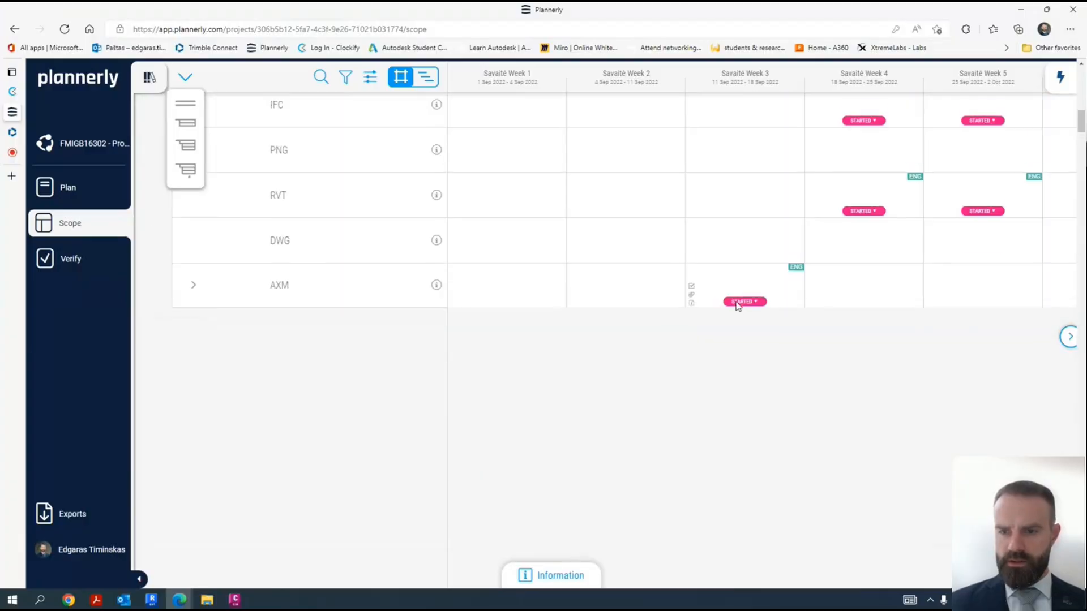
# - Examine the scope matrix from the file types and concept elements down to the foundations, across the weekly milestones through Savaitė Week 8
pyautogui.scroll(-10, 708, 331)
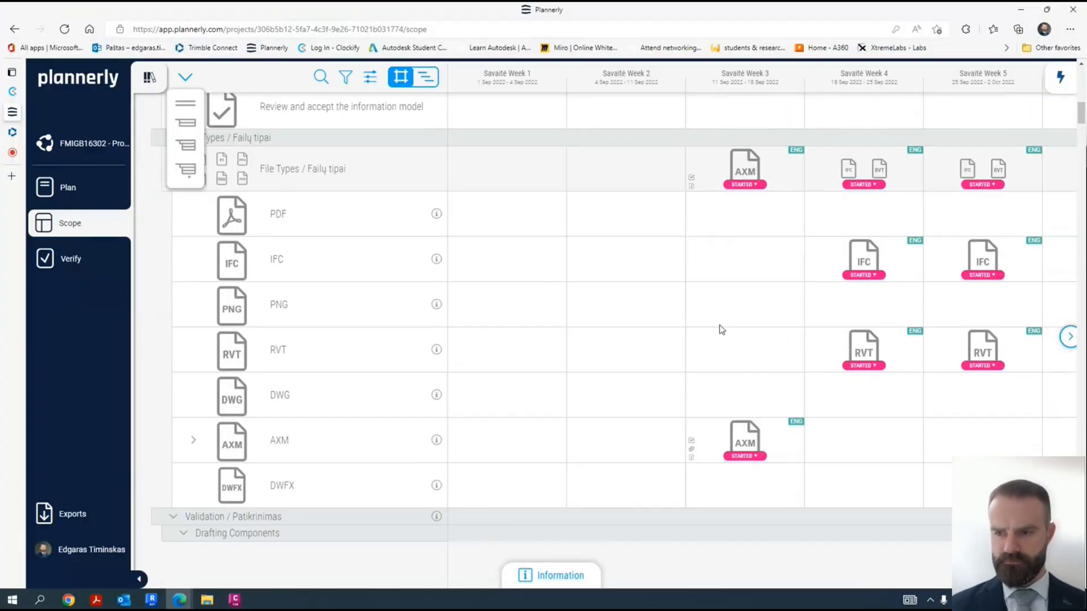
pyautogui.scroll(-10, 707, 319)
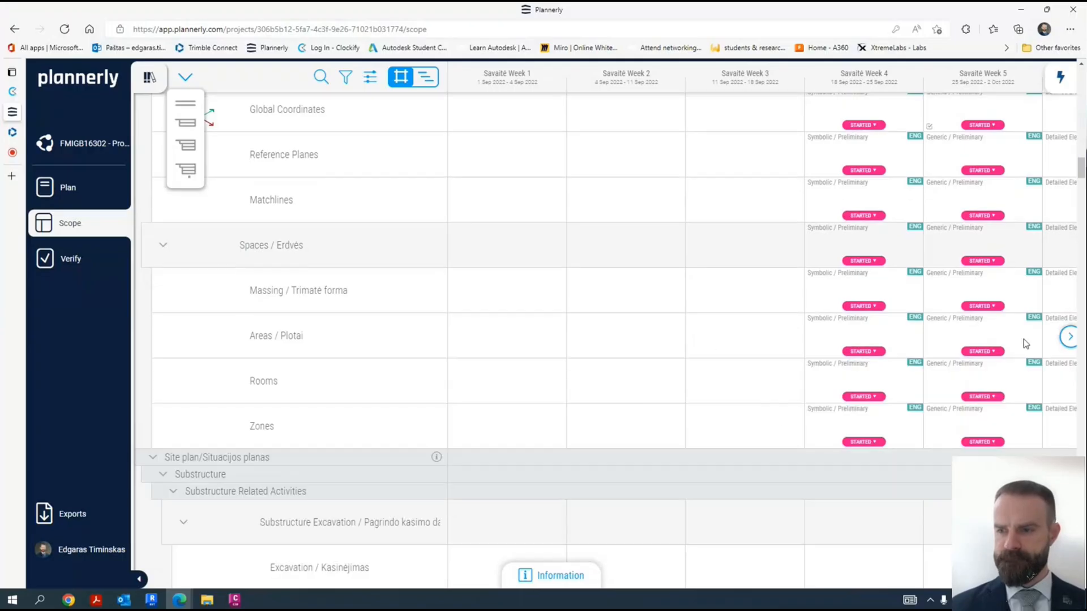
pyautogui.click(1069, 338)
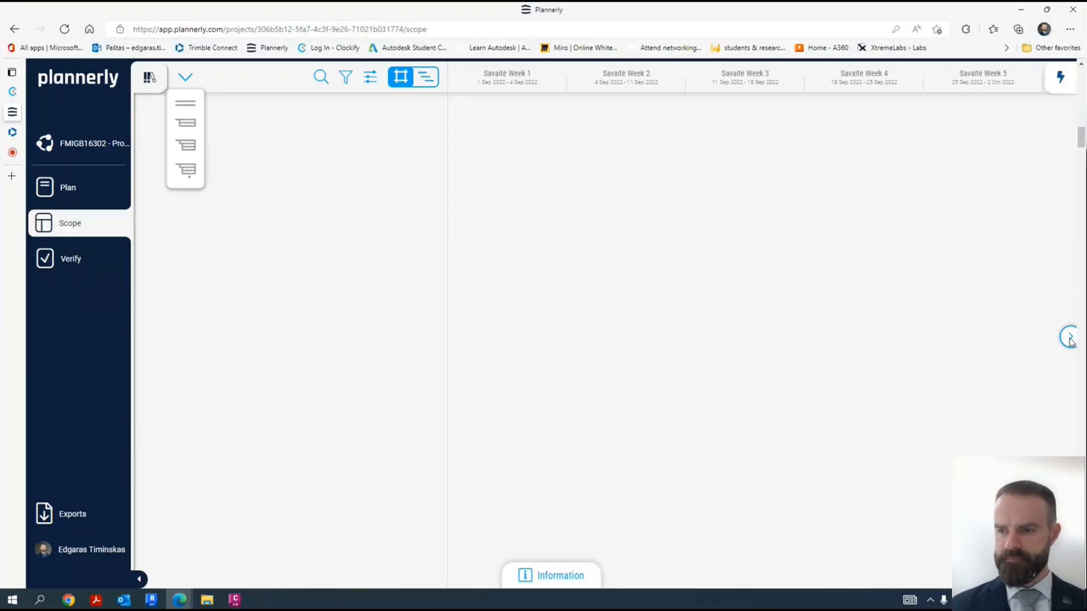
pyautogui.click(1069, 343)
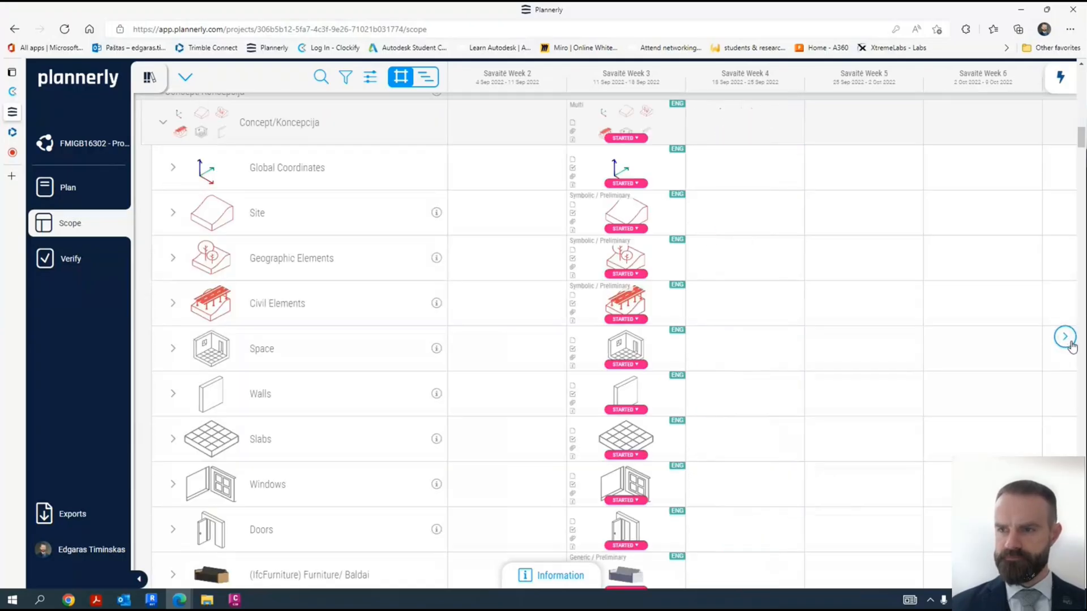
pyautogui.scroll(-15, 820, 358)
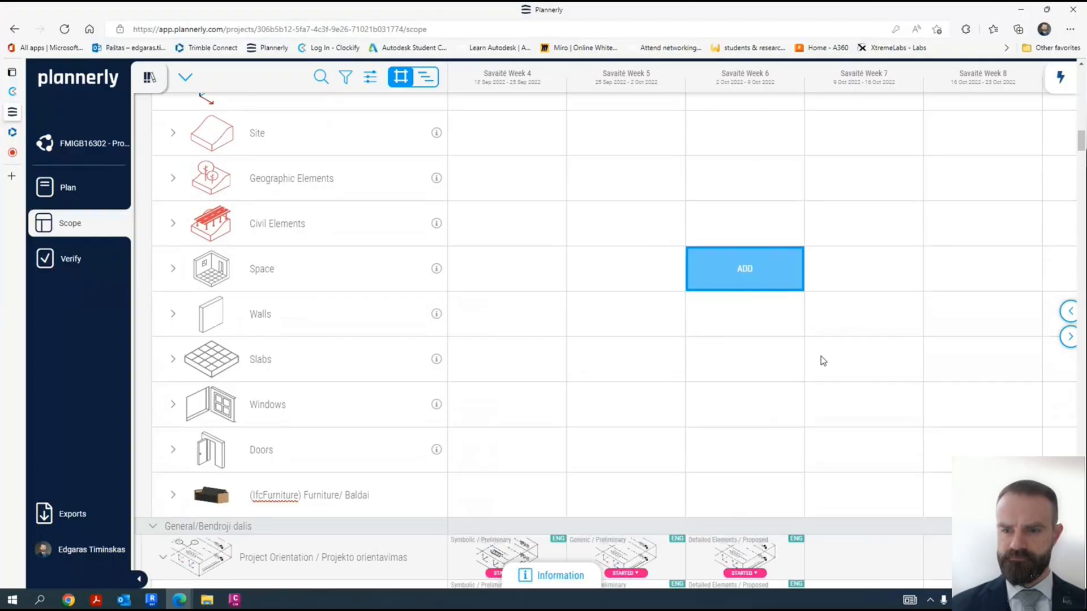
pyautogui.scroll(-15, 901, 333)
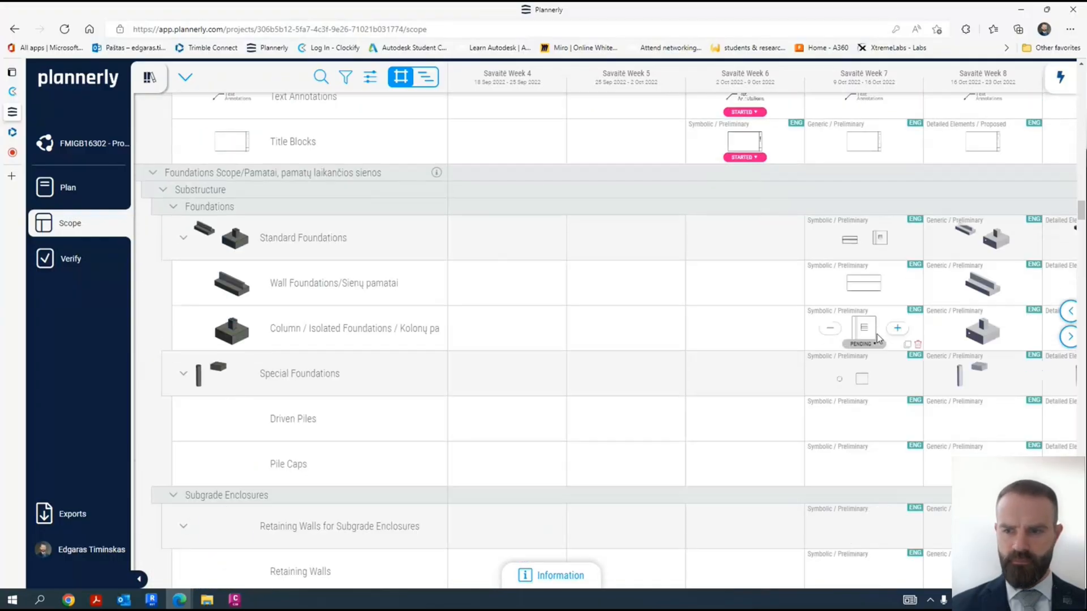
pyautogui.scroll(-2, 758, 369)
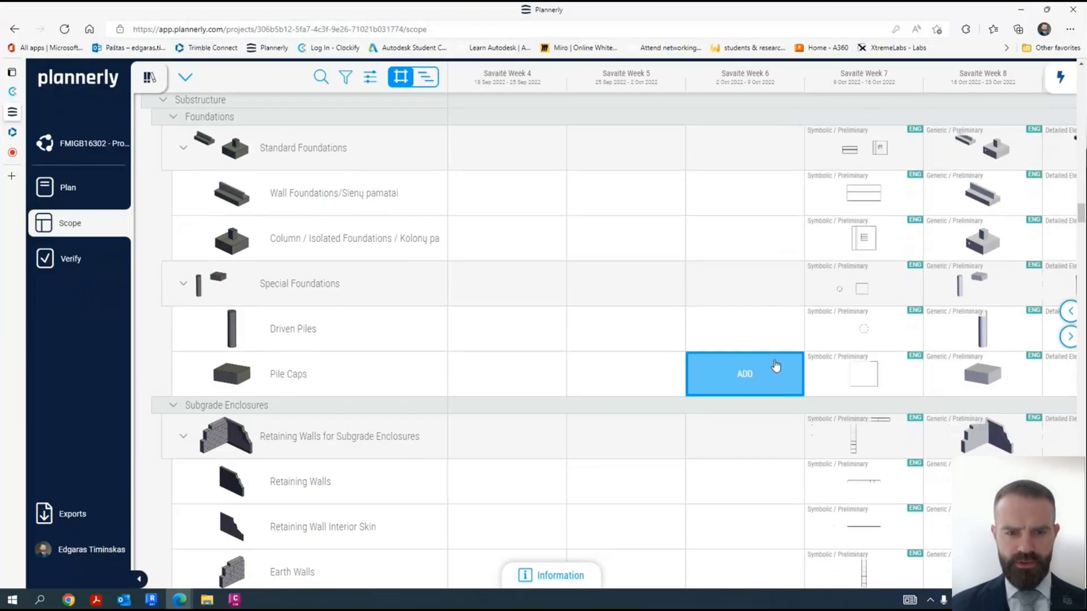
pyautogui.scroll(-2, 486, 300)
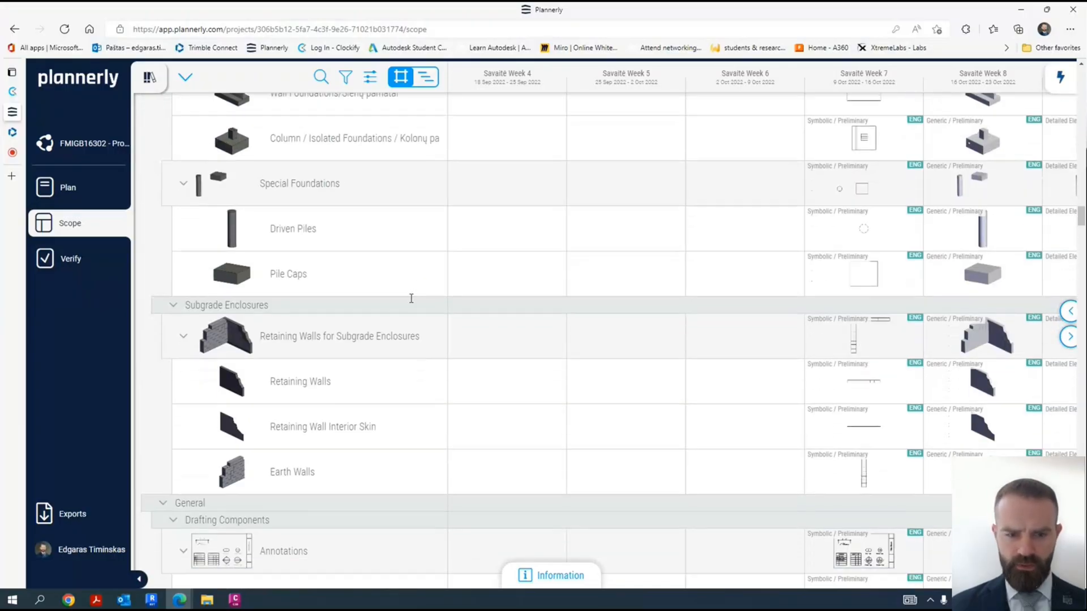
pyautogui.scroll(2, 412, 297)
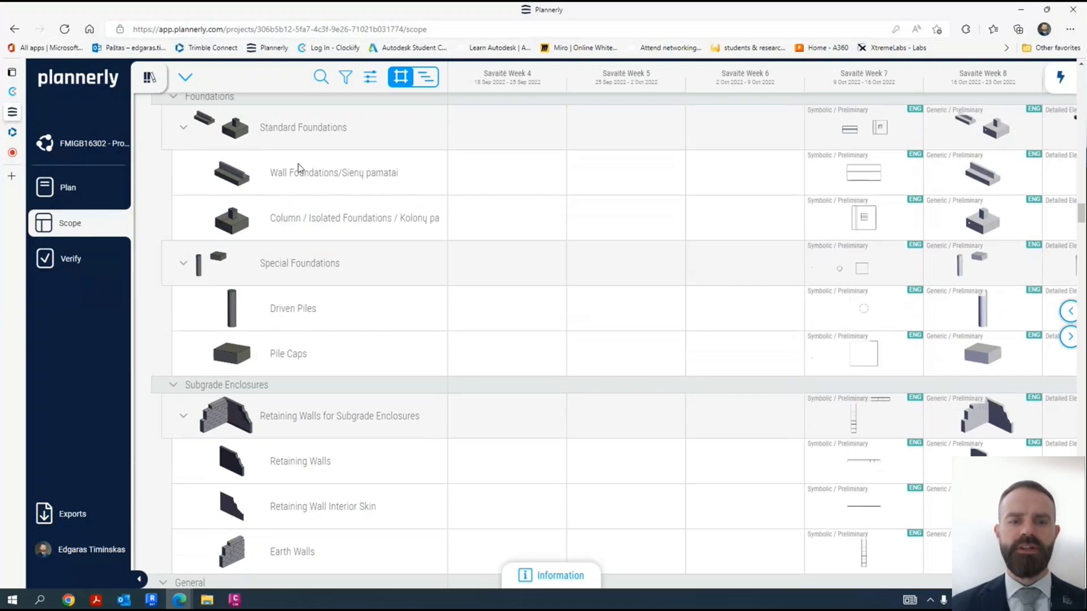
pyautogui.scroll(-5, 333, 214)
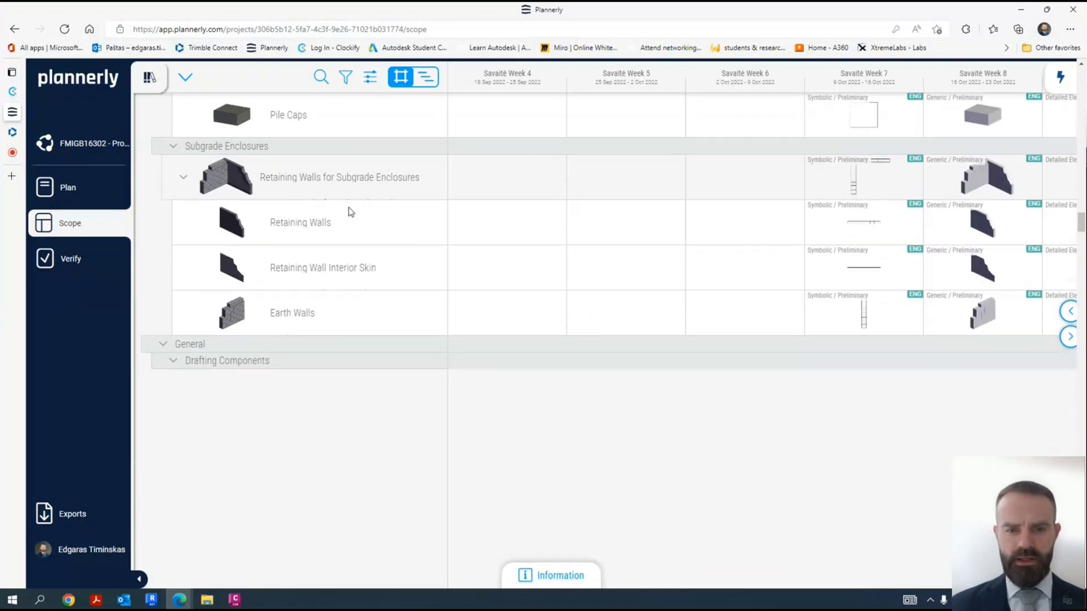
# - Compare the task statuses of the site plan and foundations scope items for Savaitė Week 6 to Week 8
pyautogui.scroll(9, 538, 315)
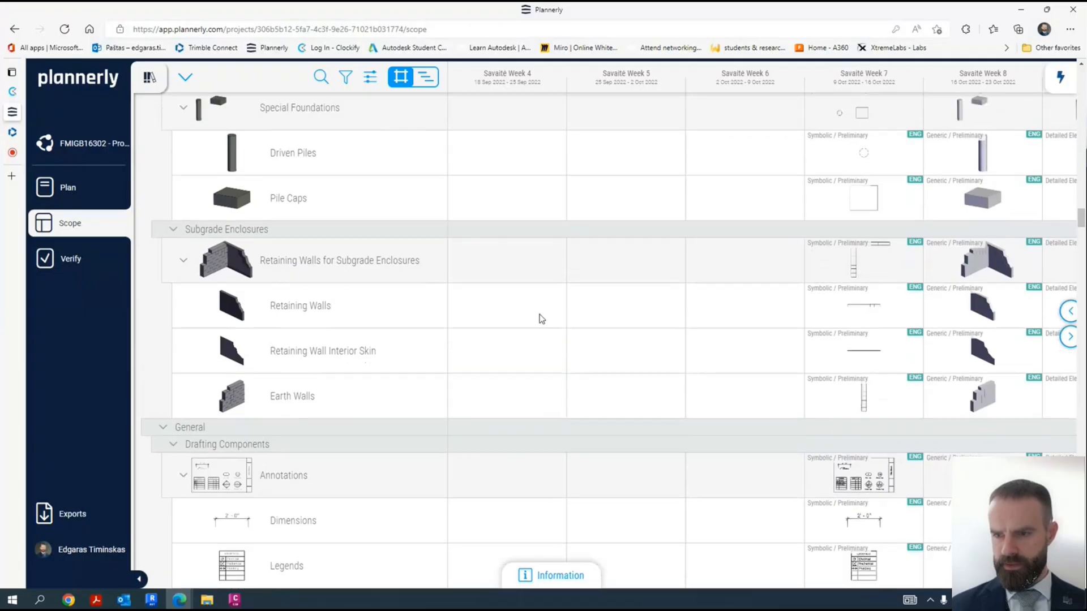
pyautogui.scroll(4, 765, 313)
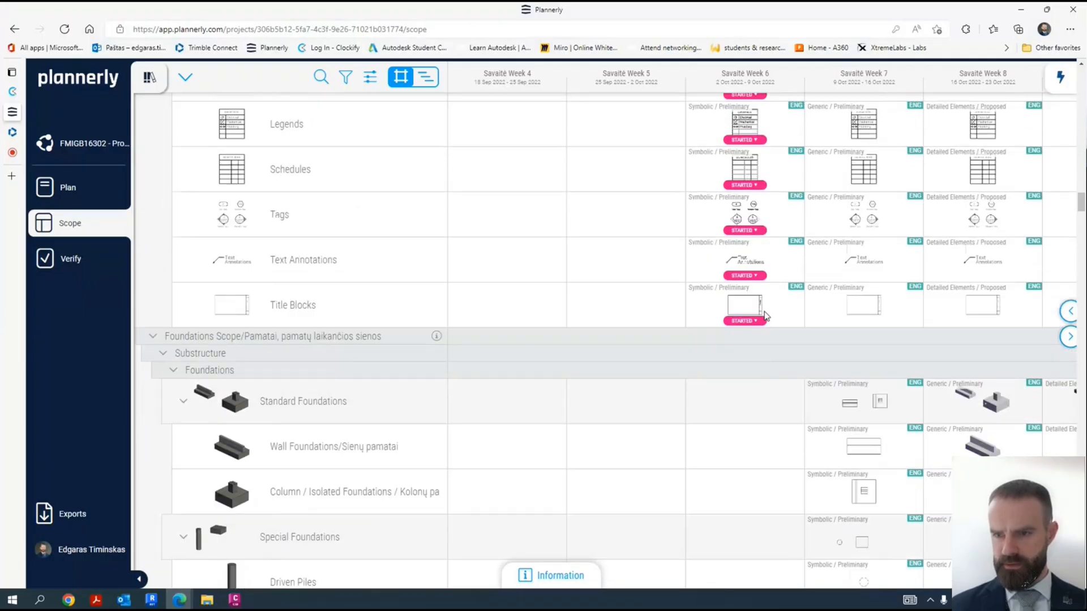
pyautogui.scroll(12, 765, 315)
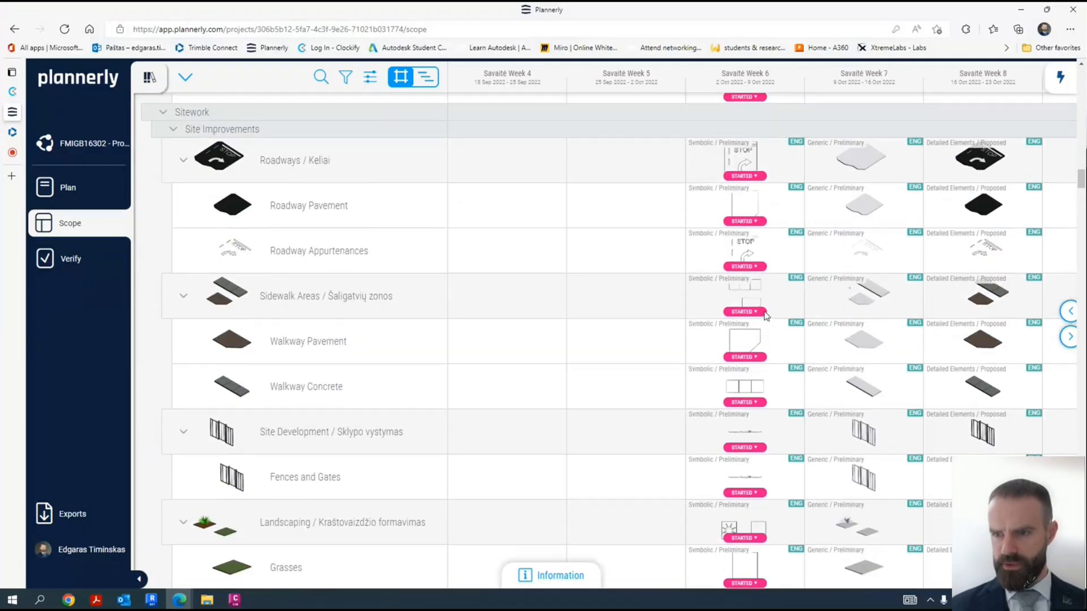
pyautogui.scroll(-1, 764, 316)
pyautogui.scroll(1, 783, 309)
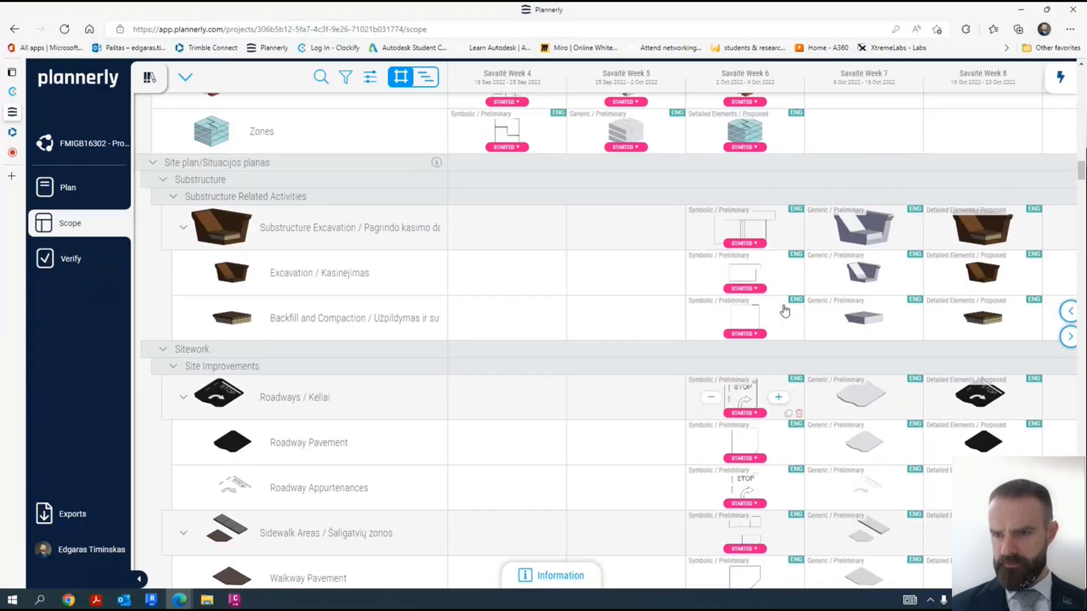
pyautogui.moveTo(838, 266)
pyautogui.scroll(-5, 837, 271)
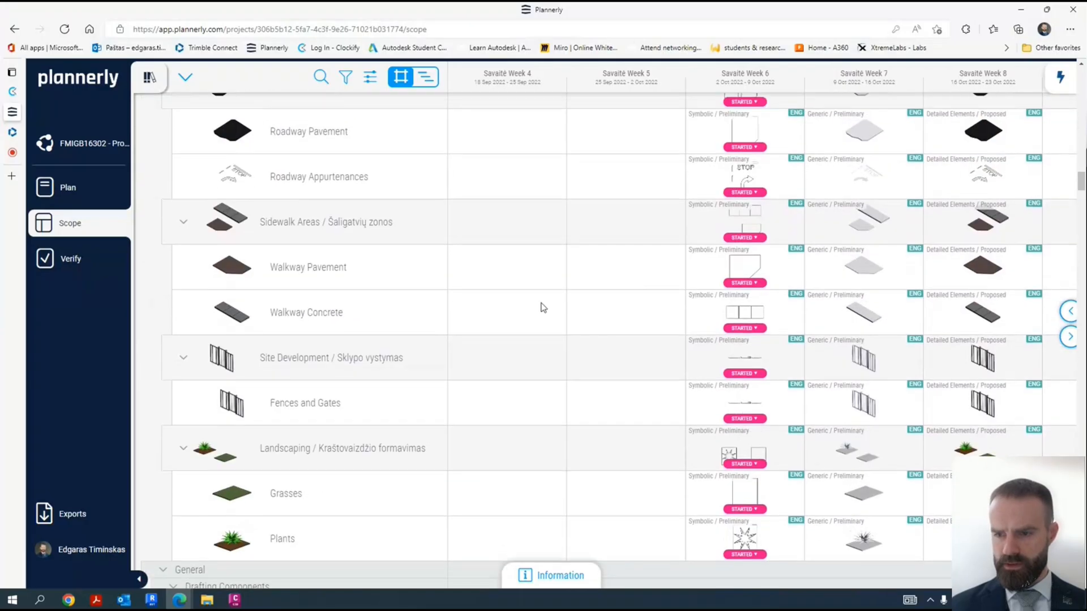
pyautogui.scroll(-7, 586, 315)
pyautogui.scroll(-7, 590, 317)
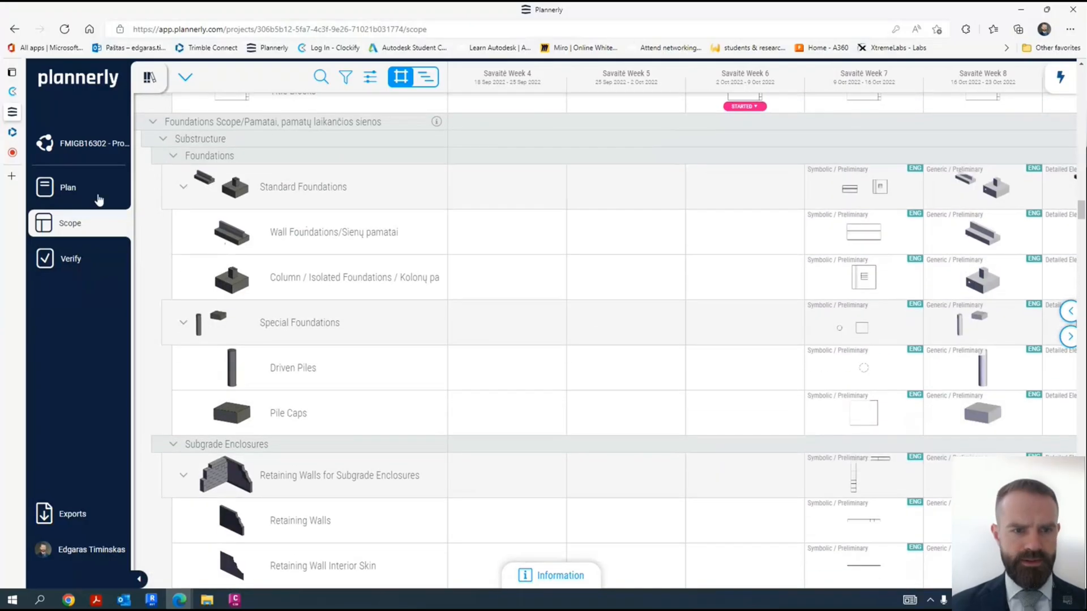
# - Open the project's verification page, filter its tasks to the Savaitė Week 7 milestone, and show them as a status board
pyautogui.click(70, 261)
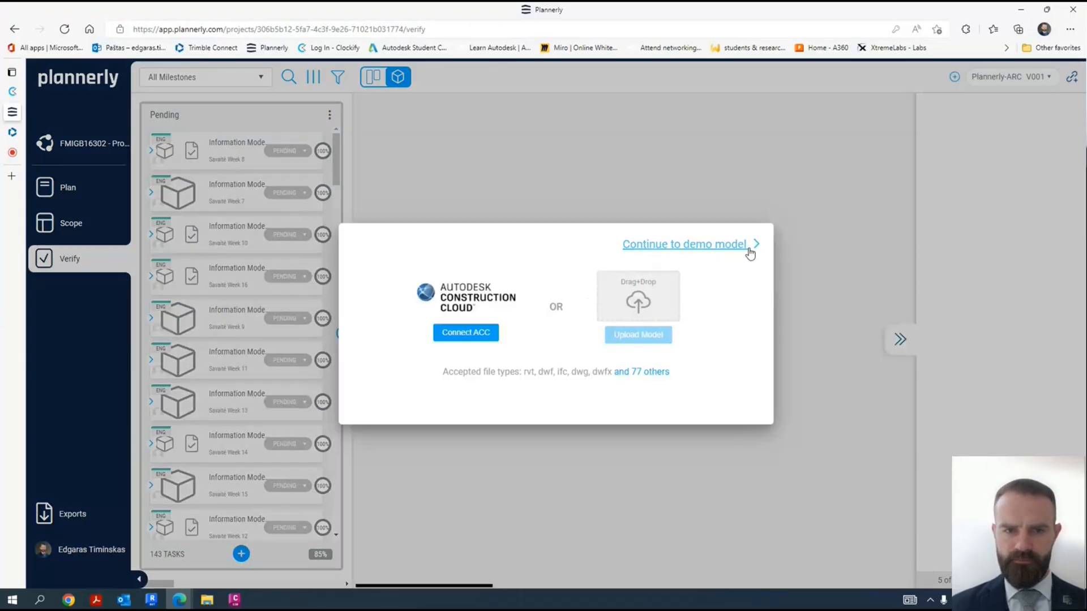
pyautogui.click(749, 249)
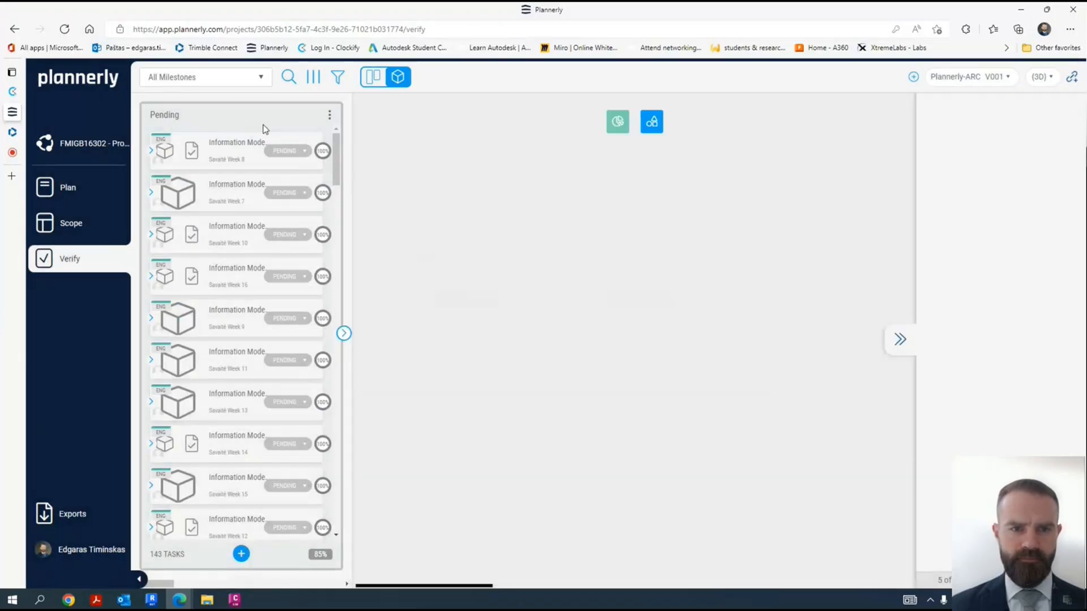
pyautogui.click(225, 77)
pyautogui.click(186, 225)
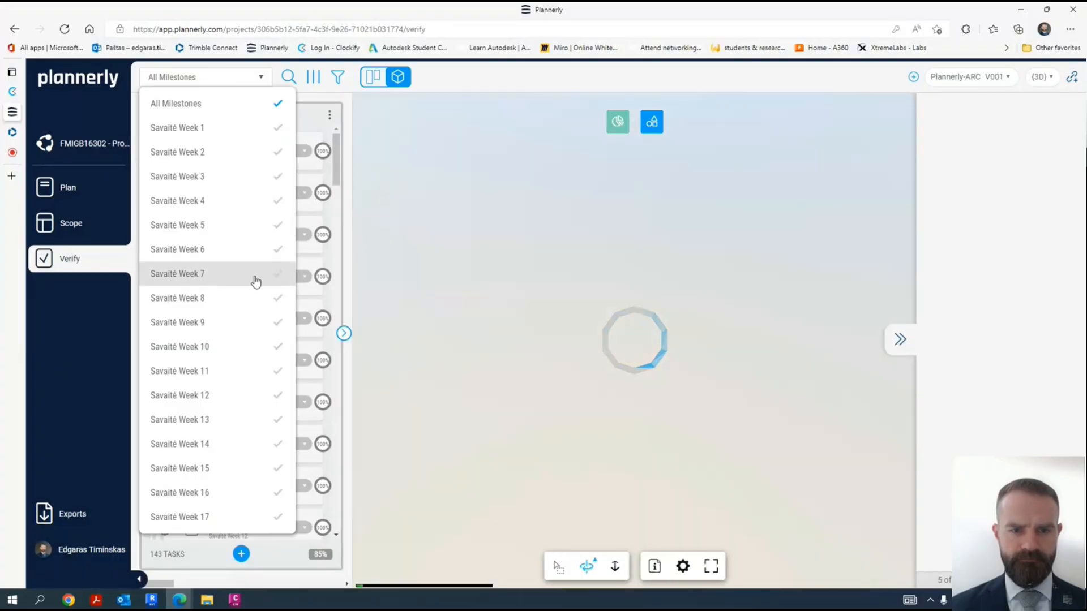
pyautogui.click(197, 276)
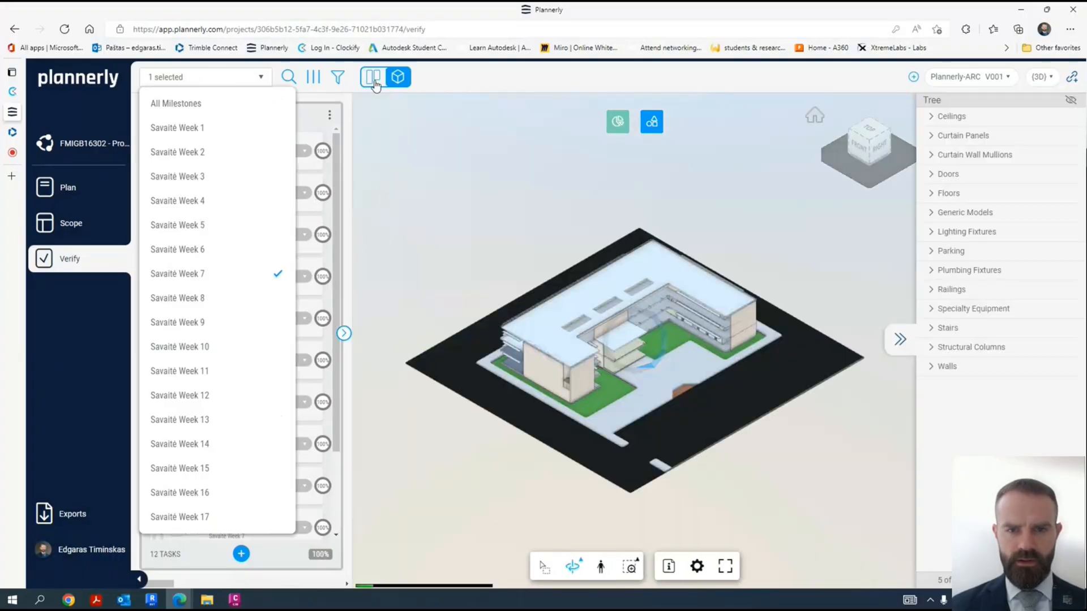
pyautogui.click(371, 78)
pyautogui.click(373, 79)
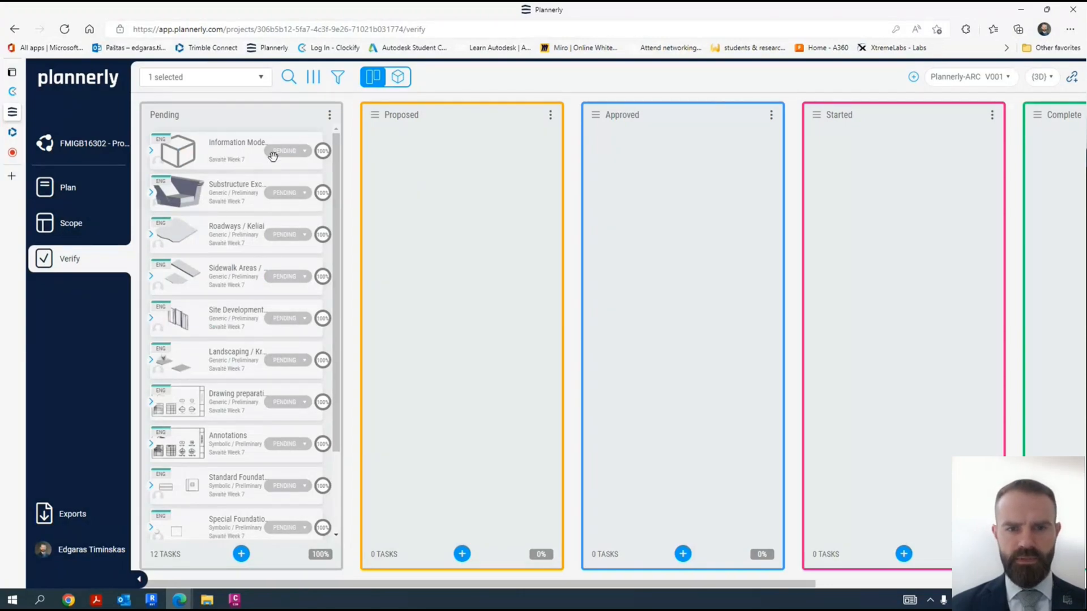
pyautogui.click(331, 115)
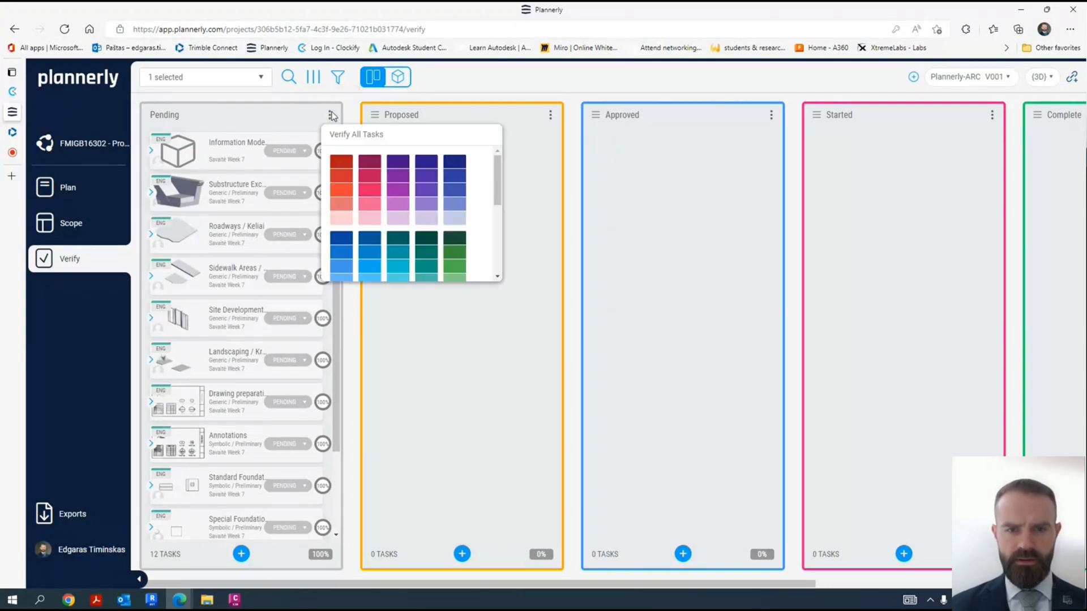
pyautogui.click(258, 117)
pyautogui.scroll(-3, 271, 375)
pyautogui.scroll(3, 266, 364)
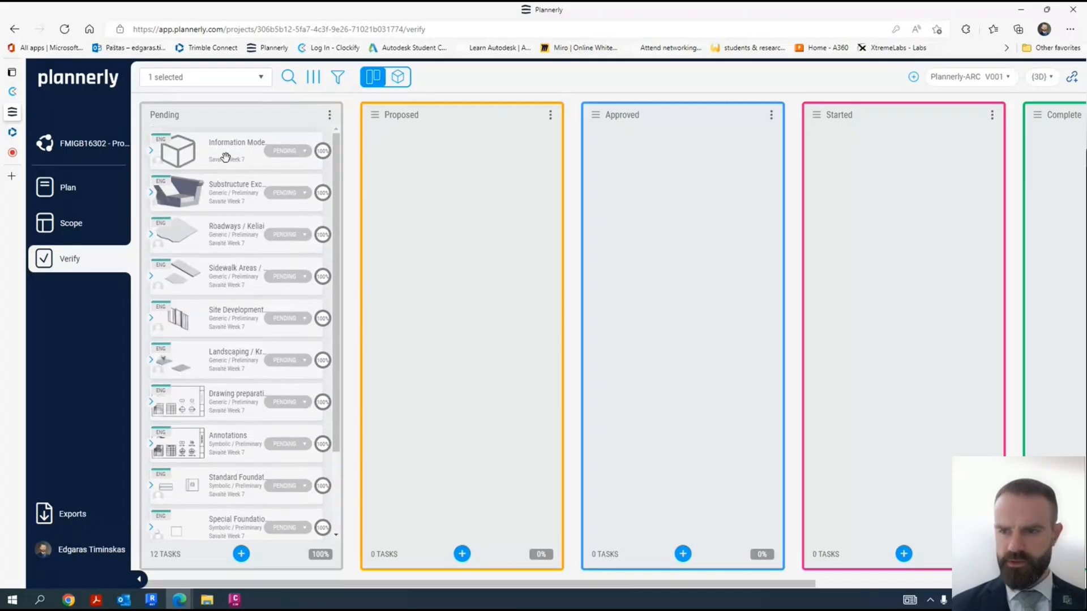
# - Move the Information Model, Substructure Excavation, Roadways, Sidewalk Areas and Site Development tasks from Pending to Started
pyautogui.moveTo(306, 160); pyautogui.dragTo(962, 150)
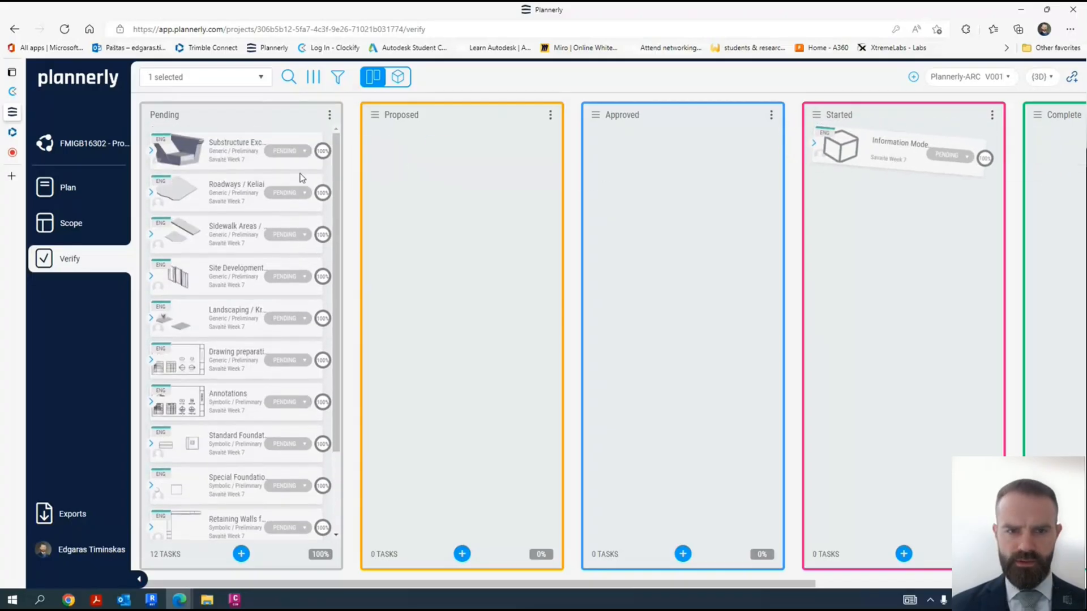
pyautogui.moveTo(237, 150); pyautogui.dragTo(872, 188)
pyautogui.moveTo(243, 154); pyautogui.dragTo(891, 235)
pyautogui.moveTo(211, 153); pyautogui.dragTo(894, 274)
pyautogui.moveTo(213, 153); pyautogui.dragTo(766, 315)
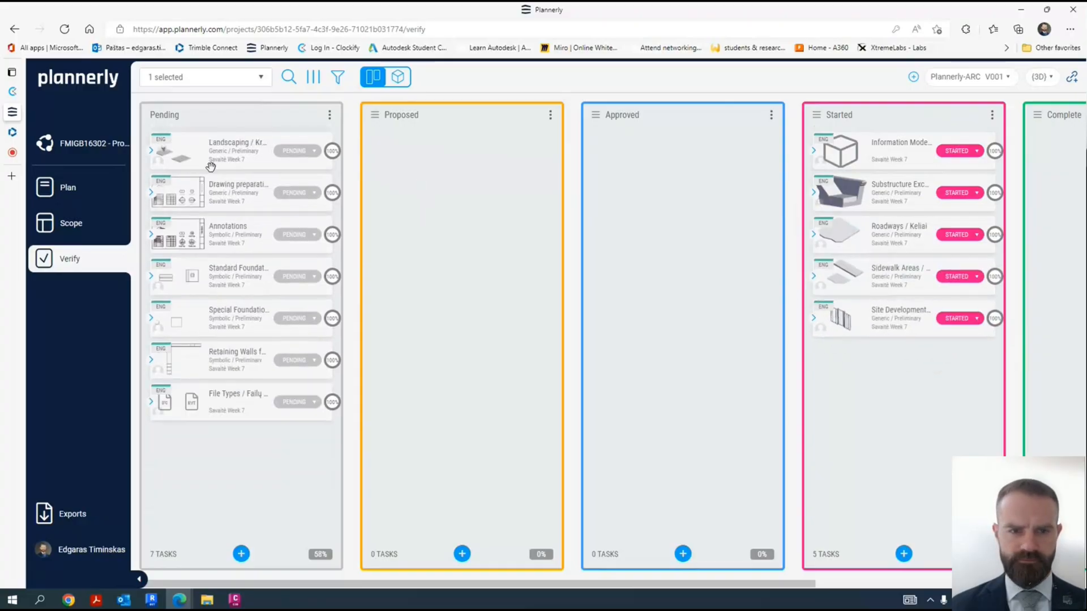
# - Move the Landscaping, Drawing preparation, Annotations and File Types tasks from Pending to Started
pyautogui.moveTo(224, 154); pyautogui.dragTo(900, 359)
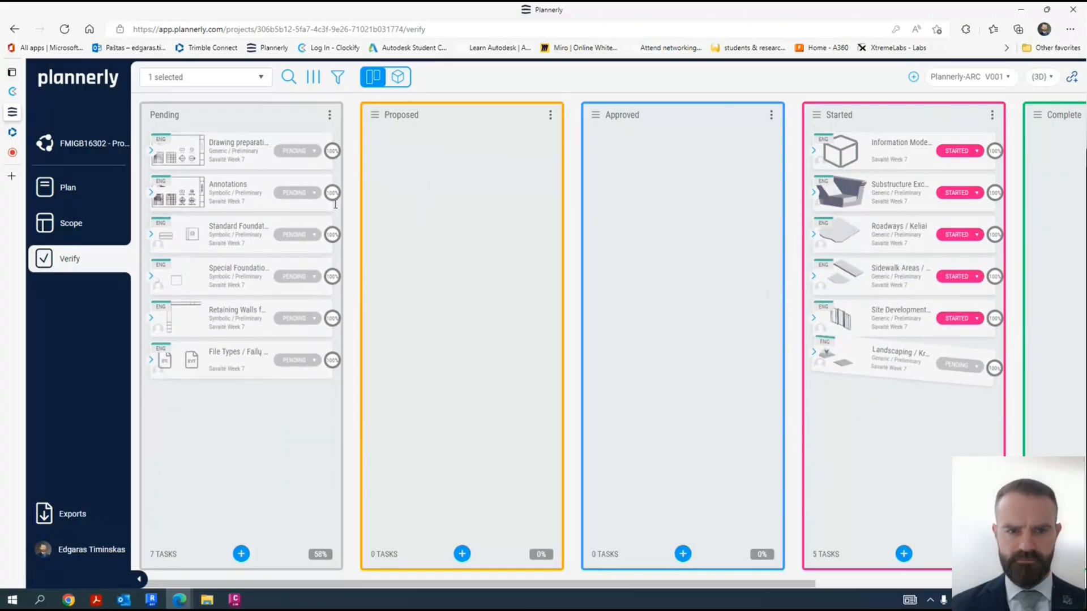
pyautogui.moveTo(232, 155); pyautogui.dragTo(894, 433)
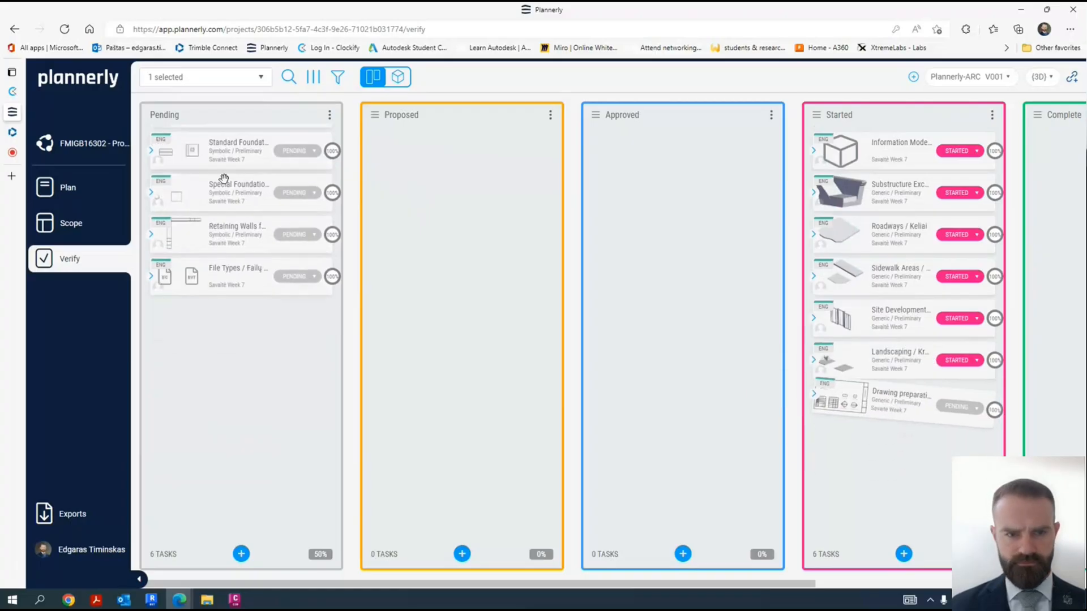
pyautogui.moveTo(240, 157); pyautogui.dragTo(925, 466)
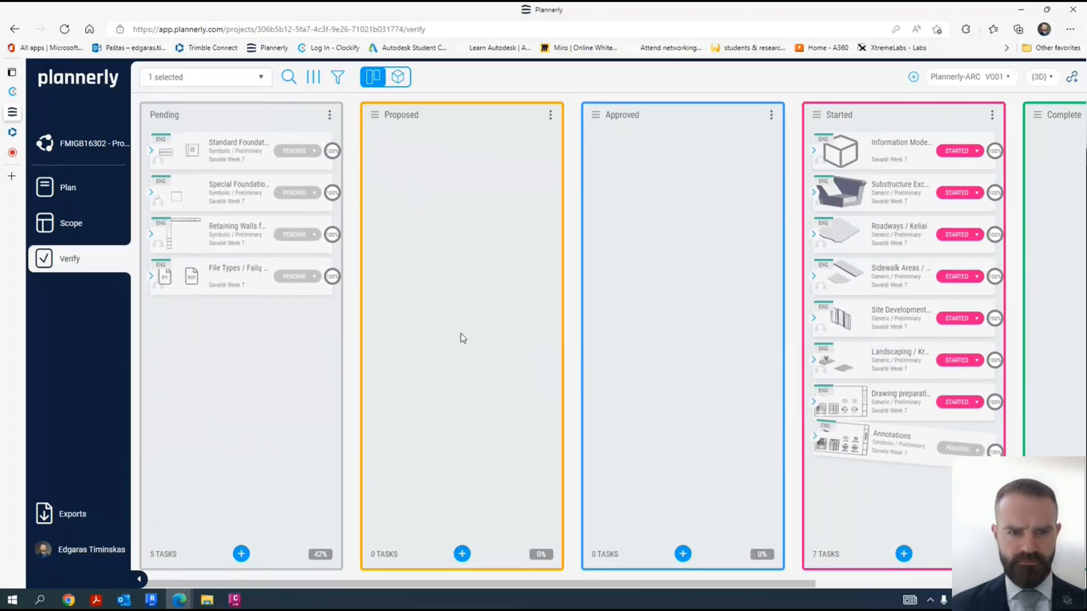
pyautogui.moveTo(216, 282); pyautogui.dragTo(900, 202)
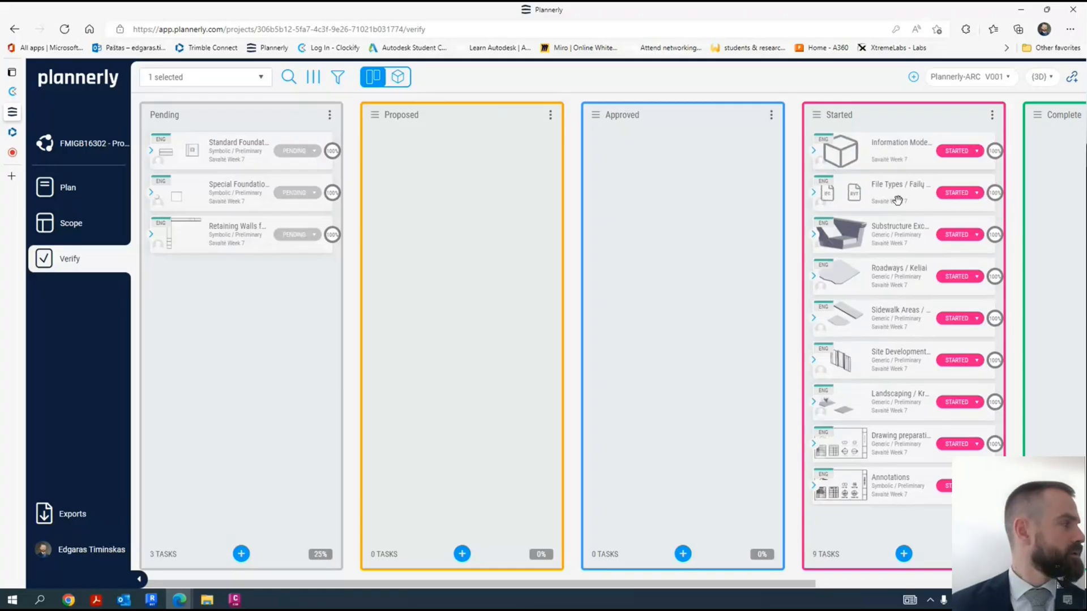
# - Move the Standard Foundations, Special Foundations and Retaining Walls tasks from Pending to Started
pyautogui.moveTo(234, 147); pyautogui.dragTo(895, 527)
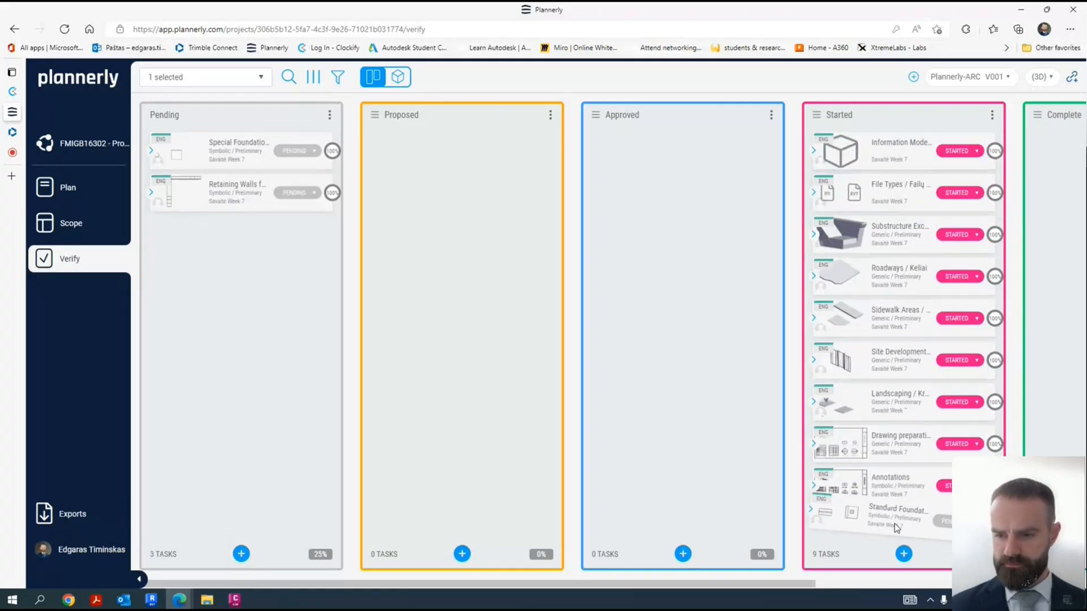
pyautogui.moveTo(197, 158); pyautogui.dragTo(873, 528)
pyautogui.scroll(-1, 827, 362)
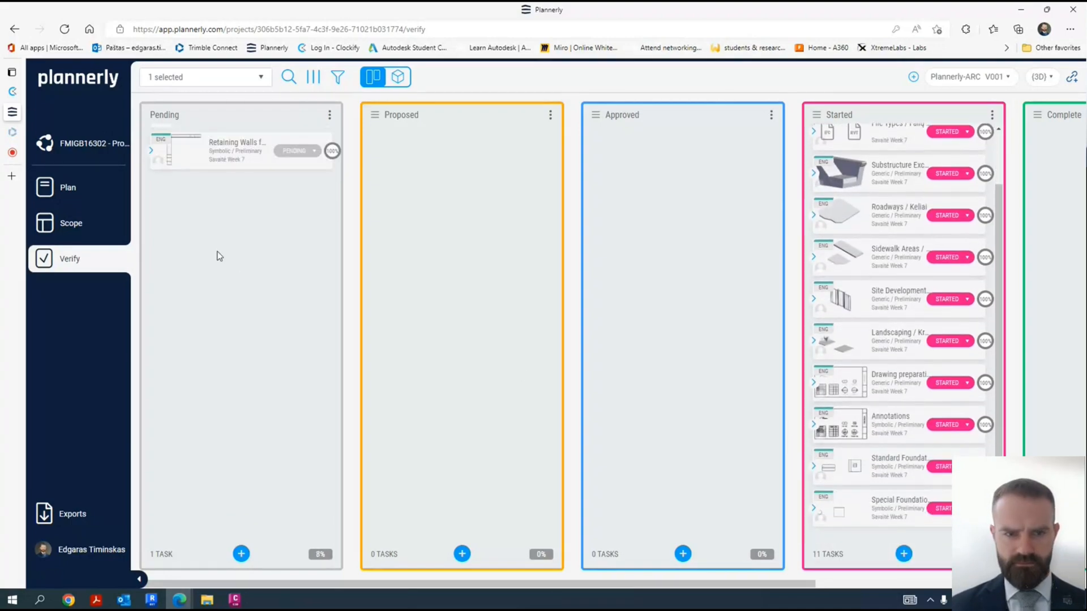
pyautogui.moveTo(213, 153); pyautogui.dragTo(904, 550)
pyautogui.scroll(-1, 896, 486)
pyautogui.scroll(3, 897, 484)
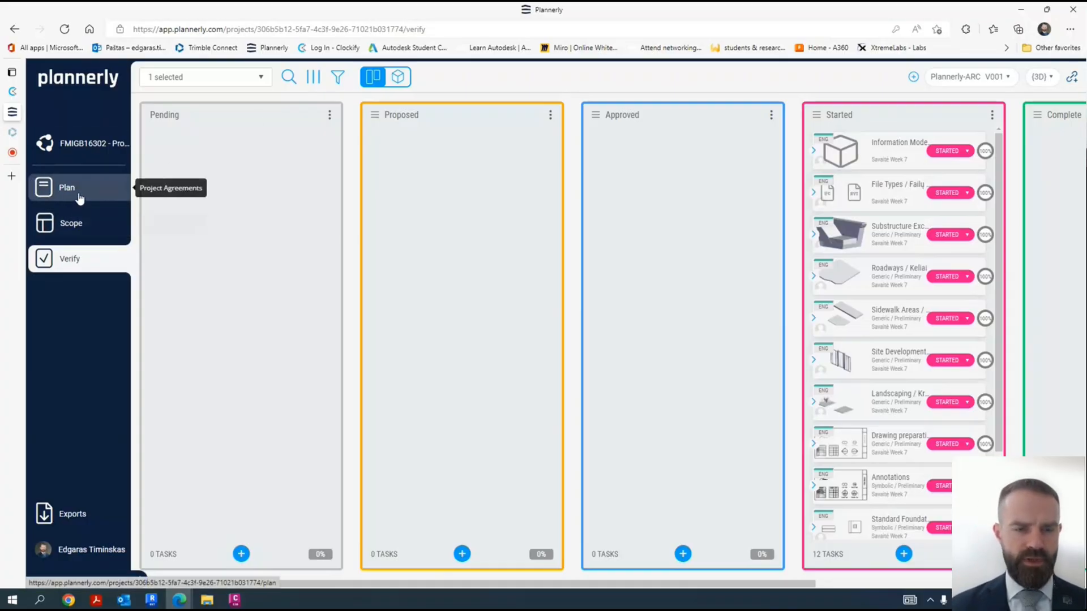
# - Return to the project scope and check the statuses of the Savaitė Week 7 items from information model delivery to site improvements
pyautogui.click(85, 231)
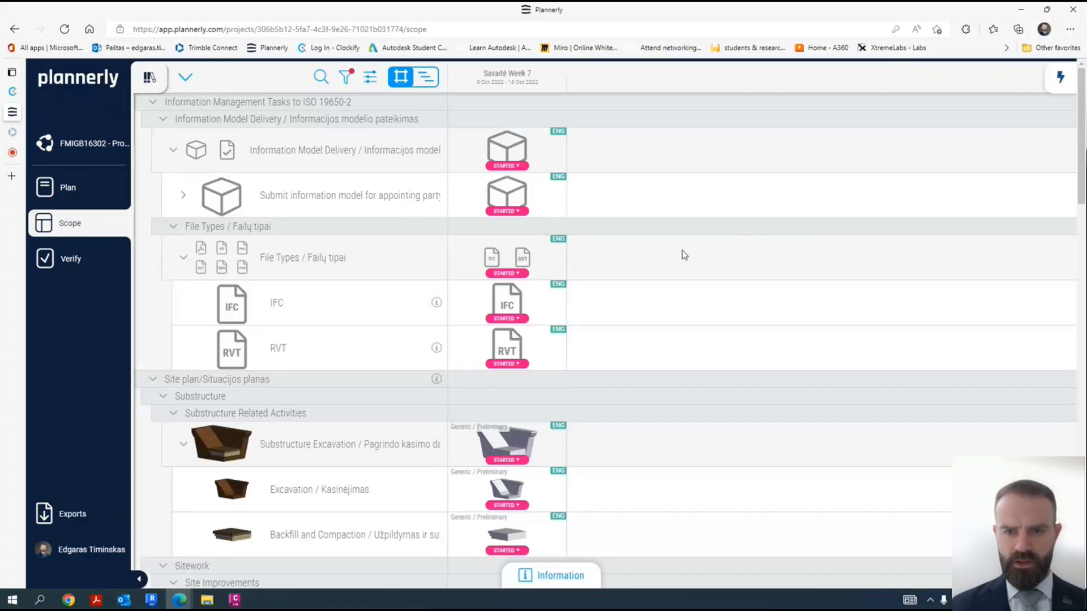
pyautogui.scroll(-3, 596, 225)
pyautogui.scroll(3, 599, 236)
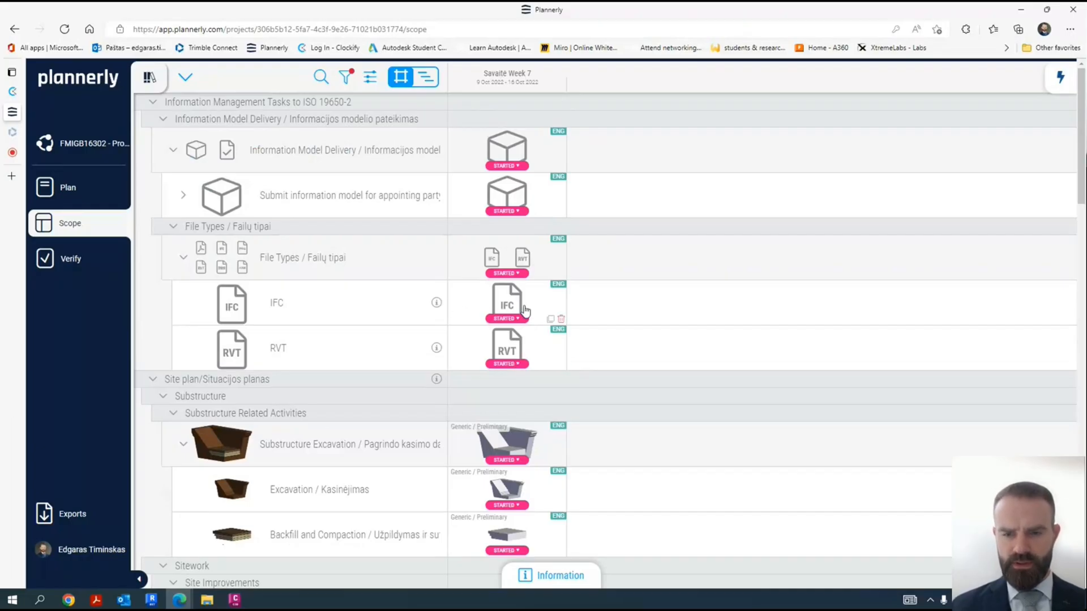
pyautogui.scroll(-15, 526, 356)
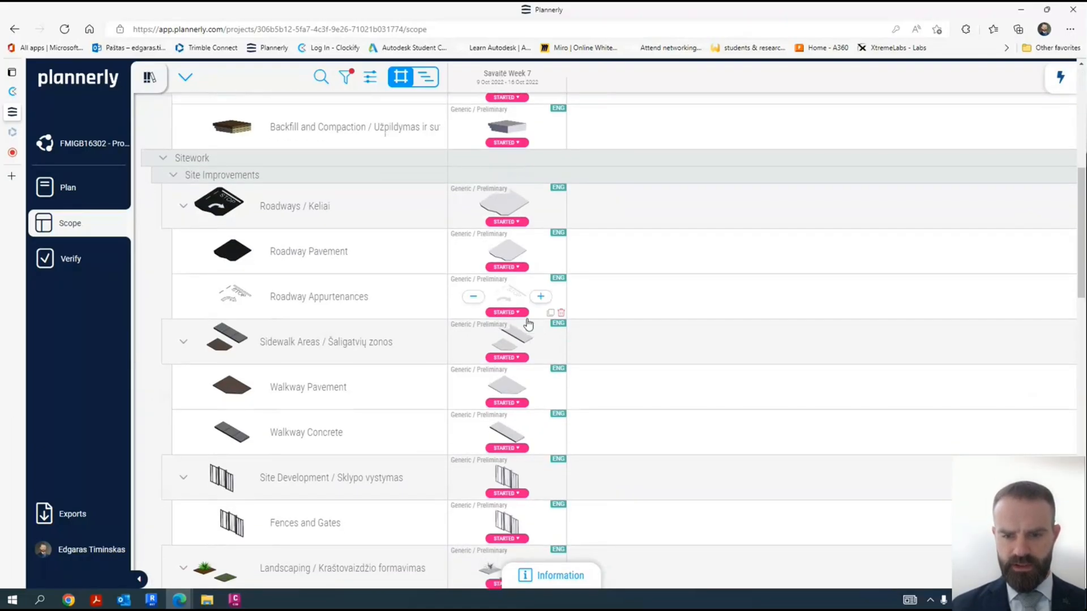
# - Review the Savaitė Week 7 scope items from roadways, sidewalks and landscaping to retaining walls and drafting components
pyautogui.scroll(-6, 549, 314)
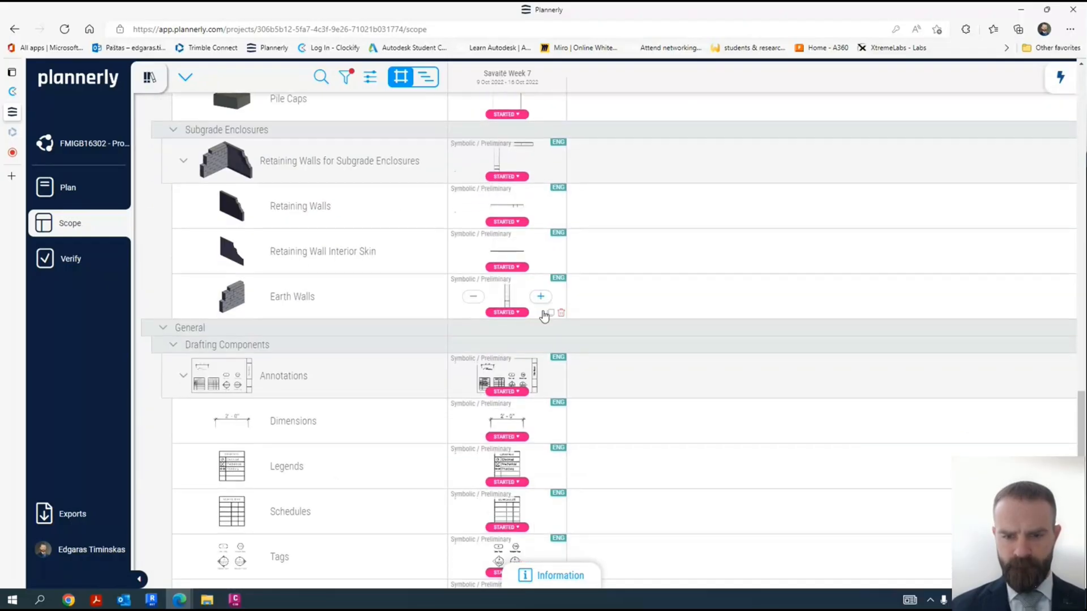
pyautogui.scroll(10, 543, 315)
pyautogui.scroll(12, 541, 315)
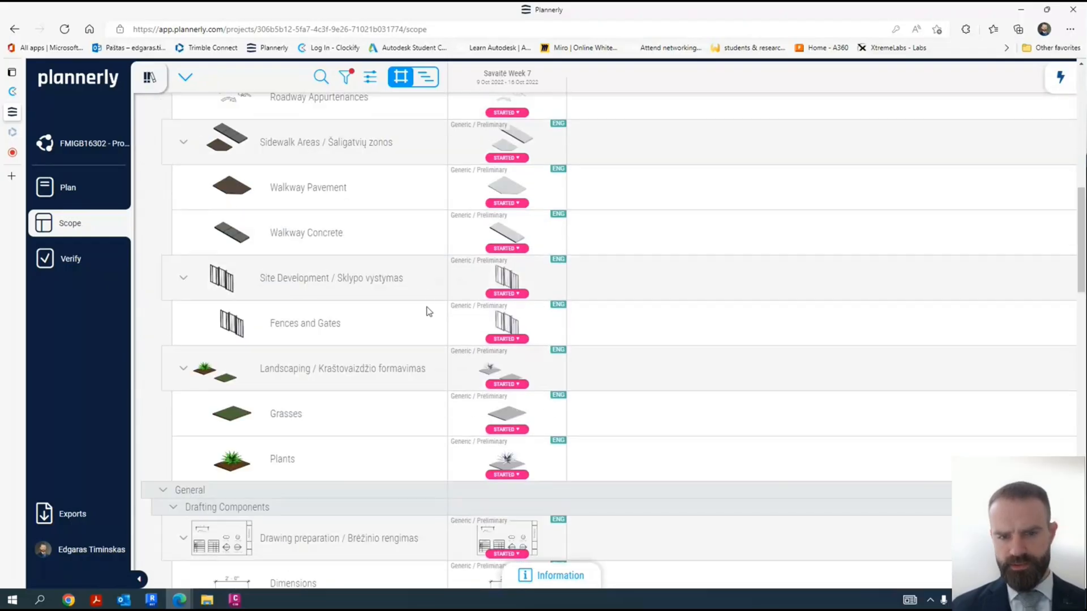
pyautogui.scroll(-3, 363, 363)
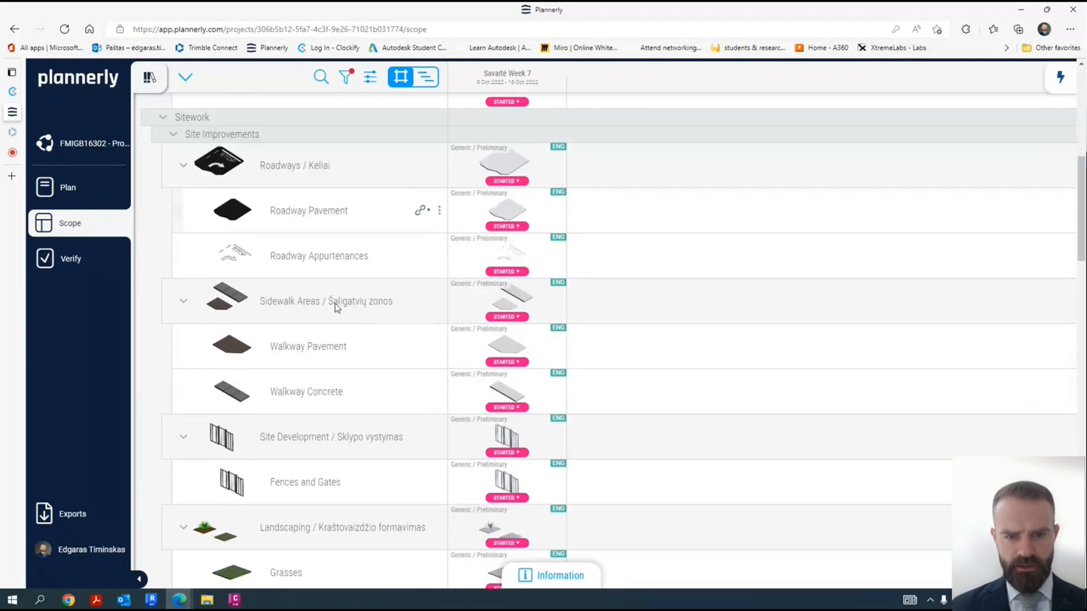
pyautogui.scroll(-9, 381, 338)
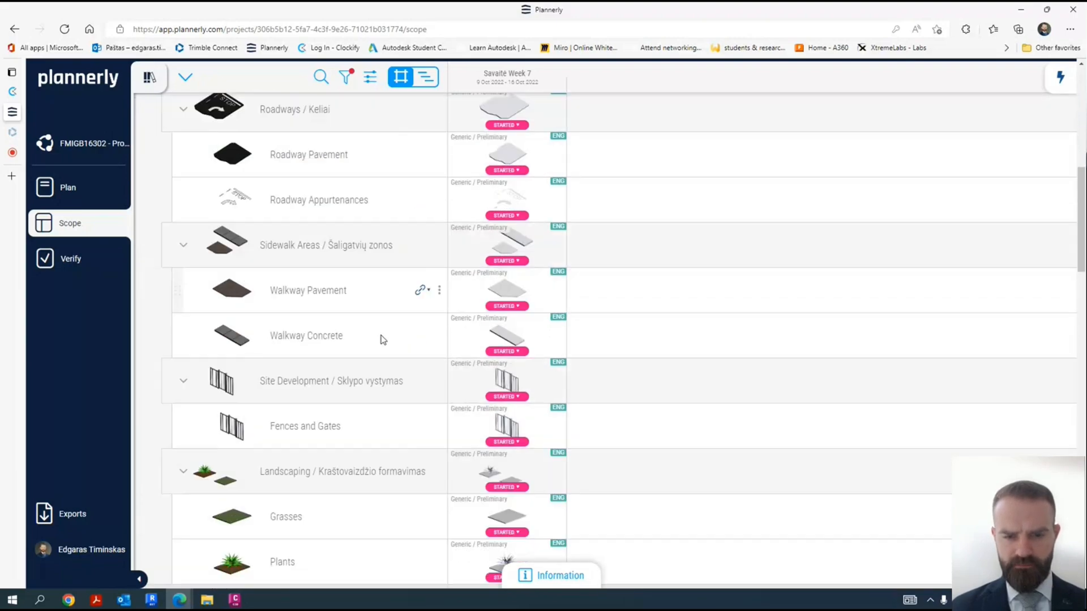
pyautogui.scroll(-8, 388, 338)
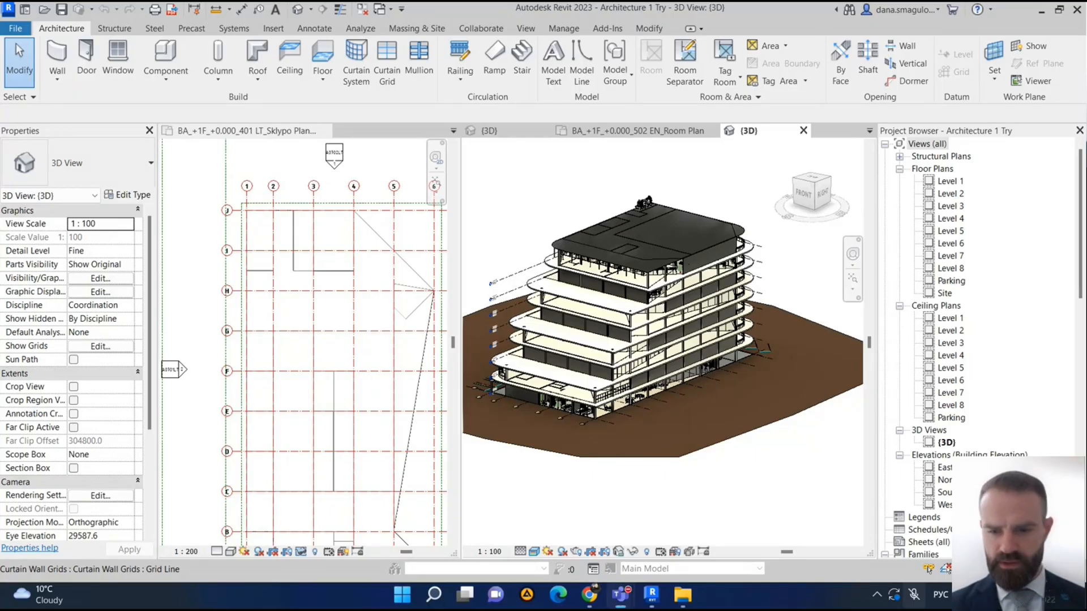
# - Switch to Revit and compare the 3D views of the STfuc-21_LW1 and Architecture 1 Try projects, dismissing the save reminder
pyautogui.scroll(-2, 657, 478)
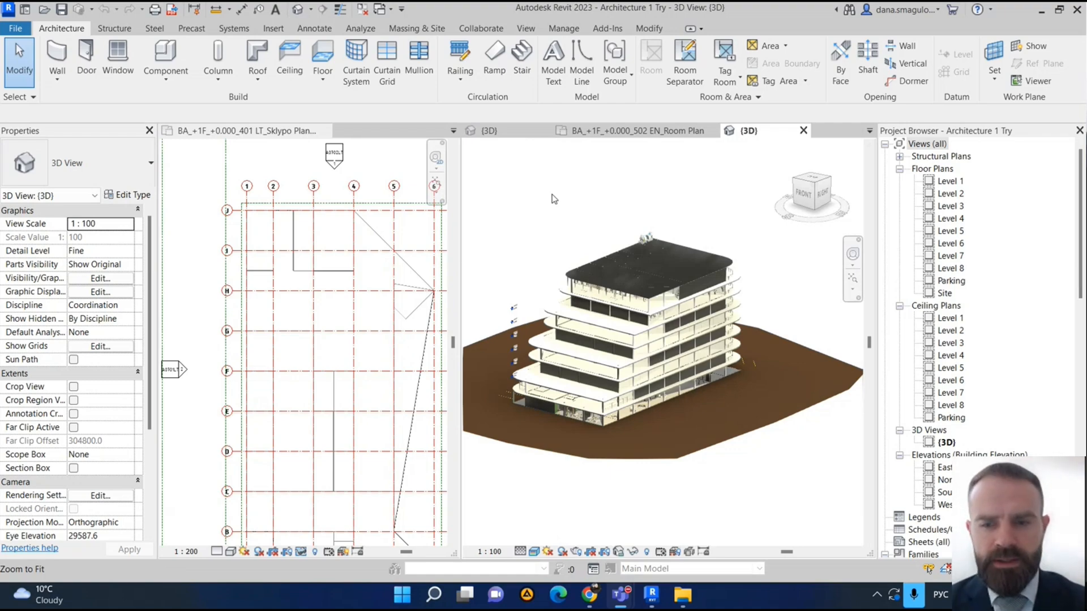
pyautogui.click(504, 133)
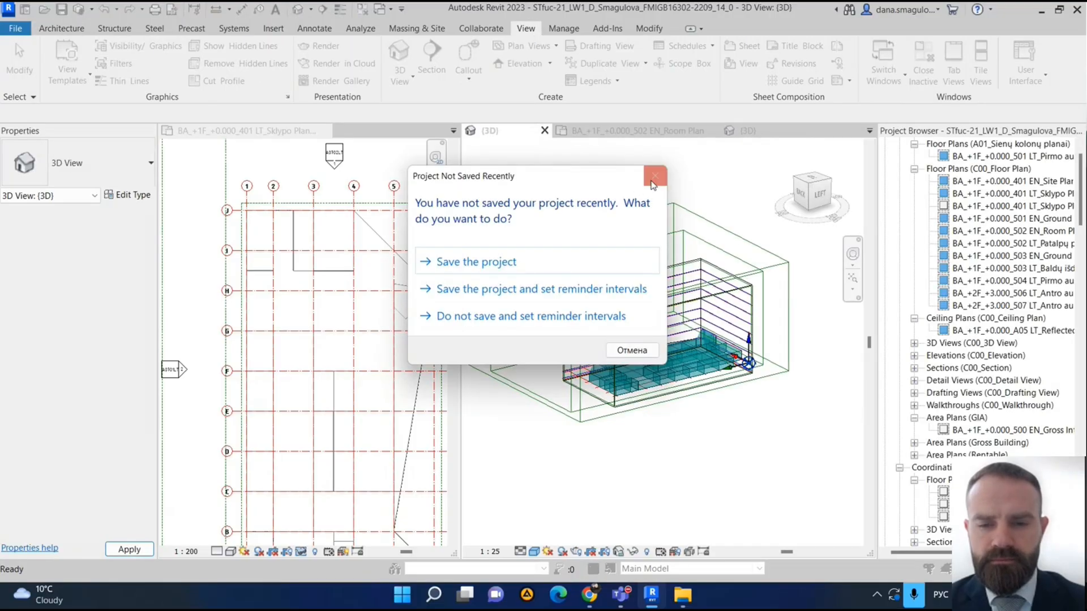
pyautogui.click(654, 184)
pyautogui.keyDown('shift'); pyautogui.moveTo(673, 432); pyautogui.dragTo(753, 362, button='middle'); pyautogui.keyUp('shift')
pyautogui.scroll(3, 710, 306)
pyautogui.click(746, 131)
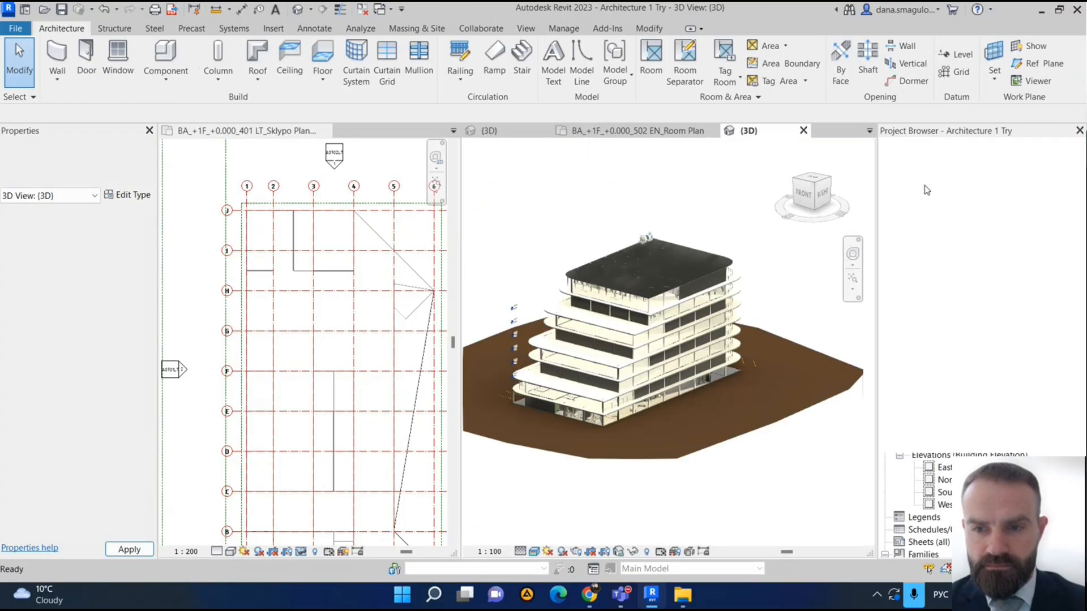
# - View the Level 1 and Level 3 floor plans of the Architecture 1 Try project and return to its 3D view
pyautogui.doubleClick(948, 181)
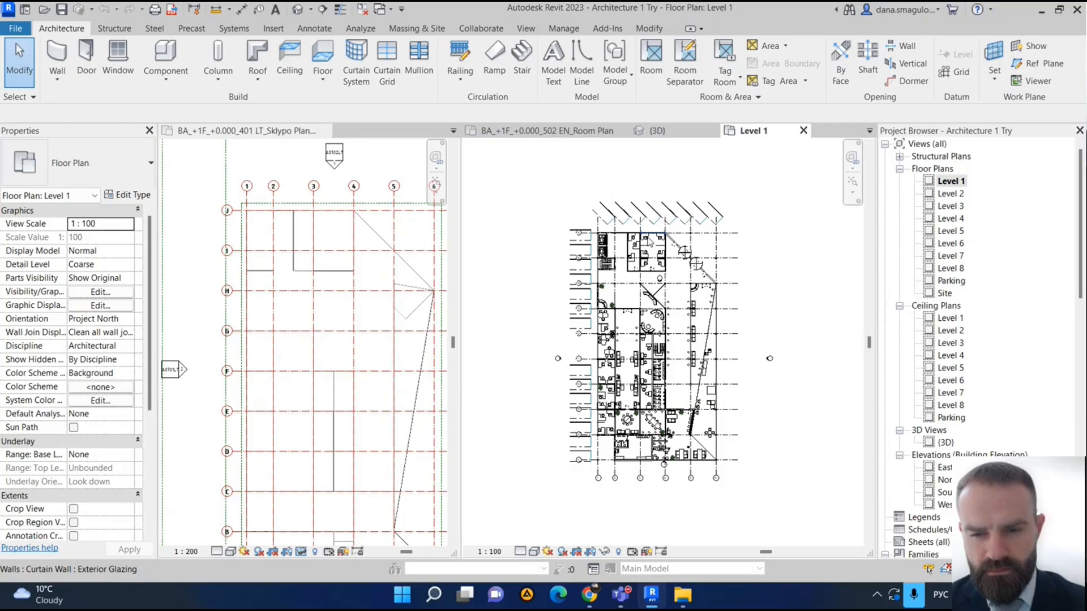
pyautogui.doubleClick(951, 206)
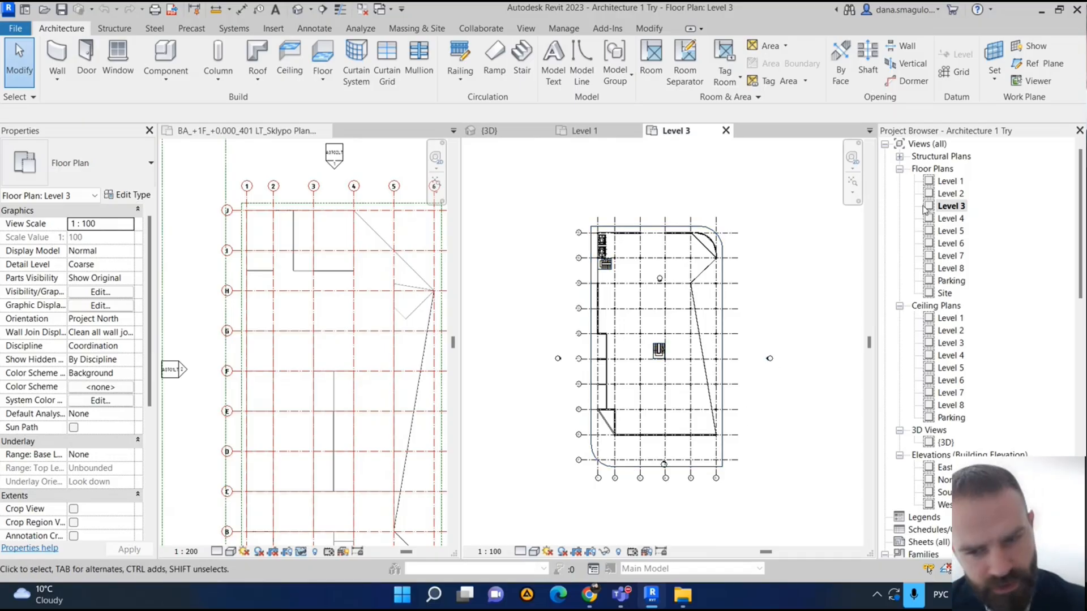
pyautogui.click(504, 130)
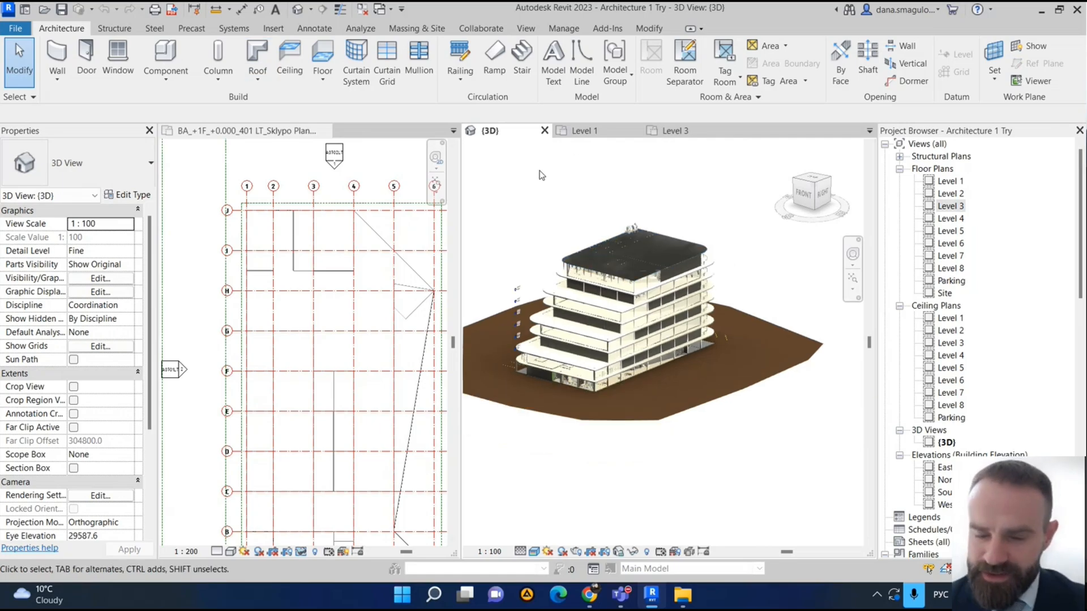
# - Return to the STfuc-21_LW1 project and view its whole mass model with the surrounding scope boxes in 3D
pyautogui.click(360, 154)
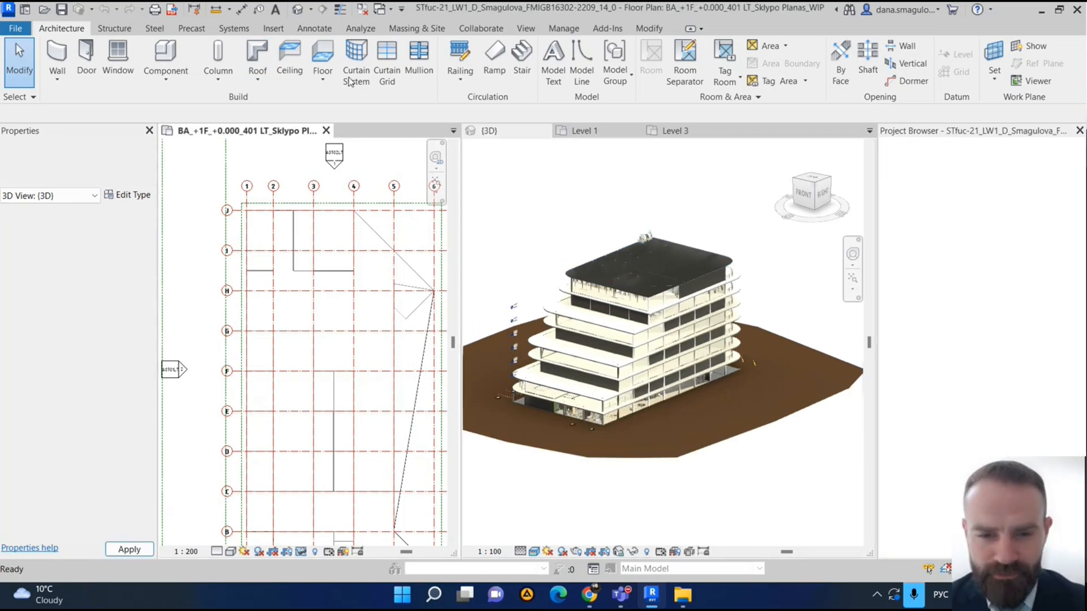
pyautogui.click(298, 9)
pyautogui.moveTo(771, 494)
pyautogui.keyDown('shift'); pyautogui.mouseDown(button='middle')
pyautogui.moveTo(752, 473)
pyautogui.moveTo(750, 504)
pyautogui.moveTo(768, 493)
pyautogui.mouseUp(button='middle'); pyautogui.keyUp('shift')
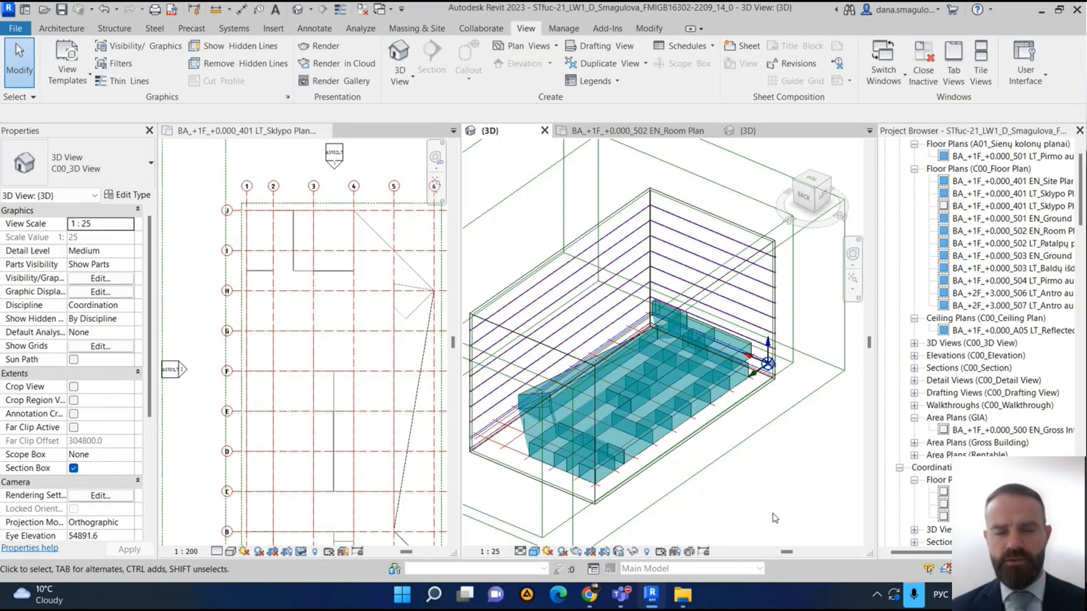
pyautogui.scroll(-2, 747, 478)
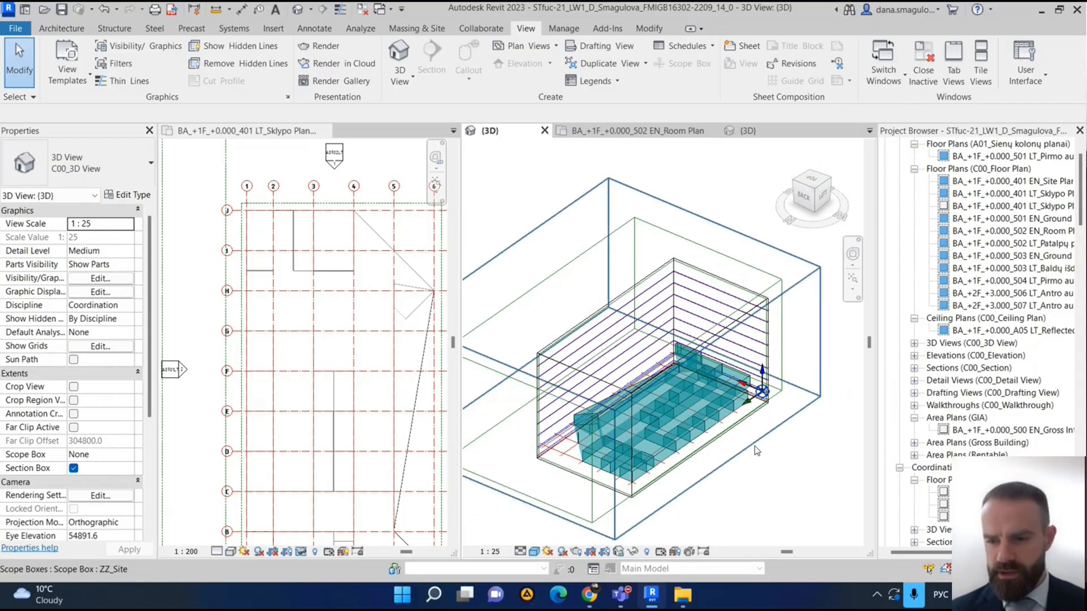
pyautogui.moveTo(781, 467); pyautogui.dragTo(746, 438, button='middle')
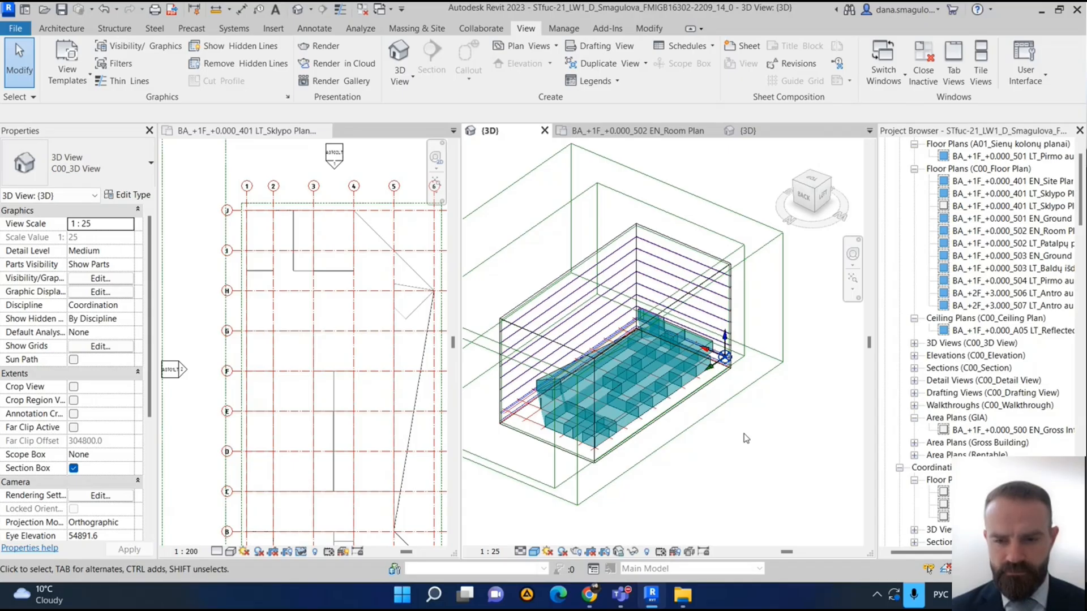
pyautogui.scroll(3, 746, 439)
pyautogui.scroll(-3, 746, 438)
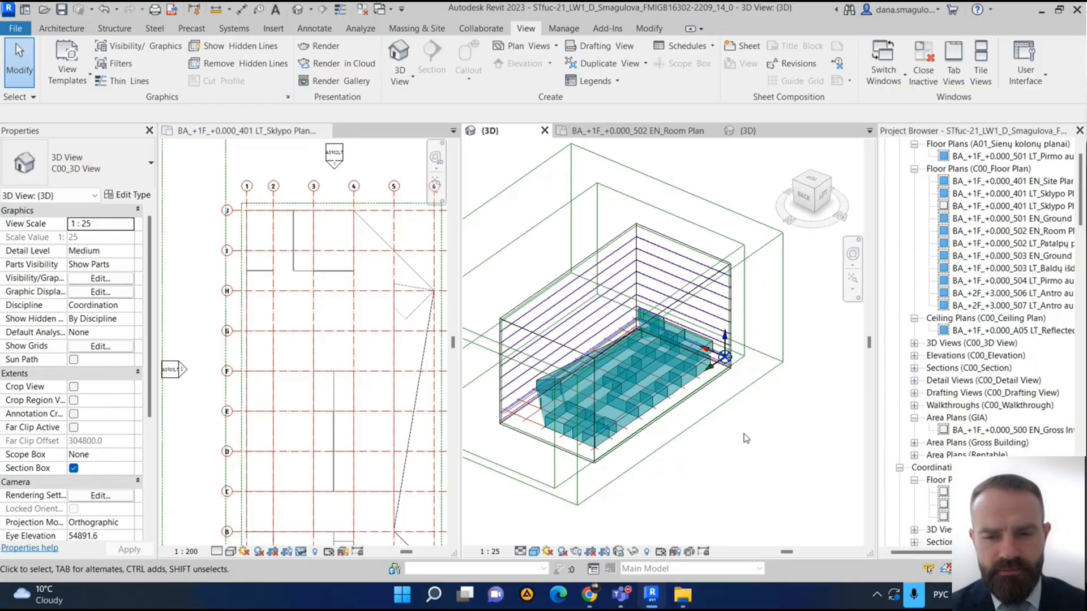
# - Examine the mass walls in 3D, especially the angled corner of the building near the grid ends
pyautogui.keyDown('shift'); pyautogui.moveTo(685, 459); pyautogui.dragTo(762, 470, button='middle'); pyautogui.keyUp('shift')
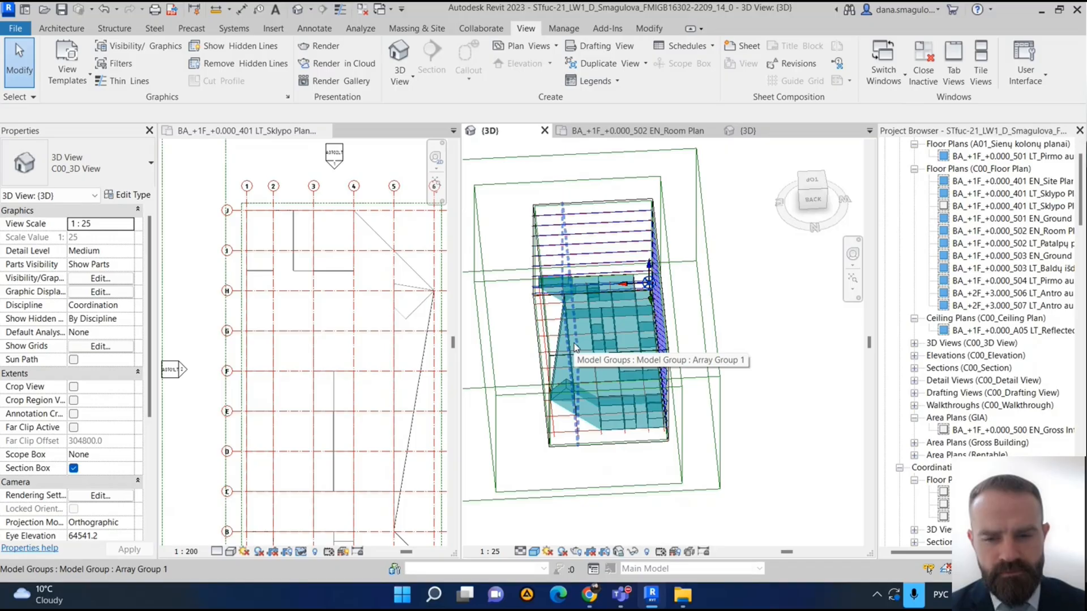
pyautogui.scroll(3, 574, 347)
pyautogui.keyDown('shift'); pyautogui.moveTo(614, 486); pyautogui.dragTo(663, 464, button='middle'); pyautogui.keyUp('shift')
pyautogui.scroll(3, 570, 476)
pyautogui.keyDown('shift'); pyautogui.moveTo(570, 478); pyautogui.dragTo(674, 501, button='middle'); pyautogui.keyUp('shift')
pyautogui.moveTo(673, 501); pyautogui.dragTo(711, 416, button='middle')
pyautogui.keyDown('shift'); pyautogui.moveTo(589, 439); pyautogui.dragTo(668, 493, button='middle'); pyautogui.keyUp('shift')
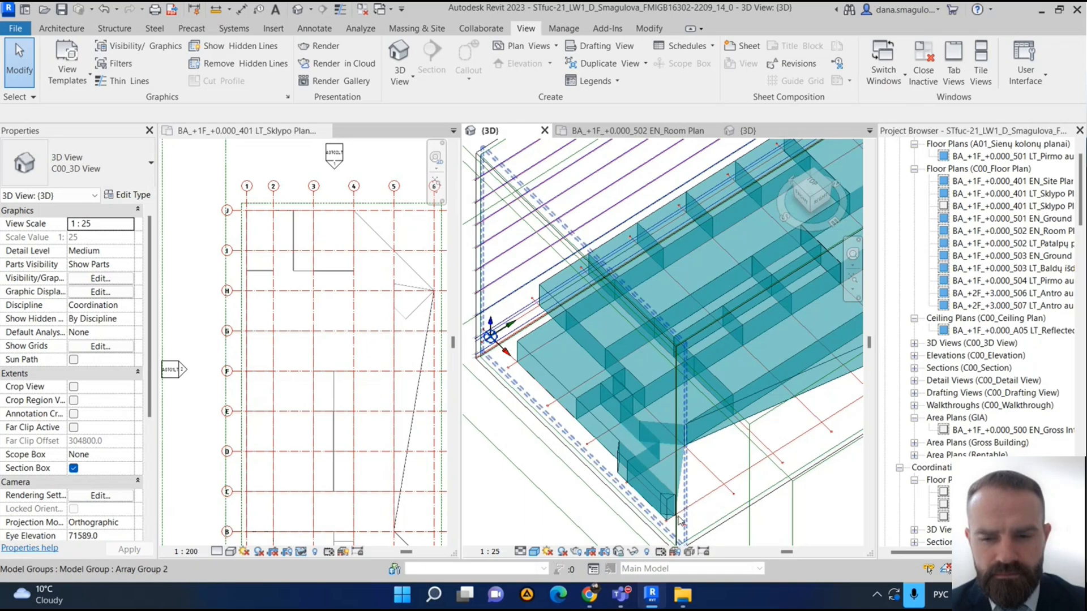
pyautogui.scroll(2, 686, 457)
pyautogui.moveTo(693, 475); pyautogui.dragTo(657, 396, button='middle')
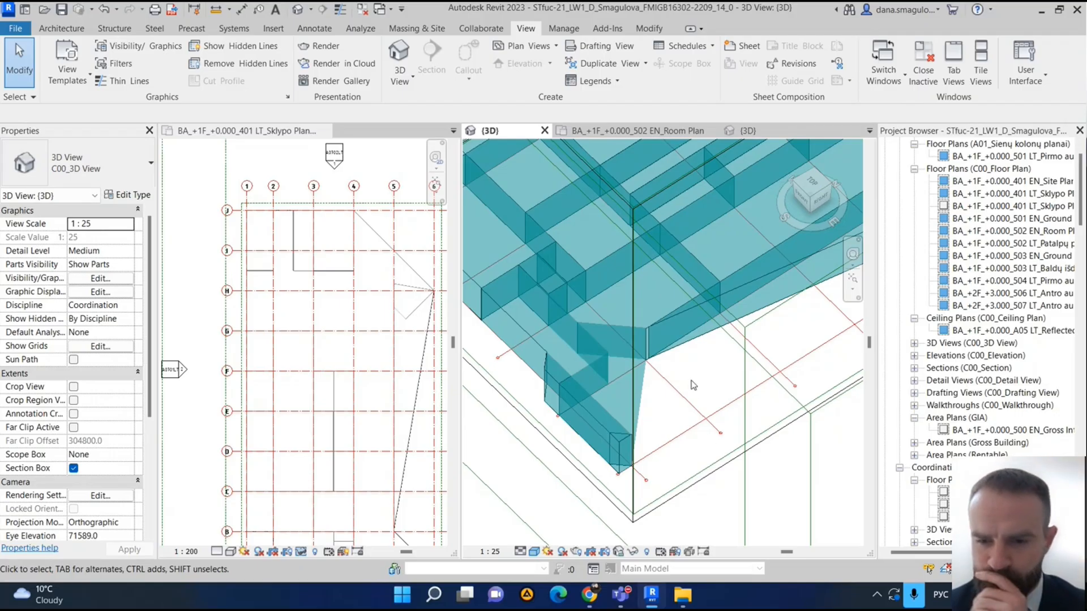
pyautogui.moveTo(695, 387)
pyautogui.keyDown('shift'); pyautogui.mouseDown(button='middle')
pyautogui.moveTo(712, 393)
pyautogui.moveTo(706, 379)
pyautogui.moveTo(703, 388)
pyautogui.mouseUp(button='middle'); pyautogui.keyUp('shift')
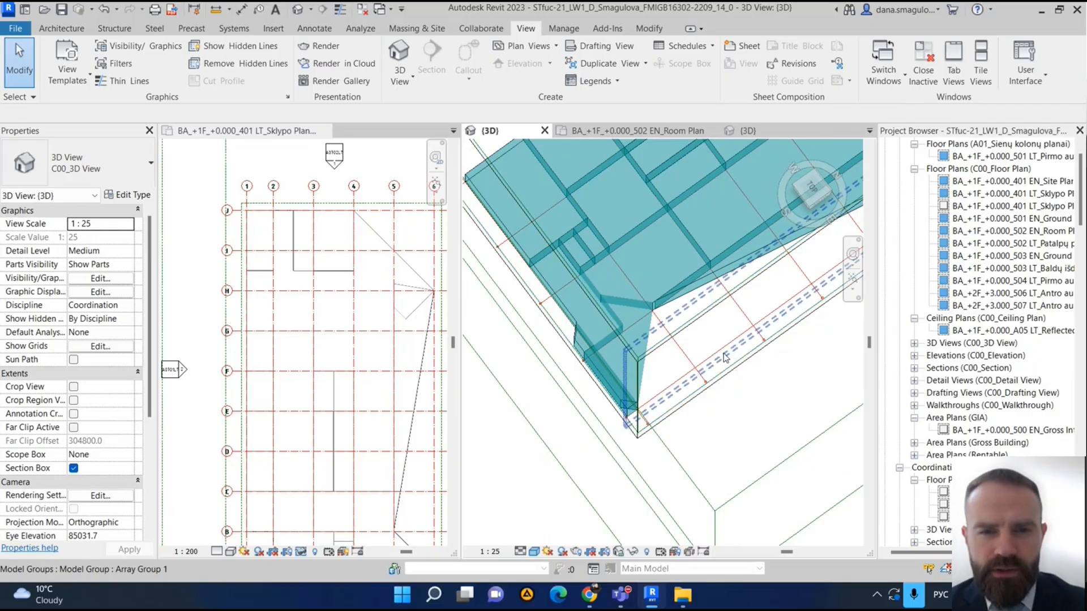
pyautogui.keyDown('shift'); pyautogui.moveTo(746, 428); pyautogui.dragTo(799, 439, button='middle'); pyautogui.keyUp('shift')
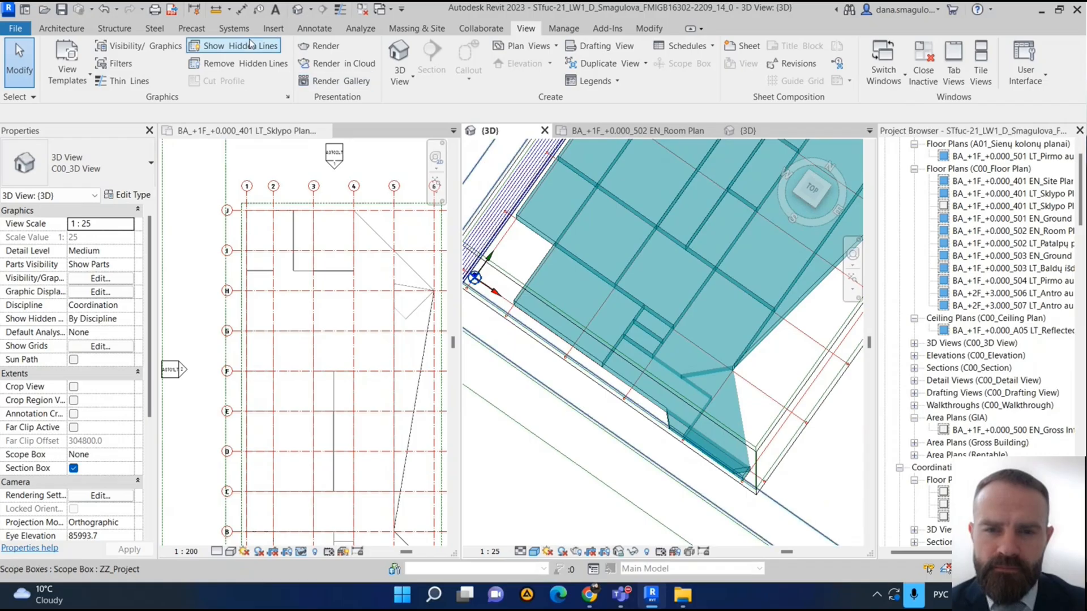
# - Create an in-place mass and accept the default name Mass 1
pyautogui.click(416, 28)
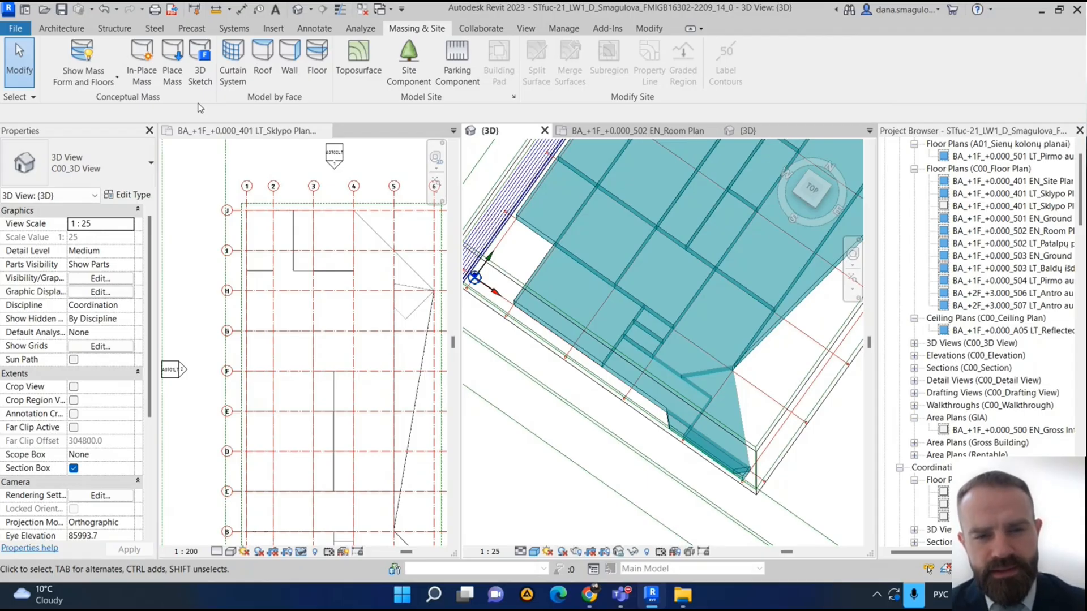
pyautogui.scroll(-2, 182, 170)
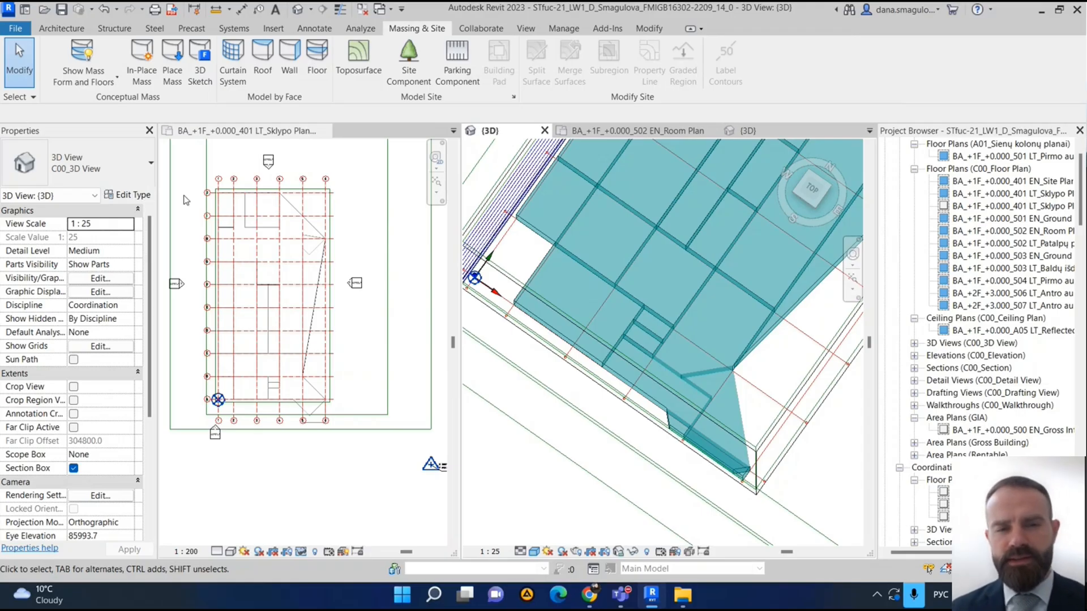
pyautogui.click(150, 89)
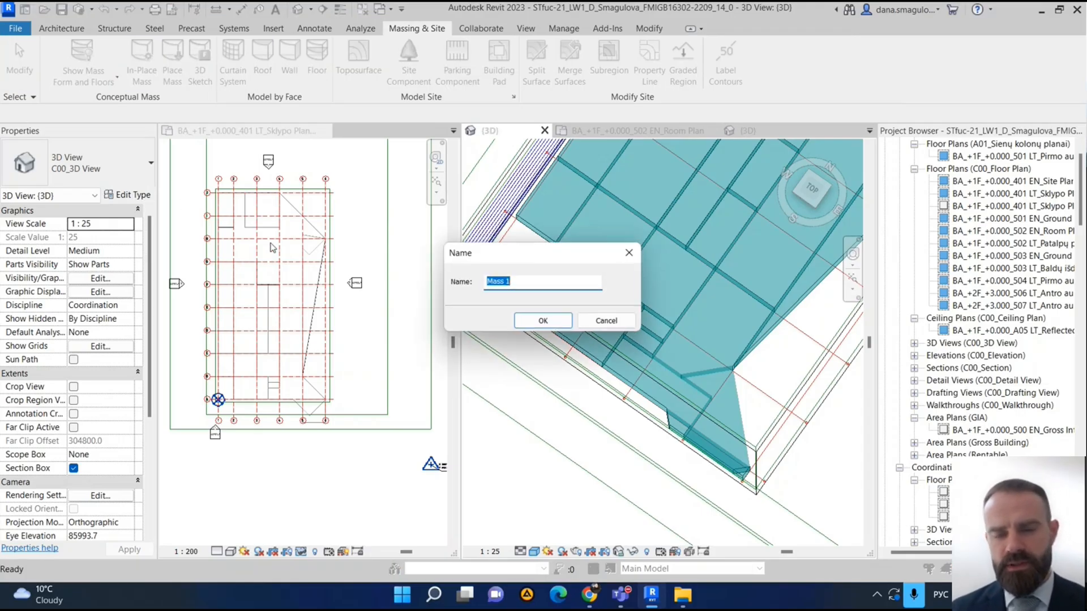
pyautogui.click(544, 321)
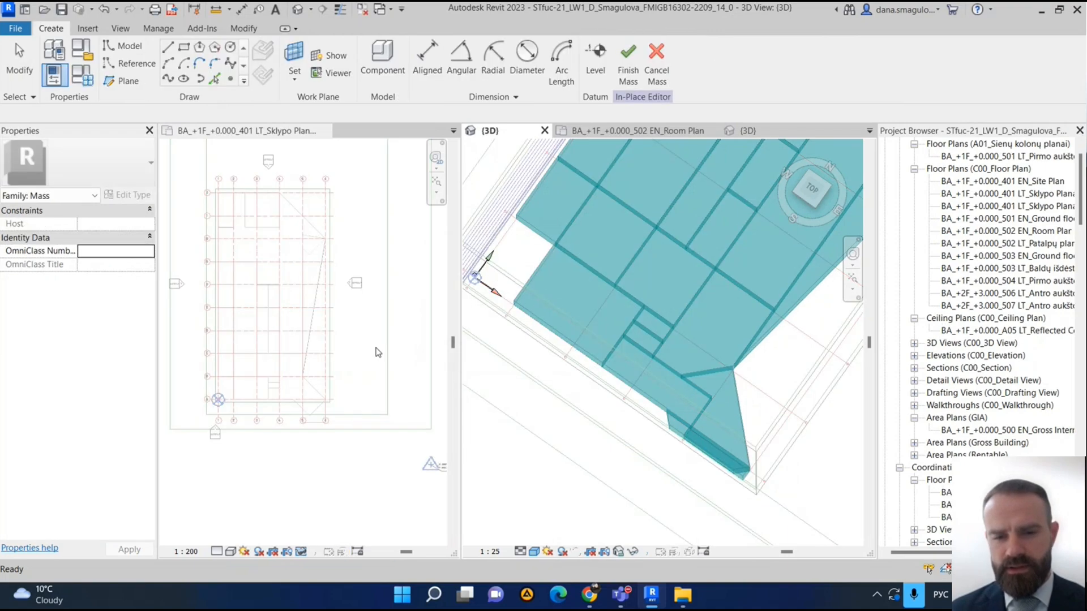
pyautogui.scroll(-1, 344, 344)
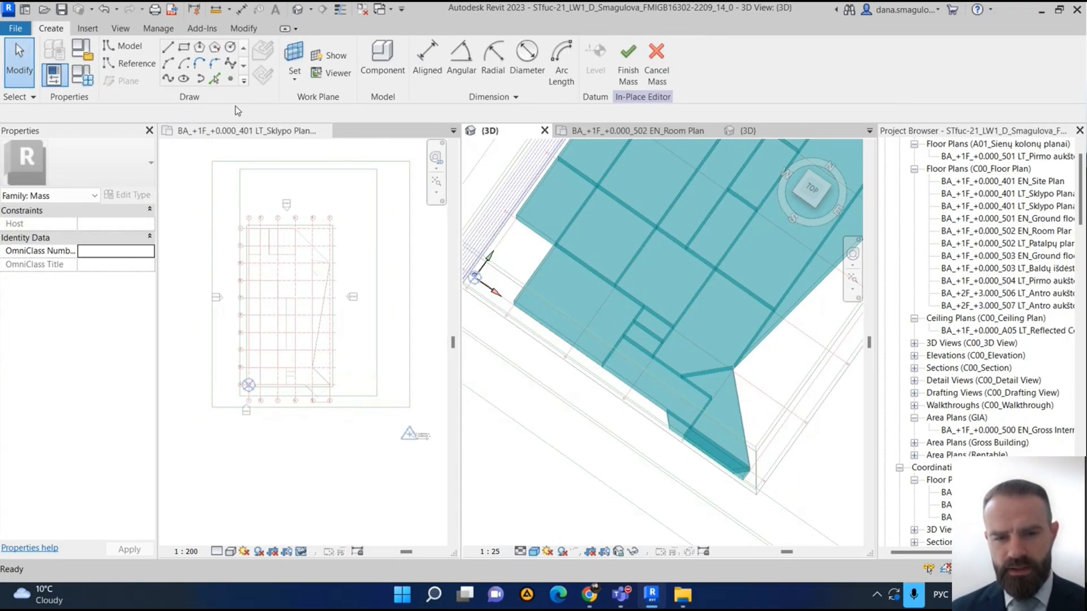
pyautogui.click(167, 47)
pyautogui.scroll(5, 293, 360)
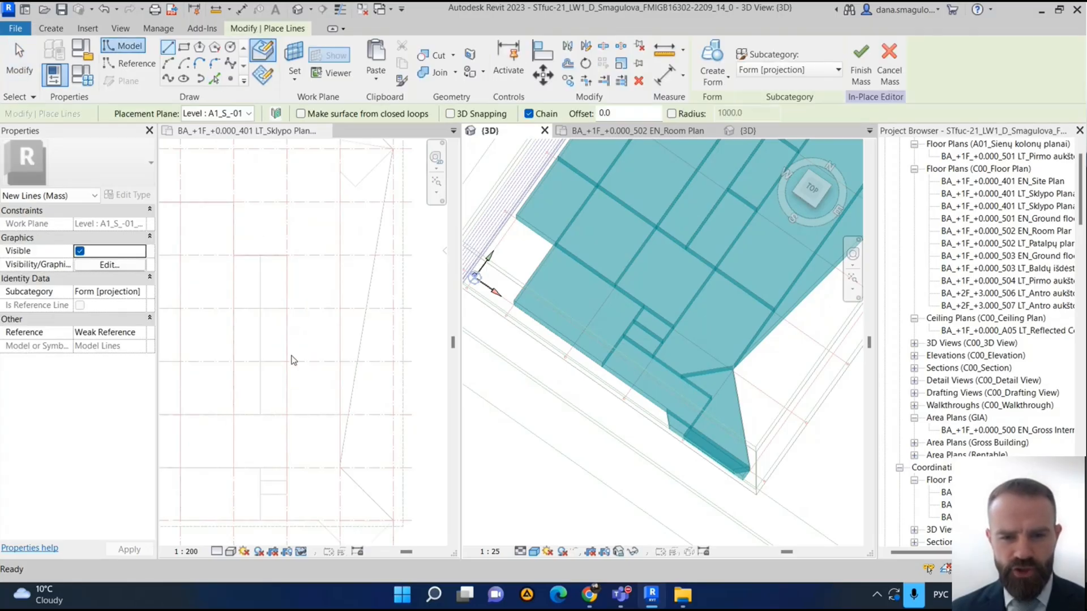
pyautogui.click(285, 413)
pyautogui.scroll(-3, 323, 404)
pyautogui.scroll(2, 321, 399)
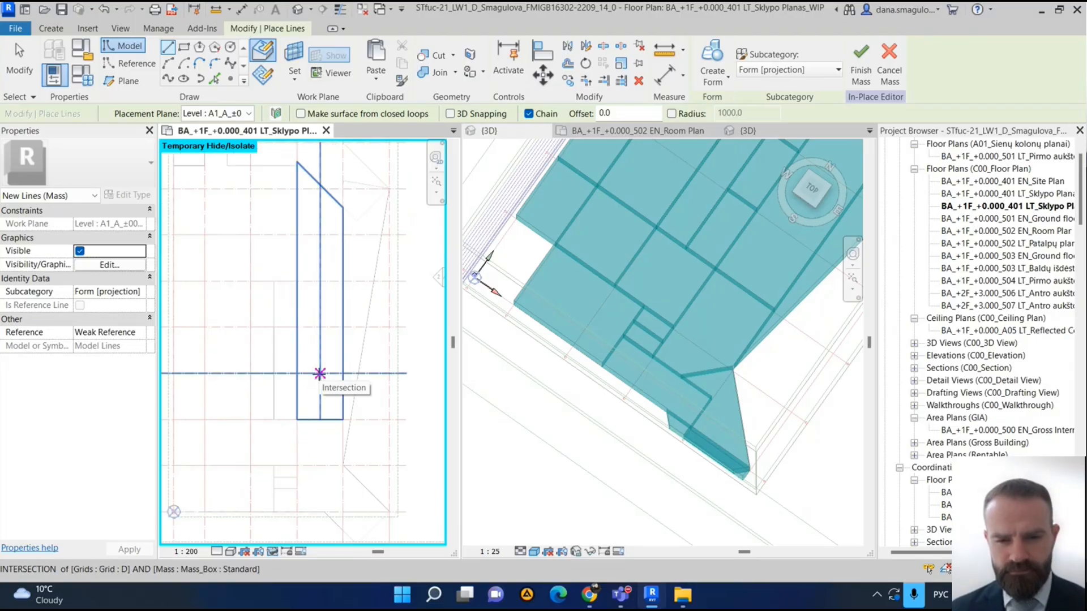
pyautogui.press('Escape')
pyautogui.press('Escape')
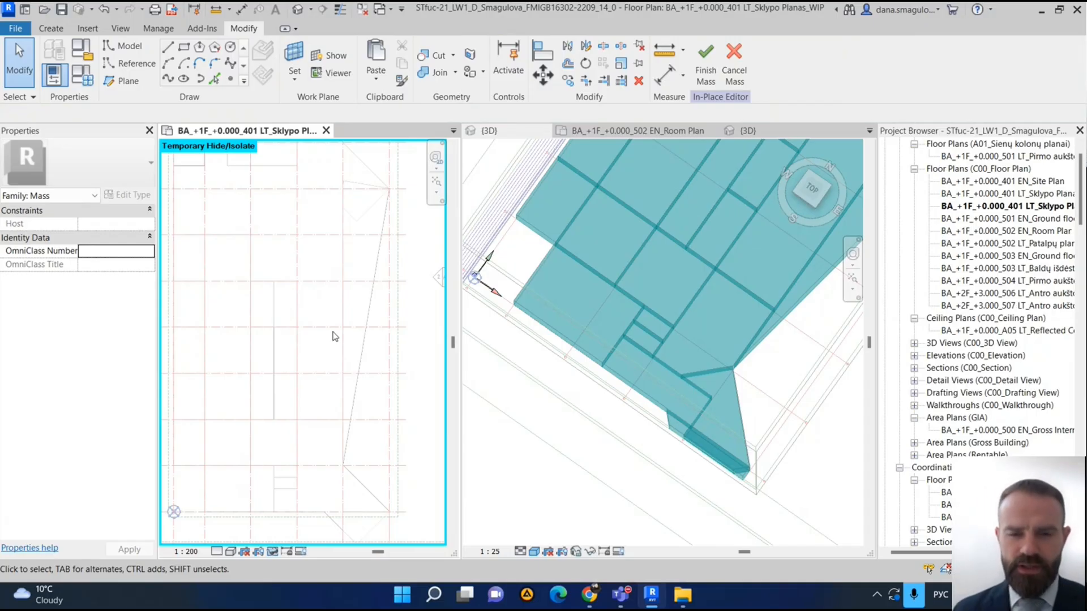
# - Sketch a closed five-sided outline with model lines below the building grid, its upper edge 12000 mm long and ending on grid 5
pyautogui.scroll(-2, 340, 351)
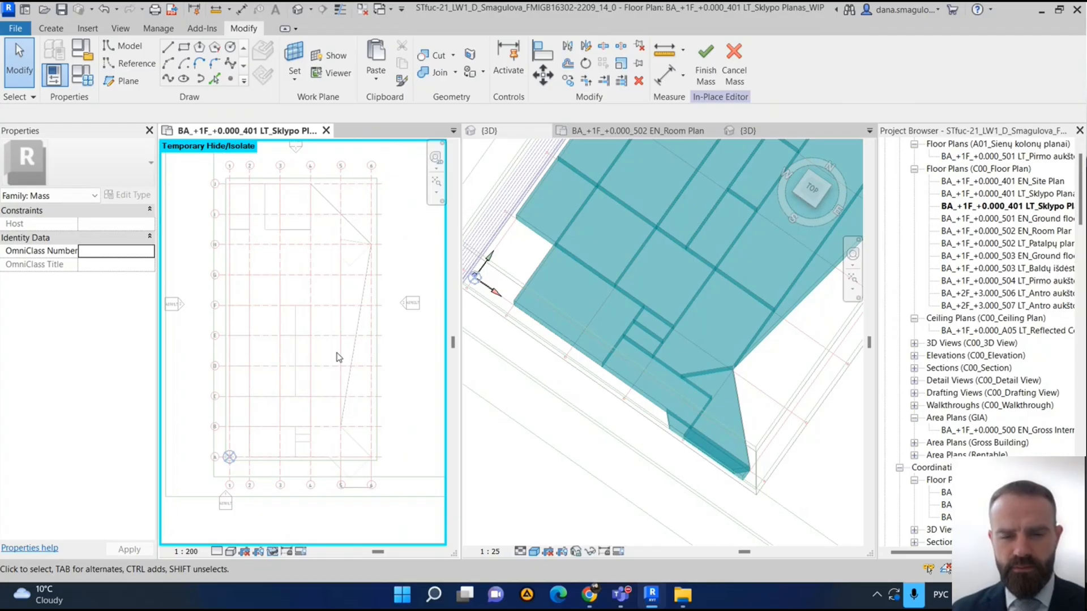
pyautogui.scroll(-1, 337, 357)
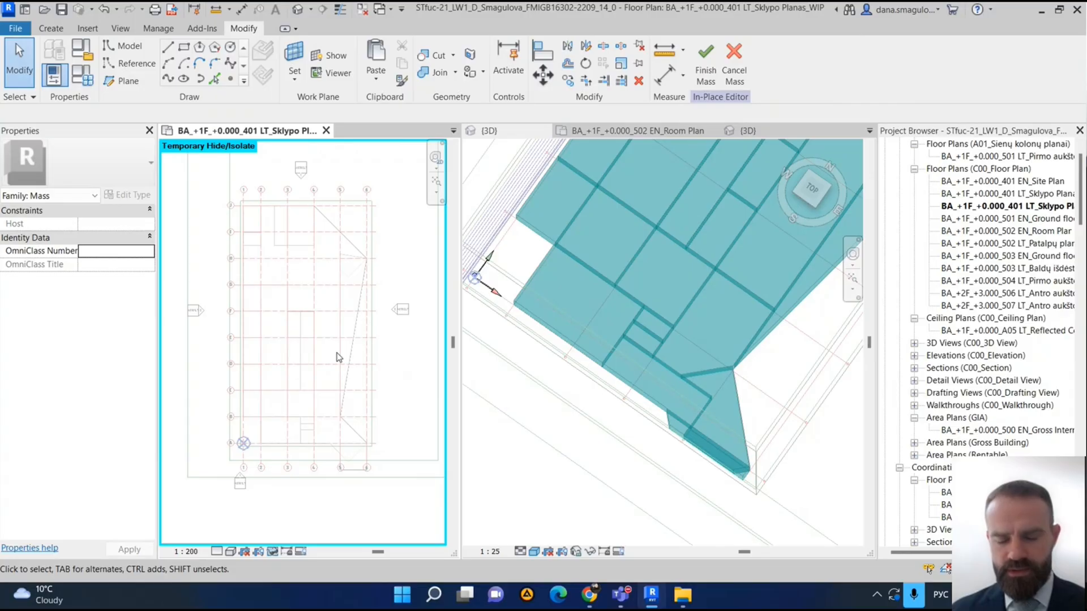
pyautogui.scroll(1, 334, 357)
pyautogui.press('l')
pyautogui.press('i')
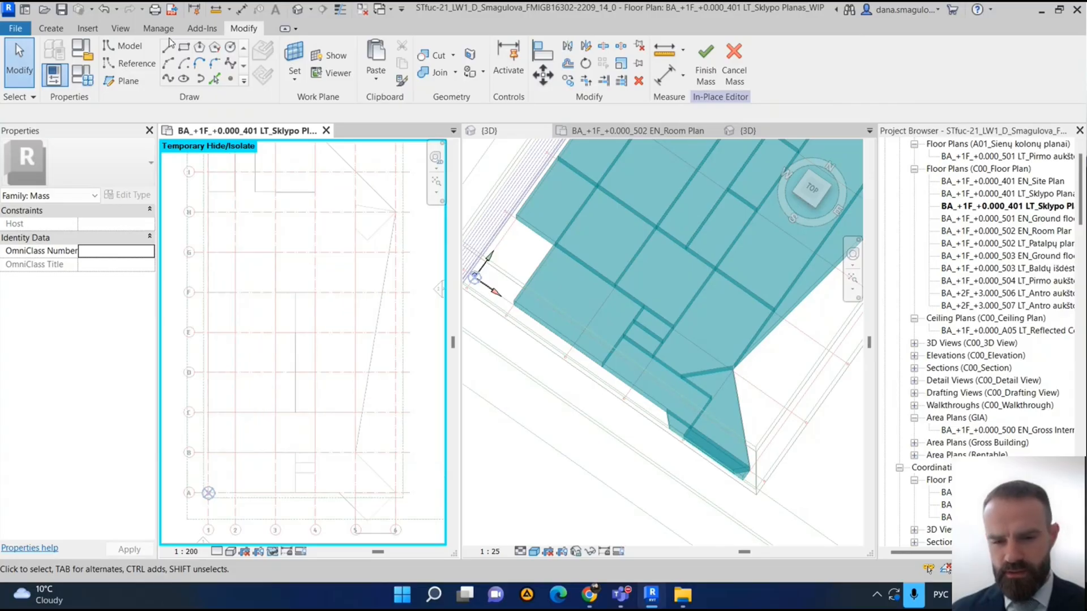
pyautogui.scroll(3, 251, 217)
pyautogui.scroll(-4, 273, 296)
pyautogui.moveTo(352, 274); pyautogui.dragTo(286, 325, button='middle')
pyautogui.scroll(3, 266, 311)
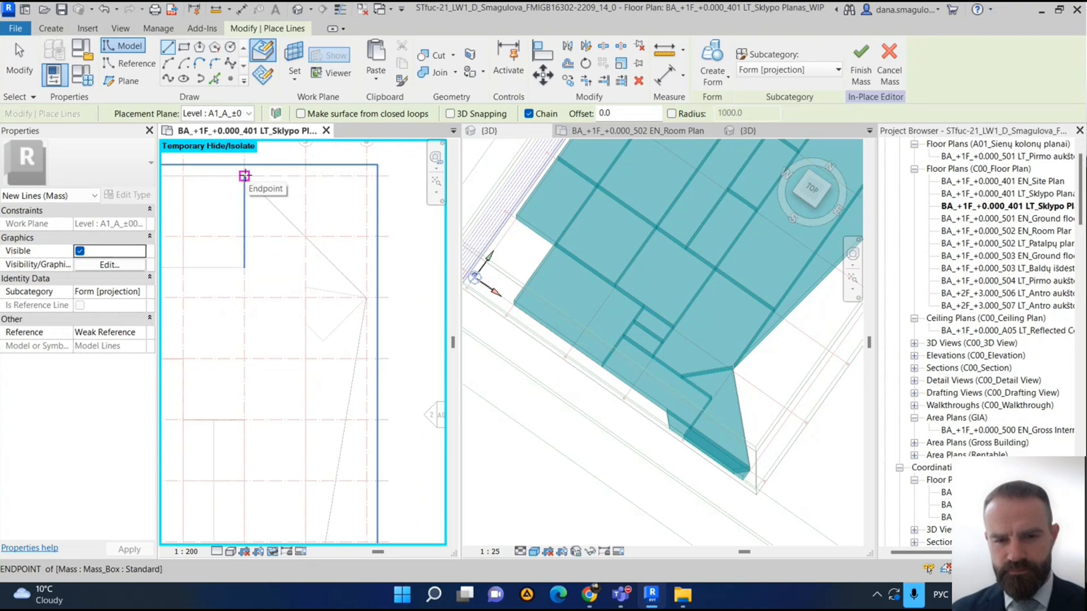
pyautogui.scroll(-4, 309, 287)
pyautogui.moveTo(349, 324); pyautogui.dragTo(186, 323, button='middle')
pyautogui.moveTo(295, 323); pyautogui.dragTo(267, 311, button='middle')
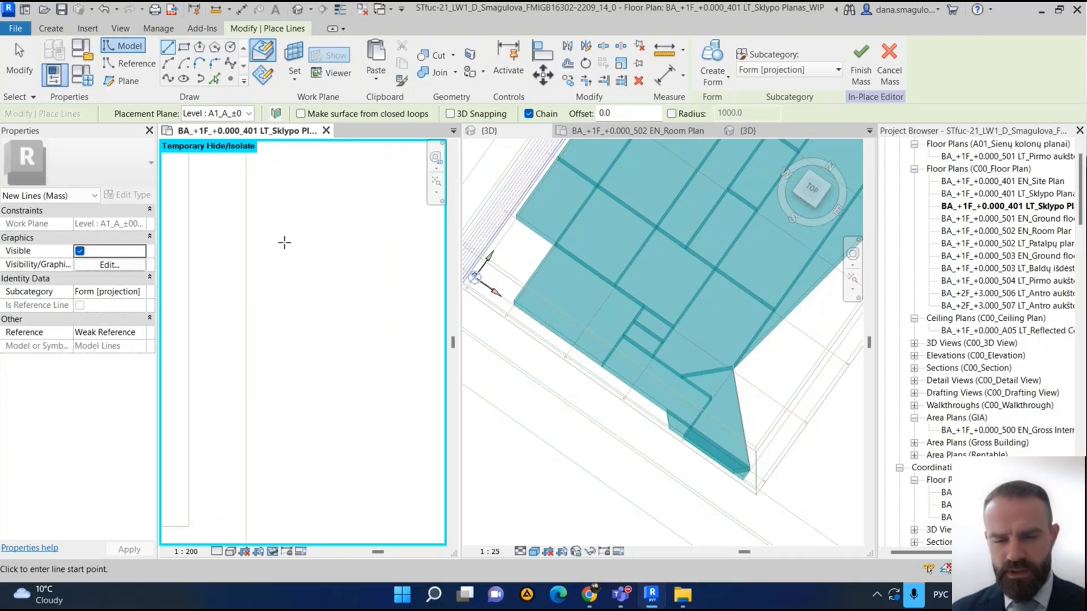
pyautogui.scroll(-5, 278, 311)
pyautogui.scroll(5, 277, 311)
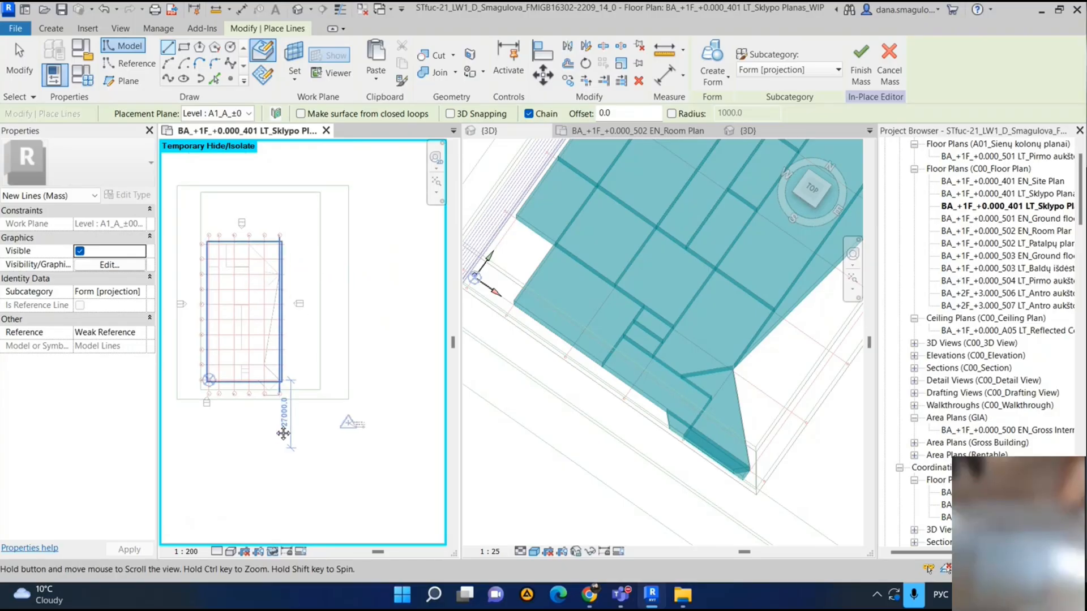
pyautogui.click(252, 302)
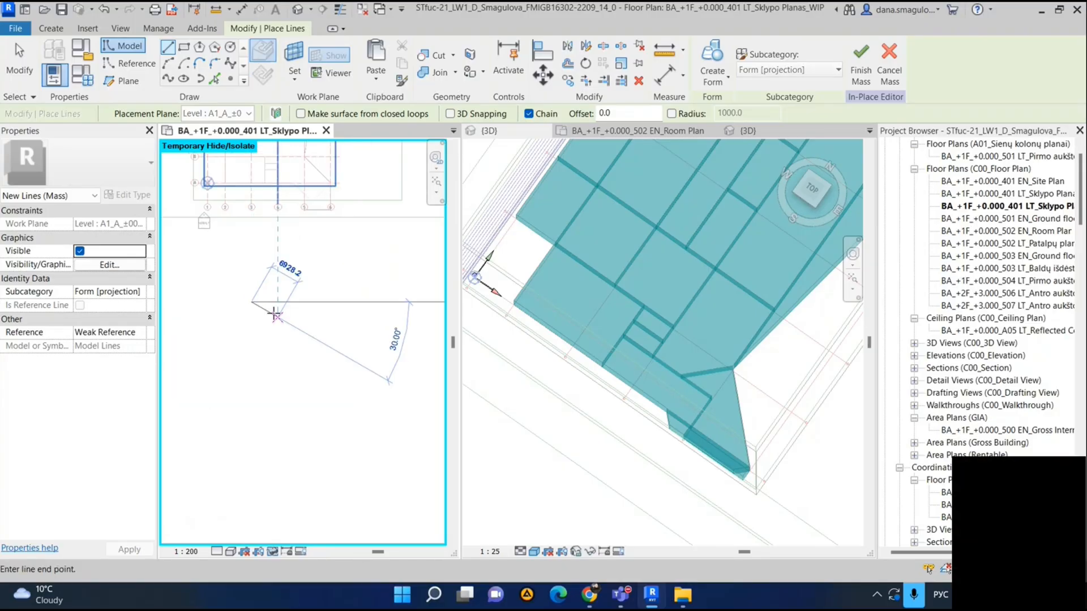
pyautogui.click(305, 302)
pyautogui.click(347, 344)
pyautogui.click(323, 381)
pyautogui.click(265, 372)
pyautogui.click(251, 301)
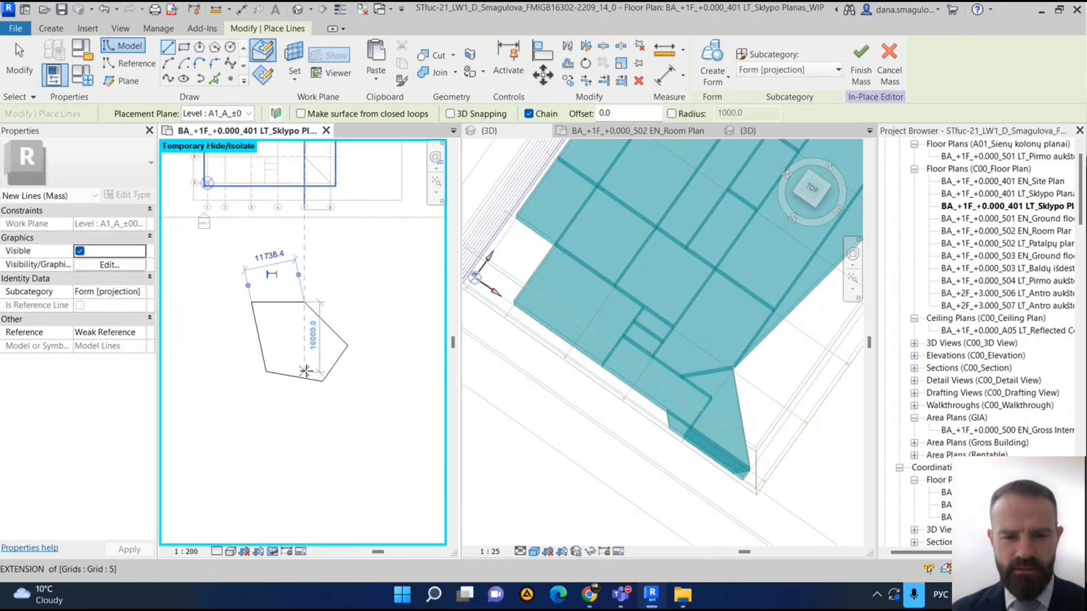
pyautogui.scroll(3, 315, 354)
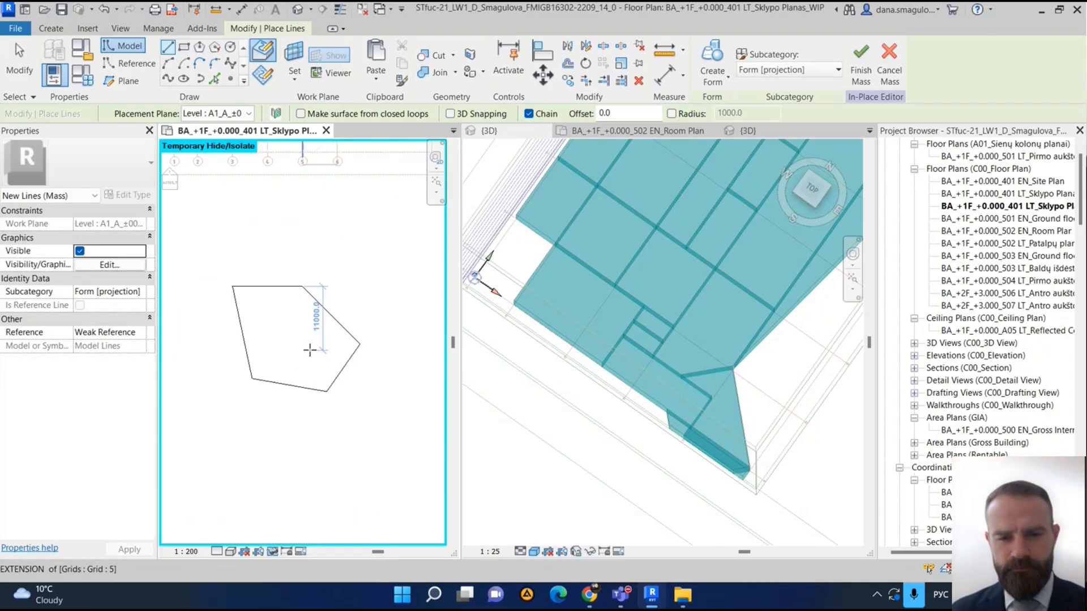
pyautogui.press('Escape')
# - Select the whole chain of five outline lines and create a solid form from it
pyautogui.scroll(1, 339, 374)
pyautogui.scroll(-1, 350, 390)
pyautogui.press('Tab')
pyautogui.click(345, 390)
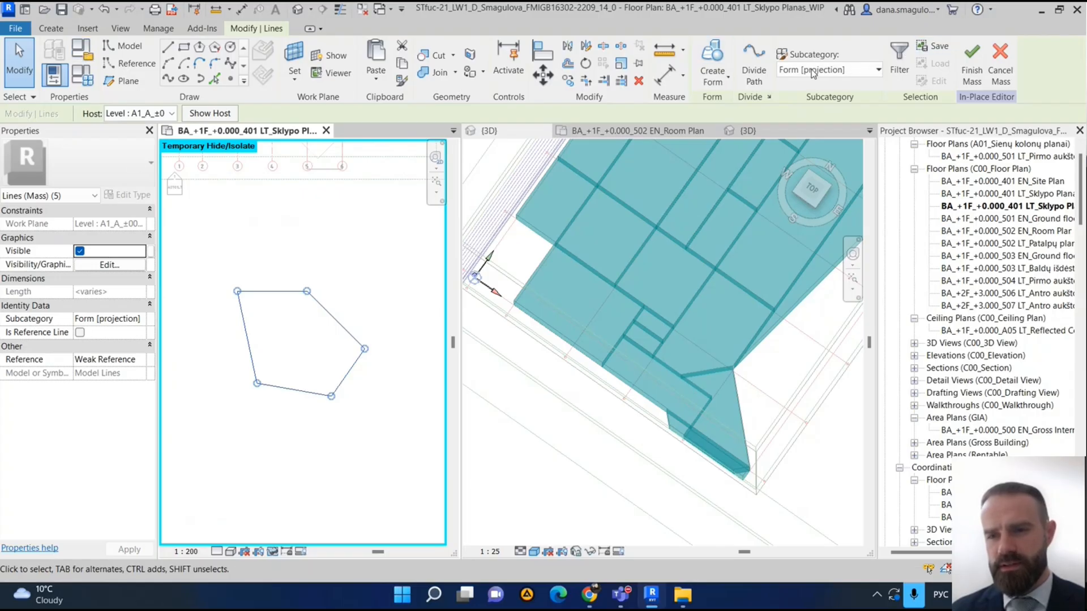
pyautogui.click(713, 76)
pyautogui.click(730, 102)
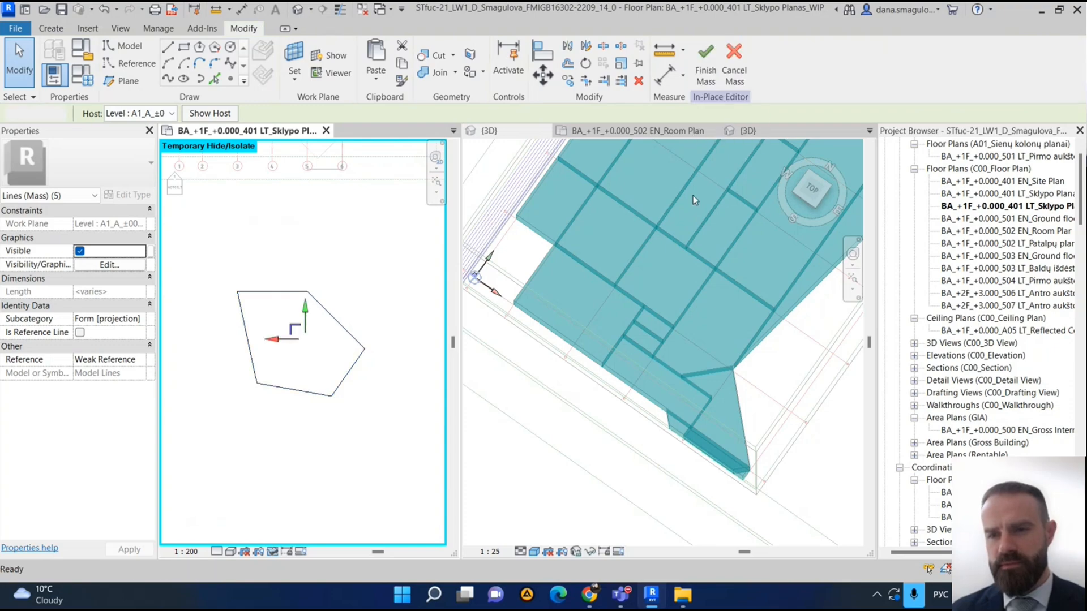
# - Examine the area in front of the building in 3D for the new pentagonal form
pyautogui.moveTo(350, 420); pyautogui.dragTo(384, 383, button='middle')
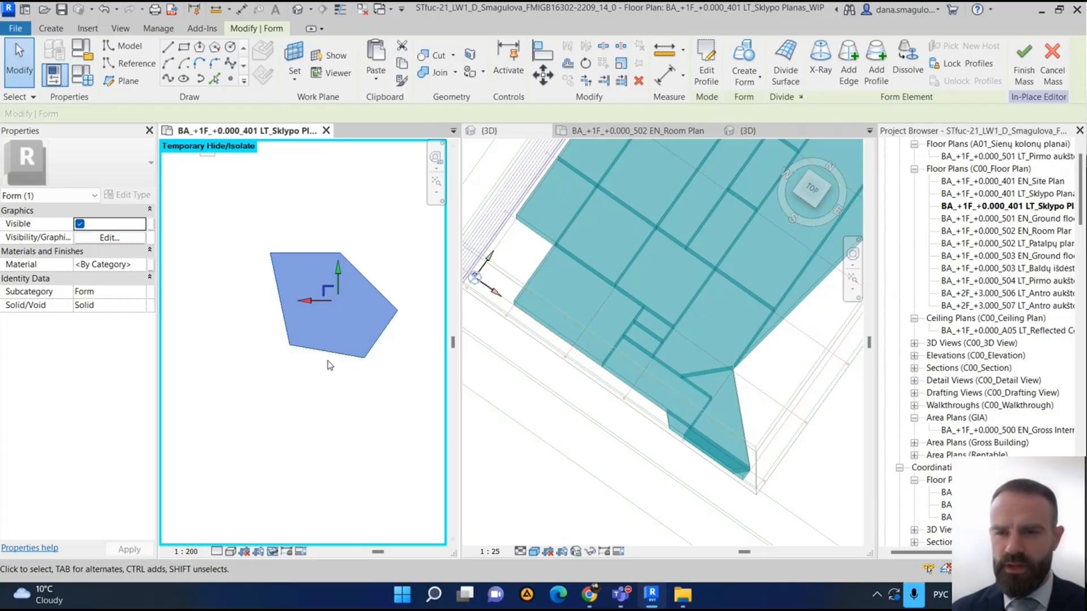
pyautogui.click(517, 463)
pyautogui.moveTo(518, 470); pyautogui.dragTo(706, 370, button='middle')
pyautogui.scroll(-1, 665, 394)
pyautogui.keyDown('shift'); pyautogui.moveTo(656, 441); pyautogui.dragTo(701, 368, button='middle'); pyautogui.keyUp('shift')
pyautogui.moveTo(634, 407); pyautogui.dragTo(565, 266, button='middle')
pyautogui.scroll(2, 723, 400)
pyautogui.keyDown('shift'); pyautogui.moveTo(790, 441); pyautogui.dragTo(746, 359, button='middle'); pyautogui.keyUp('shift')
pyautogui.moveTo(689, 262); pyautogui.dragTo(732, 369, button='middle')
pyautogui.scroll(-2, 733, 366)
pyautogui.moveTo(619, 193); pyautogui.dragTo(680, 319, button='middle')
pyautogui.scroll(2, 699, 367)
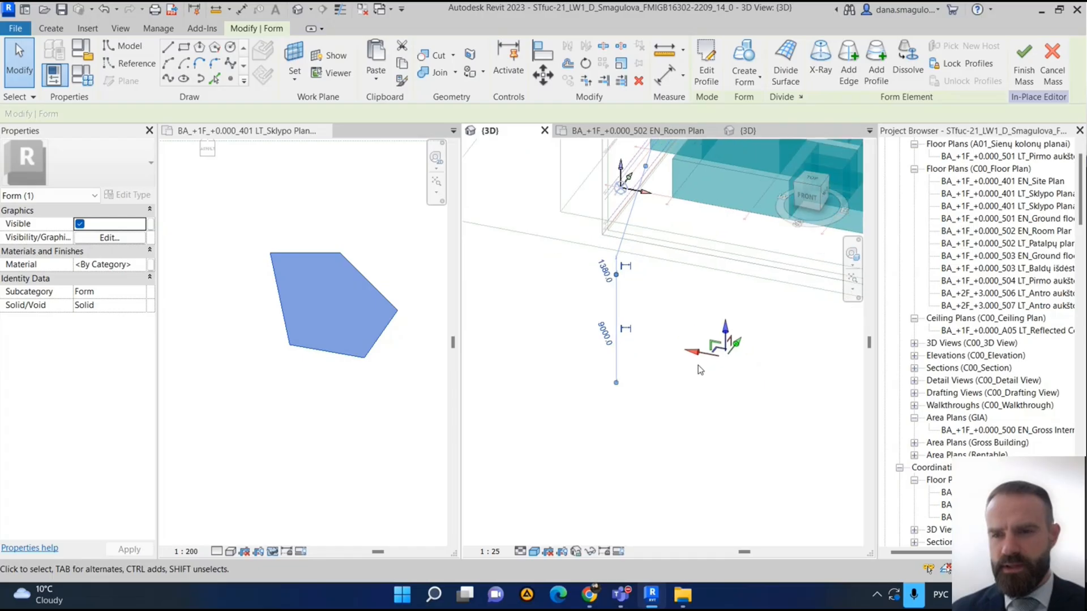
# - Return to the site plan and finish the in-place mass
pyautogui.click(267, 219)
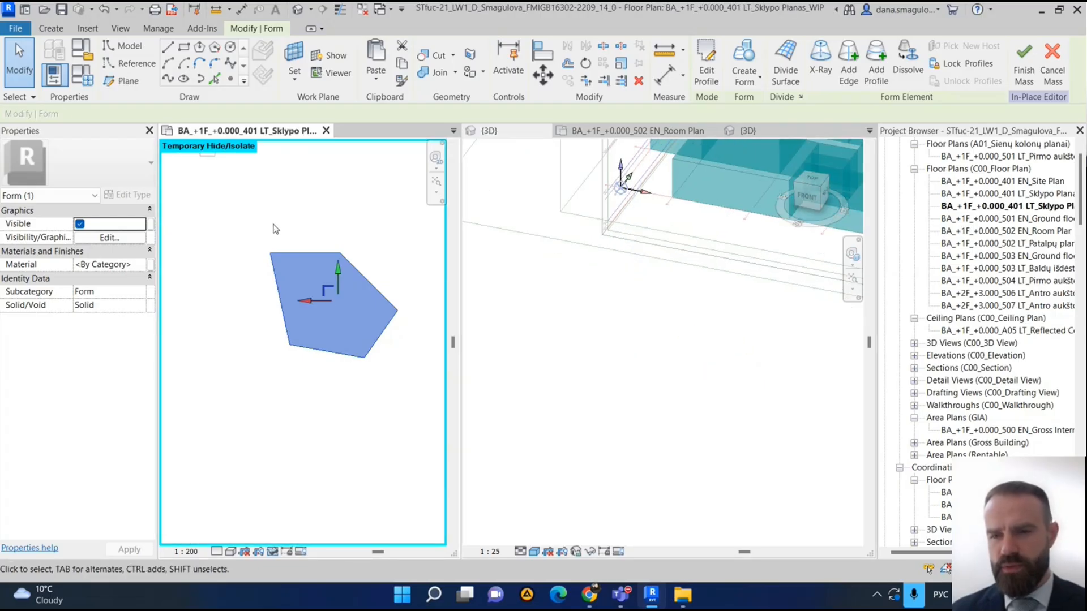
pyautogui.click(1022, 65)
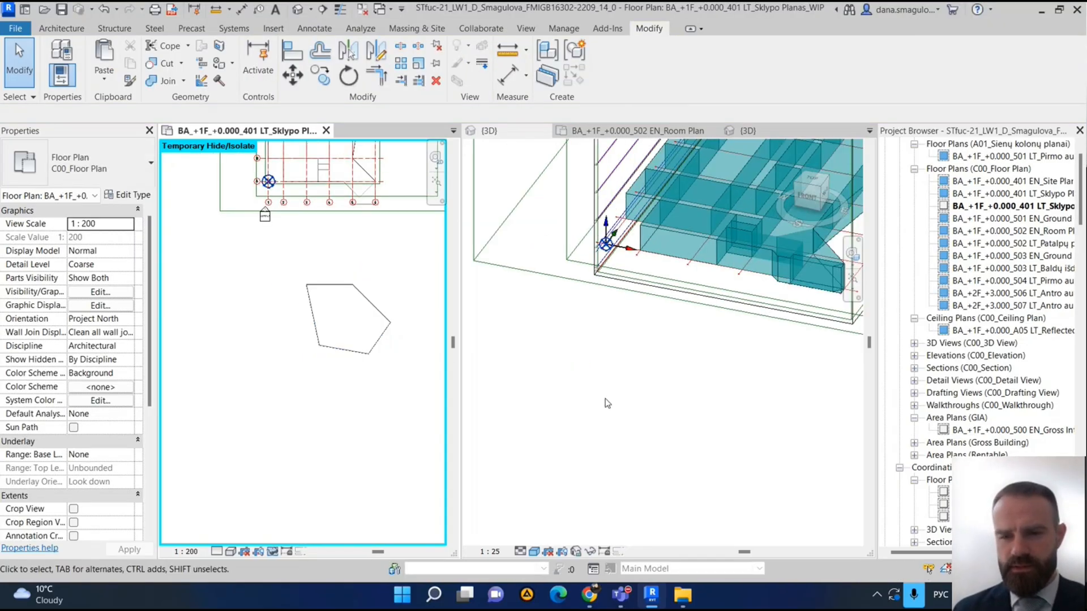
# - Compare the site plan with the 3D view from several angles to locate the pentagonal mass outside the building
pyautogui.click(700, 418)
pyautogui.keyDown('shift'); pyautogui.moveTo(631, 416); pyautogui.dragTo(578, 404, button='middle'); pyautogui.keyUp('shift')
pyautogui.scroll(-3, 689, 385)
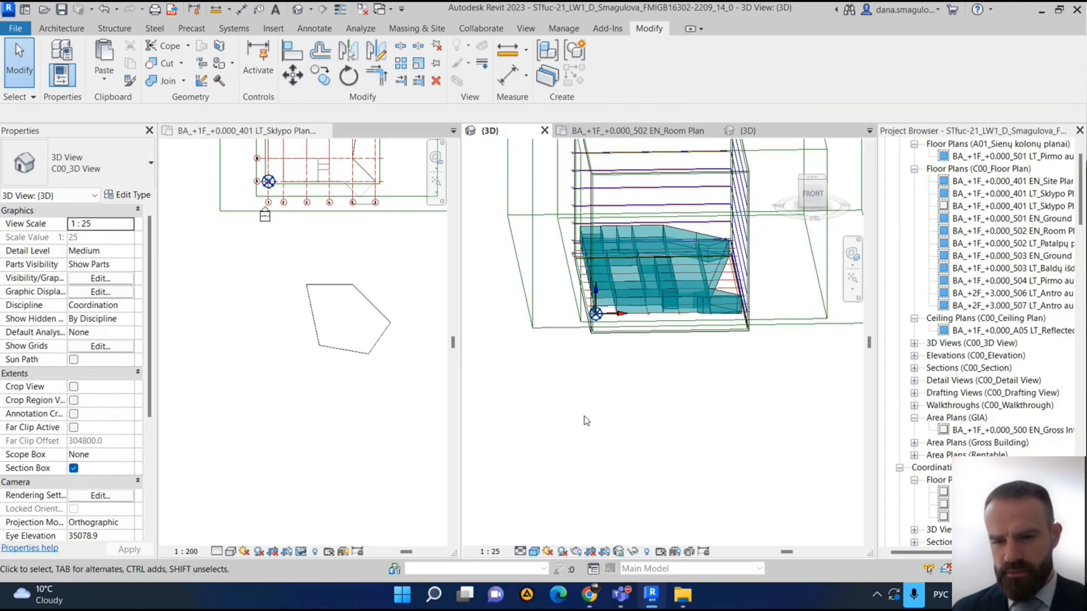
pyautogui.scroll(1, 618, 423)
pyautogui.click(375, 339)
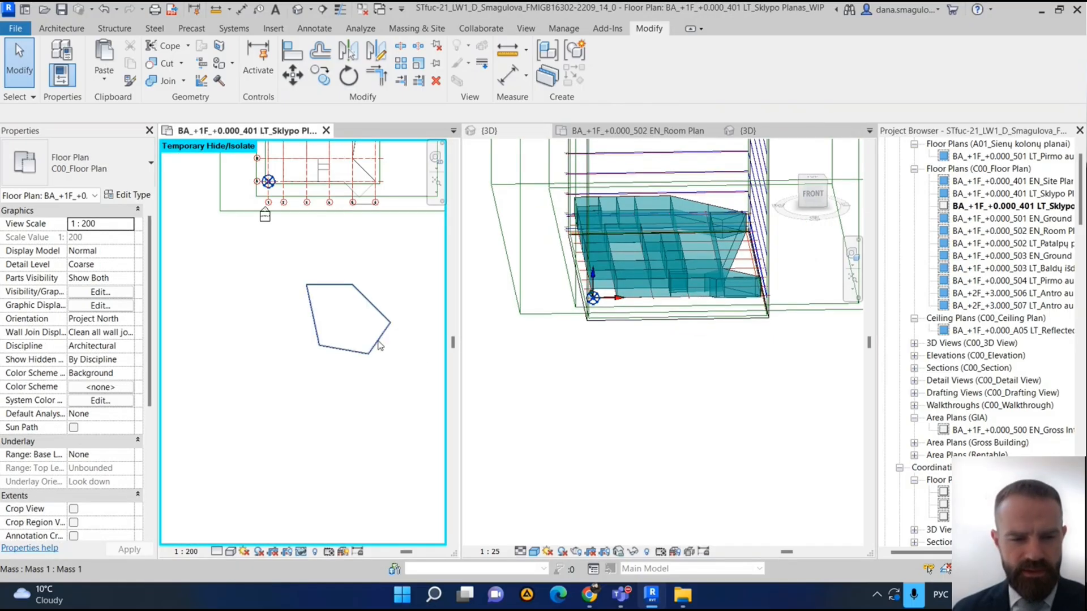
pyautogui.scroll(-4, 560, 413)
pyautogui.click(609, 443)
pyautogui.keyDown('shift'); pyautogui.moveTo(644, 401); pyautogui.dragTo(688, 365, button='middle'); pyautogui.keyUp('shift')
pyautogui.scroll(-1, 344, 355)
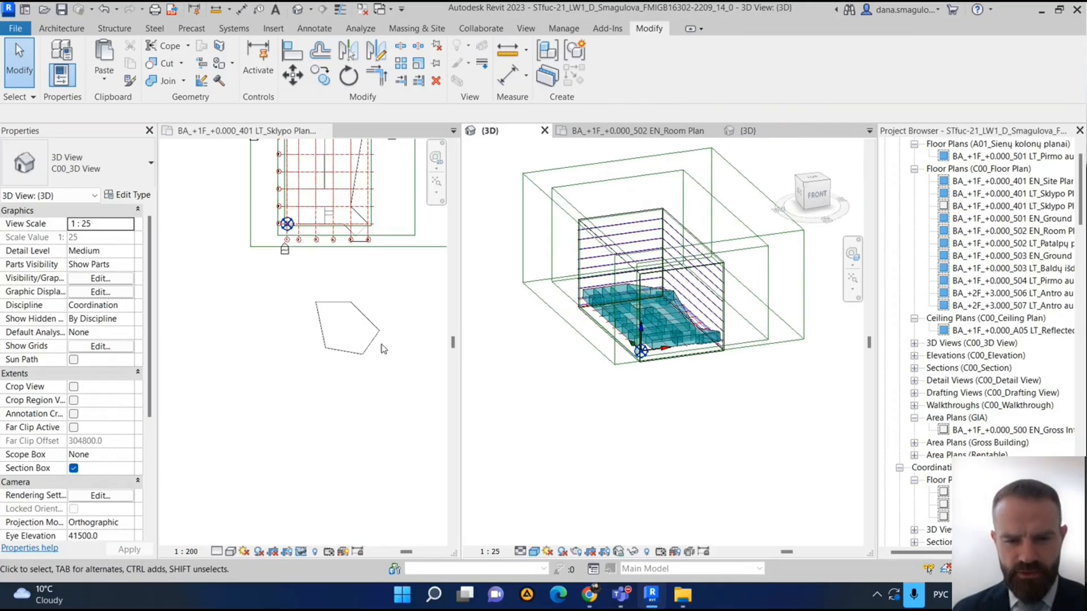
pyautogui.click(395, 362)
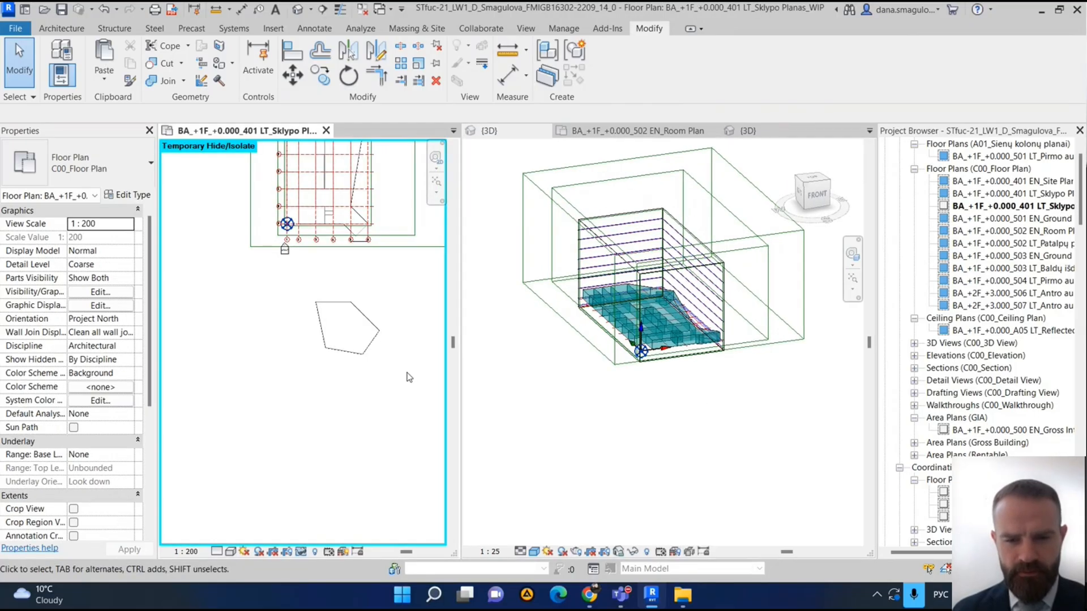
pyautogui.scroll(-3, 548, 408)
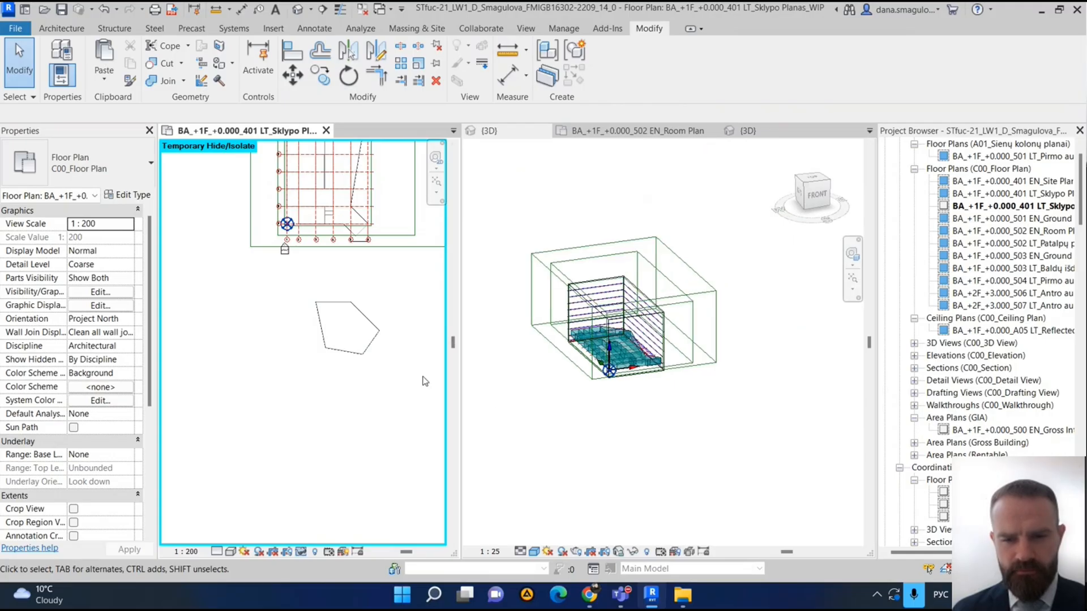
pyautogui.click(552, 416)
pyautogui.keyDown('shift'); pyautogui.moveTo(632, 456); pyautogui.dragTo(672, 388, button='middle'); pyautogui.keyUp('shift')
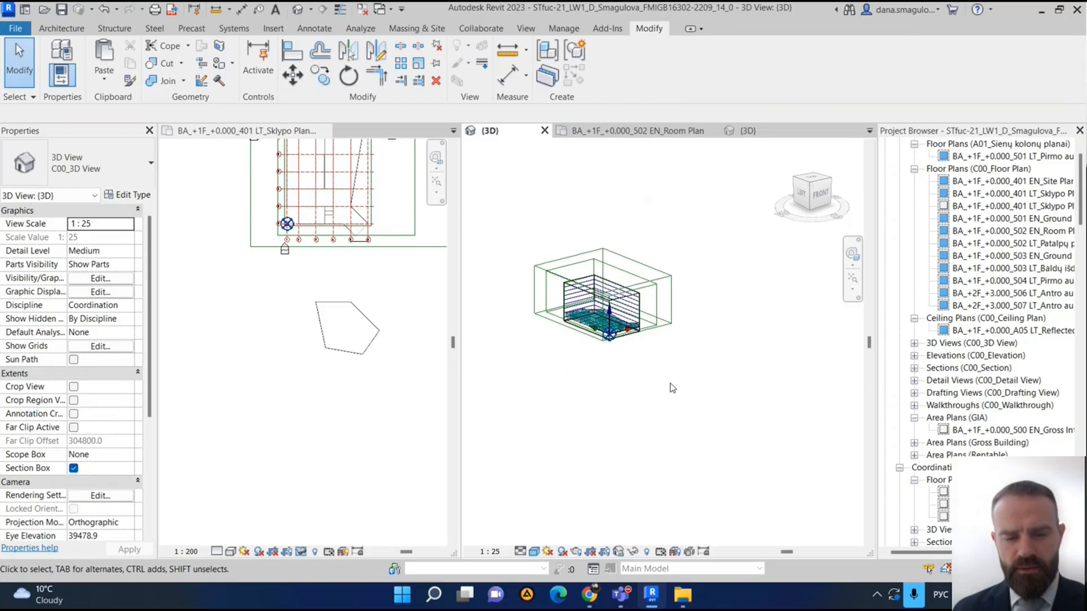
pyautogui.scroll(2, 656, 369)
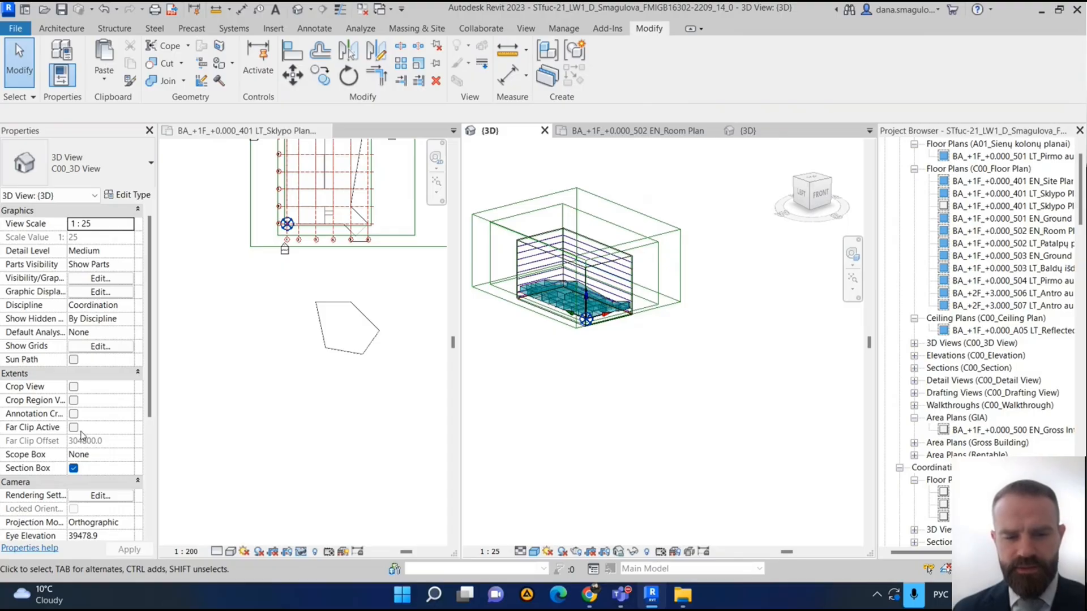
# - Turn off the section box of the 3D view and apply the change
pyautogui.click(74, 468)
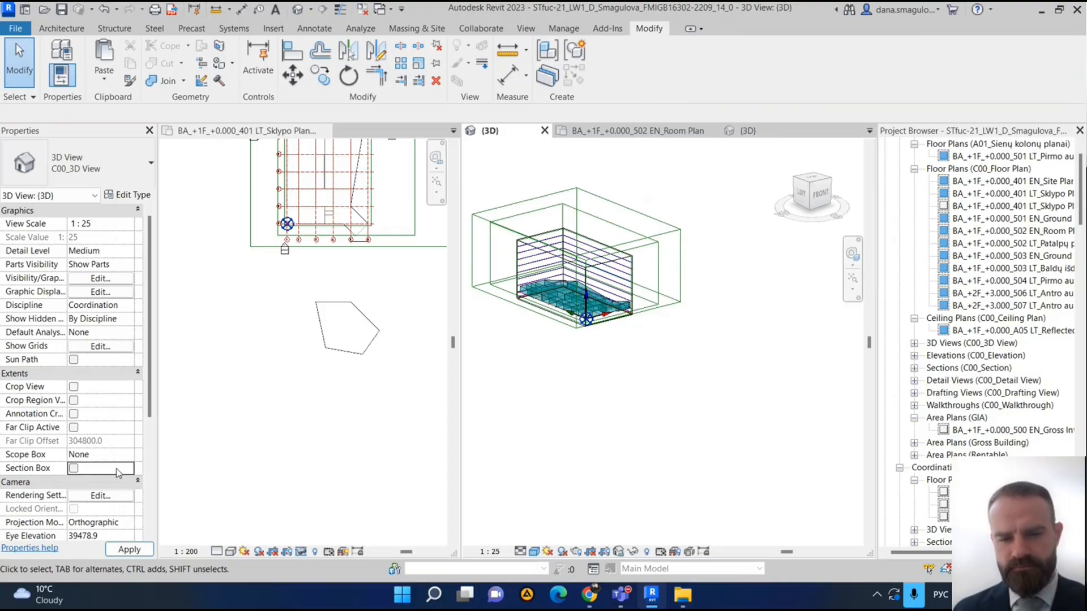
pyautogui.scroll(-2, 113, 472)
pyautogui.scroll(-1, 111, 471)
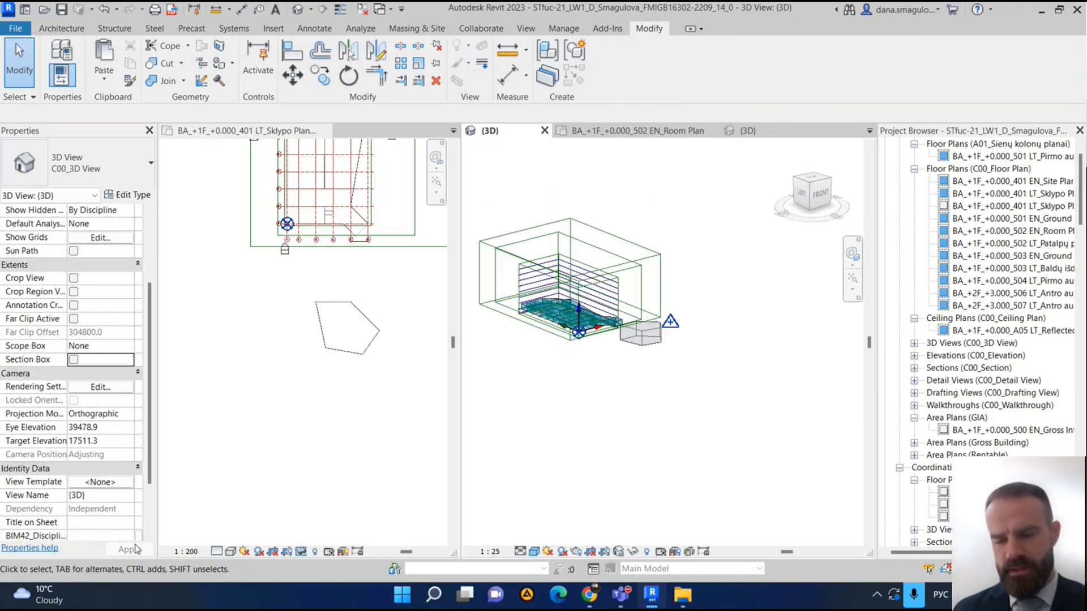
pyautogui.scroll(6, 605, 309)
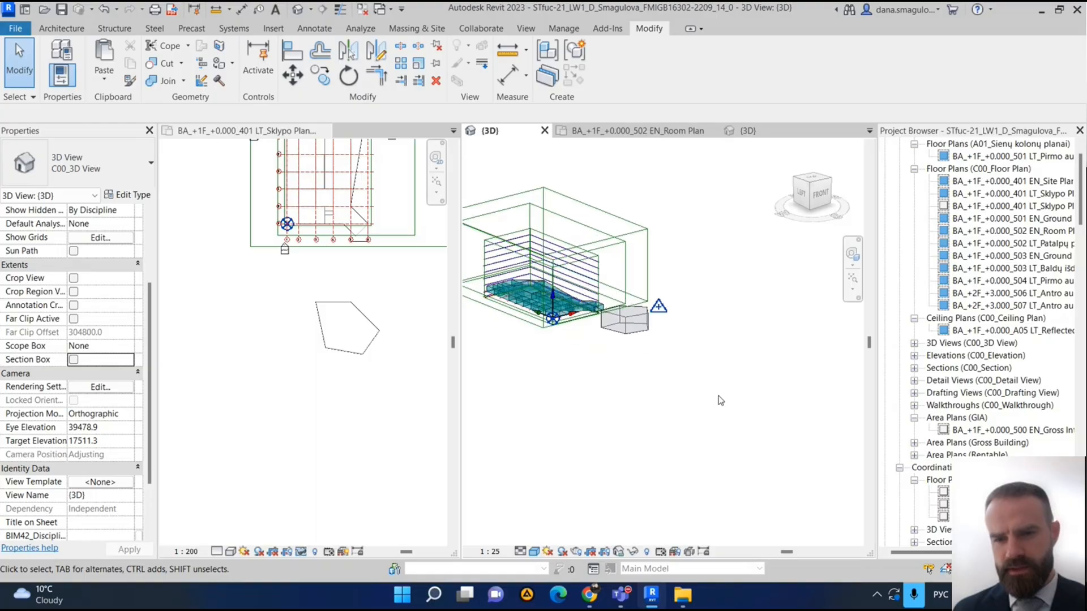
# - Select the pentagonal mass in 3D and enlarge it by pulling its faces outward with the shape handles
pyautogui.click(607, 310)
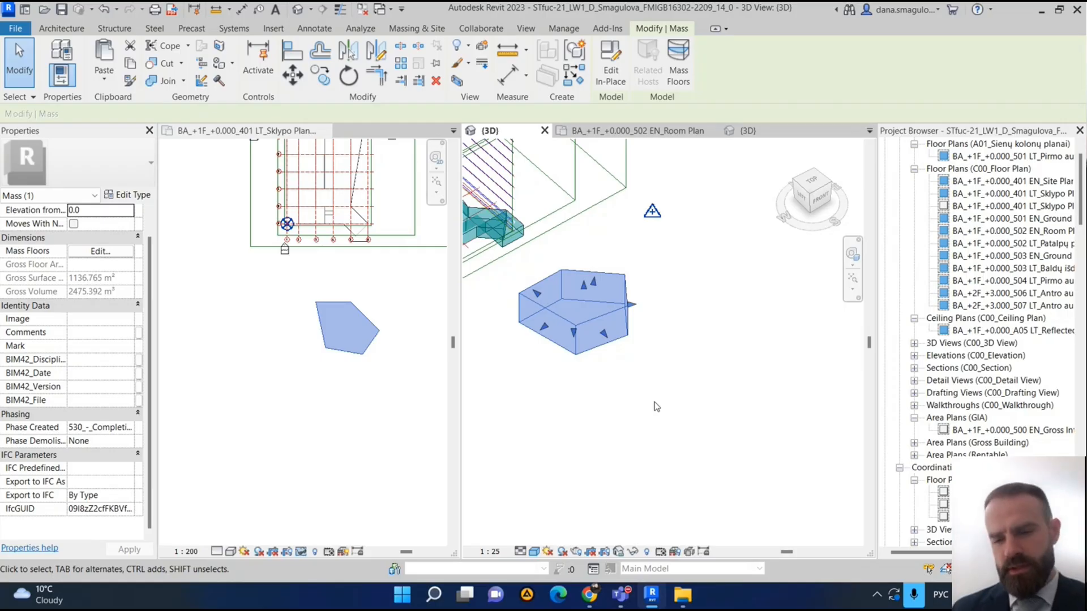
pyautogui.keyDown('shift'); pyautogui.moveTo(649, 377); pyautogui.dragTo(614, 348, button='middle'); pyautogui.keyUp('shift')
pyautogui.moveTo(625, 333); pyautogui.dragTo(697, 384)
pyautogui.moveTo(608, 362); pyautogui.dragTo(614, 297)
pyautogui.keyDown('shift'); pyautogui.moveTo(687, 473); pyautogui.dragTo(745, 430, button='middle'); pyautogui.keyUp('shift')
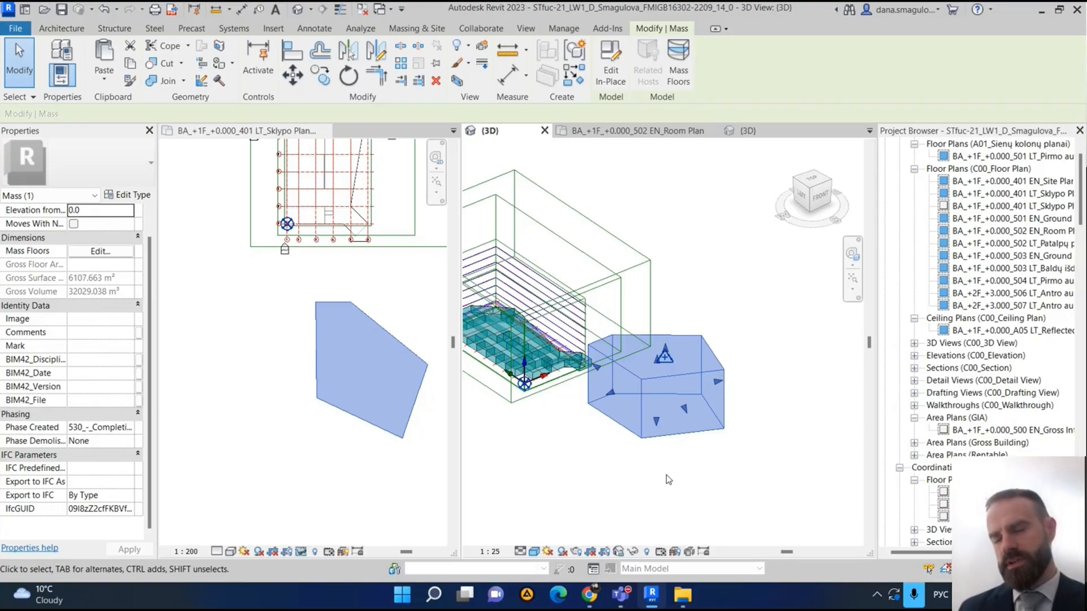
pyautogui.scroll(-1, 669, 481)
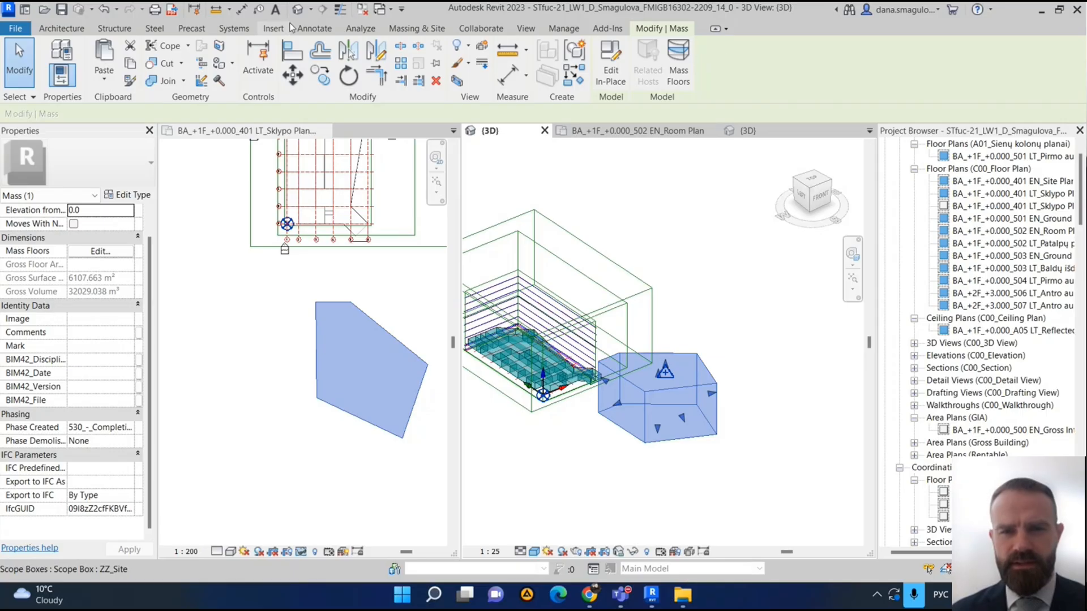
# - Start a 3D Sketch and launch FormIt with the selected Revit objects
pyautogui.click(417, 28)
pyautogui.click(199, 62)
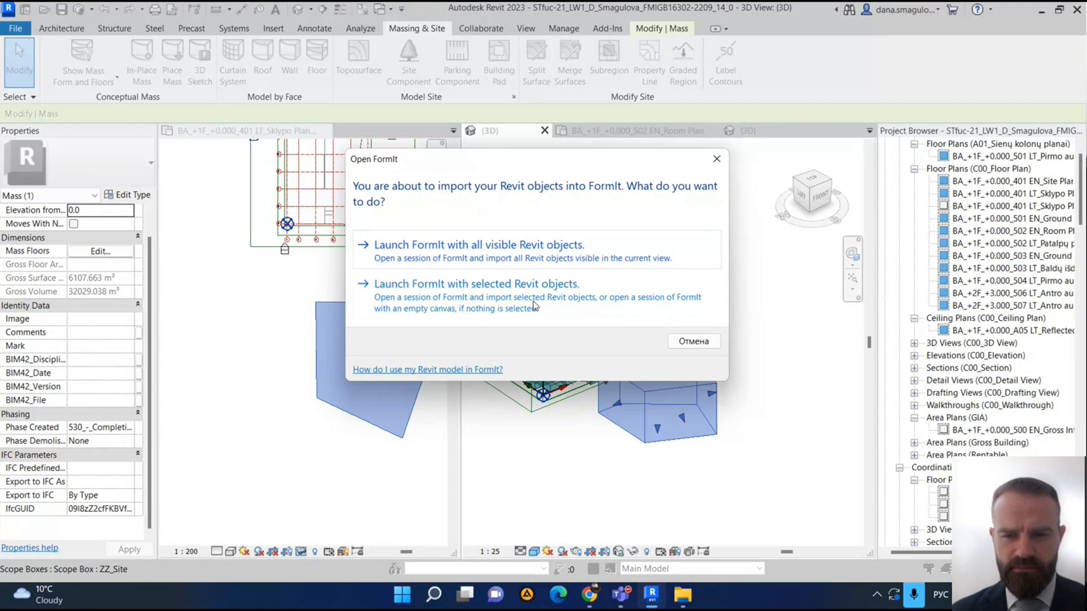
pyautogui.click(534, 305)
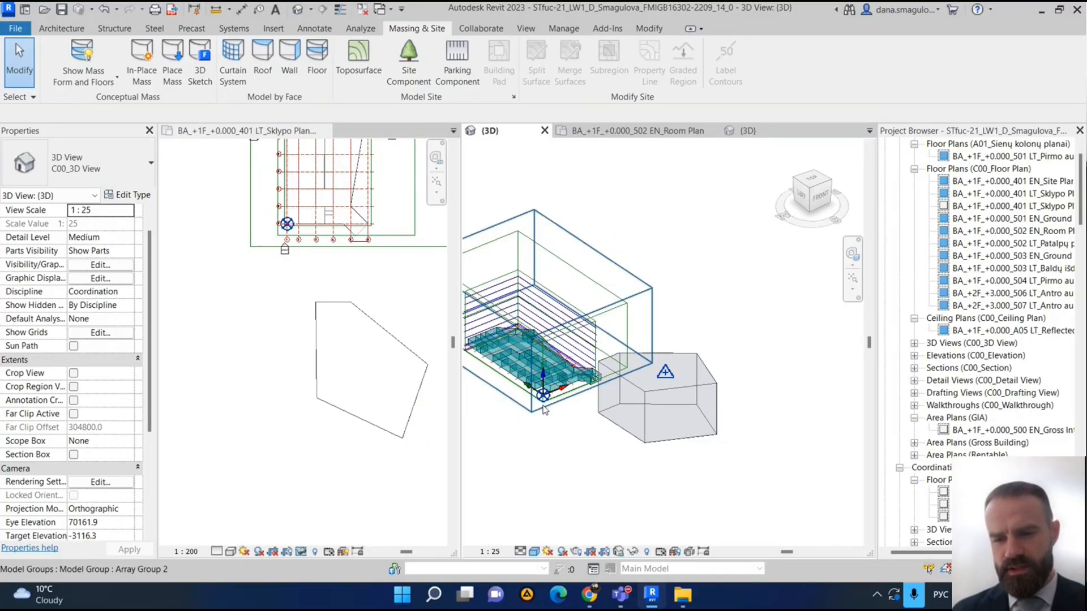
# - Inspect the building masses in 3D and select the mass box at the front corner near the project base point
pyautogui.scroll(3, 552, 419)
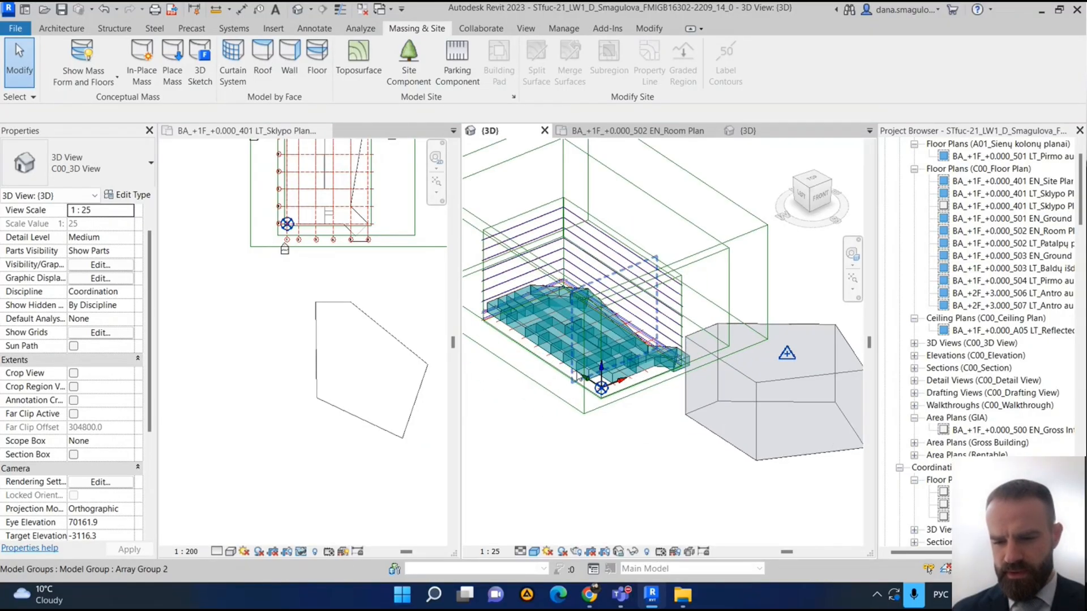
pyautogui.scroll(4, 577, 376)
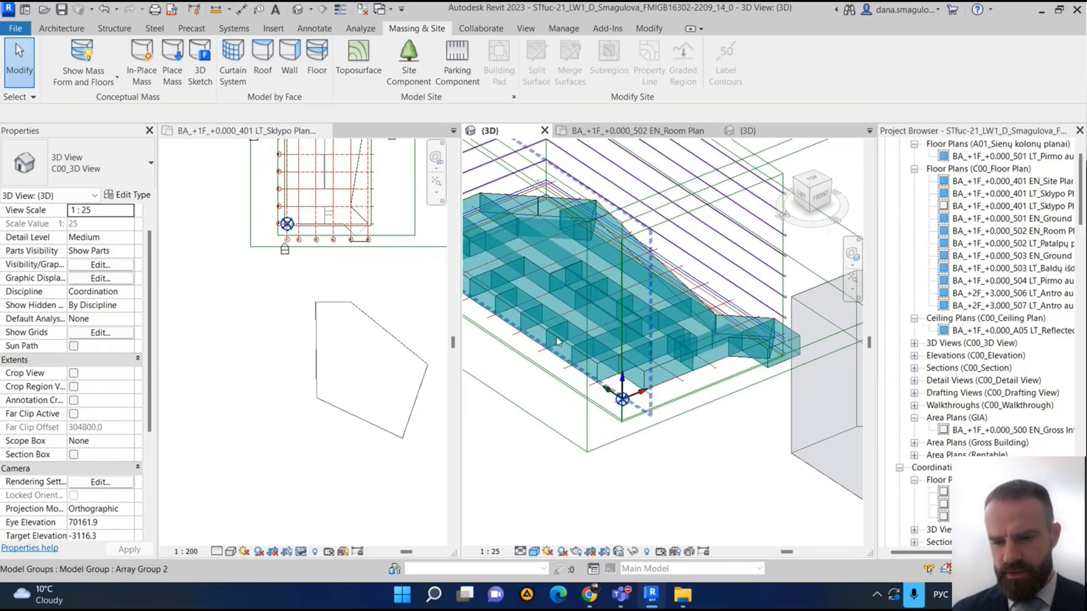
pyautogui.scroll(3, 556, 339)
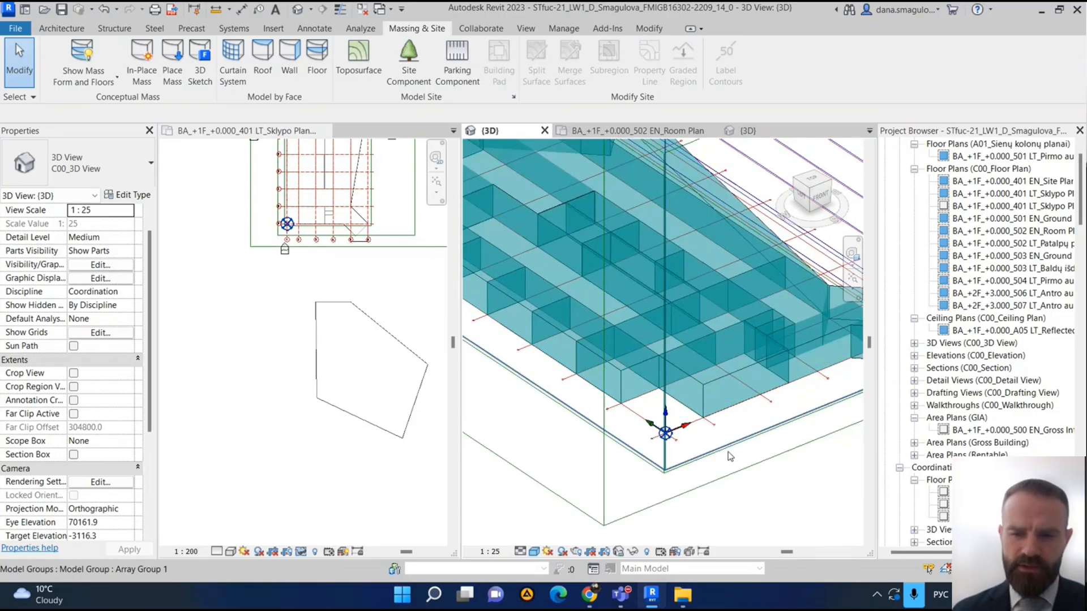
pyautogui.keyDown('shift'); pyautogui.moveTo(730, 456); pyautogui.dragTo(744, 498, button='middle'); pyautogui.keyUp('shift')
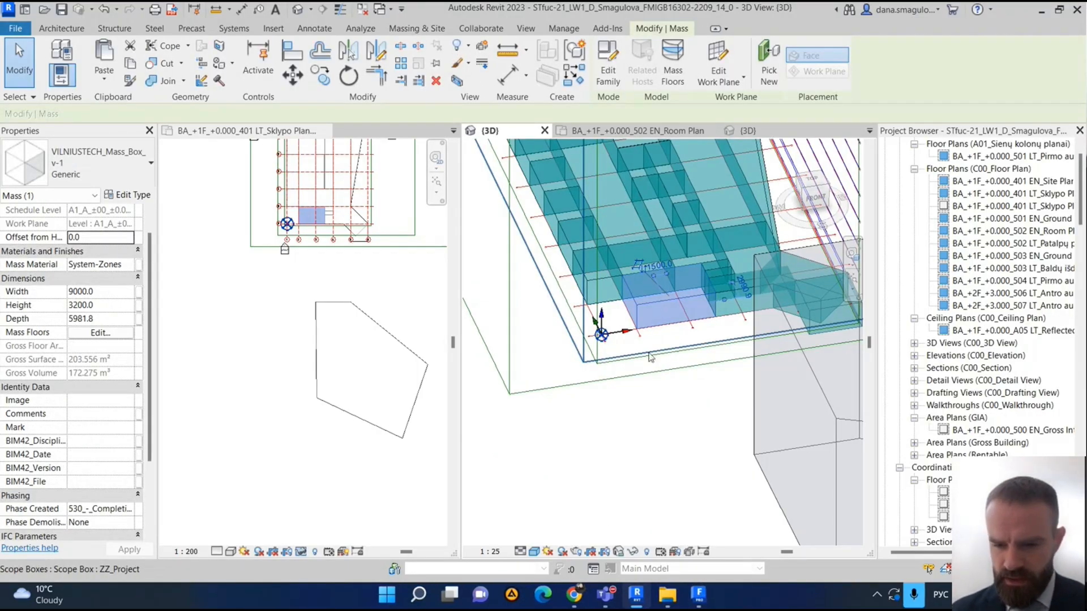
pyautogui.scroll(-3, 595, 453)
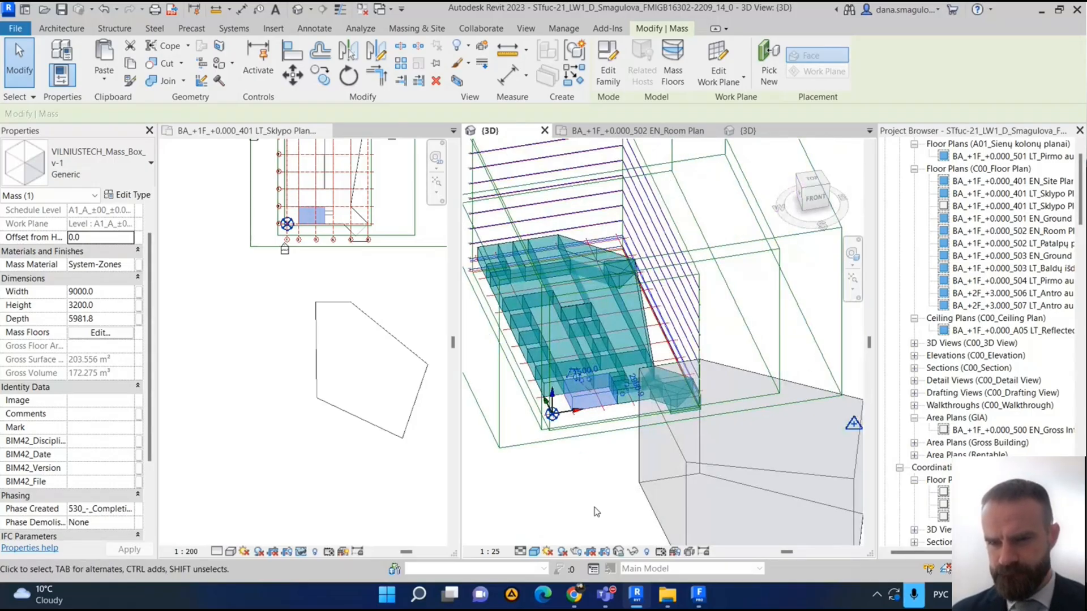
# - Switch to FormIt and examine the imported pentagonal Revit mass from different angles and distances
pyautogui.click(701, 597)
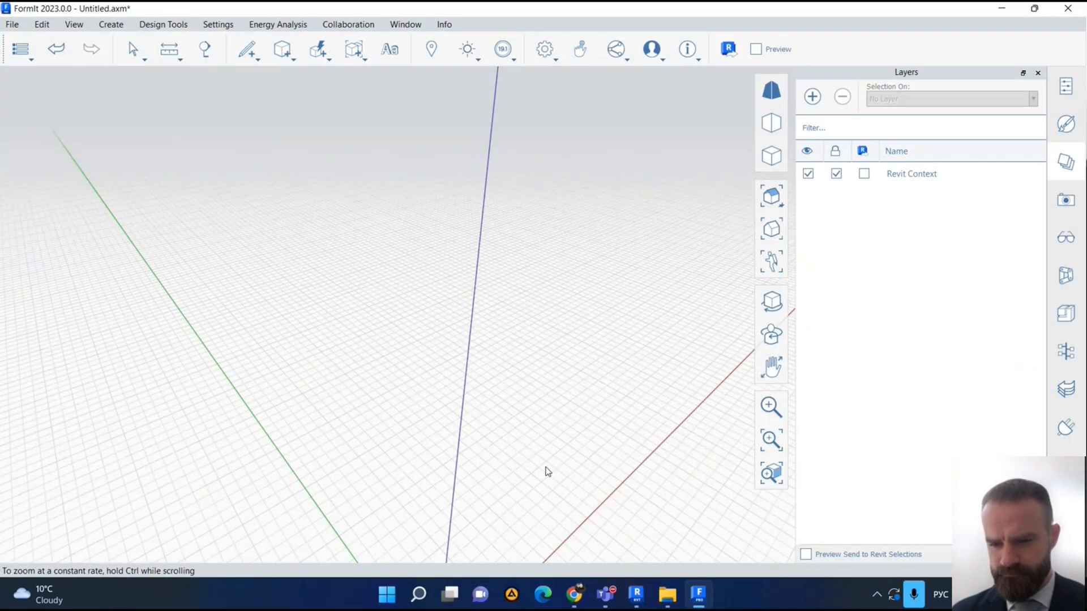
pyautogui.moveTo(544, 467); pyautogui.dragTo(527, 292, button='middle')
pyautogui.scroll(-3, 527, 292)
pyautogui.moveTo(555, 433)
pyautogui.mouseDown(button='middle')
pyautogui.moveTo(365, 170)
pyautogui.moveTo(538, 334)
pyautogui.moveTo(557, 417)
pyautogui.mouseUp(button='middle')
pyautogui.scroll(-3, 557, 417)
pyautogui.moveTo(558, 314)
pyautogui.mouseDown(button='middle')
pyautogui.moveTo(504, 391)
pyautogui.moveTo(599, 330)
pyautogui.moveTo(565, 315)
pyautogui.mouseUp(button='middle')
pyautogui.scroll(3, 509, 382)
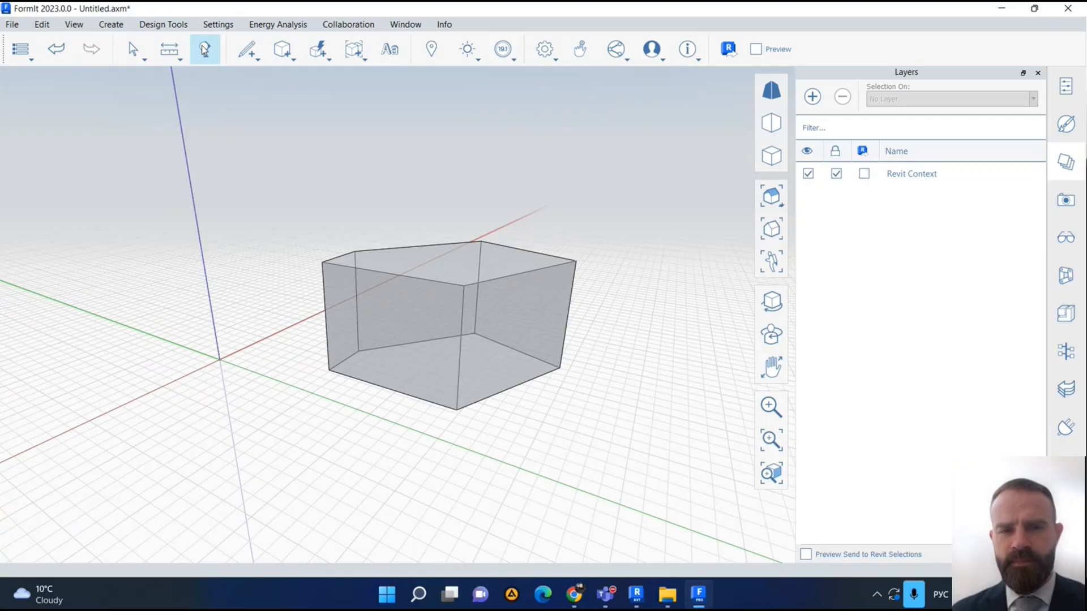
# - Place a cube primitive on the work plane in front of the pentagonal mass, near the origin
pyautogui.click(123, 26)
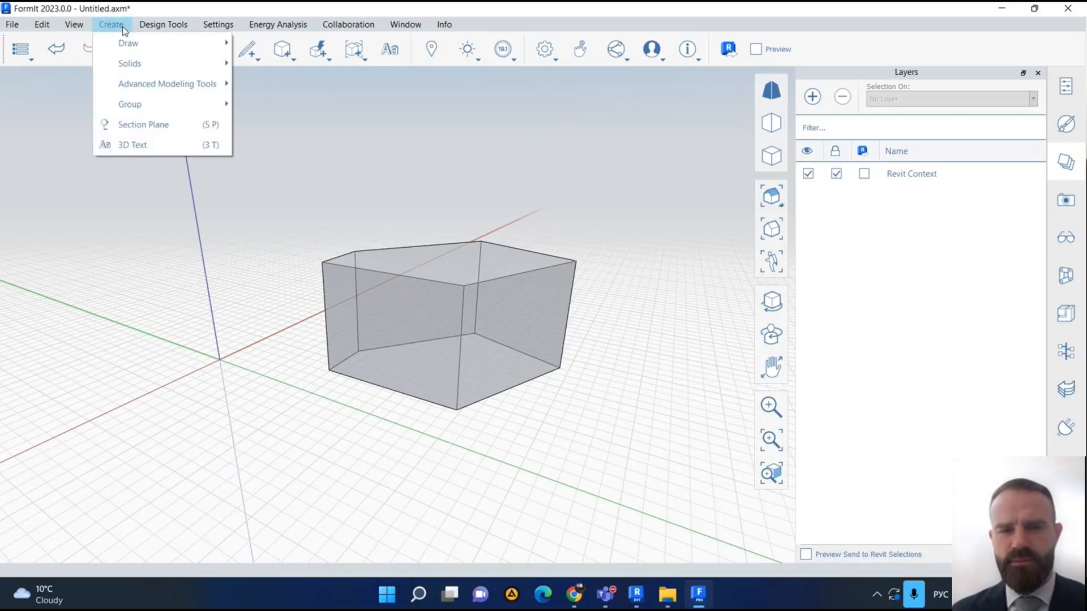
pyautogui.click(501, 214)
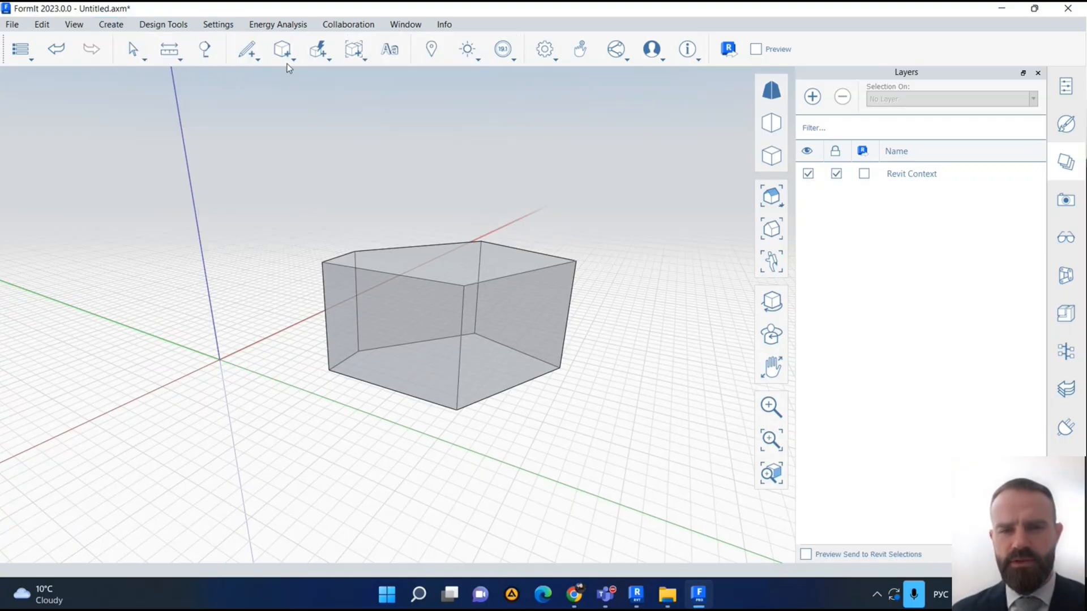
pyautogui.moveTo(286, 56)
pyautogui.click(284, 80)
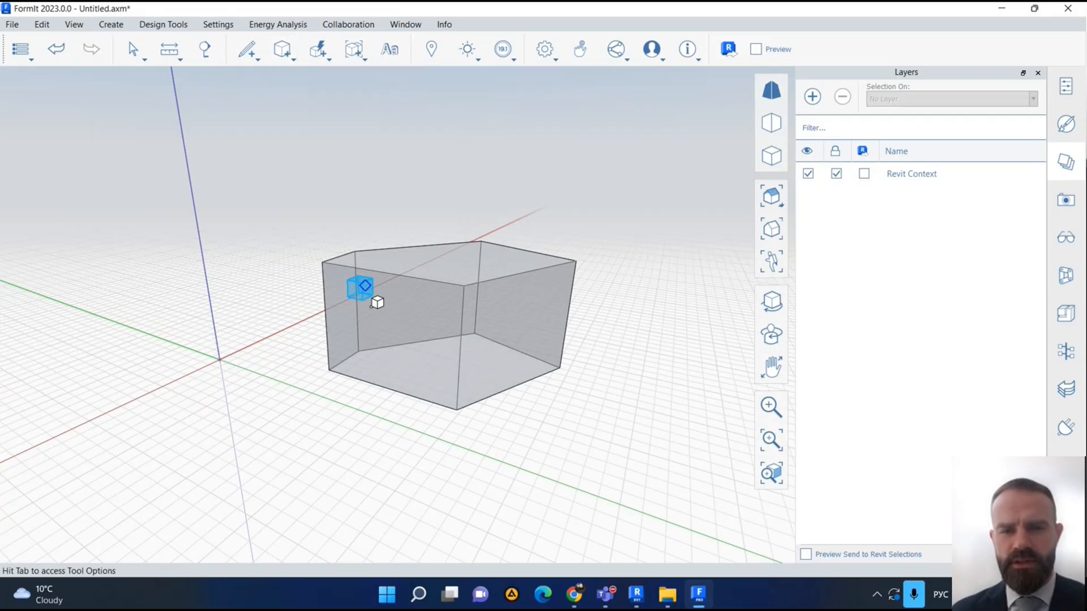
pyautogui.scroll(-1, 377, 340)
pyautogui.moveTo(376, 340); pyautogui.dragTo(392, 220, button='middle')
pyautogui.scroll(-2, 392, 220)
pyautogui.click(285, 248)
# - Move the new cube about 140 ft along the green axis and about 80 ft along the red axis, toward the mass
pyautogui.scroll(-1, 296, 262)
pyautogui.keyDown('shift'); pyautogui.moveTo(296, 262); pyautogui.dragTo(325, 336, button='middle'); pyautogui.keyUp('shift')
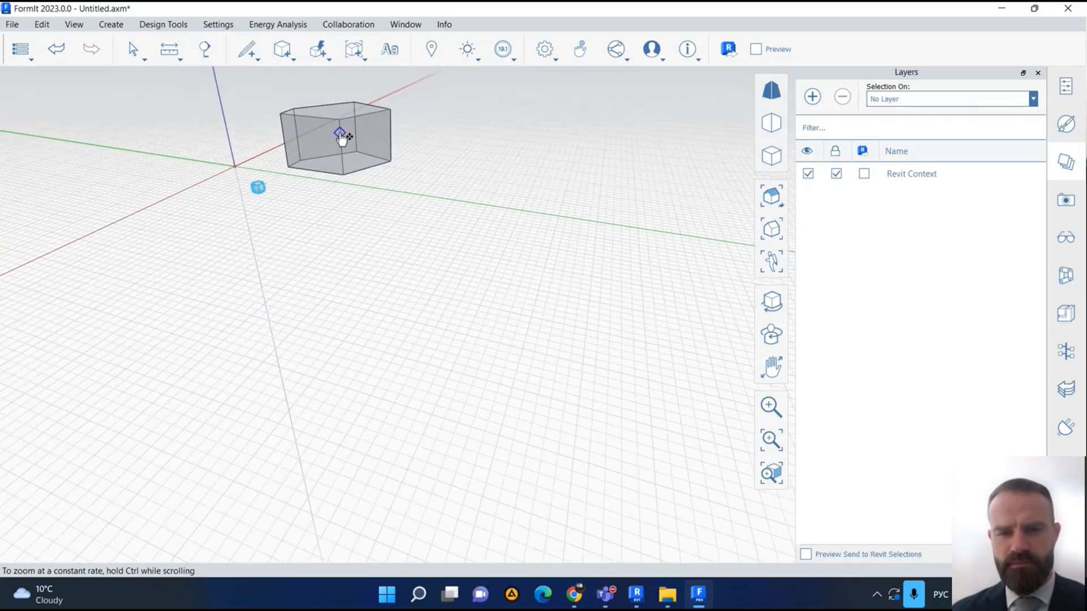
pyautogui.click(340, 133)
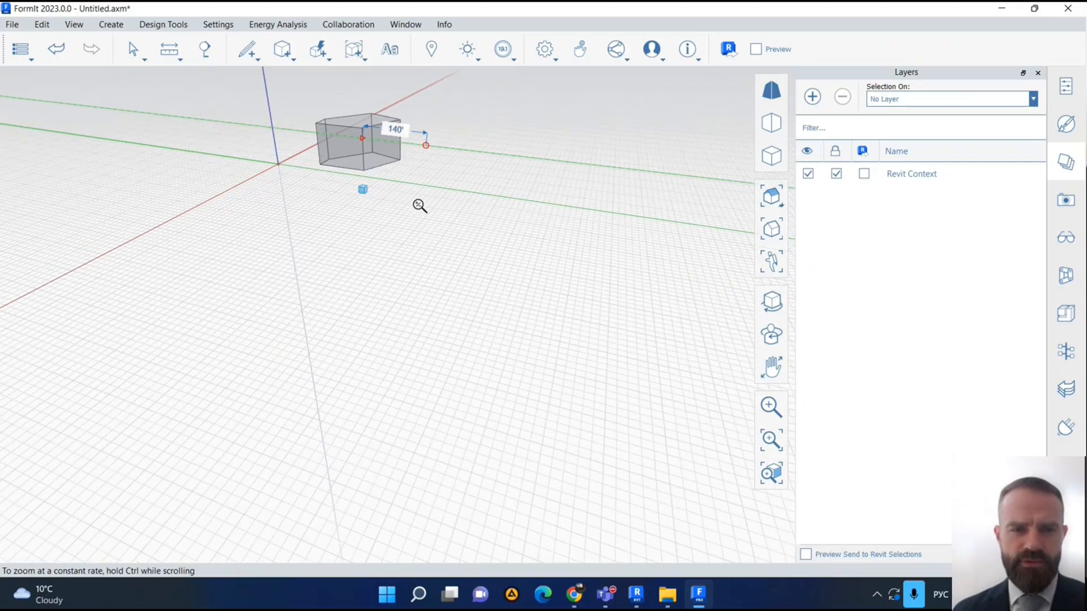
pyautogui.keyDown('shift'); pyautogui.moveTo(419, 206); pyautogui.dragTo(311, 344, button='middle'); pyautogui.keyUp('shift')
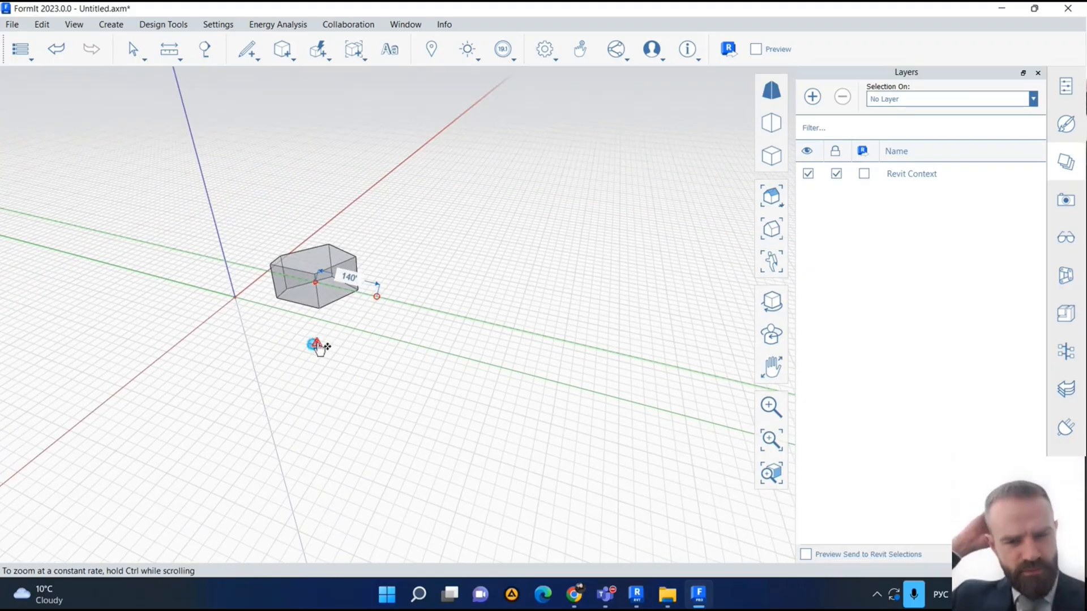
pyautogui.scroll(2, 314, 344)
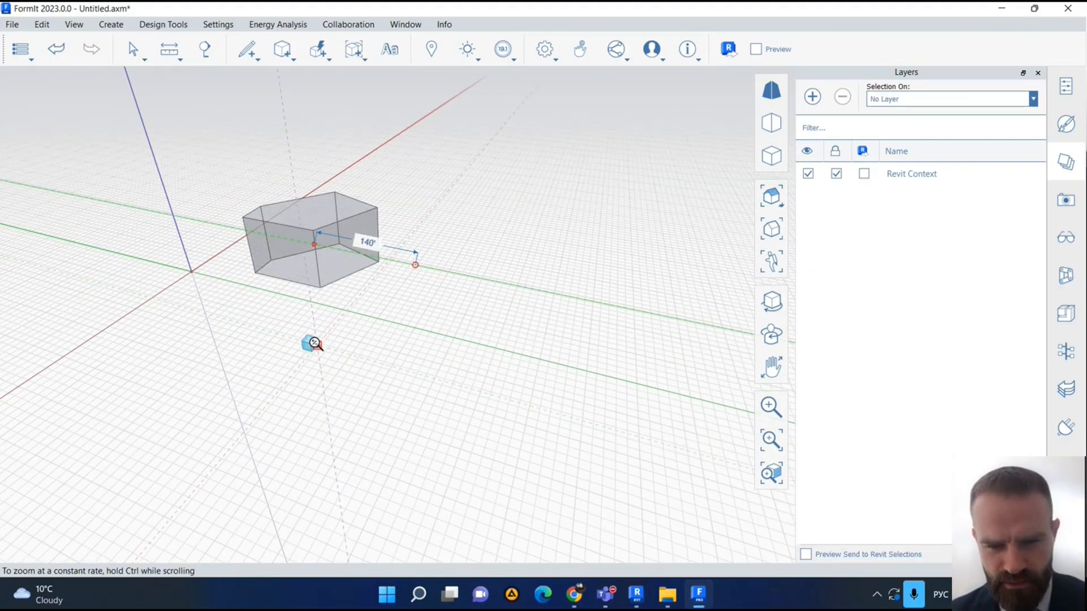
pyautogui.moveTo(310, 344); pyautogui.dragTo(339, 309)
pyautogui.scroll(2, 340, 309)
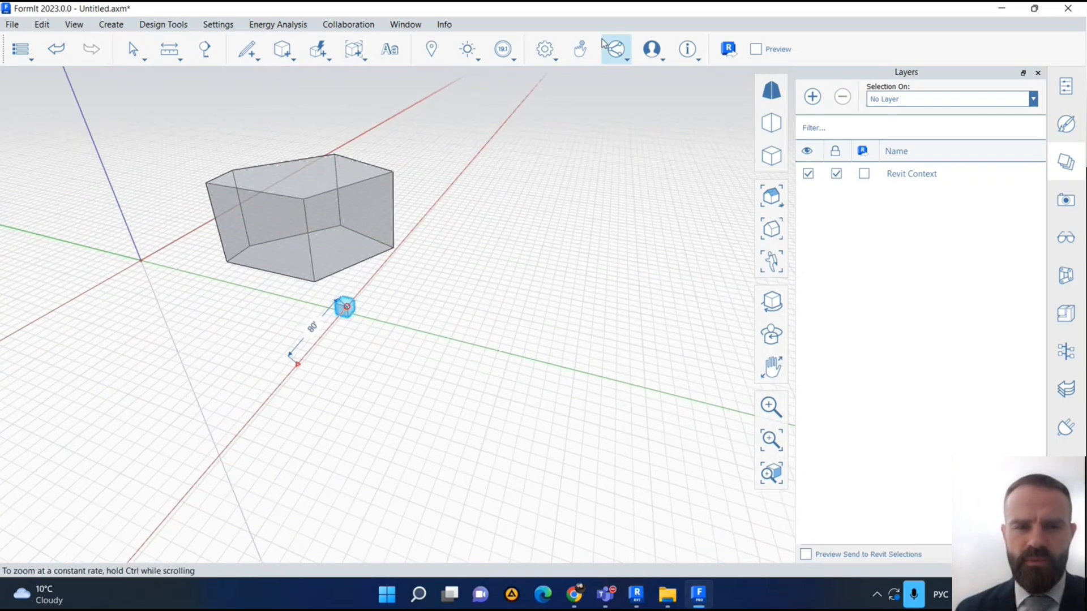
# - Set the FormIt units to Metric (meters)
pyautogui.click(545, 49)
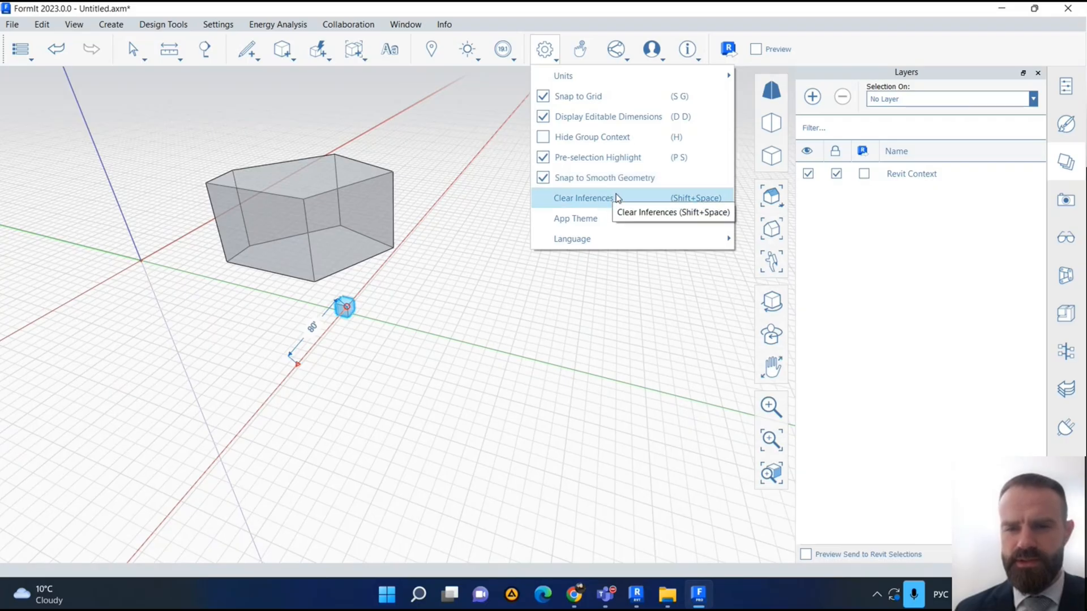
pyautogui.moveTo(617, 78)
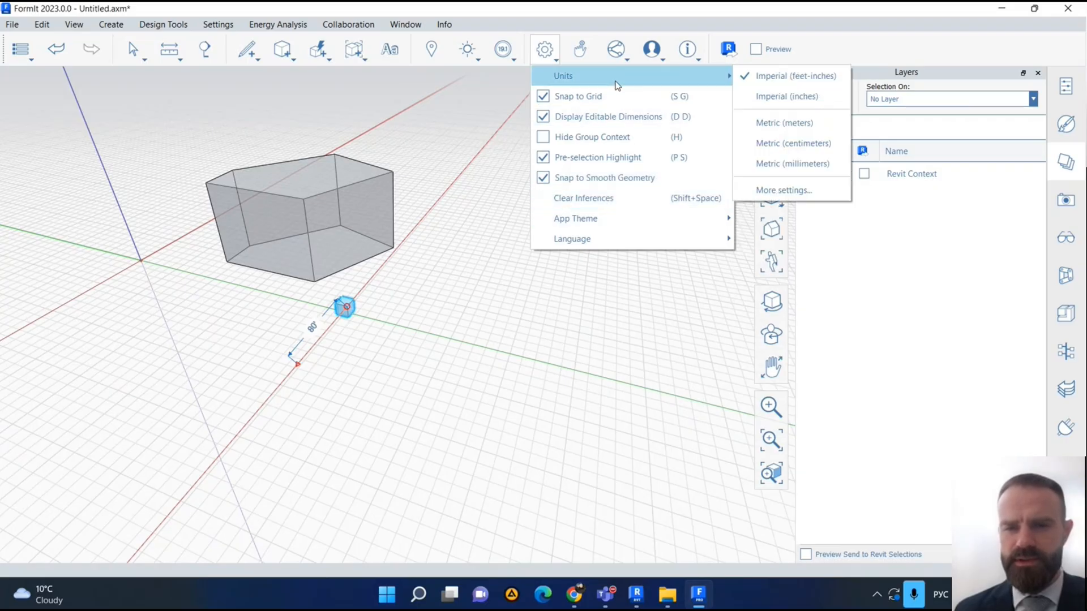
pyautogui.click(807, 130)
# - Move the cube about 15 m further along the red axis, beside the mass
pyautogui.click(344, 309)
pyautogui.moveTo(344, 307); pyautogui.dragTo(394, 292)
pyautogui.scroll(3, 394, 290)
# - Place a second cube primitive on the side face of the pentagonal mass
pyautogui.click(283, 45)
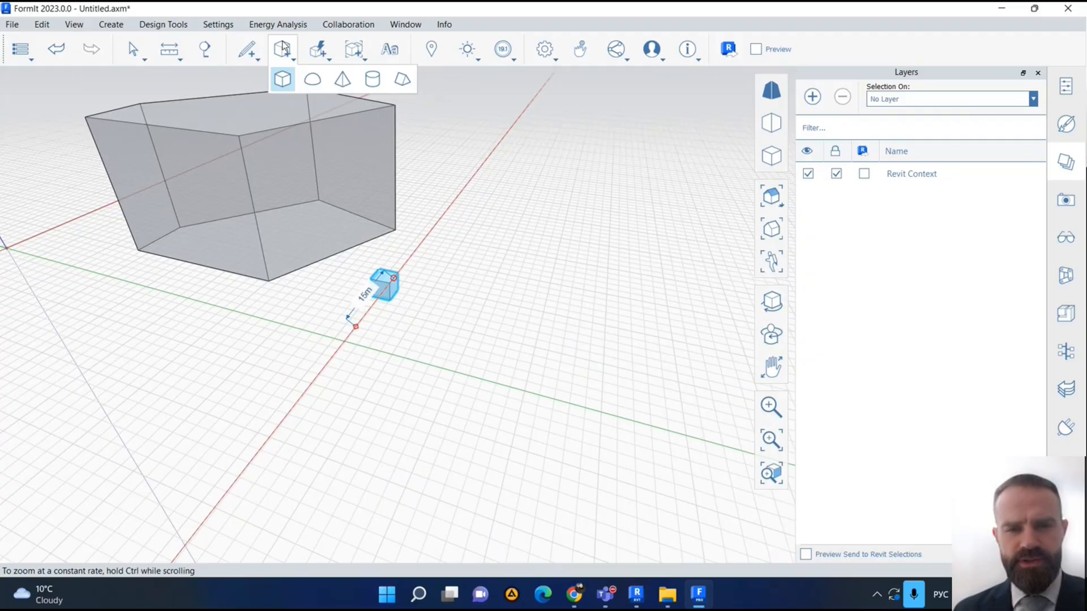
pyautogui.press('XF86AudioLowerVolume')
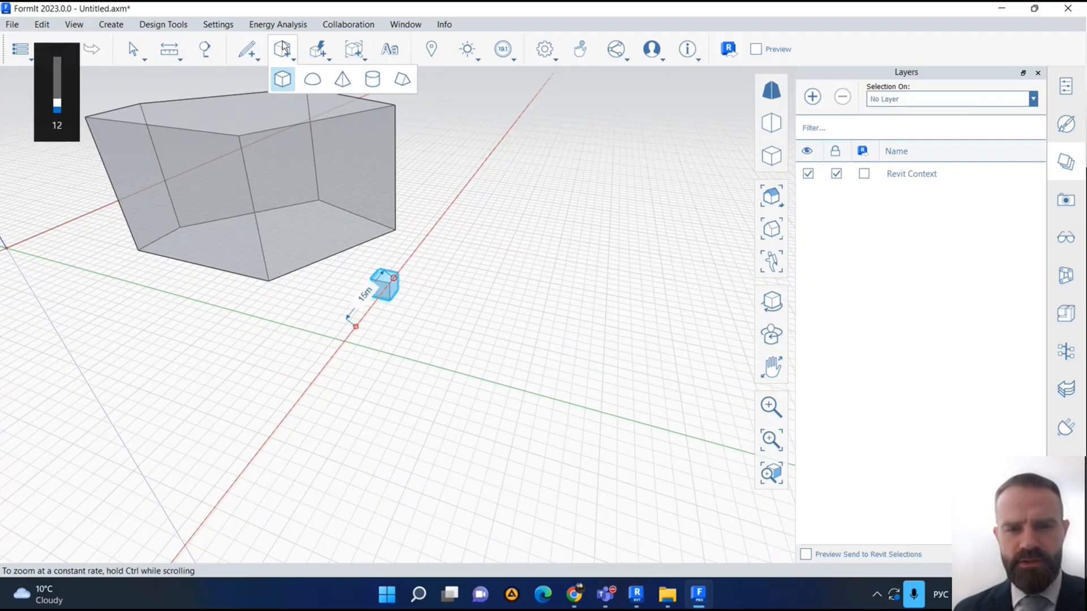
pyautogui.click(282, 79)
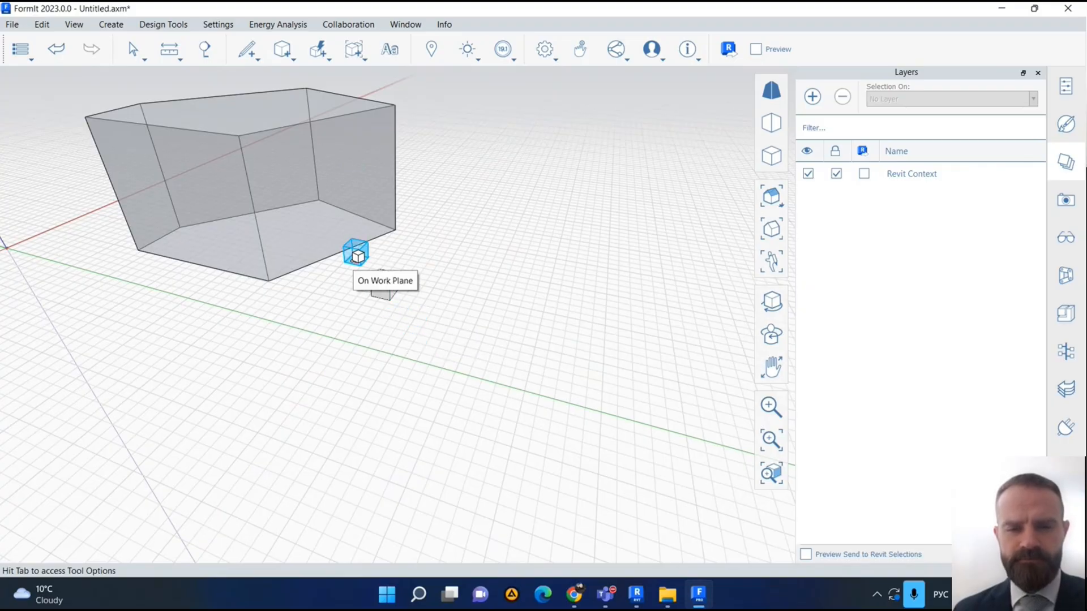
pyautogui.scroll(-2, 356, 256)
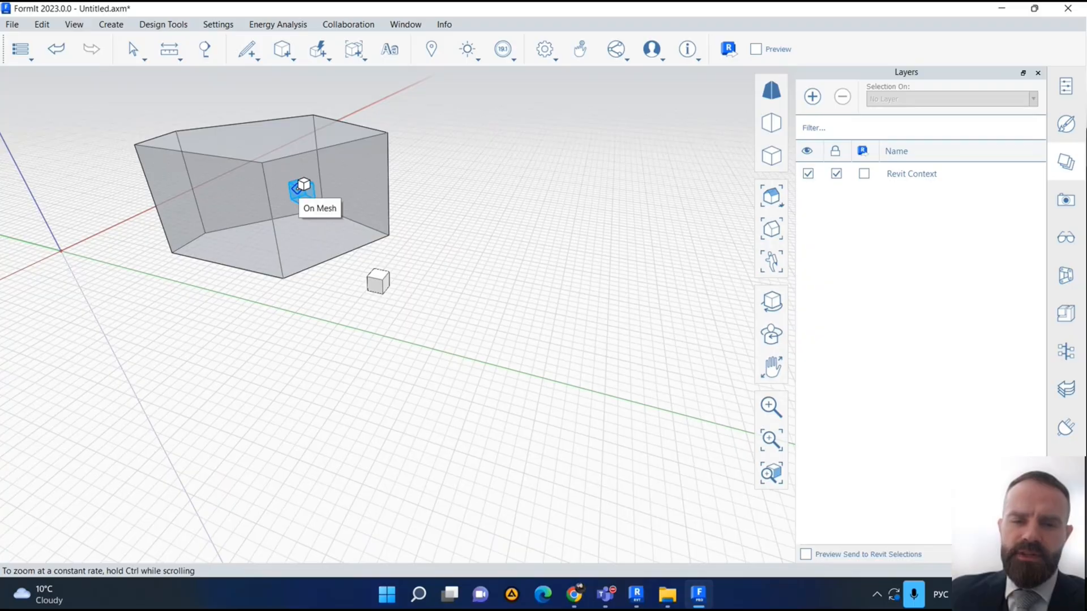
pyautogui.click(298, 188)
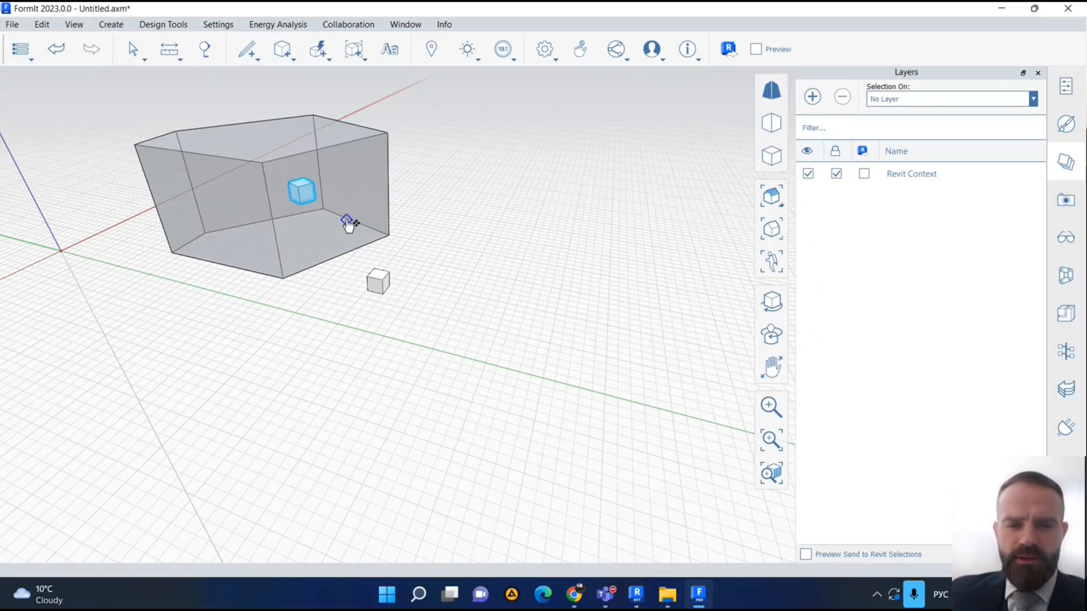
# - Move the second cube about 8.5 m, to the lower edge of the mass's side facing the first cube
pyautogui.scroll(-3, 348, 223)
pyautogui.scroll(1, 447, 258)
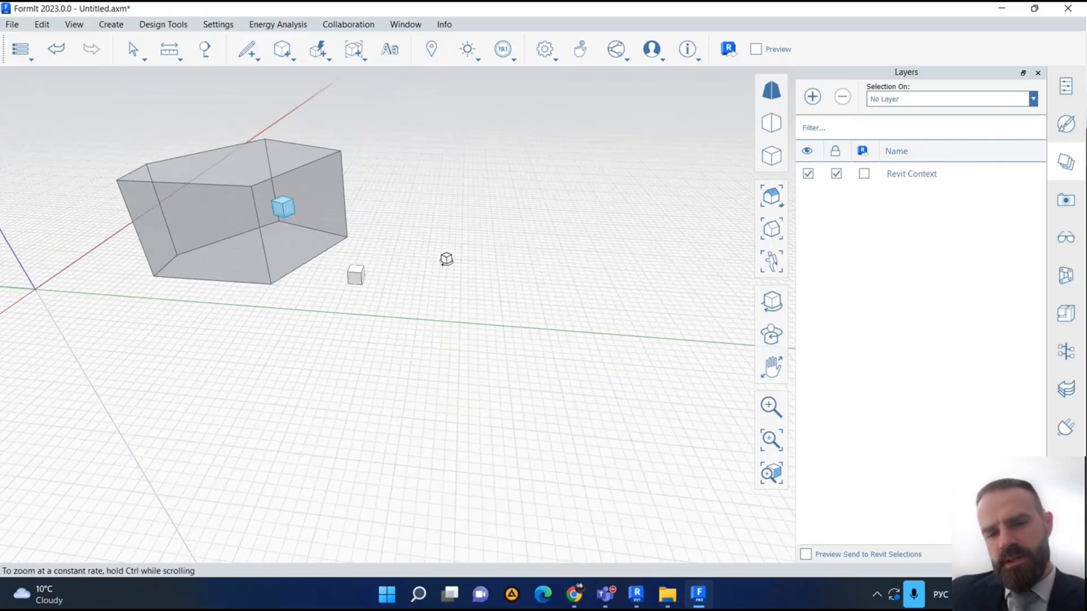
pyautogui.moveTo(446, 259); pyautogui.dragTo(431, 258, button='right')
pyautogui.moveTo(303, 230); pyautogui.dragTo(434, 270, button='middle')
pyautogui.scroll(-2, 434, 270)
pyautogui.scroll(3, 434, 270)
pyautogui.moveTo(435, 271); pyautogui.dragTo(471, 286)
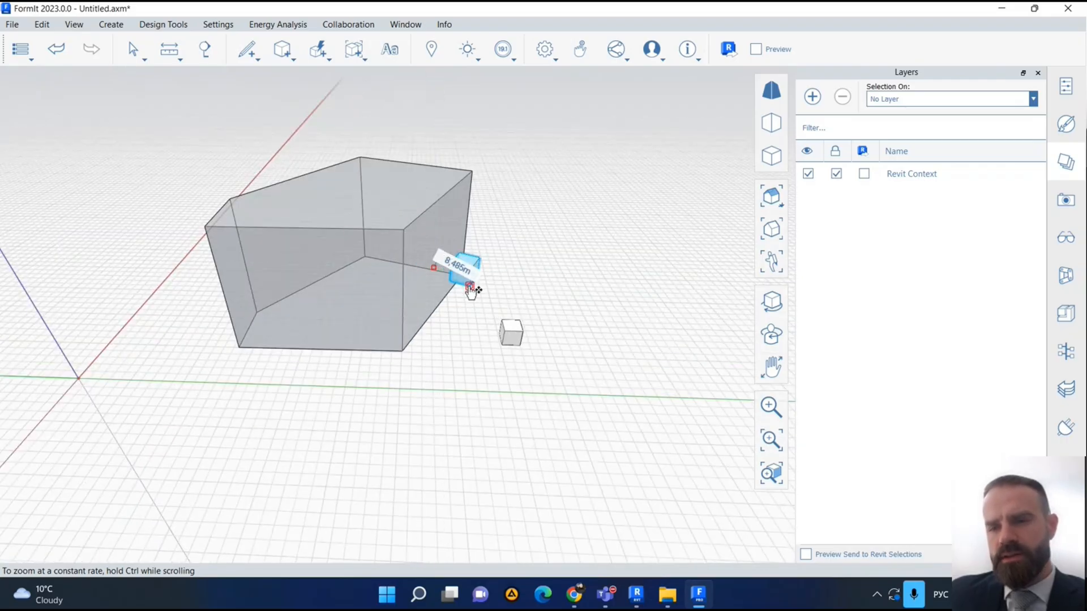
pyautogui.click(637, 594)
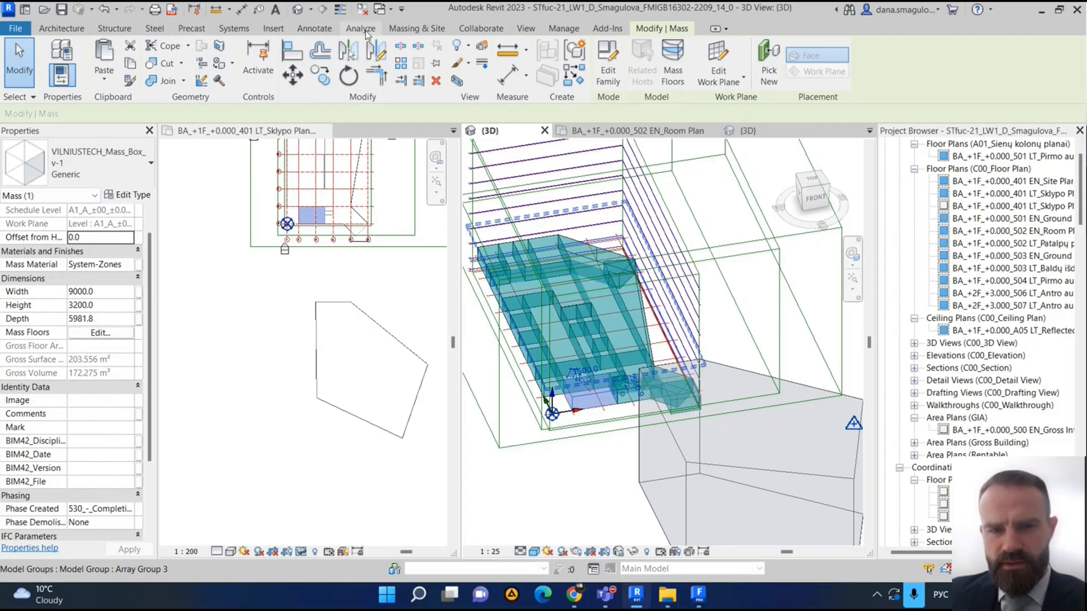
pyautogui.click(699, 594)
pyautogui.press('XF86AudioRaiseVolume')
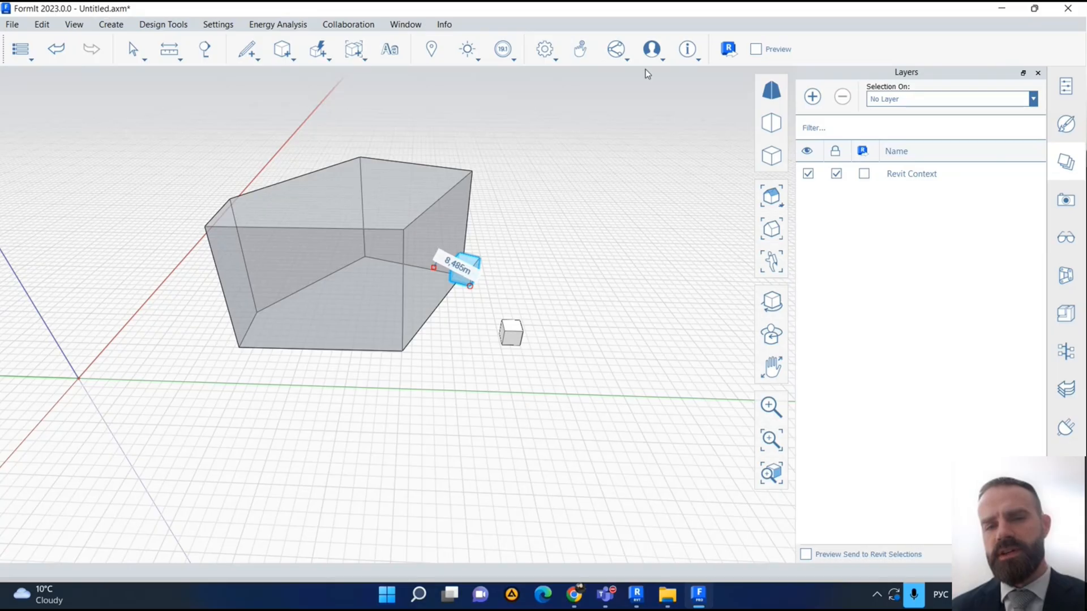
# - Send the FormIt objects to Revit, saving the sketch as Mass in the LW_1 folder
pyautogui.click(736, 50)
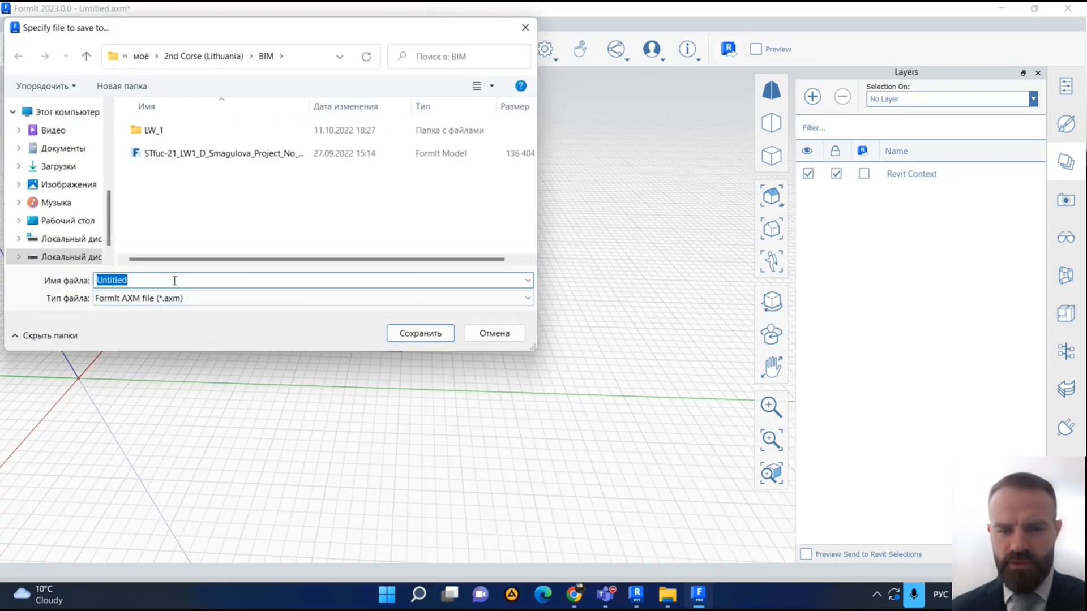
pyautogui.press('BackSpace')
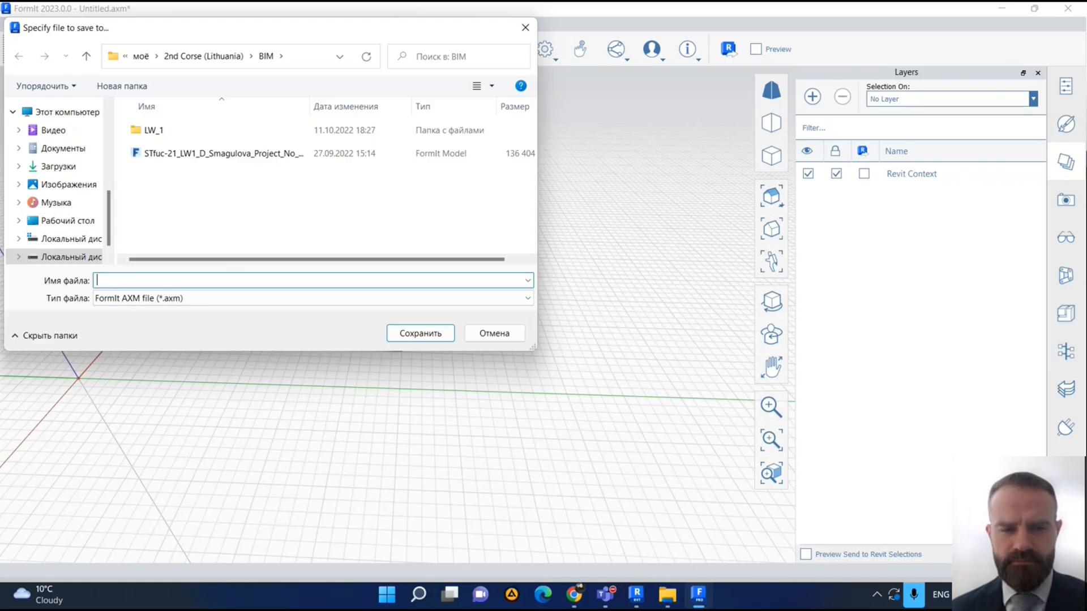
pyautogui.write('Mass')
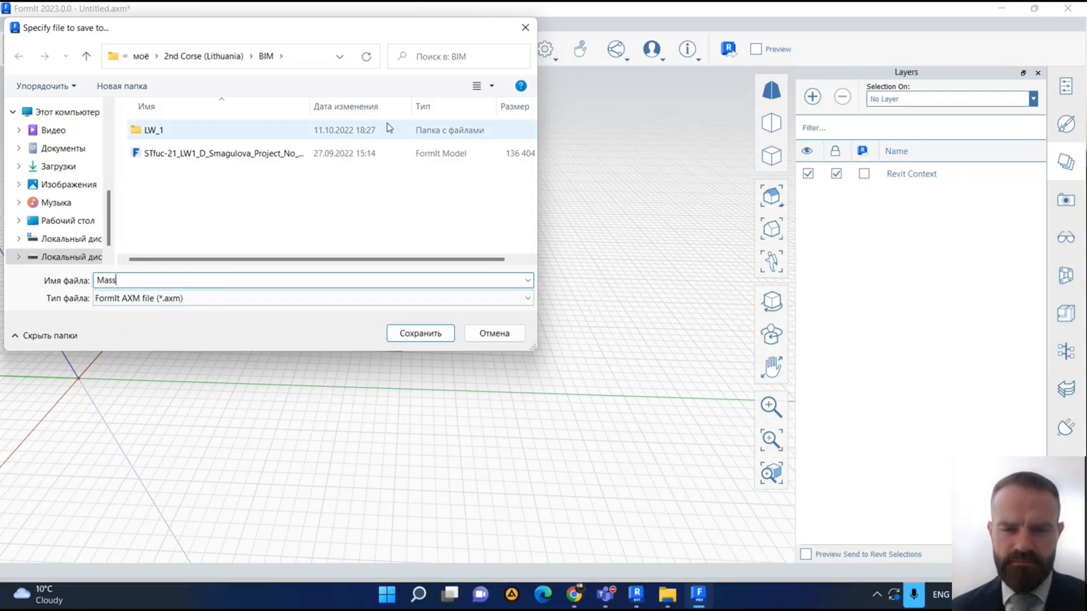
pyautogui.doubleClick(389, 130)
pyautogui.click(436, 341)
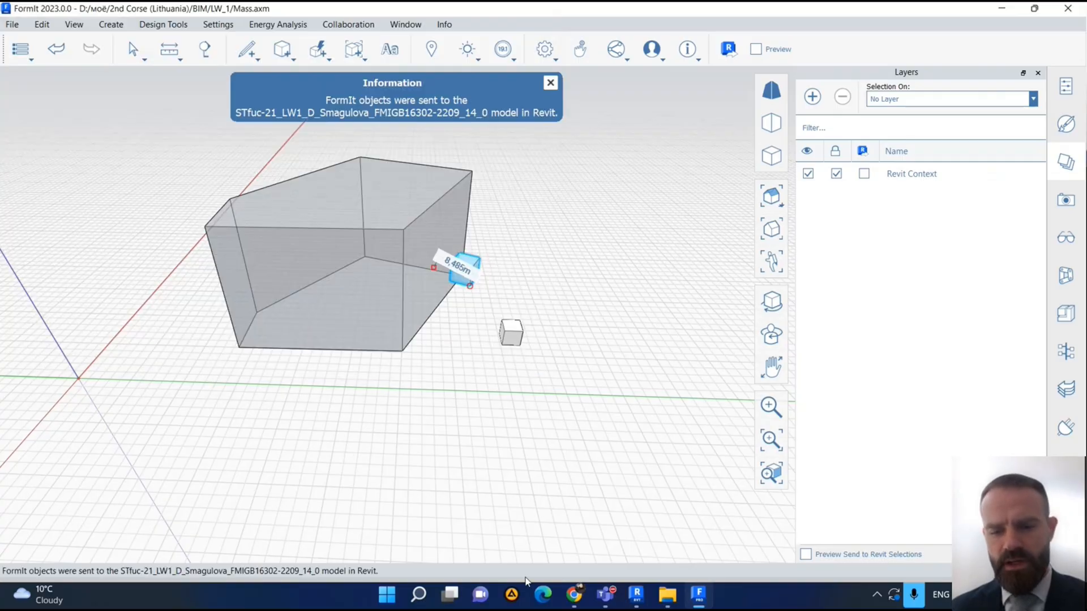
# - Switch to Revit and examine the two transferred cubes beside the pentagonal mass in the 3D view
pyautogui.click(638, 594)
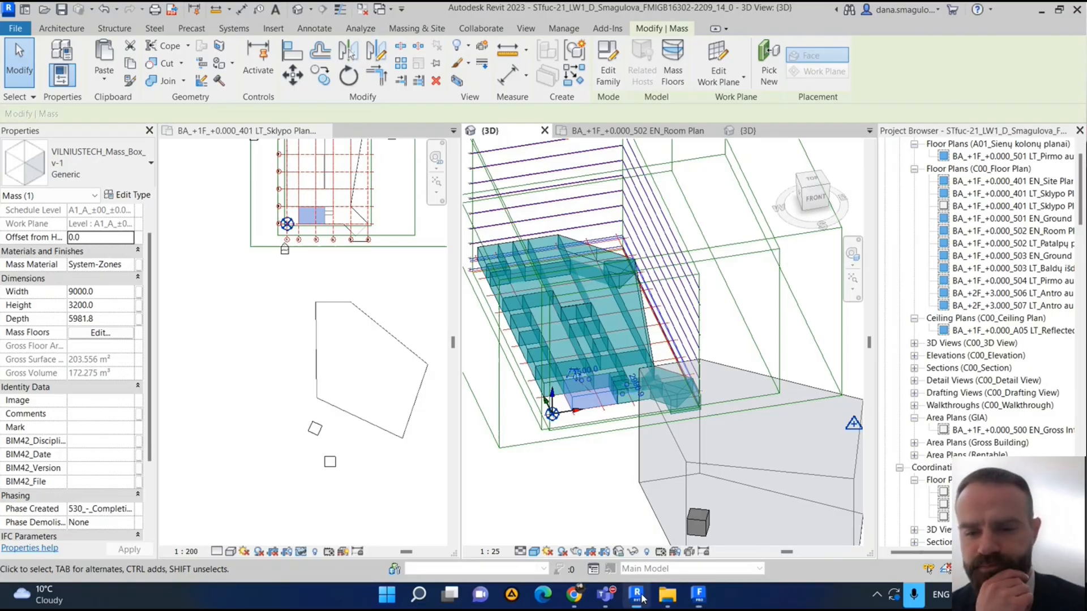
pyautogui.click(416, 28)
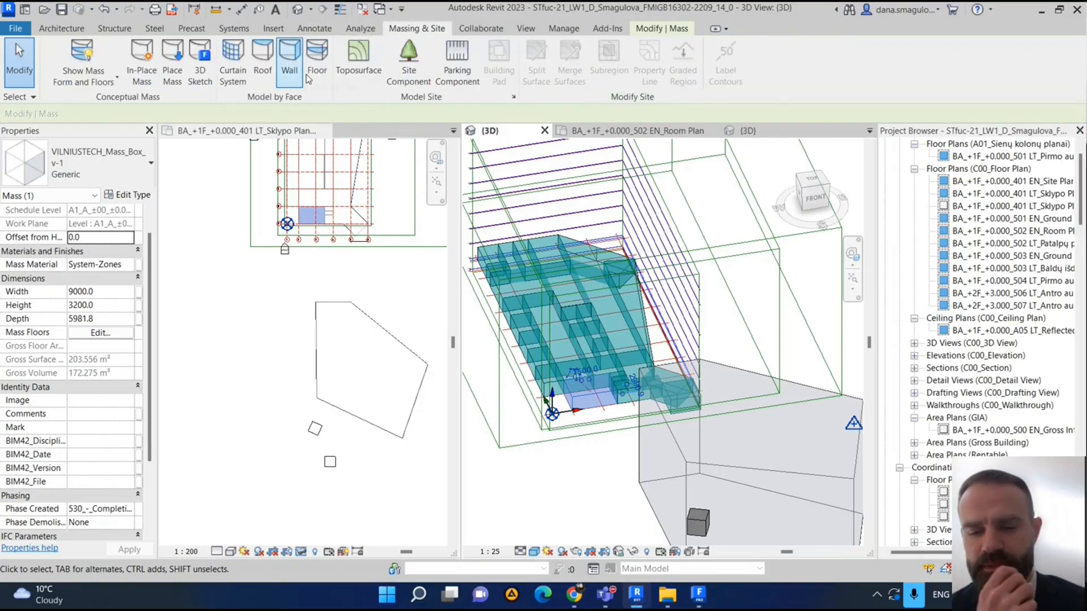
pyautogui.scroll(-3, 637, 517)
pyautogui.moveTo(632, 503); pyautogui.dragTo(499, 316, button='middle')
pyautogui.scroll(3, 556, 399)
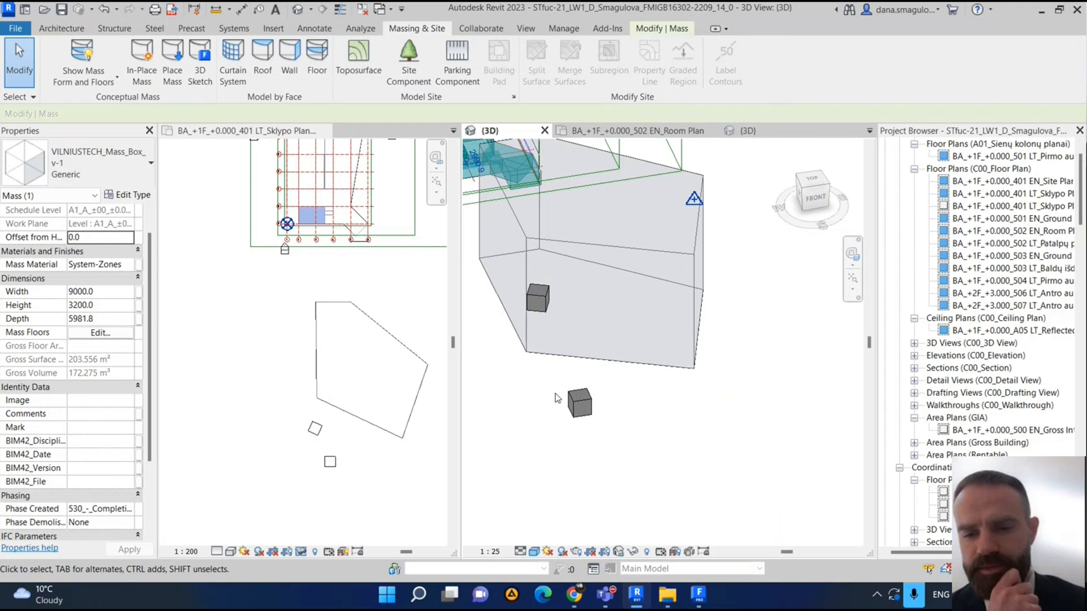
pyautogui.keyDown('shift'); pyautogui.moveTo(566, 392); pyautogui.dragTo(594, 378, button='middle'); pyautogui.keyUp('shift')
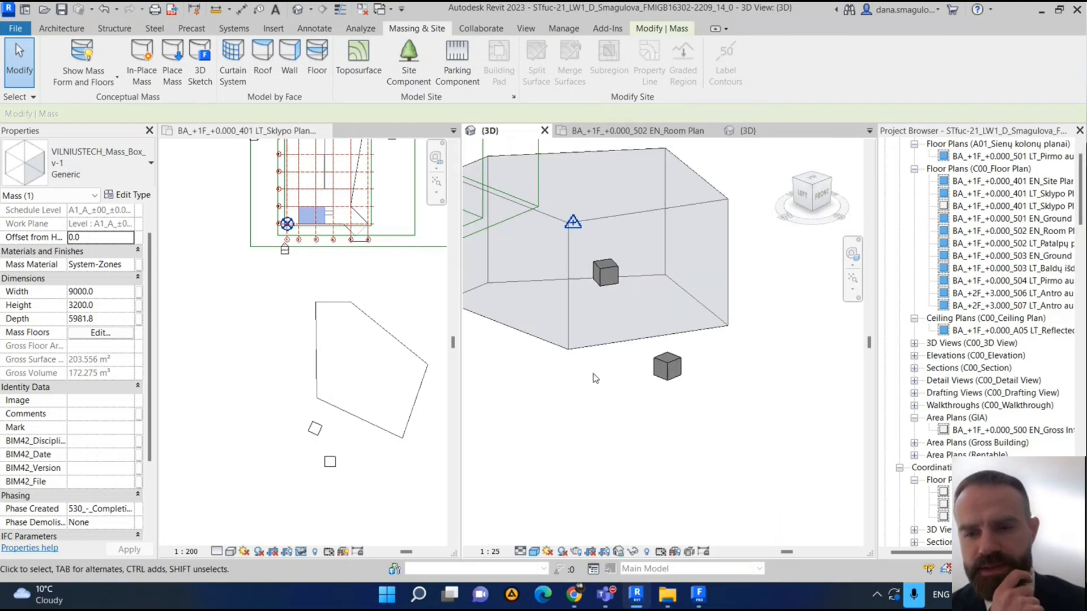
pyautogui.scroll(2, 607, 377)
pyautogui.scroll(-3, 589, 374)
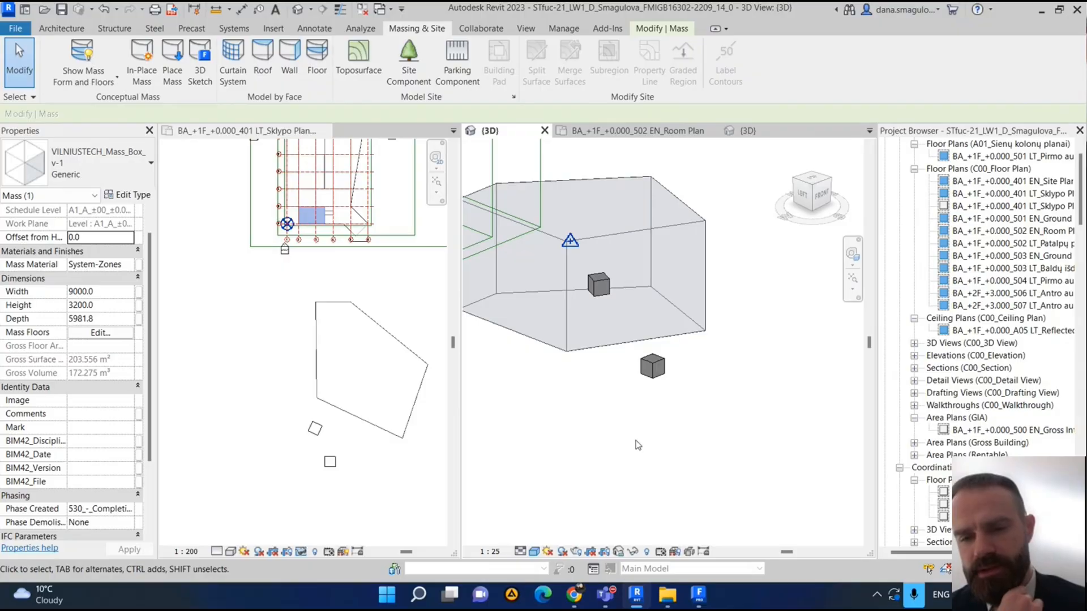
pyautogui.scroll(-3, 638, 445)
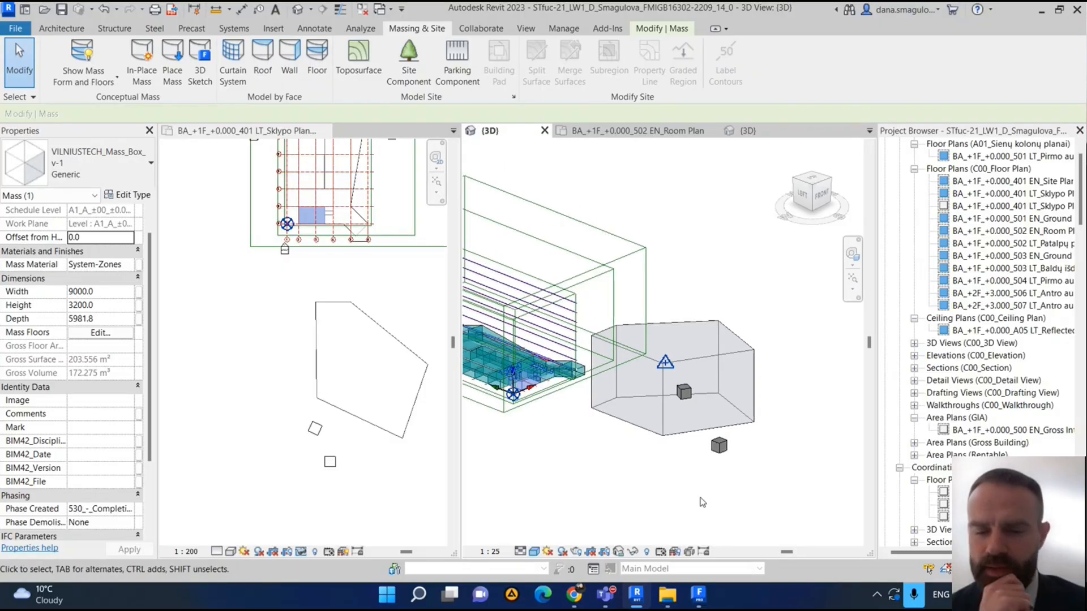
pyautogui.scroll(2, 715, 470)
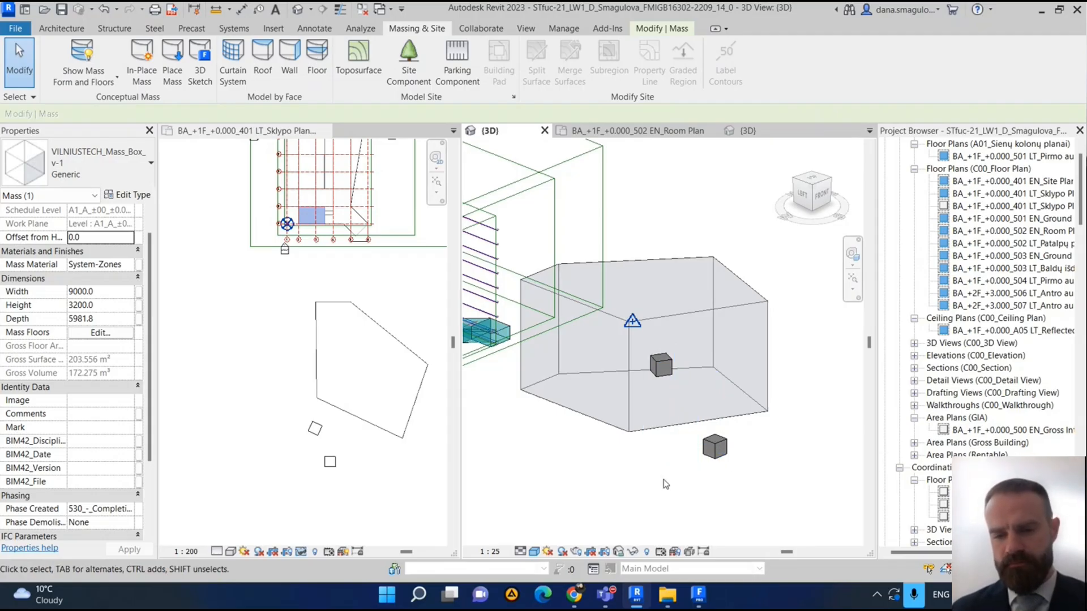
pyautogui.scroll(-2, 666, 484)
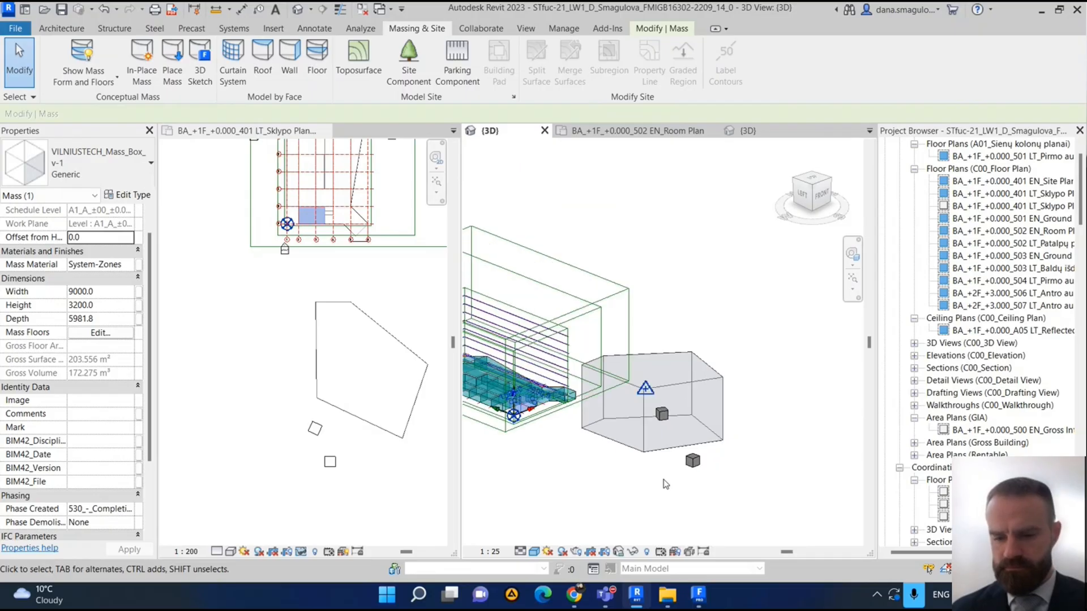
pyautogui.scroll(2, 678, 464)
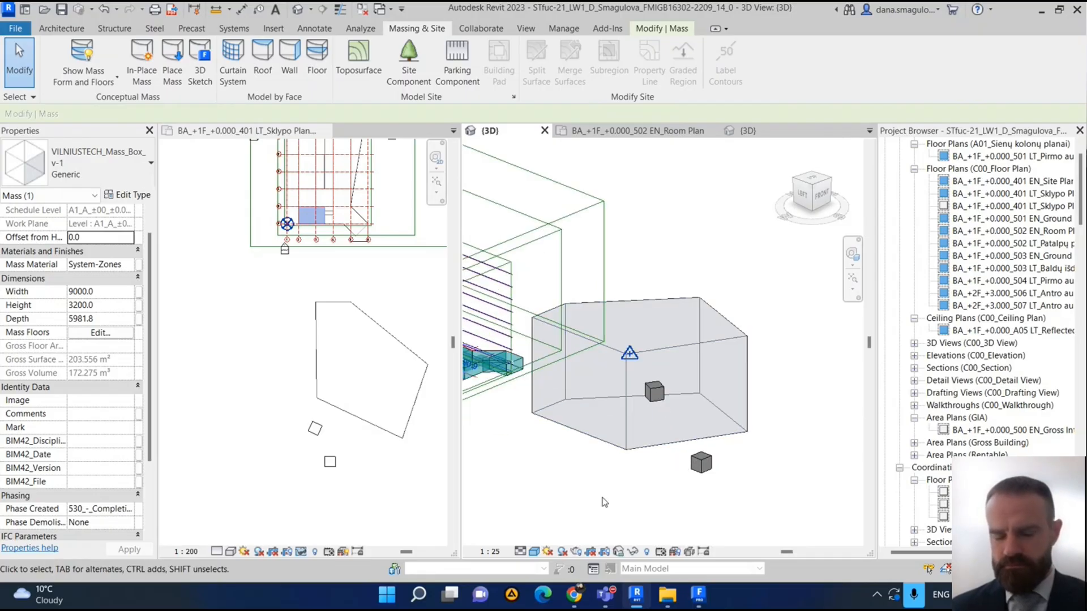
pyautogui.scroll(-3, 557, 490)
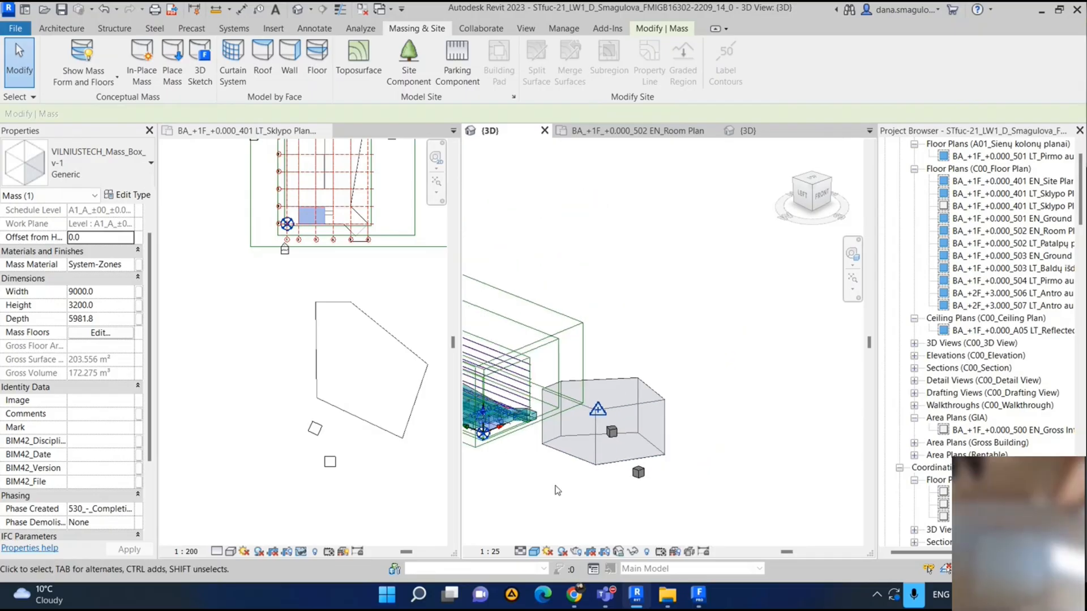
pyautogui.moveTo(557, 490); pyautogui.dragTo(657, 465, button='middle')
pyautogui.scroll(-1, 657, 466)
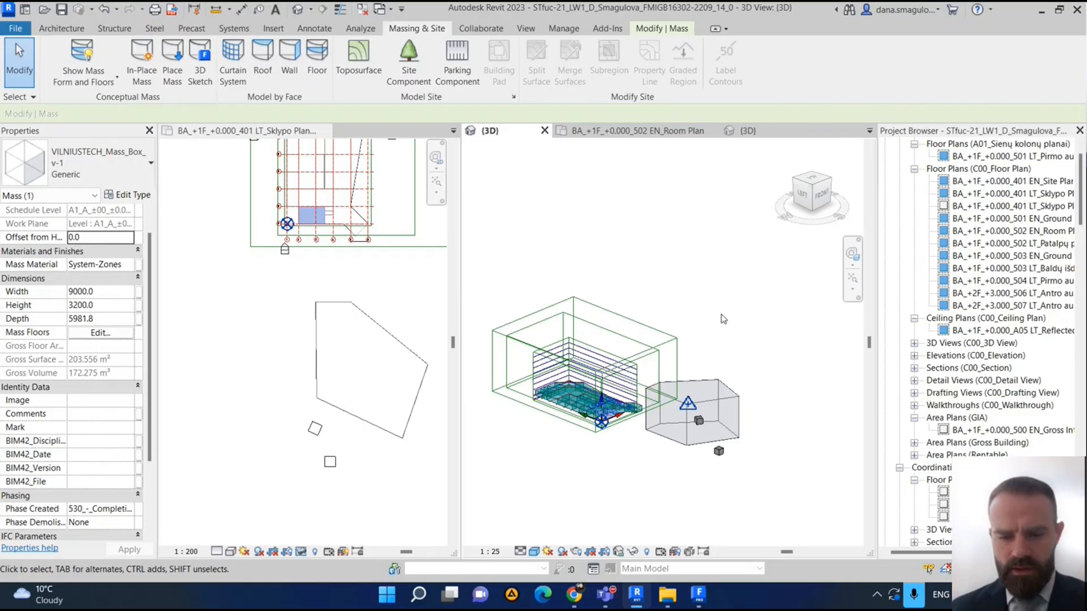
pyautogui.click(574, 594)
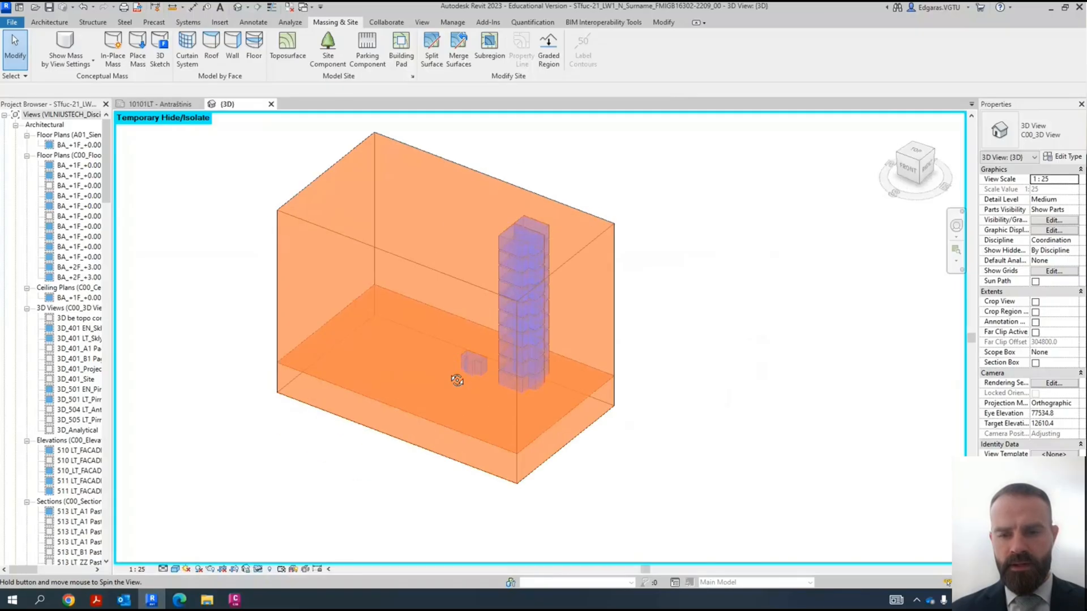
pyautogui.keyDown('shift'); pyautogui.moveTo(566, 339); pyautogui.dragTo(266, 532, button='middle'); pyautogui.keyUp('shift')
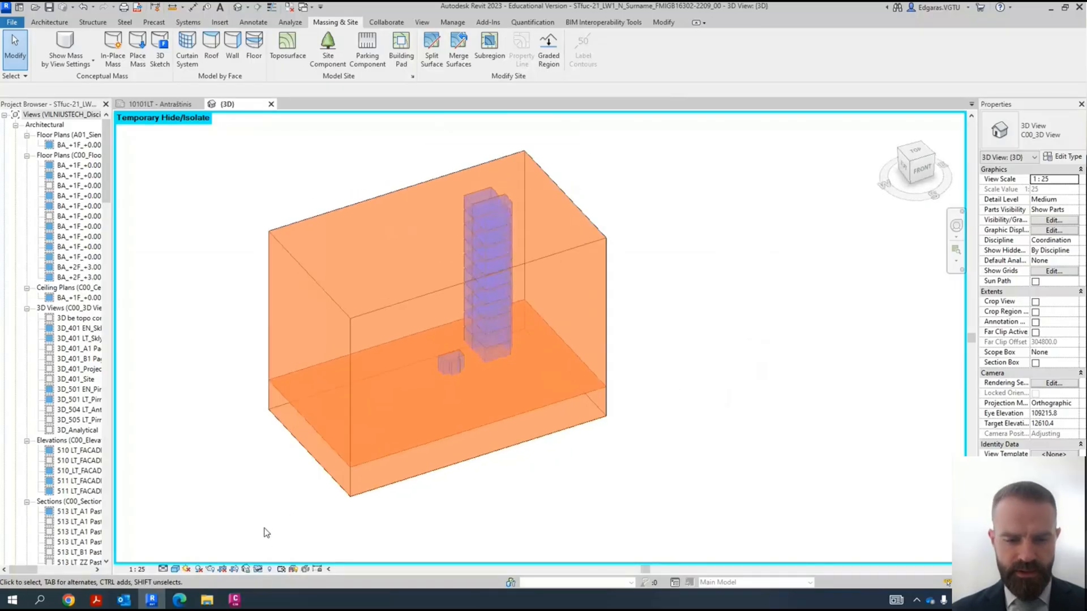
pyautogui.click(258, 569)
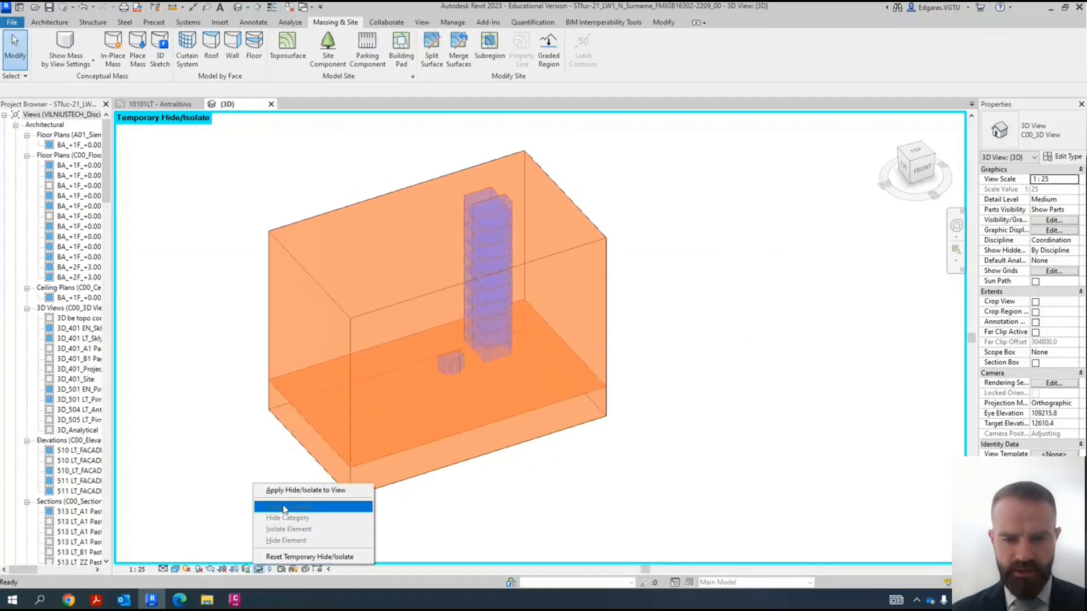
pyautogui.click(645, 284)
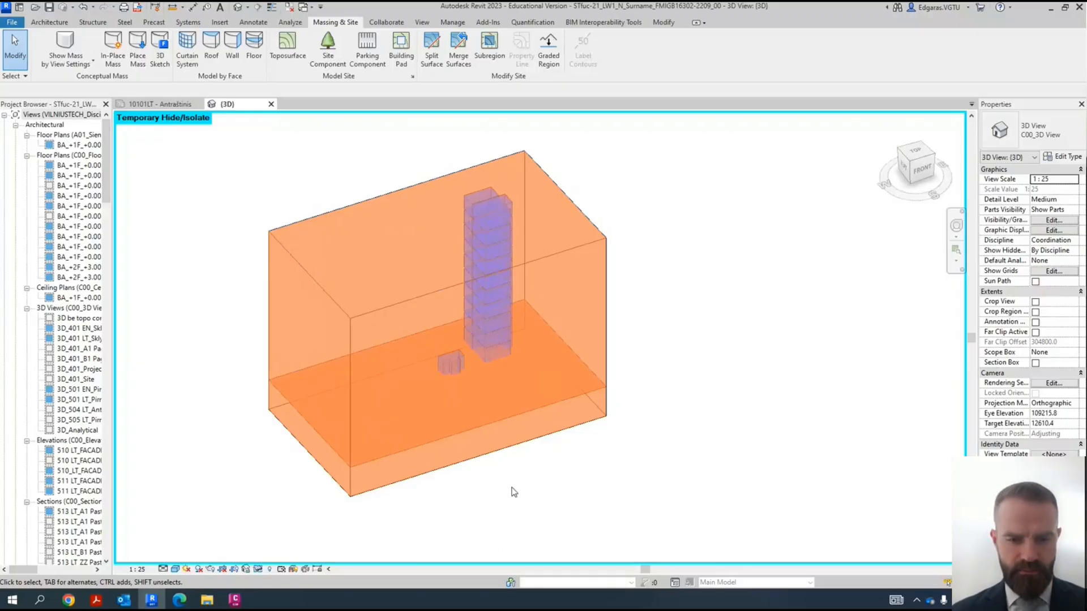
pyautogui.keyDown('shift'); pyautogui.moveTo(567, 461); pyautogui.dragTo(417, 281, button='middle'); pyautogui.keyUp('shift')
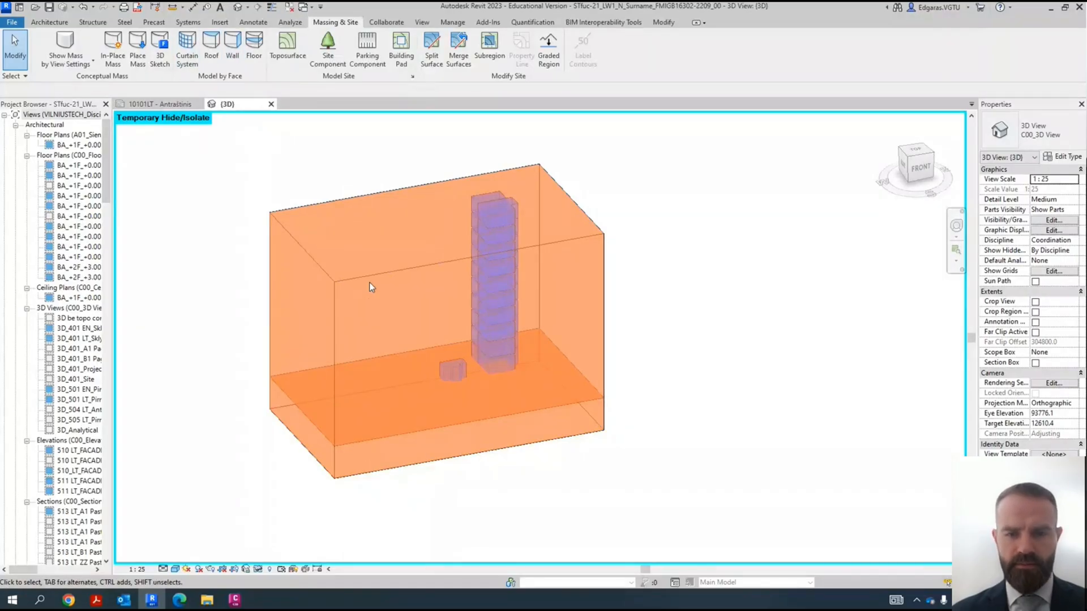
# - Create mass floors for the two large building masses on all A1 levels from A1_A_+02_+3.000 to A1_S_±00_-0.042, leaving out ZZ_G_-01_-0.450
pyautogui.click(381, 310)
pyautogui.keyDown('ctrl'); pyautogui.click(391, 469); pyautogui.keyUp('ctrl')
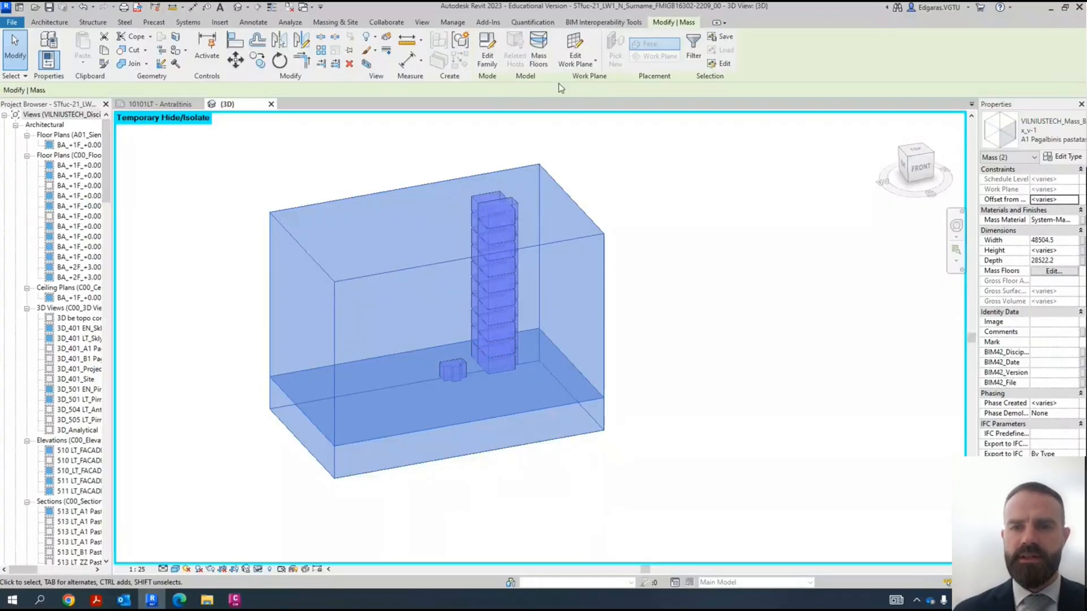
pyautogui.click(538, 48)
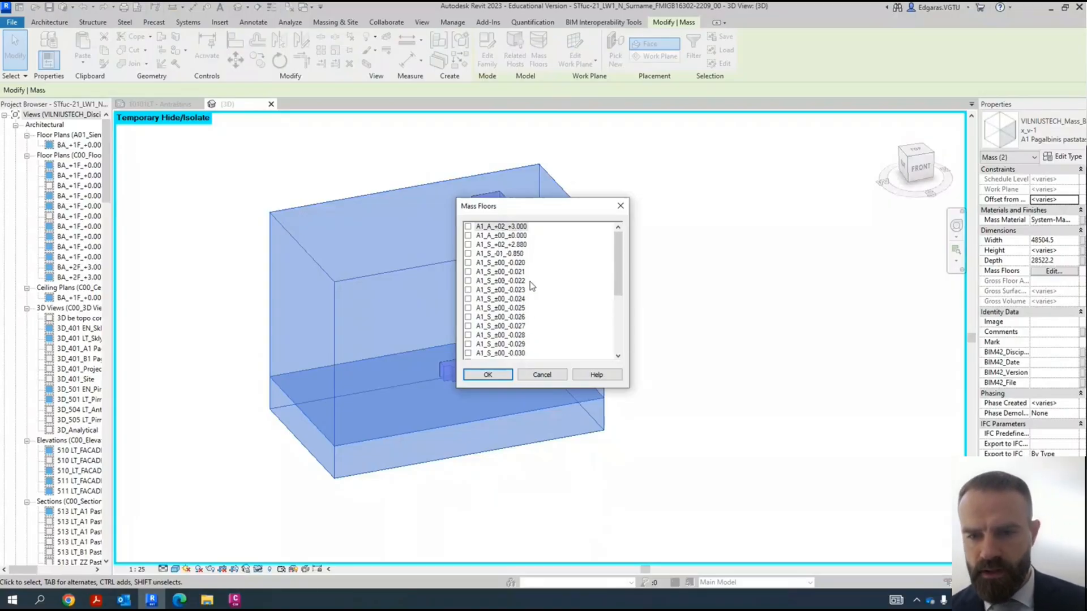
pyautogui.scroll(-5, 563, 278)
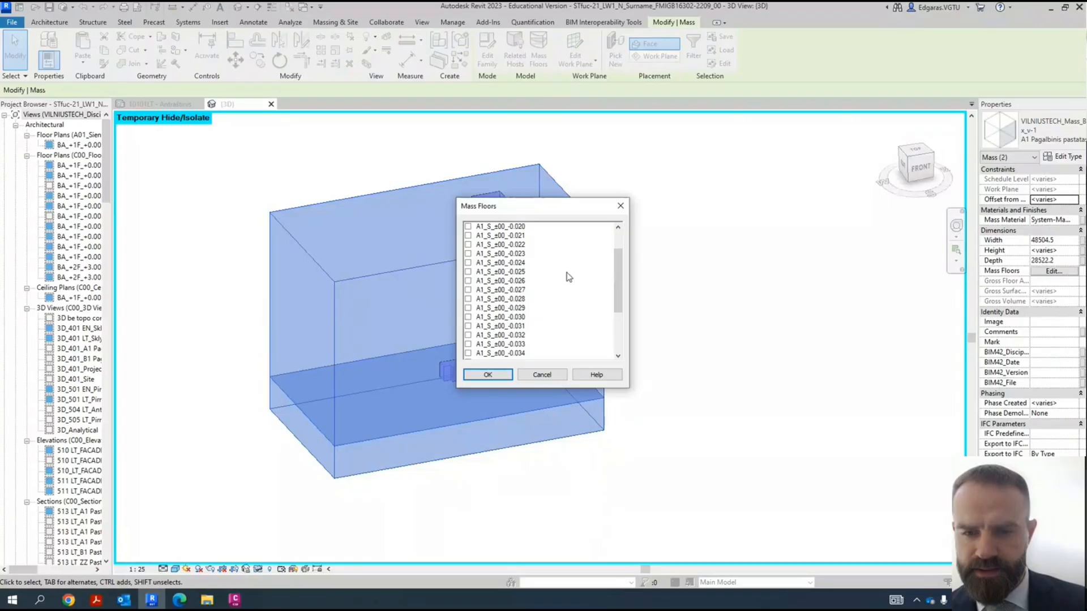
pyautogui.scroll(5, 567, 284)
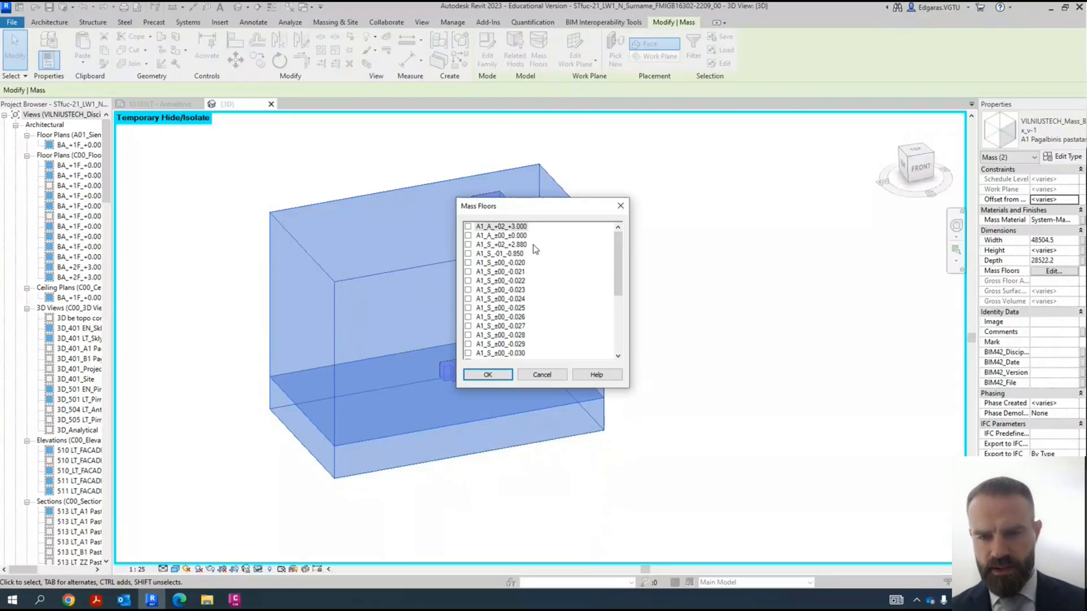
pyautogui.scroll(-5, 521, 299)
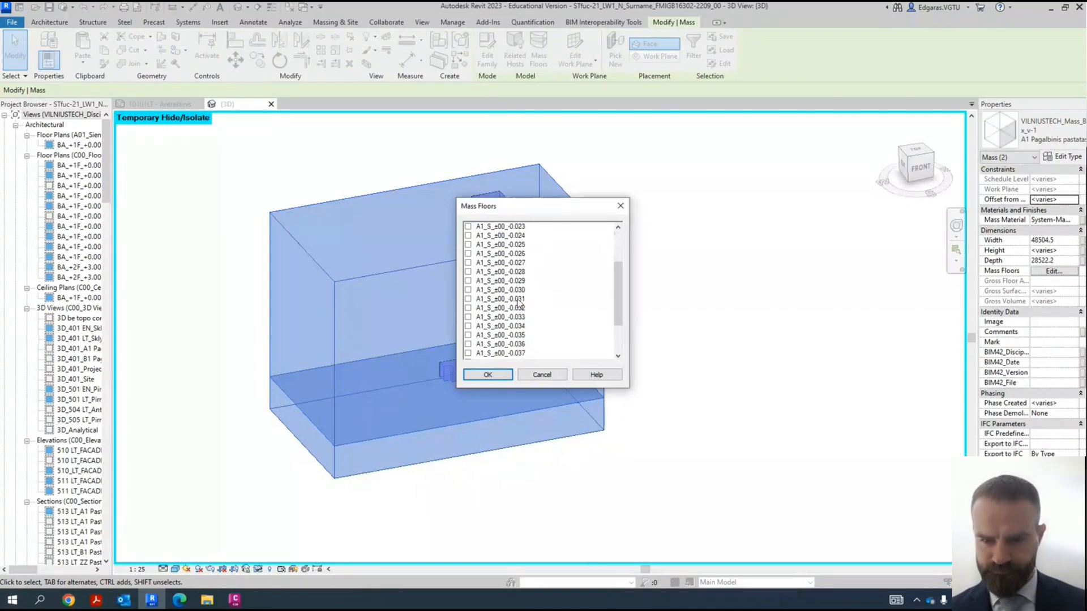
pyautogui.click(508, 354)
pyautogui.scroll(5, 503, 330)
pyautogui.keyDown('shift'); pyautogui.click(496, 227); pyautogui.keyUp('shift')
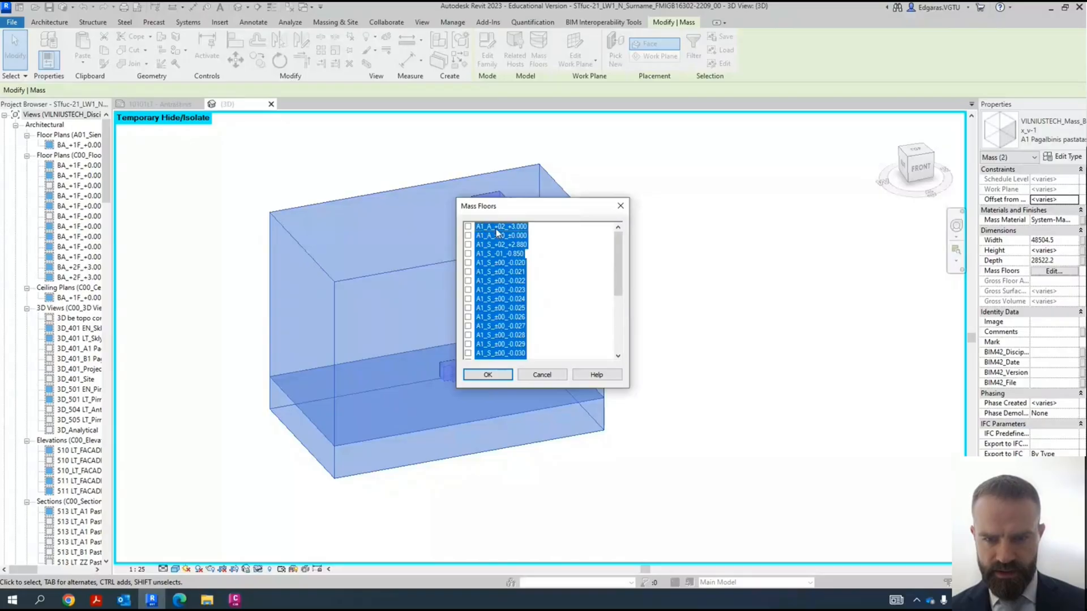
pyautogui.click(508, 376)
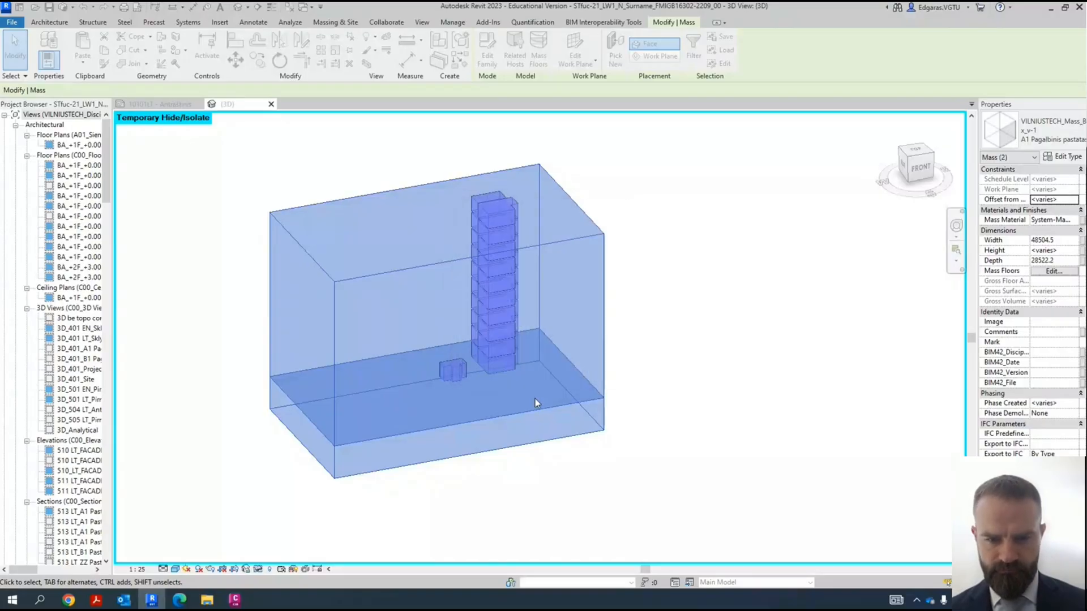
# - Recheck which levels are assigned as mass floors to the two building masses and deselect the masses
pyautogui.click(538, 50)
pyautogui.scroll(-5, 600, 277)
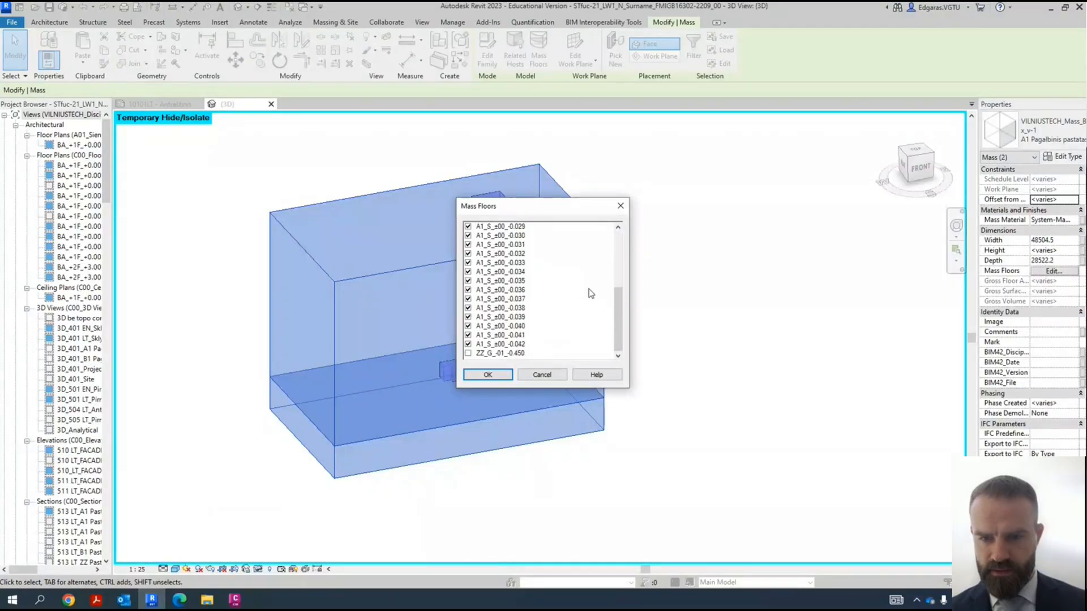
pyautogui.click(487, 374)
pyautogui.click(746, 357)
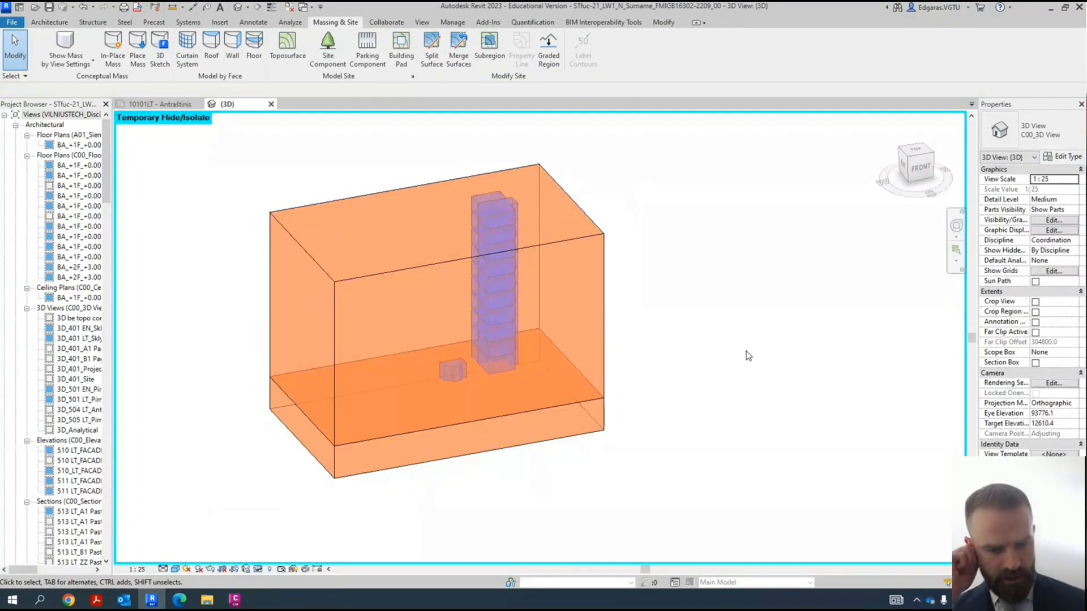
# - Reset the temporary hide/isolate in the 3D view and examine the building mass on its site
pyautogui.press('v')
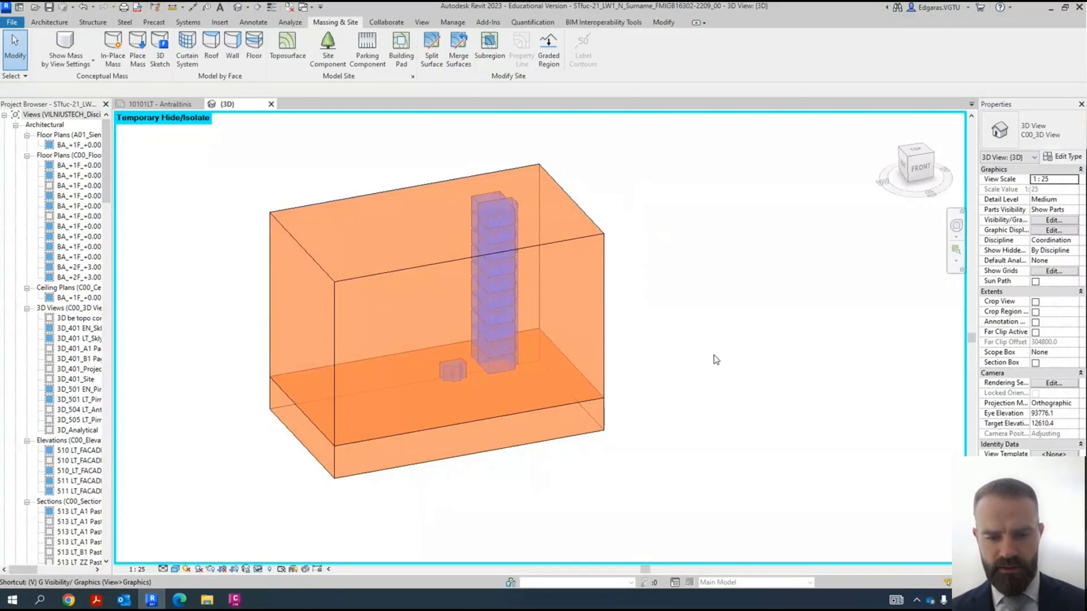
pyautogui.click(258, 569)
pyautogui.click(300, 556)
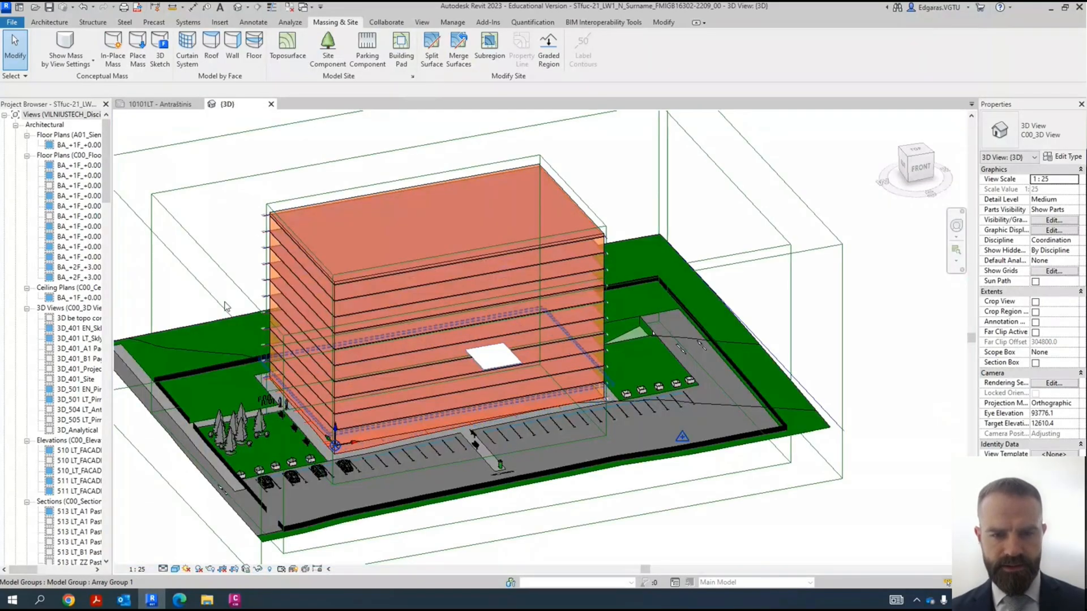
pyautogui.scroll(5, 289, 300)
pyautogui.scroll(-6, 315, 326)
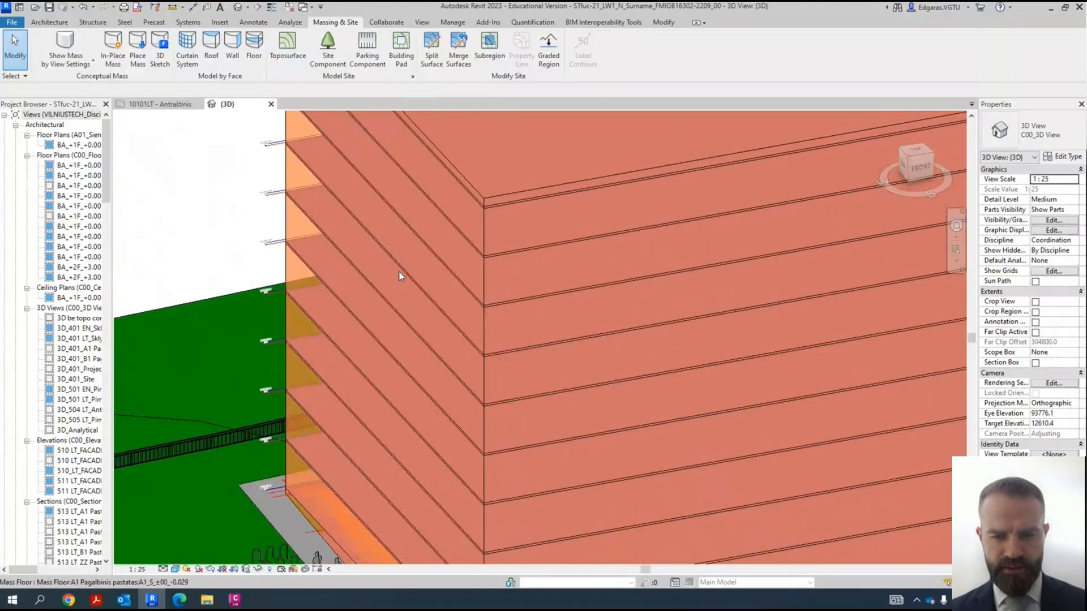
pyautogui.scroll(5, 413, 325)
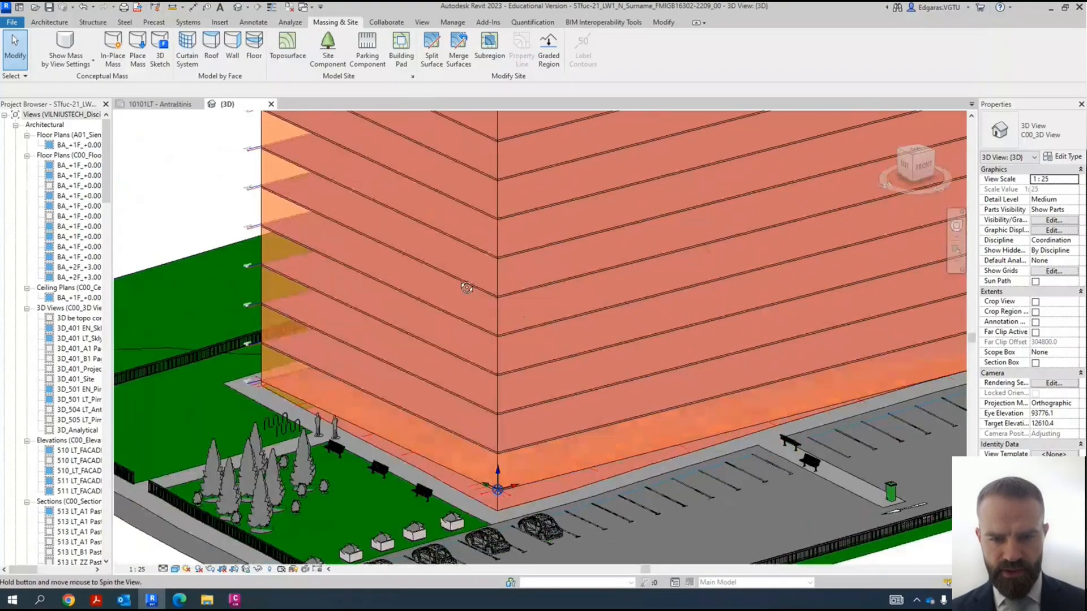
pyautogui.scroll(-6, 403, 318)
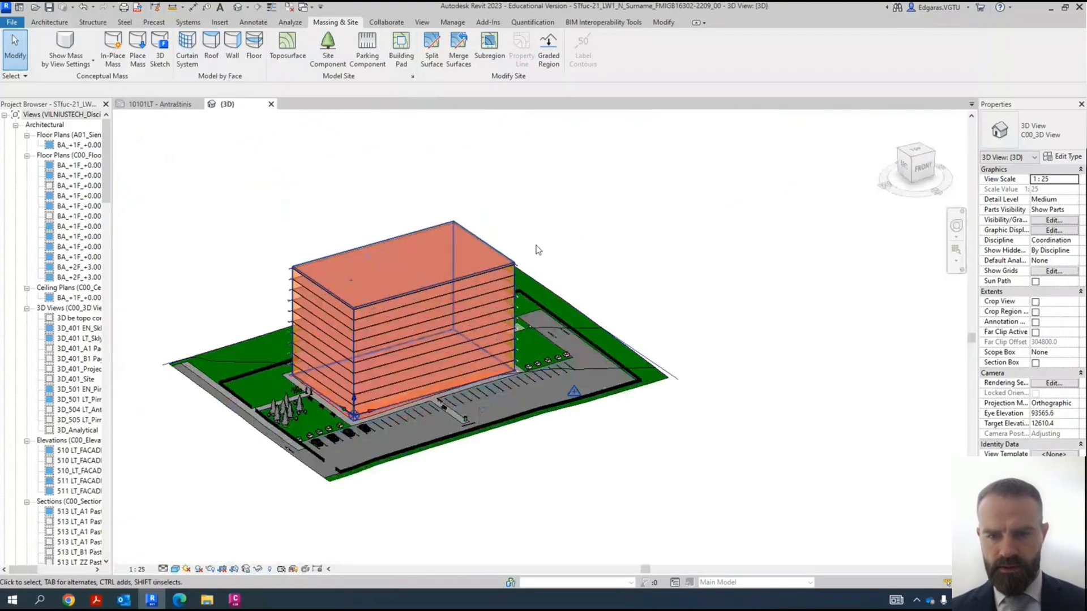
# - Crop the 3D view with a selection box around the scope box enclosing the building
pyautogui.click(508, 253)
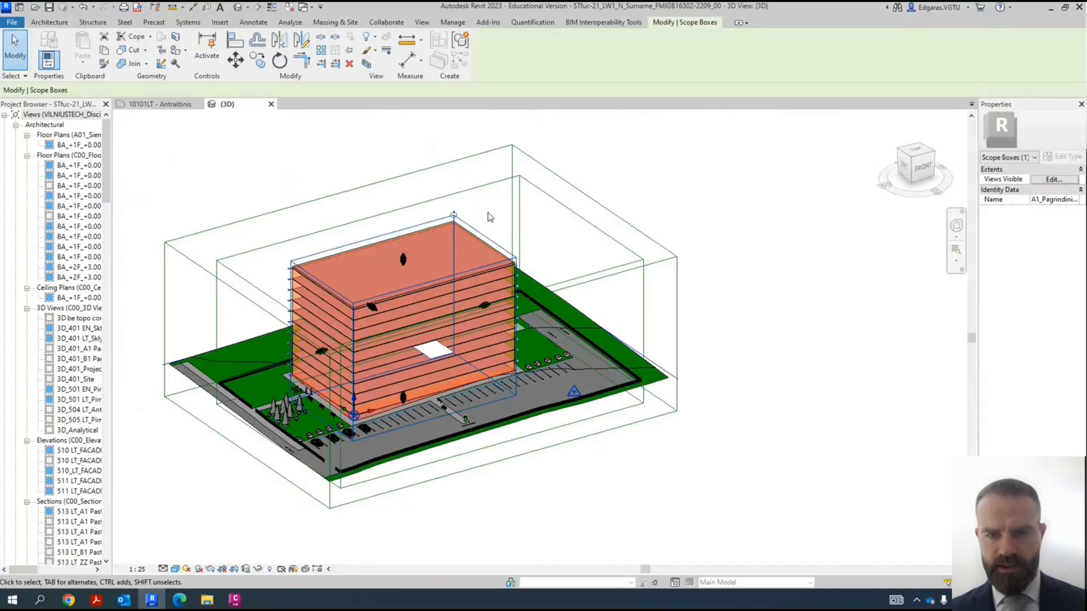
pyautogui.click(368, 63)
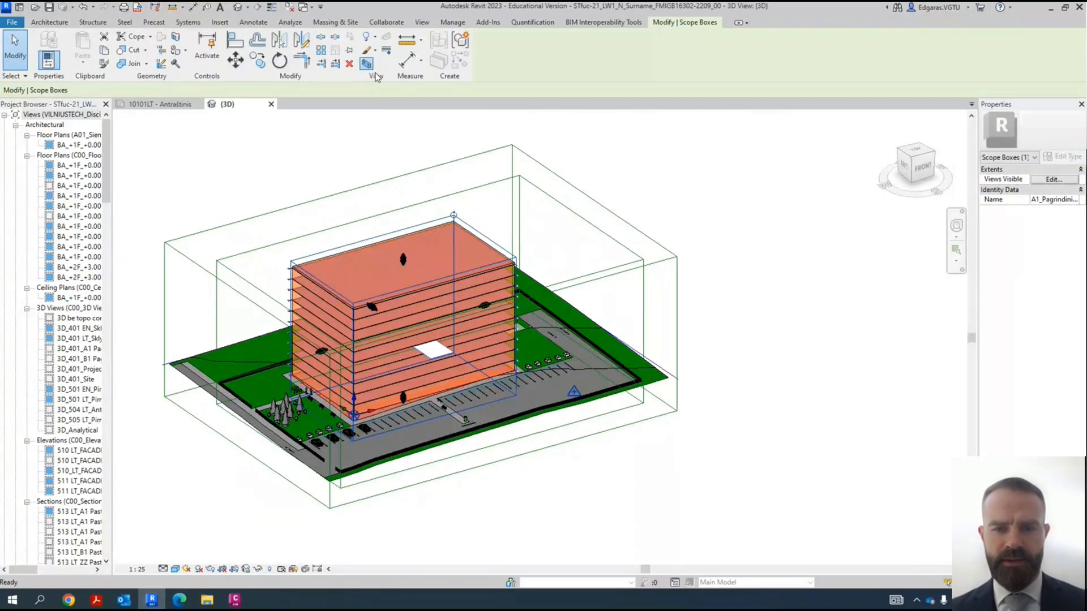
pyautogui.click(655, 486)
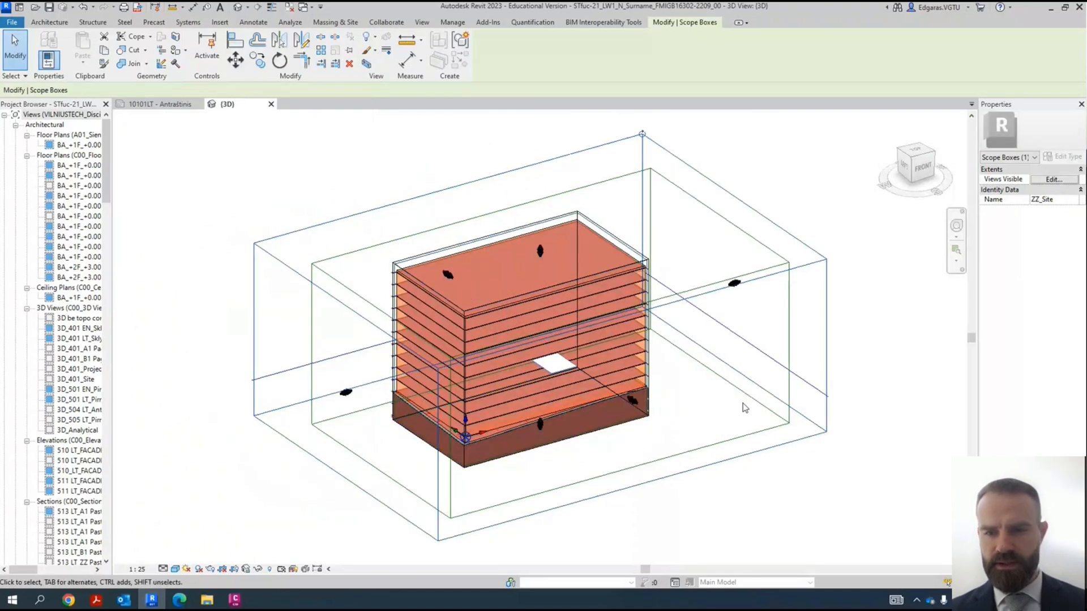
# - Select the section box and pull its front long side inward to cut through the building mass
pyautogui.scroll(1, 735, 392)
pyautogui.scroll(2, 696, 322)
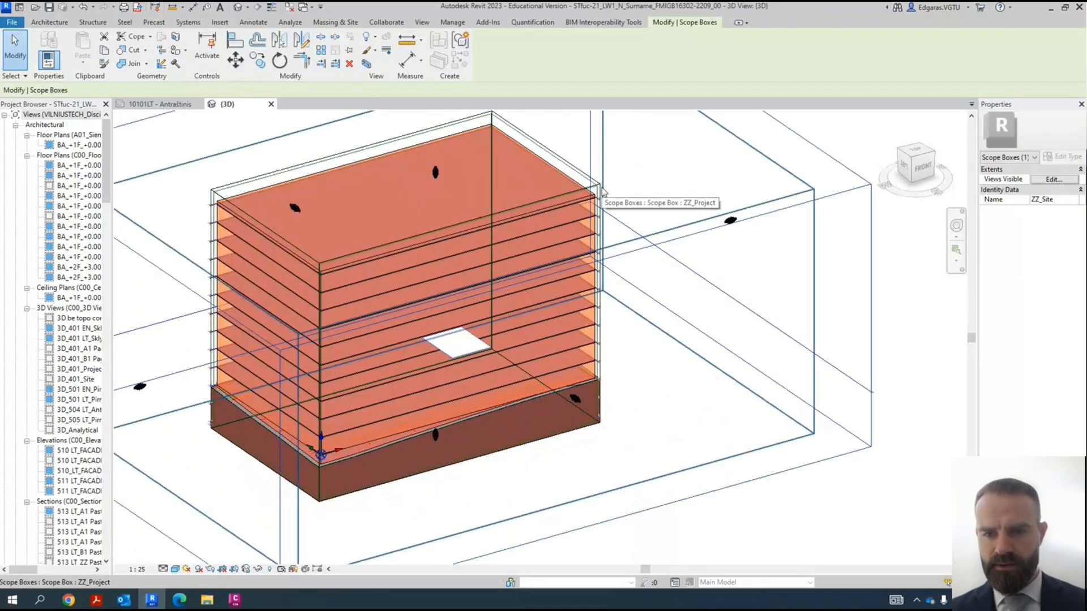
pyautogui.scroll(2, 598, 179)
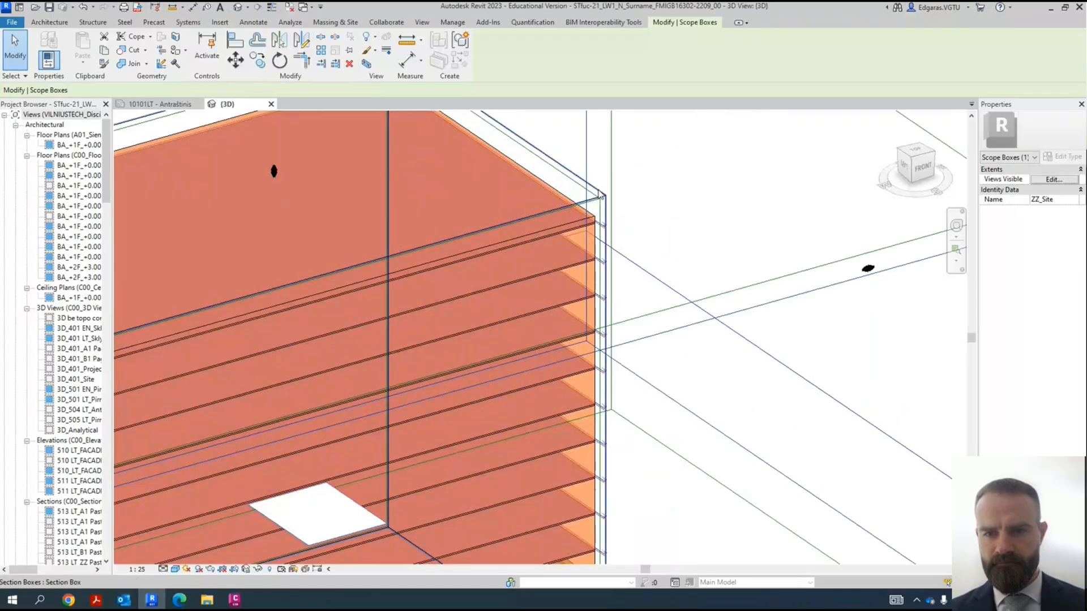
pyautogui.click(605, 198)
pyautogui.scroll(-5, 639, 198)
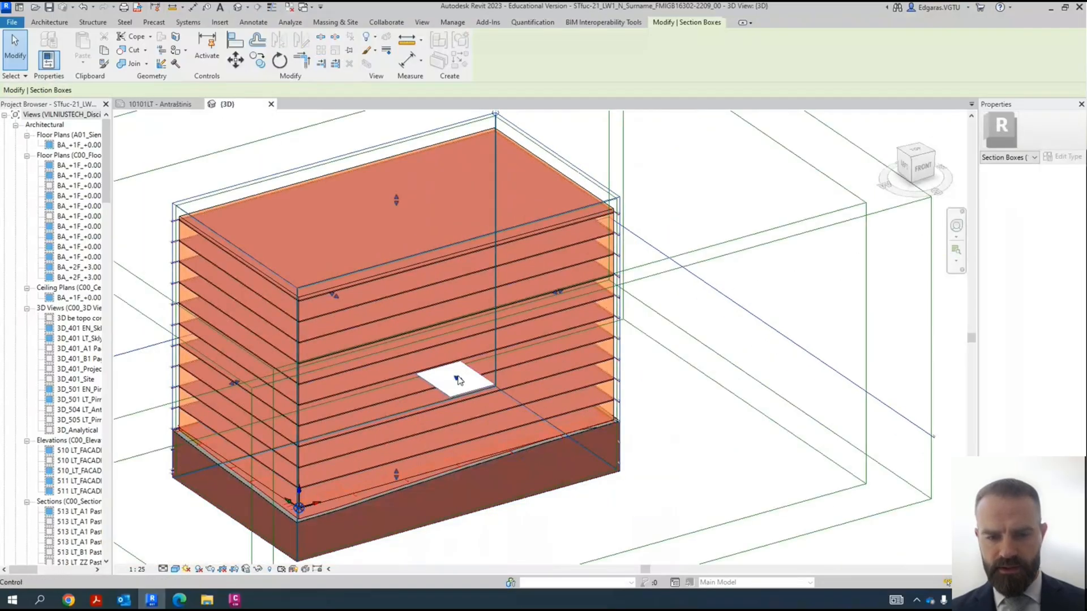
pyautogui.moveTo(532, 194); pyautogui.dragTo(532, 194)
pyautogui.click(679, 472)
pyautogui.scroll(-2, 656, 455)
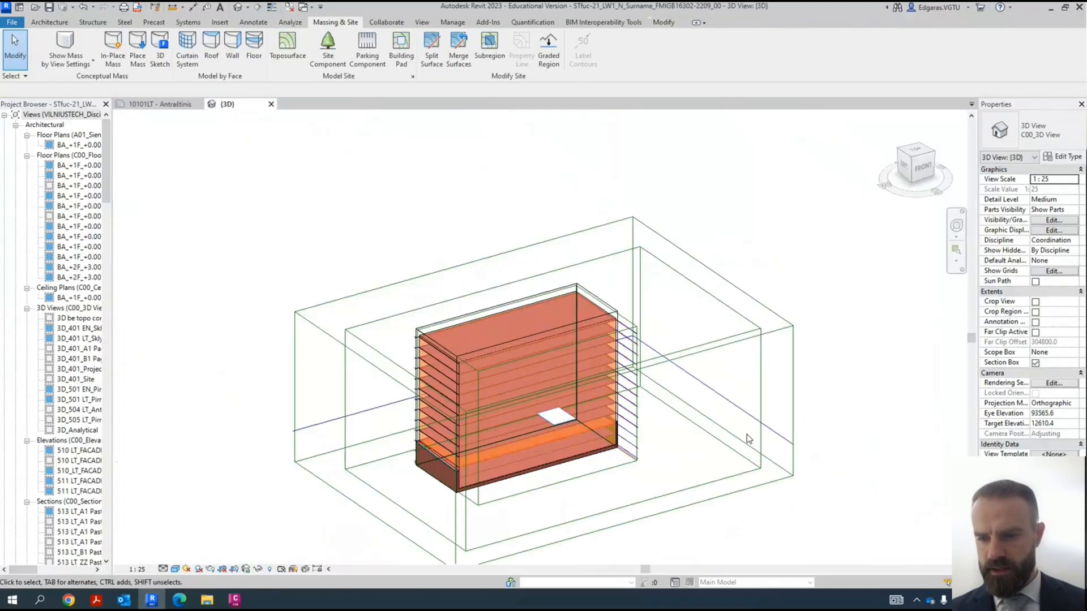
# - Hide the whole scope box category in the 3D view, using the ZZ_Project scope box
pyautogui.click(744, 476)
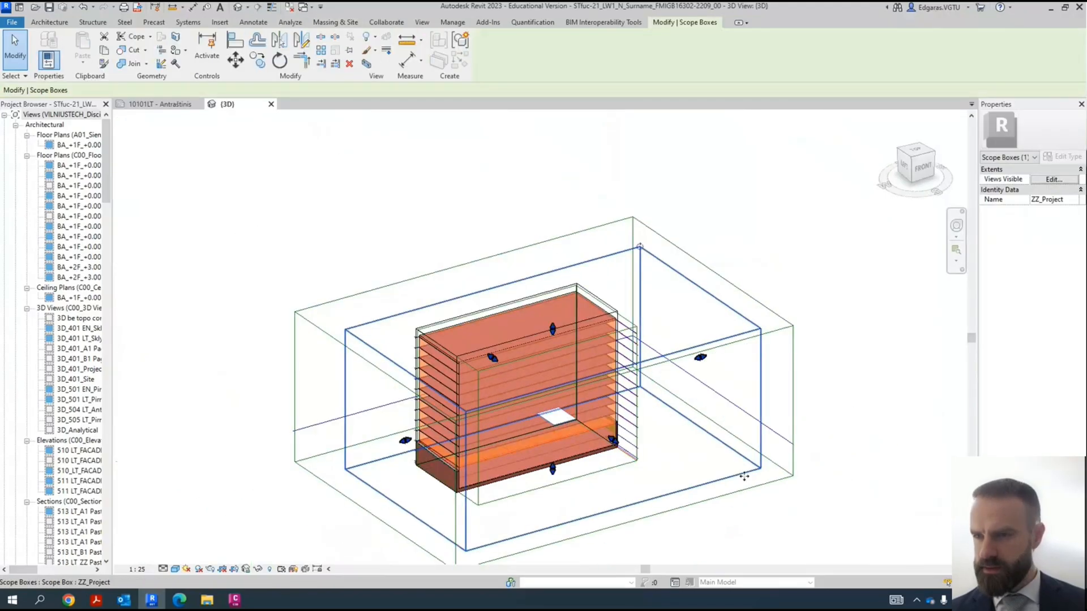
pyautogui.rightClick(743, 476)
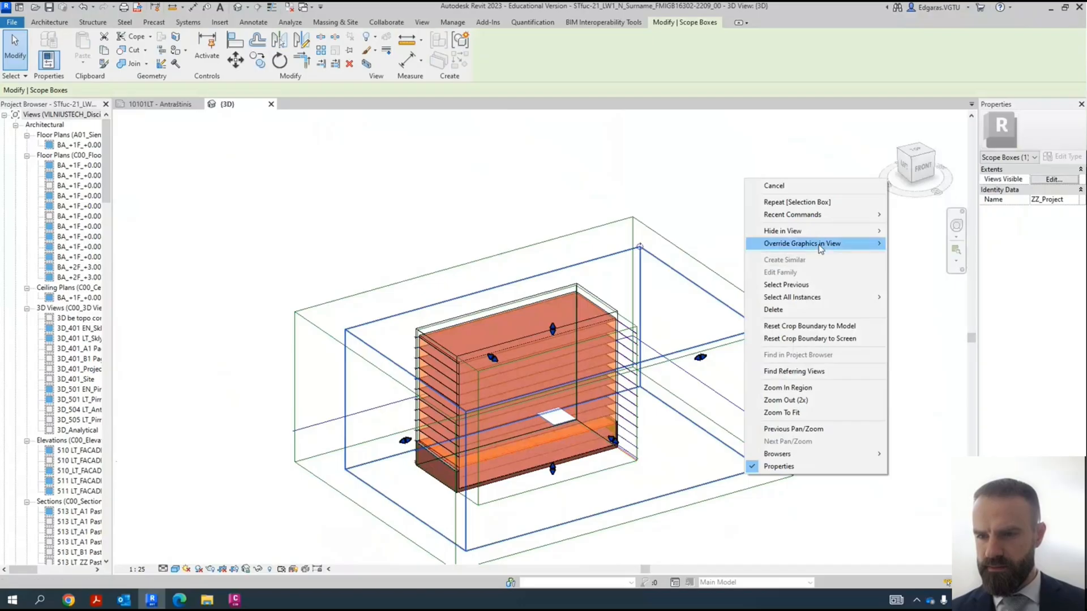
pyautogui.moveTo(826, 232)
pyautogui.click(899, 232)
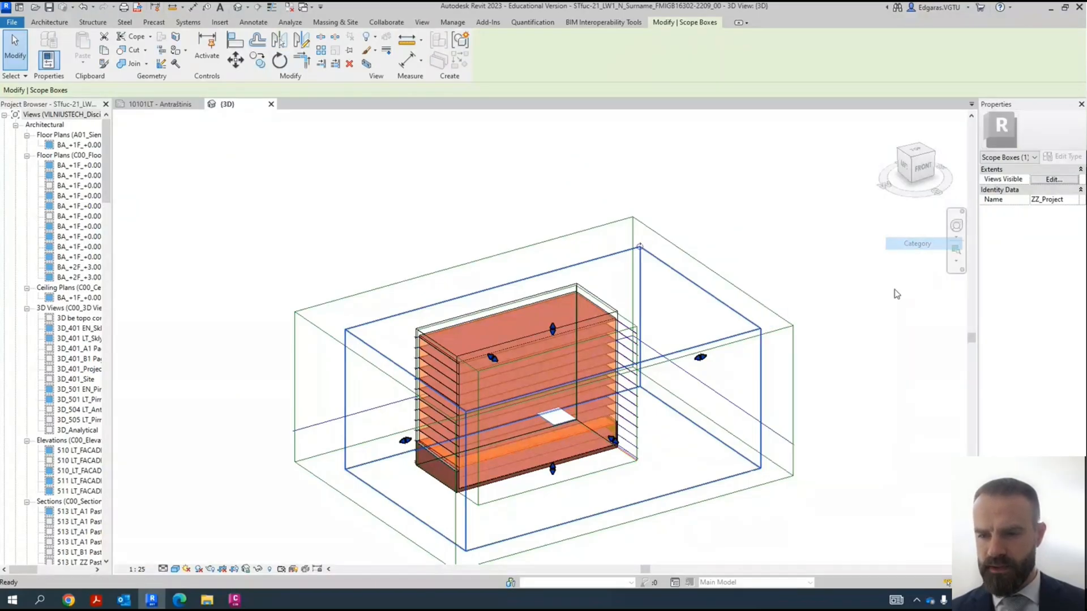
# - Examine the sectioned building's mass floors and the building pad at its lower front corner
pyautogui.scroll(-1, 602, 409)
pyautogui.scroll(5, 602, 410)
pyautogui.keyDown('shift'); pyautogui.moveTo(663, 446); pyautogui.dragTo(247, 332, button='middle'); pyautogui.keyUp('shift')
pyautogui.scroll(4, 303, 263)
pyautogui.scroll(-2, 358, 286)
pyautogui.scroll(-4, 365, 302)
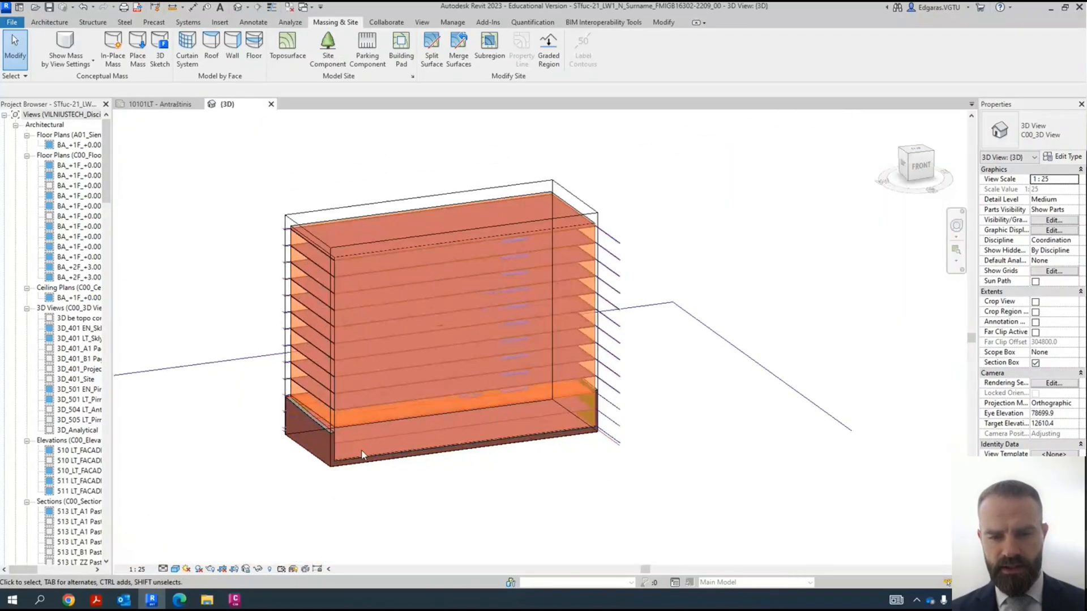
pyautogui.scroll(4, 294, 481)
pyautogui.scroll(3, 294, 481)
pyautogui.scroll(-2, 344, 506)
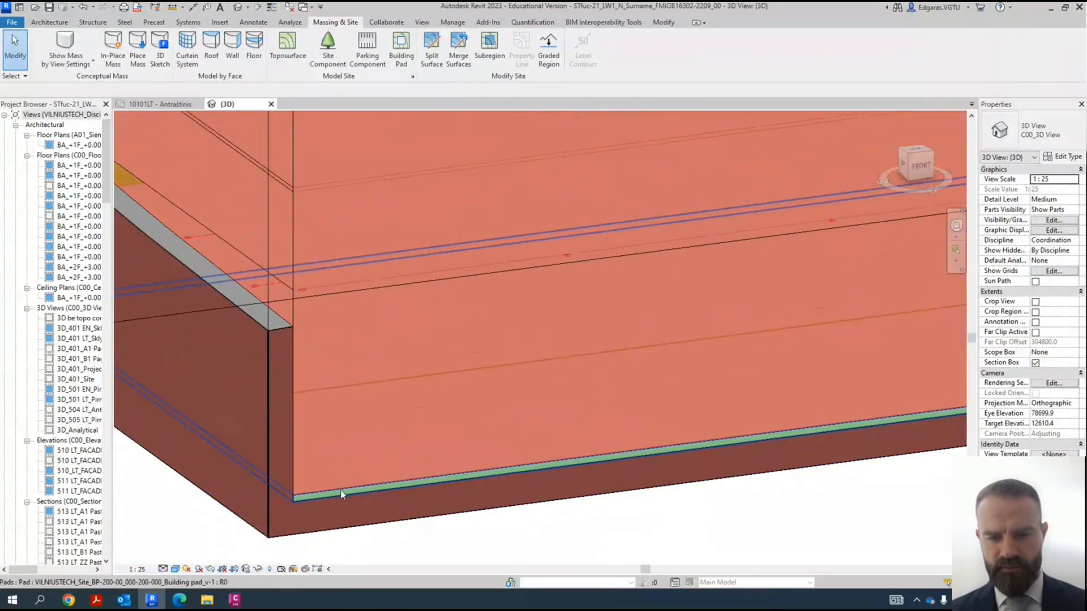
pyautogui.scroll(-1, 349, 471)
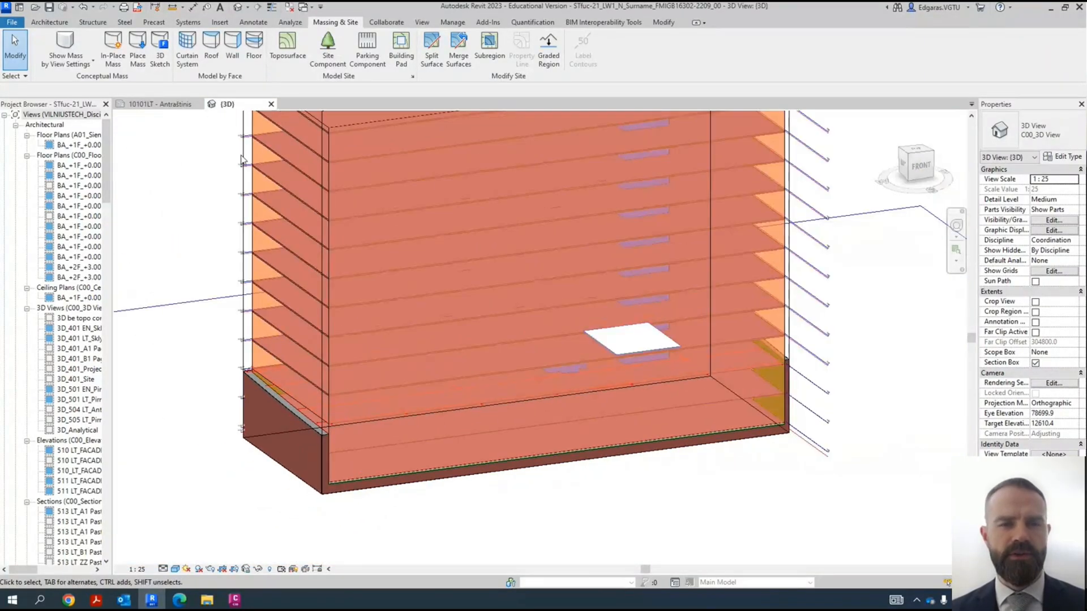
# - Start a floor by face and choose the floor type VILNIUSTECH_F-395-00_015-080-300 mm_Perdanga_v-1
pyautogui.click(254, 56)
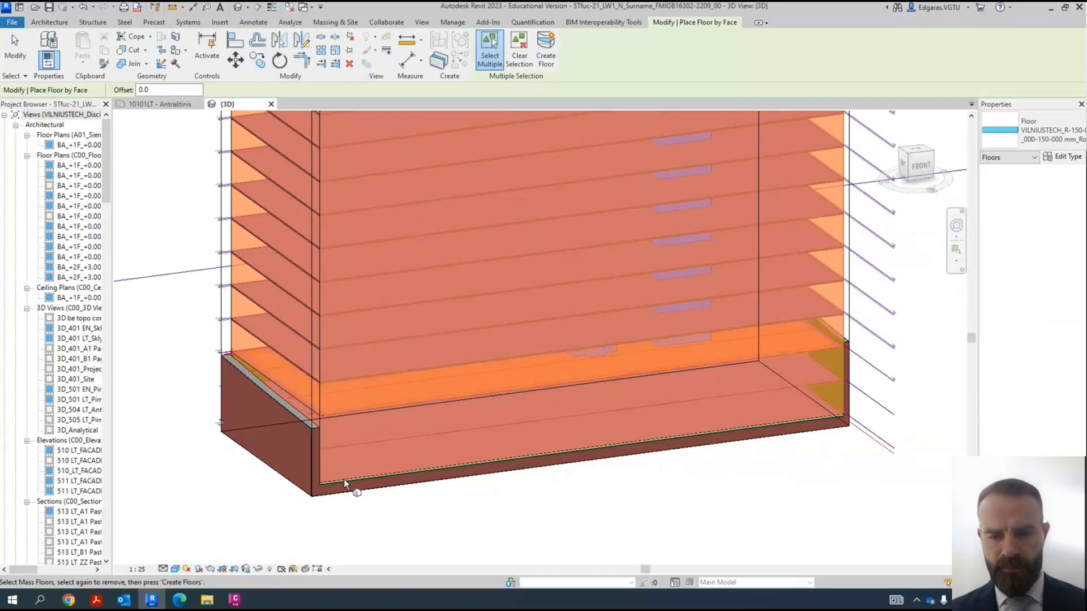
pyautogui.scroll(3, 362, 478)
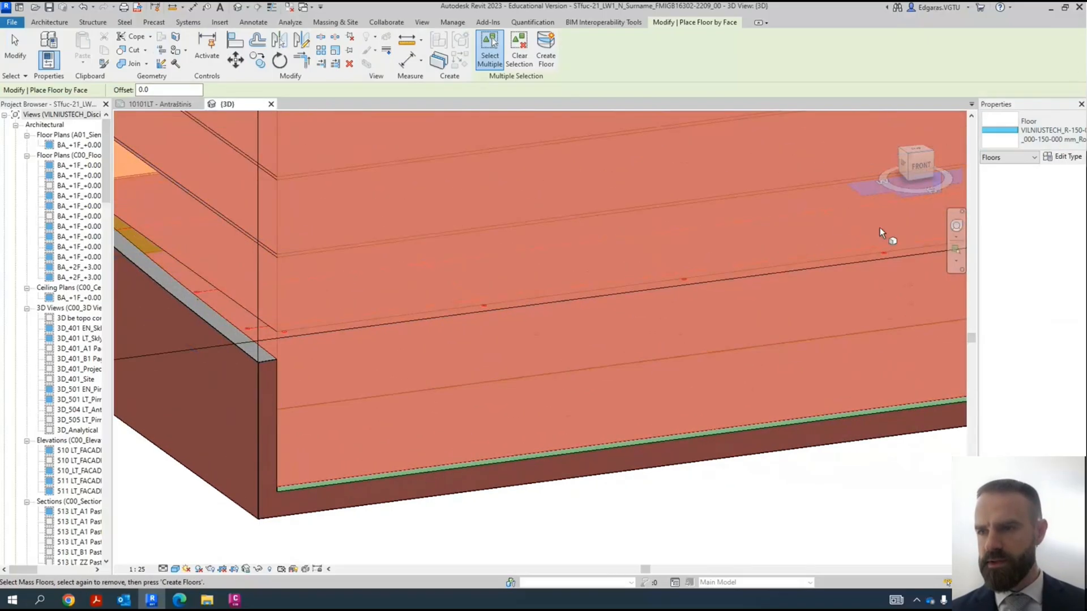
pyautogui.click(1039, 135)
pyautogui.scroll(5, 985, 227)
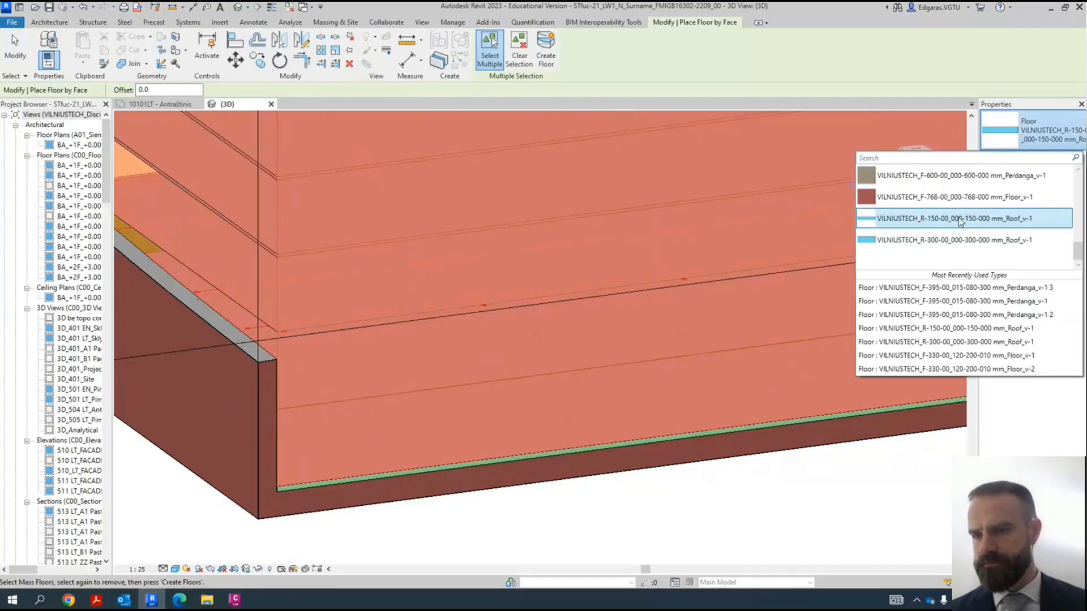
pyautogui.scroll(-3, 956, 240)
pyautogui.moveTo(934, 248)
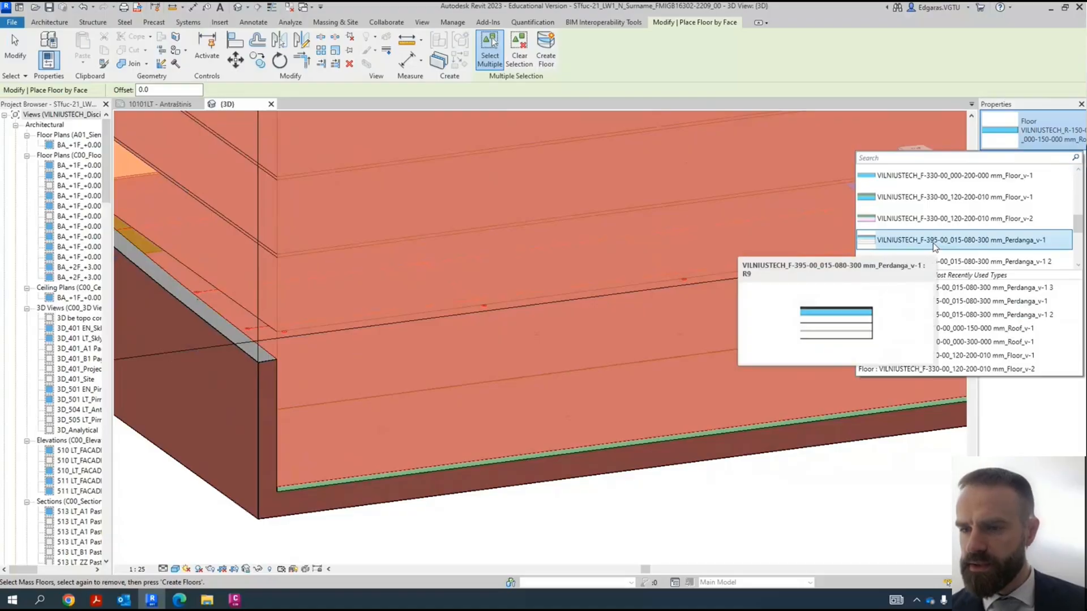
pyautogui.click(896, 244)
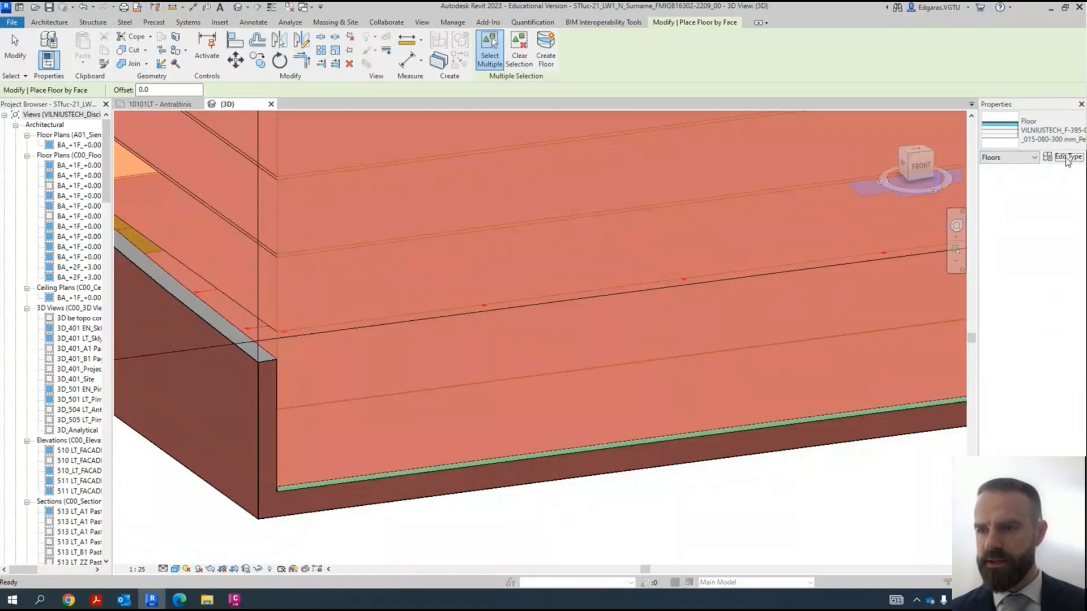
# - Open the Perdanga_v-1 floor type's properties and examine its layer build-up in the section preview
pyautogui.click(1065, 159)
pyautogui.click(524, 450)
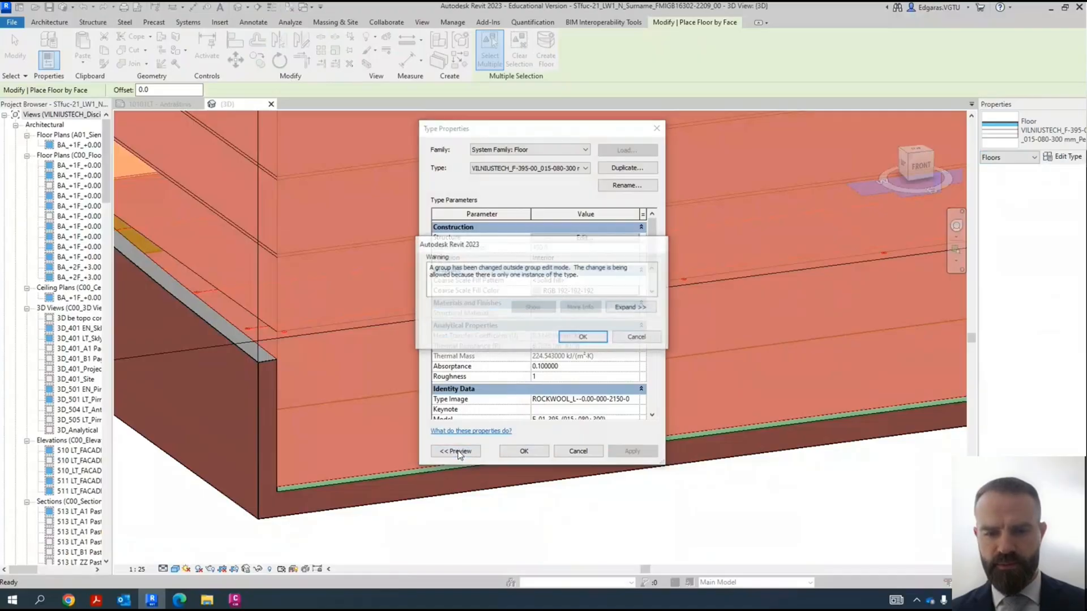
pyautogui.click(583, 337)
pyautogui.click(455, 451)
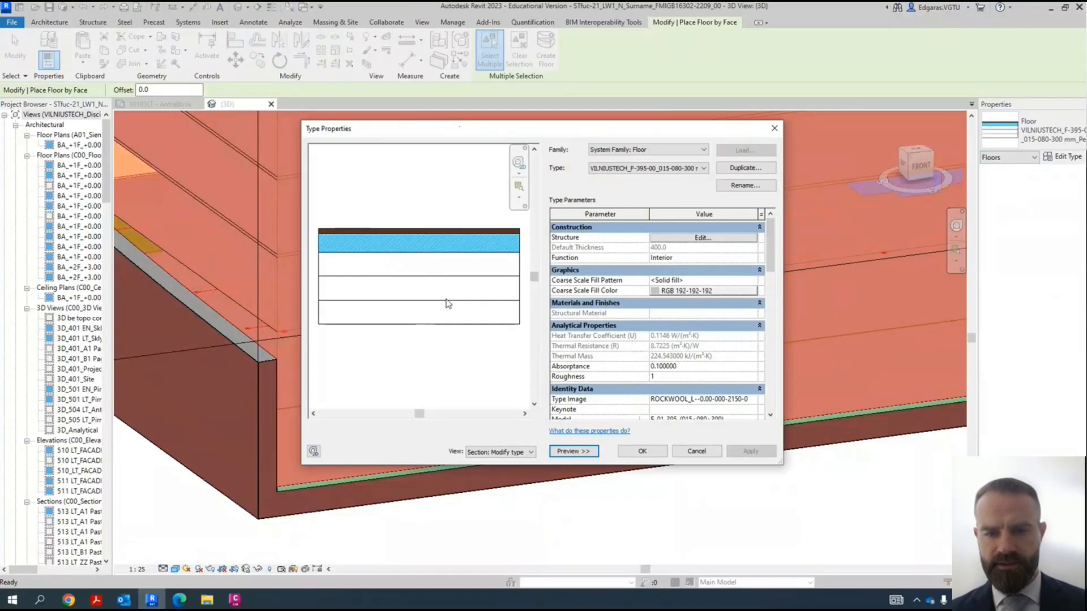
pyautogui.scroll(5, 420, 248)
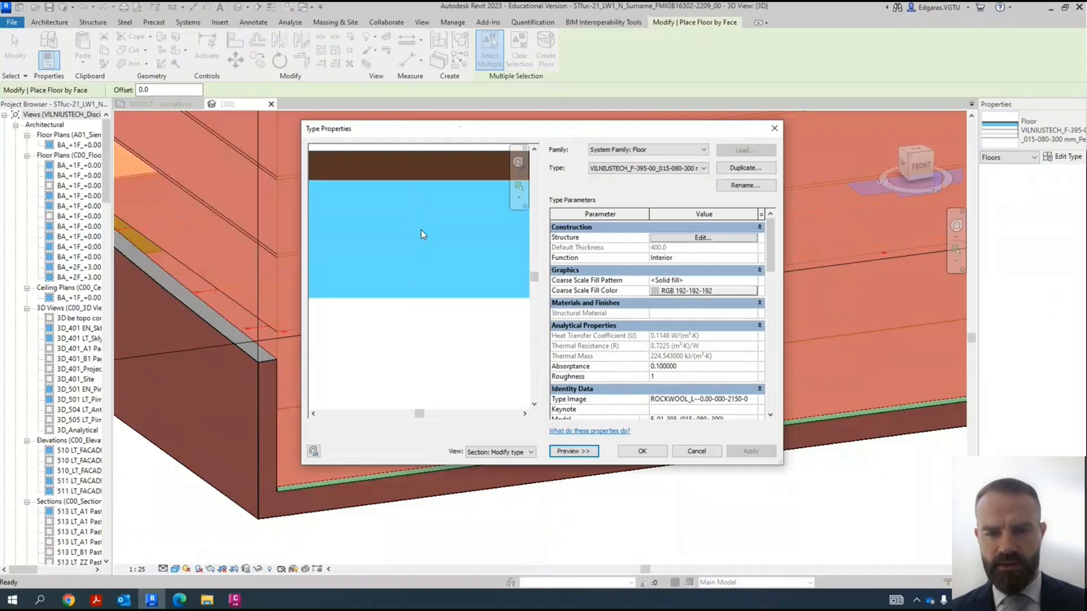
pyautogui.moveTo(424, 209); pyautogui.dragTo(418, 348, button='middle')
pyautogui.scroll(3, 400, 334)
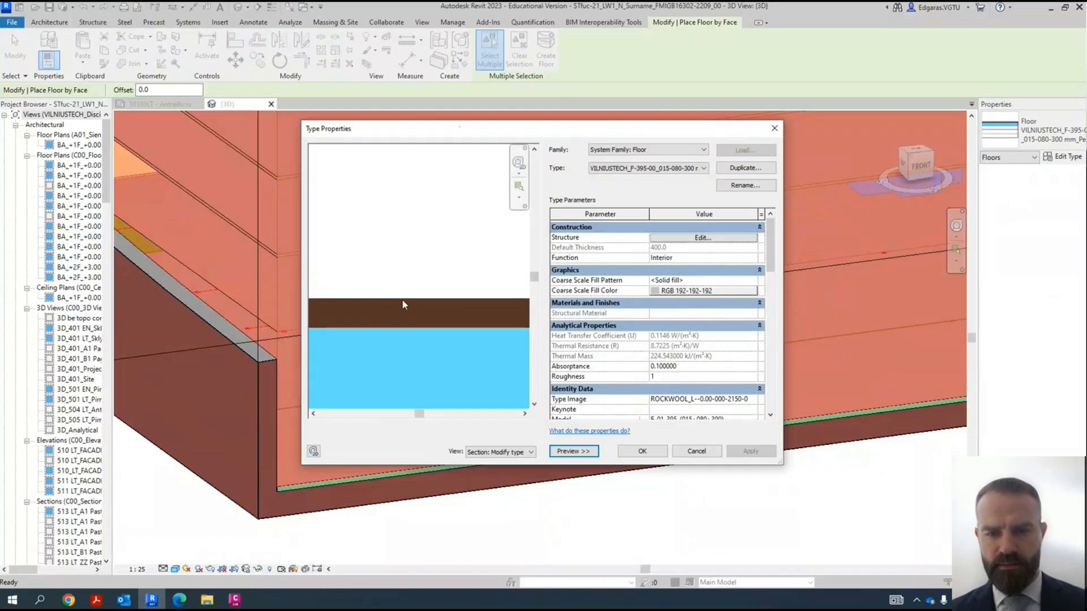
pyautogui.scroll(-6, 415, 320)
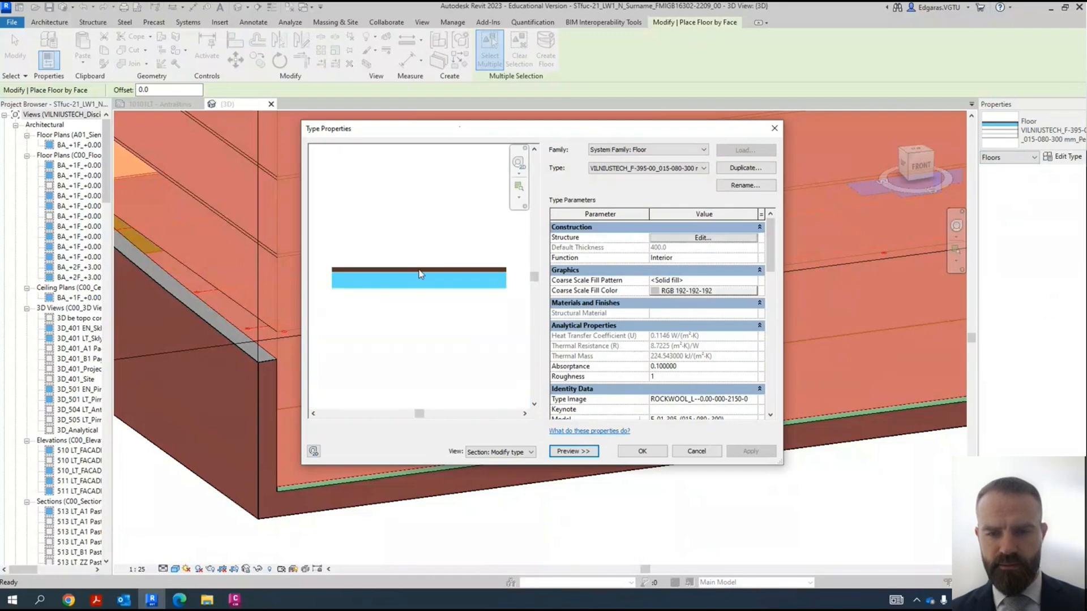
# - Review the layer materials and thicknesses in the Perdanga_v-1 floor's structure, widening the material column, and close the type properties
pyautogui.click(702, 238)
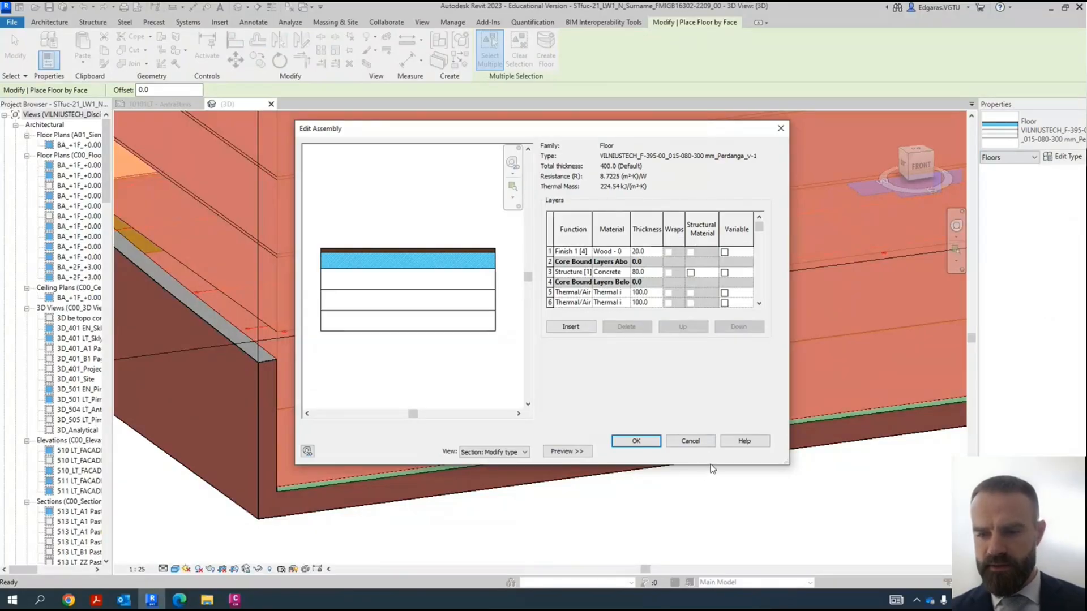
pyautogui.moveTo(711, 465); pyautogui.dragTo(705, 539)
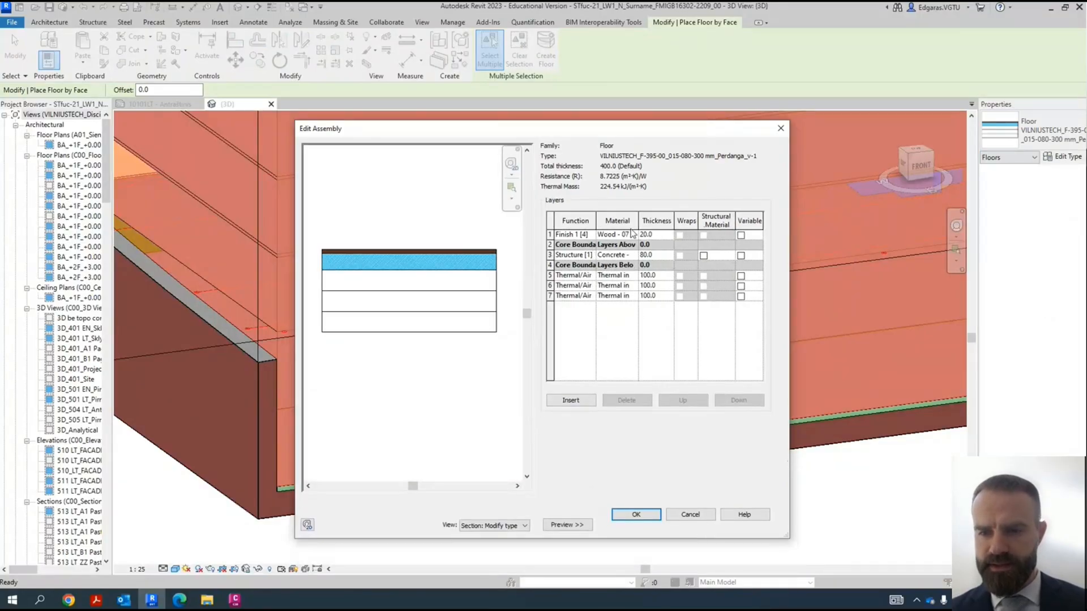
pyautogui.moveTo(639, 221); pyautogui.dragTo(693, 221)
pyautogui.click(647, 280)
pyautogui.click(646, 295)
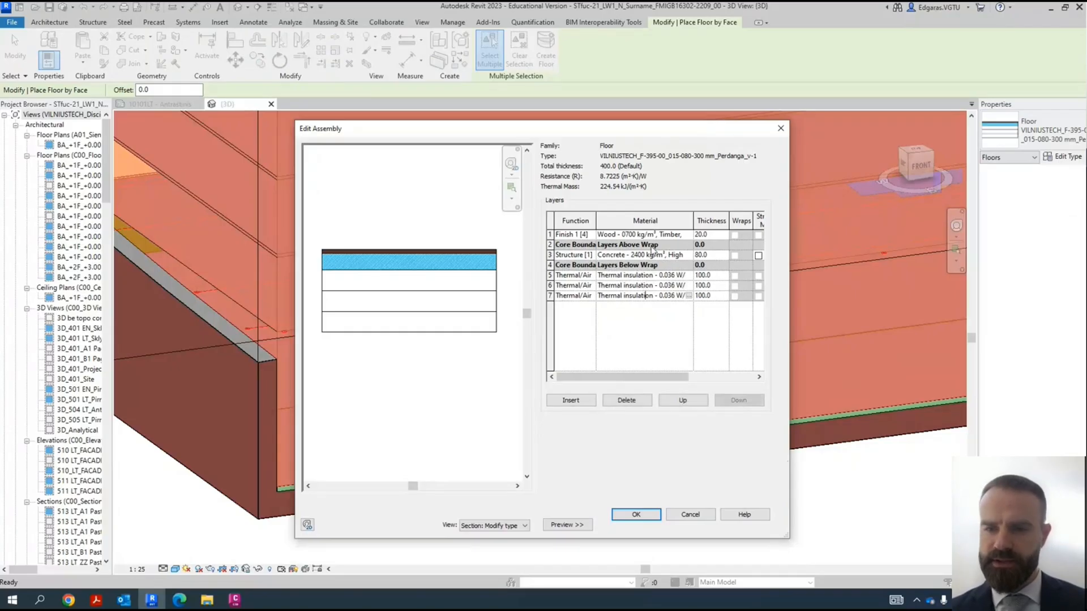
pyautogui.click(625, 255)
pyautogui.click(712, 255)
pyautogui.click(628, 236)
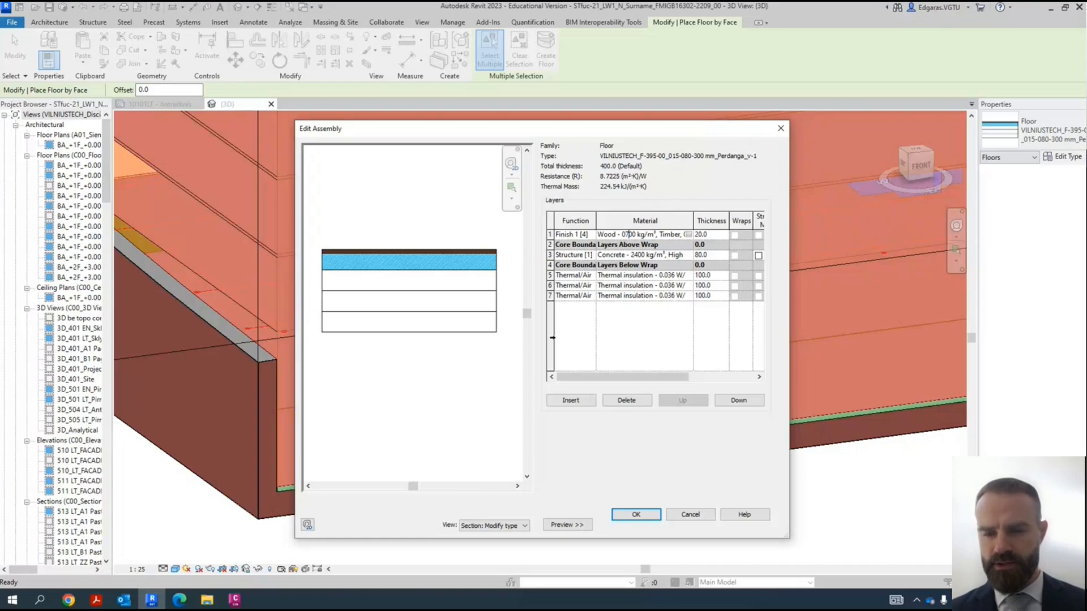
pyautogui.click(637, 515)
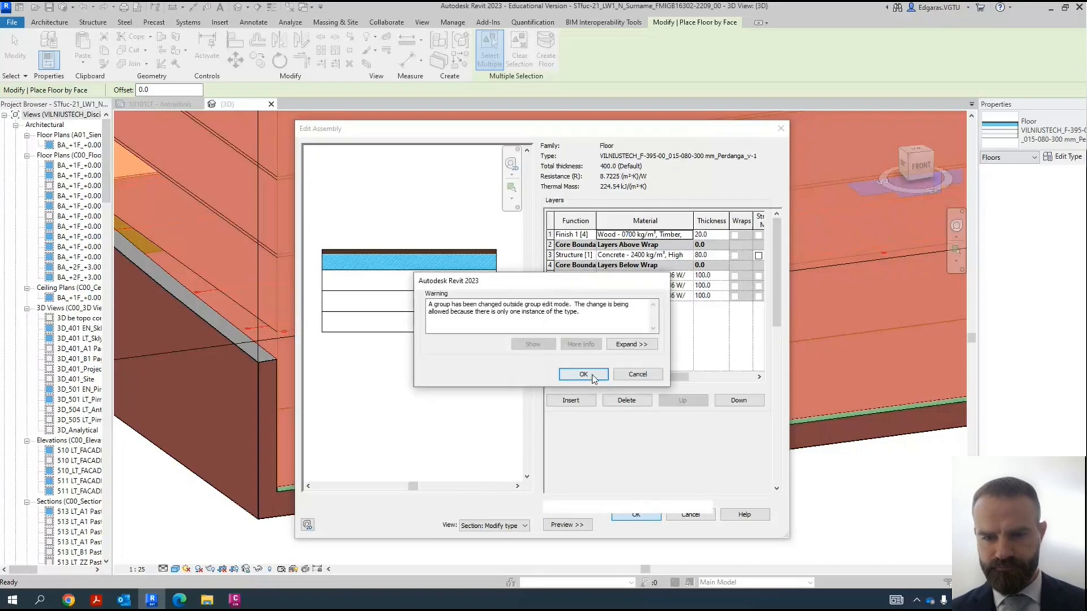
pyautogui.click(585, 374)
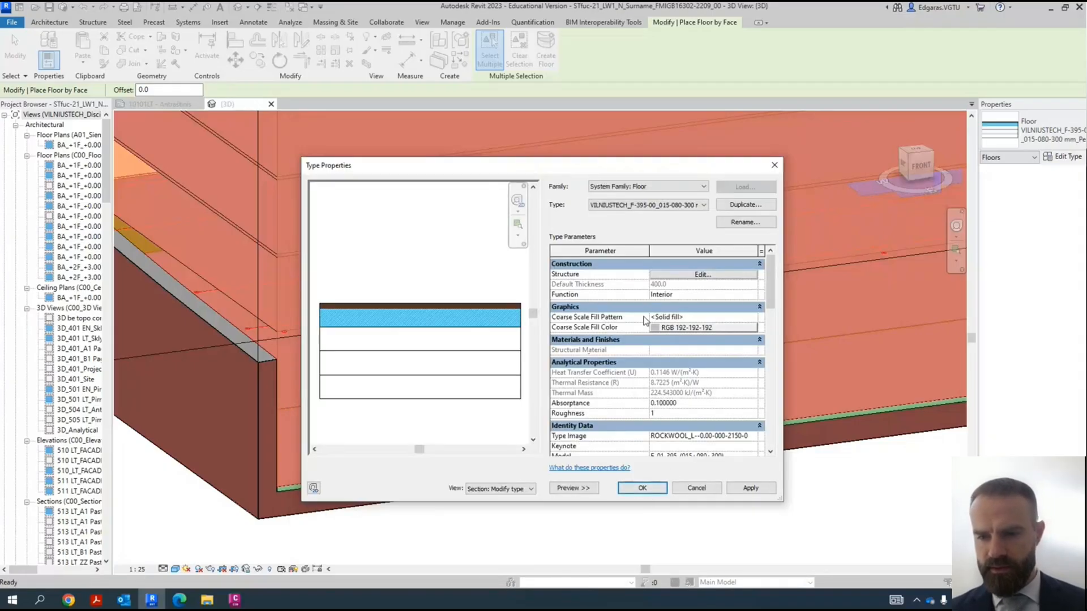
pyautogui.click(641, 488)
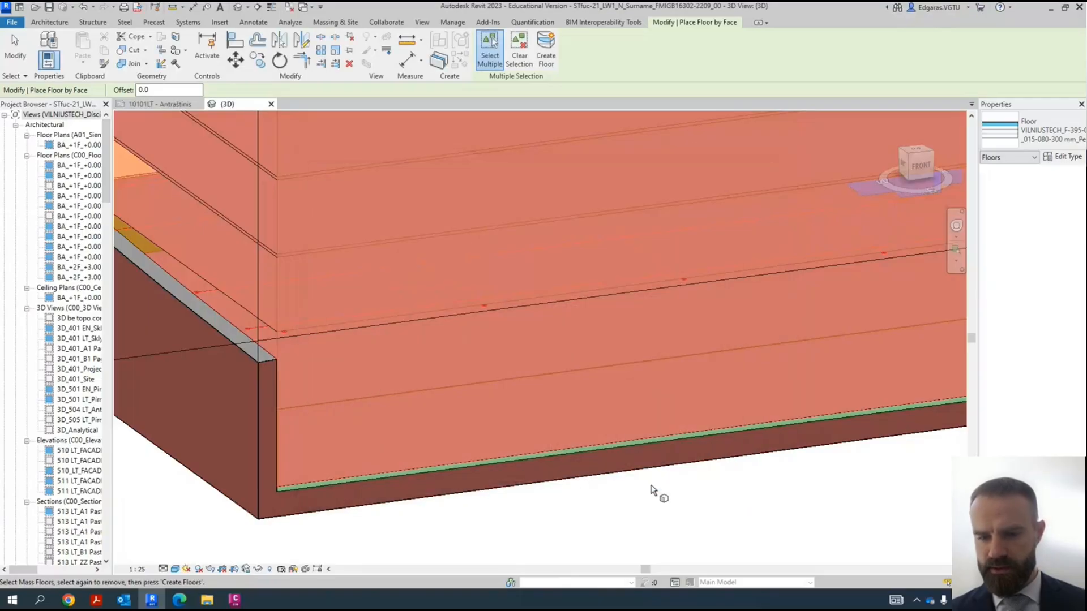
# - Create a real floor from the lowest mass floor, directly above the building pad, and end the command
pyautogui.click(490, 463)
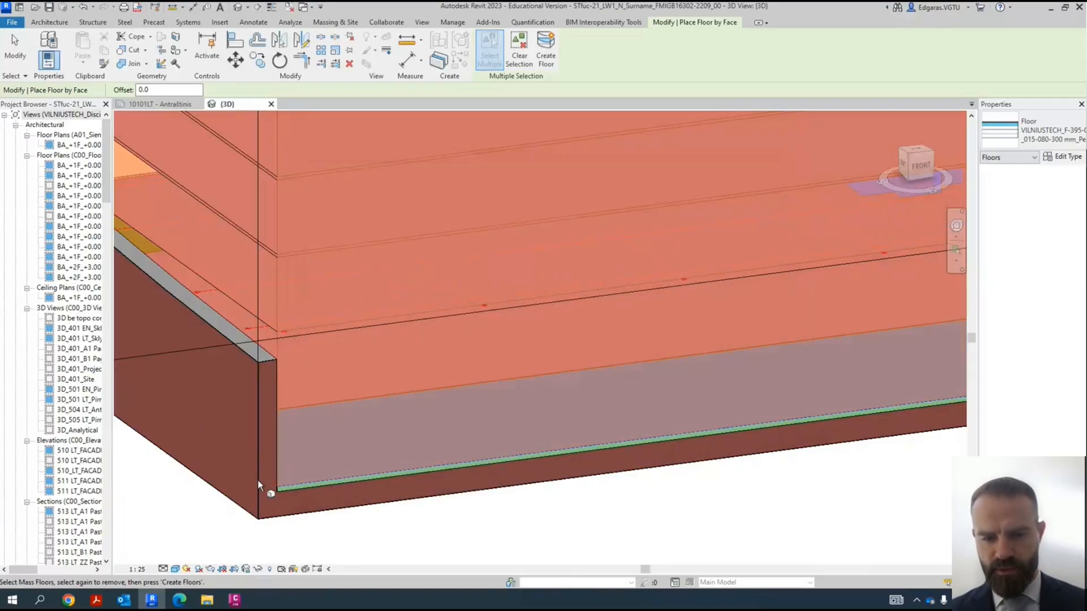
pyautogui.scroll(3, 308, 485)
pyautogui.scroll(-3, 388, 469)
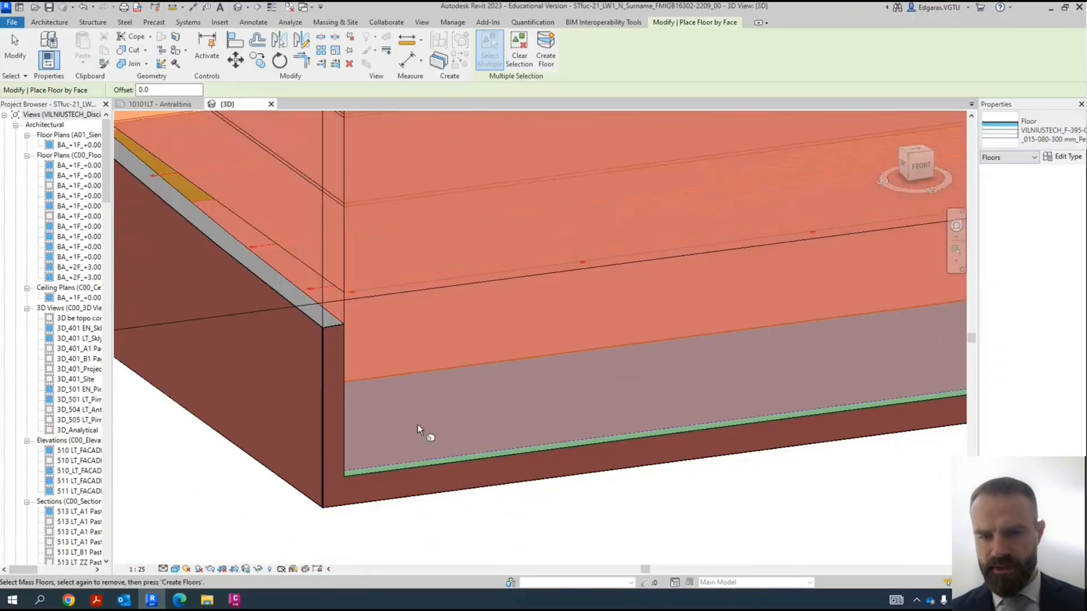
pyautogui.scroll(-1, 417, 428)
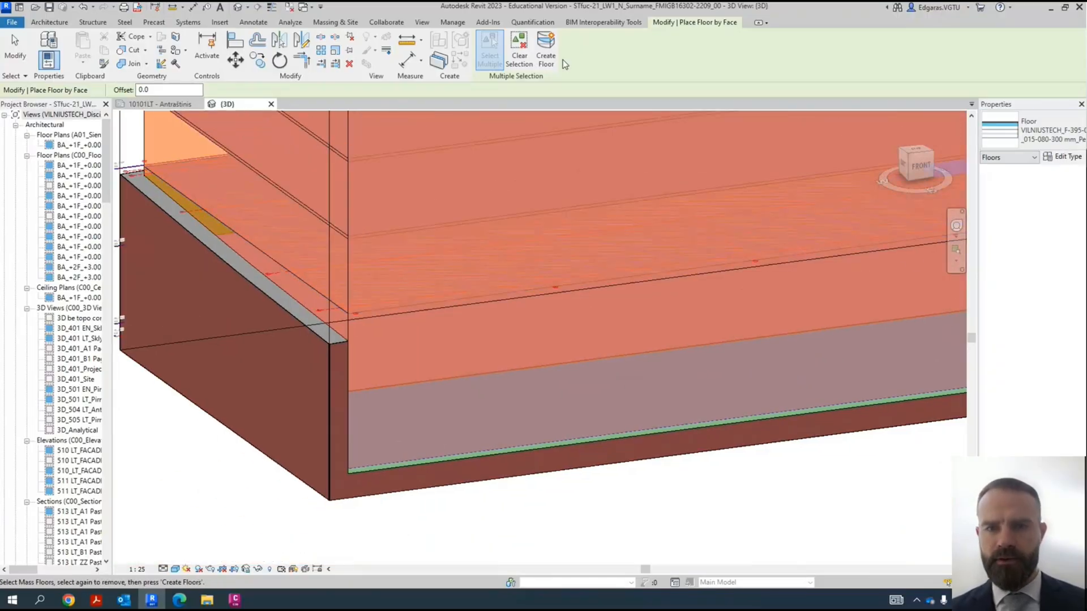
pyautogui.click(546, 55)
pyautogui.scroll(5, 377, 461)
pyautogui.press('Escape')
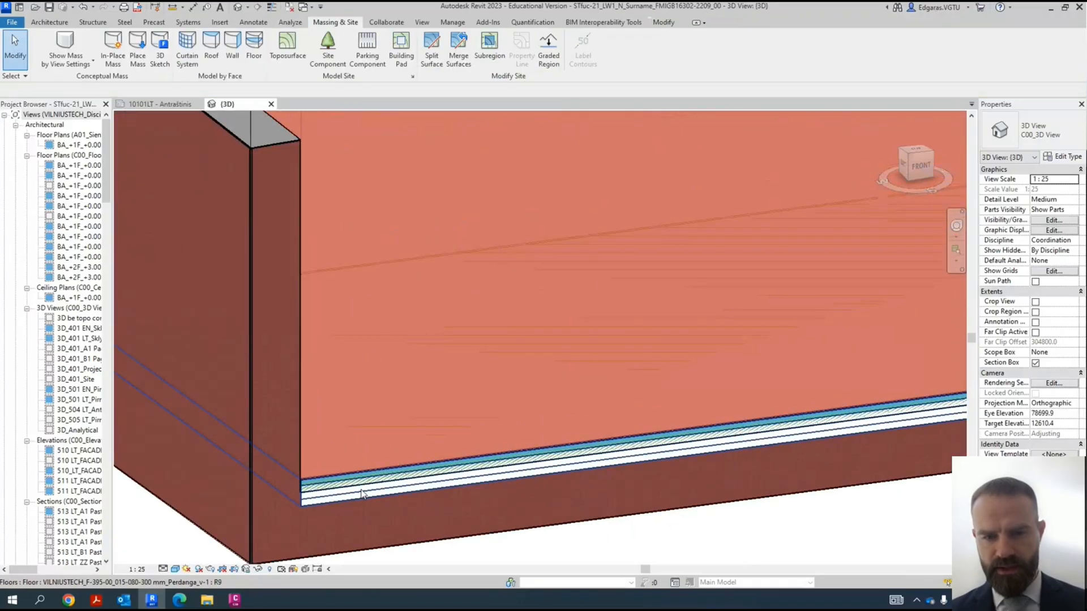
# - Start another floor by face with the type VILNIUSTECH_F-330-00_120-200-010 mm_Floor_v-1
pyautogui.scroll(-8, 362, 494)
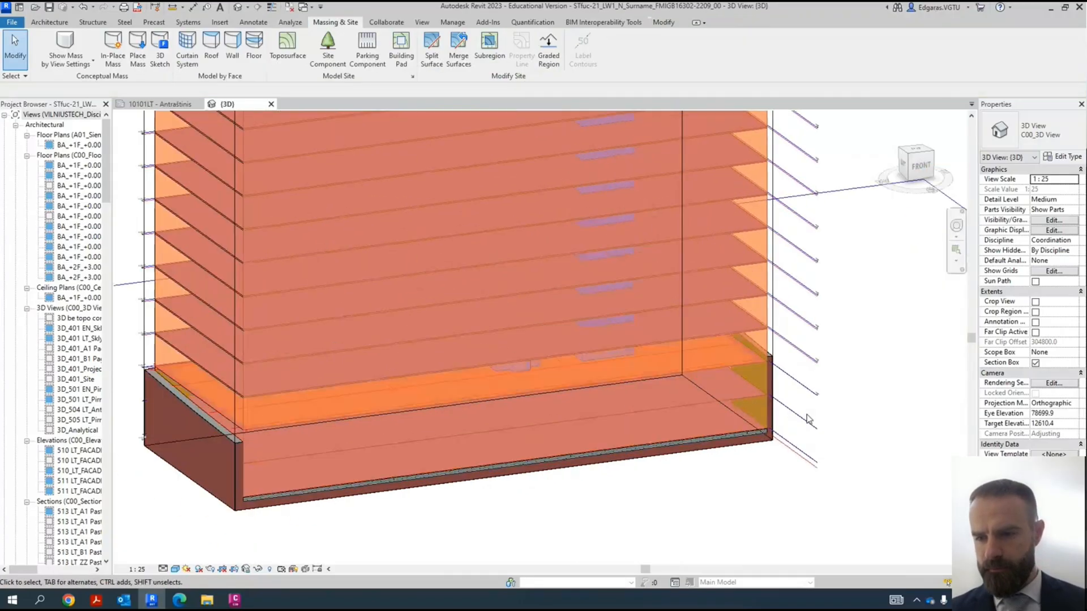
pyautogui.scroll(5, 807, 420)
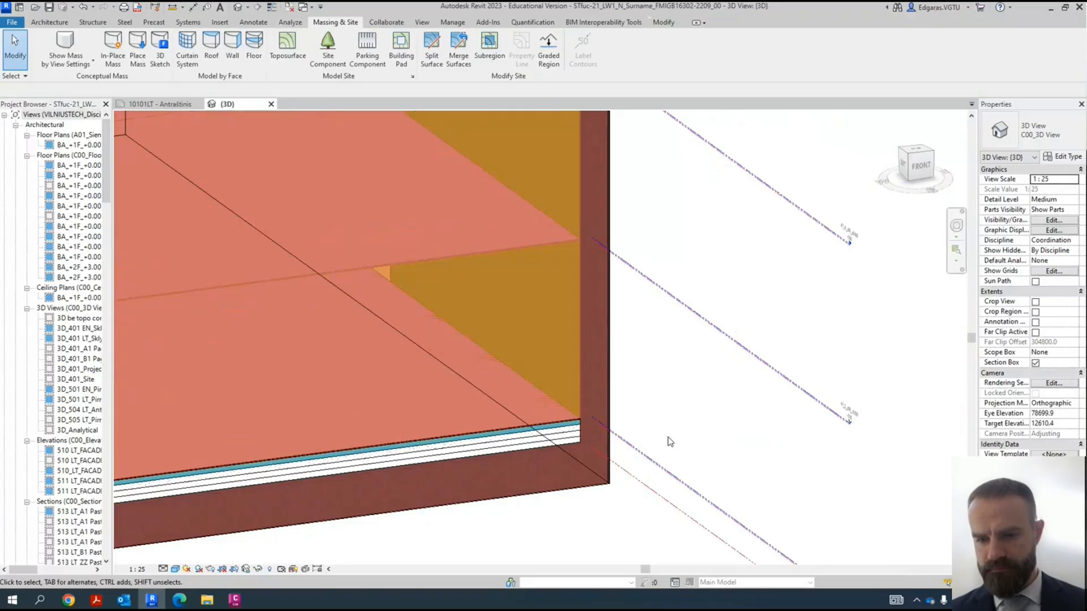
pyautogui.scroll(-4, 662, 407)
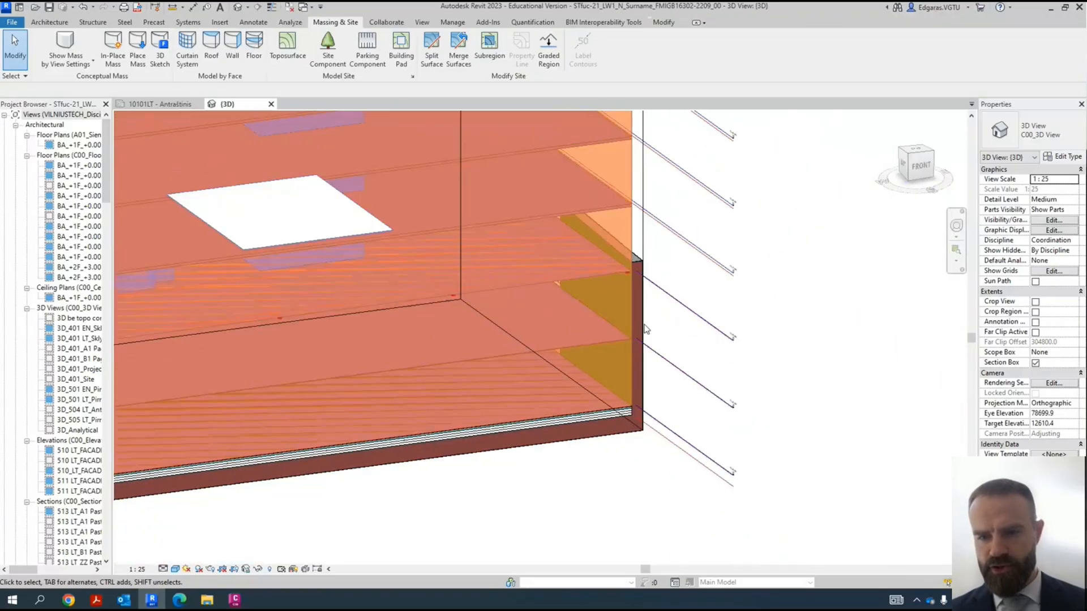
pyautogui.scroll(3, 645, 328)
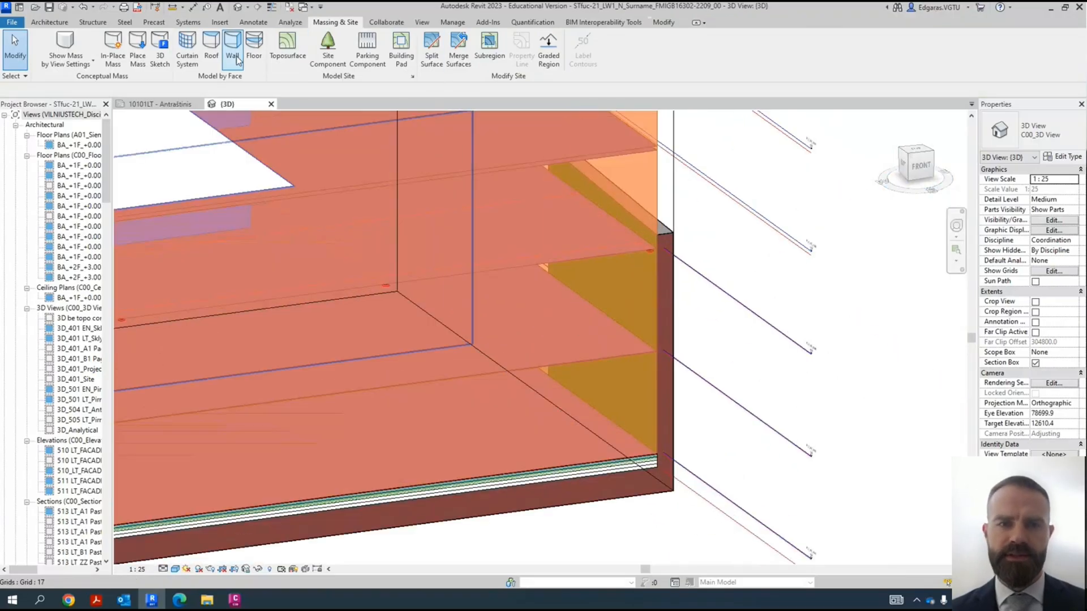
pyautogui.click(253, 50)
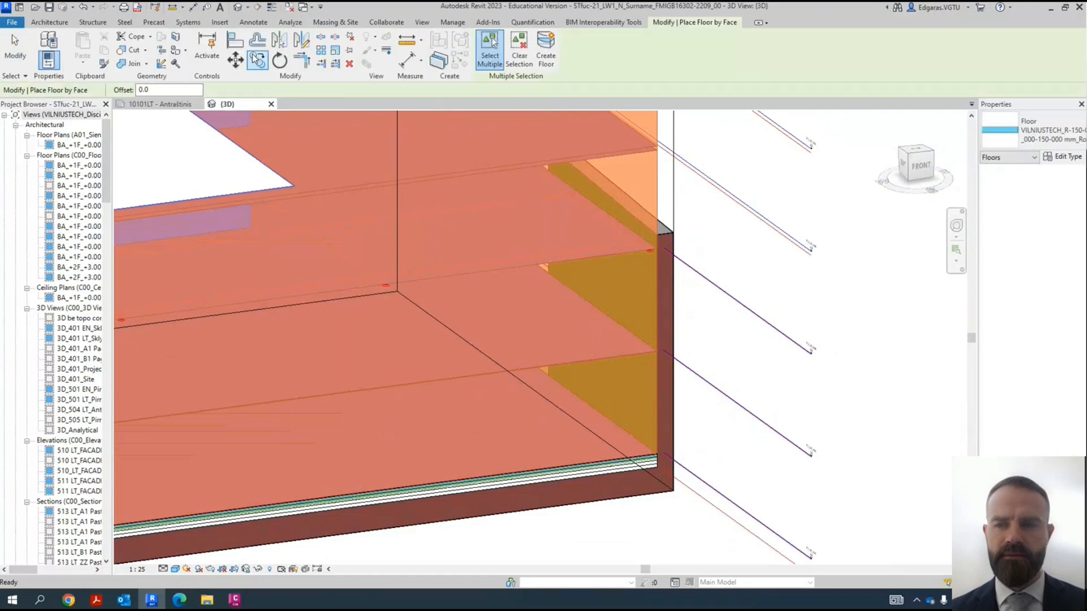
pyautogui.click(1041, 136)
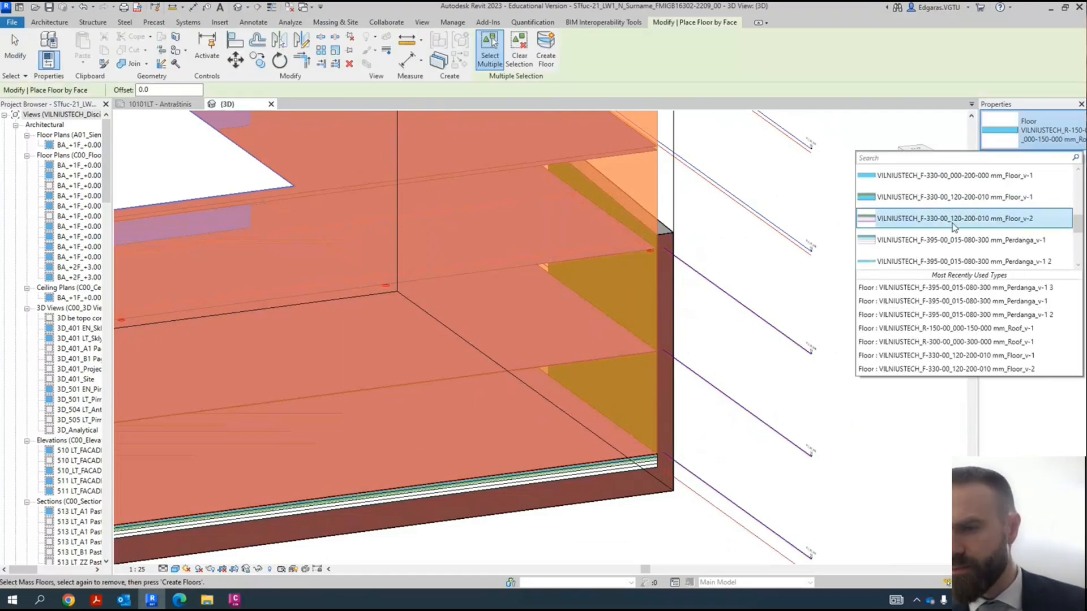
pyautogui.click(936, 197)
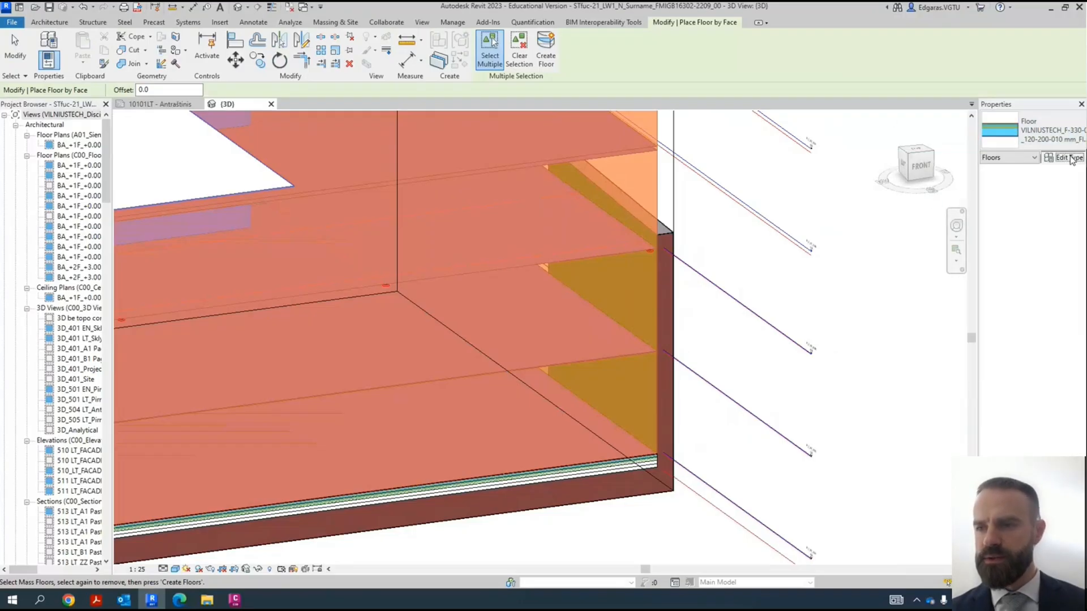
# - Open the properties of floor type VILNIUSTECH_F-330-00_120-200-010 mm_Floor_v-1 and examine its layers closely in the section preview
pyautogui.click(583, 337)
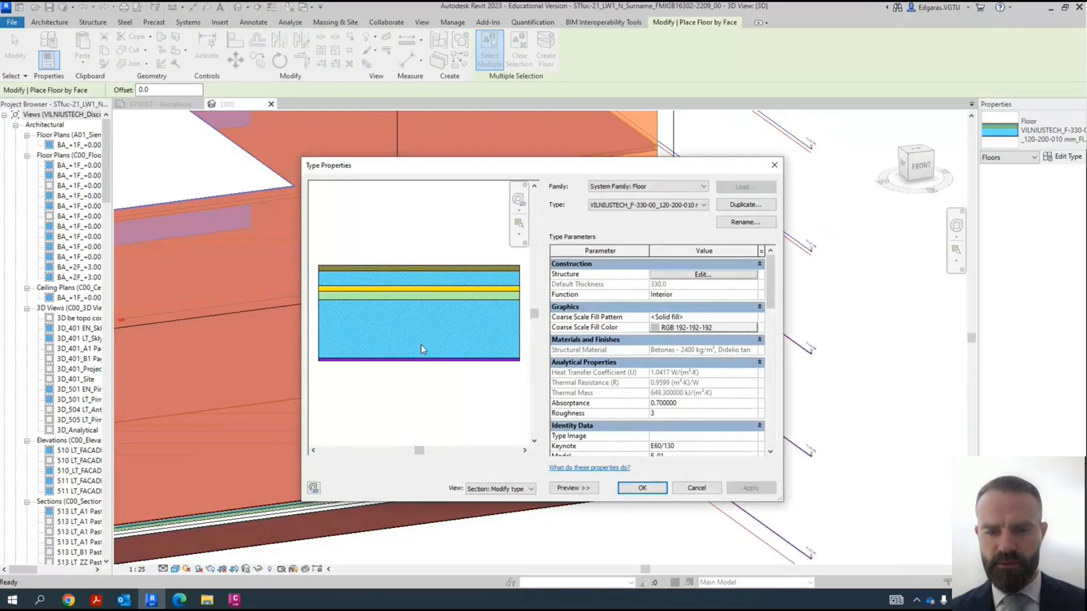
pyautogui.scroll(3, 419, 331)
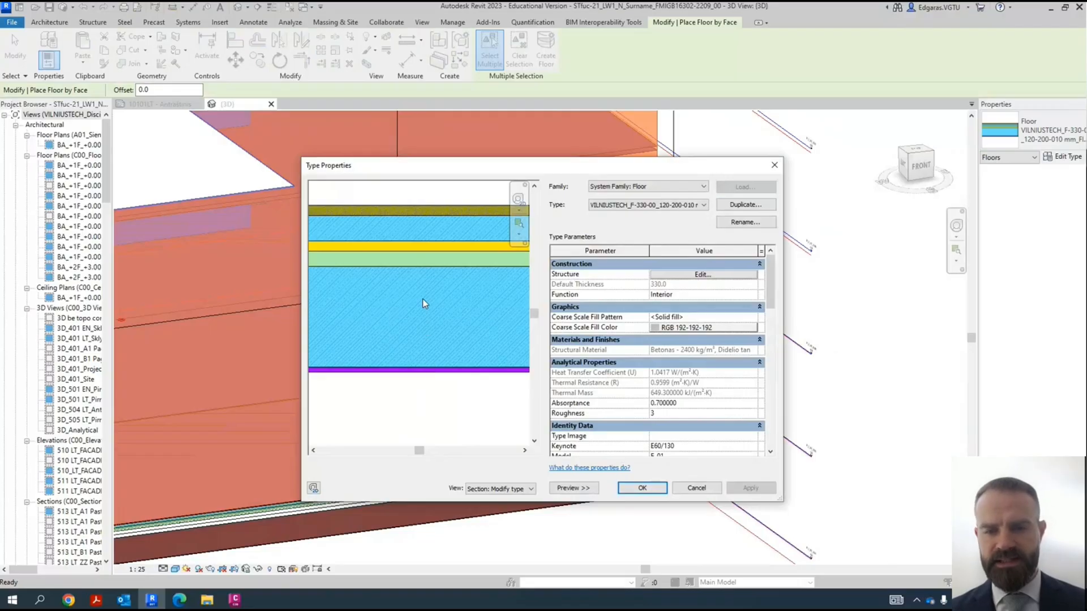
pyautogui.scroll(5, 431, 378)
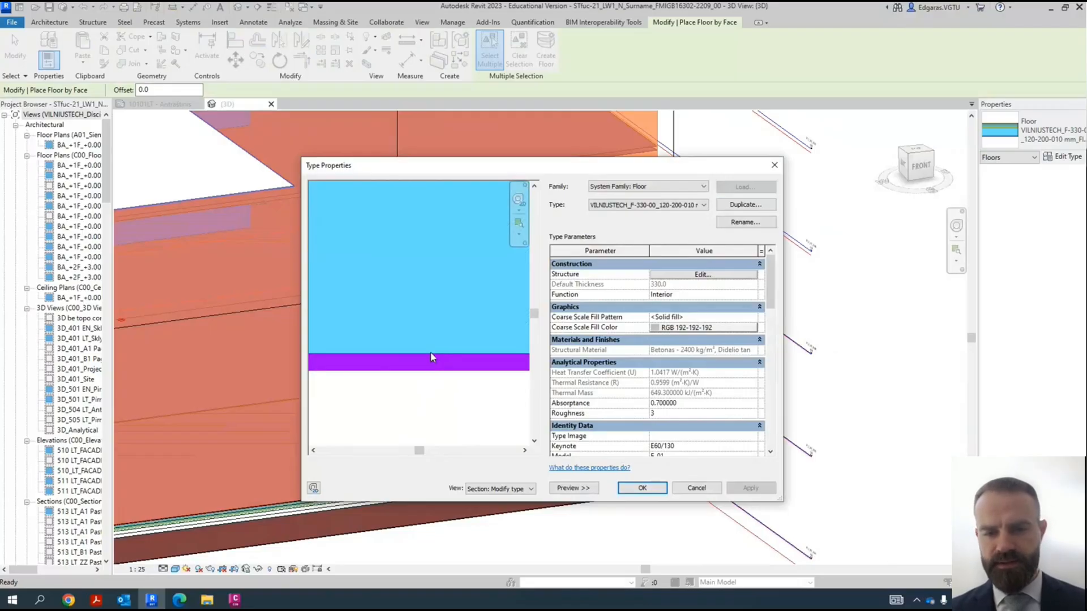
pyautogui.scroll(-5, 429, 355)
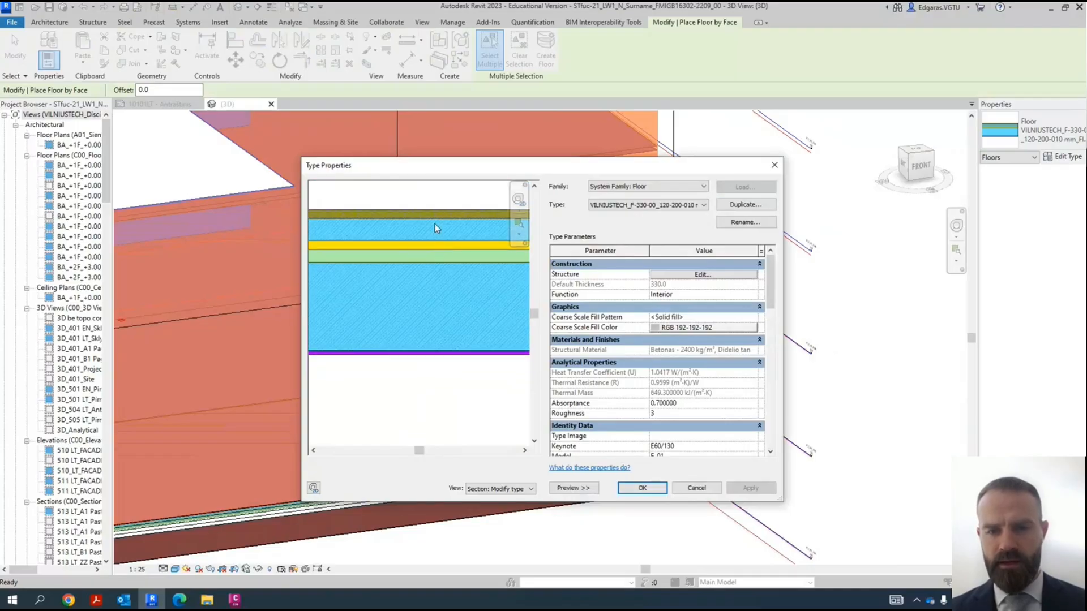
pyautogui.scroll(3, 435, 223)
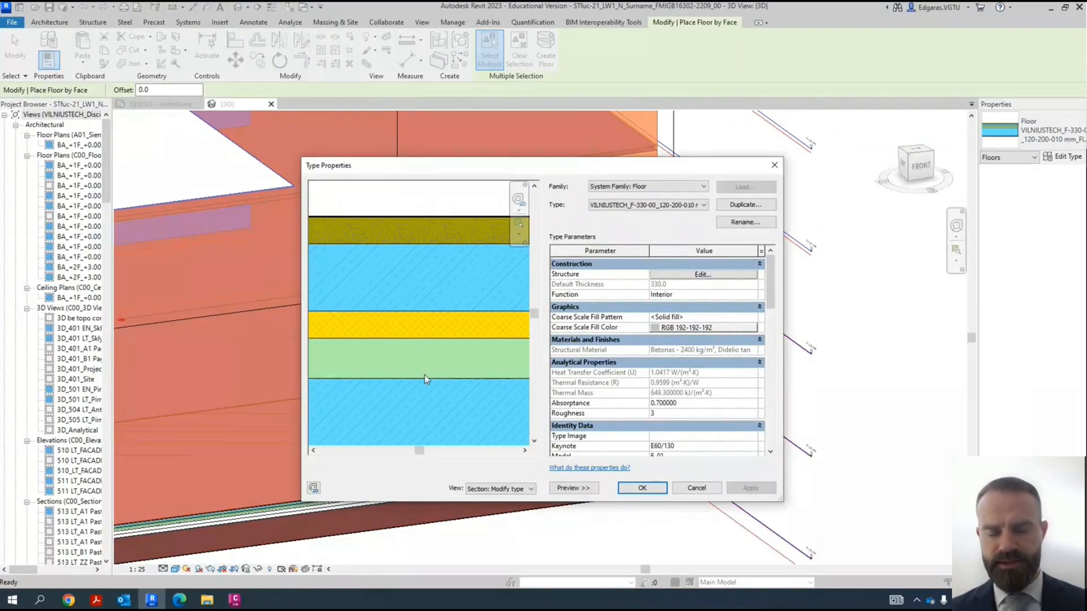
pyautogui.scroll(-4, 428, 340)
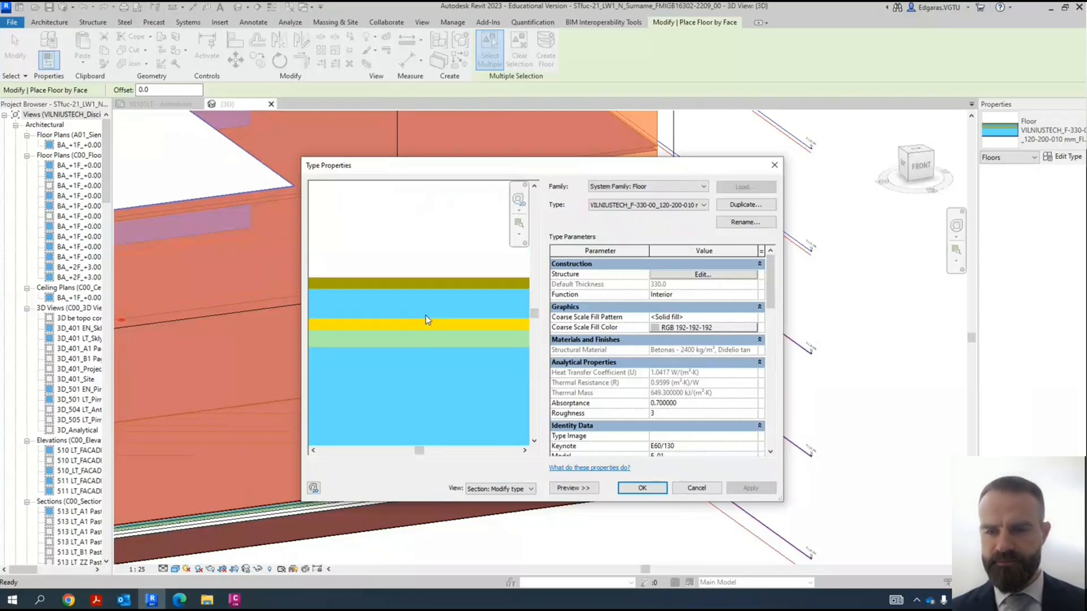
# - Open the floor type's structure and enlarge the assembly dialog and material column to review every layer's material and thickness
pyautogui.click(707, 275)
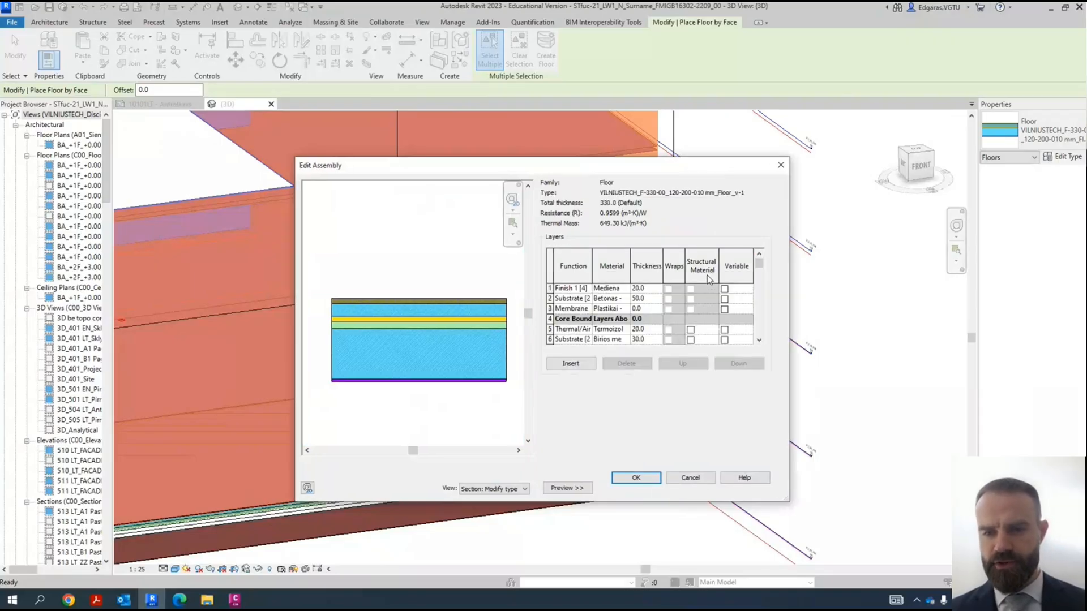
pyautogui.moveTo(690, 531); pyautogui.dragTo(690, 548)
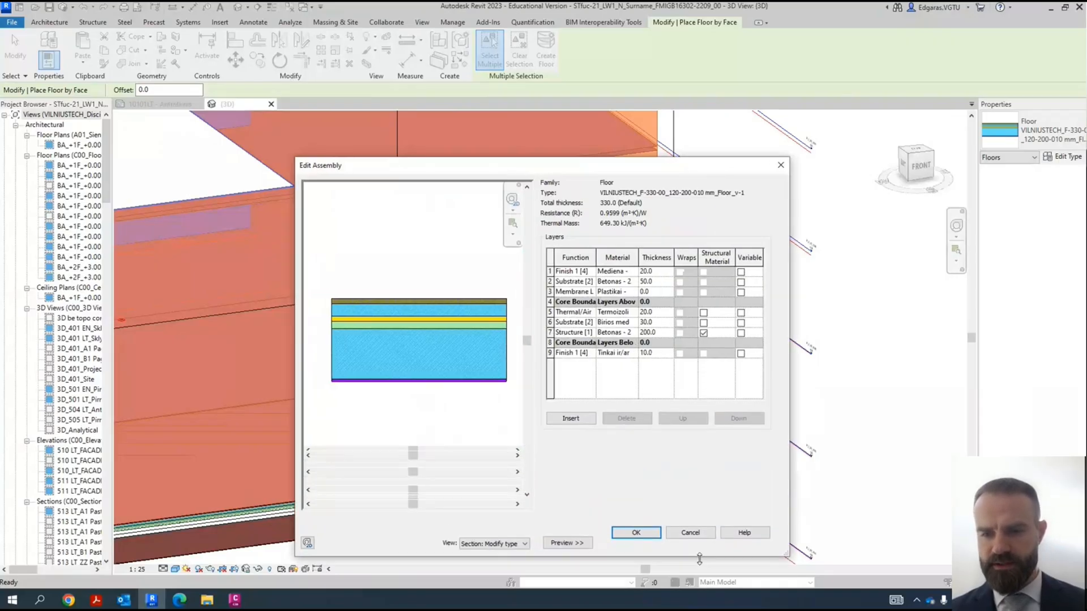
pyautogui.click(572, 352)
pyautogui.moveTo(638, 257); pyautogui.dragTo(710, 259)
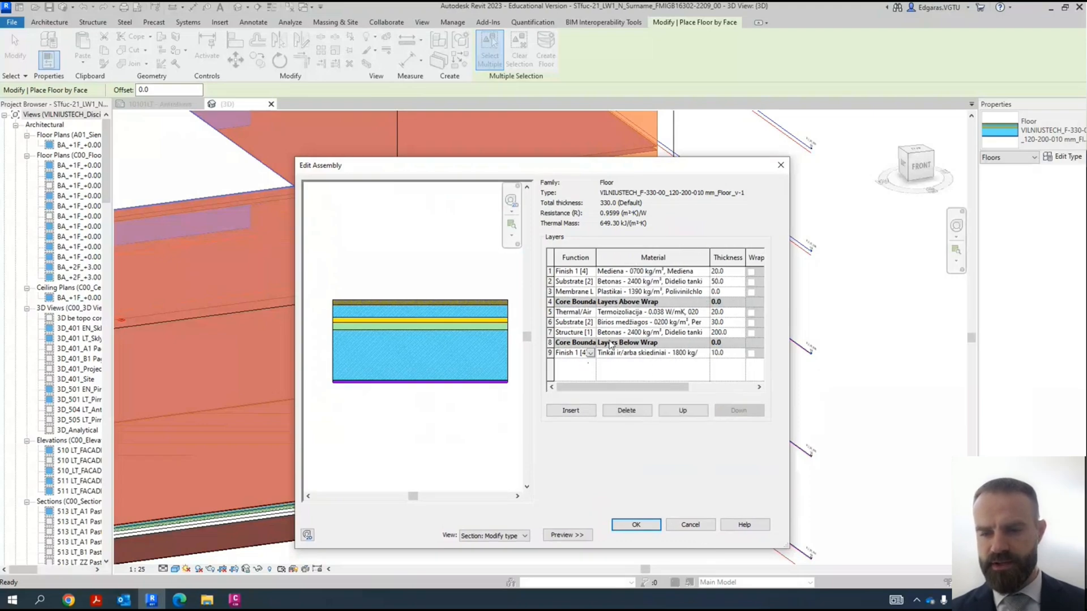
pyautogui.click(571, 333)
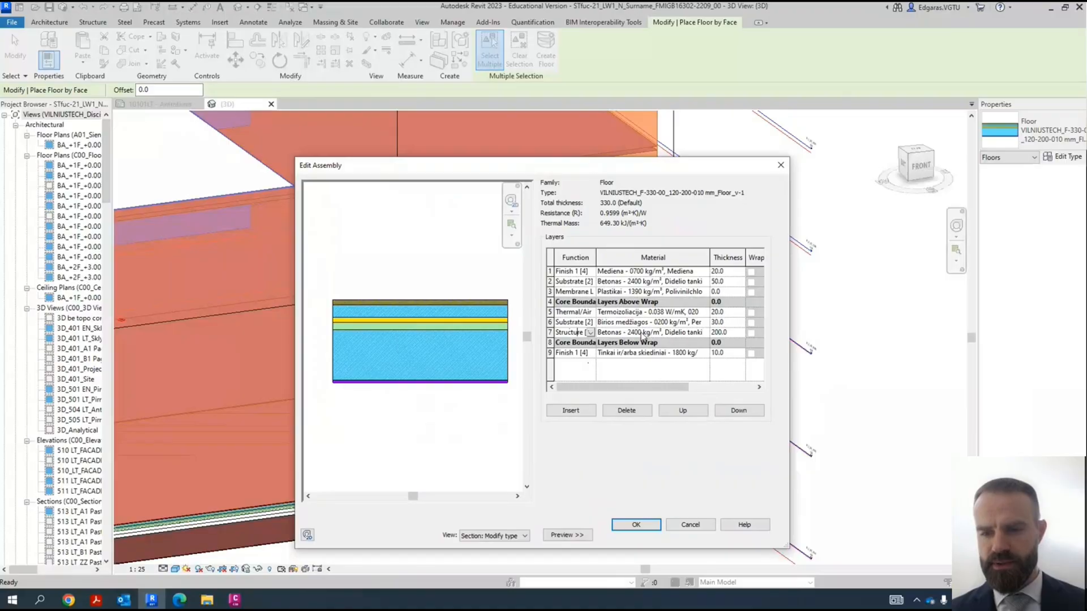
pyautogui.moveTo(792, 329); pyautogui.dragTo(859, 329)
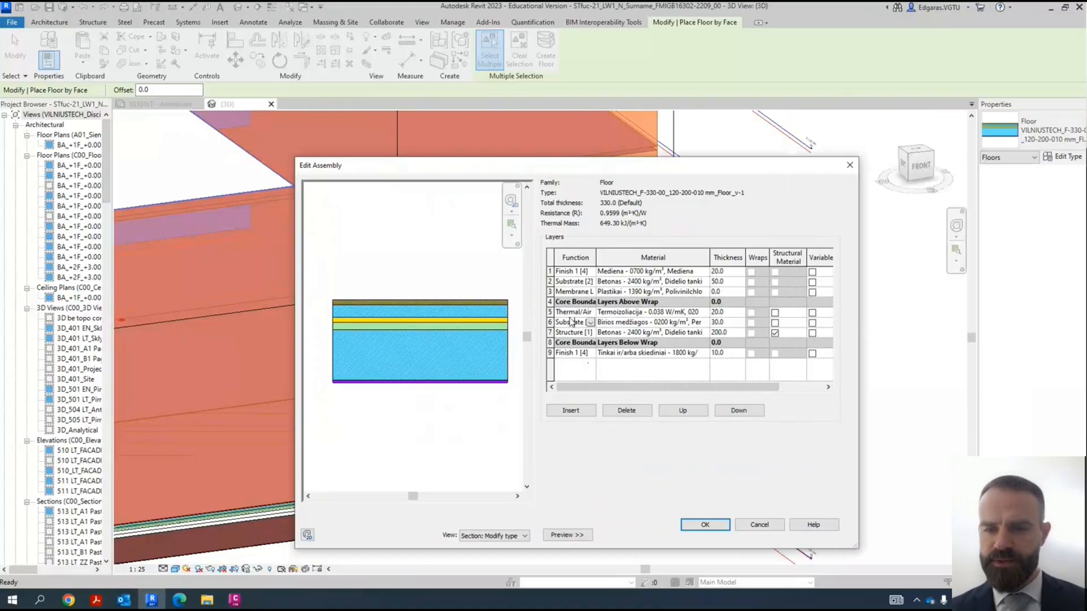
# - Go through the insulation, membrane, substrate and finish layers, close the structure, check the identity data, and close the type properties
pyautogui.click(577, 312)
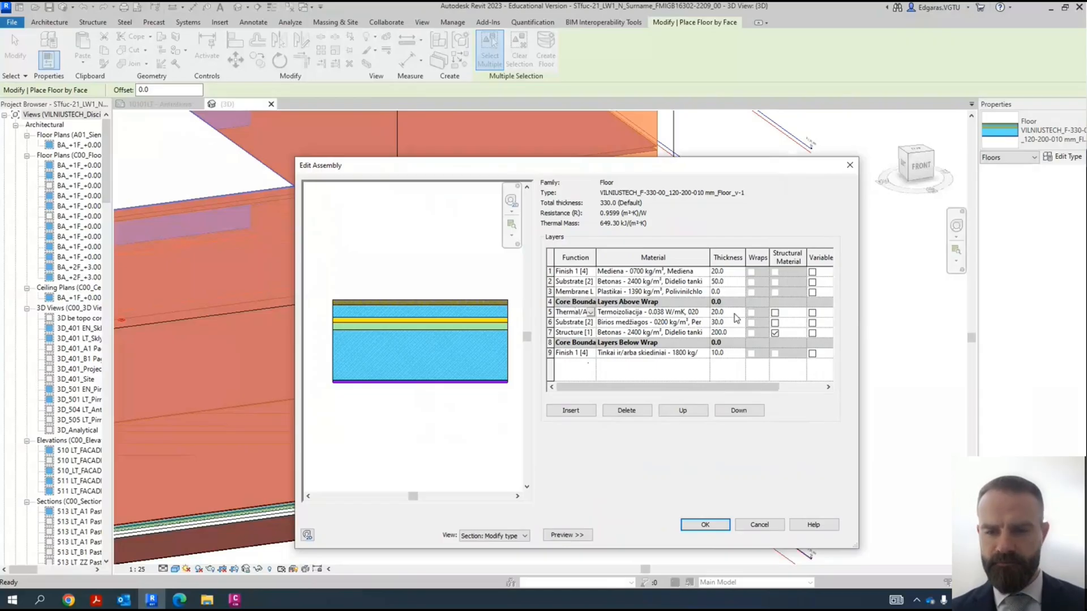
pyautogui.click(575, 292)
pyautogui.click(575, 281)
pyautogui.click(572, 273)
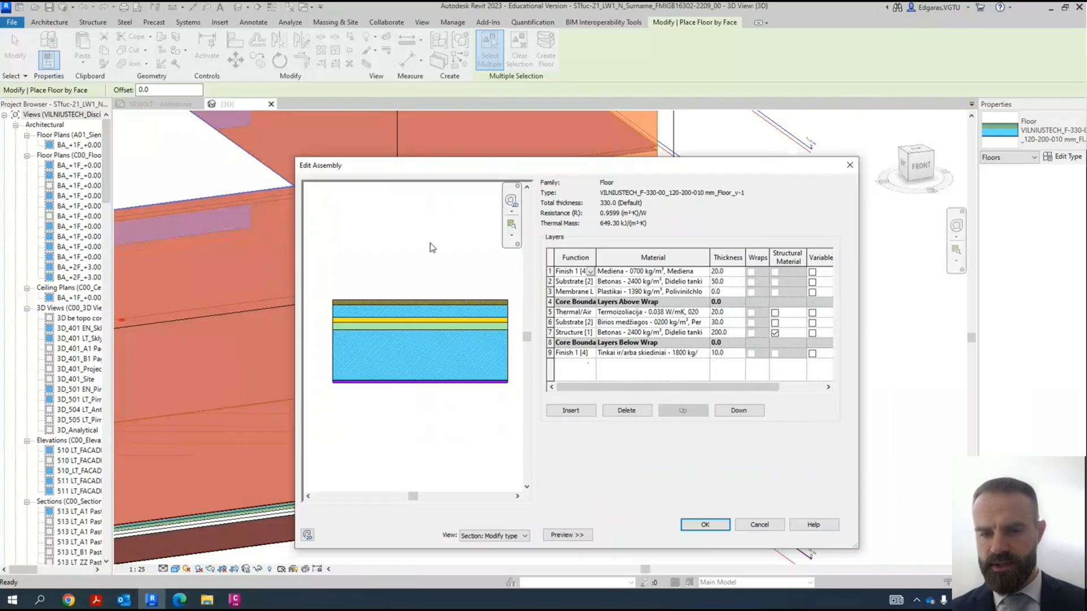
pyautogui.click(714, 525)
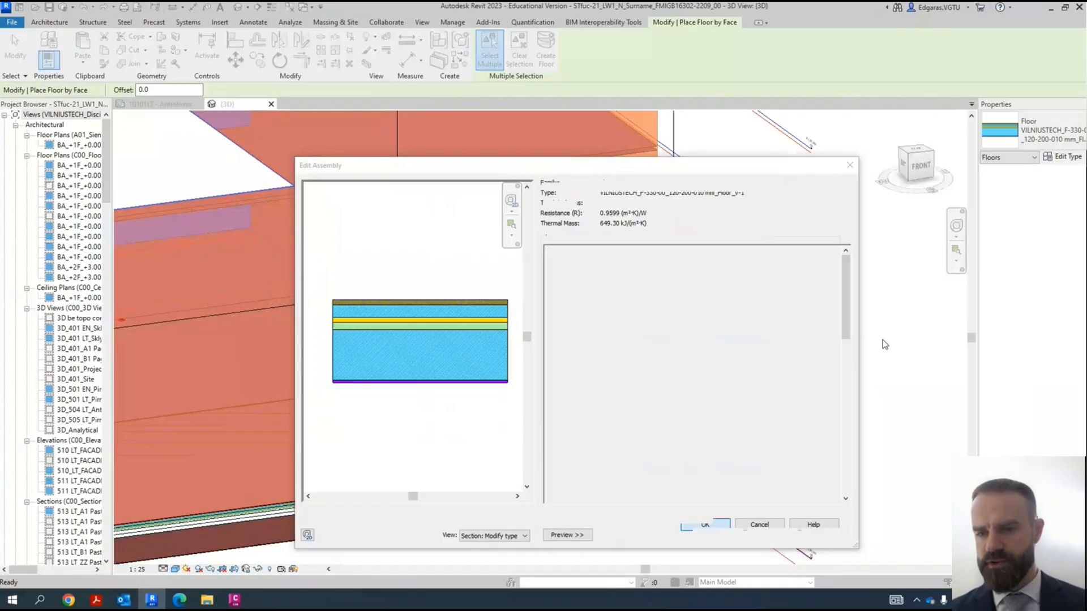
pyautogui.click(617, 397)
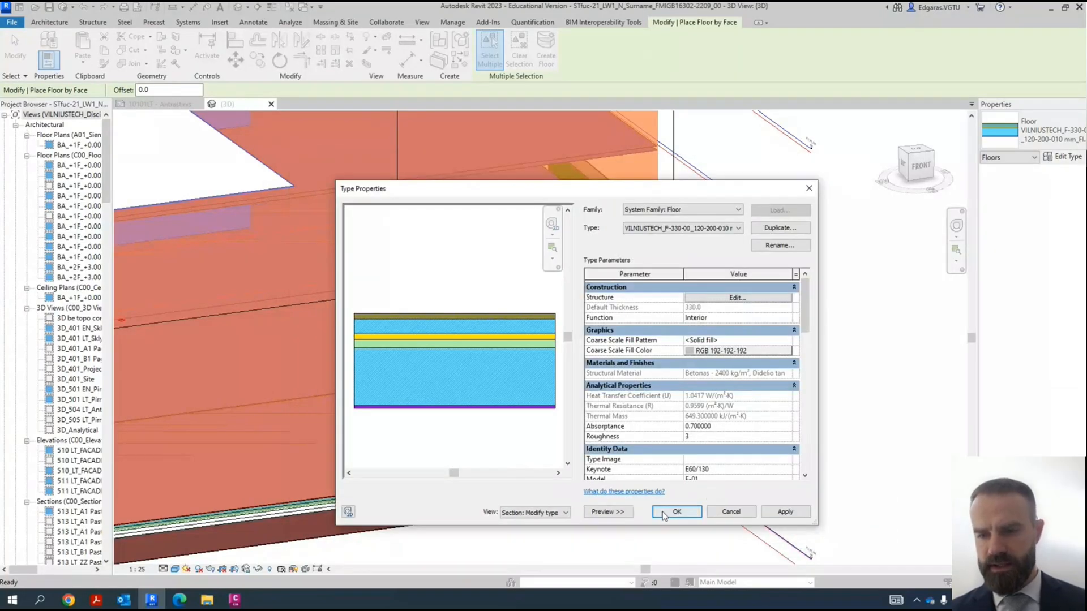
pyautogui.scroll(-5, 701, 390)
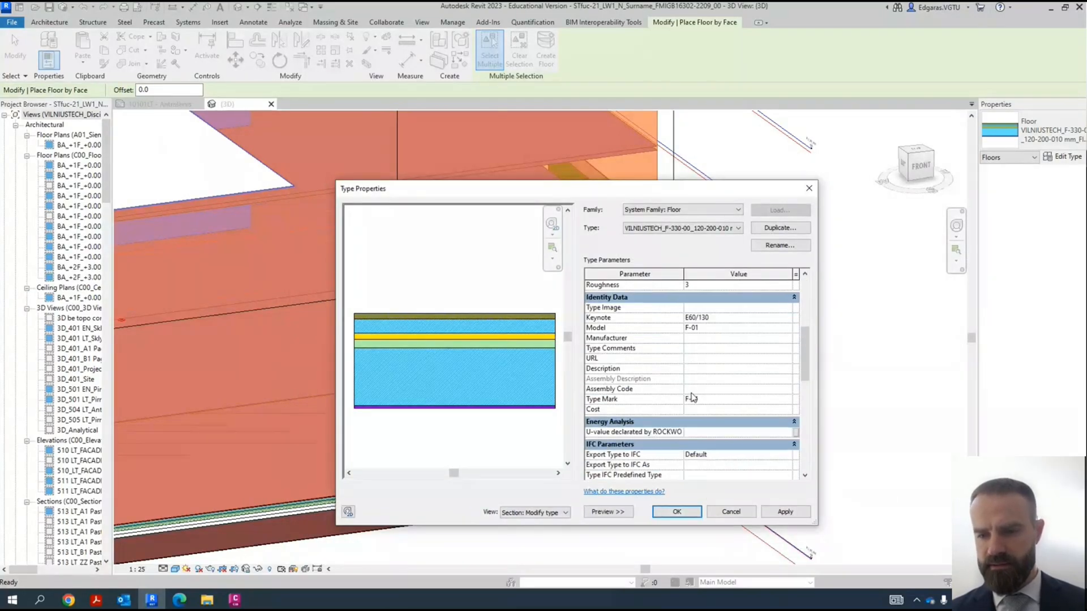
pyautogui.click(688, 516)
# - Select the building's lower mass floors for floor creation, starting with the one above the existing lowest real floor
pyautogui.scroll(6, 670, 347)
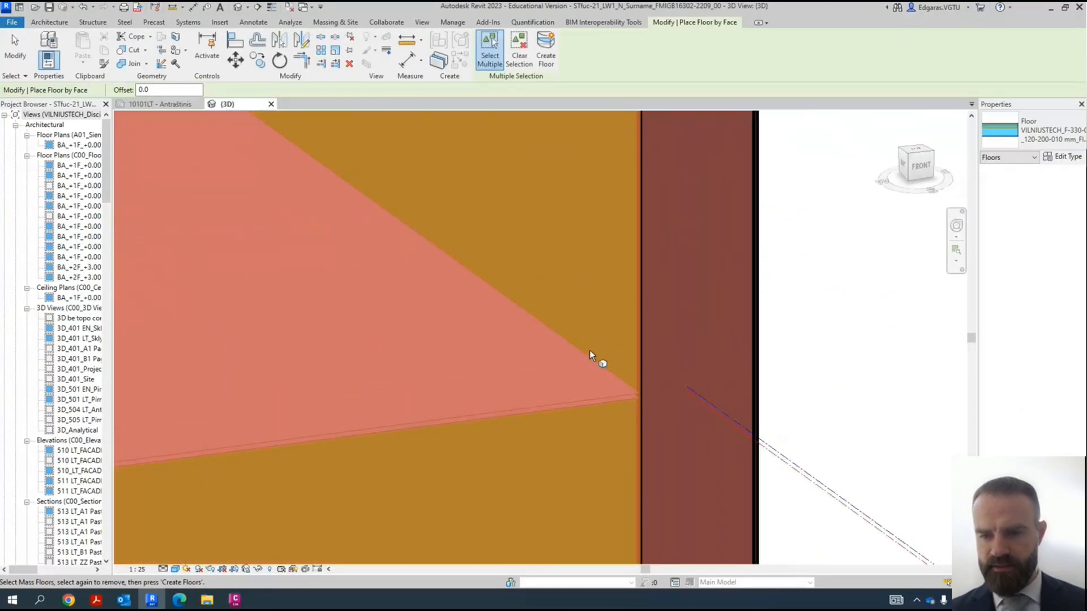
pyautogui.click(602, 394)
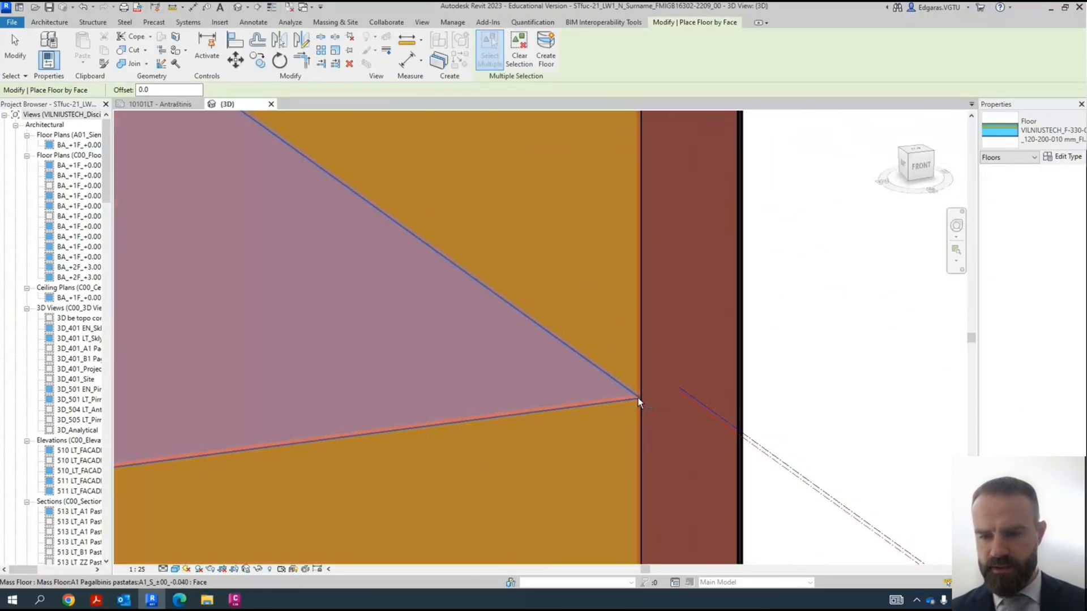
pyautogui.scroll(-7, 636, 396)
pyautogui.scroll(8, 632, 340)
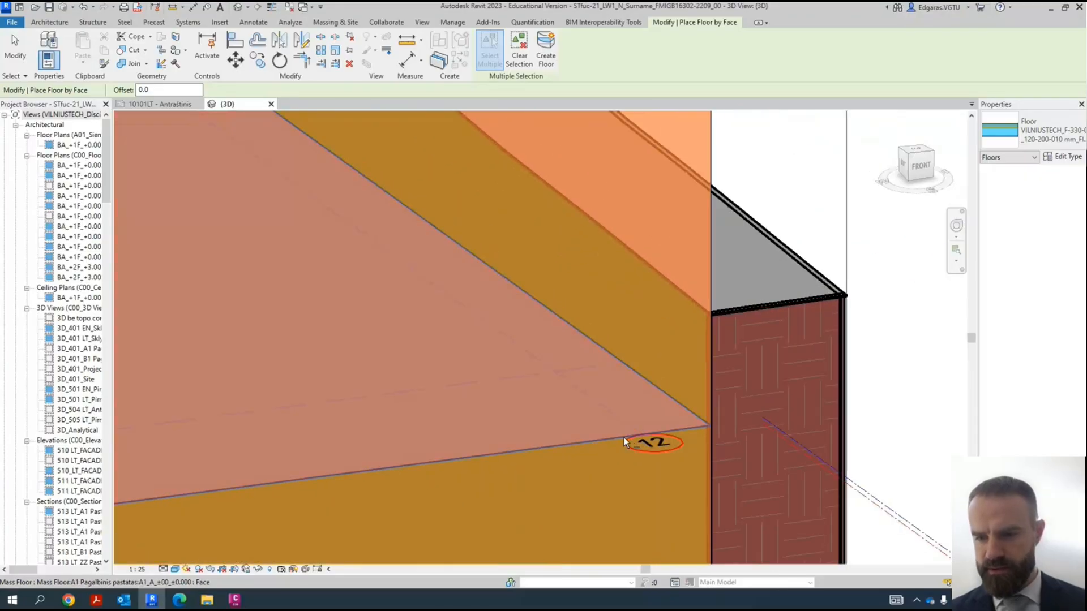
pyautogui.scroll(-4, 628, 433)
pyautogui.scroll(4, 634, 295)
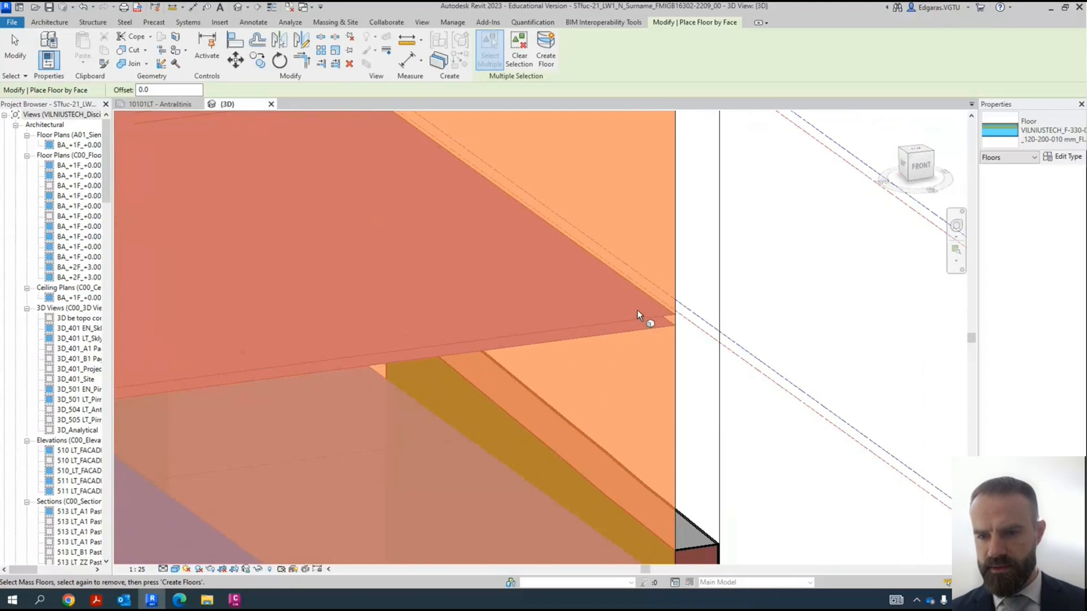
pyautogui.click(639, 320)
pyautogui.moveTo(664, 216); pyautogui.dragTo(666, 452, button='middle')
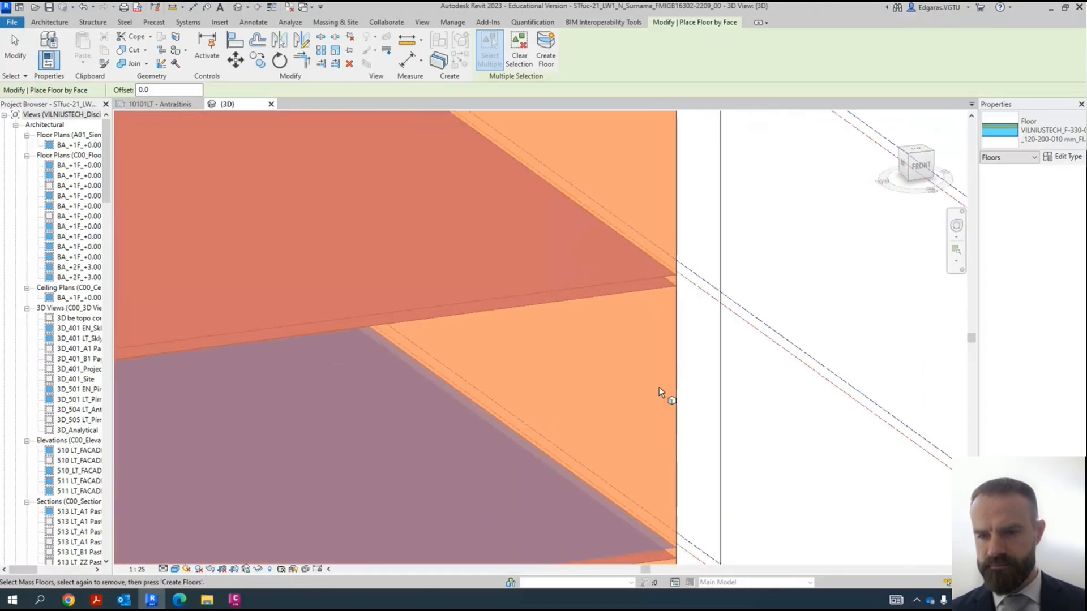
pyautogui.click(651, 276)
# - Add the remaining upper mass floors to the selection one by one, leaving out the topmost mass floor under the roof
pyautogui.moveTo(679, 233); pyautogui.dragTo(690, 520, button='middle')
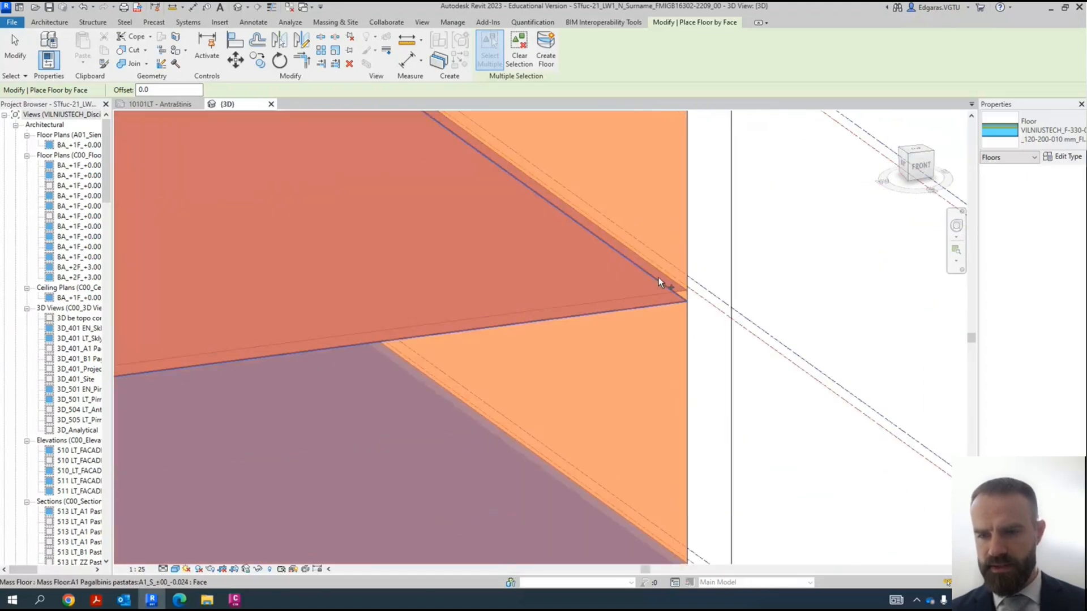
pyautogui.click(664, 290)
pyautogui.moveTo(686, 265); pyautogui.dragTo(663, 533, button='middle')
pyautogui.click(654, 286)
pyautogui.moveTo(687, 261); pyautogui.dragTo(683, 528, button='middle')
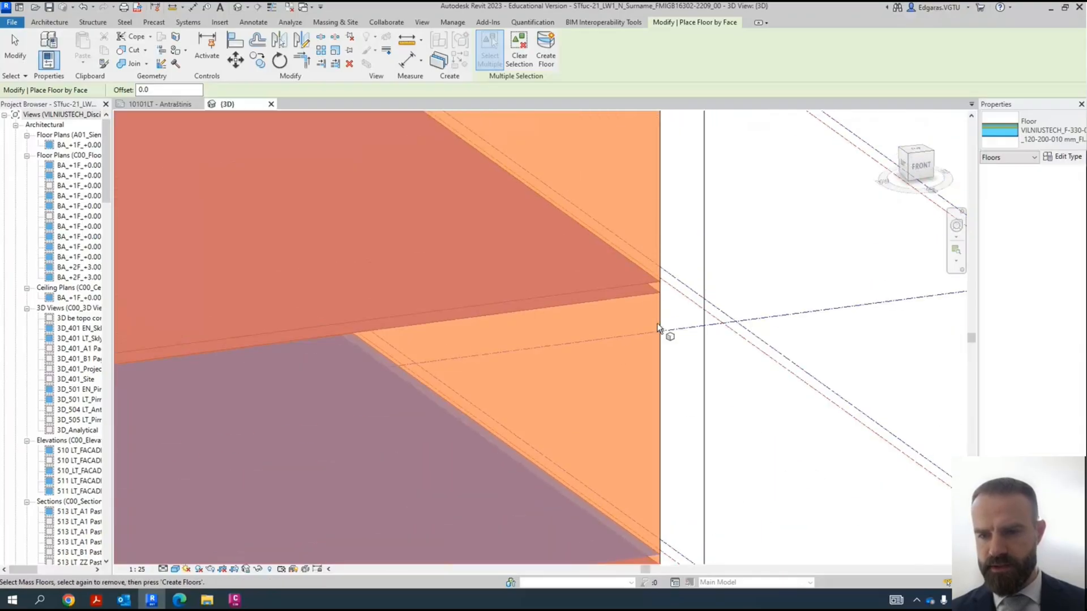
pyautogui.click(634, 283)
pyautogui.moveTo(634, 282); pyautogui.dragTo(662, 396, button='middle')
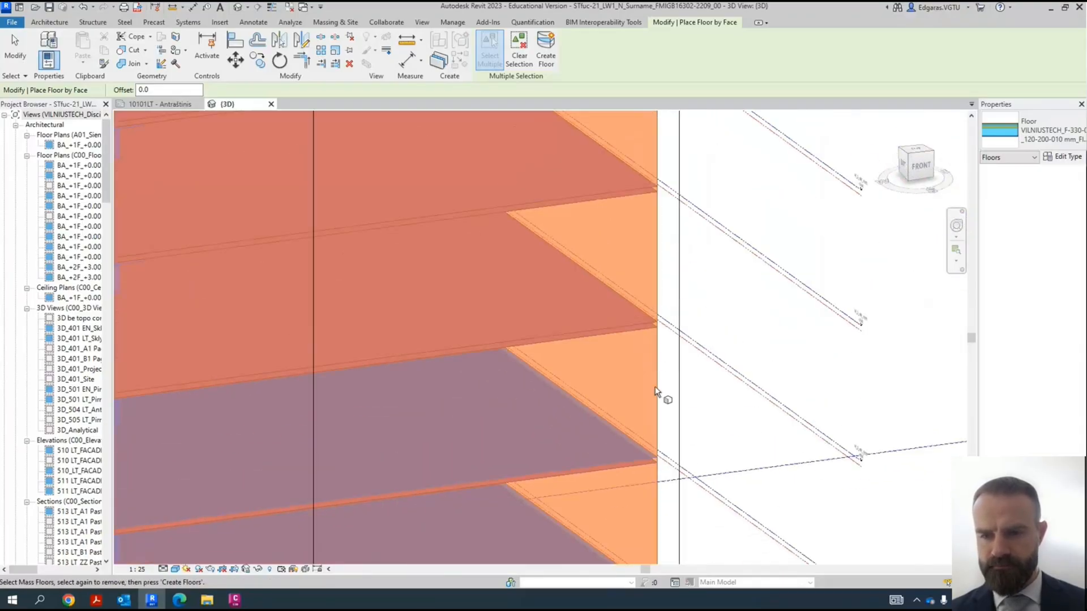
pyautogui.click(639, 314)
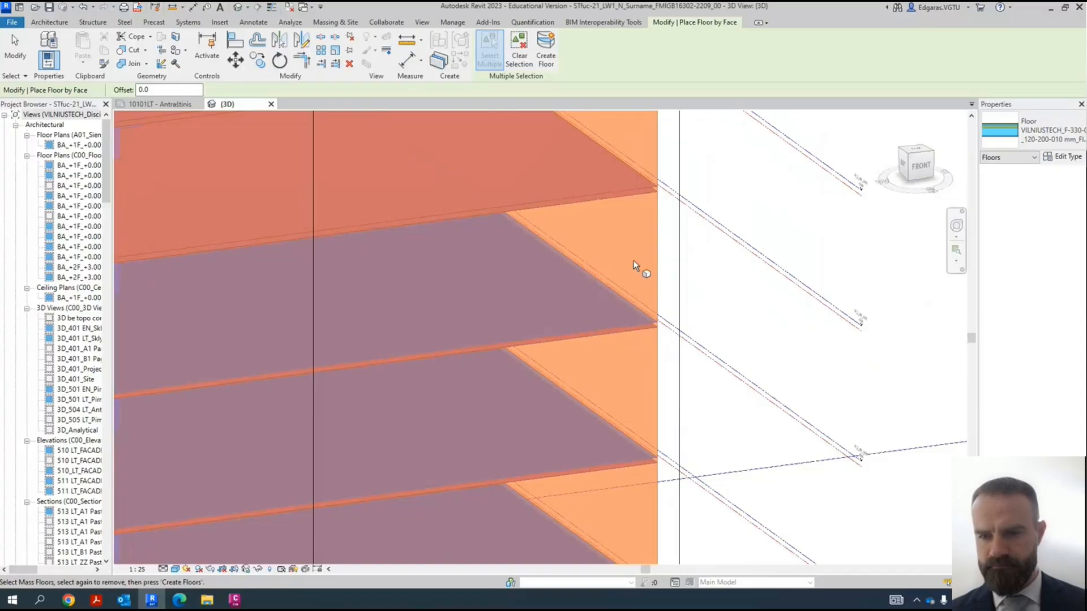
pyautogui.click(643, 174)
pyautogui.moveTo(672, 293); pyautogui.dragTo(681, 415, button='middle')
pyautogui.click(652, 288)
pyautogui.click(654, 170)
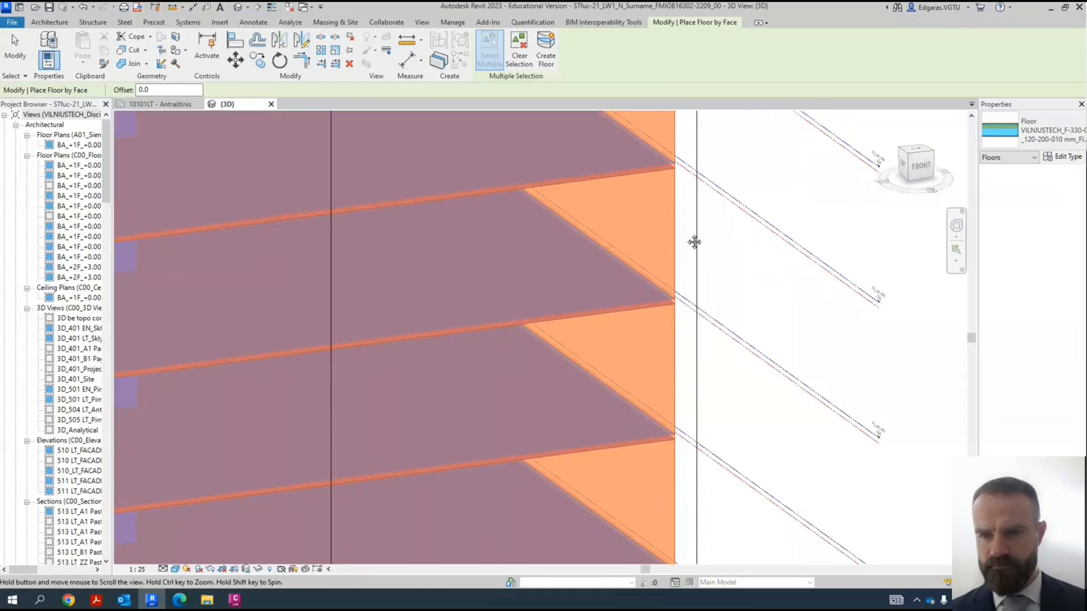
pyautogui.moveTo(695, 242); pyautogui.dragTo(696, 370, button='middle')
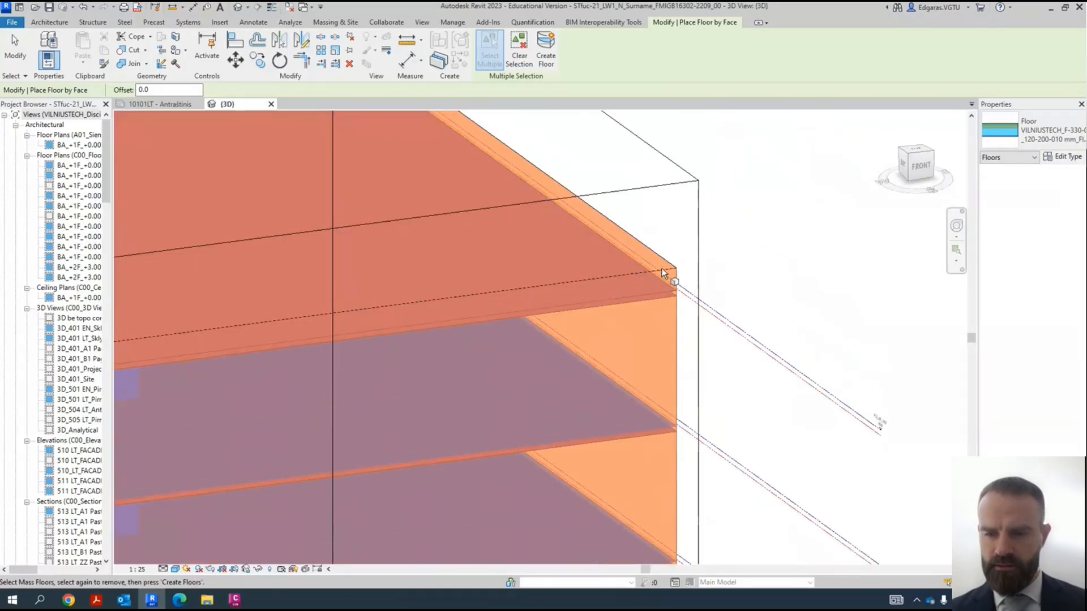
# - Create real floors from all selected mass floors and end the floor by face command
pyautogui.scroll(-6, 698, 226)
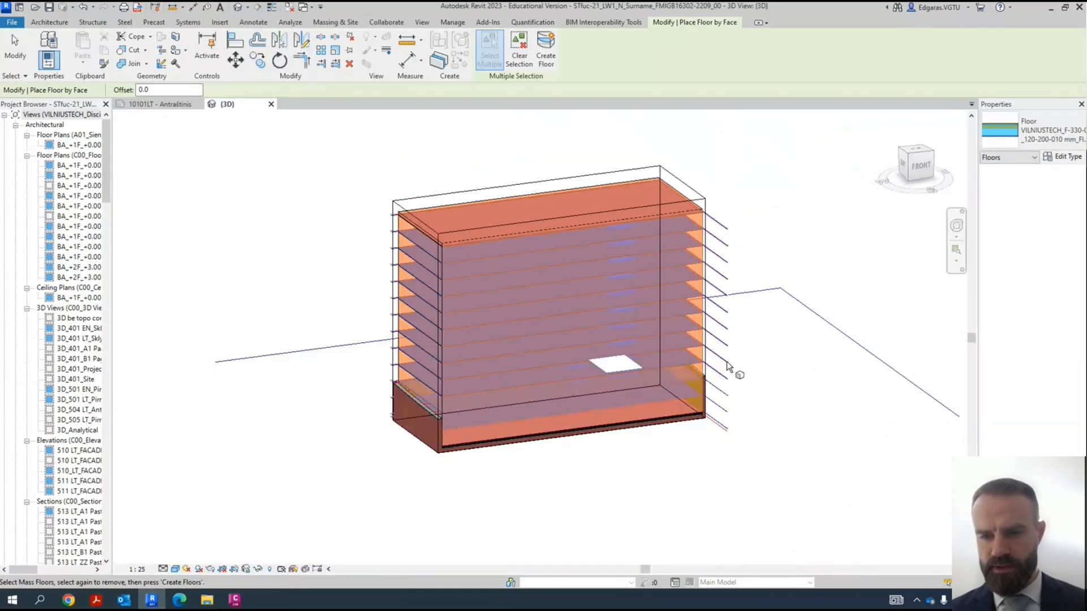
pyautogui.scroll(2, 728, 367)
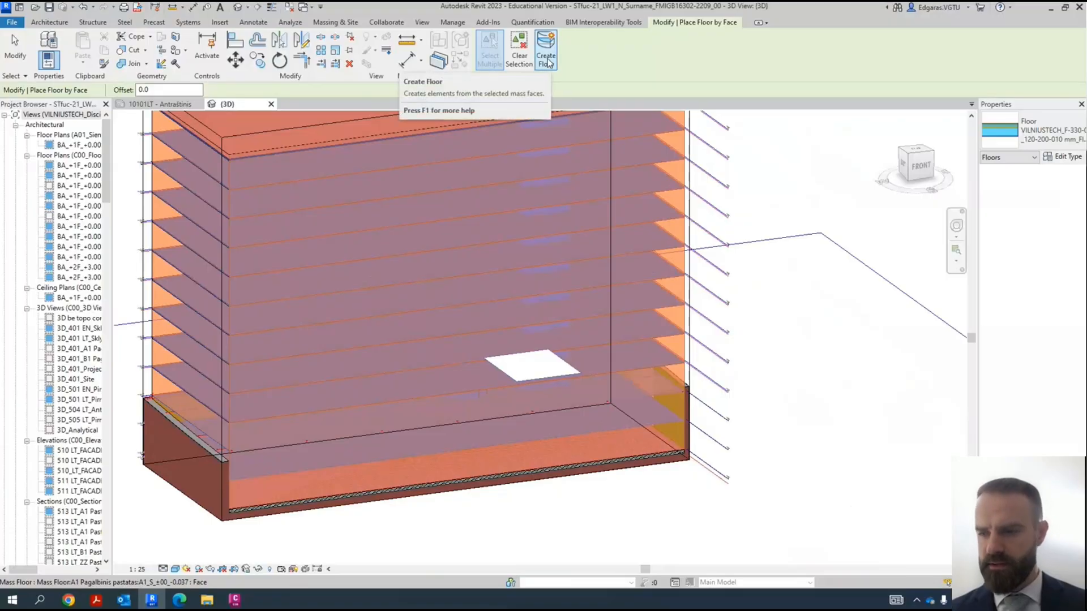
pyautogui.click(547, 62)
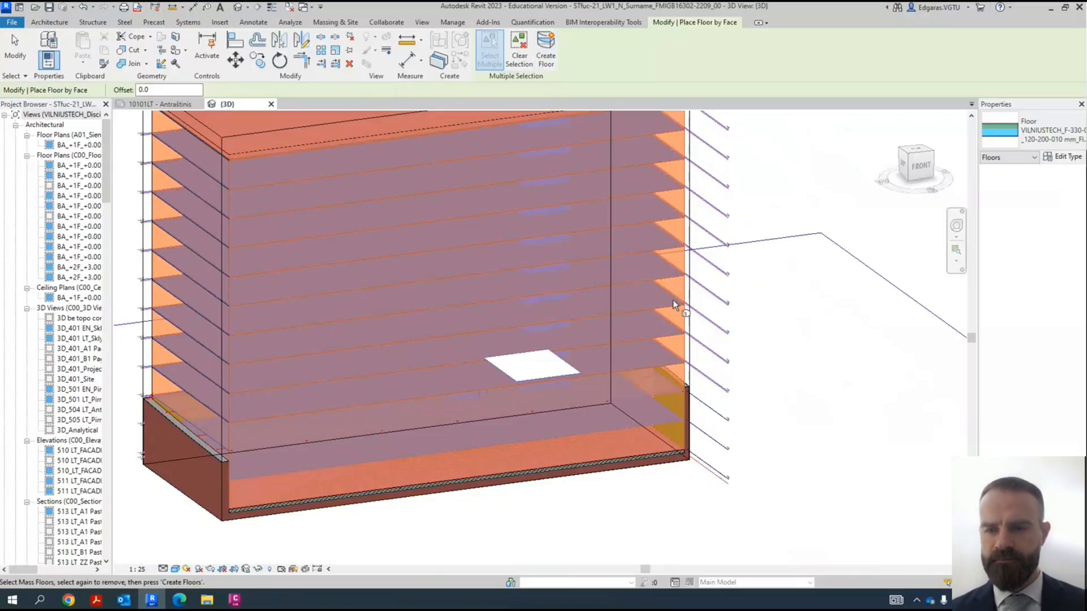
pyautogui.scroll(4, 650, 441)
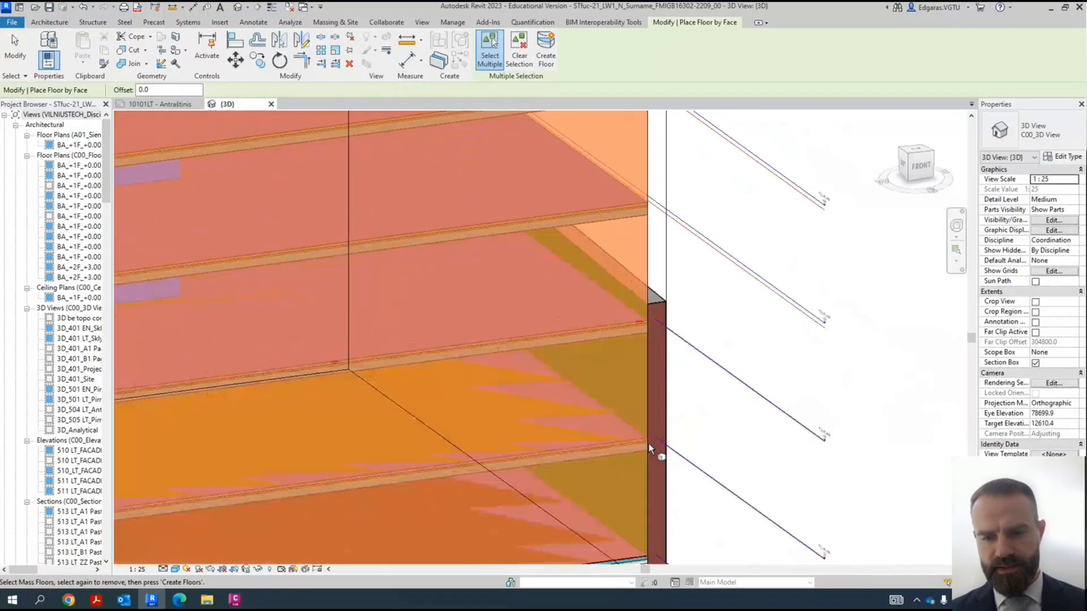
pyautogui.scroll(4, 649, 444)
pyautogui.press('Escape')
pyautogui.scroll(-6, 660, 367)
pyautogui.scroll(3, 648, 309)
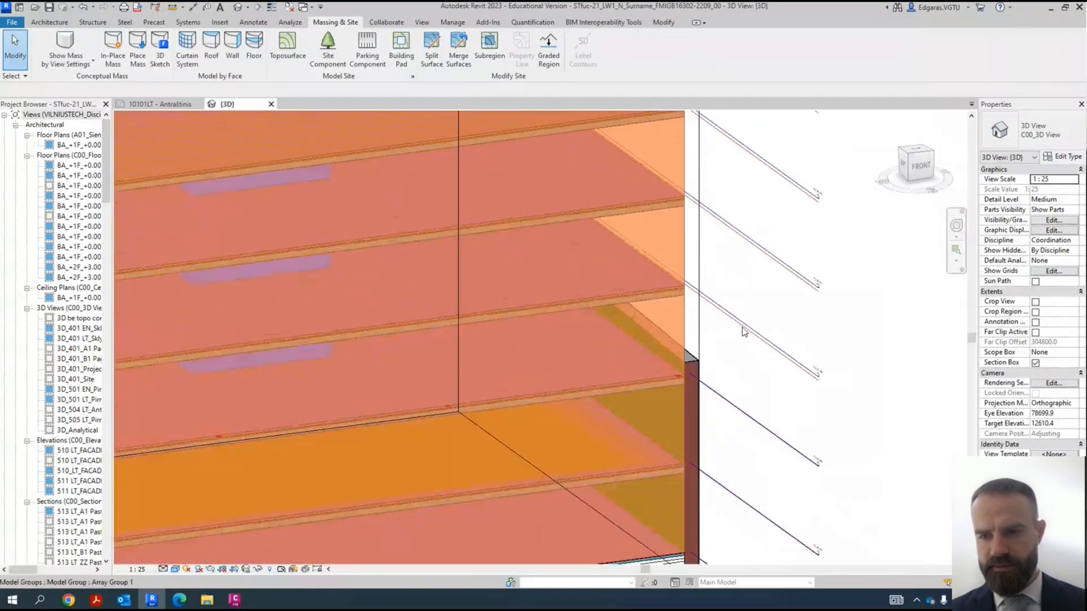
# - Temporarily hide the whole Mass category in the 3D view, using the building mass as the reference element
pyautogui.click(684, 320)
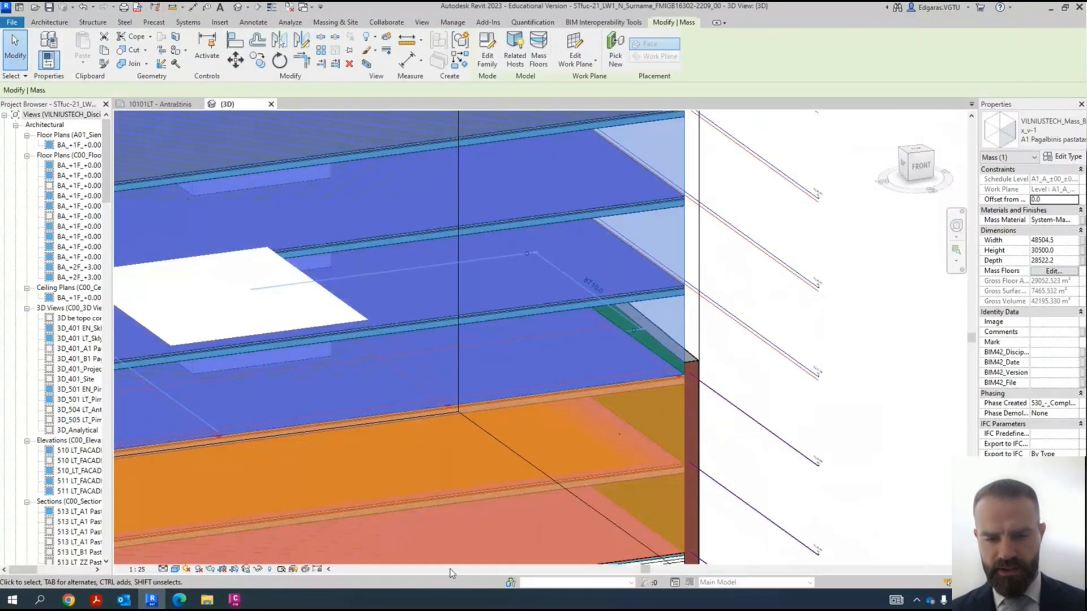
pyautogui.click(259, 569)
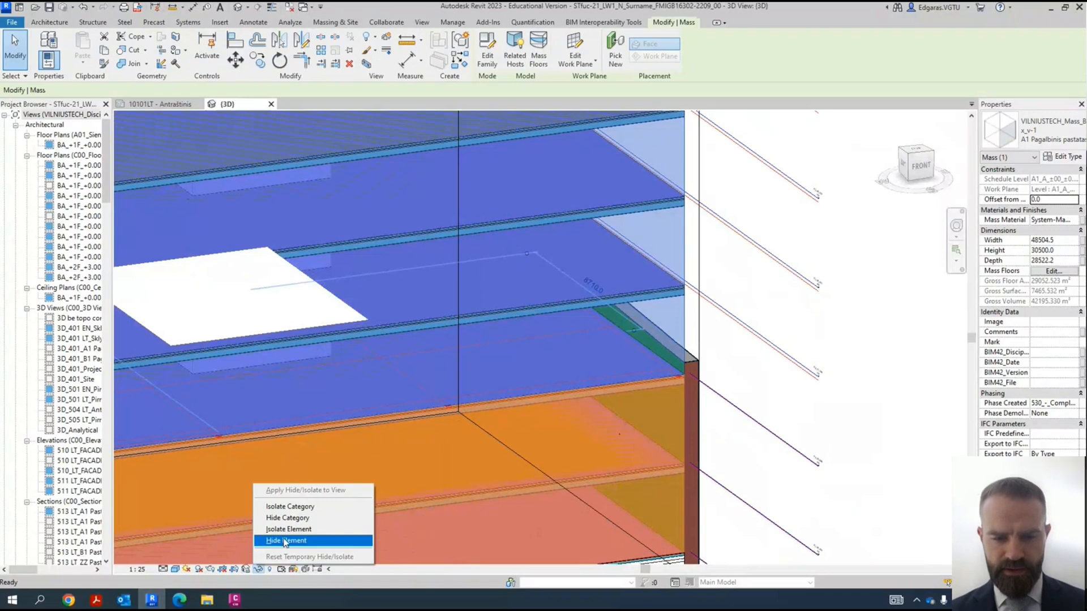
pyautogui.click(312, 518)
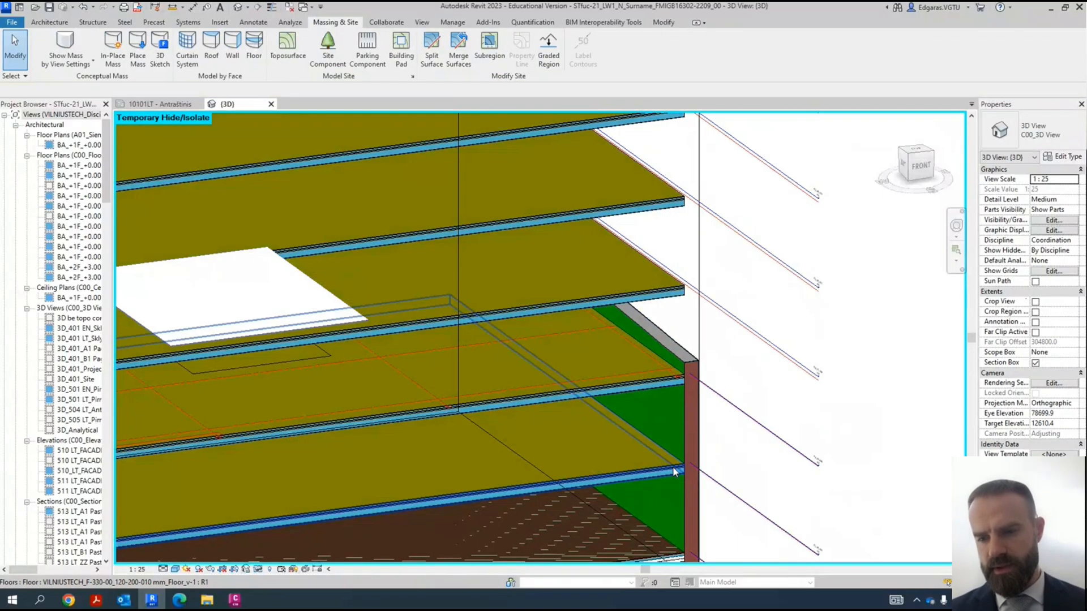
# - Examine the lowest real floor's layers and properties at its corner, including its thickness and overlap with the building pad
pyautogui.scroll(6, 672, 467)
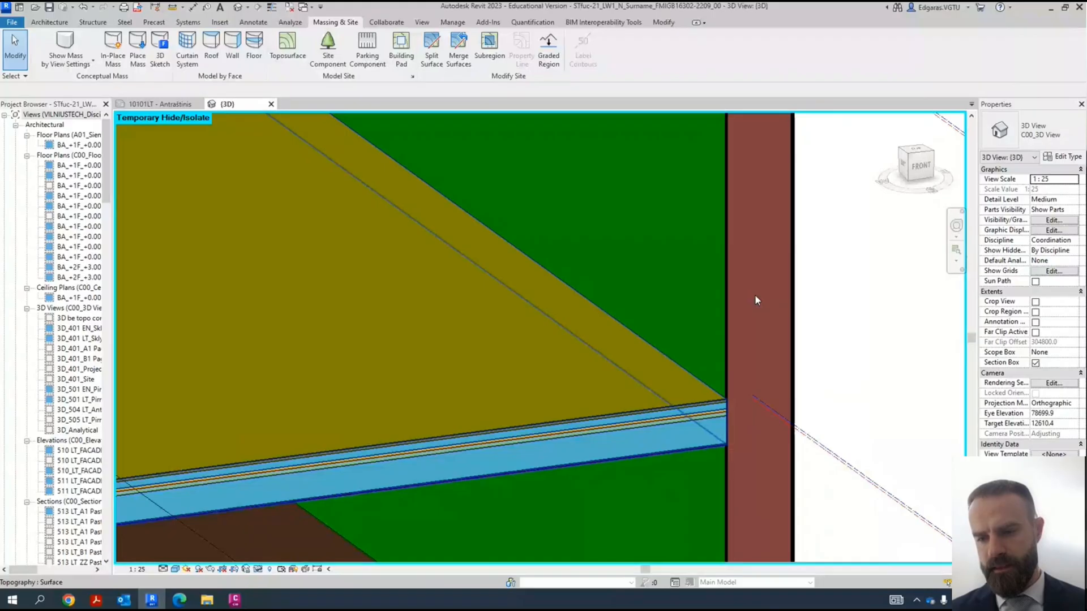
pyautogui.scroll(-5, 761, 272)
pyautogui.scroll(5, 740, 399)
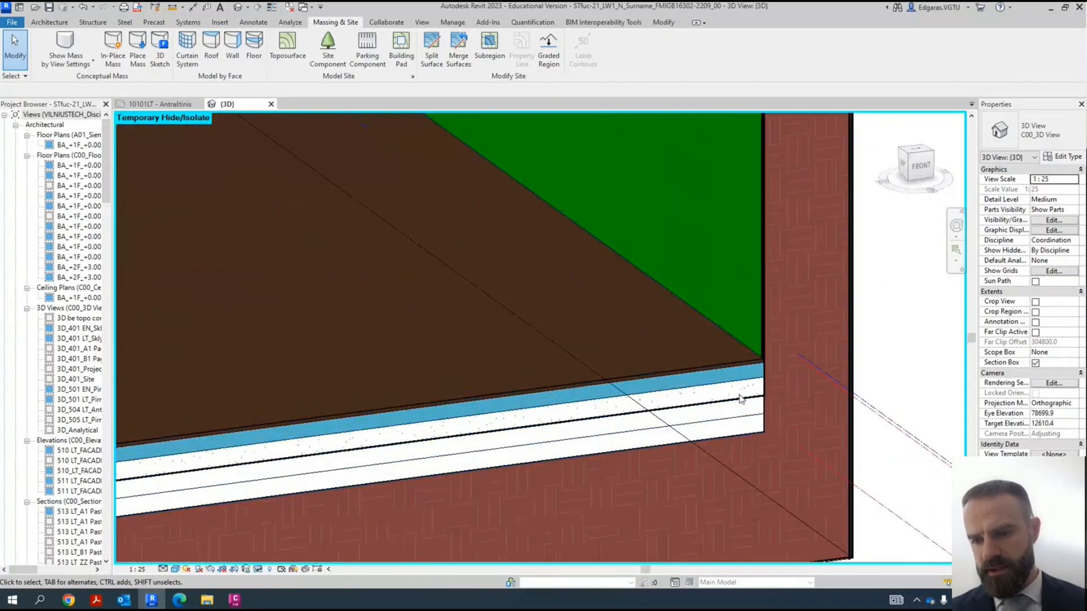
pyautogui.click(727, 420)
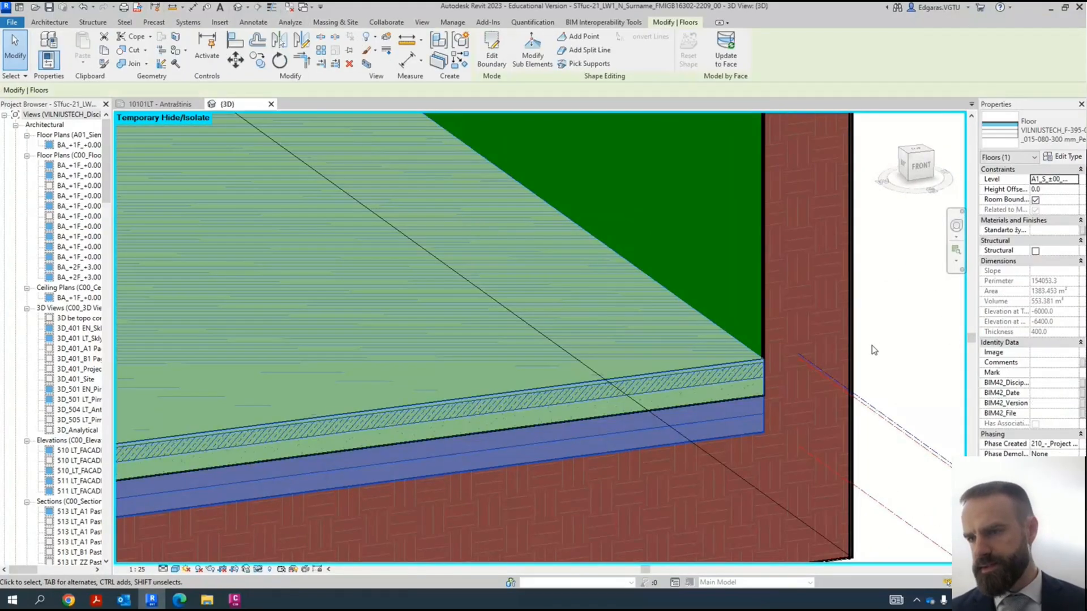
pyautogui.click(920, 296)
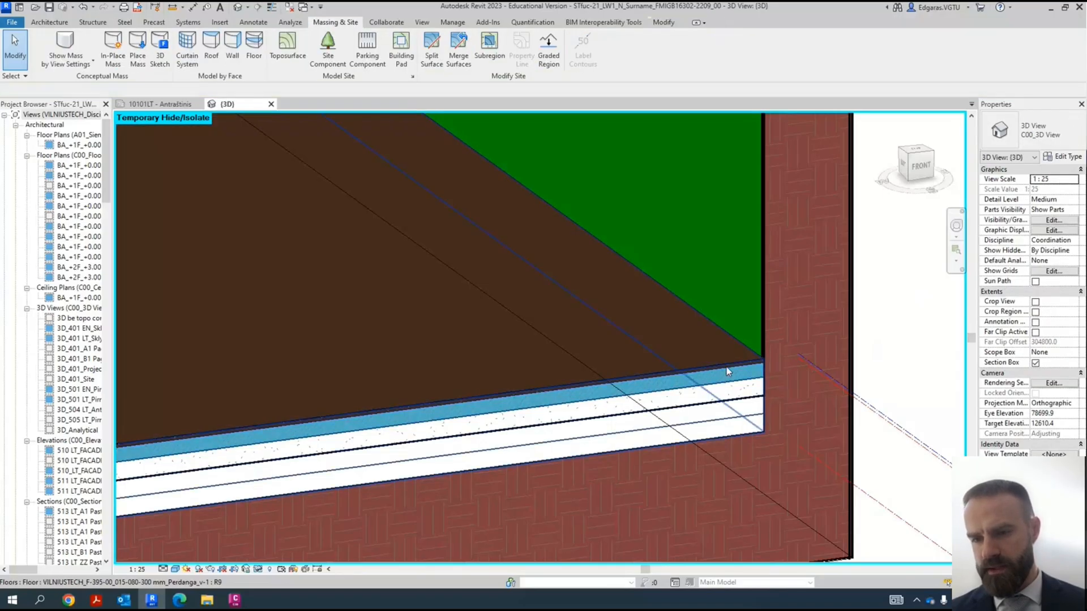
pyautogui.click(738, 421)
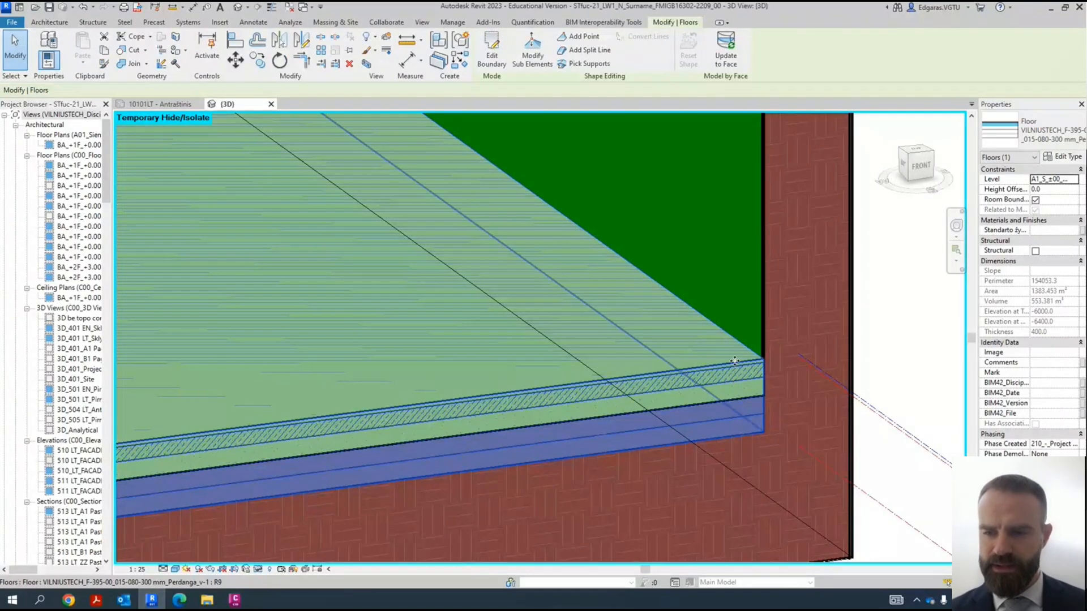
pyautogui.click(890, 304)
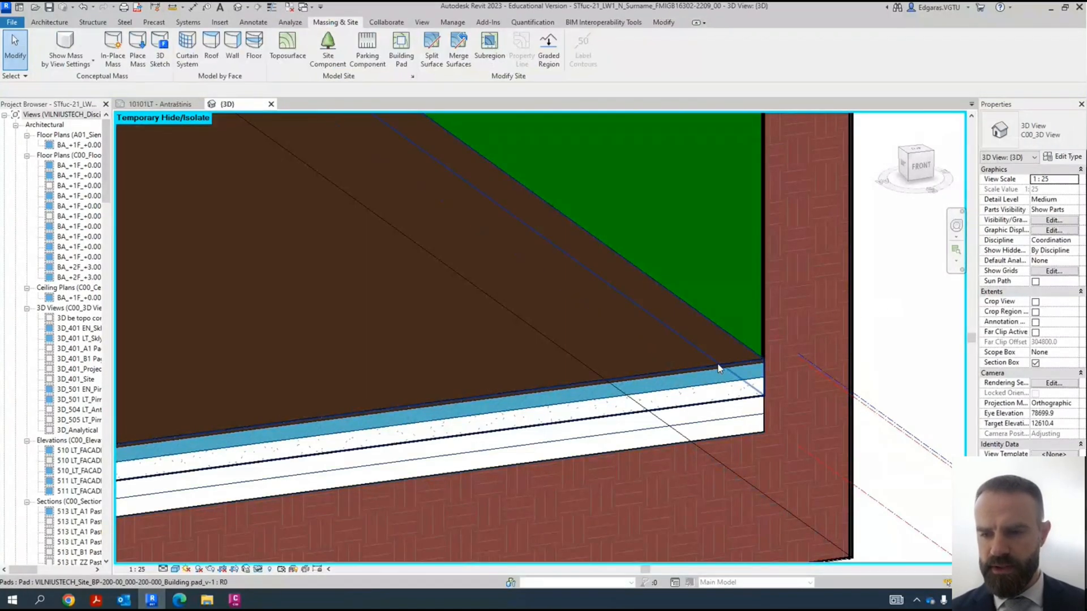
# - Set the building pad's height offset to -400 and check its position beneath the lowest real floor
pyautogui.click(717, 367)
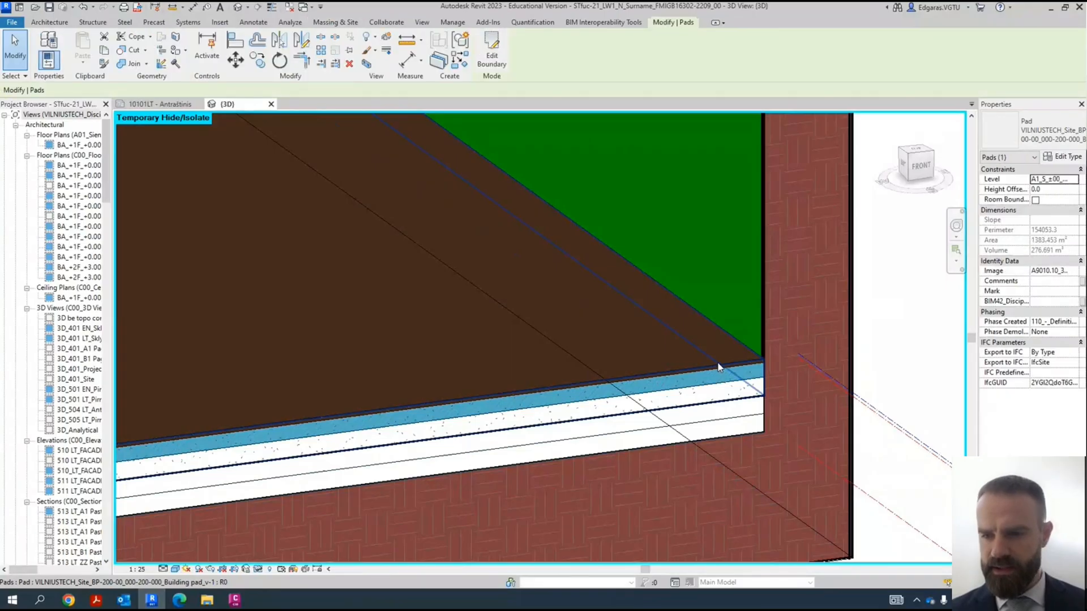
pyautogui.click(1054, 189)
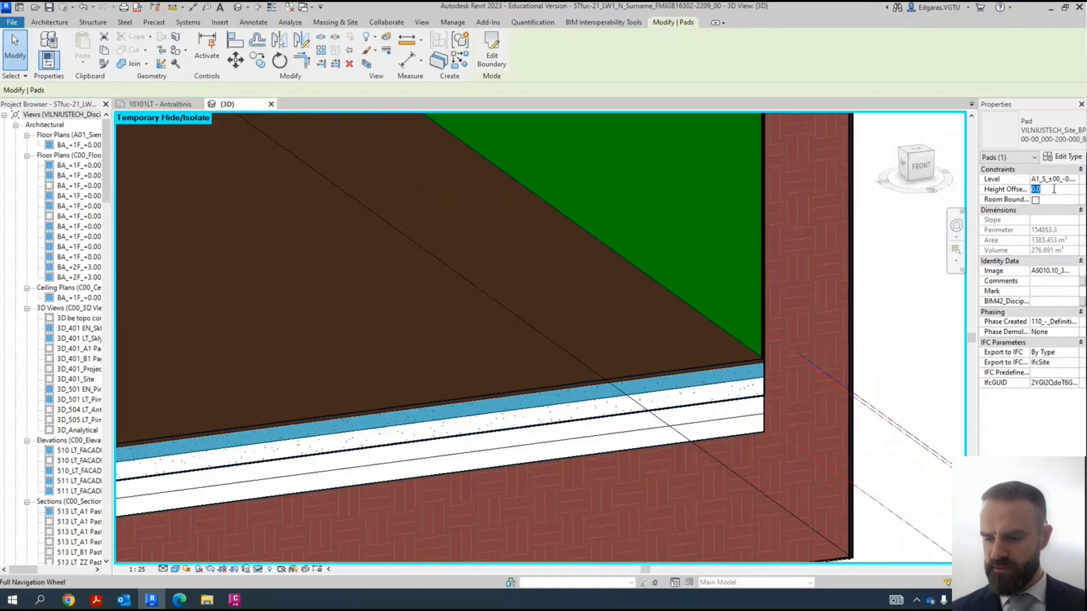
pyautogui.write('-400')
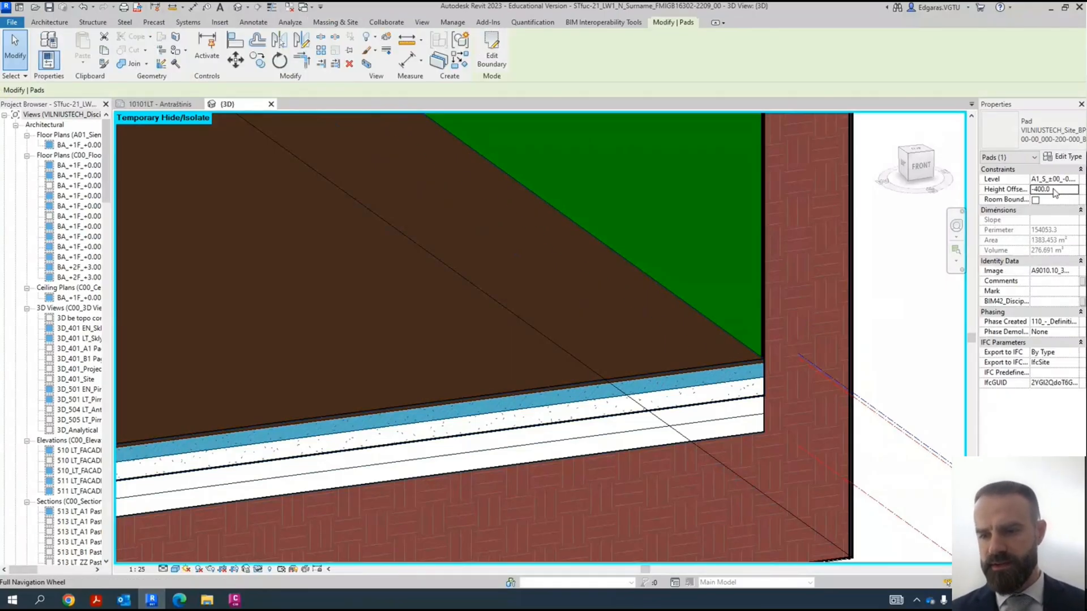
pyautogui.click(892, 331)
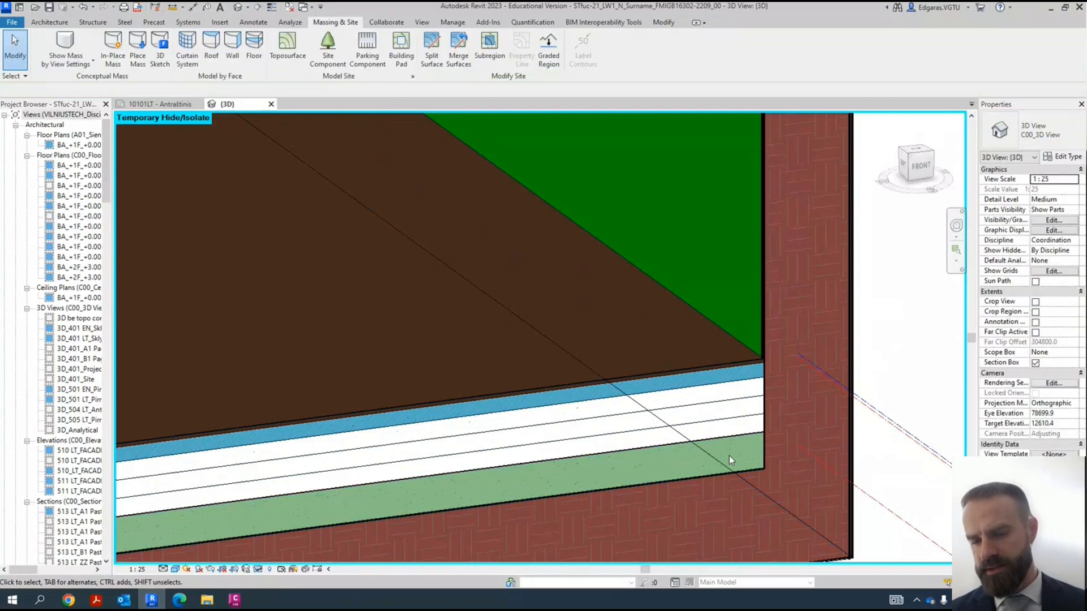
pyautogui.click(669, 401)
pyautogui.scroll(-3, 676, 400)
pyautogui.scroll(-6, 705, 409)
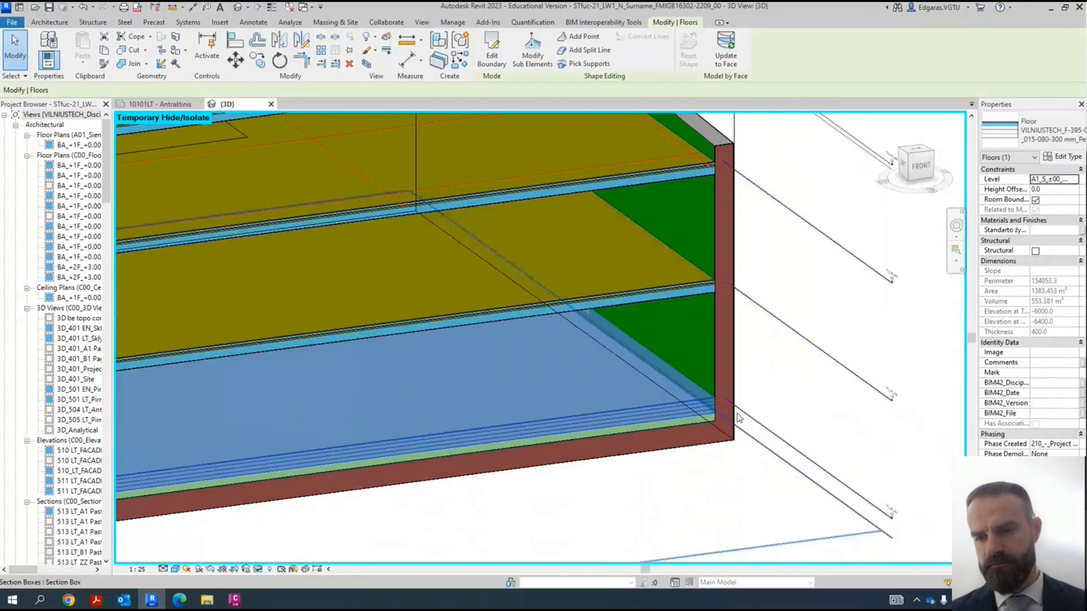
pyautogui.click(773, 407)
pyautogui.moveTo(774, 407); pyautogui.dragTo(880, 478, button='middle')
# - Reset the temporary hide/isolate in the 3D view to bring back the hidden masses
pyautogui.scroll(-5, 801, 393)
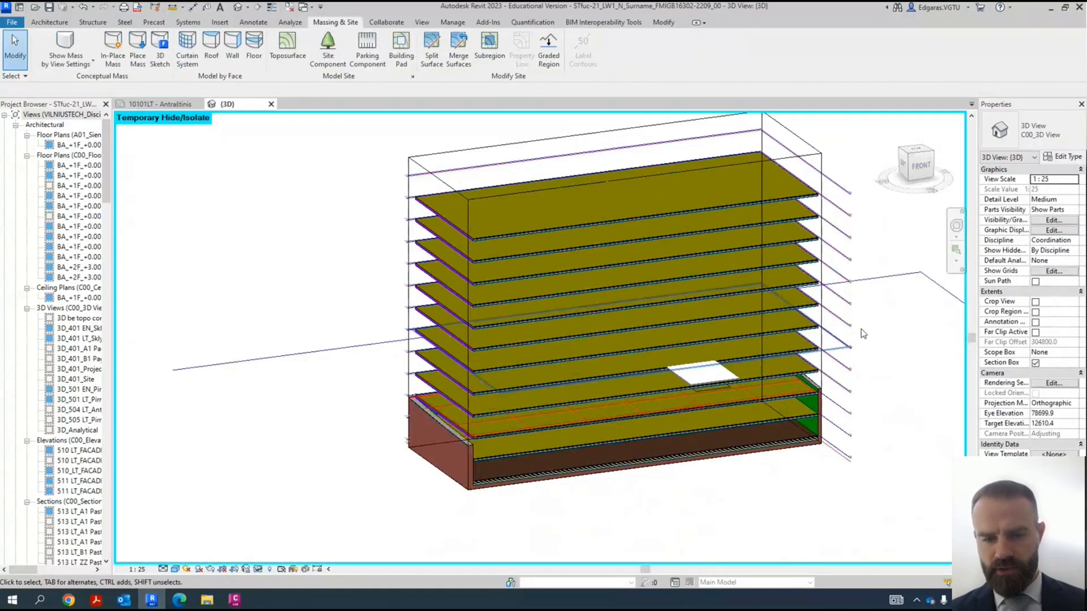
pyautogui.scroll(2, 673, 357)
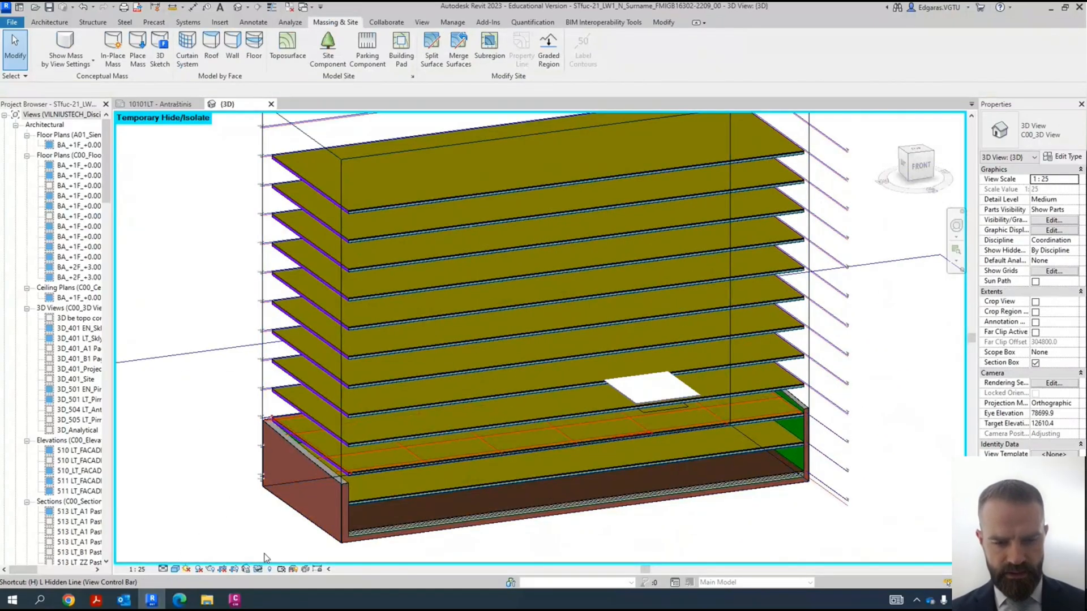
pyautogui.click(258, 568)
pyautogui.click(298, 557)
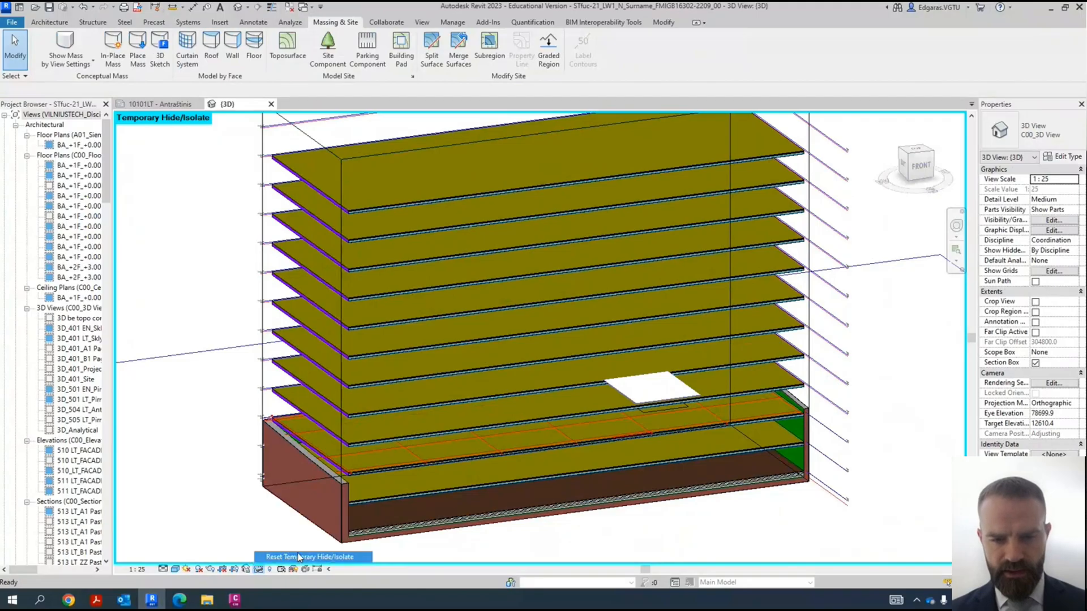
pyautogui.scroll(-3, 304, 379)
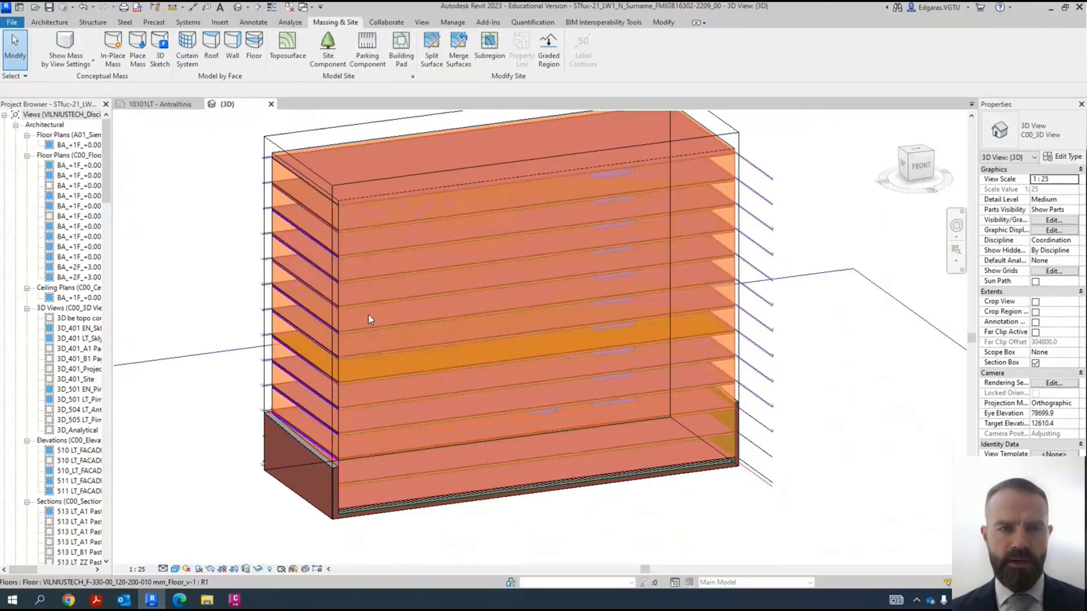
# - Start creating a roof by face and open the list of available roof types
pyautogui.click(221, 60)
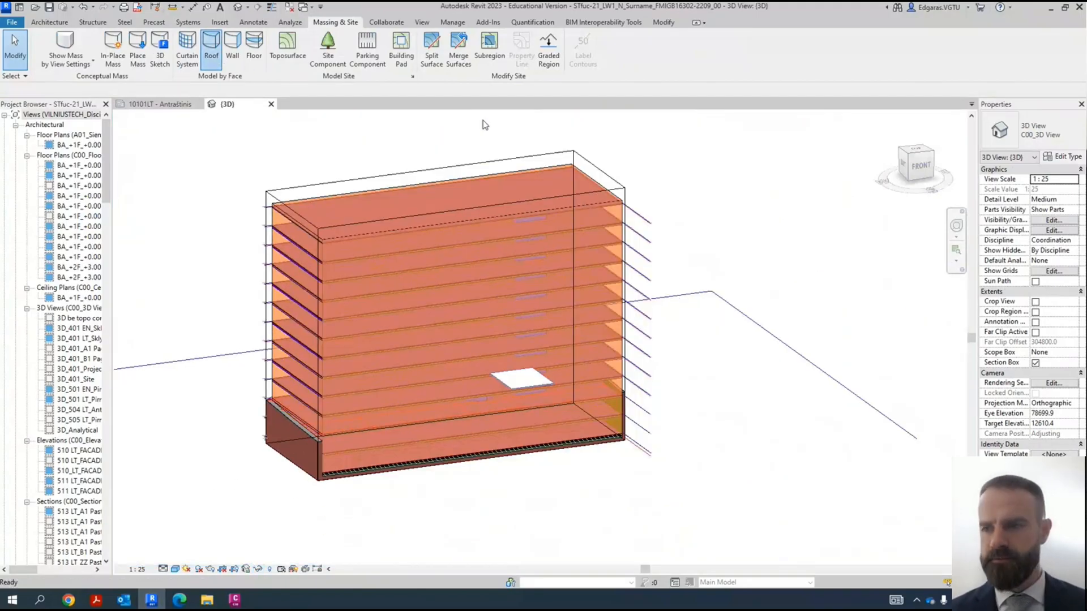
pyautogui.click(1048, 139)
pyautogui.click(1048, 139)
pyautogui.click(1048, 139)
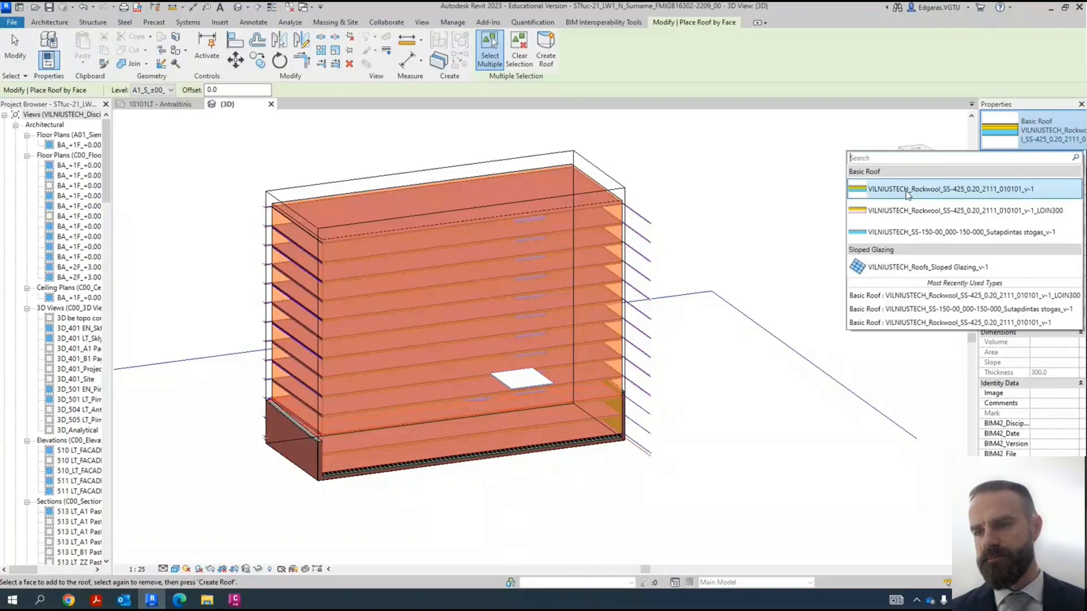
pyautogui.moveTo(913, 194)
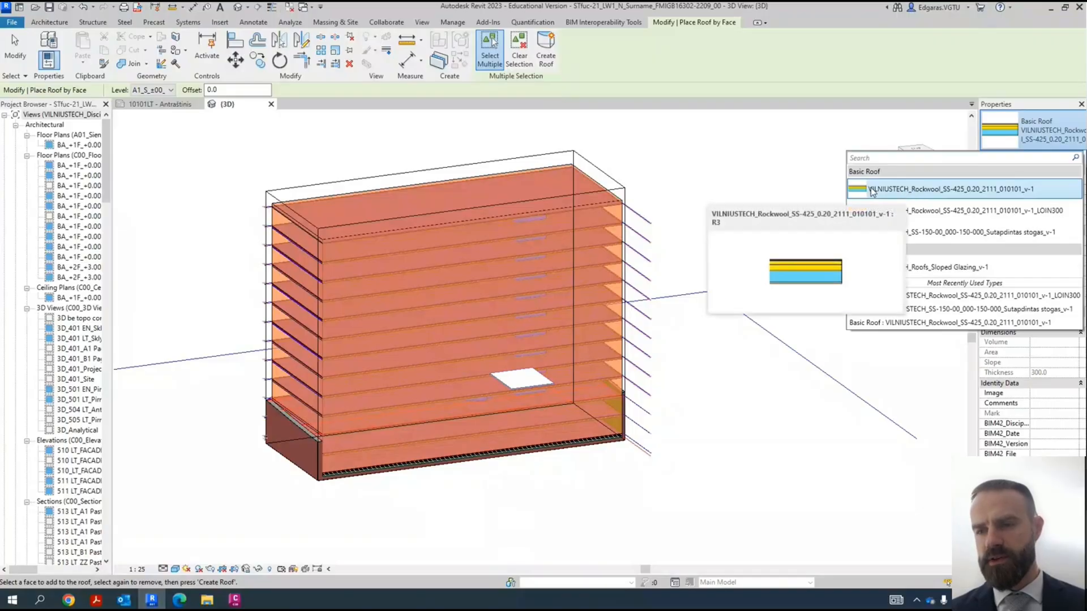
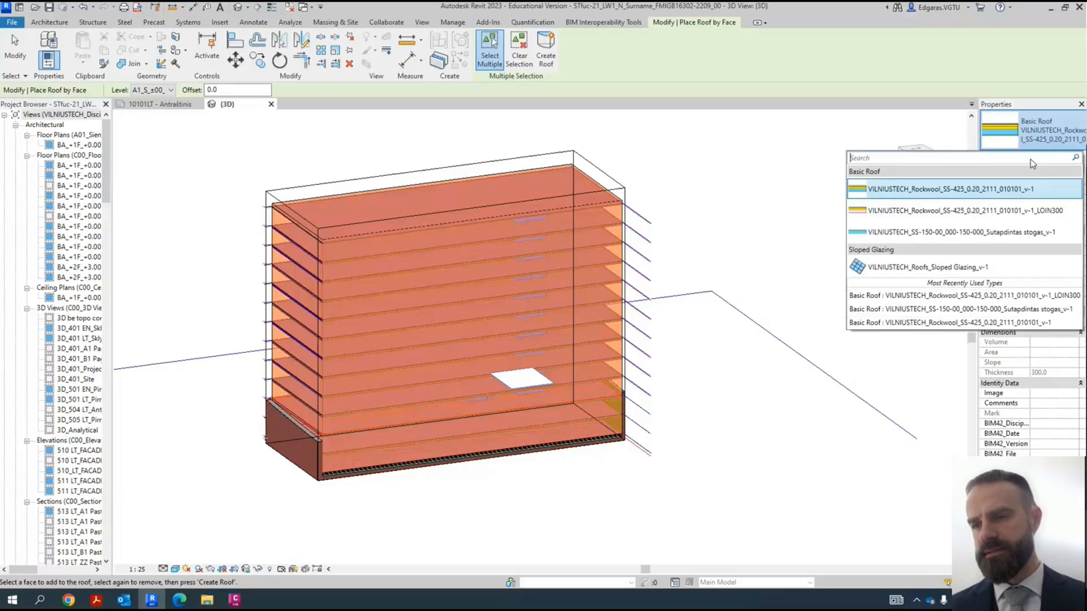
# - Open the type properties of the VILNIUSTECH_Rockwool_SS-425_0.20_2111_010101_v-1 roof, accepting the group change, and follow its URL to the manufacturer's site
pyautogui.click(1001, 131)
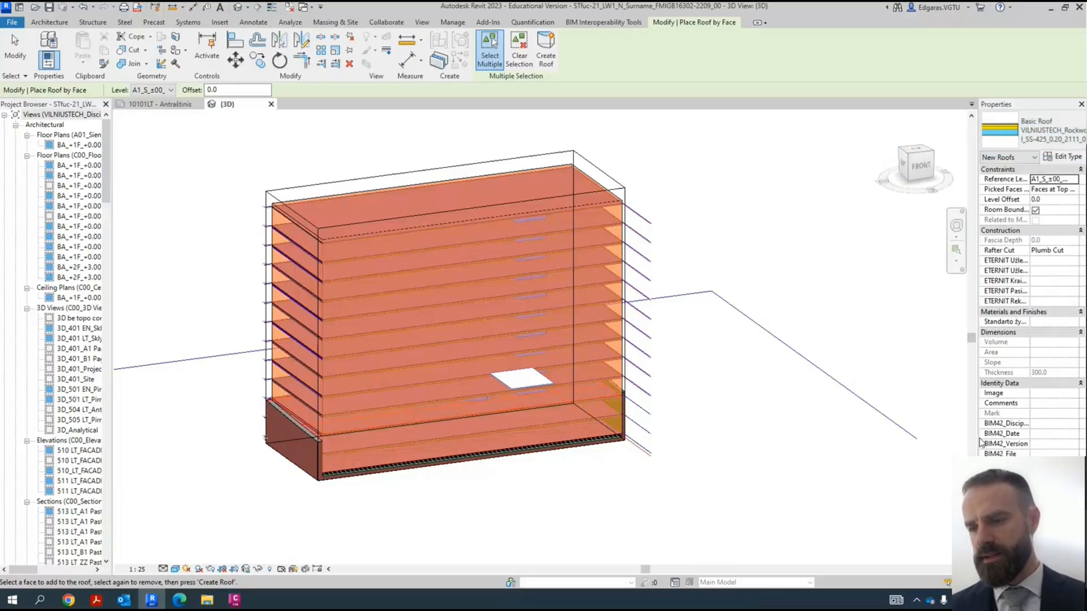
pyautogui.moveTo(975, 438); pyautogui.dragTo(911, 437)
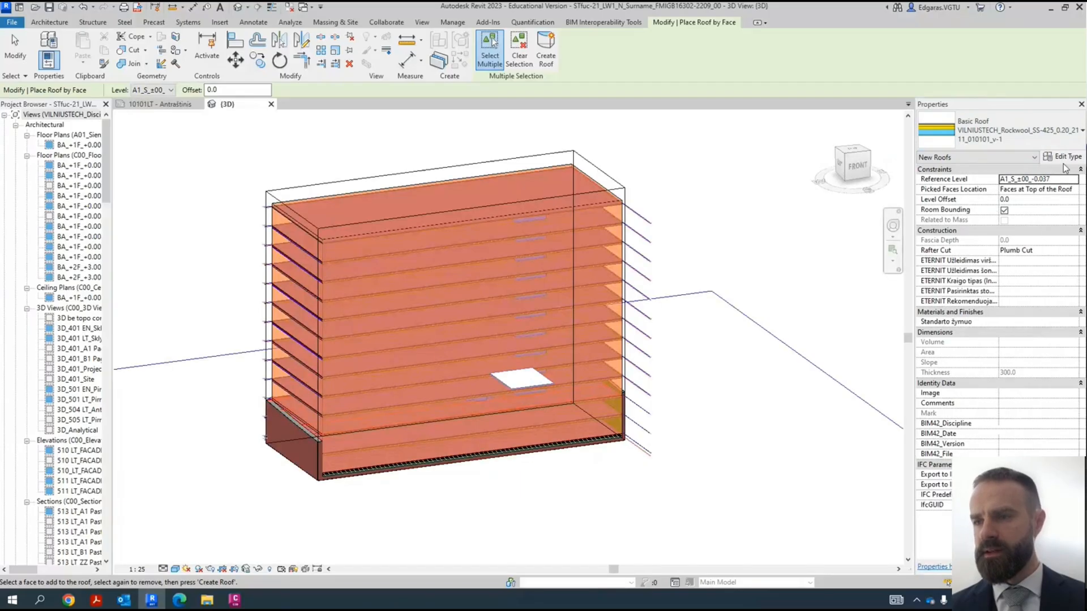
pyautogui.click(1064, 159)
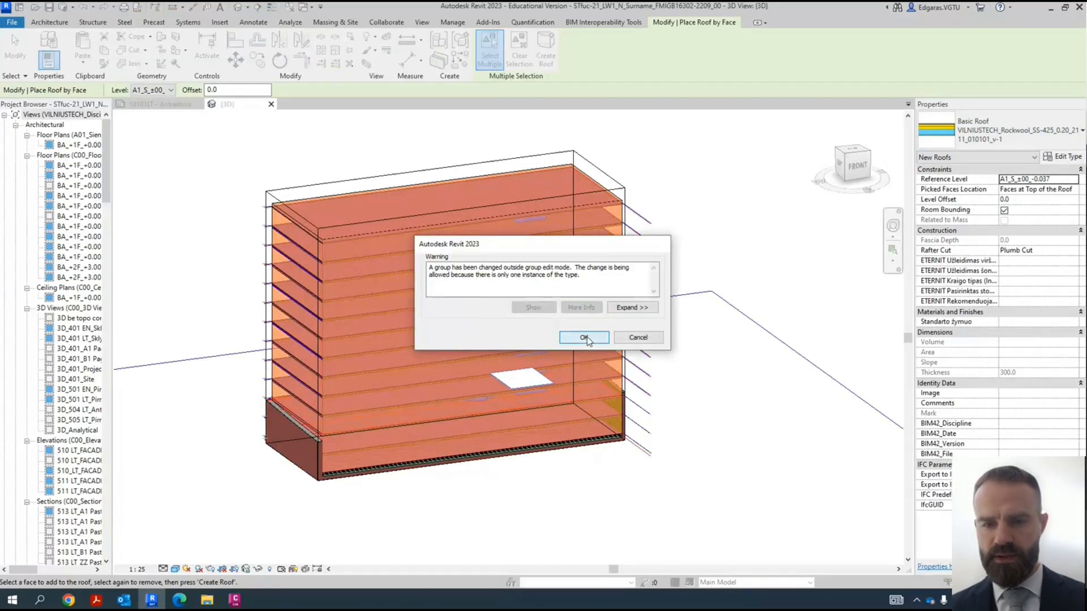
pyautogui.click(583, 338)
pyautogui.scroll(-5, 731, 397)
pyautogui.click(753, 341)
pyautogui.click(769, 349)
pyautogui.click(787, 349)
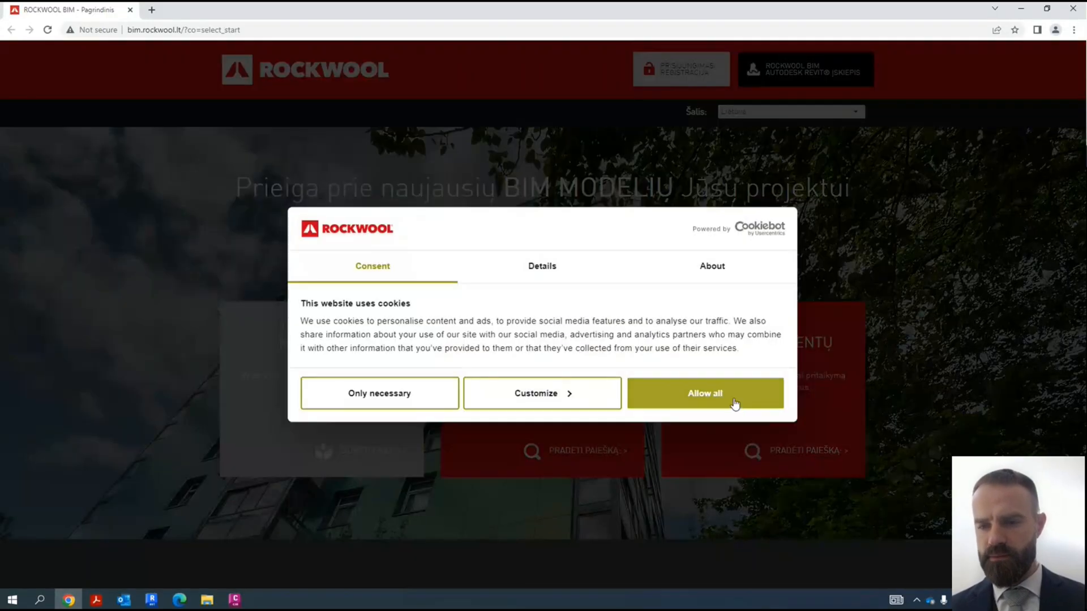
# - Allow all cookies on the Rockwool BIM site in Chrome, open its sign-in form and reload the page
pyautogui.click(736, 402)
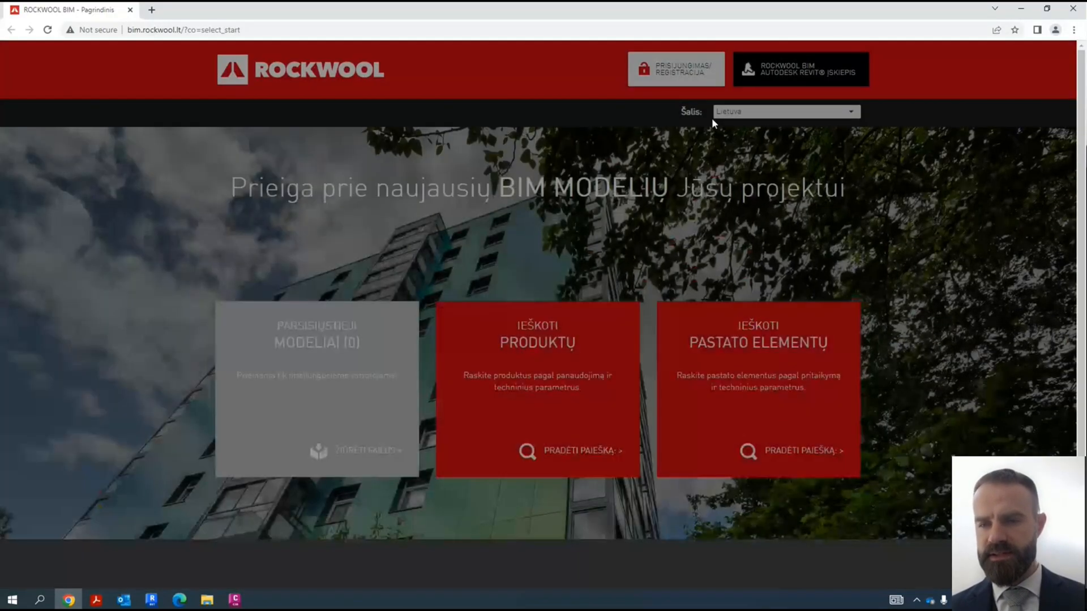
pyautogui.click(675, 69)
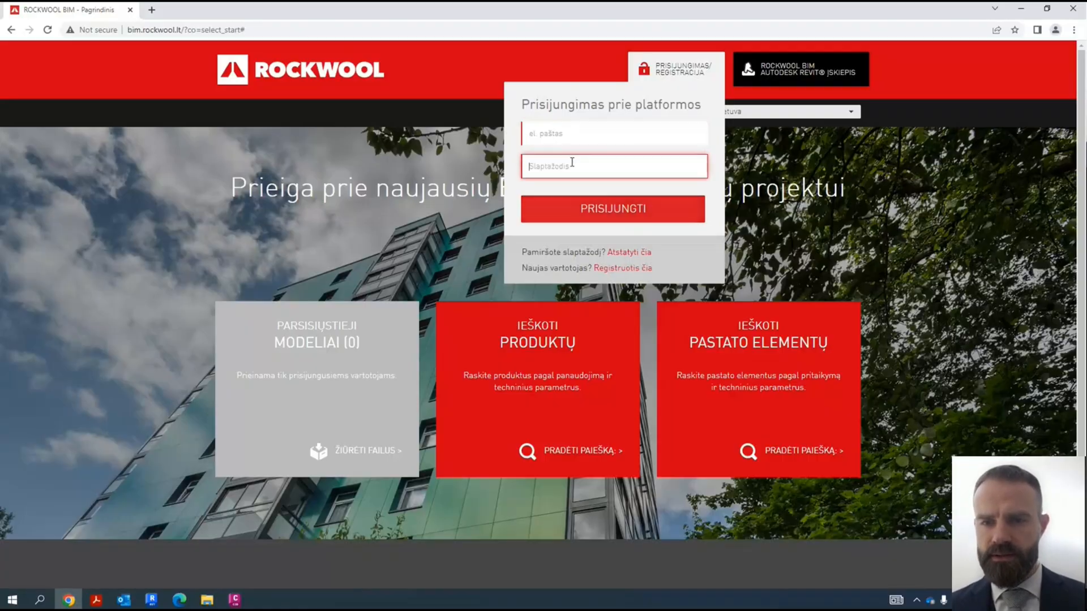
pyautogui.click(198, 121)
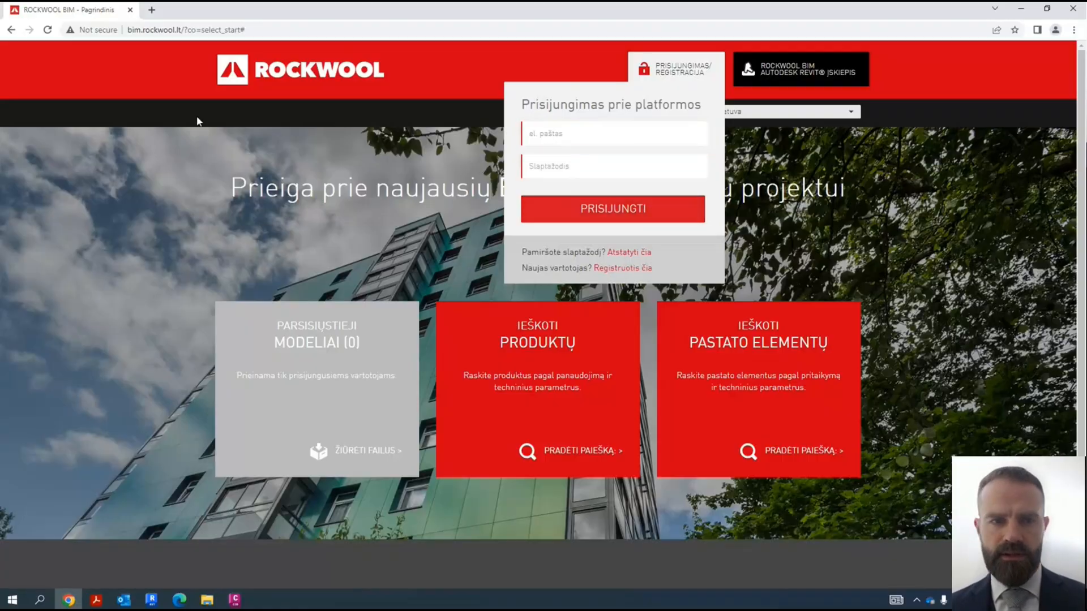
pyautogui.click(45, 28)
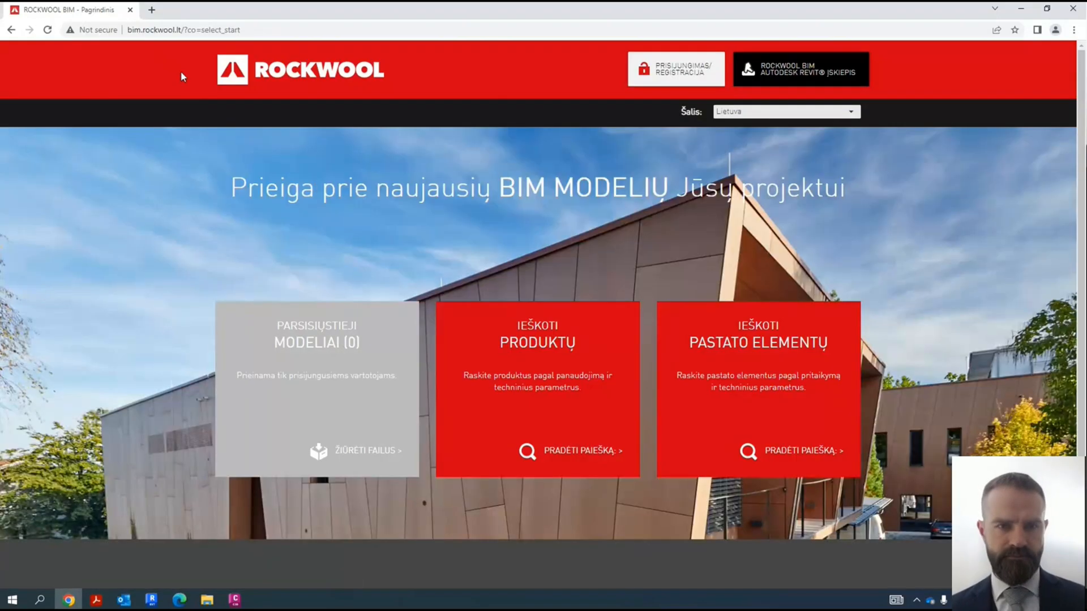
pyautogui.click(257, 28)
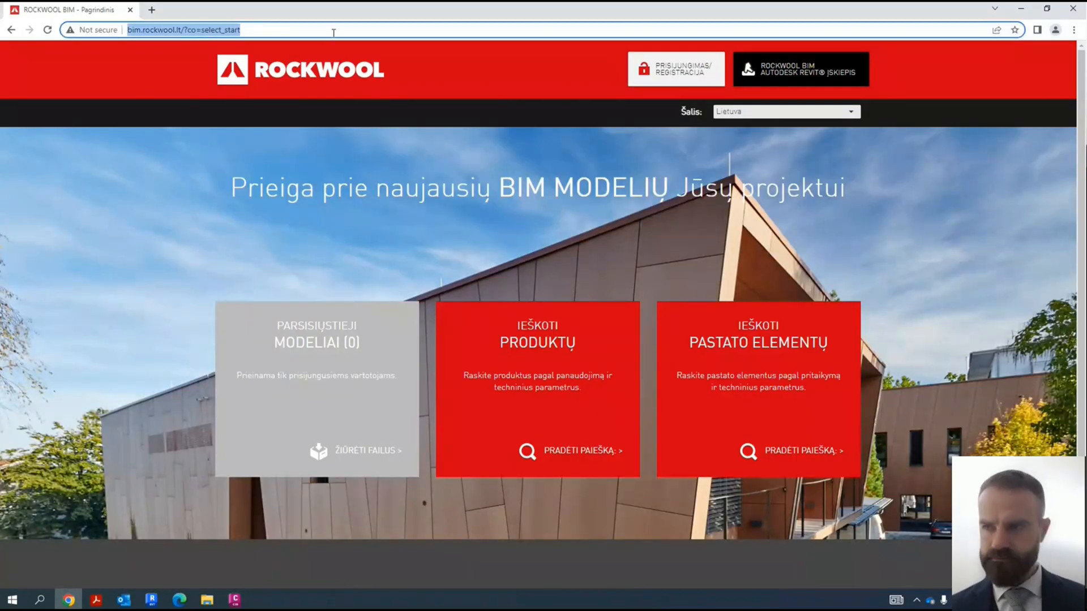
pyautogui.click(151, 600)
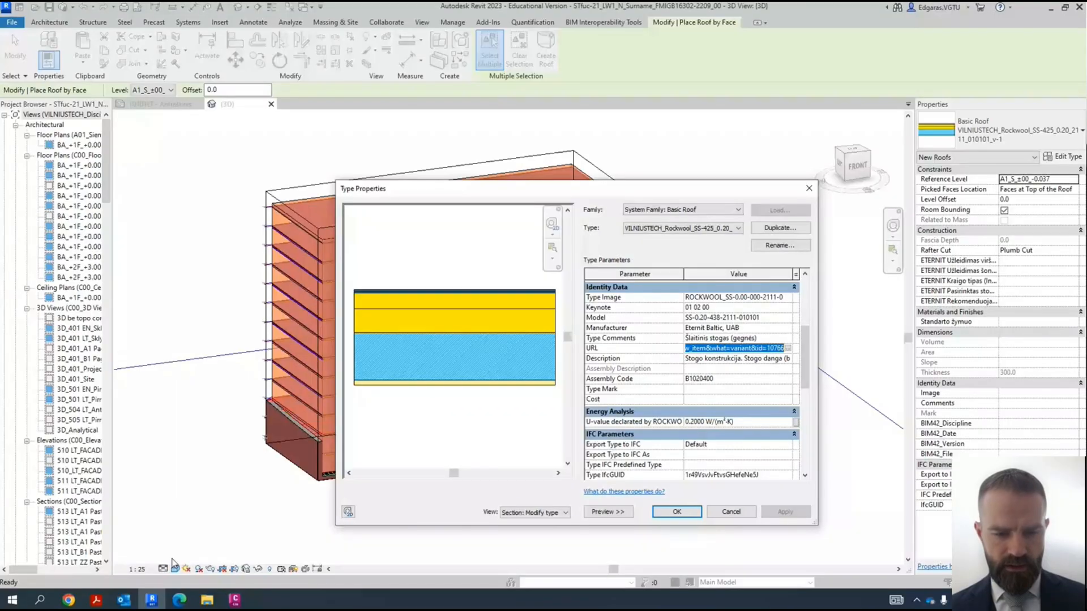
pyautogui.click(168, 600)
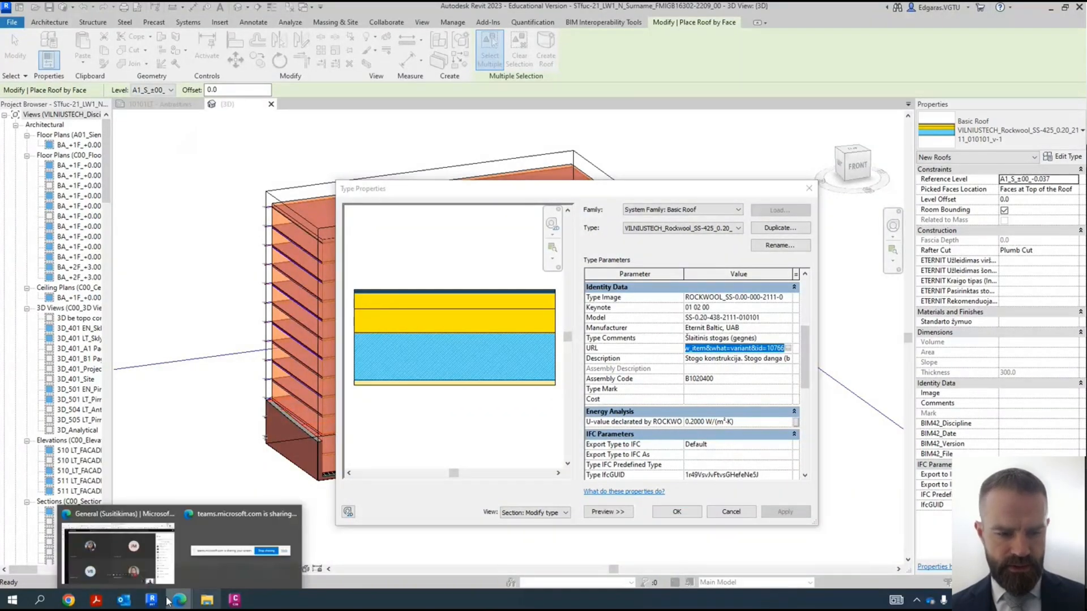
pyautogui.click(12, 600)
pyautogui.write('de')
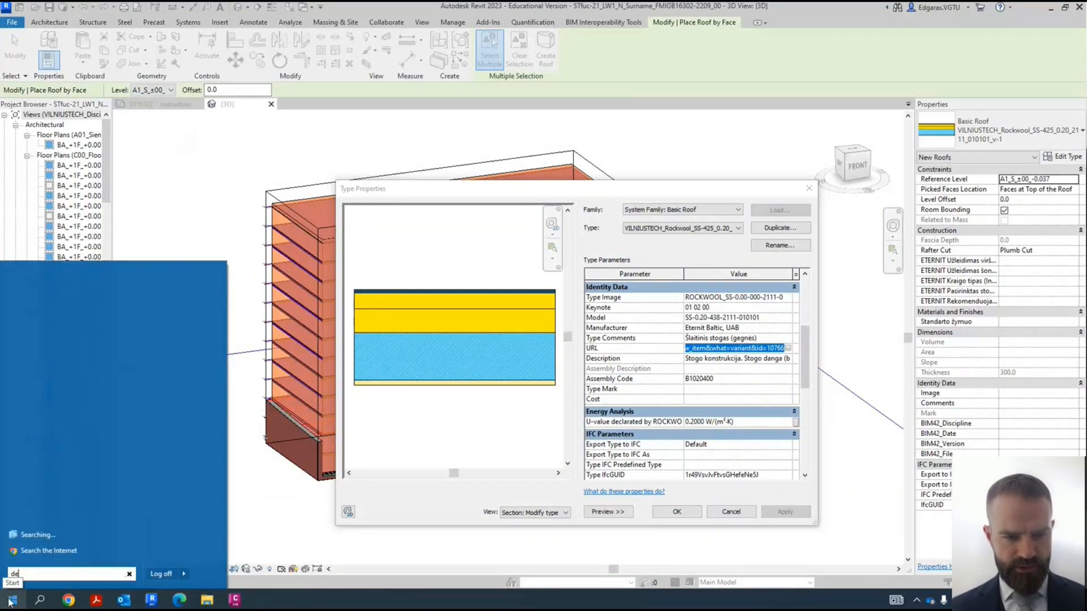
pyautogui.write('f')
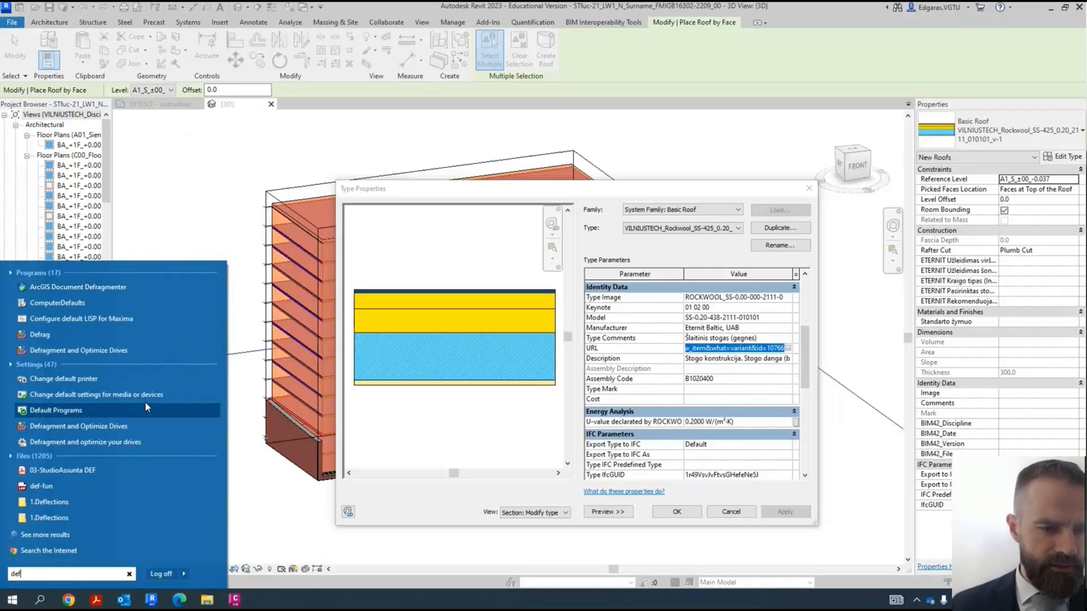
pyautogui.click(75, 379)
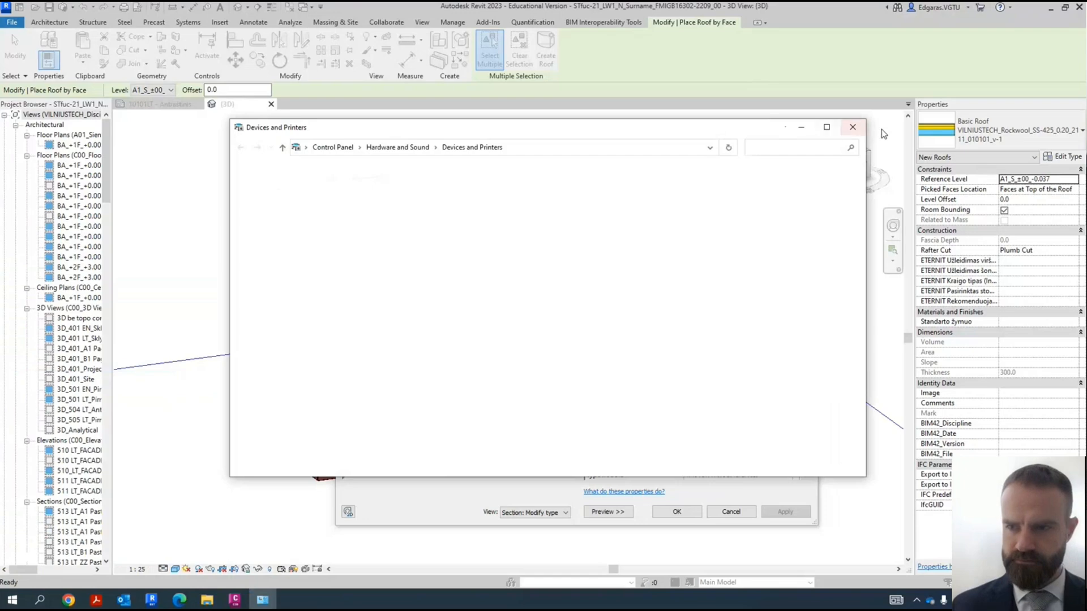
pyautogui.click(853, 128)
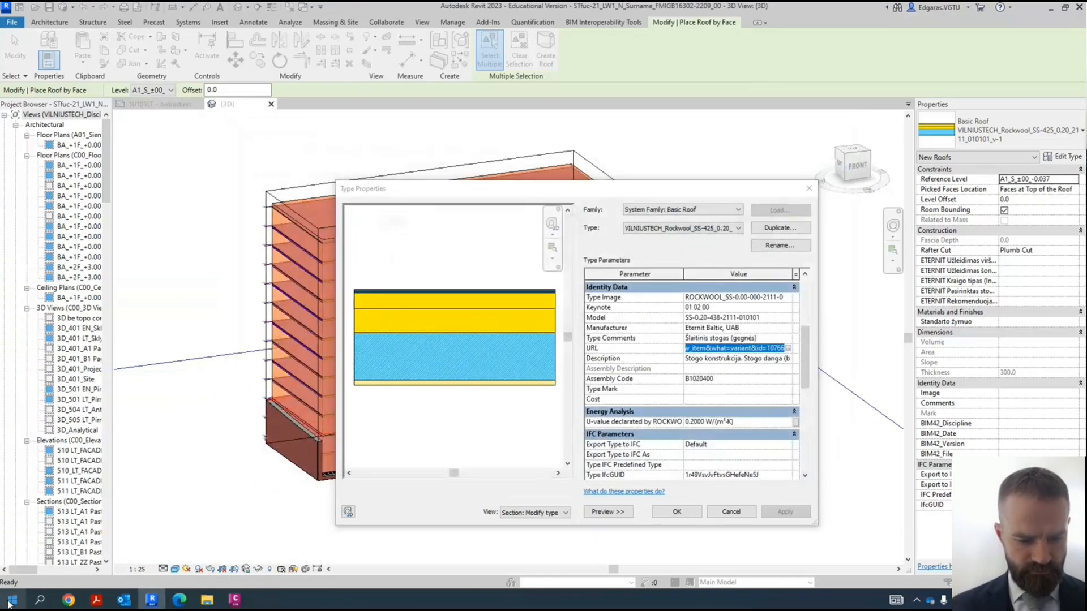
# - Find Default Programs in Windows and set Microsoft Edge as the default web browser
pyautogui.click(12, 598)
pyautogui.write('default')
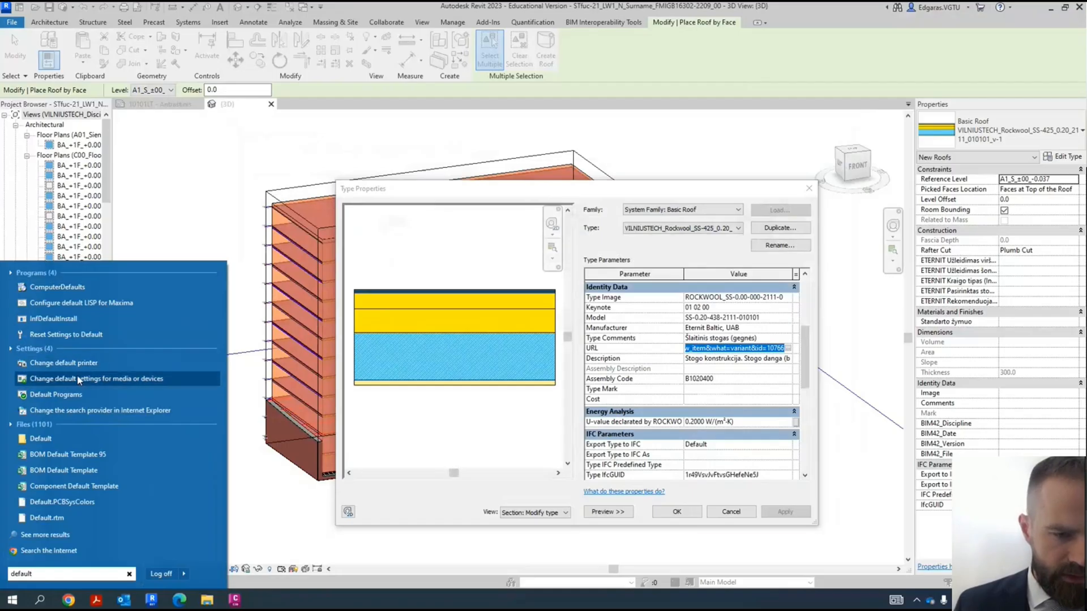
pyautogui.click(56, 395)
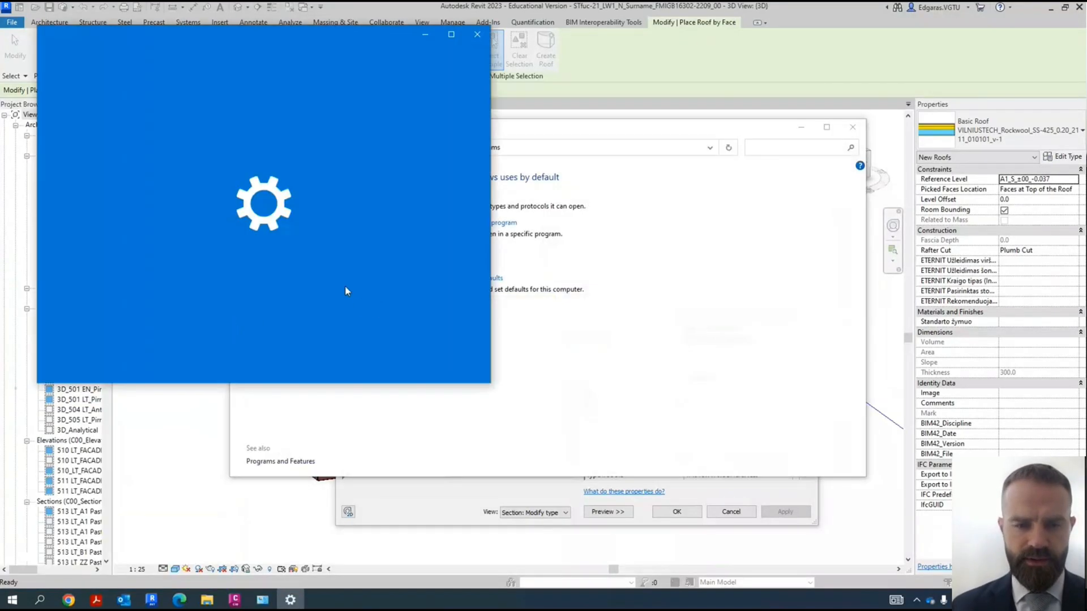
pyautogui.scroll(-4, 334, 271)
pyautogui.click(301, 267)
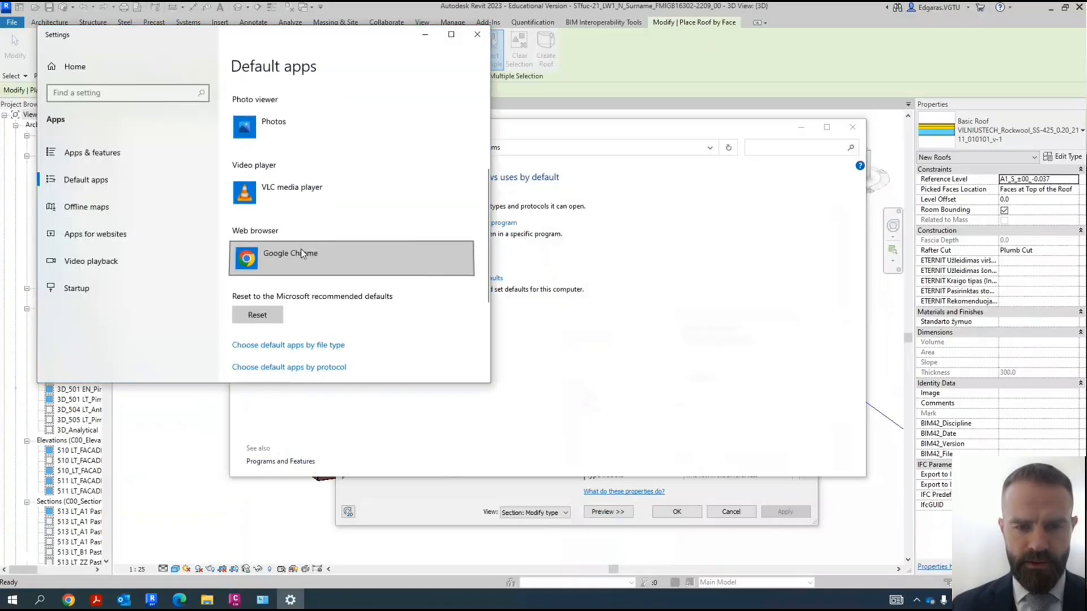
pyautogui.click(326, 74)
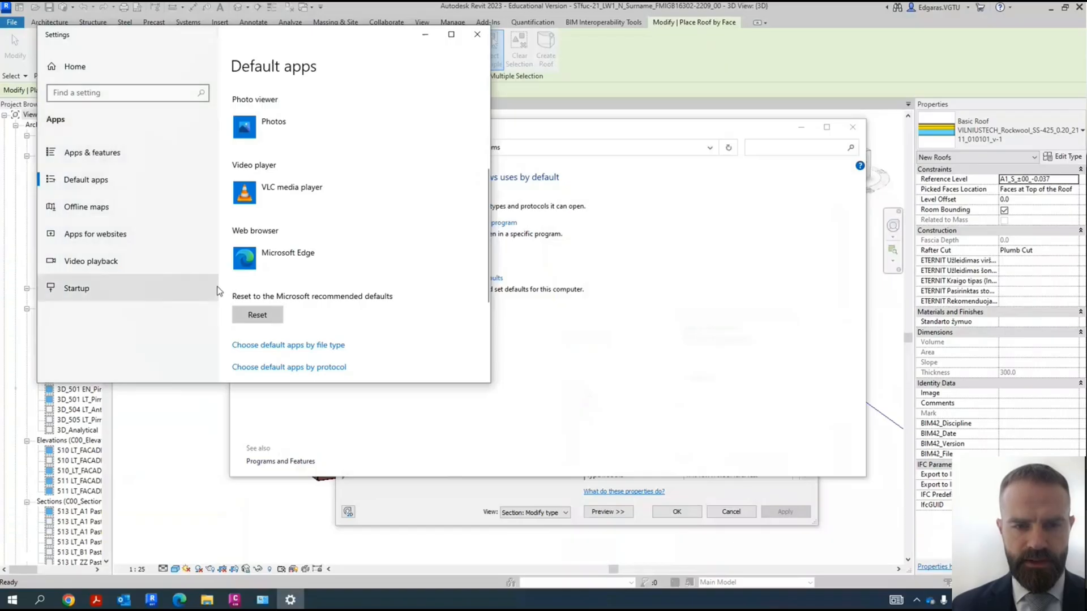
pyautogui.scroll(5, 351, 190)
pyautogui.scroll(-5, 309, 170)
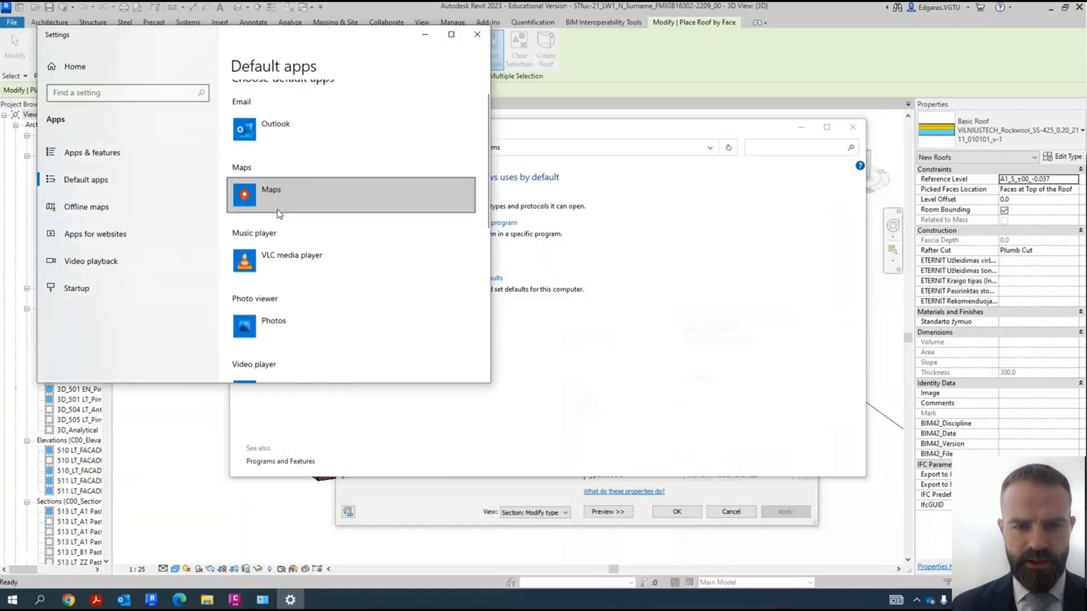
pyautogui.click(470, 36)
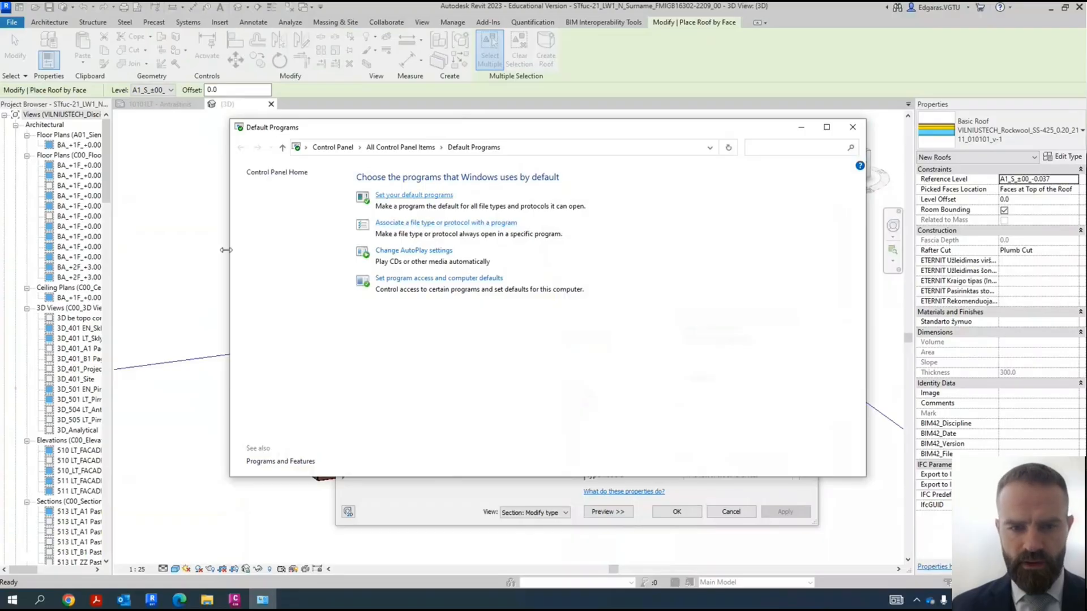
# - Set Microsoft Edge as the default app for the .pdf file type and close the Windows default program windows
pyautogui.scroll(-5, 306, 249)
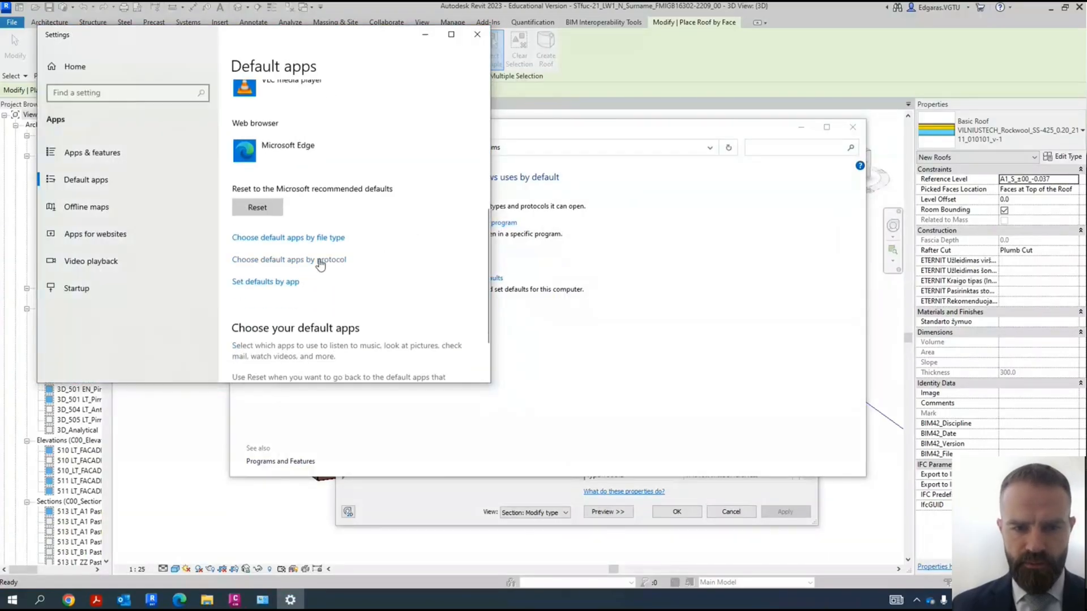
pyautogui.click(312, 239)
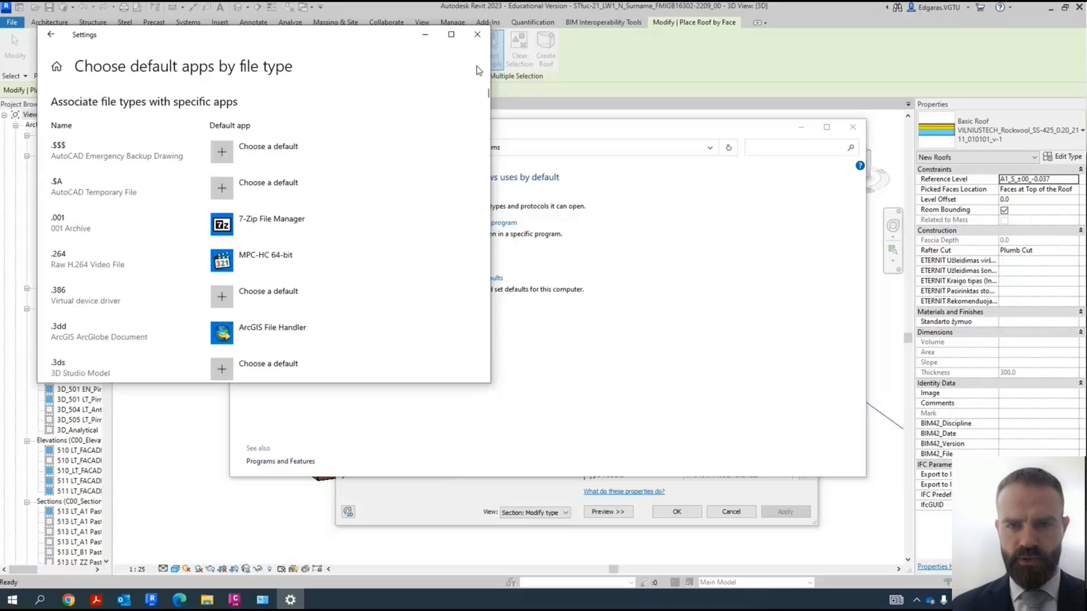
pyautogui.moveTo(489, 94); pyautogui.dragTo(492, 266)
pyautogui.scroll(-4, 413, 240)
pyautogui.scroll(6, 165, 161)
pyautogui.scroll(15, 175, 187)
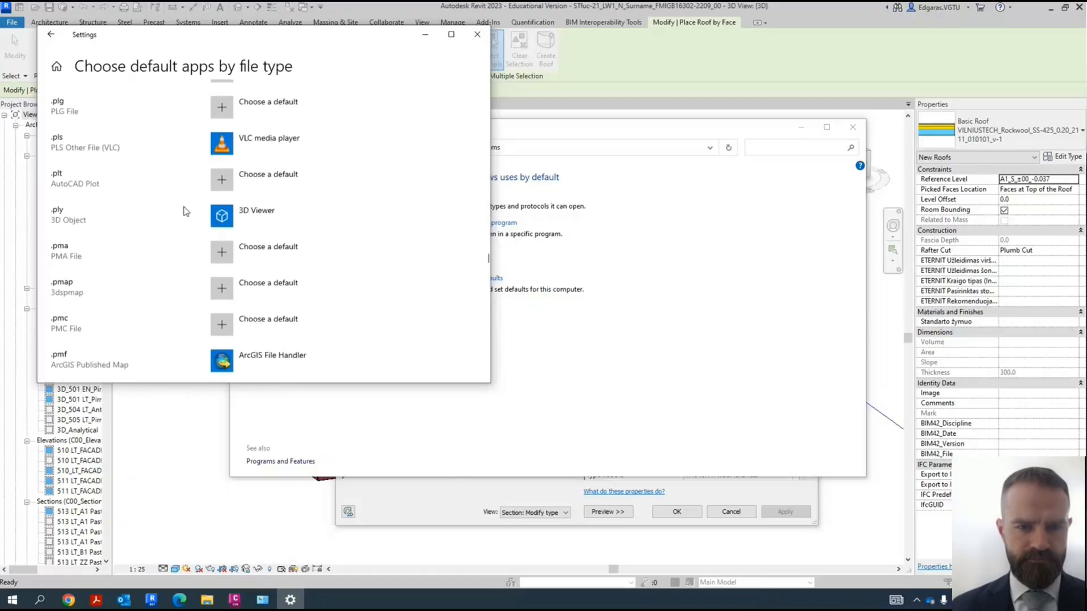
pyautogui.scroll(12, 52, 219)
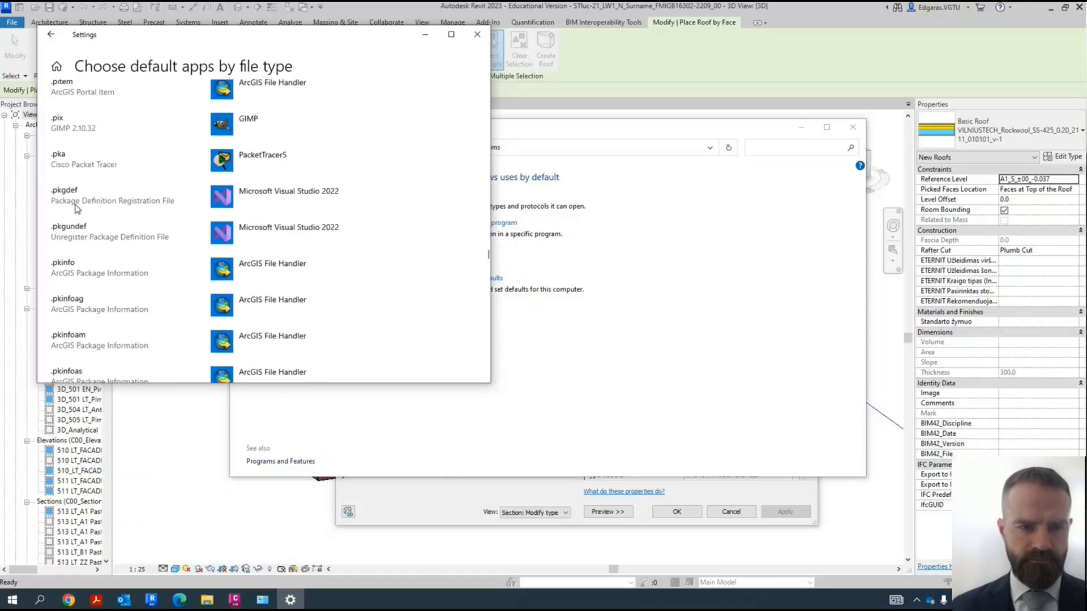
pyautogui.scroll(2, 79, 215)
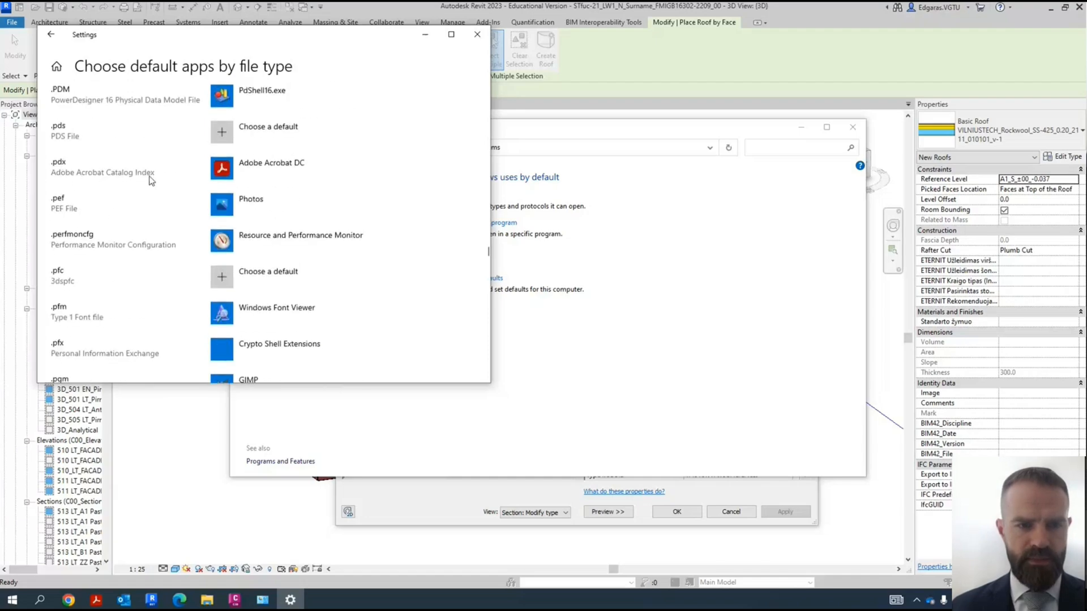
pyautogui.click(272, 168)
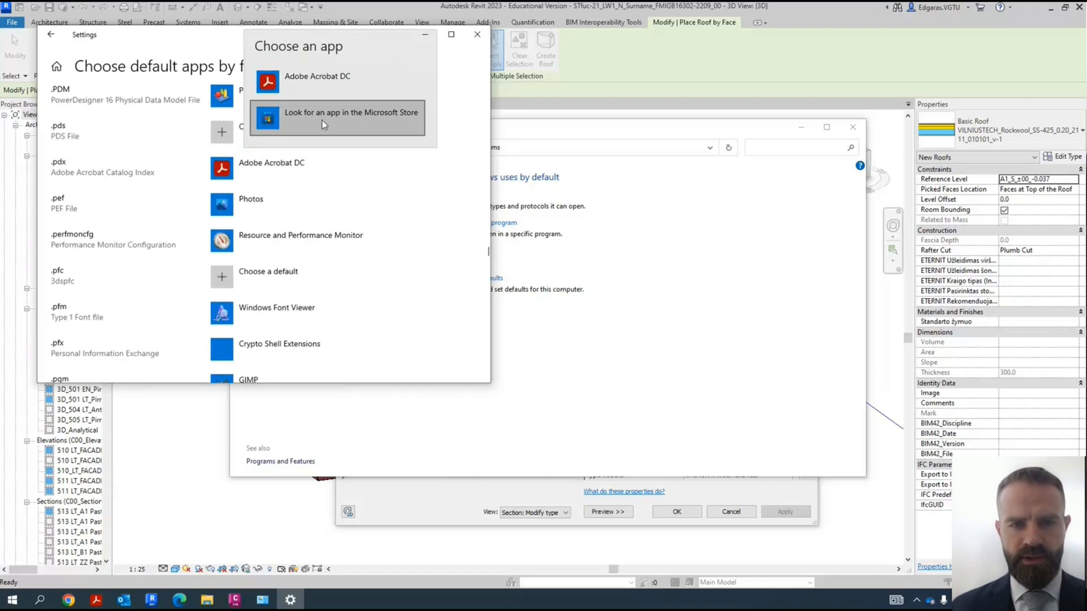
pyautogui.click(411, 215)
pyautogui.scroll(3, 93, 193)
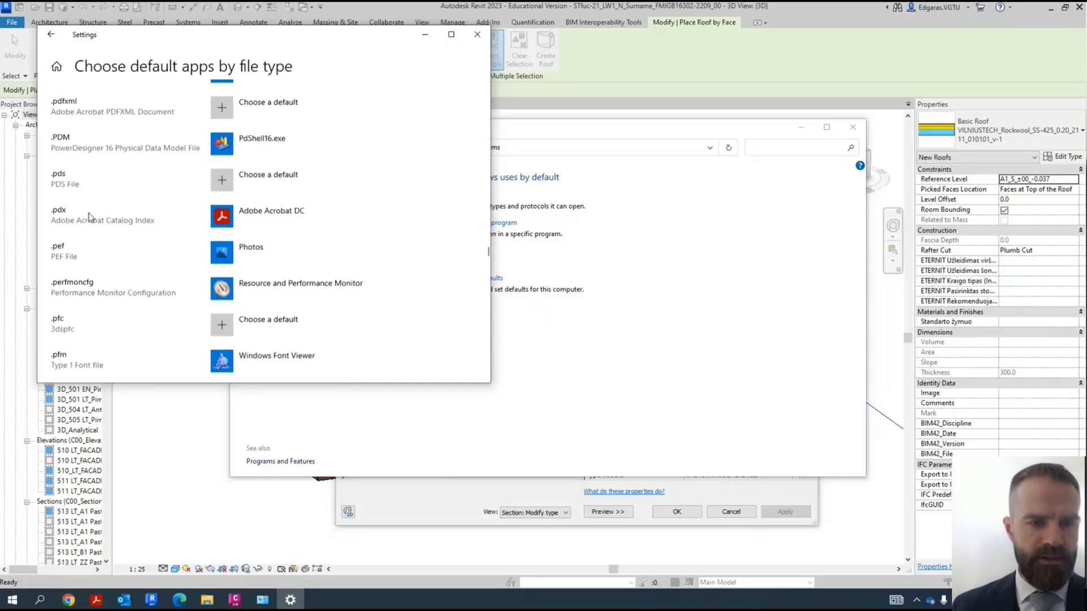
pyautogui.click(272, 116)
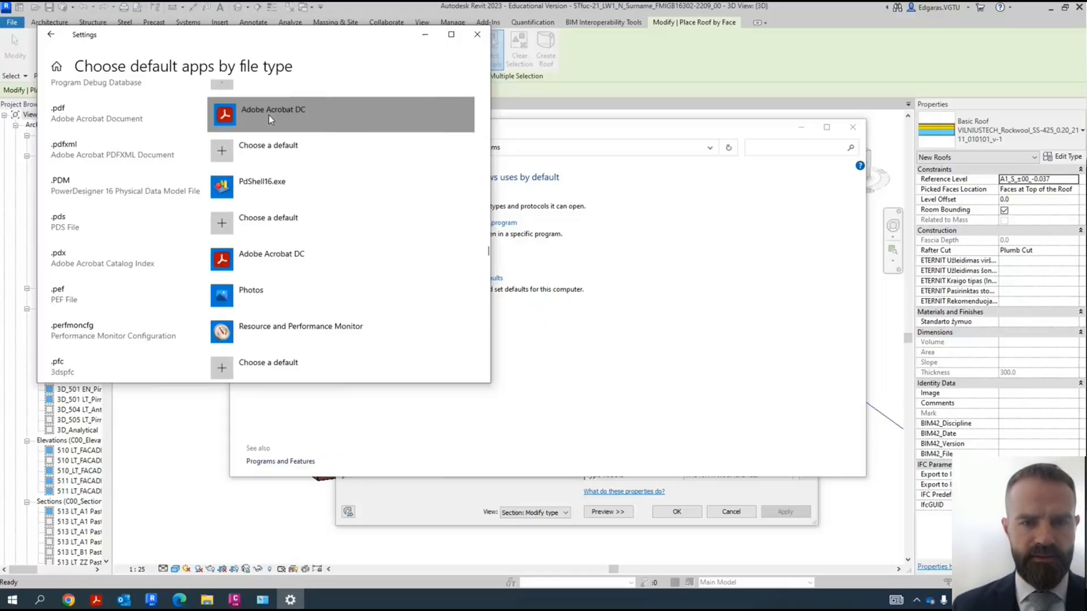
pyautogui.click(290, 188)
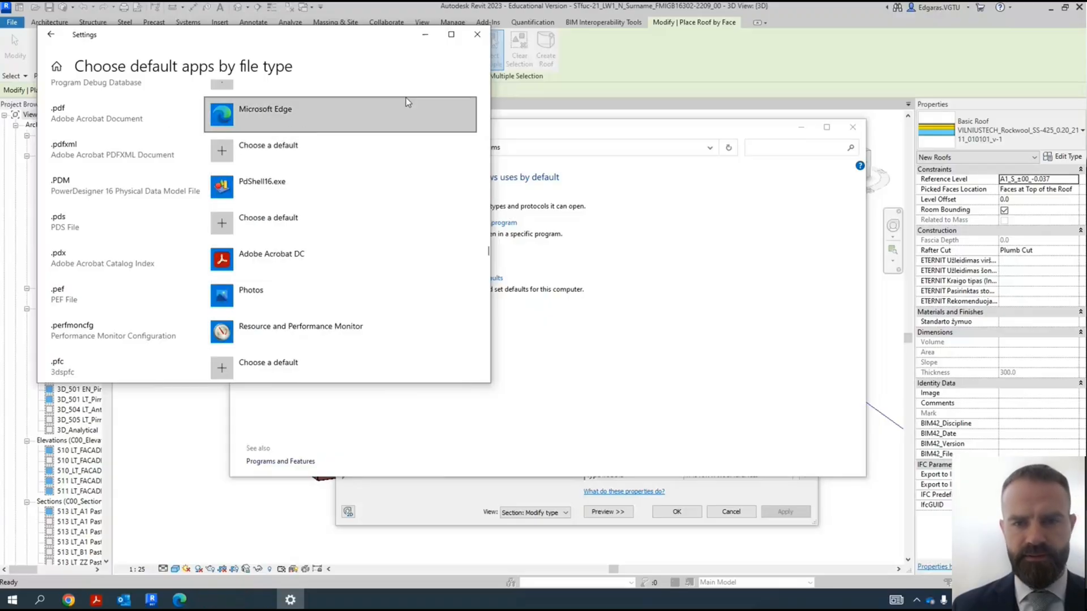
pyautogui.click(478, 35)
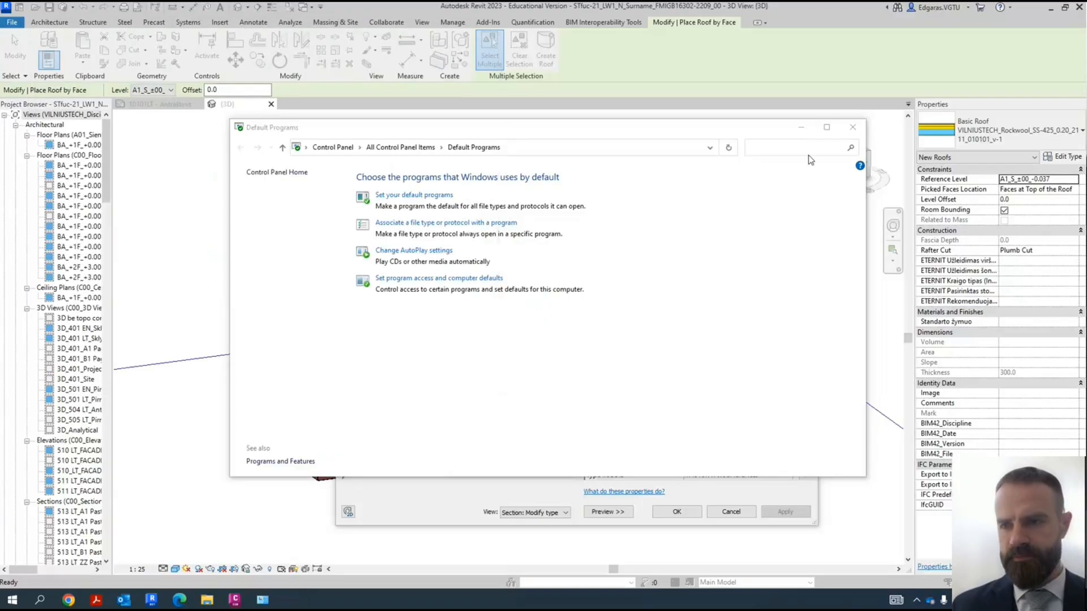
pyautogui.click(853, 128)
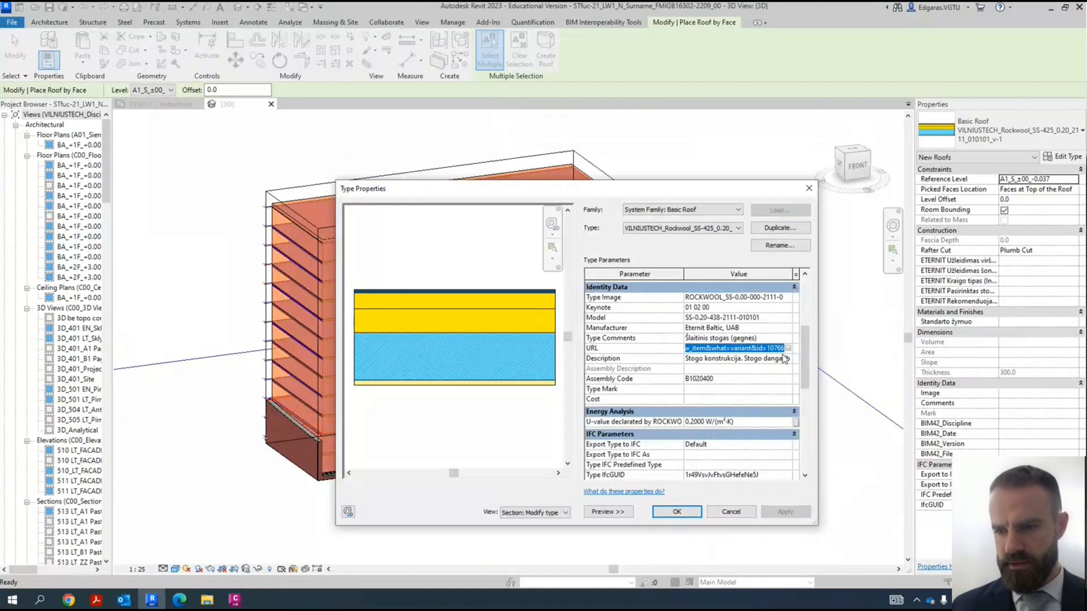
# - Follow the roof type's URL again into Edge and sign in to the Rockwool platform with the account e-mail and password
pyautogui.click(787, 349)
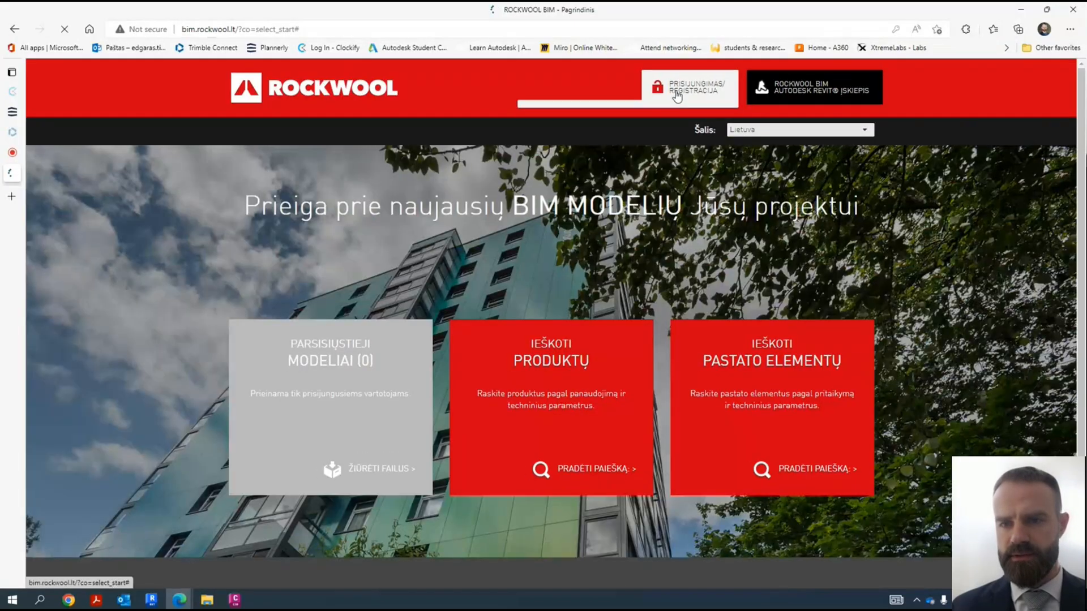
pyautogui.click(676, 96)
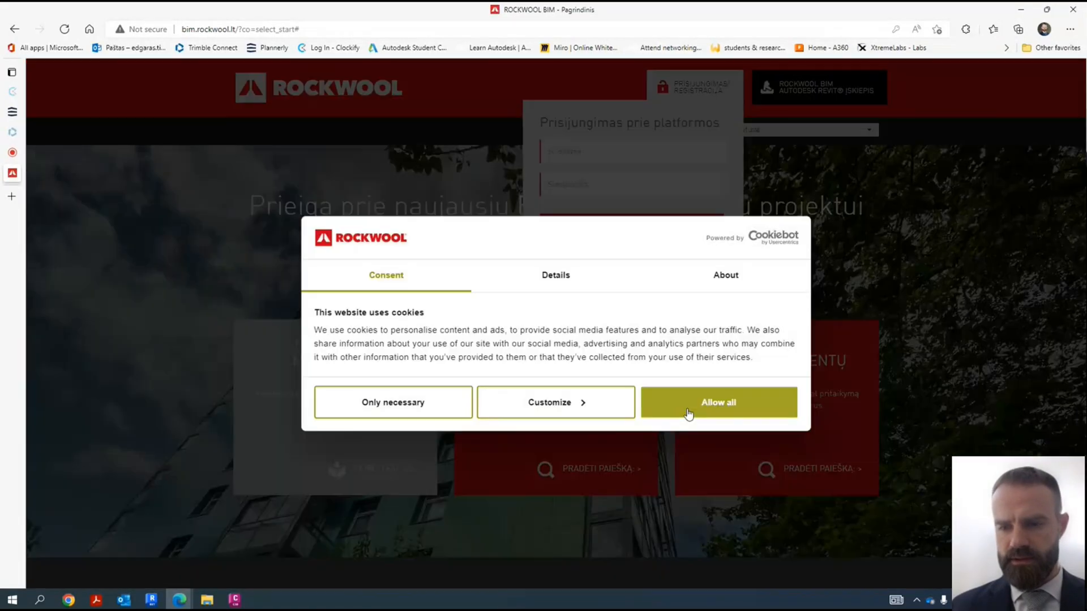
pyautogui.click(689, 412)
pyautogui.click(592, 153)
pyautogui.click(583, 196)
pyautogui.click(608, 229)
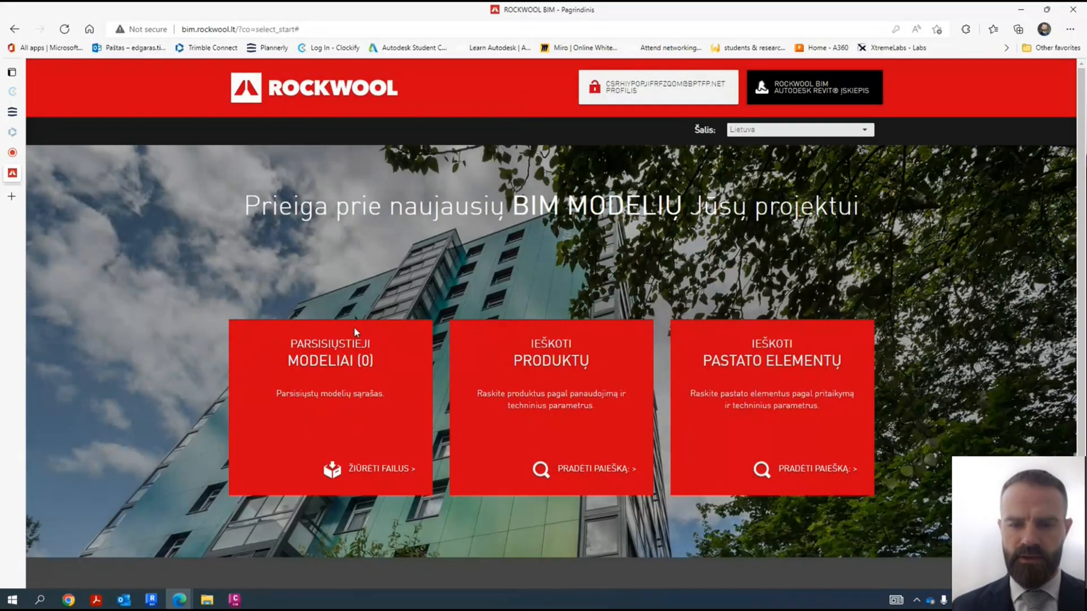
# - Try to switch the Rockwool BIM site's country to Jungtinė Karalystė and accept the redirect to the main page
pyautogui.click(597, 474)
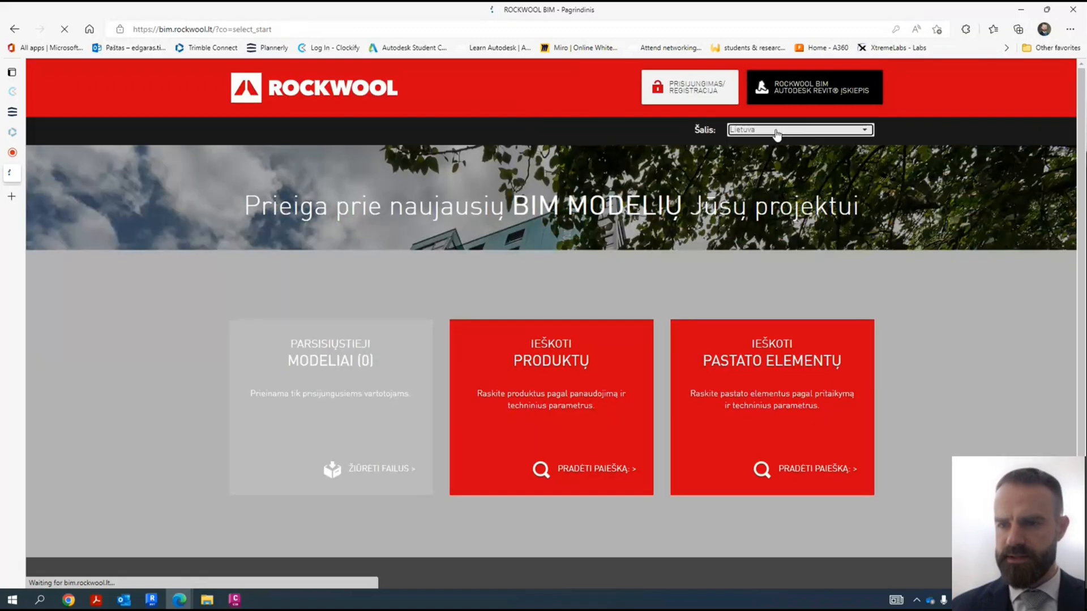
pyautogui.click(777, 131)
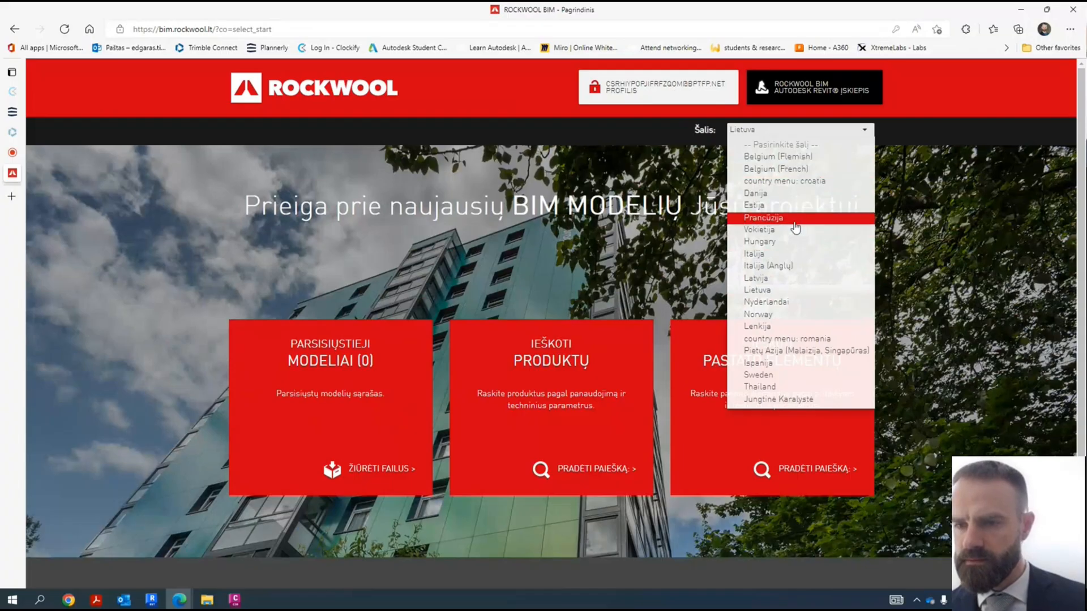
pyautogui.scroll(-1, 792, 350)
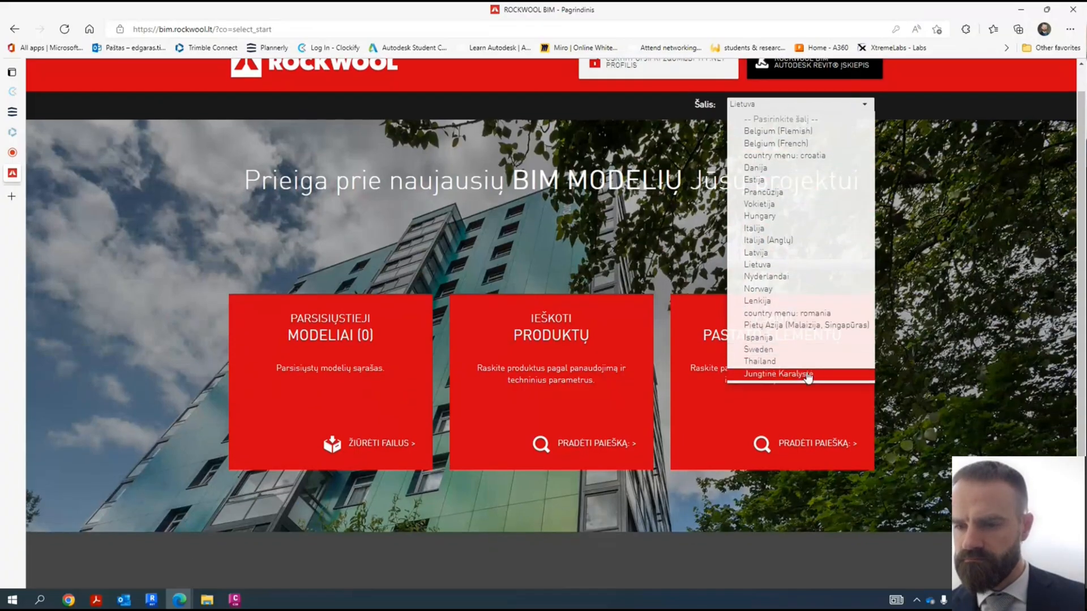
pyautogui.click(807, 375)
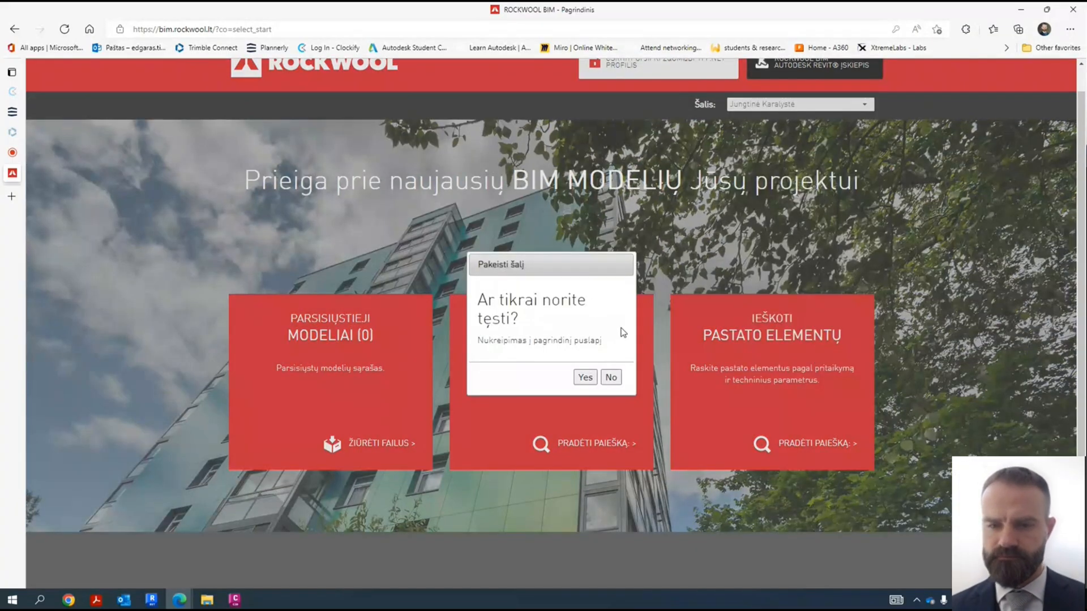
pyautogui.click(586, 380)
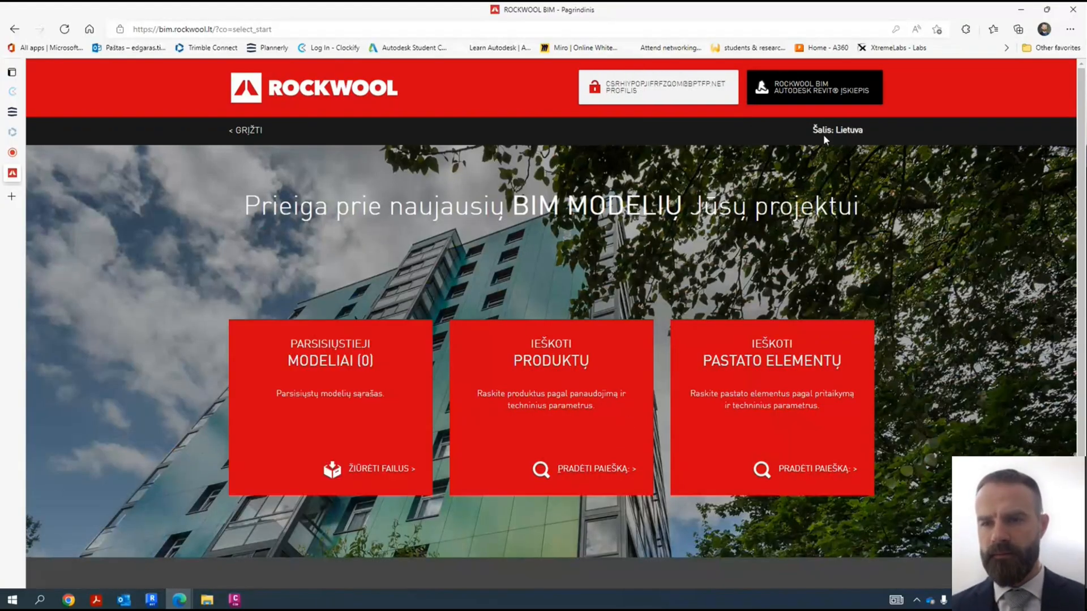
# - Start the Rockwool product search, look through the product catalogue and open the HARDROCK MAX product page
pyautogui.click(604, 480)
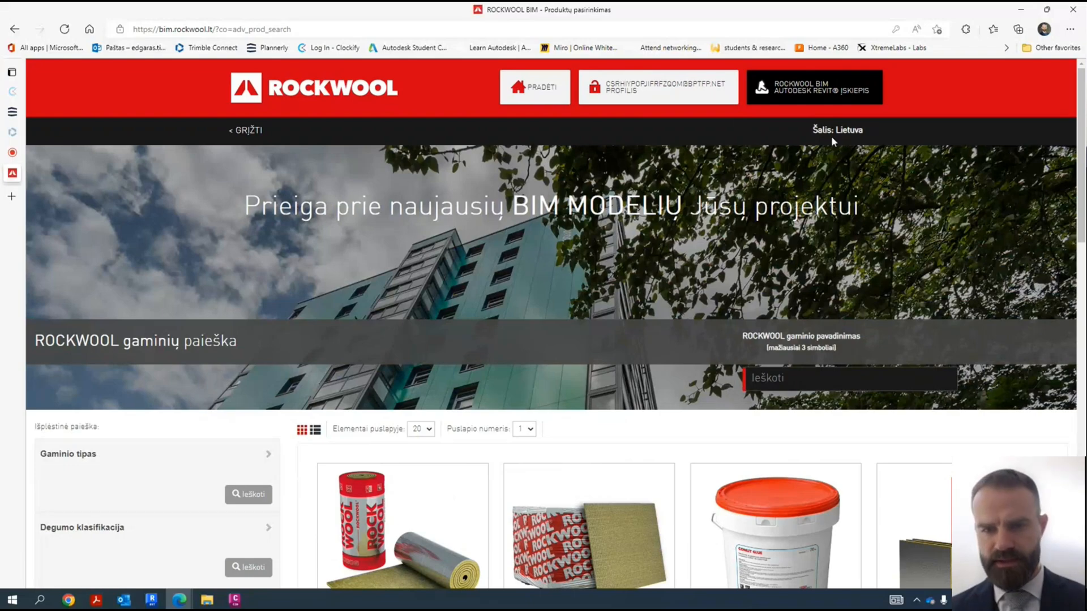
pyautogui.scroll(-8, 590, 213)
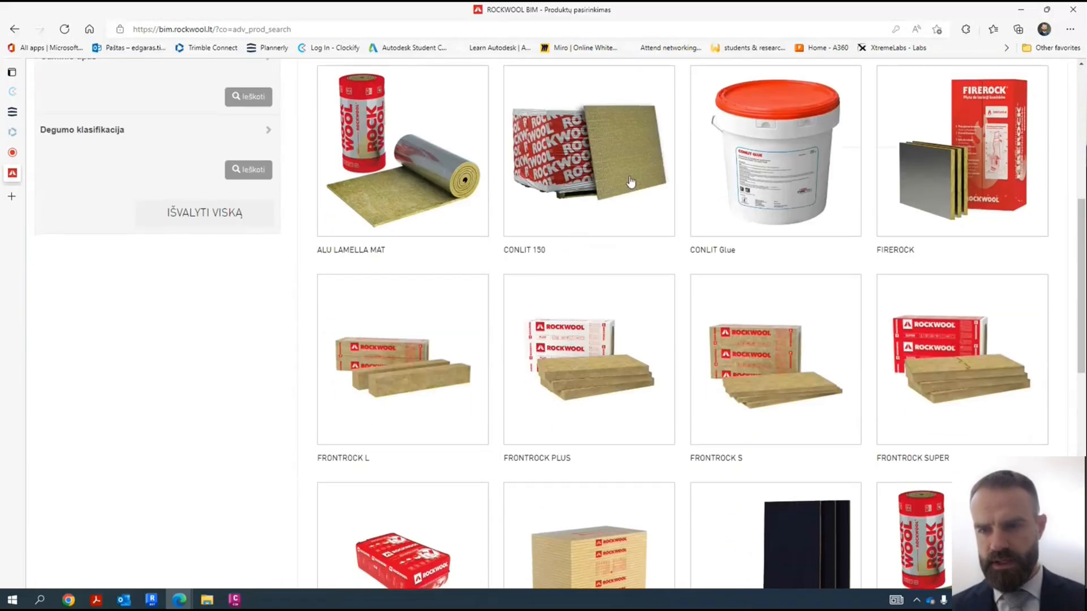
pyautogui.scroll(-10, 592, 303)
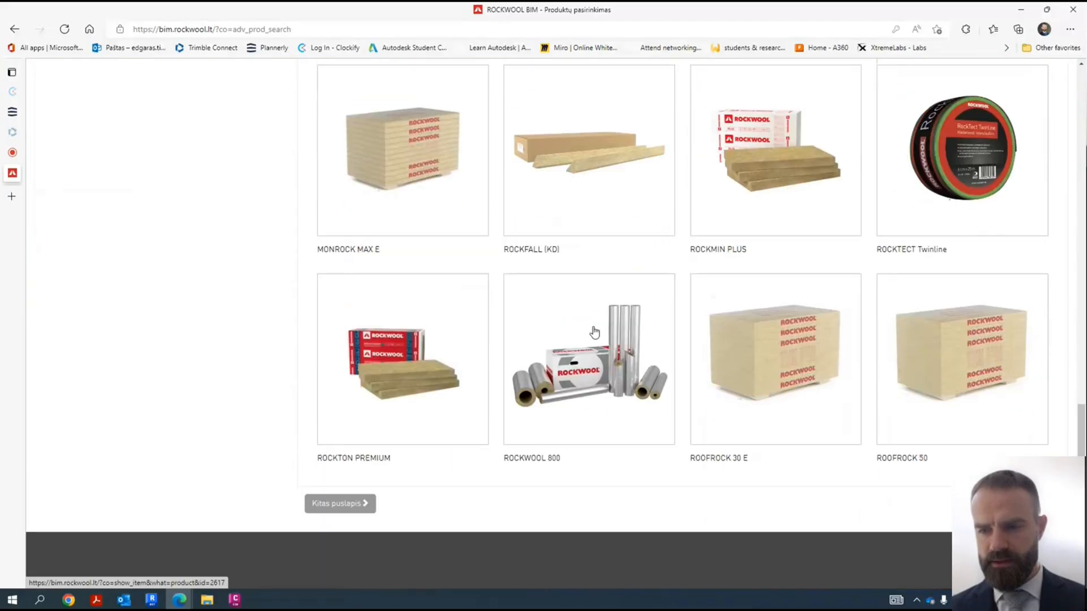
pyautogui.scroll(6, 610, 330)
pyautogui.click(591, 276)
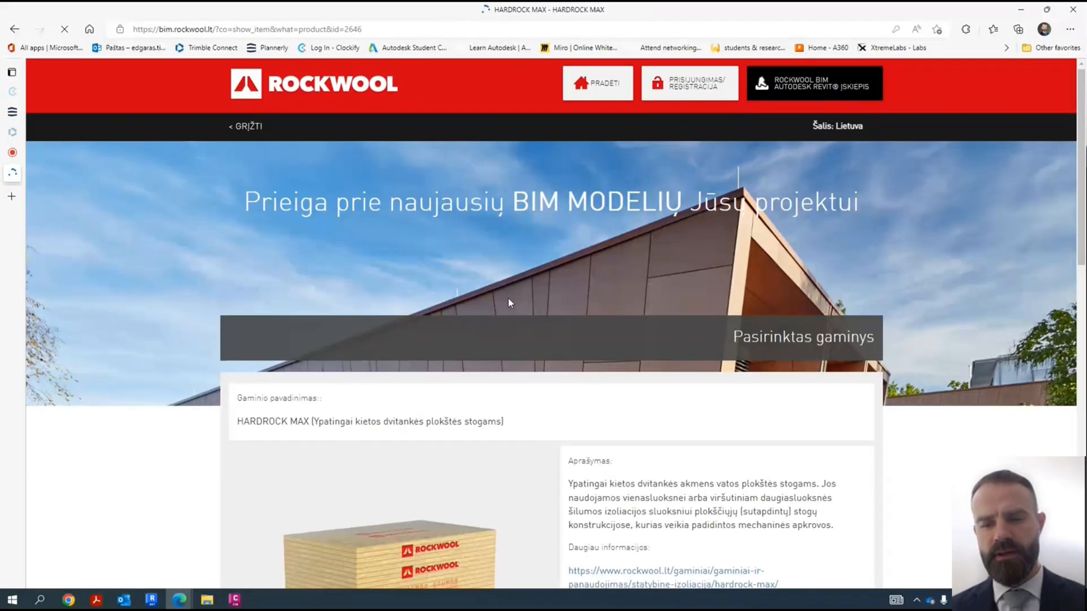
# - Examine the HARDROCK MAX page's downloadable Revit files, including the package of all Rockwool products, and its product type table
pyautogui.scroll(-6, 508, 297)
pyautogui.scroll(-6, 508, 303)
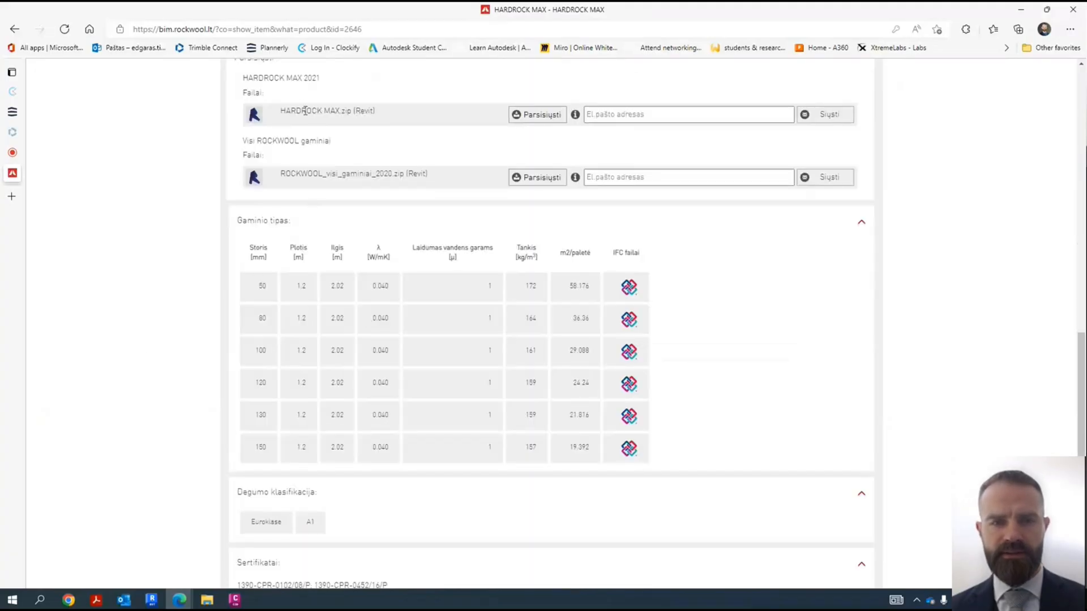
pyautogui.moveTo(289, 113); pyautogui.dragTo(410, 93)
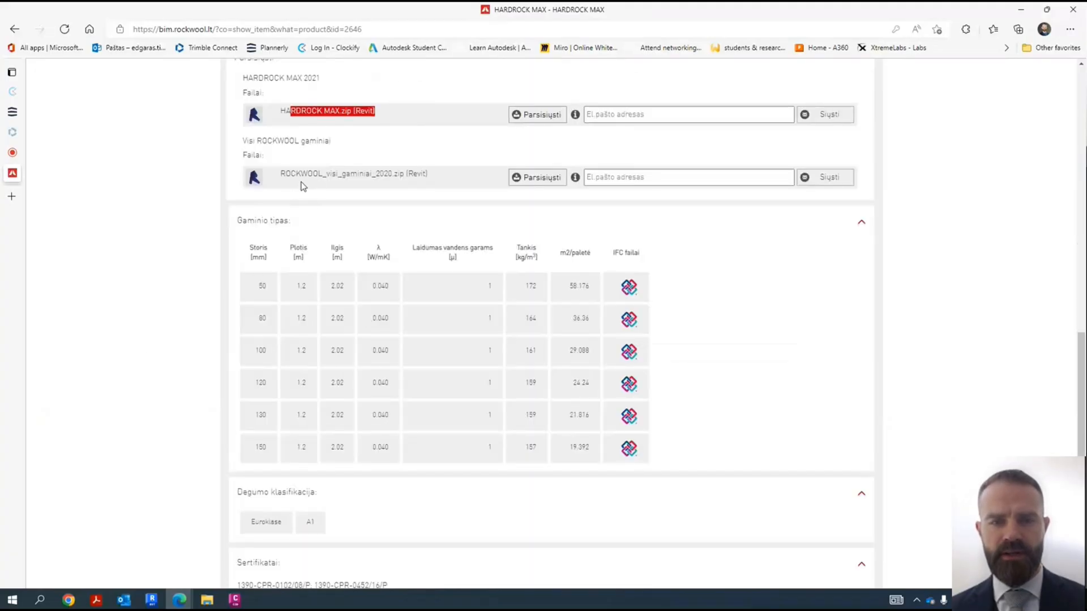
pyautogui.moveTo(281, 174); pyautogui.dragTo(384, 174)
pyautogui.scroll(-2, 448, 310)
pyautogui.scroll(10, 447, 309)
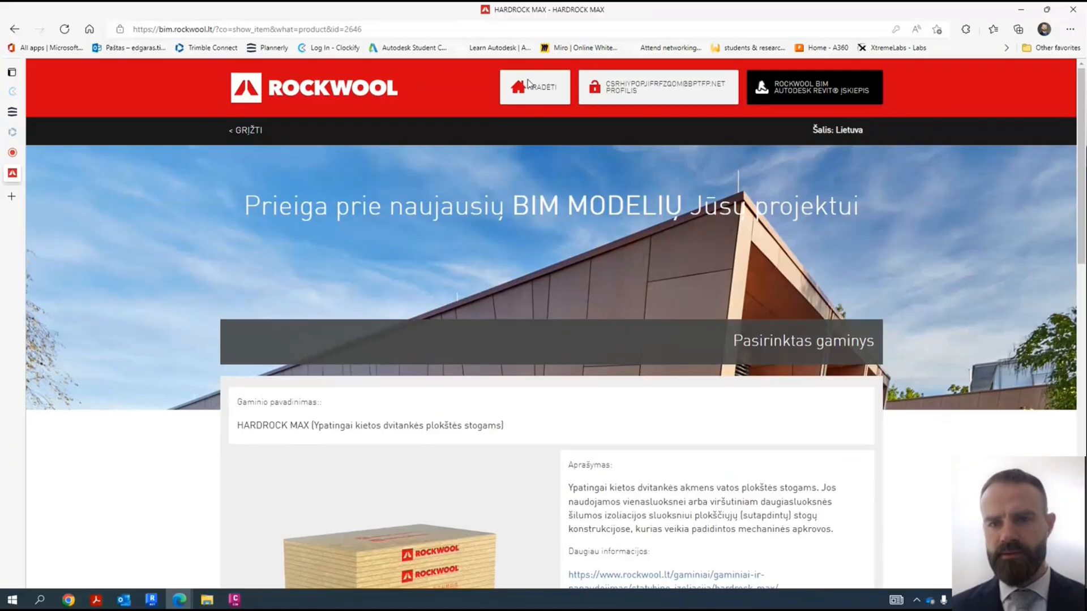
# - Return to the site's start page, open the building element search and show 60 elements per page
pyautogui.click(529, 85)
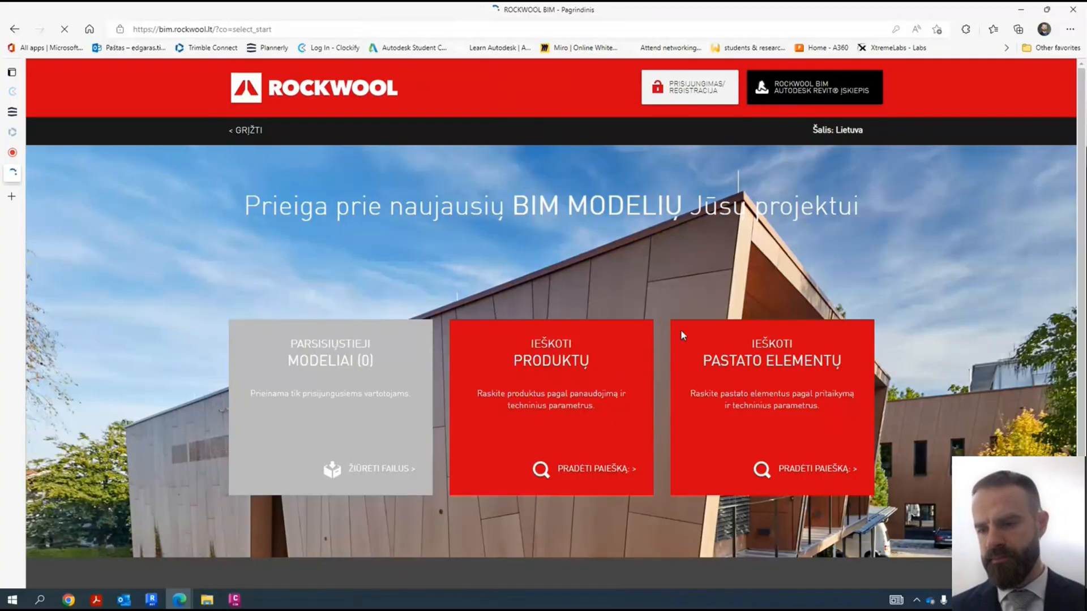
pyautogui.click(830, 470)
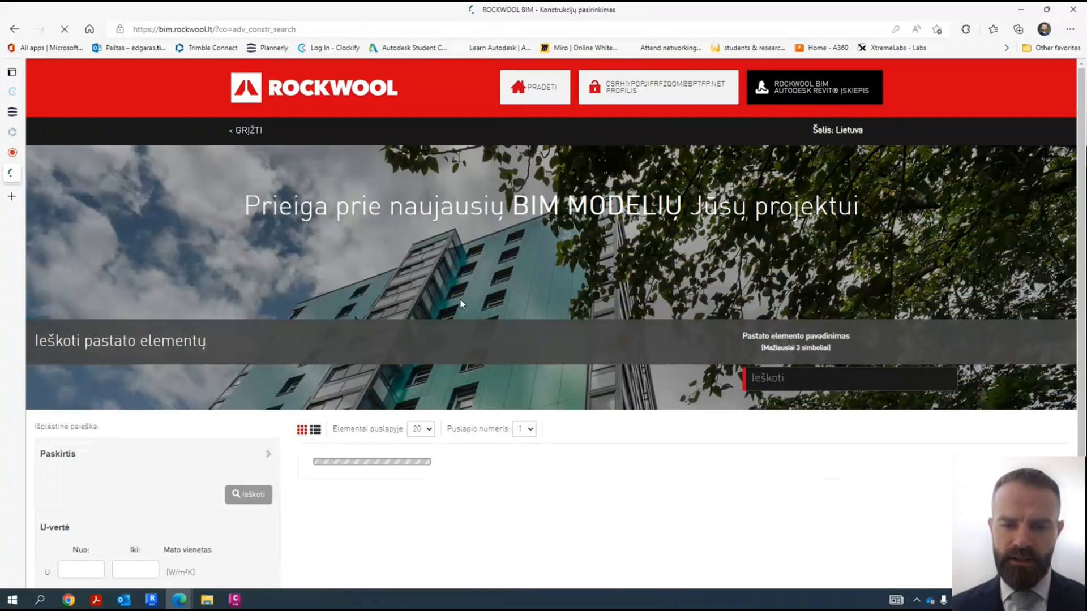
pyautogui.scroll(-5, 460, 300)
pyautogui.scroll(3, 453, 294)
pyautogui.click(421, 270)
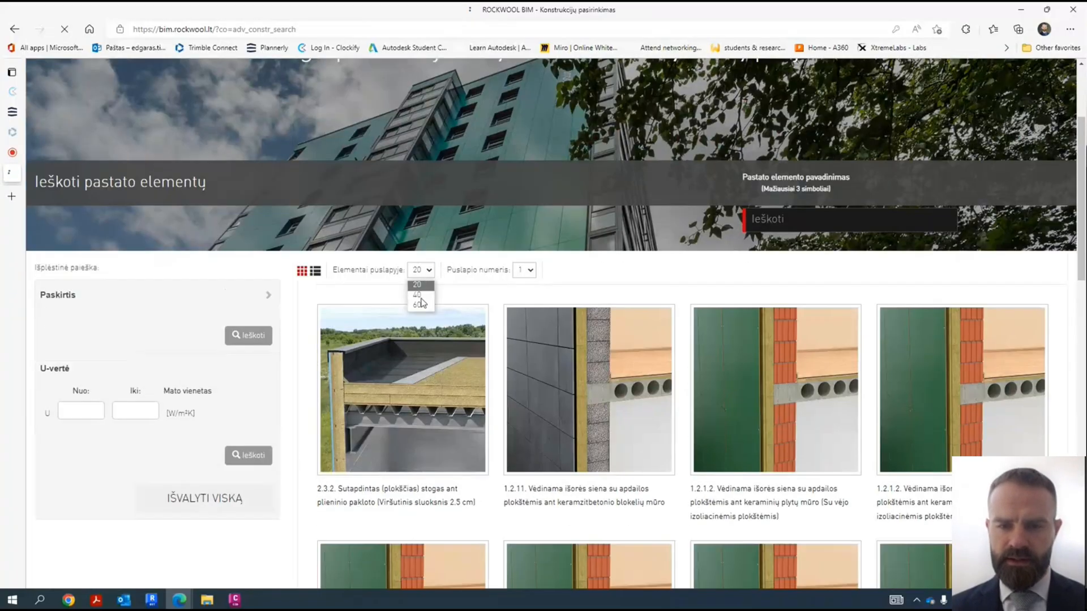
pyautogui.click(419, 304)
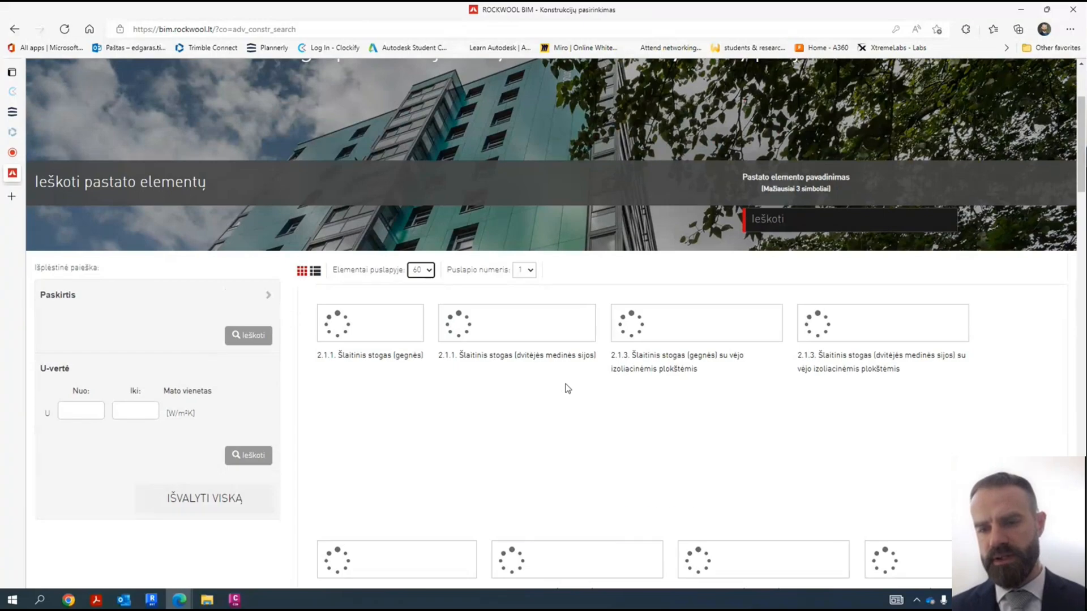
# - Look over the listed roof structures and translate the building element page to English
pyautogui.scroll(-4, 546, 175)
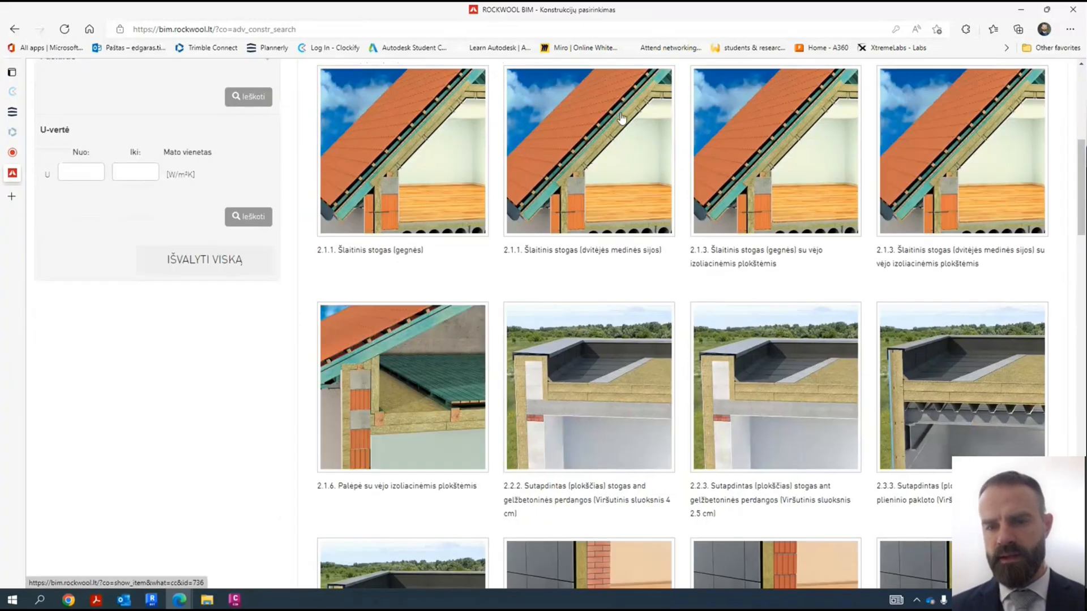
pyautogui.scroll(-3, 573, 230)
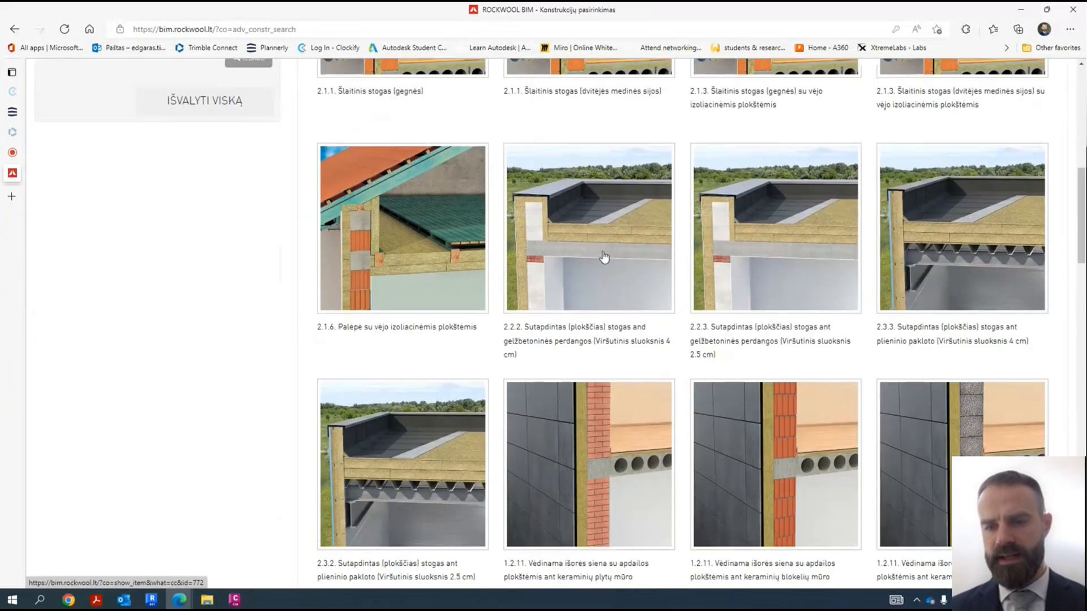
pyautogui.scroll(-4, 606, 256)
pyautogui.rightClick(261, 359)
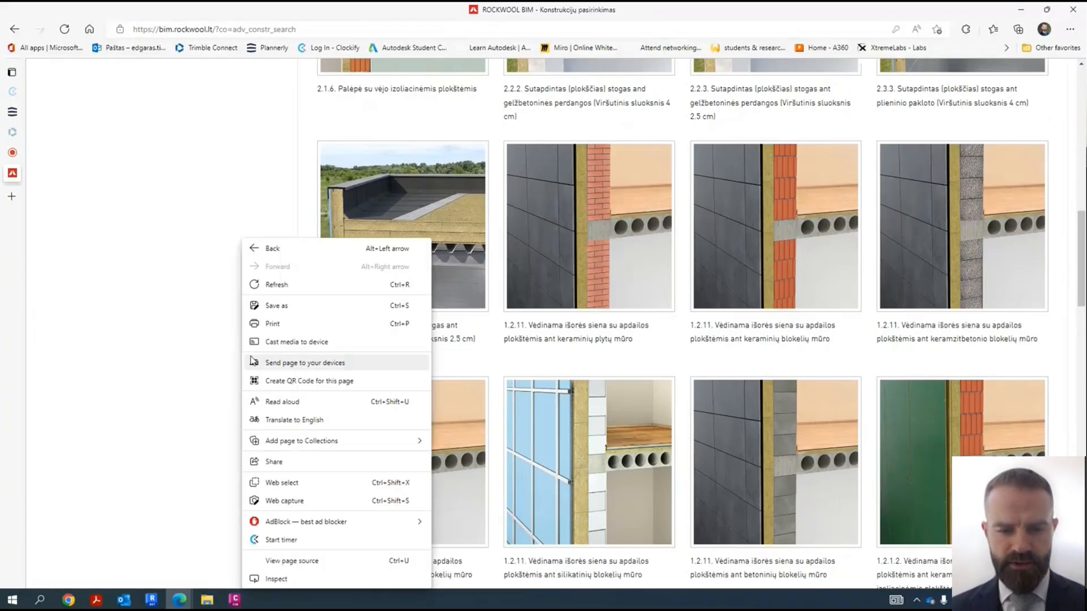
pyautogui.click(313, 422)
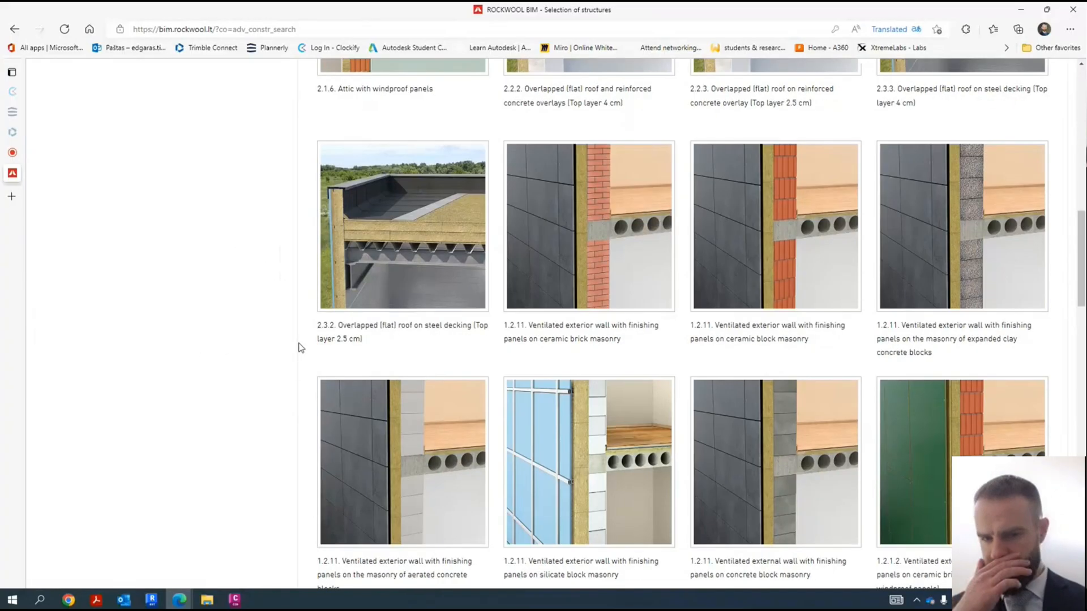
# - Browse the translated building element list, examining the flat roof, ventilated exterior wall and ETICS structures on offer
pyautogui.scroll(4, 600, 255)
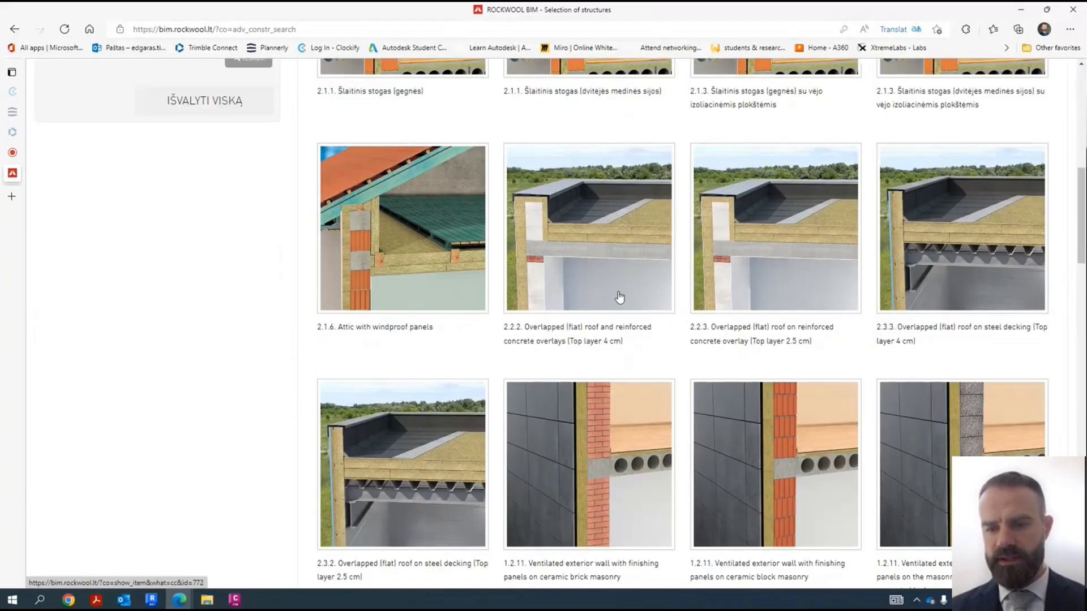
pyautogui.scroll(-4, 621, 296)
pyautogui.scroll(-9, 656, 314)
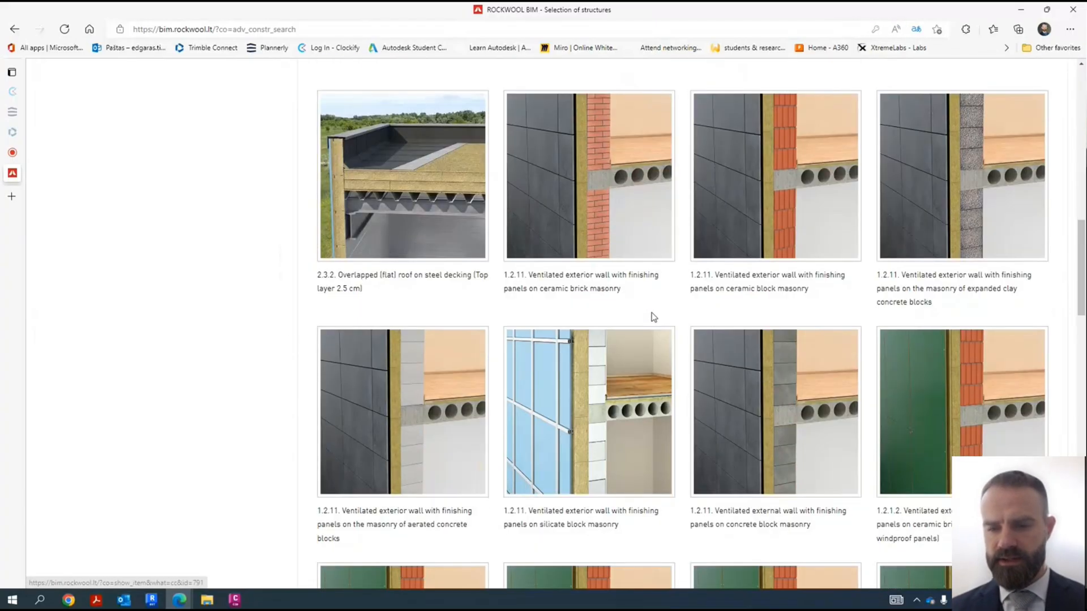
pyautogui.scroll(-2, 622, 271)
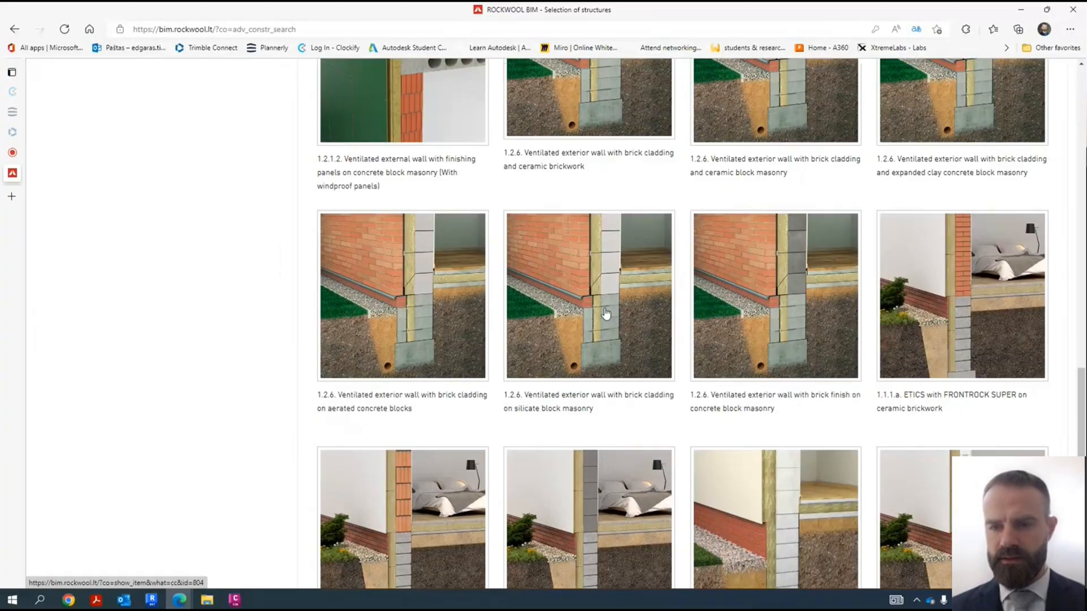
pyautogui.scroll(-1, 619, 308)
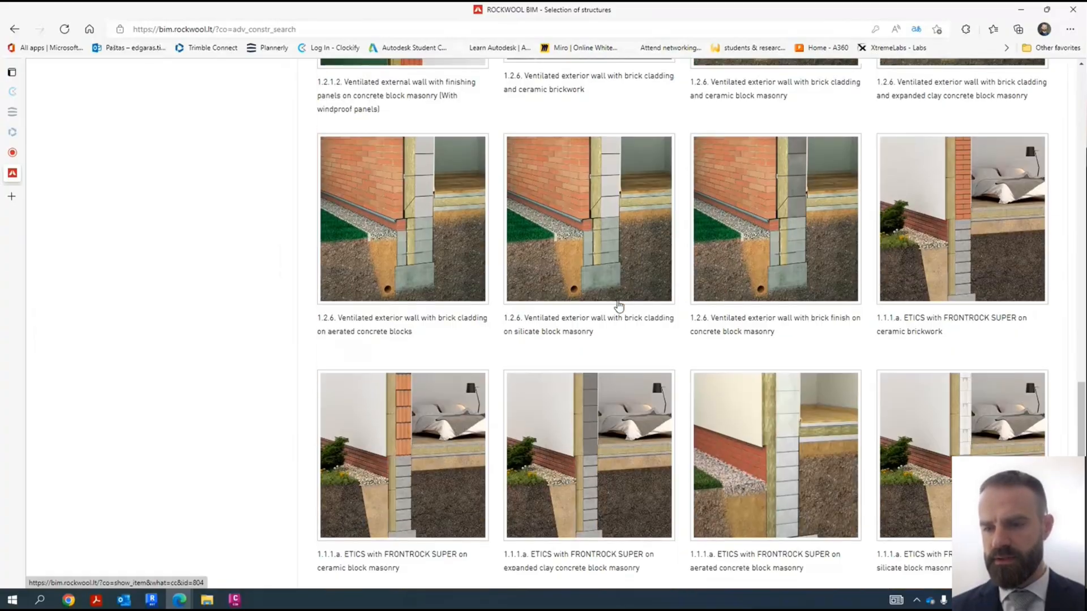
pyautogui.scroll(-3, 645, 302)
pyautogui.scroll(-7, 744, 349)
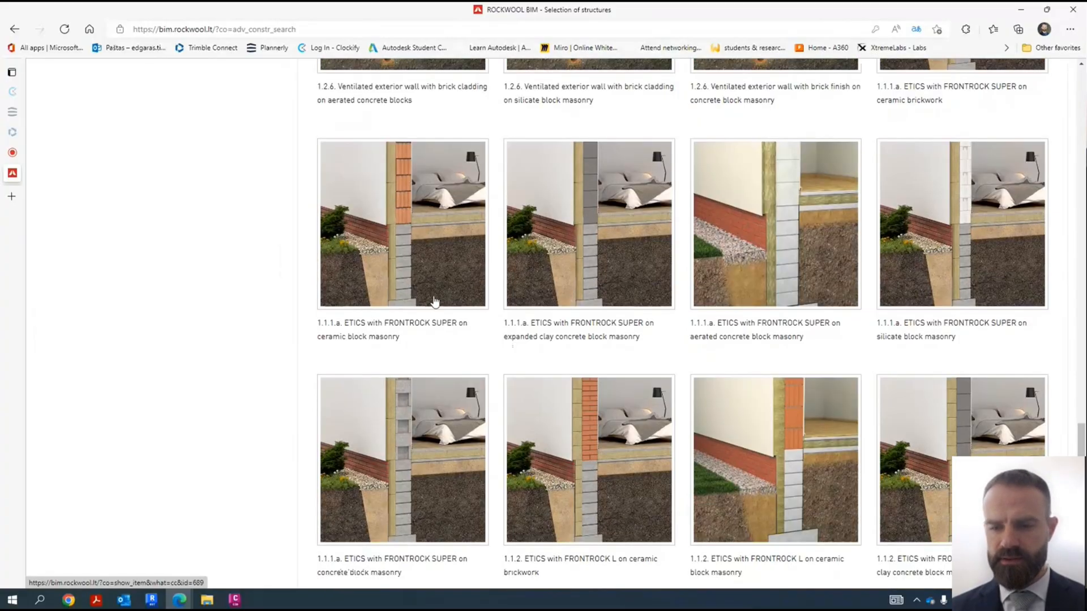
pyautogui.scroll(10, 744, 349)
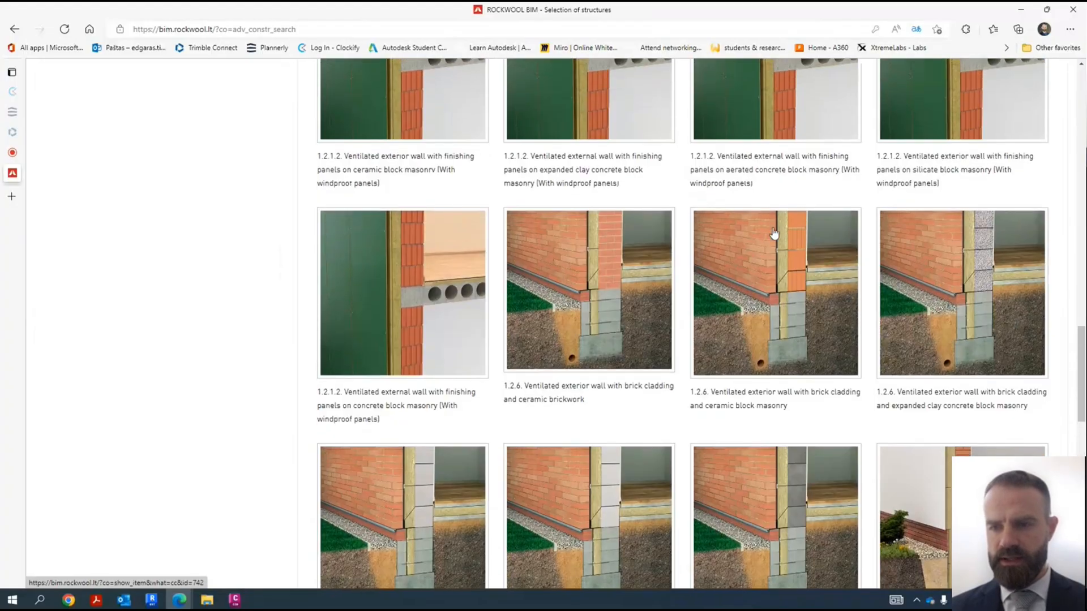
pyautogui.scroll(12, 757, 283)
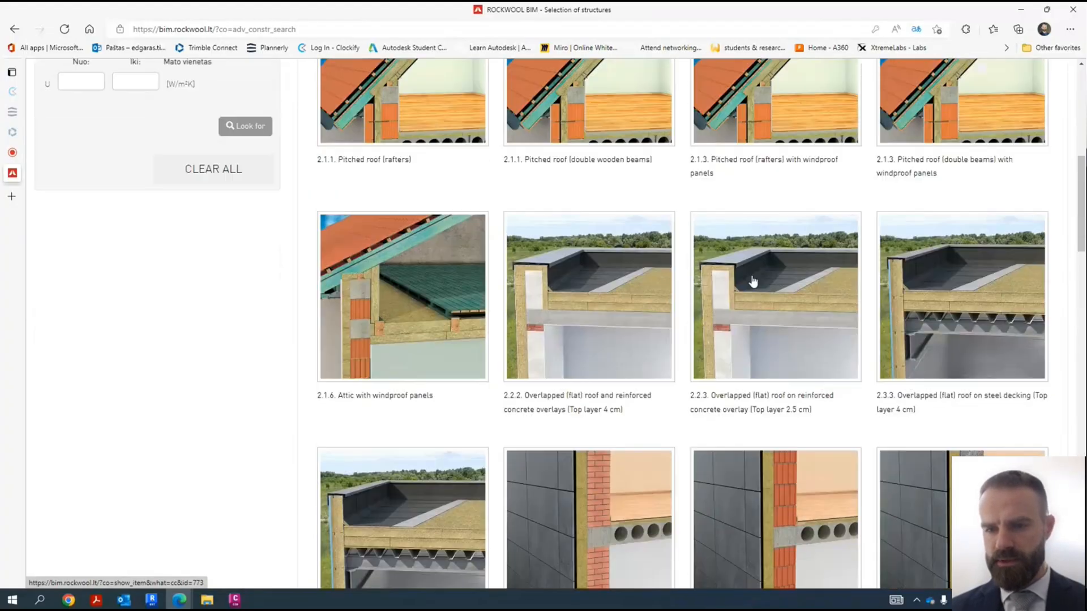
pyautogui.scroll(-3, 739, 296)
# - Open the 2.2.3 flat roof on reinforced concrete (top layer 2.5 cm) and compare its ROOFROCK 30 E variants' thicknesses and U-values
pyautogui.click(770, 242)
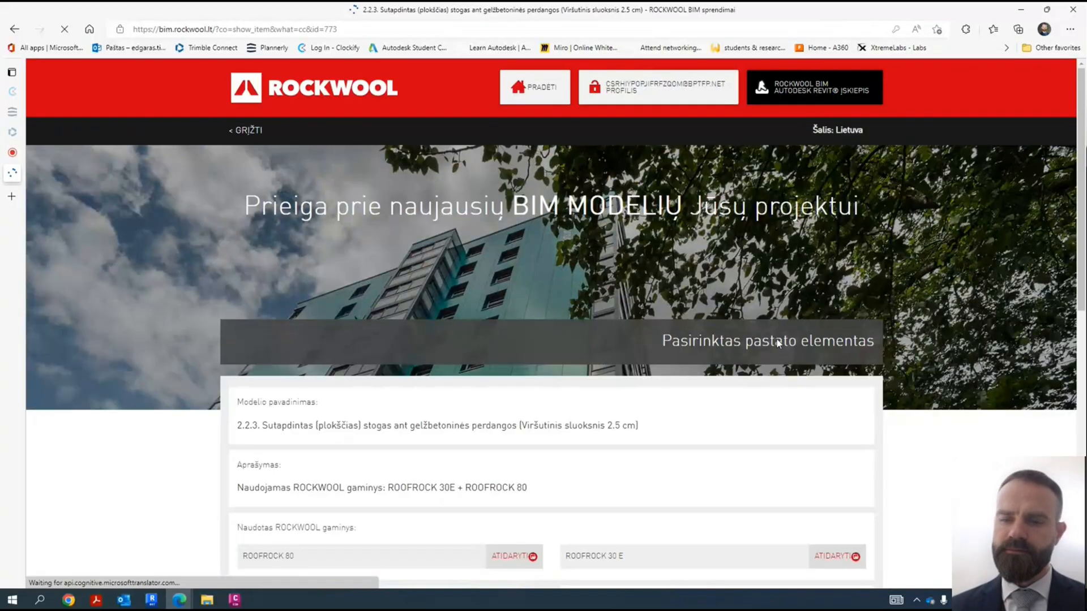
pyautogui.scroll(-8, 651, 329)
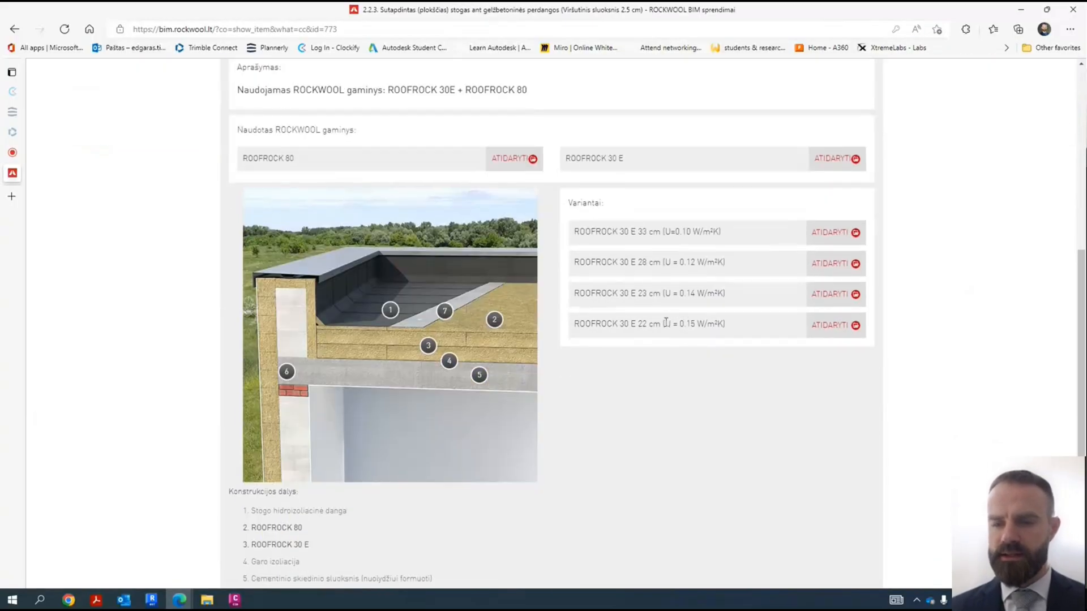
pyautogui.moveTo(665, 323); pyautogui.dragTo(725, 323)
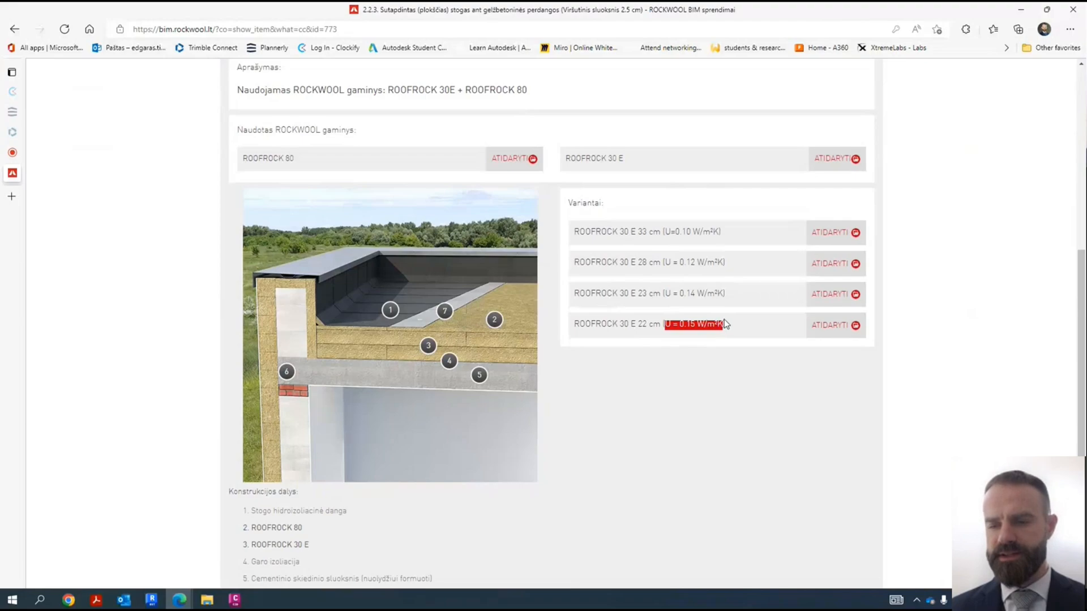
pyautogui.click(612, 294)
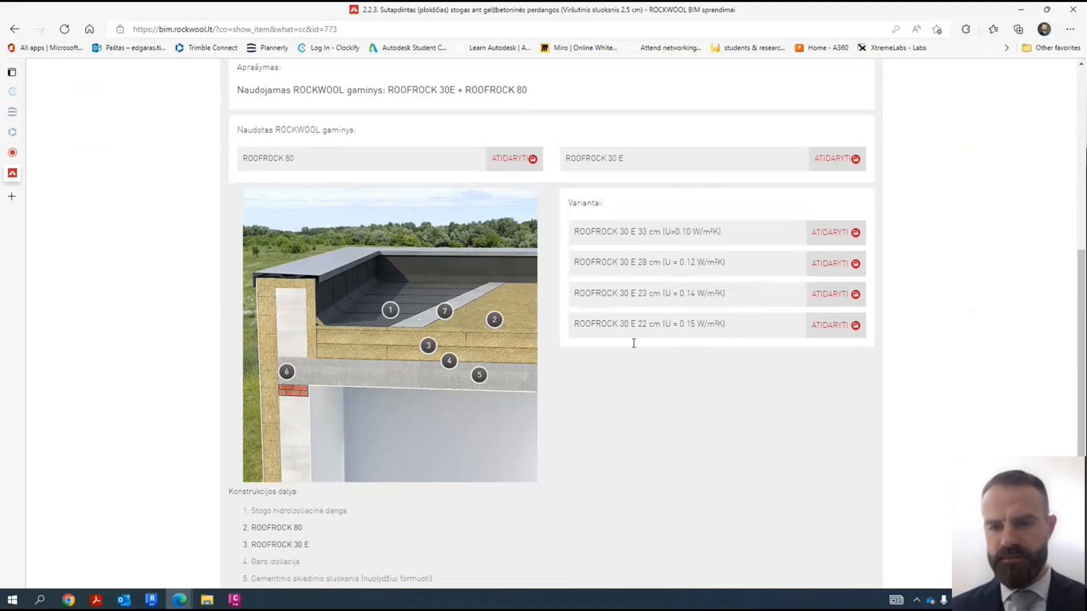
pyautogui.moveTo(574, 231); pyautogui.dragTo(721, 232)
pyautogui.click(636, 235)
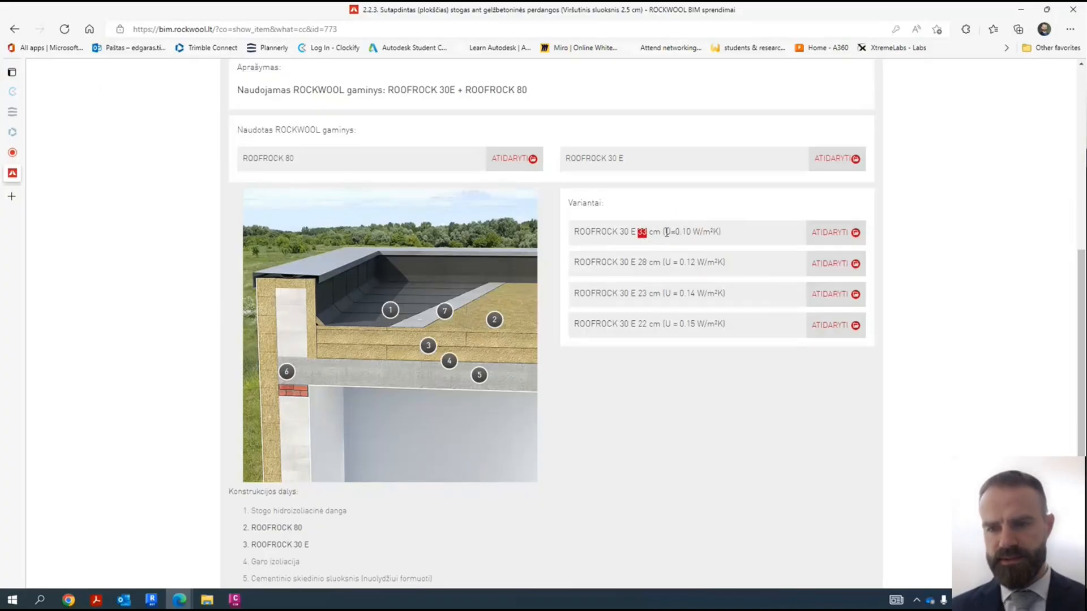
pyautogui.click(614, 232)
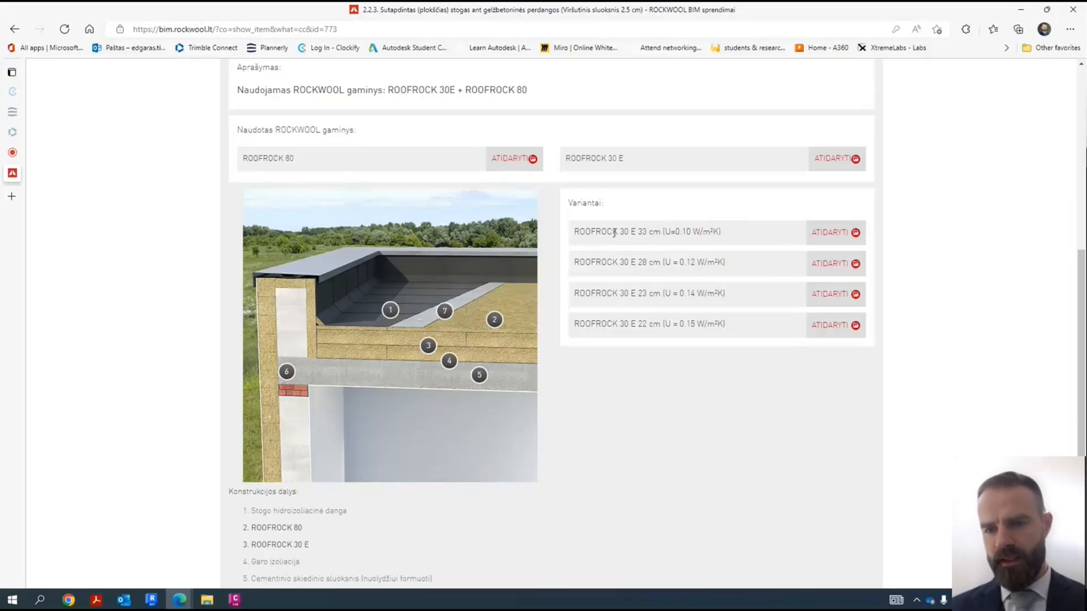
# - Open the ROOFROCK 30 E 33 cm (U=0.10 W/m²K) variant and find its Revit download file
pyautogui.click(838, 236)
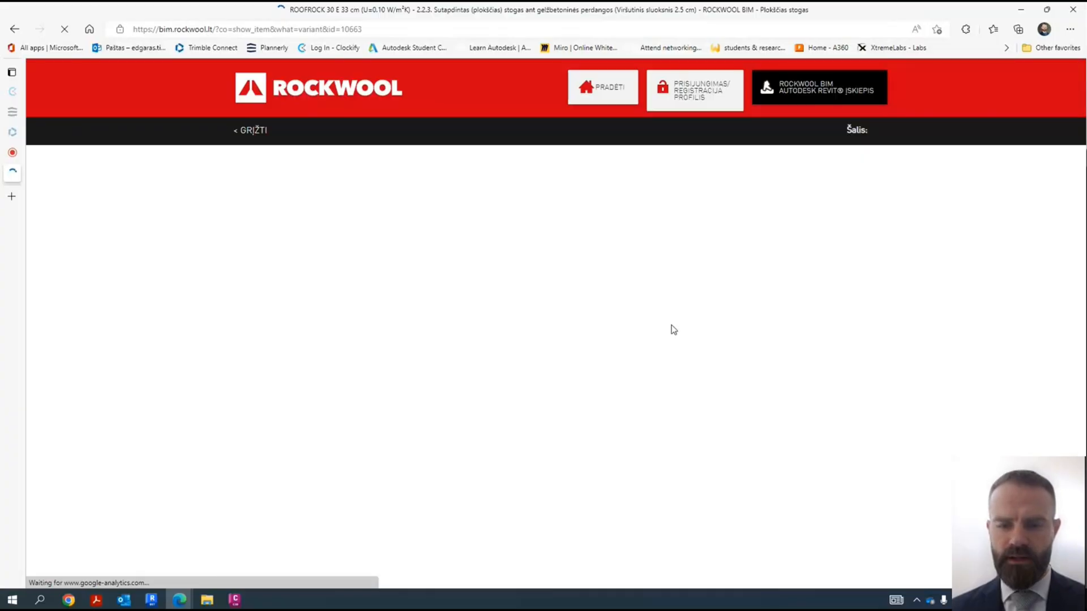
pyautogui.scroll(-9, 496, 369)
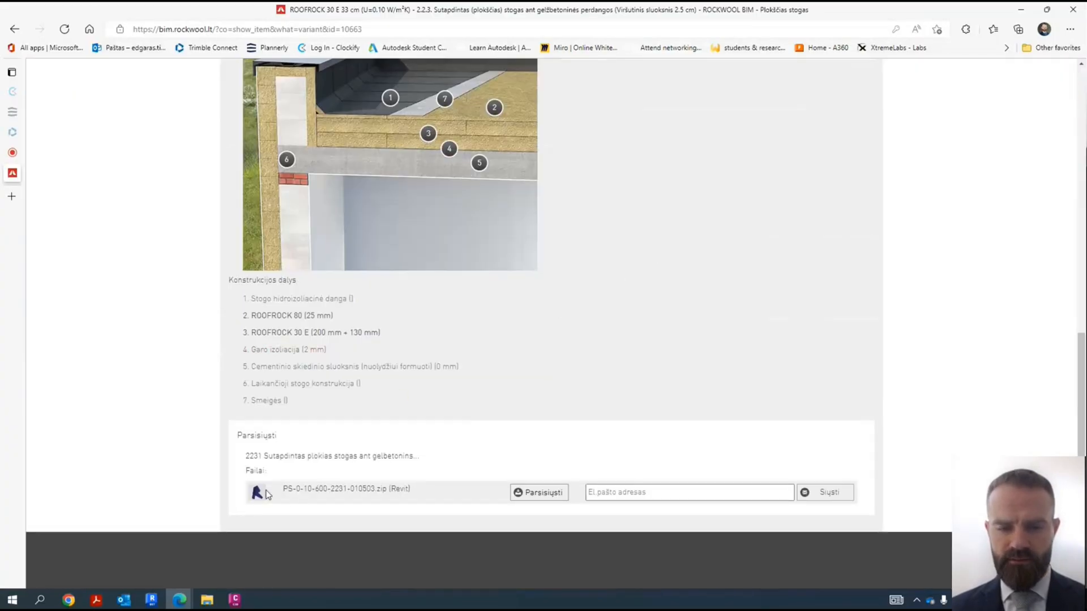
# - Examine the flat roof variant's Revit zip file and its numbered construction layers against the section picture
pyautogui.moveTo(282, 491); pyautogui.dragTo(397, 487)
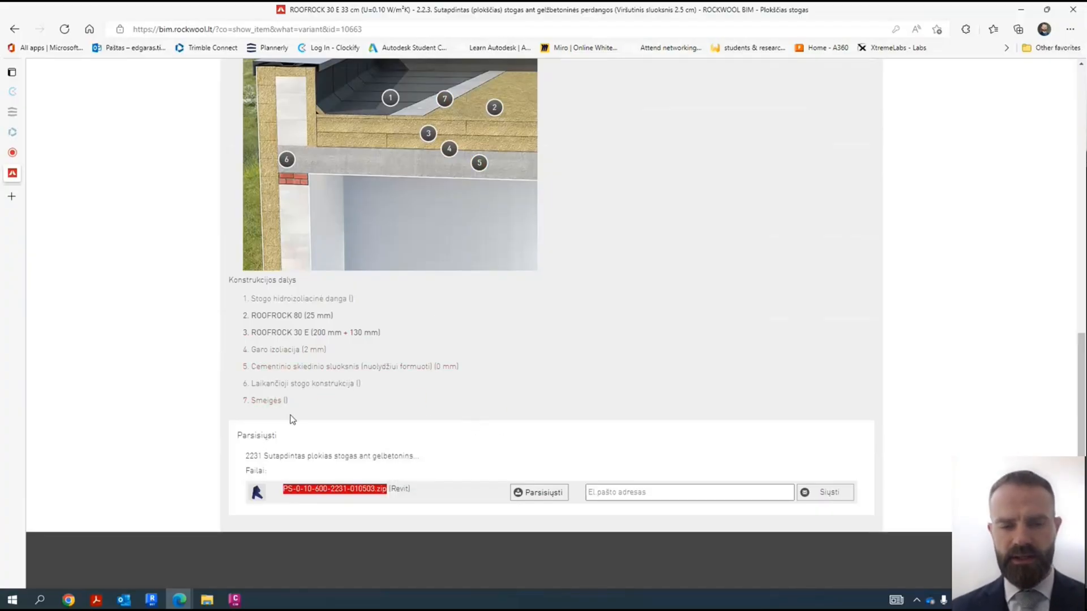
pyautogui.moveTo(309, 405); pyautogui.dragTo(238, 296)
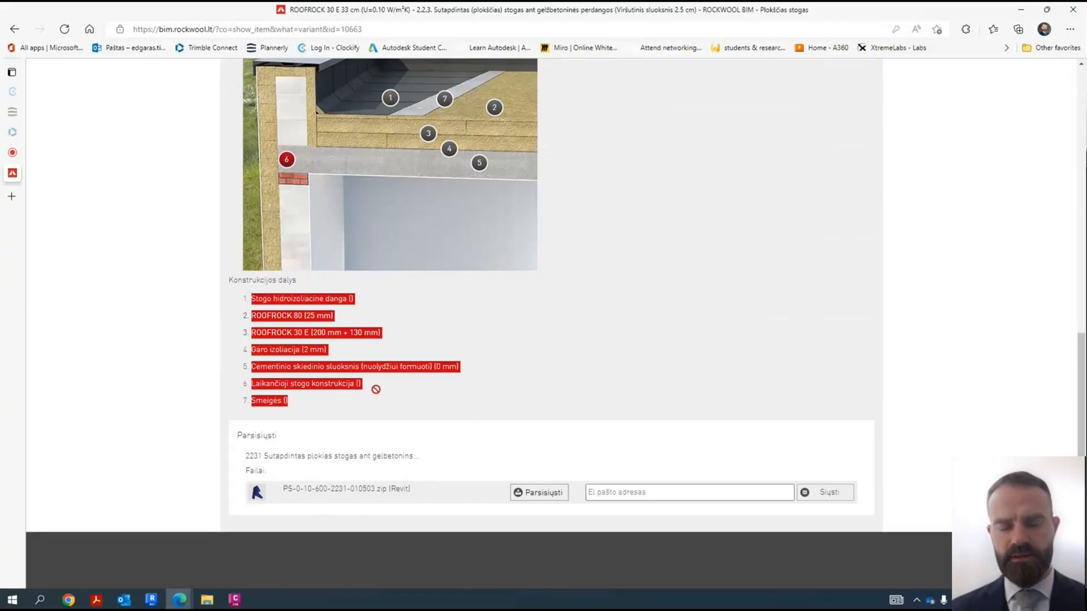
pyautogui.scroll(4, 488, 324)
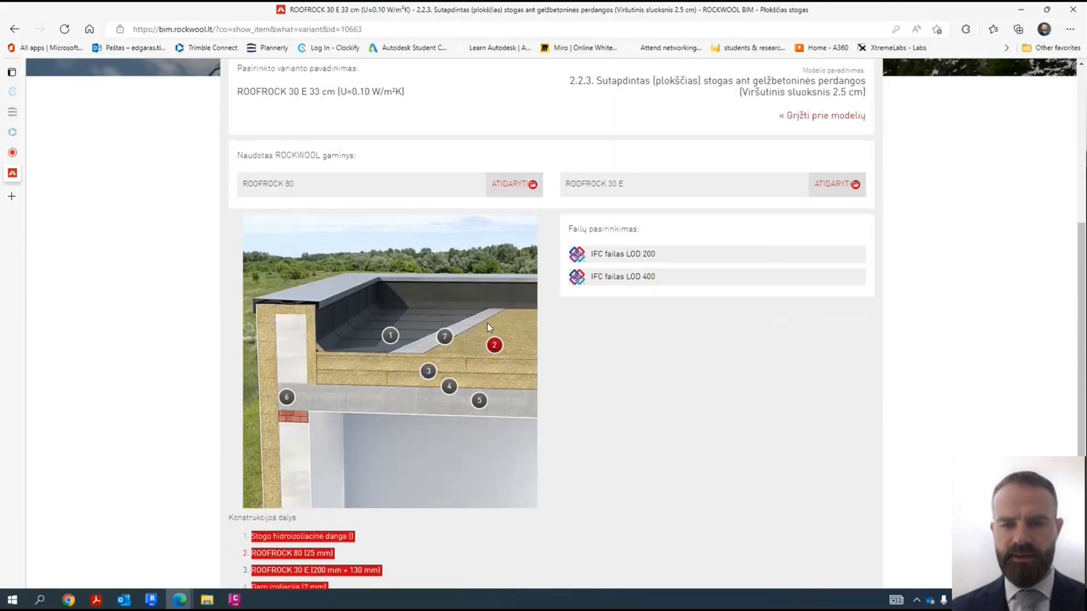
pyautogui.scroll(-4, 501, 314)
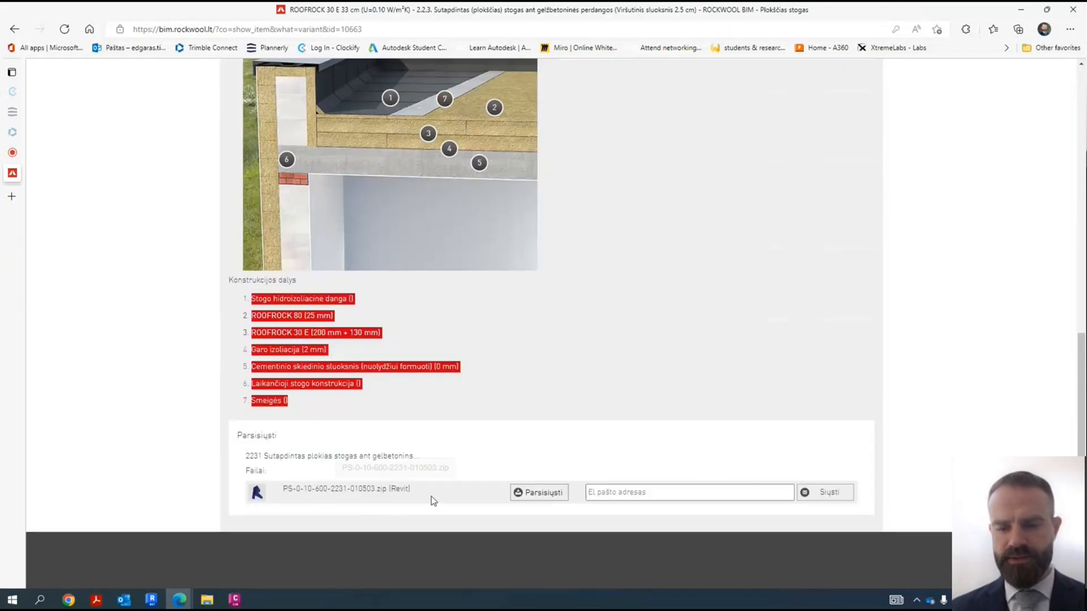
pyautogui.scroll(6, 636, 405)
pyautogui.scroll(-6, 567, 315)
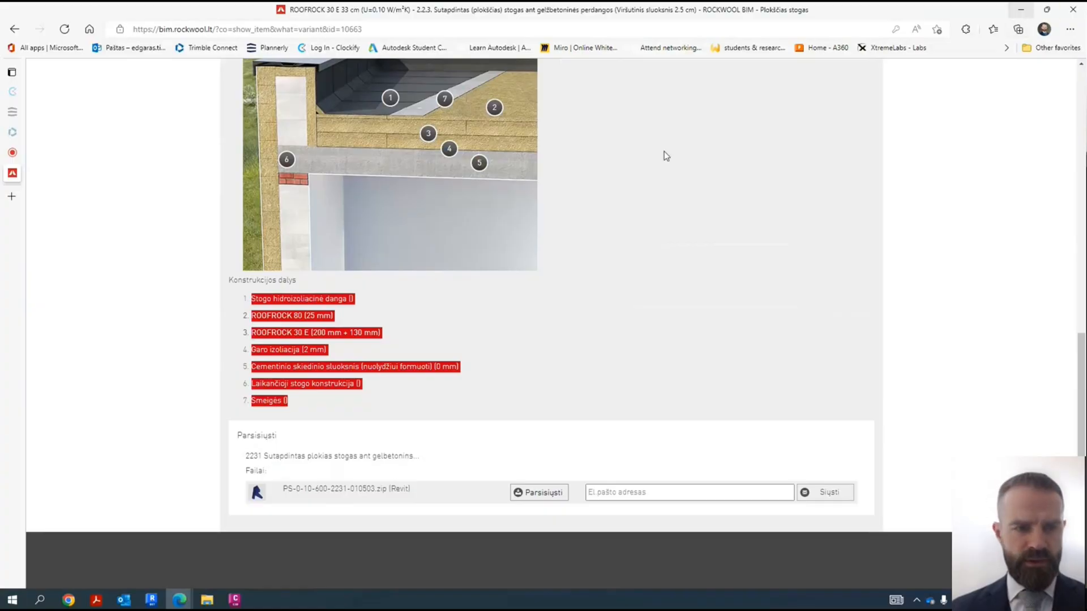
# - Switch back to Revit, accept the Rockwool roof's type properties and create a roof by face on the mass's top face
pyautogui.click(156, 604)
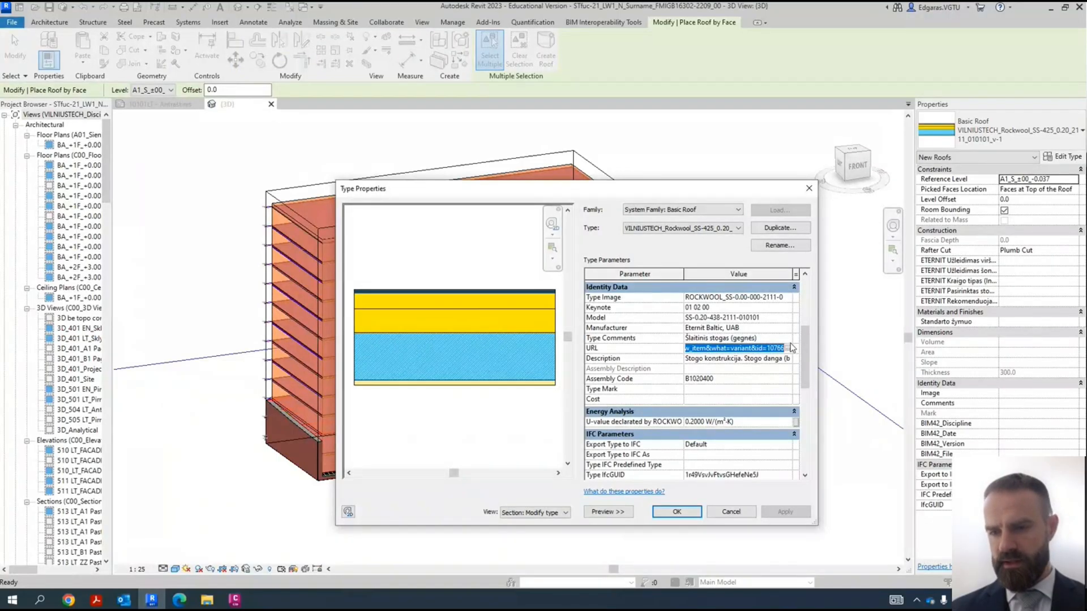
pyautogui.scroll(3, 811, 379)
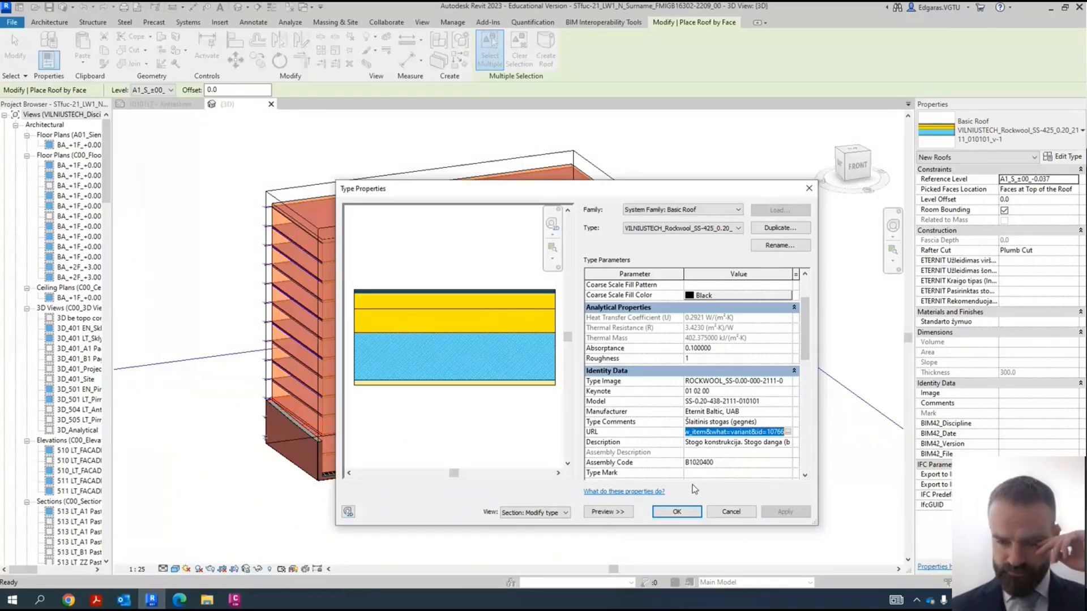
pyautogui.click(690, 515)
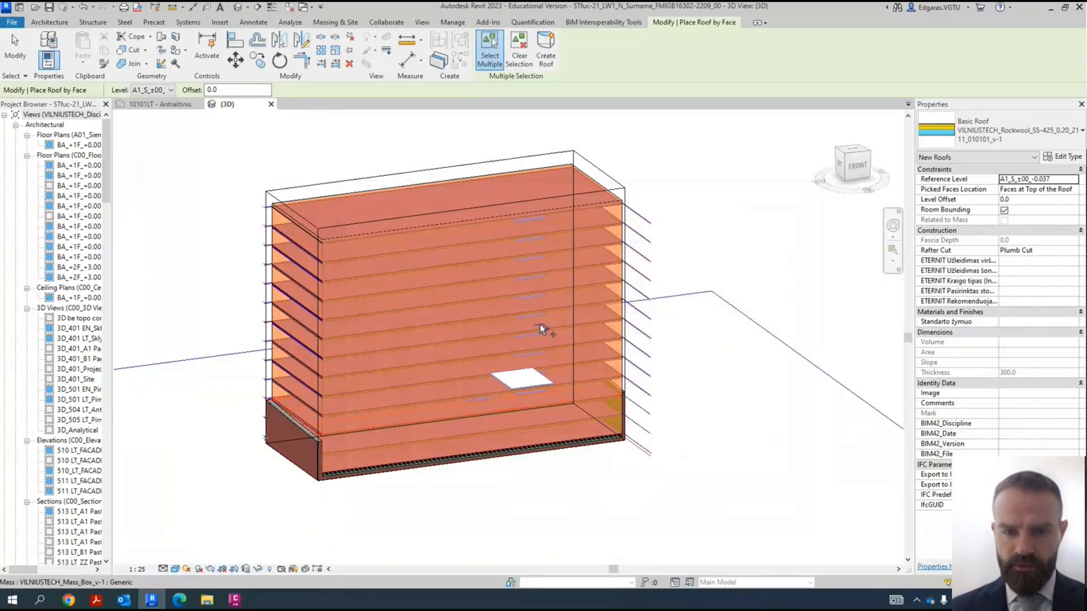
pyautogui.click(402, 203)
pyautogui.click(546, 48)
pyautogui.press('Escape')
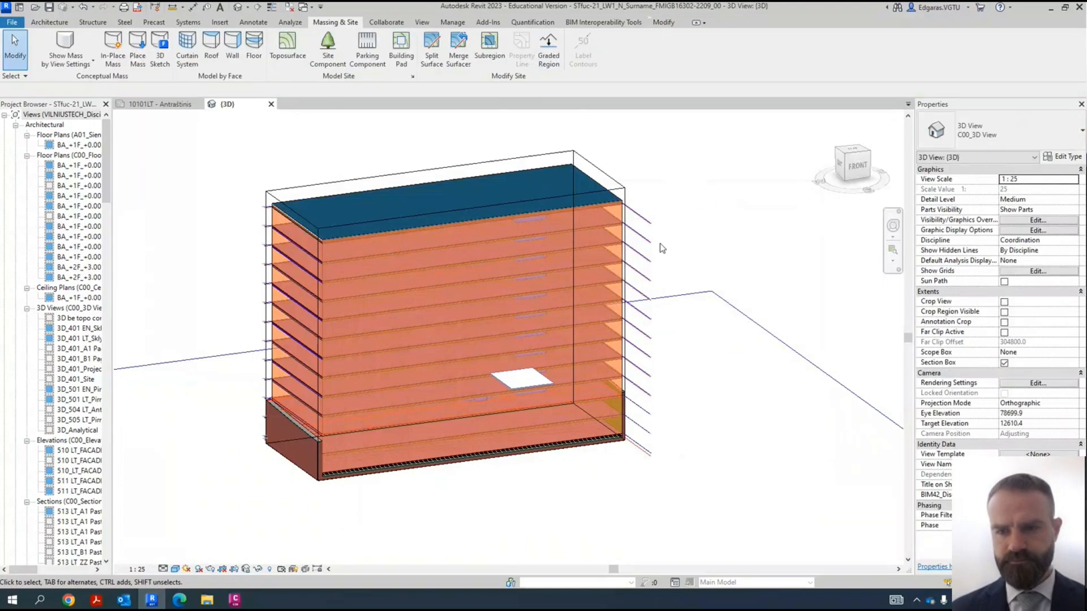
pyautogui.click(232, 46)
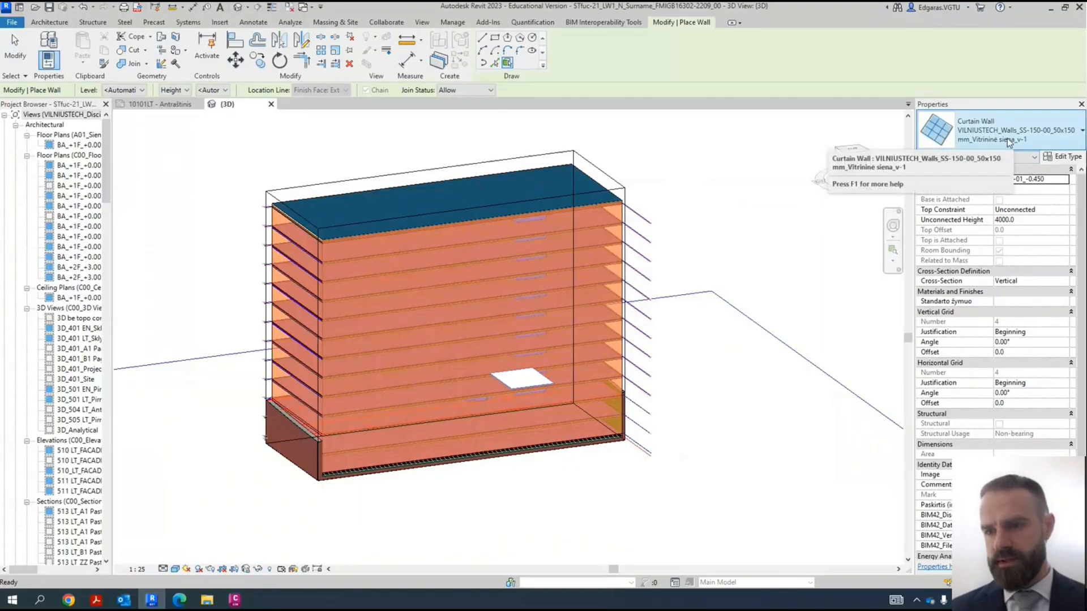
pyautogui.scroll(7, 632, 429)
pyautogui.scroll(-10, 639, 391)
pyautogui.press('Escape')
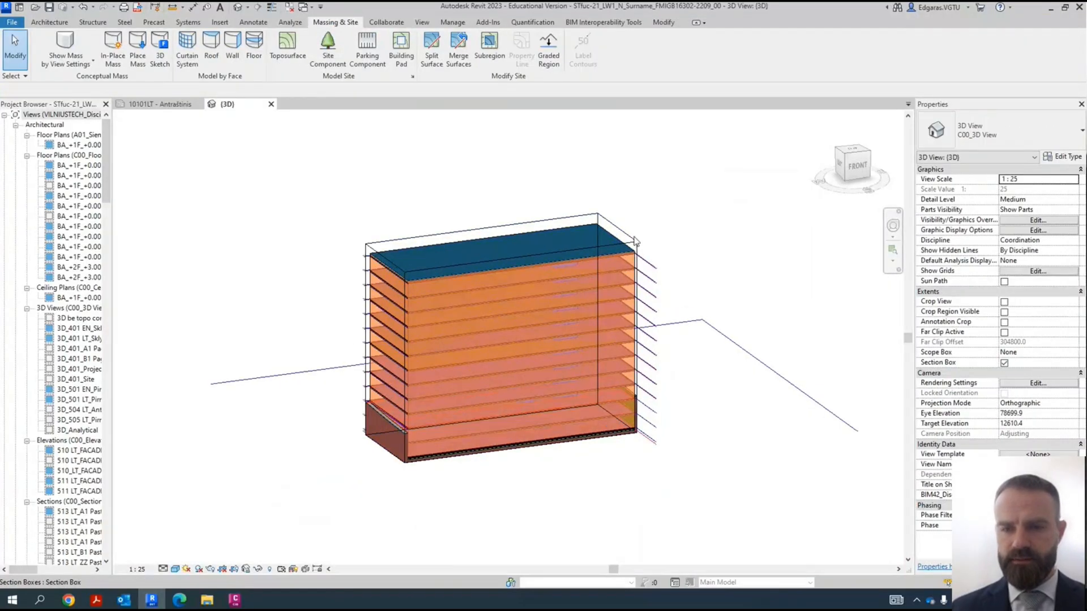
# - Extend the section box's front face outward so that it encloses the whole building mass
pyautogui.scroll(2, 634, 428)
pyautogui.click(446, 444)
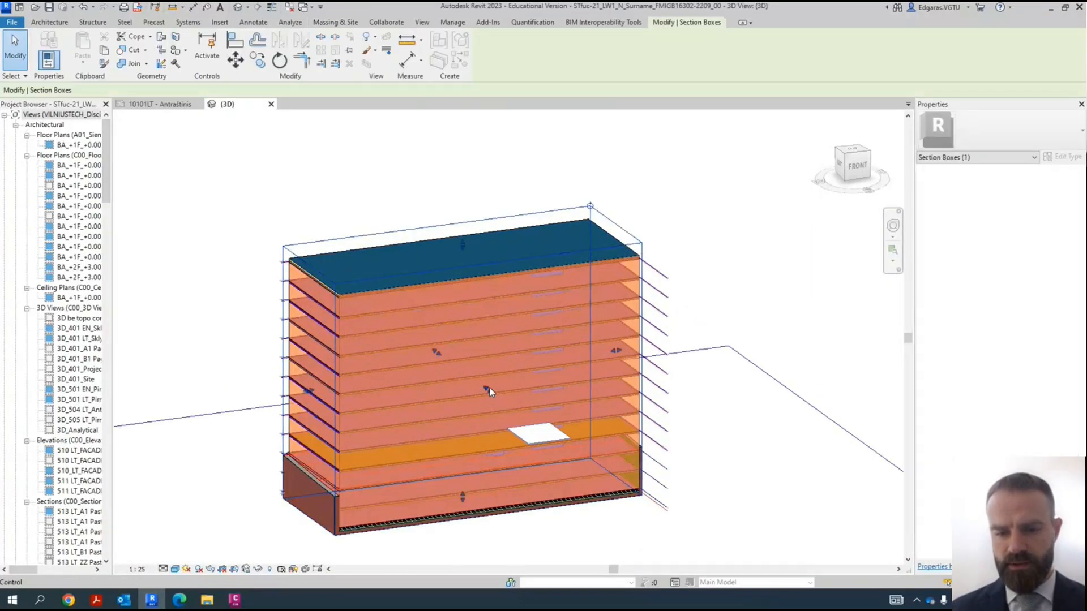
pyautogui.moveTo(490, 388); pyautogui.dragTo(514, 417)
pyautogui.moveTo(726, 426)
pyautogui.mouseDown()
pyautogui.moveTo(722, 436)
pyautogui.moveTo(735, 423)
pyautogui.mouseUp()
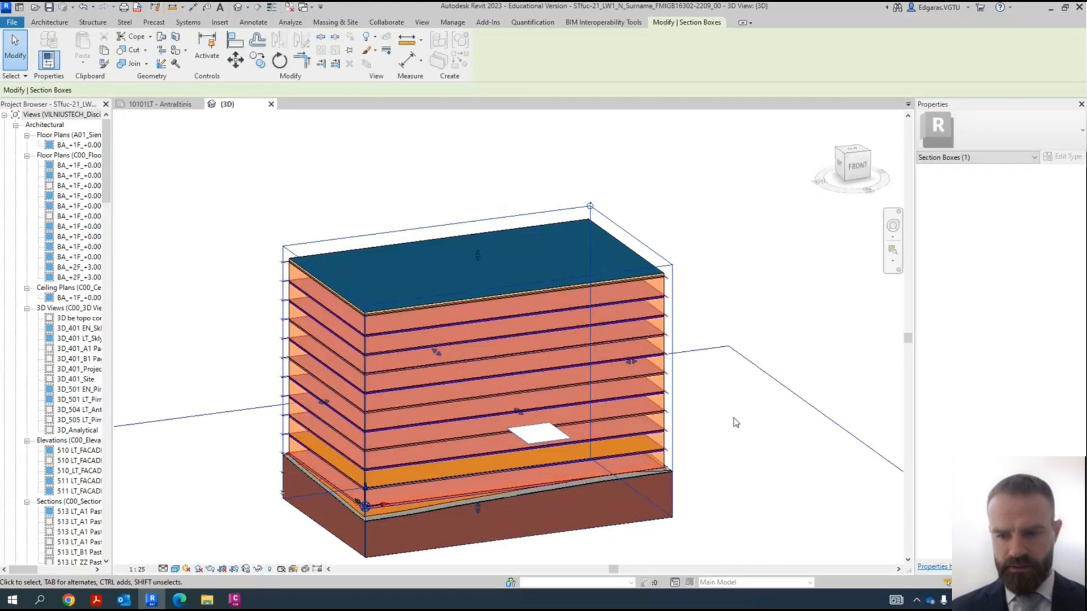
pyautogui.keyDown('shift'); pyautogui.moveTo(727, 473); pyautogui.dragTo(629, 507, button='middle'); pyautogui.keyUp('shift')
pyautogui.click(629, 507)
pyautogui.scroll(2, 626, 504)
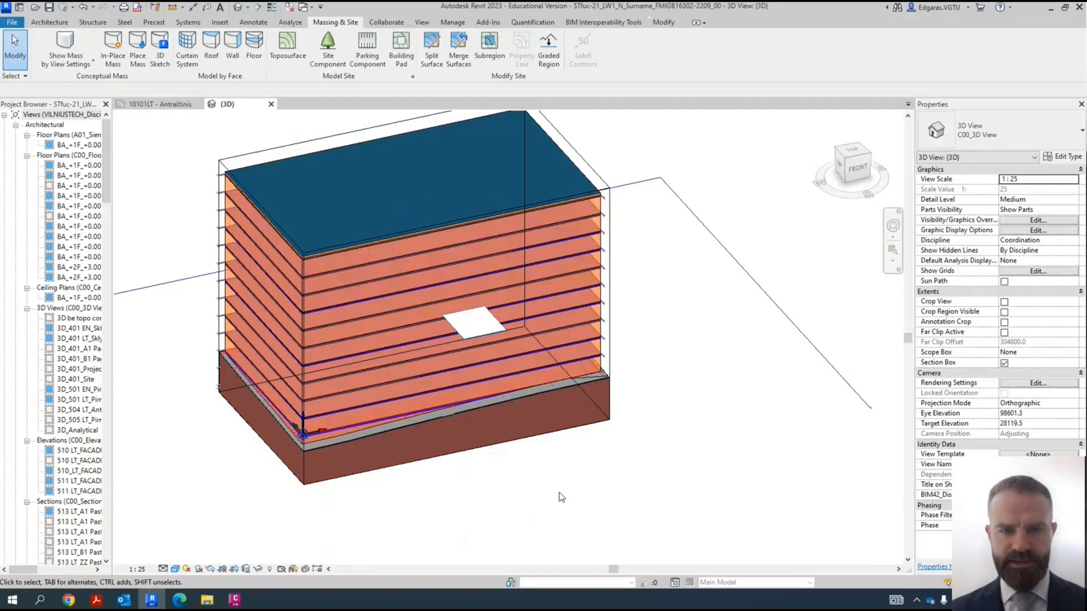
pyautogui.click(426, 25)
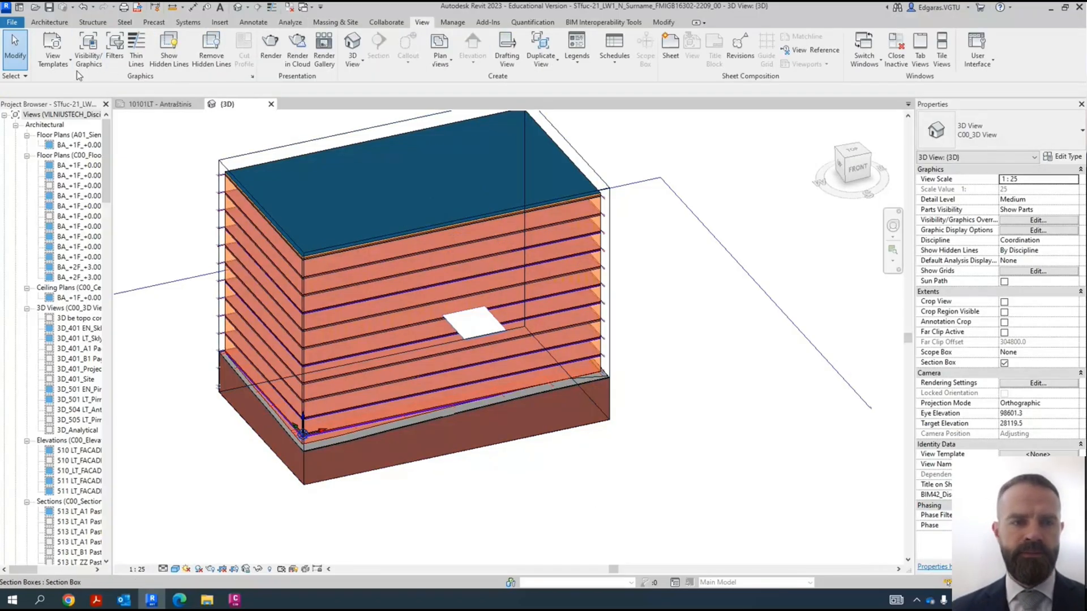
pyautogui.click(88, 51)
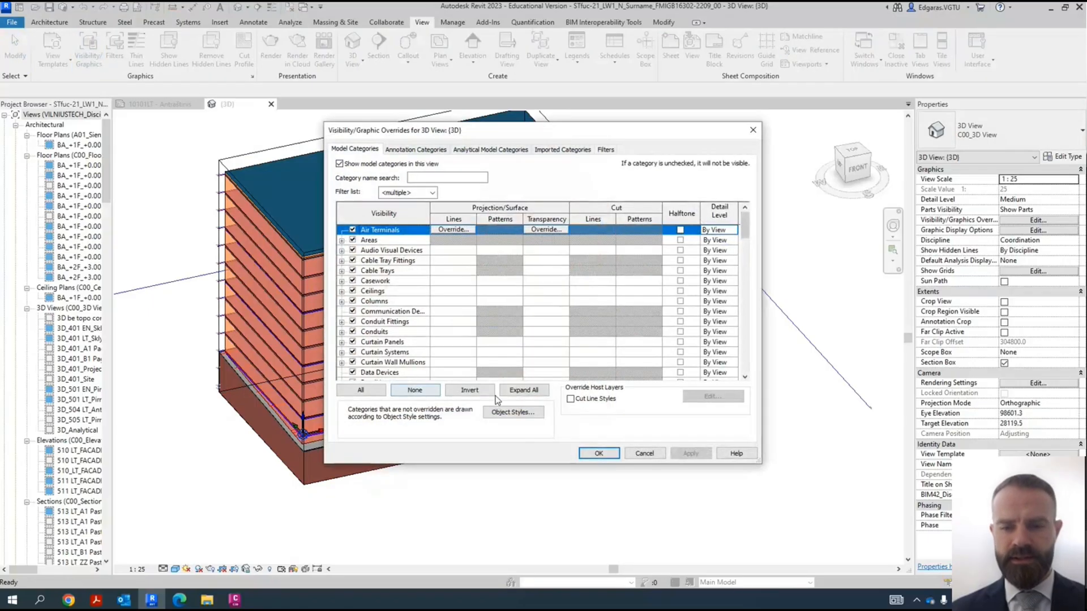
pyautogui.click(522, 391)
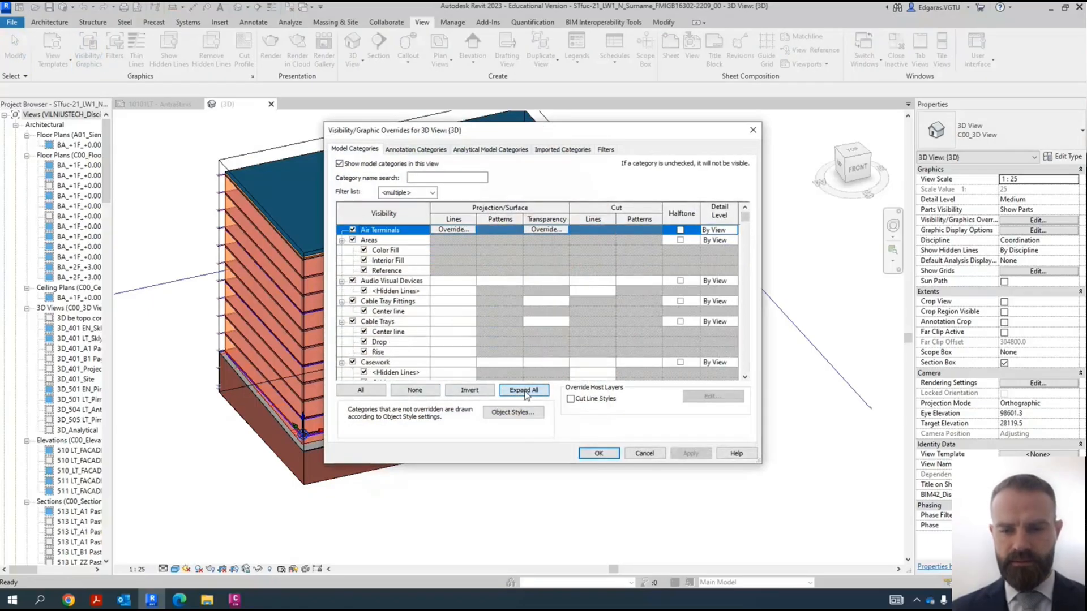
pyautogui.click(643, 454)
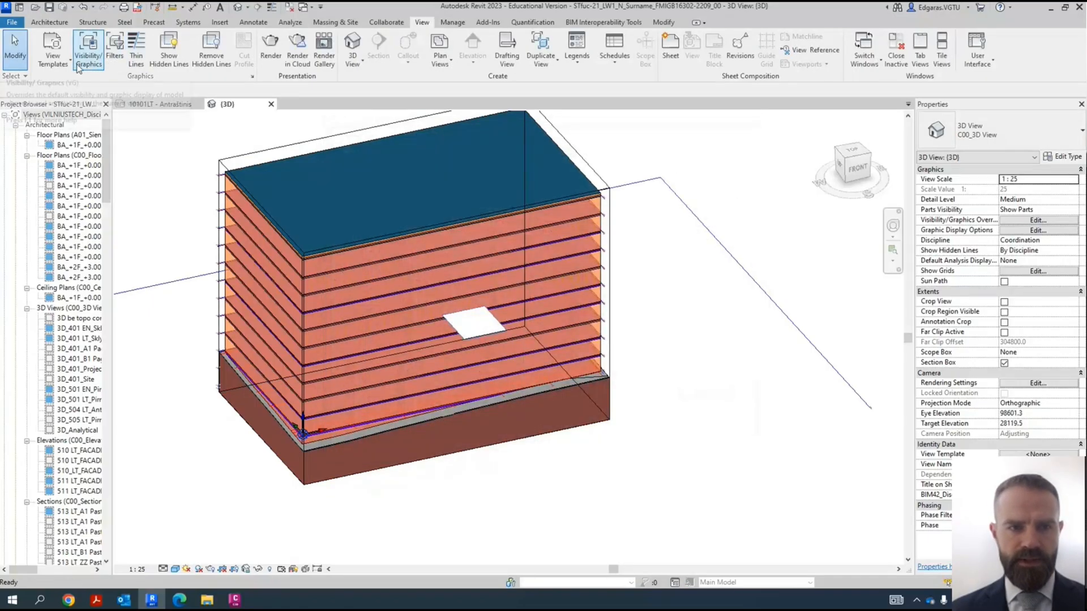
# - In the 3D view's visibility overrides, turn off all model categories and turn only Mass back on
pyautogui.press('v')
pyautogui.press('v')
pyautogui.click(360, 390)
pyautogui.click(383, 323)
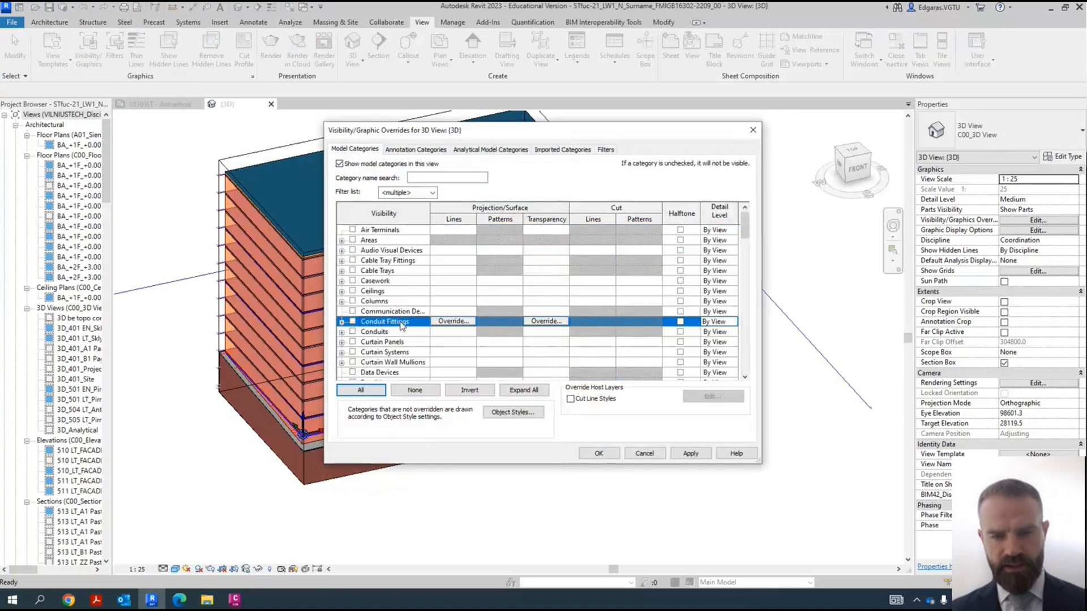
pyautogui.press('m')
pyautogui.click(385, 312)
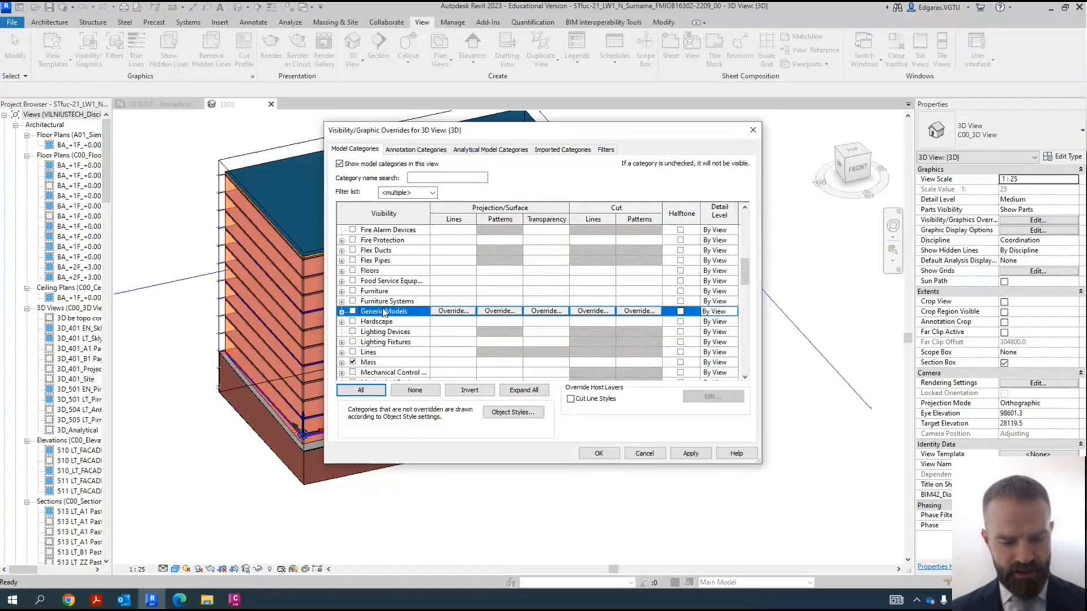
# - Make Curtain Wall Mullions, Curtain Systems and Curtain Panels visible too, and apply the overrides to the 3D view
pyautogui.press('w')
pyautogui.scroll(15, 391, 317)
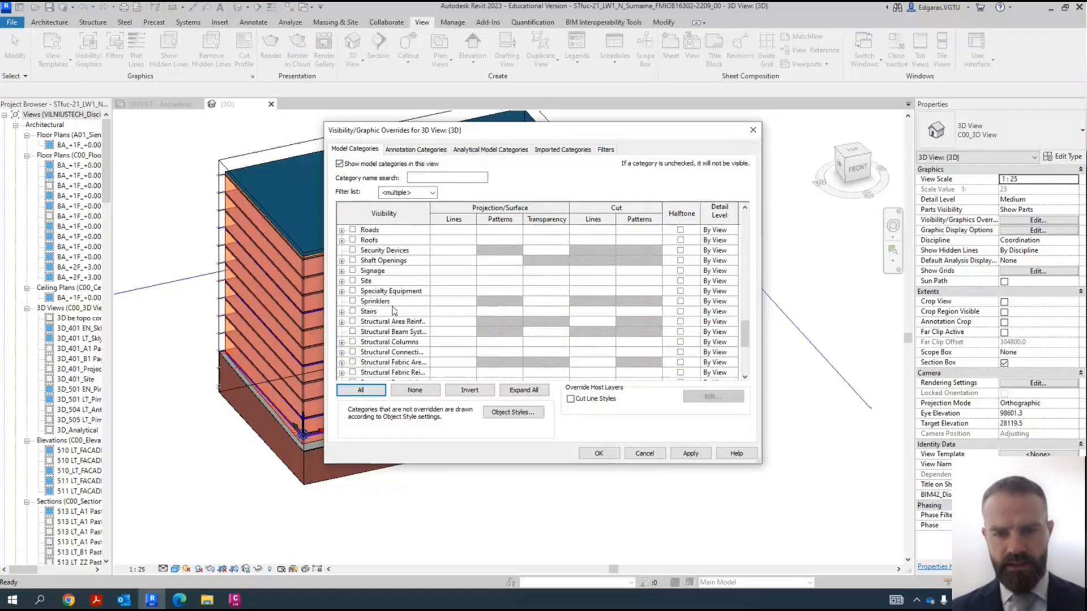
pyautogui.scroll(6, 399, 322)
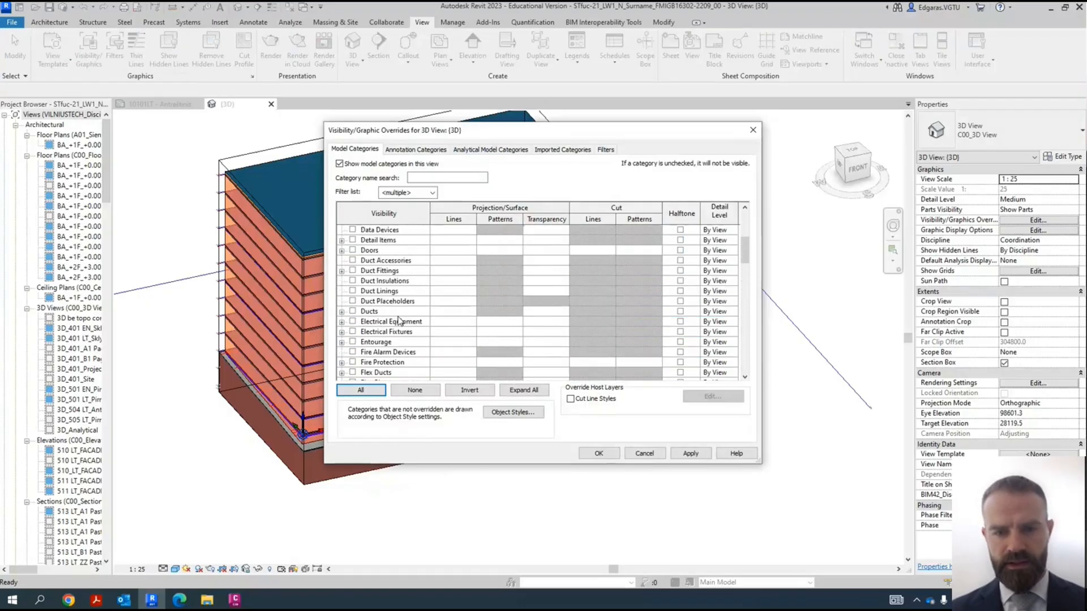
pyautogui.click(396, 301)
pyautogui.click(398, 291)
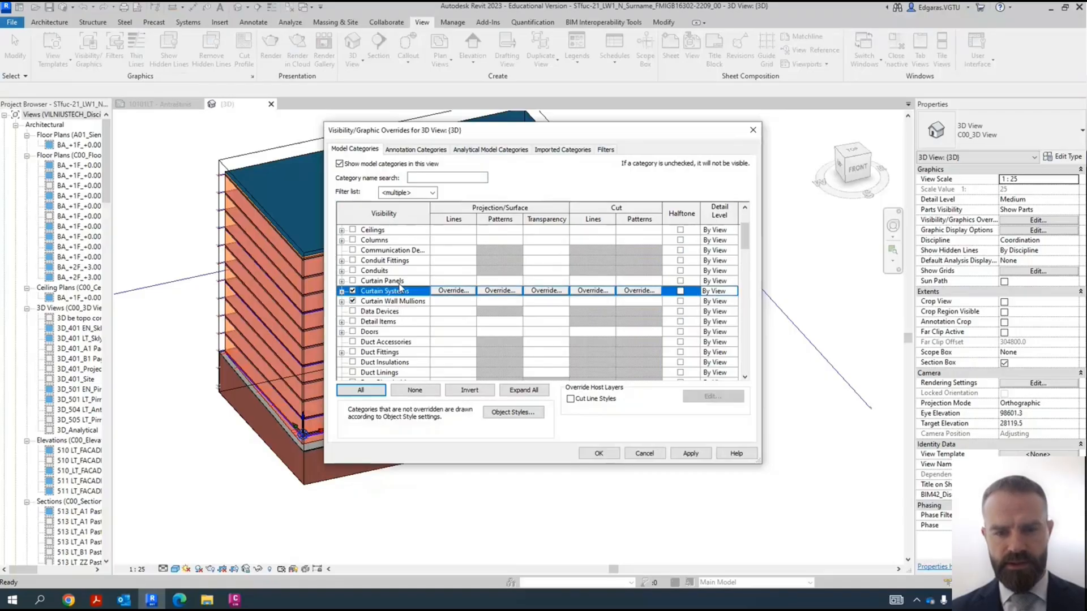
pyautogui.click(399, 281)
pyautogui.click(598, 453)
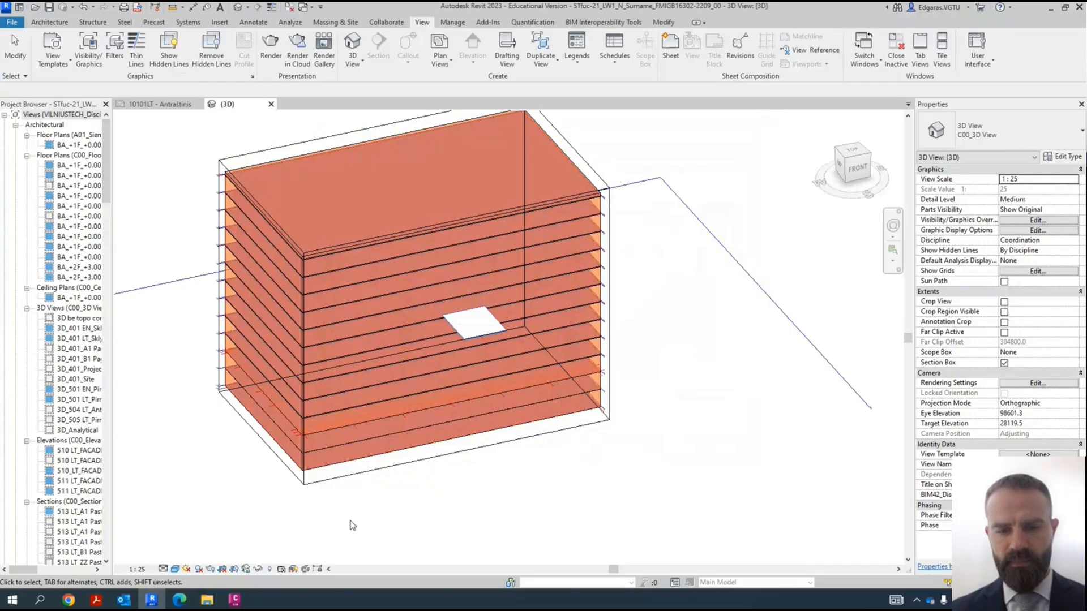
# - Widen the Project Browser enough to read the view names
pyautogui.keyDown('shift'); pyautogui.moveTo(434, 499); pyautogui.dragTo(464, 470, button='middle'); pyautogui.keyUp('shift')
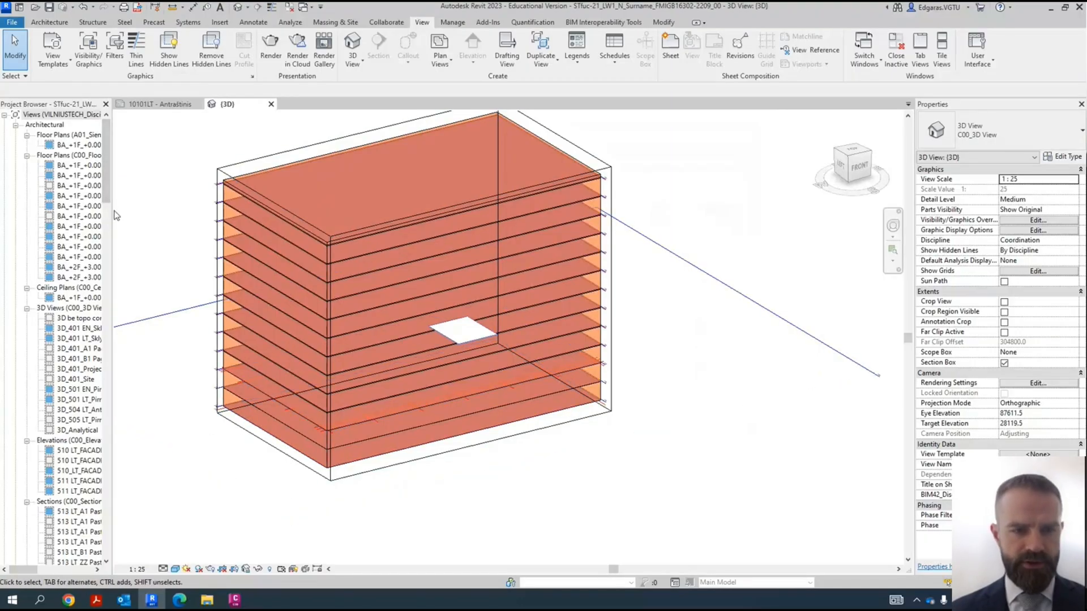
pyautogui.moveTo(115, 215); pyautogui.dragTo(165, 217)
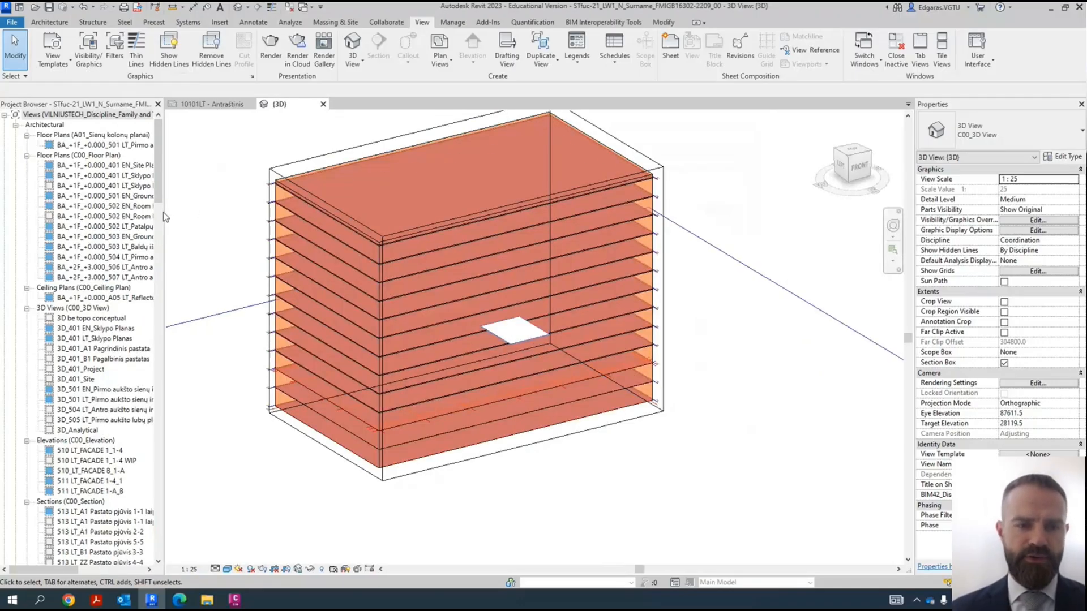
pyautogui.moveTo(165, 212); pyautogui.dragTo(209, 212)
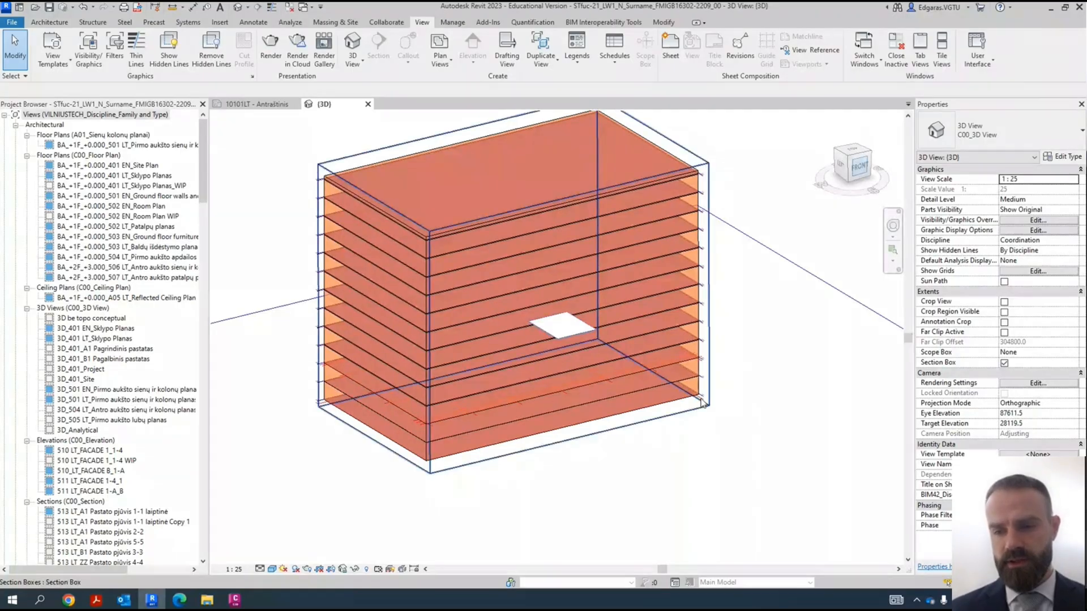
# - From the front view, rename the level at elevation -6.00 to A1_S_±00_-6.000
pyautogui.scroll(6, 650, 339)
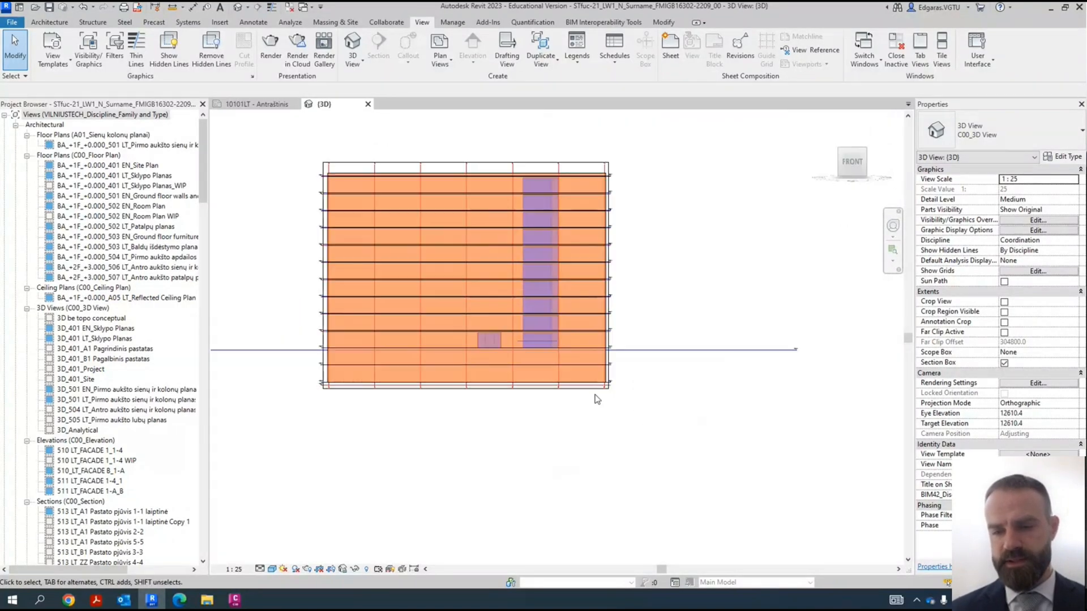
pyautogui.scroll(5, 652, 334)
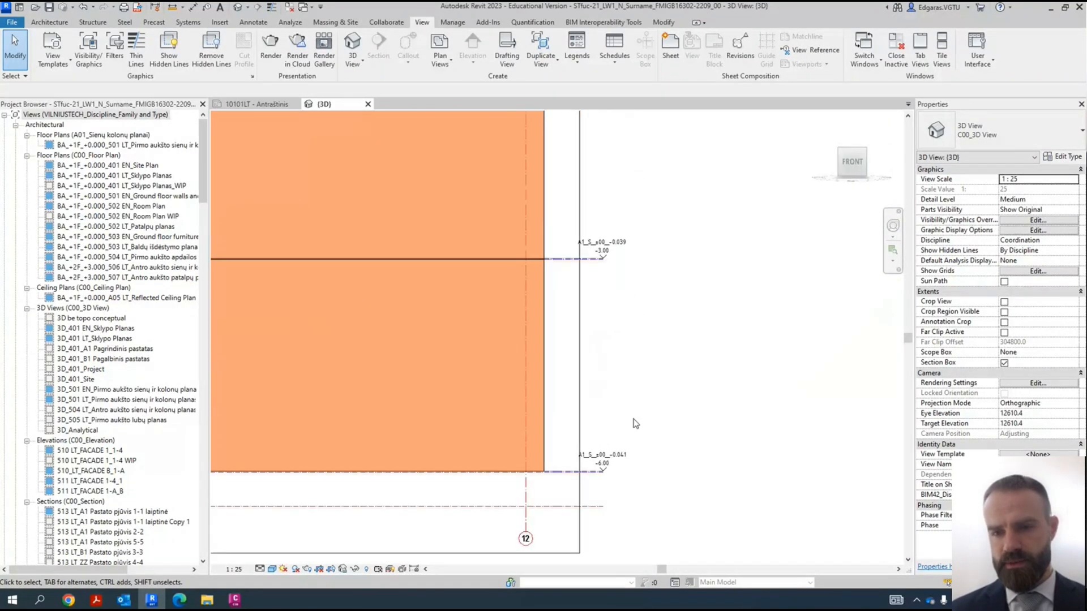
pyautogui.scroll(-1, 635, 424)
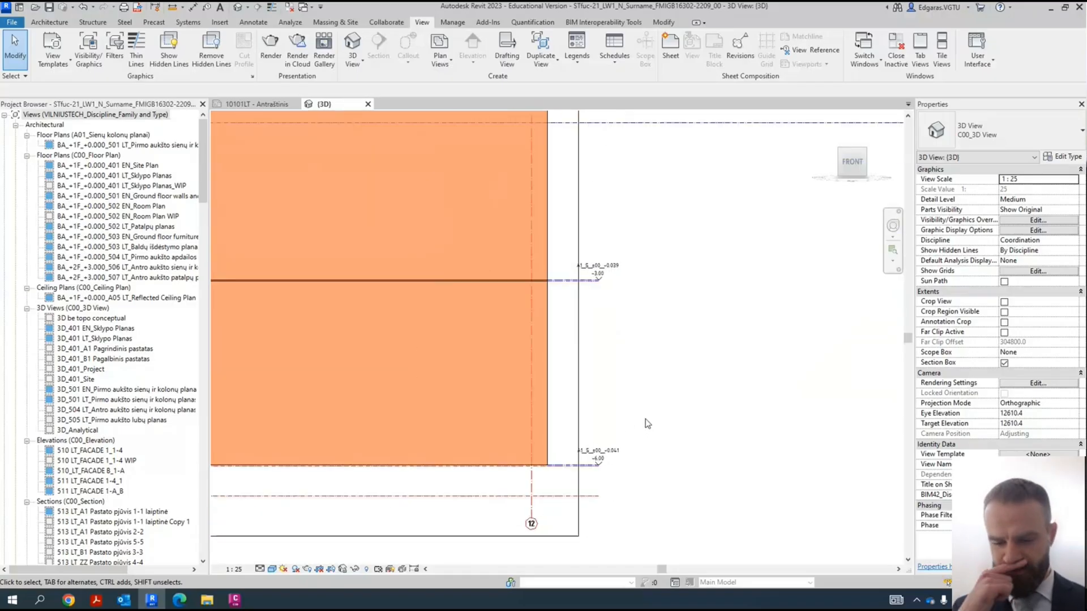
pyautogui.scroll(4, 637, 459)
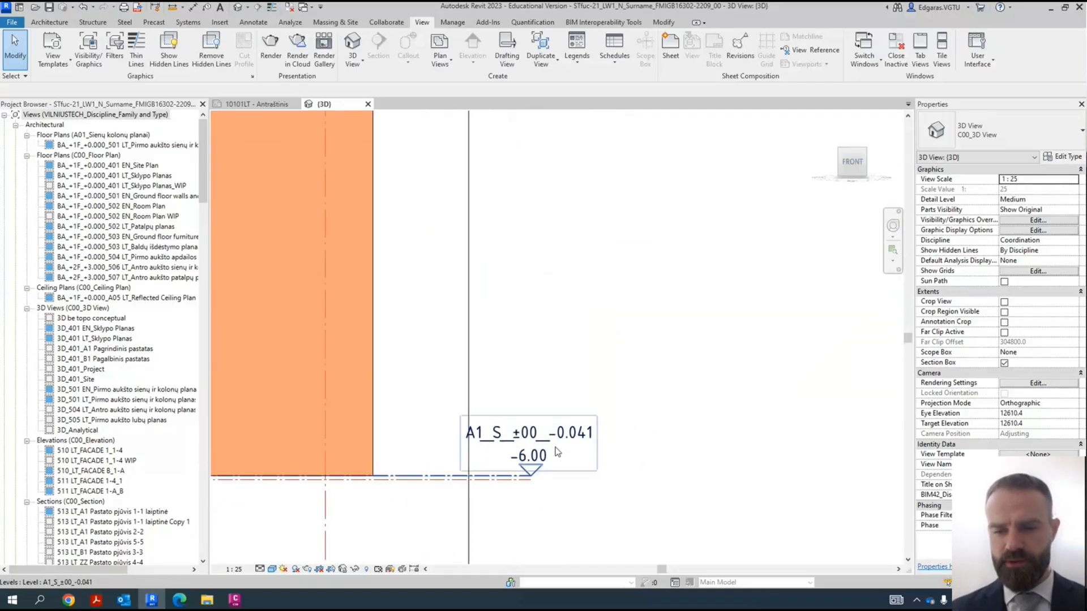
pyautogui.doubleClick(580, 443)
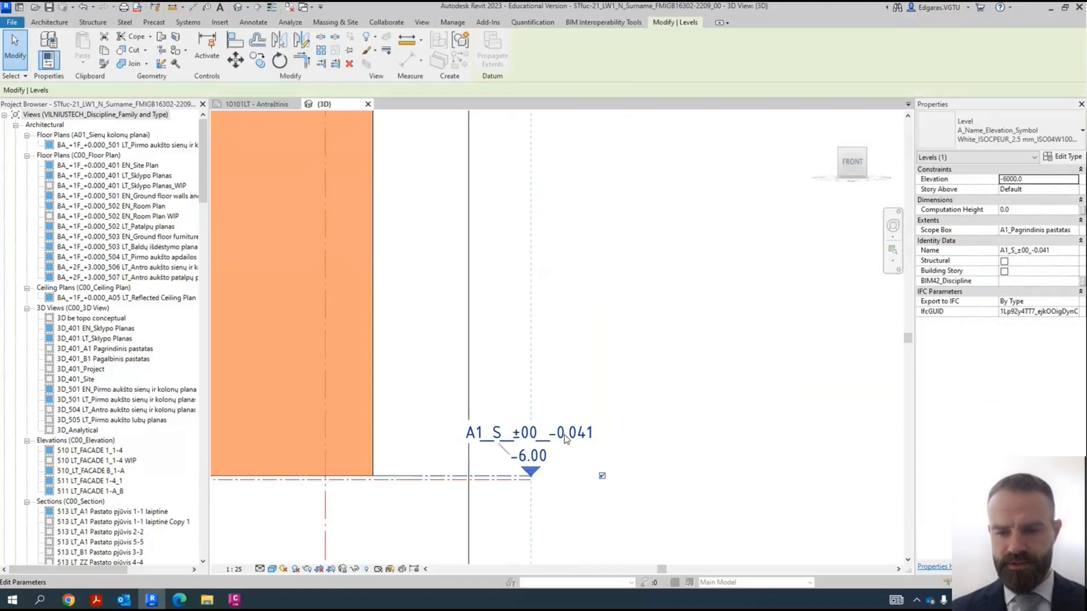
pyautogui.doubleClick(608, 233)
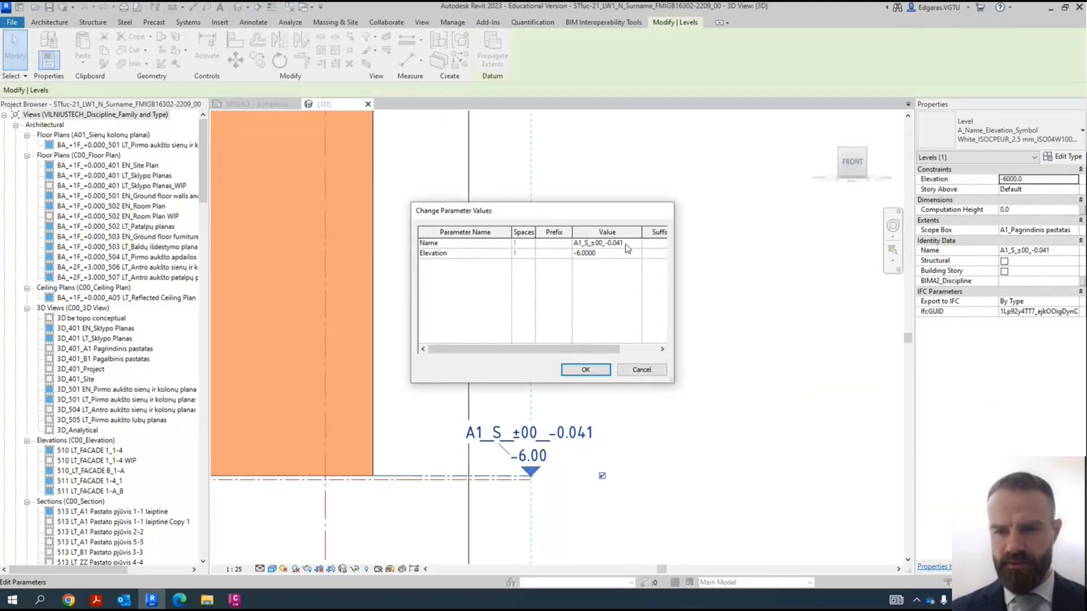
pyautogui.doubleClick(614, 243)
pyautogui.press('BackSpace')
pyautogui.write('6.00')
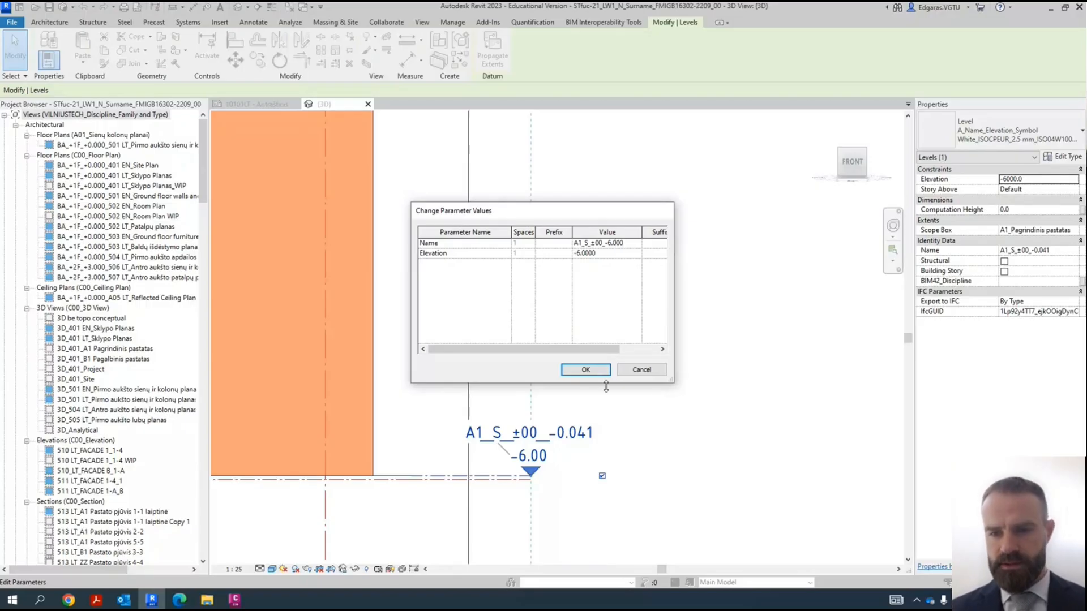
pyautogui.click(585, 369)
pyautogui.click(642, 463)
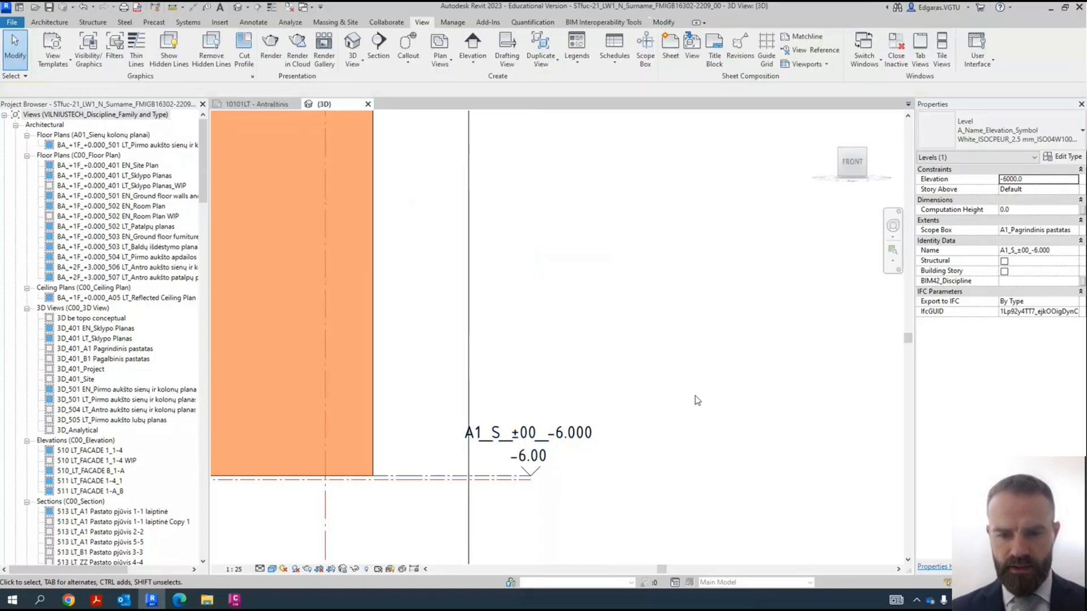
# - Create a new floor plan view of type C00_Floor Plan for level A1_S_±00_-6.000
pyautogui.click(568, 449)
pyautogui.click(625, 368)
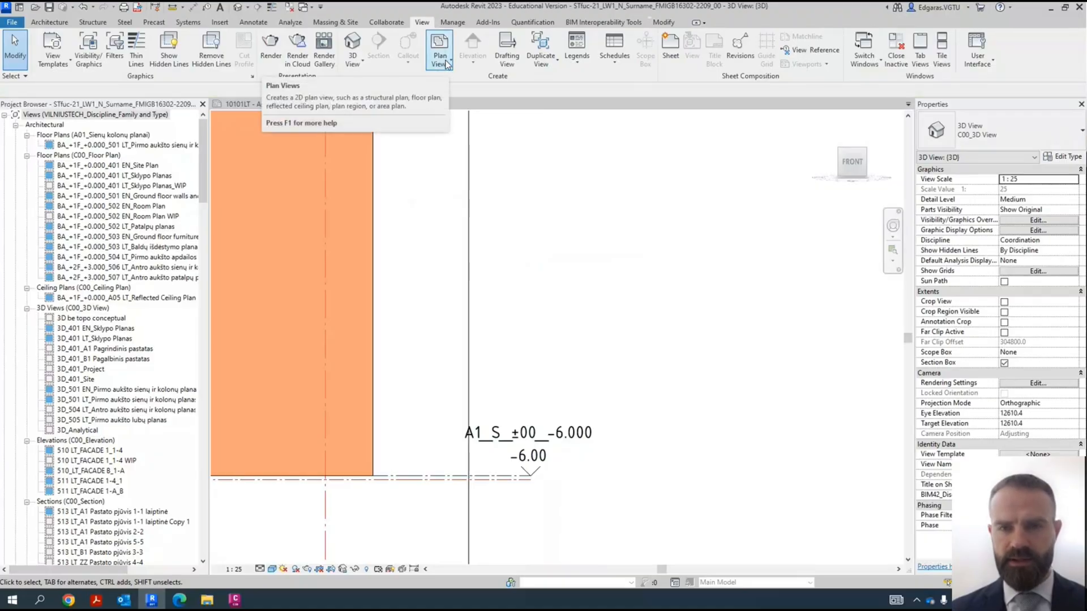
pyautogui.click(446, 61)
pyautogui.click(405, 89)
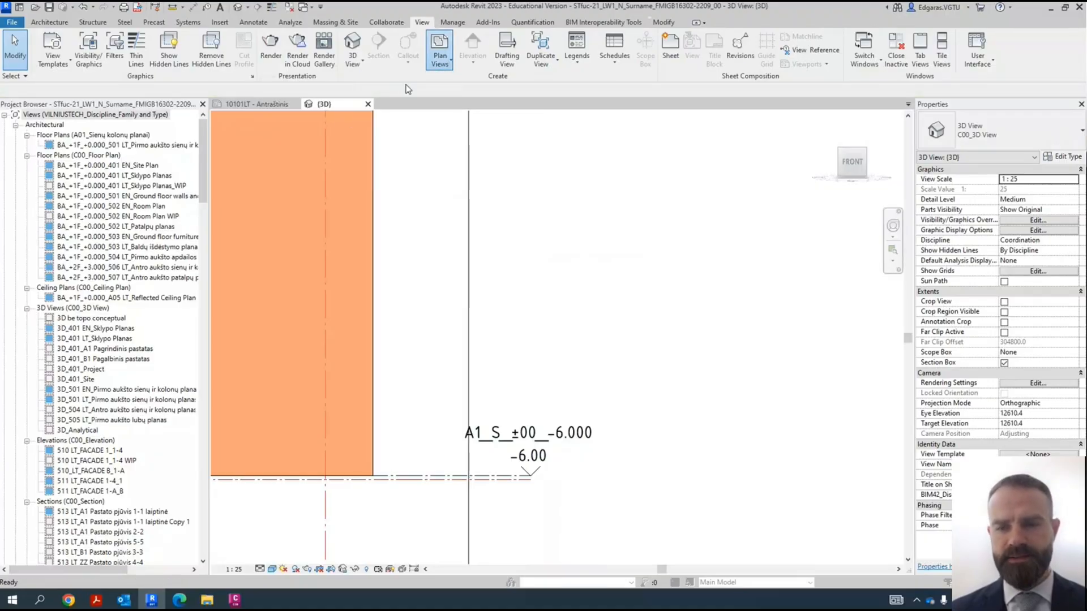
pyautogui.click(495, 204)
pyautogui.click(494, 206)
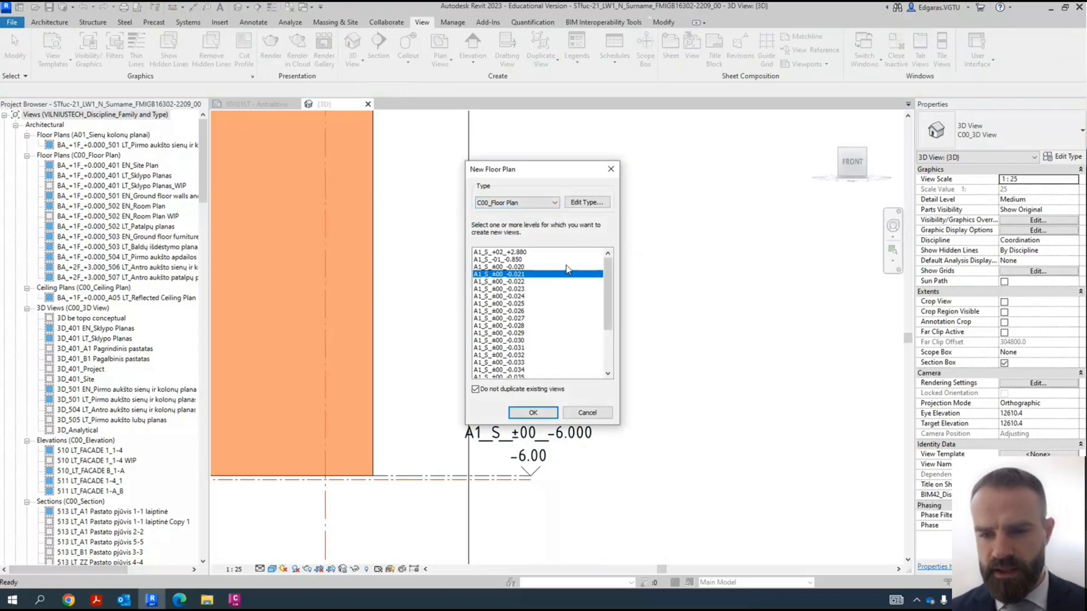
pyautogui.moveTo(606, 280); pyautogui.dragTo(614, 343)
pyautogui.click(523, 364)
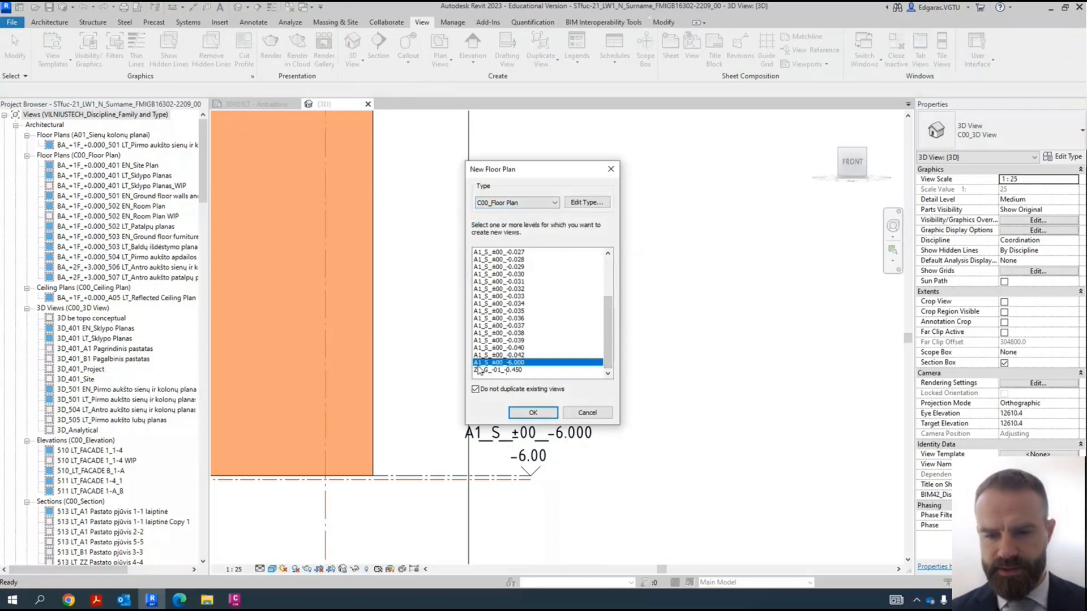
pyautogui.click(547, 419)
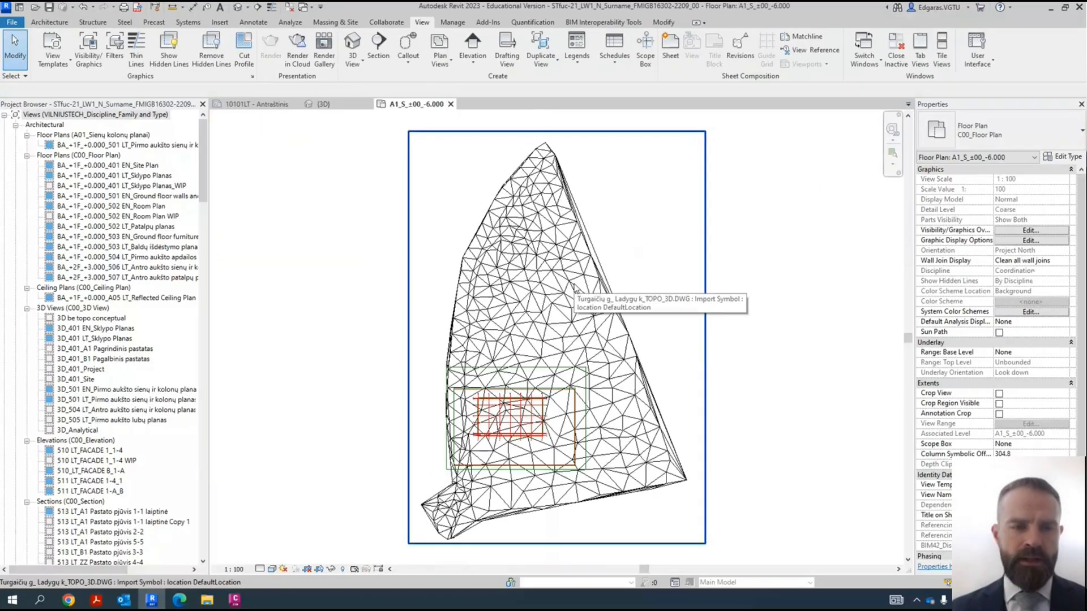
# - Find the new A1_S_±00_-6.000 plan among the Coordination floor plans in the Project Browser and select it
pyautogui.scroll(-7, 96, 223)
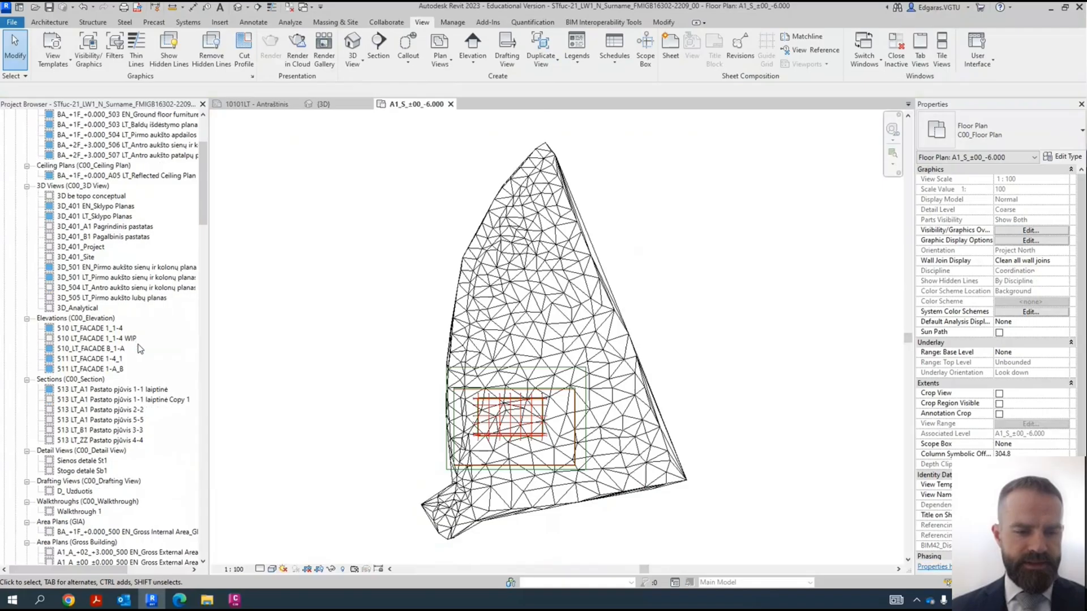
pyautogui.moveTo(201, 246); pyautogui.dragTo(201, 171)
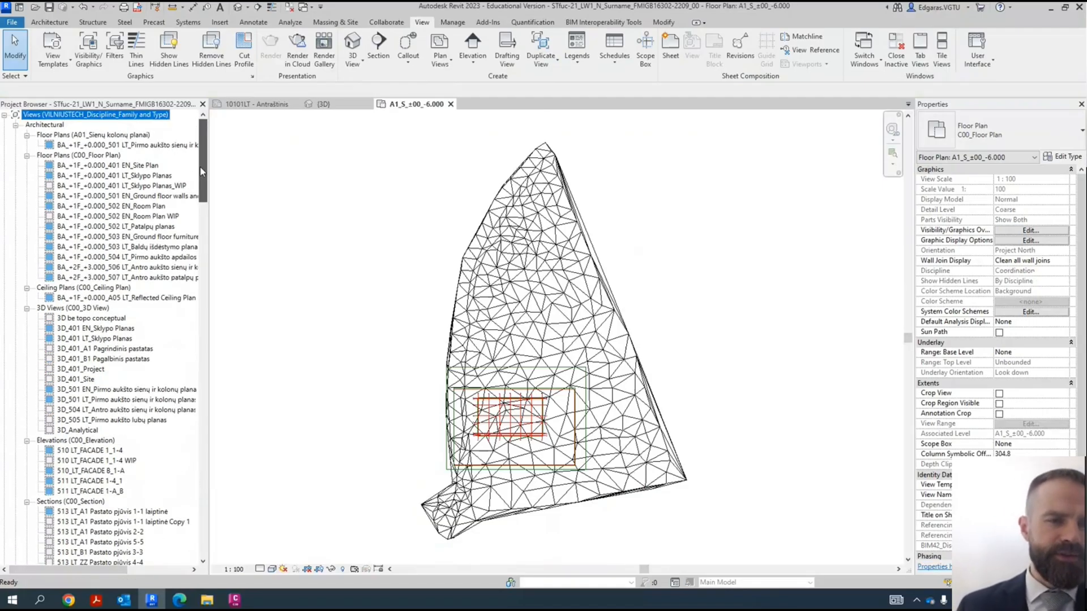
pyautogui.moveTo(201, 177); pyautogui.dragTo(210, 272)
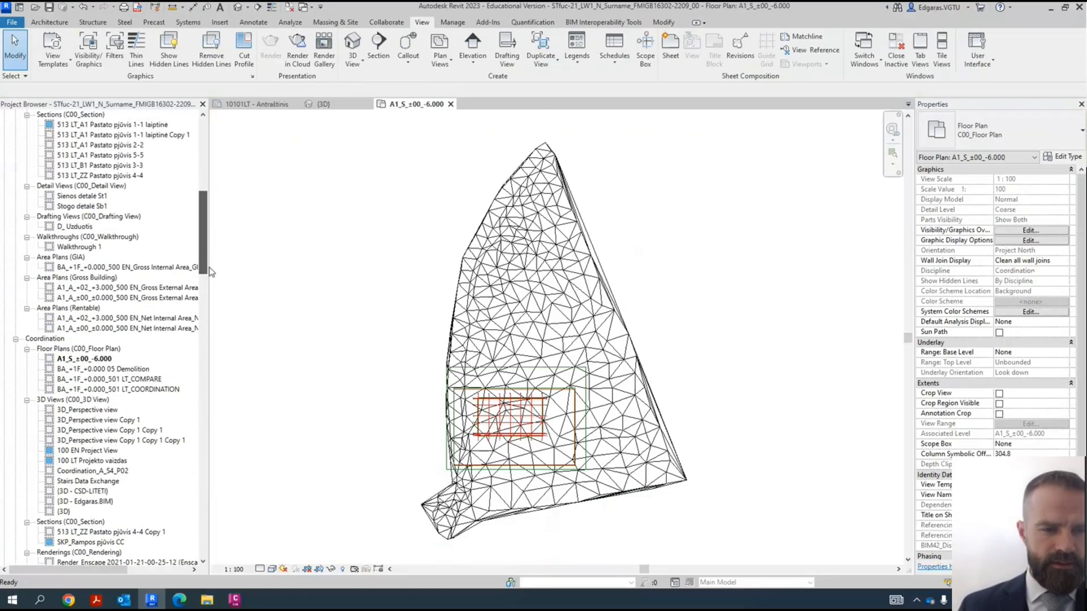
pyautogui.click(91, 360)
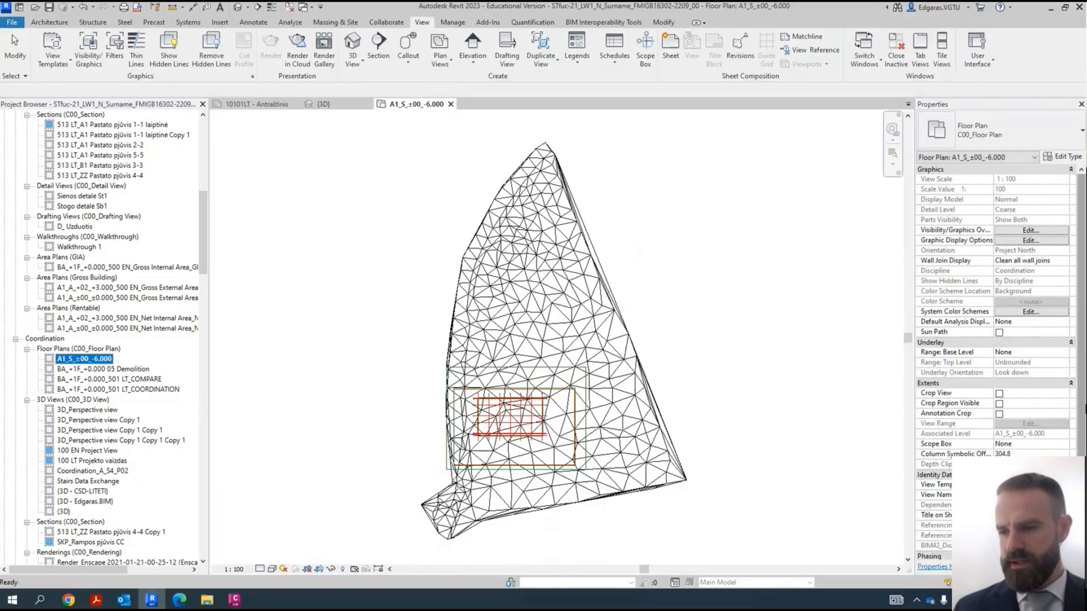
pyautogui.click(1030, 485)
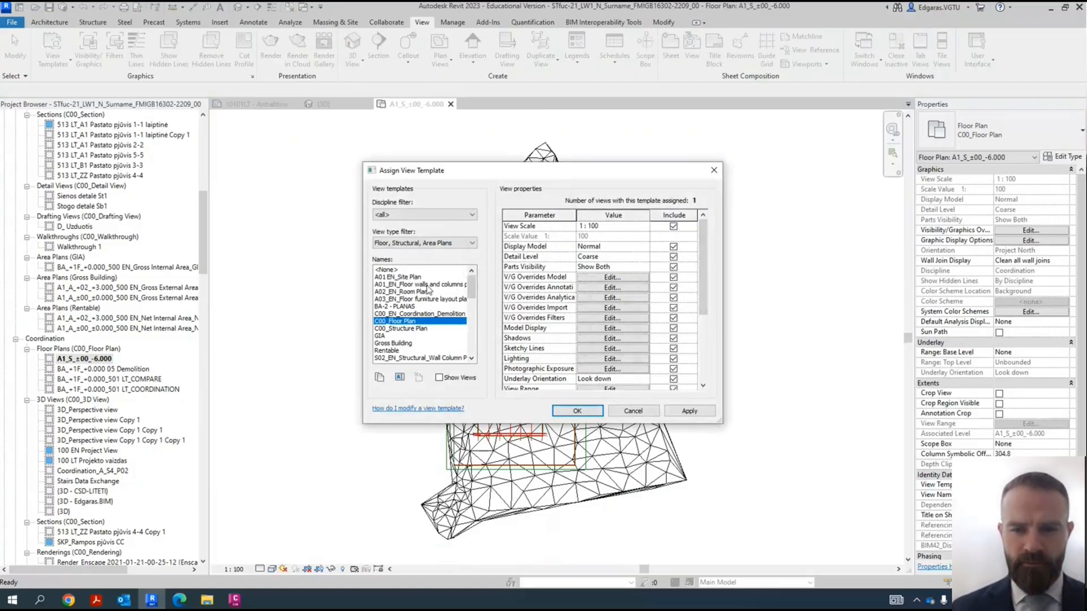
pyautogui.click(427, 285)
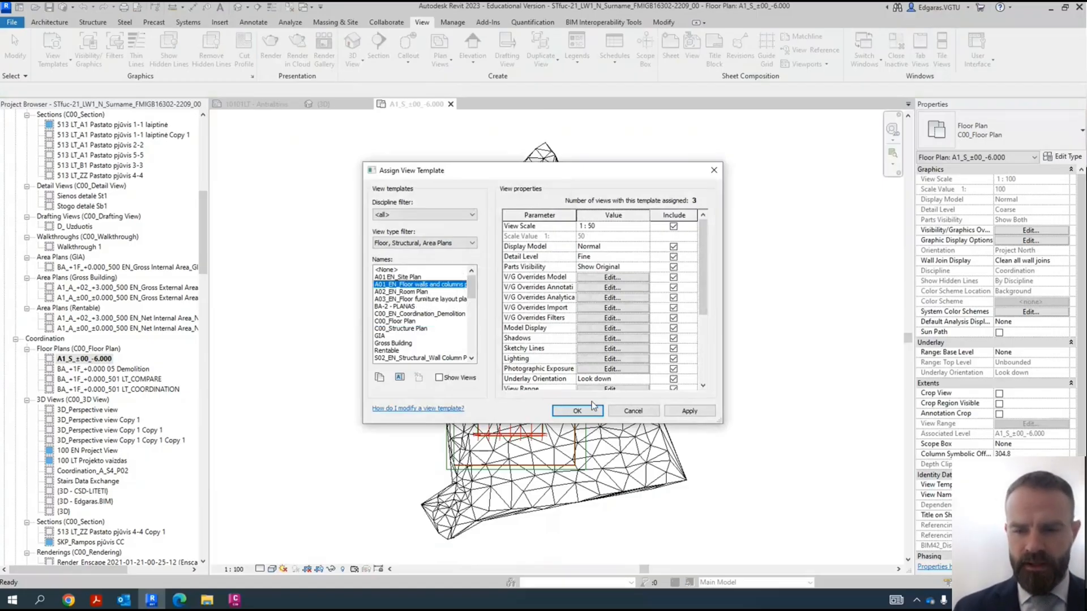
pyautogui.click(633, 412)
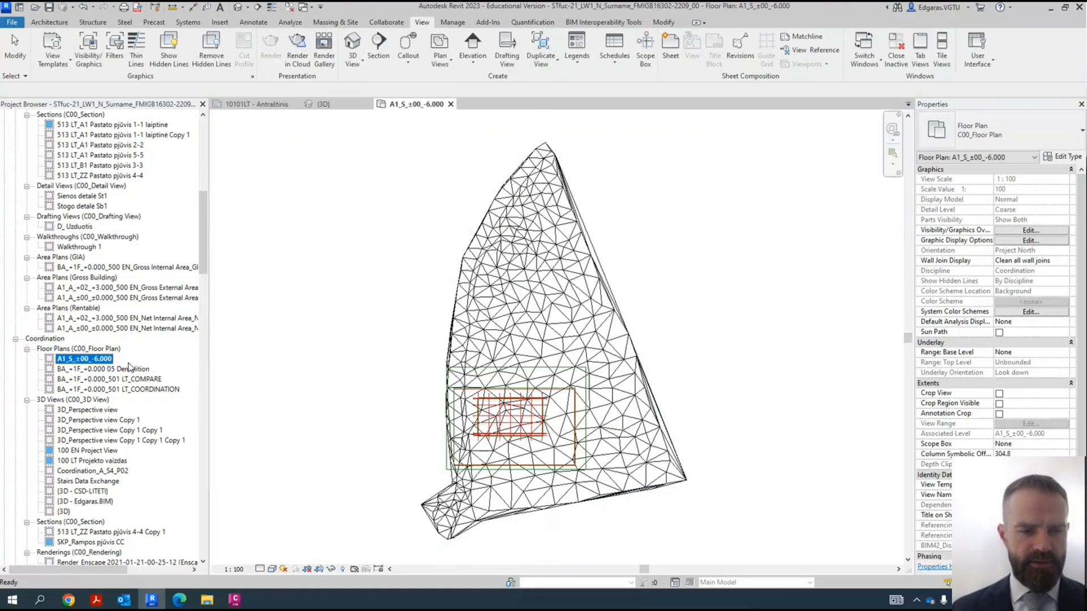
# - Rename the new floor plan view to A1_S_±00_-6.000 WIP without renaming the corresponding level and views
pyautogui.click(112, 360)
pyautogui.click(114, 358)
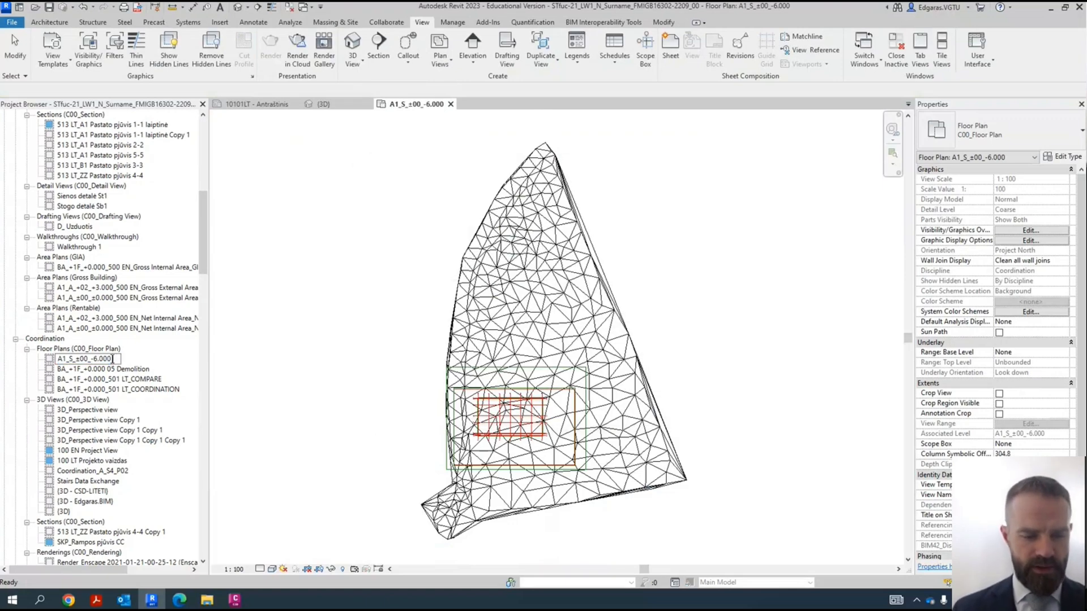
pyautogui.write('WIP')
pyautogui.press('Return')
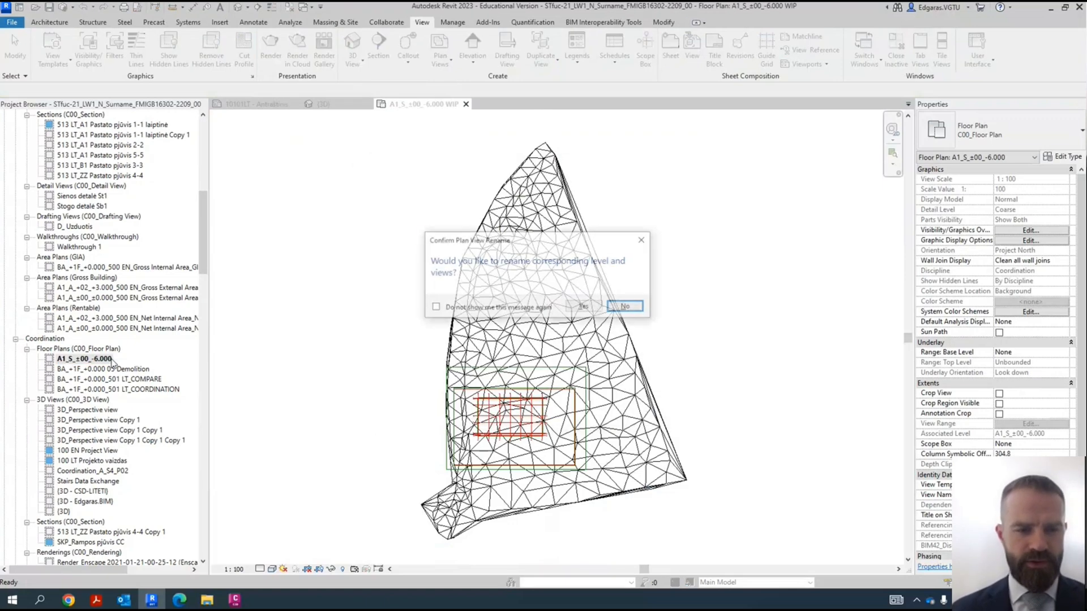
pyautogui.click(627, 307)
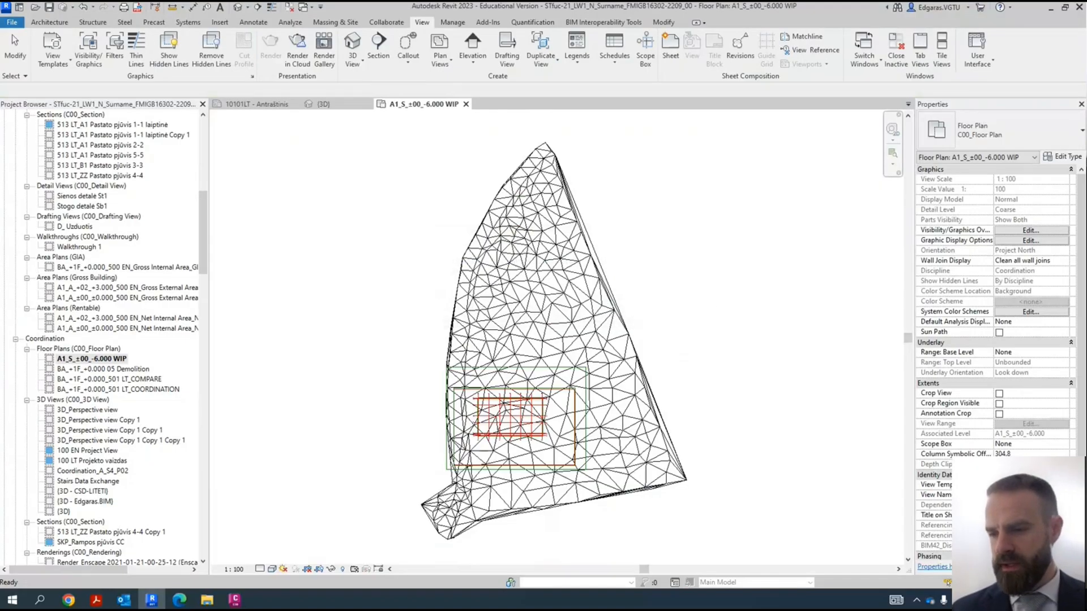
# - Set the WIP plan's view template to <None> and its discipline to Architectural
pyautogui.click(1031, 485)
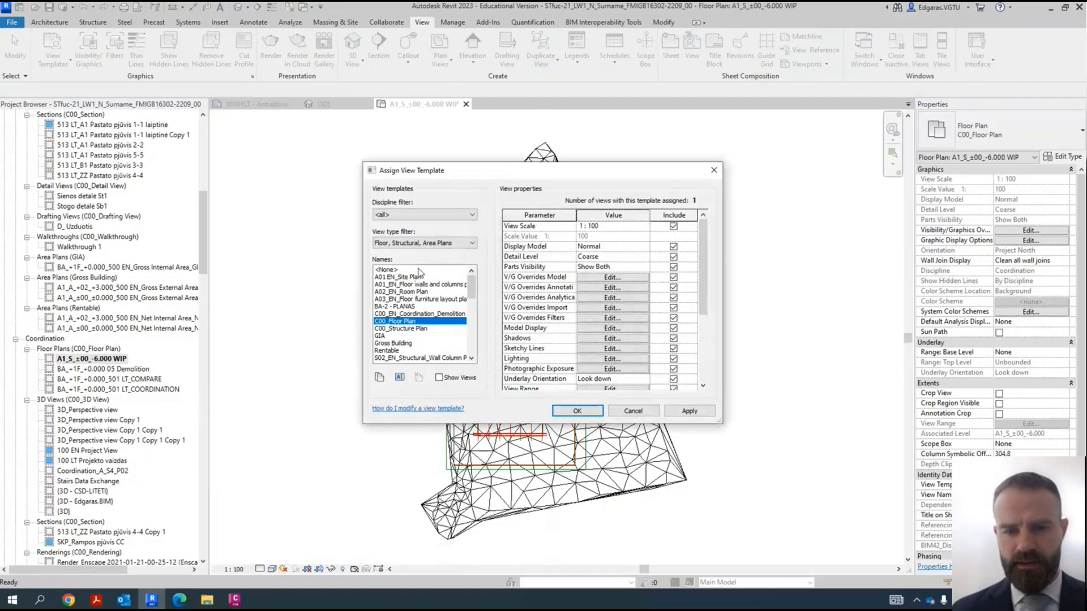
pyautogui.click(419, 270)
pyautogui.click(596, 412)
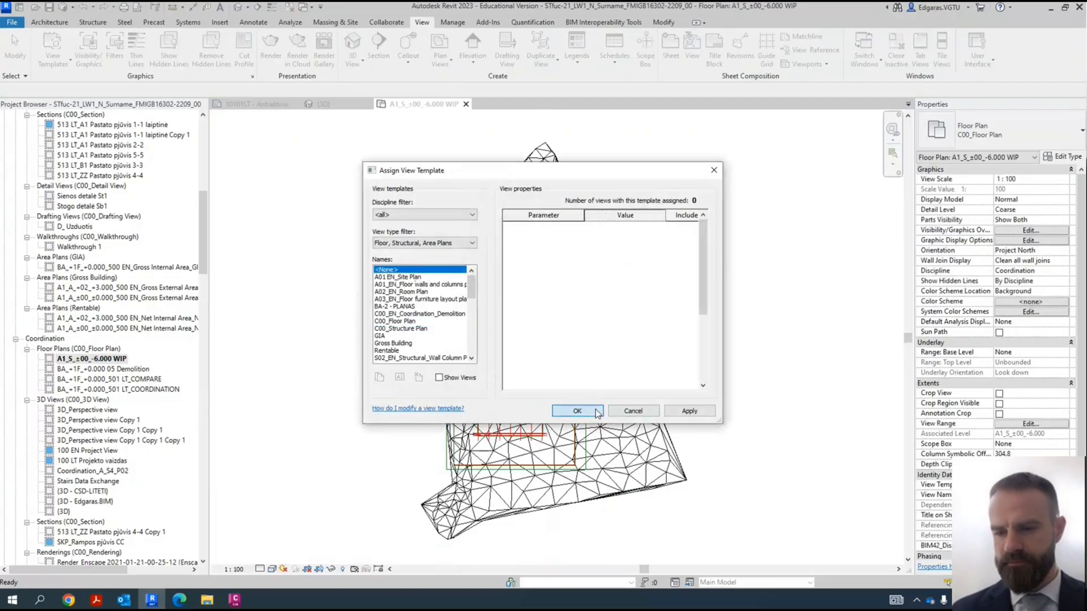
pyautogui.click(1052, 272)
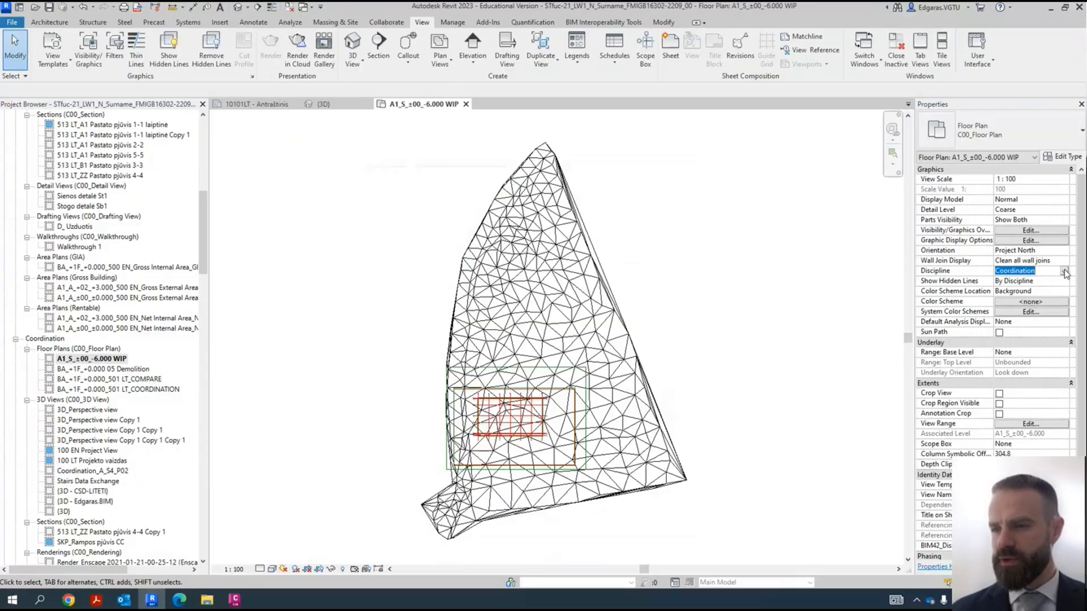
pyautogui.click(1064, 271)
pyautogui.click(1013, 281)
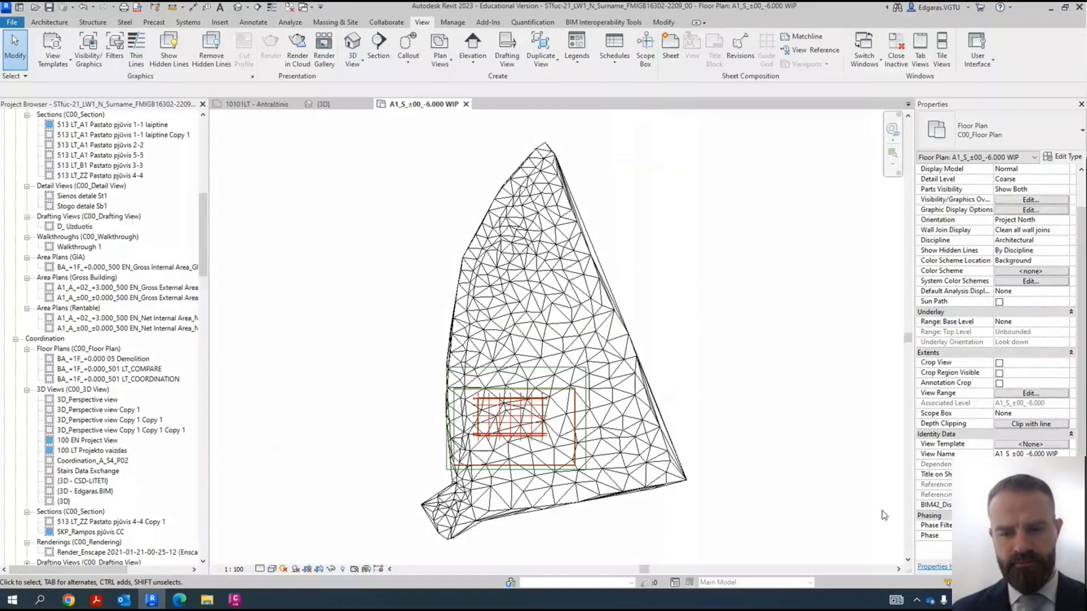
# - In the WIP plan's visibility overrides, turn off the display of imported categories
pyautogui.press('v')
pyautogui.press('g')
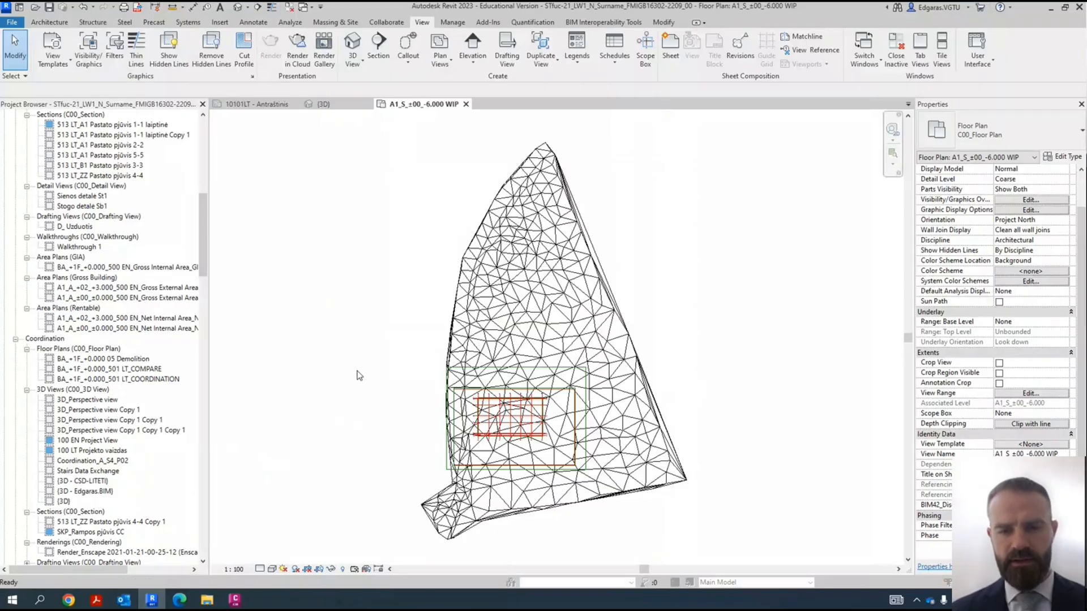
pyautogui.press('Escape')
pyautogui.click(90, 52)
pyautogui.click(590, 152)
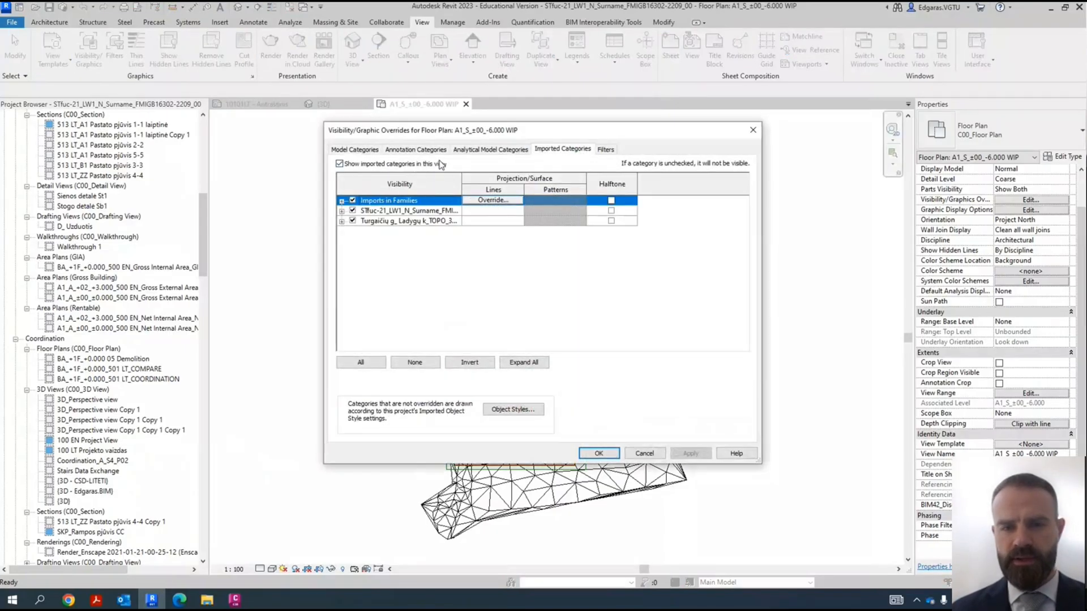
pyautogui.click(395, 166)
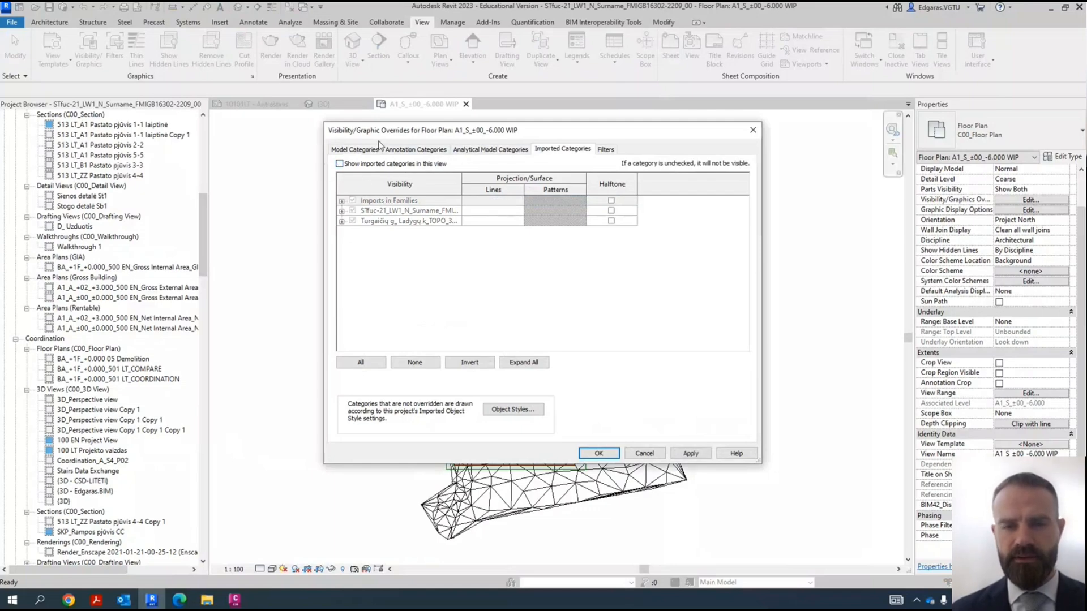
# - Turn on every annotation category in the WIP plan's visibility overrides
pyautogui.click(419, 150)
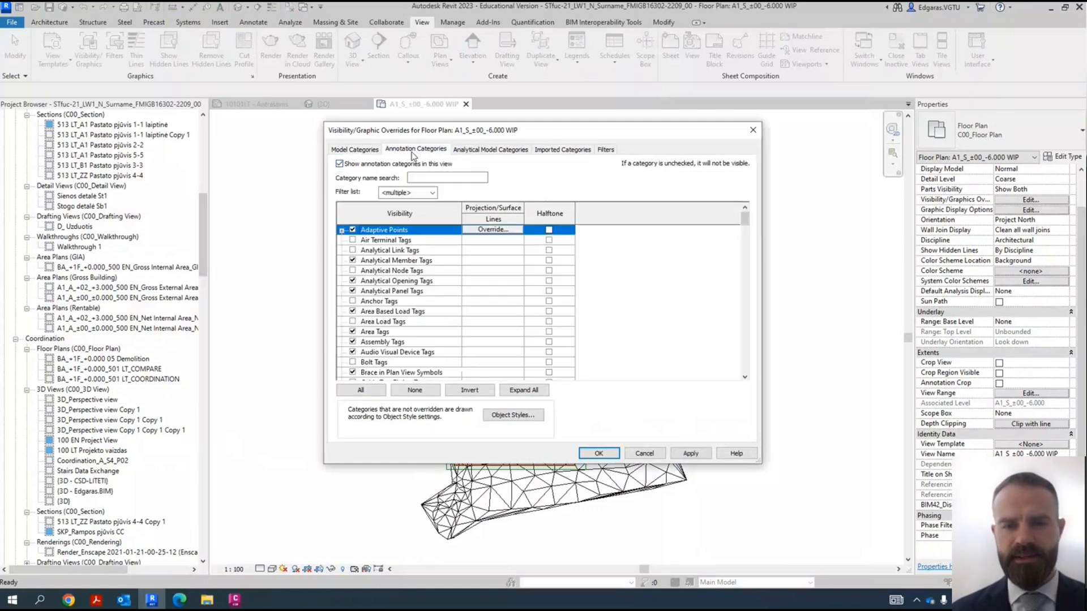
pyautogui.click(354, 149)
pyautogui.click(417, 150)
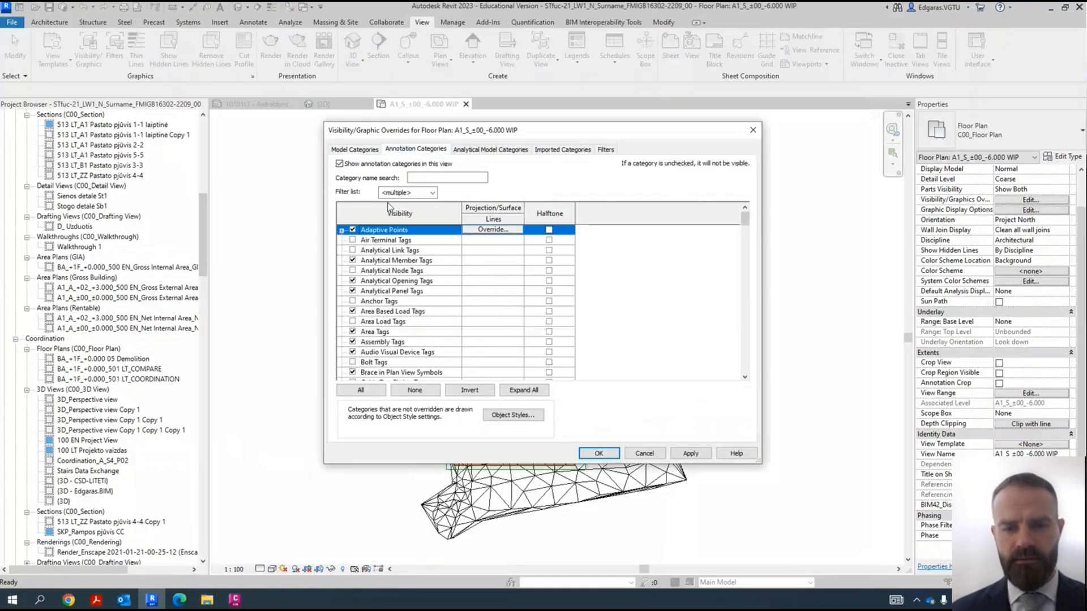
pyautogui.click(359, 391)
pyautogui.click(352, 362)
pyautogui.click(389, 261)
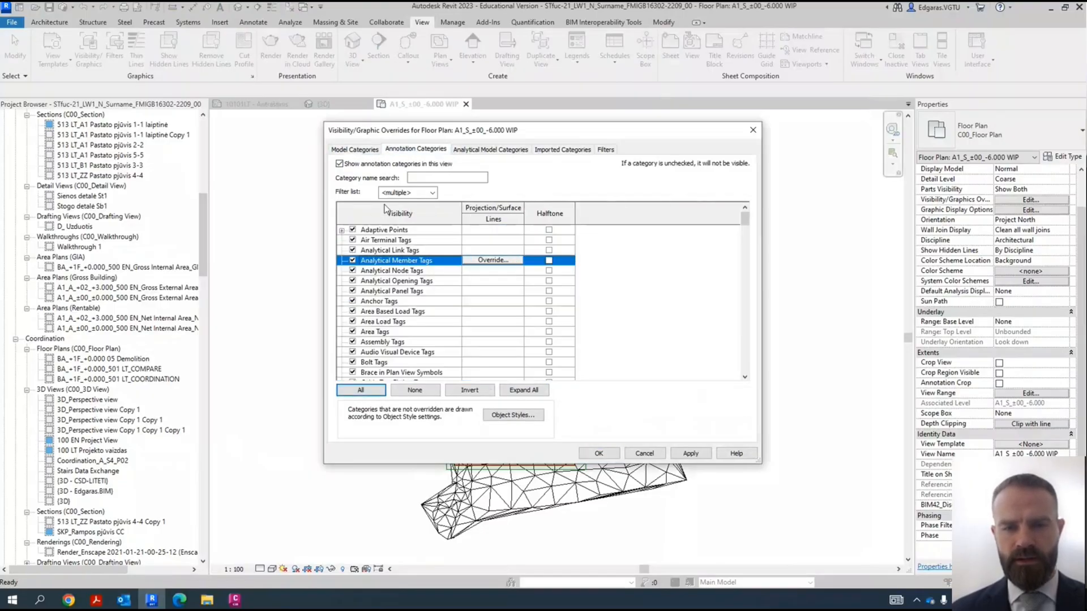
# - Turn off all model categories except Mass and Walls, and apply the overrides to the WIP plan
pyautogui.click(368, 150)
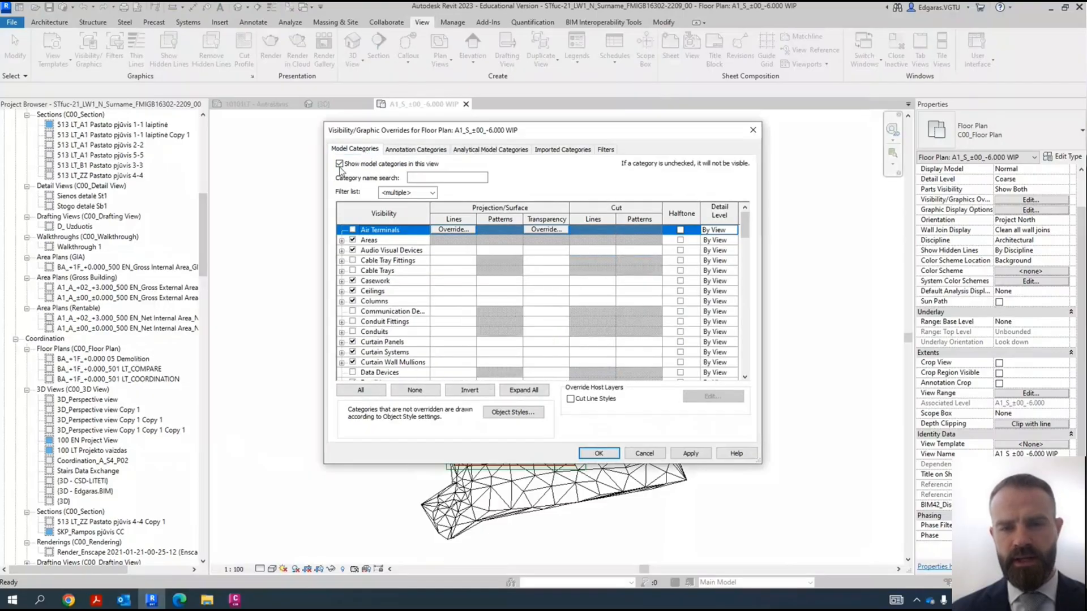
pyautogui.click(360, 390)
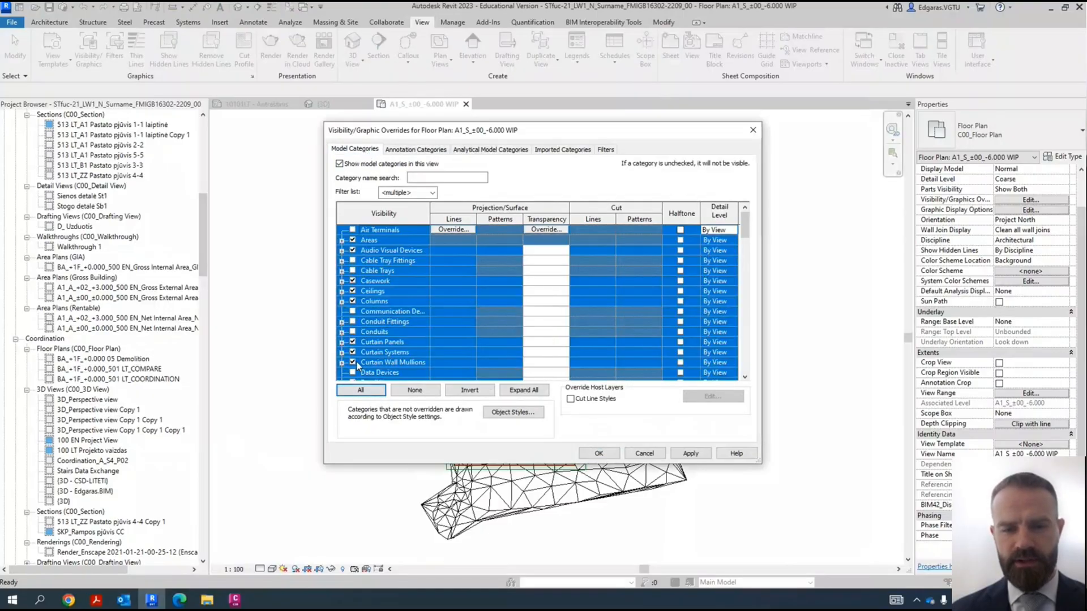
pyautogui.click(384, 332)
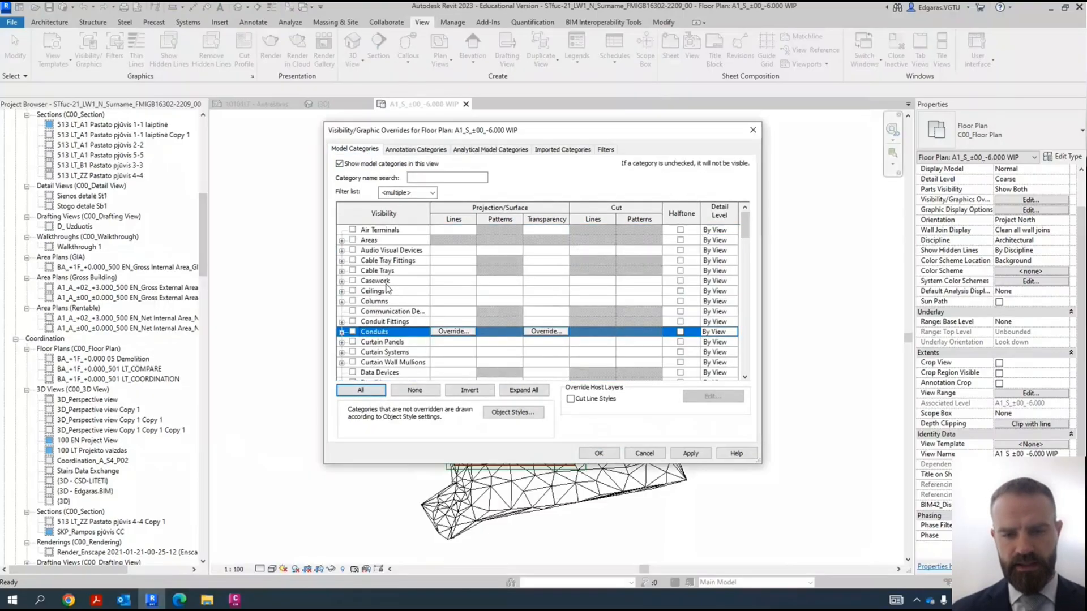
pyautogui.press('m')
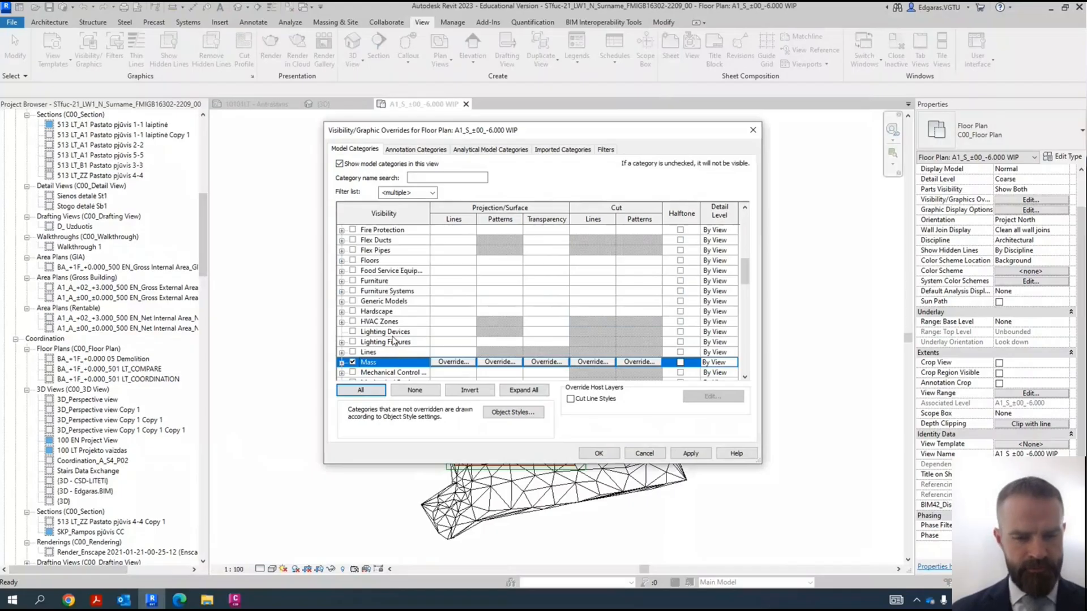
pyautogui.press('w')
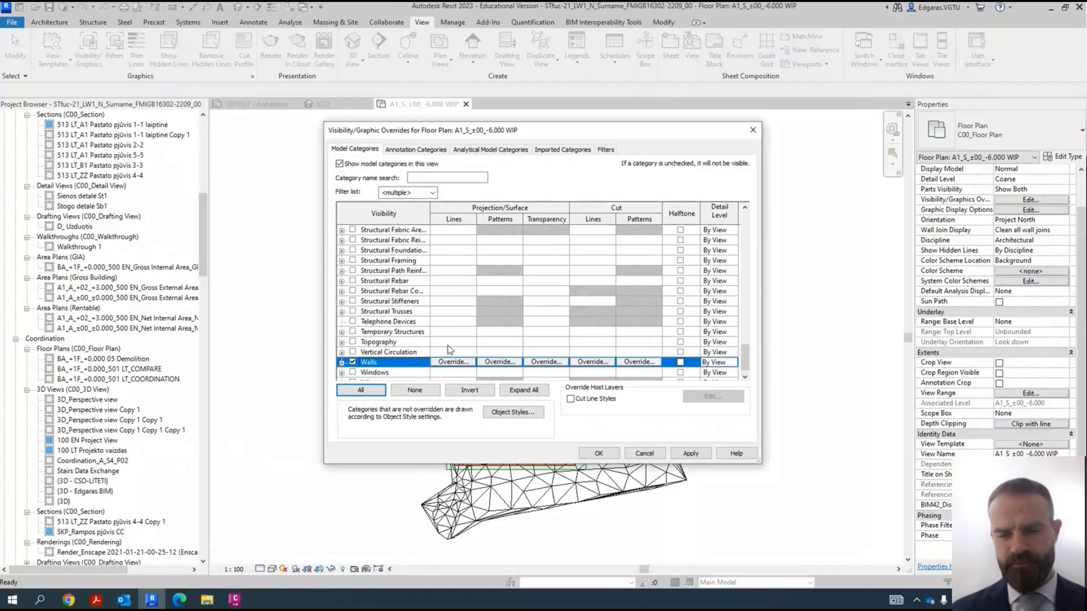
pyautogui.click(691, 454)
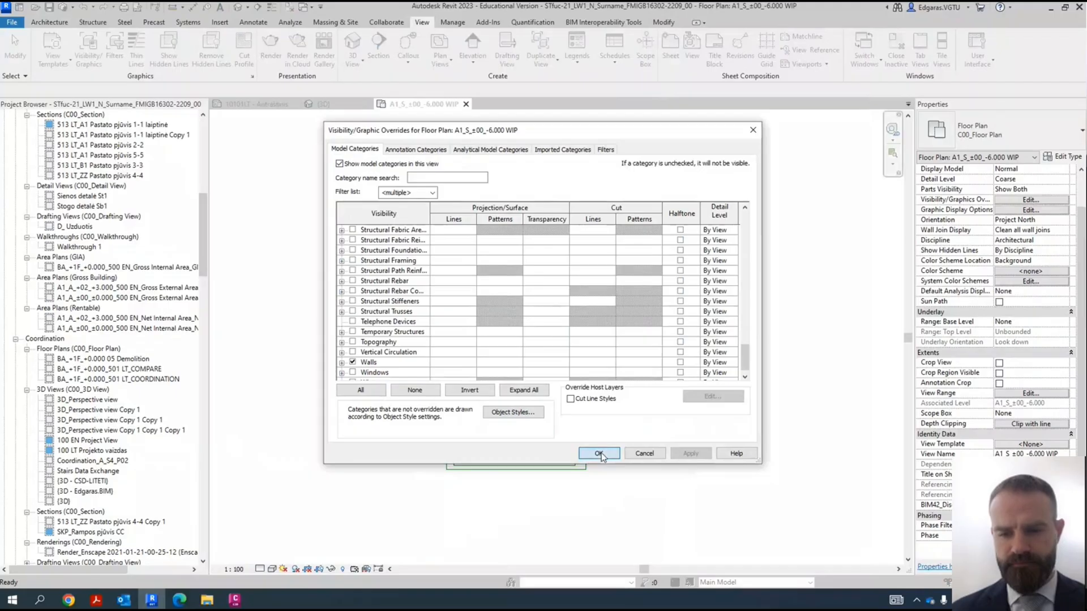
pyautogui.click(598, 453)
# - Check the building mass along the lower grid lines and set the WIP plan's detail level to Medium
pyautogui.scroll(10, 509, 475)
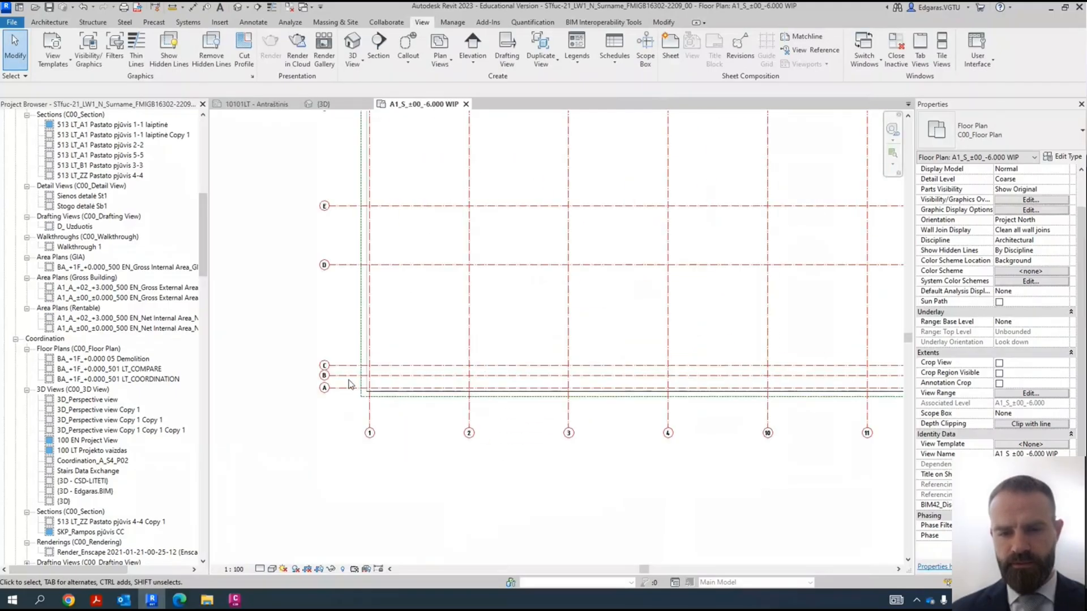
pyautogui.scroll(3, 426, 378)
pyautogui.click(516, 459)
pyautogui.scroll(-4, 485, 364)
pyautogui.scroll(4, 464, 453)
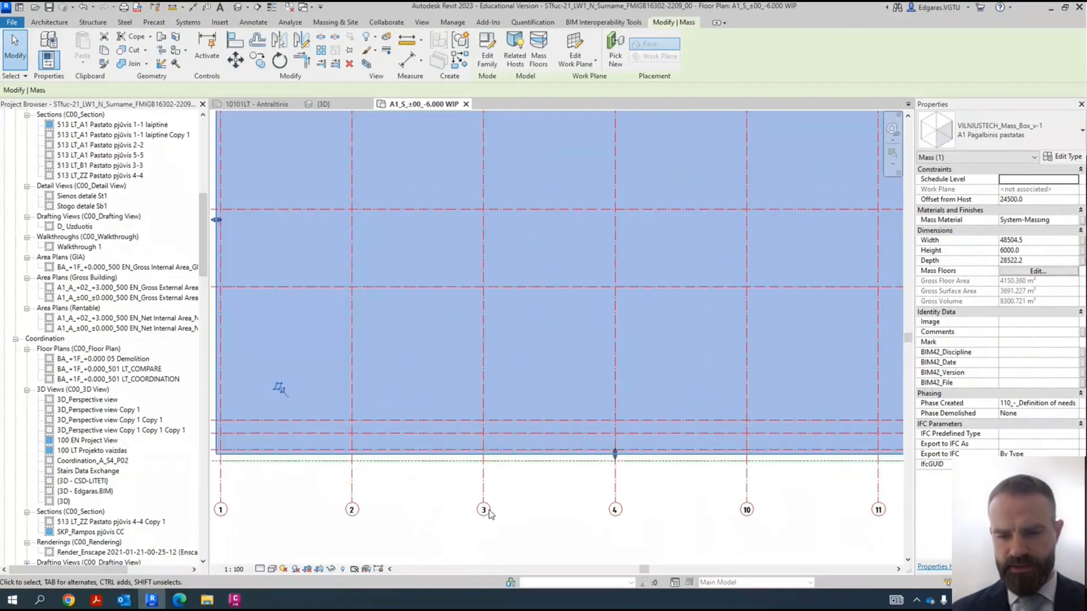
pyautogui.click(585, 503)
pyautogui.click(260, 569)
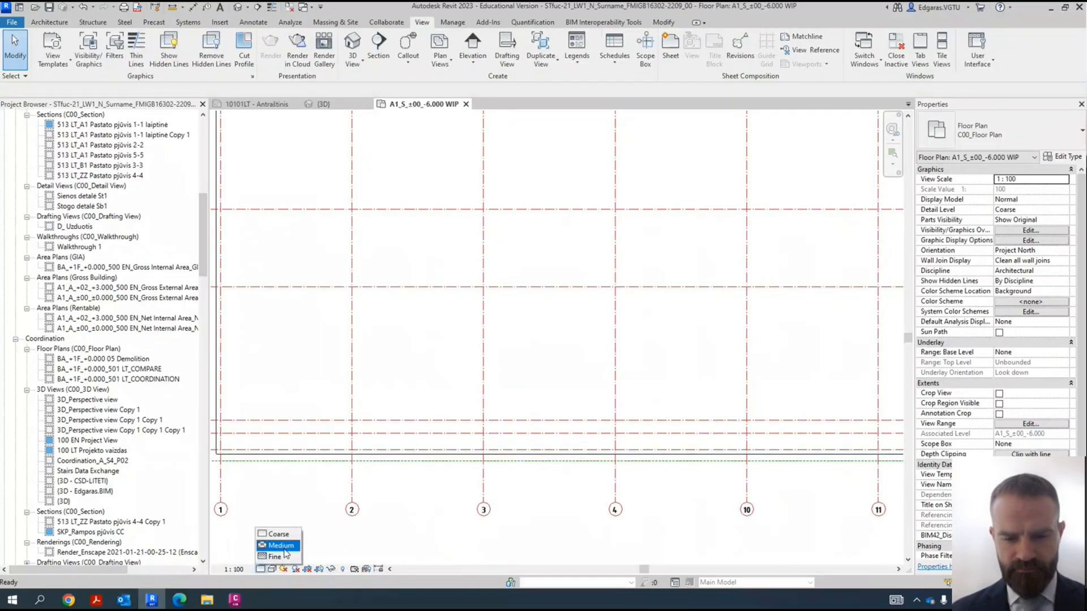
pyautogui.click(283, 546)
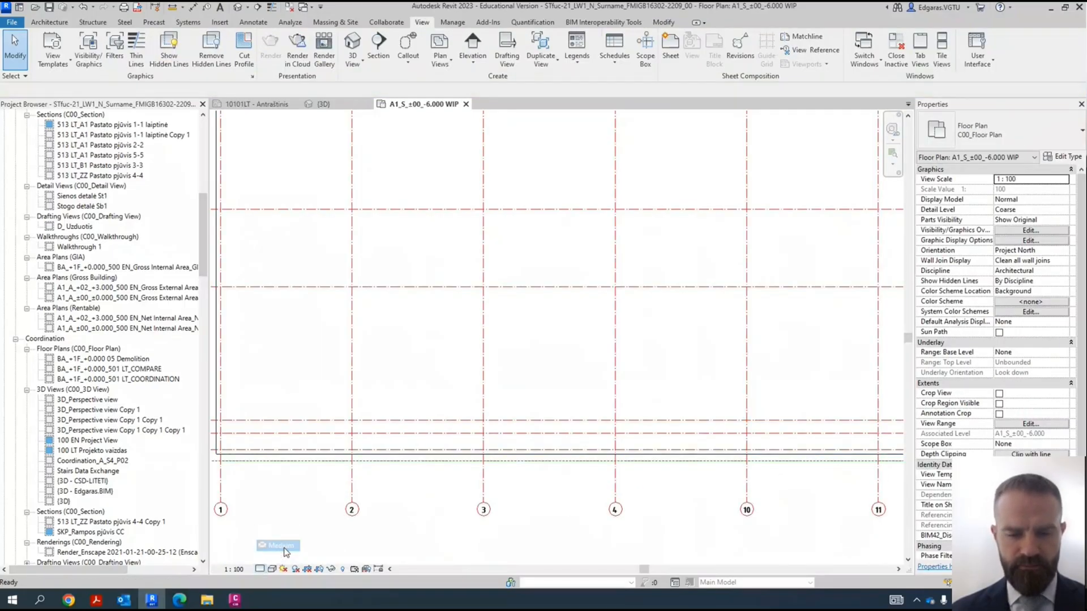
# - Set the WIP plan's visual style to Consistent Colors
pyautogui.click(272, 568)
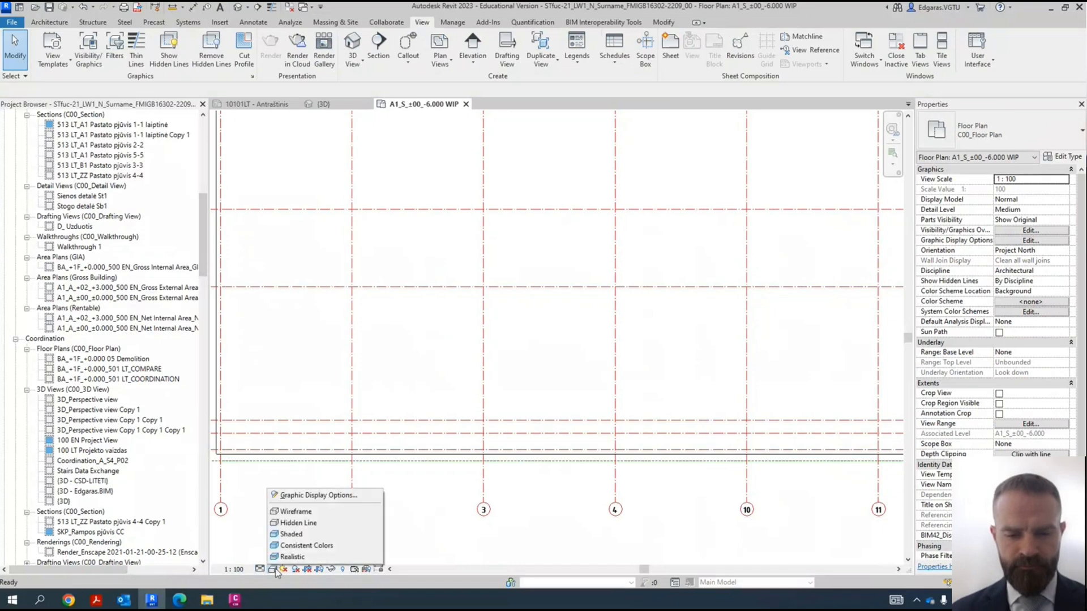
pyautogui.click(305, 546)
pyautogui.scroll(-1, 689, 456)
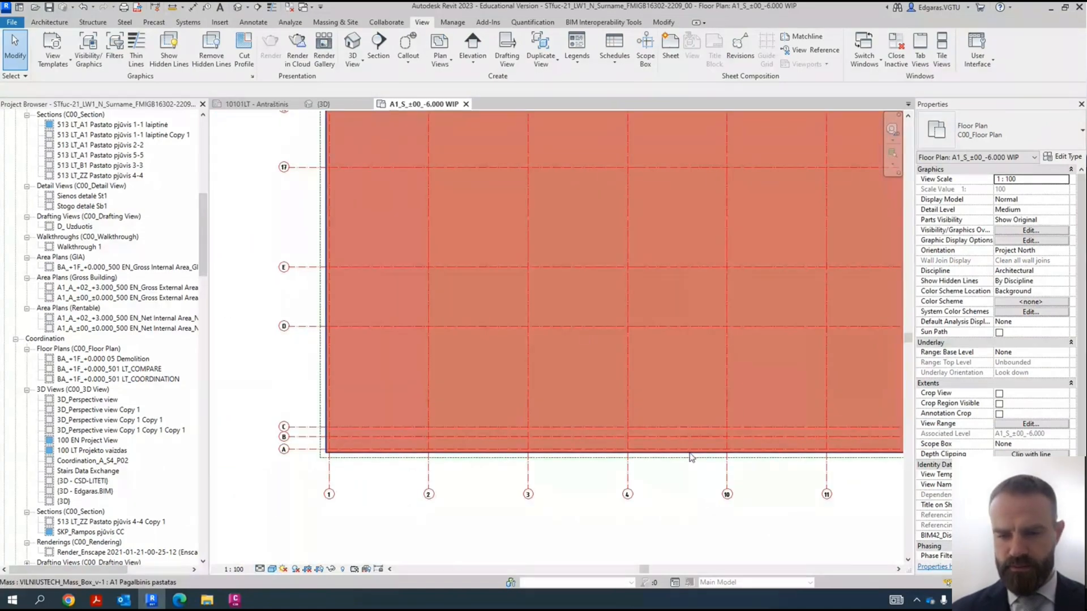
# - Stretch the lower edge of the A1 Pagalbinis pastatas mass onto grid line A
pyautogui.click(689, 456)
pyautogui.scroll(2, 689, 456)
pyautogui.scroll(1, 372, 417)
pyautogui.scroll(3, 451, 450)
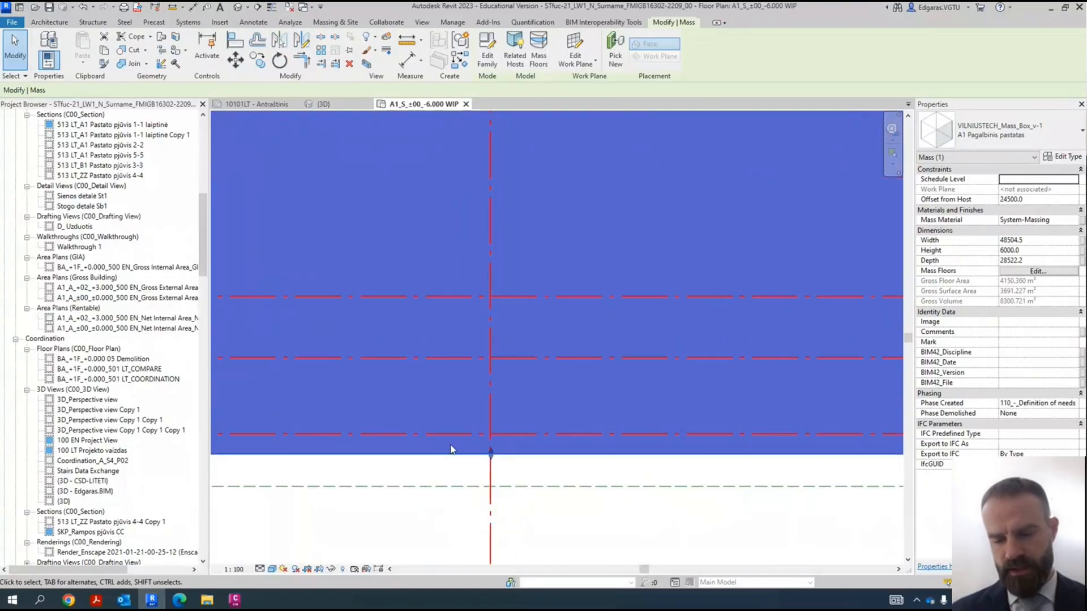
pyautogui.scroll(2, 451, 450)
pyautogui.moveTo(532, 461); pyautogui.dragTo(536, 425)
pyautogui.scroll(-5, 574, 486)
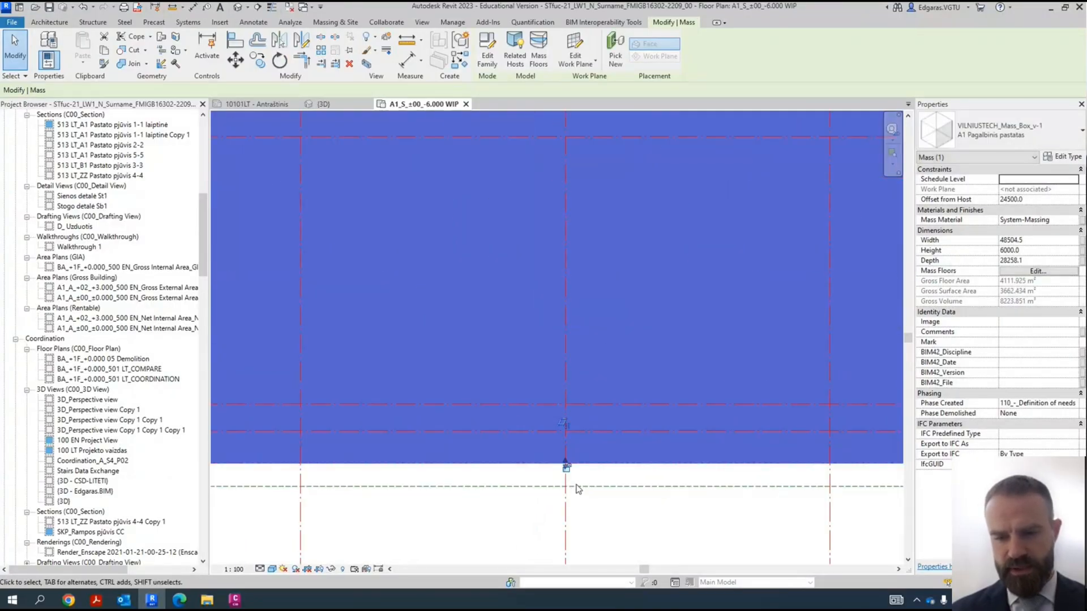
# - Stretch the mass's left edge onto grid line 1
pyautogui.scroll(4, 270, 294)
pyautogui.scroll(2, 286, 297)
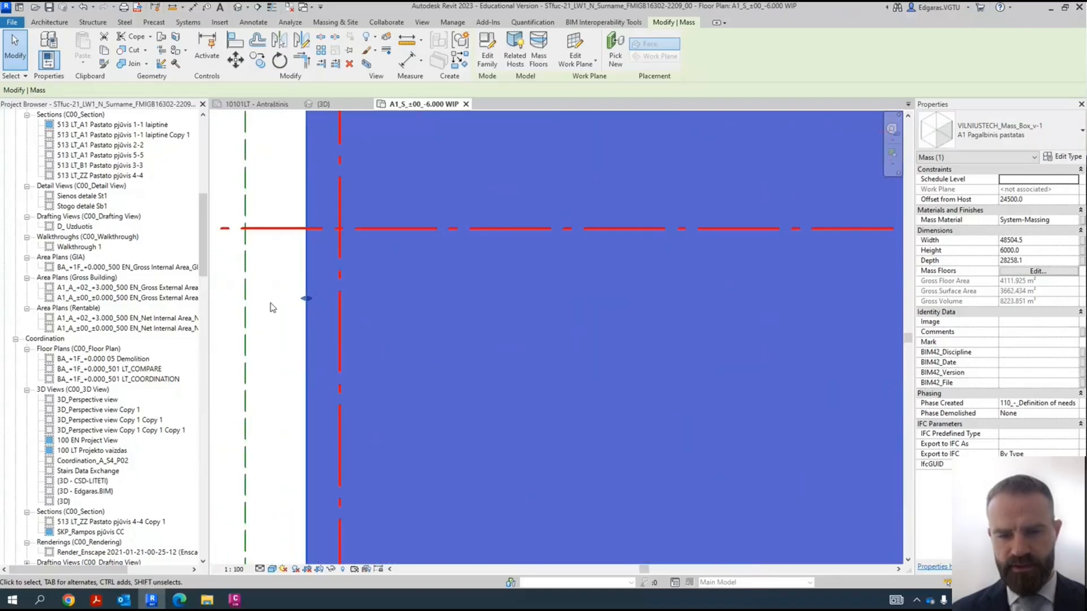
pyautogui.moveTo(303, 298); pyautogui.dragTo(337, 303)
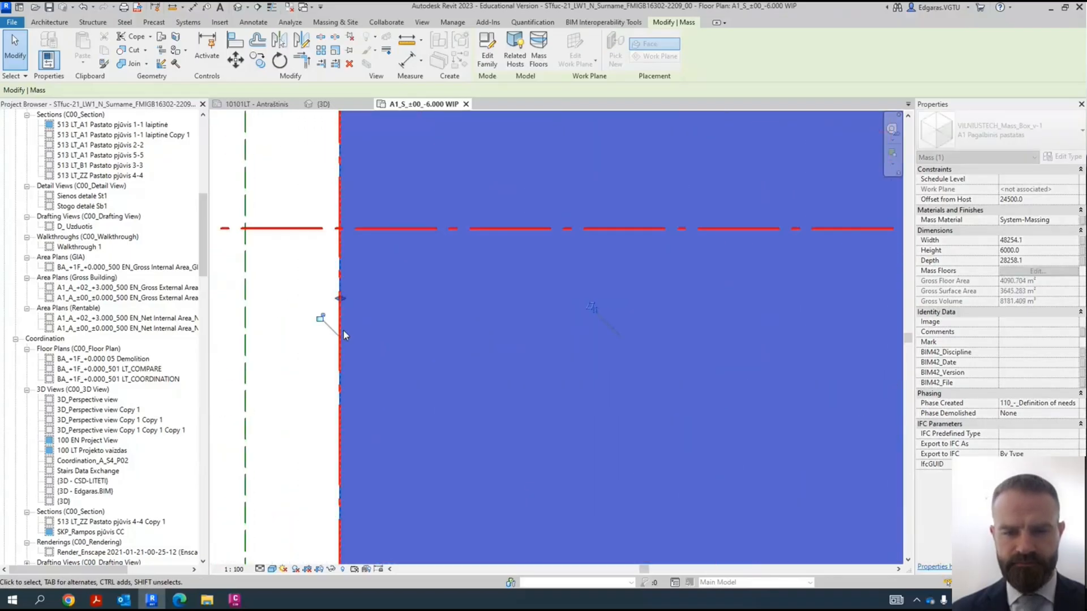
# - Stretch the mass's upper edge onto the uppermost horizontal grid line, giving the mass a depth of 28000 mm
pyautogui.scroll(-4, 309, 351)
pyautogui.scroll(2, 303, 388)
pyautogui.scroll(-3, 300, 368)
pyautogui.scroll(4, 509, 246)
pyautogui.scroll(3, 475, 297)
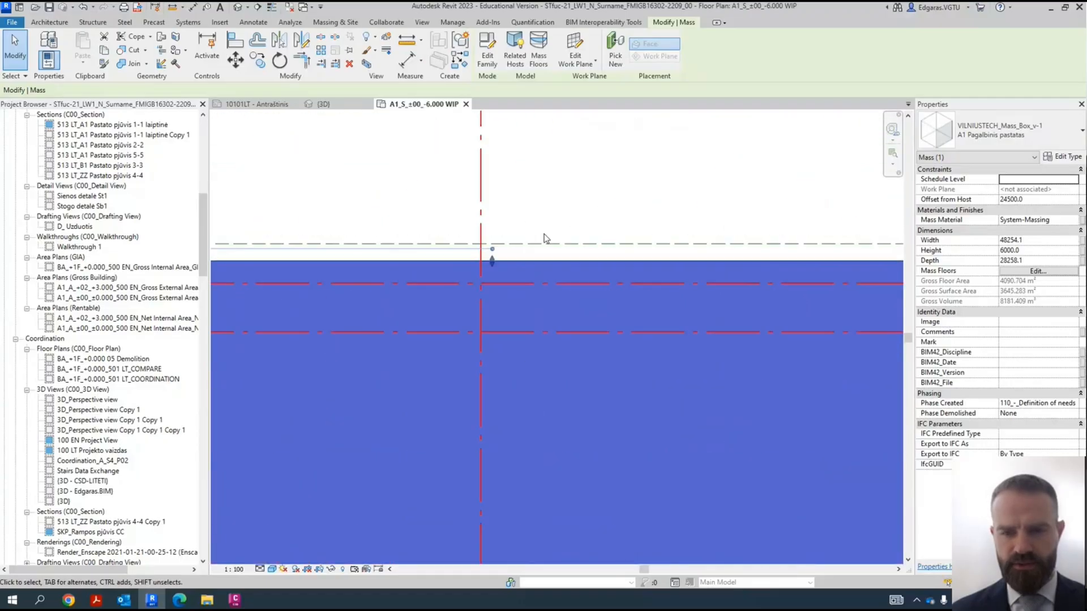
pyautogui.moveTo(463, 320); pyautogui.dragTo(463, 321)
# - Stretch the mass's right edge onto grid line 12, giving the mass a width of 48000 mm, and deselect it
pyautogui.scroll(-5, 434, 307)
pyautogui.scroll(5, 656, 404)
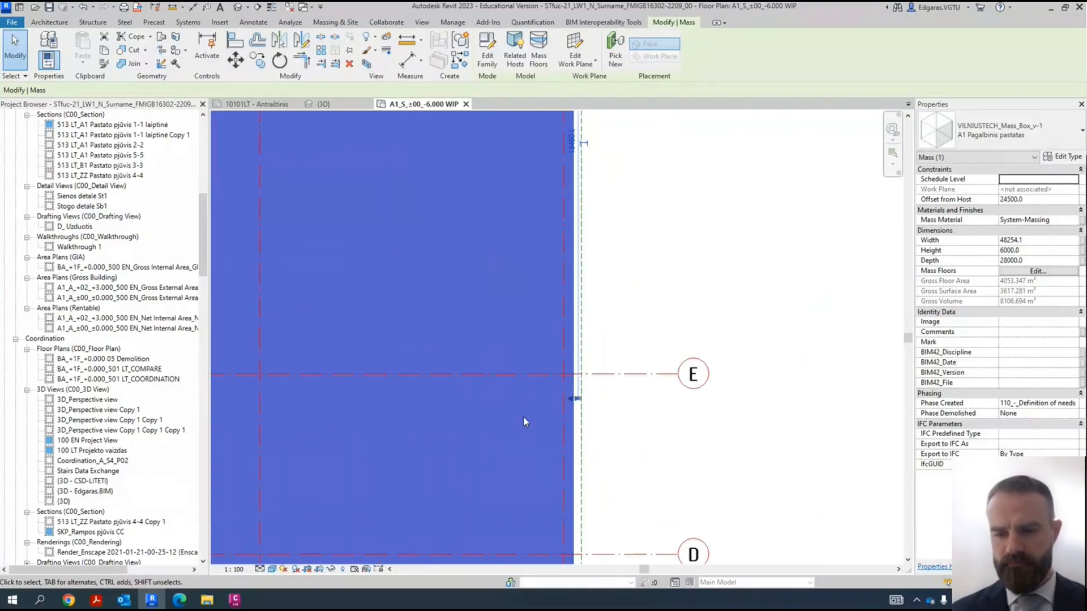
pyautogui.moveTo(599, 410); pyautogui.dragTo(599, 412)
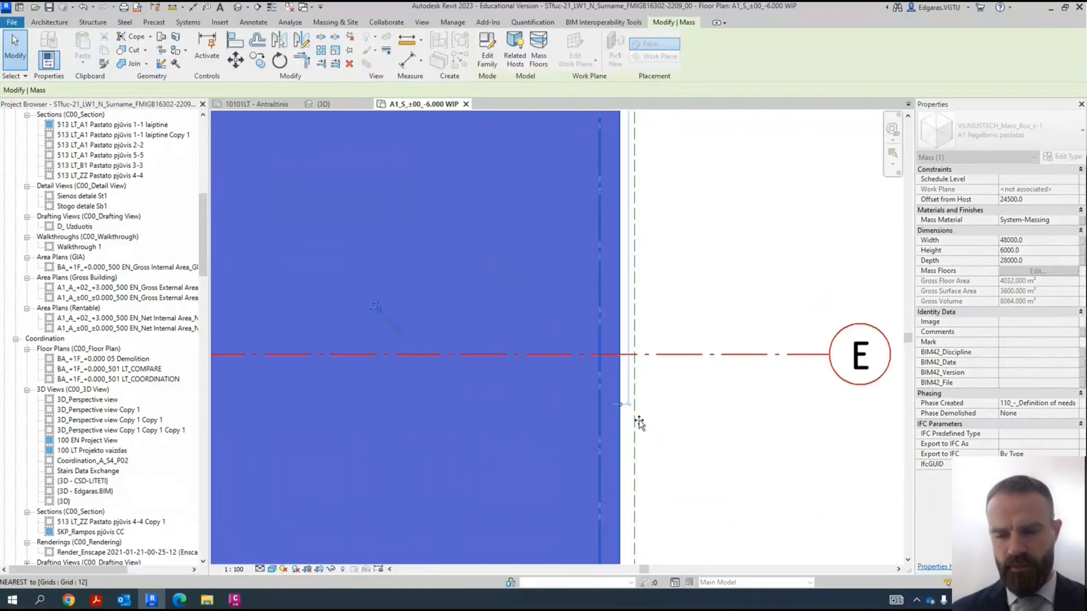
pyautogui.click(681, 440)
pyautogui.scroll(-8, 669, 206)
pyautogui.scroll(5, 656, 252)
pyautogui.scroll(-4, 643, 337)
pyautogui.scroll(3, 396, 234)
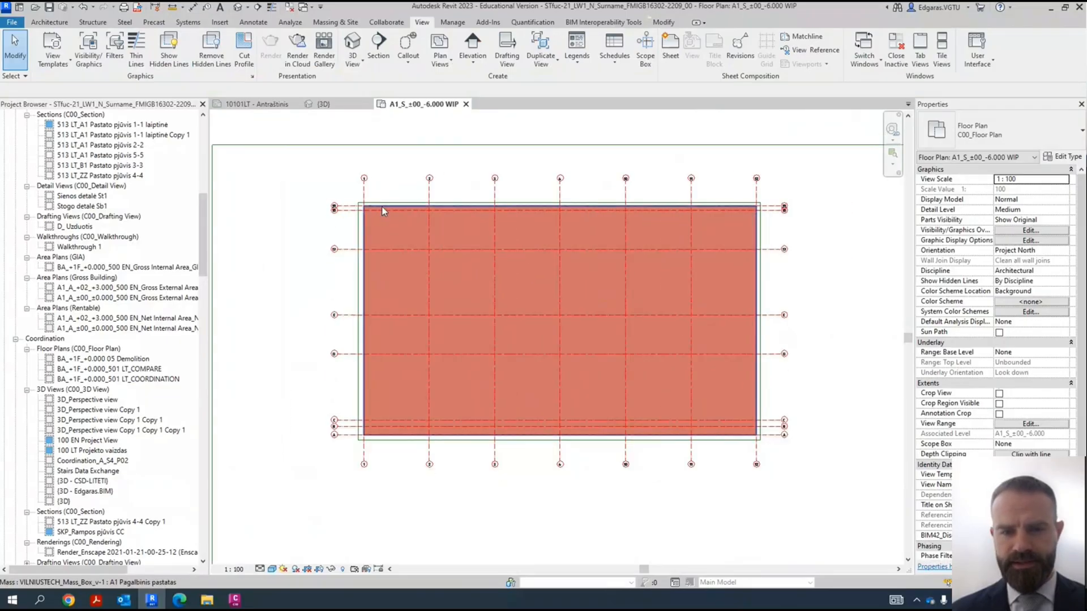
# - In the {3D} view, start a wall of the basic type VILNIUSTECH_Walls_FW-320-00_000-250-000 mm_Laikanti pamatinė siena_v-1
pyautogui.click(341, 106)
pyautogui.keyDown('shift'); pyautogui.moveTo(621, 304); pyautogui.dragTo(796, 279, button='middle'); pyautogui.keyUp('shift')
pyautogui.scroll(-5, 795, 279)
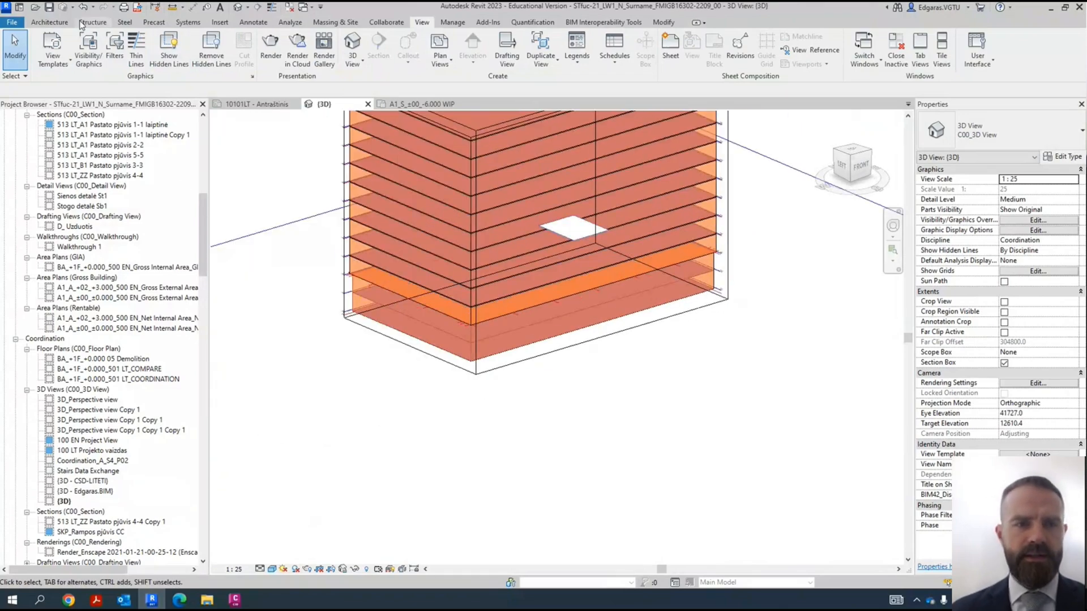
pyautogui.click(61, 24)
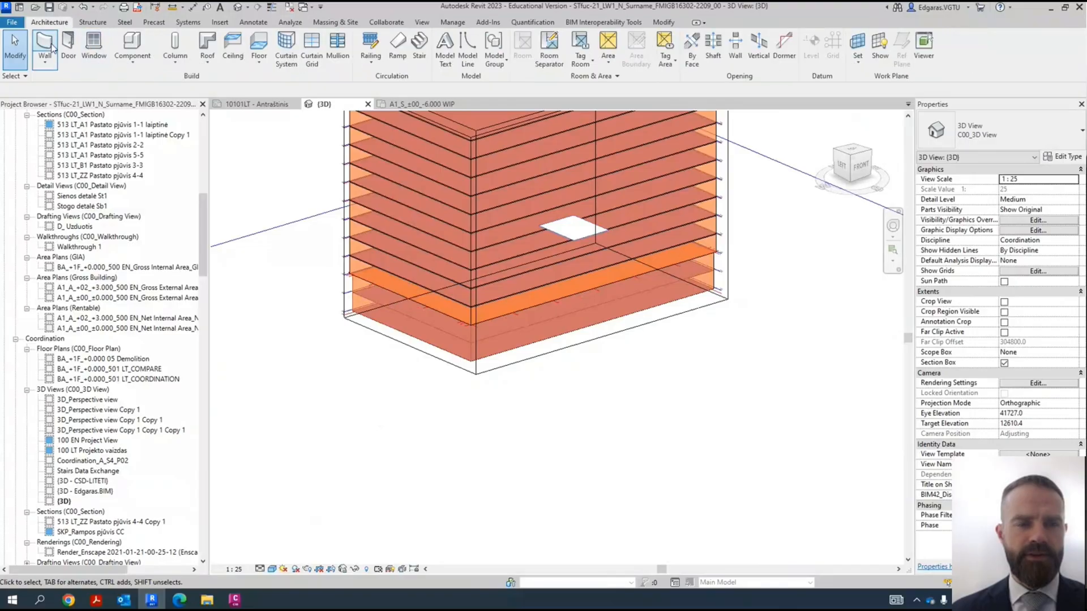
pyautogui.click(45, 45)
pyautogui.click(1006, 130)
pyautogui.scroll(3, 939, 219)
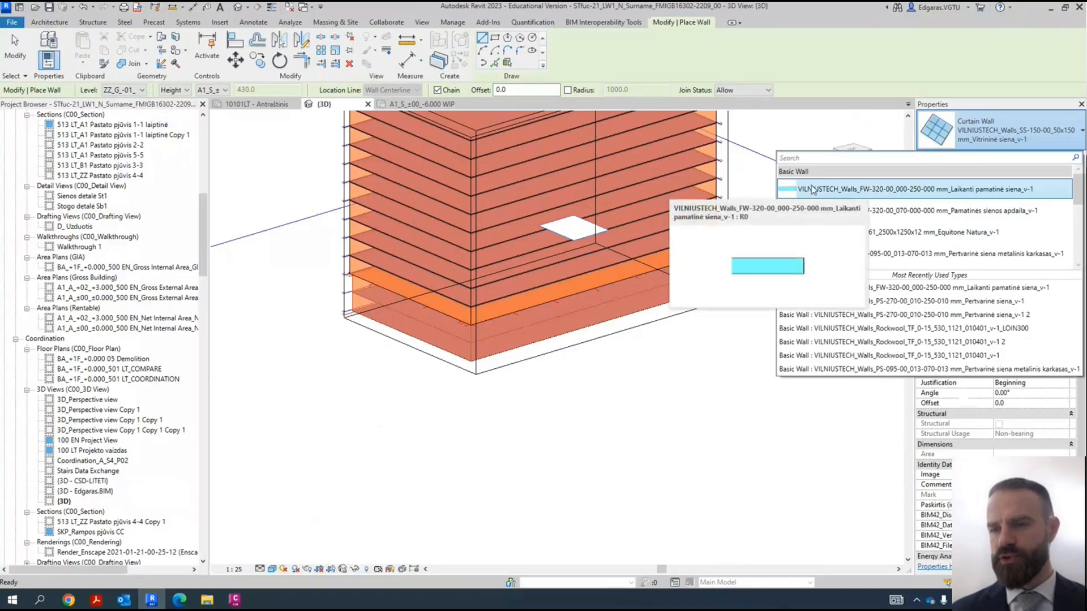
pyautogui.click(869, 191)
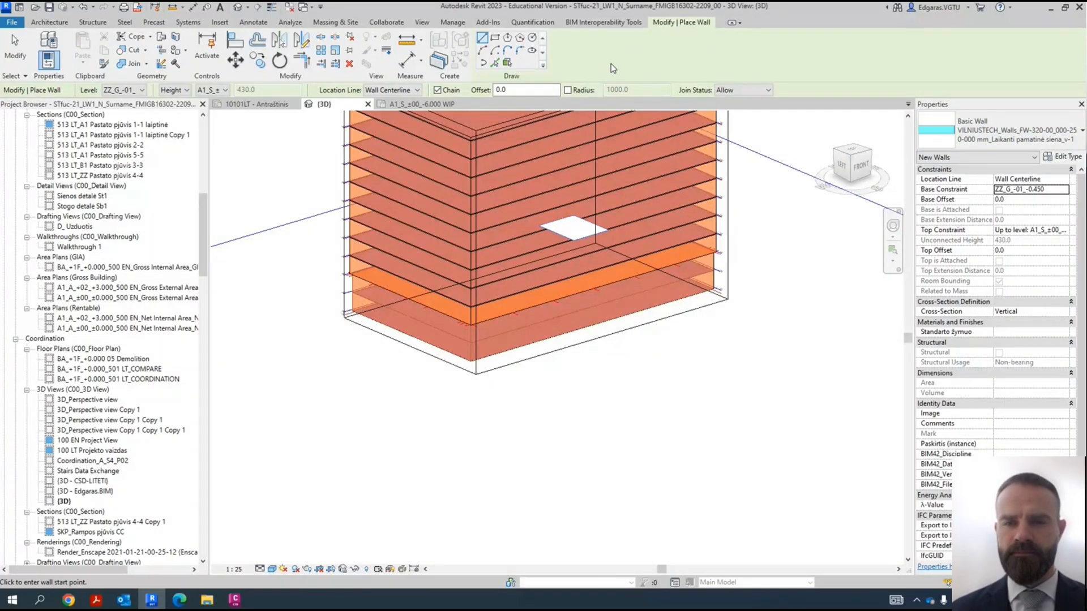
# - Switch wall placement to picking faces and set the base level to A1_S_±00_-6.000, keeping the Height direction
pyautogui.click(508, 64)
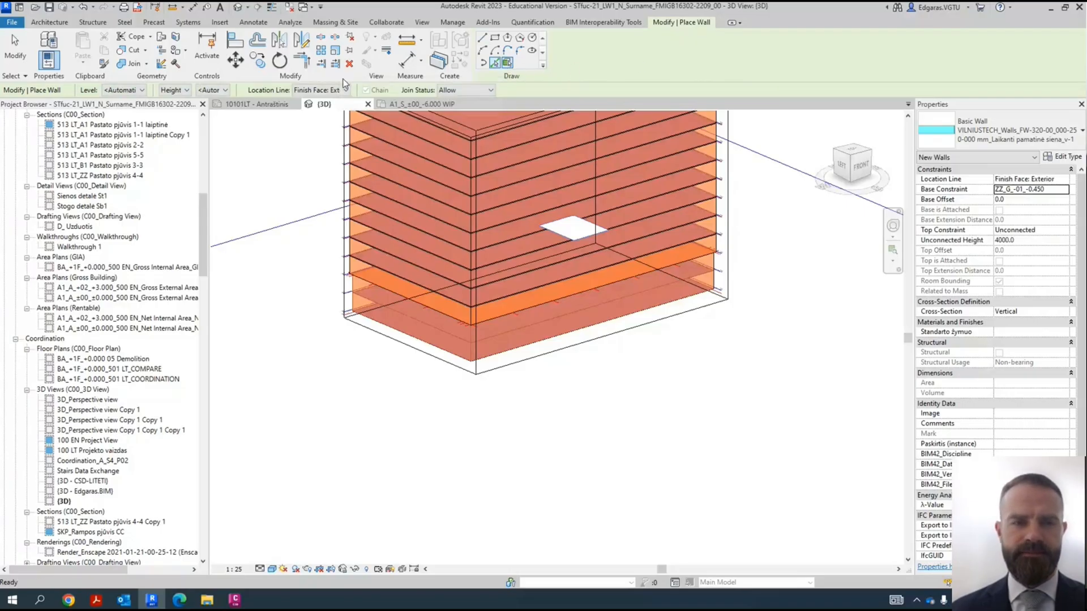
pyautogui.click(139, 91)
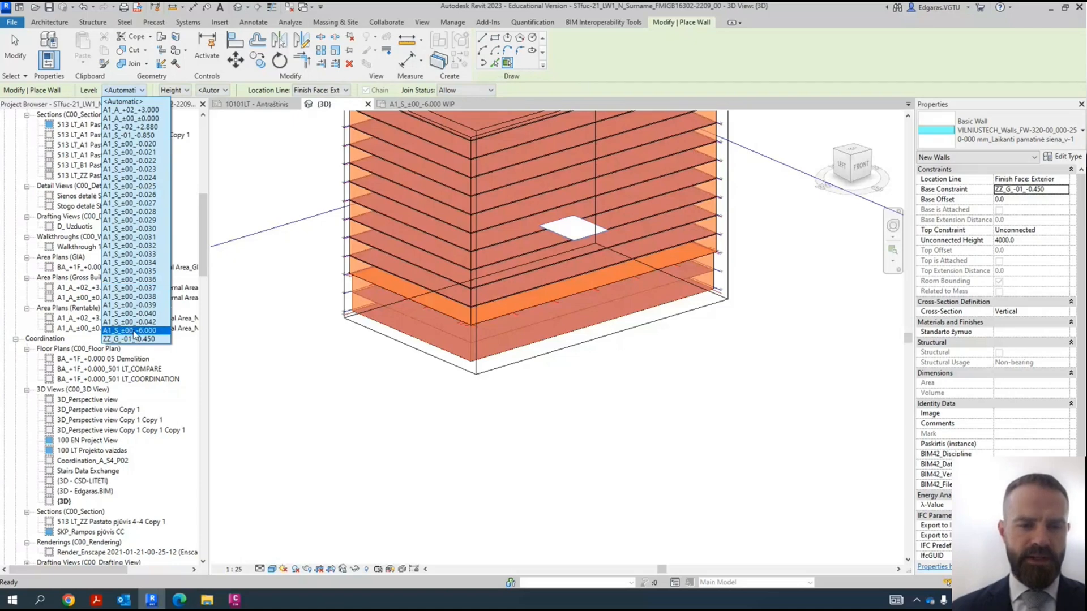
pyautogui.click(134, 331)
pyautogui.click(187, 91)
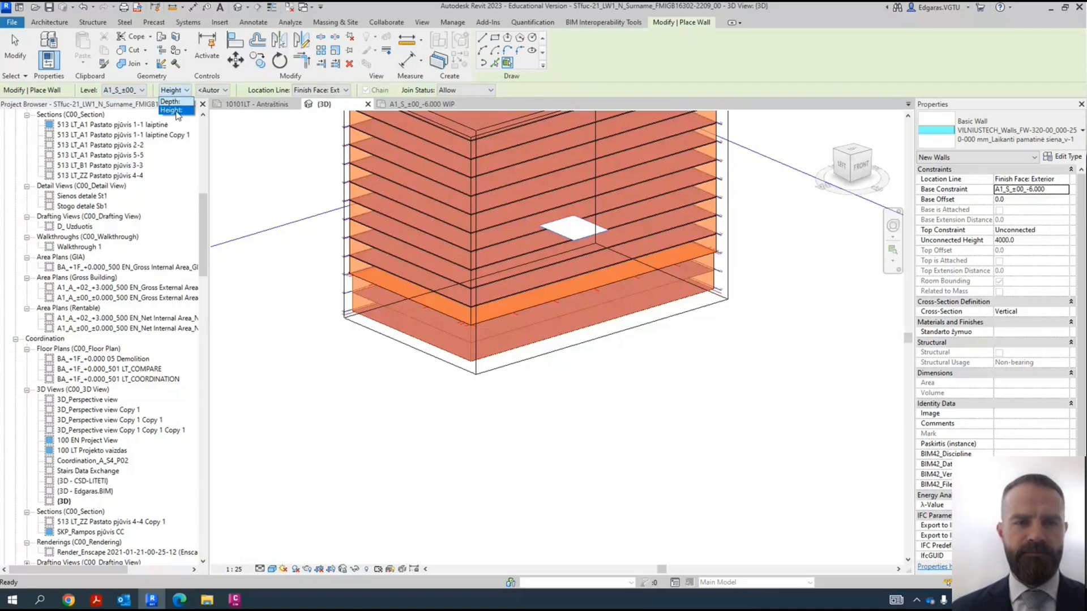
pyautogui.click(179, 111)
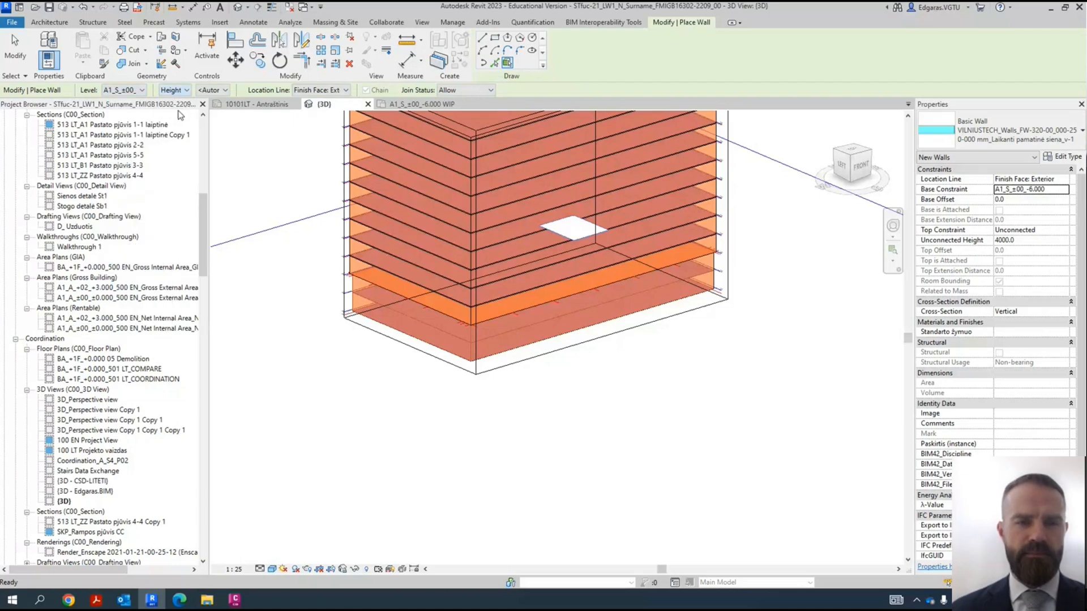
# - Set the new walls' top level to A1_A_±00_±0.000 and their location line to Core Centerline
pyautogui.click(222, 91)
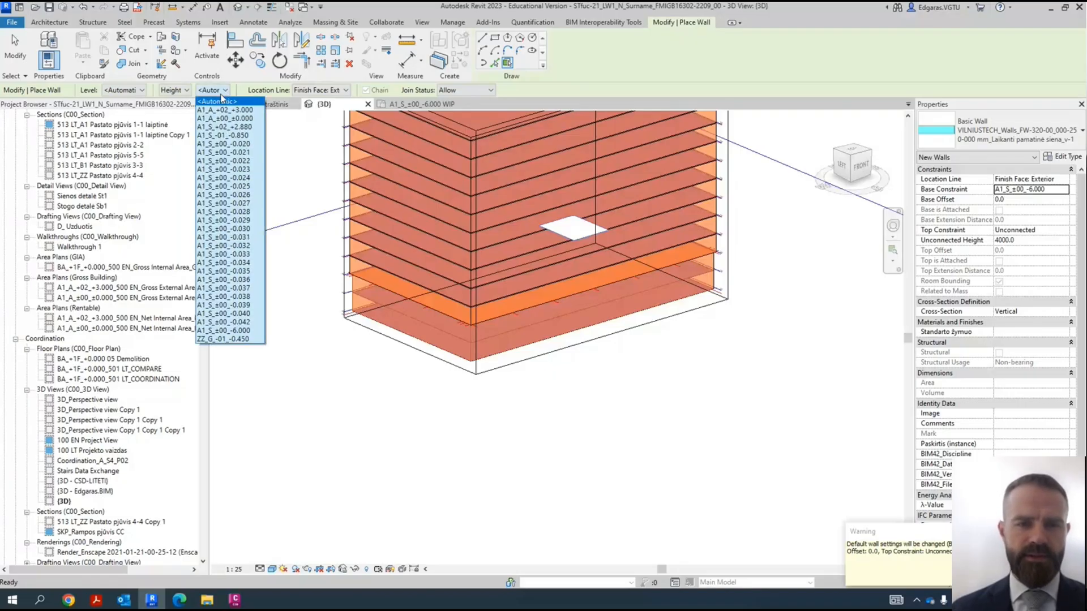
pyautogui.click(220, 101)
pyautogui.scroll(8, 636, 217)
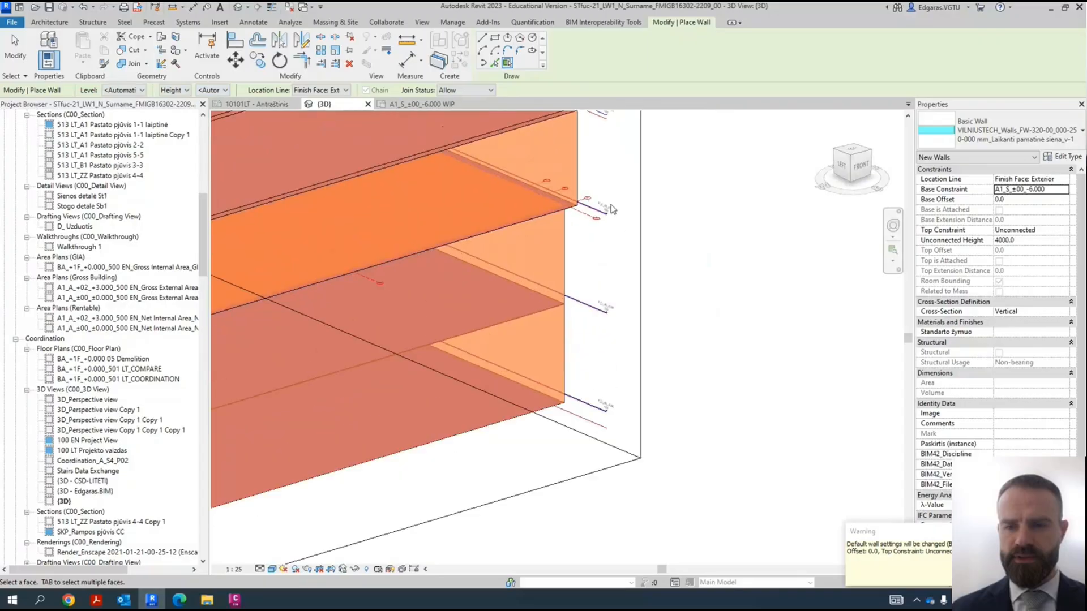
pyautogui.click(203, 92)
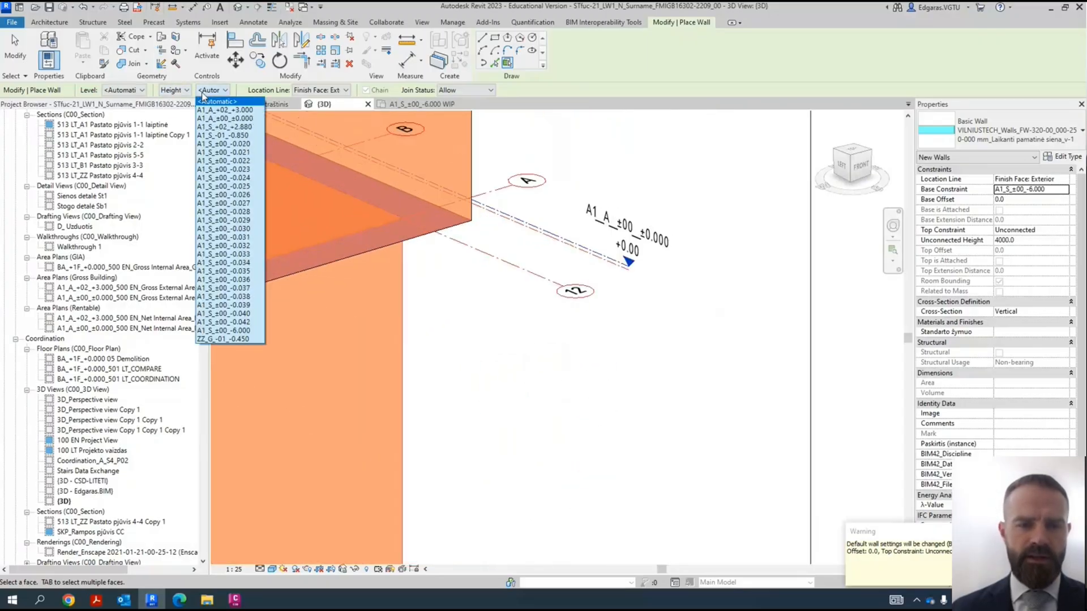
pyautogui.click(243, 121)
pyautogui.click(333, 91)
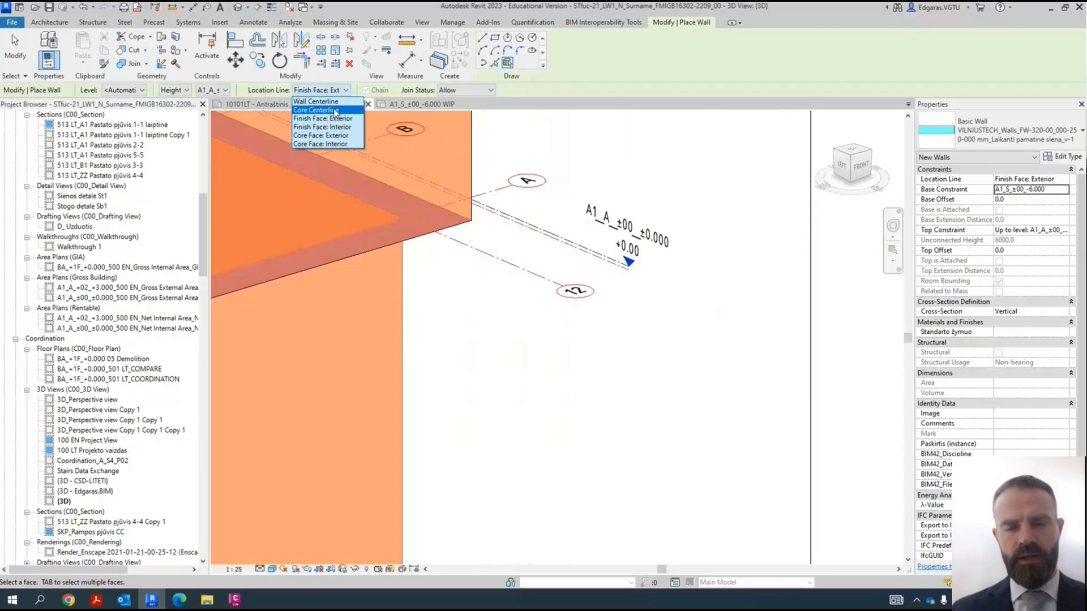
pyautogui.click(335, 110)
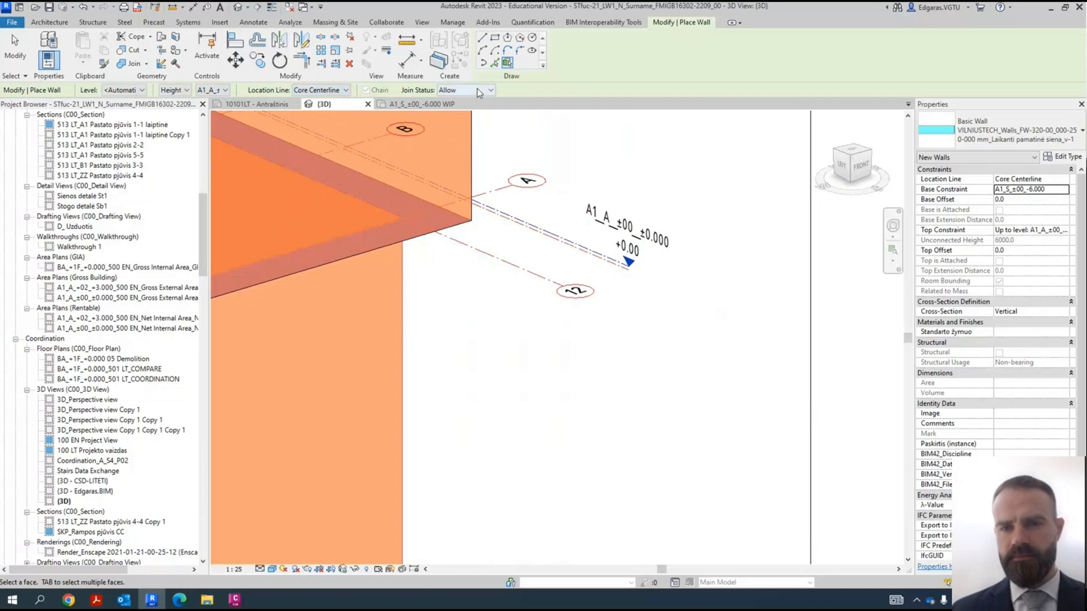
# - Place the foundation walls on the whole chain of side faces of the lowest mass and end wall placement
pyautogui.scroll(-3, 715, 178)
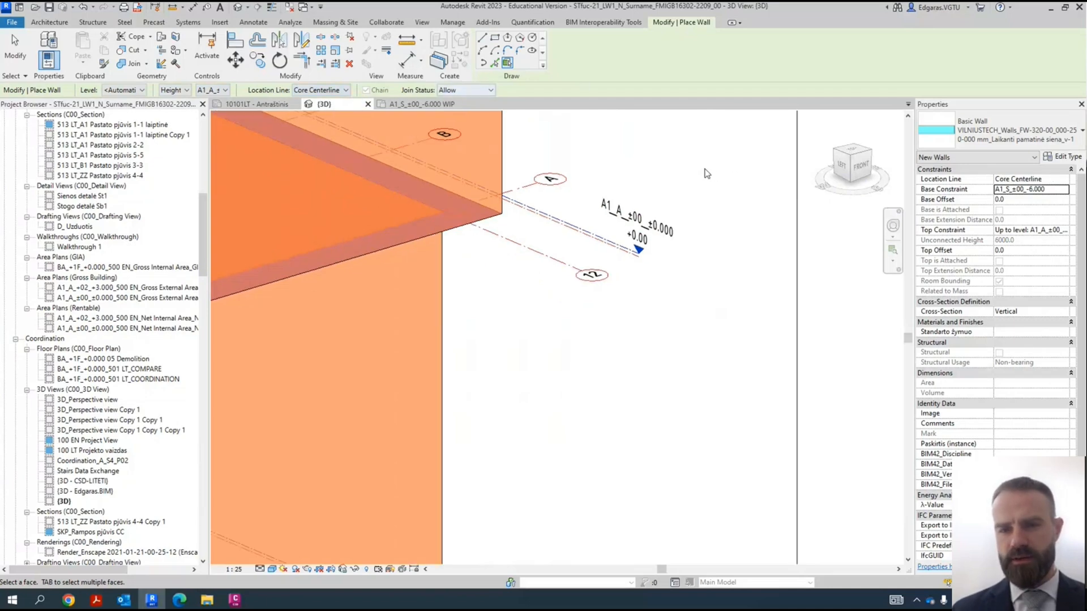
pyautogui.scroll(-3, 720, 183)
pyautogui.scroll(2, 830, 220)
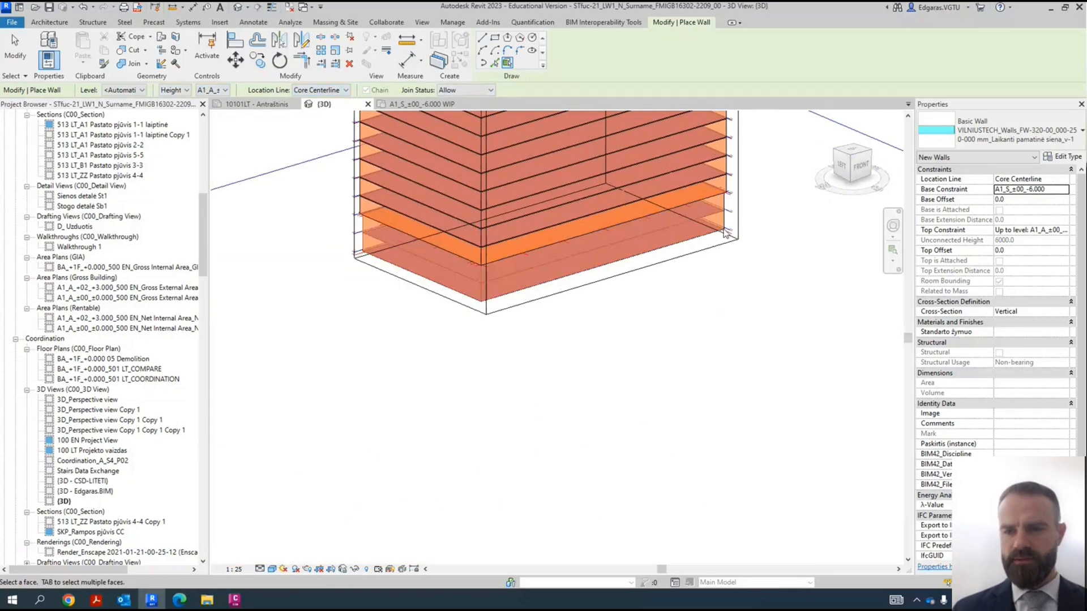
pyautogui.scroll(-2, 830, 219)
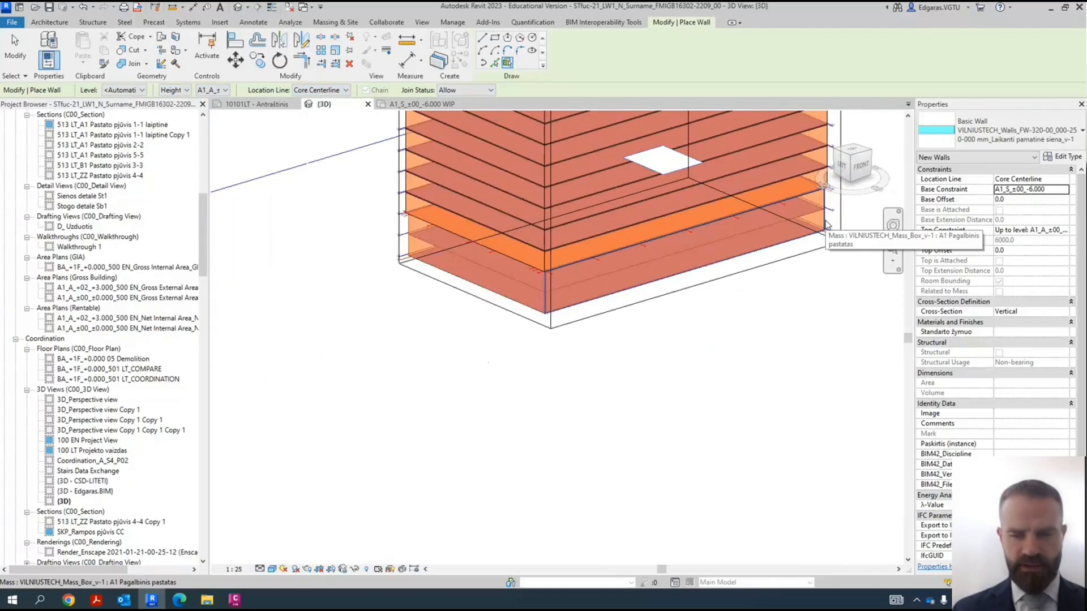
pyautogui.press('Tab')
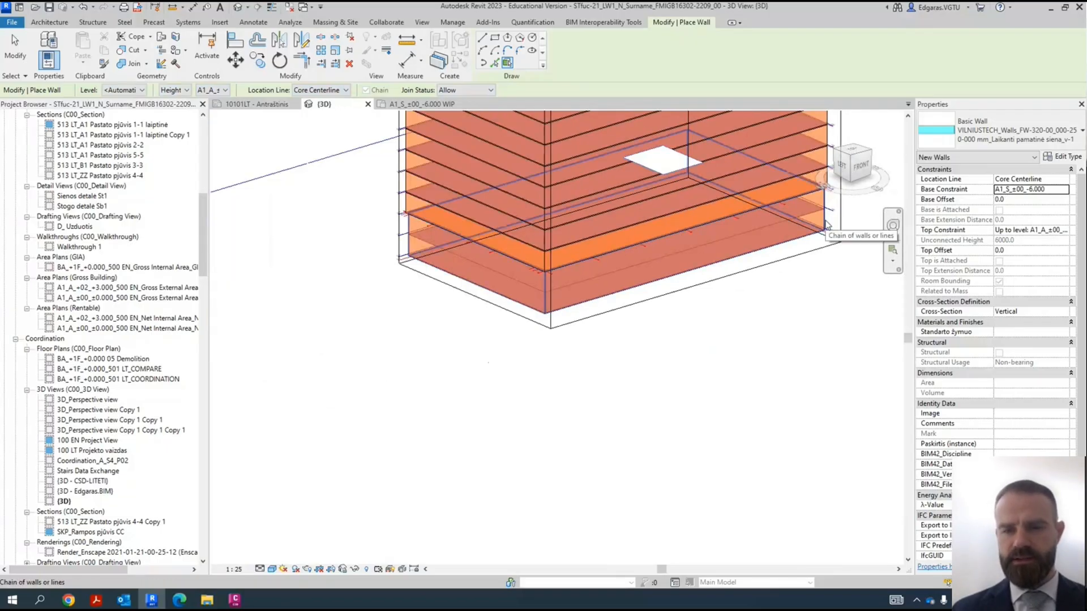
pyautogui.click(825, 223)
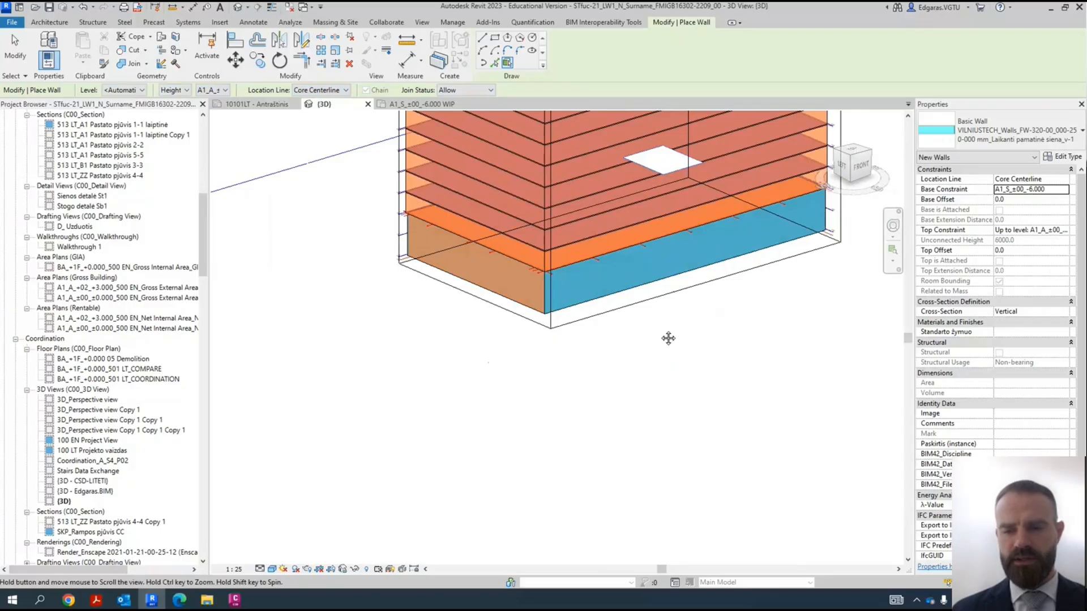
pyautogui.moveTo(738, 313); pyautogui.dragTo(697, 310, button='middle')
pyautogui.scroll(3, 697, 310)
pyautogui.press('Escape')
pyautogui.press('Escape')
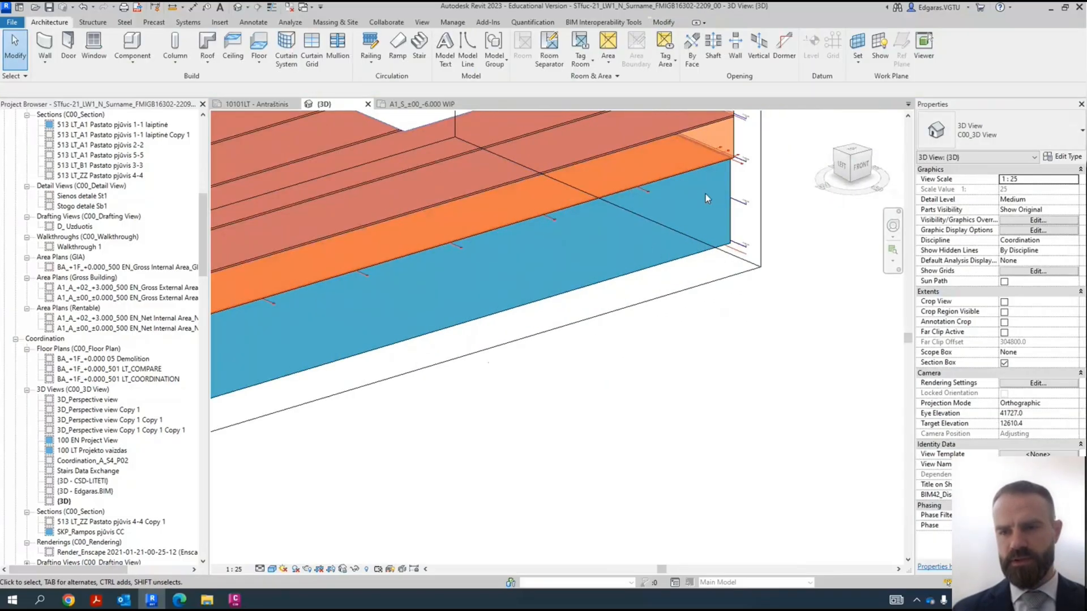
# - In the A1_S_±00_-6.000 WIP plan, select the upper foundation wall at its grid line 1 corner and temporarily isolate it
pyautogui.click(421, 103)
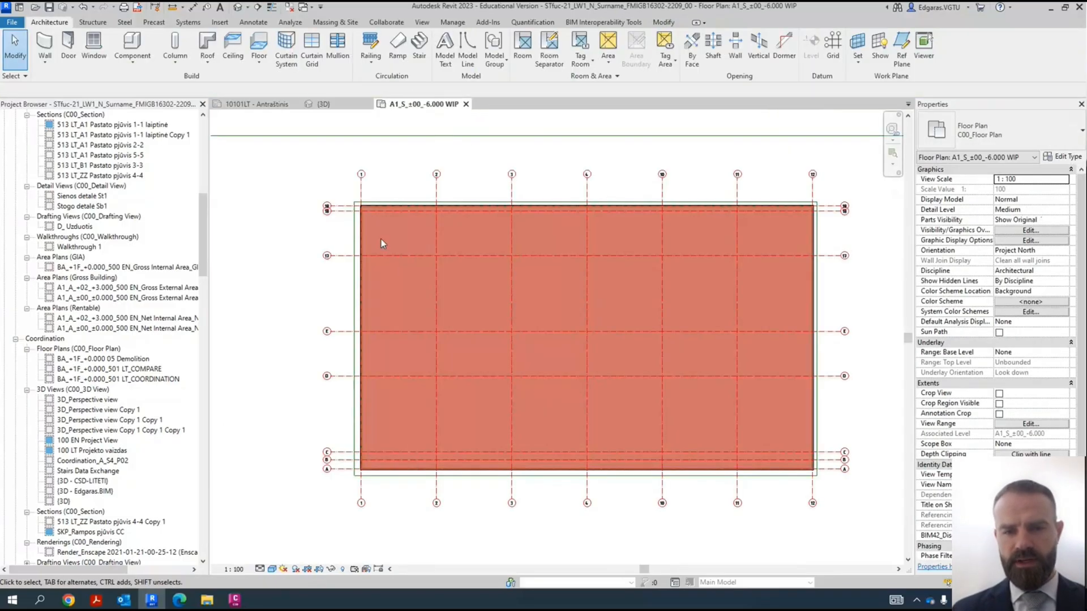
pyautogui.scroll(5, 334, 199)
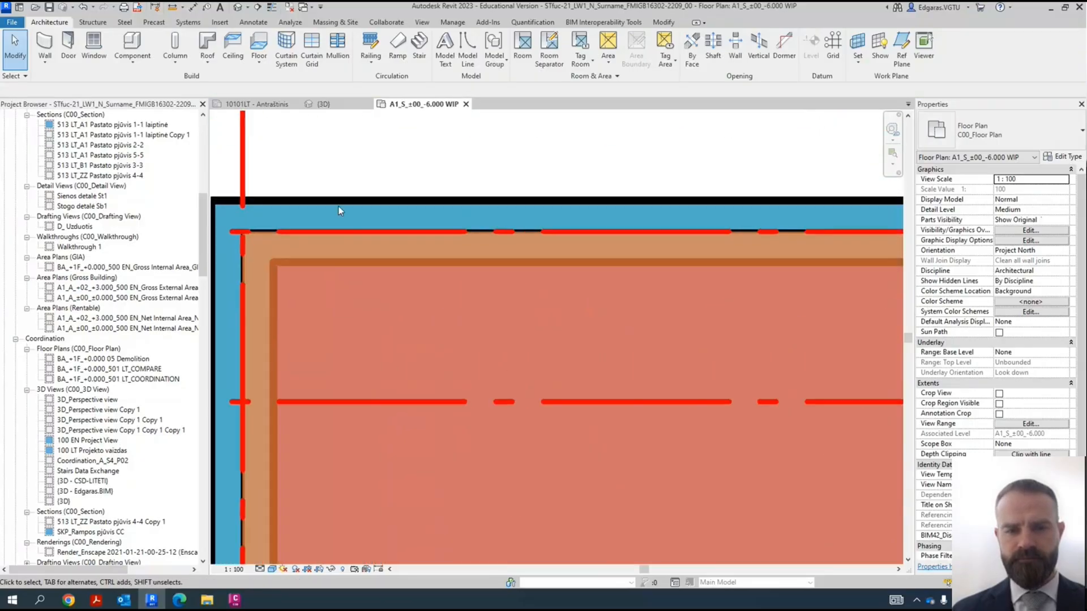
pyautogui.click(343, 209)
pyautogui.scroll(-2, 369, 272)
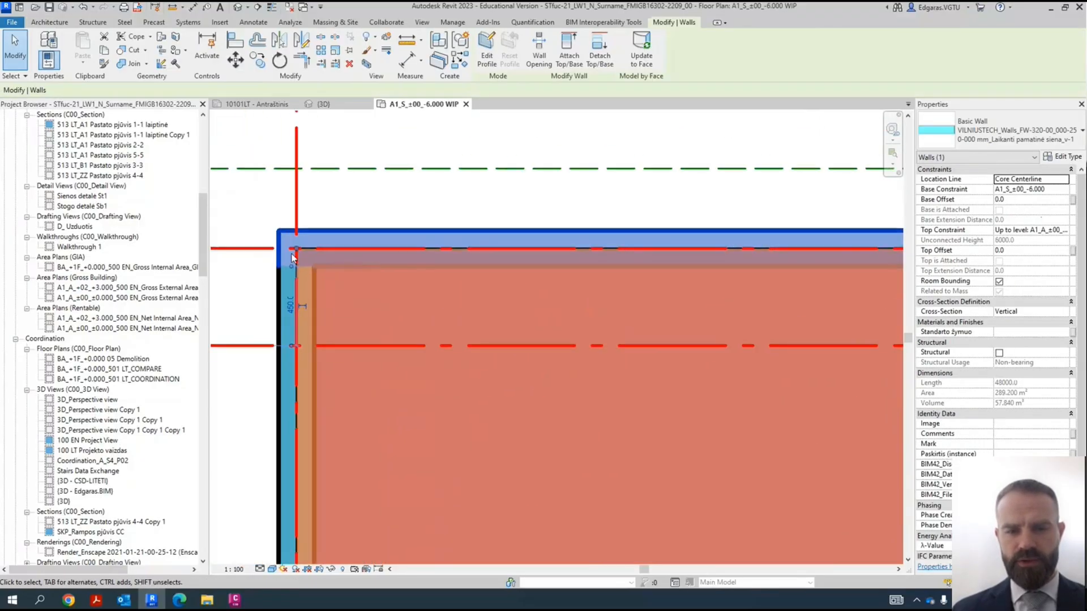
pyautogui.scroll(3, 303, 244)
pyautogui.scroll(2, 306, 239)
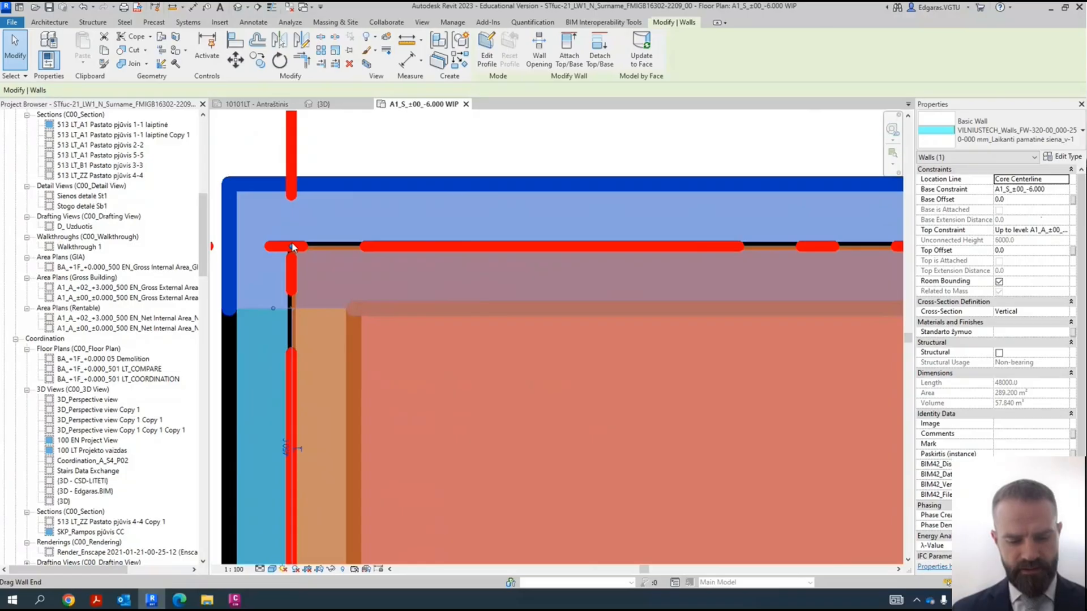
pyautogui.press('h')
pyautogui.press('i')
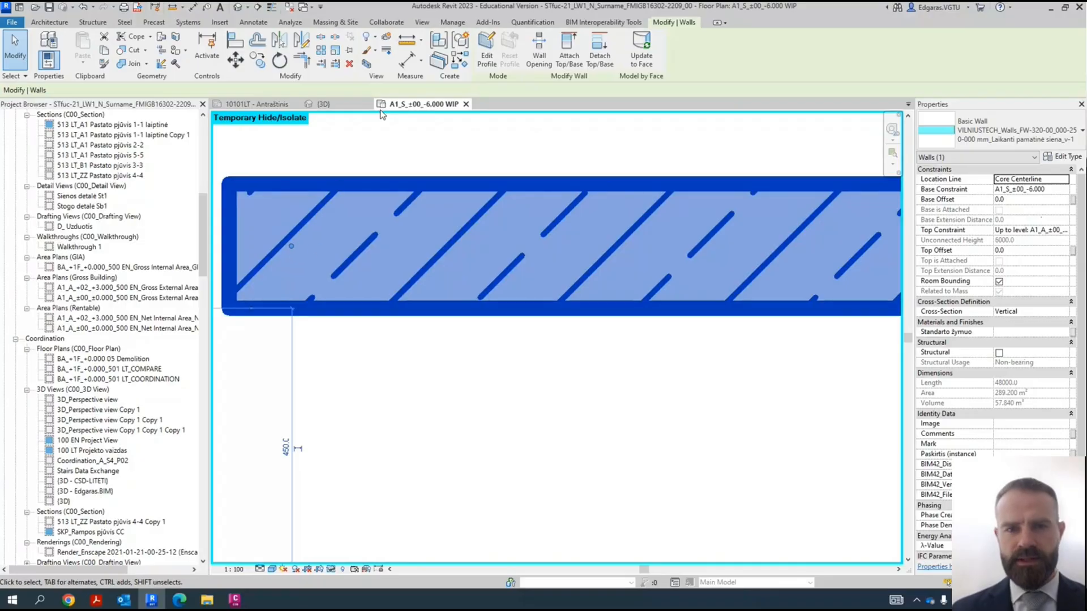
# - Try Core Face: Exterior as the isolated wall's location line and return it to Core Centerline
pyautogui.click(1066, 181)
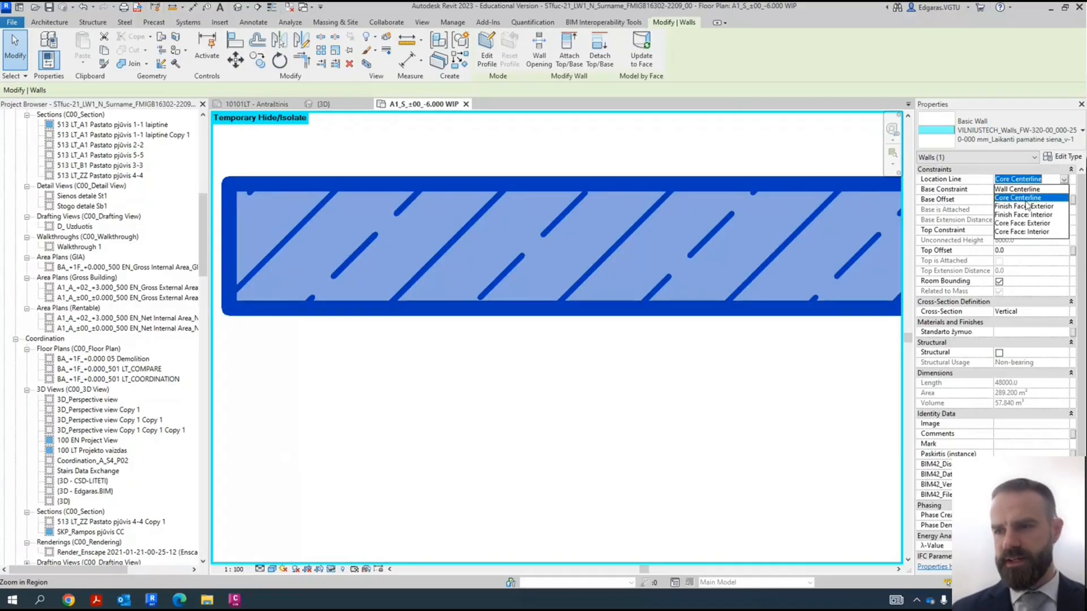
pyautogui.click(1036, 224)
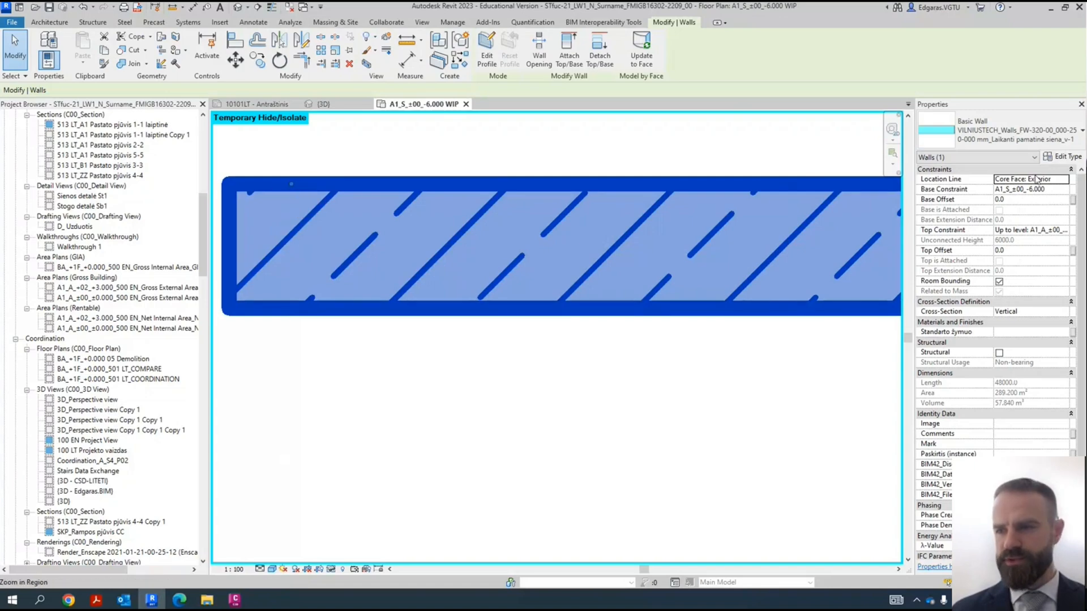
pyautogui.click(1066, 181)
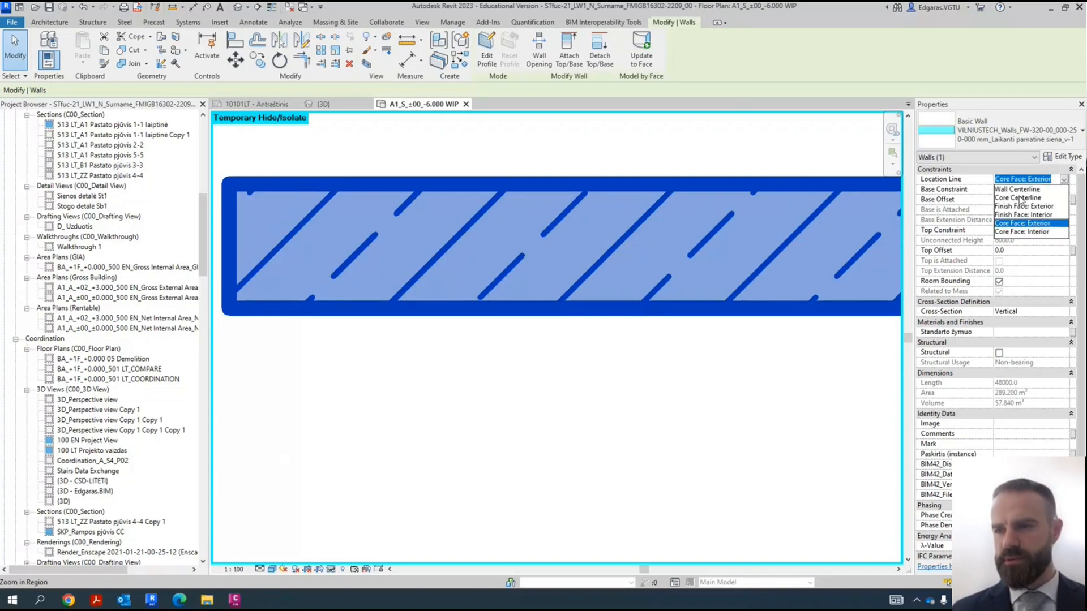
pyautogui.click(1020, 199)
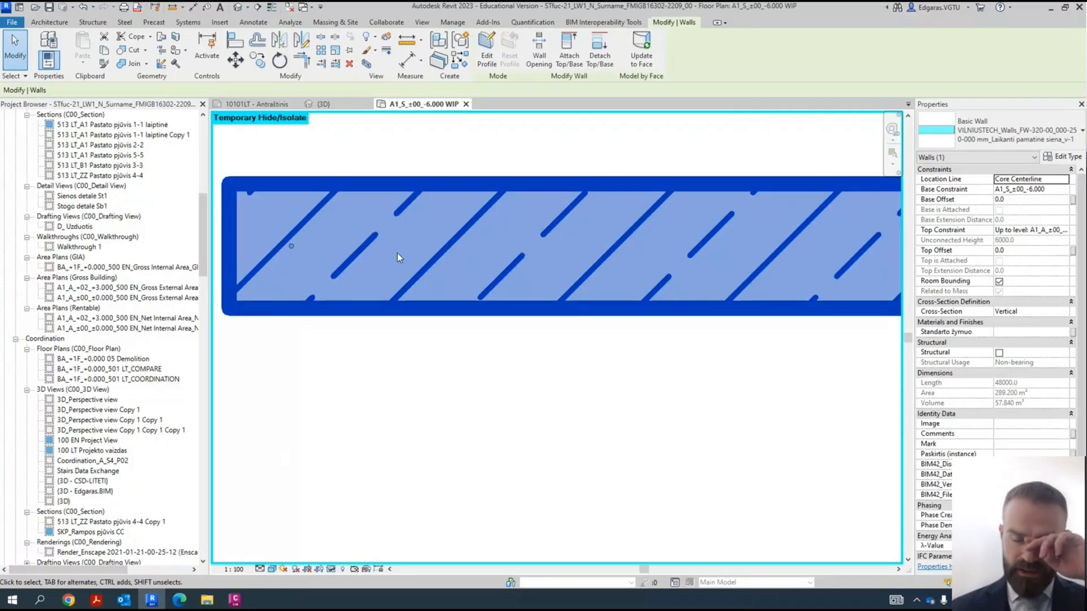
# - Examine the layer structure in the foundation wall's type properties, widening the material column, and close without changes
pyautogui.click(1068, 158)
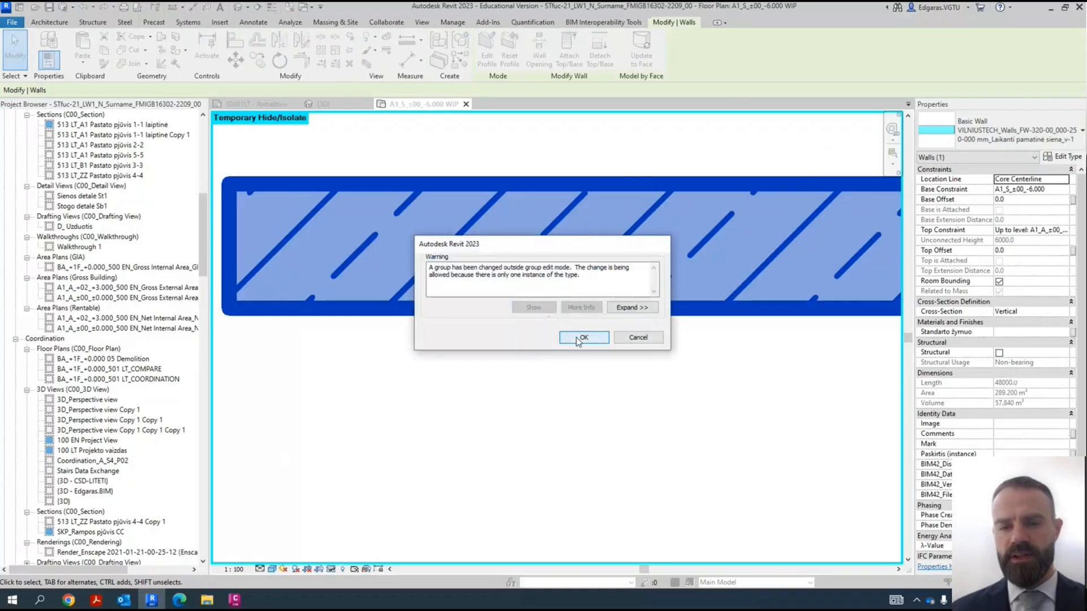
pyautogui.click(584, 339)
pyautogui.click(556, 512)
pyautogui.click(546, 519)
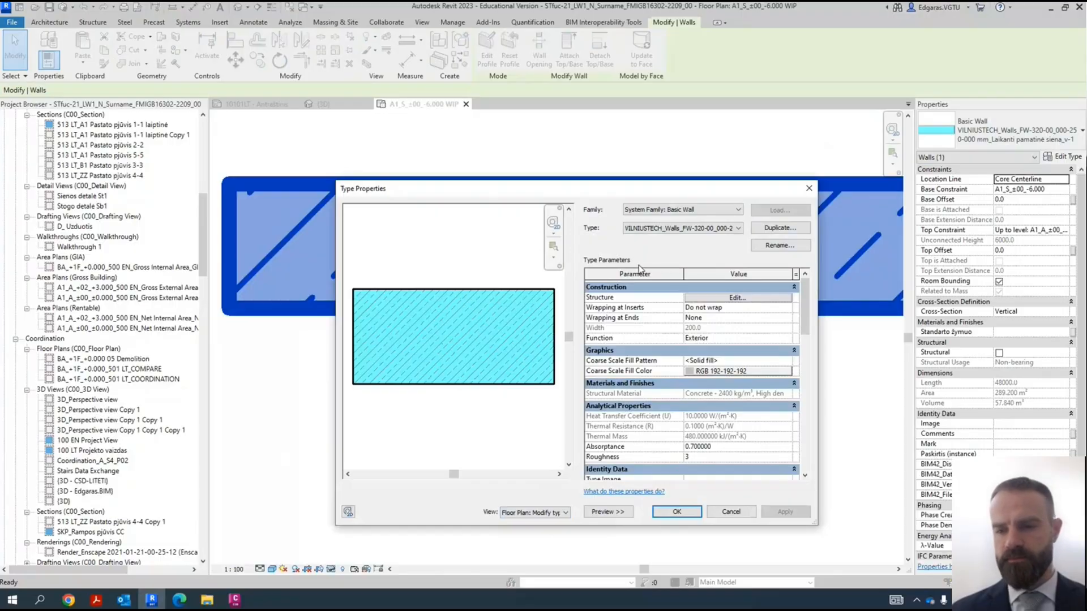
pyautogui.click(711, 300)
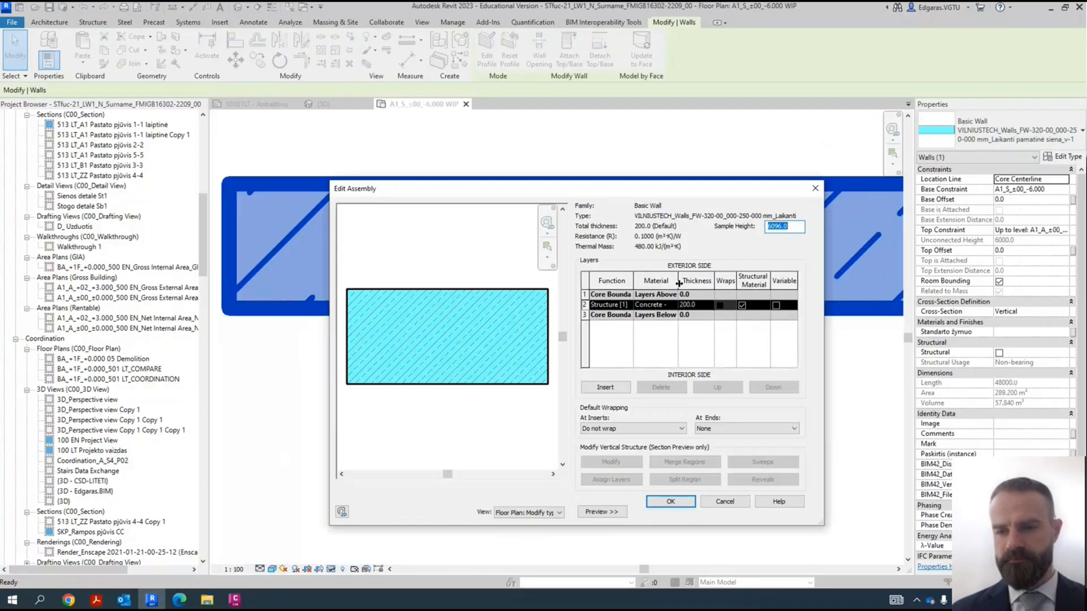
pyautogui.moveTo(677, 288); pyautogui.dragTo(712, 287)
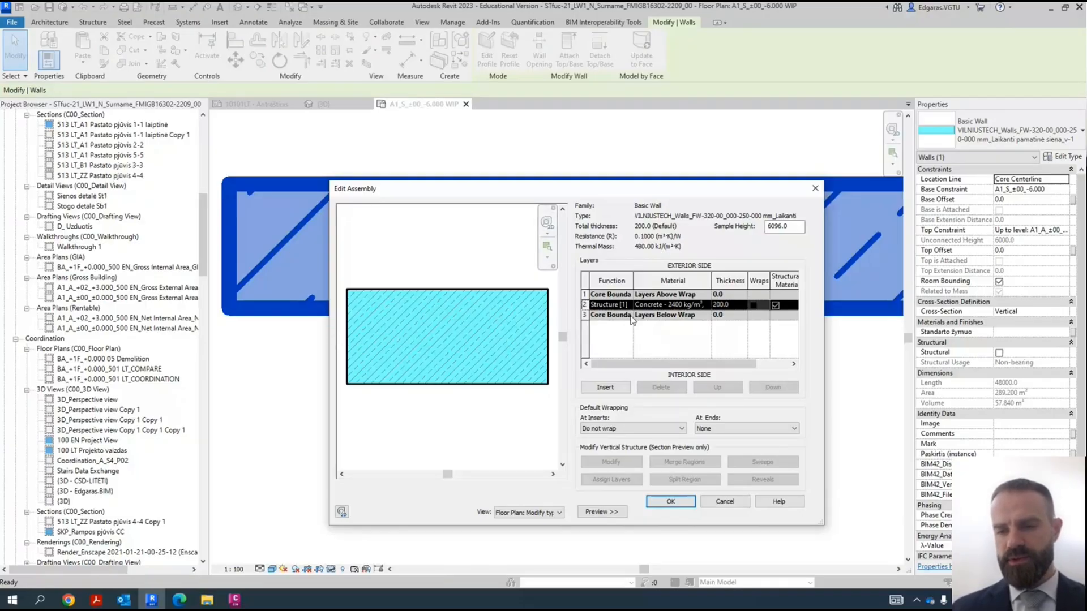
pyautogui.click(671, 502)
pyautogui.click(623, 402)
pyautogui.click(675, 510)
# - Deselect the wall and display the plan with thin lines
pyautogui.scroll(-6, 427, 286)
pyautogui.moveTo(727, 303); pyautogui.dragTo(400, 324, button='middle')
pyautogui.scroll(-4, 445, 301)
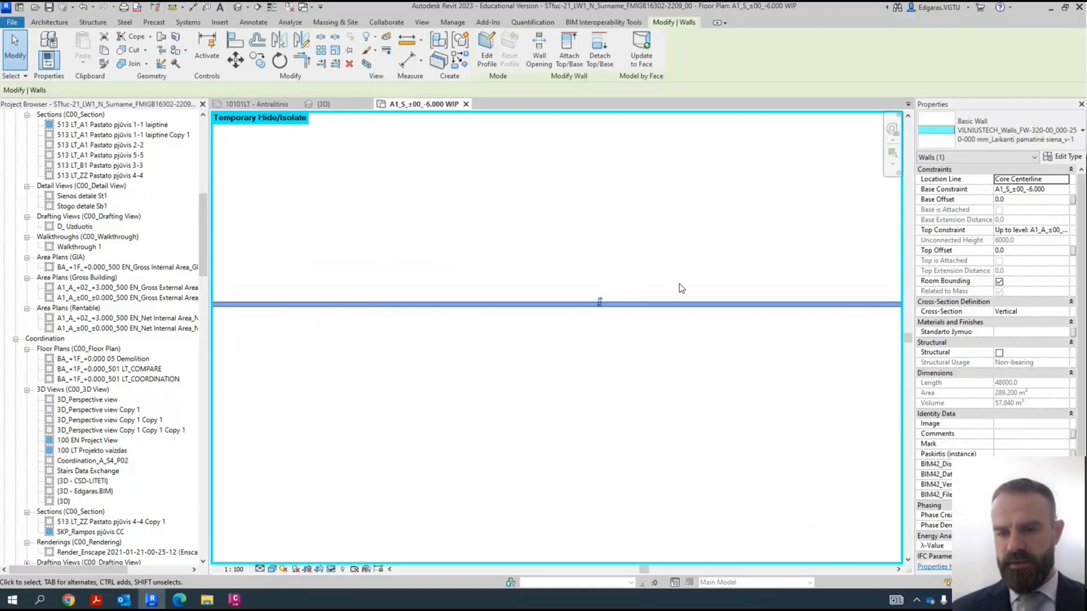
pyautogui.scroll(5, 600, 314)
pyautogui.click(612, 304)
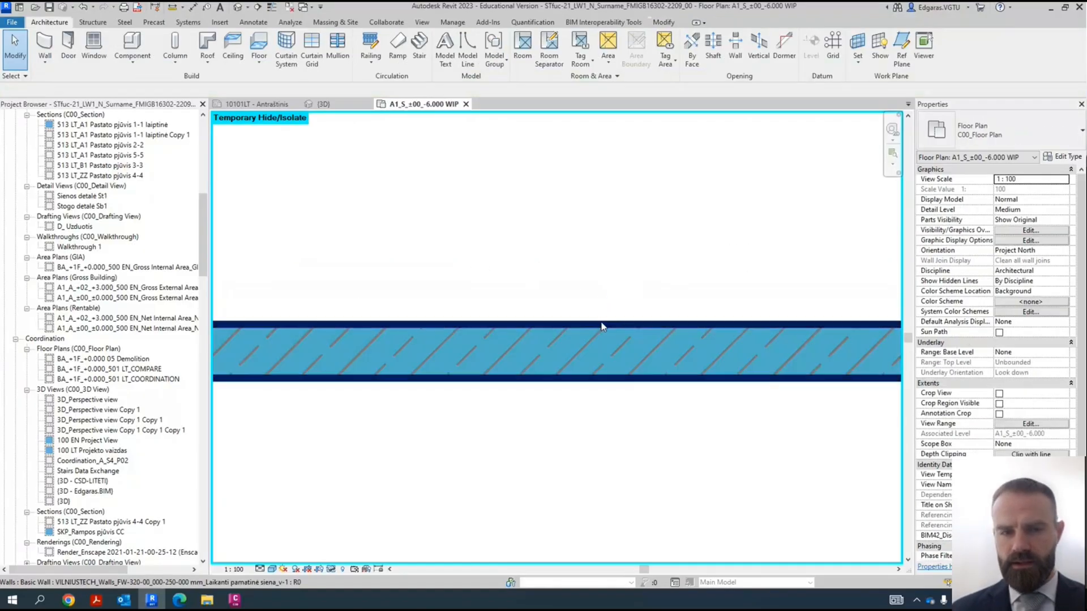
pyautogui.click(422, 22)
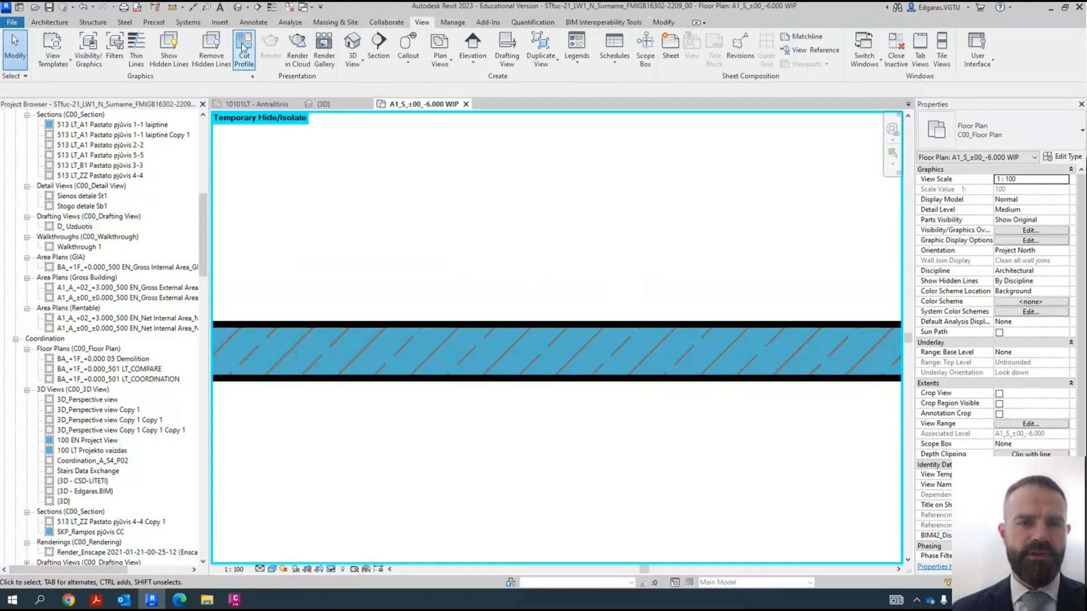
pyautogui.click(136, 51)
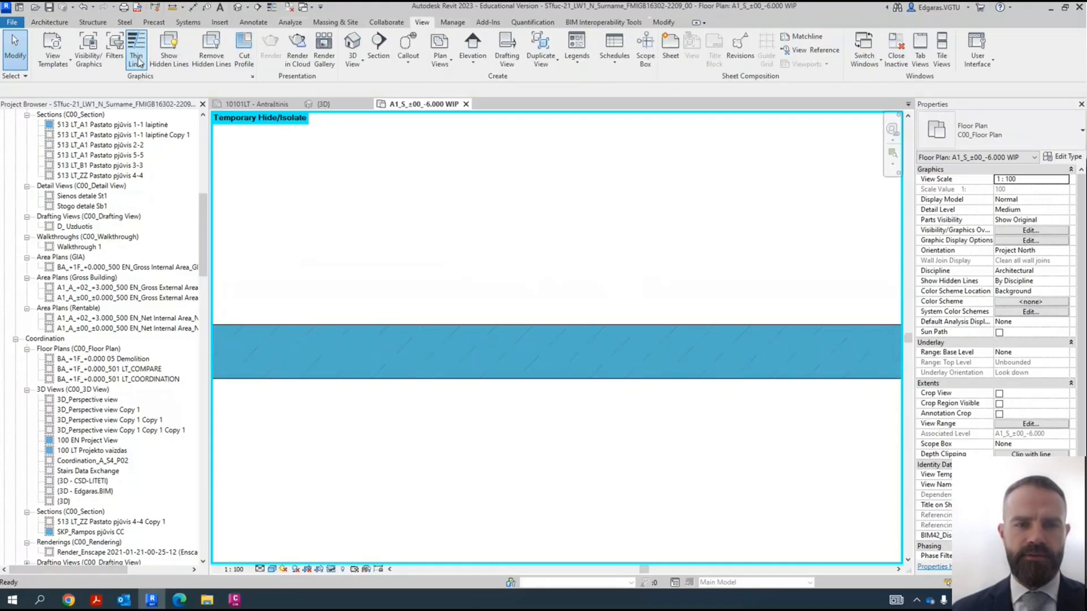
# - Flip the isolated wall's orientation to its other side and back
pyautogui.click(677, 327)
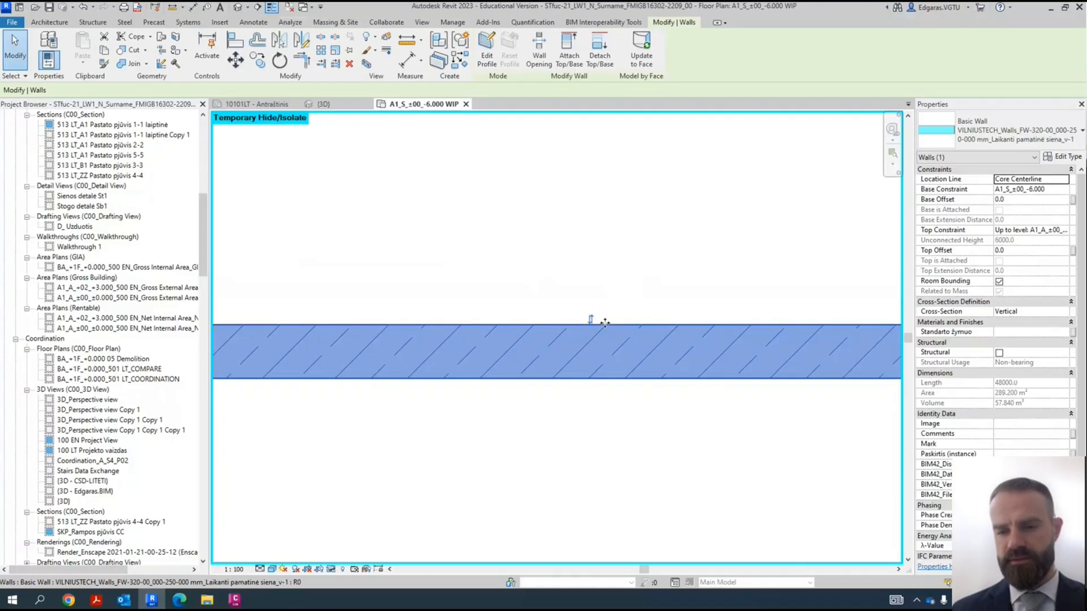
pyautogui.click(591, 320)
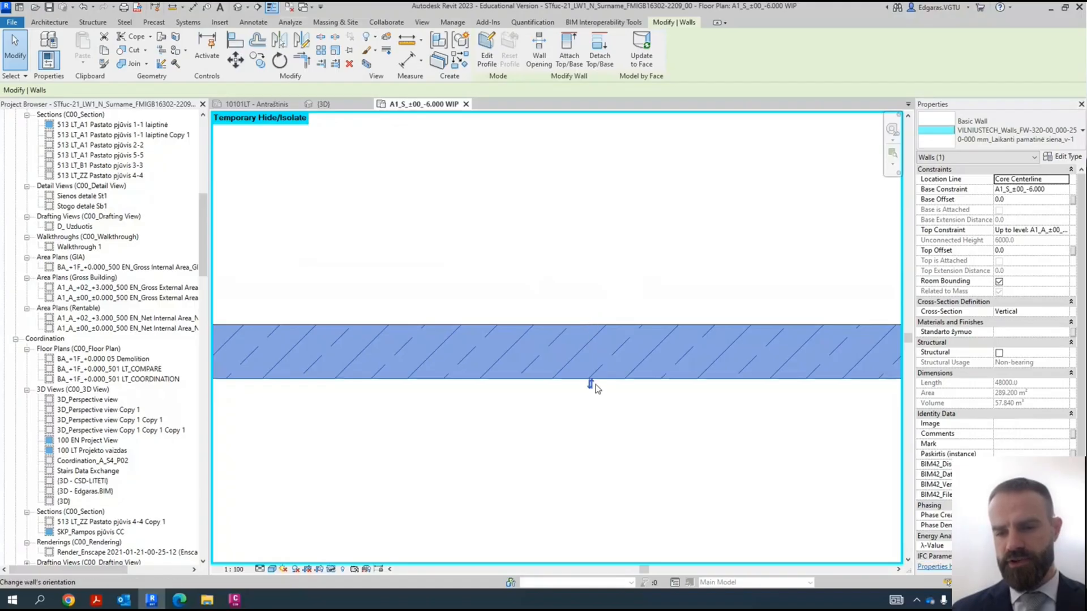
pyautogui.click(591, 384)
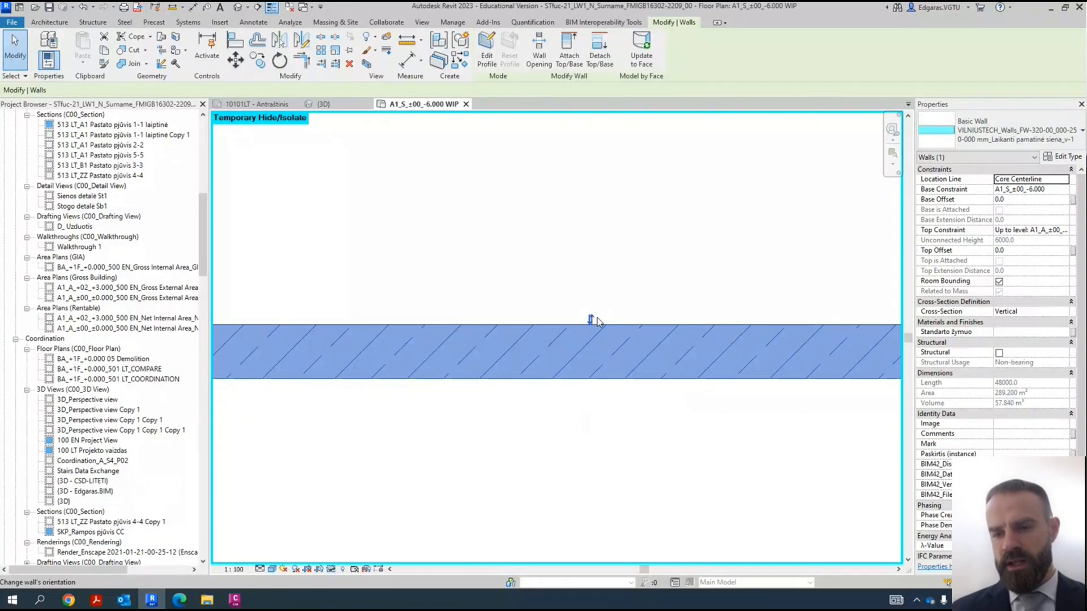
pyautogui.click(988, 143)
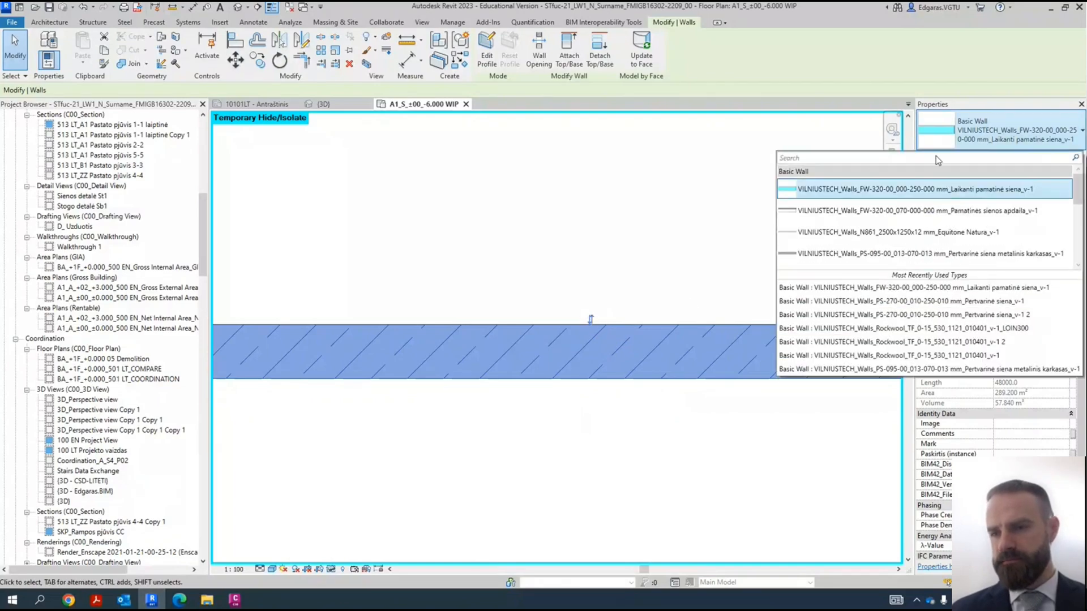
pyautogui.click(617, 239)
pyautogui.click(623, 328)
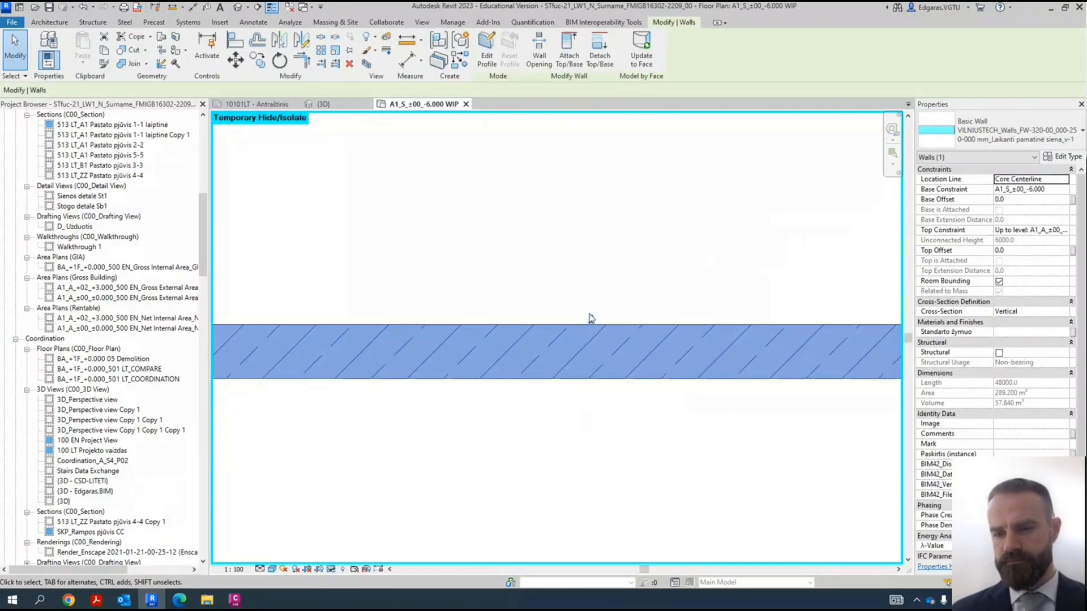
pyautogui.click(591, 321)
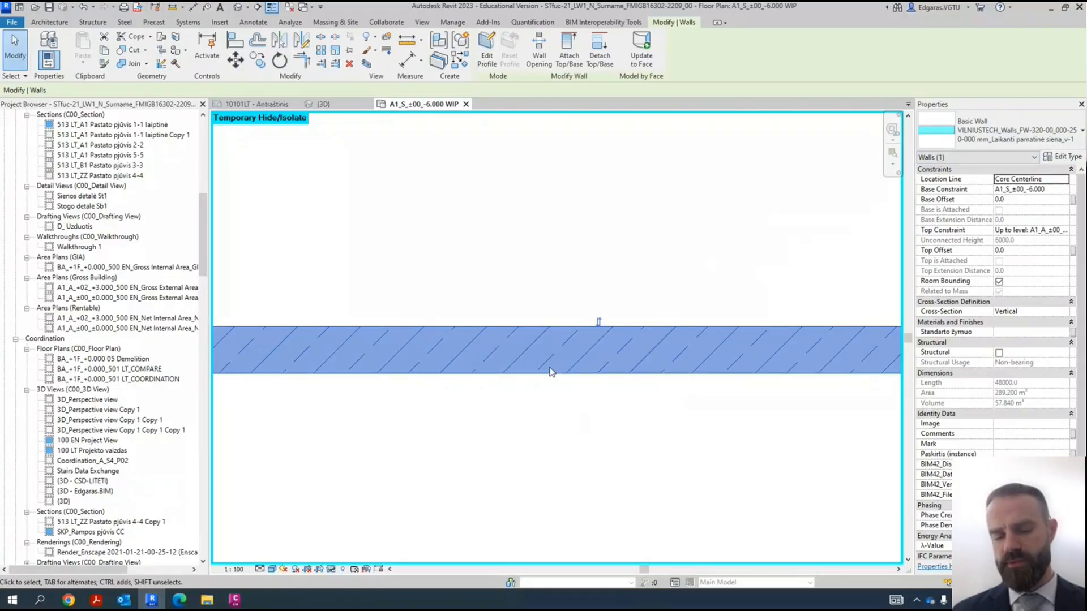
# - Copy the isolated wall upward from its lower face midpoint to its upper face so the two walls touch
pyautogui.press('c')
pyautogui.press('o')
pyautogui.click(599, 374)
pyautogui.click(598, 326)
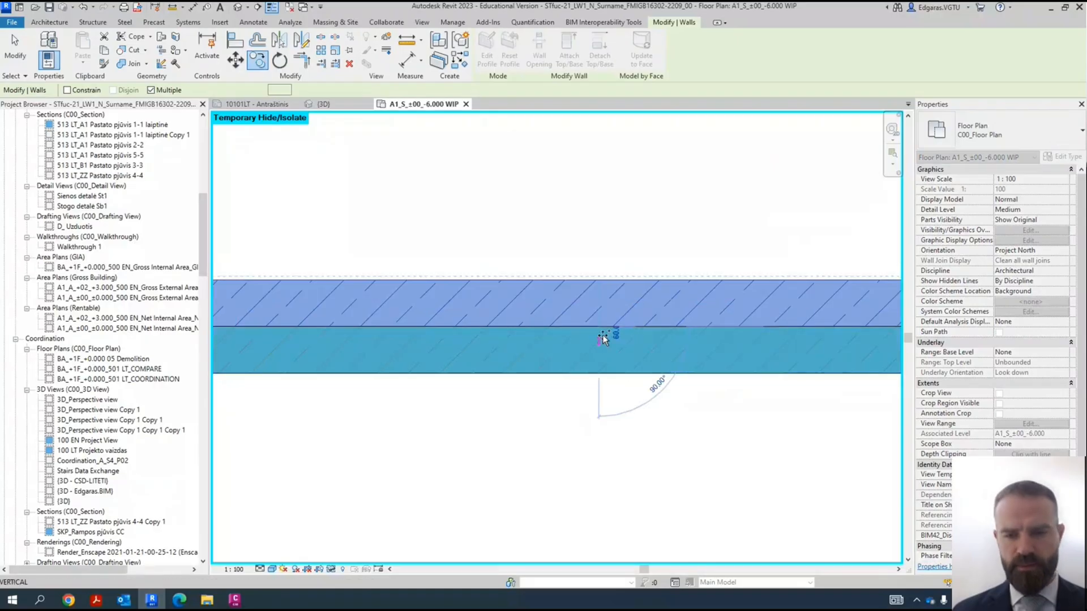
pyautogui.press('Escape')
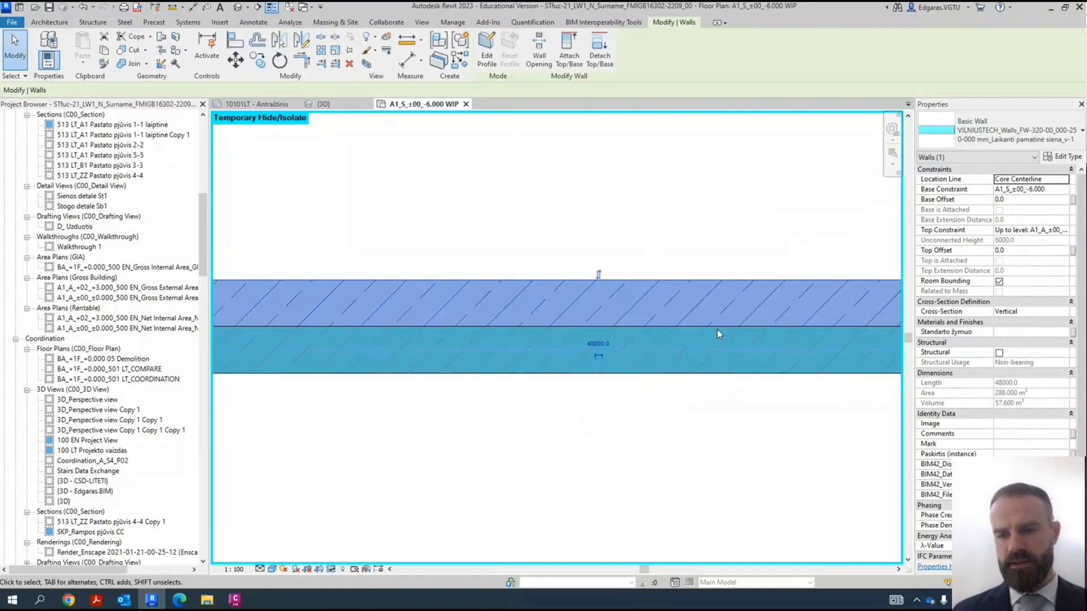
# - Set the copied wall's location line to Finish Face: Interior and its type to VILNIUSTECH_Walls_FW-320-00_070-000-000 mm_Pamatinės sienos apdaila_v-1
pyautogui.scroll(-5, 704, 301)
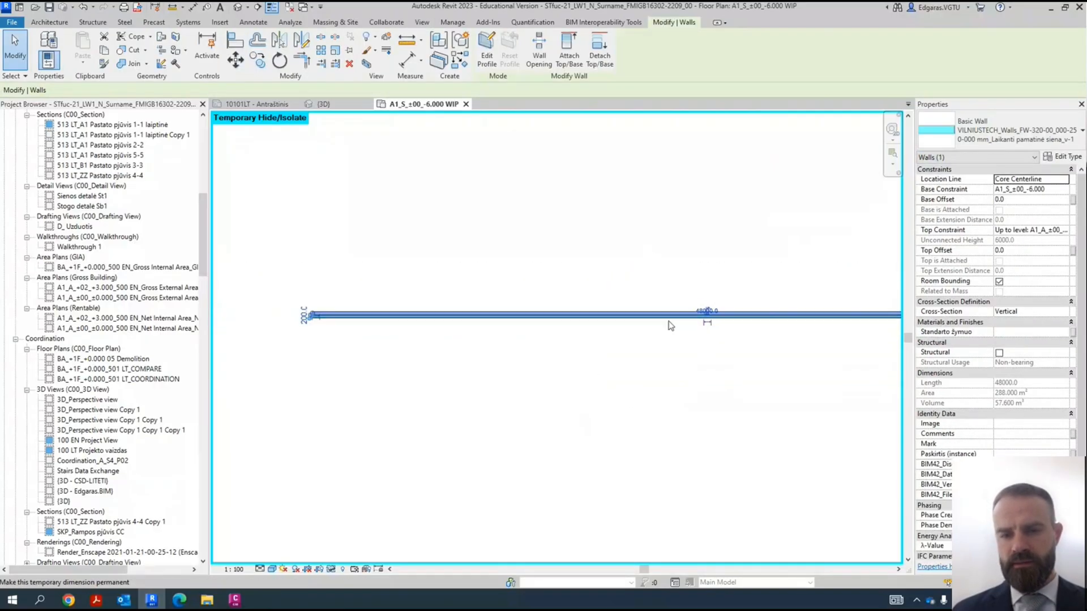
pyautogui.scroll(2, 325, 323)
pyautogui.scroll(8, 325, 308)
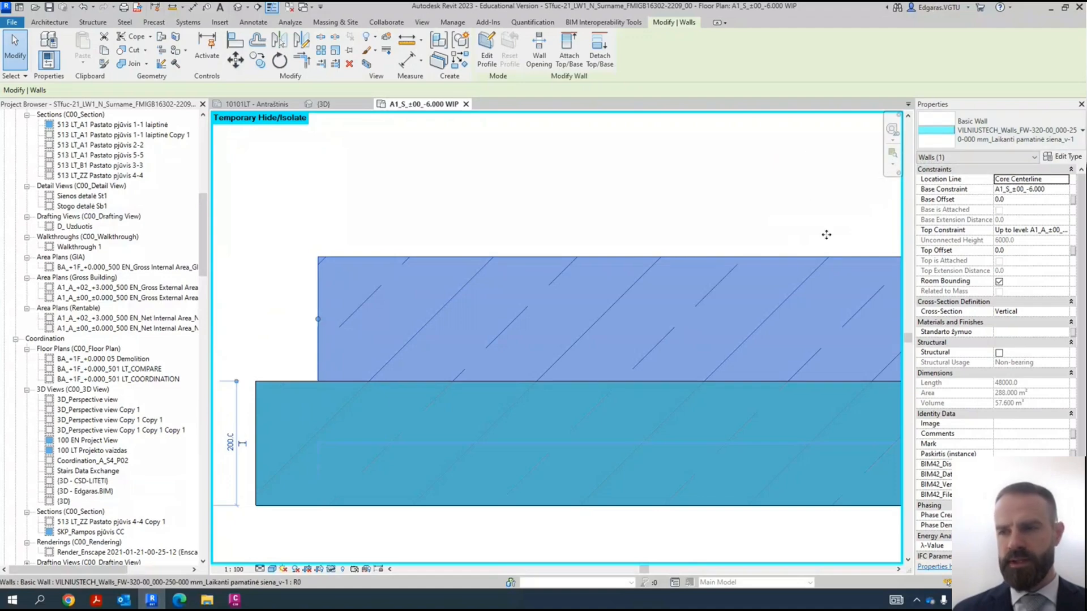
pyautogui.click(1063, 182)
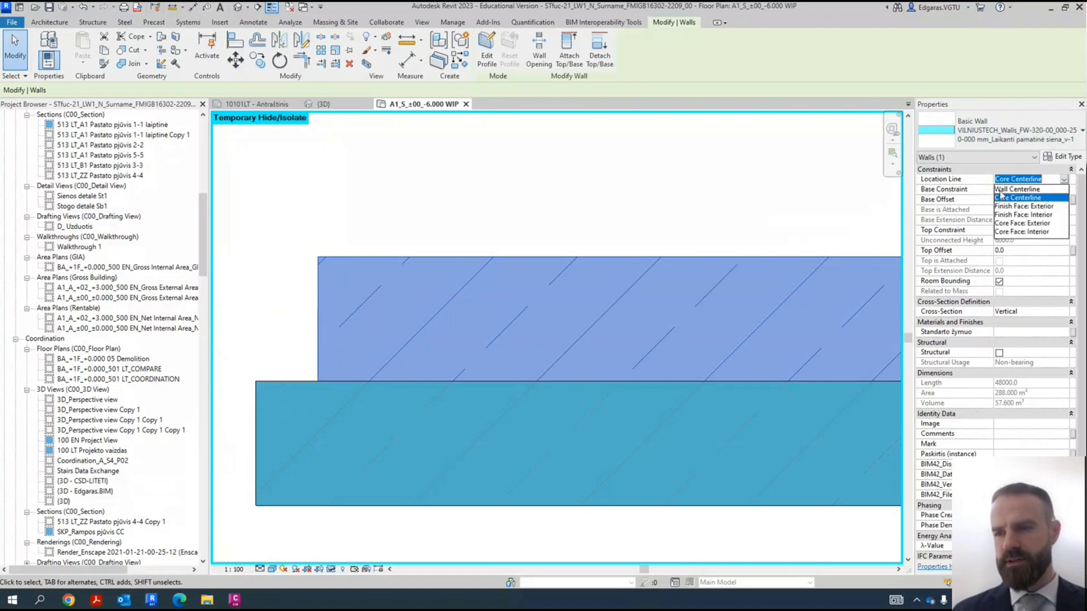
pyautogui.click(1031, 215)
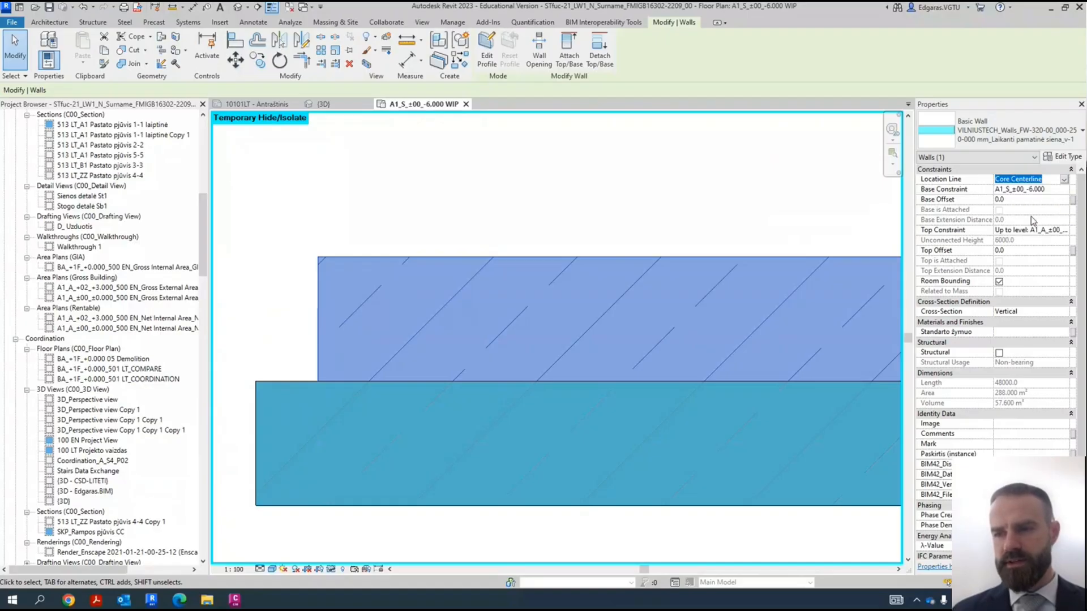
pyautogui.click(991, 145)
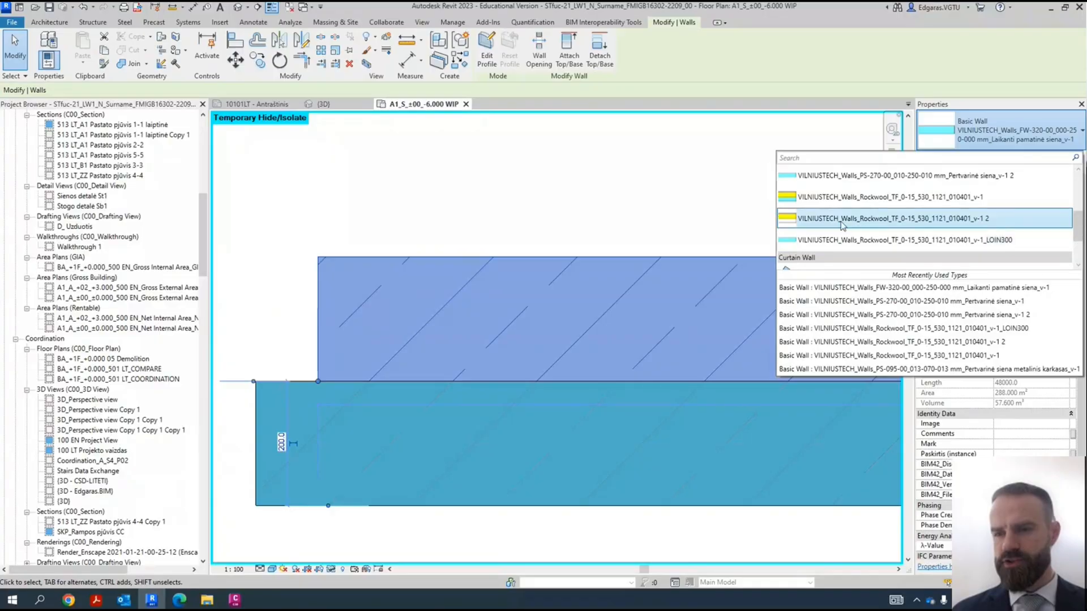
pyautogui.moveTo(844, 215)
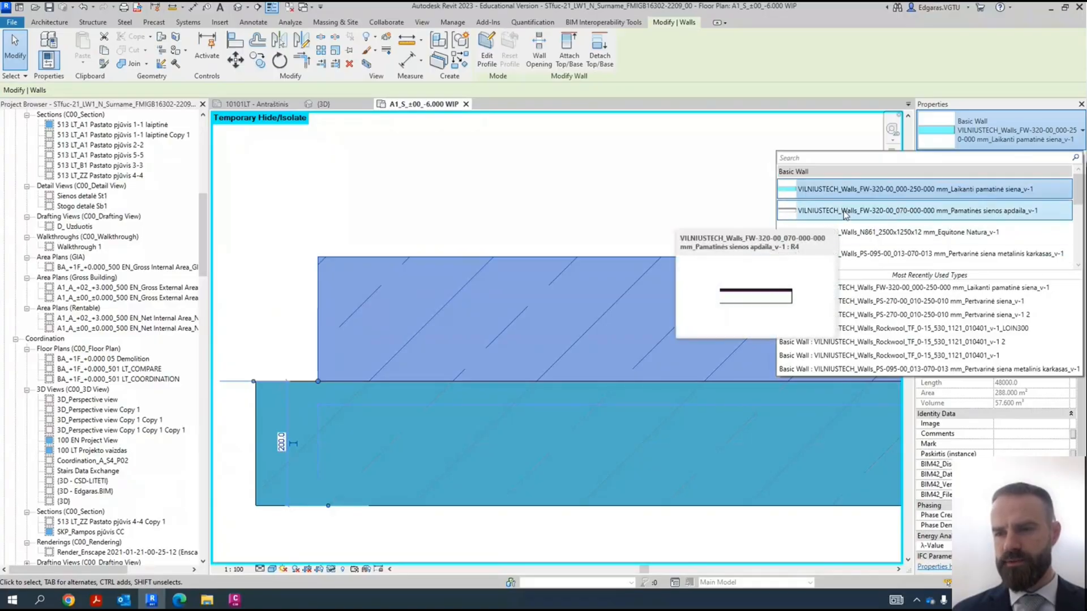
pyautogui.click(855, 211)
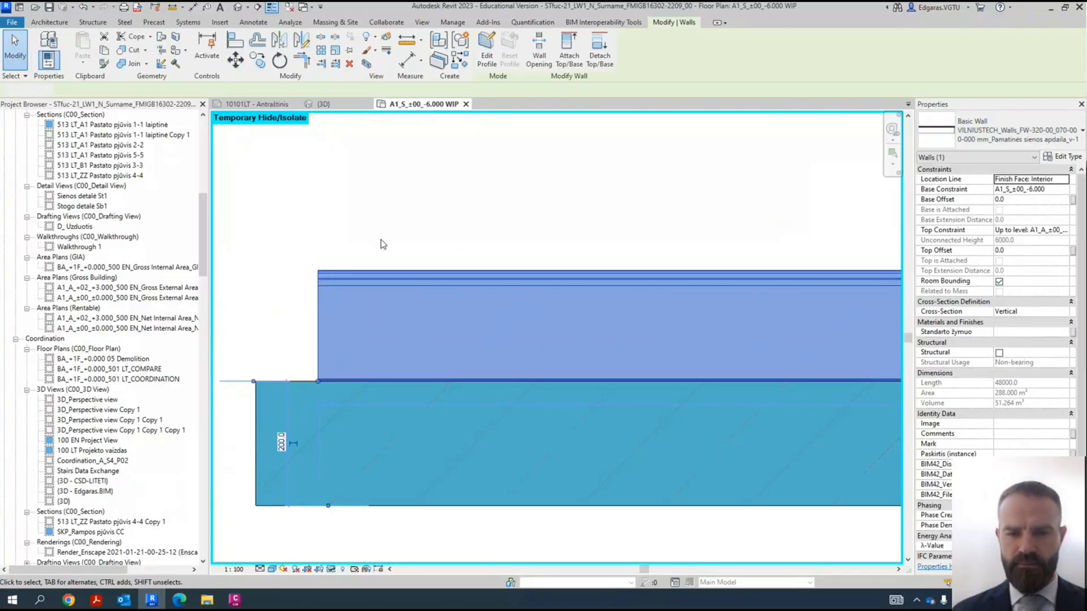
pyautogui.click(554, 301)
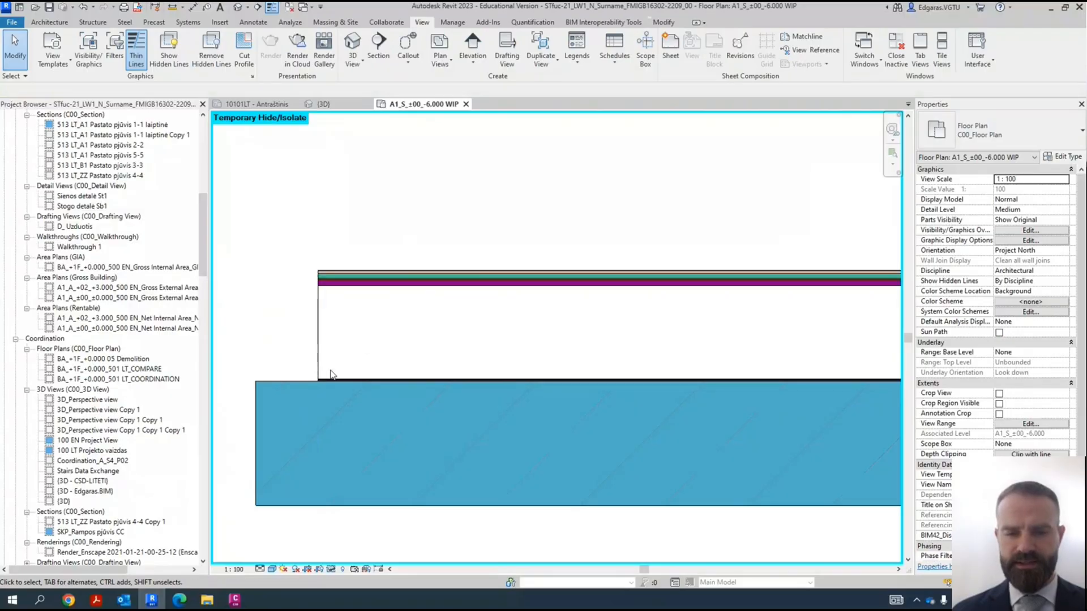
# - Set the copied wall's location line to Finish Face: Exterior and its type to VILNIUSTECH_Walls_N861_2500x1250x12 mm_Equitone Natura_v-1
pyautogui.scroll(3, 322, 372)
pyautogui.scroll(2, 281, 408)
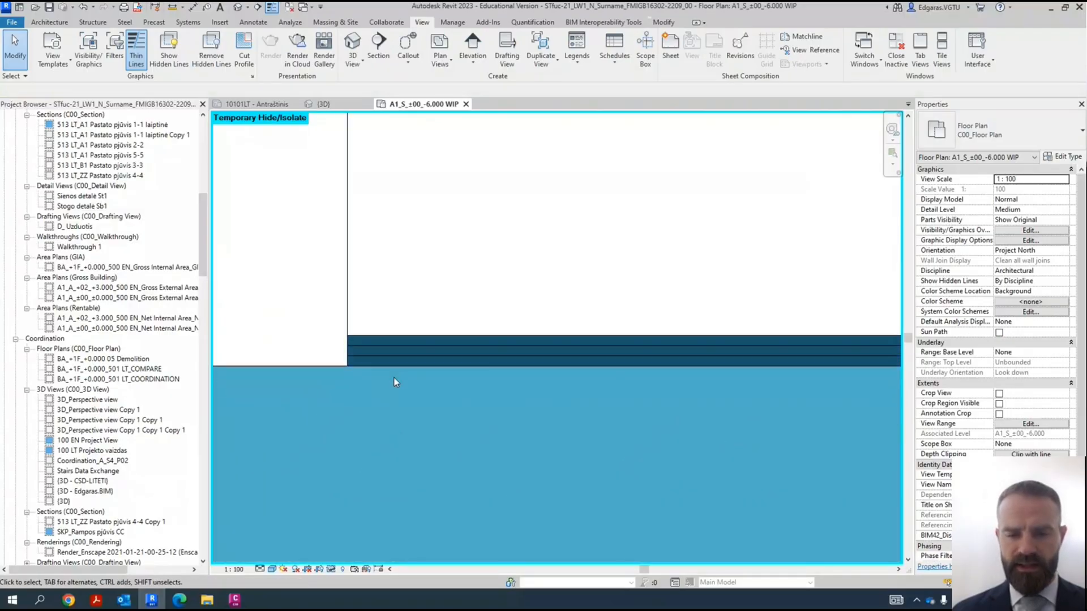
pyautogui.scroll(3, 317, 371)
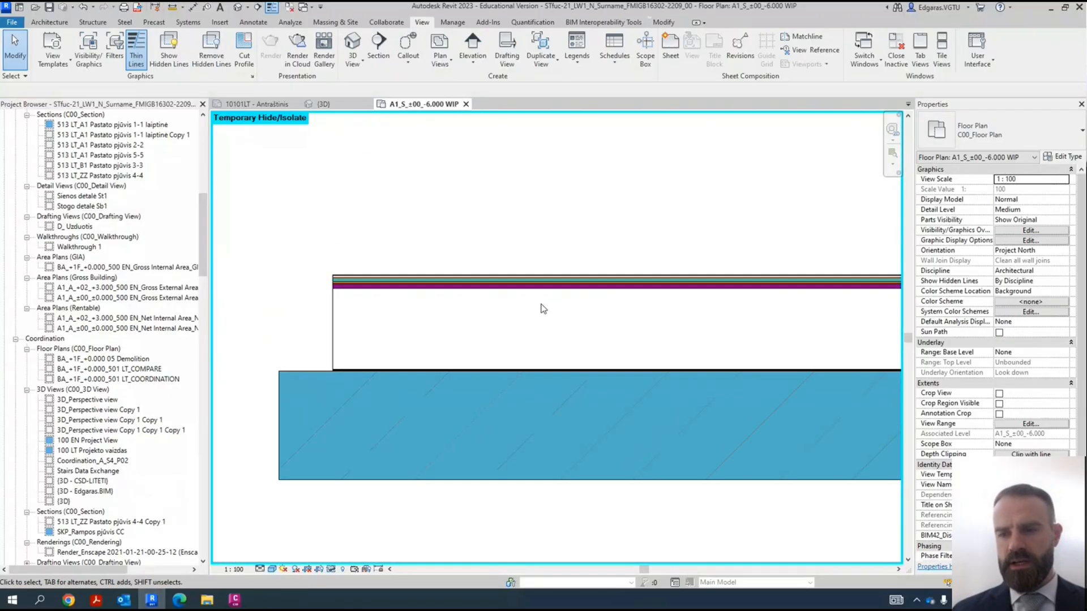
pyautogui.click(568, 286)
pyautogui.click(1066, 181)
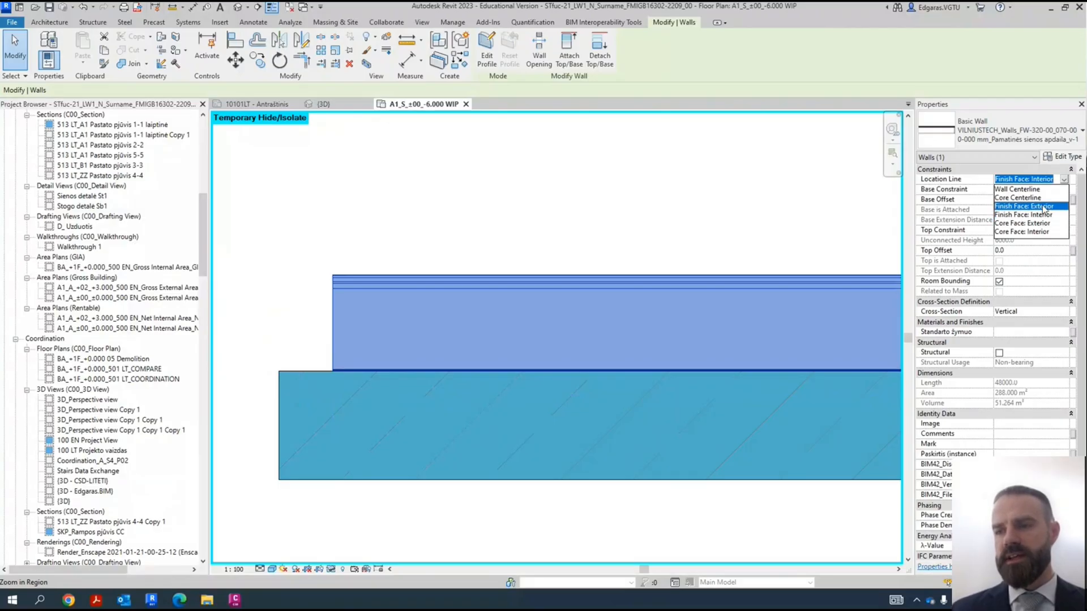
pyautogui.click(1043, 207)
pyautogui.click(1002, 132)
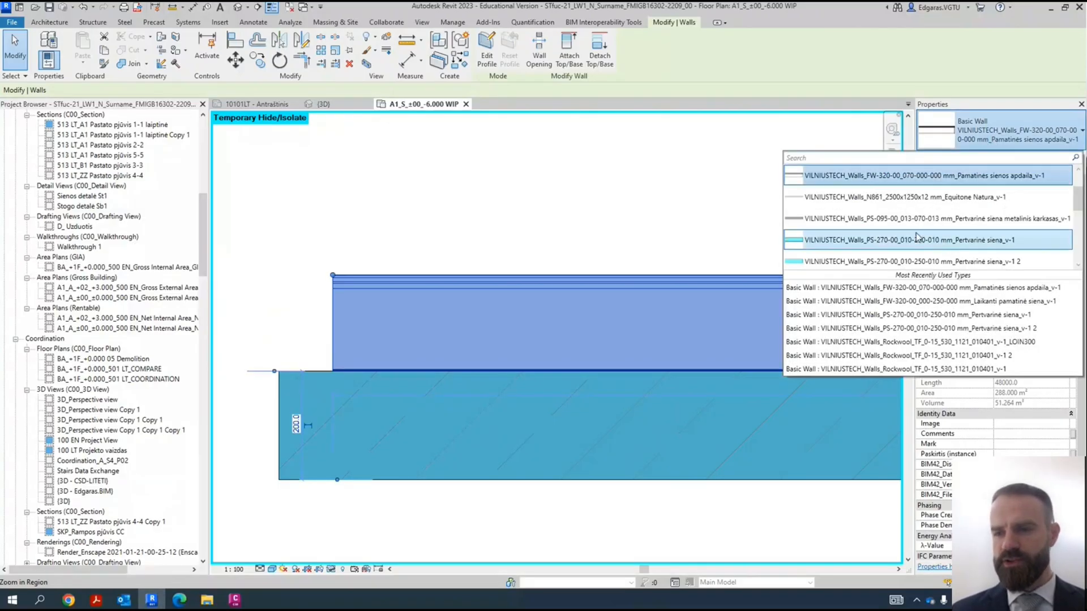
pyautogui.click(847, 198)
pyautogui.click(354, 308)
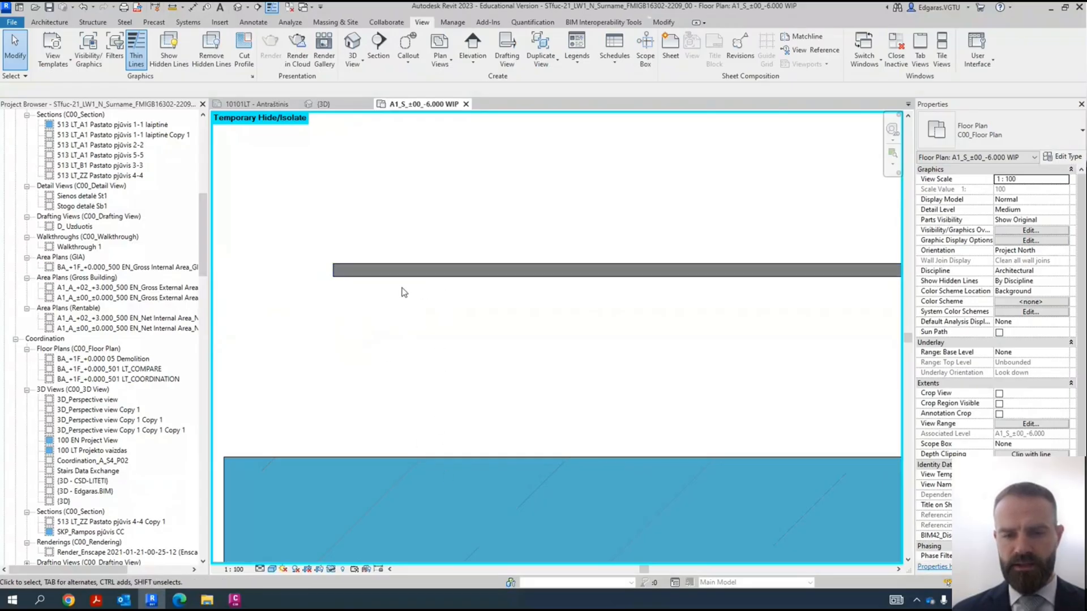
# - Set the copied wall's type to VILNIUSTECH_Walls_FW-320-00_070-000-000 mm_Pamatinės sienos apdaila_v-1 and its location line to Finish Face: Interior
pyautogui.click(441, 270)
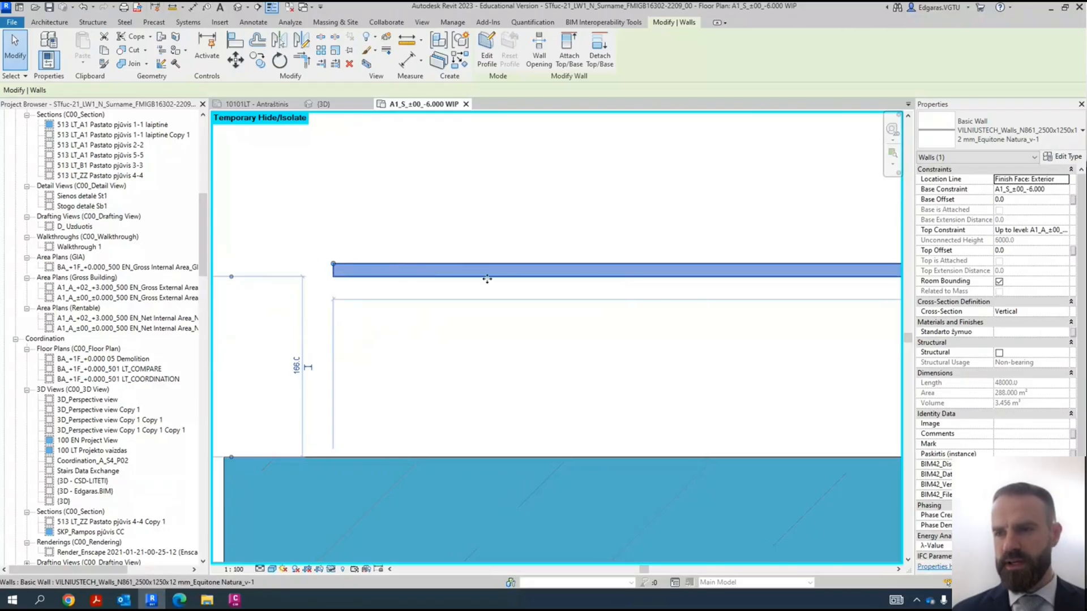
pyautogui.click(1004, 137)
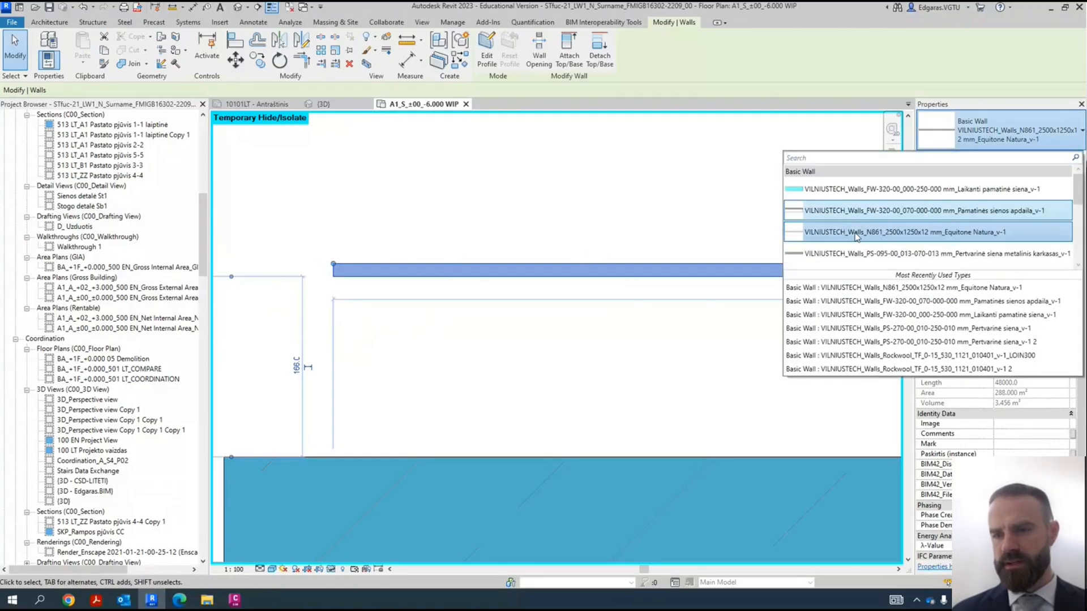
pyautogui.click(846, 213)
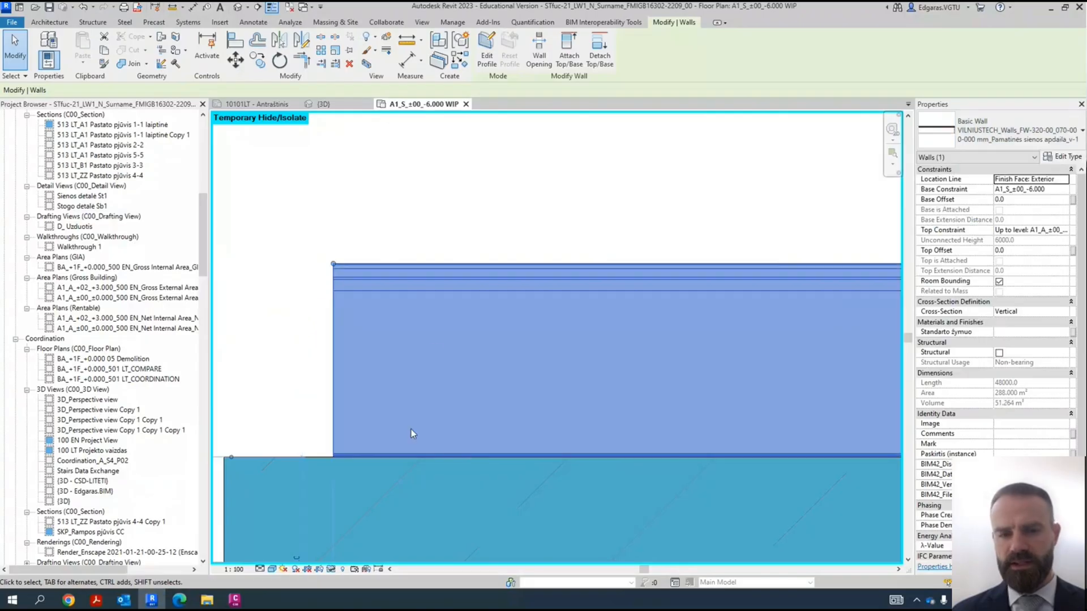
pyautogui.click(1064, 179)
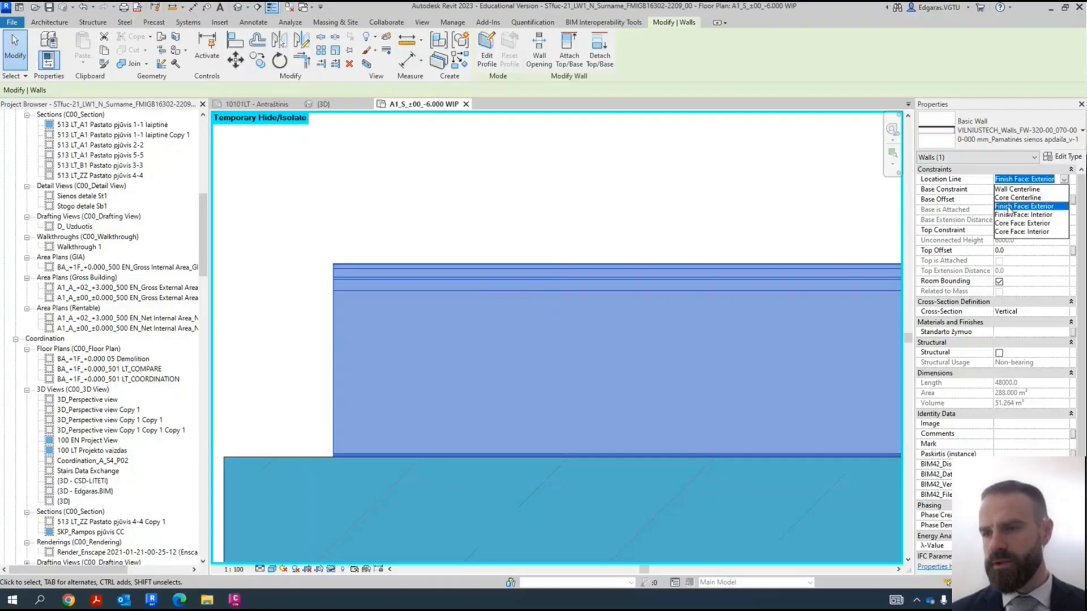
pyautogui.click(1036, 215)
pyautogui.click(279, 430)
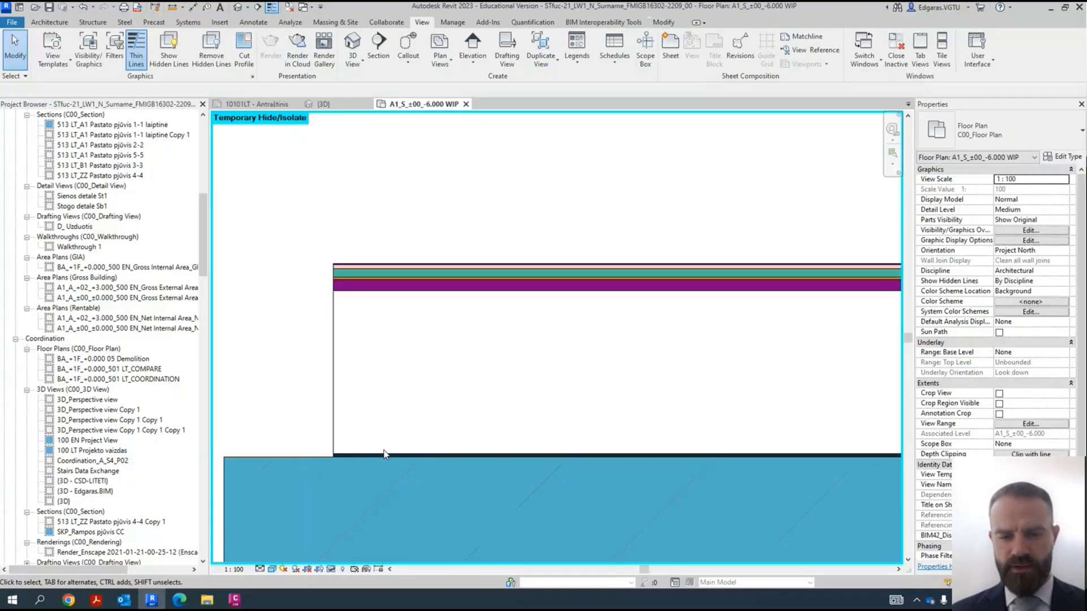
# - Check the properties of the copied wall and the foundation wall it touches, and reset the plan's temporary isolation
pyautogui.click(337, 453)
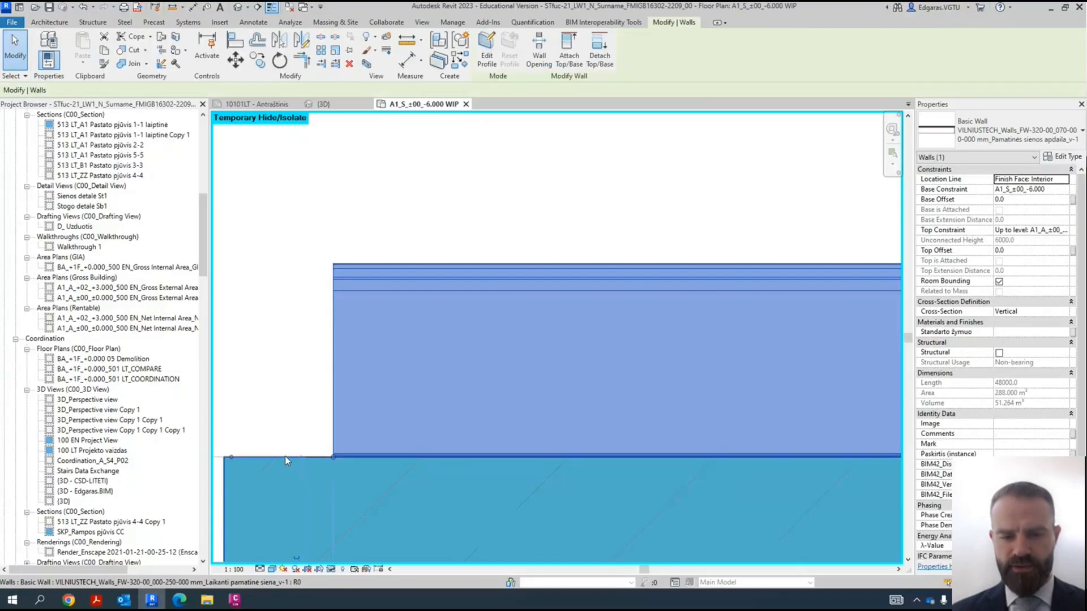
pyautogui.click(284, 462)
pyautogui.scroll(-3, 402, 423)
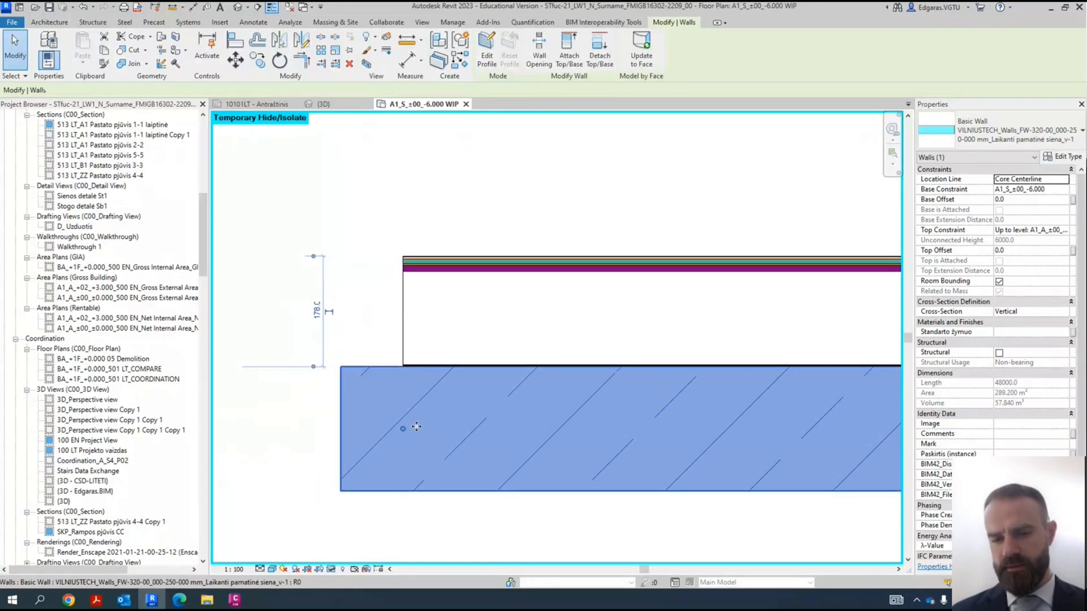
pyautogui.scroll(-4, 362, 374)
pyautogui.press('Escape')
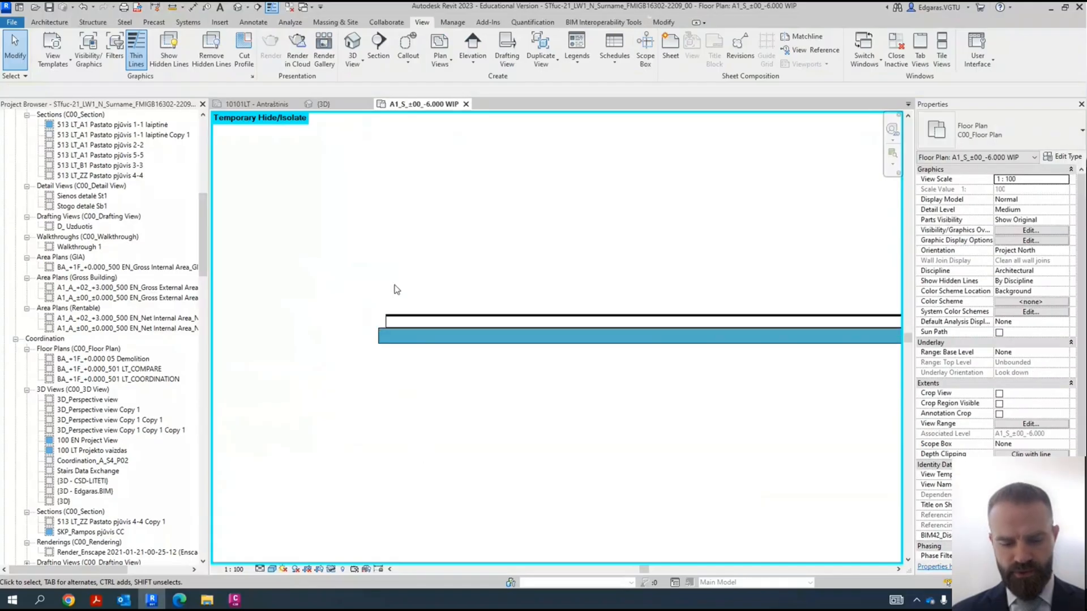
pyautogui.press('h')
pyautogui.press('r')
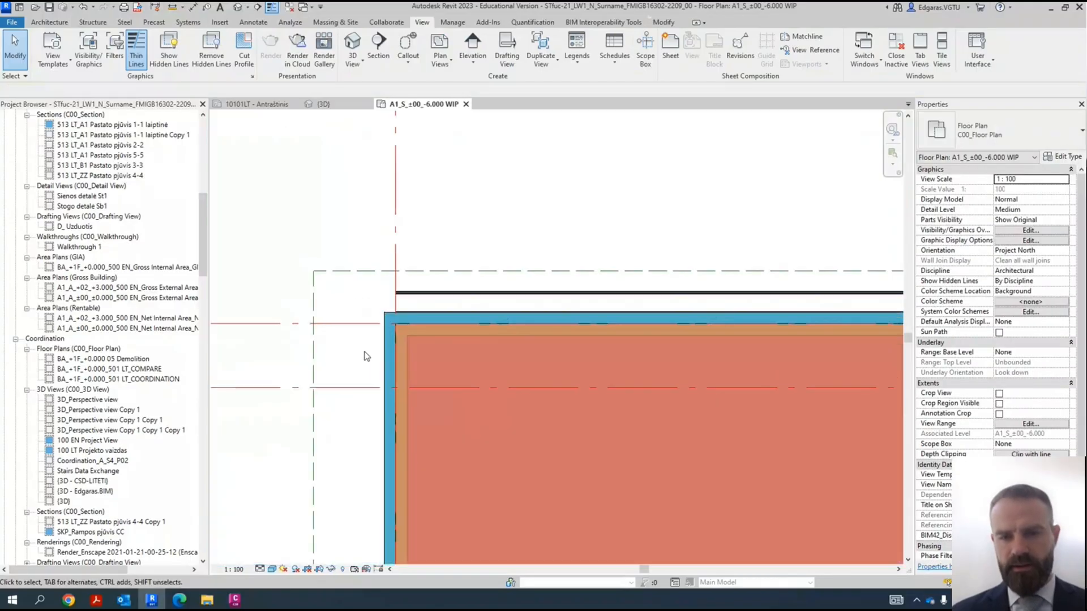
# - Duplicate the type of the building's left-hand vertical foundation wall under a new name
pyautogui.scroll(2, 391, 388)
pyautogui.scroll(-3, 437, 315)
pyautogui.scroll(3, 400, 480)
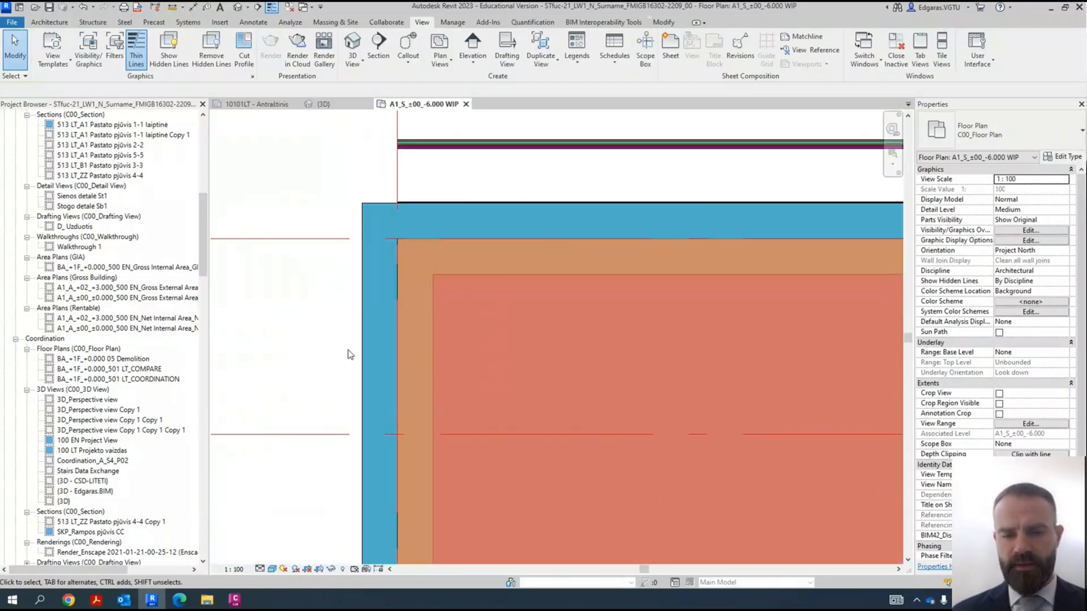
pyautogui.click(363, 371)
pyautogui.scroll(-2, 385, 356)
pyautogui.scroll(2, 374, 379)
pyautogui.scroll(-2, 401, 358)
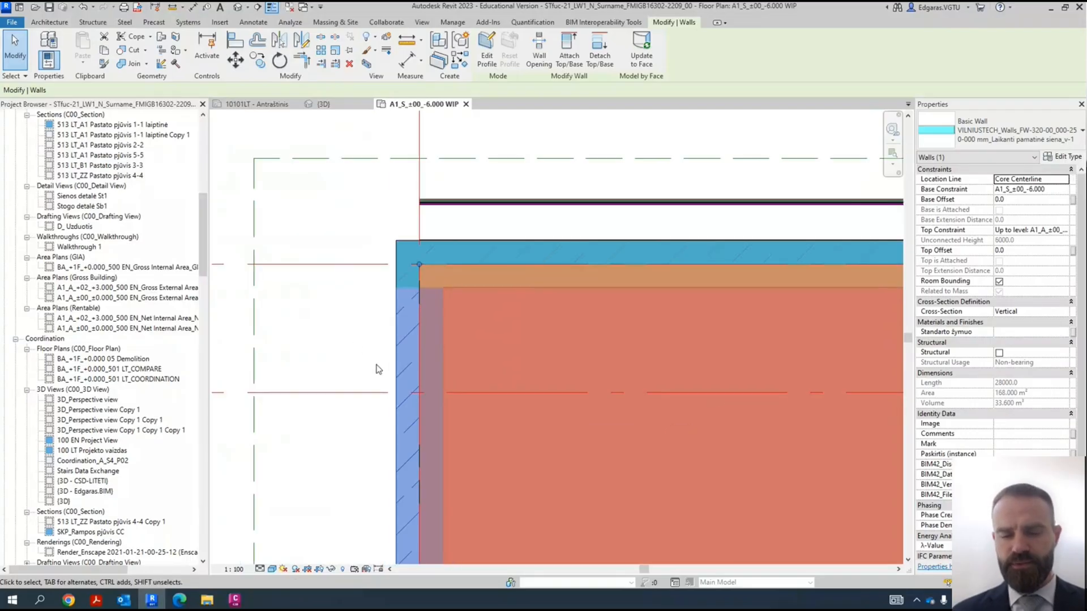
pyautogui.scroll(3, 477, 227)
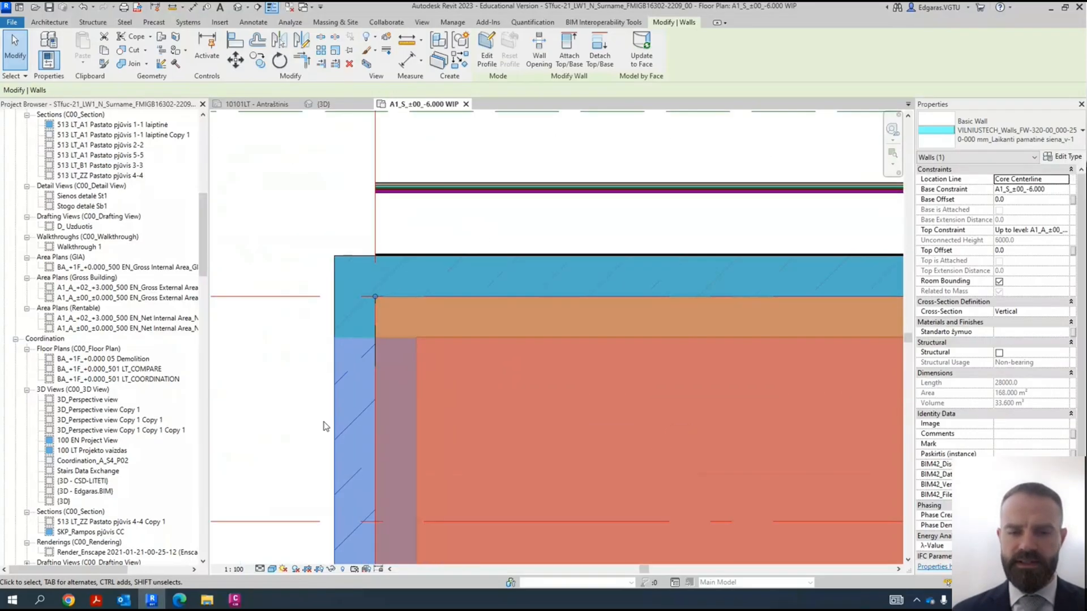
pyautogui.click(1065, 157)
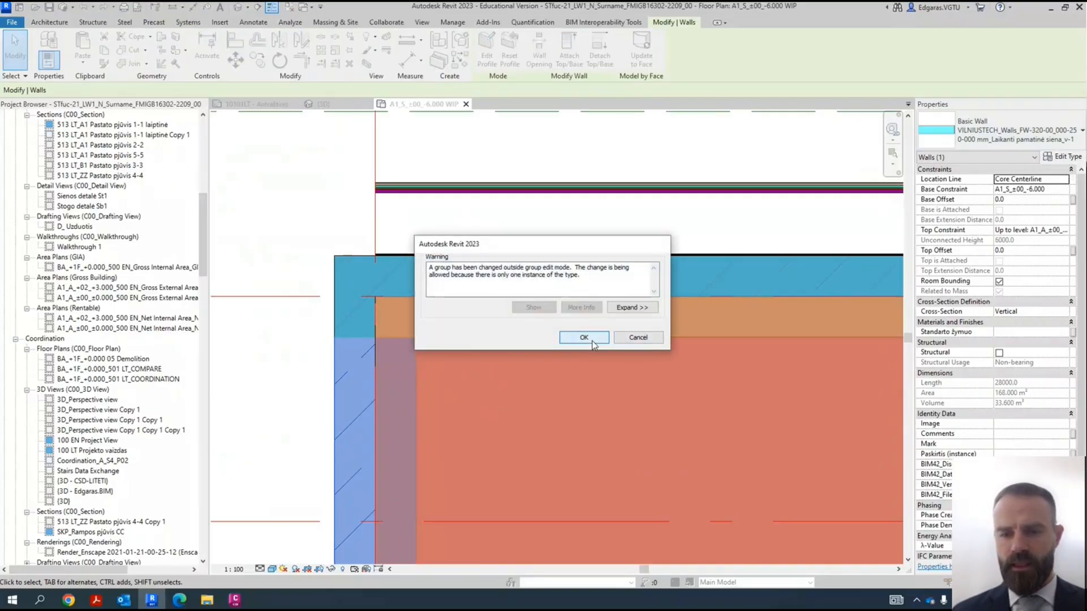
pyautogui.click(592, 342)
pyautogui.click(784, 229)
pyautogui.click(618, 348)
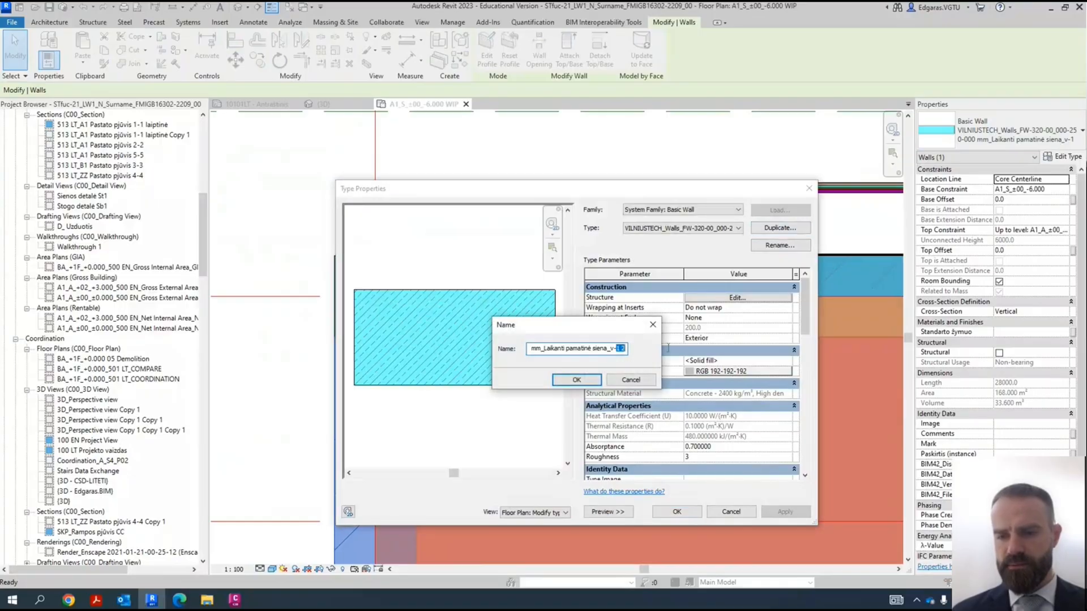
pyautogui.press('Return')
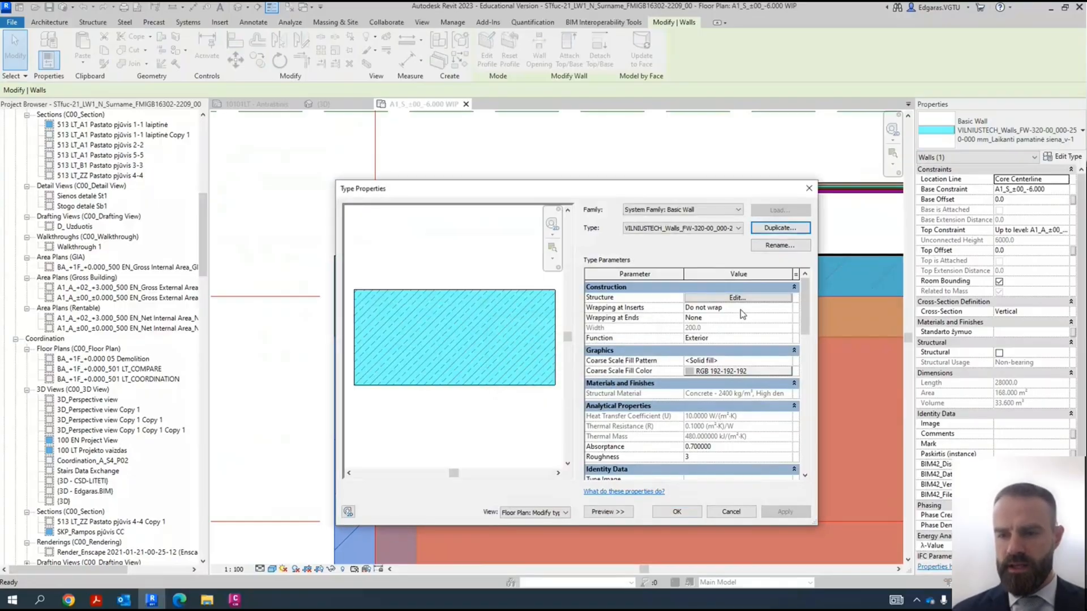
# - Add a layer outside the exterior core boundary of the duplicated wall type's structure with the function Thermal/Air Layer [3]
pyautogui.click(742, 299)
pyautogui.click(605, 387)
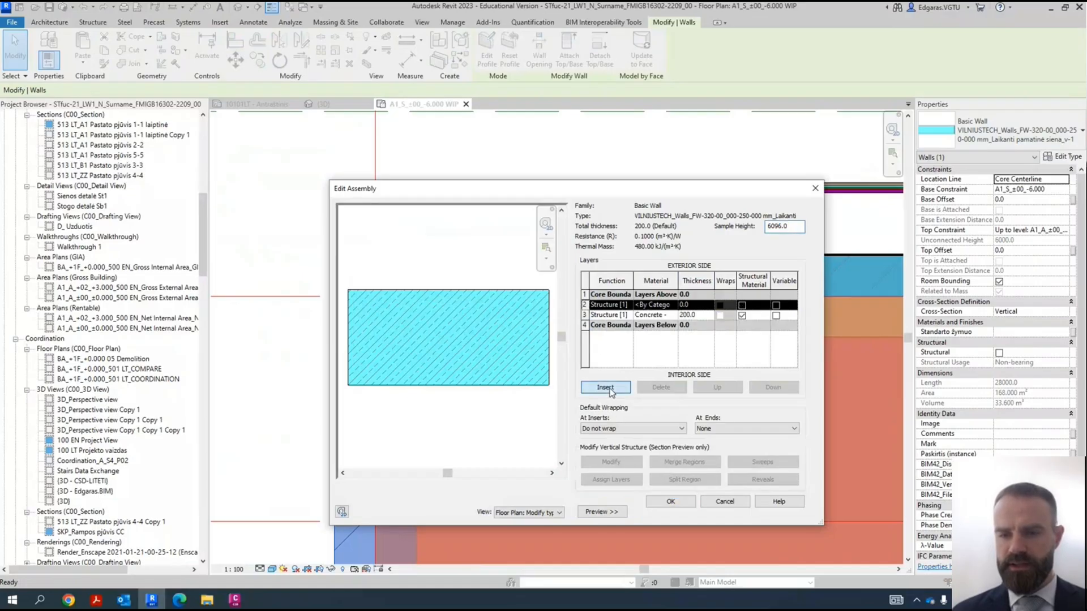
pyautogui.click(717, 388)
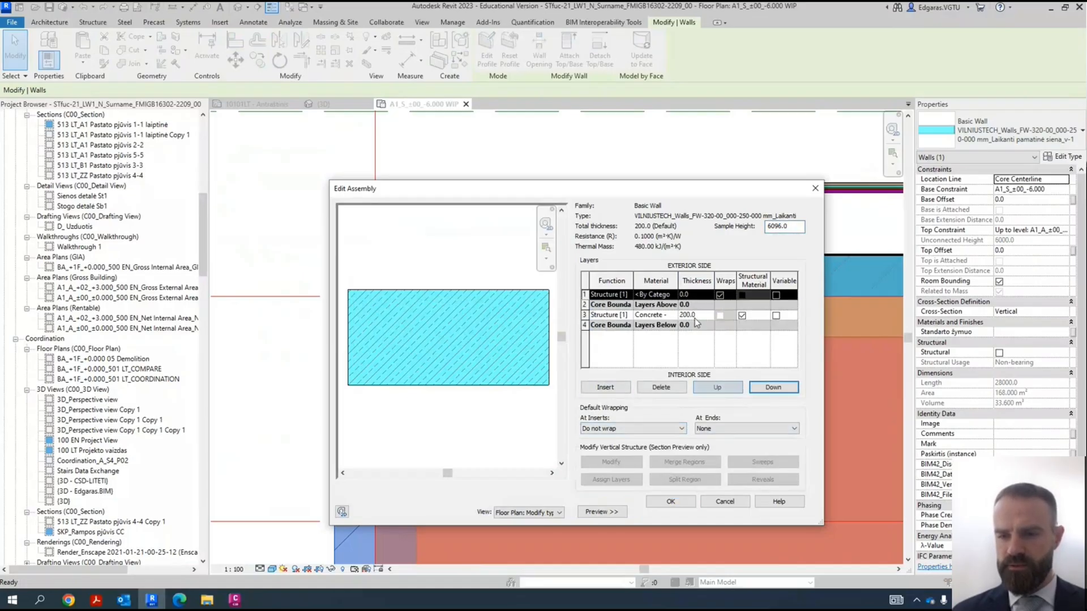
pyautogui.click(628, 295)
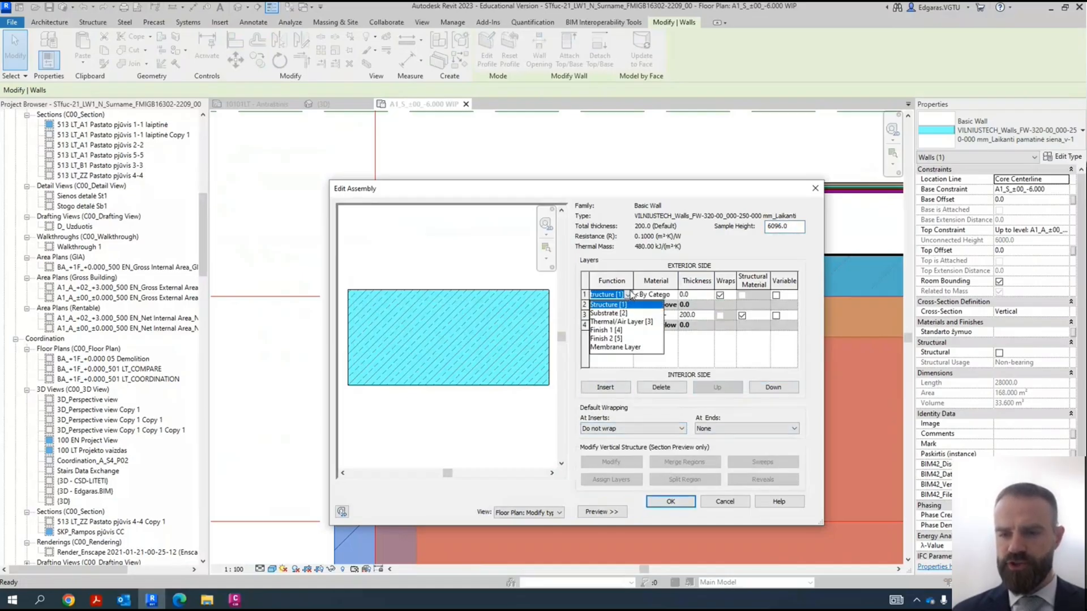
pyautogui.click(623, 322)
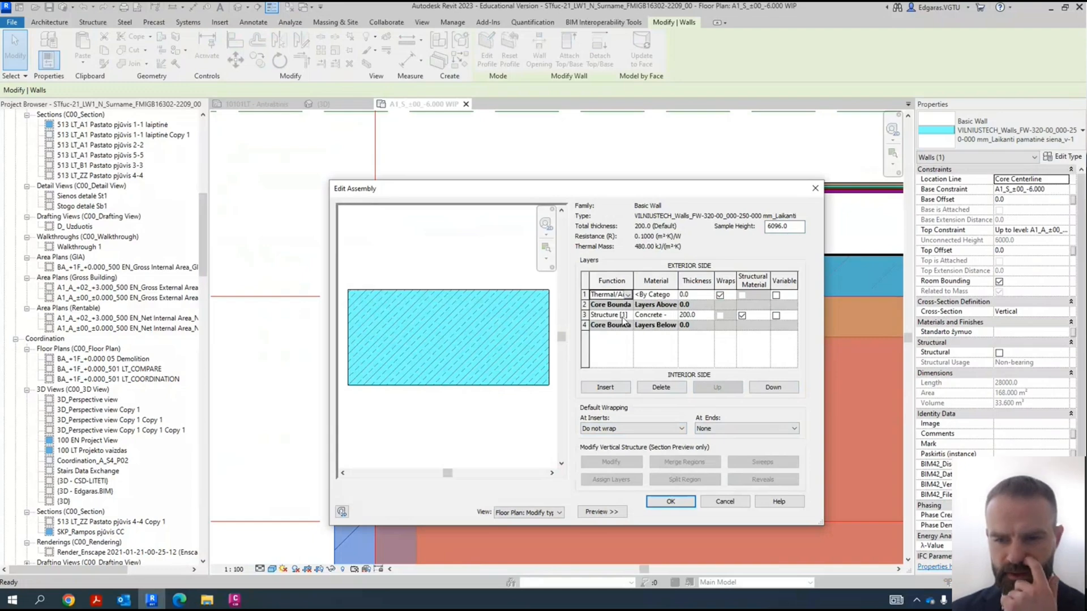
# - Add an outermost Finish 1 [4] layer 10 mm thick and set the Thermal/Air layer's thickness to 300 mm
pyautogui.click(605, 387)
pyautogui.click(628, 295)
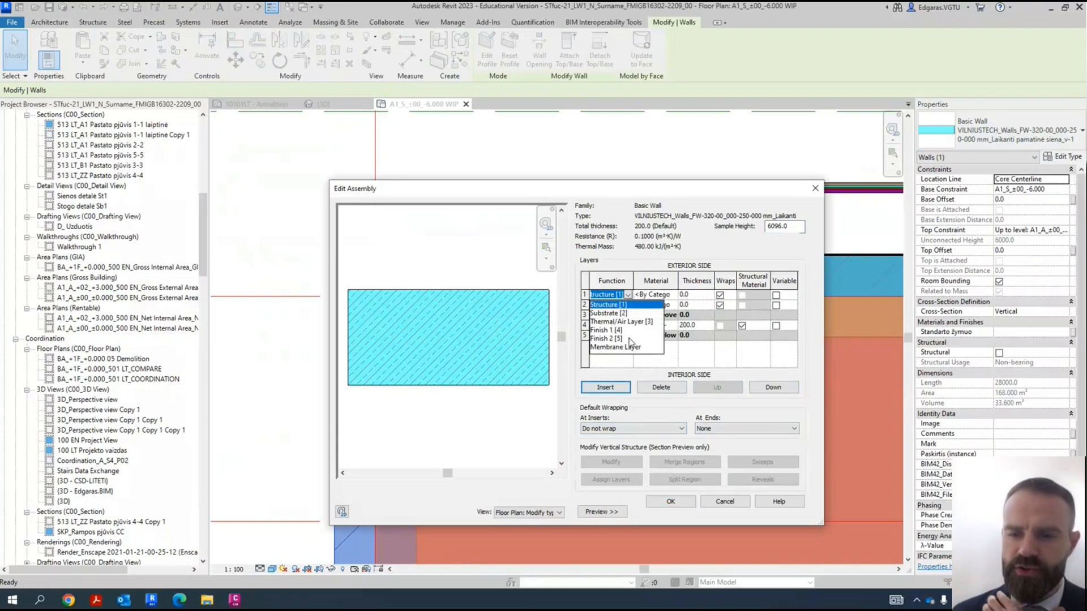
pyautogui.click(620, 330)
pyautogui.click(684, 295)
pyautogui.write('10')
pyautogui.click(700, 304)
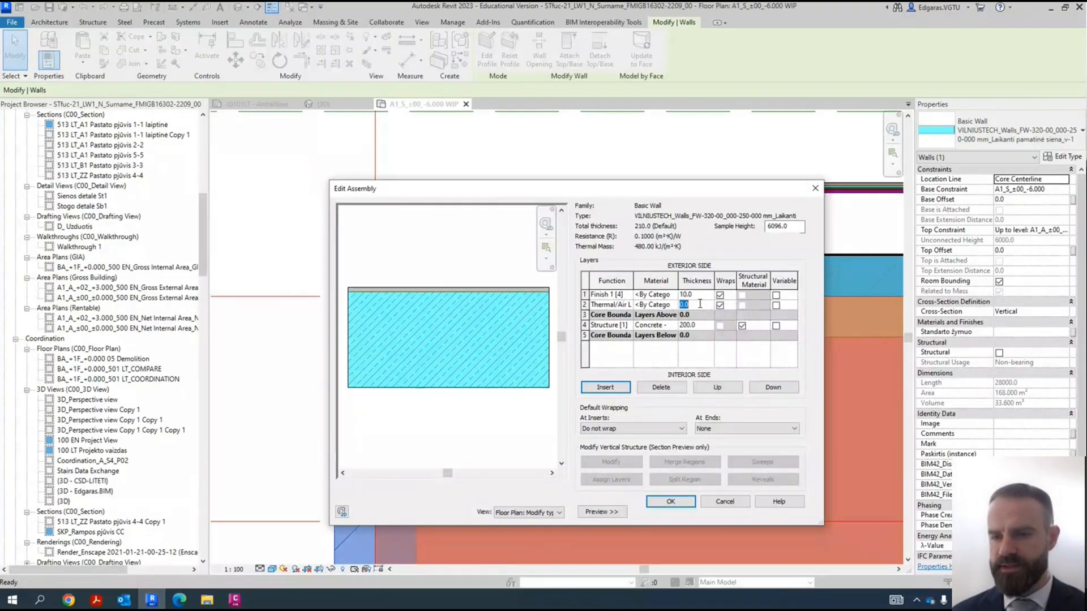
pyautogui.write('300')
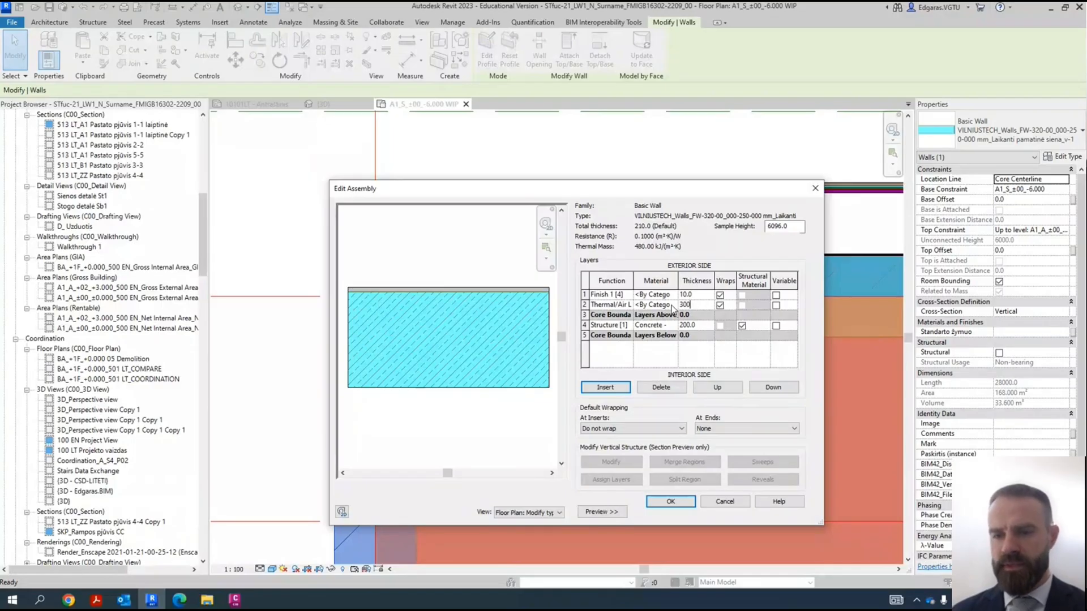
# - Search for "insulation" materials for the Thermal/Air layer and enlarge the material browser so the full material names fit
pyautogui.click(673, 306)
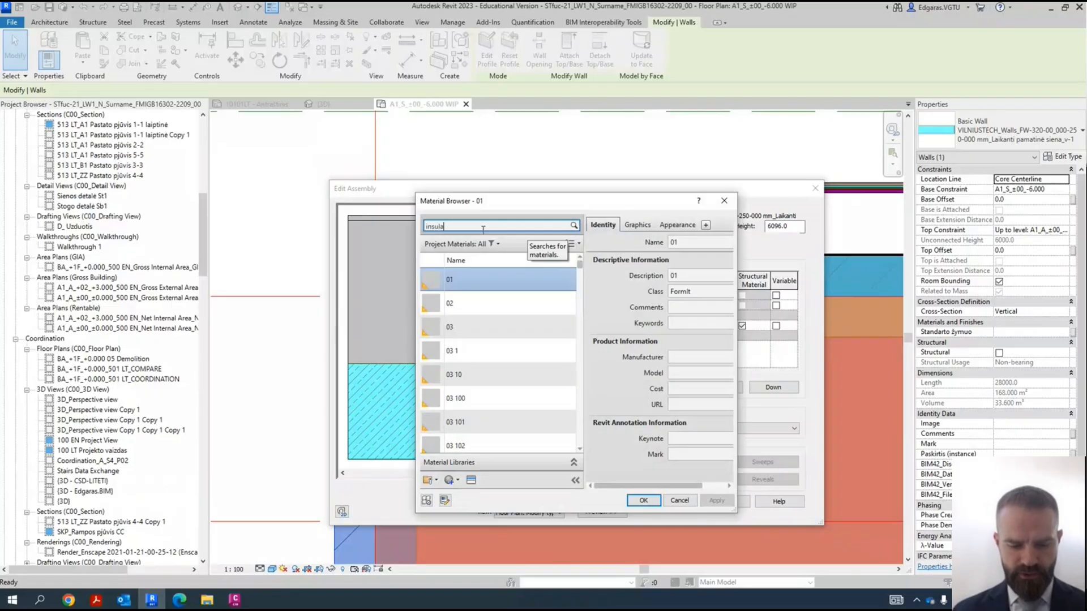
pyautogui.write('n')
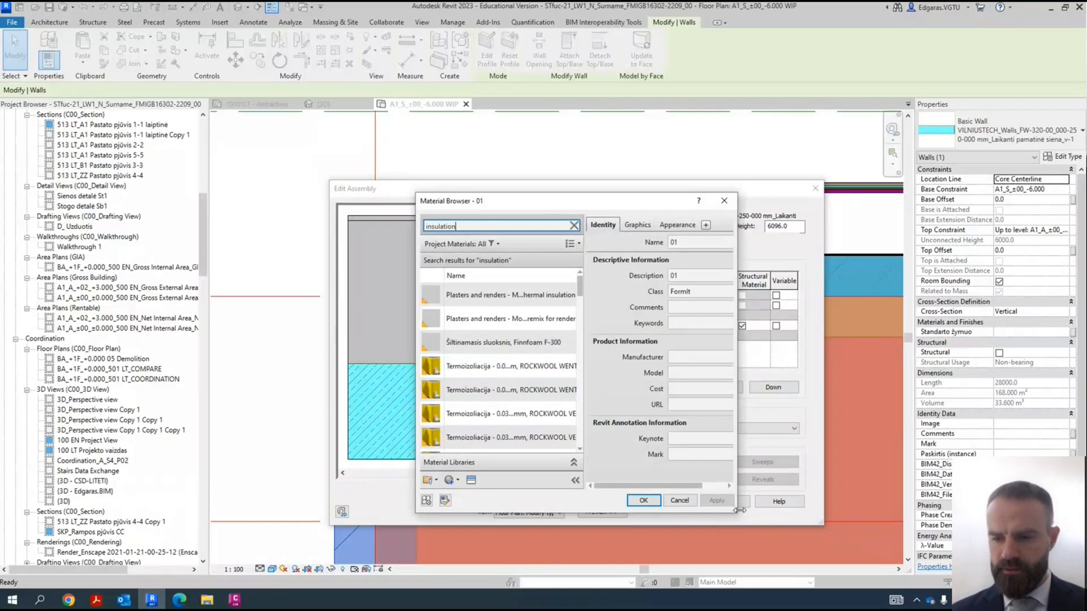
pyautogui.moveTo(737, 515); pyautogui.dragTo(1041, 558)
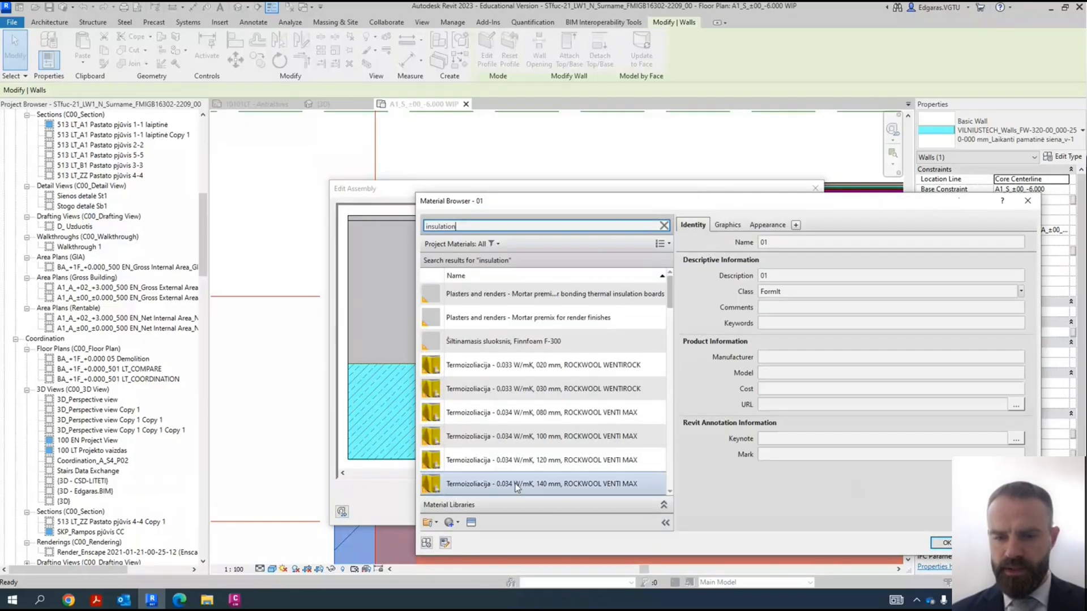
pyautogui.scroll(-3, 603, 445)
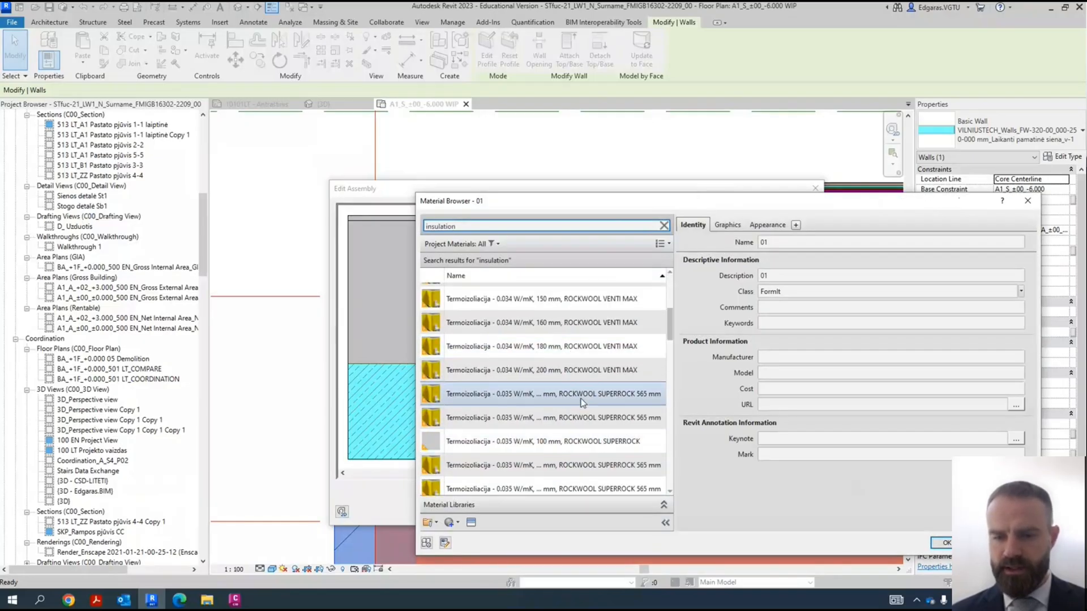
pyautogui.moveTo(601, 205); pyautogui.dragTo(257, 70)
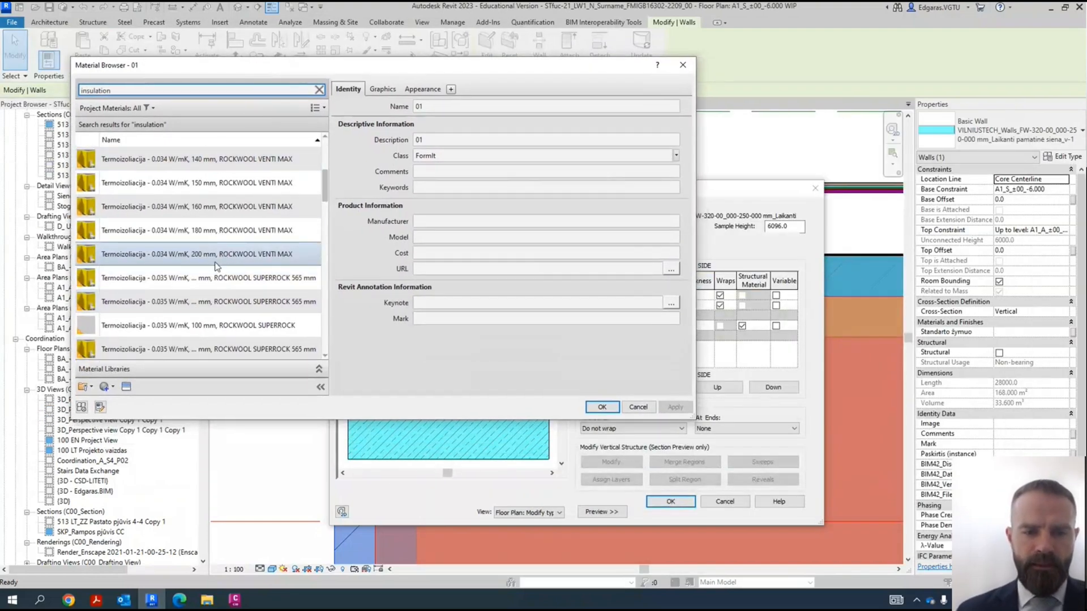
pyautogui.moveTo(330, 340); pyautogui.dragTo(458, 340)
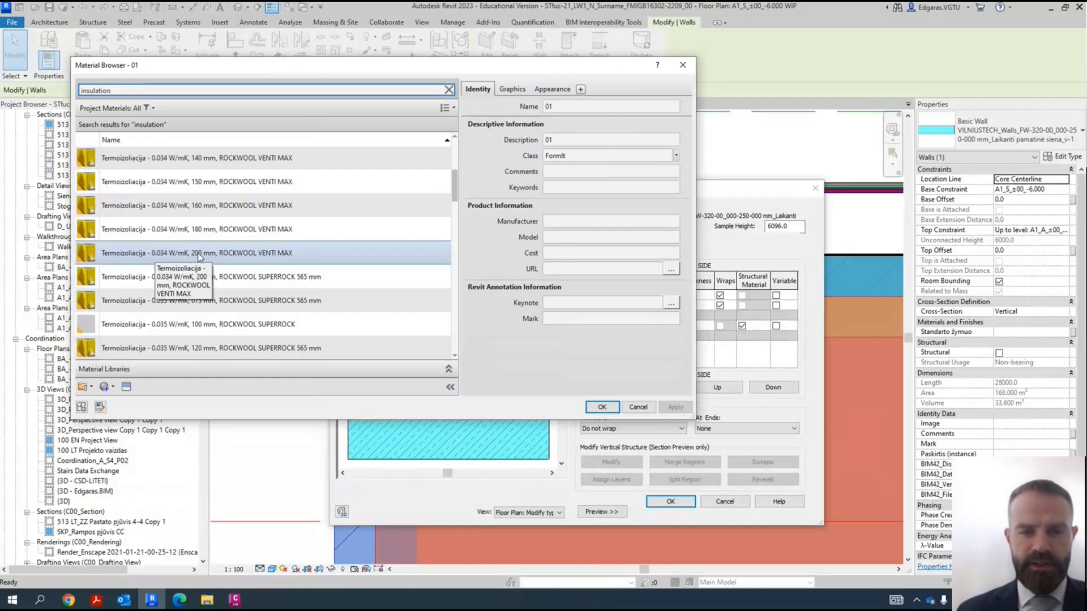
# - Select the material "Termoizoliacija - 0.041 W/mK, 300 mm, ROCKWOOL FASROCK LL" for the Thermal/Air layer
pyautogui.scroll(-3, 337, 280)
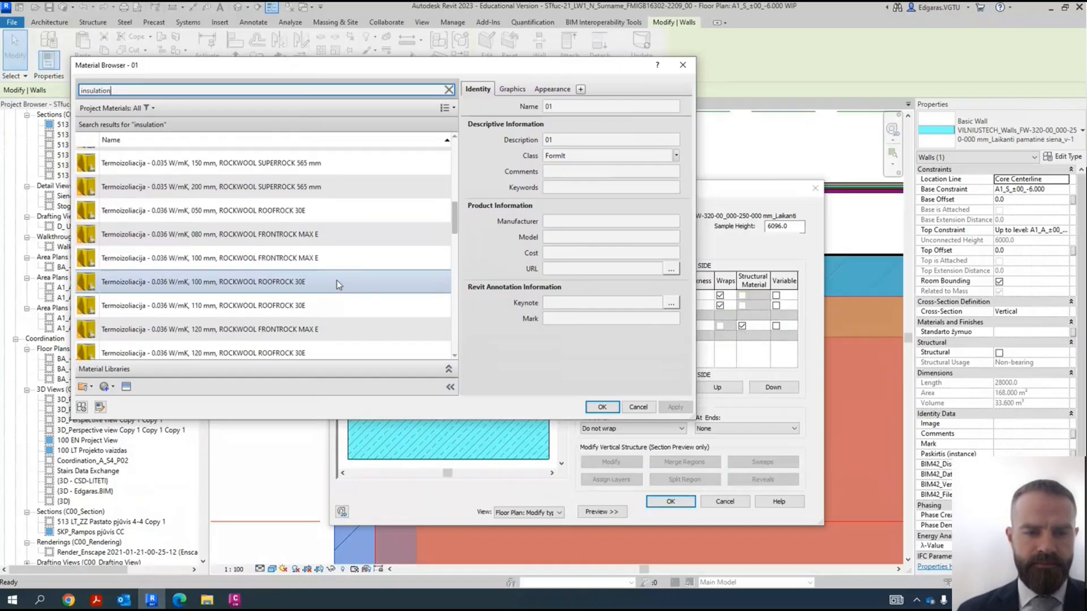
pyautogui.scroll(-5, 245, 284)
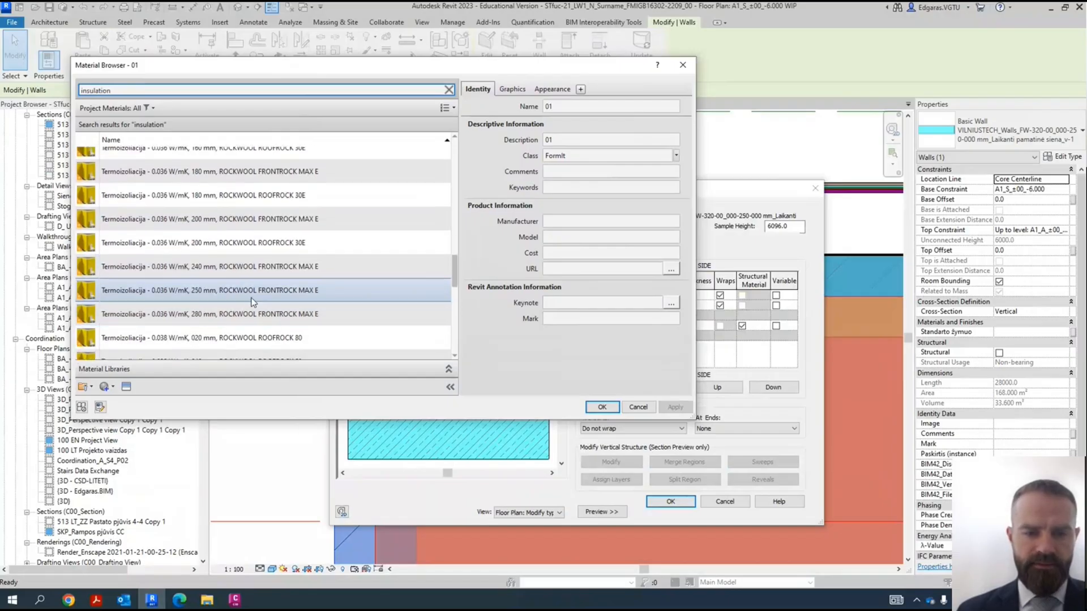
pyautogui.scroll(-5, 227, 282)
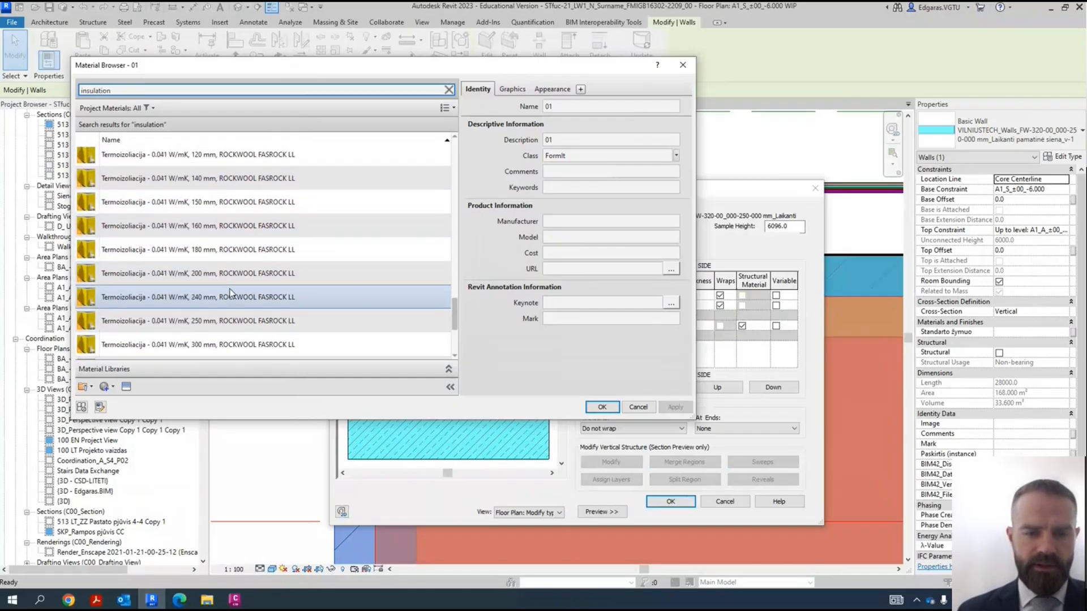
pyautogui.click(221, 260)
pyautogui.click(217, 206)
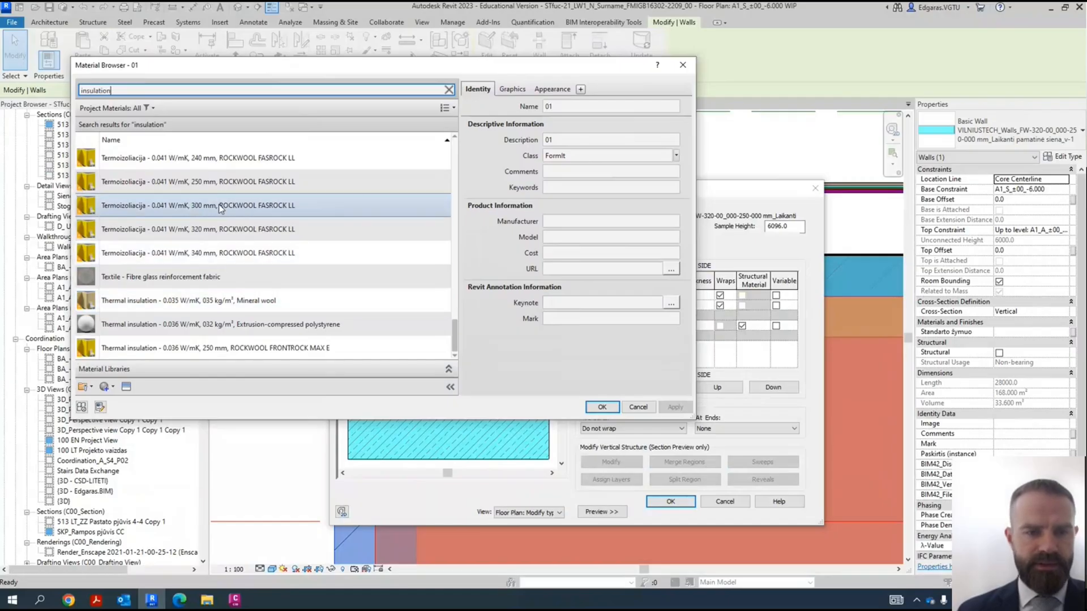
pyautogui.click(220, 208)
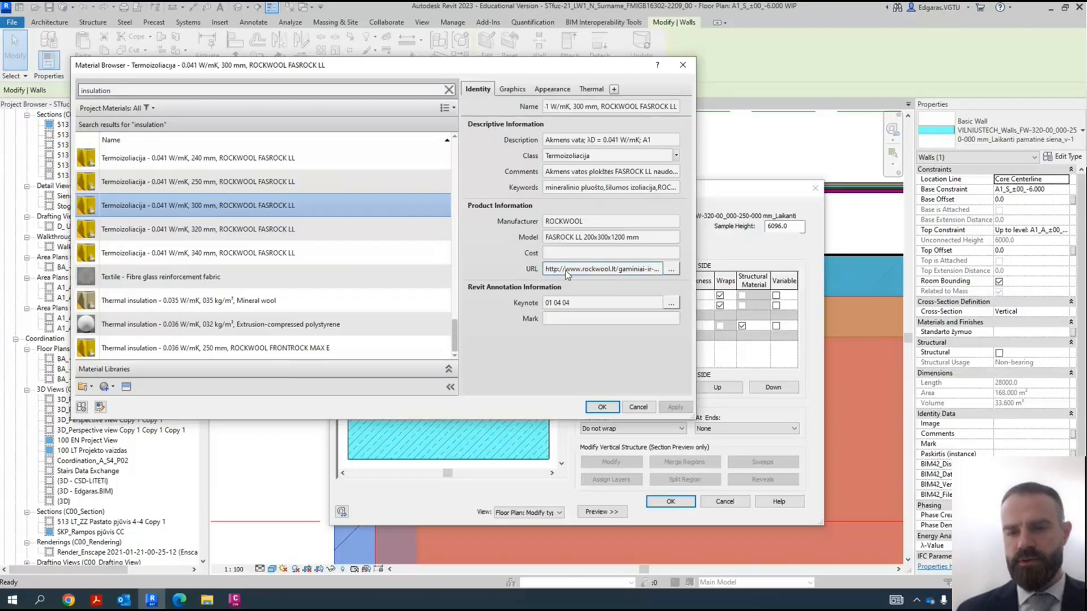
# - Open the manufacturer's web page from the selected insulation material's URL and look through the product description
pyautogui.click(670, 269)
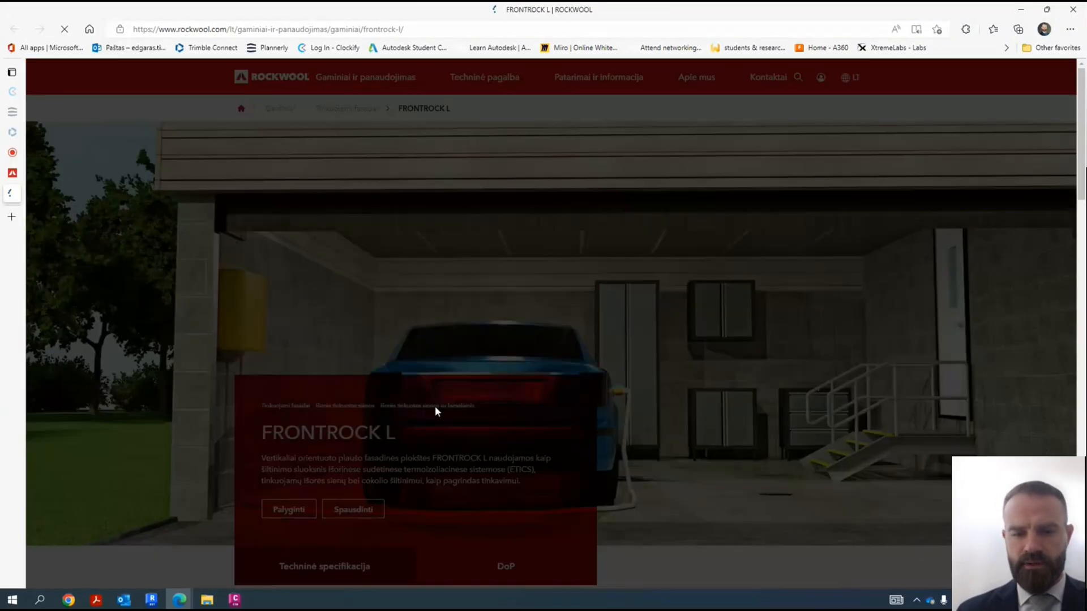
pyautogui.scroll(-4, 435, 413)
pyautogui.scroll(-3, 514, 361)
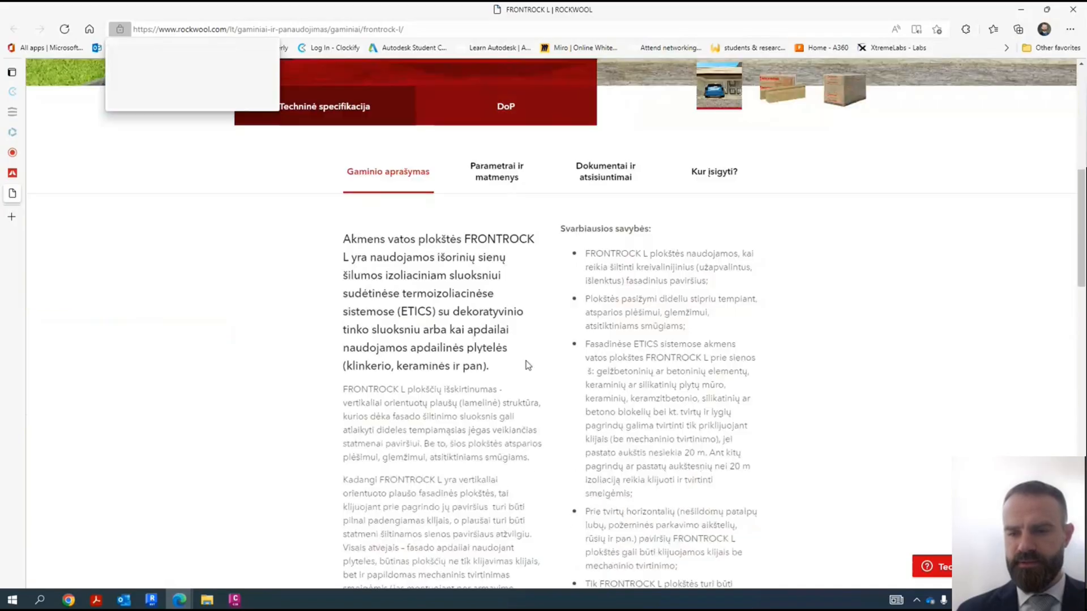
# - Look through the FRONTROCK L product description, suitable constructions and product images, and block the site's location request
pyautogui.scroll(4, 519, 362)
pyautogui.scroll(-11, 351, 350)
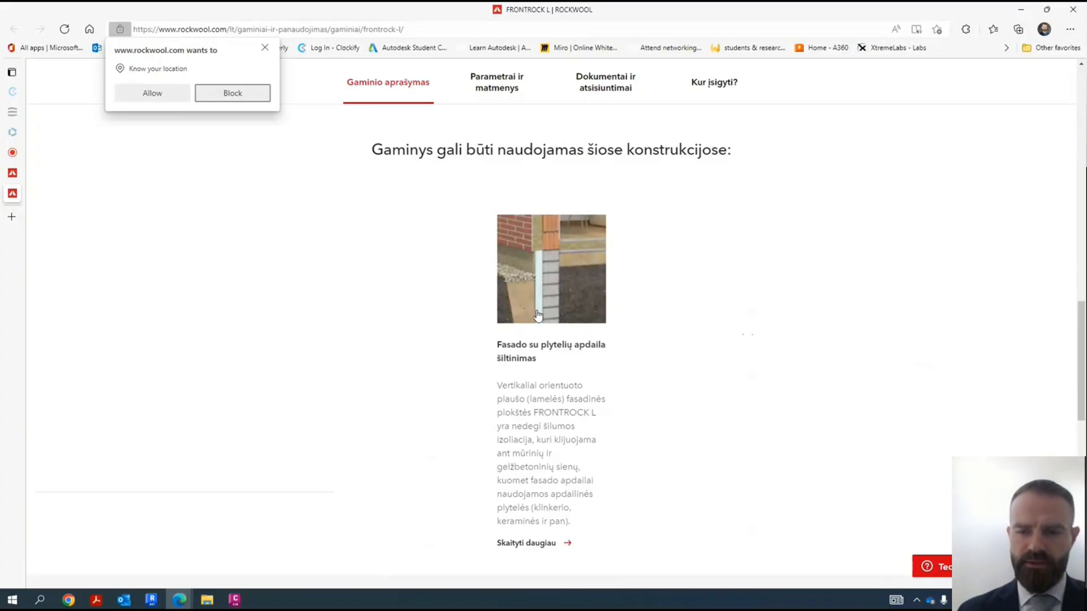
pyautogui.scroll(-1, 477, 337)
pyautogui.scroll(-9, 476, 336)
pyautogui.scroll(11, 478, 367)
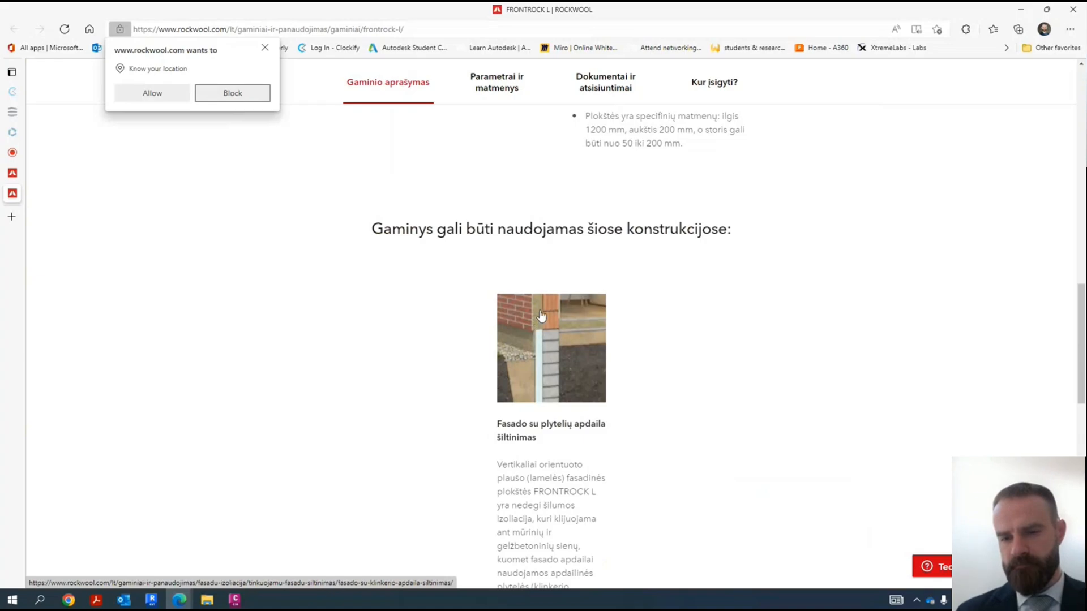
pyautogui.scroll(-4, 541, 398)
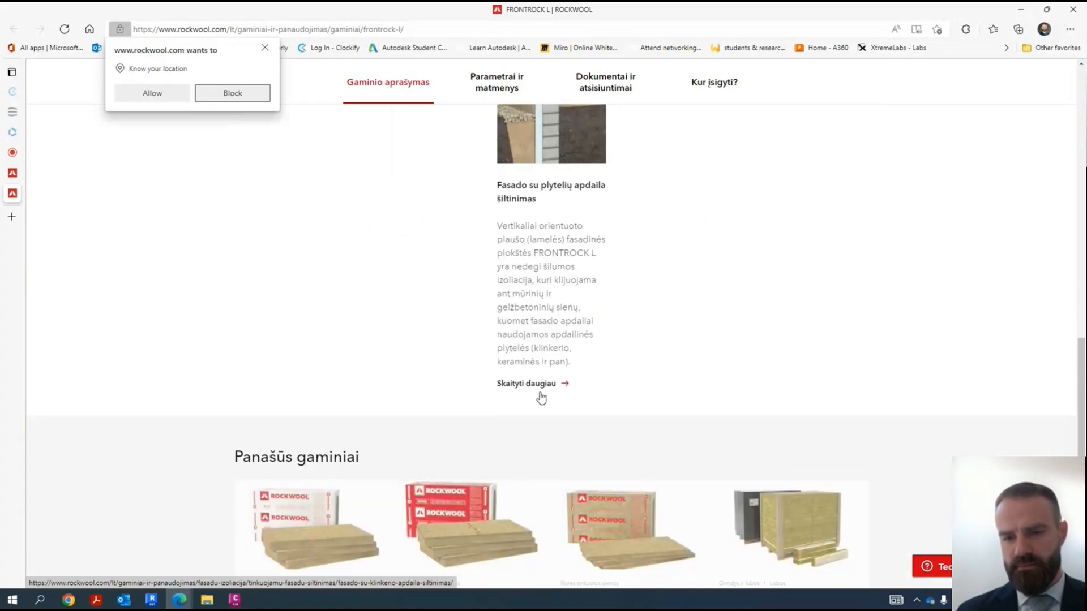
pyautogui.scroll(3, 541, 396)
pyautogui.scroll(3, 442, 330)
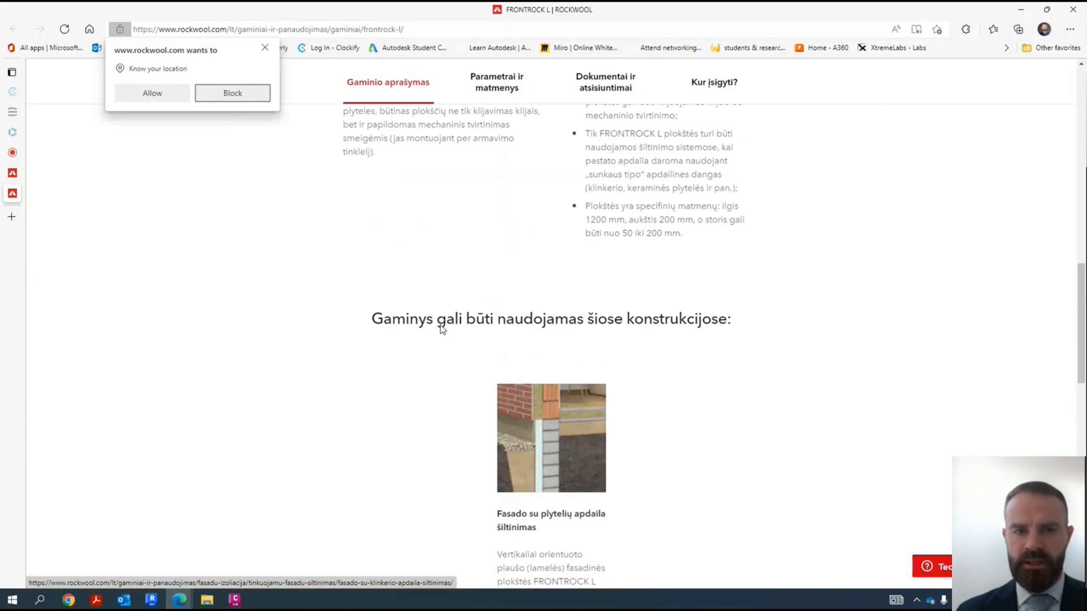
pyautogui.scroll(5, 442, 330)
pyautogui.click(249, 94)
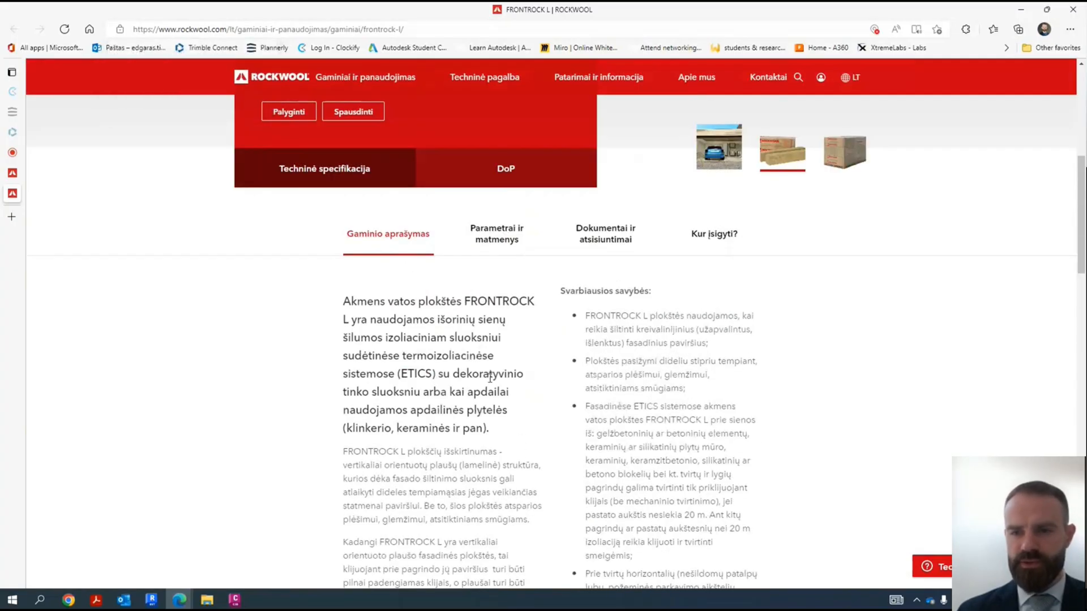
pyautogui.scroll(5, 490, 378)
pyautogui.click(722, 473)
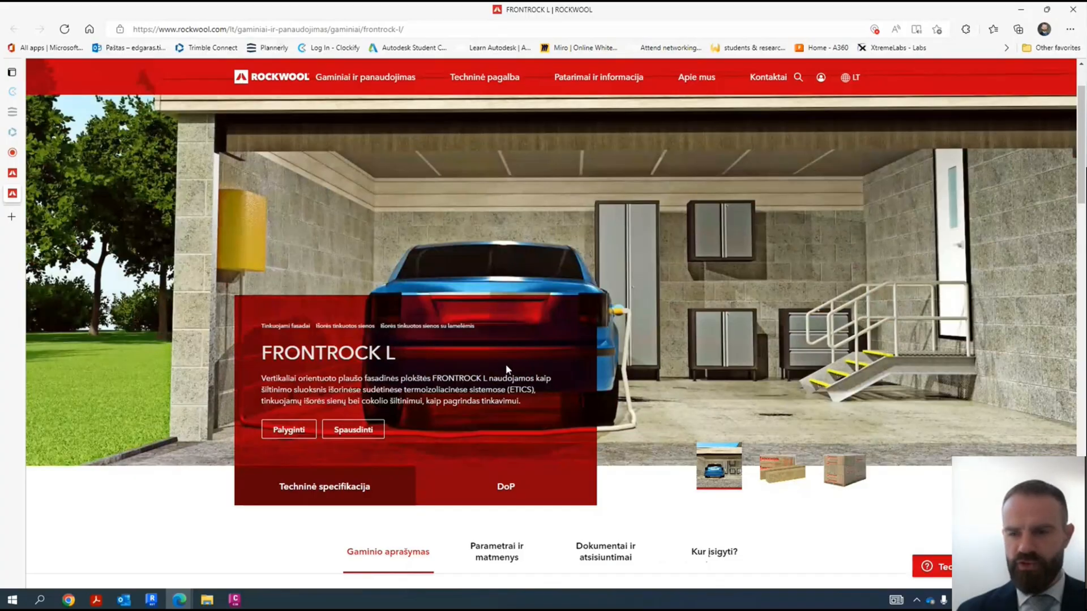
pyautogui.scroll(-4, 758, 303)
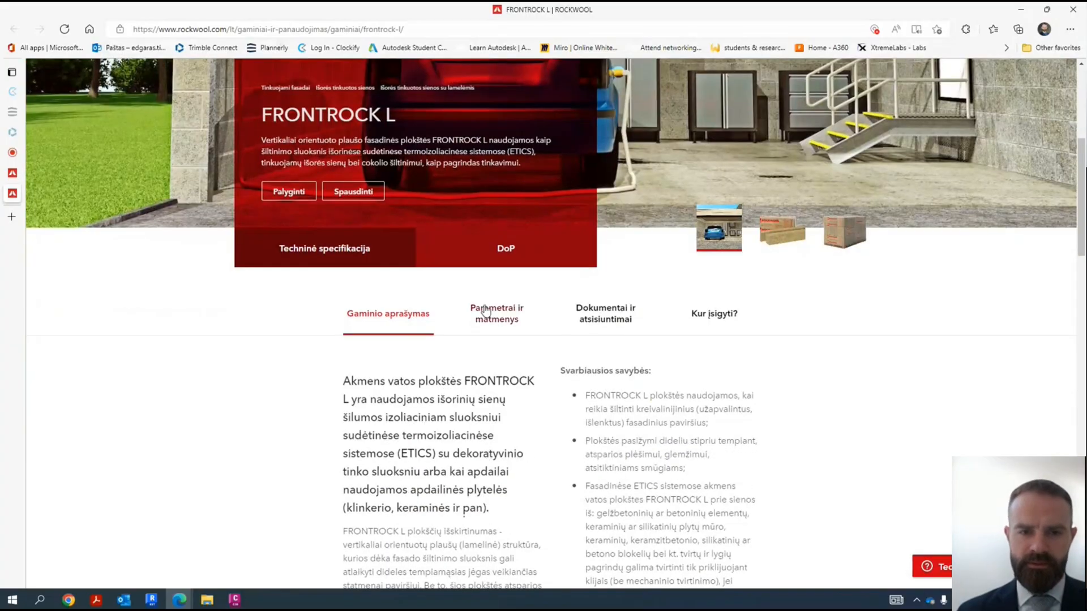
# - Switch back to Revit and confirm the 300 mm ROCKWOOL FASROCK LL material for the Thermal/Air layer
pyautogui.click(1021, 12)
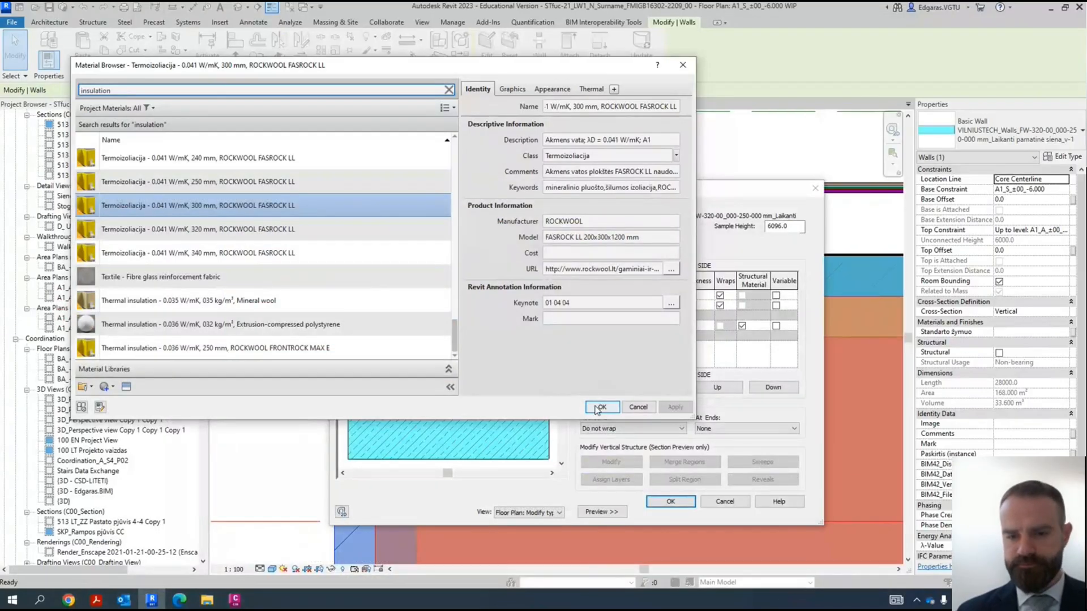
pyautogui.click(602, 407)
pyautogui.click(697, 305)
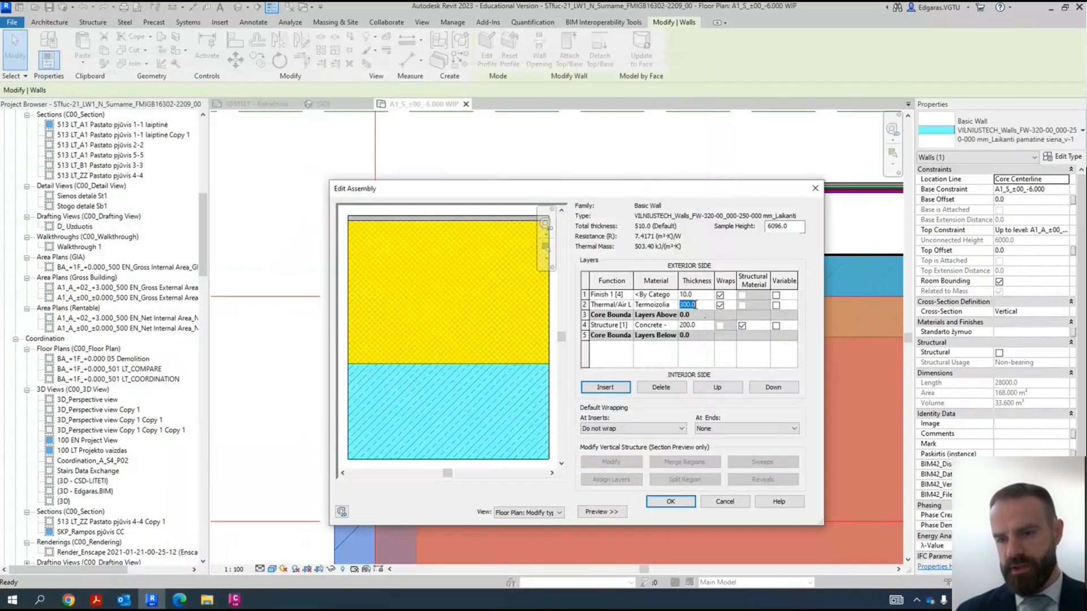
# - Search for "plaster" materials and assign "Plasters and renders - 1000 kg/m³, Gypsum plastering" to the Finish 1 [4] layer
pyautogui.click(661, 295)
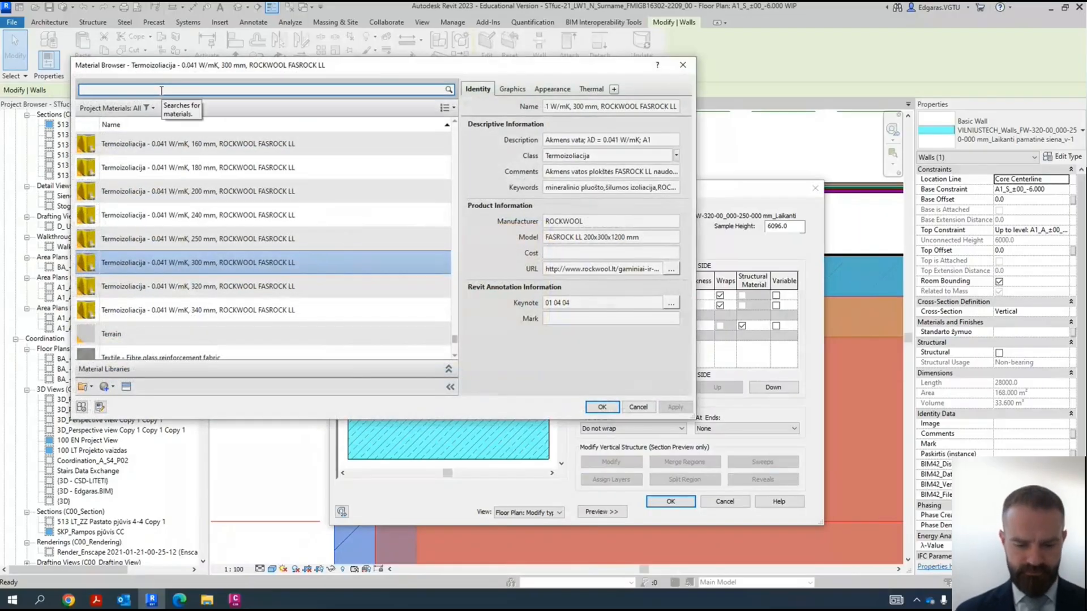
pyautogui.press('Return')
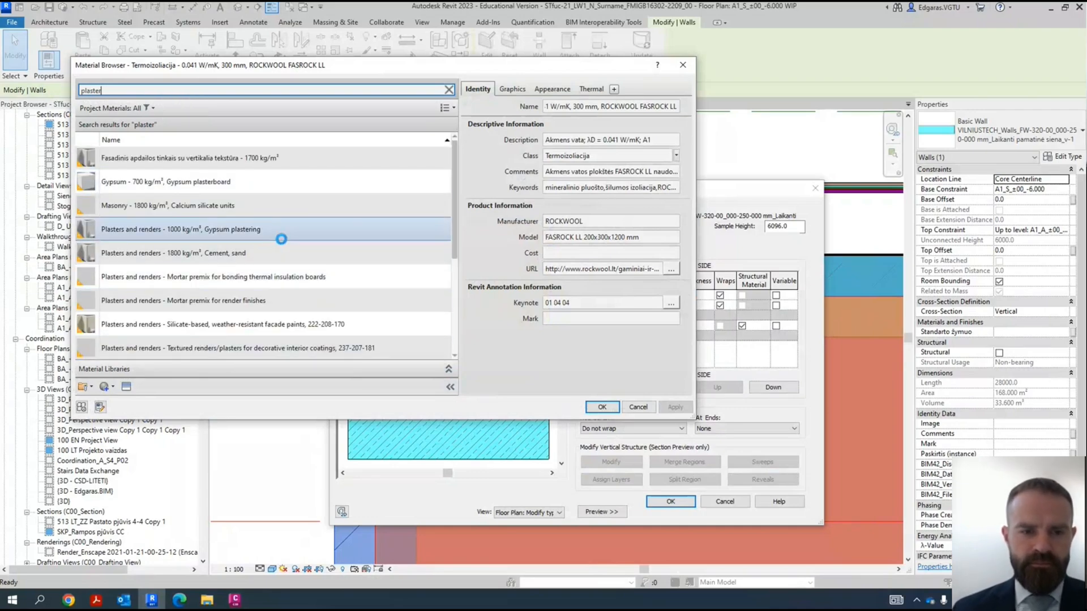
pyautogui.click(213, 234)
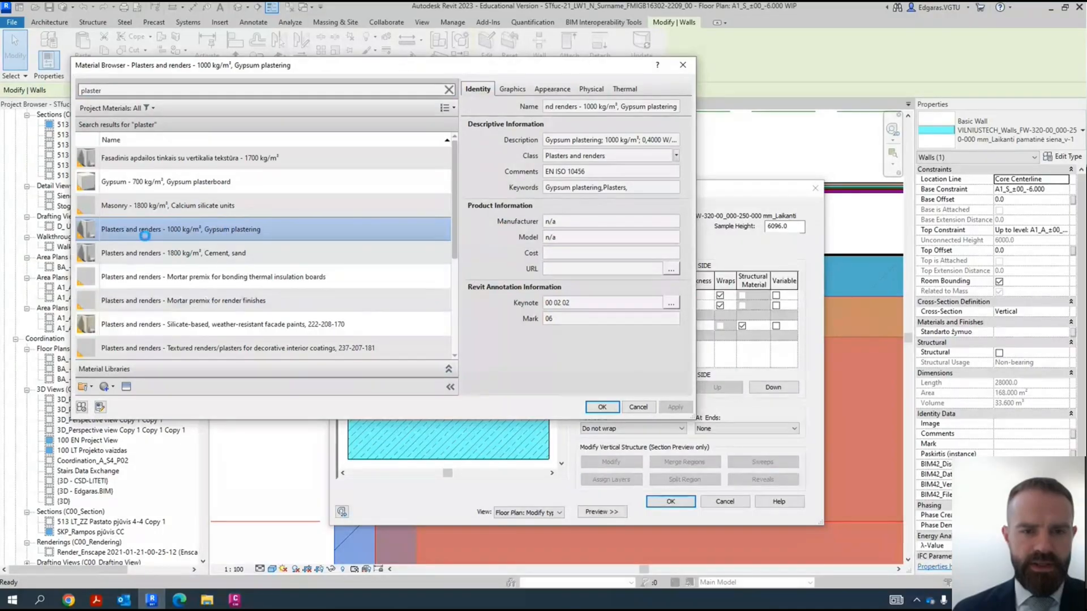
pyautogui.click(602, 407)
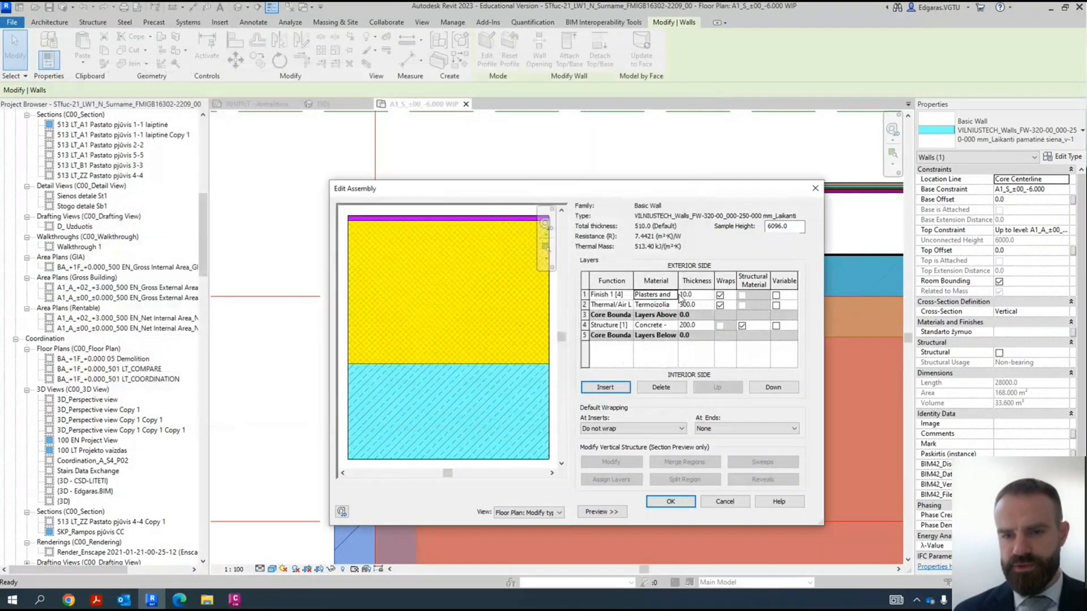
# - Accept the wall's layer assembly, apply the type properties while allowing the group change, and deselect the wall
pyautogui.click(678, 503)
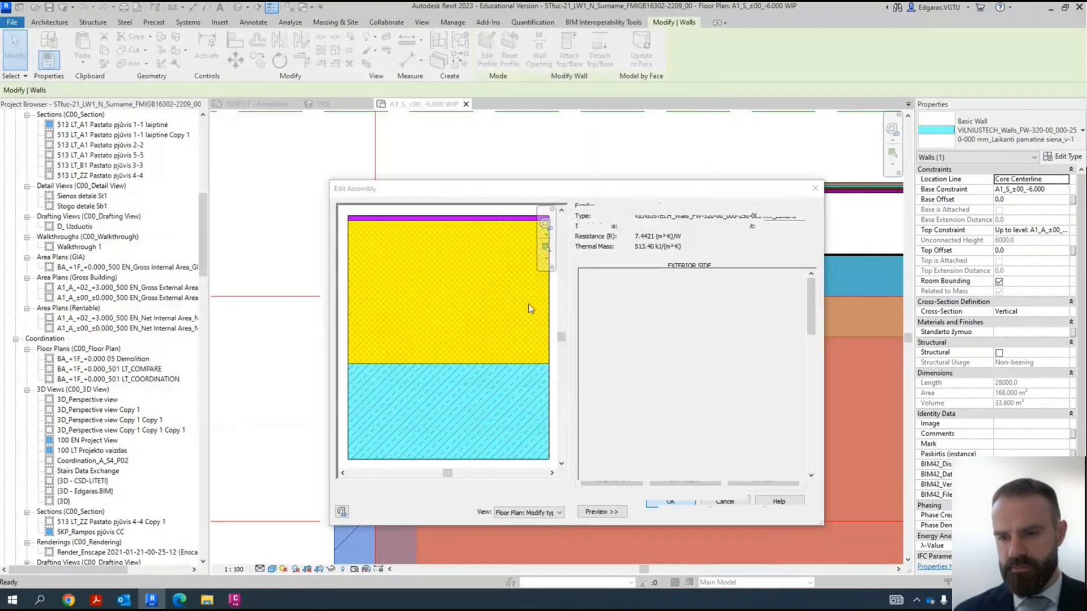
pyautogui.click(618, 397)
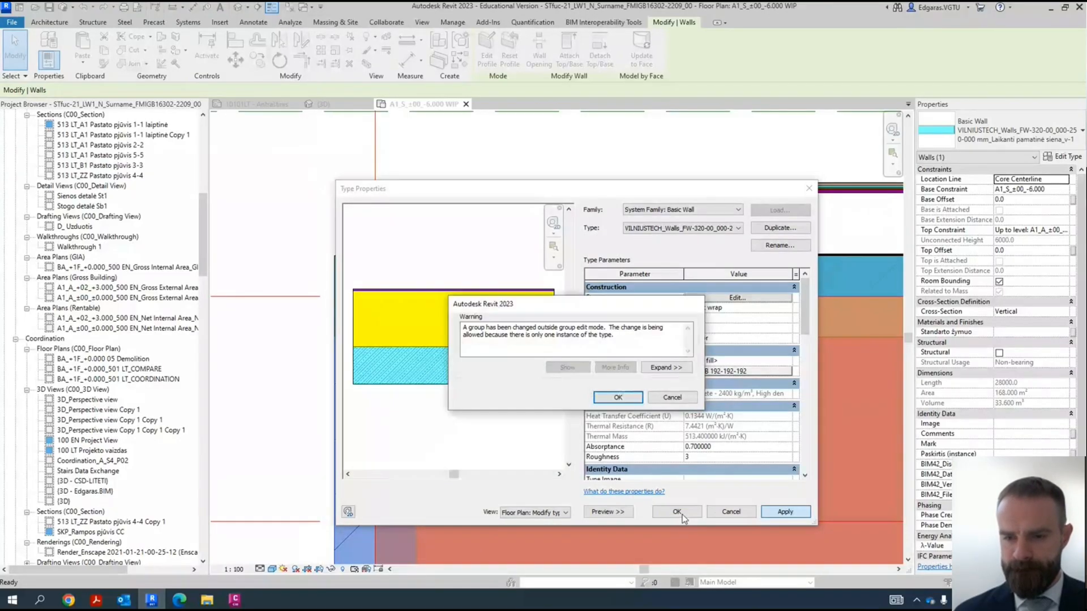
pyautogui.click(618, 398)
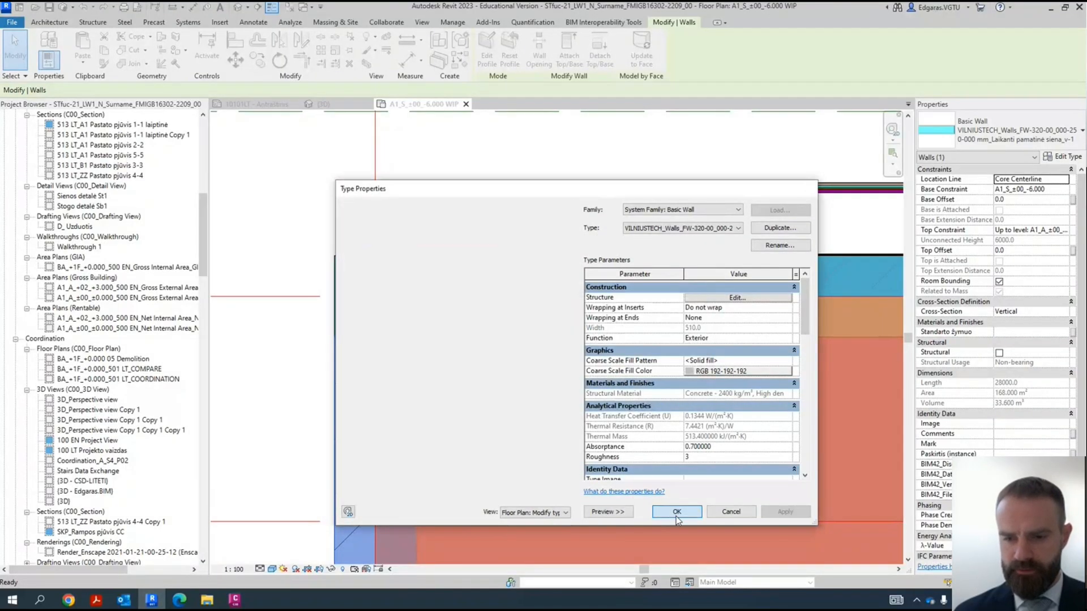
pyautogui.click(676, 511)
pyautogui.scroll(-2, 552, 200)
pyautogui.click(331, 302)
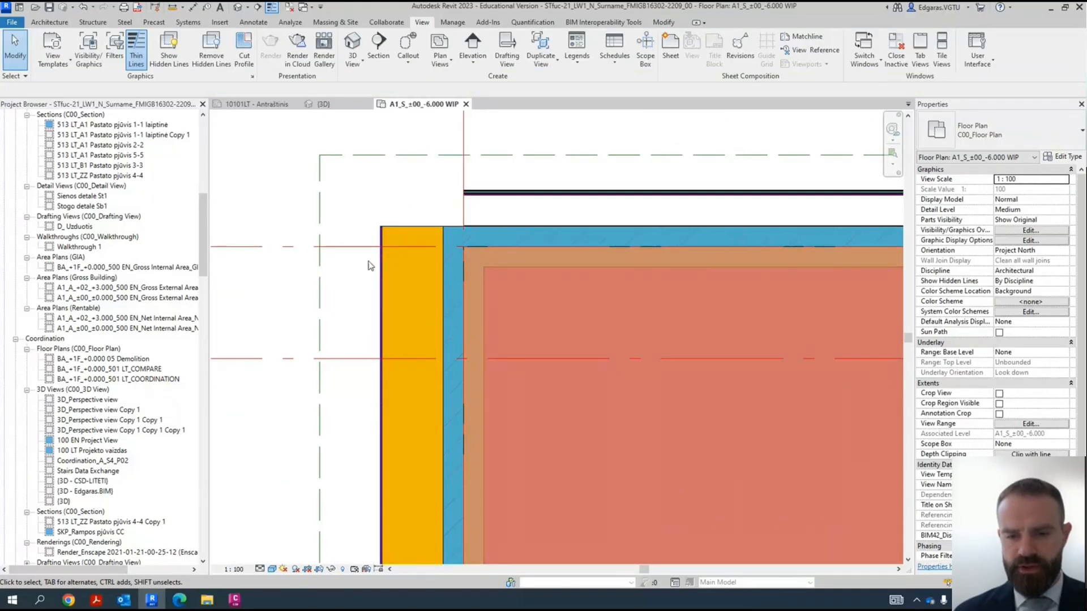
# - Examine the layered wall along grid 1 at its corners and check the adjoining foundation wall along grid A
pyautogui.scroll(-5, 396, 195)
pyautogui.scroll(7, 399, 201)
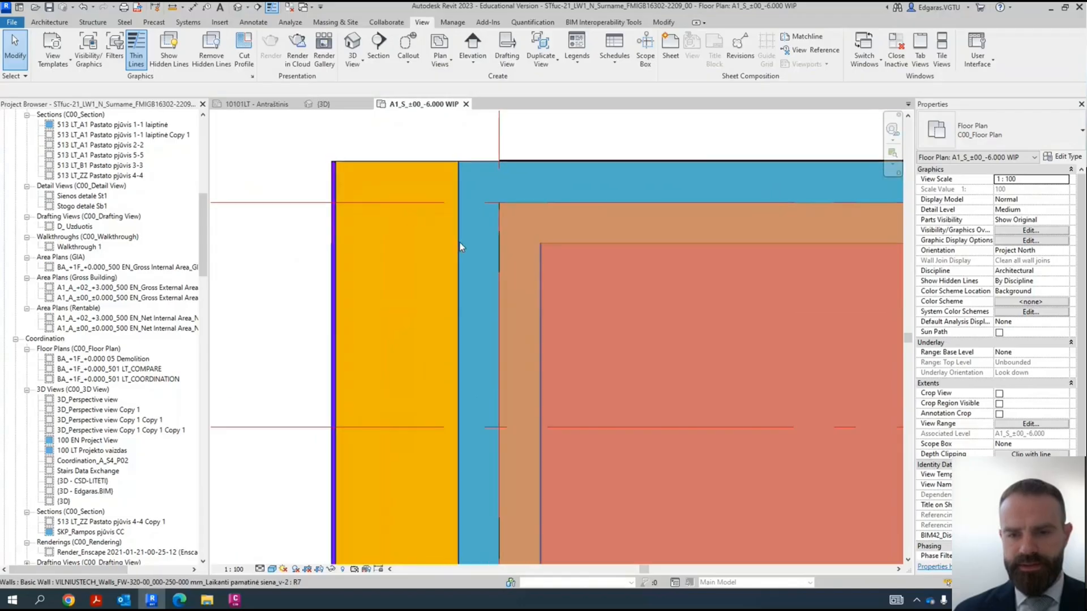
pyautogui.click(460, 245)
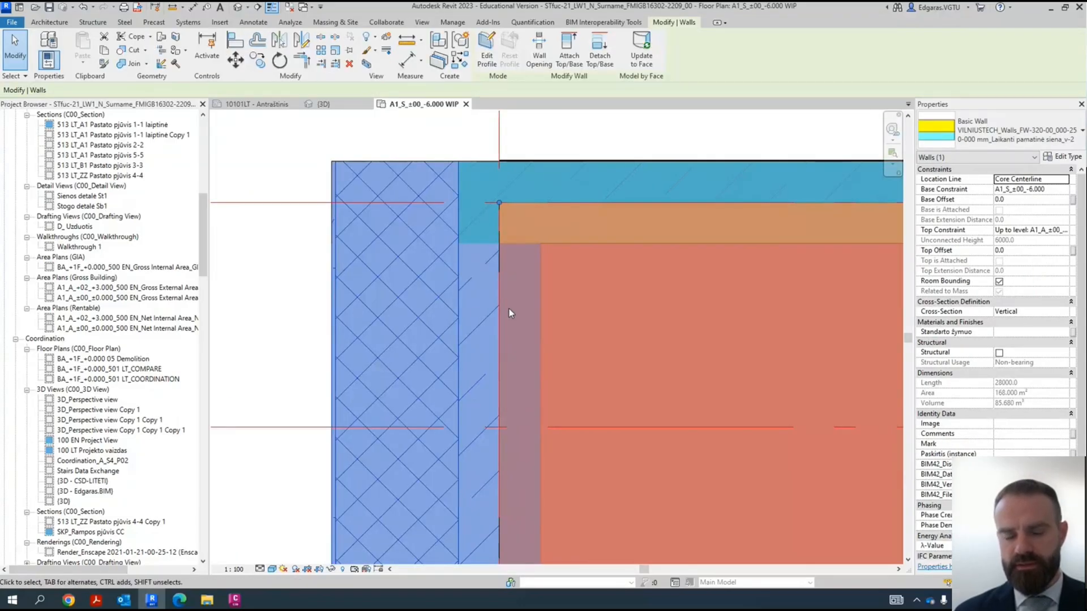
pyautogui.scroll(-8, 429, 274)
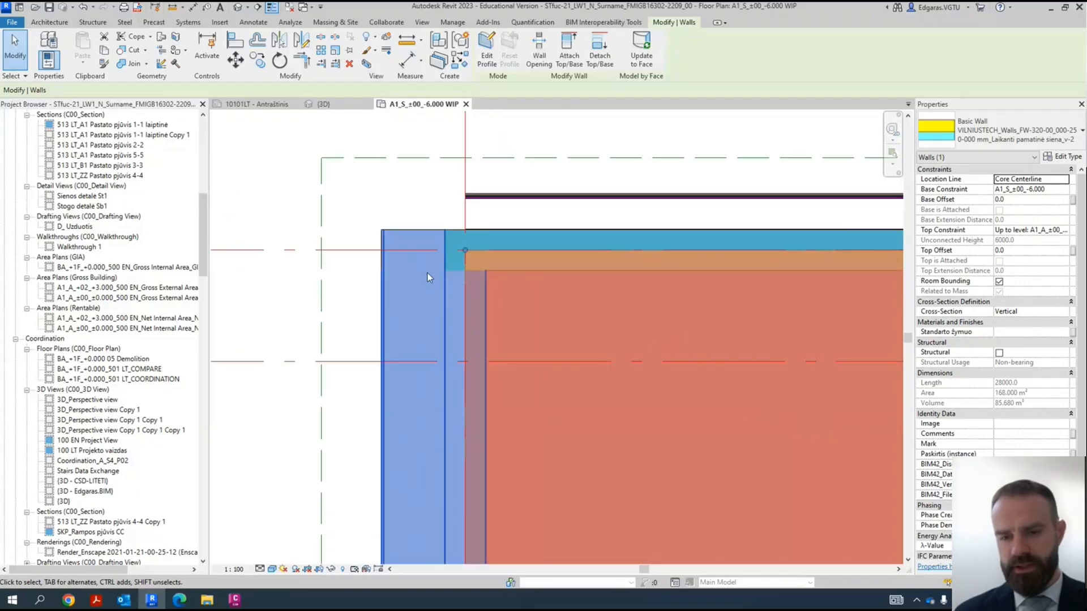
pyautogui.scroll(8, 424, 457)
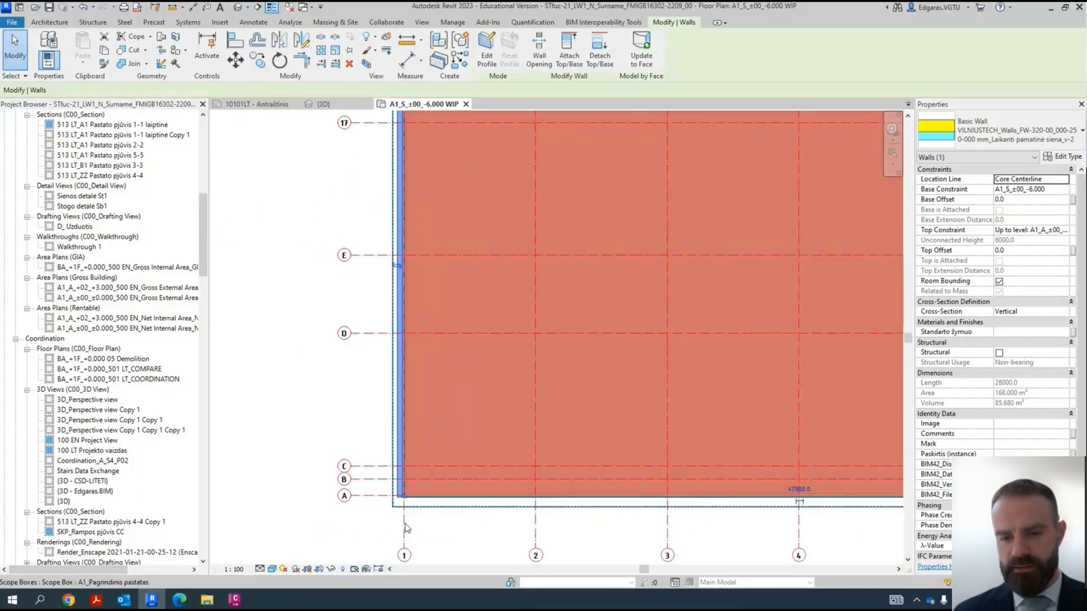
pyautogui.click(441, 484)
pyautogui.scroll(2, 443, 473)
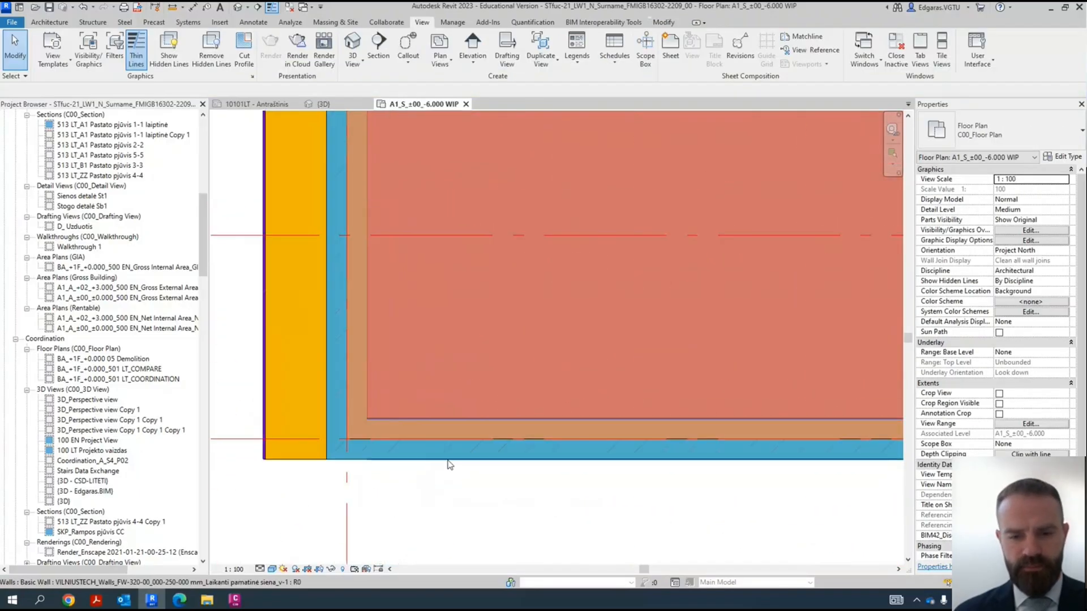
pyautogui.click(448, 456)
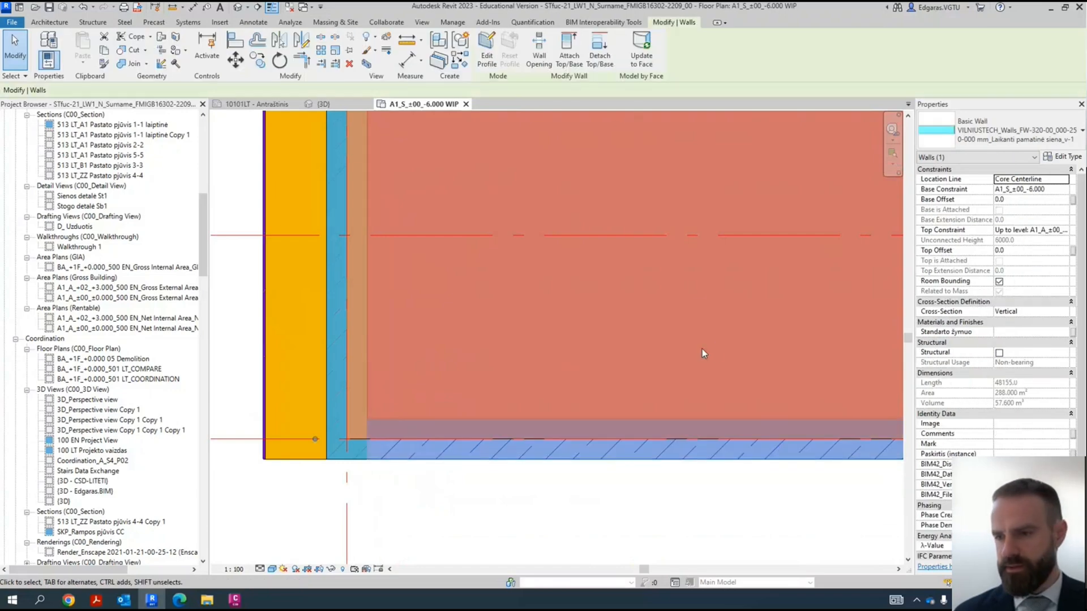
pyautogui.scroll(-5, 252, 357)
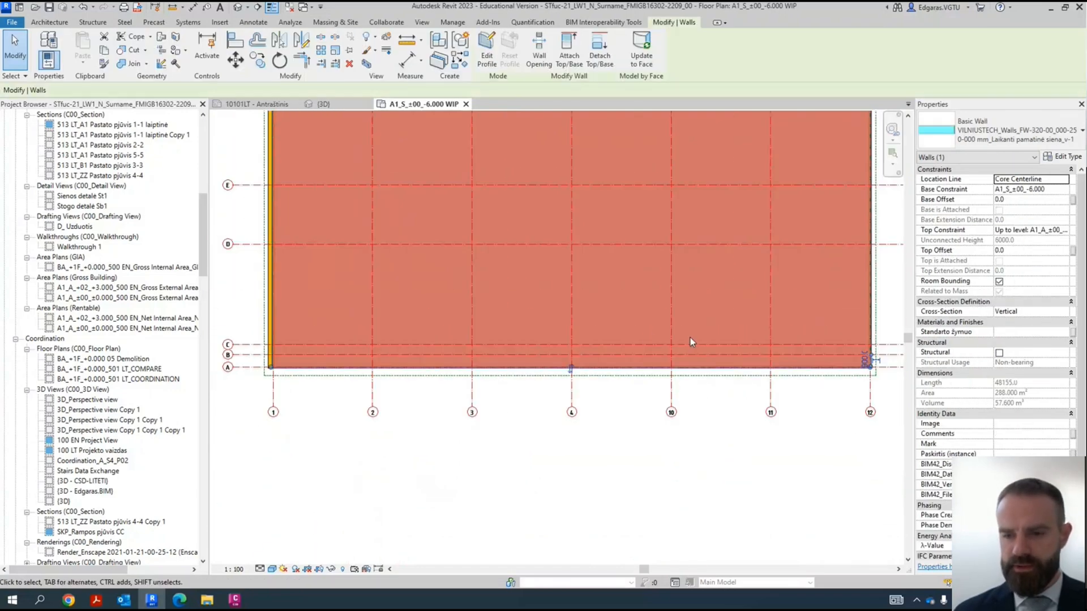
pyautogui.scroll(4, 573, 368)
pyautogui.press('Escape')
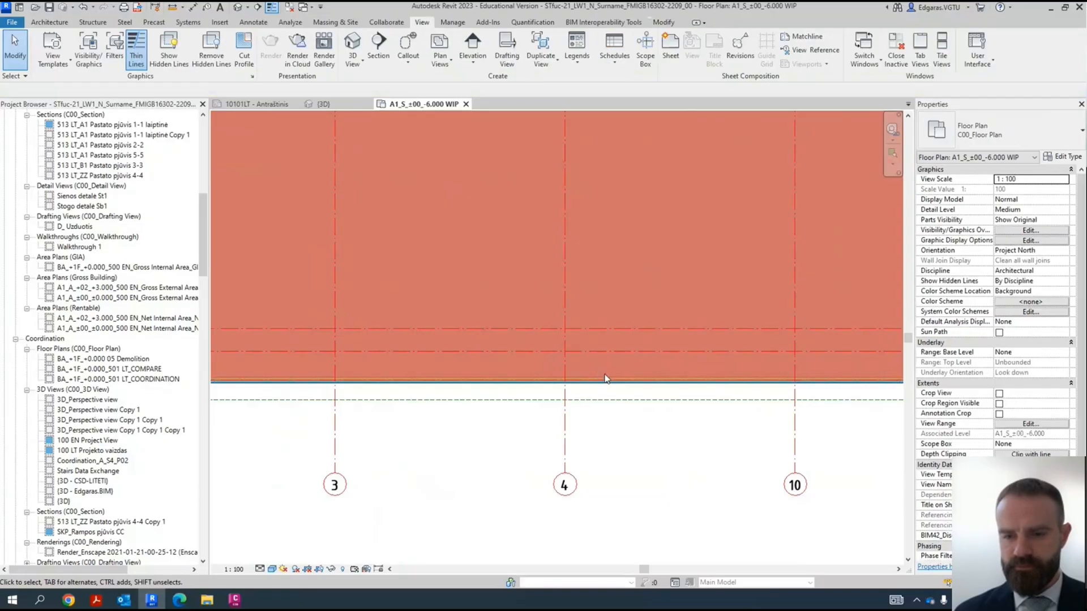
# - Temporarily hide the masses covering the basement plan, together with the elements crossing its edge at grid 12
pyautogui.click(608, 382)
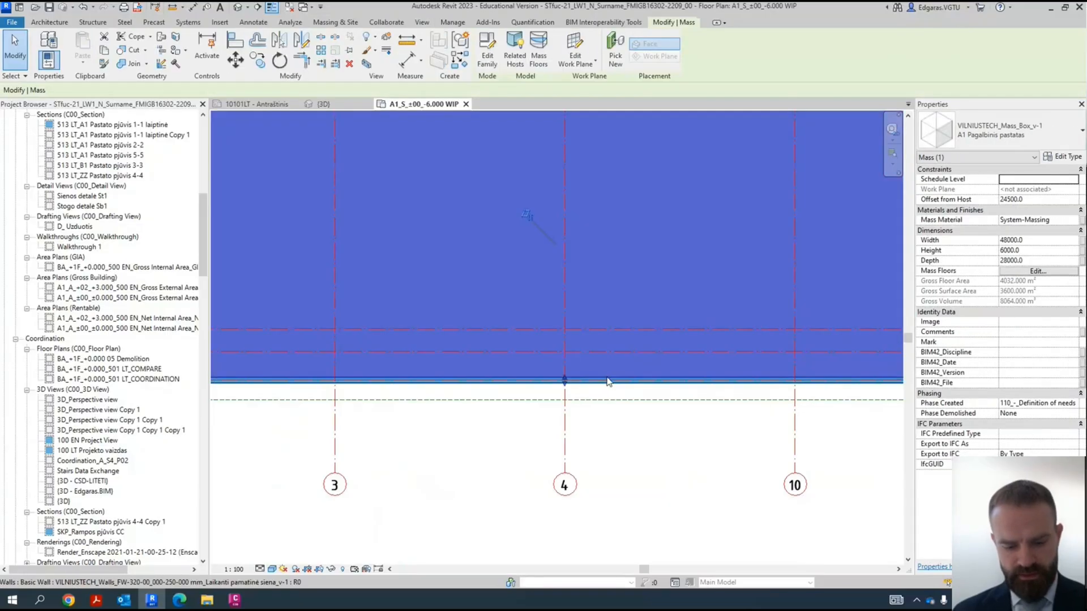
pyautogui.press('h')
pyautogui.press('i')
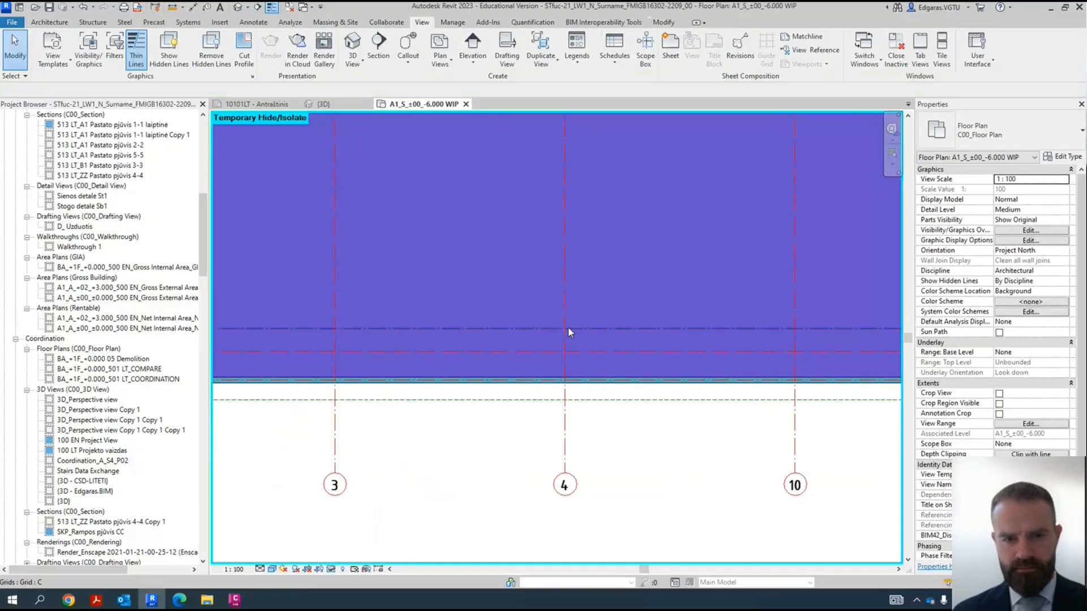
pyautogui.scroll(-4, 603, 378)
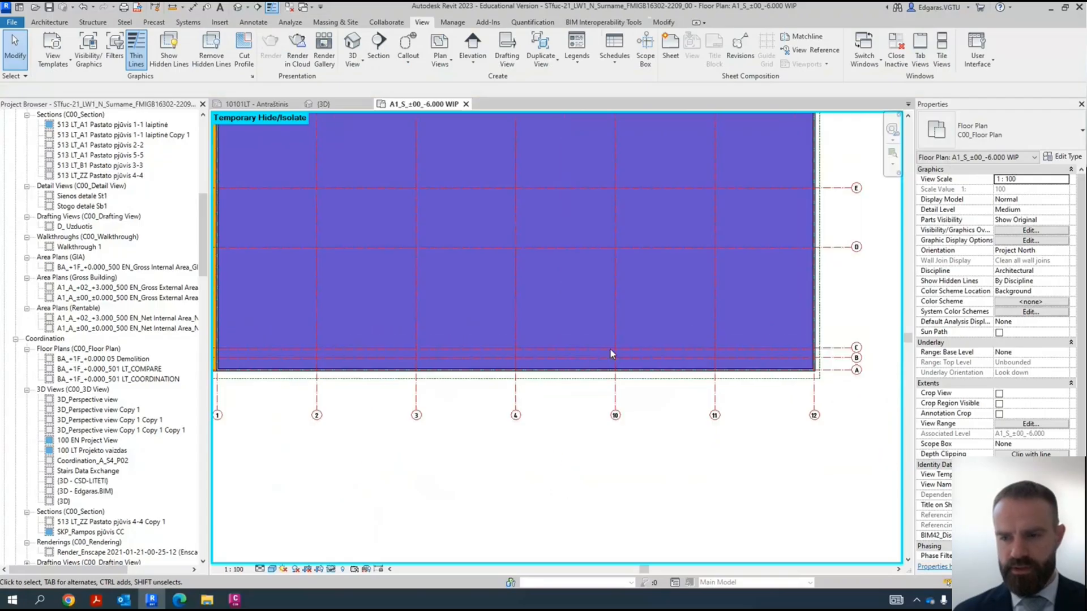
pyautogui.moveTo(858, 305); pyautogui.dragTo(743, 307)
pyautogui.press('h')
pyautogui.press('h')
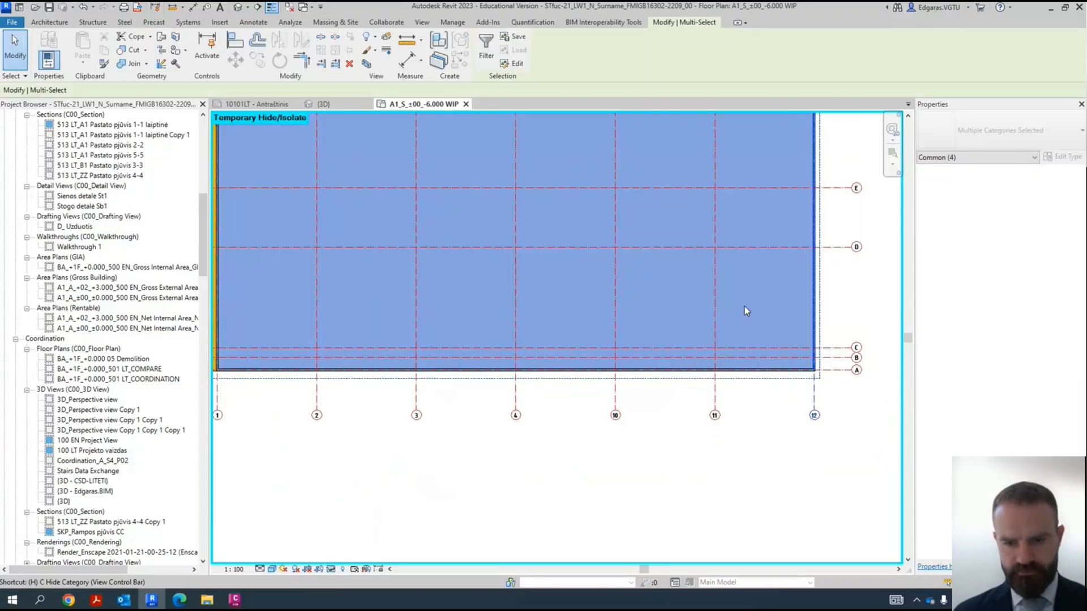
# - Change the foundation wall along grid A to the type "VILNIUSTECH_Walls_FW-320-00_000-250-000 mm_Laikanti pamatinė siena_v-2"
pyautogui.scroll(2, 365, 376)
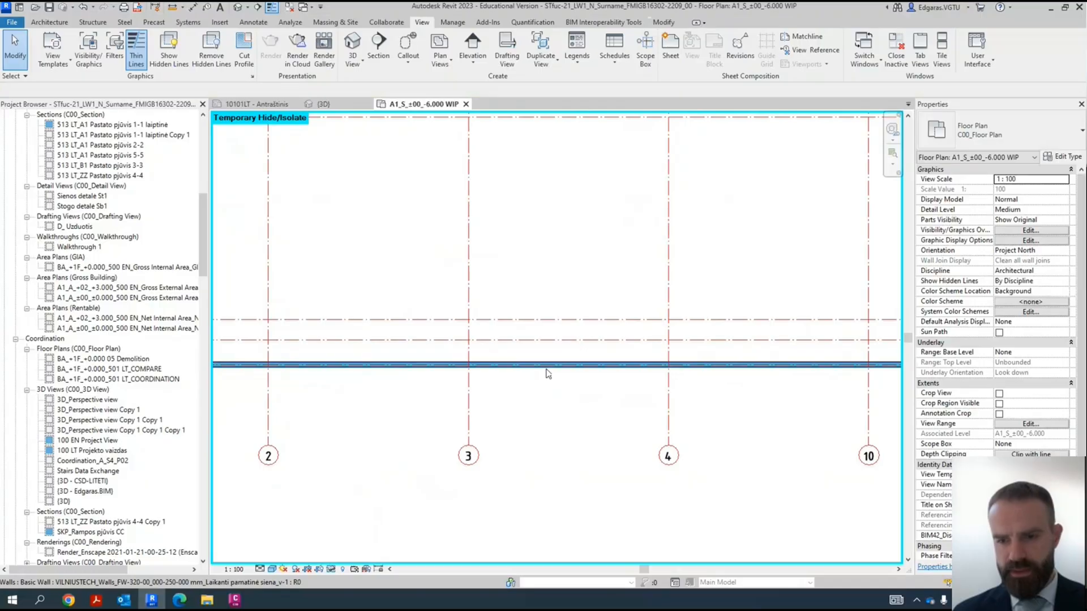
pyautogui.click(545, 370)
pyautogui.scroll(5, 659, 379)
pyautogui.click(641, 395)
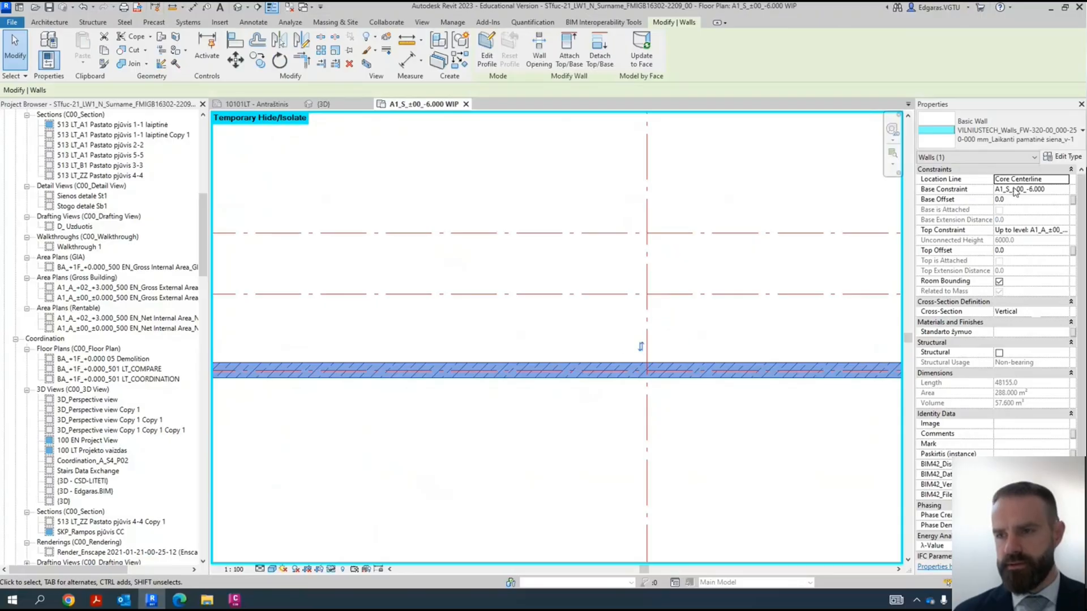
pyautogui.click(991, 131)
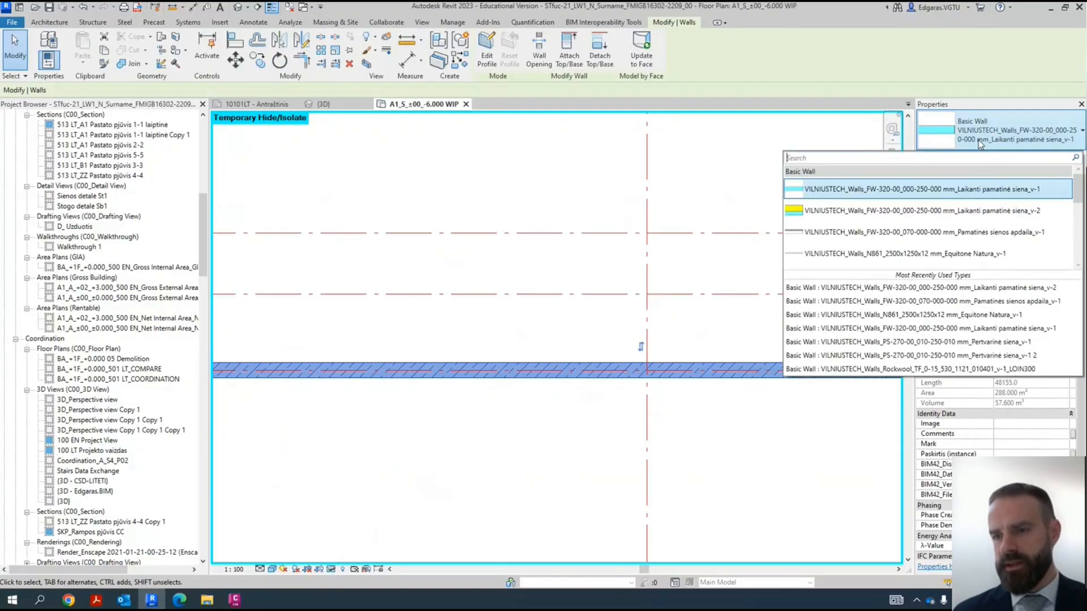
pyautogui.click(889, 211)
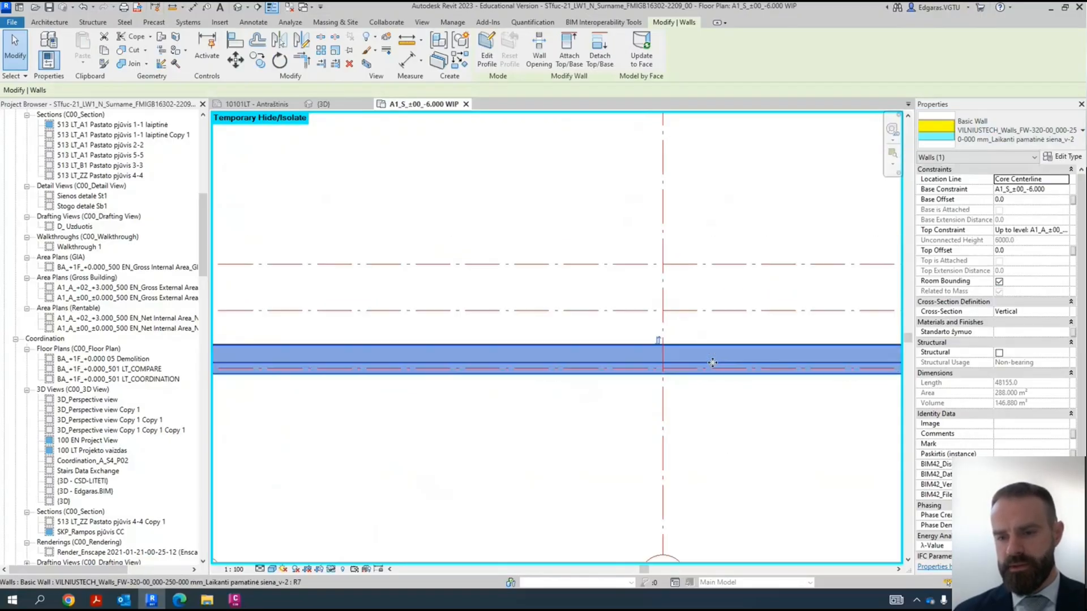
# - Deselect the grid A wall and examine which side its insulation lies on and how it meets the grid 1 wall
pyautogui.scroll(-2, 712, 362)
pyautogui.click(616, 451)
pyautogui.scroll(5, 695, 356)
pyautogui.scroll(-1, 719, 391)
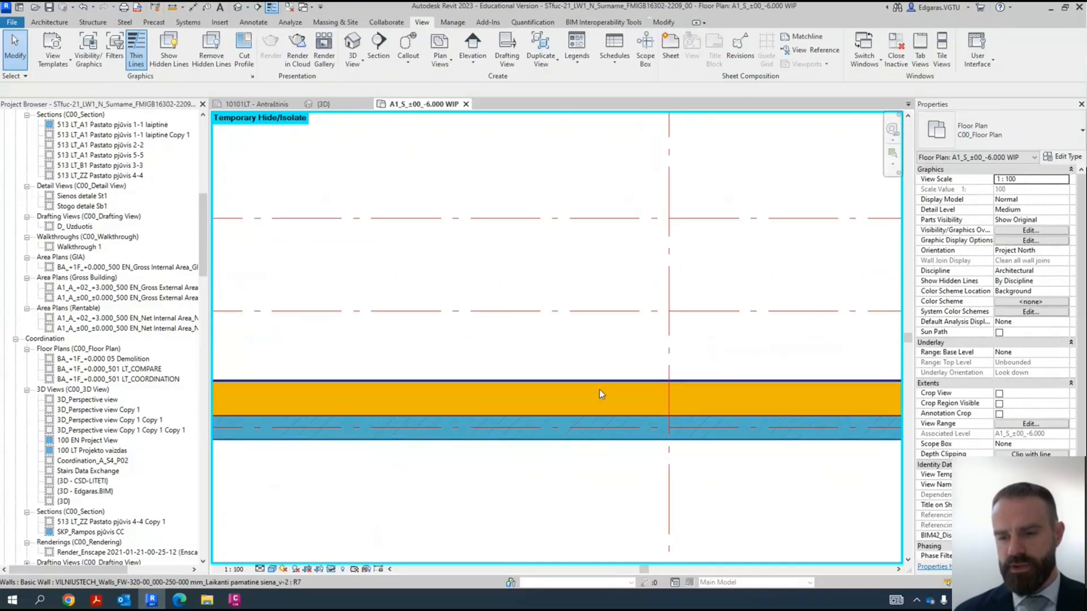
pyautogui.scroll(-6, 799, 349)
pyautogui.scroll(2, 812, 358)
pyautogui.scroll(-2, 612, 385)
pyautogui.scroll(6, 334, 362)
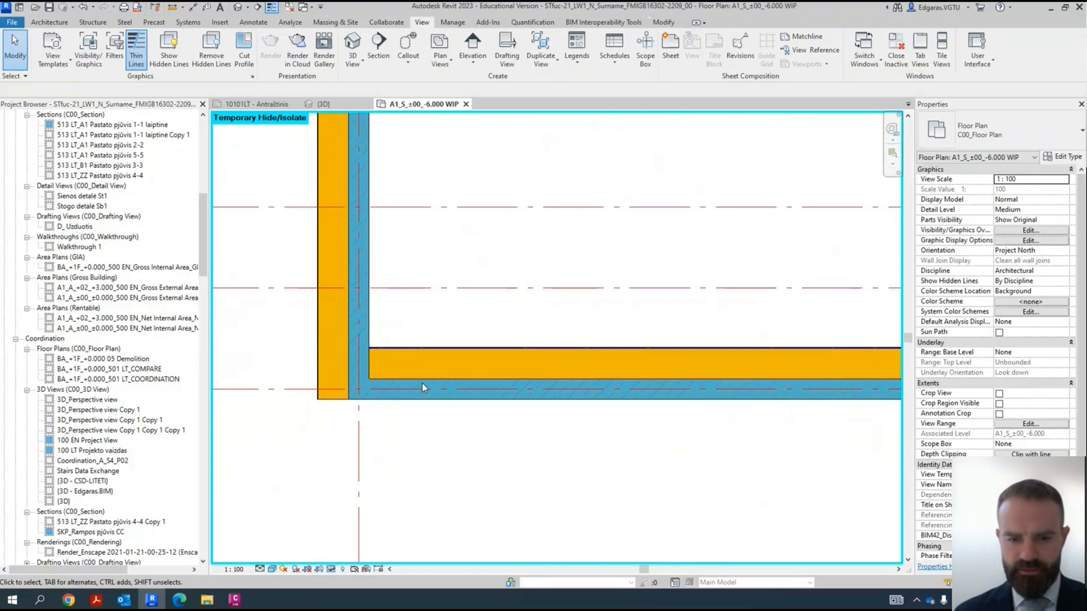
# - Show the plan at Coarse detail level to examine the wall corner at grids 1 and A, and return it to Medium
pyautogui.click(262, 569)
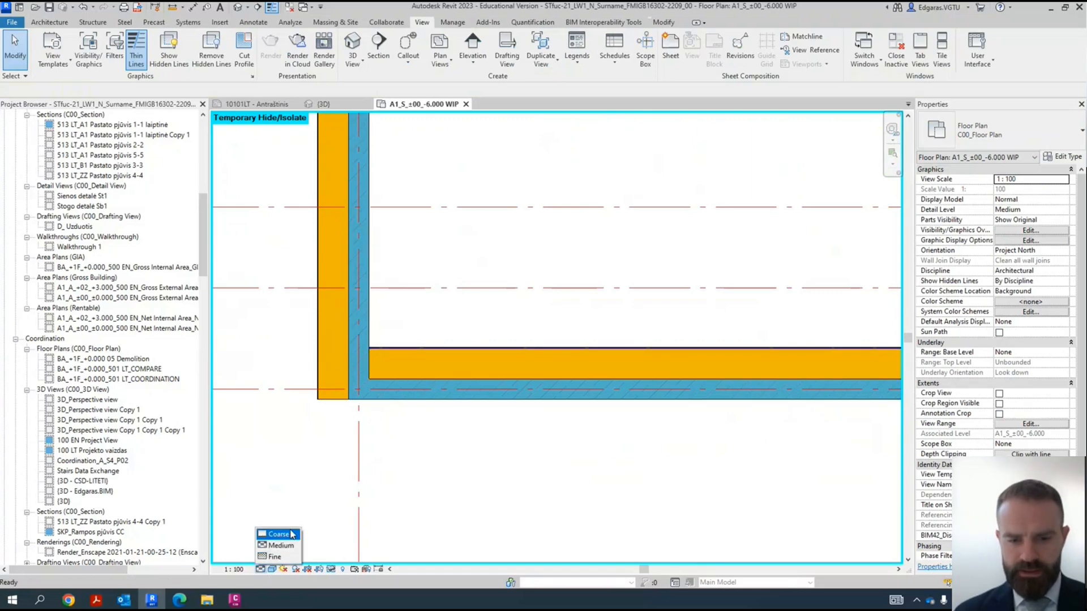
pyautogui.click(285, 536)
pyautogui.scroll(3, 401, 320)
pyautogui.scroll(-3, 317, 406)
pyautogui.scroll(-4, 316, 407)
pyautogui.moveTo(309, 403); pyautogui.dragTo(285, 428, button='middle')
pyautogui.scroll(5, 285, 428)
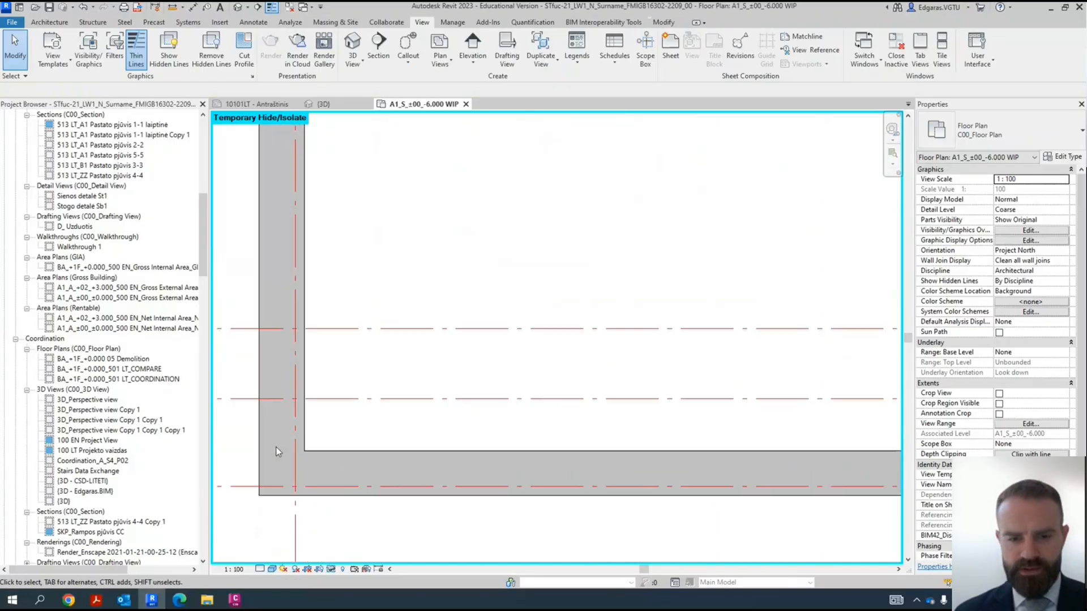
pyautogui.click(262, 569)
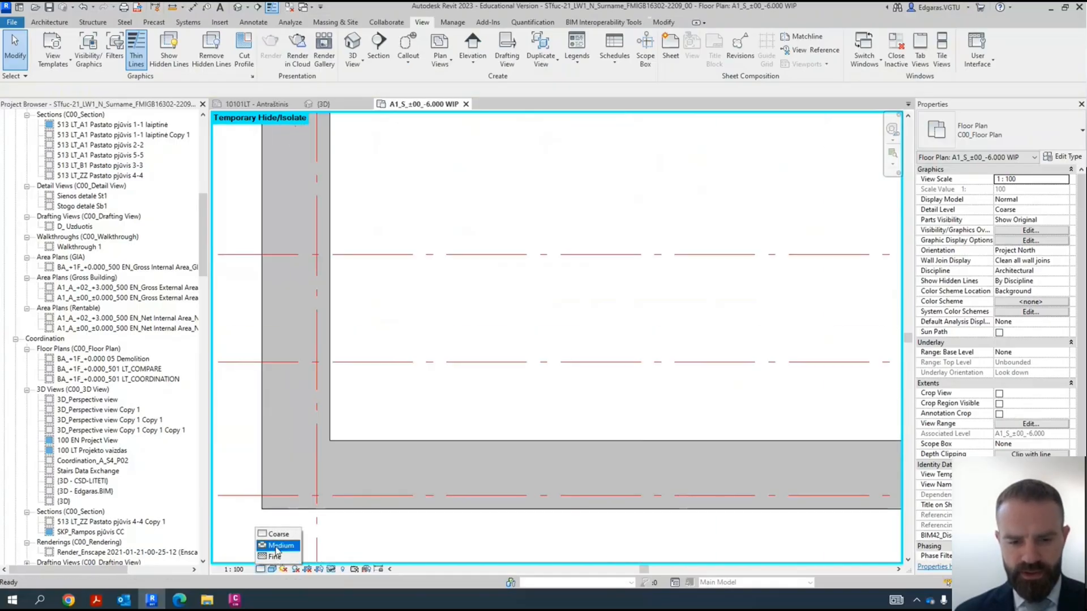
pyautogui.click(279, 546)
pyautogui.scroll(3, 481, 389)
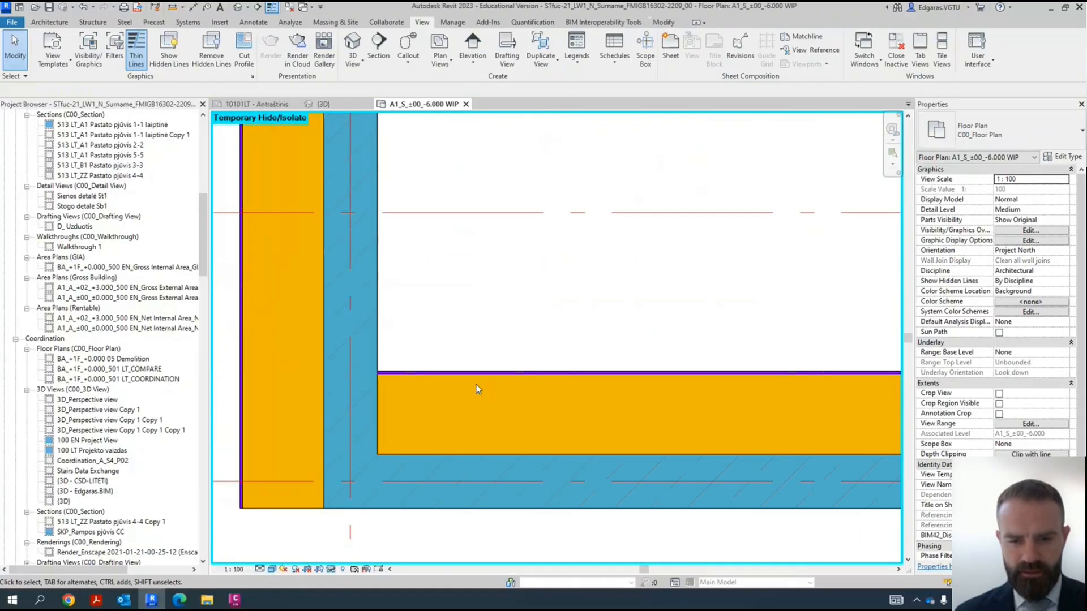
# - Select the foundation wall along grid A, check its orientation and layers along its length, and deselect it
pyautogui.click(476, 383)
pyautogui.scroll(-5, 362, 389)
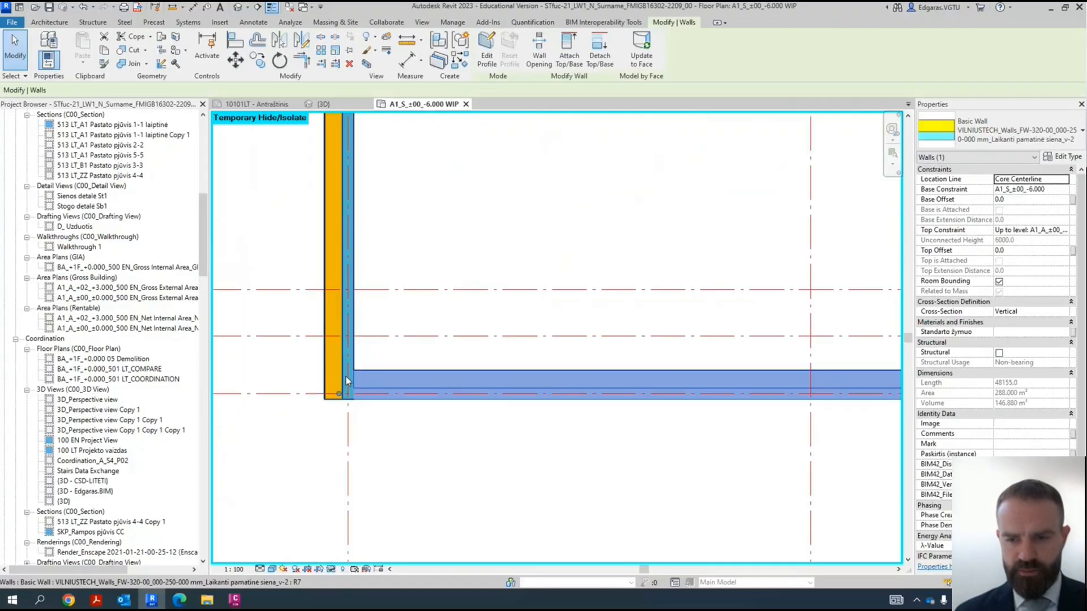
pyautogui.scroll(5, 453, 394)
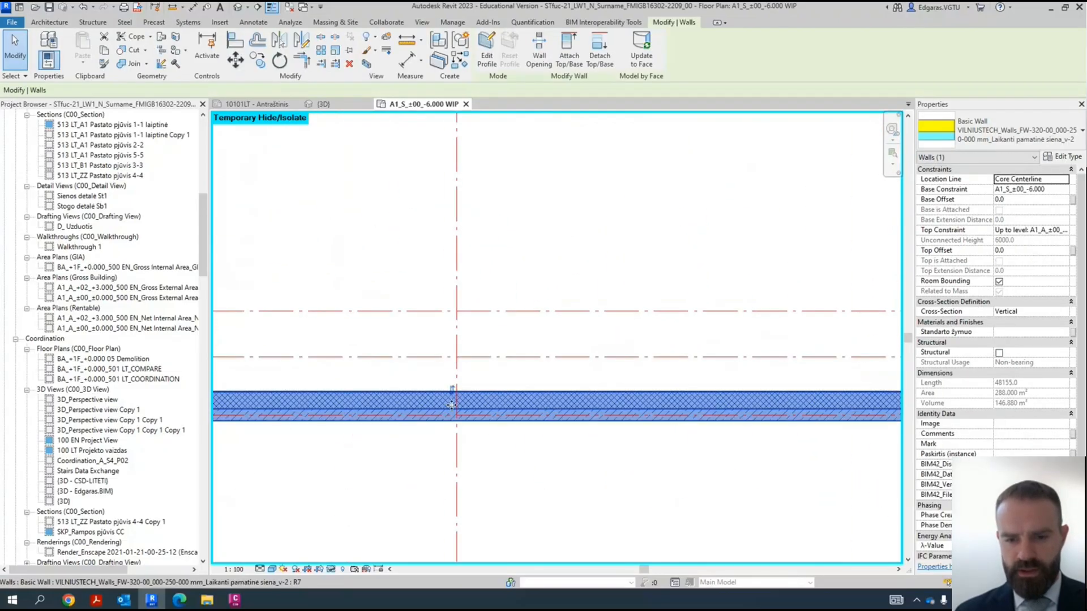
pyautogui.scroll(-6, 664, 378)
pyautogui.click(538, 424)
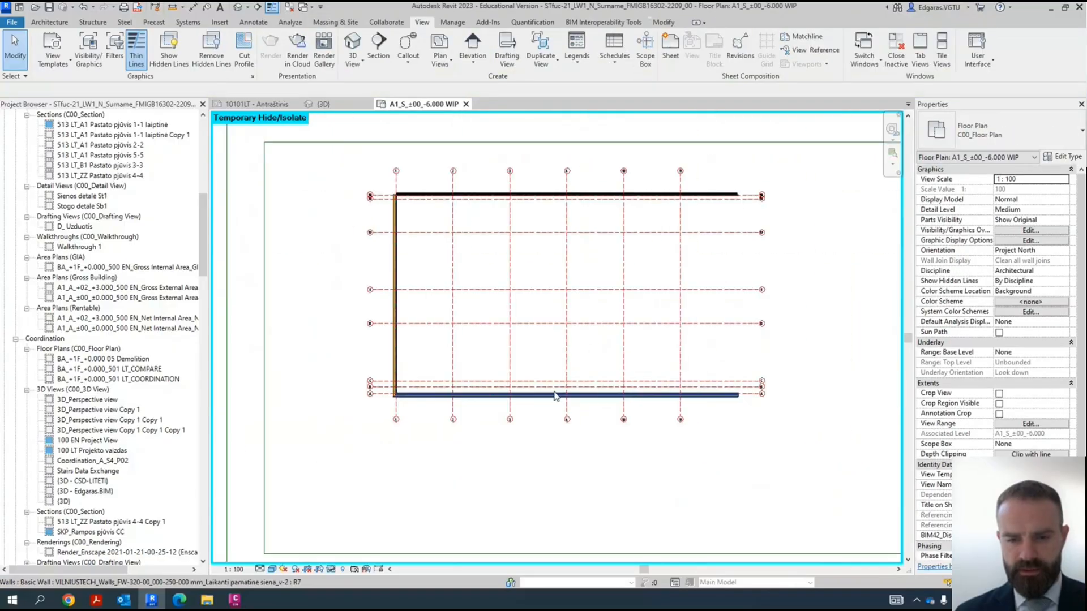
# - Reset the temporary hide so the masses and other hidden elements return to the basement plan
pyautogui.press('h')
pyautogui.press('r')
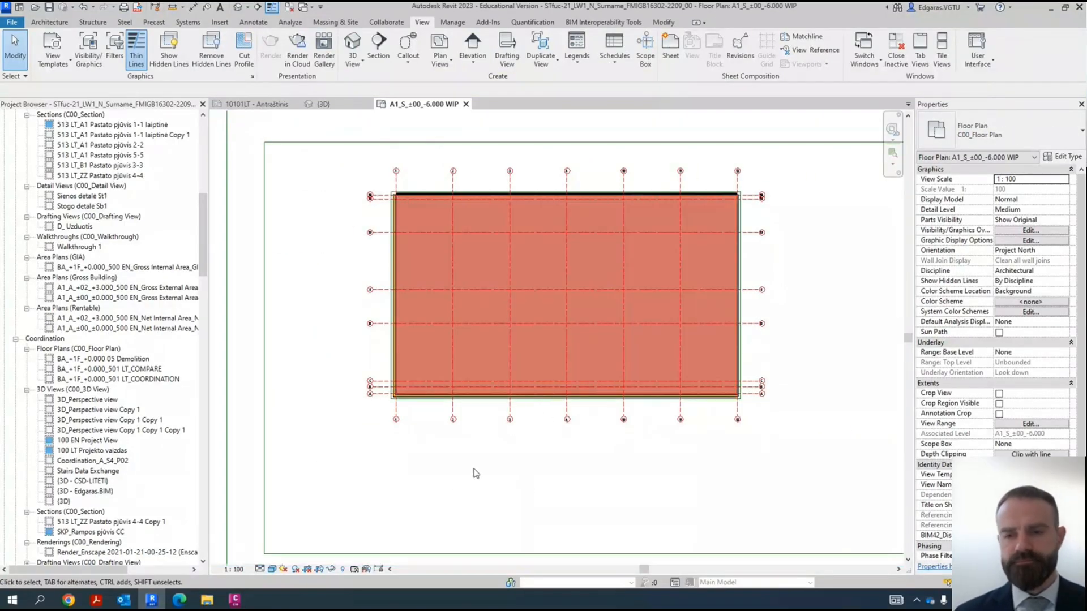
pyautogui.moveTo(761, 368); pyautogui.dragTo(714, 402, button='middle')
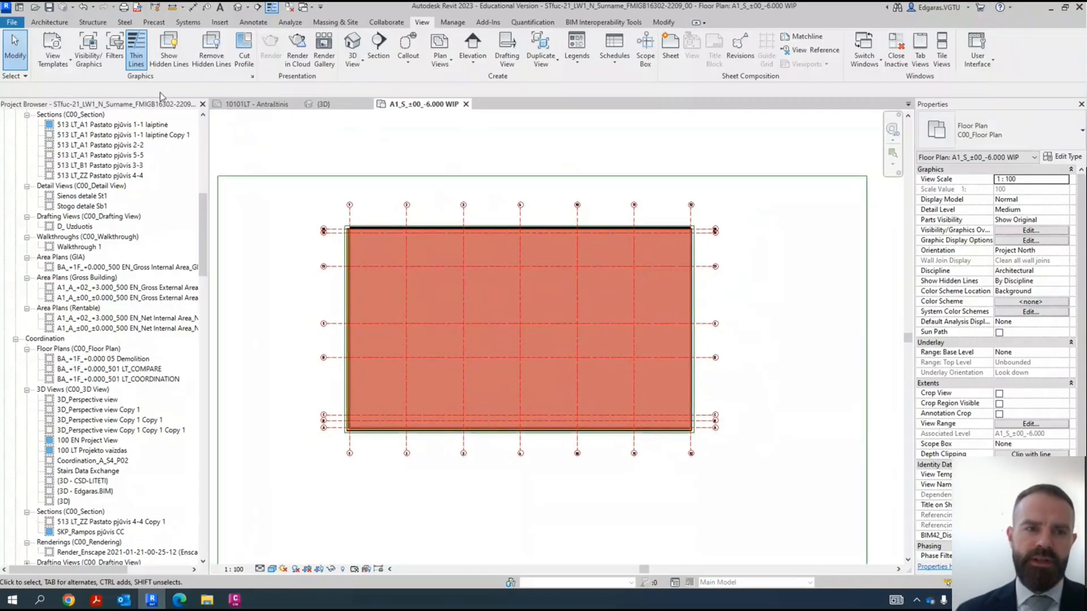
# - Start the Structural Column command in the -6.000 basement plan
pyautogui.click(50, 22)
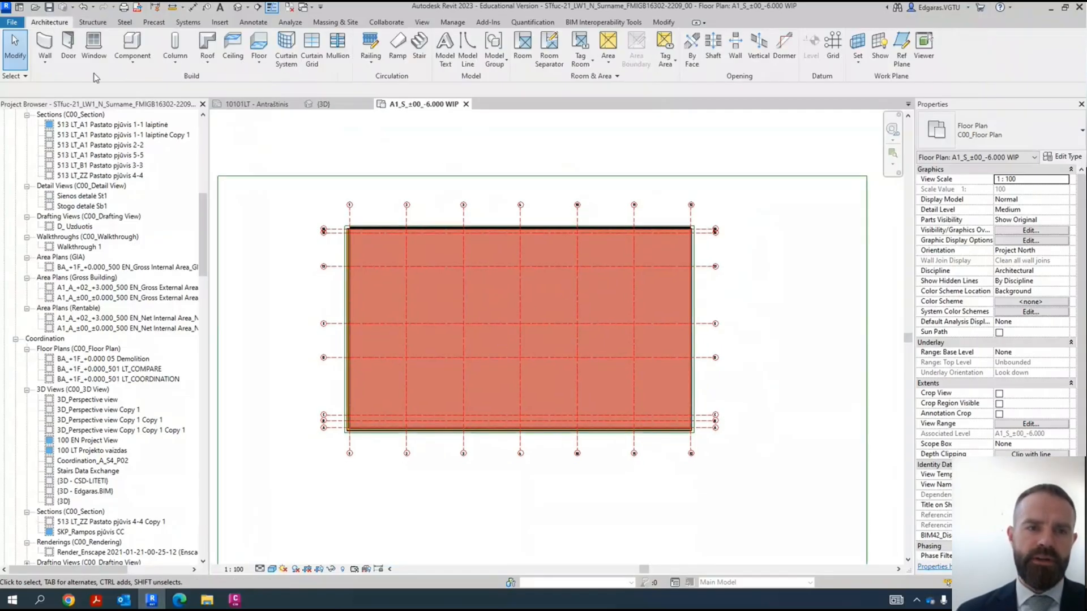
pyautogui.click(175, 65)
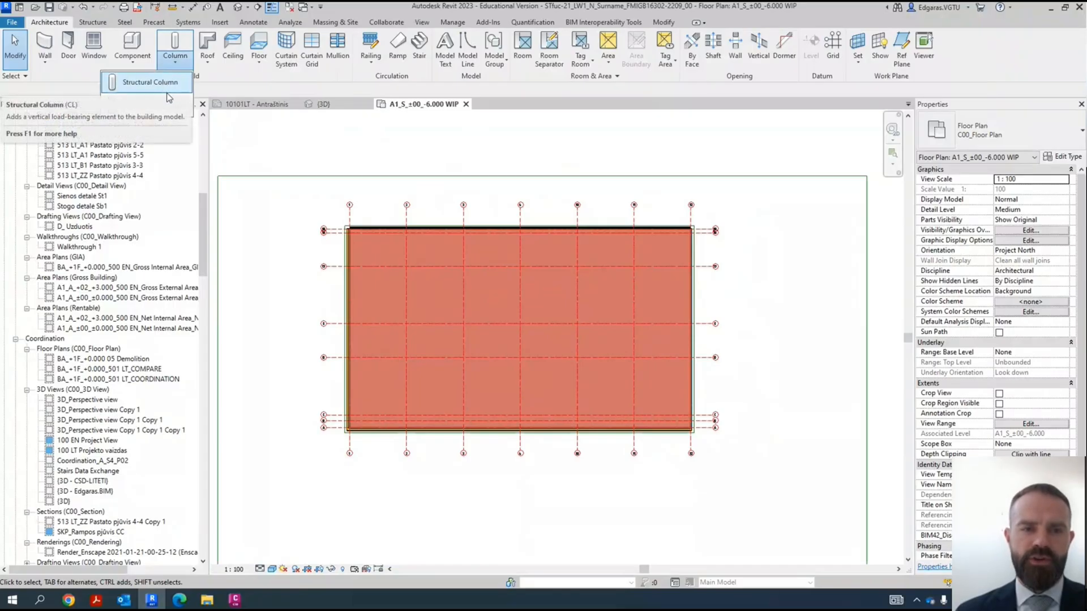
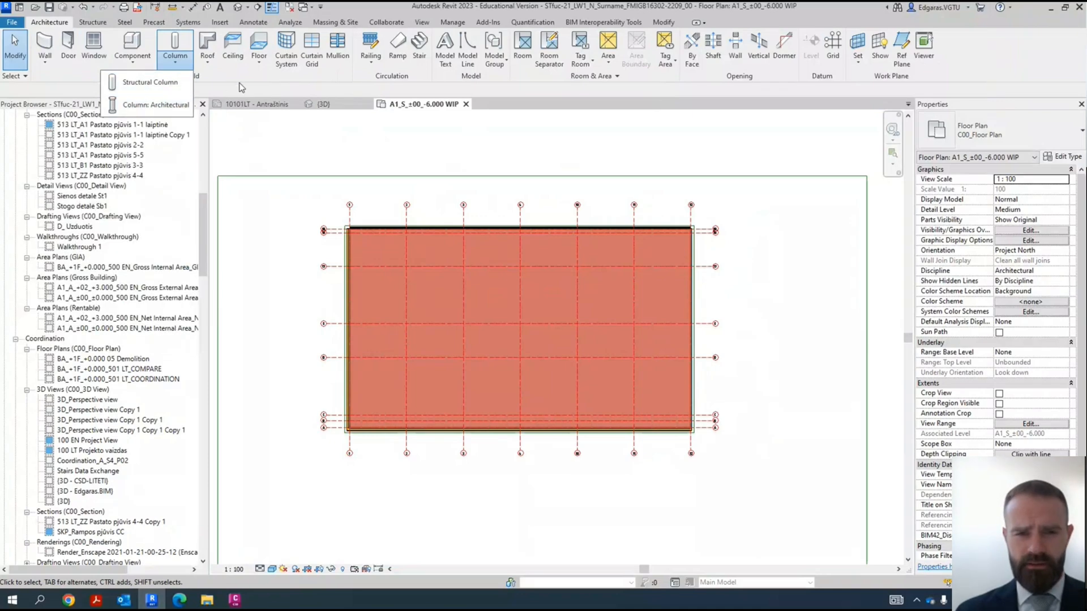
# - Set new 500 x 500 mm structural columns to Height up to A1_A_±00_±0.000, placed at grid intersections with tagging on placement
pyautogui.click(187, 64)
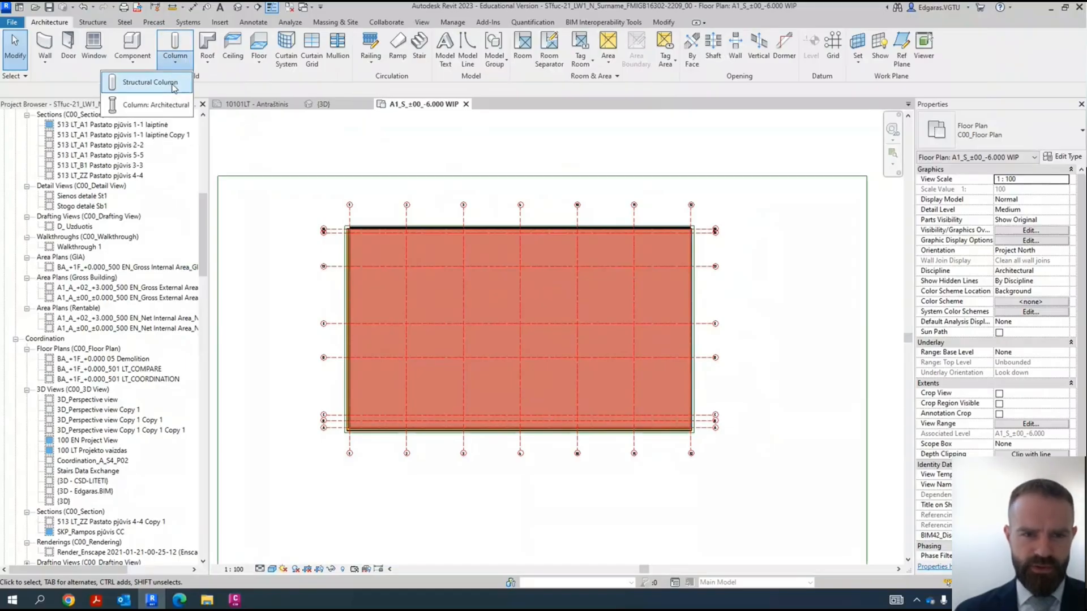
pyautogui.click(174, 86)
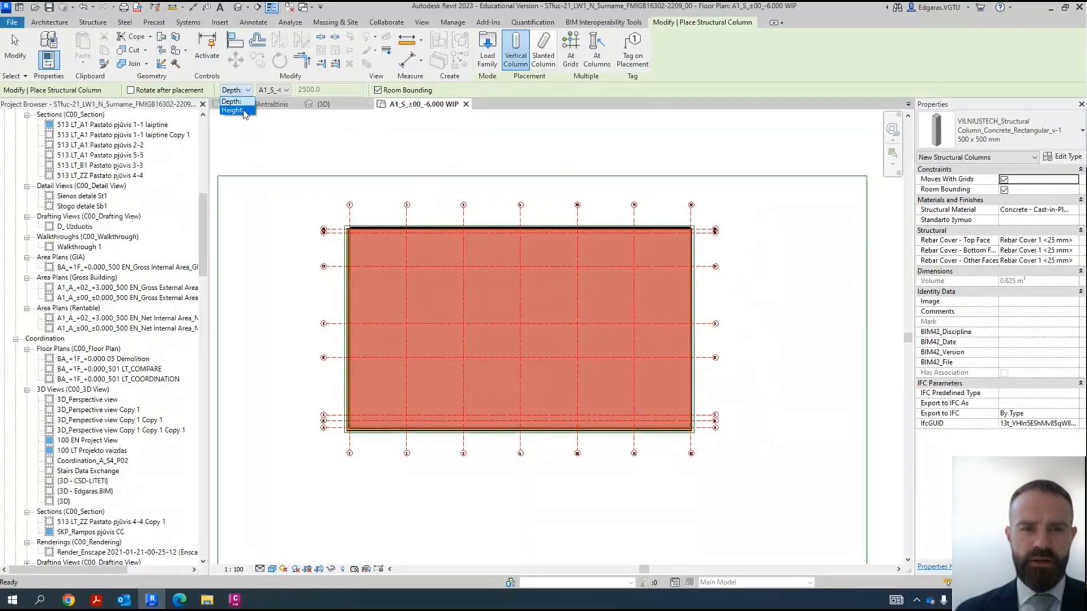
pyautogui.click(232, 109)
pyautogui.click(278, 90)
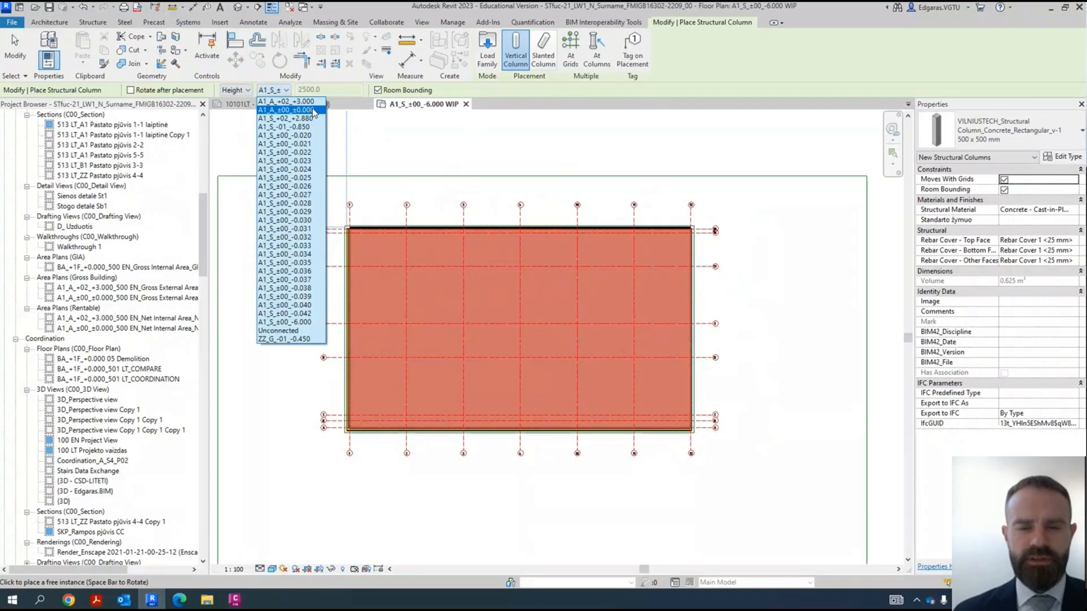
pyautogui.click(313, 111)
pyautogui.click(279, 91)
pyautogui.click(278, 92)
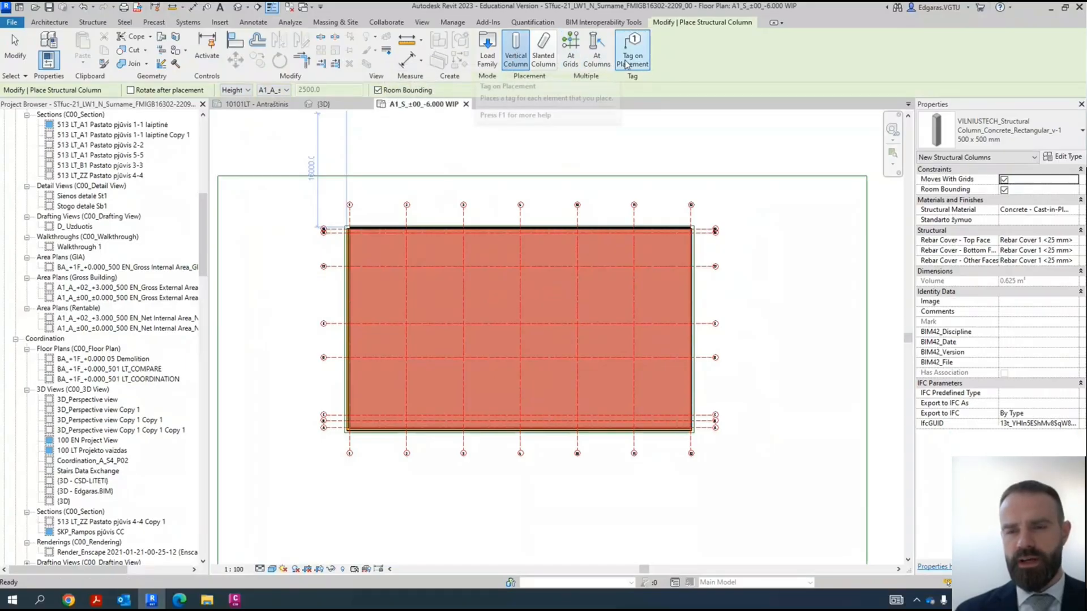
pyautogui.click(571, 59)
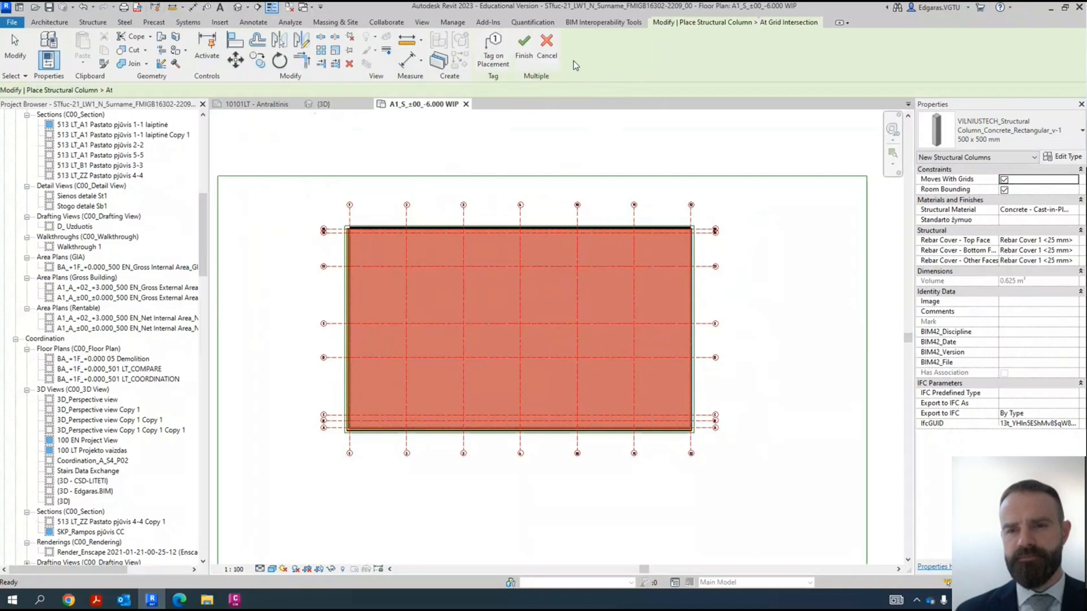
pyautogui.click(500, 45)
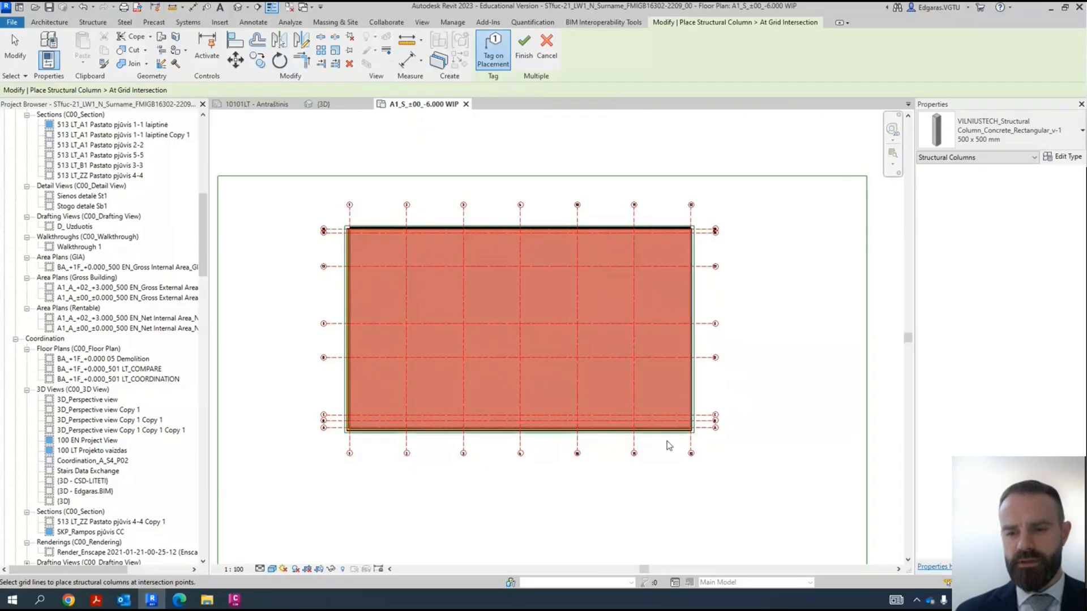
# - Select the inner grids B to 18 and 2 to 11 for the column placement
pyautogui.scroll(4, 622, 421)
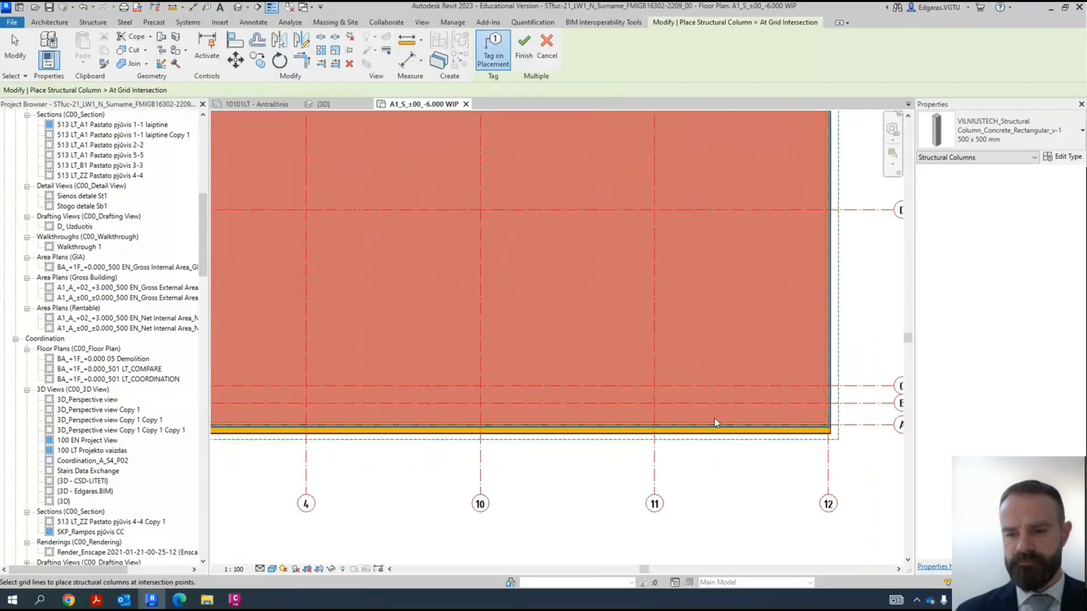
pyautogui.scroll(2, 714, 422)
pyautogui.scroll(-3, 665, 348)
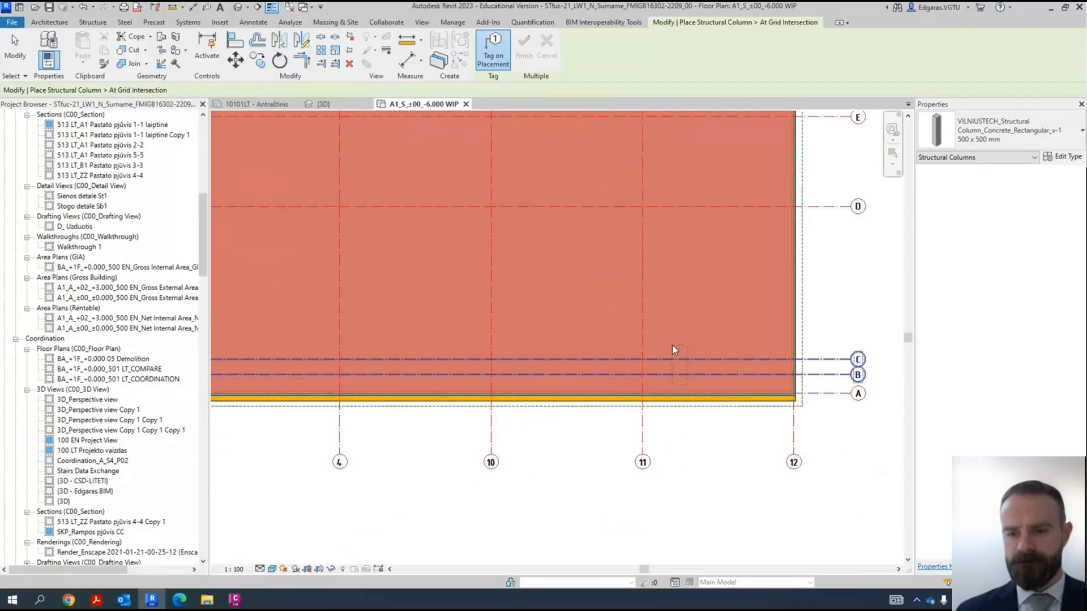
pyautogui.scroll(-4, 672, 345)
pyautogui.moveTo(672, 345); pyautogui.dragTo(395, 186)
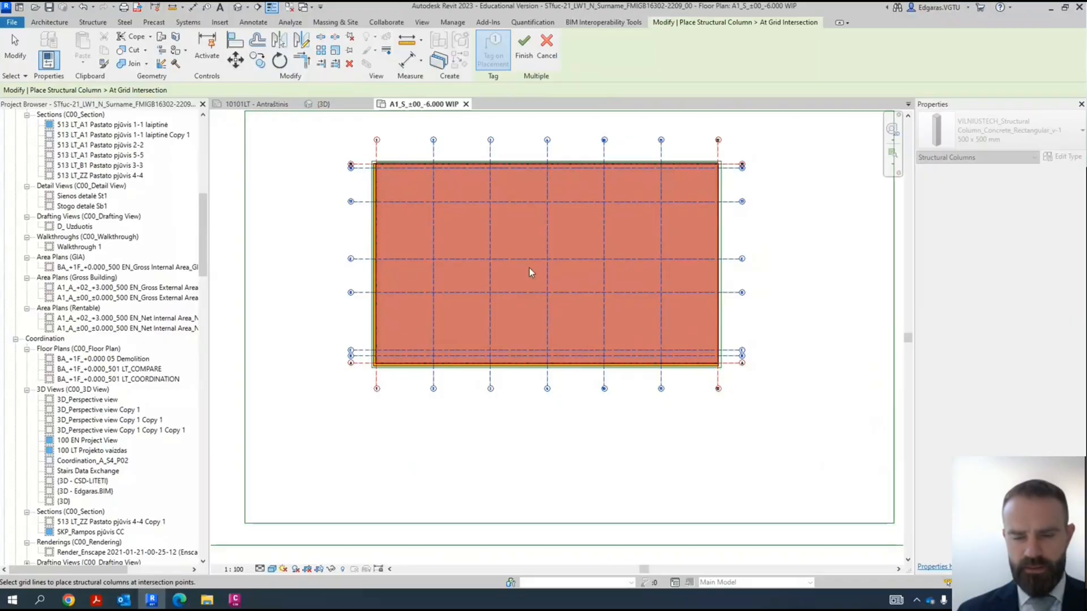
# - Turn on the visibility of the Structural Columns category in the -6.000 basement plan
pyautogui.press('v')
pyautogui.press('v')
pyautogui.scroll(-4, 444, 333)
pyautogui.scroll(-8, 443, 333)
pyautogui.scroll(-9, 415, 259)
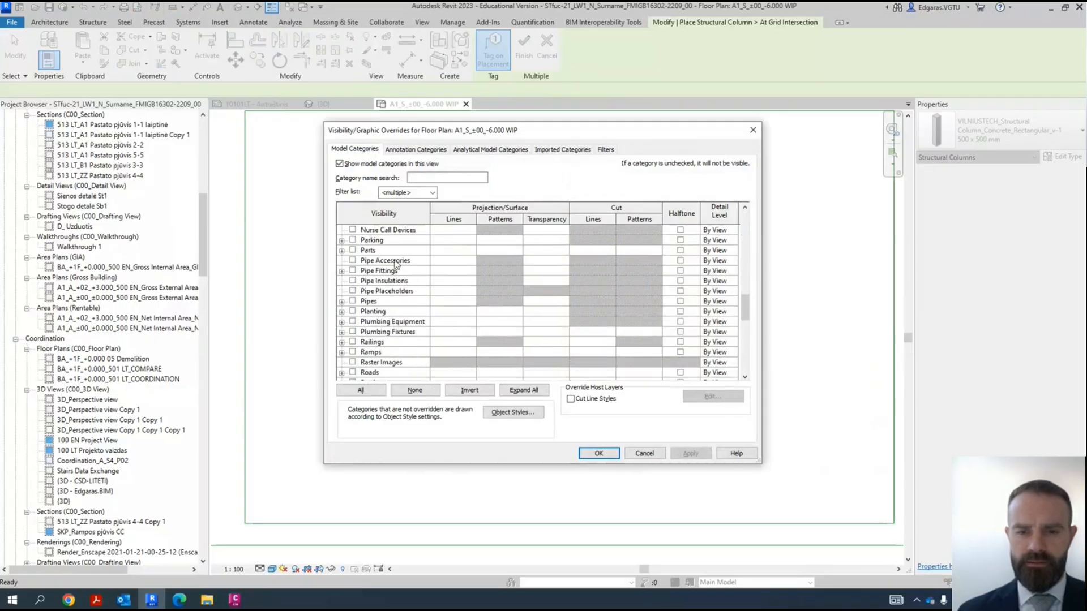
pyautogui.scroll(-2, 404, 301)
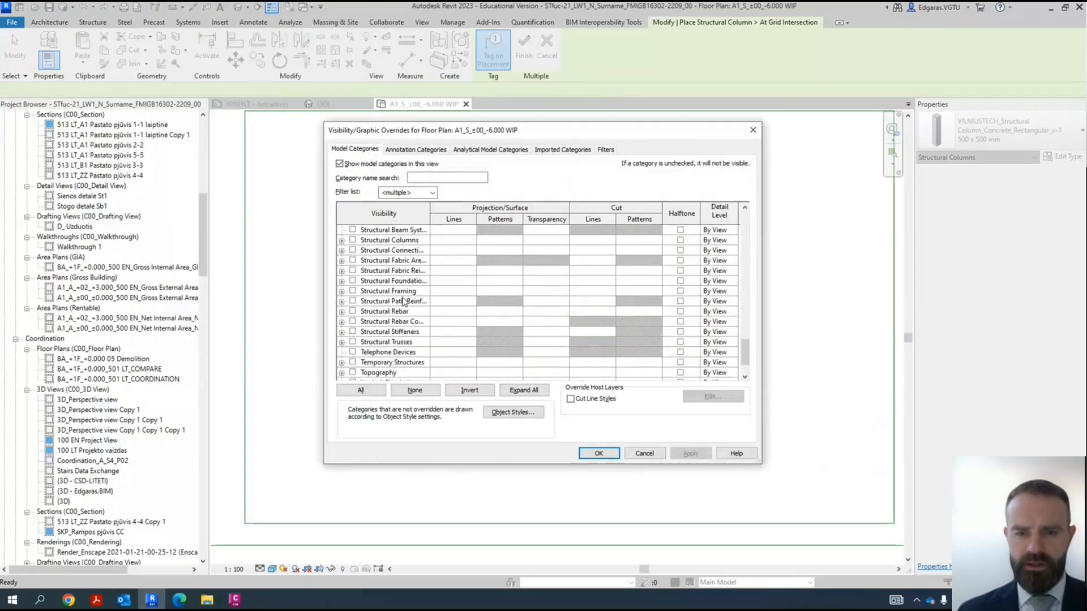
pyautogui.click(352, 240)
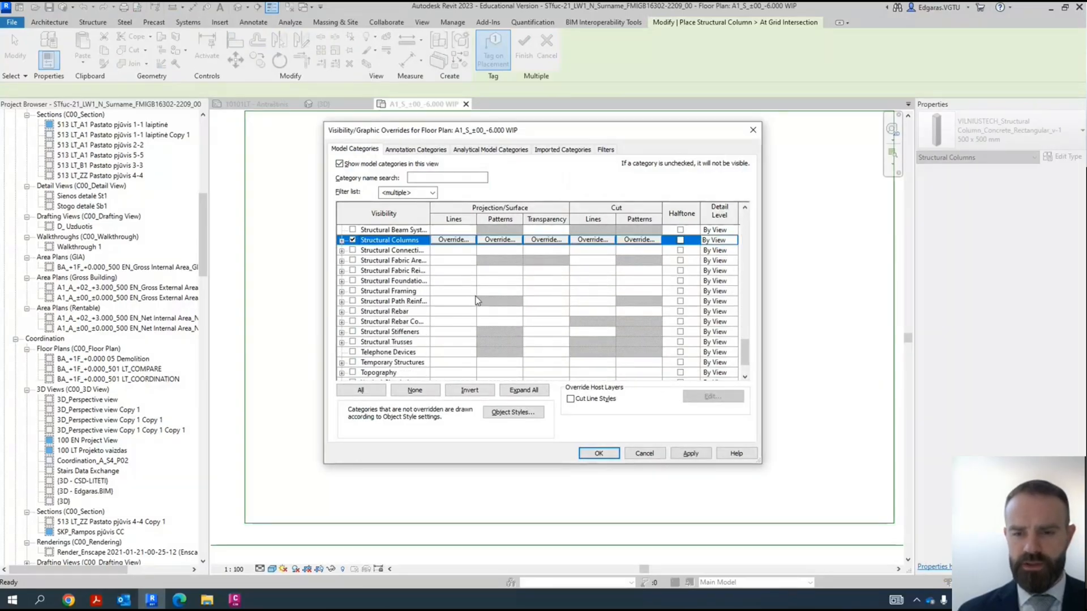
pyautogui.click(598, 453)
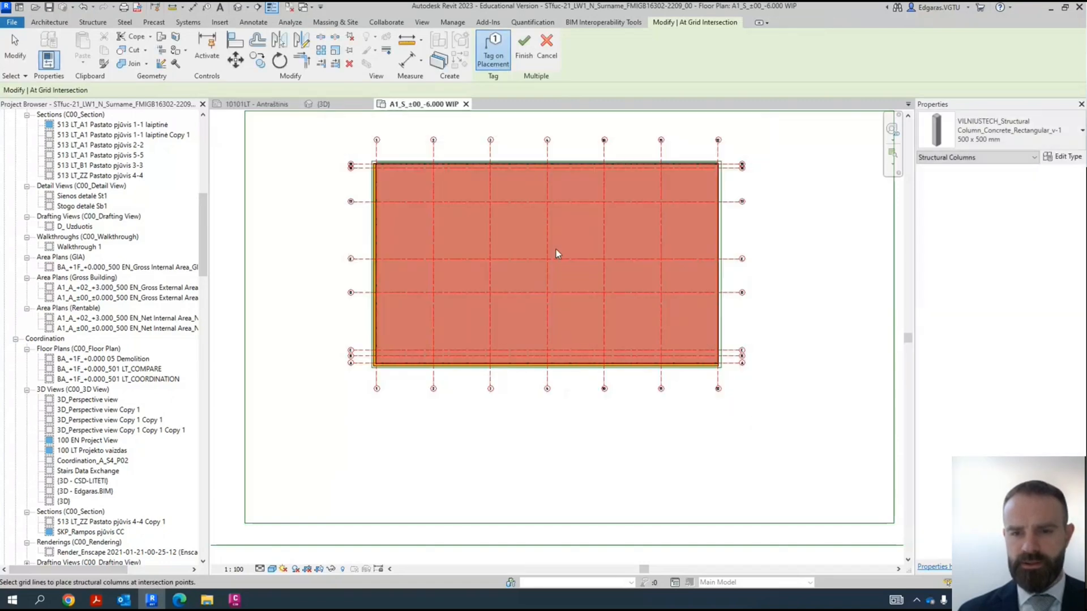
# - Place tagged columns at all intersections of grids 2, 3, 4, 10, 11 with grids B, C, D, E, 17, 18
pyautogui.scroll(6, 686, 359)
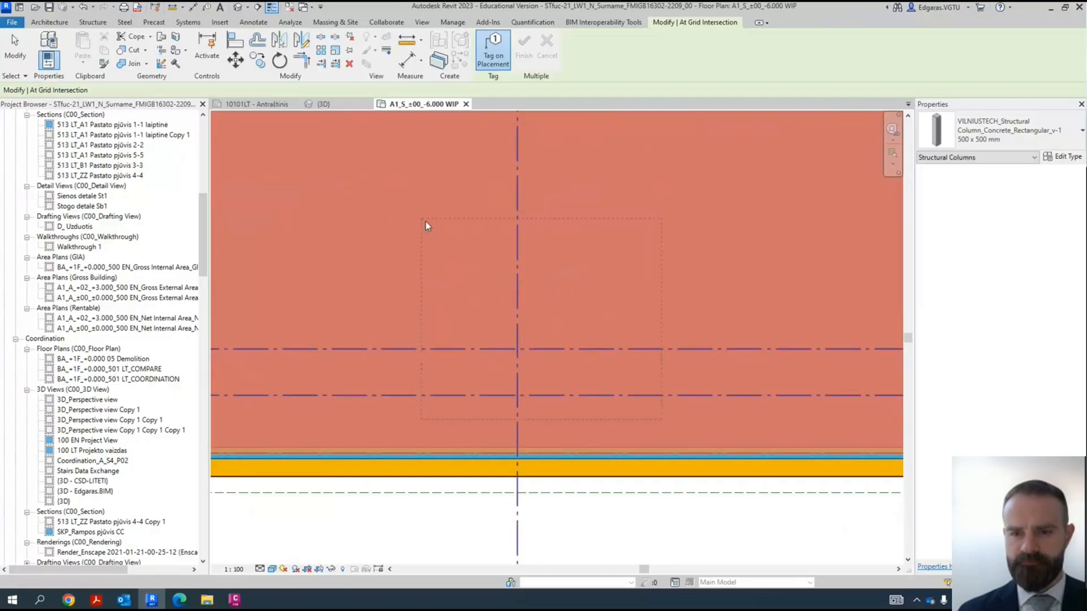
pyautogui.scroll(-6, 412, 212)
pyautogui.moveTo(540, 302); pyautogui.dragTo(280, 132)
pyautogui.scroll(-5, 538, 277)
pyautogui.scroll(4, 318, 142)
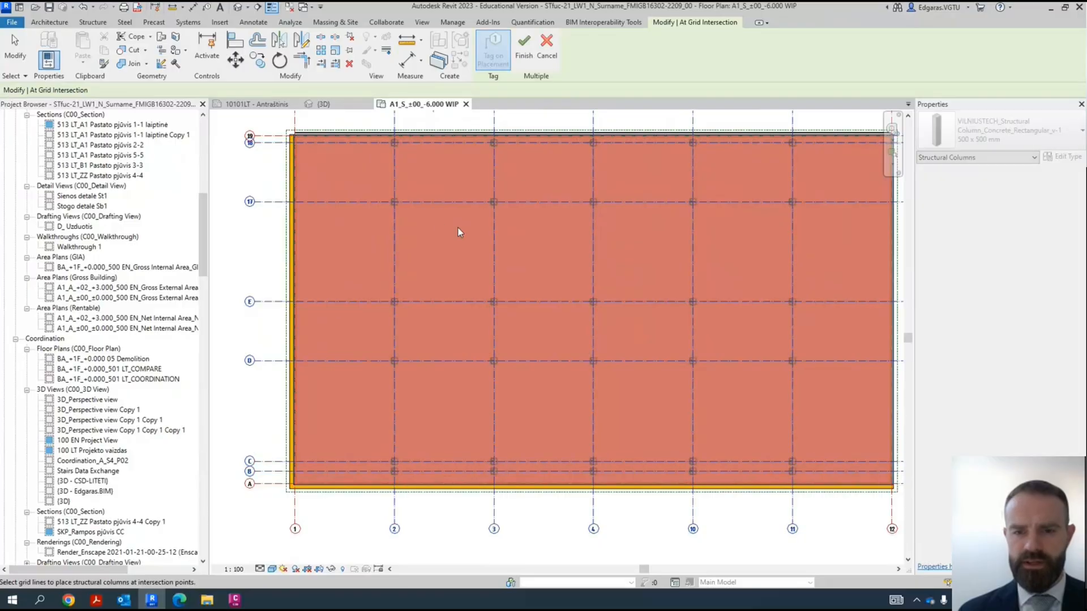
pyautogui.scroll(4, 495, 357)
pyautogui.scroll(-6, 436, 365)
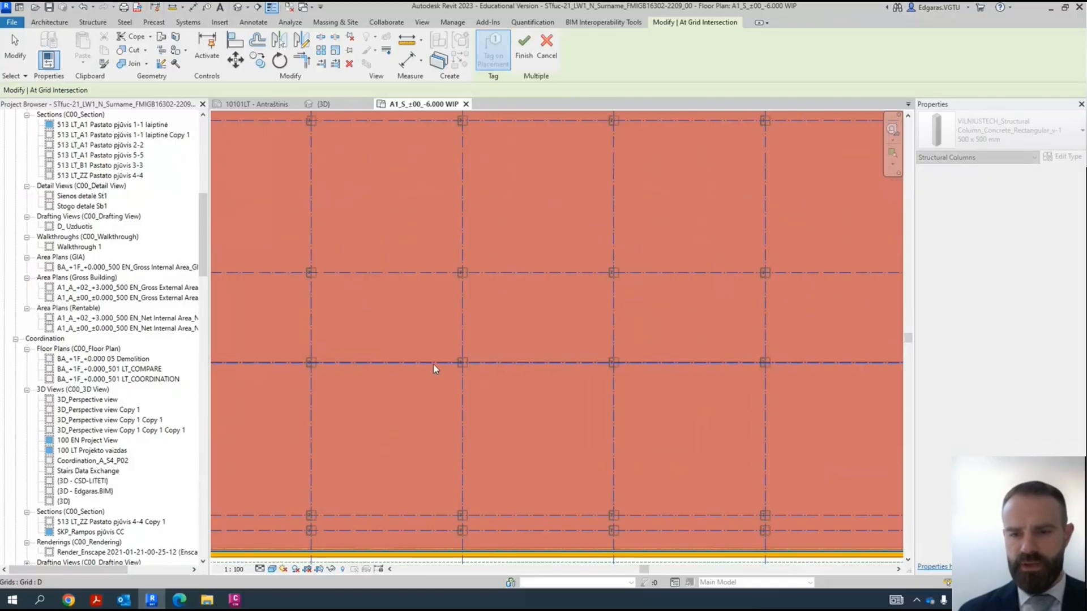
pyautogui.scroll(5, 546, 314)
pyautogui.scroll(3, 532, 328)
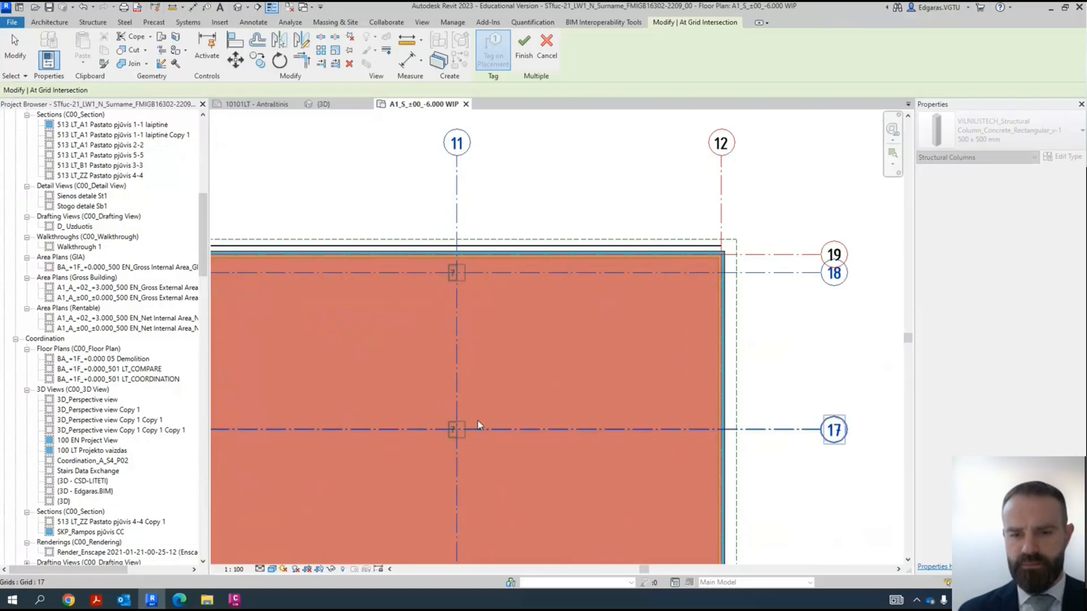
pyautogui.scroll(-5, 655, 159)
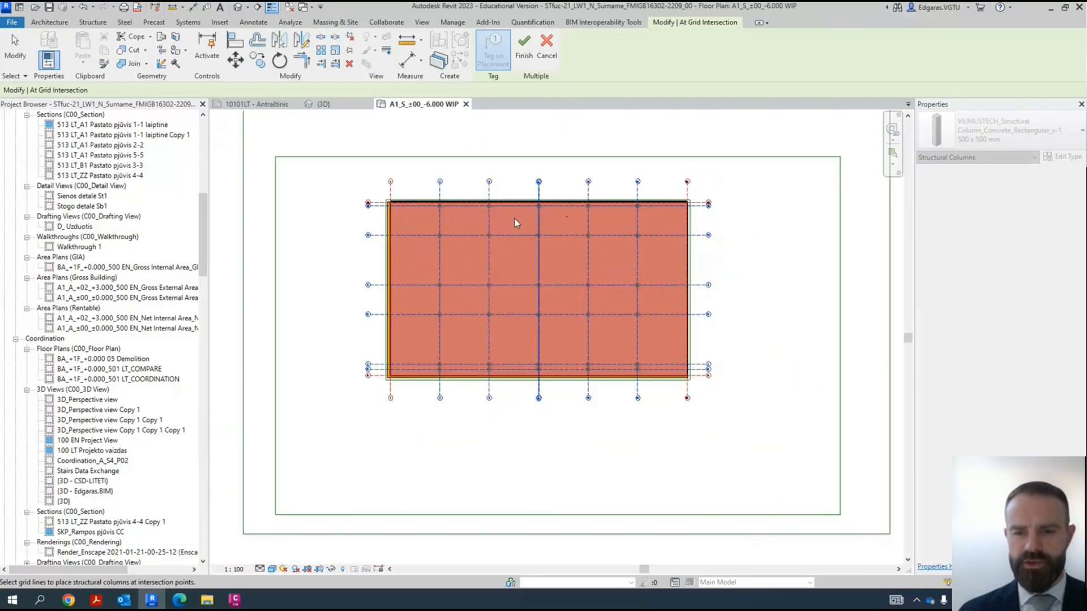
pyautogui.scroll(2, 515, 222)
pyautogui.click(524, 48)
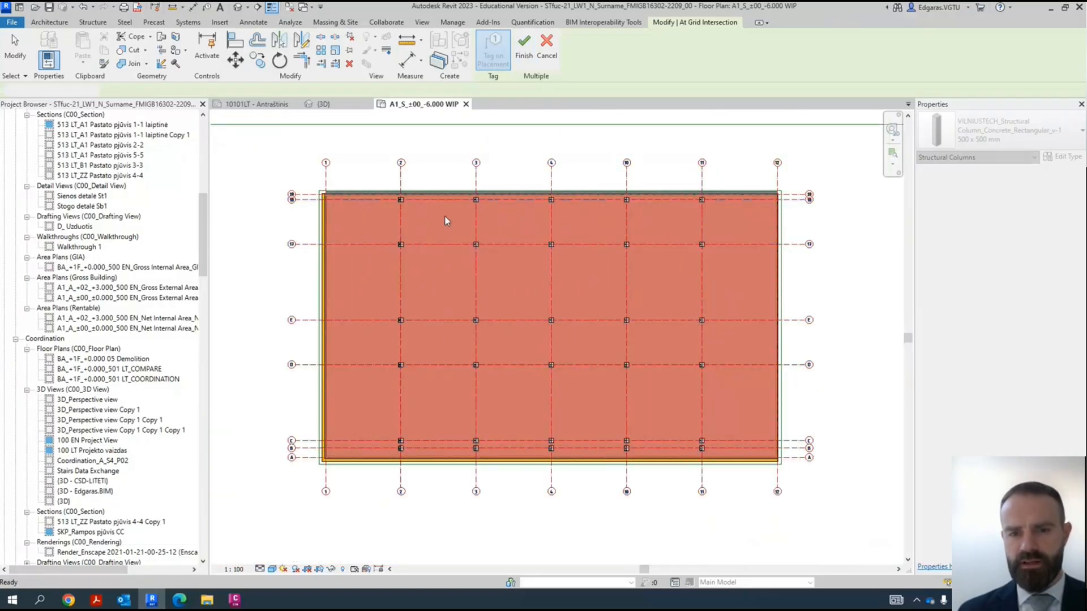
# - Switch to the {3D} view and turn on the visibility of its Structural Columns category
pyautogui.scroll(5, 441, 264)
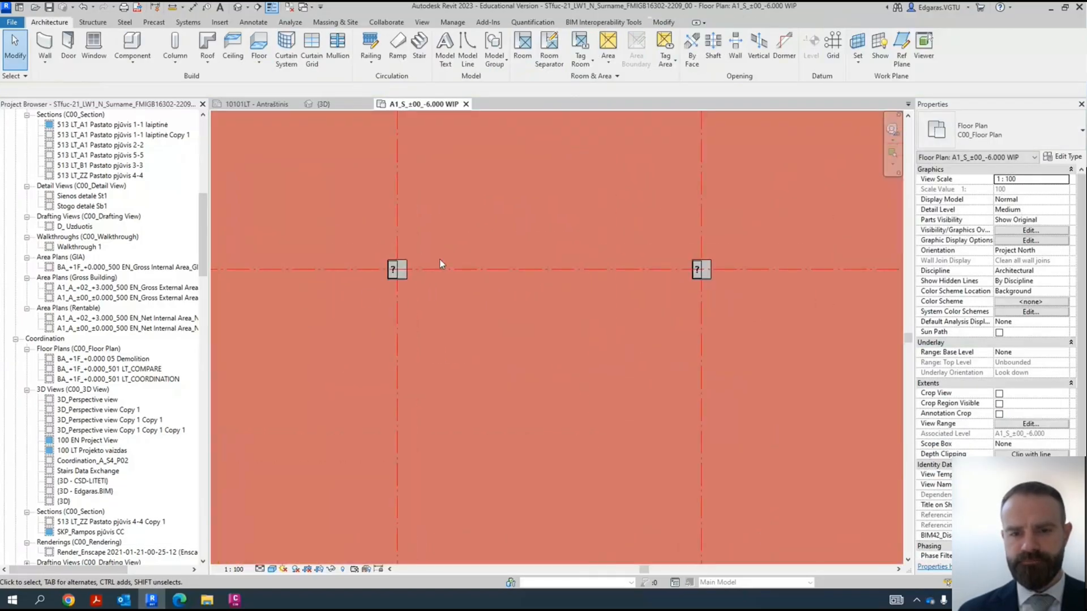
pyautogui.click(337, 106)
pyautogui.scroll(-6, 702, 329)
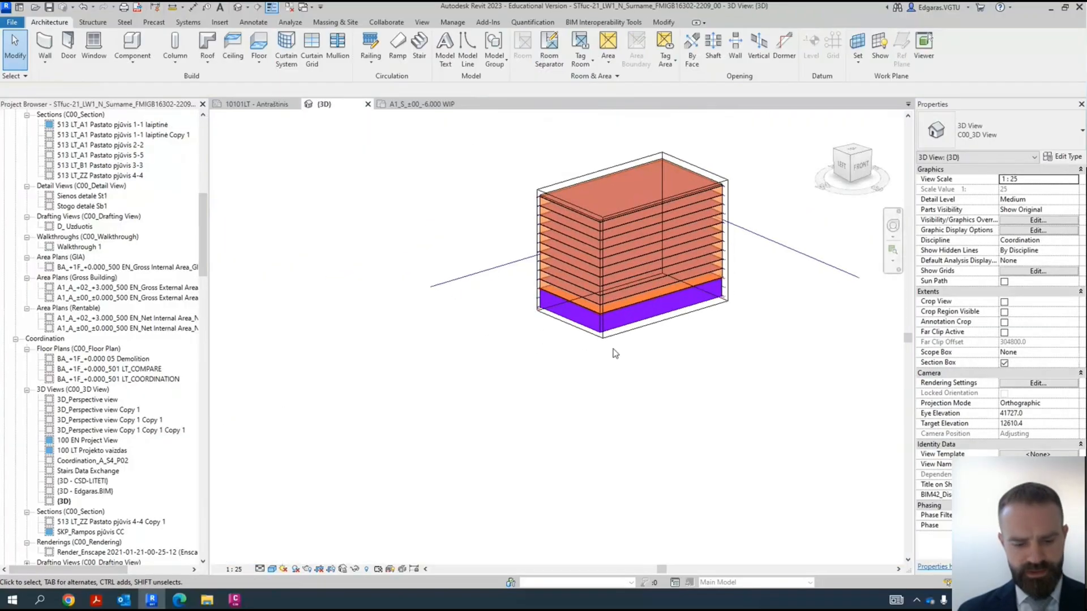
pyautogui.scroll(4, 594, 346)
pyautogui.press('v')
pyautogui.press('v')
pyautogui.scroll(-20, 394, 344)
pyautogui.click(410, 252)
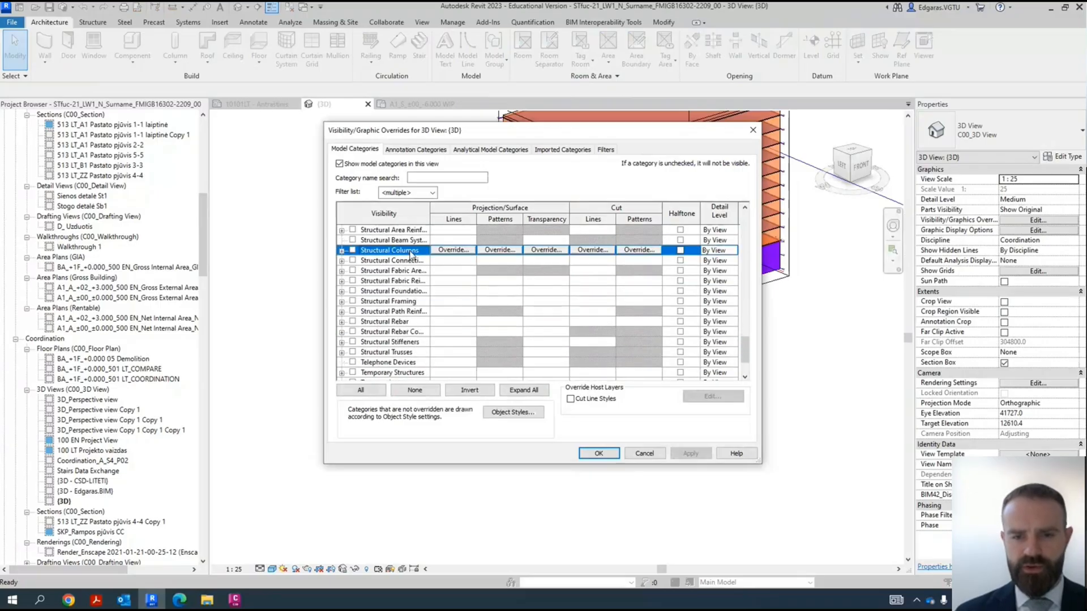
pyautogui.click(614, 458)
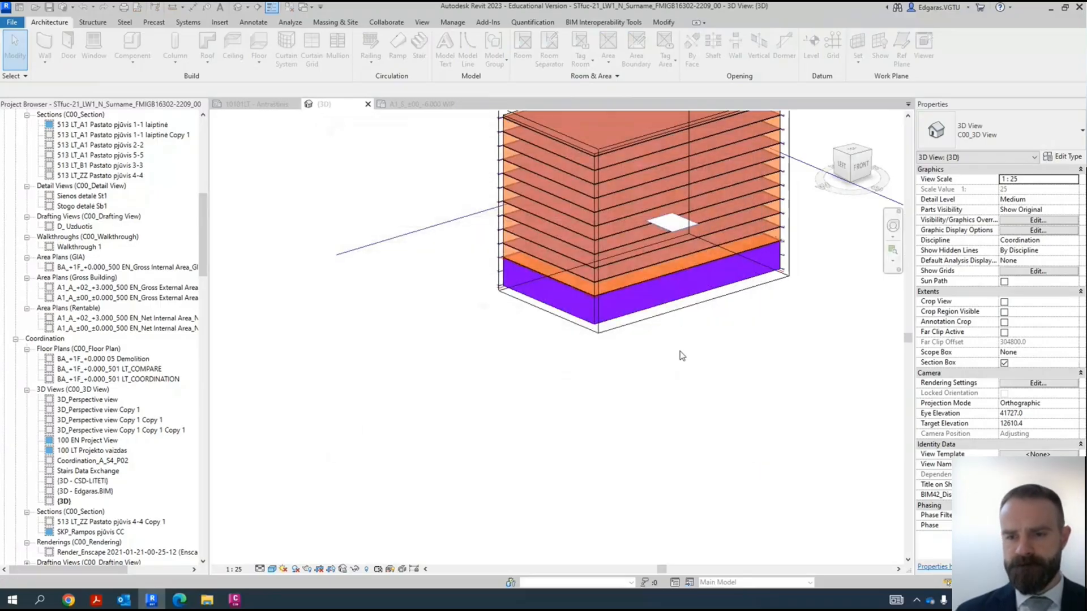
# - Lower the top of the 3D section box so it cuts the building at the basement walls, and deselect it
pyautogui.scroll(3, 665, 332)
pyautogui.click(665, 332)
pyautogui.scroll(-4, 572, 362)
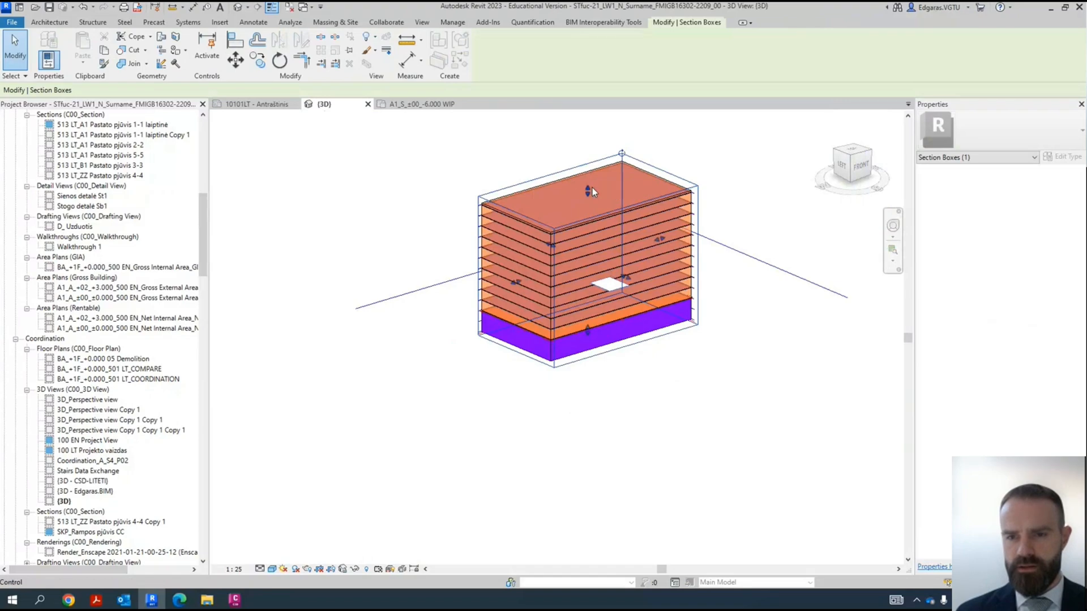
pyautogui.moveTo(589, 190); pyautogui.dragTo(616, 335)
pyautogui.keyDown('shift'); pyautogui.moveTo(615, 343); pyautogui.dragTo(629, 400, button='middle'); pyautogui.keyUp('shift')
pyautogui.click(618, 426)
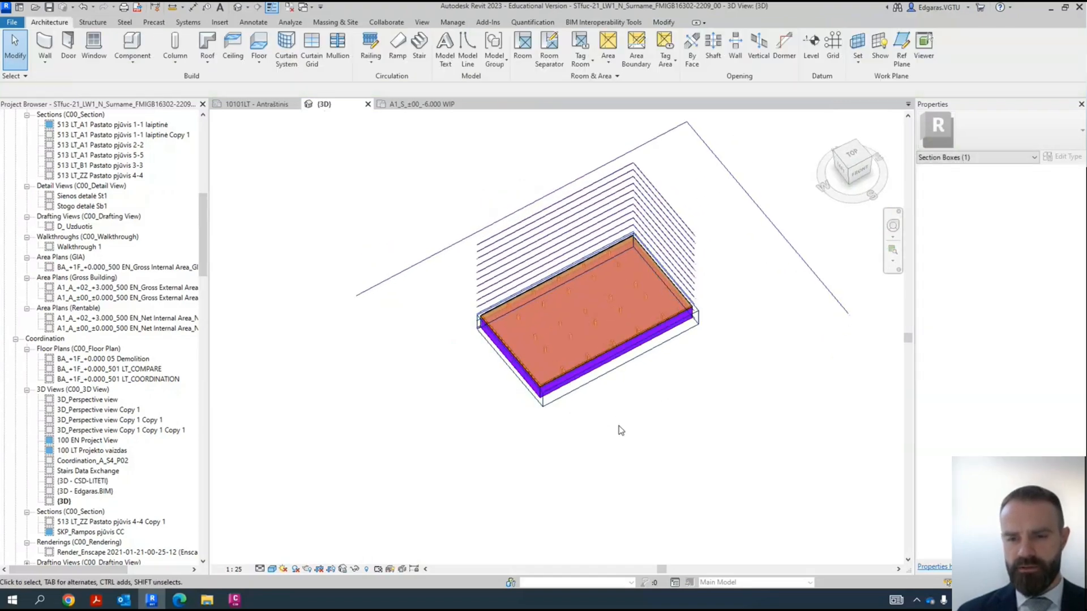
# - Turn off the visibility of the Mass category in the 3D view
pyautogui.scroll(5, 566, 321)
pyautogui.press('v')
pyautogui.press('v')
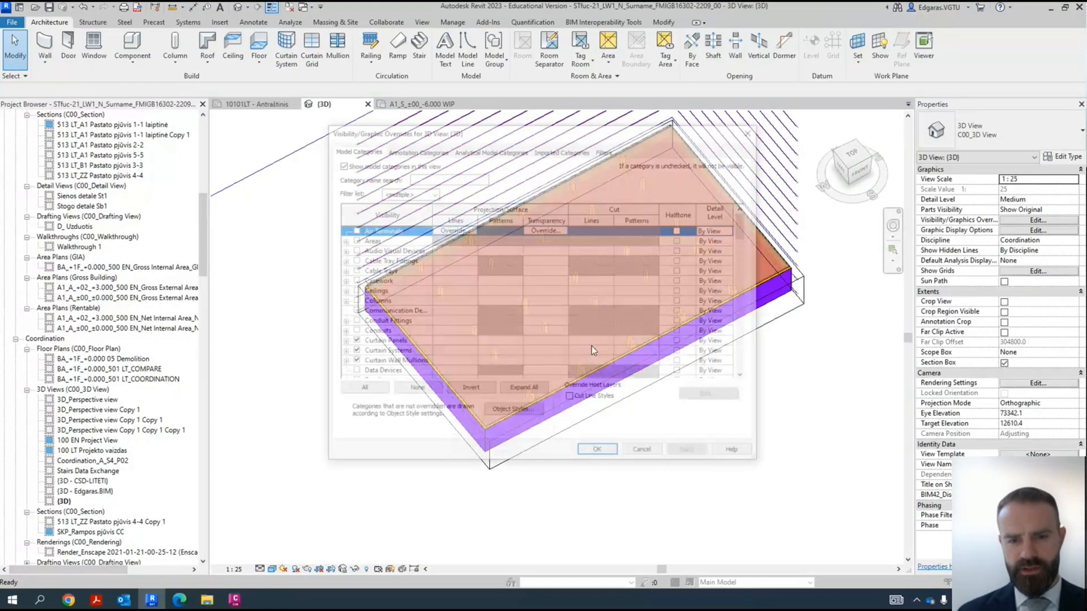
pyautogui.click(402, 332)
pyautogui.press('m')
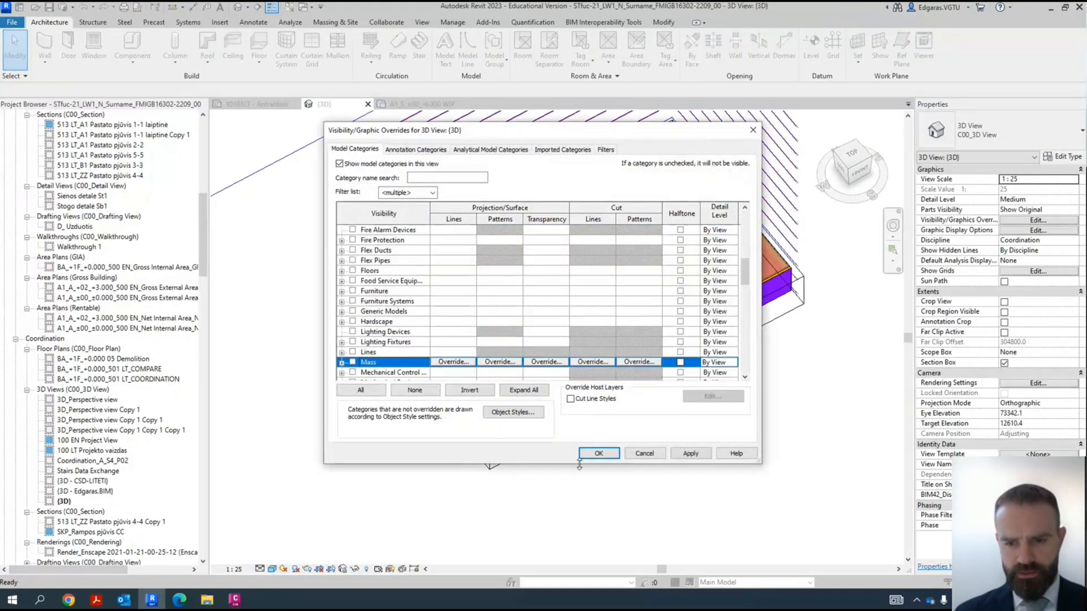
pyautogui.click(599, 453)
# - Delete the structural columns on grid B closest to the grid A wall, keeping their neighbours on grid C
pyautogui.moveTo(492, 311)
pyautogui.keyDown('shift'); pyautogui.mouseDown(button='middle')
pyautogui.moveTo(463, 201)
pyautogui.moveTo(739, 383)
pyautogui.moveTo(619, 276)
pyautogui.moveTo(529, 317)
pyautogui.moveTo(661, 388)
pyautogui.mouseUp(button='middle'); pyautogui.keyUp('shift')
pyautogui.keyDown('shift'); pyautogui.moveTo(652, 345); pyautogui.dragTo(576, 395, button='middle'); pyautogui.keyUp('shift')
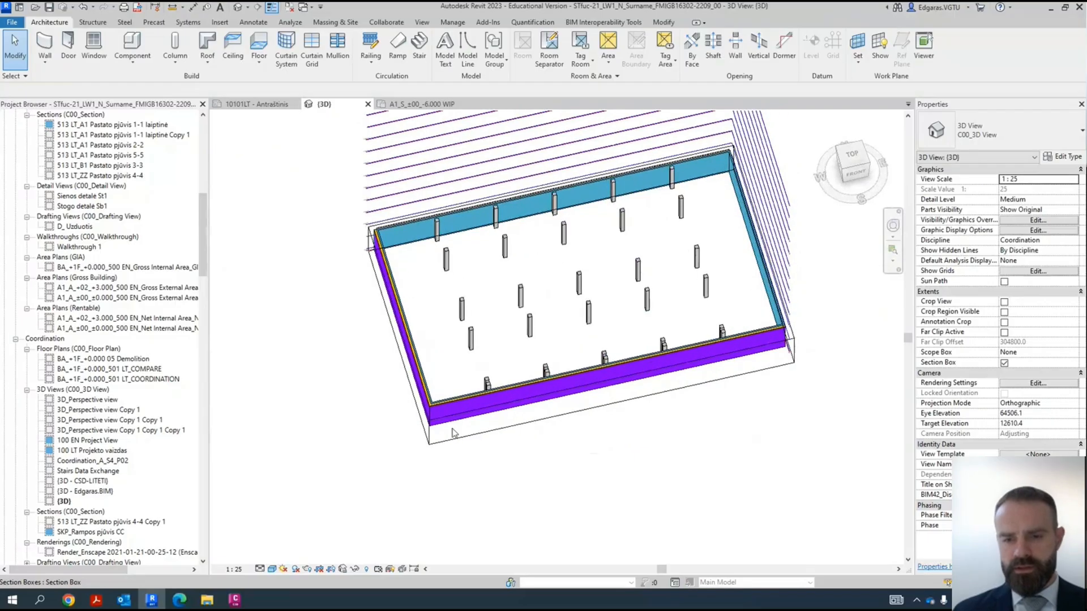
pyautogui.scroll(5, 532, 371)
pyautogui.click(438, 375)
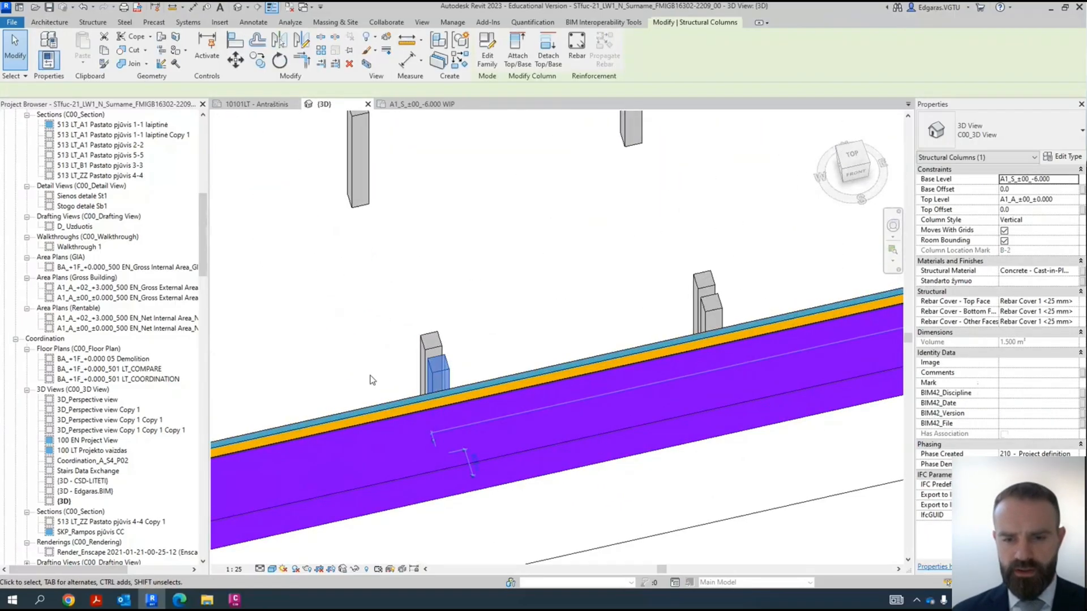
pyautogui.scroll(-5, 371, 380)
pyautogui.scroll(2, 497, 342)
pyautogui.moveTo(497, 342); pyautogui.dragTo(417, 376, button='middle')
pyautogui.press('Delete')
pyautogui.click(380, 386)
pyautogui.press('Delete')
pyautogui.click(483, 364)
pyautogui.press('Delete')
pyautogui.click(586, 340)
pyautogui.press('Delete')
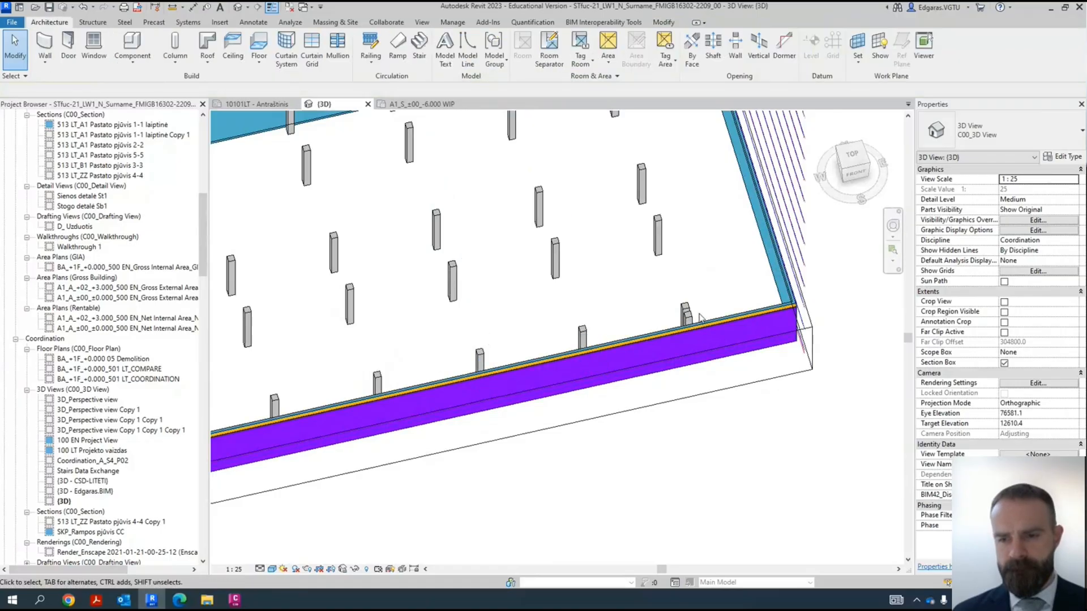
# - Switch to Plannerly in the browser to review the Savaitė Week 7 foundation scope, and return to Revit
pyautogui.scroll(-4, 583, 321)
pyautogui.keyDown('shift'); pyautogui.moveTo(567, 277); pyautogui.dragTo(302, 500, button='middle'); pyautogui.keyUp('shift')
pyautogui.moveTo(184, 601)
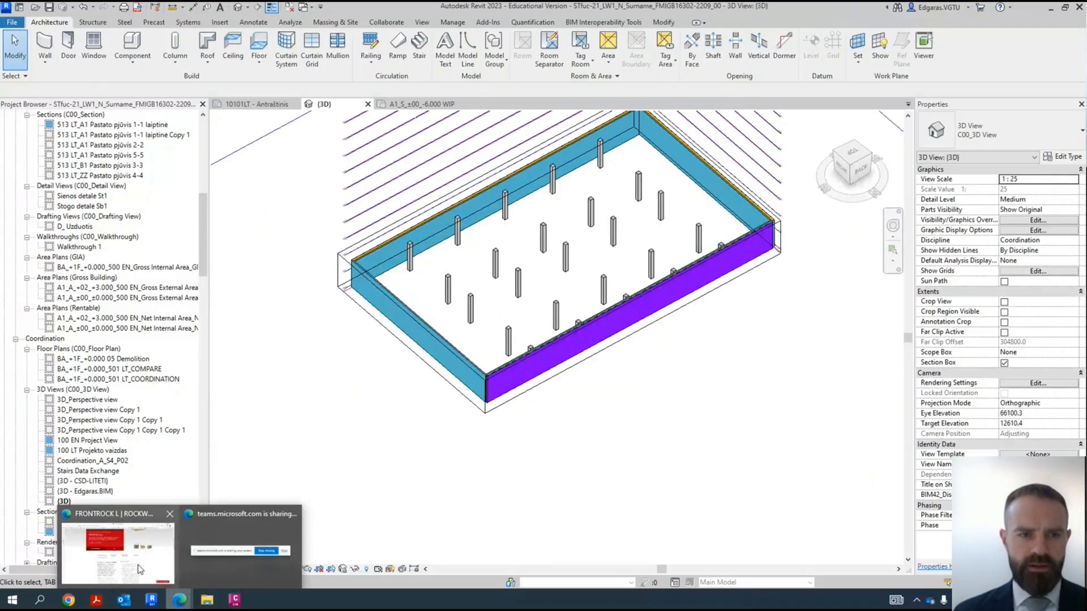
pyautogui.click(140, 570)
pyautogui.click(56, 112)
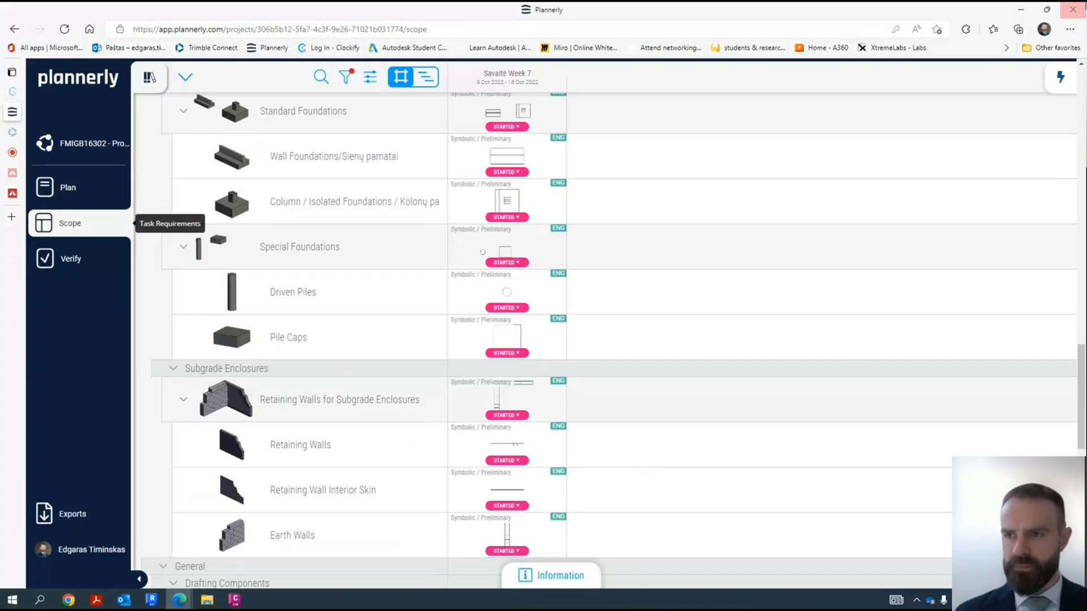
pyautogui.click(1020, 13)
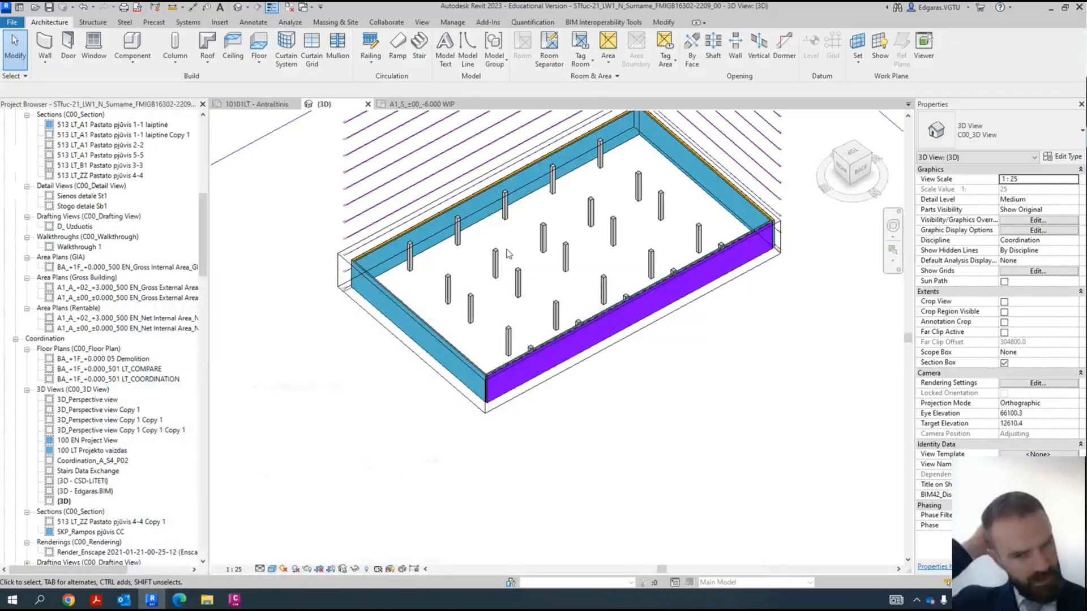
# - Extend the bottom of the 3D section box downward below the basement walls and deselect it
pyautogui.click(469, 403)
pyautogui.click(551, 275)
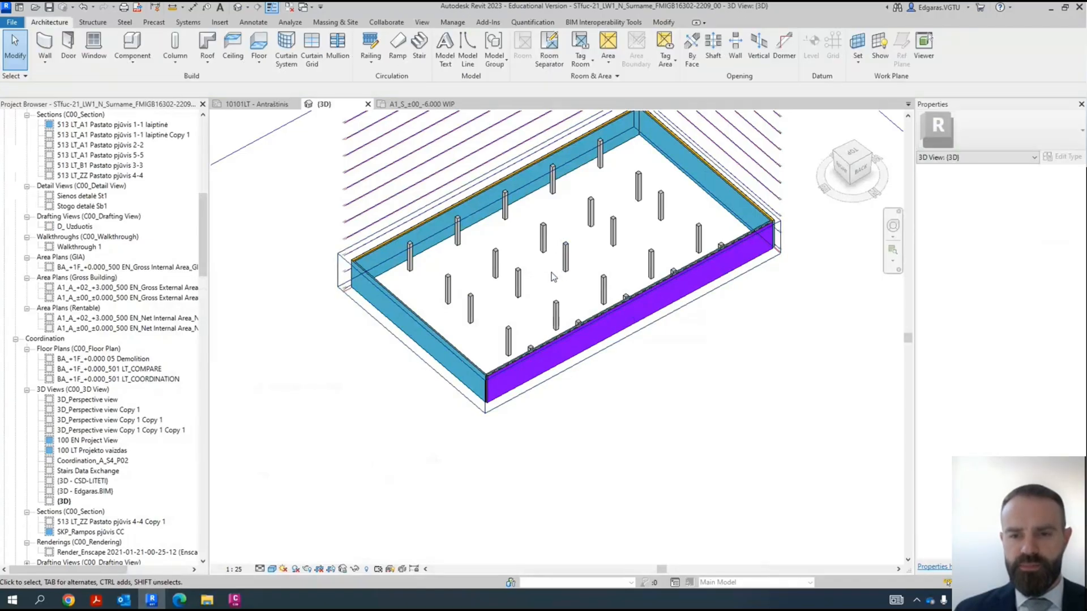
pyautogui.click(452, 390)
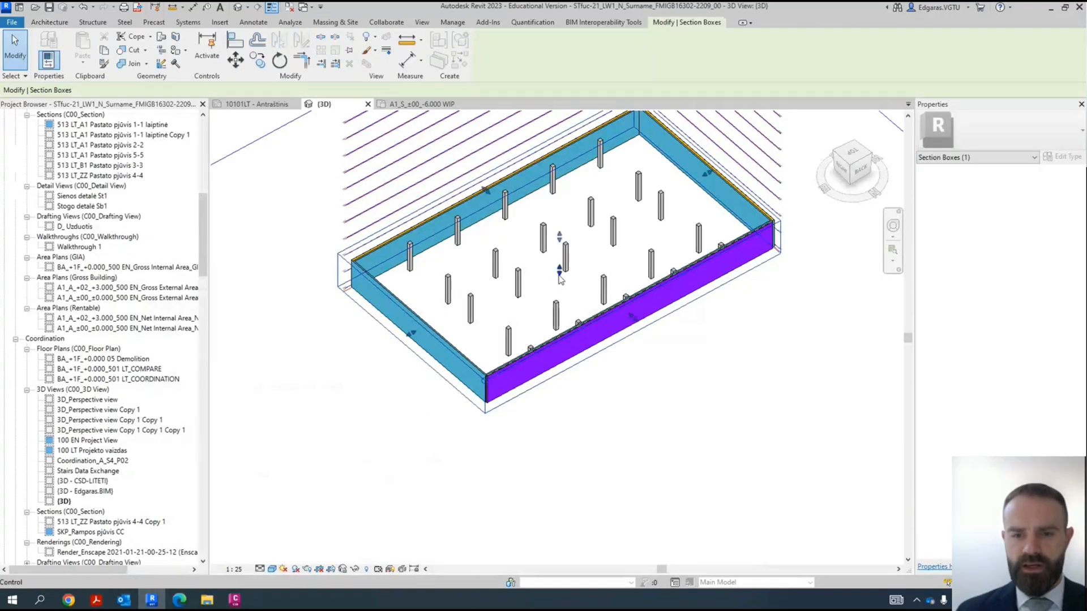
pyautogui.moveTo(559, 270); pyautogui.dragTo(556, 304)
pyautogui.click(346, 385)
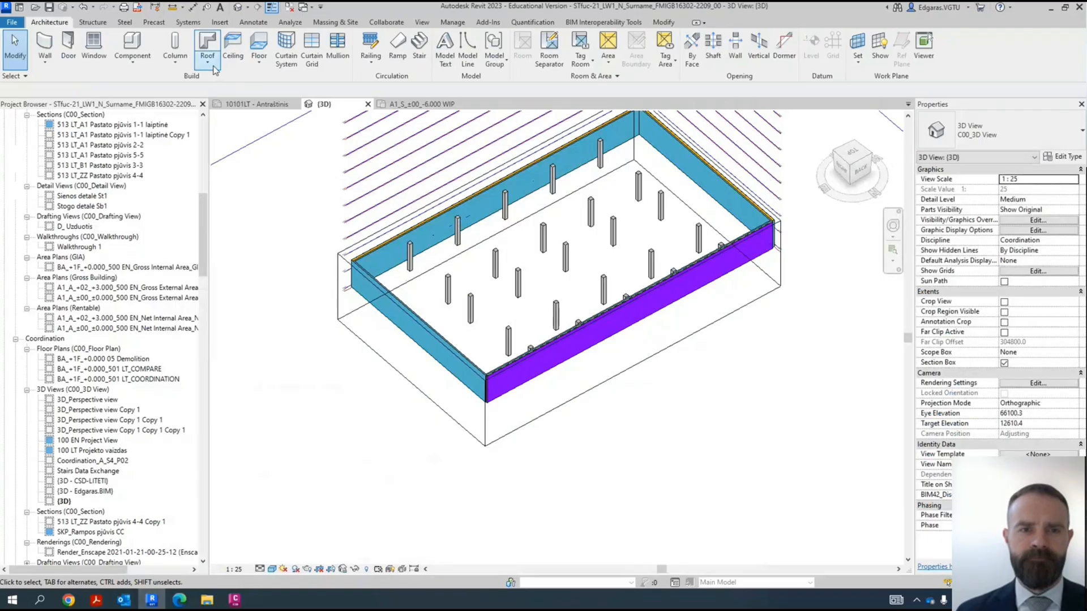
# - Turn on the visibility of the Structural Foundations category in the 3D view
pyautogui.click(421, 22)
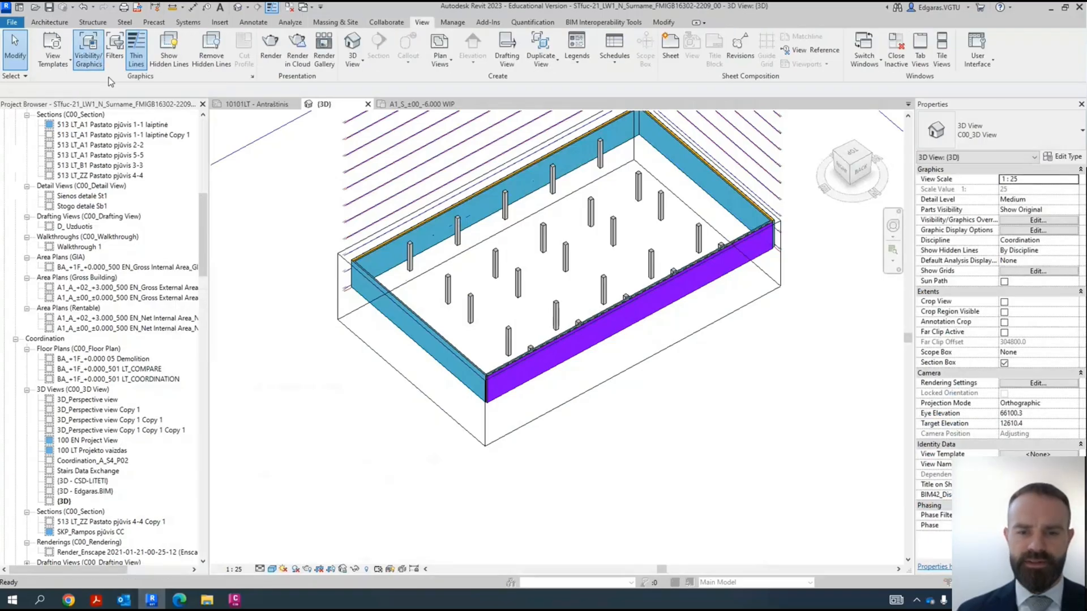
pyautogui.moveTo(745, 258); pyautogui.dragTo(752, 364)
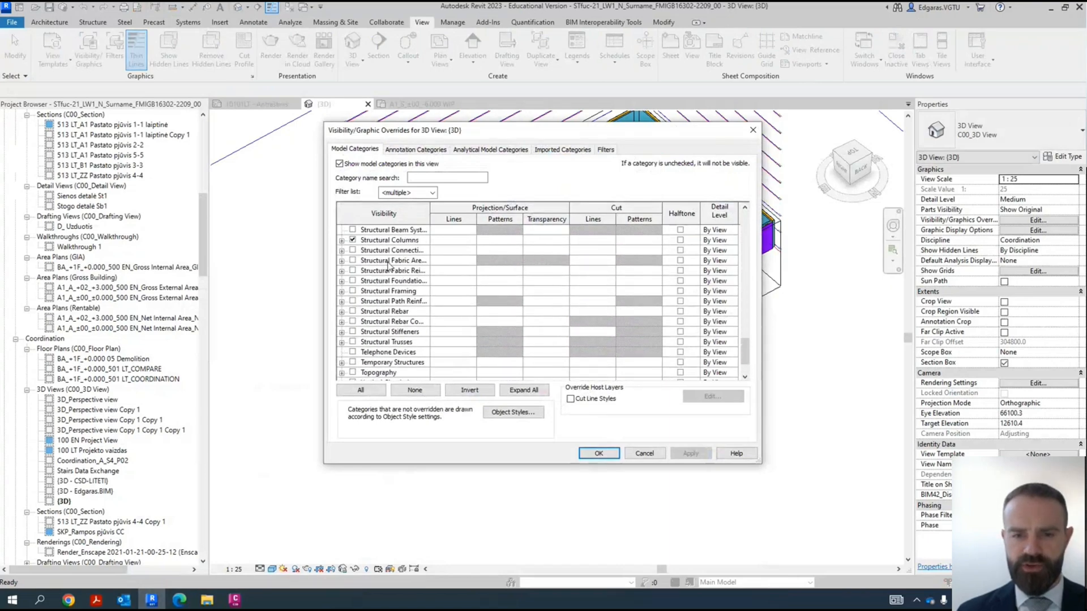
pyautogui.click(406, 283)
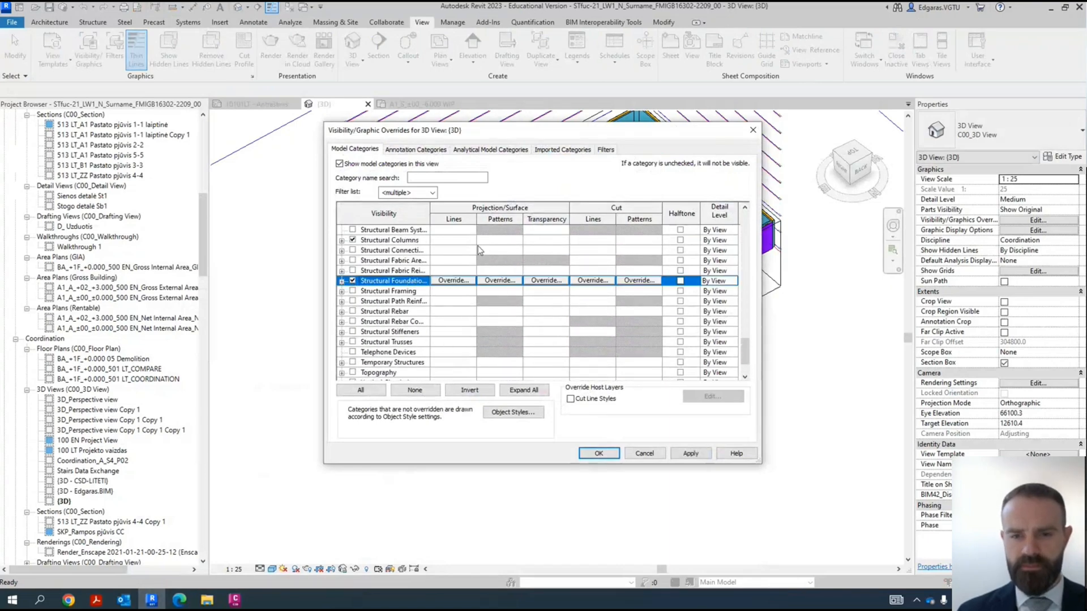
pyautogui.moveTo(430, 210); pyautogui.dragTo(475, 214)
pyautogui.click(599, 453)
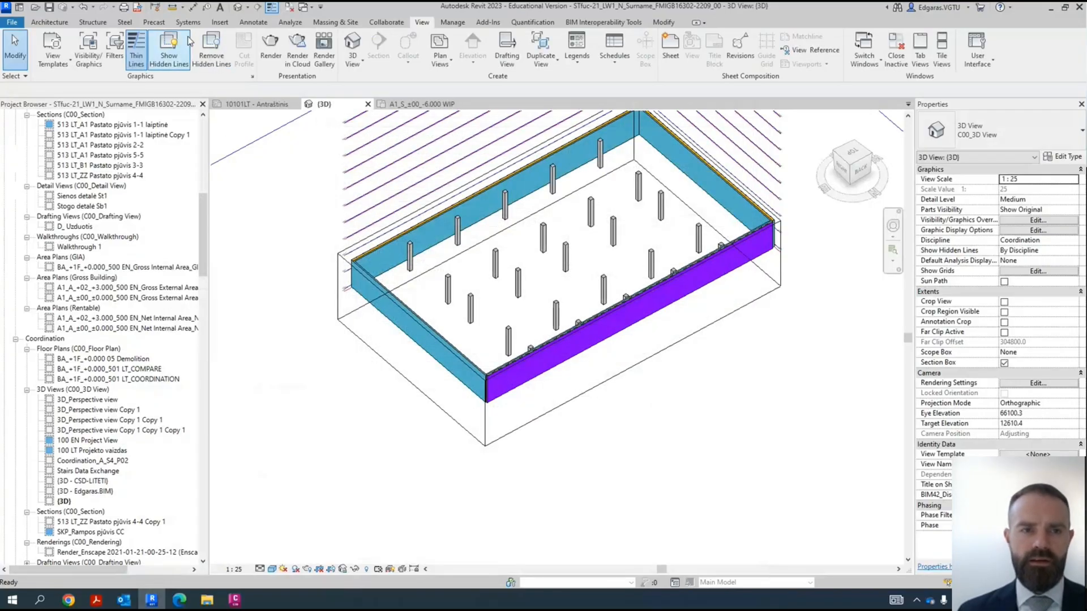
# - Place the VILNIUSTECH WFO-800-00 wall foundation under the whole chain of perimeter basement walls
pyautogui.click(94, 25)
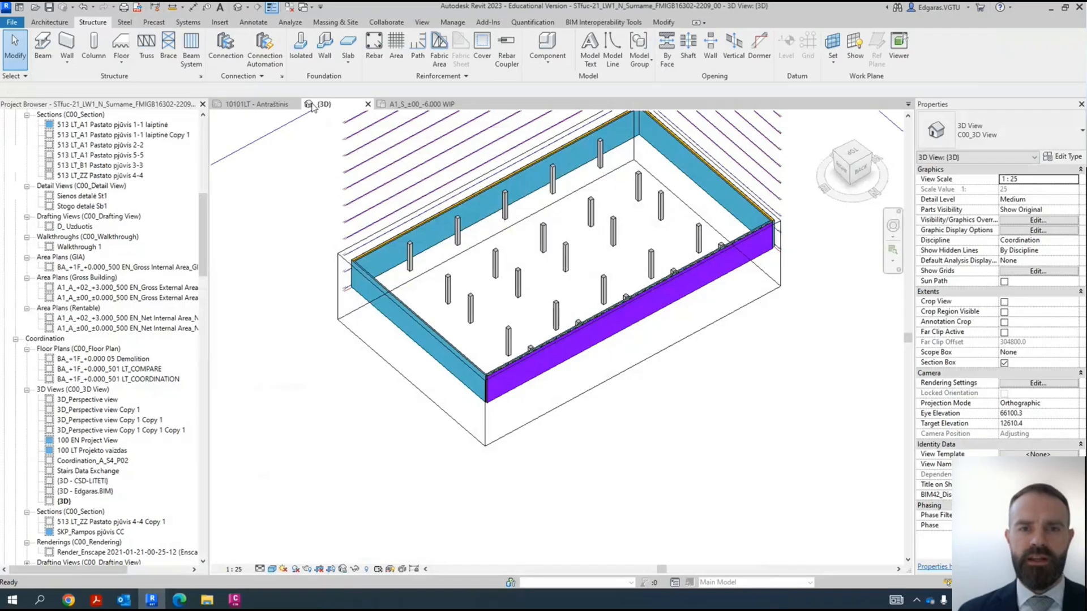
pyautogui.click(325, 59)
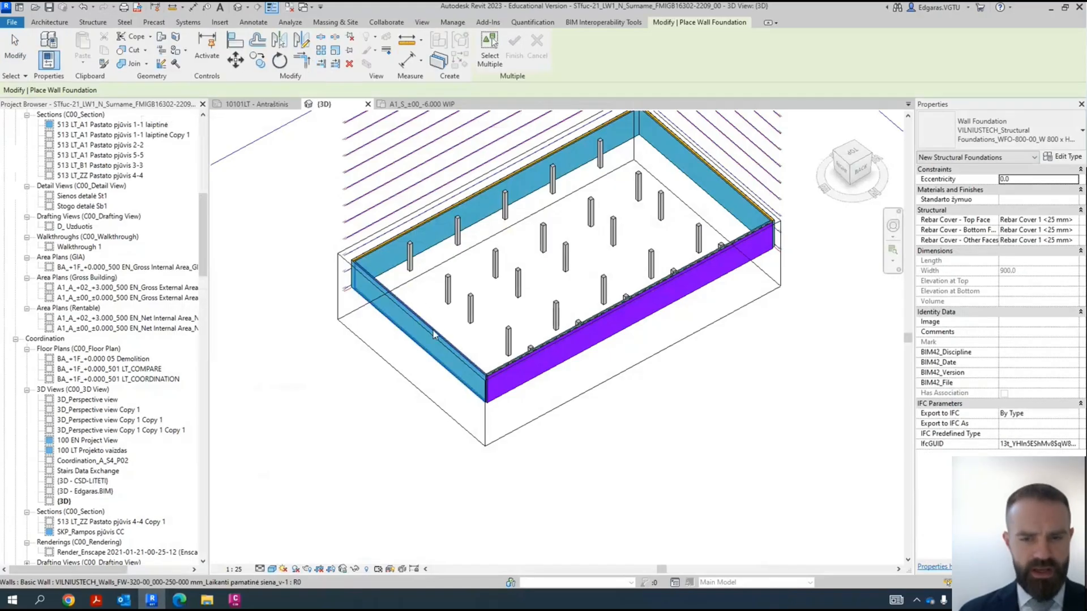
pyautogui.press('Tab')
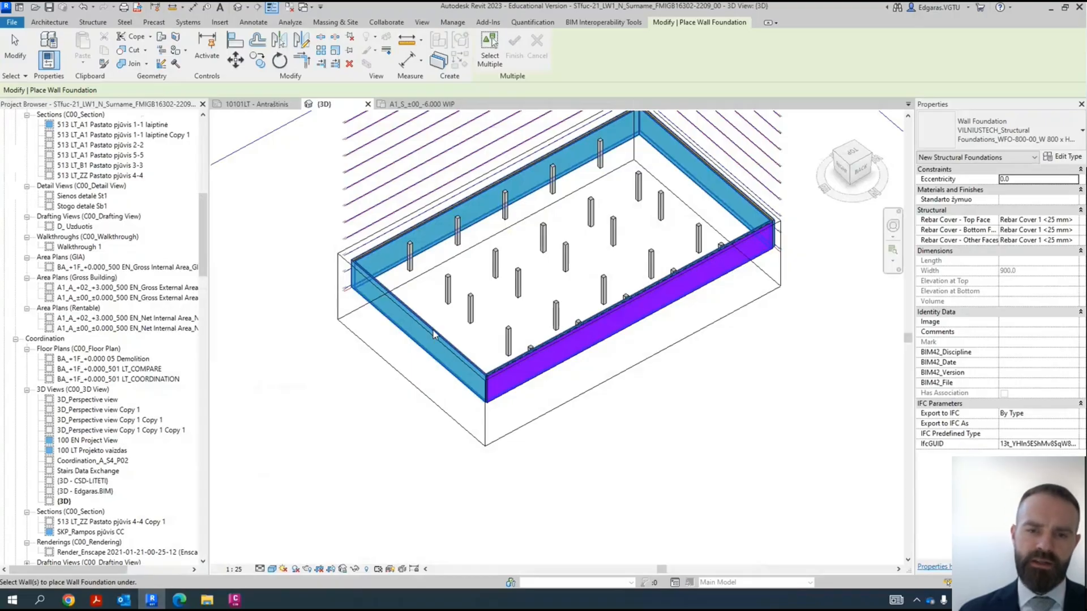
pyautogui.click(434, 333)
pyautogui.scroll(5, 351, 297)
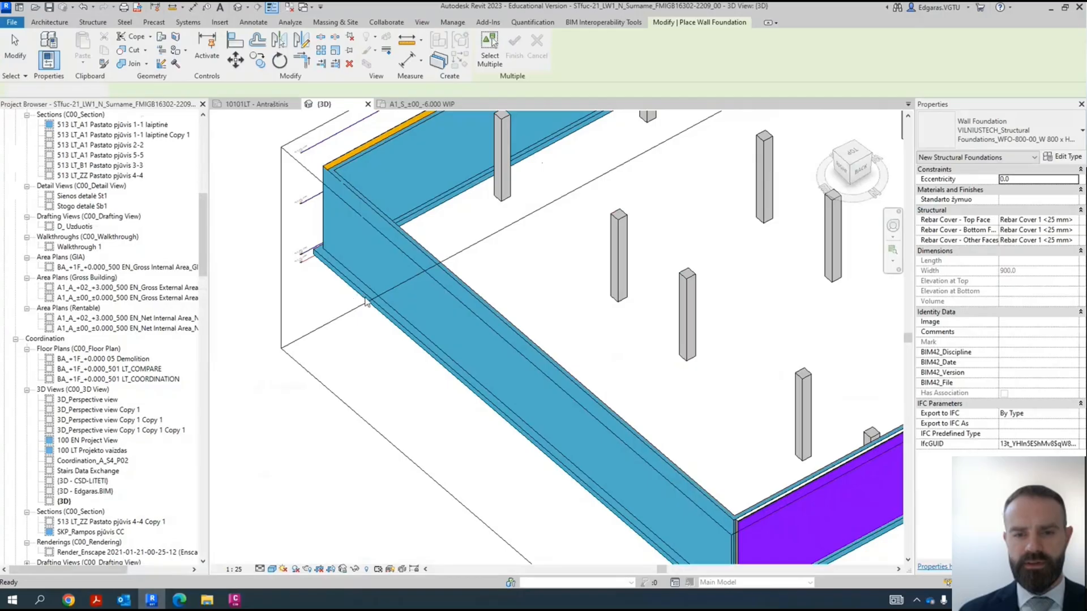
pyautogui.press('Escape')
# - Inspect the wall foundation under the short end wall and the surrounding perimeter in 3D, and deselect it
pyautogui.click(395, 312)
pyautogui.keyDown('shift'); pyautogui.moveTo(548, 310); pyautogui.dragTo(481, 412, button='middle'); pyautogui.keyUp('shift')
pyautogui.scroll(-5, 480, 412)
pyautogui.scroll(-1, 611, 323)
pyautogui.keyDown('shift'); pyautogui.moveTo(611, 365); pyautogui.dragTo(669, 334, button='middle'); pyautogui.keyUp('shift')
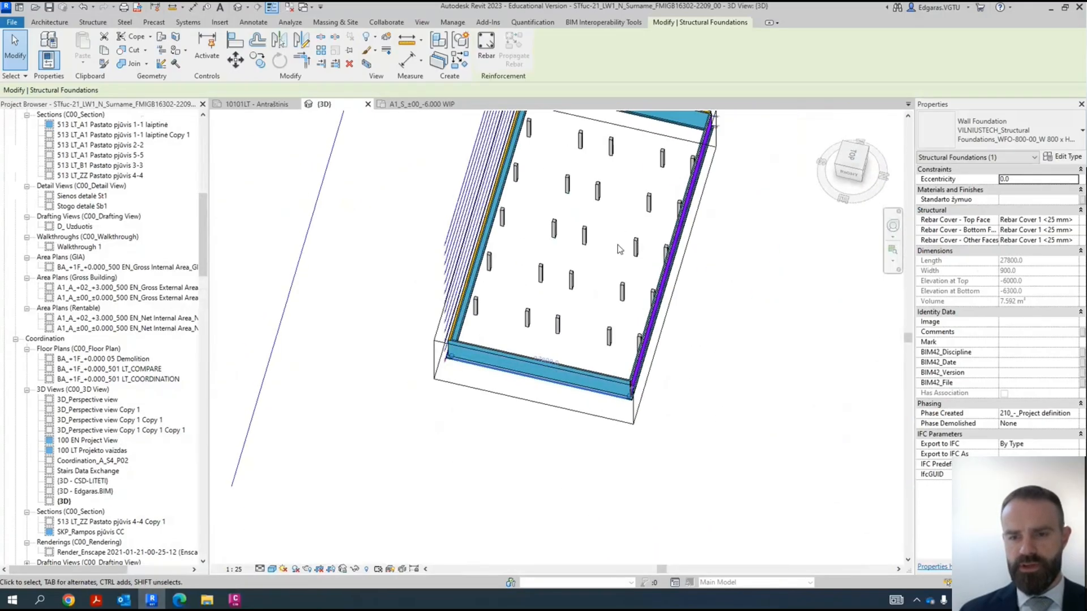
pyautogui.scroll(5, 617, 223)
pyautogui.scroll(-3, 502, 359)
pyautogui.moveTo(583, 303); pyautogui.dragTo(503, 327, button='middle')
pyautogui.press('Escape')
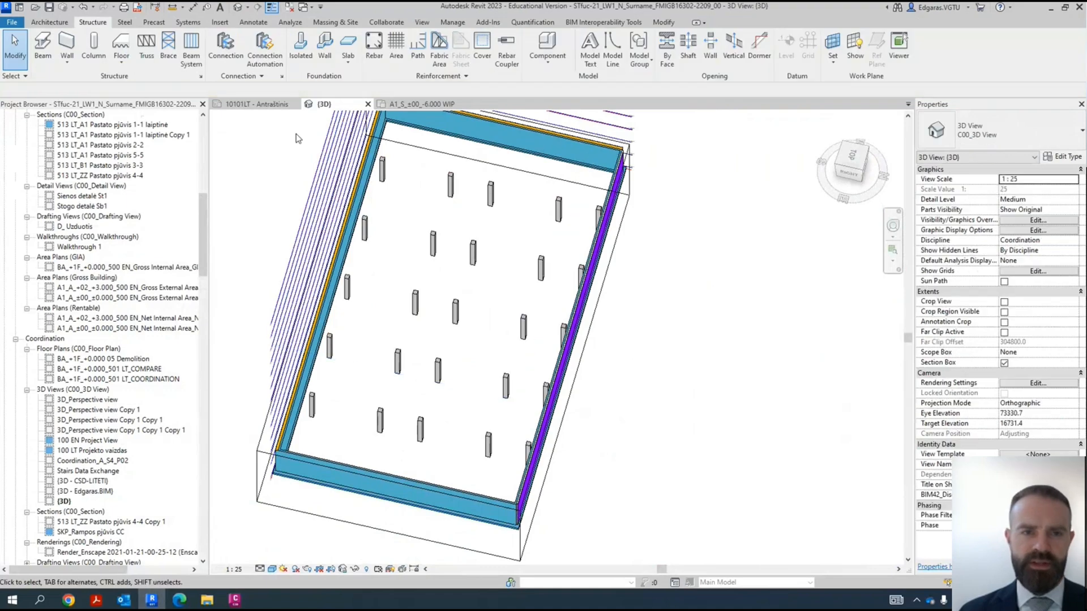
# - Place isolated concrete pile foundations GP-3 IK-3 3000 x 600 mm under all basement structural columns, with the level set to A1_S_±00_-6.000
pyautogui.click(301, 57)
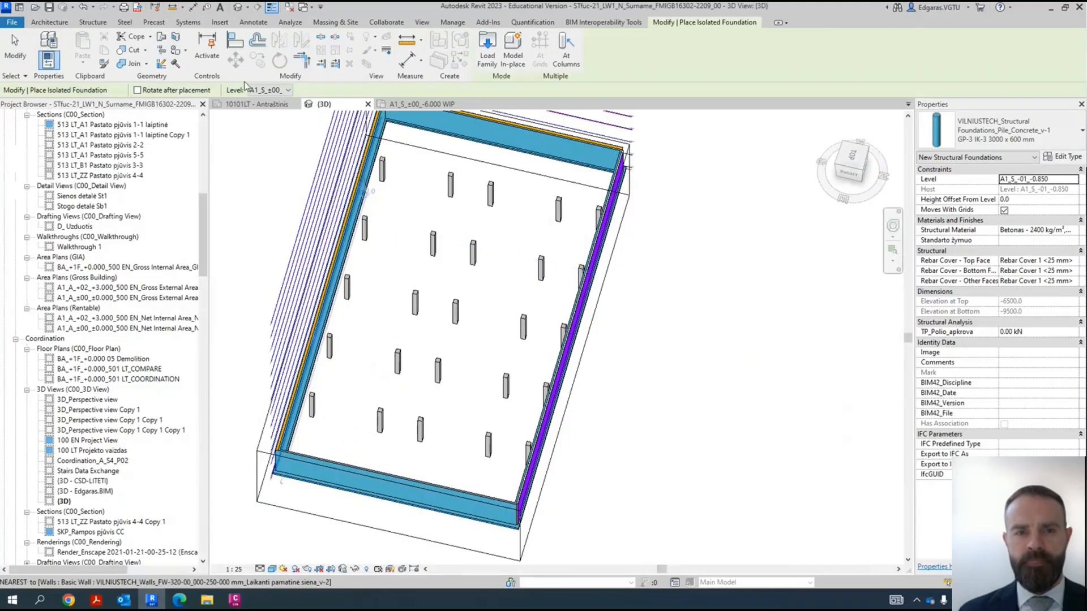
pyautogui.click(275, 91)
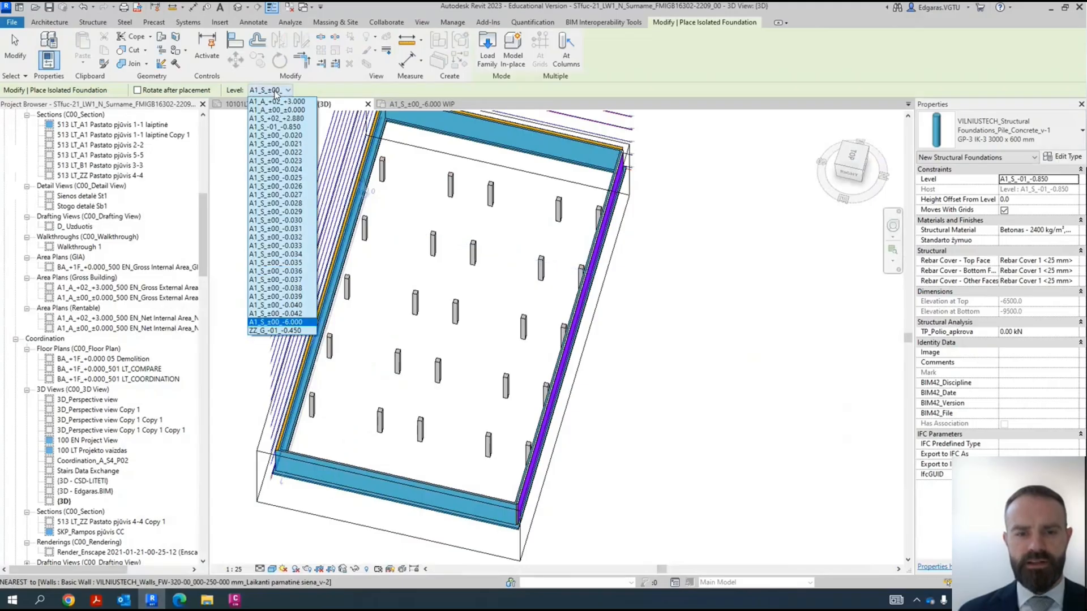
pyautogui.click(283, 322)
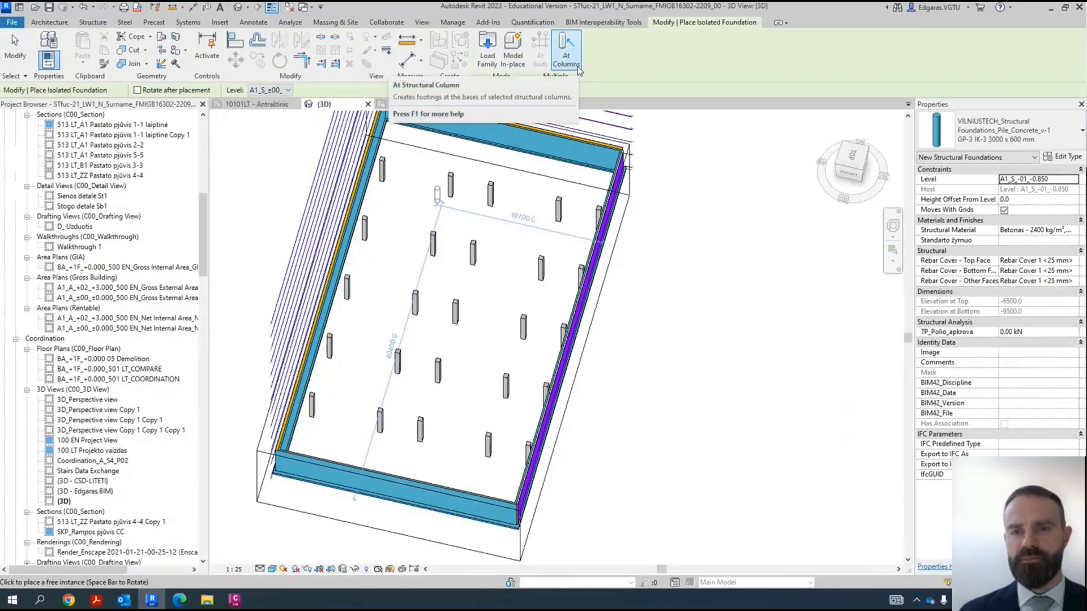
pyautogui.click(566, 50)
pyautogui.scroll(-1, 552, 177)
pyautogui.scroll(-1, 552, 177)
pyautogui.moveTo(392, 121); pyautogui.dragTo(669, 395)
pyautogui.scroll(4, 513, 255)
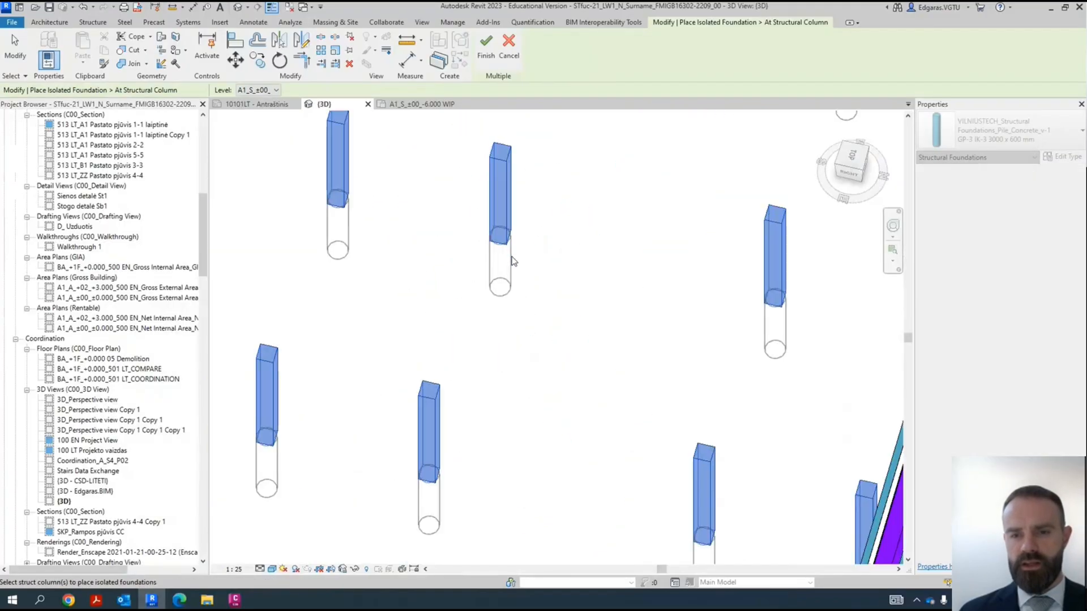
pyautogui.scroll(3, 511, 248)
pyautogui.scroll(-5, 514, 294)
pyautogui.click(486, 45)
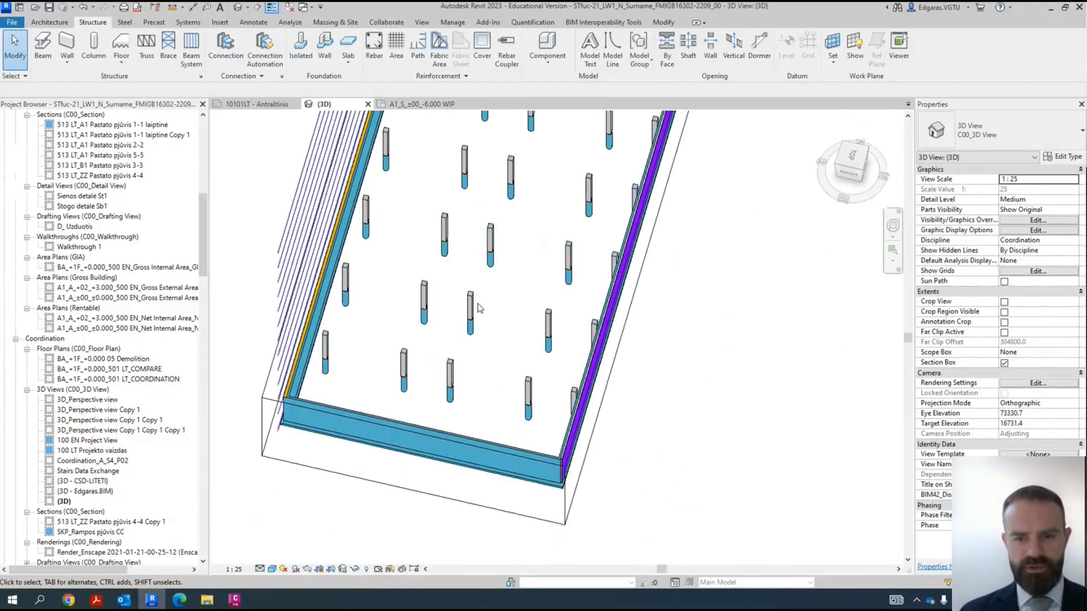
# - Examine how the concrete piles sit beneath the structural columns in the 3D view
pyautogui.click(471, 325)
pyautogui.keyDown('shift'); pyautogui.moveTo(521, 339); pyautogui.dragTo(461, 269, button='middle'); pyautogui.keyUp('shift')
pyautogui.scroll(3, 420, 320)
pyautogui.scroll(2, 420, 321)
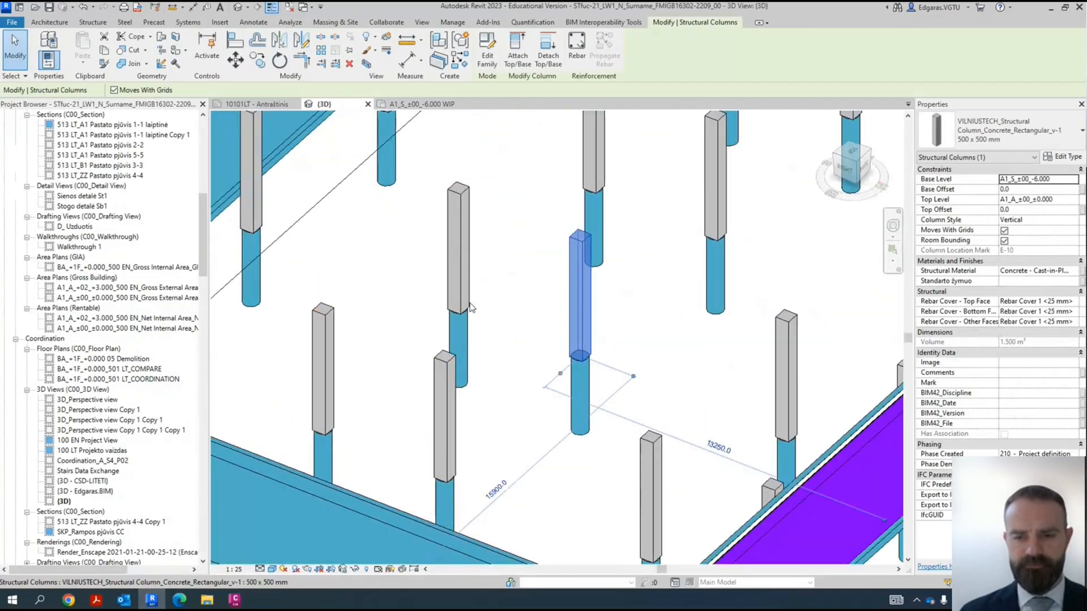
pyautogui.scroll(-4, 482, 324)
pyautogui.moveTo(580, 318)
pyautogui.keyDown('shift'); pyautogui.mouseDown(button='middle')
pyautogui.moveTo(561, 341)
pyautogui.moveTo(563, 319)
pyautogui.mouseUp(button='middle'); pyautogui.keyUp('shift')
pyautogui.click(563, 319)
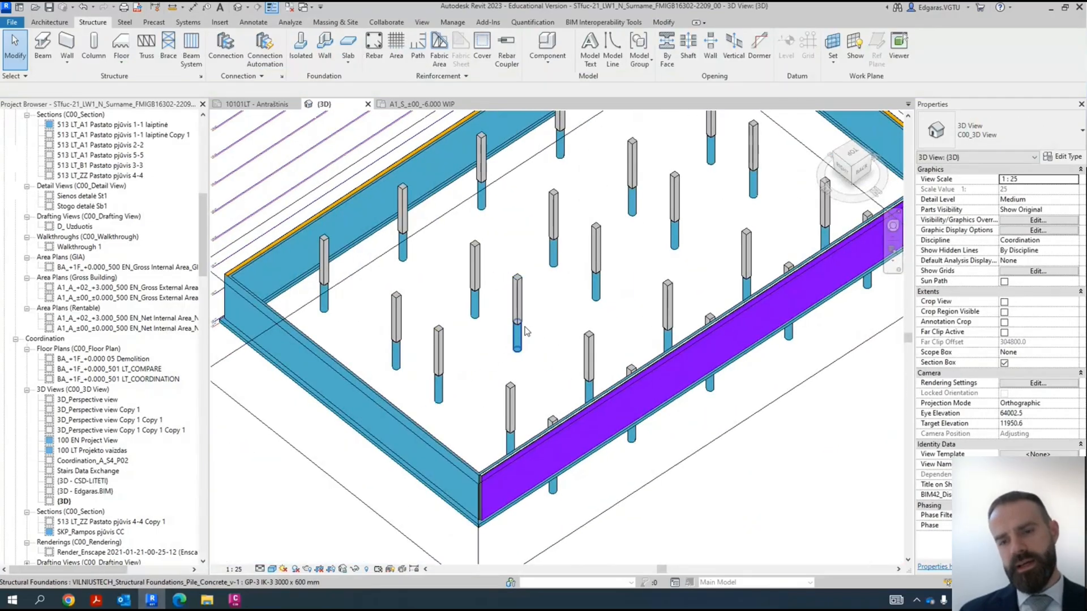
pyautogui.scroll(3, 493, 344)
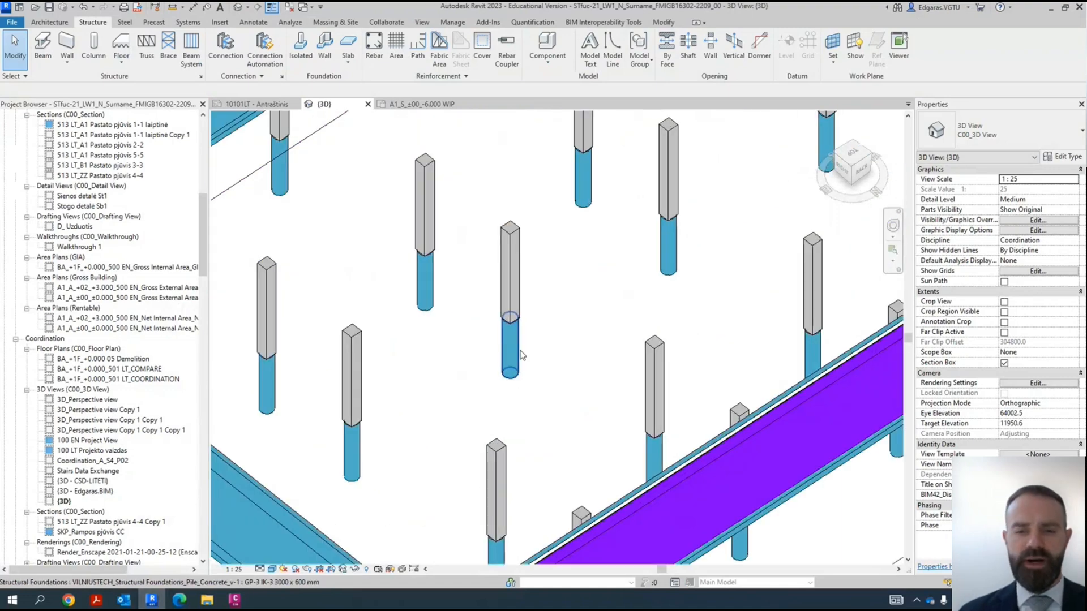
pyautogui.scroll(-4, 503, 314)
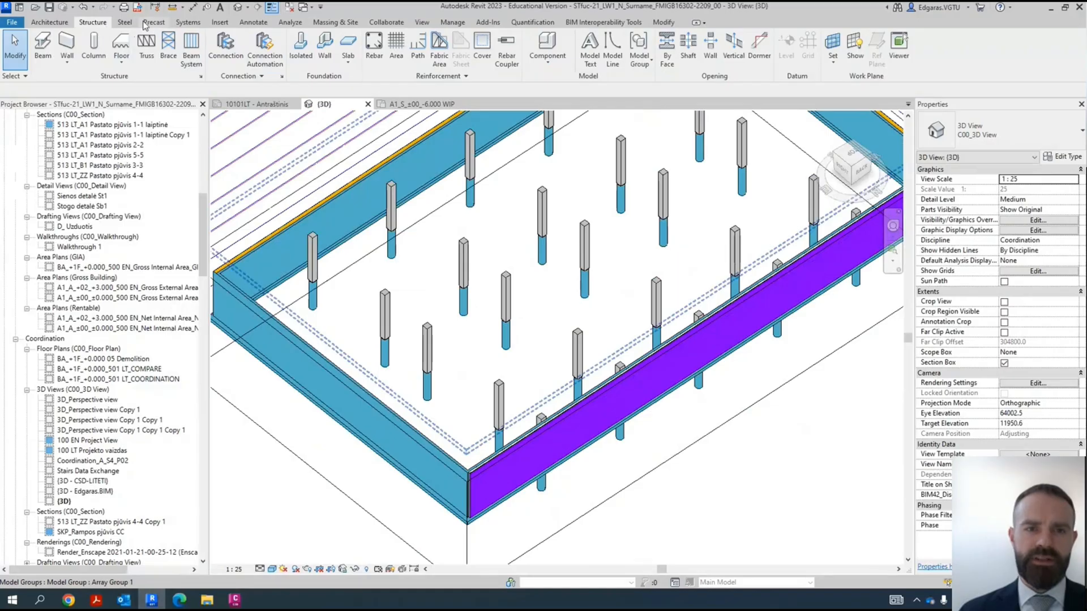
# - Open the Autodesk family library and set its content region to United Kingdom
pyautogui.click(219, 23)
pyautogui.click(532, 62)
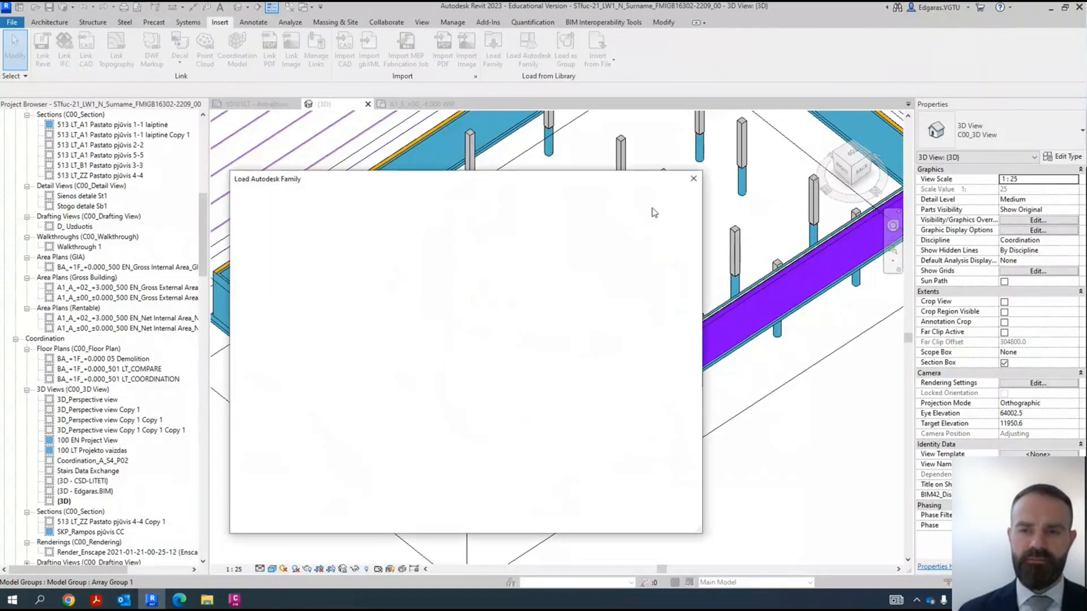
pyautogui.click(643, 204)
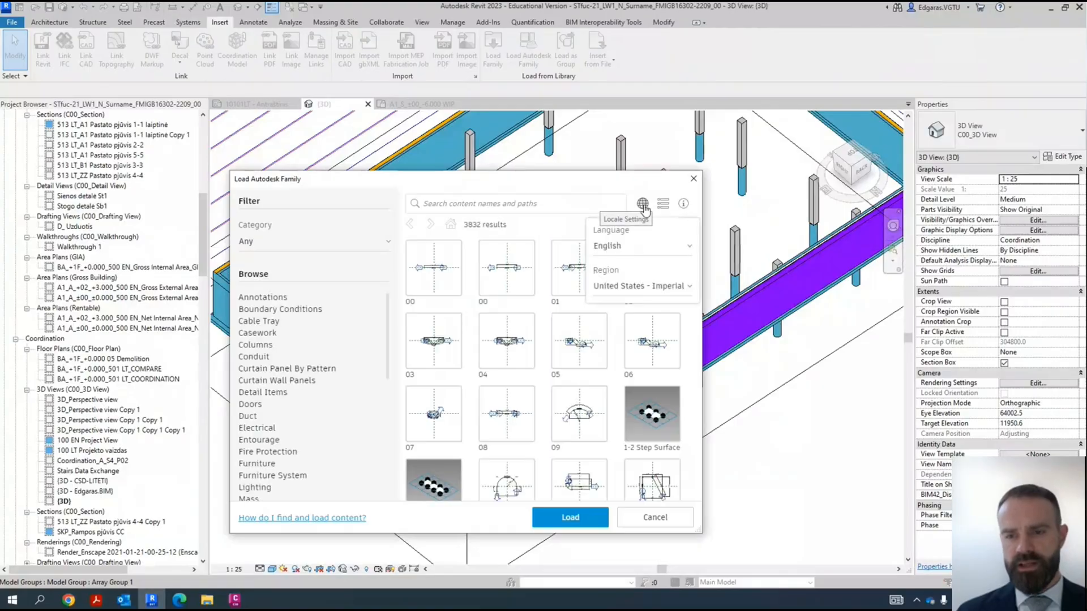
pyautogui.click(653, 287)
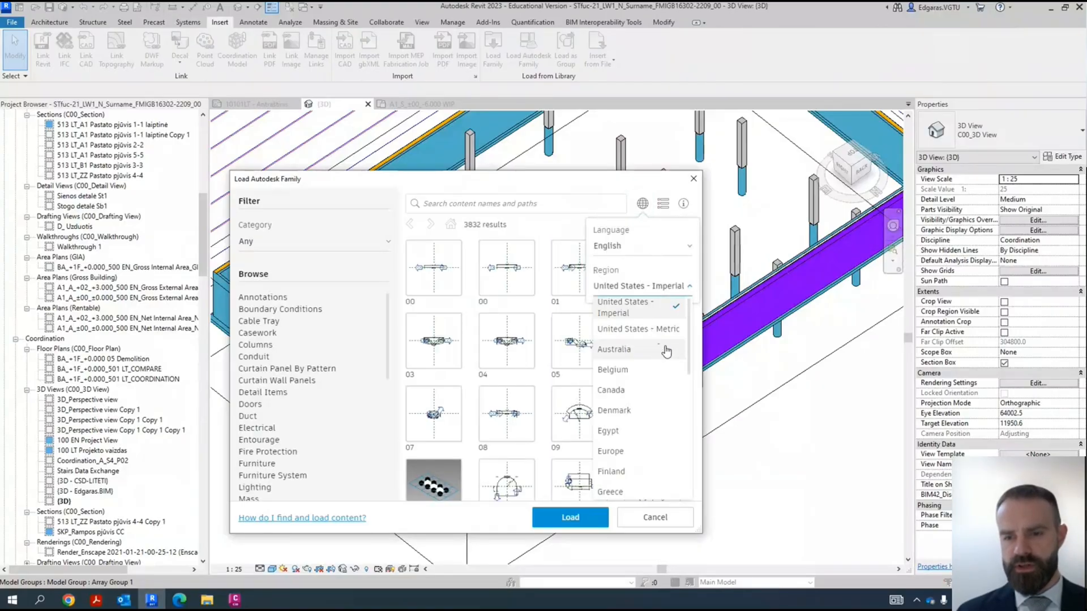
pyautogui.scroll(-5, 691, 347)
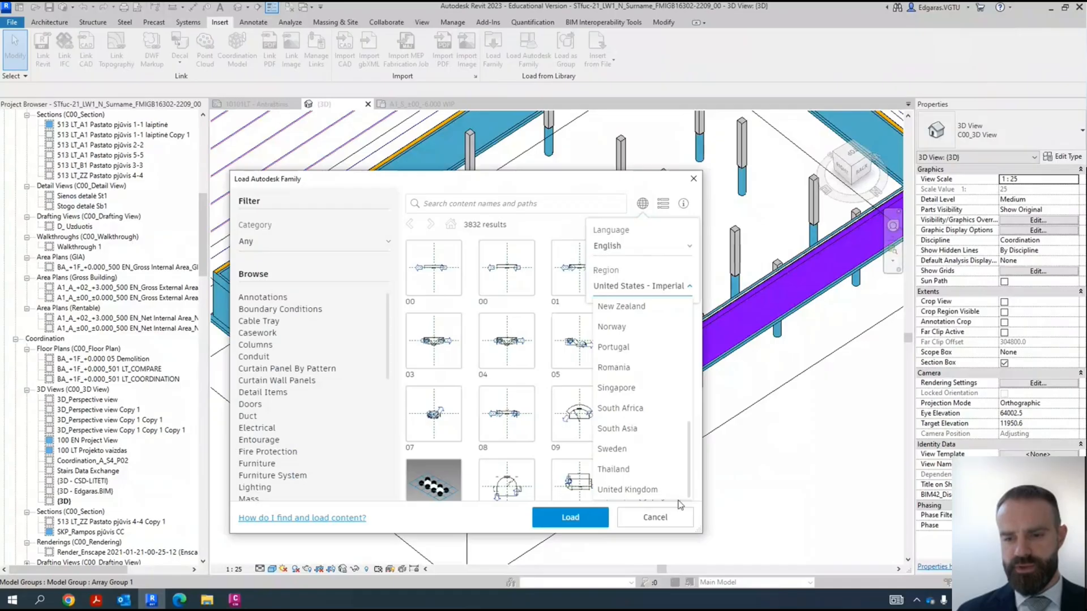
pyautogui.click(654, 493)
# - Filter the Autodesk family library by the Structural Foundations category
pyautogui.click(293, 259)
pyautogui.click(303, 249)
pyautogui.moveTo(389, 271); pyautogui.dragTo(399, 410)
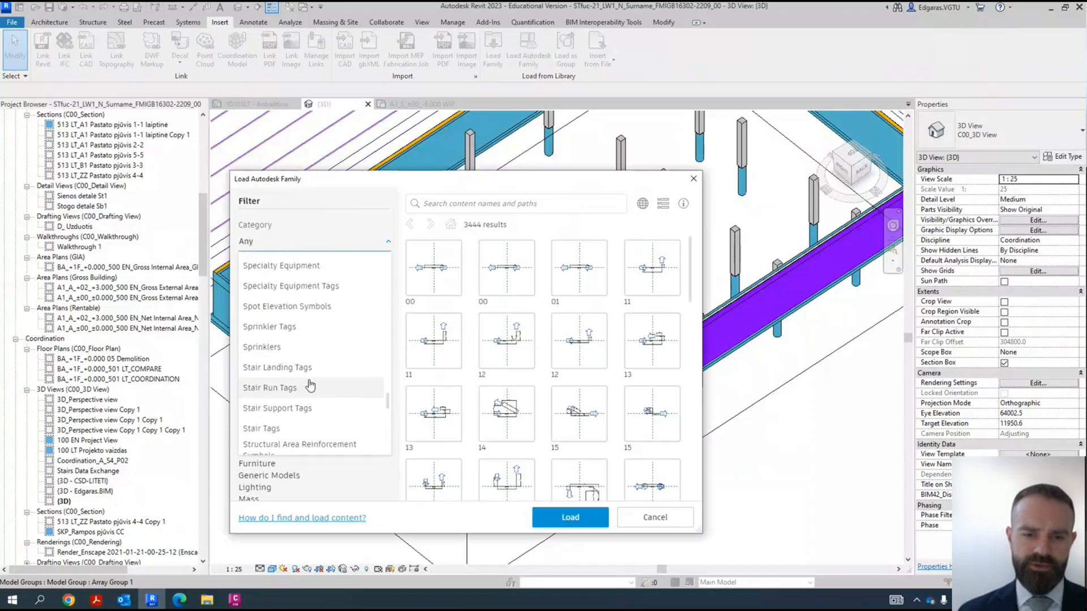
pyautogui.scroll(-4, 338, 406)
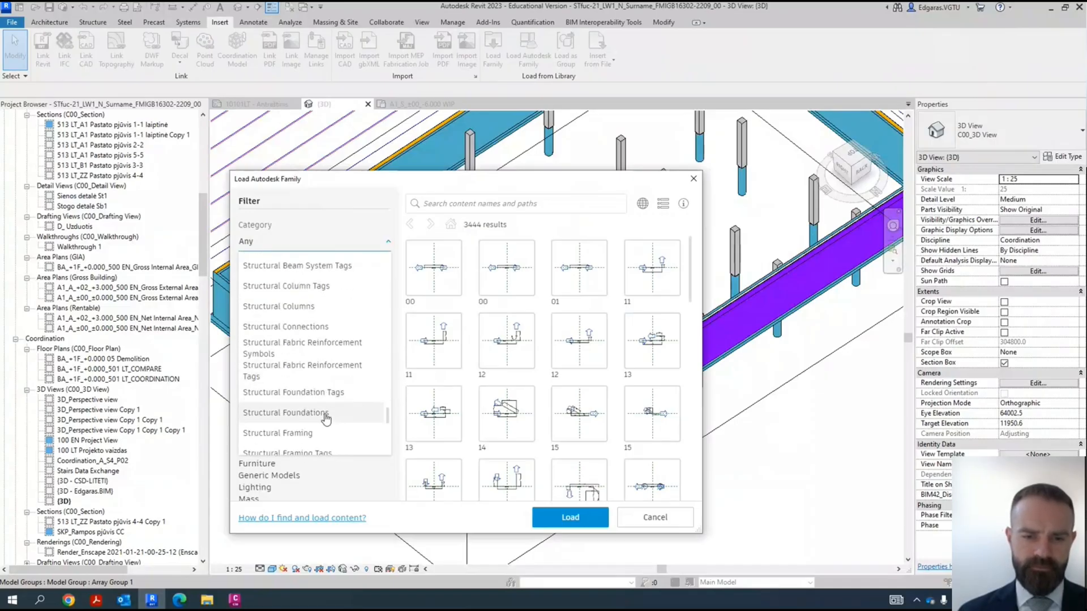
pyautogui.click(338, 414)
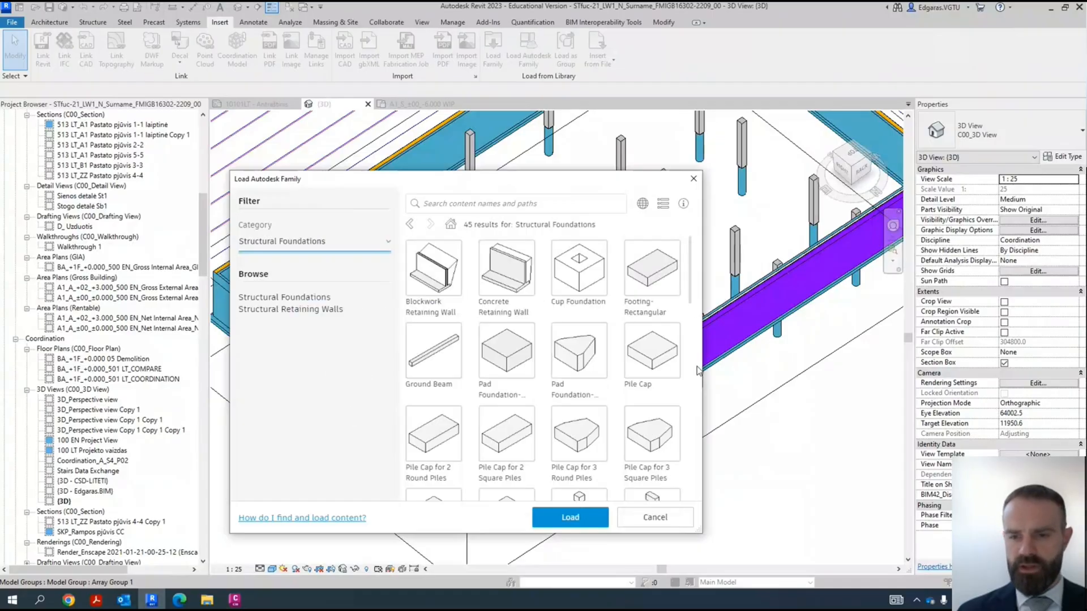
# - Load the Pile Cap-4 Pile family from the structural foundation library into the project
pyautogui.moveTo(691, 280); pyautogui.dragTo(695, 358)
pyautogui.scroll(-1, 636, 337)
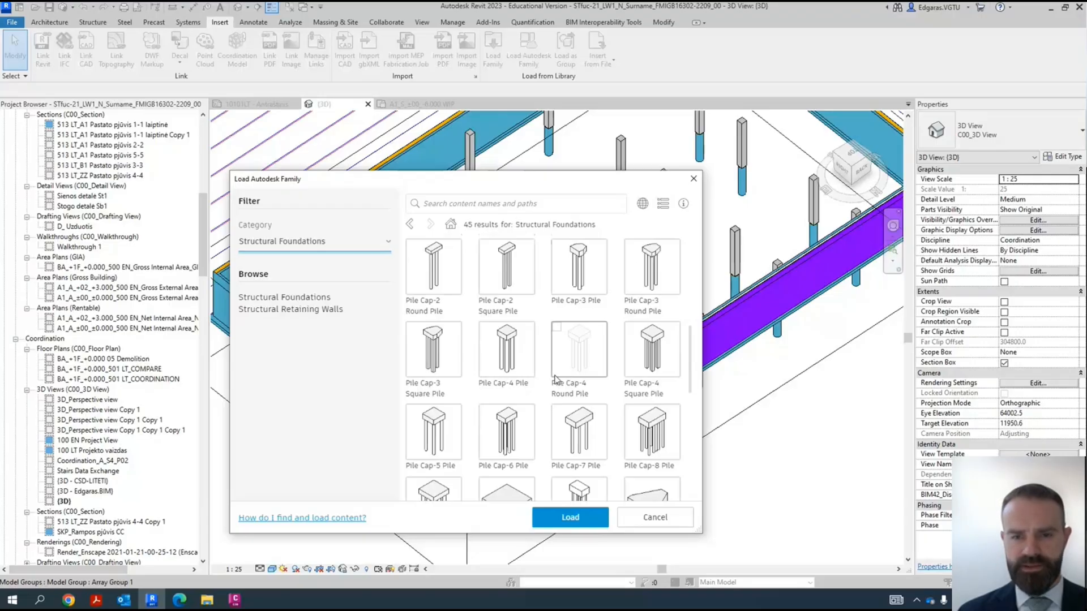
pyautogui.scroll(-2, 572, 379)
pyautogui.scroll(2, 515, 405)
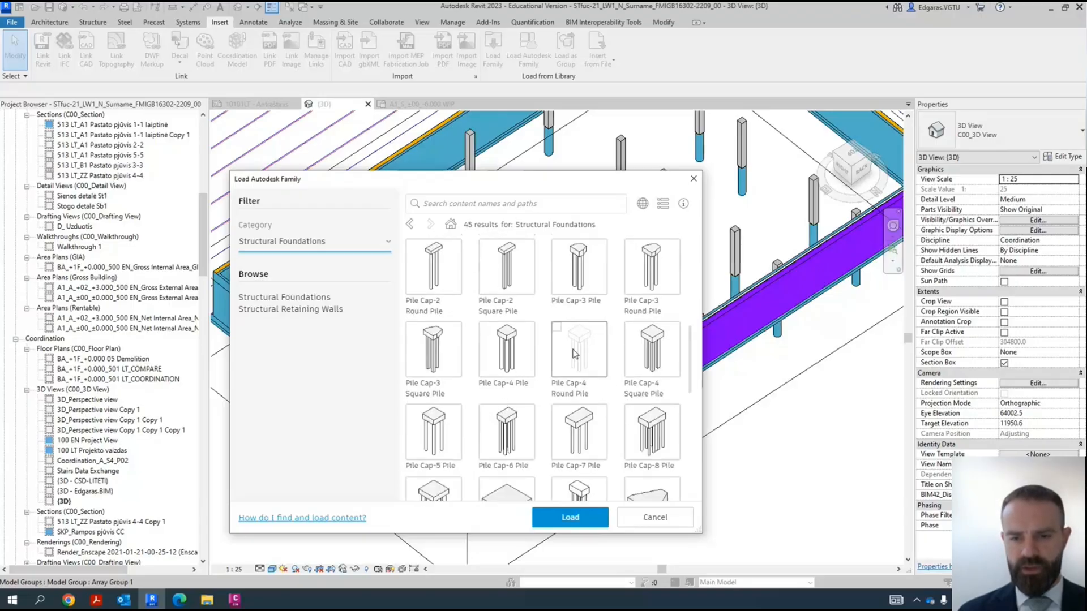
pyautogui.click(503, 357)
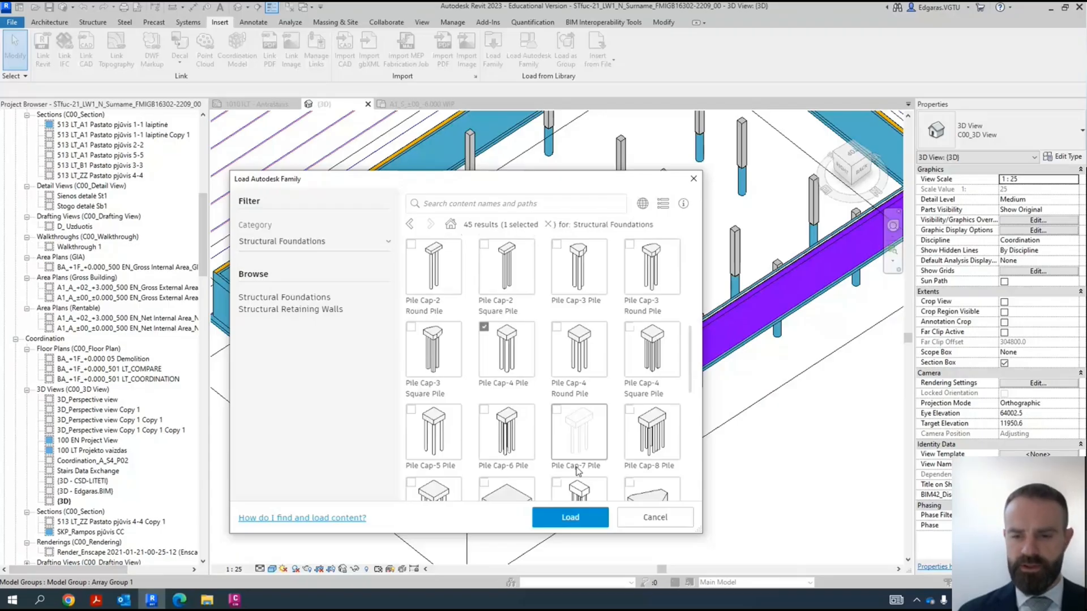
pyautogui.click(590, 524)
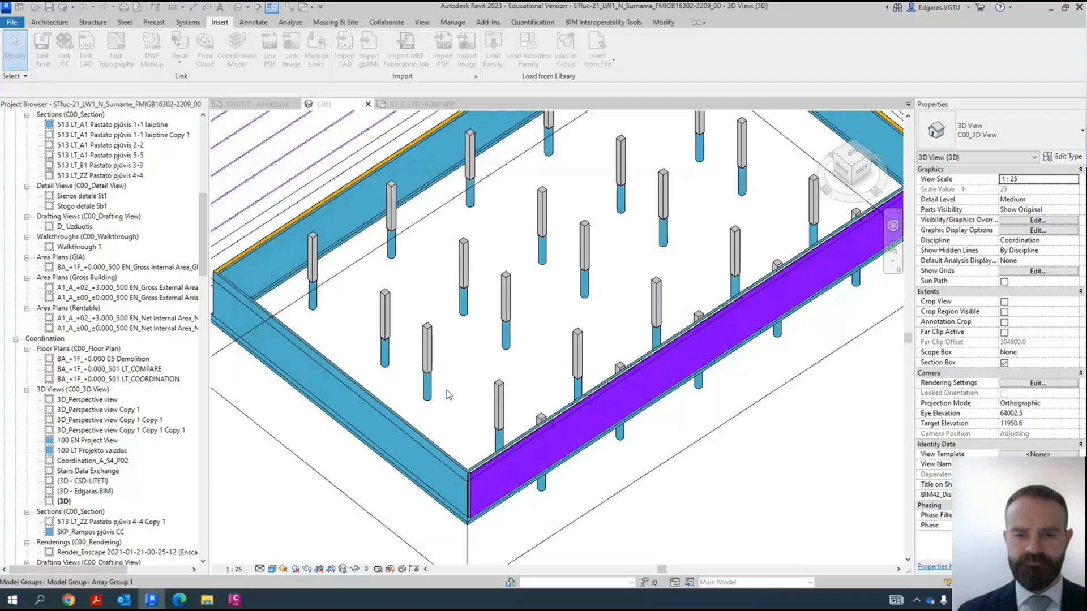
# - Change all the concrete piles beneath the columns to the Pile Cap-4 Pile type 2000 x 2000 x 900mm
pyautogui.click(430, 396)
pyautogui.rightClick(430, 397)
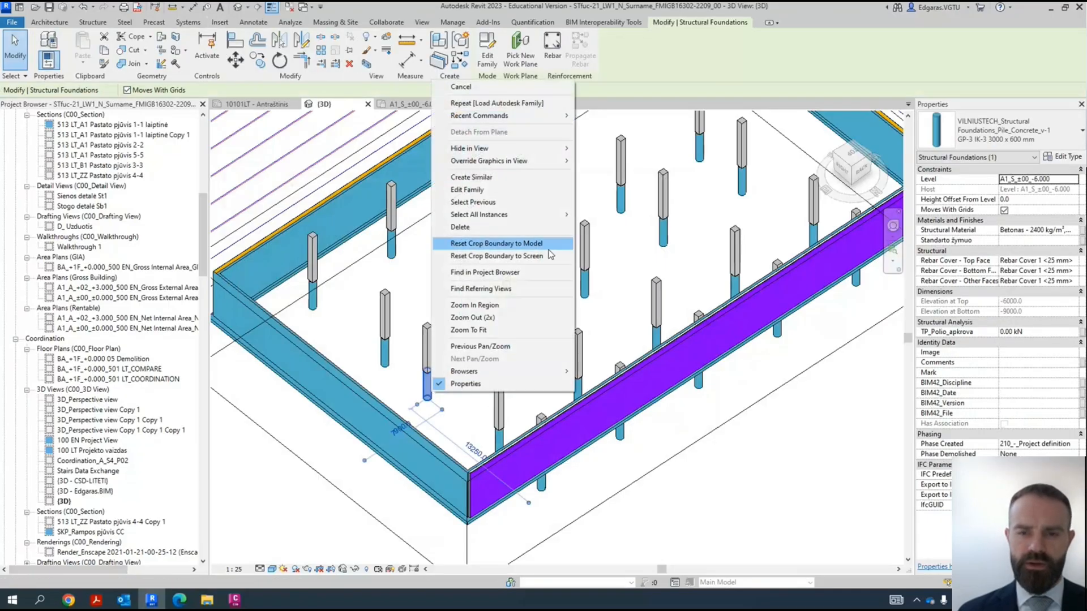
pyautogui.moveTo(554, 215)
pyautogui.click(608, 233)
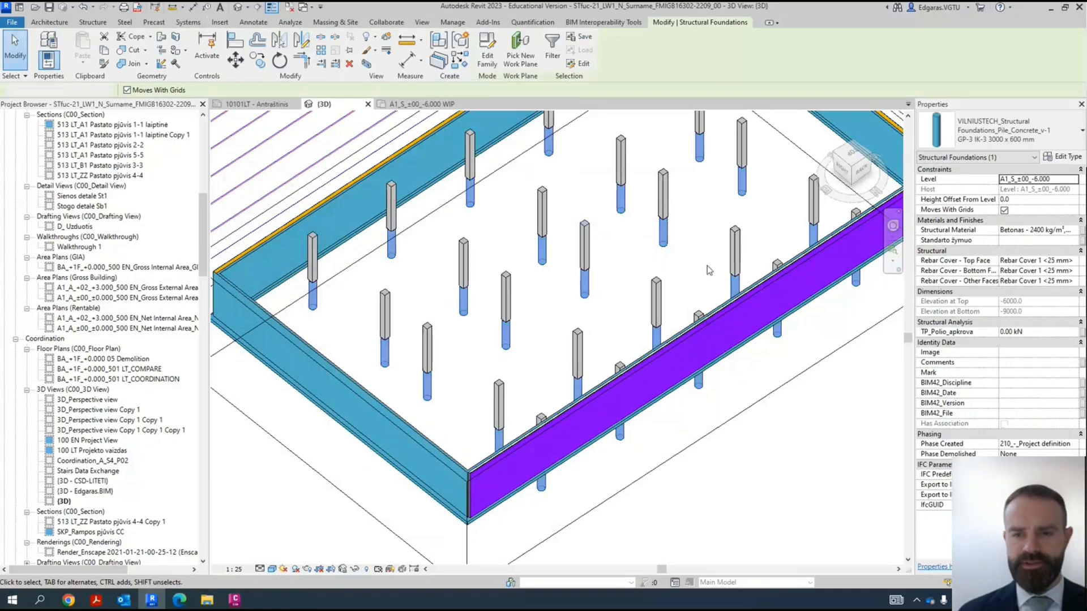
pyautogui.click(1027, 139)
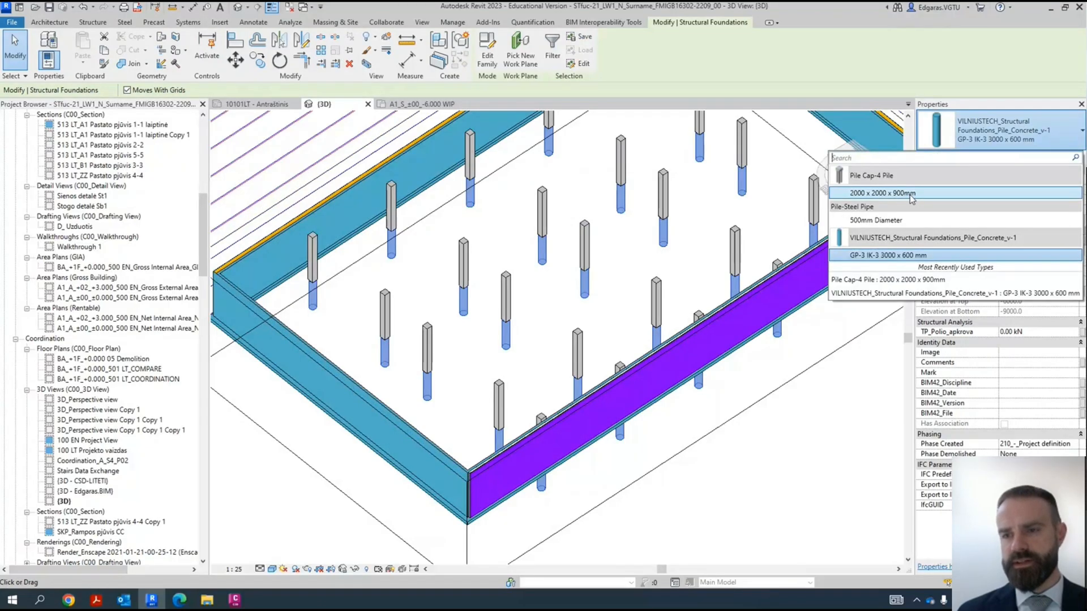
pyautogui.click(510, 328)
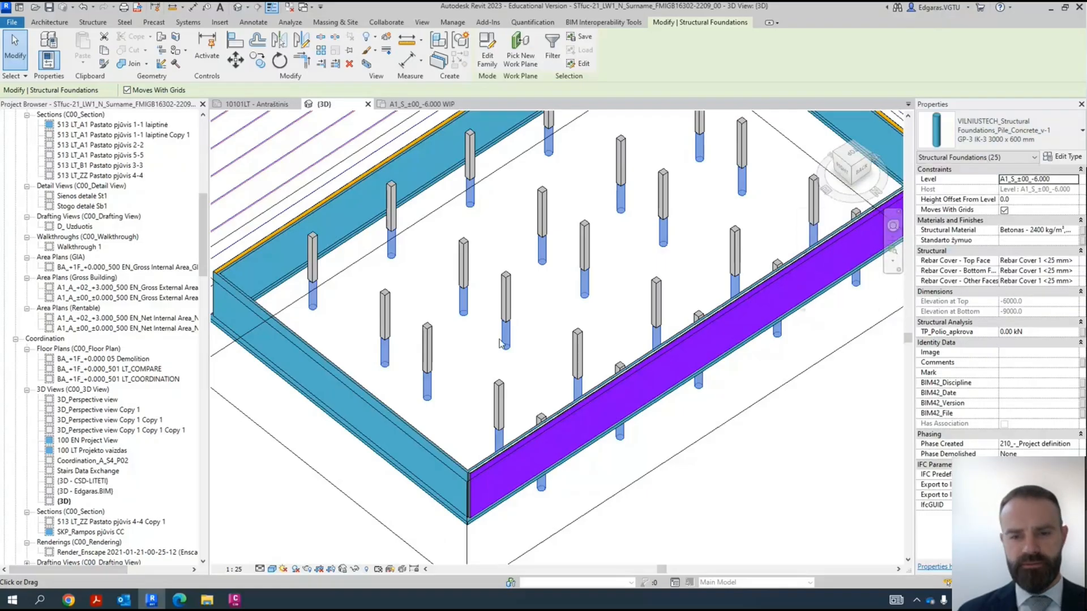
pyautogui.keyDown('shift'); pyautogui.moveTo(528, 397); pyautogui.dragTo(208, 387, button='middle'); pyautogui.keyUp('shift')
pyautogui.click(560, 277)
pyautogui.scroll(3, 560, 277)
pyautogui.moveTo(561, 276); pyautogui.dragTo(539, 173, button='middle')
pyautogui.scroll(-3, 575, 389)
# - In the A1_S_±00_-6.000 WIP plan, place one GP-3 IK-3 3000 x 600 mm concrete pile on grid A under the basement wall
pyautogui.click(419, 104)
pyautogui.scroll(-5, 532, 286)
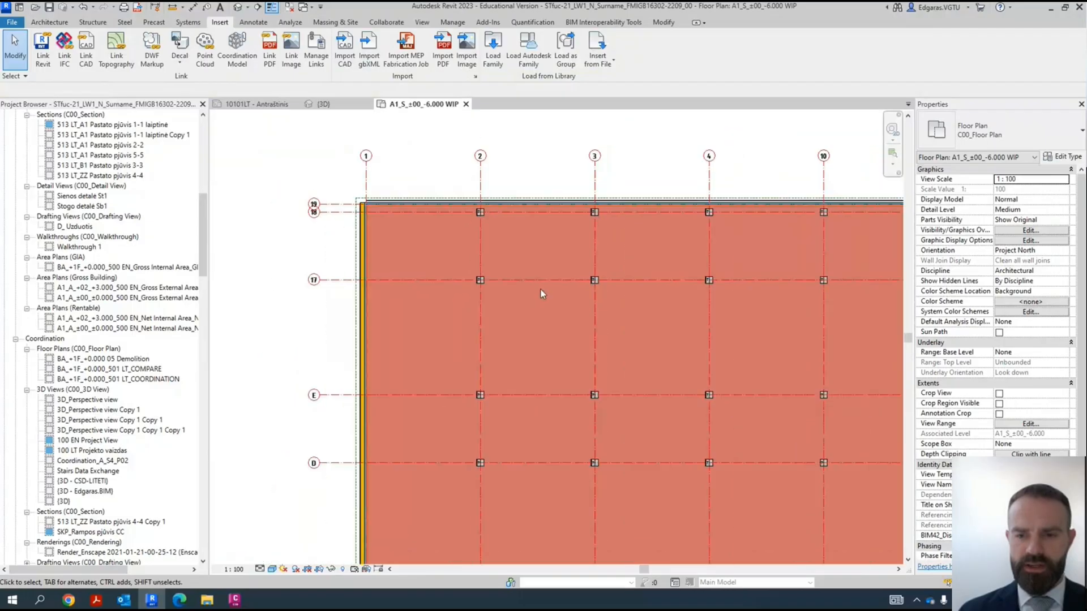
pyautogui.scroll(4, 507, 443)
pyautogui.scroll(-2, 508, 443)
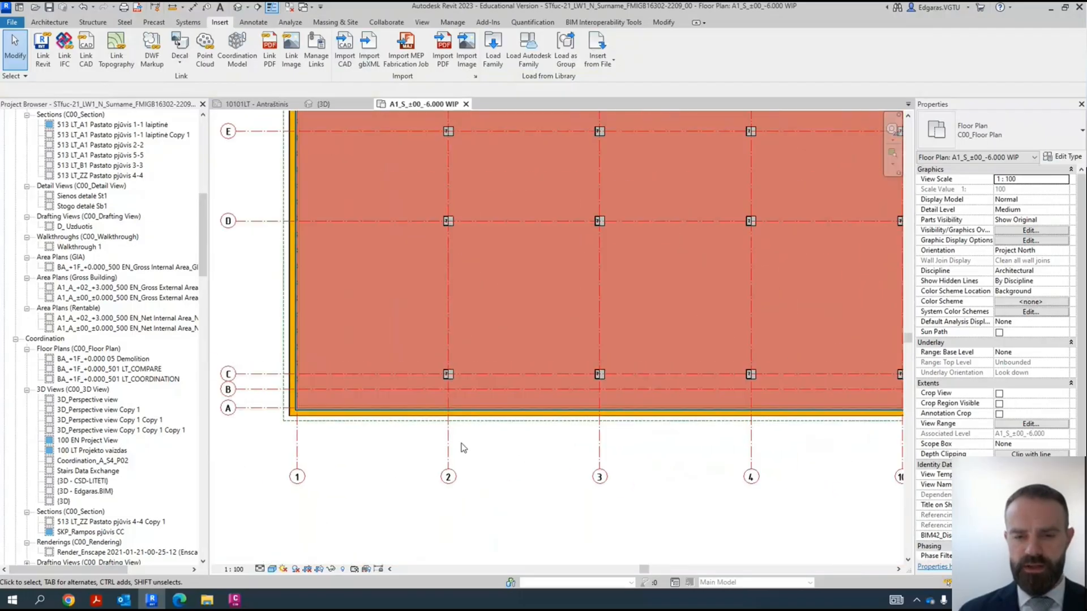
pyautogui.click(50, 22)
pyautogui.click(92, 22)
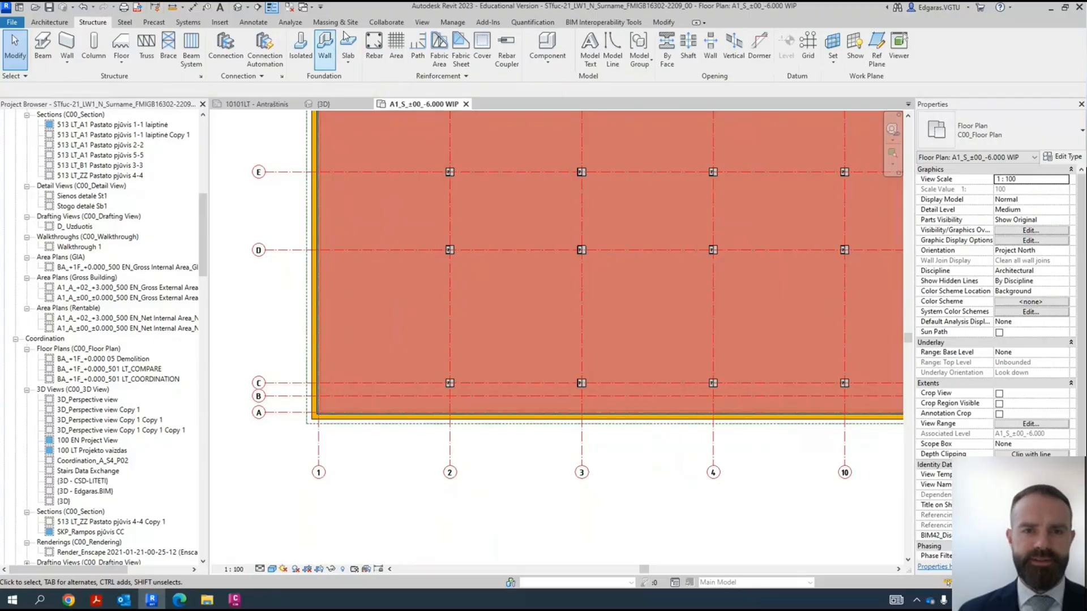
pyautogui.click(300, 57)
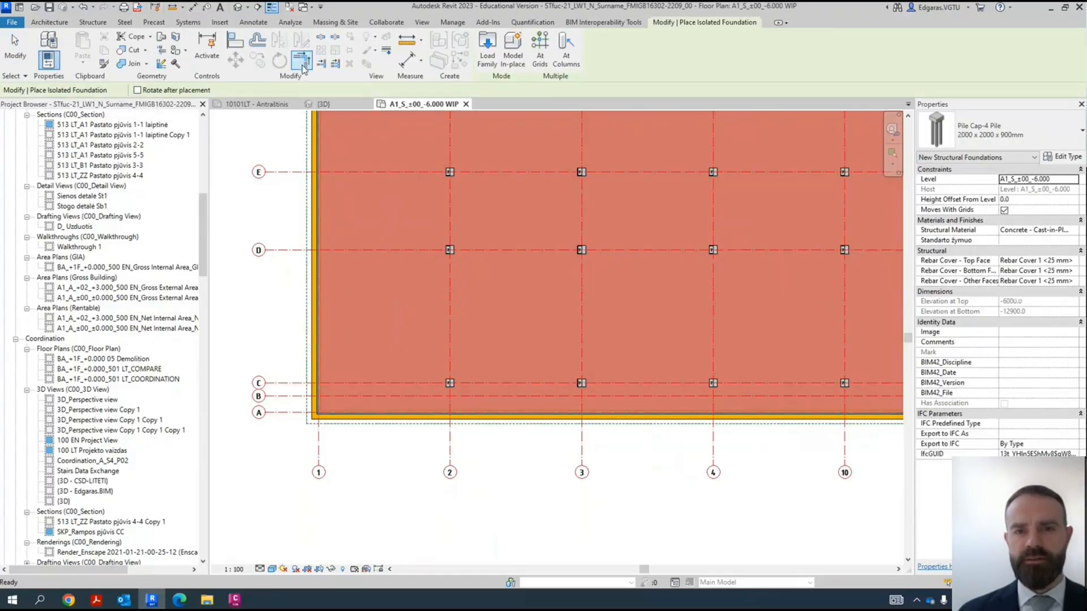
pyautogui.click(996, 132)
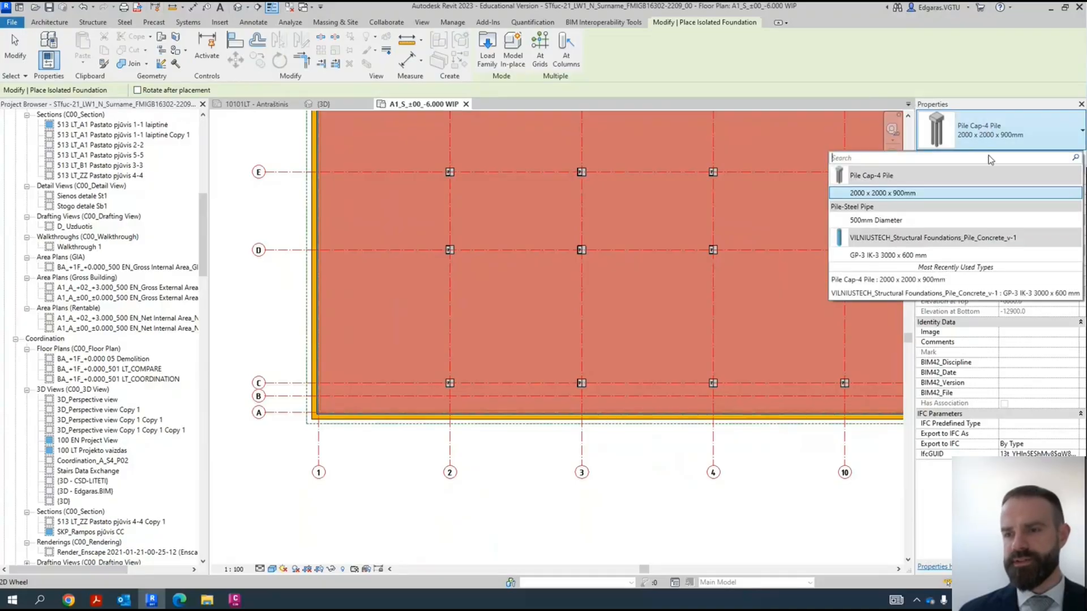
pyautogui.click(892, 257)
pyautogui.scroll(5, 855, 292)
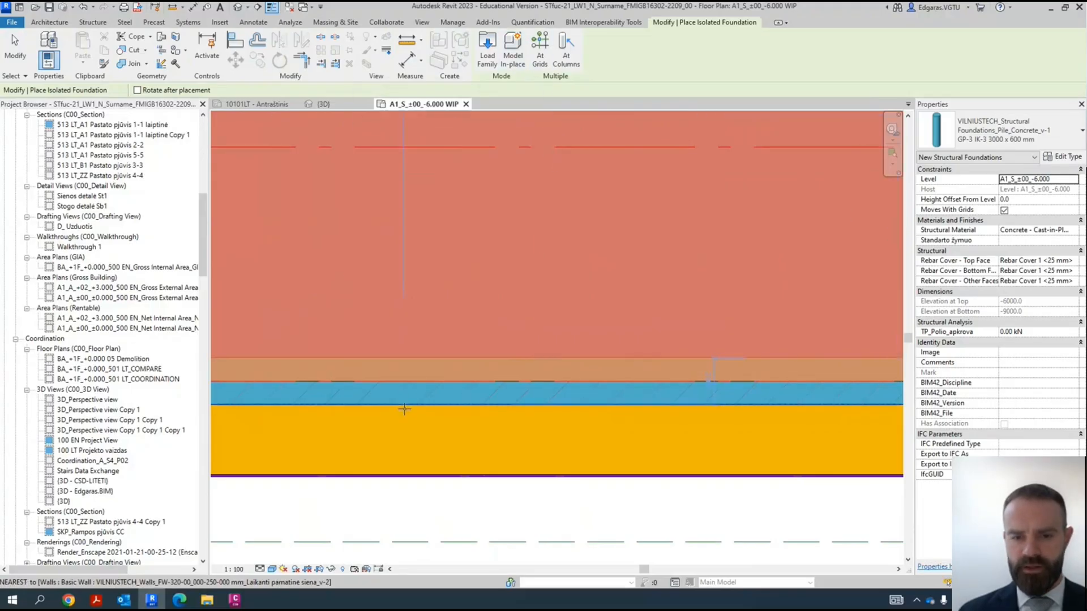
pyautogui.click(409, 380)
pyautogui.press('Escape')
pyautogui.press('Escape')
pyautogui.scroll(-3, 452, 355)
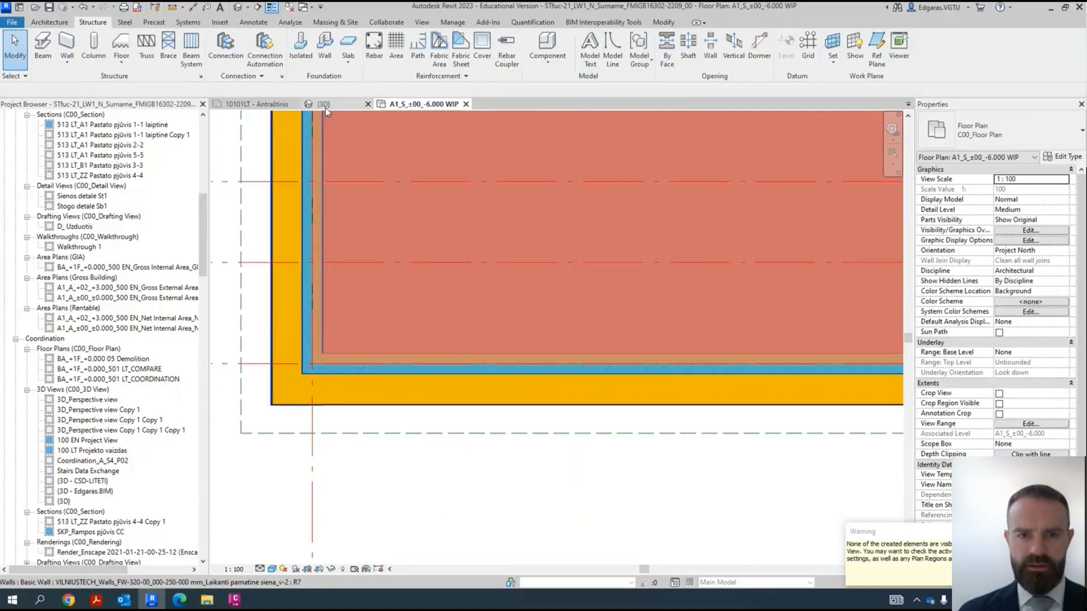
# - Examine in the 3D view how the new single pile meets the wall foundation above it
pyautogui.click(323, 104)
pyautogui.keyDown('shift'); pyautogui.moveTo(566, 237); pyautogui.dragTo(664, 181, button='middle'); pyautogui.keyUp('shift')
pyautogui.scroll(-3, 663, 181)
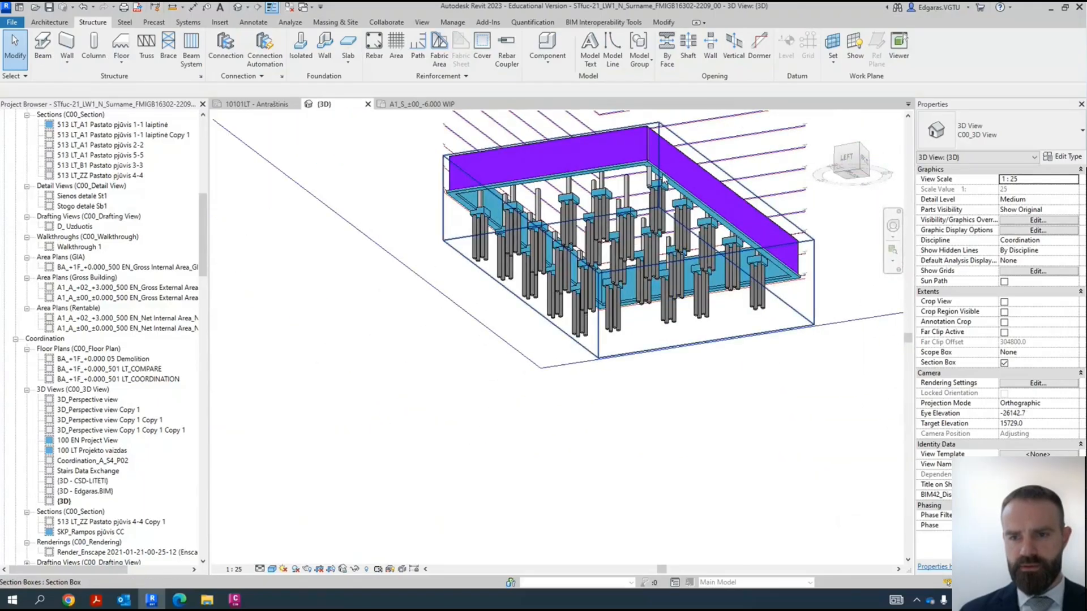
pyautogui.scroll(5, 610, 205)
pyautogui.click(610, 205)
pyautogui.scroll(3, 610, 206)
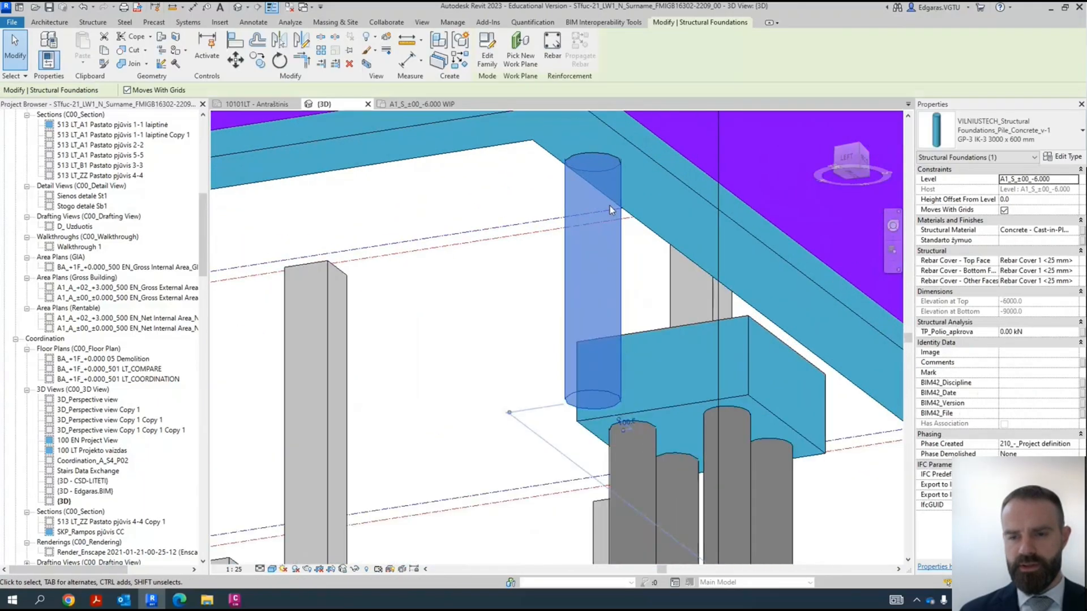
pyautogui.scroll(-3, 610, 205)
pyautogui.keyDown('shift'); pyautogui.moveTo(610, 206); pyautogui.dragTo(609, 364, button='middle'); pyautogui.keyUp('shift')
pyautogui.click(609, 364)
pyautogui.click(584, 279)
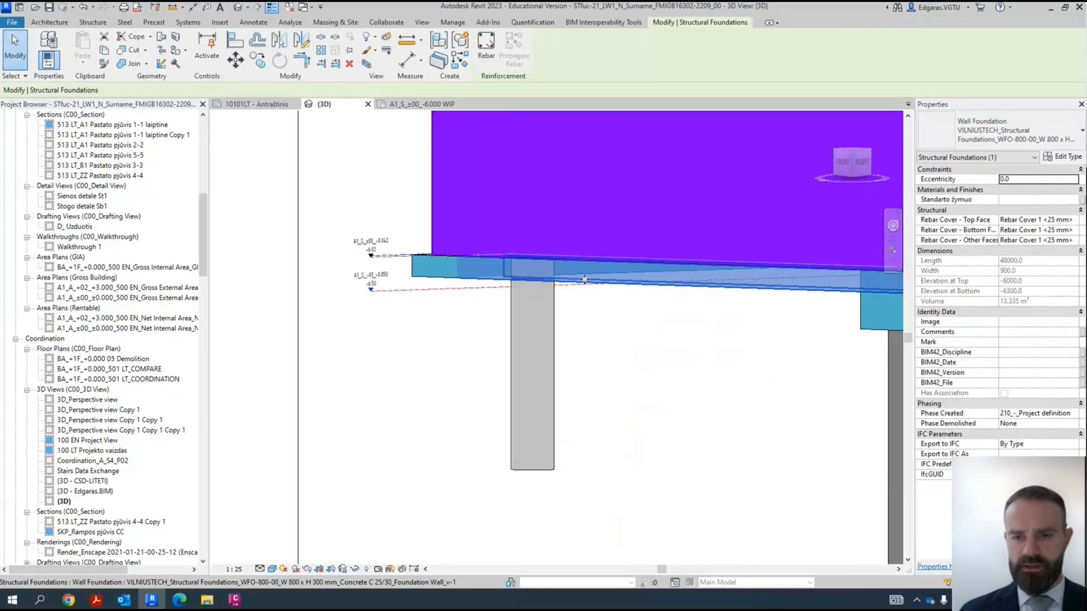
pyautogui.click(594, 386)
pyautogui.scroll(-2, 513, 363)
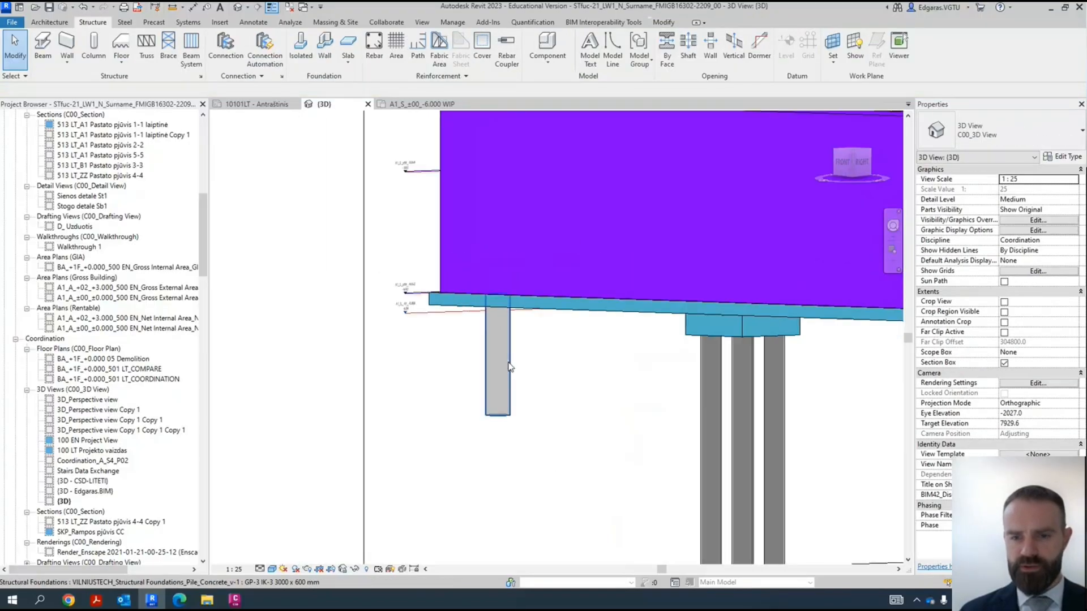
pyautogui.click(508, 364)
pyautogui.scroll(4, 508, 364)
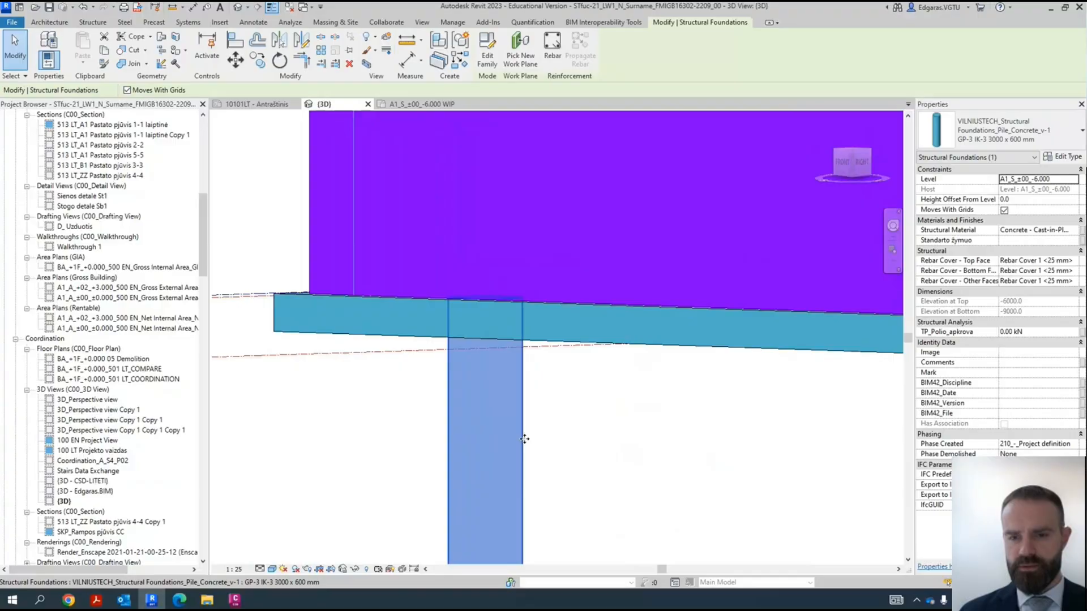
pyautogui.scroll(-3, 522, 439)
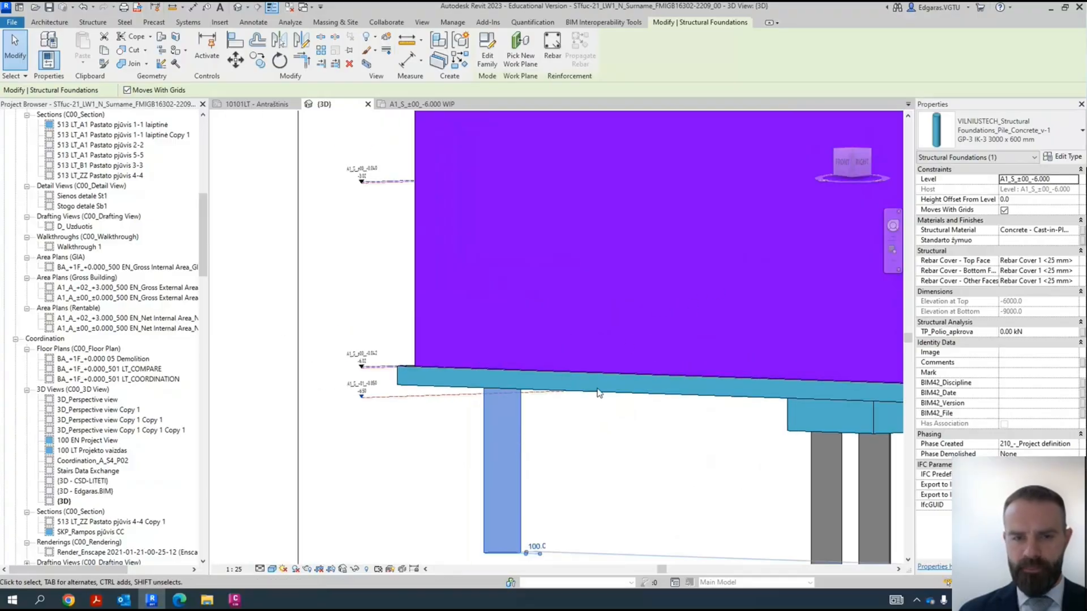
# - Crop the 3D view to the selected single pile with a section box and move a box face in to cut through the pile
pyautogui.click(366, 64)
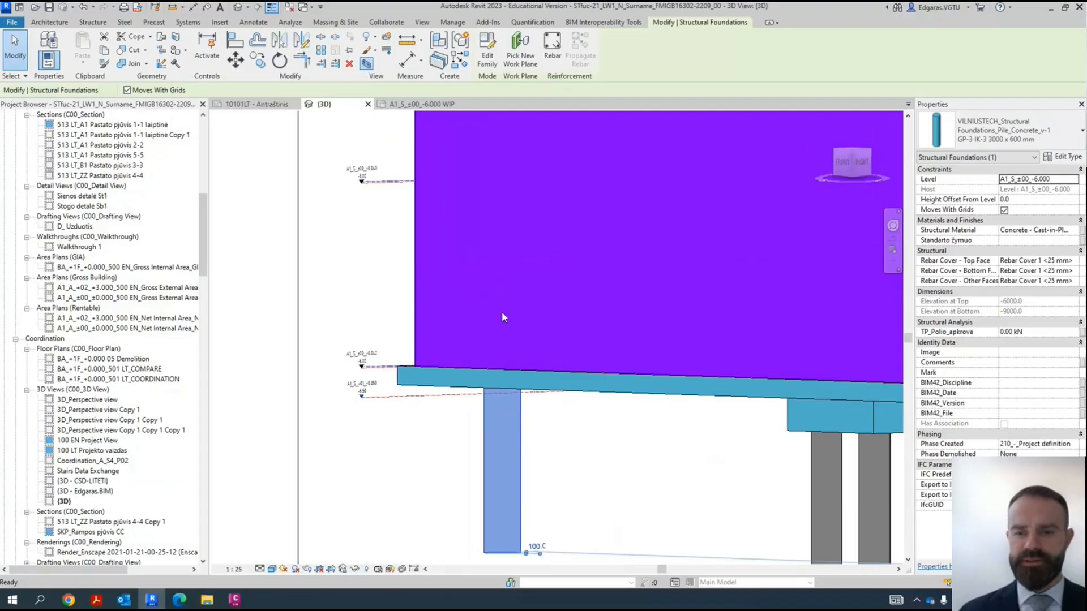
pyautogui.scroll(7, 381, 420)
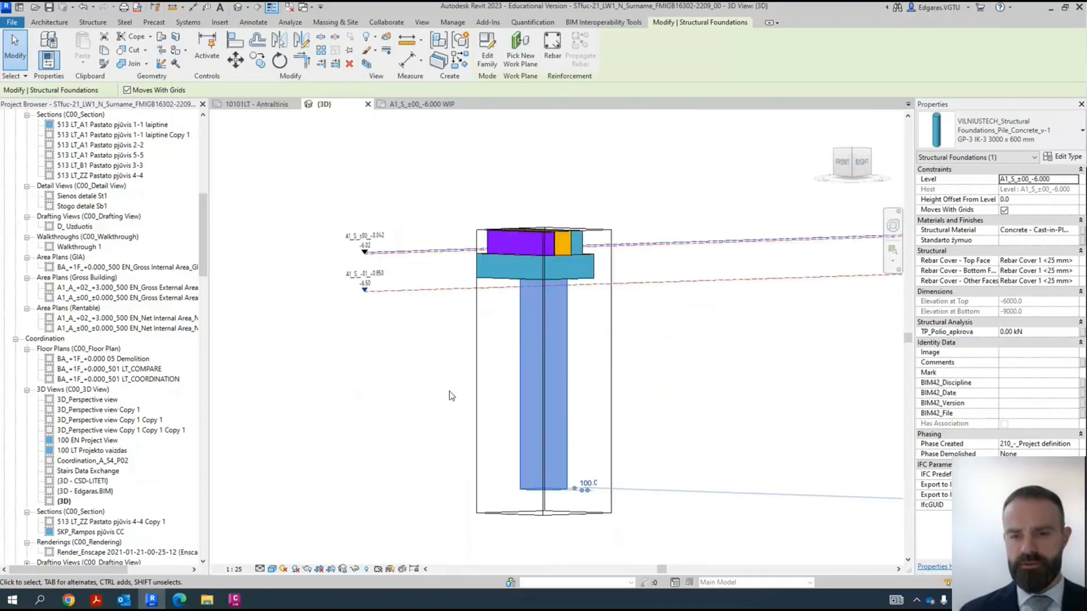
pyautogui.click(674, 356)
pyautogui.click(611, 372)
pyautogui.keyDown('shift'); pyautogui.moveTo(572, 326); pyautogui.dragTo(613, 408, button='middle'); pyautogui.keyUp('shift')
pyautogui.moveTo(559, 366); pyautogui.dragTo(547, 361)
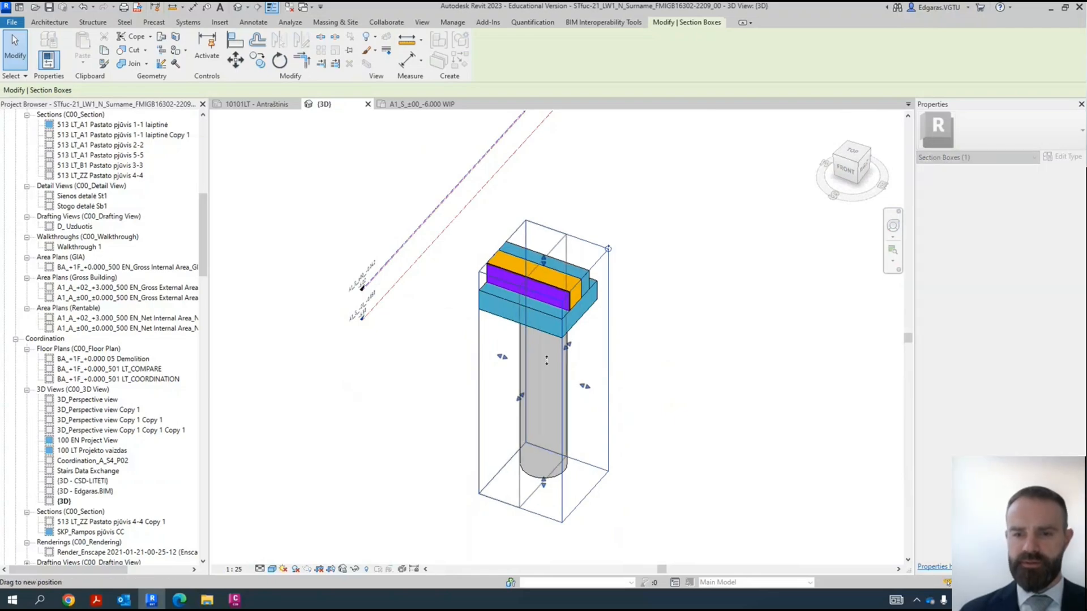
pyautogui.keyDown('shift'); pyautogui.moveTo(703, 439); pyautogui.dragTo(567, 324, button='middle'); pyautogui.keyUp('shift')
# - Duplicate the single pile's type under the name GP-3 IK-3 3000 x 300 mm
pyautogui.scroll(5, 566, 323)
pyautogui.click(576, 370)
pyautogui.scroll(-2, 580, 361)
pyautogui.click(581, 354)
pyautogui.scroll(3, 552, 251)
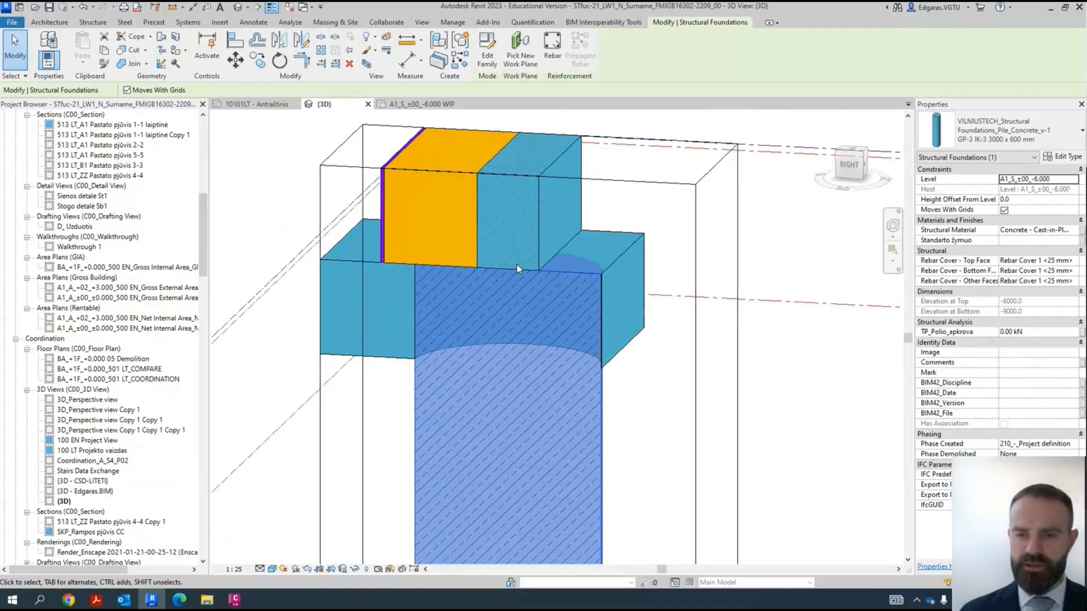
pyautogui.scroll(-1, 517, 264)
pyautogui.click(994, 135)
pyautogui.click(996, 134)
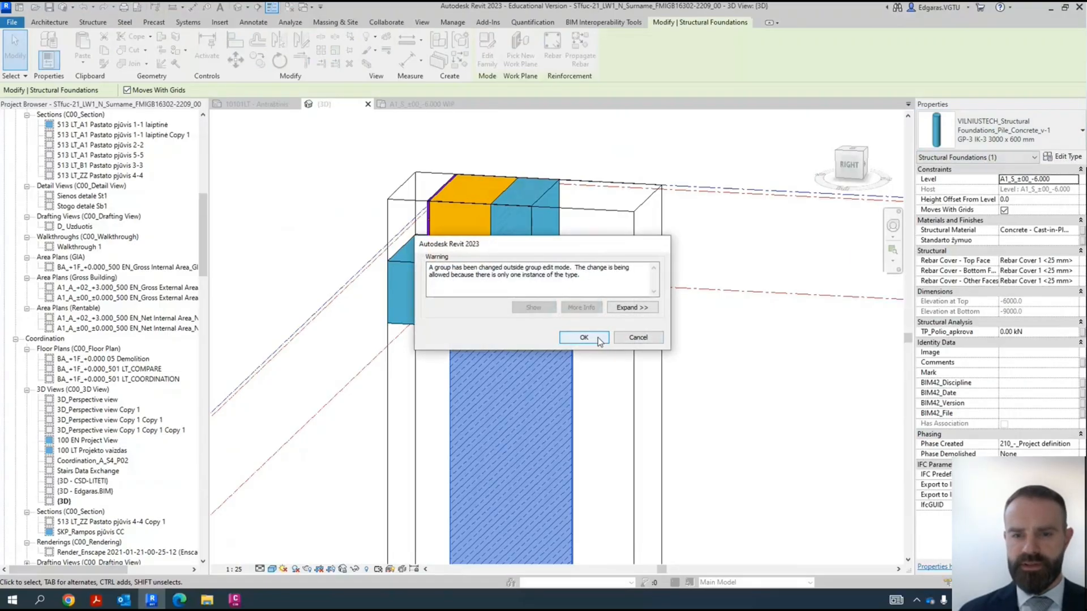
pyautogui.click(598, 342)
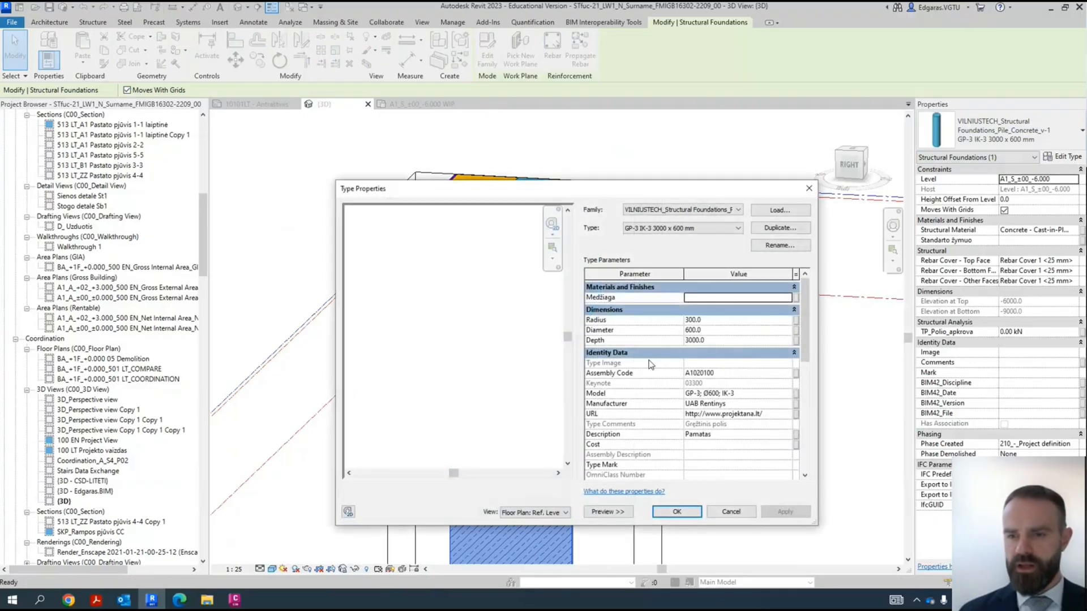
pyautogui.click(779, 228)
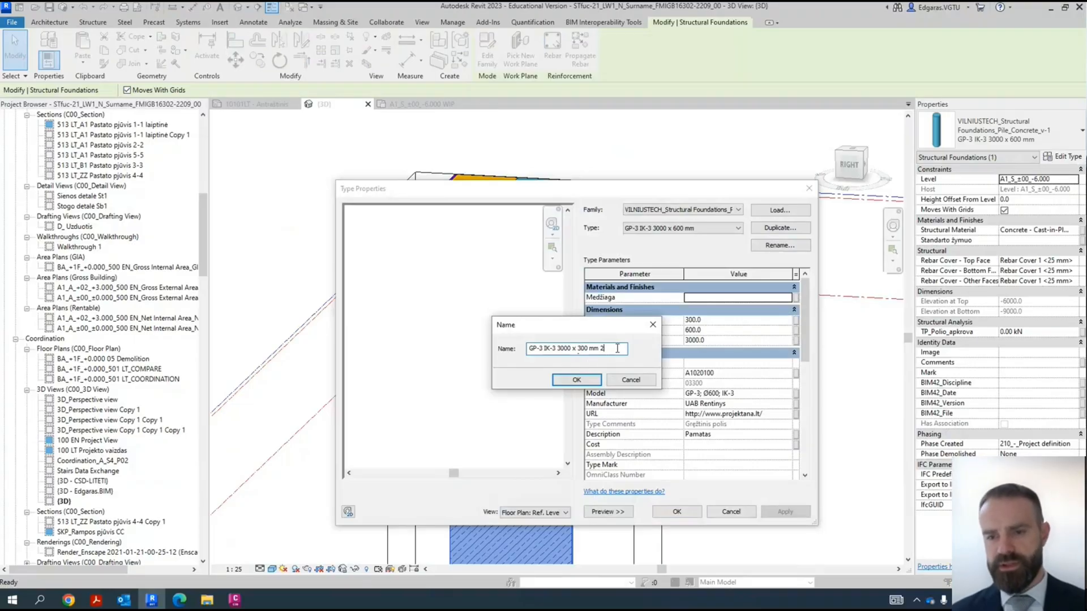
pyautogui.press('Return')
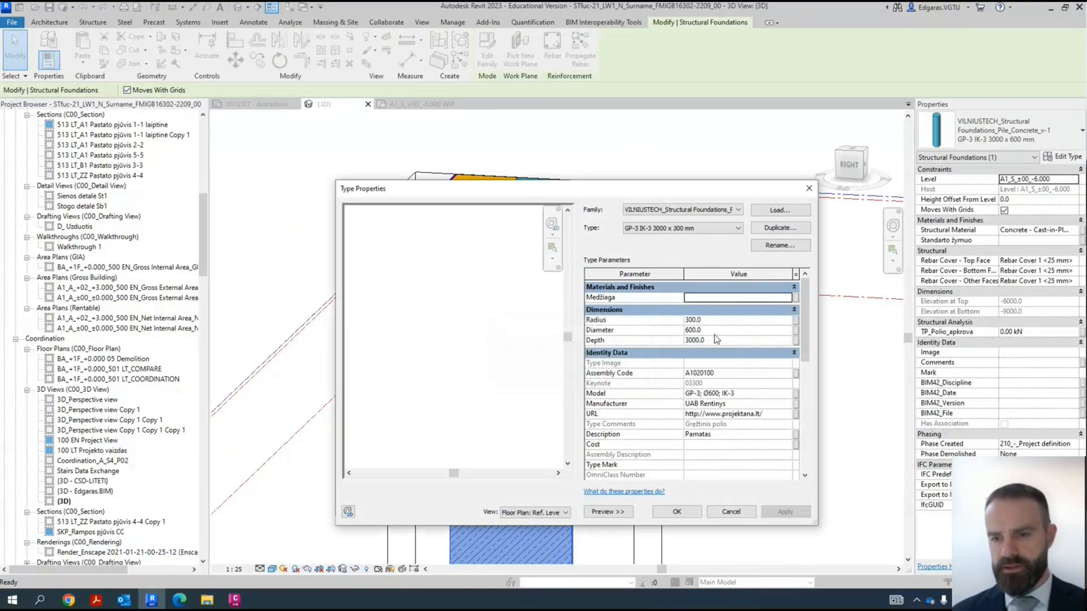
# - Give the new pile type a diameter of 300, a radius of 150 and the model text GP-3; Ø300; IK-3
pyautogui.click(722, 331)
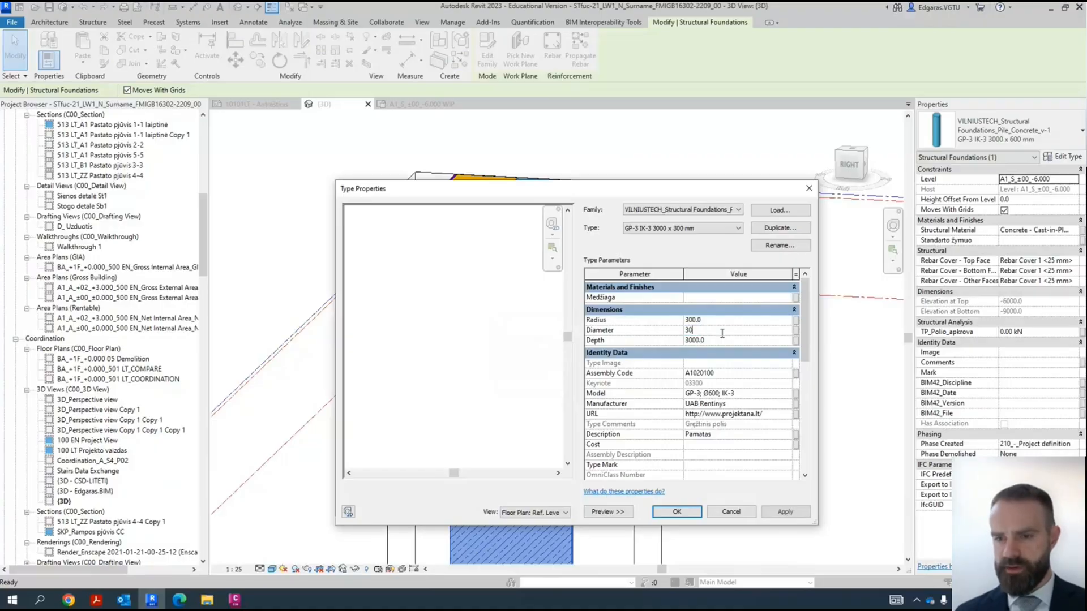
pyautogui.click(707, 320)
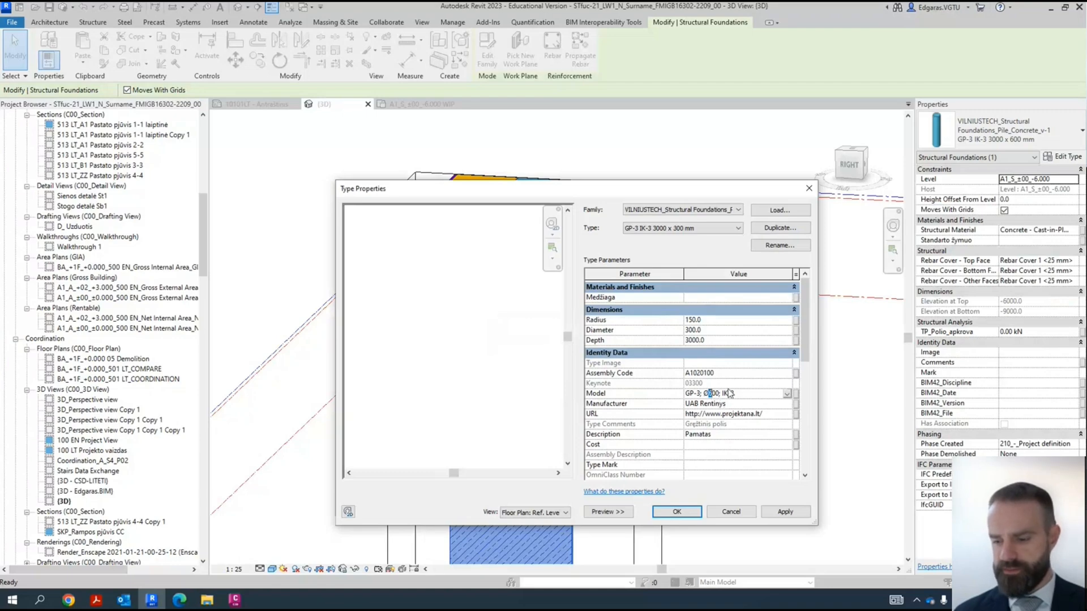
pyautogui.write('3')
pyautogui.click(729, 460)
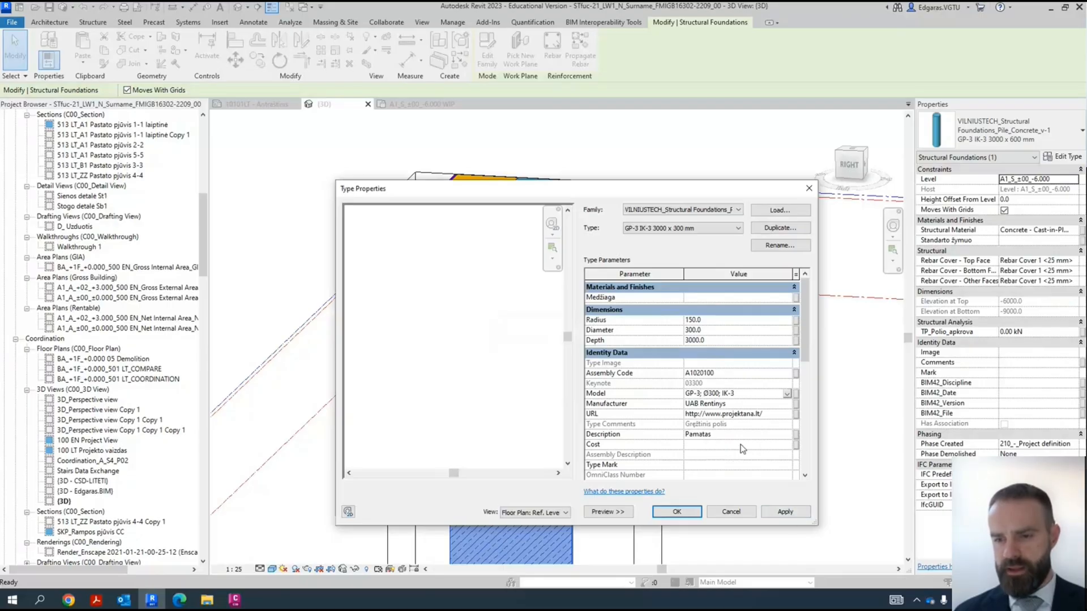
pyautogui.click(799, 513)
pyautogui.click(617, 398)
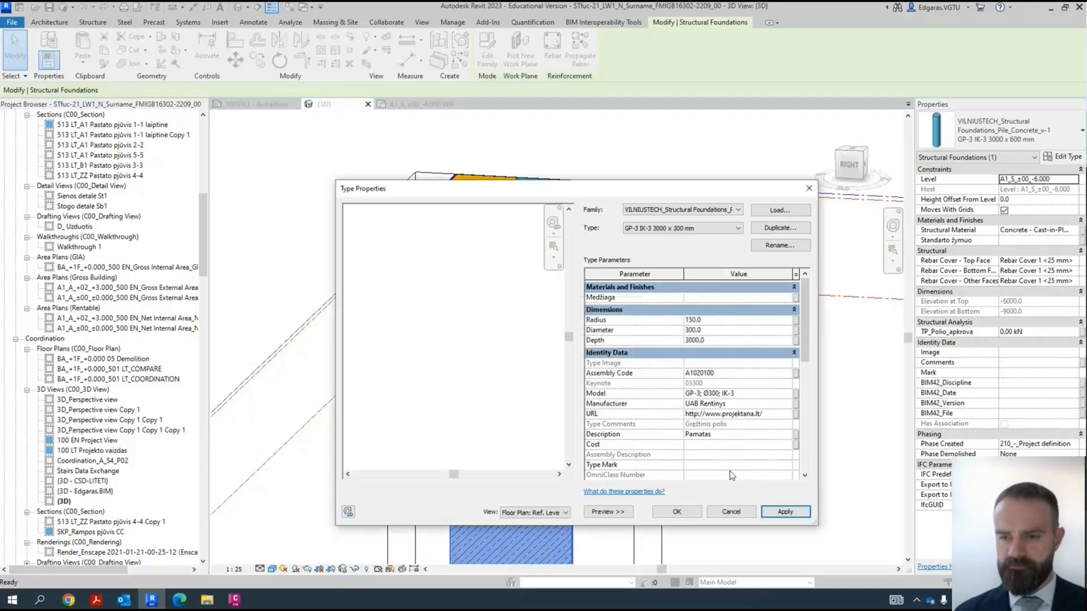
pyautogui.click(675, 512)
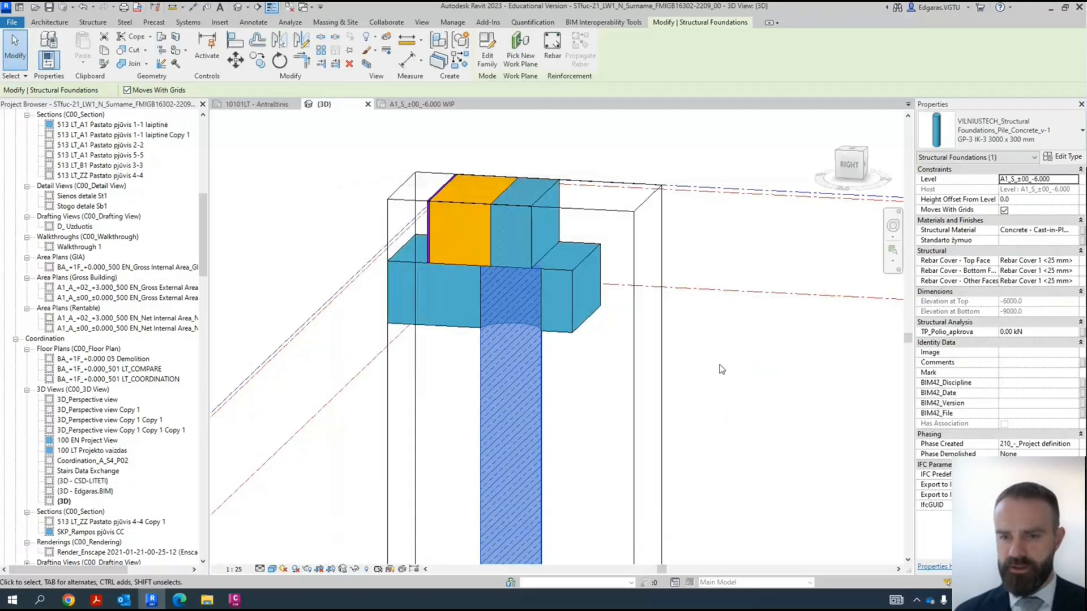
# - Extend the section box around the pile so that it takes in a longer stretch of the wall foundation
pyautogui.click(589, 414)
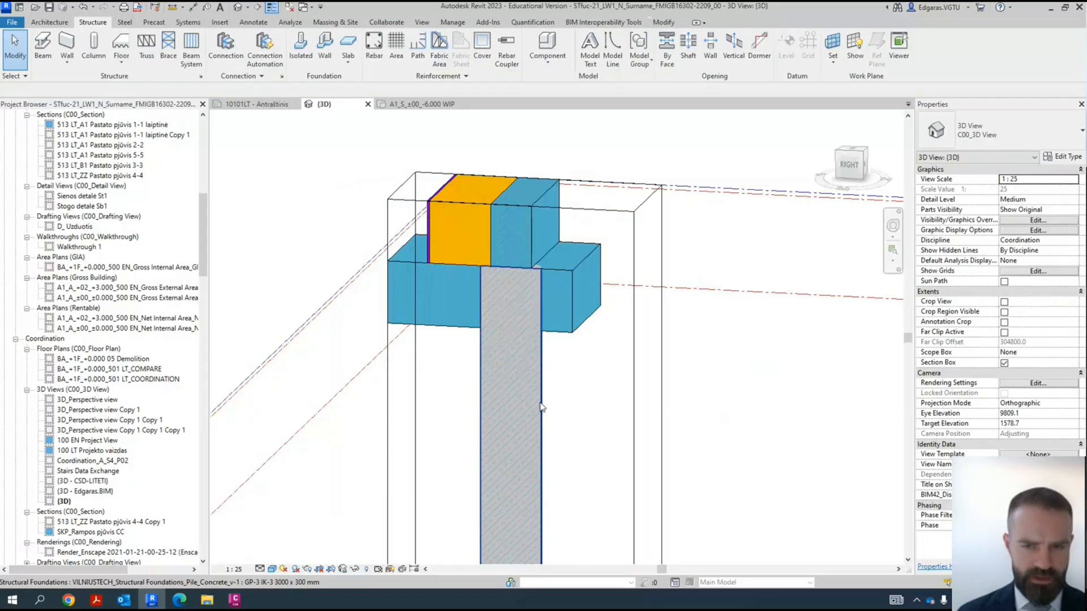
pyautogui.click(541, 408)
pyautogui.keyDown('shift'); pyautogui.moveTo(626, 405); pyautogui.dragTo(569, 391, button='middle'); pyautogui.keyUp('shift')
pyautogui.click(668, 421)
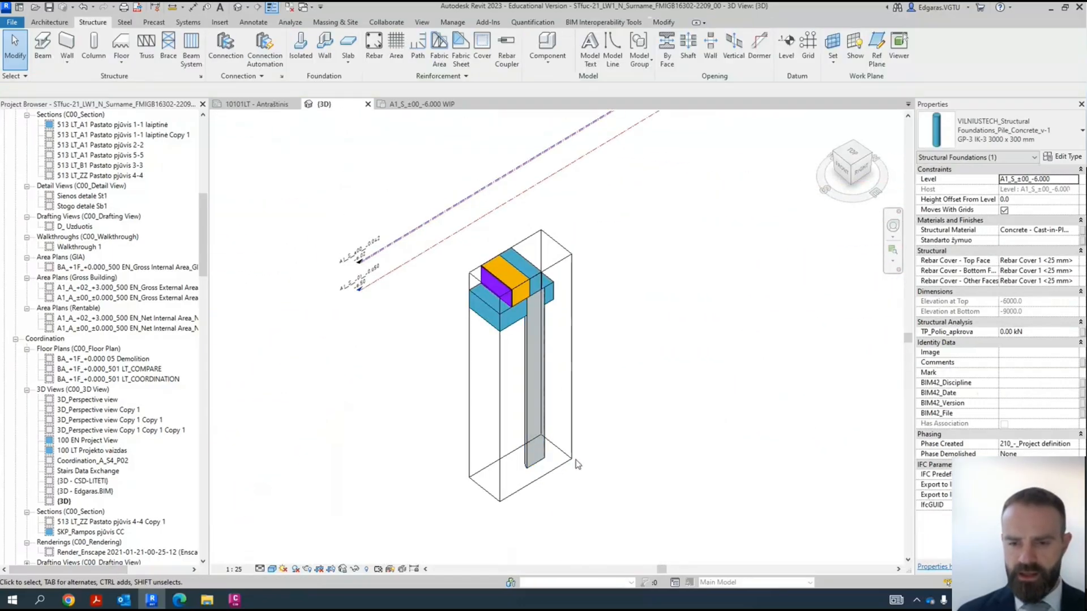
pyautogui.click(524, 487)
pyautogui.scroll(-4, 532, 385)
pyautogui.moveTo(528, 387); pyautogui.dragTo(656, 435)
pyautogui.keyDown('shift'); pyautogui.moveTo(650, 347); pyautogui.dragTo(671, 322, button='middle'); pyautogui.keyUp('shift')
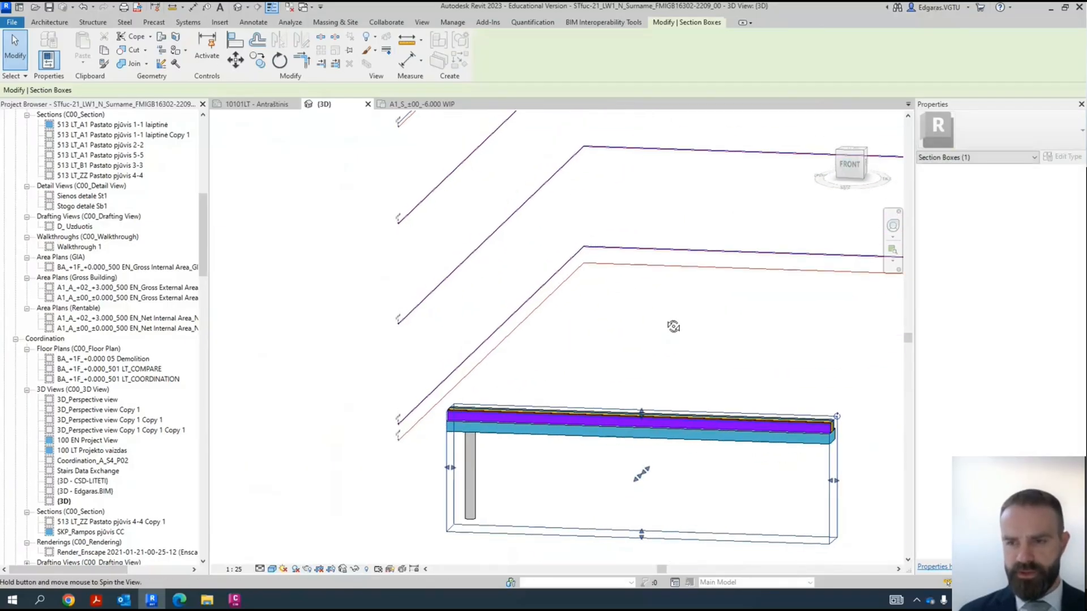
pyautogui.click(849, 180)
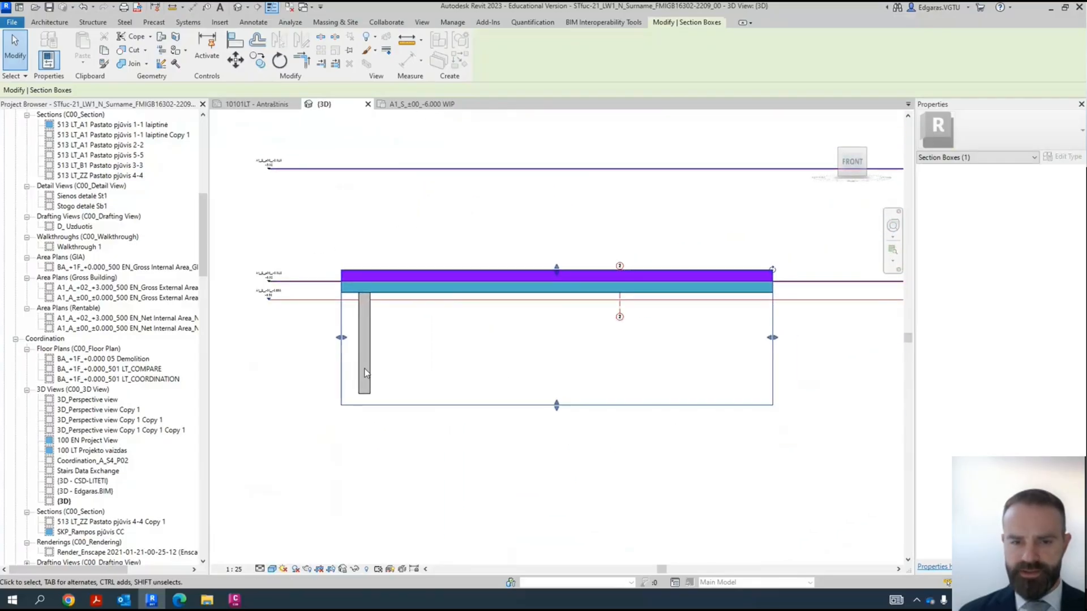
pyautogui.press('Escape')
pyautogui.click(363, 373)
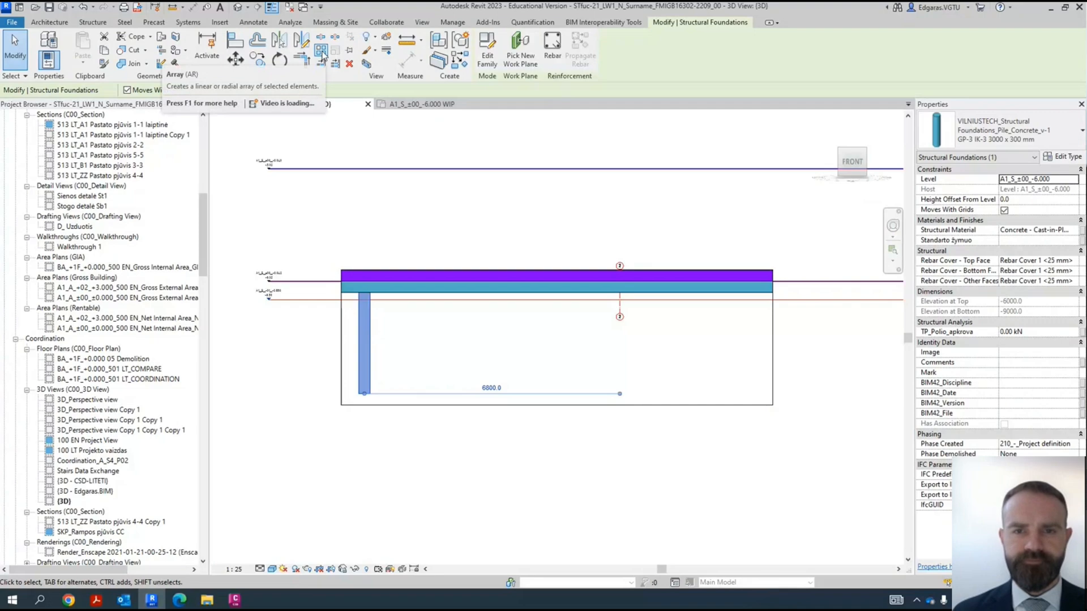
pyautogui.click(323, 53)
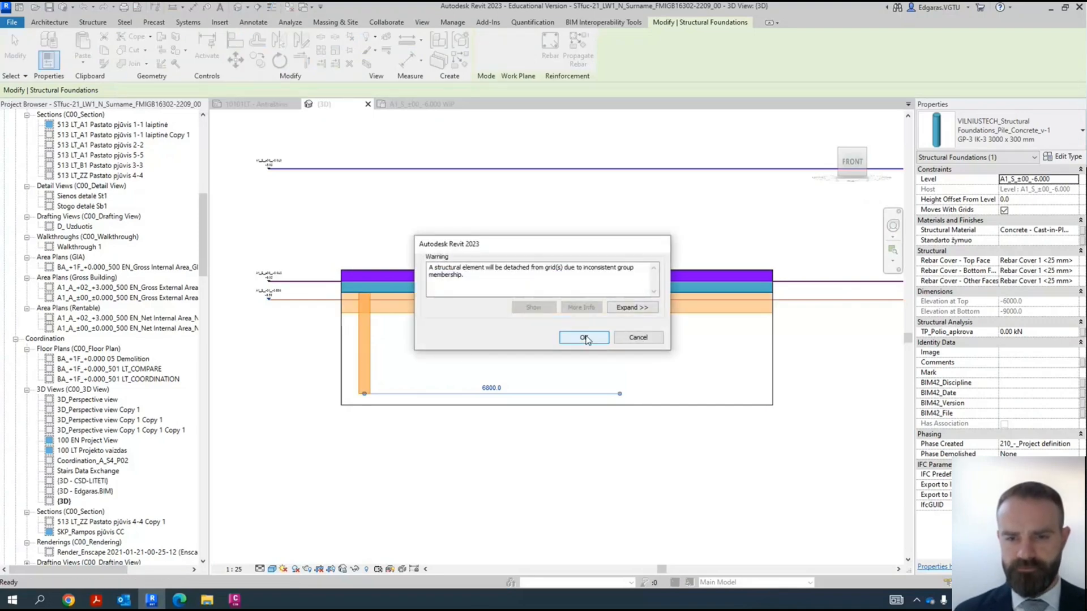
pyautogui.click(584, 337)
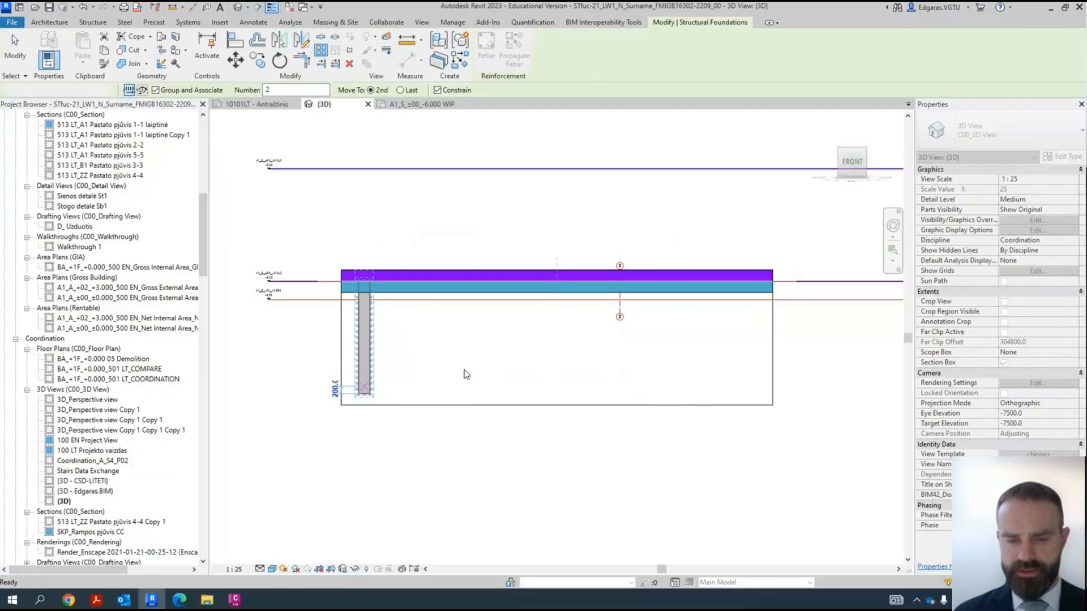
pyautogui.press('Escape')
pyautogui.keyDown('shift'); pyautogui.moveTo(418, 377); pyautogui.dragTo(533, 485, button='middle'); pyautogui.keyUp('shift')
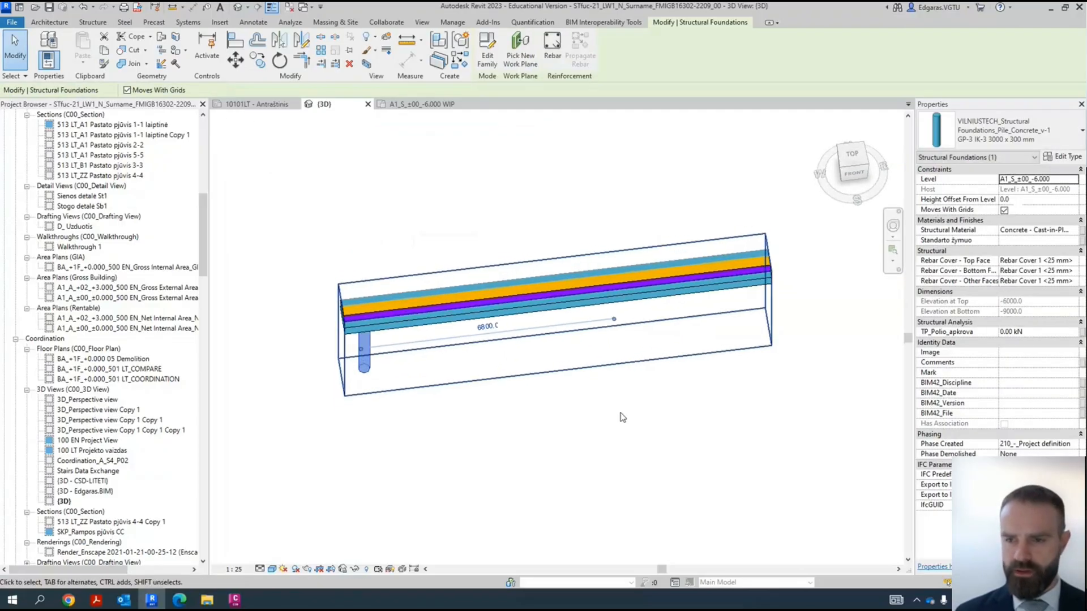
pyautogui.click(661, 440)
# - Set the active work plane to the level A1_A_±00_±0.000
pyautogui.keyDown('shift'); pyautogui.moveTo(472, 343); pyautogui.dragTo(459, 290, button='middle'); pyautogui.keyUp('shift')
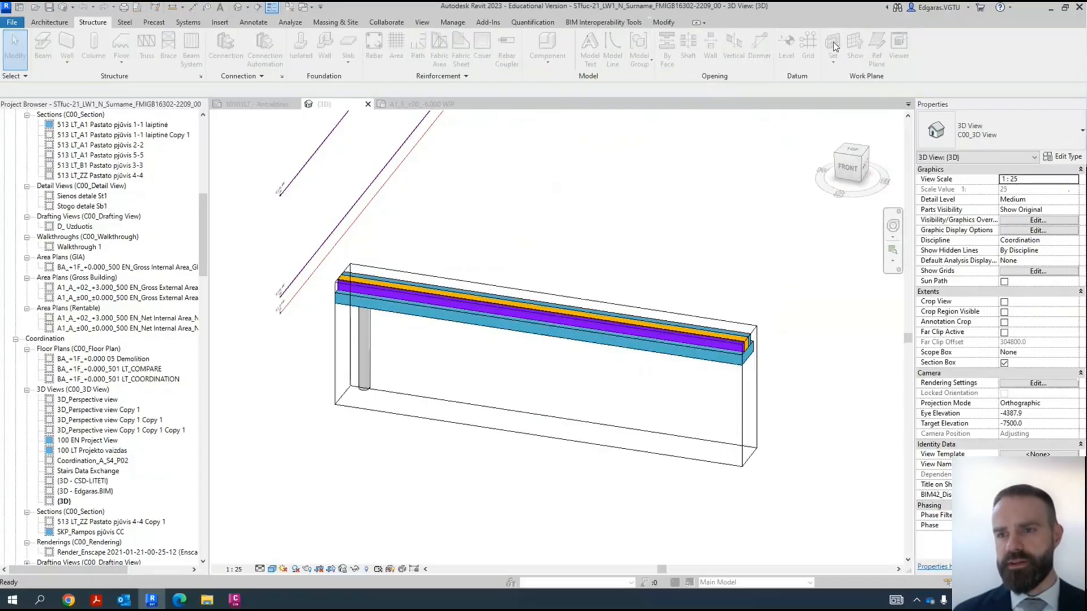
pyautogui.click(833, 49)
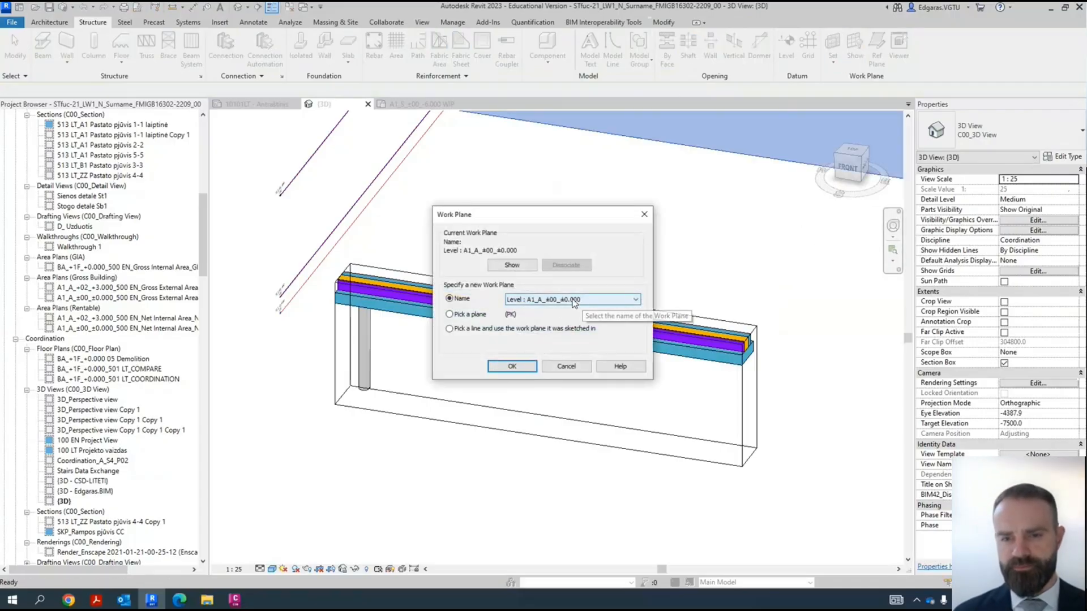
pyautogui.click(512, 365)
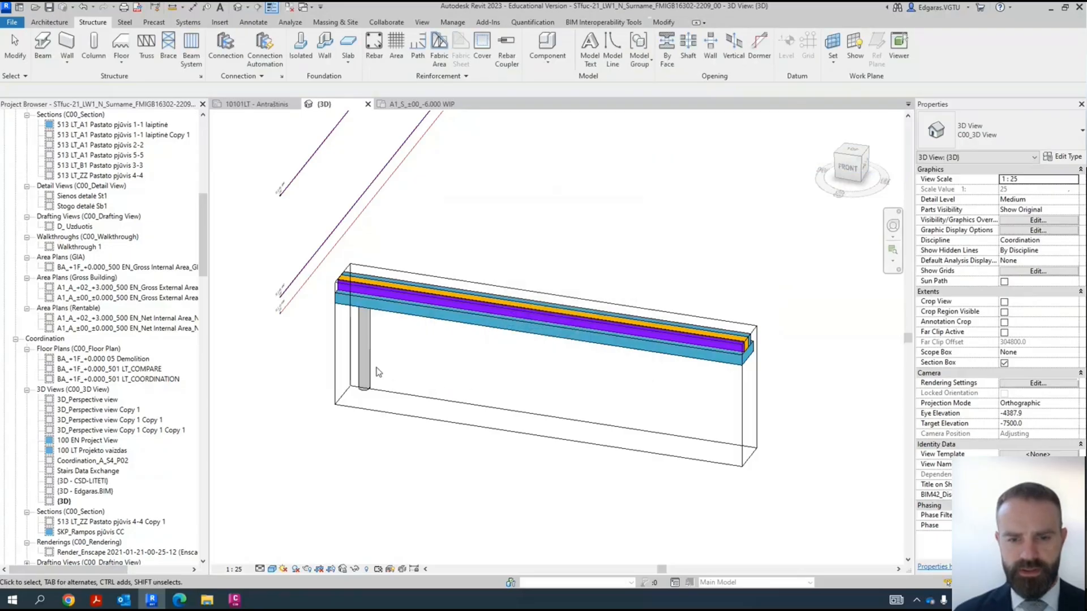
# - Array the single 300 mm pile linearly along the wall foundation in plan orientation, as an associated group with a count of 10
pyautogui.click(369, 377)
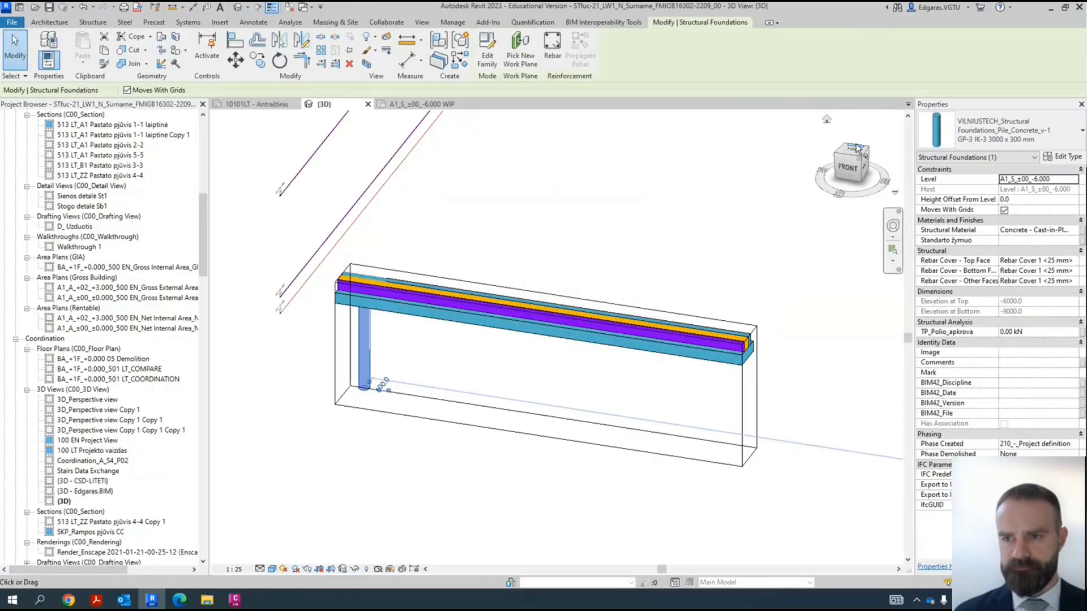
pyautogui.click(853, 152)
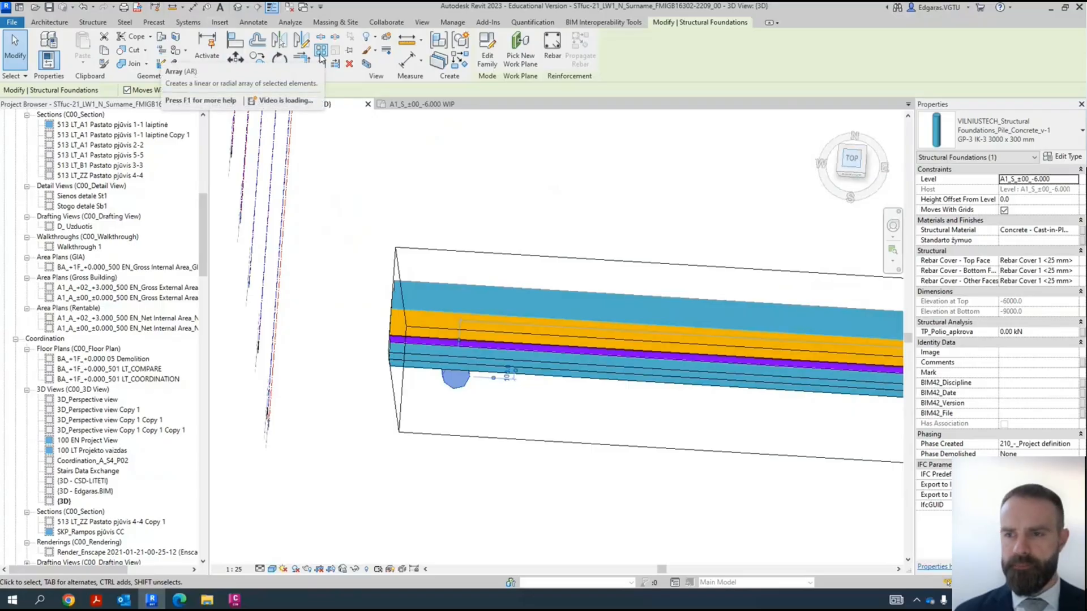
pyautogui.click(854, 158)
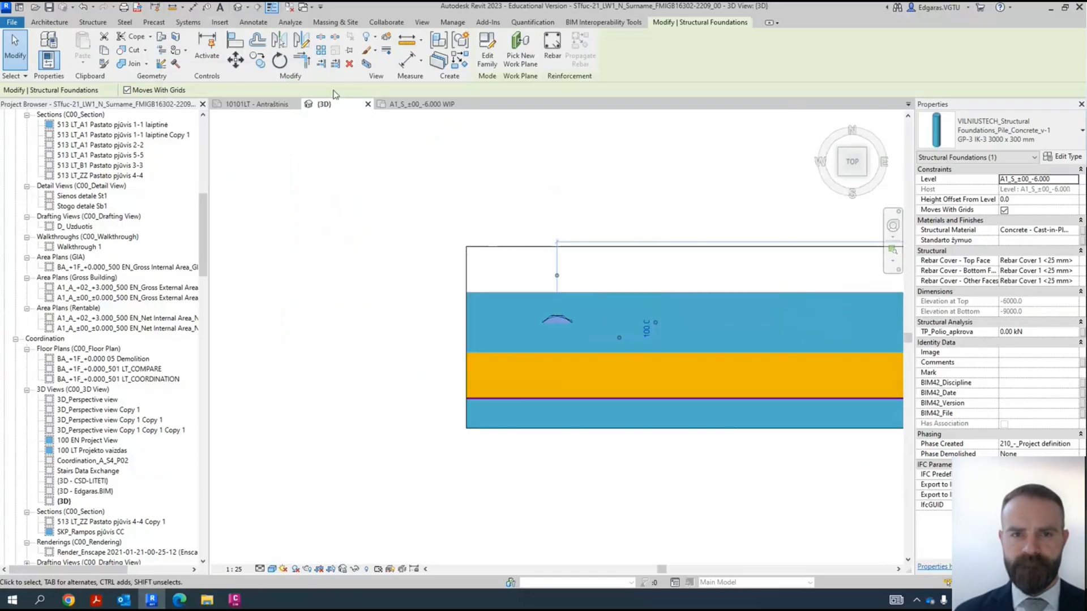
pyautogui.click(321, 51)
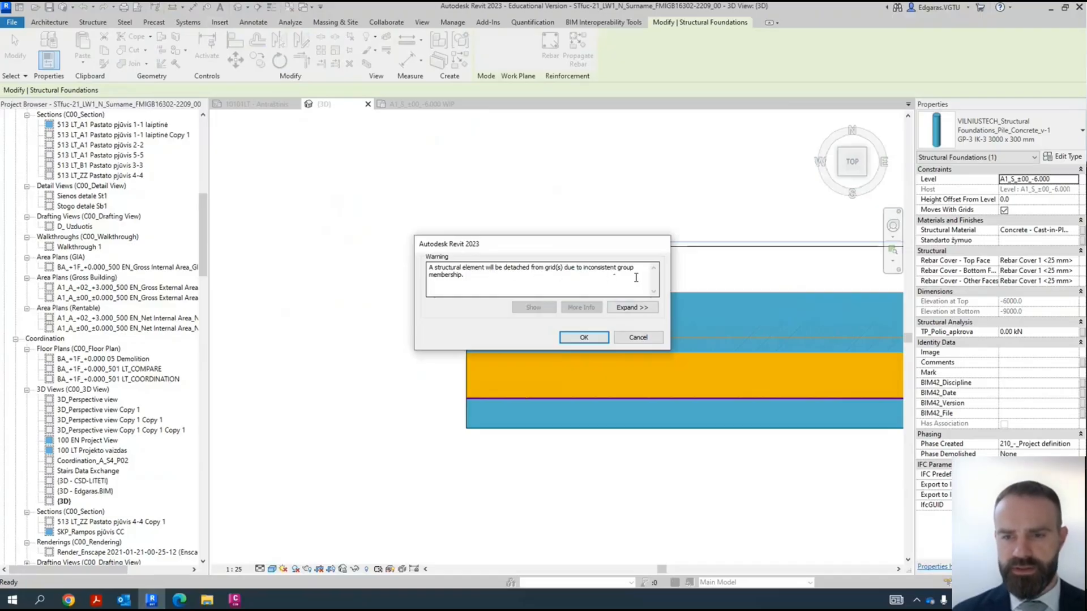
pyautogui.click(583, 337)
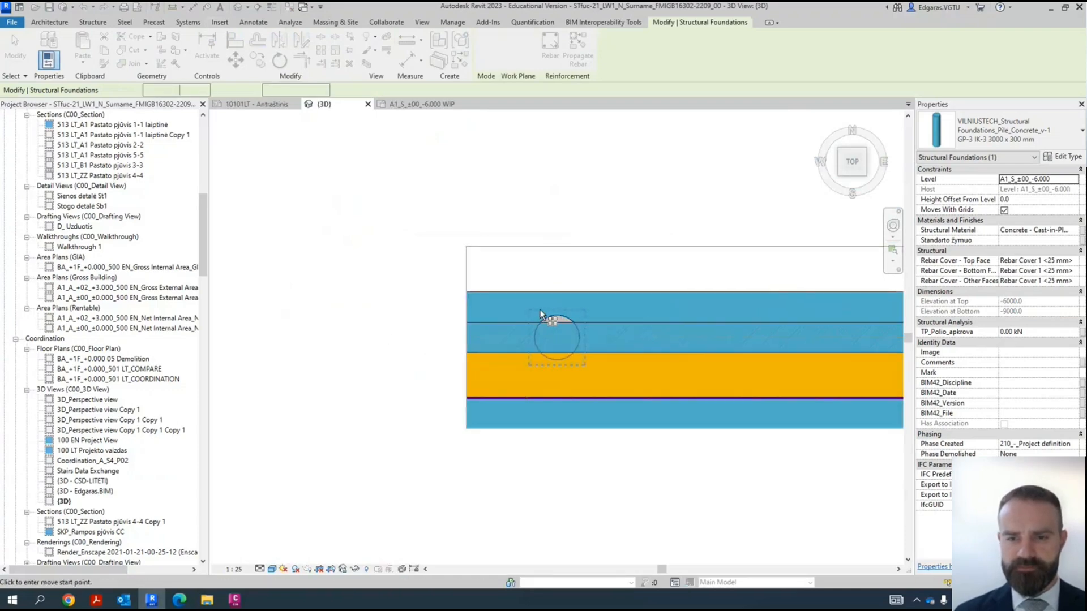
pyautogui.scroll(-2, 399, 315)
pyautogui.click(488, 311)
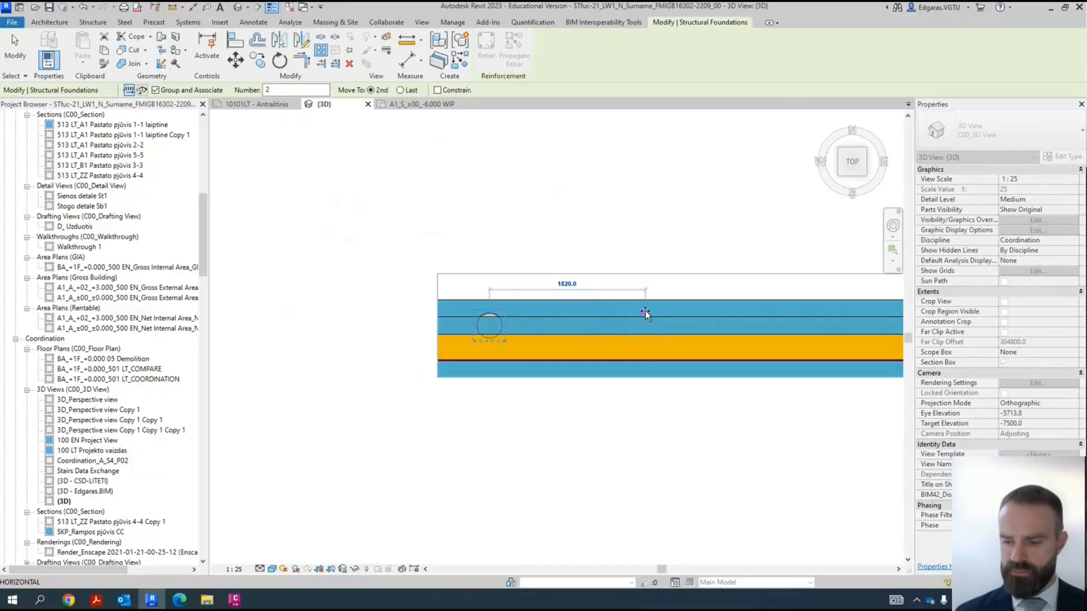
pyautogui.click(645, 311)
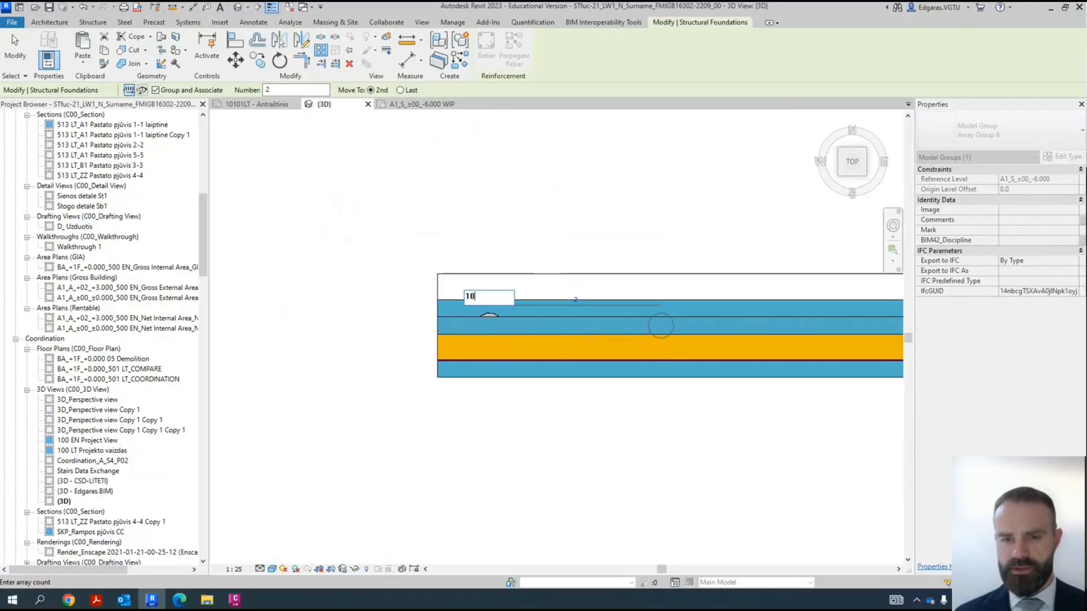
pyautogui.click(589, 462)
# - Enlarge the section box lengthwise to take in the whole pile row and raise its upper face above the basement wall
pyautogui.scroll(-4, 502, 385)
pyautogui.keyDown('shift'); pyautogui.moveTo(668, 368); pyautogui.dragTo(682, 214, button='middle'); pyautogui.keyUp('shift')
pyautogui.click(695, 367)
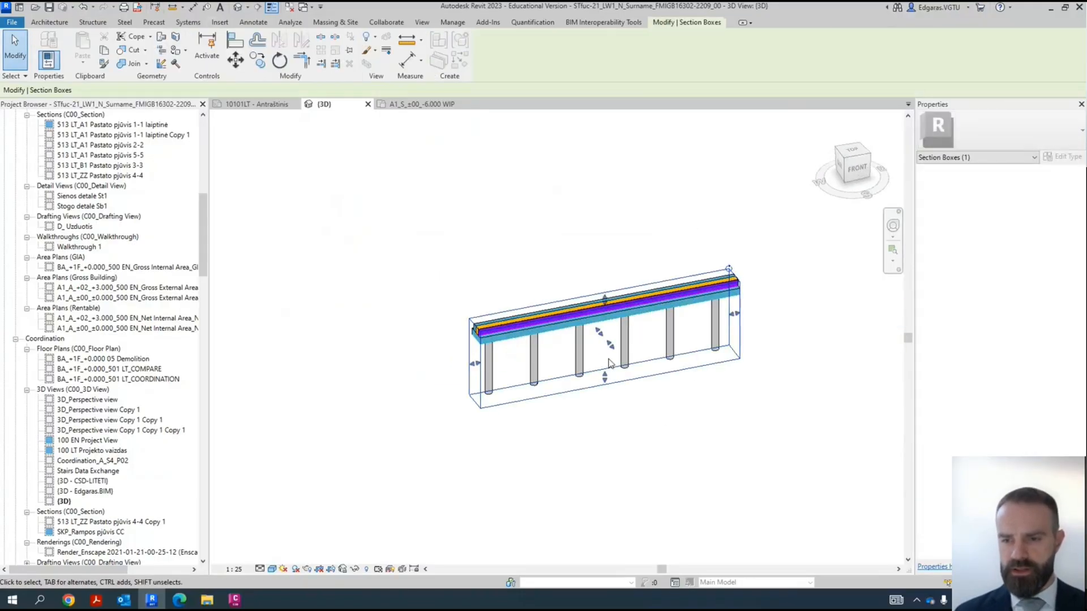
pyautogui.scroll(-2, 610, 359)
pyautogui.moveTo(683, 334); pyautogui.dragTo(887, 326)
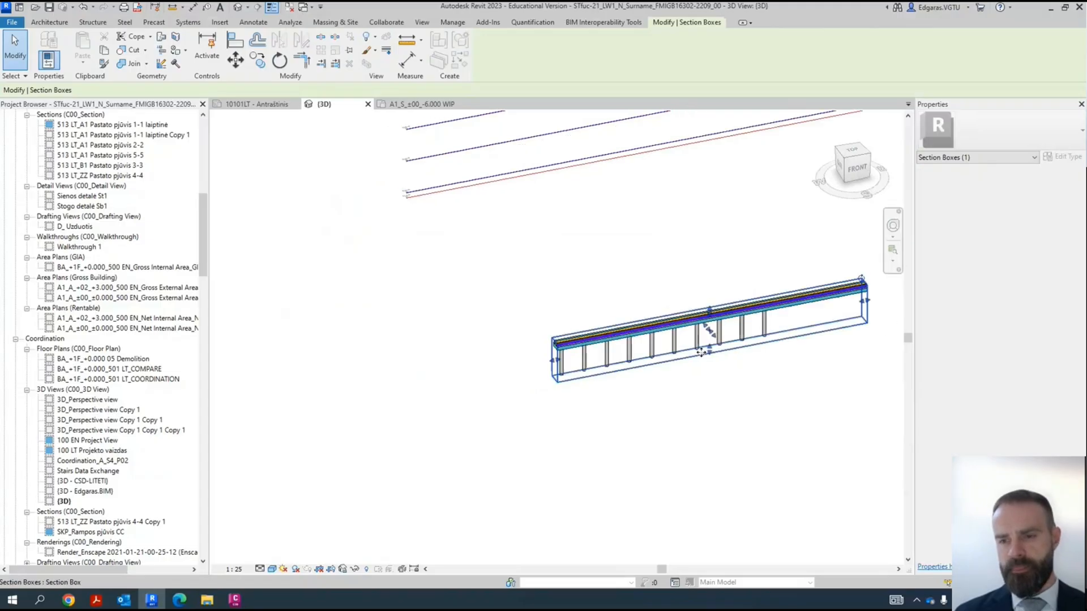
pyautogui.keyDown('shift'); pyautogui.moveTo(700, 353); pyautogui.dragTo(714, 325, button='middle'); pyautogui.keyUp('shift')
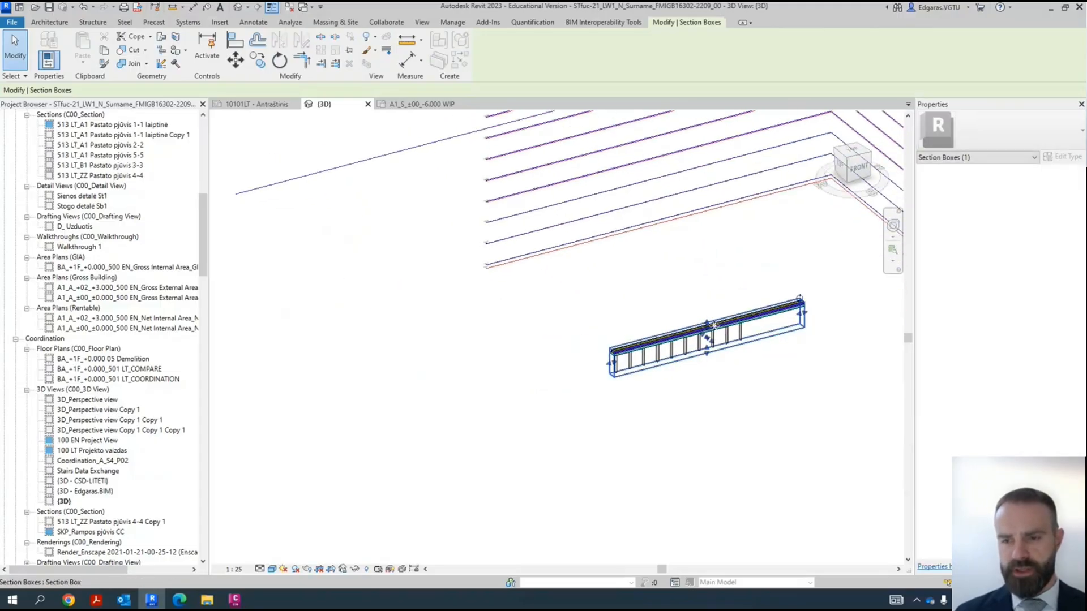
pyautogui.moveTo(707, 325); pyautogui.dragTo(711, 369)
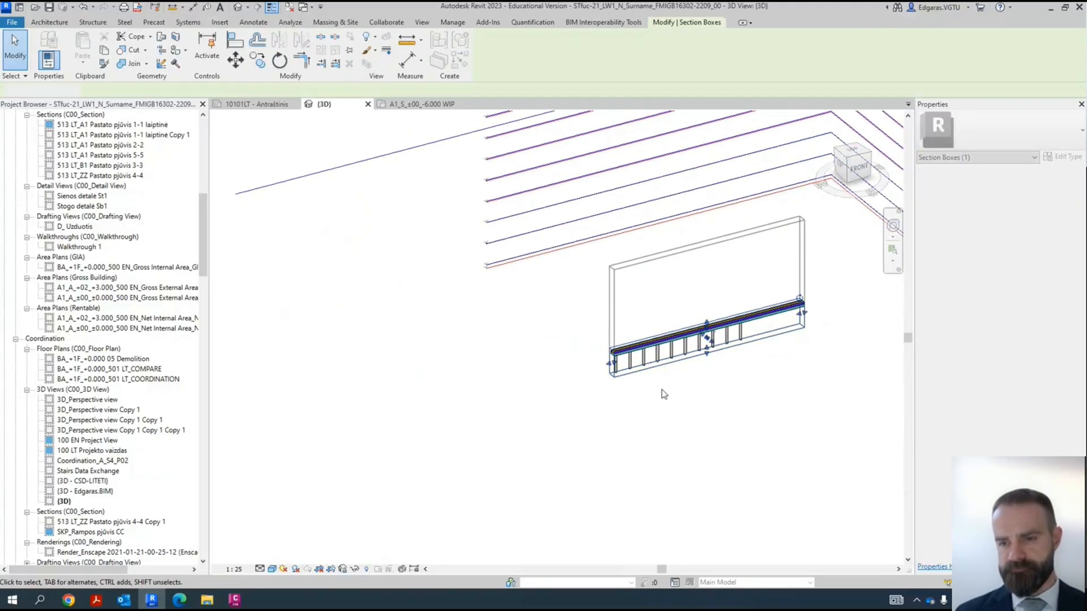
pyautogui.click(507, 396)
# - Widen the section box across the building so that it takes in the opposite basement wall and the columns with their pile caps
pyautogui.keyDown('shift'); pyautogui.moveTo(507, 396); pyautogui.dragTo(745, 378, button='middle'); pyautogui.keyUp('shift')
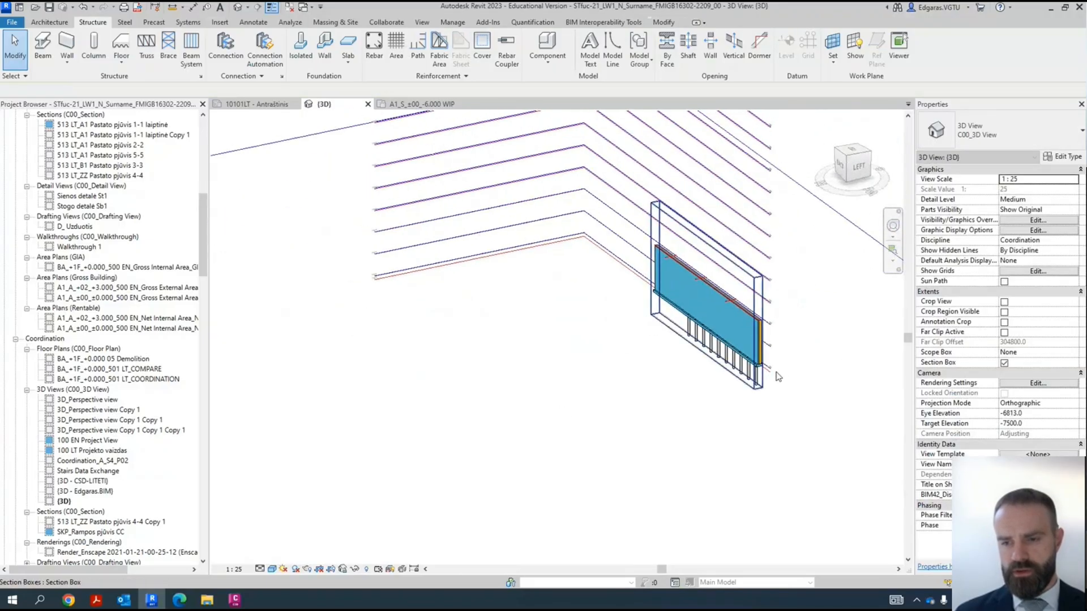
pyautogui.scroll(5, 746, 378)
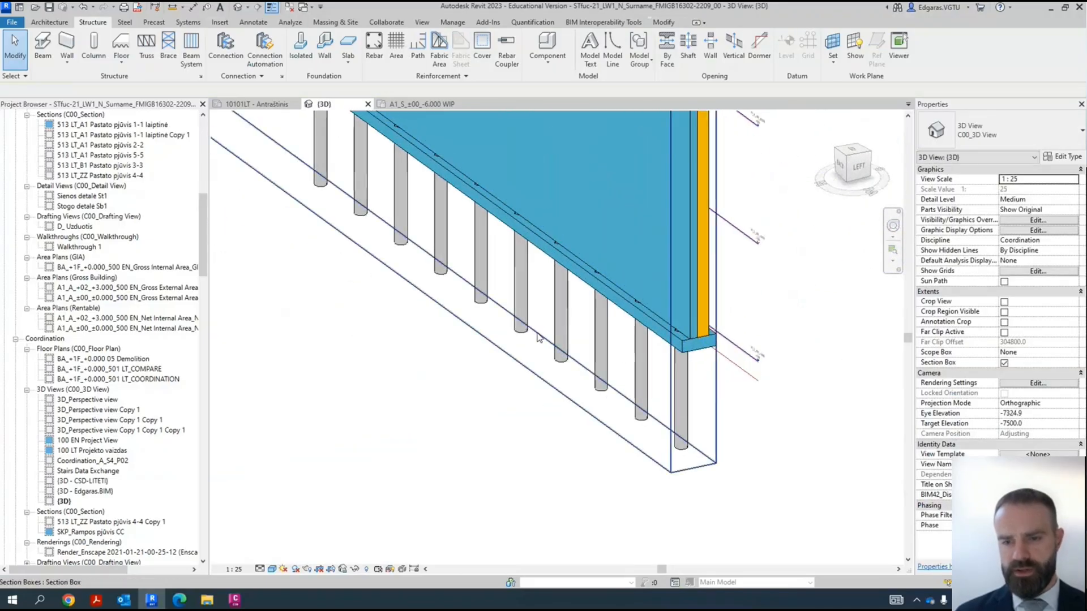
pyautogui.scroll(-5, 485, 275)
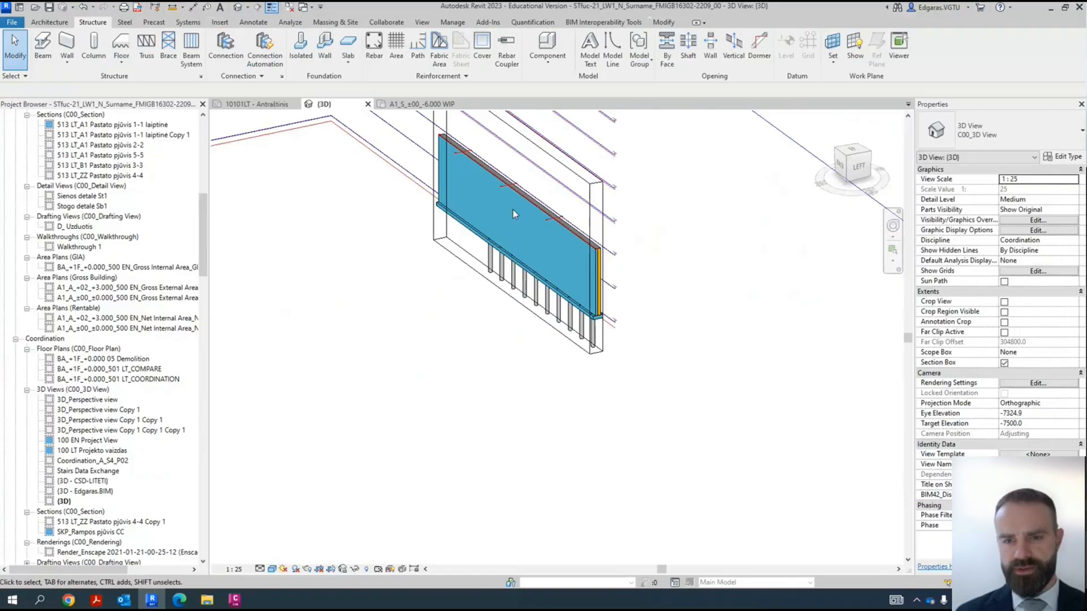
pyautogui.scroll(-3, 601, 256)
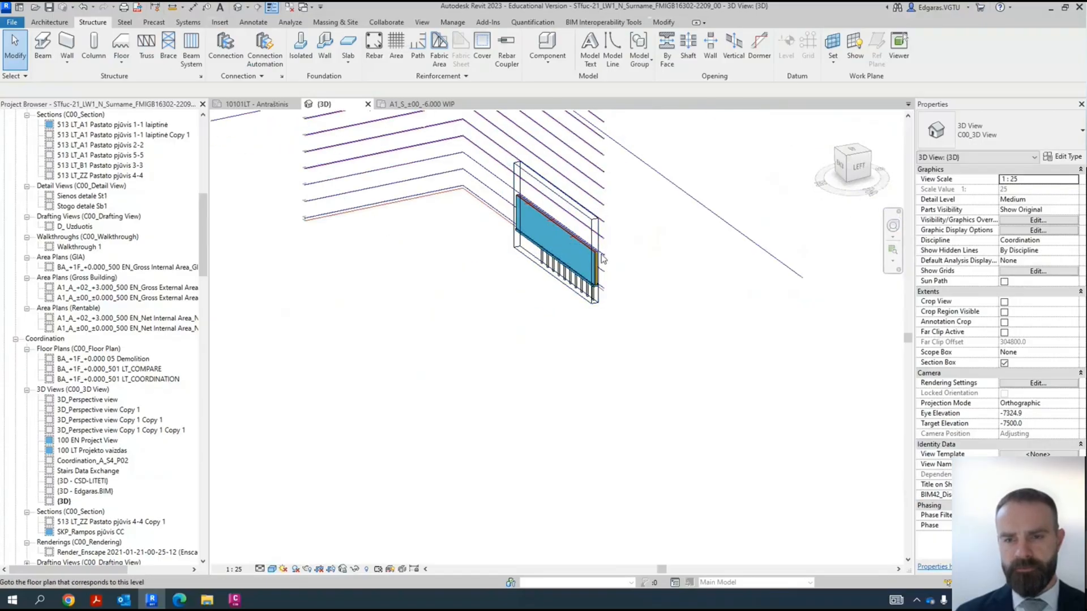
pyautogui.click(604, 248)
pyautogui.moveTo(549, 237); pyautogui.dragTo(453, 198)
pyautogui.moveTo(489, 268); pyautogui.dragTo(491, 272)
pyautogui.scroll(5, 510, 339)
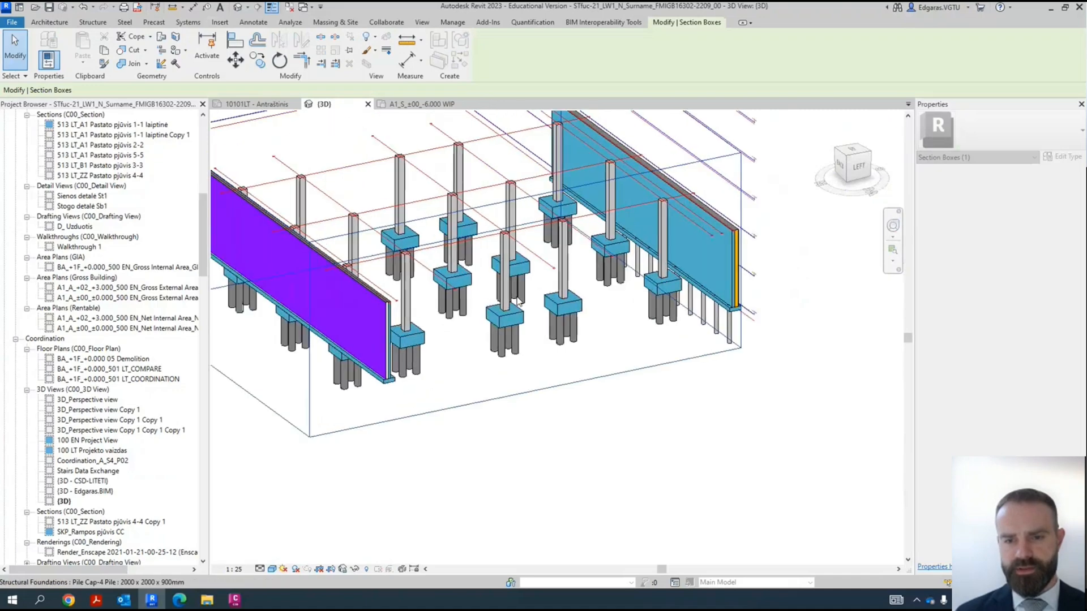
pyautogui.click(402, 409)
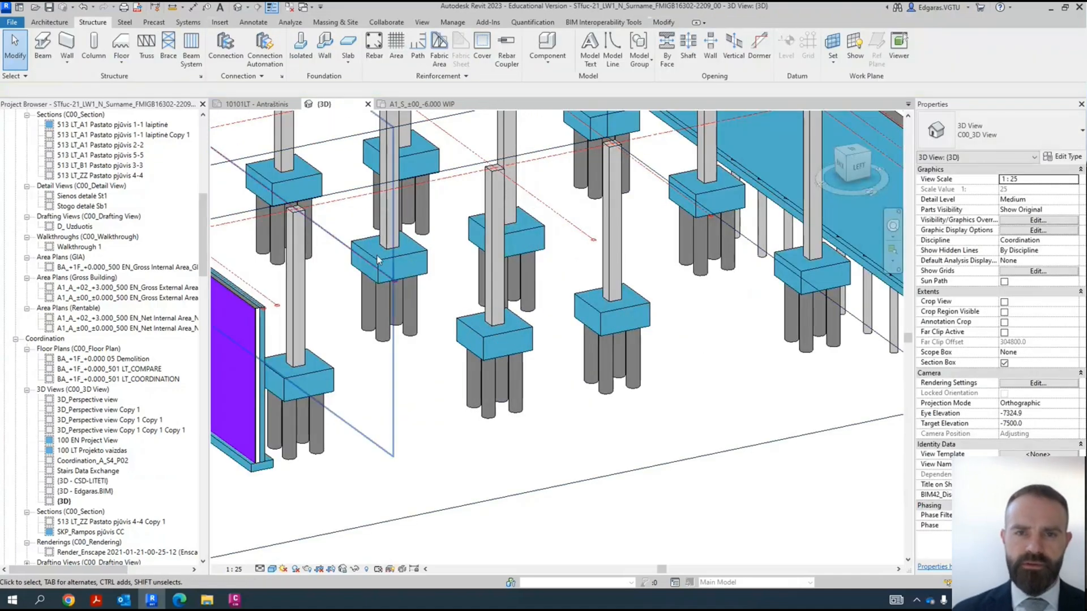
# - Load the Sleeve Foundation family from the Structural Foundations category of the Autodesk family library
pyautogui.click(220, 23)
pyautogui.click(528, 54)
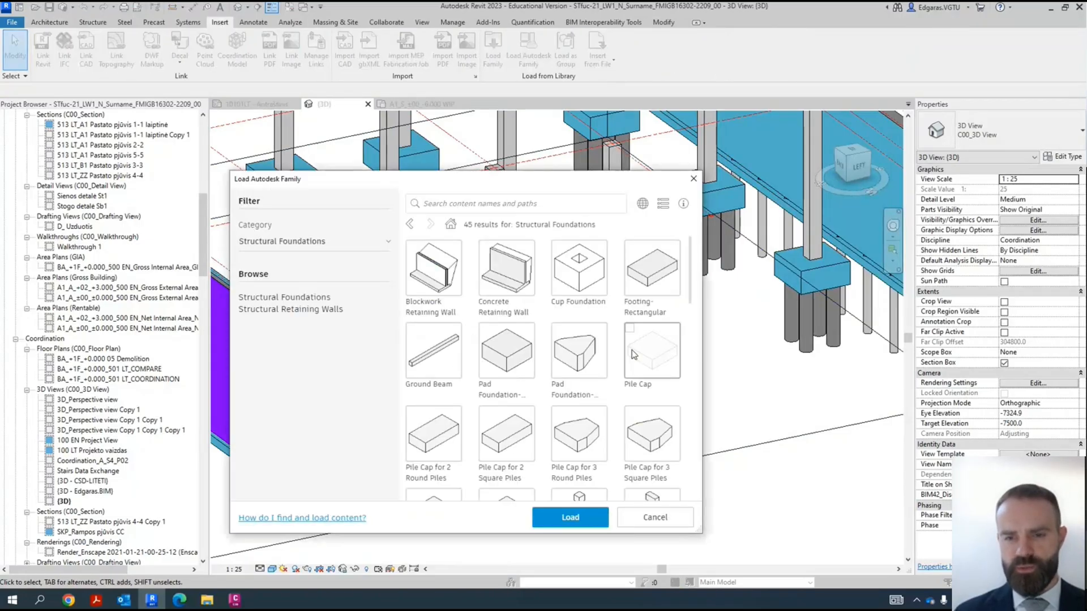
pyautogui.moveTo(690, 286); pyautogui.dragTo(698, 486)
pyautogui.click(663, 378)
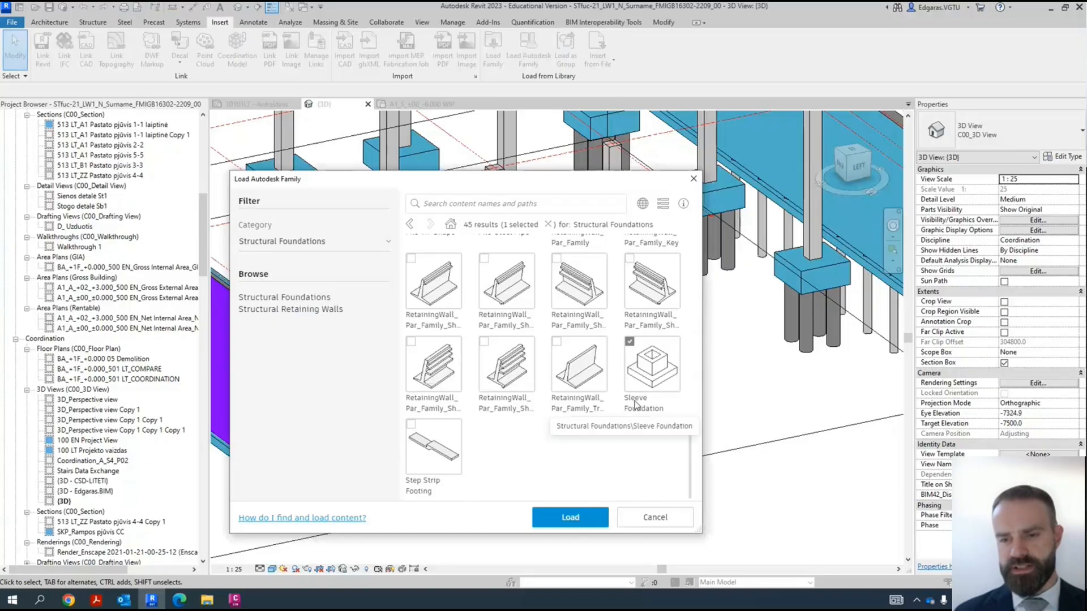
pyautogui.click(590, 526)
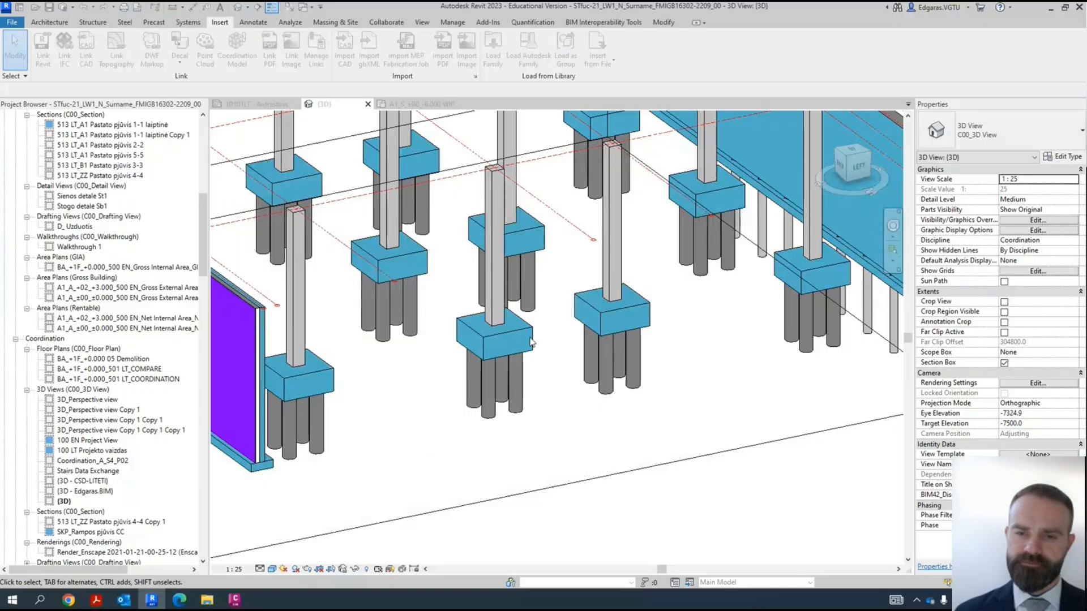
# - Change one four-pile cap under an inner column to the Sleeve Foundation type Default
pyautogui.click(530, 334)
pyautogui.click(966, 138)
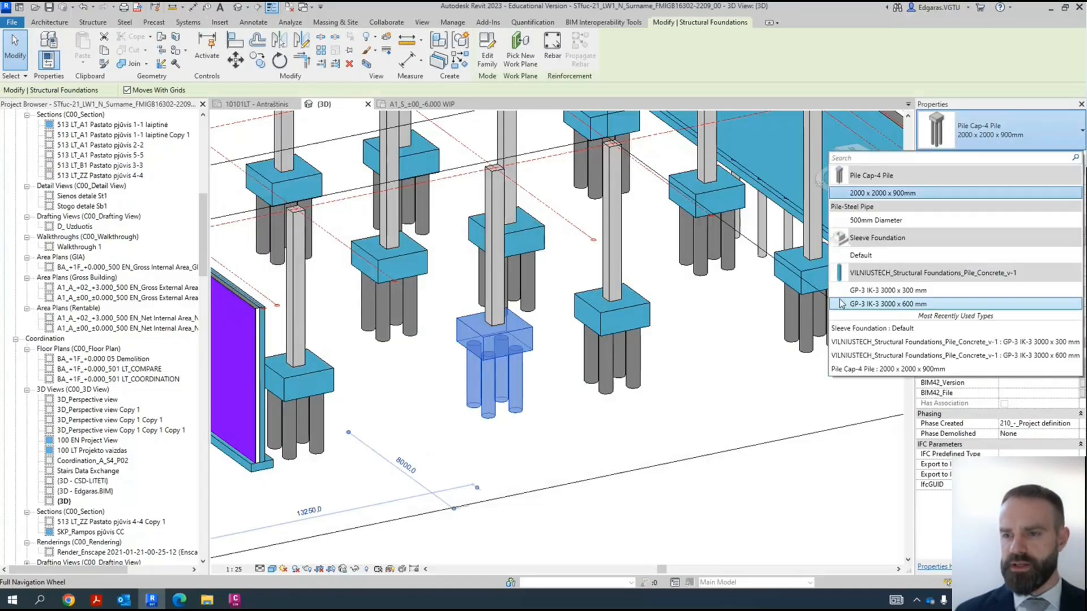
pyautogui.click(873, 255)
pyautogui.click(526, 361)
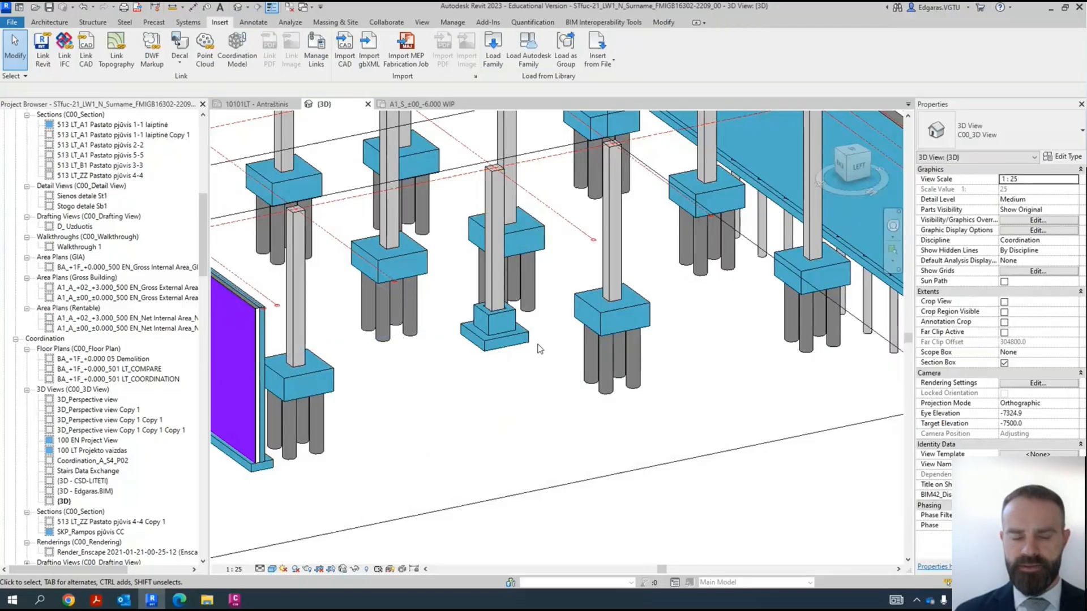
# - Examine the sleeve foundation's shape, its properties and how it sits under the column compared with the neighbouring pile caps
pyautogui.keyDown('shift'); pyautogui.moveTo(555, 367); pyautogui.dragTo(506, 435, button='middle'); pyautogui.keyUp('shift')
pyautogui.scroll(2, 411, 343)
pyautogui.click(410, 345)
pyautogui.keyDown('shift'); pyautogui.moveTo(424, 384); pyautogui.dragTo(476, 404, button='middle'); pyautogui.keyUp('shift')
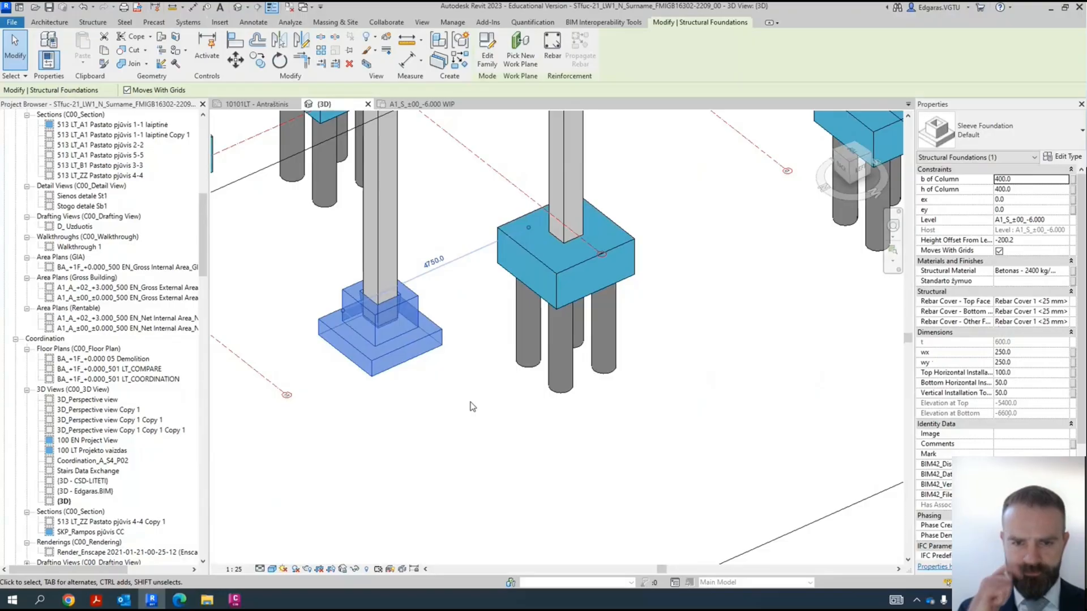
pyautogui.scroll(-2, 525, 400)
pyautogui.click(499, 405)
pyautogui.scroll(-2, 487, 371)
pyautogui.scroll(-3, 513, 348)
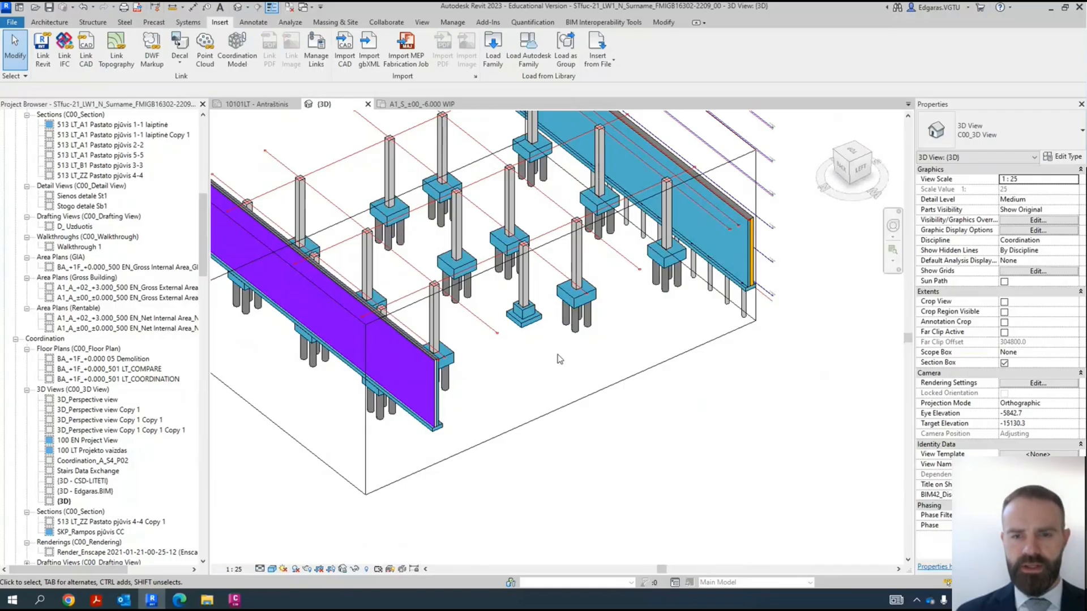
pyautogui.scroll(-2, 559, 358)
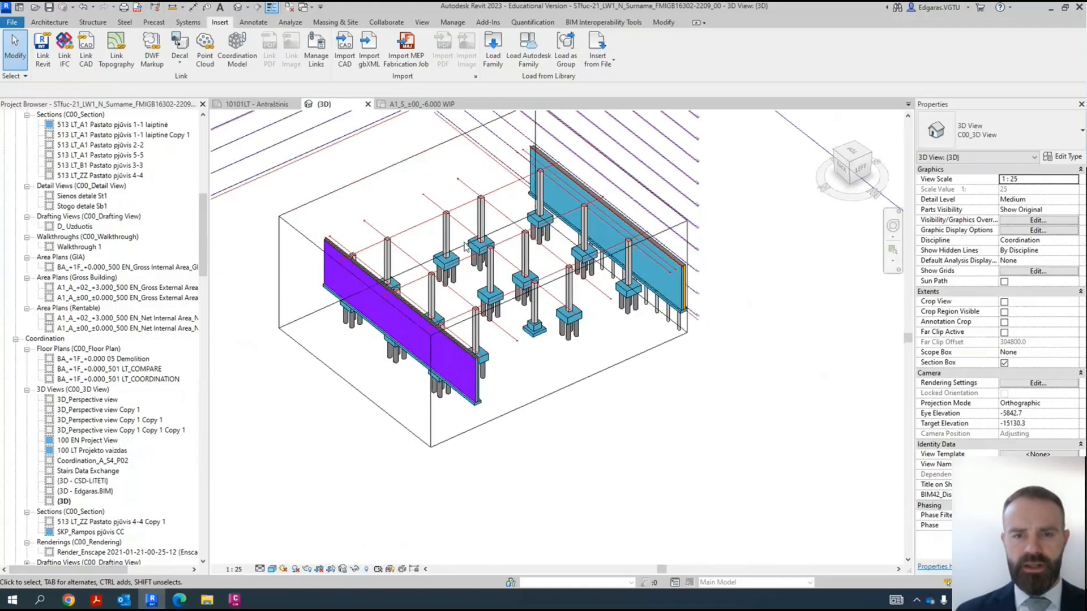
# - Start a structural foundation slab and set its level to A1_S_±00_-6.000
pyautogui.click(51, 23)
pyautogui.click(99, 24)
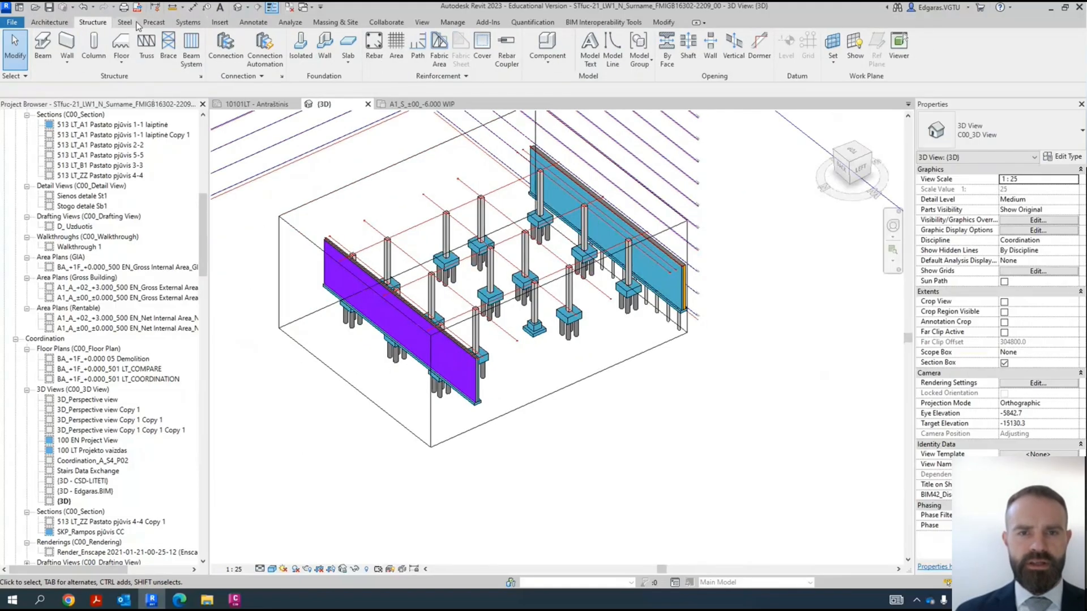
pyautogui.click(342, 65)
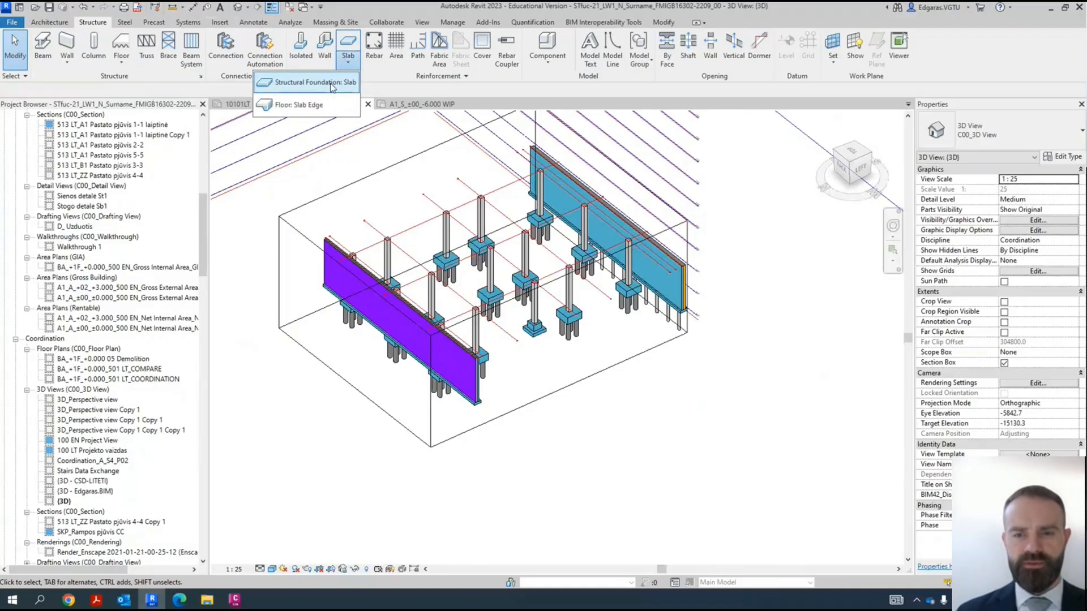
pyautogui.click(312, 85)
pyautogui.click(615, 344)
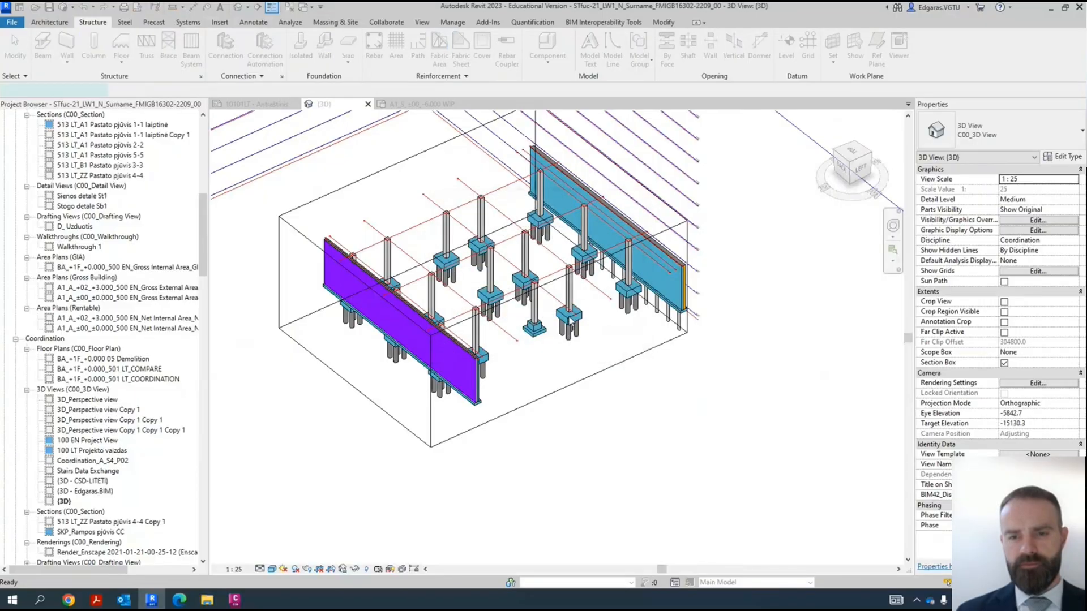
pyautogui.keyDown('shift'); pyautogui.moveTo(566, 368); pyautogui.dragTo(464, 408, button='middle'); pyautogui.keyUp('shift')
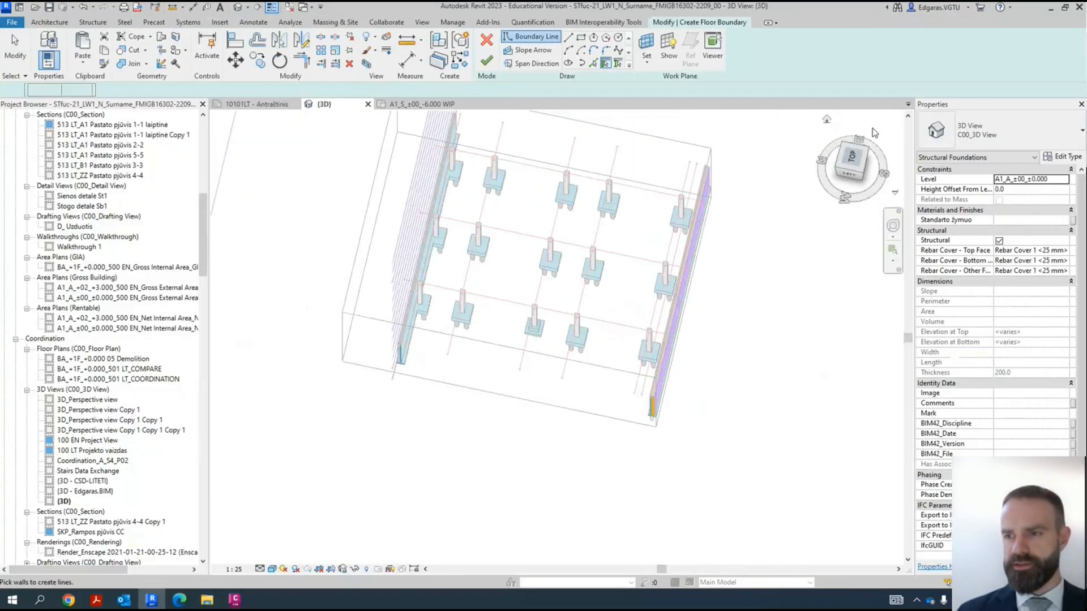
pyautogui.click(1064, 181)
pyautogui.scroll(-5, 1044, 230)
pyautogui.scroll(5, 1044, 229)
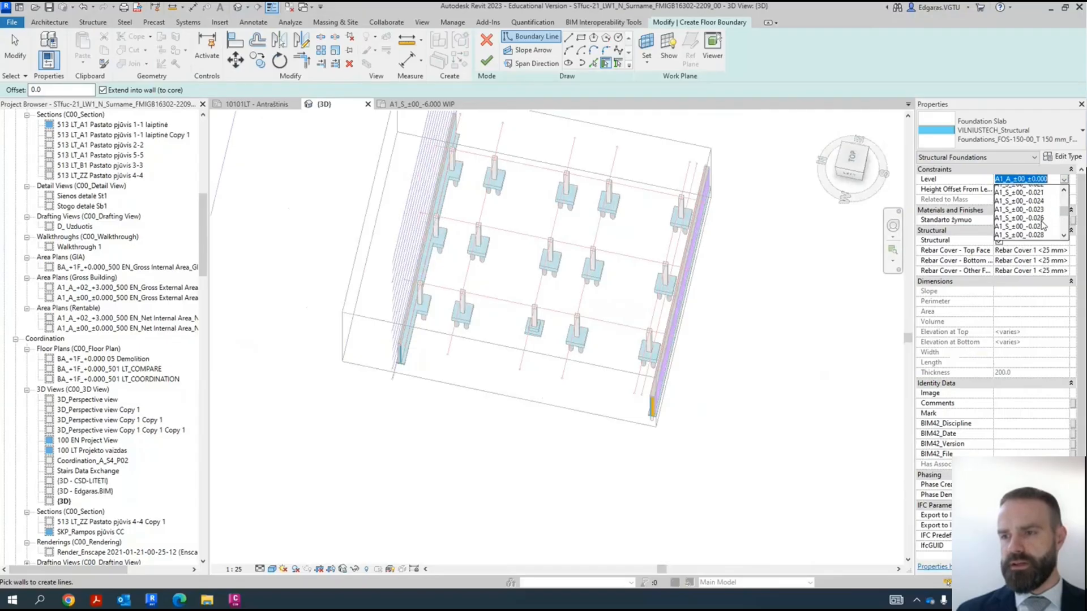
pyautogui.scroll(-3, 1045, 222)
pyautogui.scroll(-5, 1050, 222)
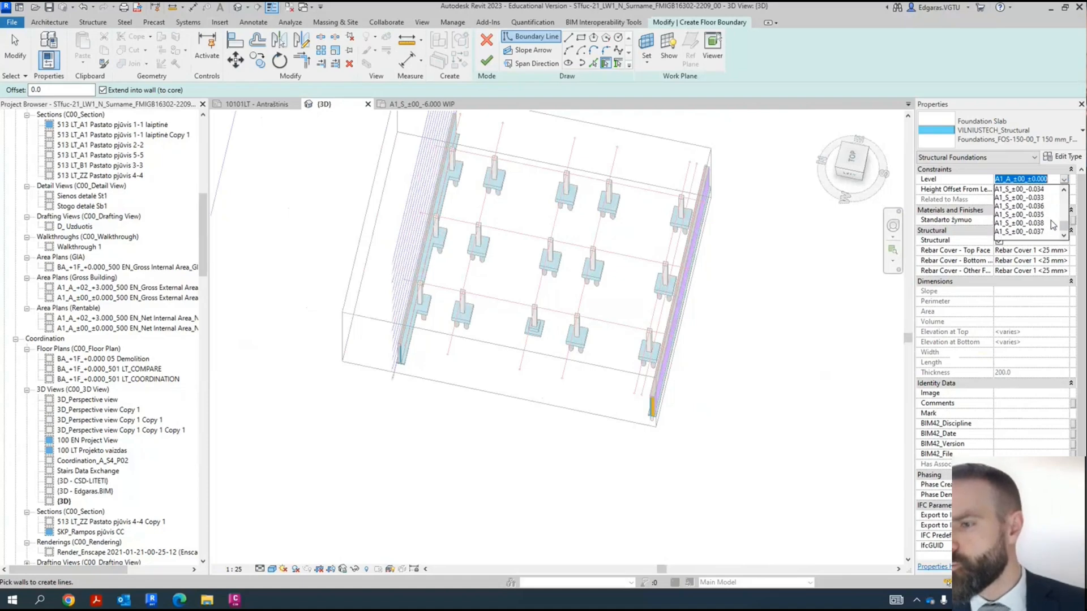
pyautogui.moveTo(1064, 213); pyautogui.dragTo(1062, 205)
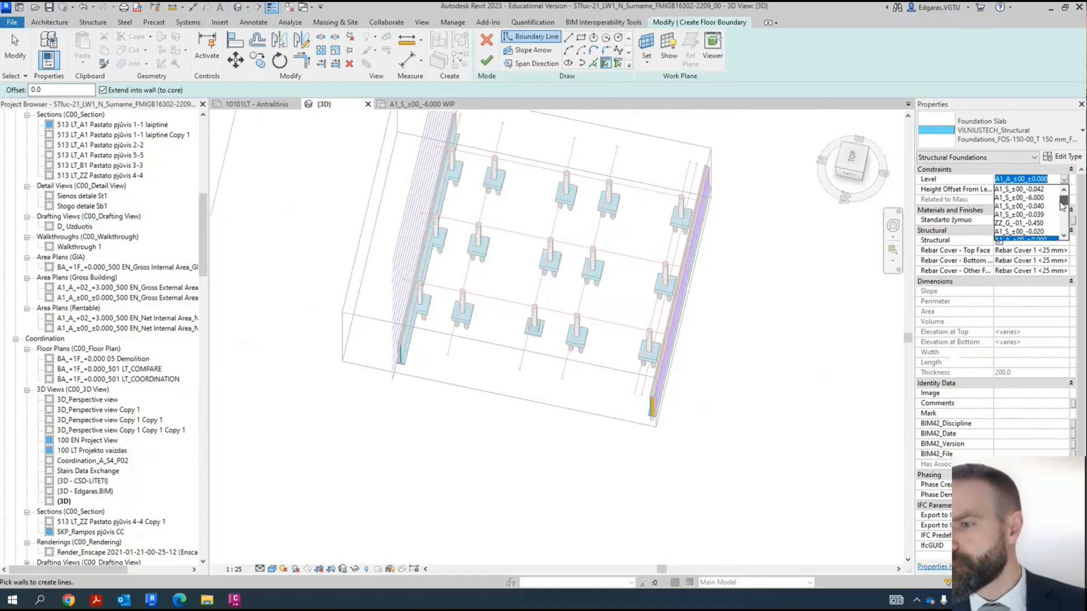
pyautogui.click(1030, 198)
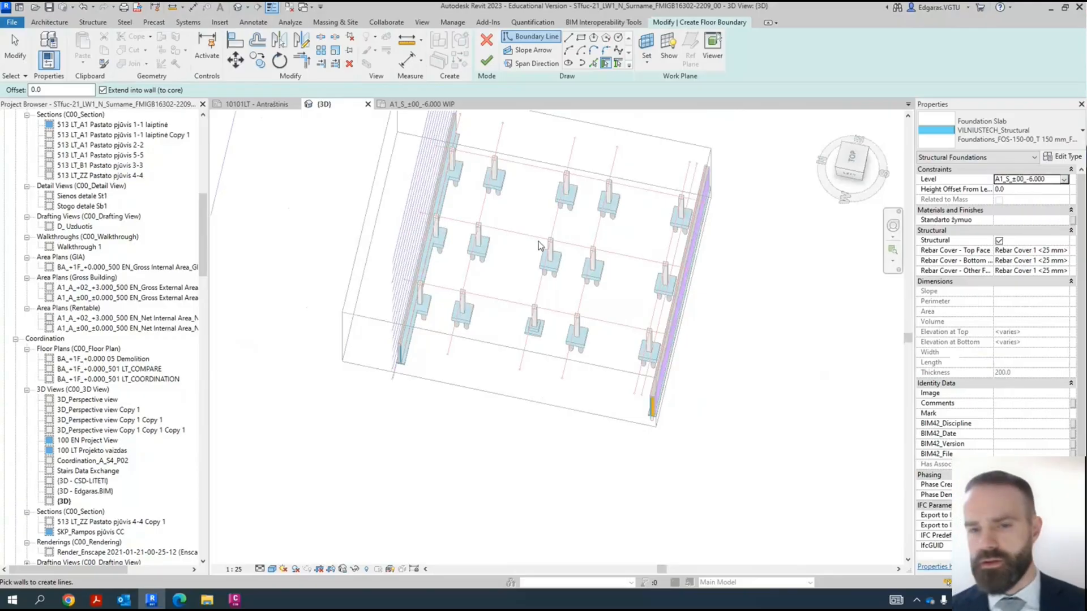
# - Draw a rectangular slab boundary of about 5200 by 6200 mm between the inner pile caps and finish the foundation slab
pyautogui.click(580, 38)
pyautogui.scroll(6, 481, 317)
pyautogui.click(465, 333)
pyautogui.click(672, 185)
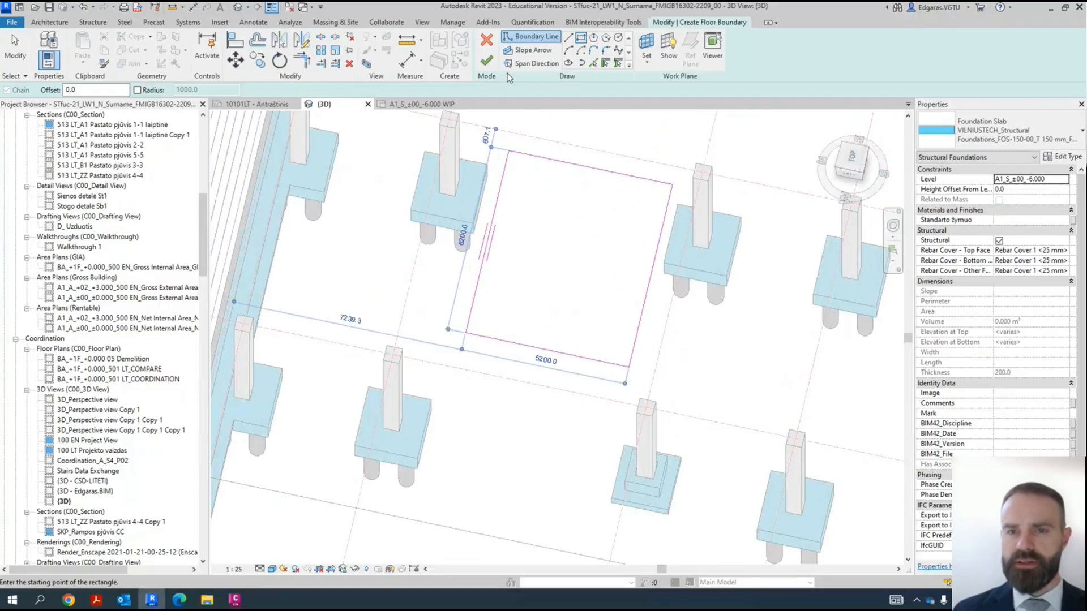
pyautogui.scroll(-4, 585, 303)
pyautogui.moveTo(626, 361)
pyautogui.keyDown('shift'); pyautogui.mouseDown(button='middle')
pyautogui.moveTo(488, 282)
pyautogui.moveTo(572, 320)
pyautogui.moveTo(517, 319)
pyautogui.moveTo(566, 299)
pyautogui.moveTo(542, 354)
pyautogui.mouseUp(button='middle'); pyautogui.keyUp('shift')
pyautogui.click(536, 376)
pyautogui.scroll(-3, 535, 377)
pyautogui.keyDown('shift'); pyautogui.moveTo(512, 405); pyautogui.dragTo(191, 383, button='middle'); pyautogui.keyUp('shift')
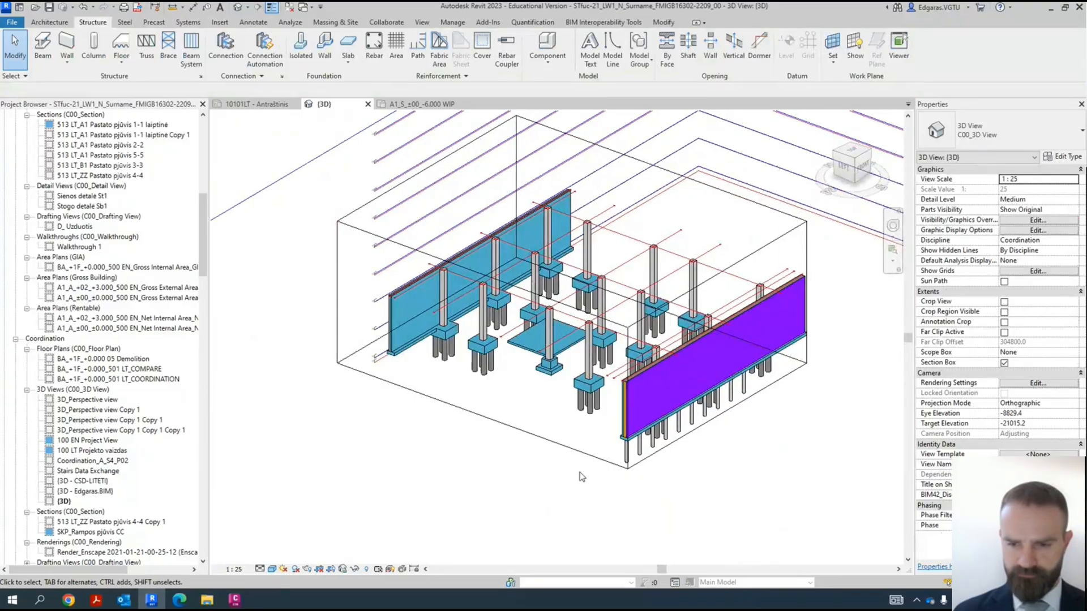
# - Turn off the 3D view's section box and inspect the whole foundation model with its walls, piles and new slab
pyautogui.click(1004, 363)
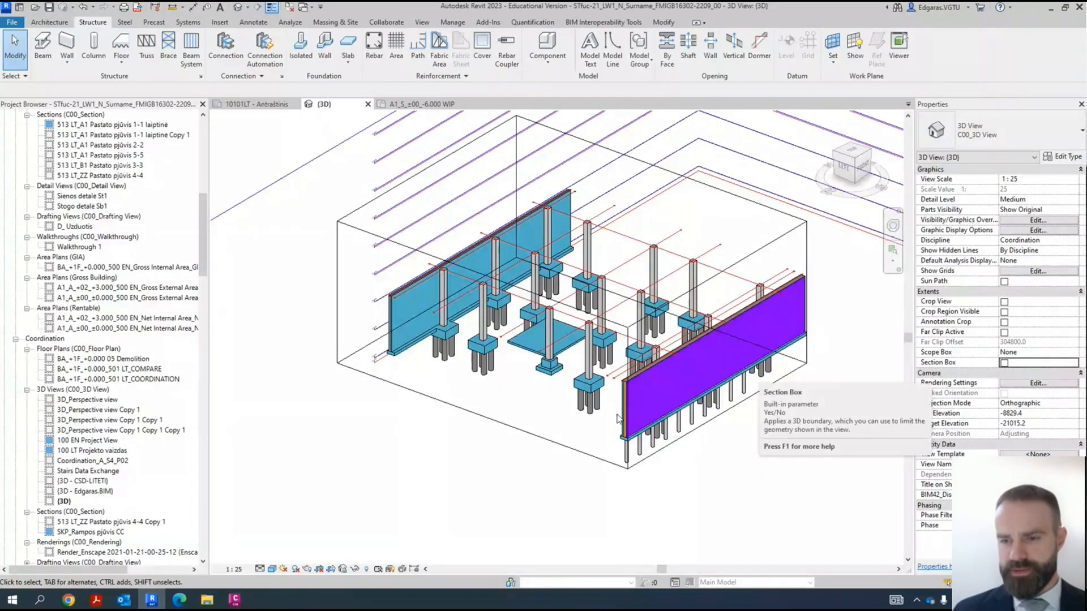
pyautogui.keyDown('shift'); pyautogui.moveTo(617, 417); pyautogui.dragTo(629, 489, button='middle'); pyautogui.keyUp('shift')
pyautogui.scroll(3, 789, 394)
pyautogui.moveTo(782, 402); pyautogui.dragTo(583, 321, button='middle')
pyautogui.scroll(-4, 583, 321)
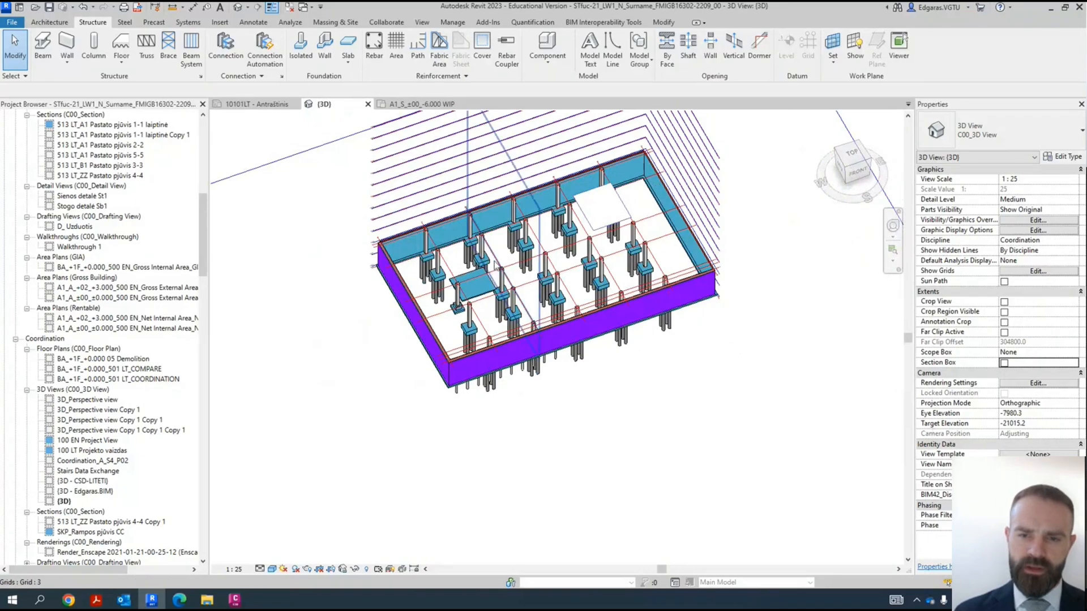
pyautogui.scroll(5, 486, 266)
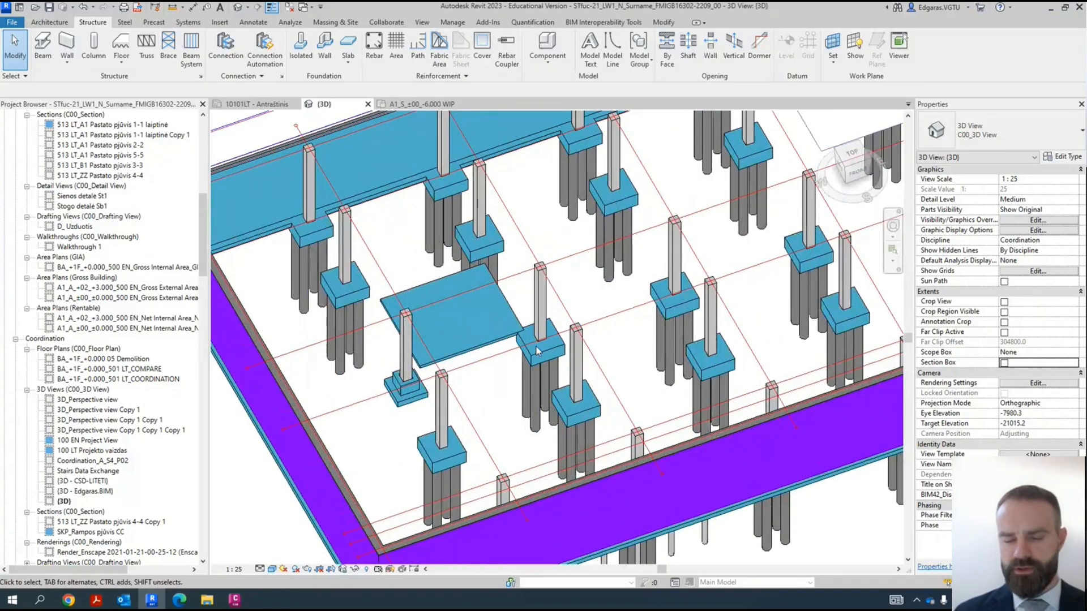
pyautogui.scroll(-3, 541, 294)
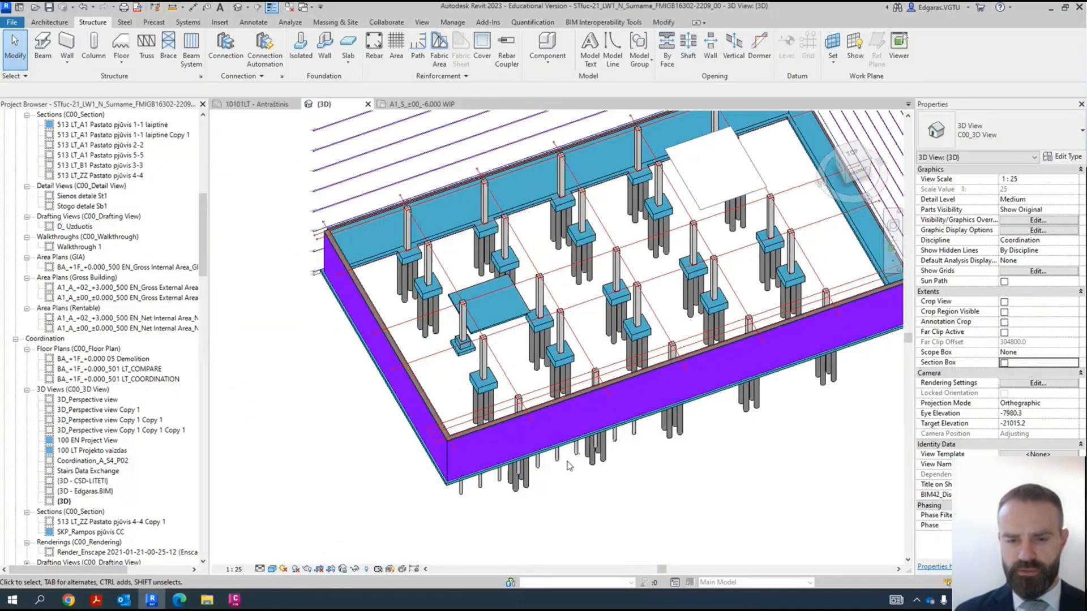
# - Switch to the Plannerly scope page and review the Savaitė Week 7 requirements for foundations, retaining walls and annotations
pyautogui.moveTo(207, 271); pyautogui.dragTo(220, 464)
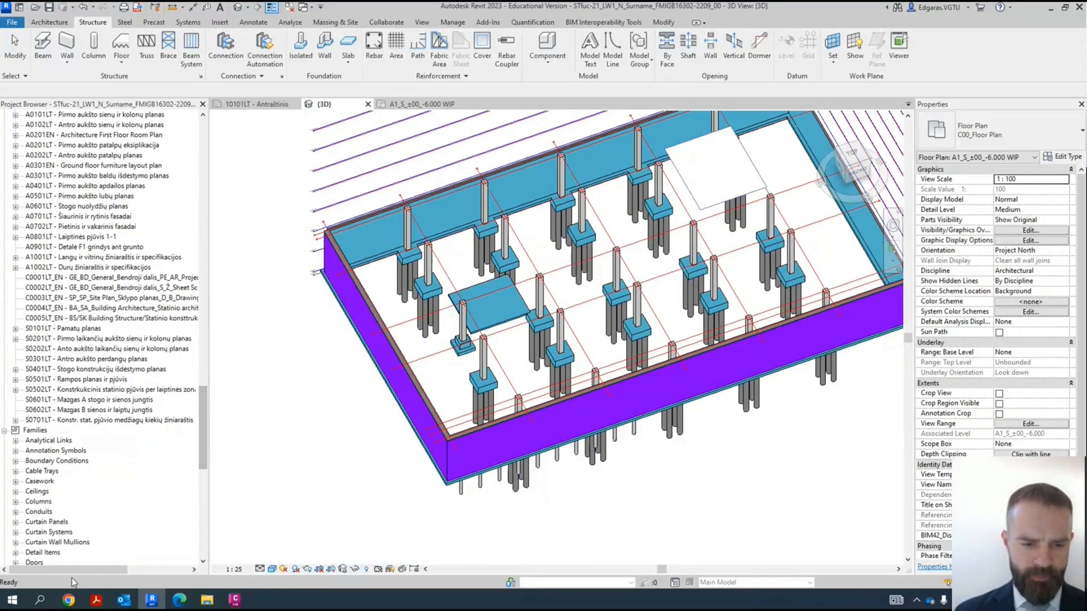
pyautogui.moveTo(179, 604)
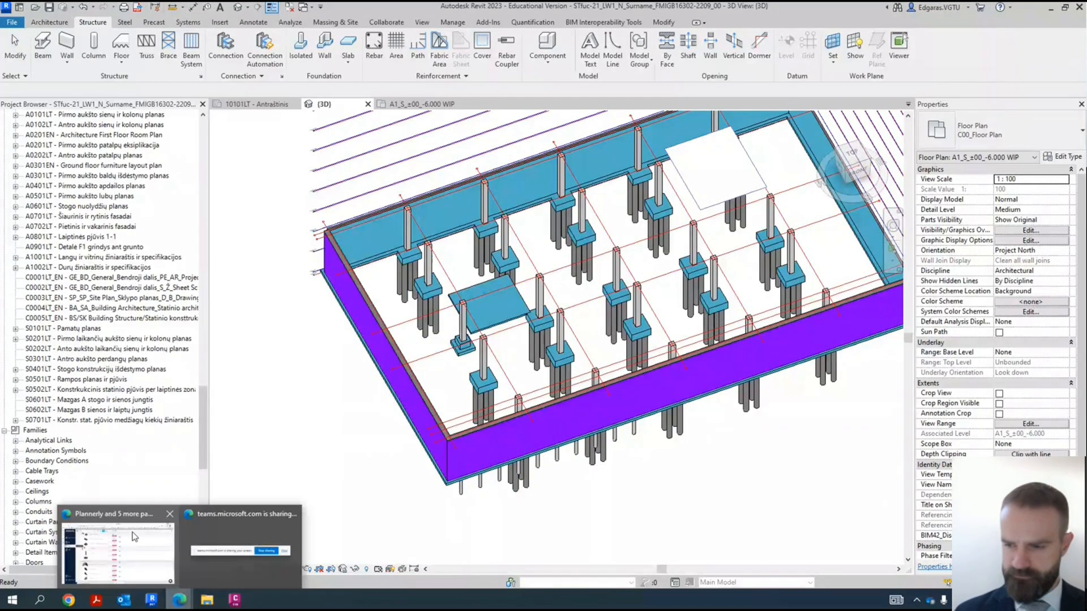
pyautogui.click(132, 552)
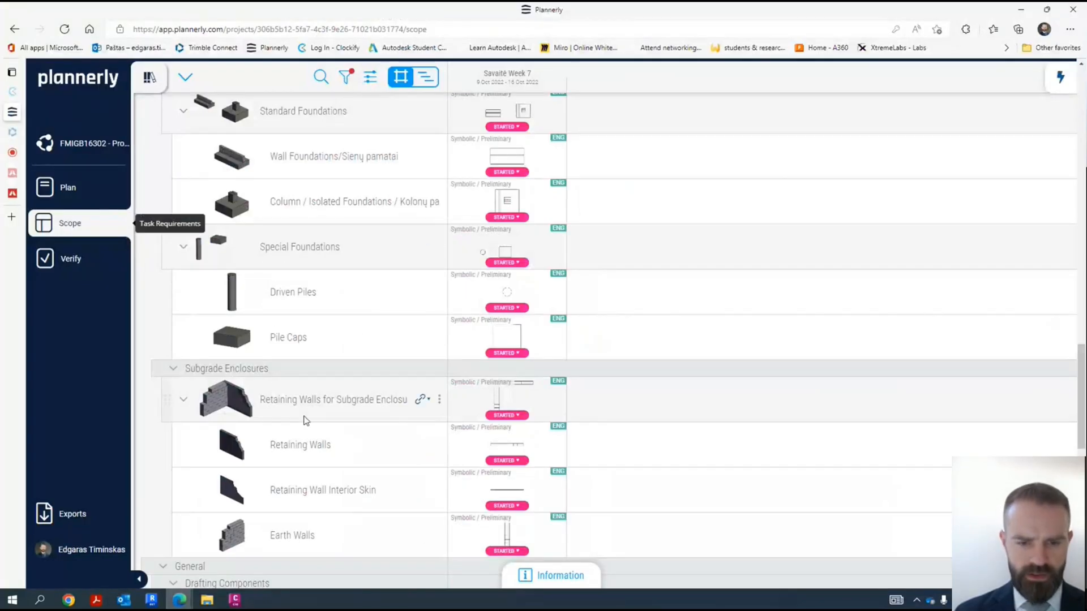
pyautogui.scroll(-8, 304, 420)
pyautogui.scroll(2, 403, 376)
pyautogui.scroll(3, 405, 393)
pyautogui.scroll(-20, 405, 393)
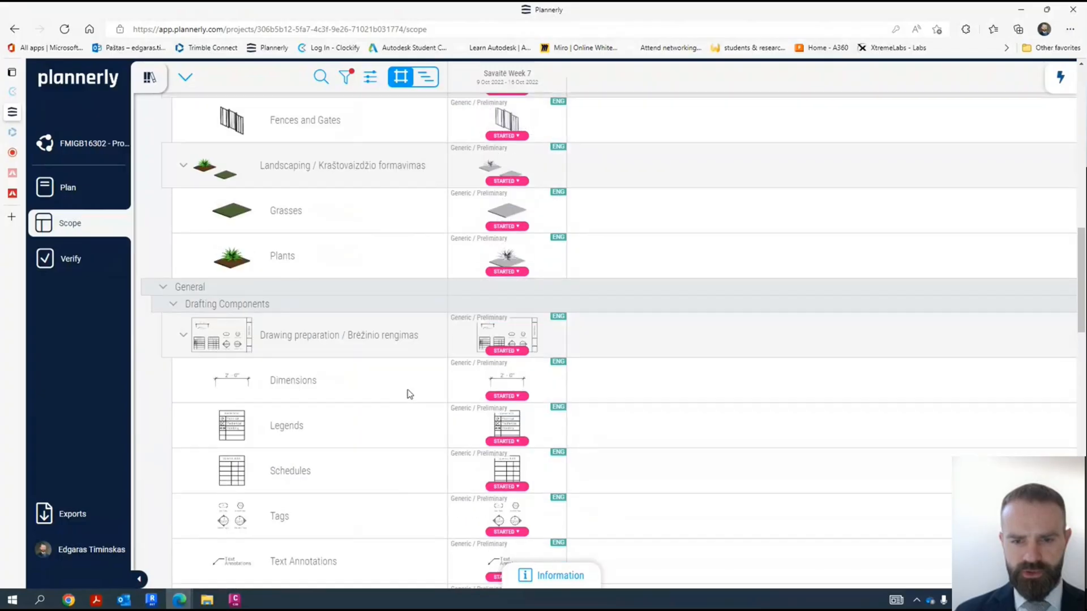
pyautogui.scroll(-20, 407, 392)
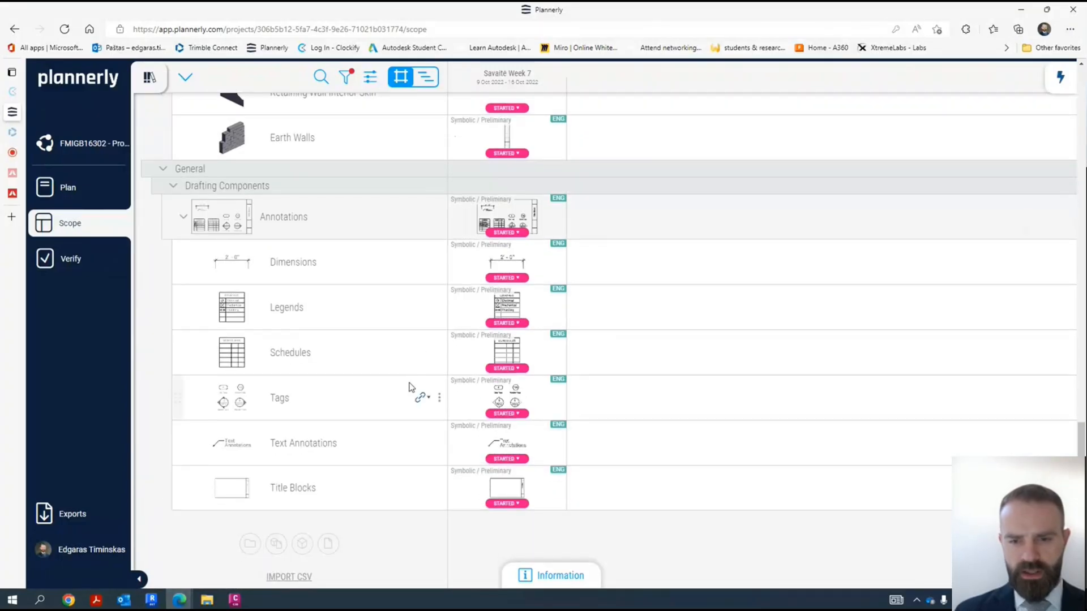
pyautogui.scroll(20, 411, 387)
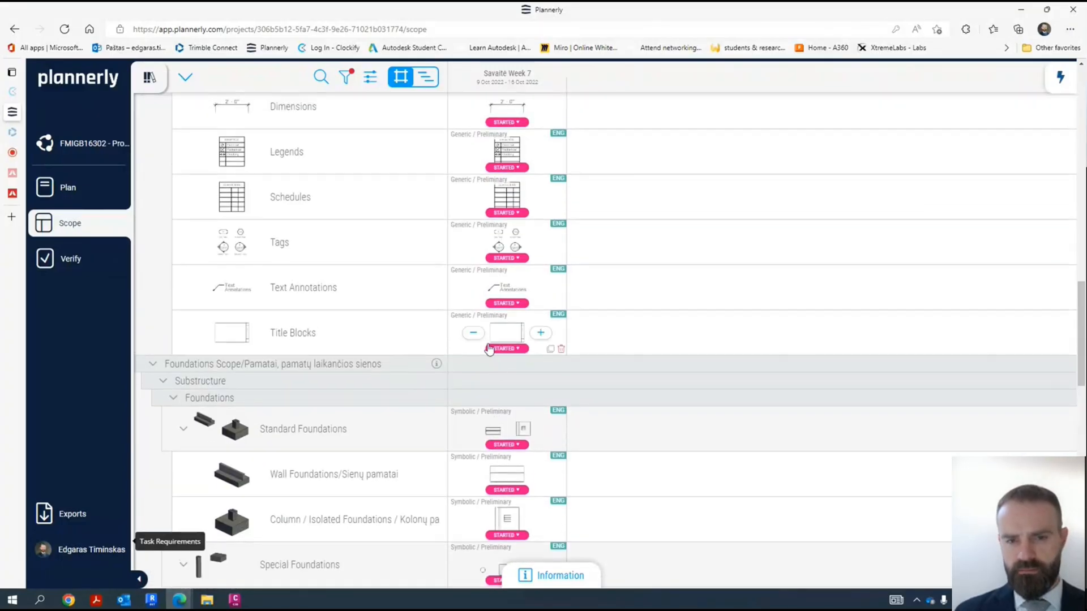
pyautogui.scroll(4, 481, 329)
pyautogui.scroll(-7, 510, 294)
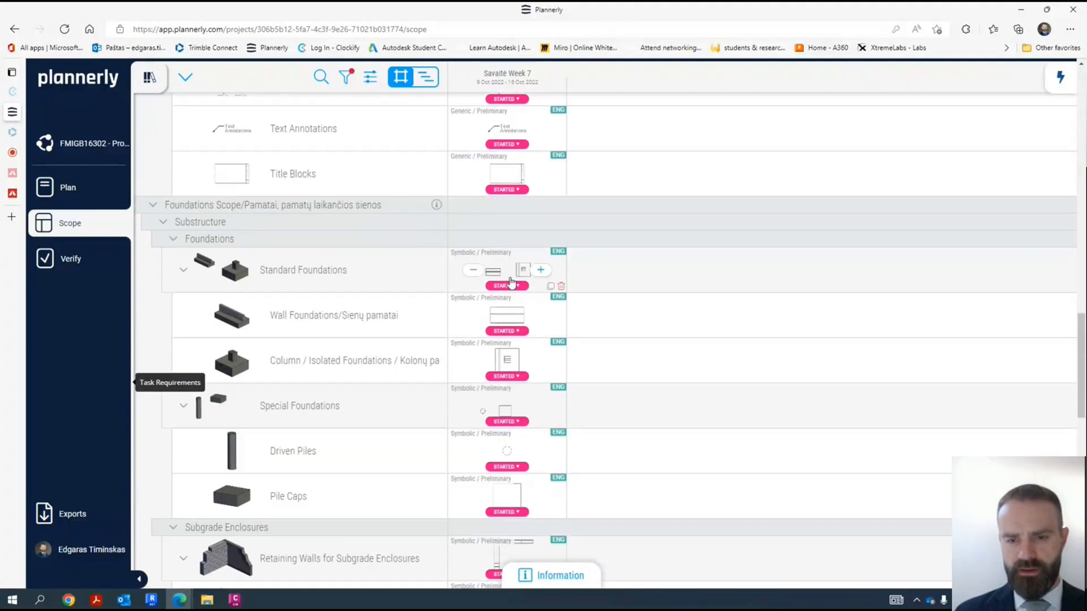
pyautogui.scroll(-4, 512, 286)
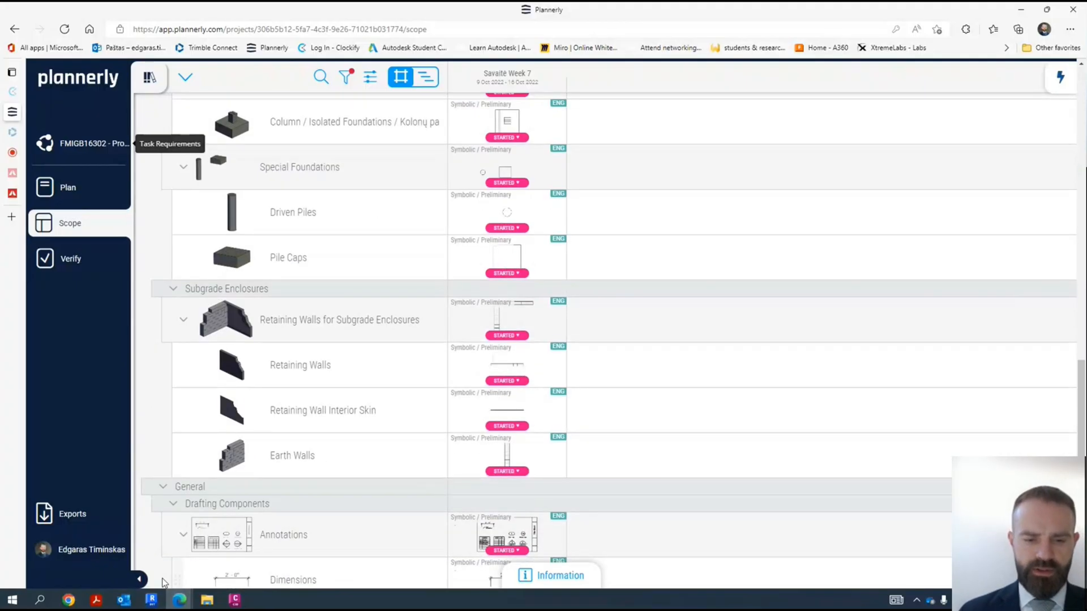
# - Switch back to Revit and create a new drafting view named Foundations
pyautogui.click(151, 600)
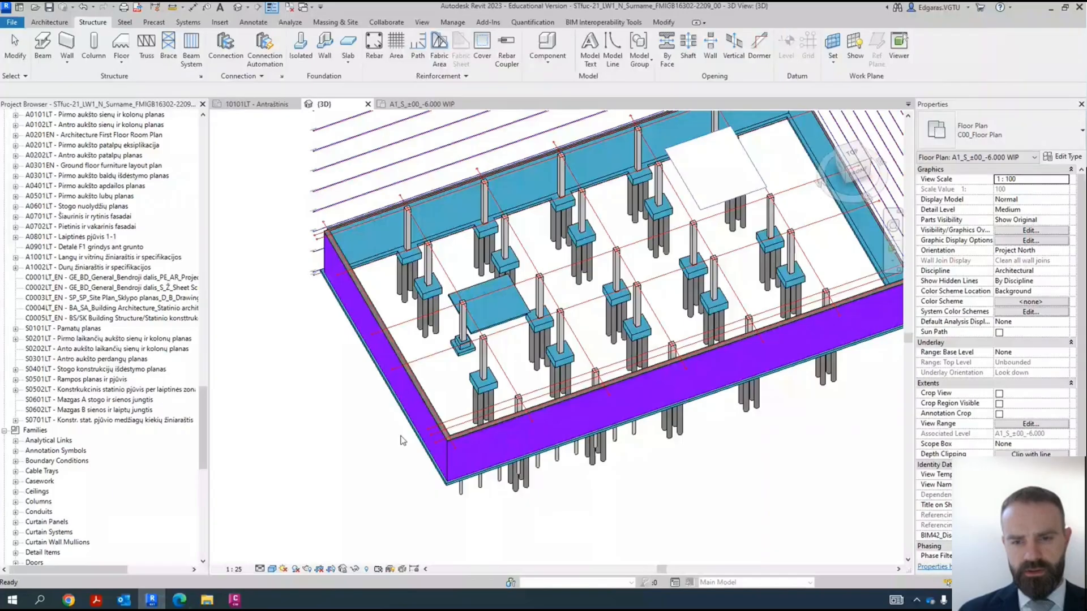
pyautogui.click(380, 422)
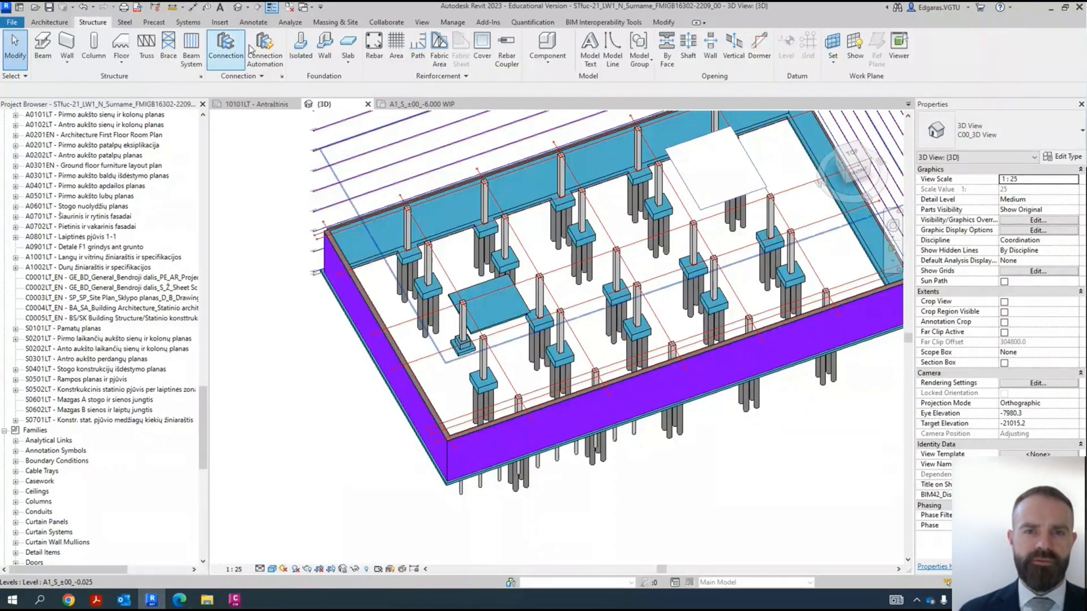
pyautogui.click(421, 22)
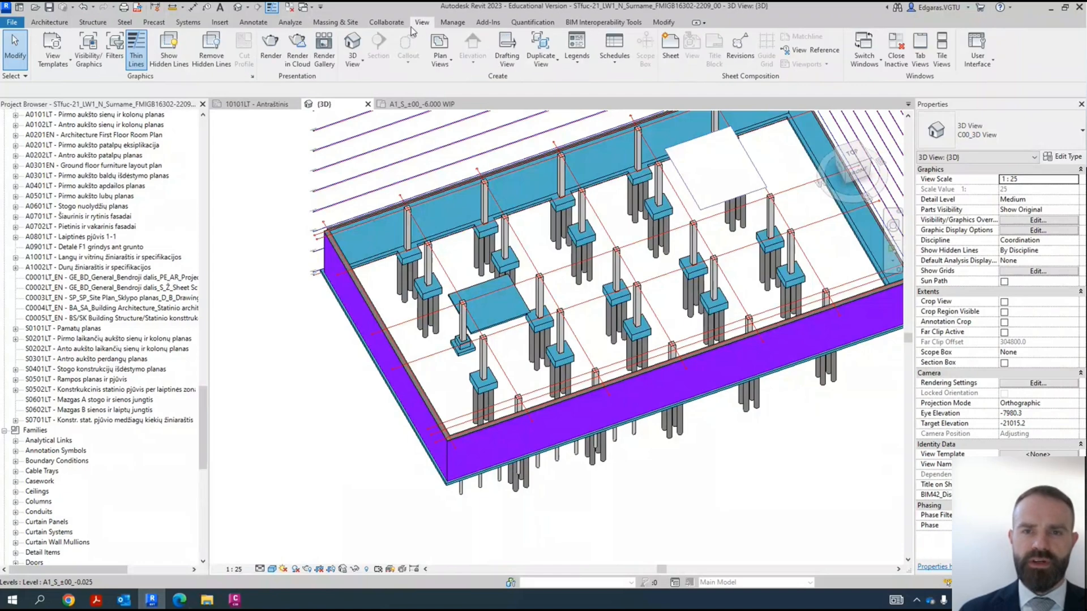
pyautogui.click(507, 49)
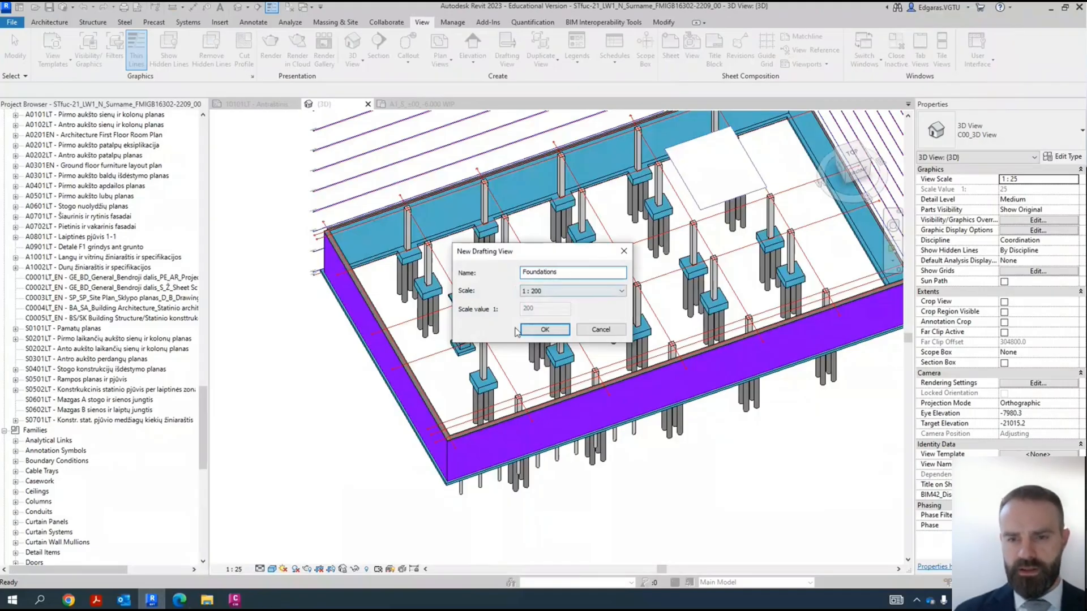
pyautogui.click(538, 332)
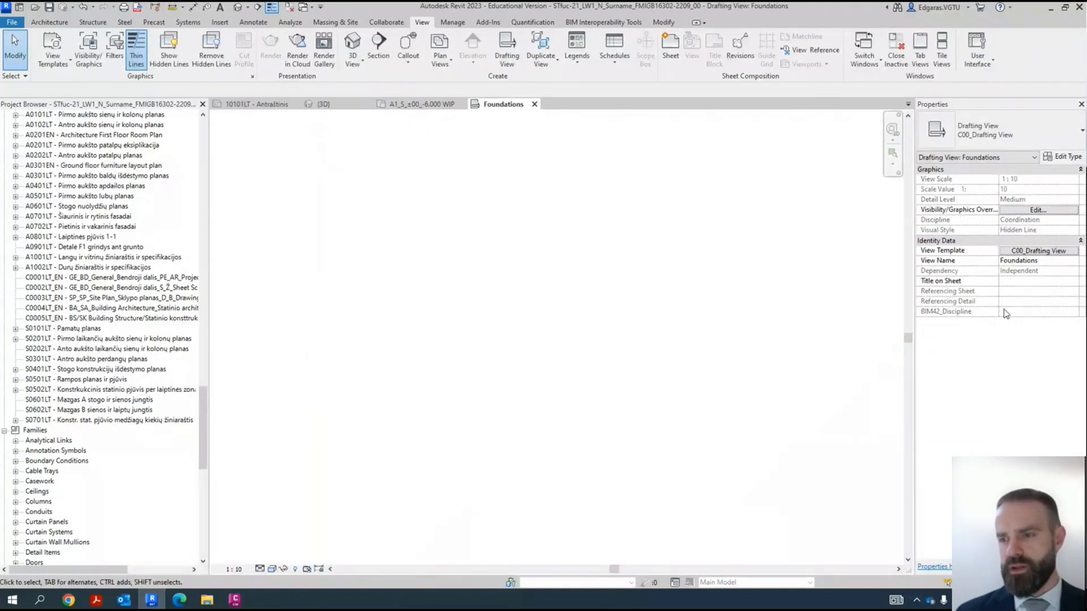
# - Set the drafting view's view template to <None> and its scale to 1 : 50
pyautogui.click(1029, 253)
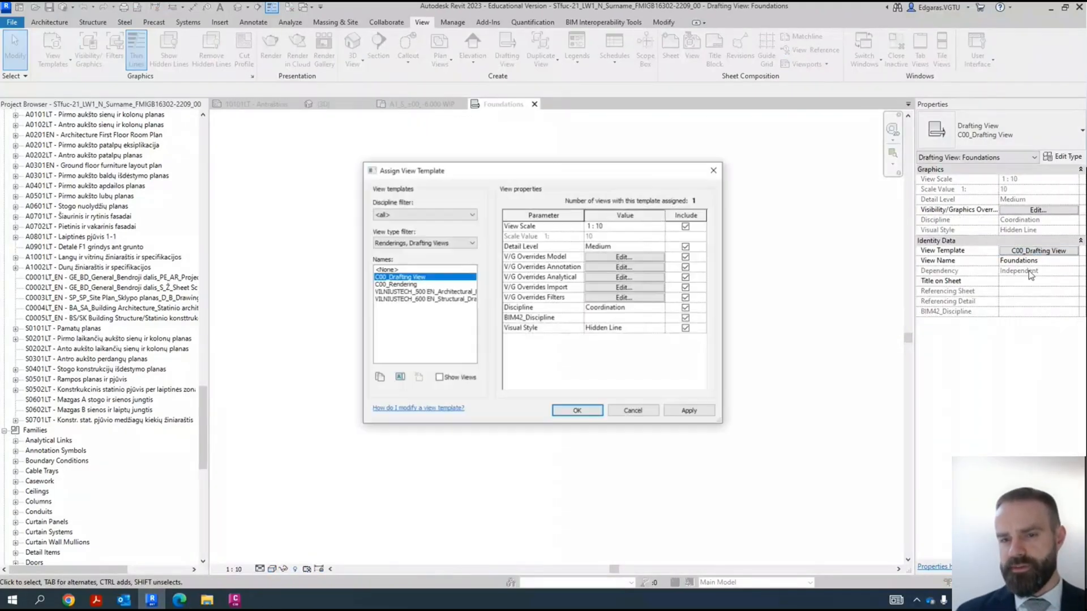
pyautogui.click(407, 270)
pyautogui.press('Return')
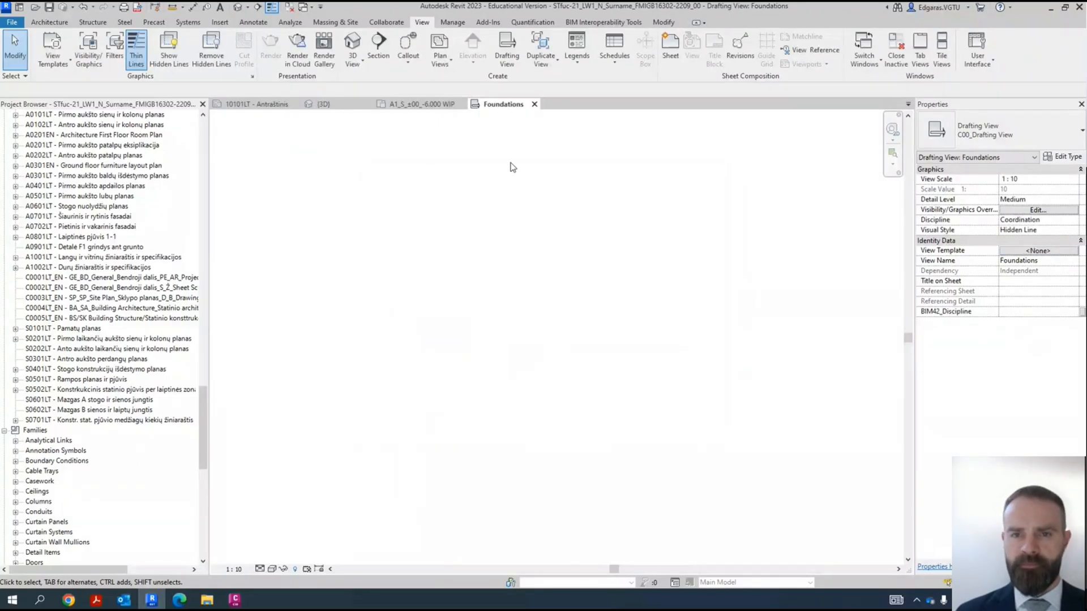
pyautogui.click(232, 570)
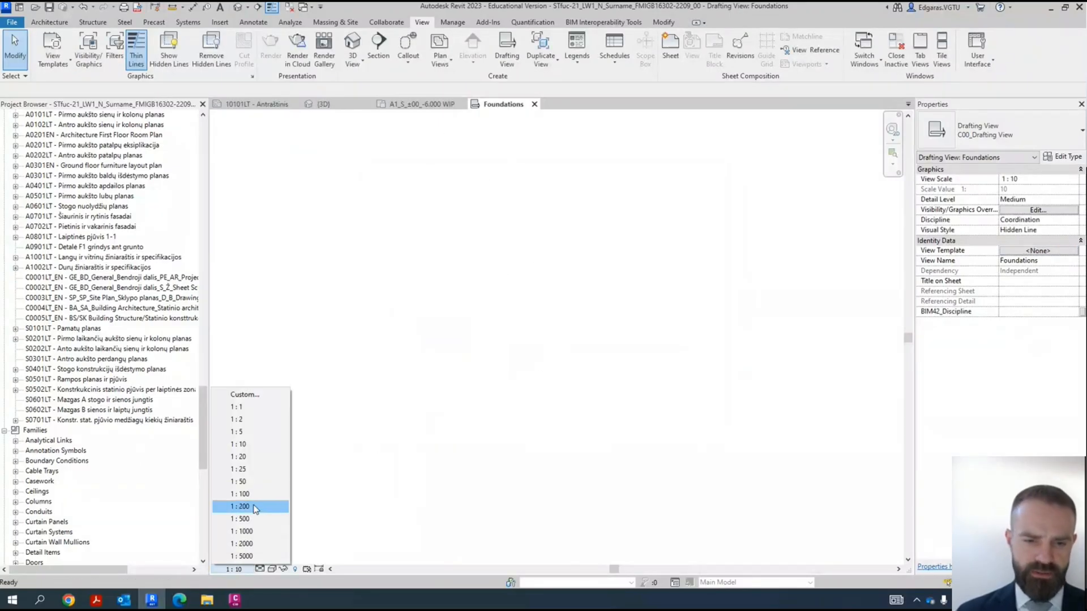
pyautogui.click(245, 481)
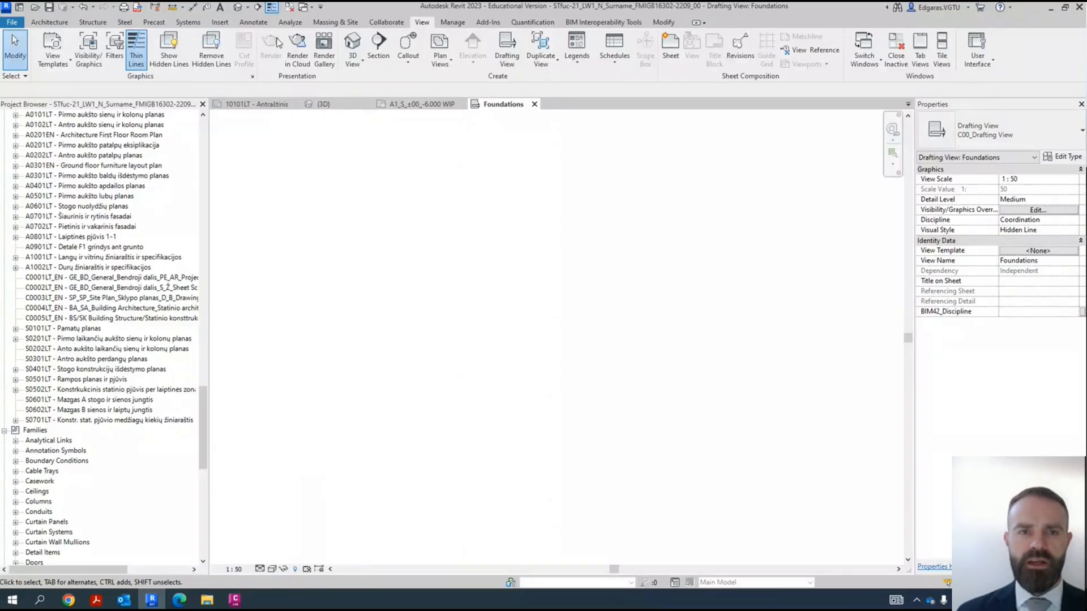
# - Draw the excavation profile with chained detail lines: ground level, slope down, long flat pit bottom, slope up and ground level
pyautogui.click(245, 24)
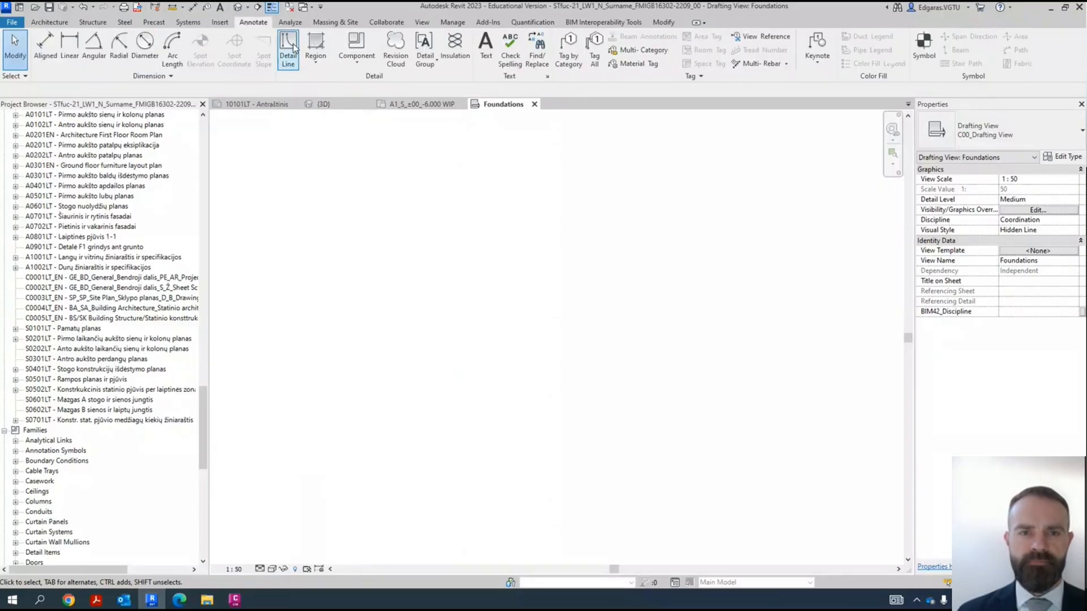
pyautogui.click(291, 48)
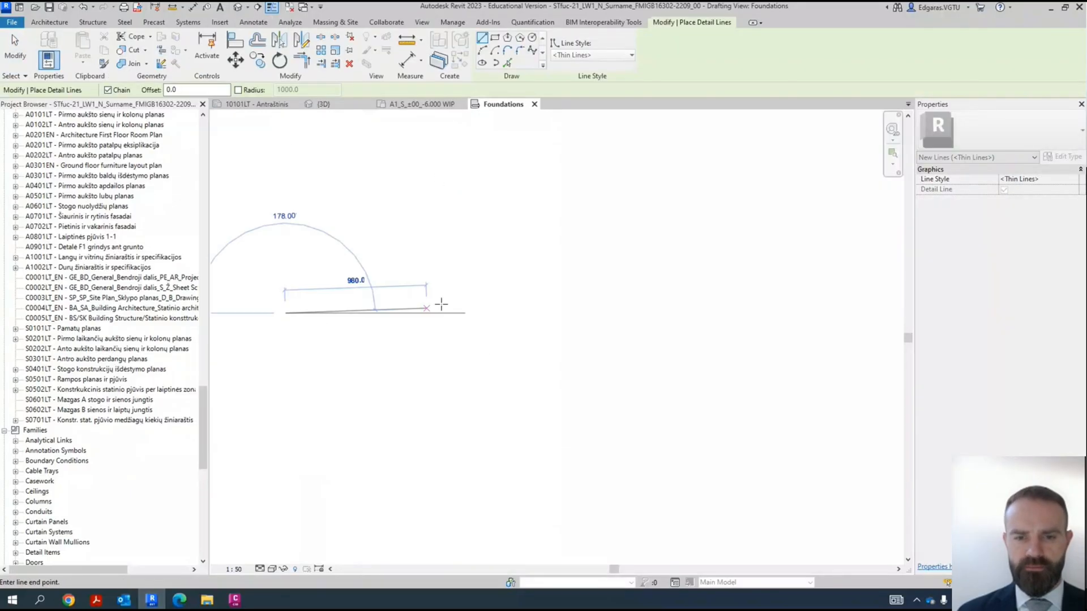
pyautogui.click(412, 313)
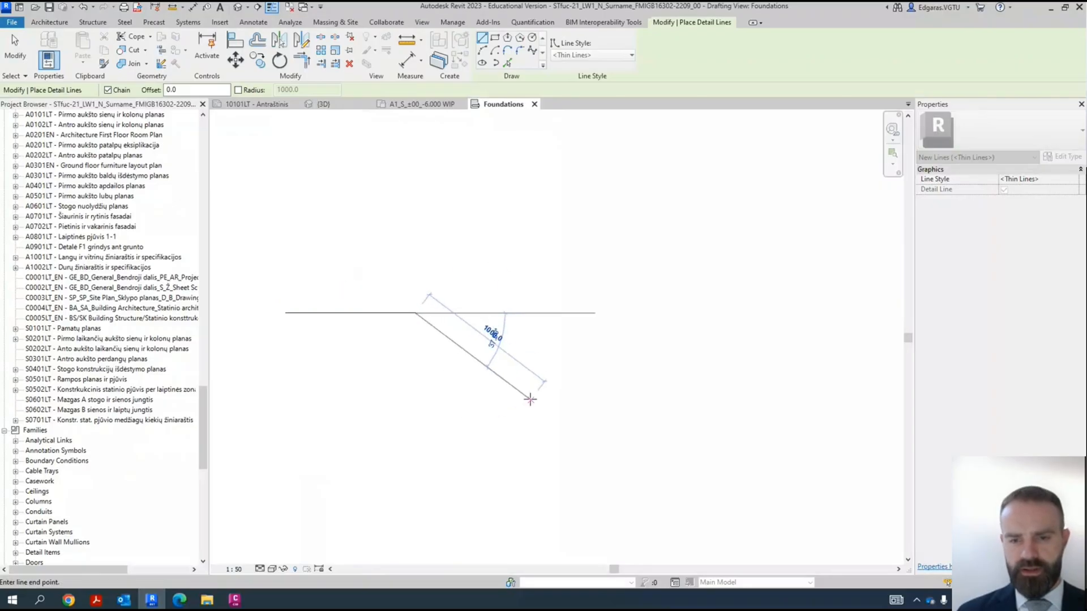
pyautogui.click(520, 416)
pyautogui.scroll(-3, 266, 378)
pyautogui.click(837, 398)
pyautogui.moveTo(828, 346); pyautogui.dragTo(585, 319, button='middle')
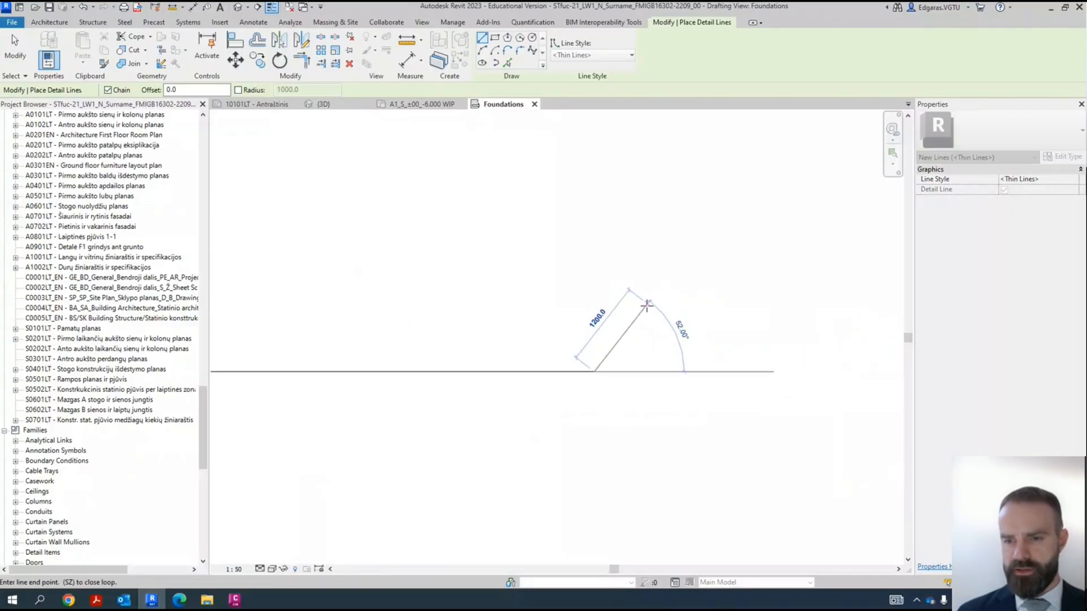
pyautogui.click(655, 312)
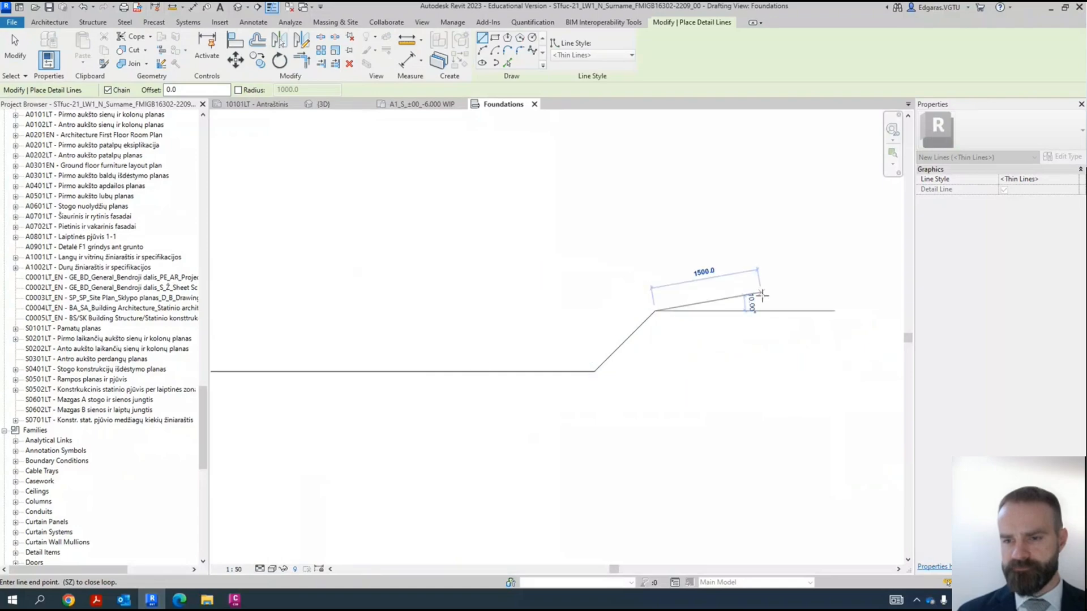
pyautogui.click(803, 311)
pyautogui.scroll(-3, 805, 311)
pyautogui.press('Escape')
pyautogui.press('Escape')
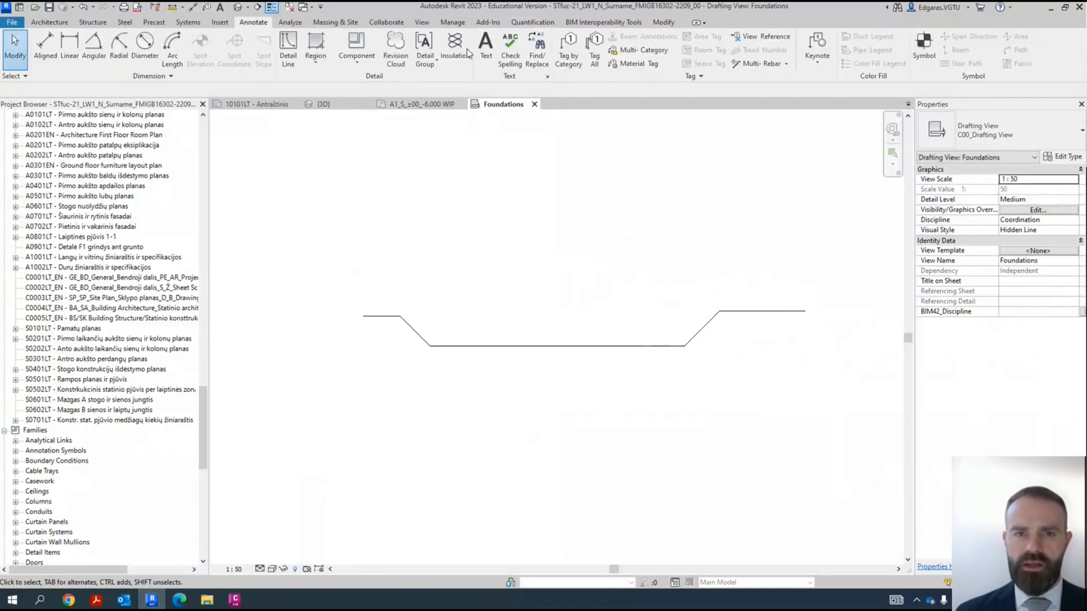
# - Draw two detail-line rectangles about 100 mm wide and 3200 mm high on the pit bottom as the building's outer walls
pyautogui.click(288, 46)
pyautogui.click(495, 37)
pyautogui.scroll(2, 516, 236)
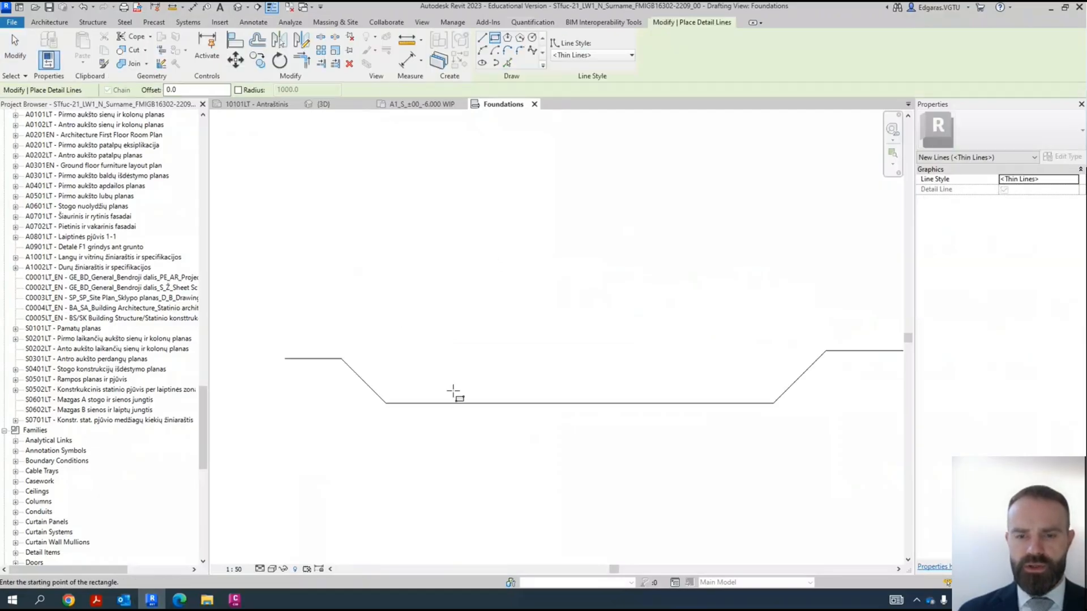
pyautogui.click(417, 402)
pyautogui.click(423, 204)
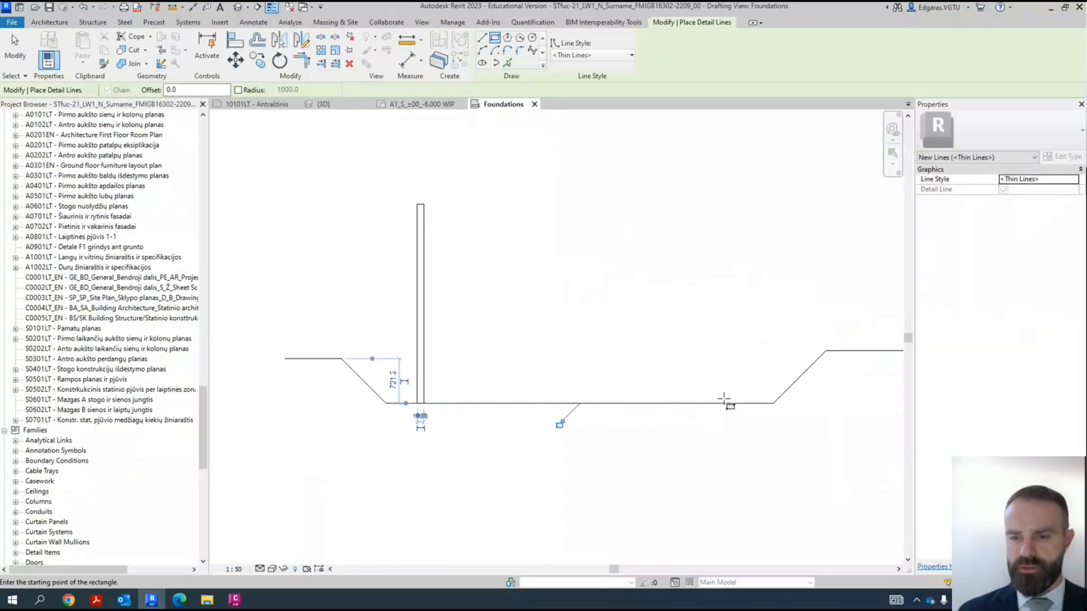
pyautogui.click(722, 402)
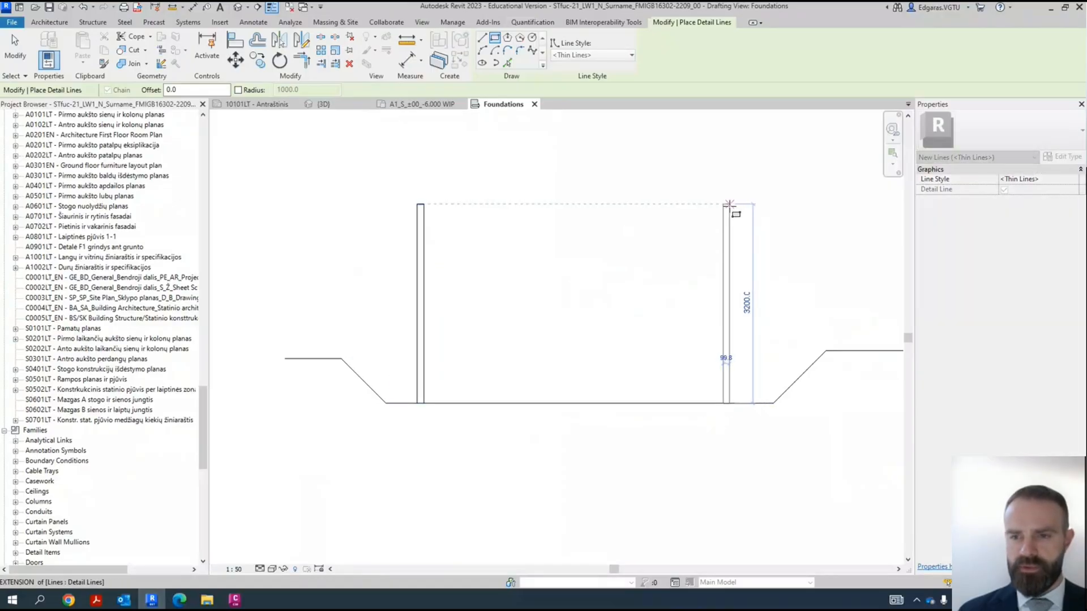
pyautogui.click(728, 204)
# - Draw a roof slab rectangle about 164 mm thick across the wall tops and a floor slab about 150 mm thick between the walls
pyautogui.click(417, 203)
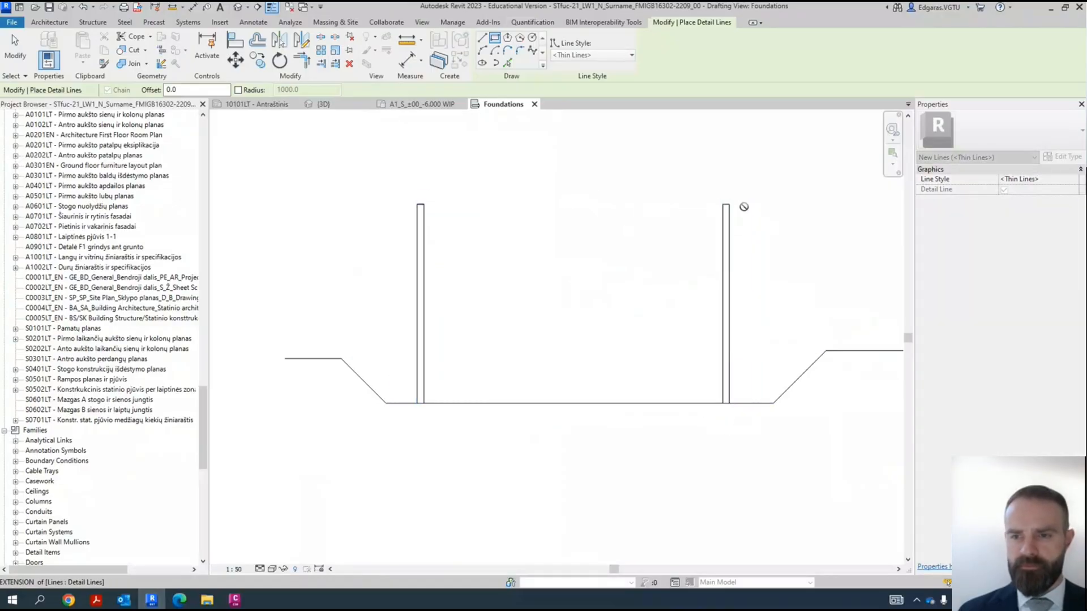
pyautogui.click(729, 194)
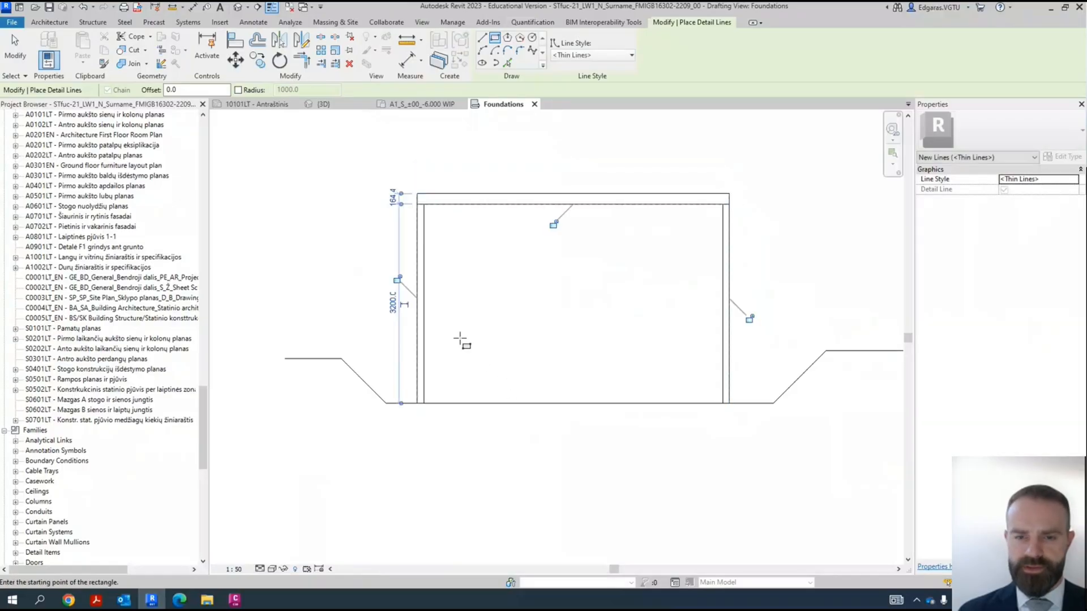
pyautogui.click(424, 313)
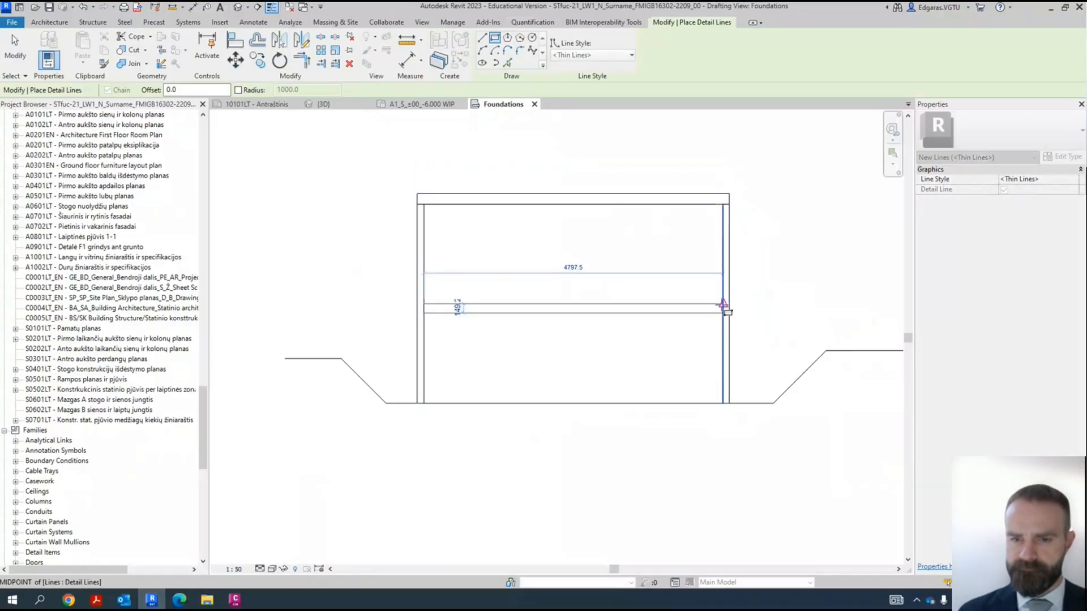
pyautogui.click(723, 304)
# - Draw a pile cap about 400 mm deep under the left wall, with two narrow piles about 1460 mm long beneath it
pyautogui.scroll(3, 422, 408)
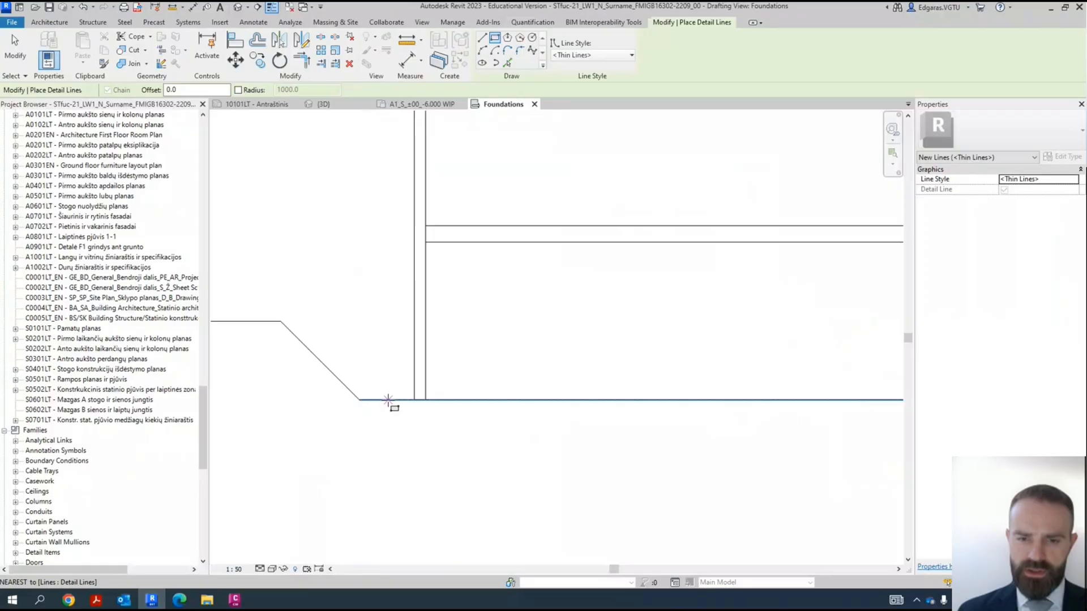
pyautogui.click(404, 404)
pyautogui.click(453, 447)
pyautogui.moveTo(457, 448); pyautogui.dragTo(401, 340, button='middle')
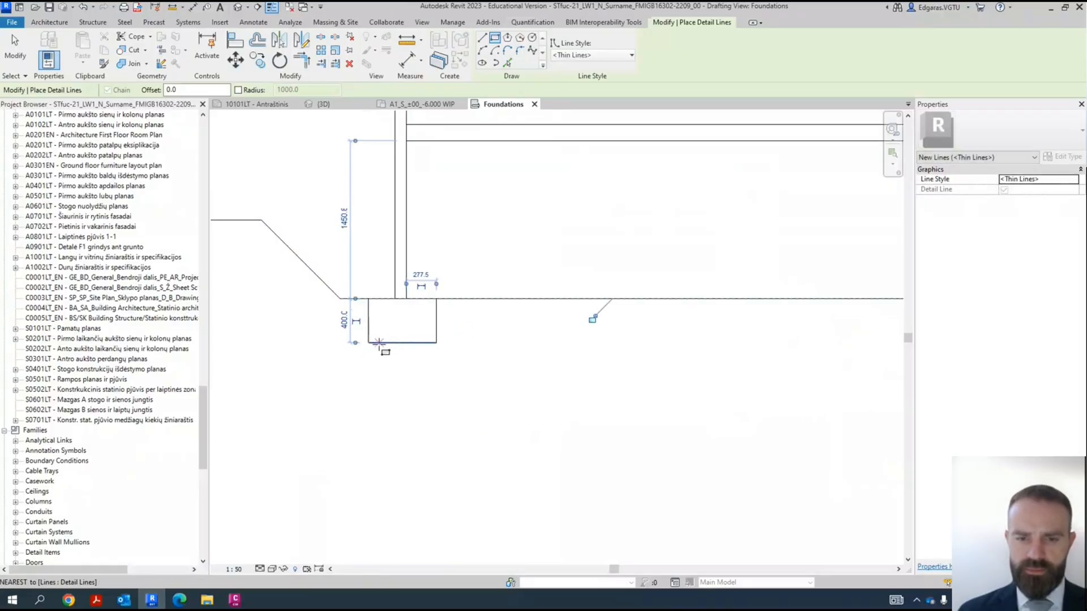
pyautogui.click(376, 343)
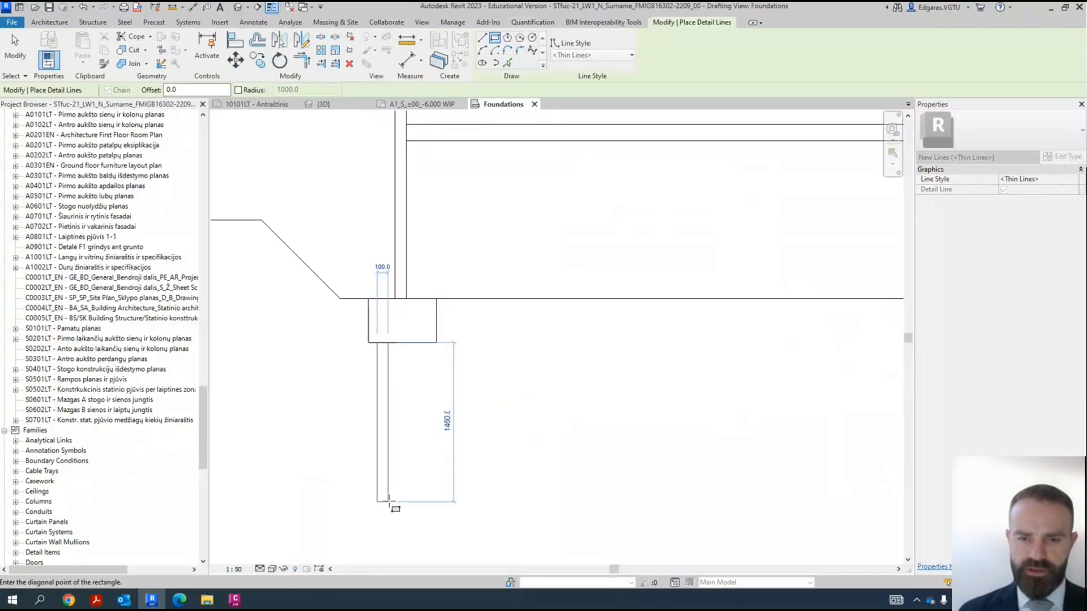
pyautogui.click(388, 502)
pyautogui.click(413, 343)
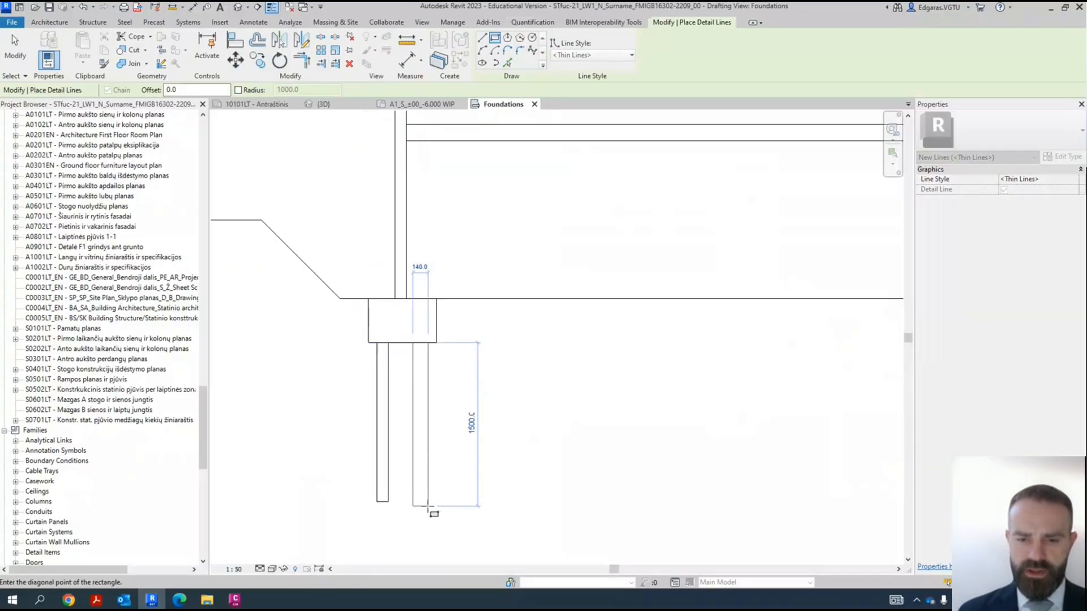
pyautogui.click(425, 501)
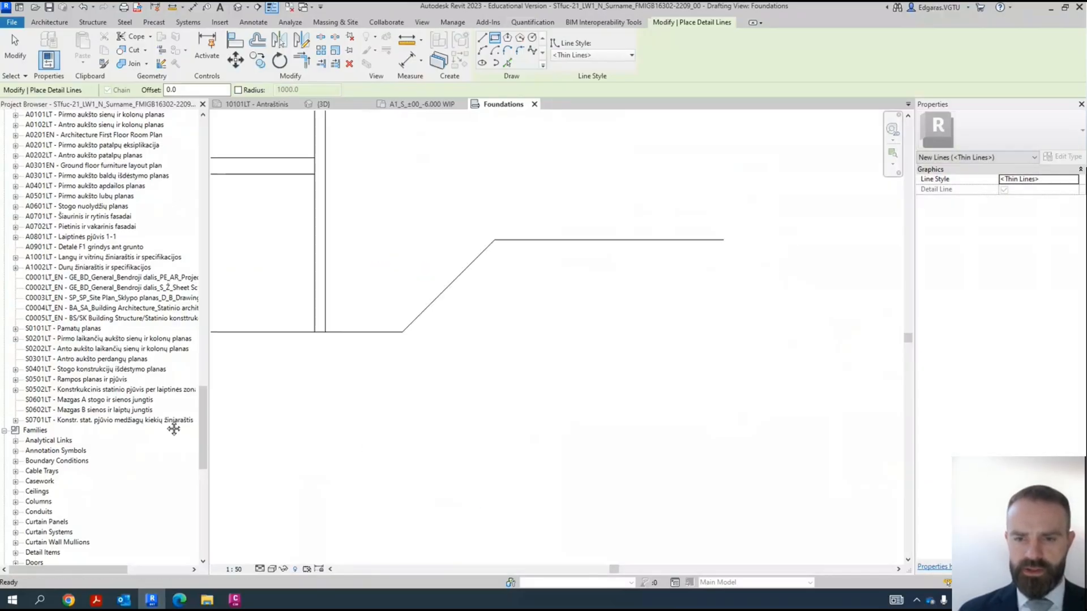
# - Draw a shallow footing rectangle about 490 mm wide and 190 mm deep under the right wall
pyautogui.scroll(5, 310, 342)
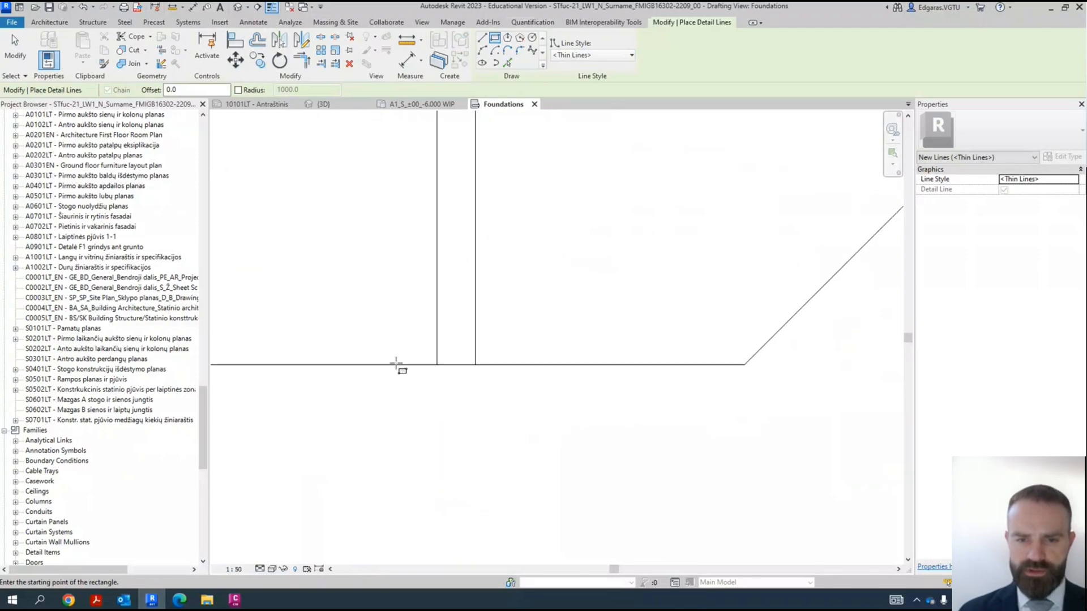
pyautogui.click(375, 365)
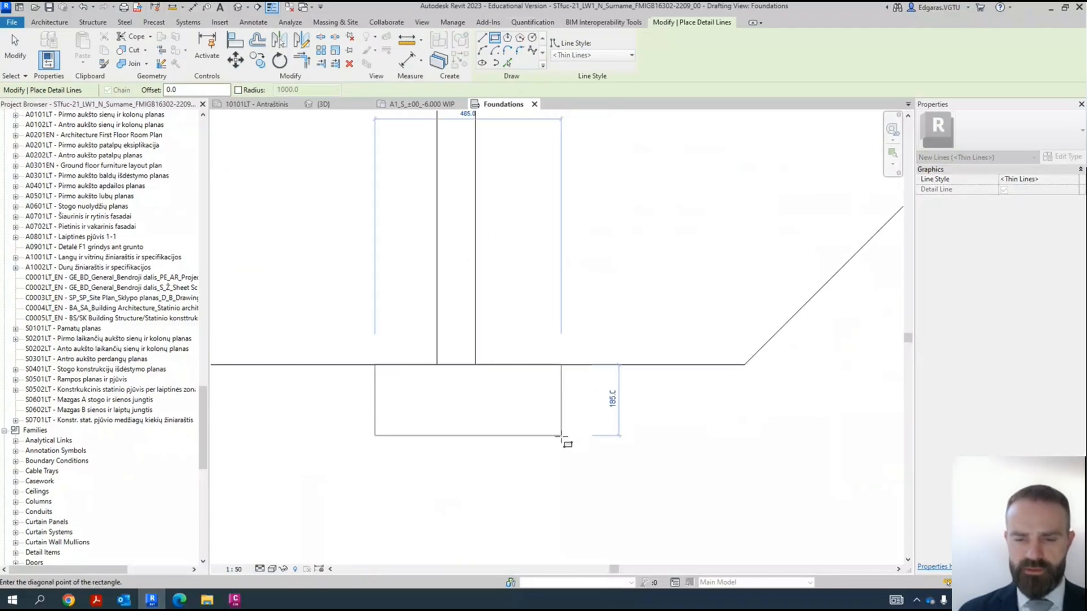
pyautogui.click(566, 440)
# - Draw an insulation rectangle about 165 mm wide and 870 mm high against the outer face of the left wall's base
pyautogui.scroll(-5, 622, 371)
pyautogui.scroll(-3, 622, 385)
pyautogui.scroll(3, 563, 383)
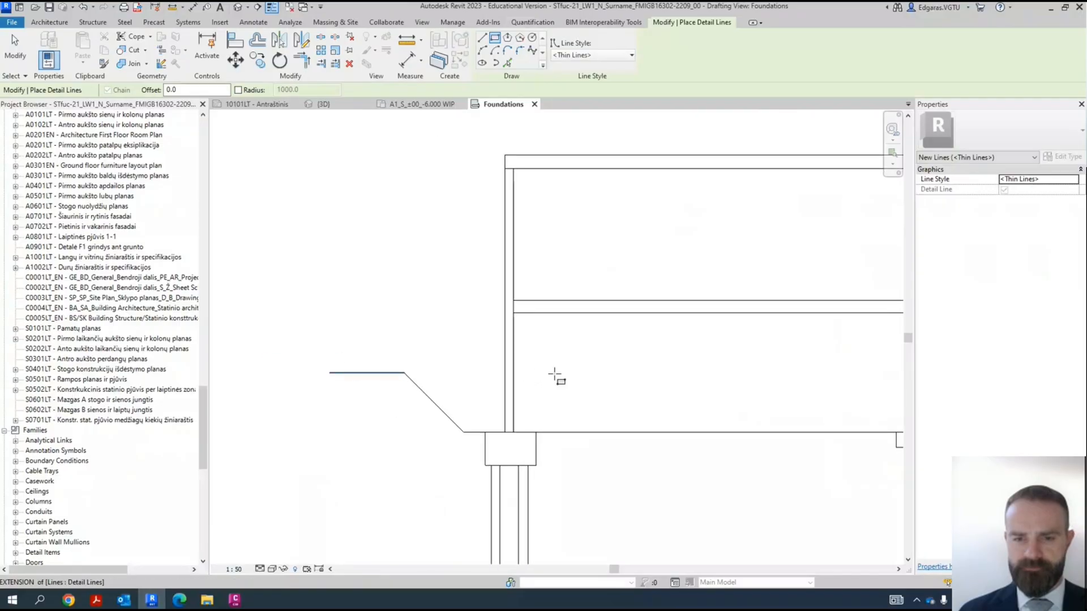
pyautogui.scroll(3, 484, 394)
pyautogui.scroll(3, 484, 395)
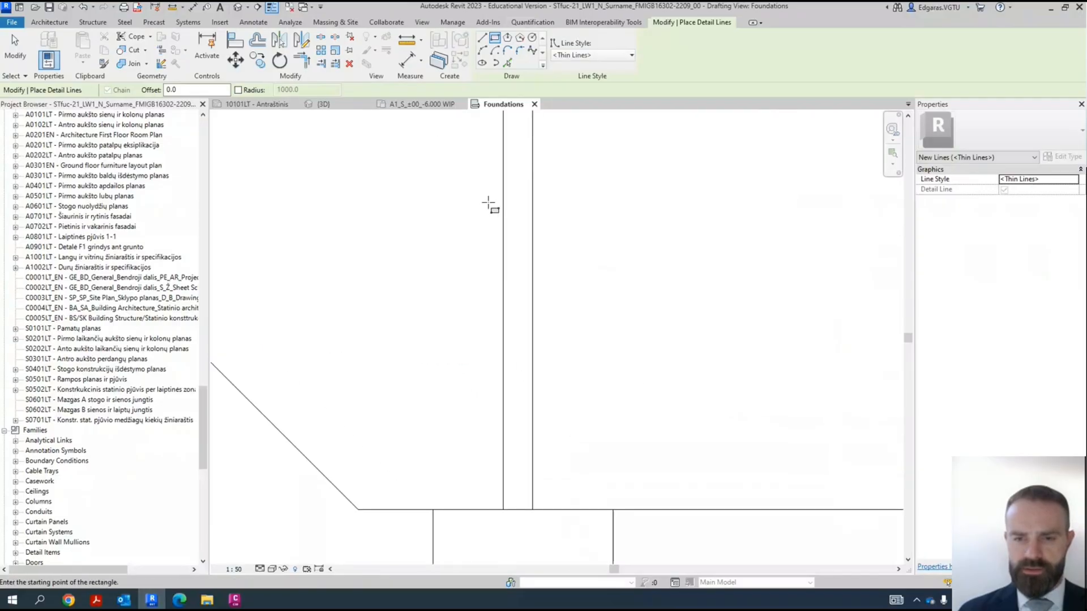
pyautogui.click(503, 256)
pyautogui.click(455, 509)
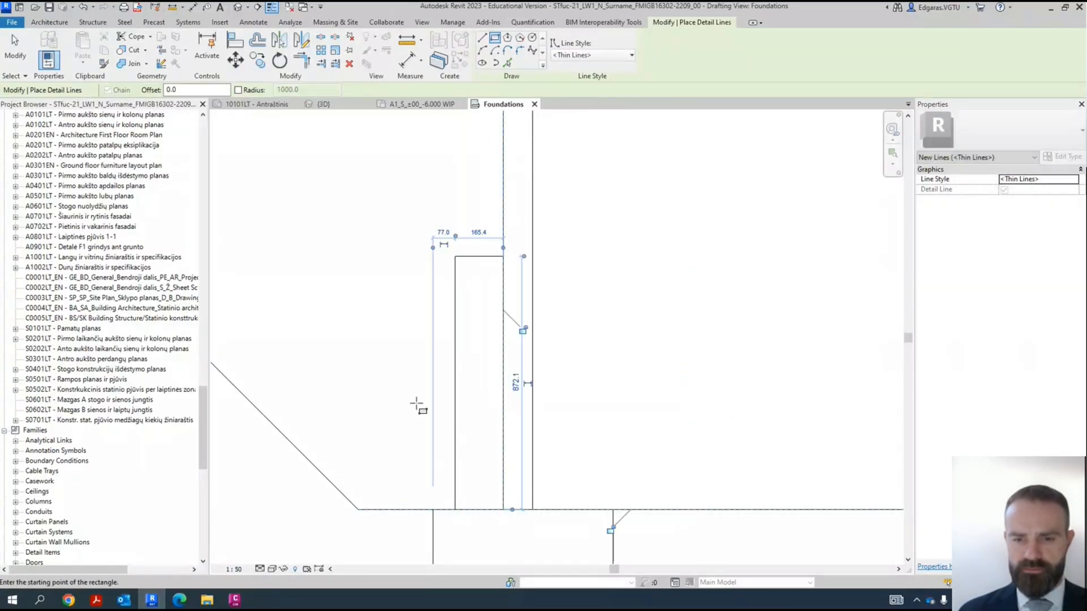
pyautogui.press('Escape')
pyautogui.press('Escape')
# - Add a text note with a one-segment leader reading "Insulation" that points to the rectangle outside the left wall
pyautogui.scroll(-3, 405, 396)
pyautogui.scroll(-2, 437, 376)
pyautogui.moveTo(578, 359); pyautogui.dragTo(495, 327, button='middle')
pyautogui.click(487, 54)
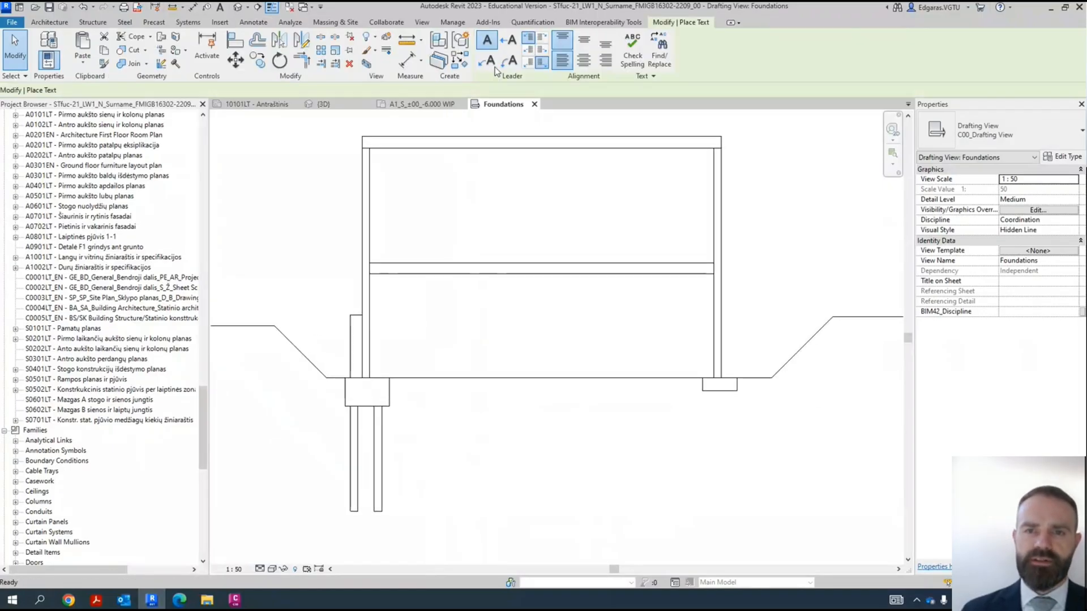
pyautogui.click(511, 44)
pyautogui.scroll(2, 330, 371)
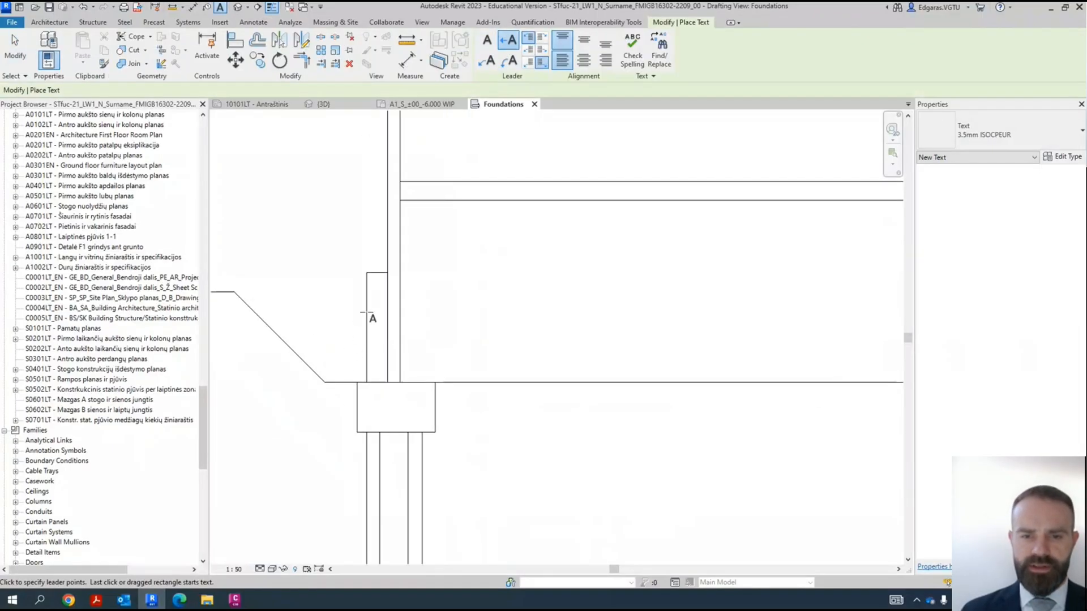
pyautogui.click(298, 261)
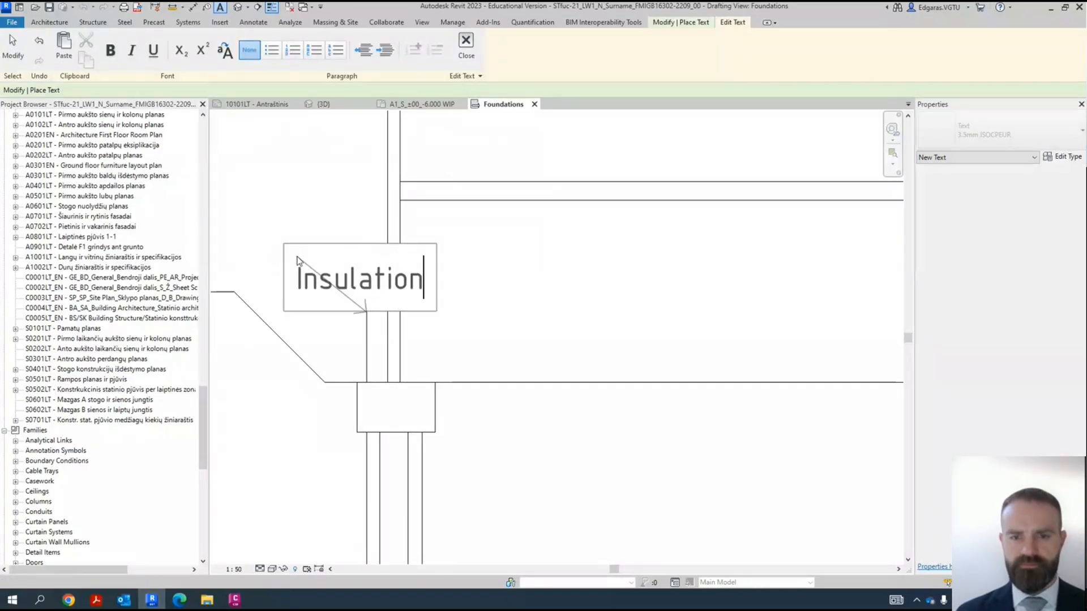
pyautogui.click(476, 315)
# - Add a leader text note reading "Structural bearing wall" that points to the left wall from inside the building
pyautogui.scroll(-2, 538, 247)
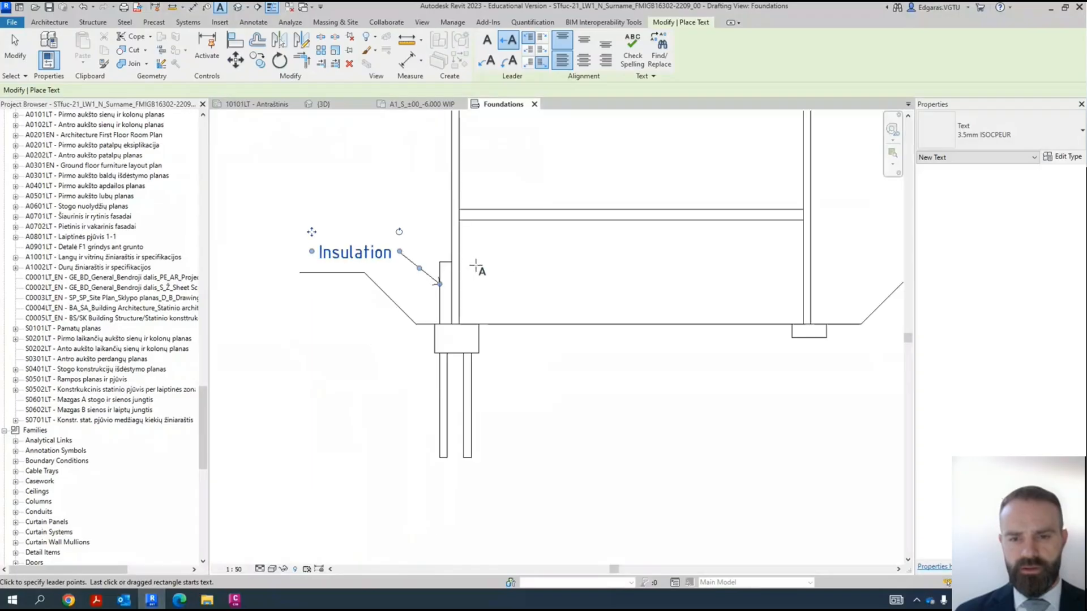
pyautogui.scroll(2, 464, 273)
pyautogui.click(445, 299)
pyautogui.click(503, 260)
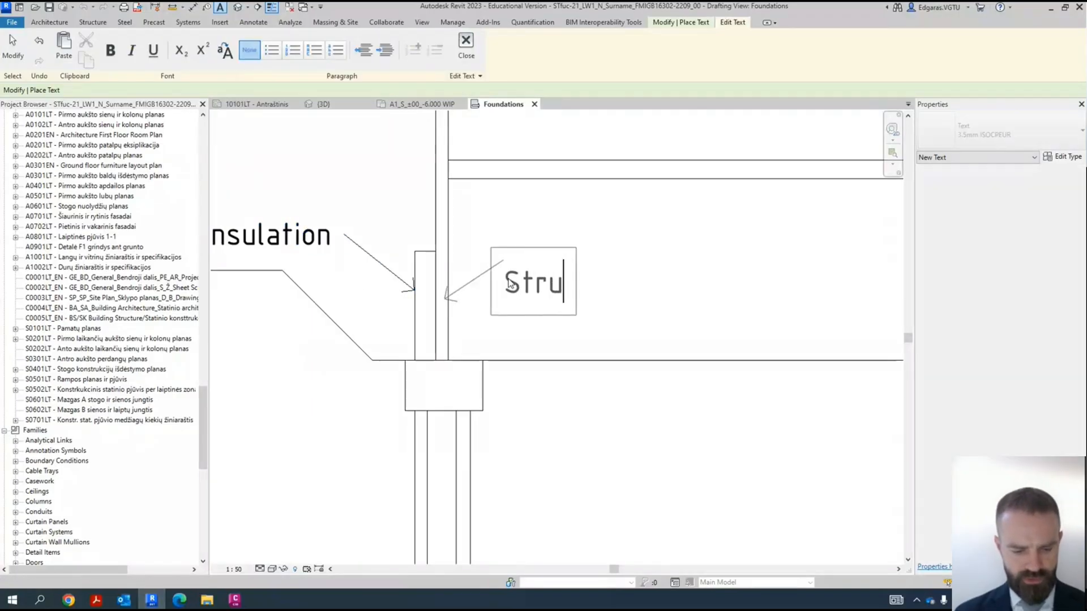
pyautogui.write('Struct')
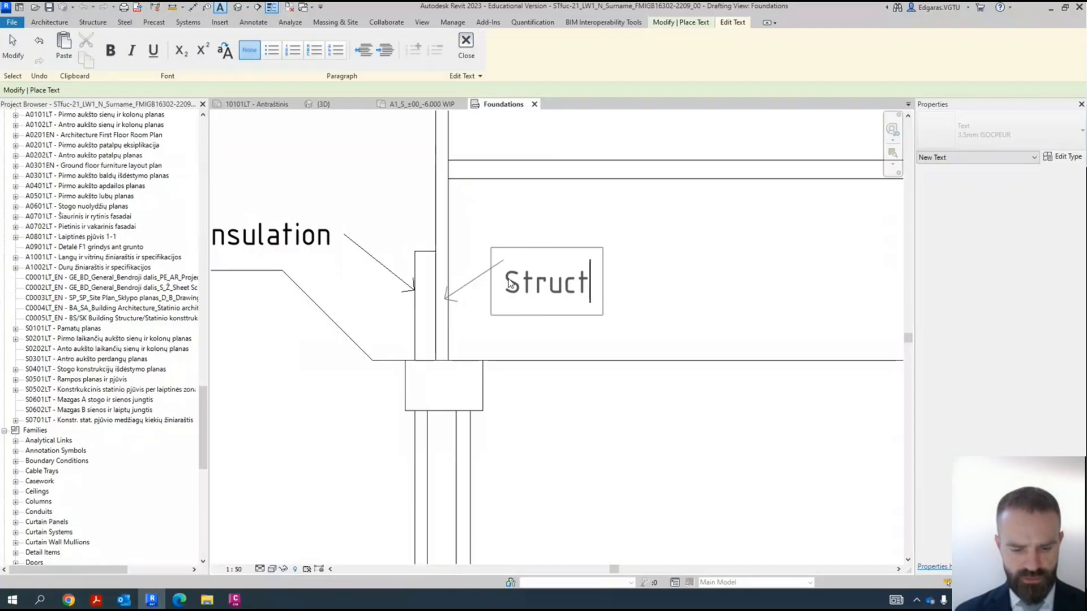
pyautogui.write('ural bearing wall')
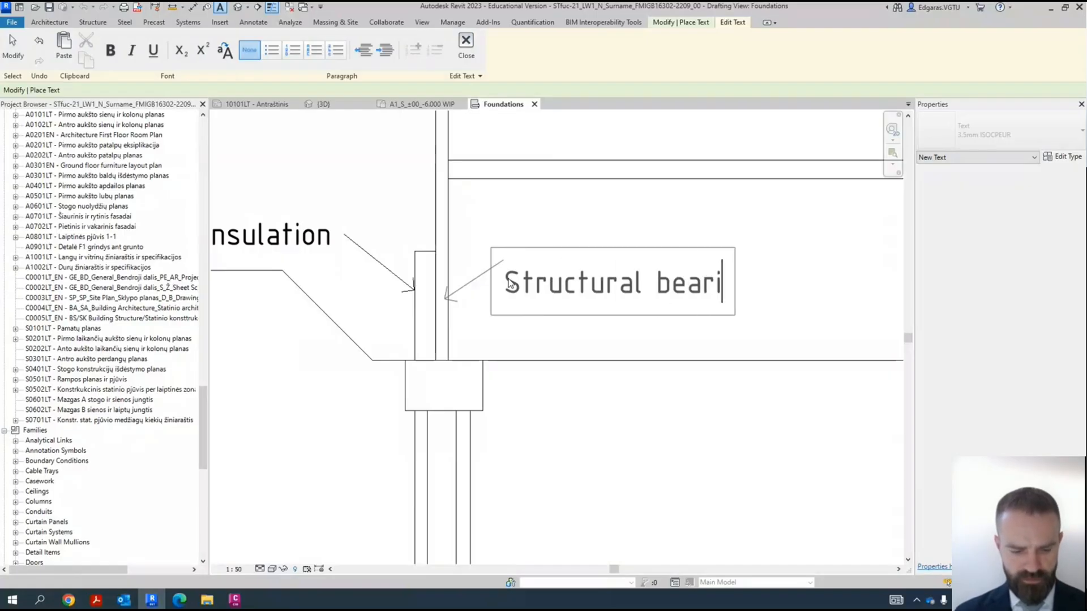
pyautogui.click(655, 458)
pyautogui.scroll(-5, 498, 283)
pyautogui.press('Escape')
# - Draw a wider detail-line rectangle about 2490 mm high outside the left wall, from the insulation's top up to the roof's top edge
pyautogui.scroll(4, 554, 330)
pyautogui.moveTo(553, 330); pyautogui.dragTo(556, 304, button='middle')
pyautogui.scroll(5, 292, 280)
pyautogui.scroll(-4, 408, 308)
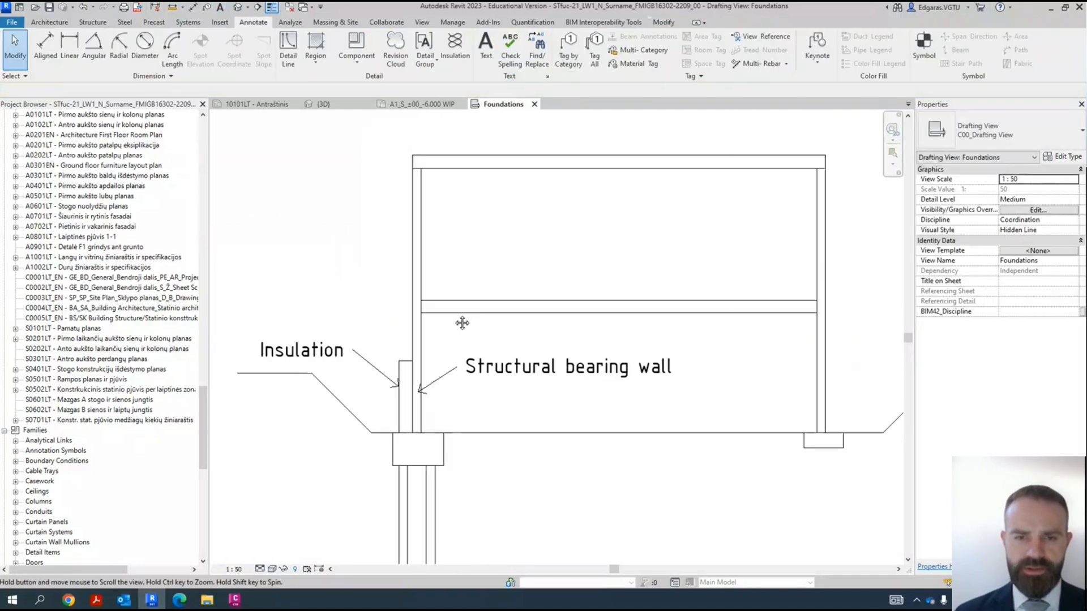
pyautogui.moveTo(471, 255); pyautogui.dragTo(447, 341, button='middle')
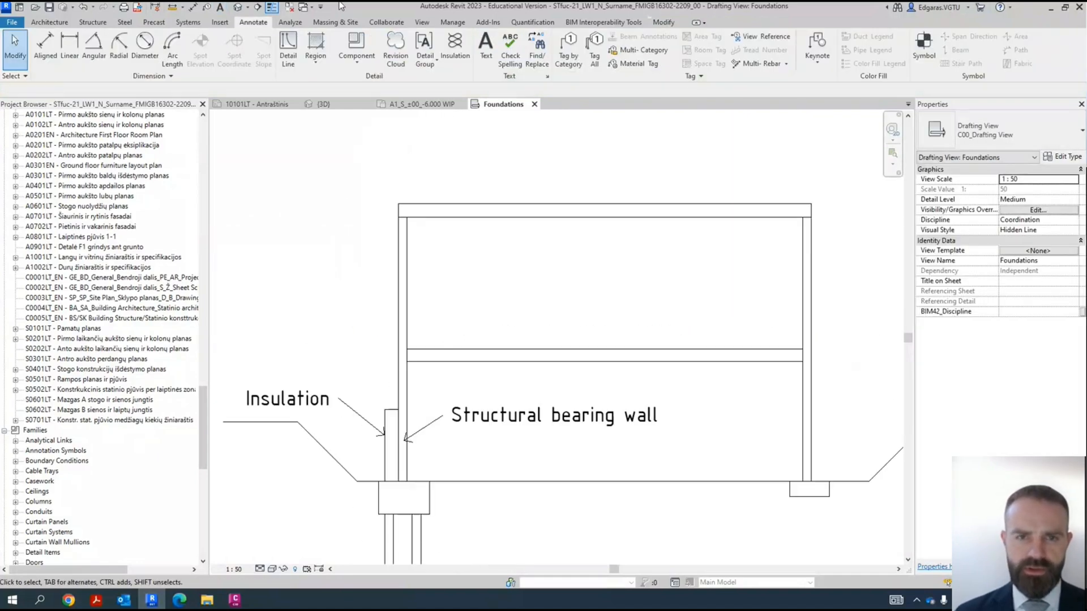
pyautogui.click(285, 54)
pyautogui.click(496, 40)
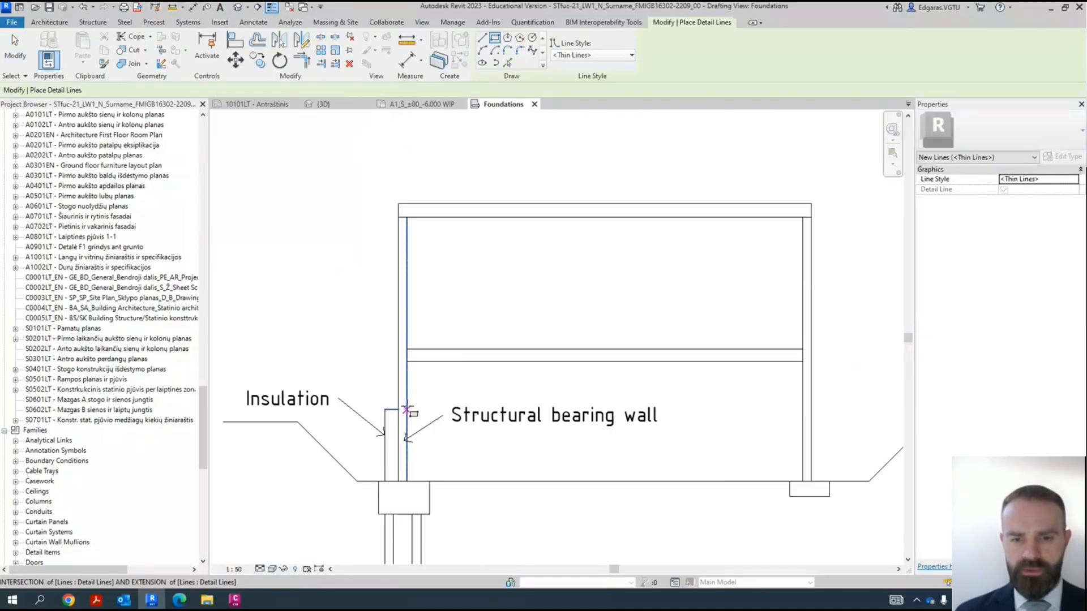
pyautogui.click(398, 408)
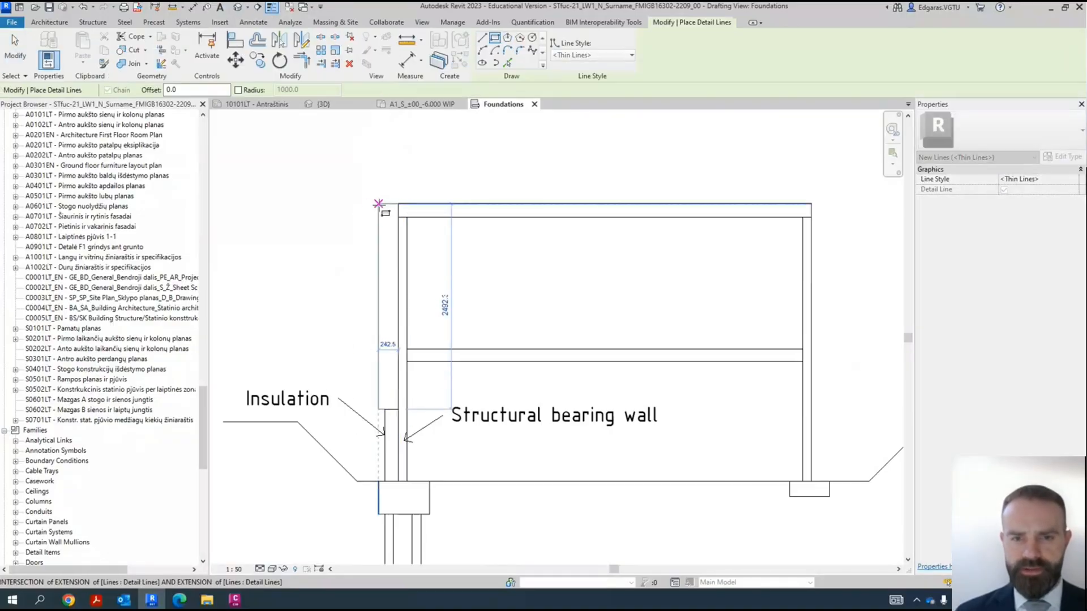
pyautogui.click(370, 204)
pyautogui.press('Escape')
pyautogui.press('Escape')
pyautogui.scroll(-3, 454, 259)
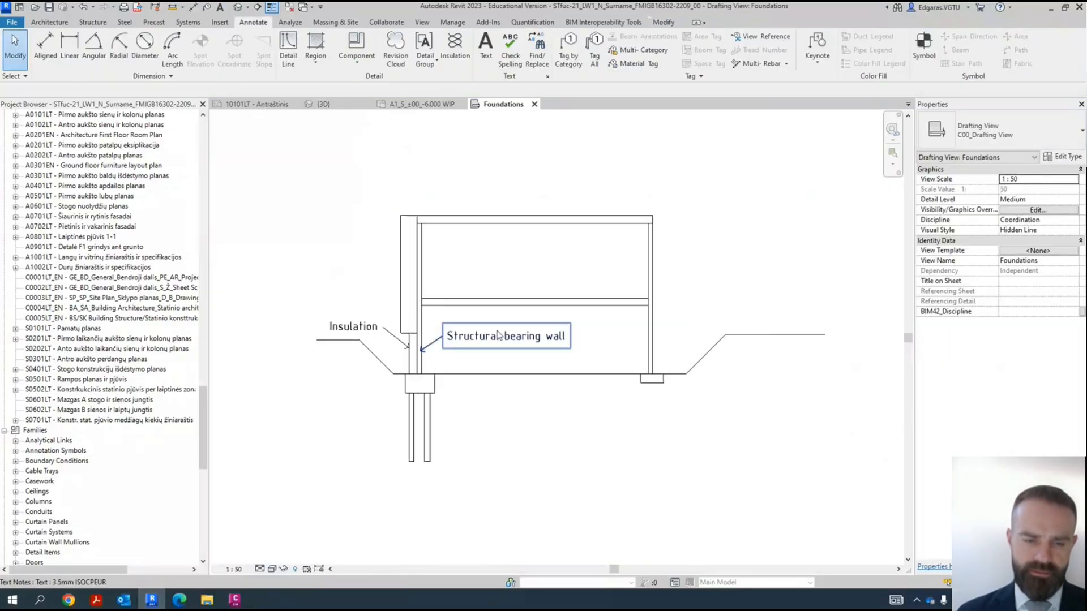
pyautogui.moveTo(612, 356)
pyautogui.mouseDown(button='middle')
pyautogui.moveTo(492, 417)
pyautogui.moveTo(620, 338)
pyautogui.mouseUp(button='middle')
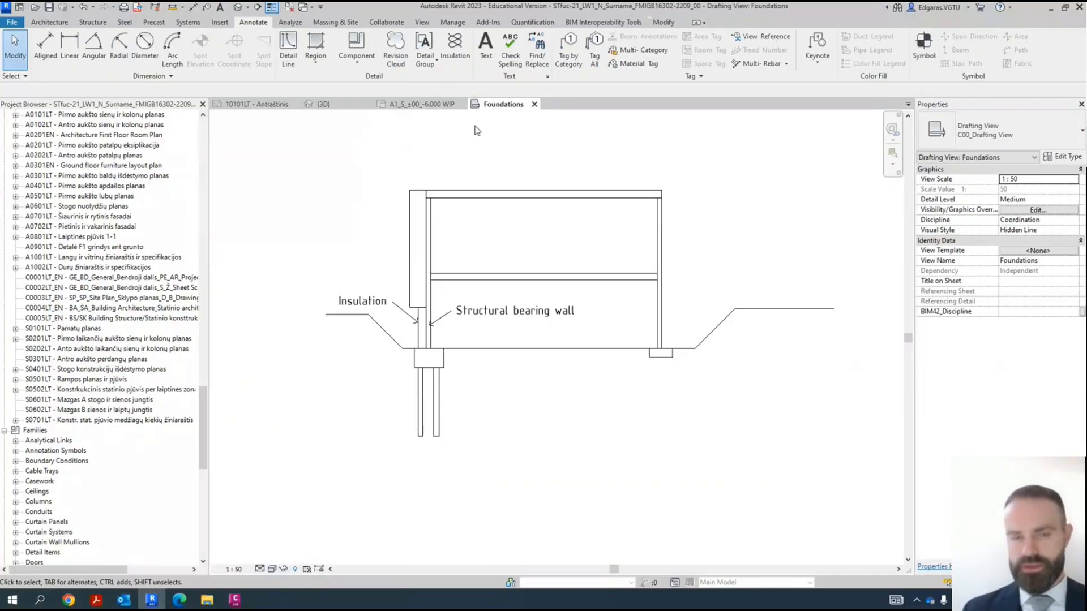
# - Examine the building's pile caps, piles, columns and perimeter foundation walls in the 3D view
pyautogui.click(336, 106)
pyautogui.scroll(-4, 491, 422)
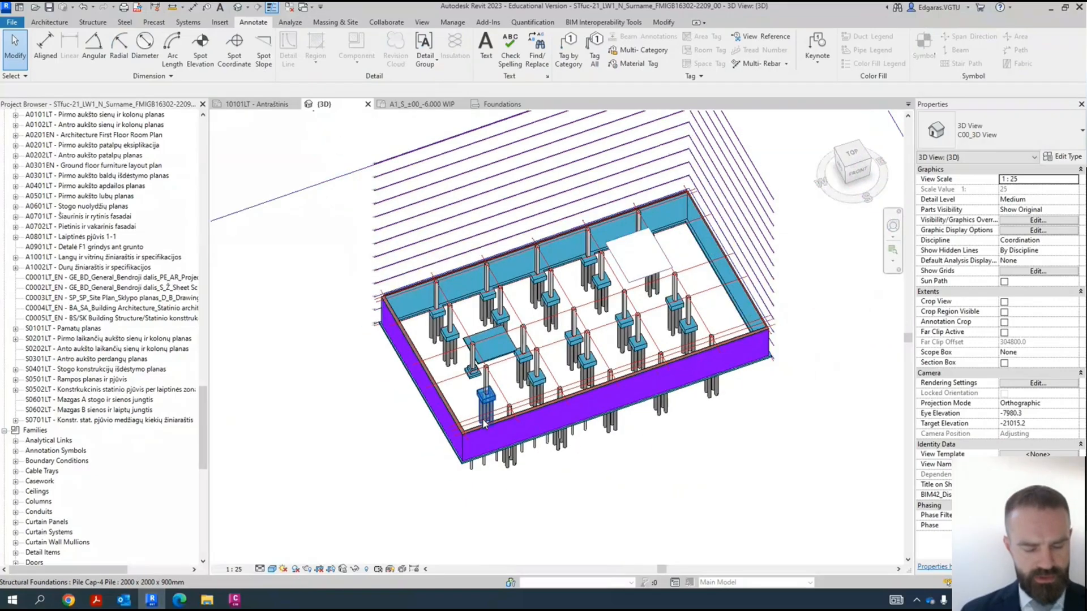
pyautogui.keyDown('shift'); pyautogui.moveTo(575, 486); pyautogui.dragTo(623, 408, button='middle'); pyautogui.keyUp('shift')
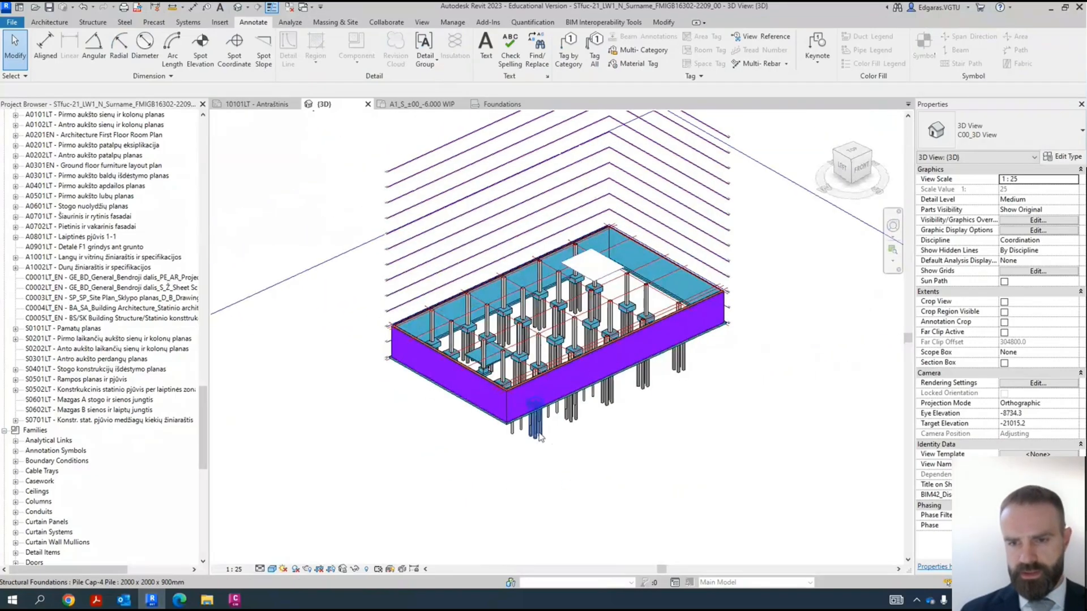
pyautogui.scroll(-3, 614, 413)
pyautogui.scroll(6, 556, 337)
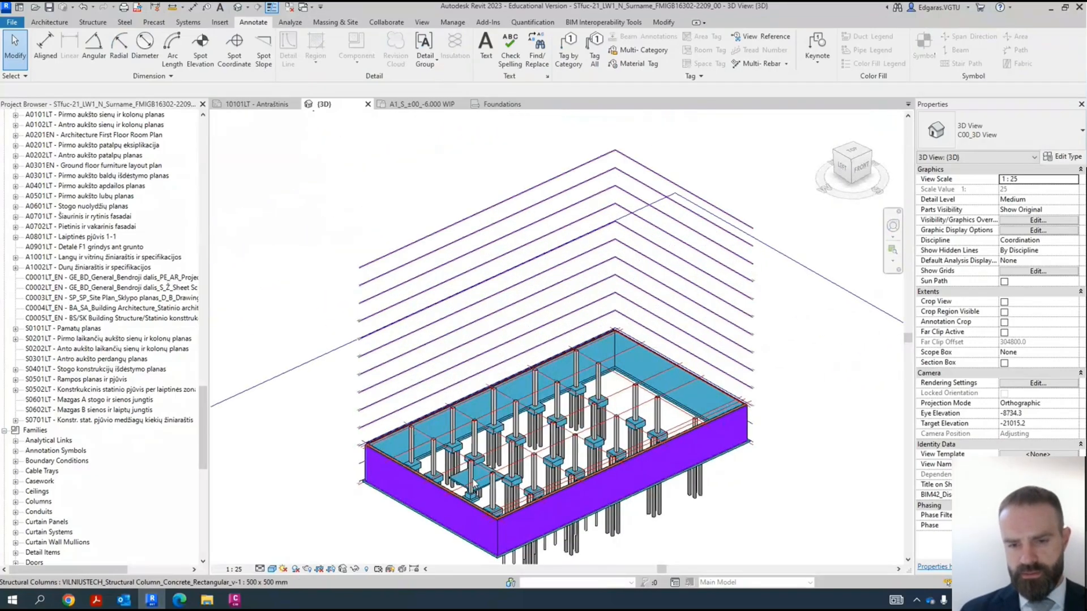
pyautogui.moveTo(556, 338); pyautogui.dragTo(581, 233, button='middle')
pyautogui.keyDown('shift'); pyautogui.moveTo(526, 376); pyautogui.dragTo(517, 391, button='middle'); pyautogui.keyUp('shift')
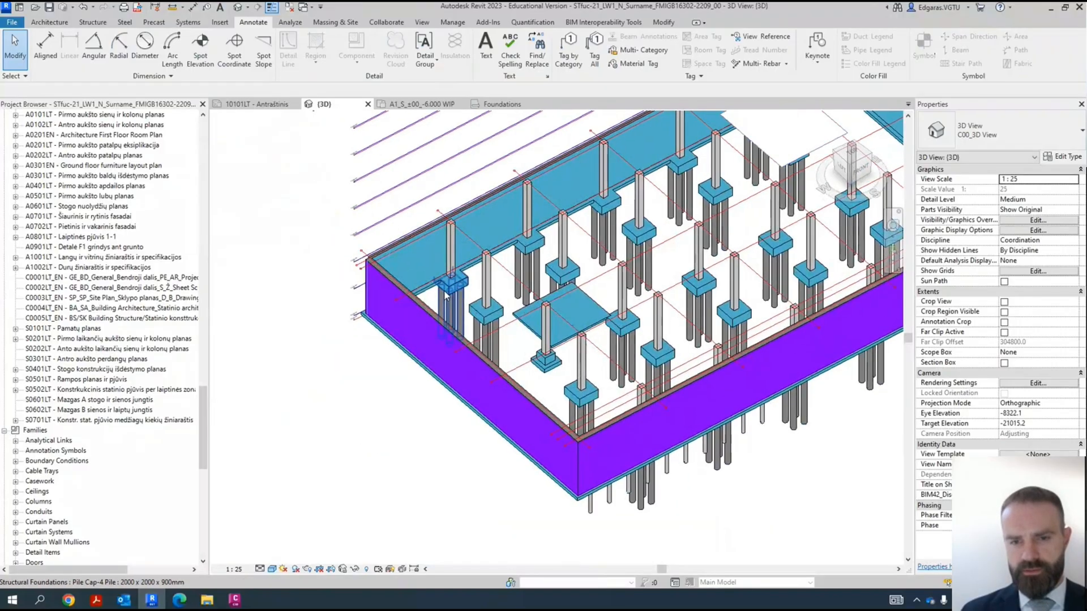
pyautogui.scroll(4, 446, 293)
pyautogui.scroll(-3, 315, 240)
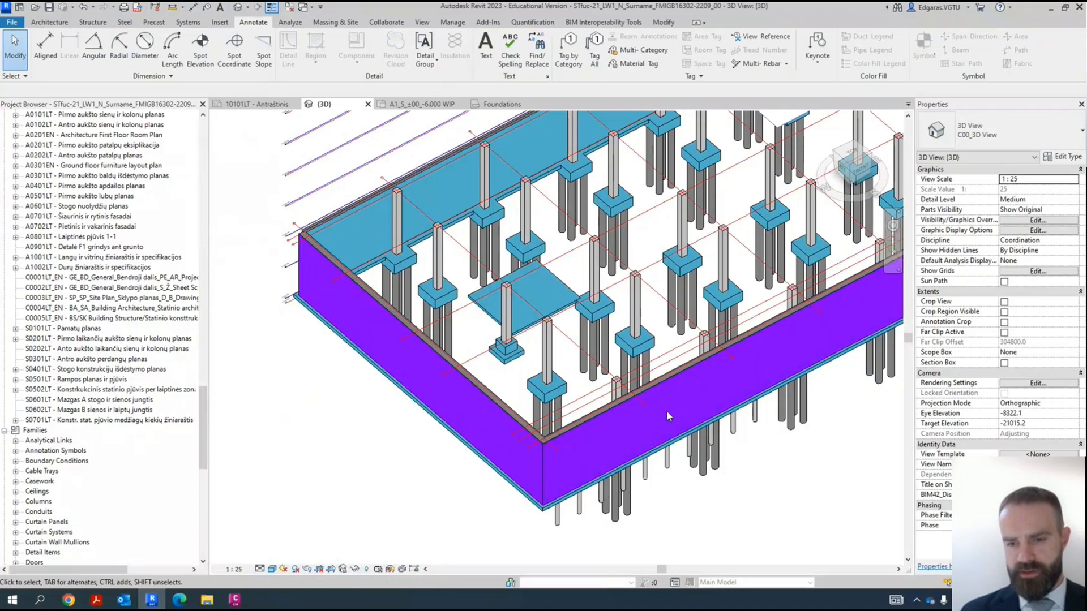
pyautogui.scroll(2, 452, 319)
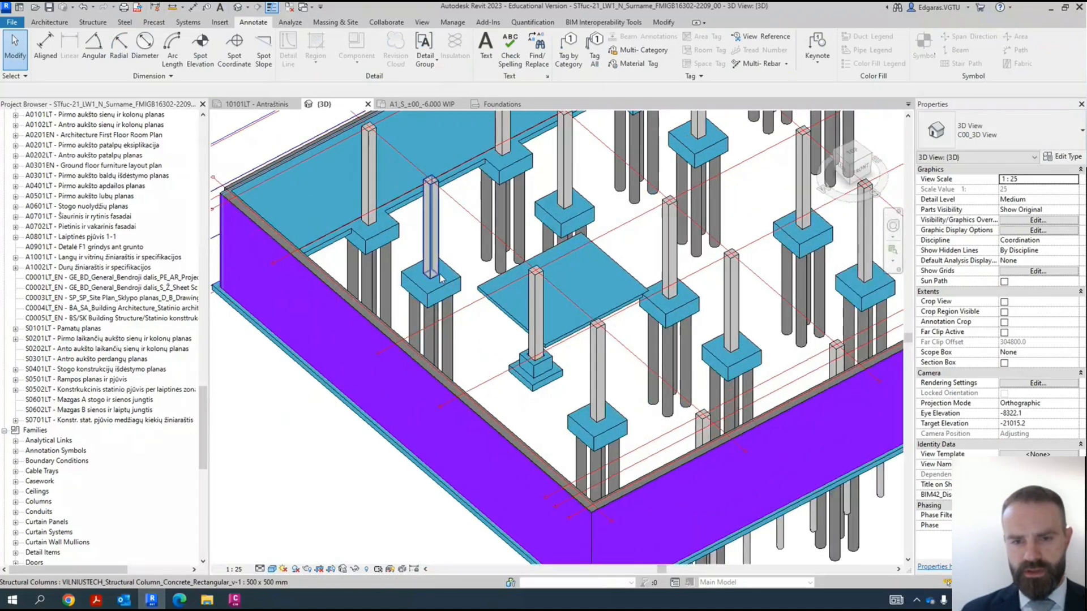
pyautogui.scroll(2, 451, 332)
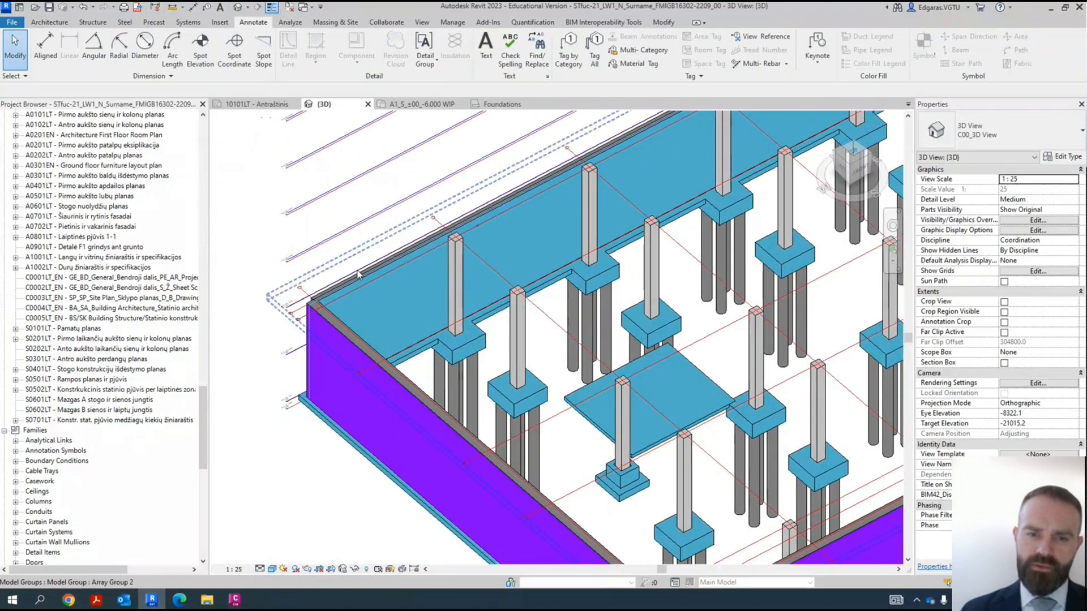
# - Select the long rear foundation wall in the 3D model to inspect its extent, and clear the selection
pyautogui.click(339, 289)
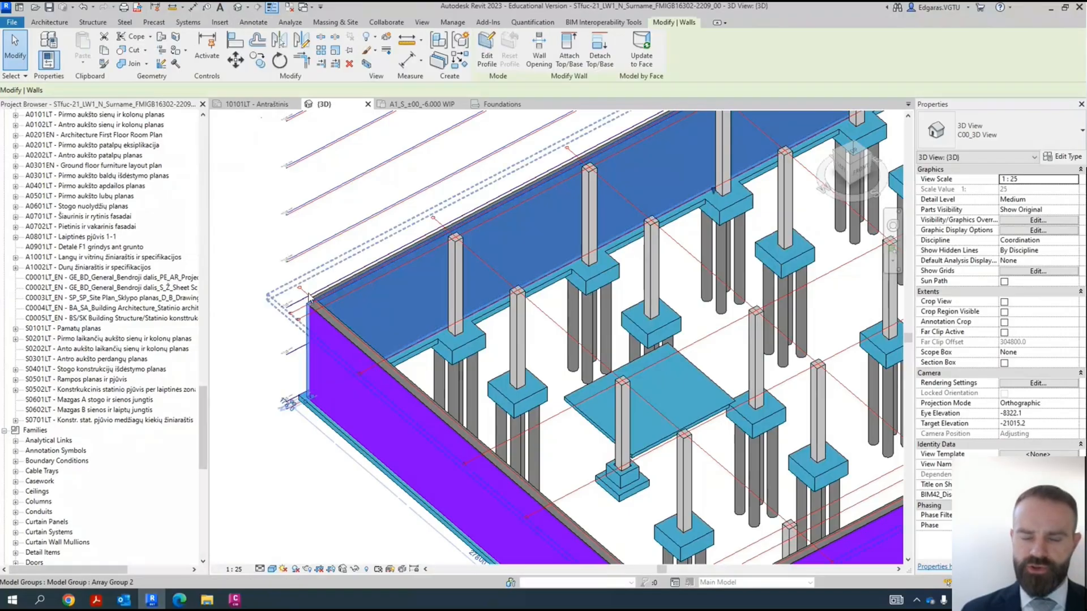
pyautogui.scroll(-2, 350, 300)
pyautogui.moveTo(768, 386); pyautogui.dragTo(616, 365, button='middle')
pyautogui.scroll(-2, 615, 365)
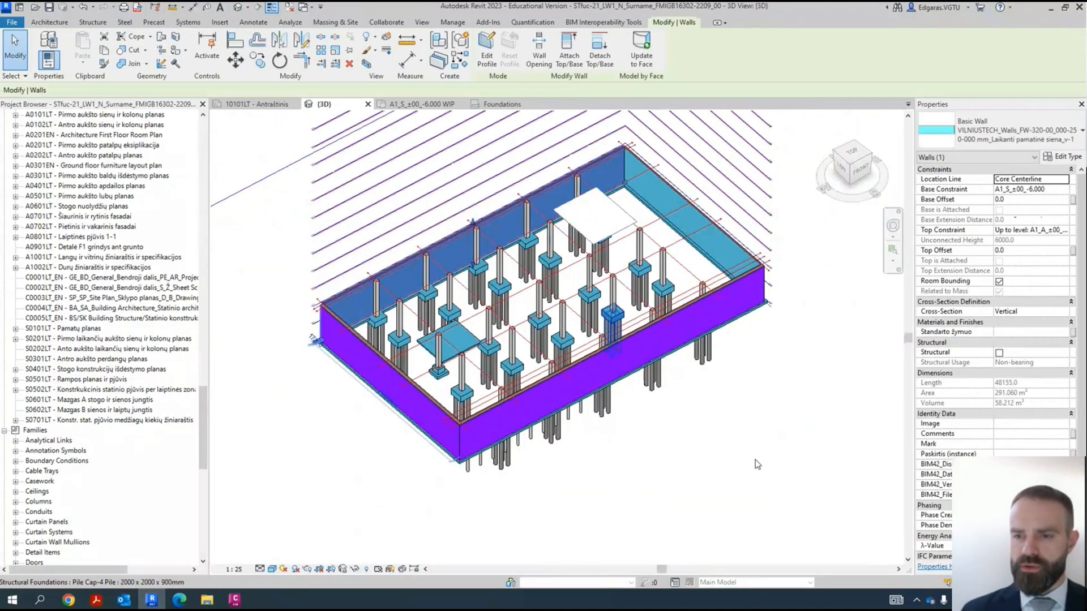
pyautogui.press('Escape')
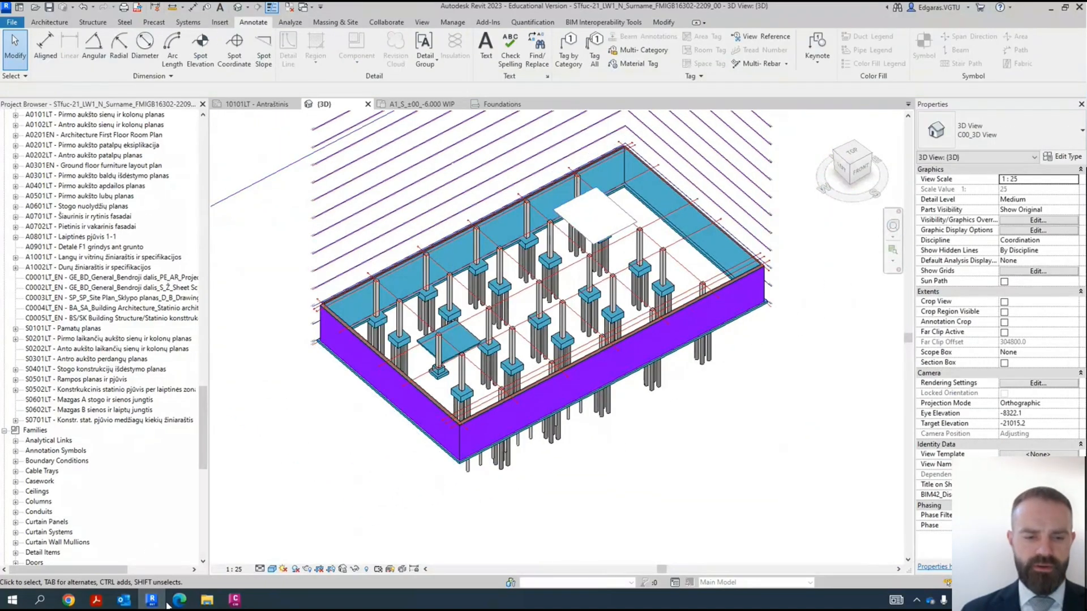
# - Switch to Microsoft Edge, search the web for "fimfom" in a new tab, and open the Finnfoam website
pyautogui.moveTo(178, 601)
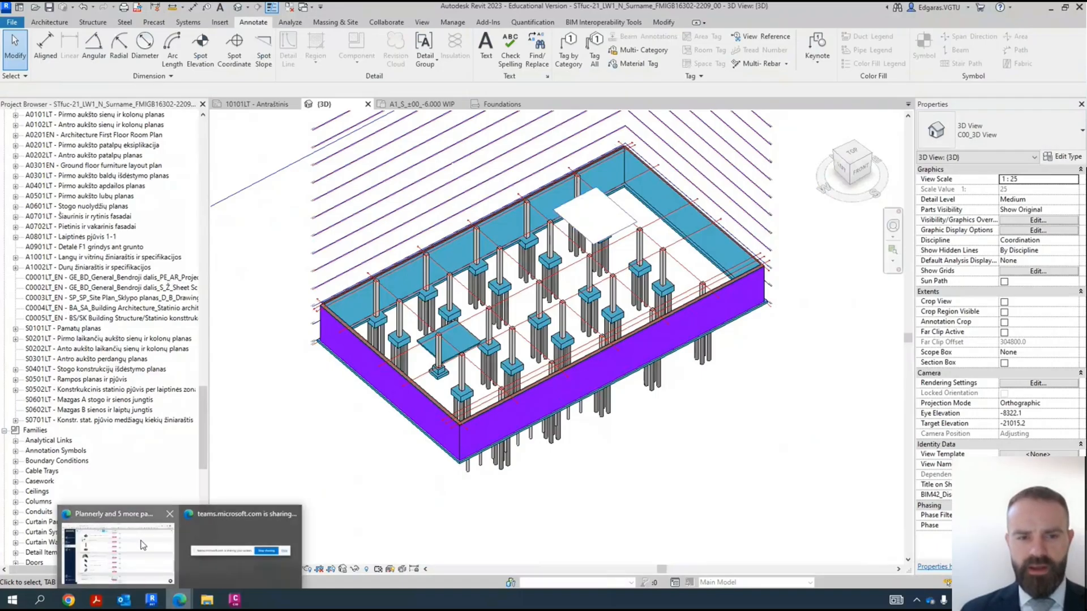
pyautogui.click(119, 546)
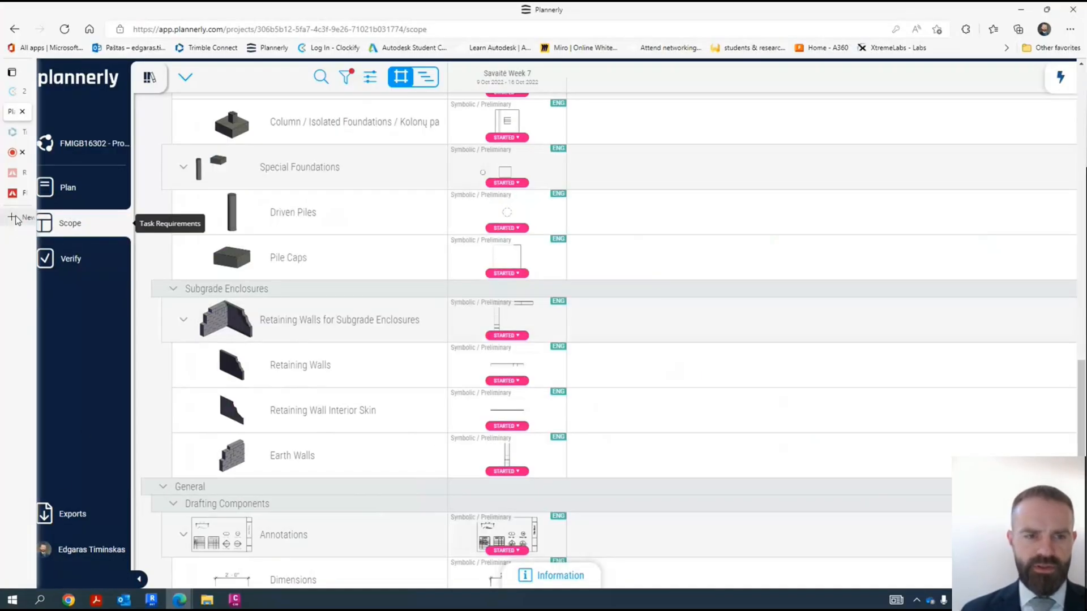
pyautogui.click(12, 217)
pyautogui.click(15, 193)
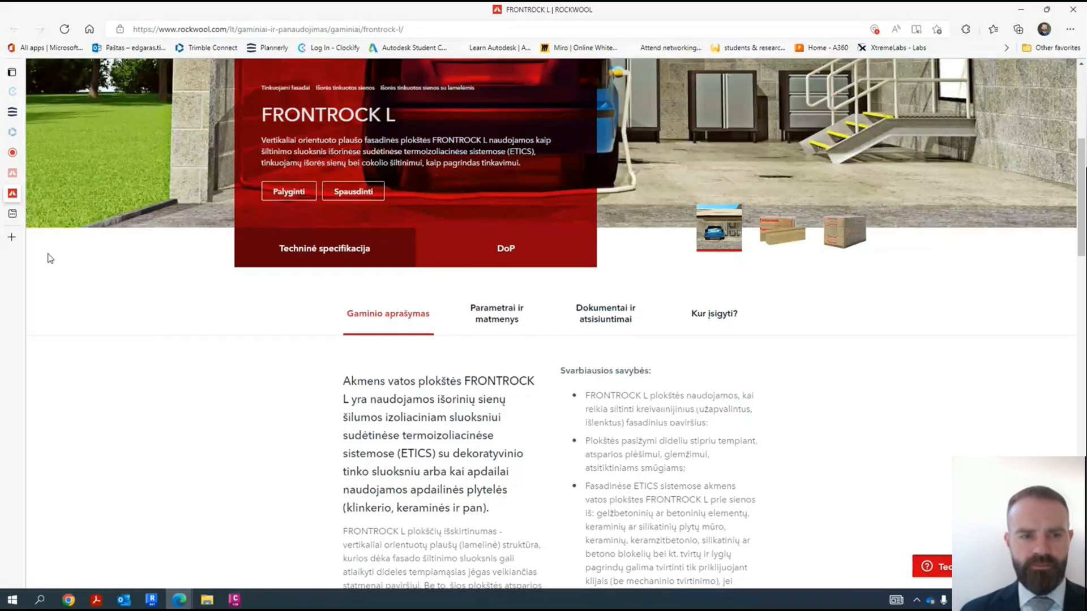
pyautogui.click(10, 215)
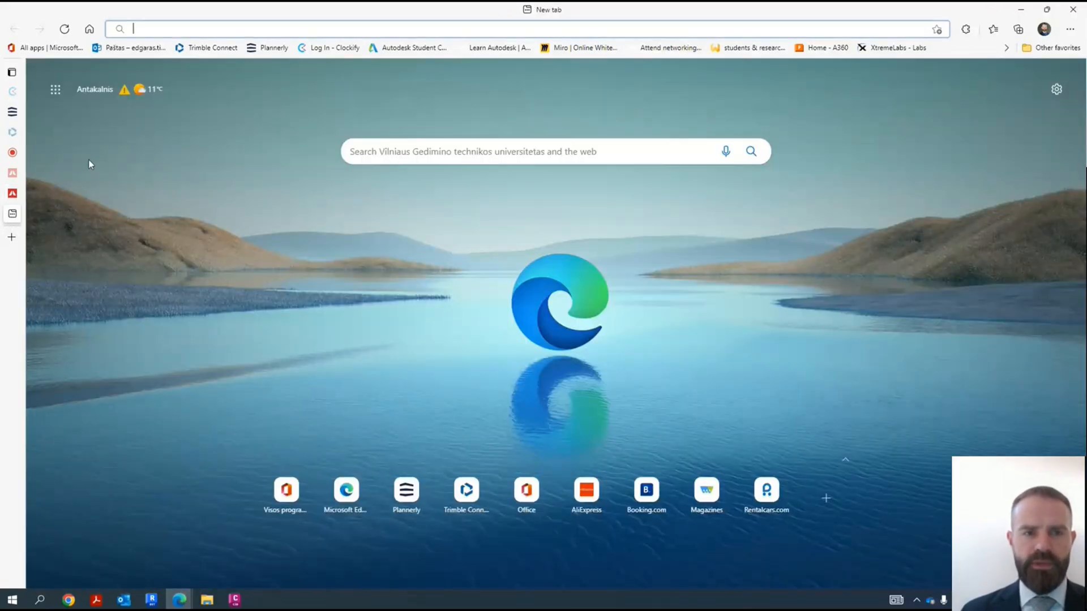
pyautogui.write('fimfom')
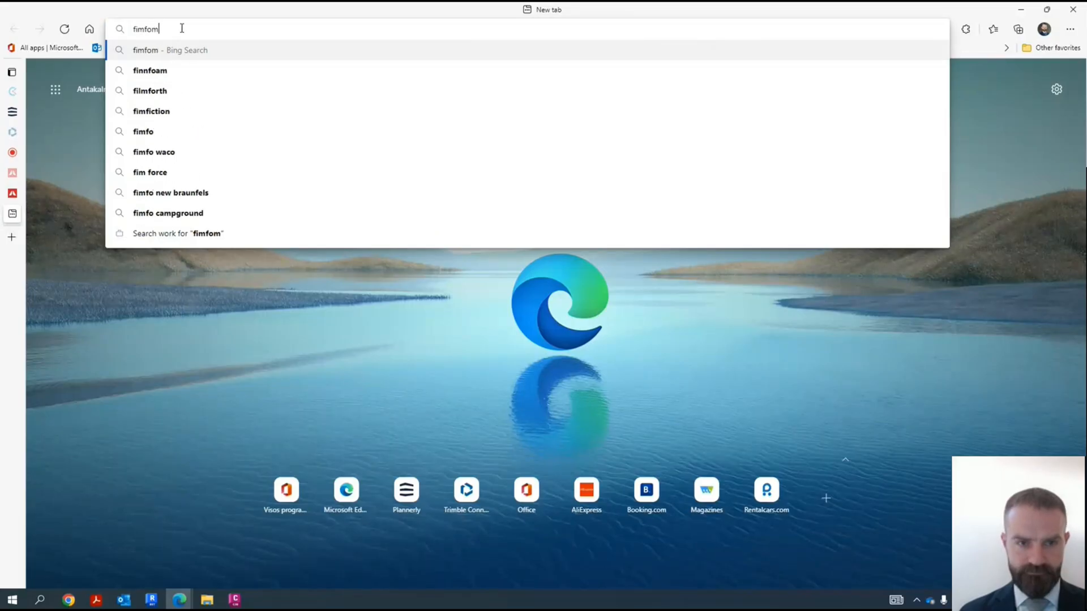
pyautogui.press('Return')
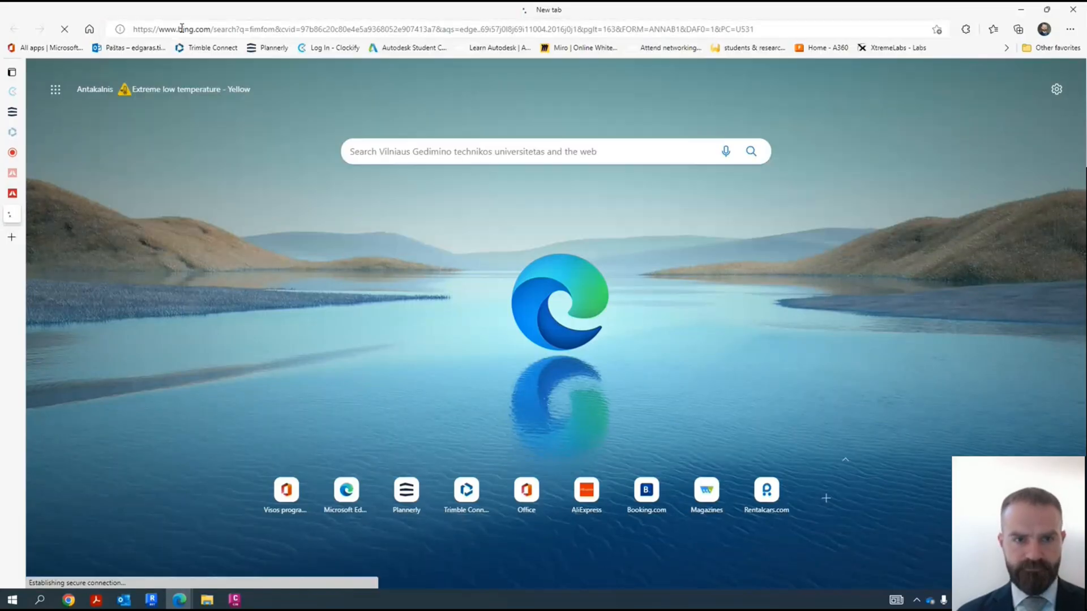
pyautogui.click(181, 194)
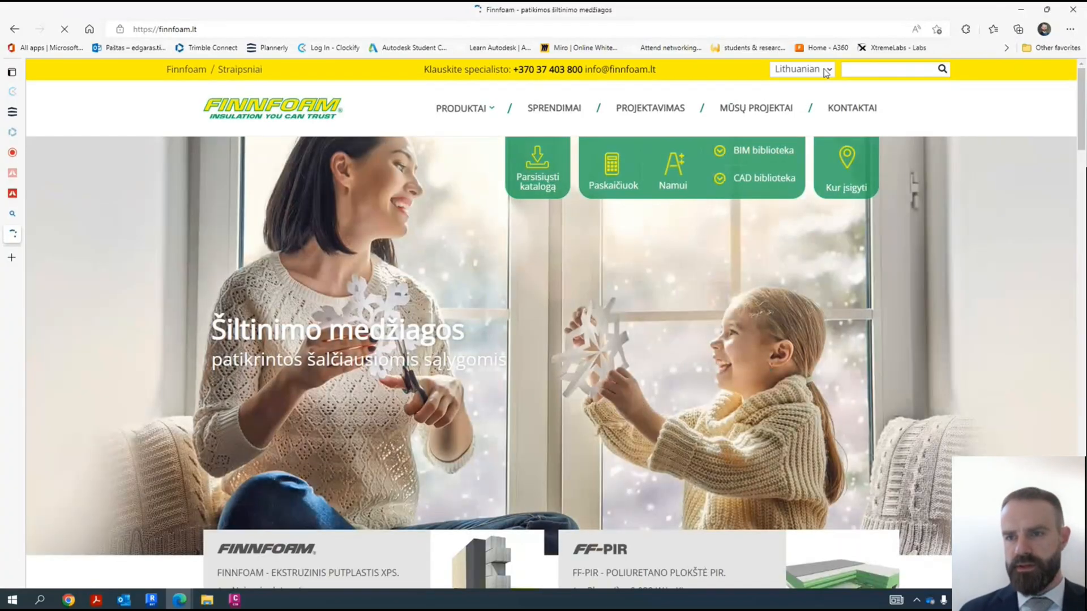
# - Switch the Finnfoam website to English and look through the insulation products on its front page
pyautogui.click(801, 69)
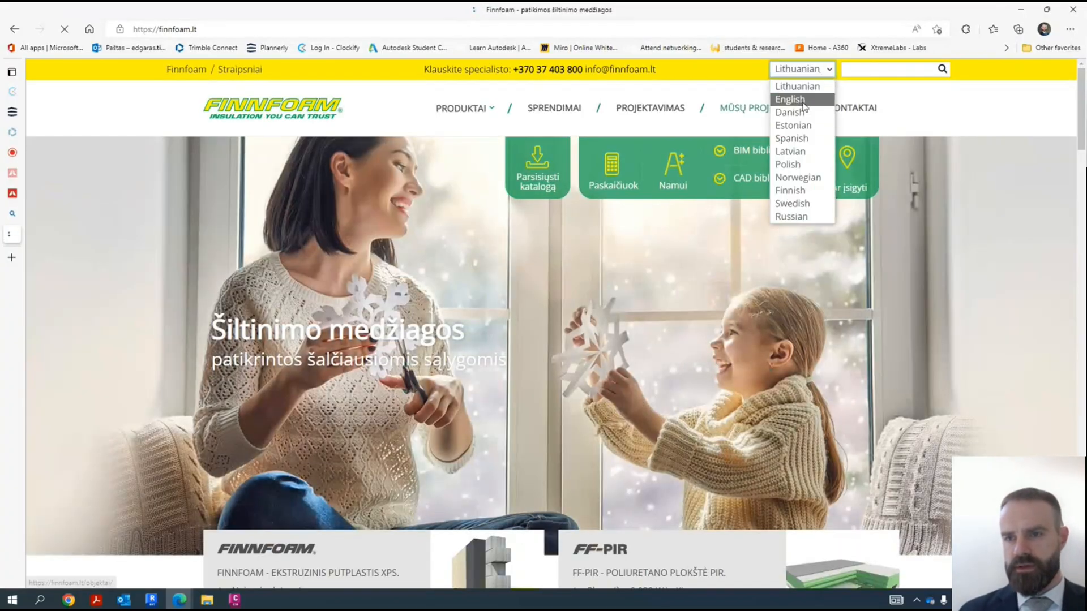
pyautogui.click(803, 102)
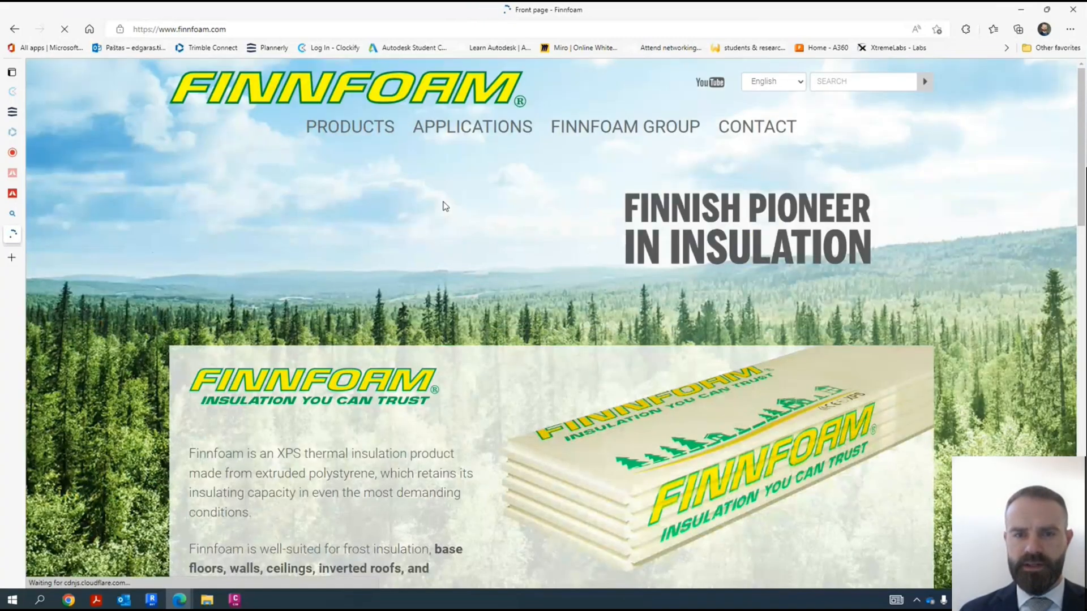
pyautogui.scroll(-2, 437, 191)
pyautogui.scroll(-15, 436, 198)
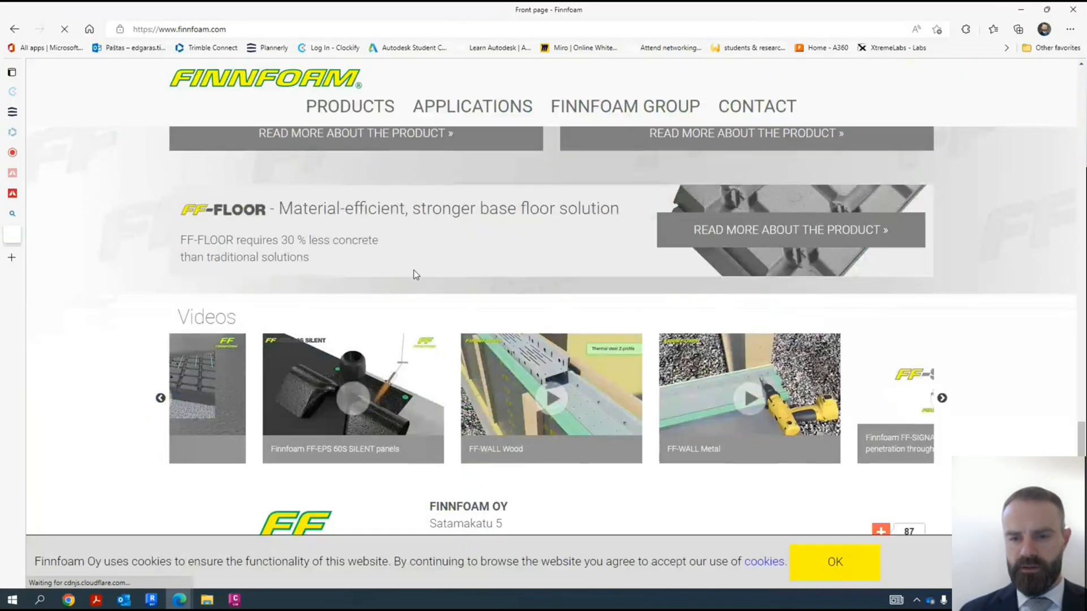
pyautogui.scroll(5, 651, 387)
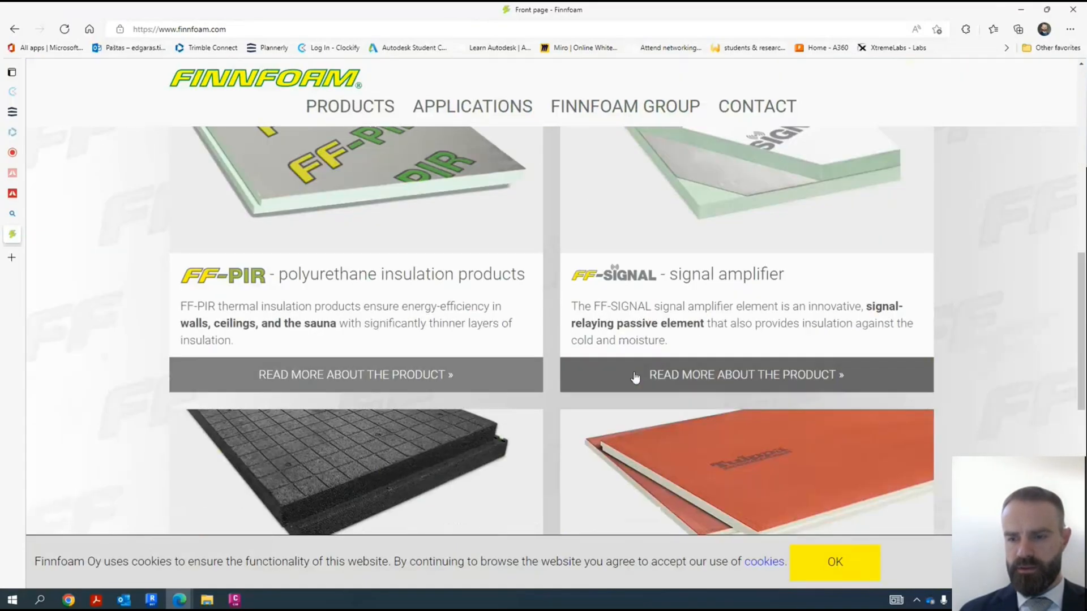
pyautogui.scroll(10, 622, 339)
# - Open the Basement wall application page and review its text and pictures on insulating walls from outside
pyautogui.moveTo(468, 133)
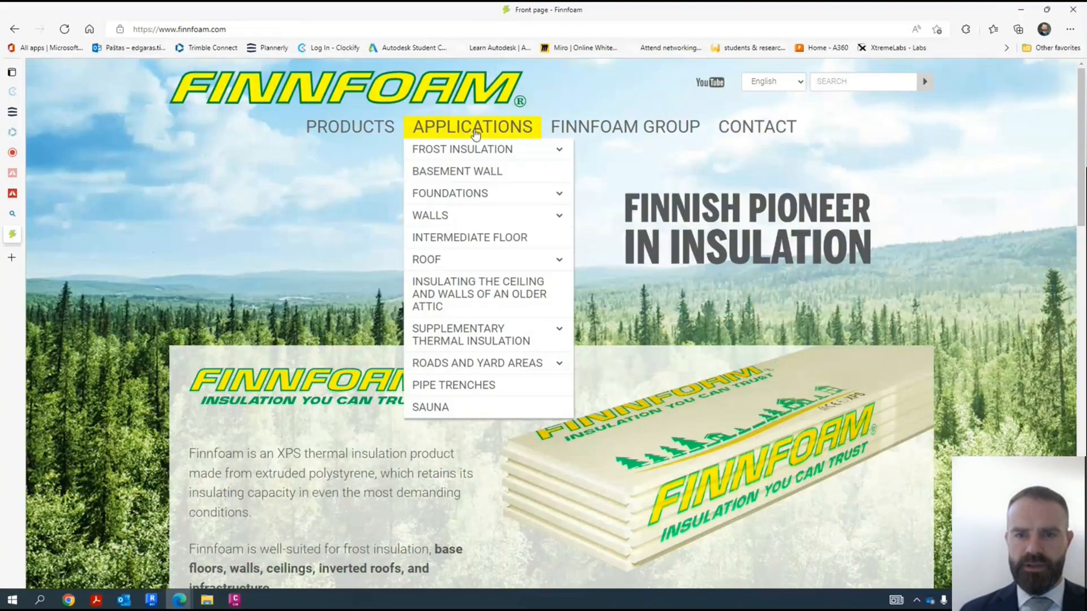
pyautogui.click(486, 178)
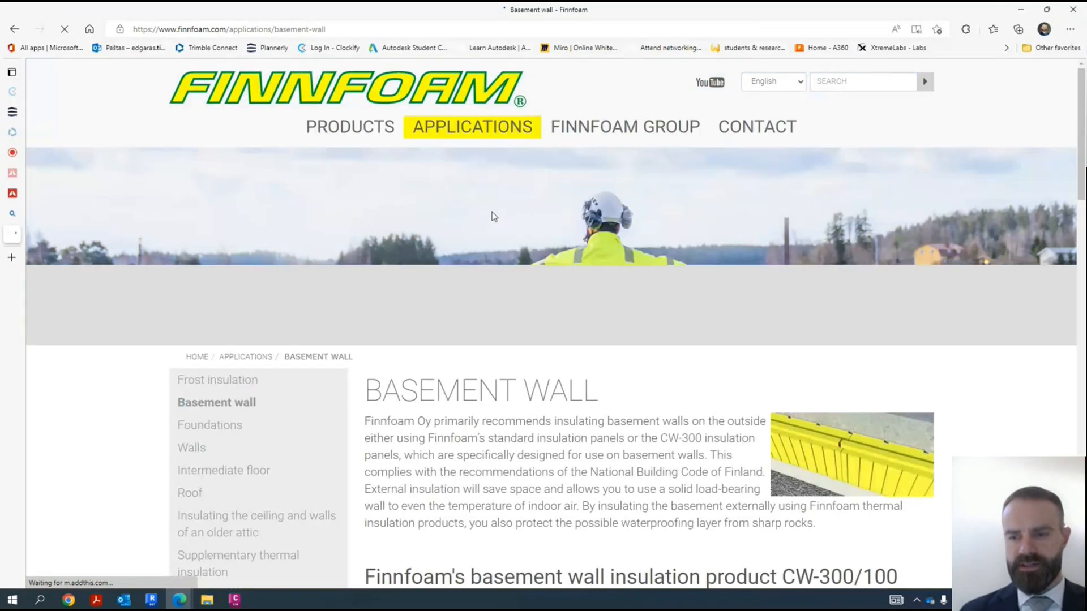
pyautogui.scroll(-2, 495, 220)
pyautogui.scroll(-5, 498, 226)
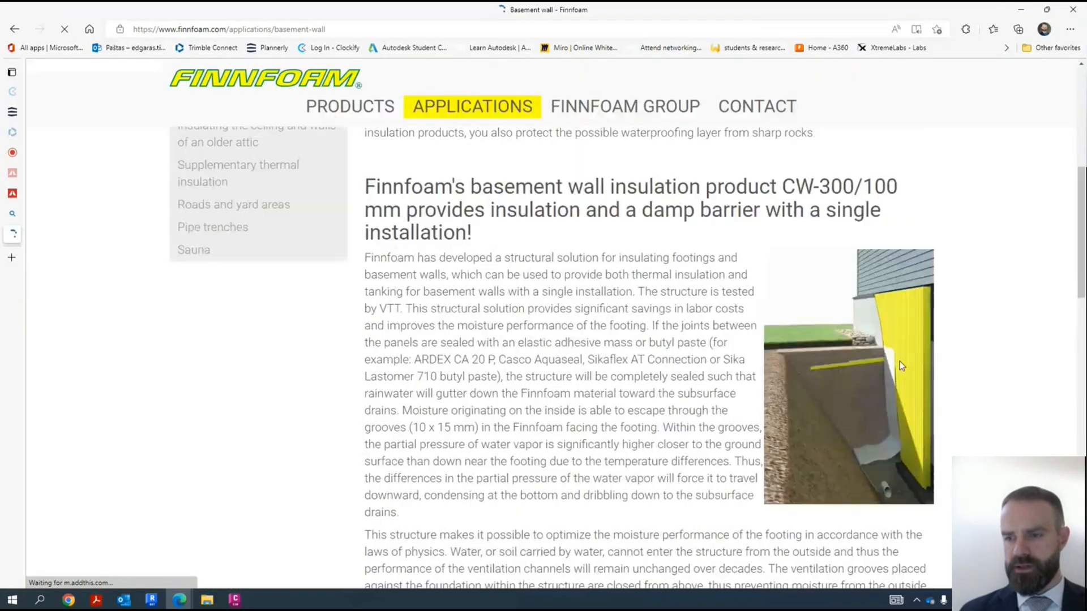
pyautogui.scroll(-2, 885, 323)
pyautogui.scroll(-11, 885, 322)
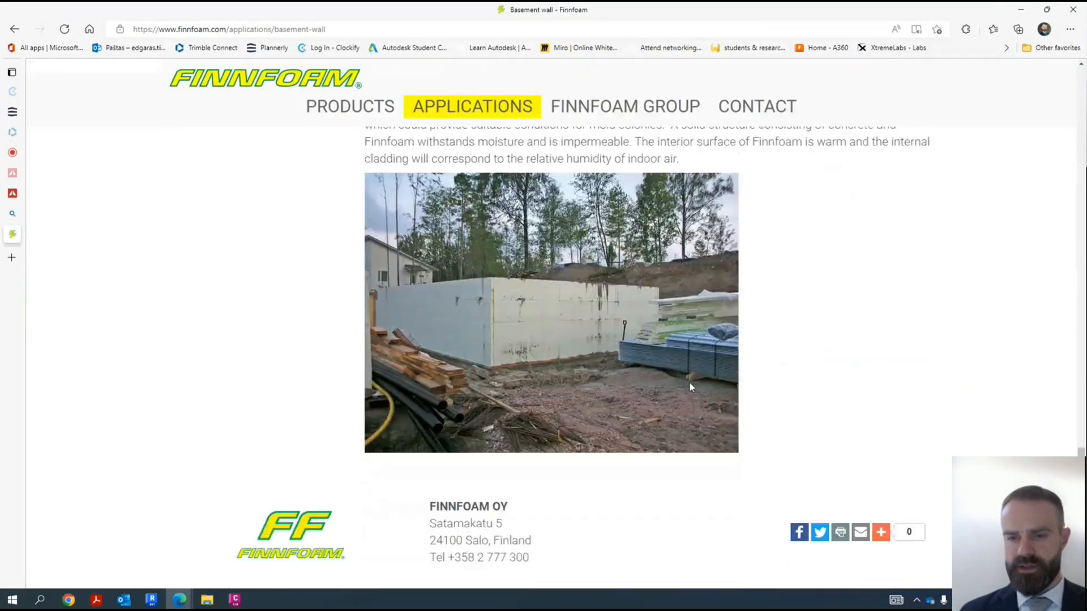
pyautogui.scroll(1, 543, 328)
pyautogui.scroll(12, 547, 345)
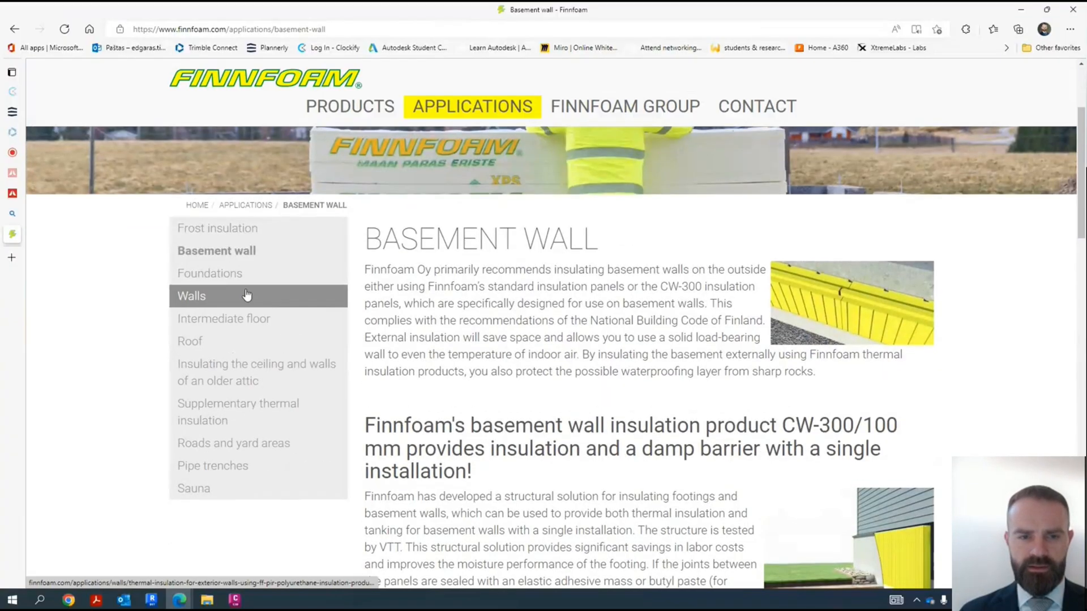
# - Open the Slab-on-ground floor application page and examine its insulation table and slab subsidence guidance
pyautogui.click(232, 275)
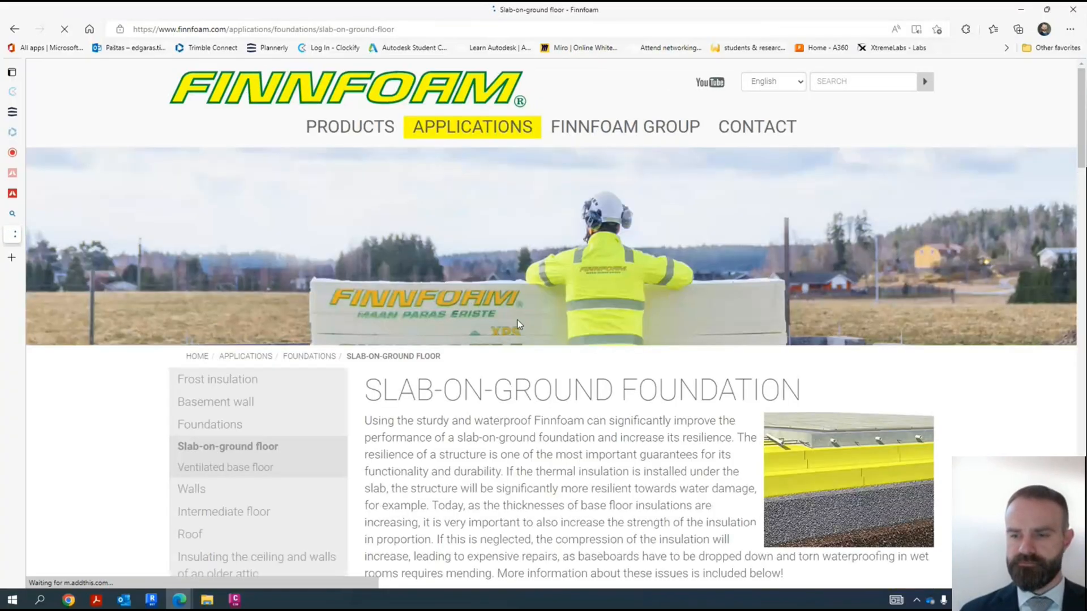
pyautogui.scroll(-8, 854, 244)
pyautogui.scroll(-20, 855, 243)
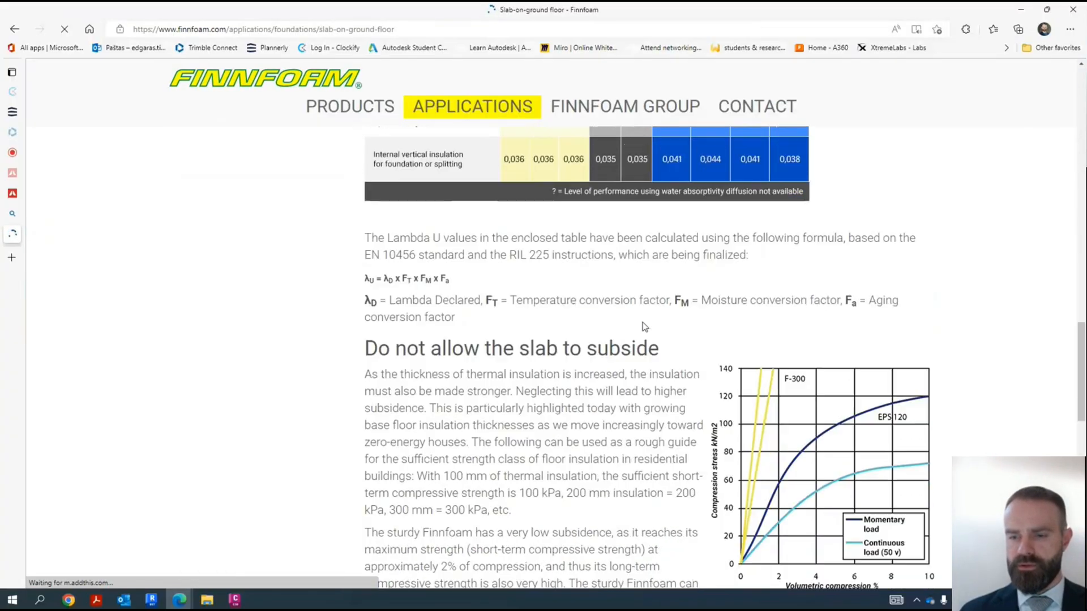
pyautogui.scroll(20, 787, 361)
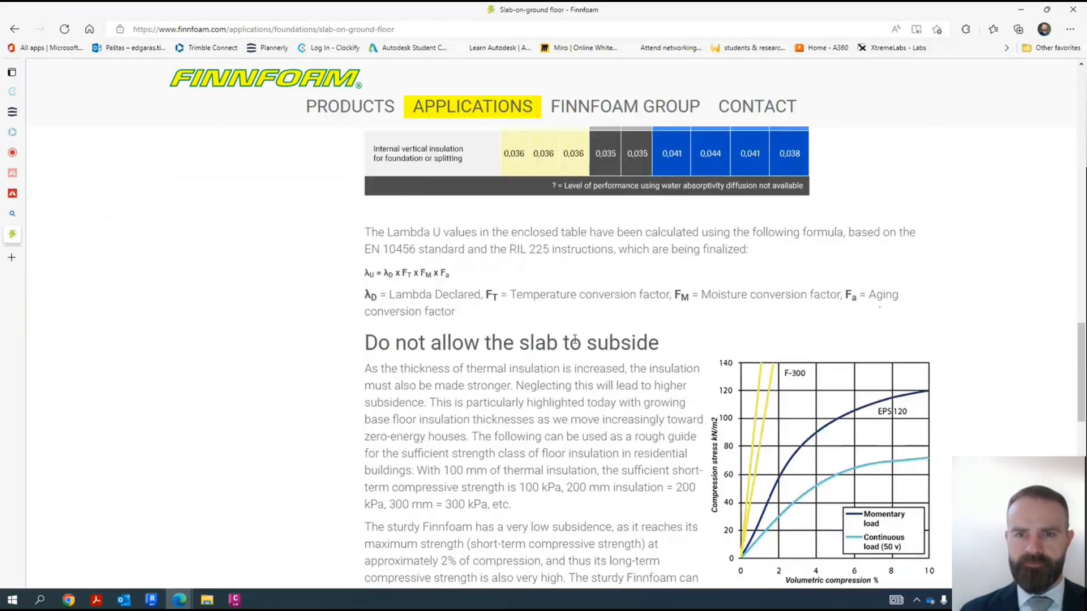
pyautogui.scroll(-3, 558, 298)
pyautogui.scroll(3, 485, 294)
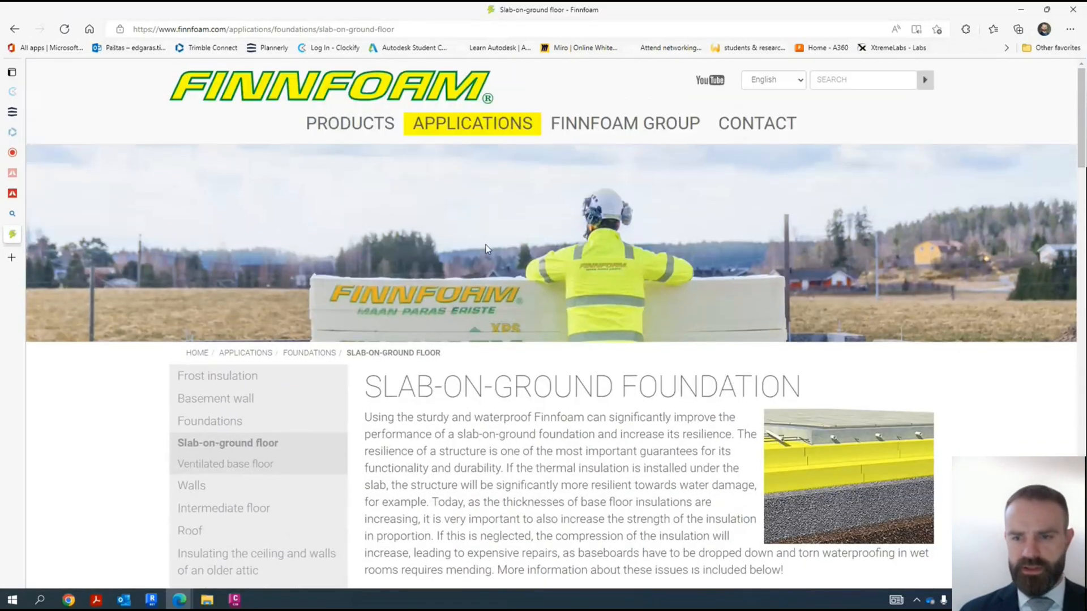
# - Open the FF-PIR product page and look over the polyurethane insulation products
pyautogui.moveTo(331, 131)
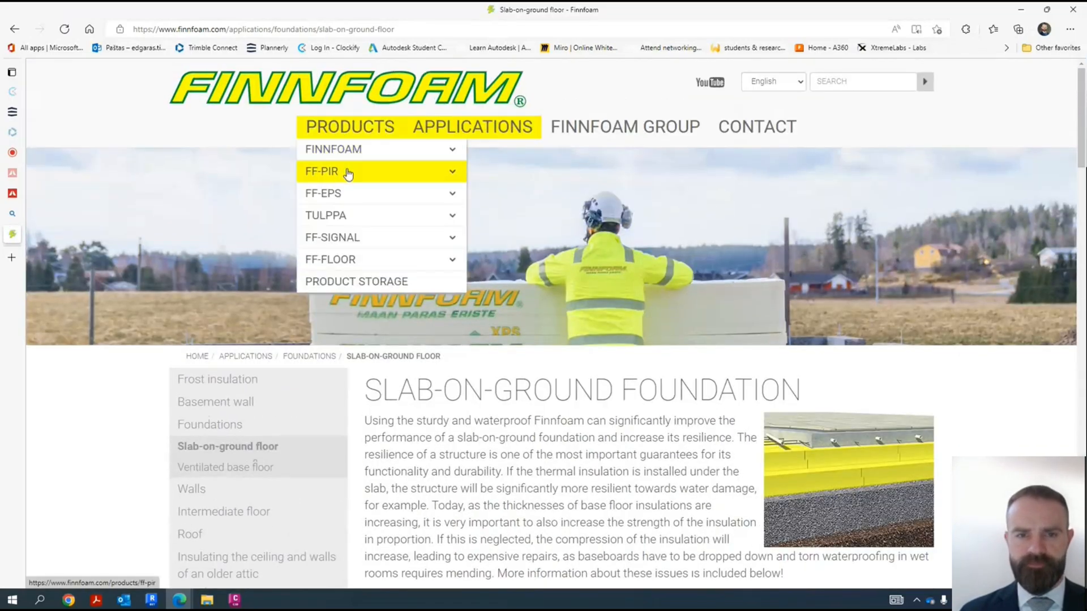
pyautogui.click(384, 174)
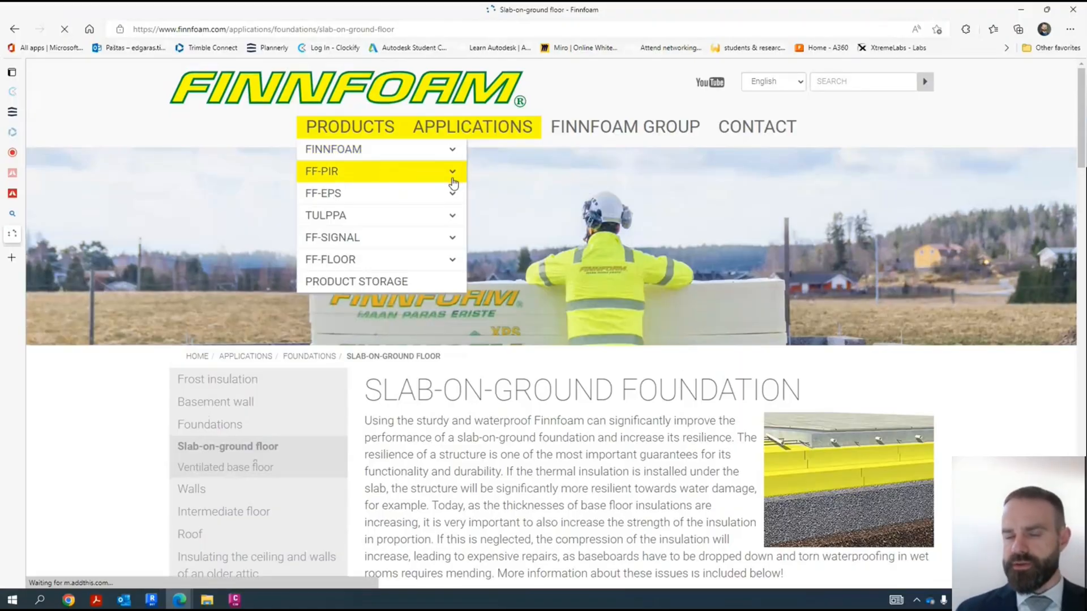
pyautogui.click(446, 171)
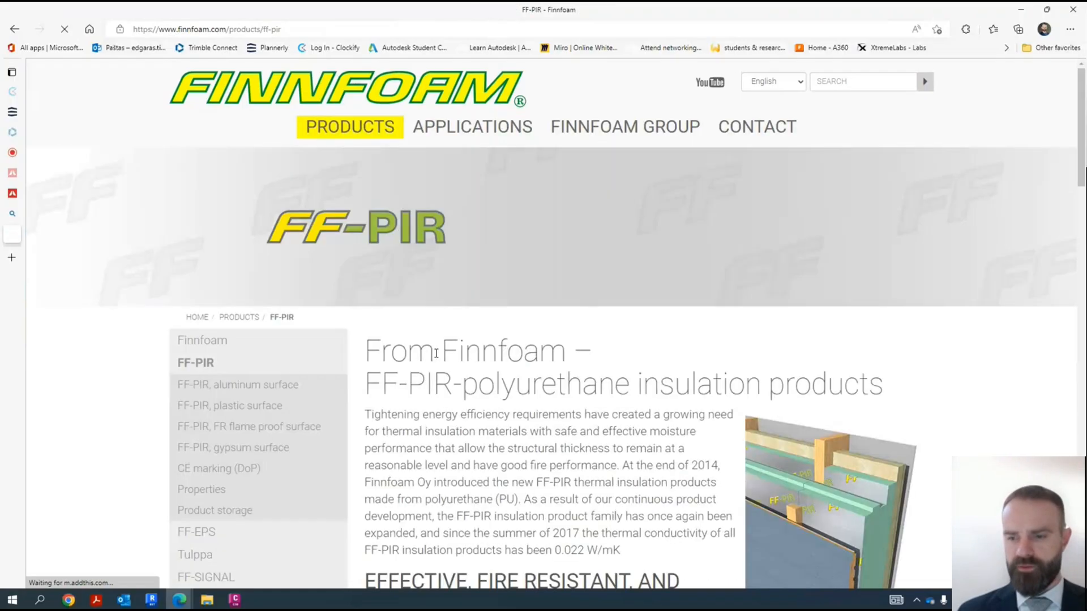
pyautogui.scroll(-10, 436, 354)
pyautogui.scroll(5, 534, 327)
pyautogui.scroll(7, 568, 231)
# - Switch the Finnfoam website's language to Lithuanian
pyautogui.click(784, 83)
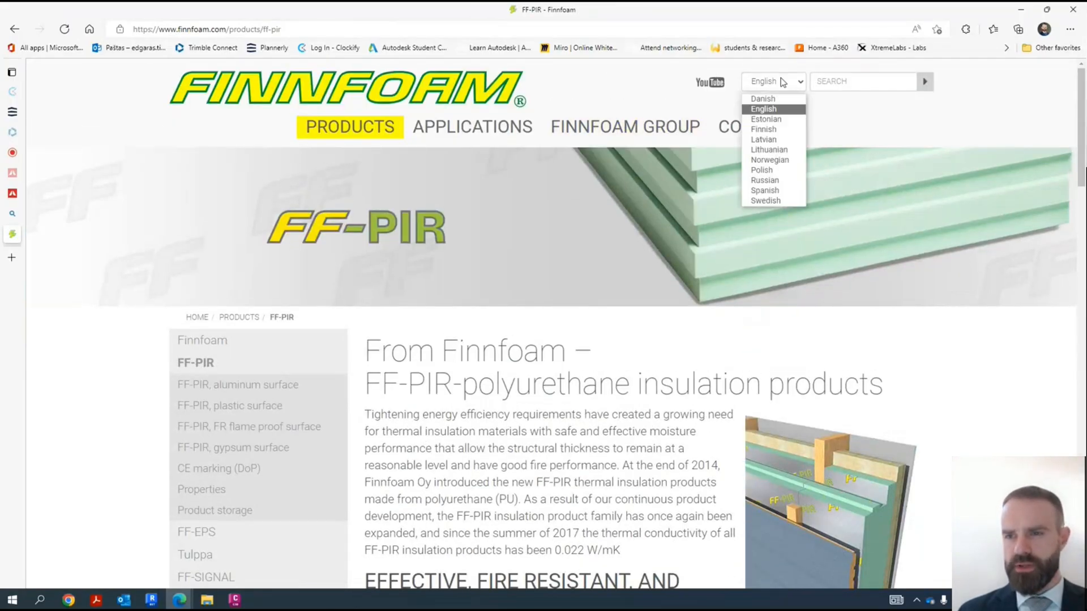
pyautogui.click(769, 150)
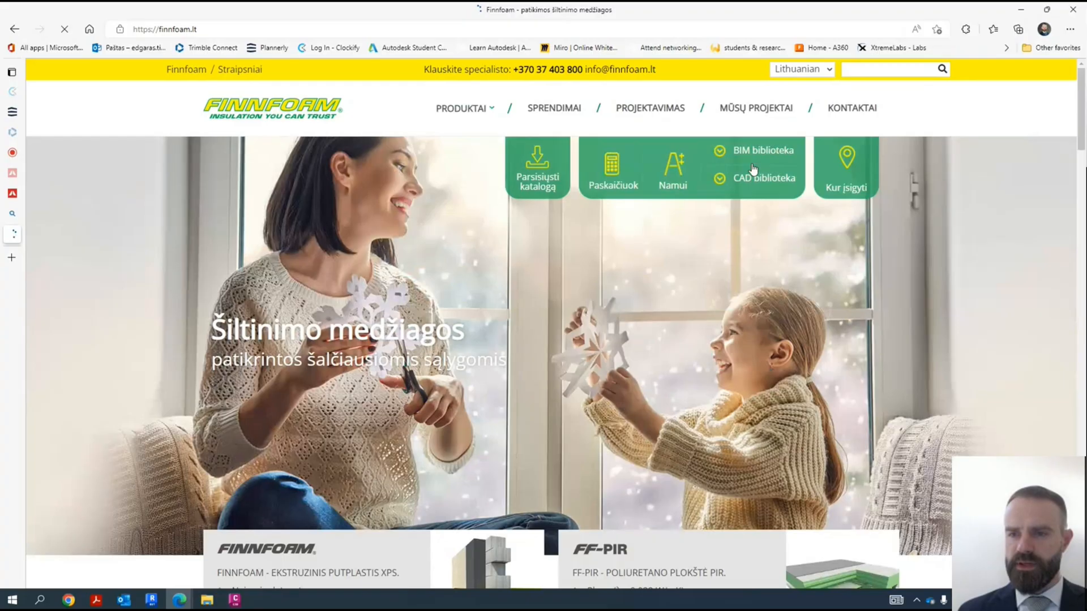
# - Open the BIM biblioteka page, look over its Revit material library information, and return to the Finnfoam homepage
pyautogui.click(755, 154)
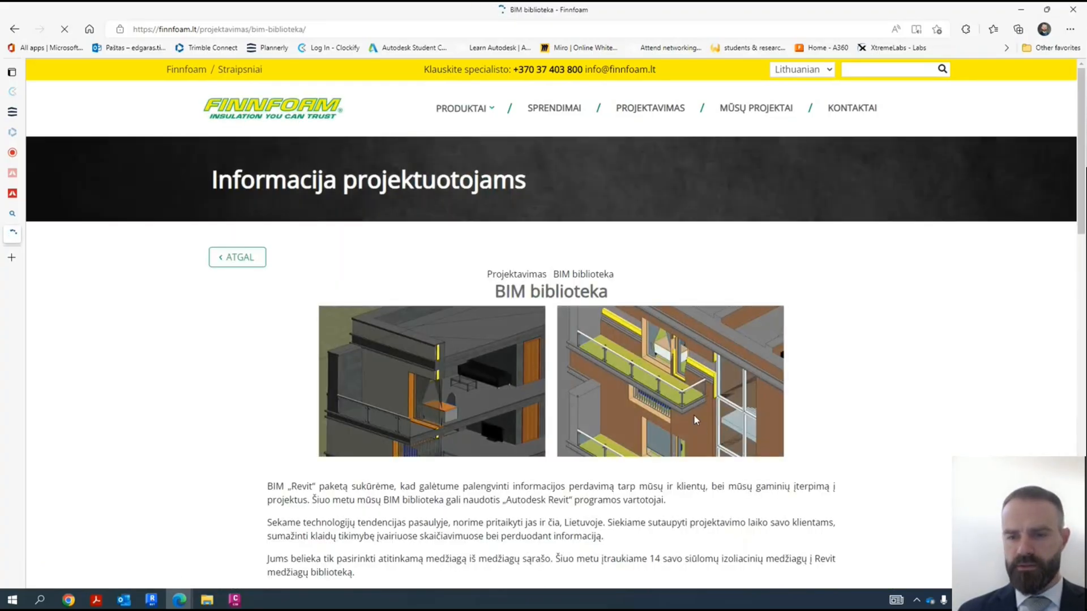
pyautogui.scroll(-15, 518, 338)
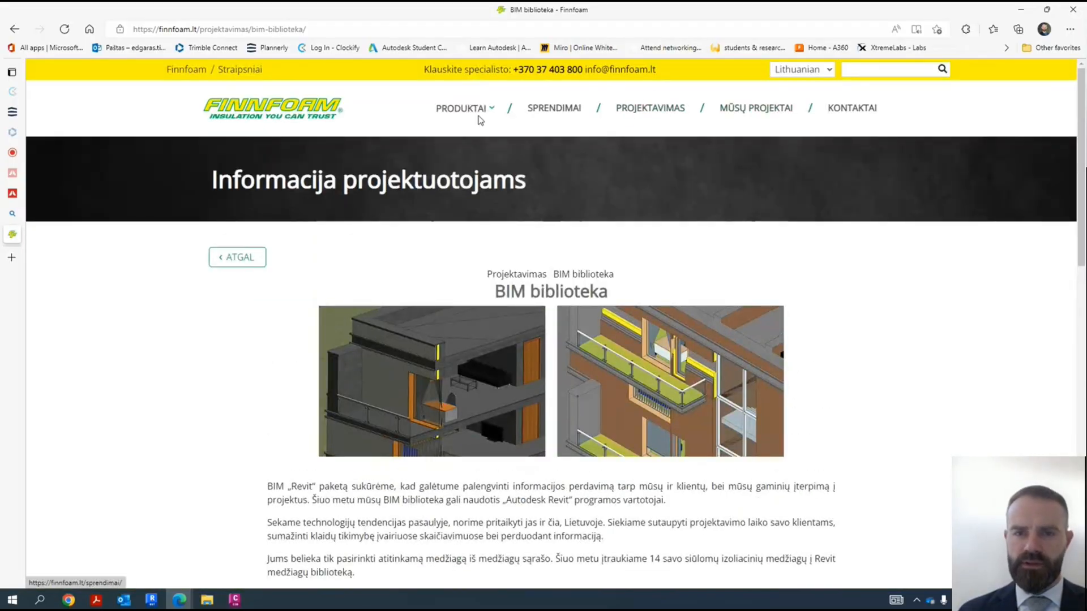
pyautogui.click(287, 117)
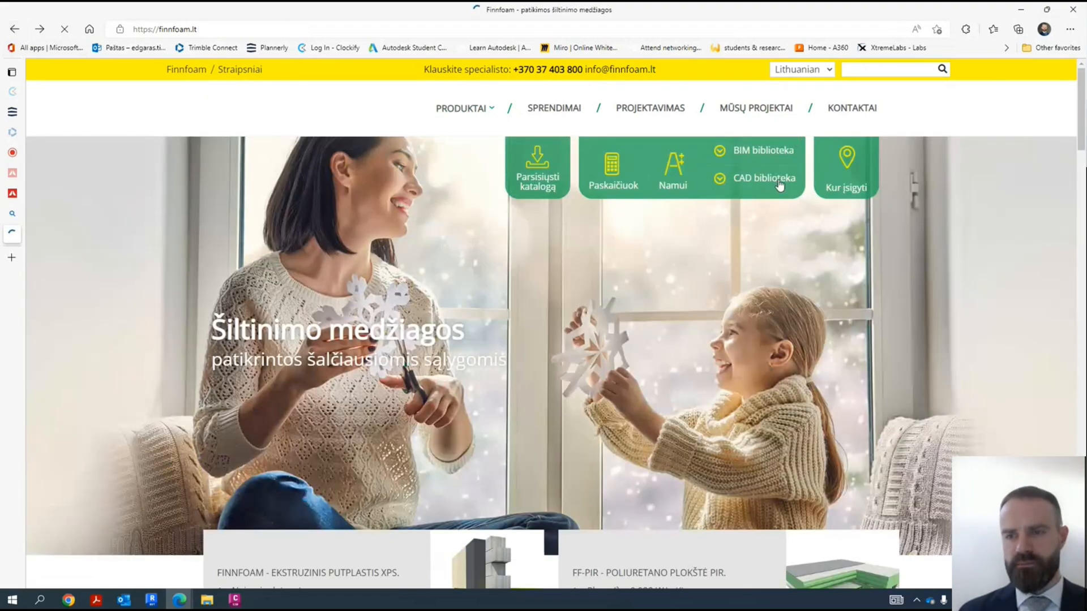
# - Open the CAD biblioteka page and enlarge the foundation detail "Tinkuojamos mūro sienos cokolio su rūsiu apšiltinimo detalė. Detalė a"
pyautogui.click(778, 180)
pyautogui.scroll(-4, 460, 323)
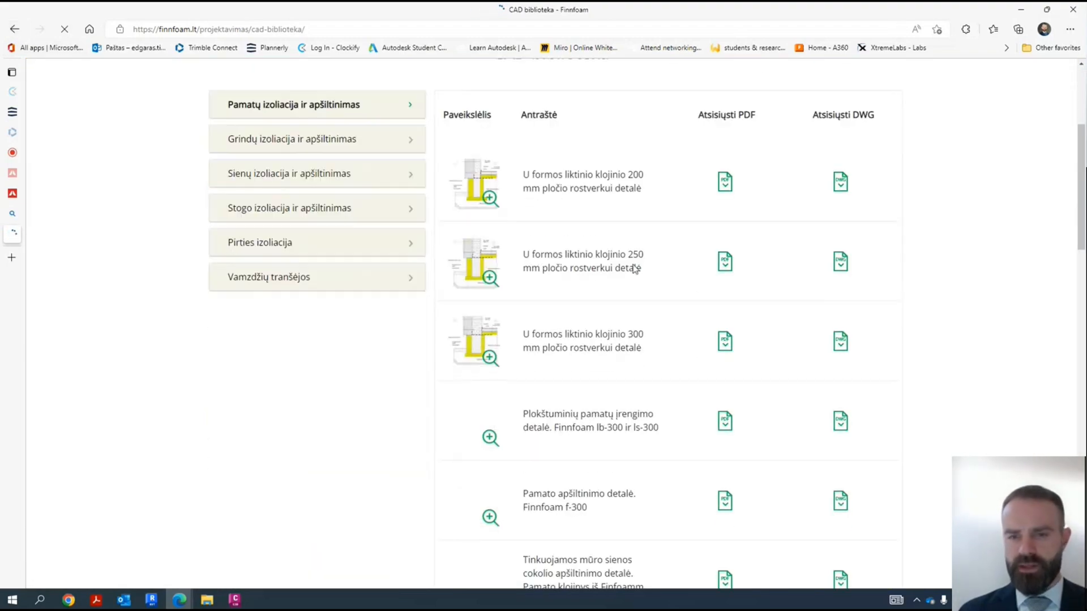
pyautogui.scroll(-7, 491, 280)
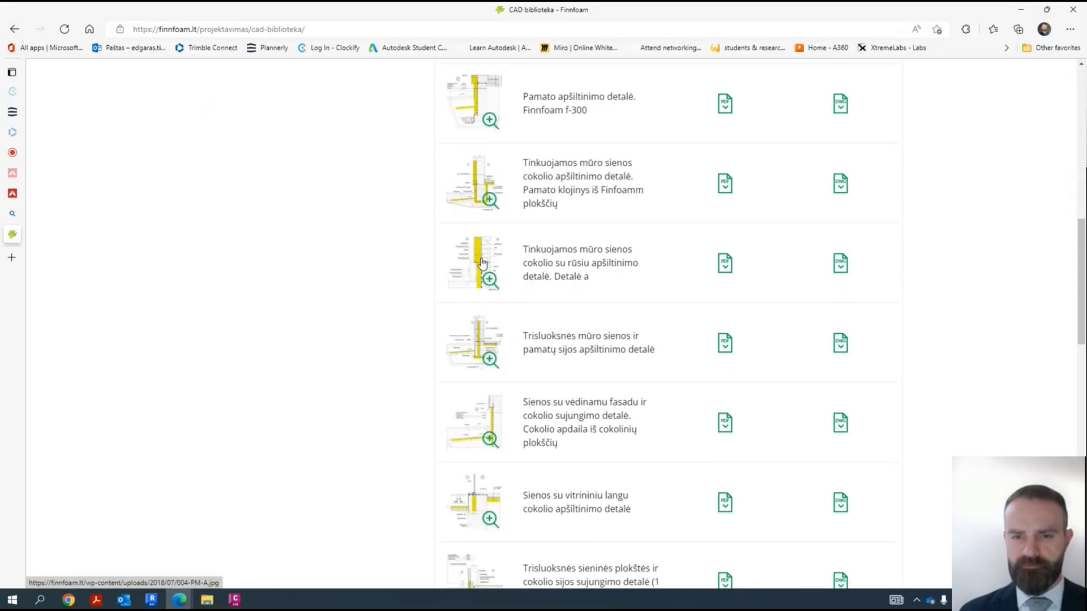
pyautogui.click(481, 262)
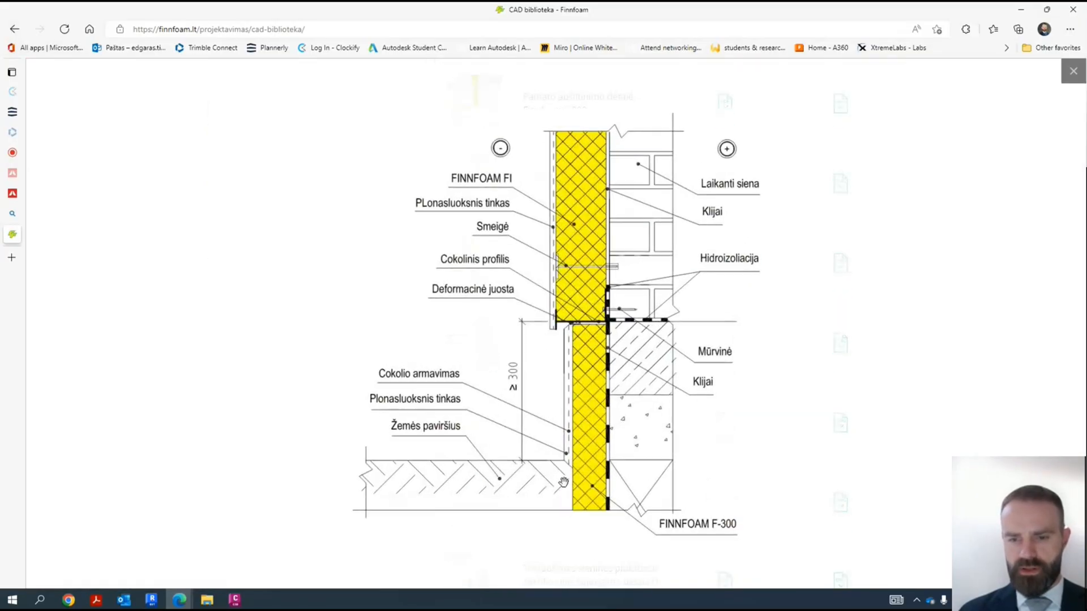
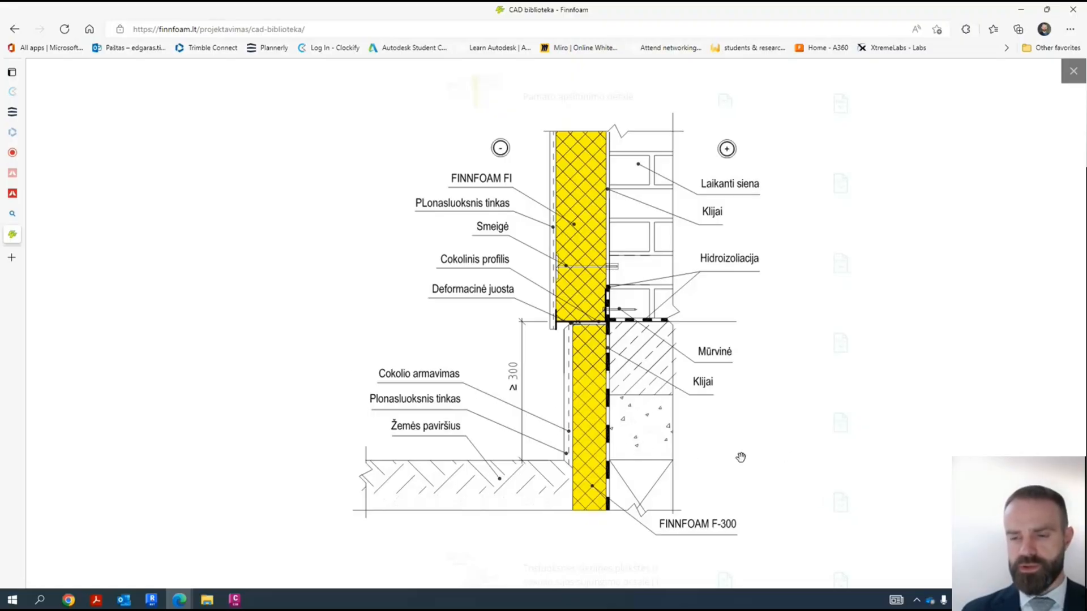
# - Enlarge and examine the detail "Trisluoksnės sieninės plokštės ir cokolio sijos sujungimo detalė (2 variantas)", then return to the CAD biblioteka list
pyautogui.click(805, 455)
pyautogui.scroll(-10, 721, 406)
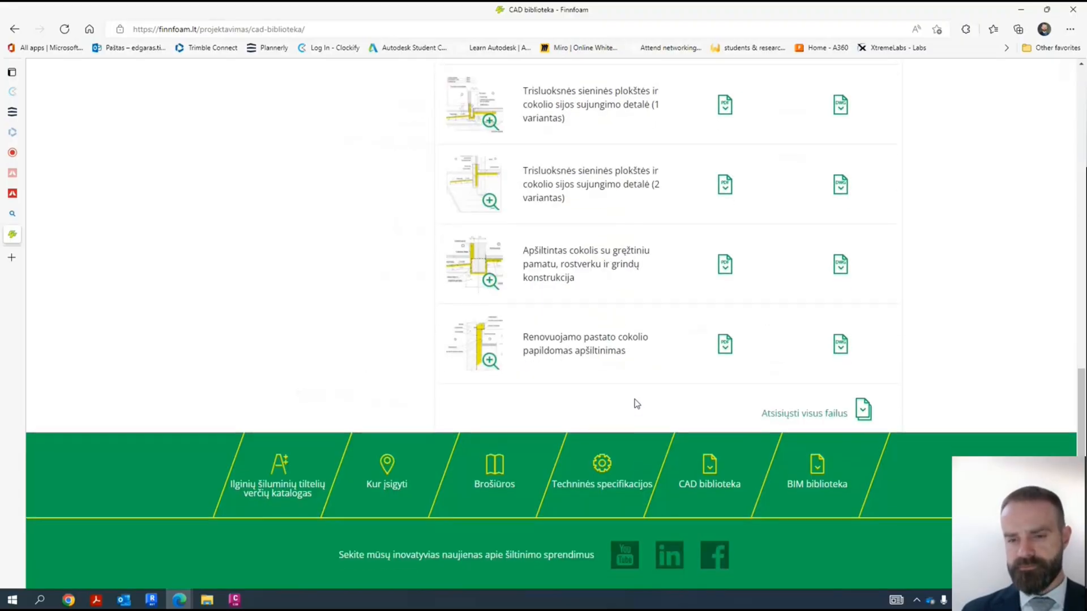
pyautogui.scroll(3, 516, 363)
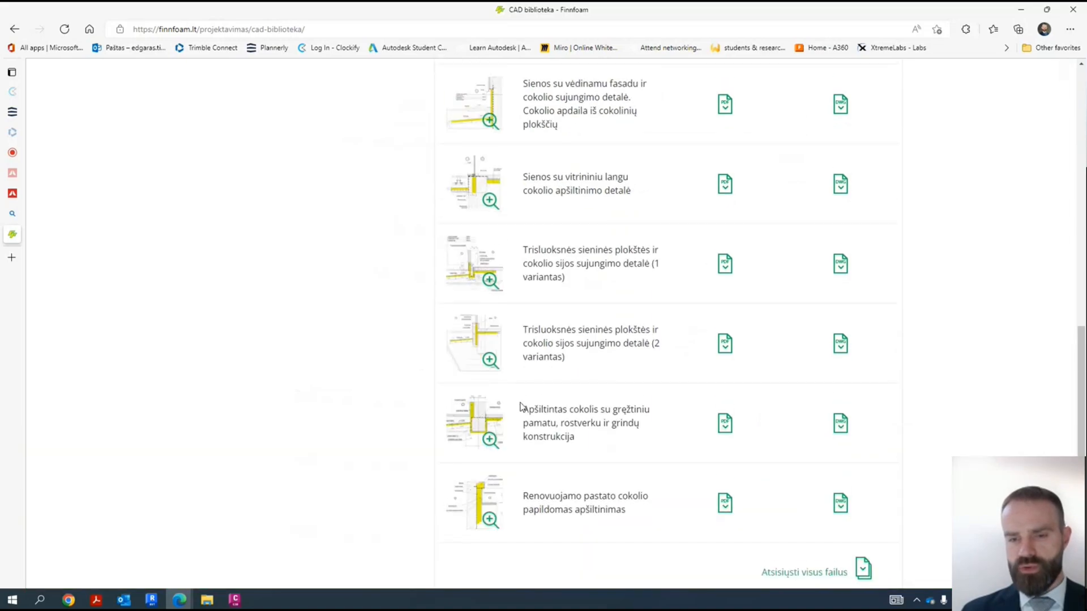
pyautogui.click(488, 340)
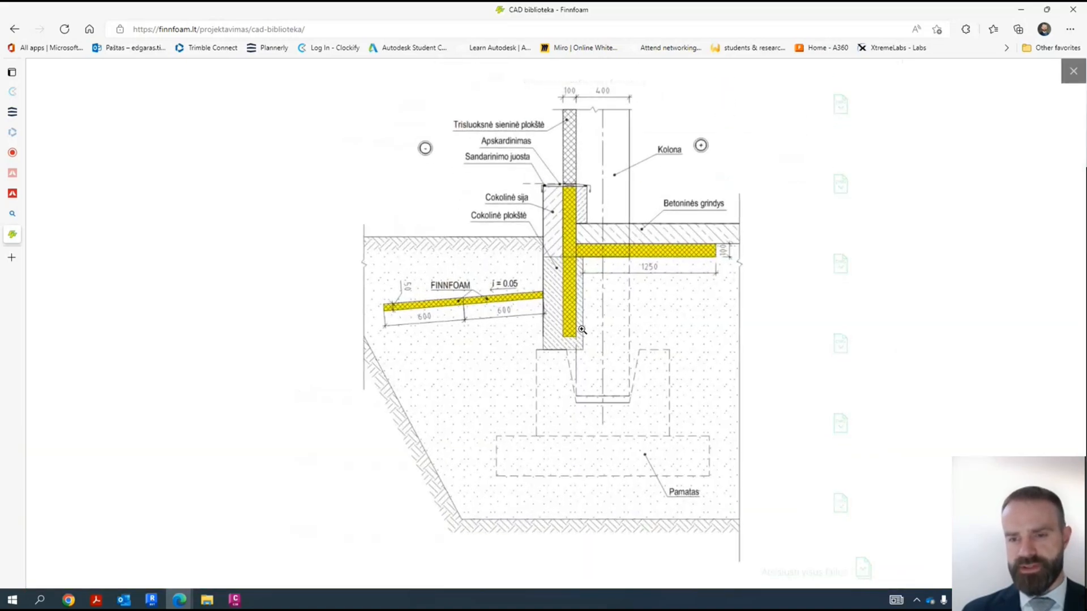
pyautogui.click(589, 300)
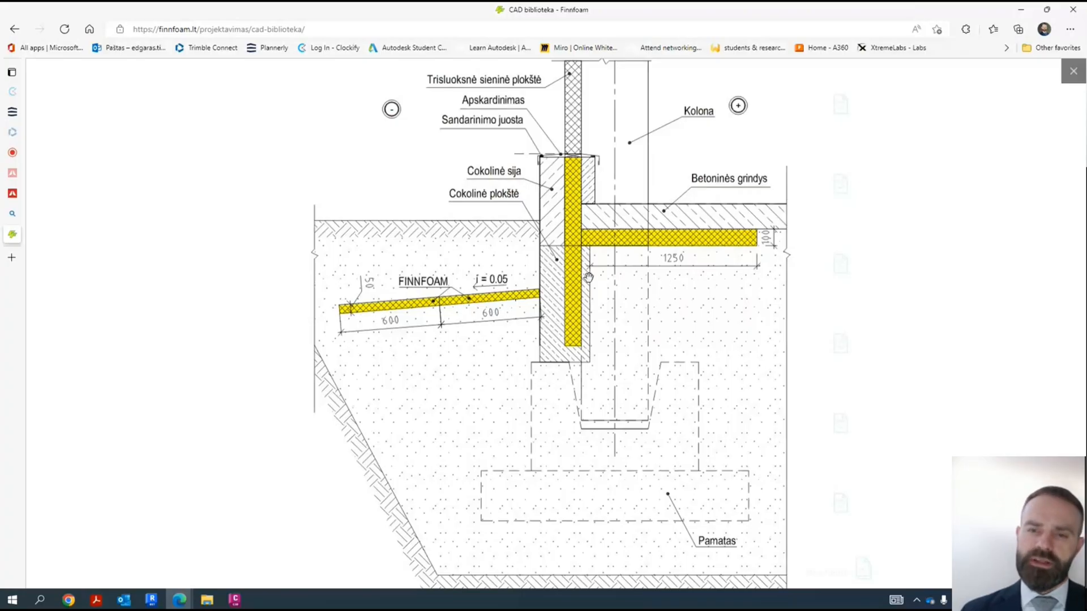
pyautogui.moveTo(603, 162)
pyautogui.mouseDown()
pyautogui.moveTo(583, 388)
pyautogui.moveTo(576, 299)
pyautogui.mouseUp()
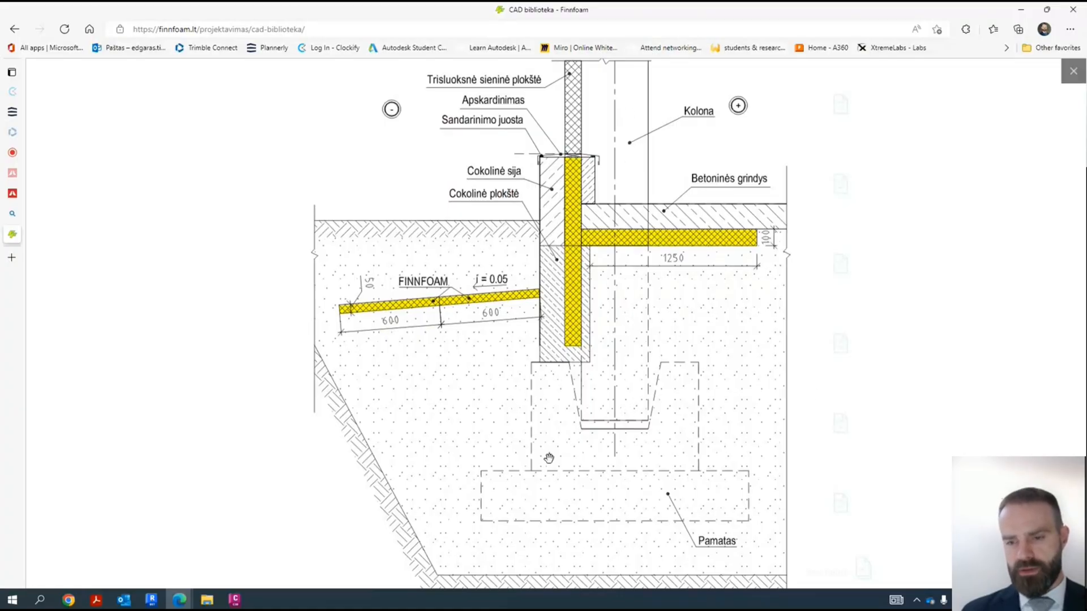
pyautogui.moveTo(573, 318)
pyautogui.mouseDown()
pyautogui.moveTo(568, 378)
pyautogui.moveTo(559, 348)
pyautogui.mouseUp()
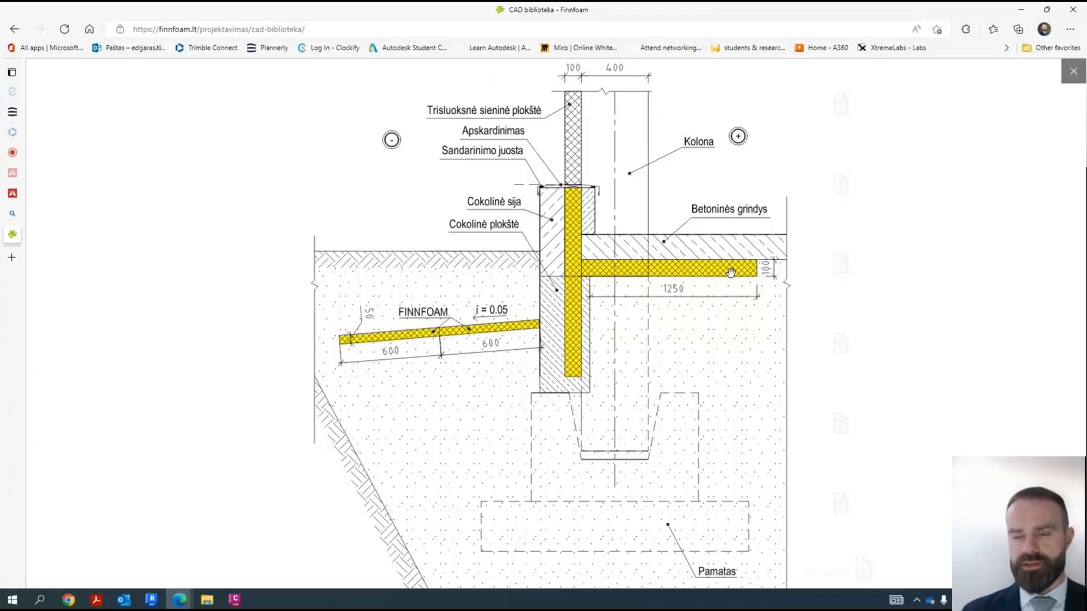
pyautogui.click(1073, 72)
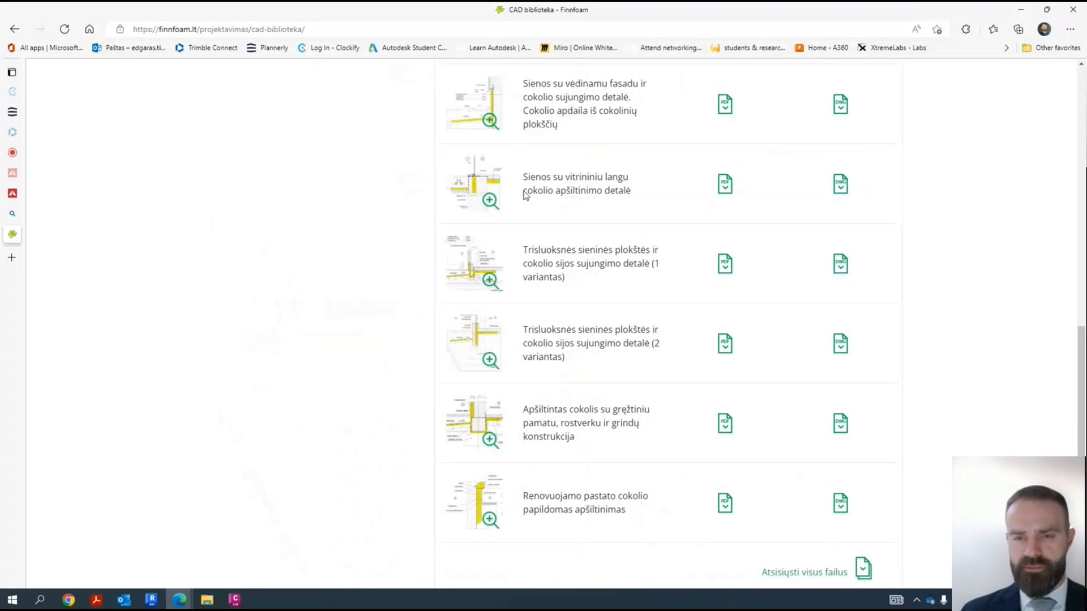
pyautogui.scroll(15, 474, 292)
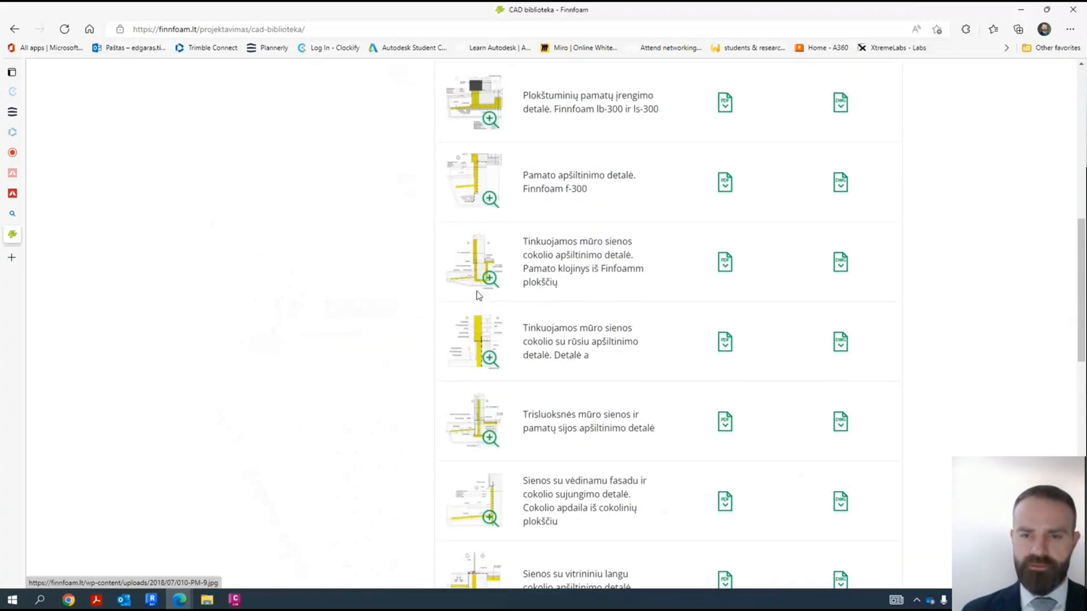
# - Switch to Revit and open the foundation plan sheet "S0101LT - Pamatų planas"
pyautogui.click(1015, 11)
pyautogui.keyDown('shift'); pyautogui.moveTo(543, 396); pyautogui.dragTo(199, 515, button='middle'); pyautogui.keyUp('shift')
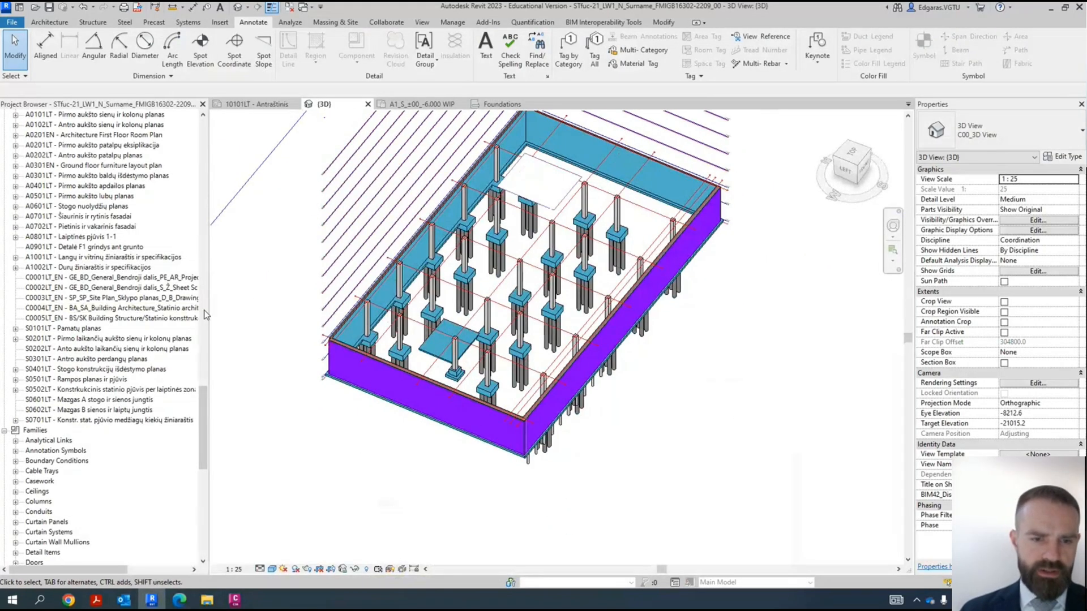
pyautogui.moveTo(203, 419); pyautogui.dragTo(226, 393)
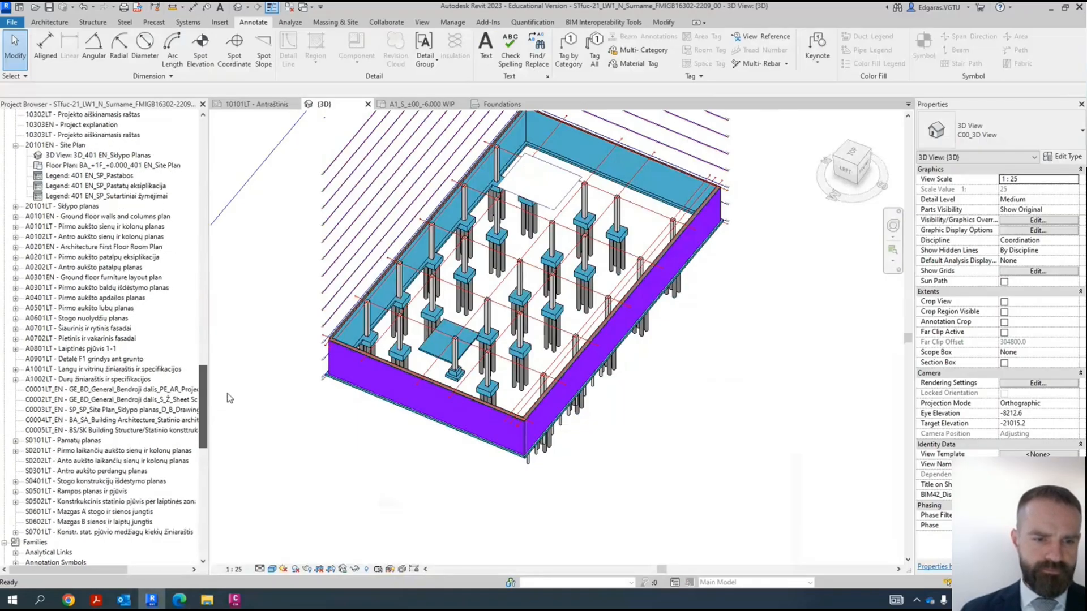
pyautogui.click(92, 441)
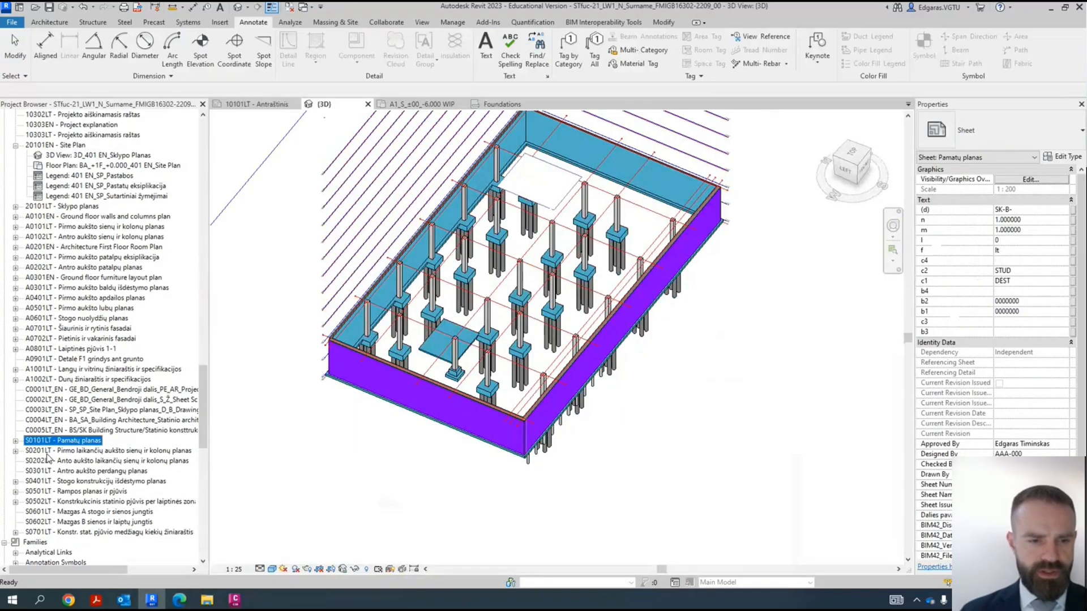
pyautogui.click(99, 279)
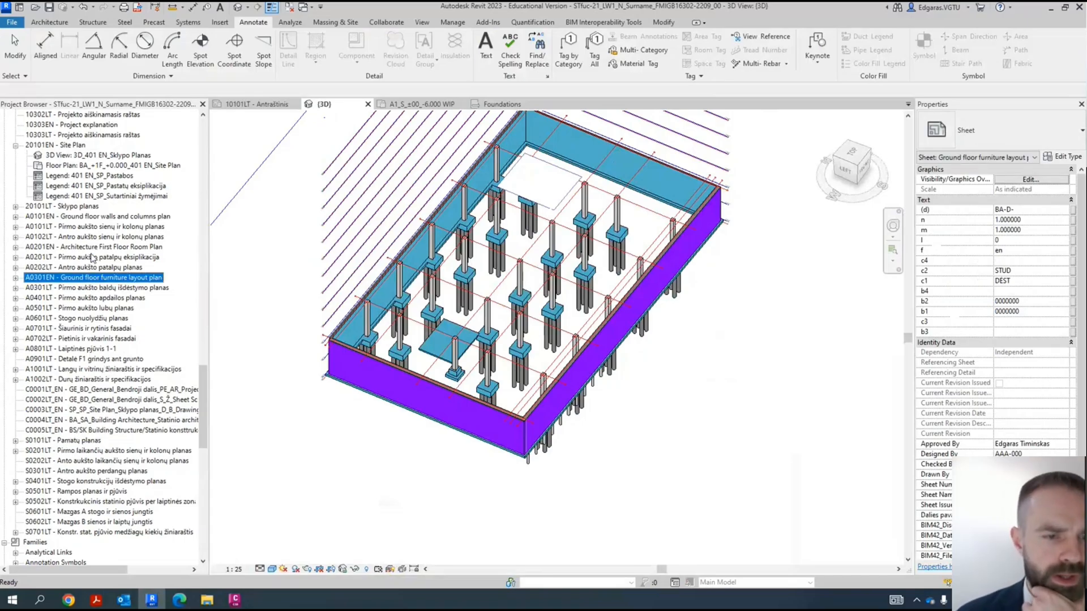
pyautogui.scroll(-2, 43, 396)
pyautogui.click(66, 432)
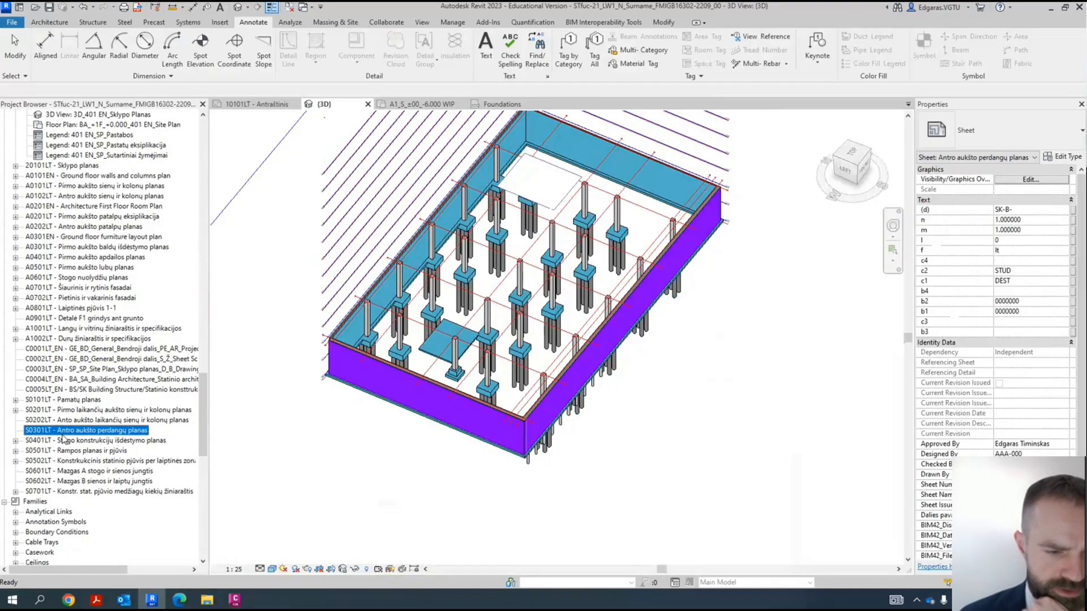
pyautogui.doubleClick(77, 401)
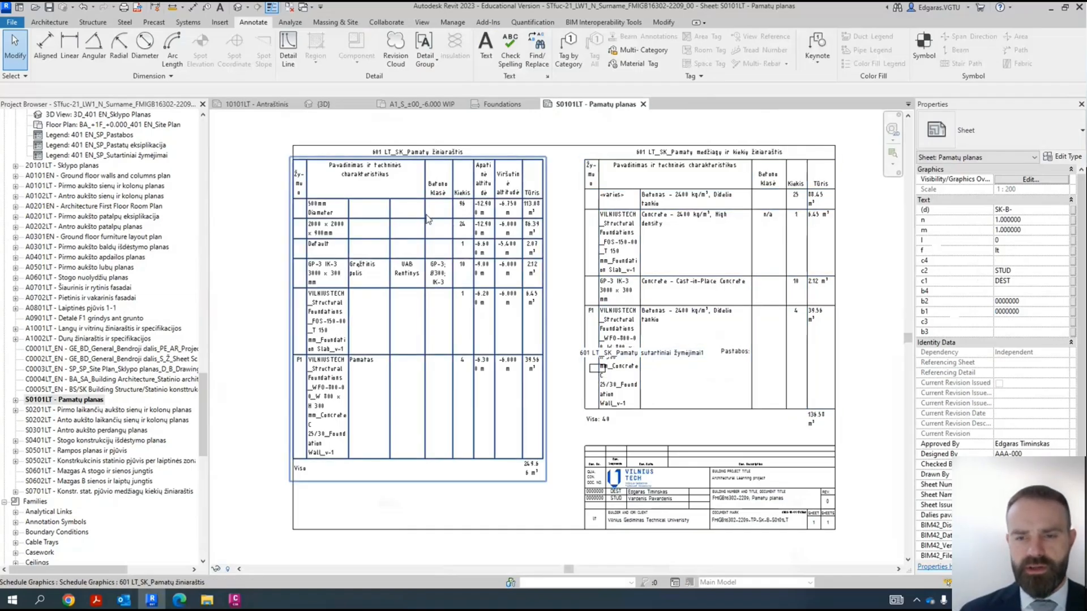
# - Change the sheet's title block from the A3 type to A2_ISOCPEUR 2_5 mm
pyautogui.scroll(-2, 426, 215)
pyautogui.click(485, 378)
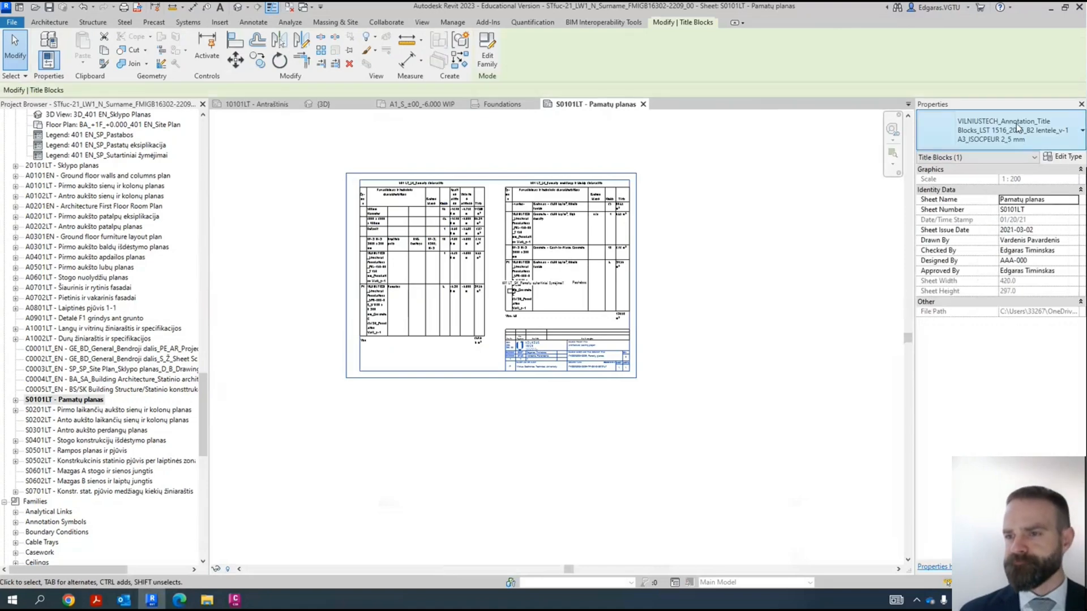
pyautogui.click(1033, 127)
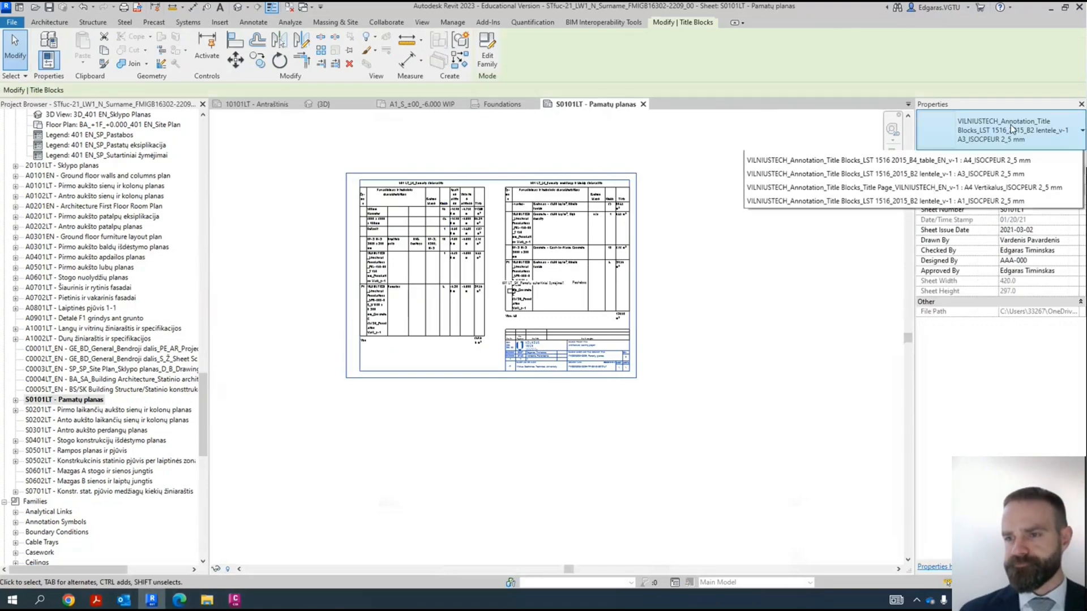
pyautogui.click(765, 342)
pyautogui.scroll(-2, 747, 329)
pyautogui.scroll(3, 688, 289)
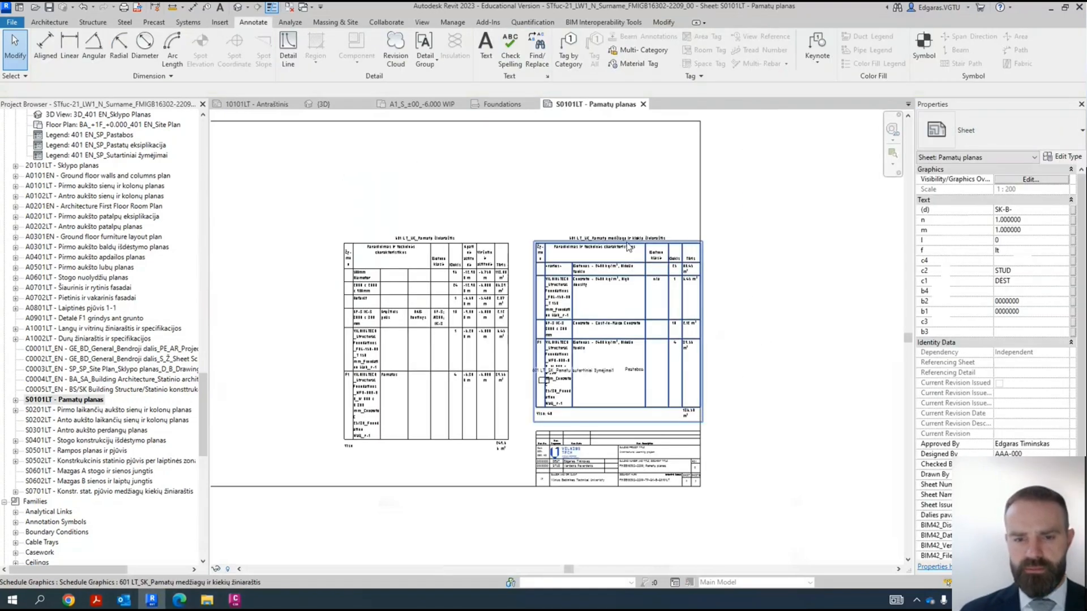
# - Move the schedule "601 LT_SK_Pamatų žiniaraštis" lower on the sheet and widen its name and Betono klasė columns
pyautogui.click(461, 354)
pyautogui.scroll(2, 373, 342)
pyautogui.moveTo(392, 164); pyautogui.dragTo(502, 184)
pyautogui.scroll(-2, 600, 190)
pyautogui.scroll(2, 563, 228)
pyautogui.moveTo(486, 343); pyautogui.dragTo(460, 371)
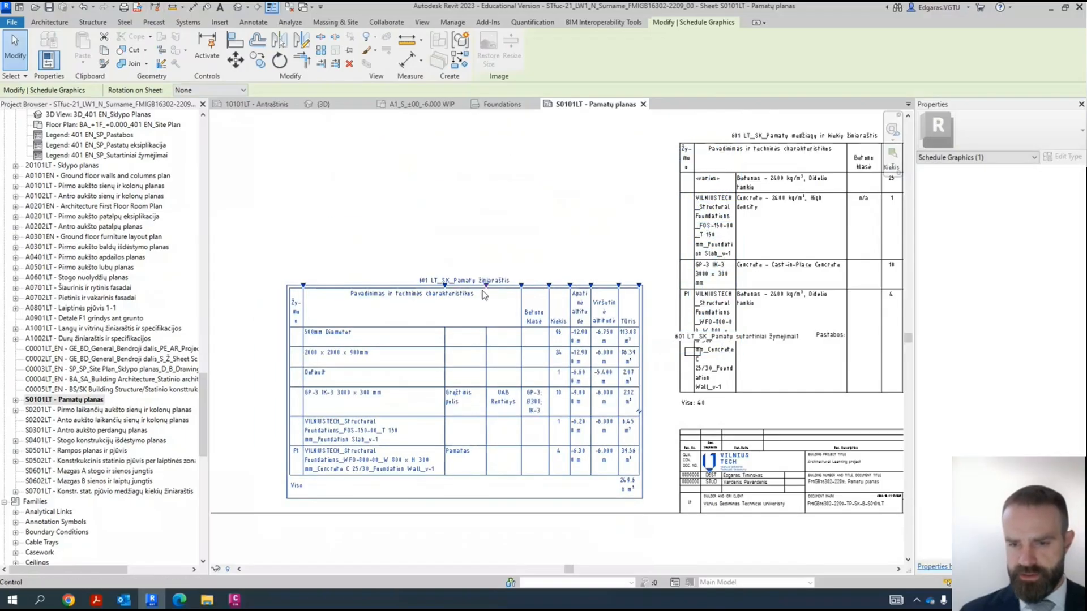
pyautogui.moveTo(549, 285); pyautogui.dragTo(585, 287)
# - Place the widened foundation schedule in the lower-left corner of the sheet frame and check its rows
pyautogui.scroll(-2, 585, 288)
pyautogui.moveTo(527, 360); pyautogui.dragTo(422, 373)
pyautogui.scroll(4, 279, 380)
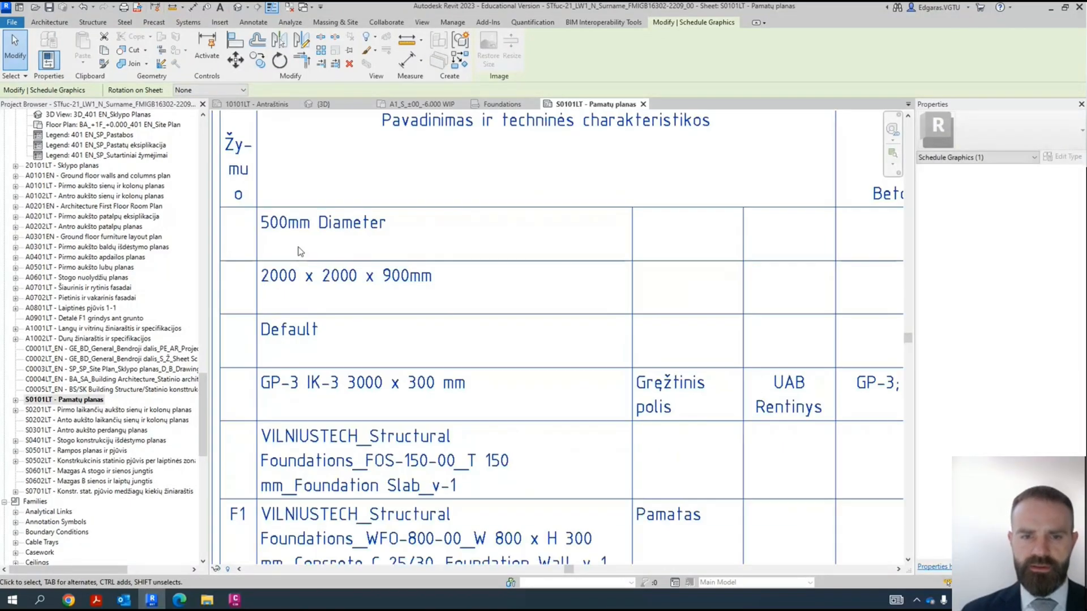
pyautogui.scroll(-5, 358, 272)
pyautogui.moveTo(492, 150); pyautogui.dragTo(396, 362, button='middle')
# - Change the foundation sheet's title block to A1_ISOCPEUR 2_5 mm
pyautogui.scroll(-2, 497, 284)
pyautogui.click(492, 218)
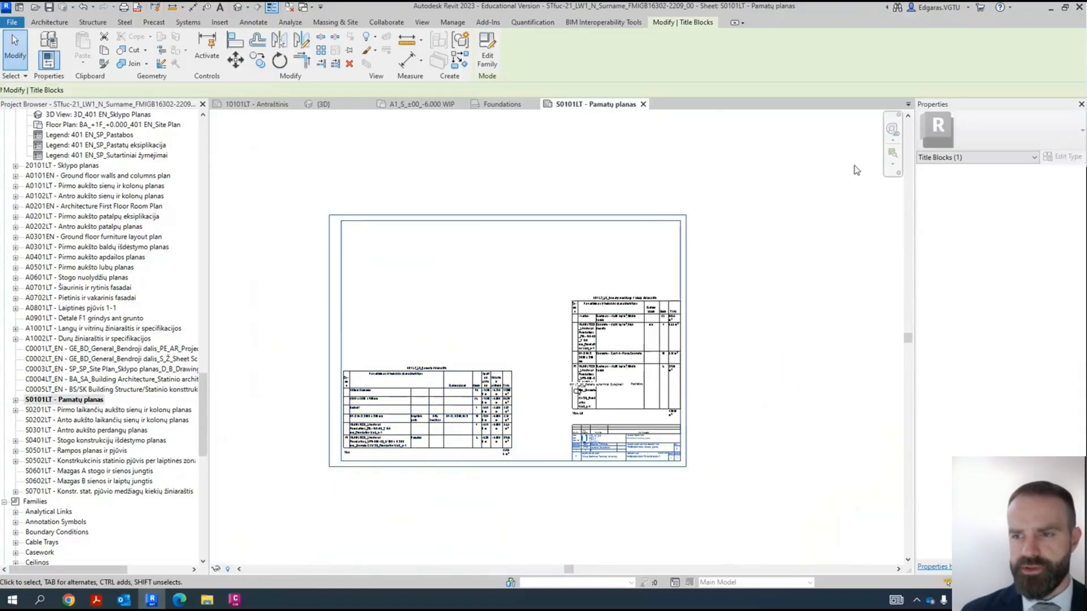
pyautogui.click(958, 139)
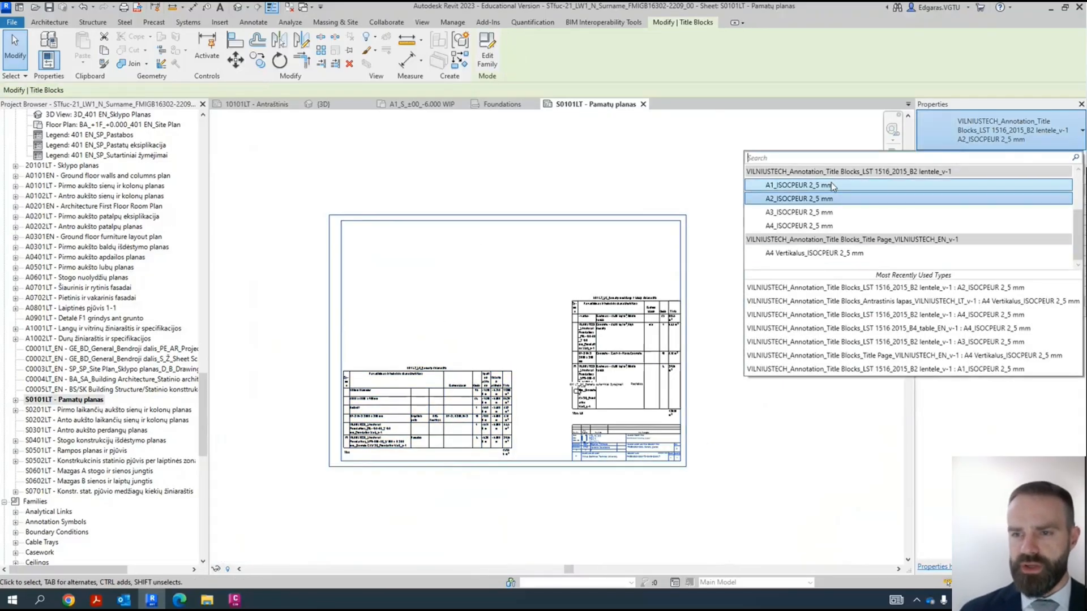
pyautogui.click(803, 186)
pyautogui.hotkey('ctrl', 'z')
pyautogui.click(752, 328)
pyautogui.scroll(-3, 753, 327)
pyautogui.scroll(4, 658, 301)
pyautogui.moveTo(590, 314); pyautogui.dragTo(701, 343, button='middle')
# - Try placing the structural plan "A1_S_-1F_-0.850 Foundation" on the foundation sheet, and delete its viewport
pyautogui.moveTo(202, 414); pyautogui.dragTo(220, 148)
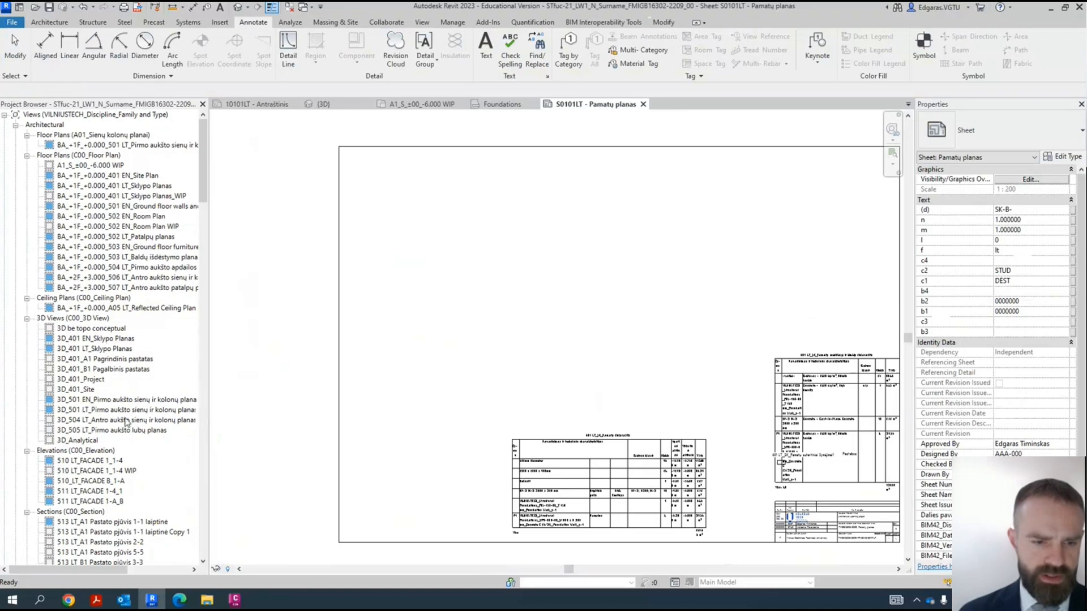
pyautogui.scroll(-2, 125, 430)
pyautogui.scroll(2, 134, 326)
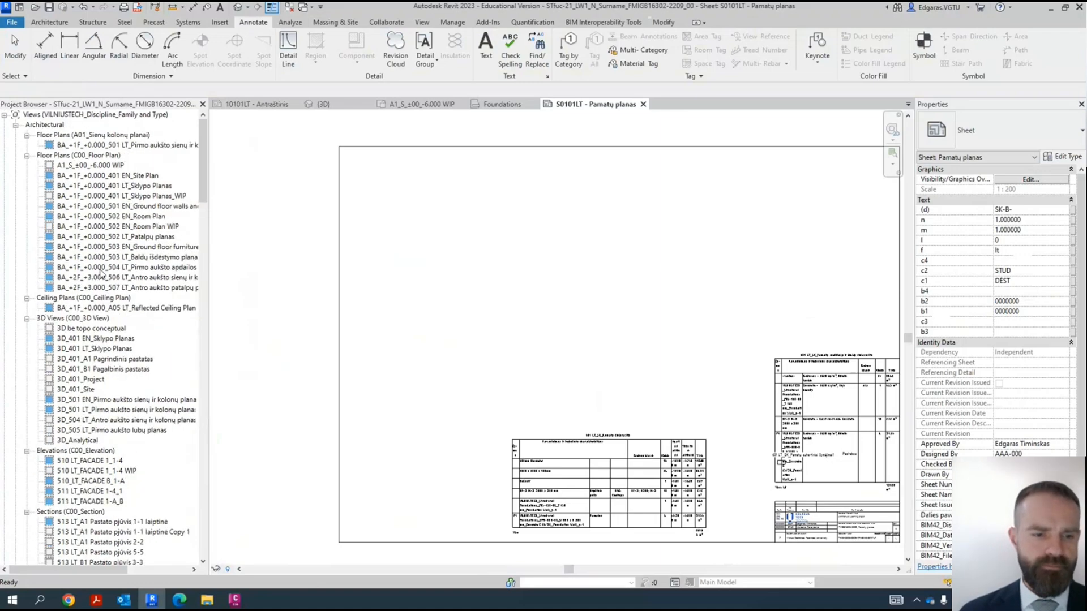
pyautogui.scroll(-15, 102, 274)
pyautogui.scroll(-16, 103, 383)
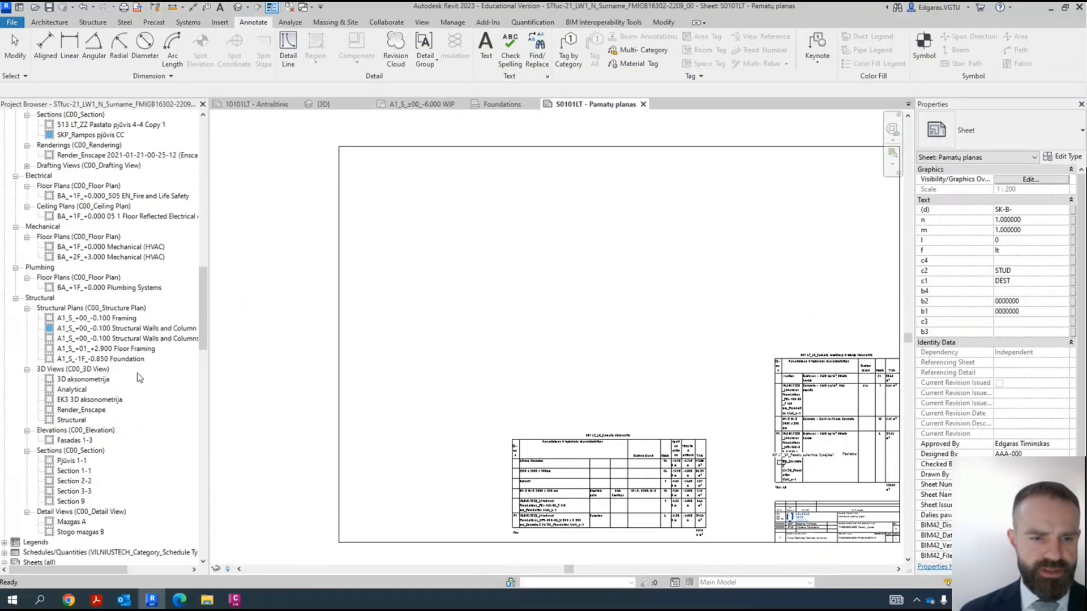
pyautogui.click(100, 360)
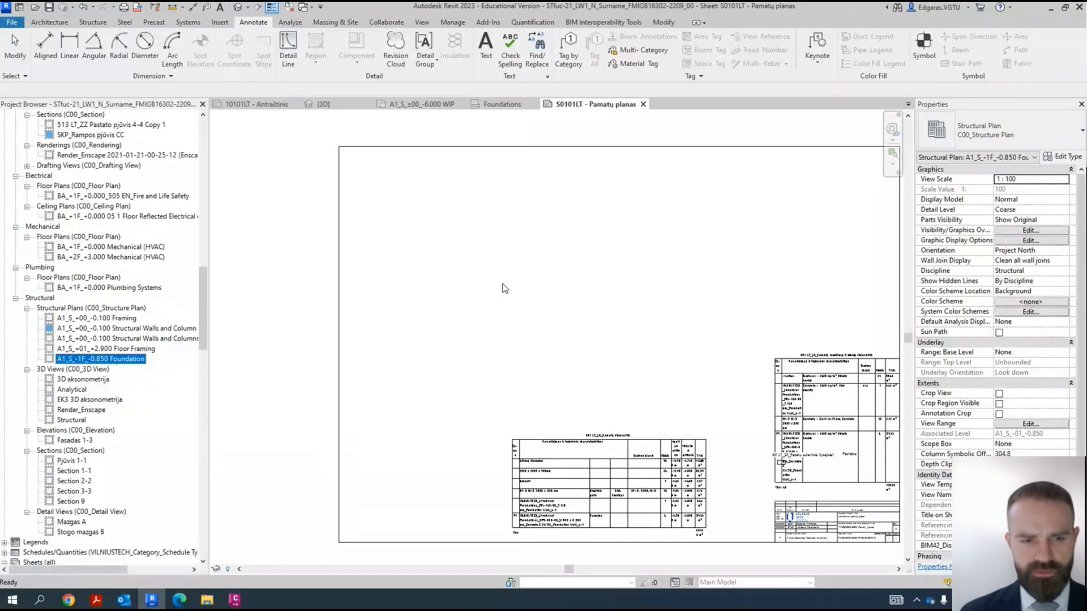
pyautogui.click(592, 280)
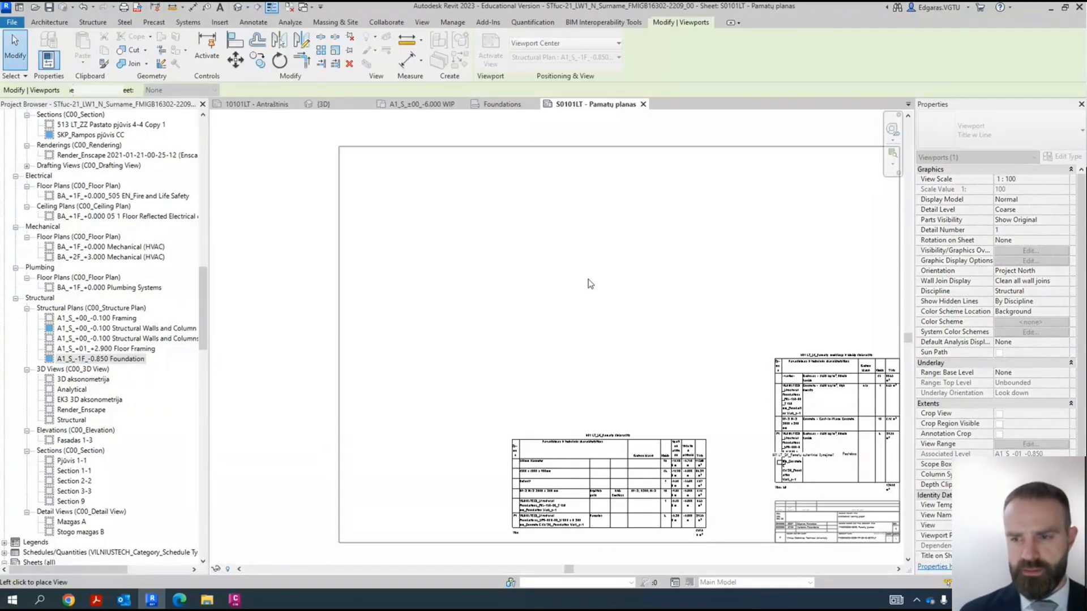
pyautogui.scroll(-2, 526, 291)
pyautogui.scroll(5, 354, 473)
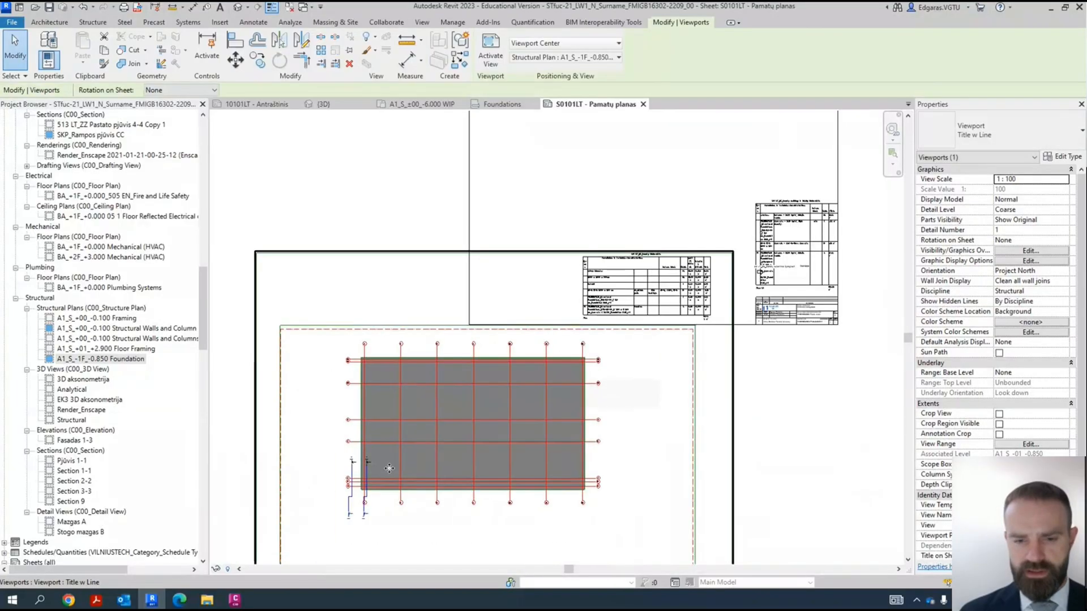
pyautogui.scroll(2, 354, 474)
pyautogui.scroll(-4, 391, 435)
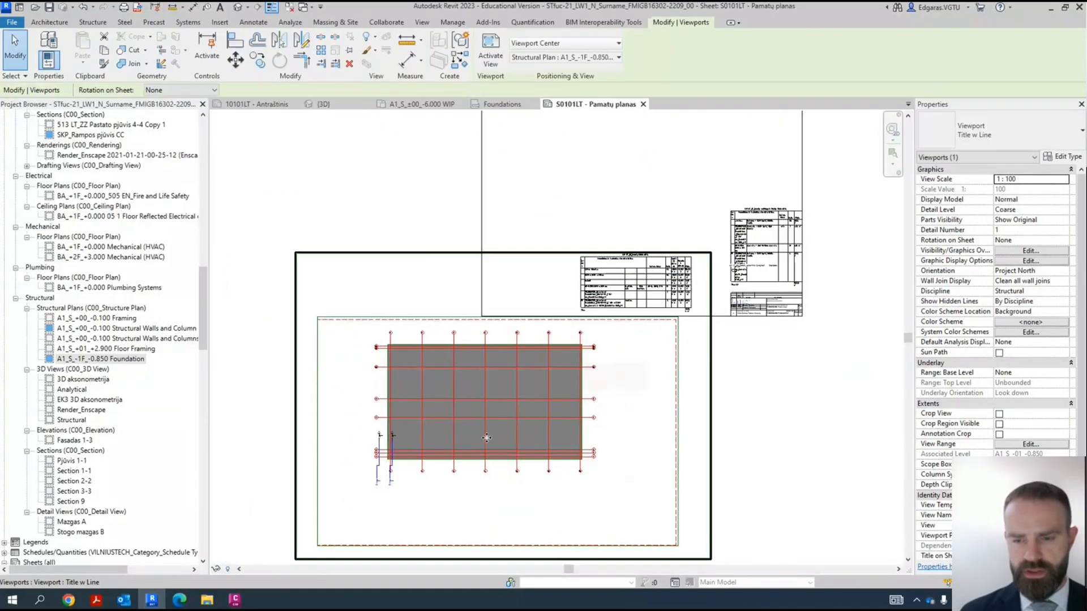
pyautogui.press('Delete')
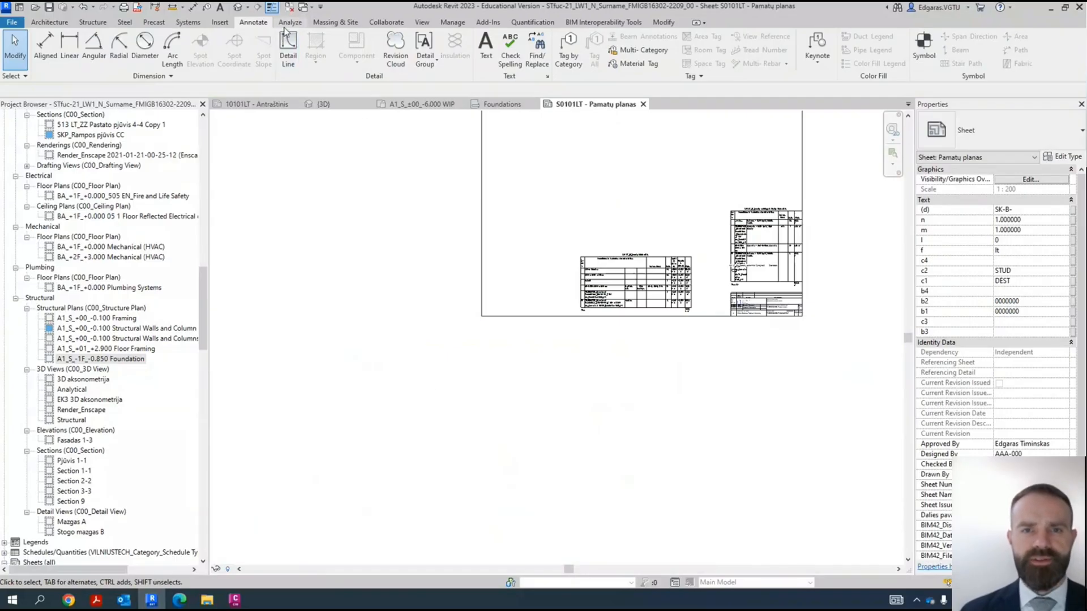
# - Create a new C00_Structure Plan structural plan view for level A1_S_±00_-6.000
pyautogui.click(421, 22)
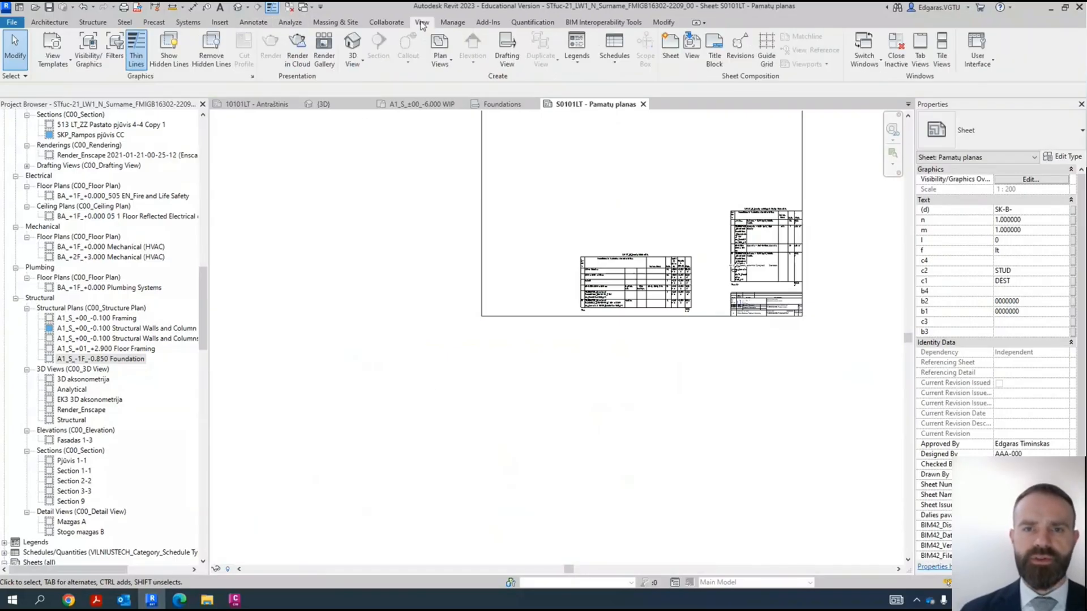
pyautogui.click(446, 66)
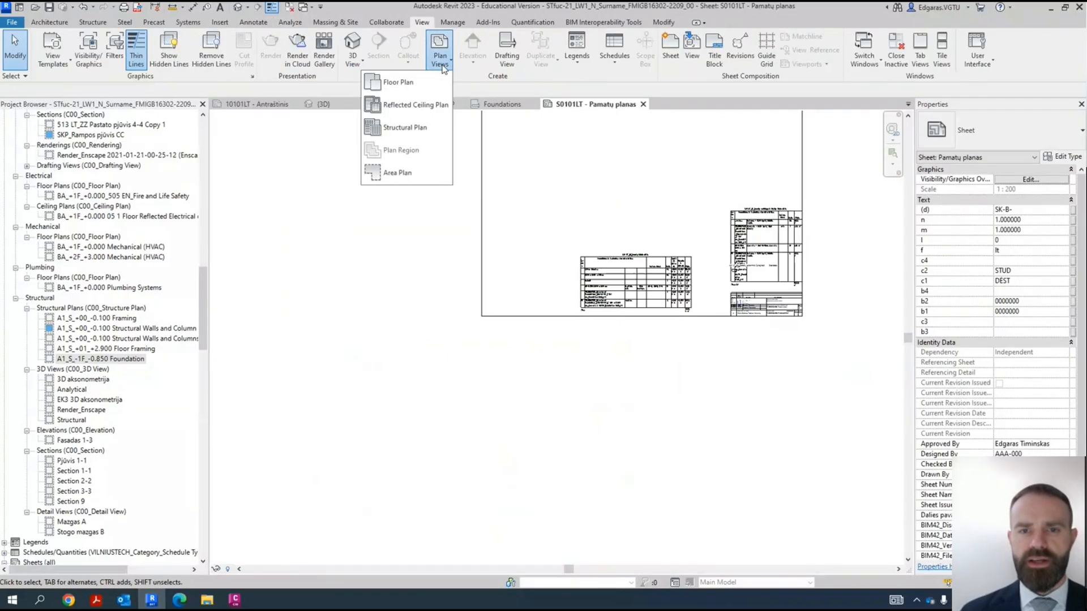
pyautogui.click(417, 128)
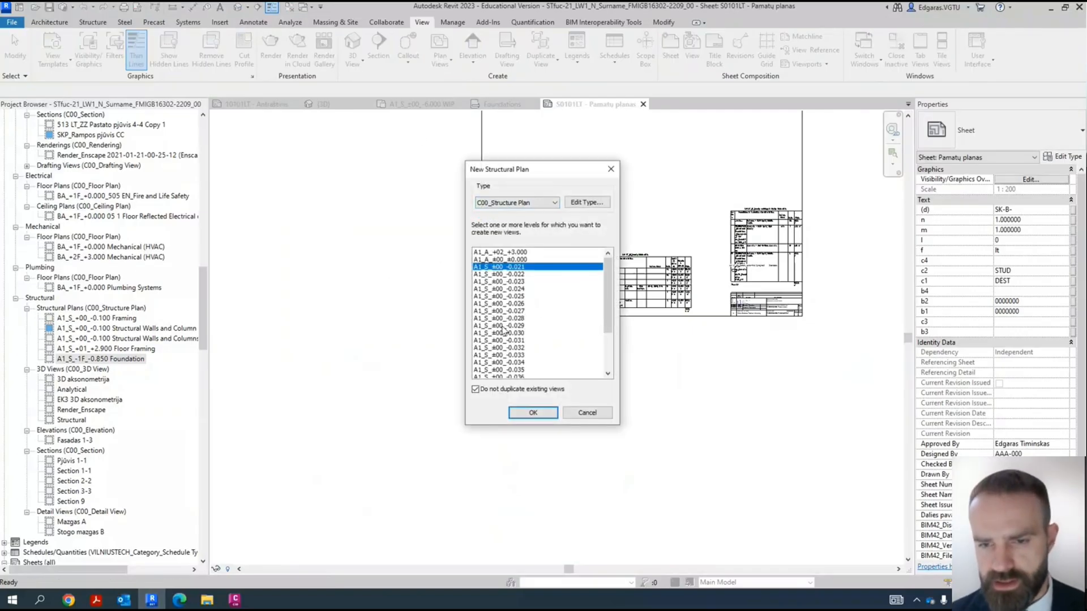
pyautogui.scroll(-3, 523, 304)
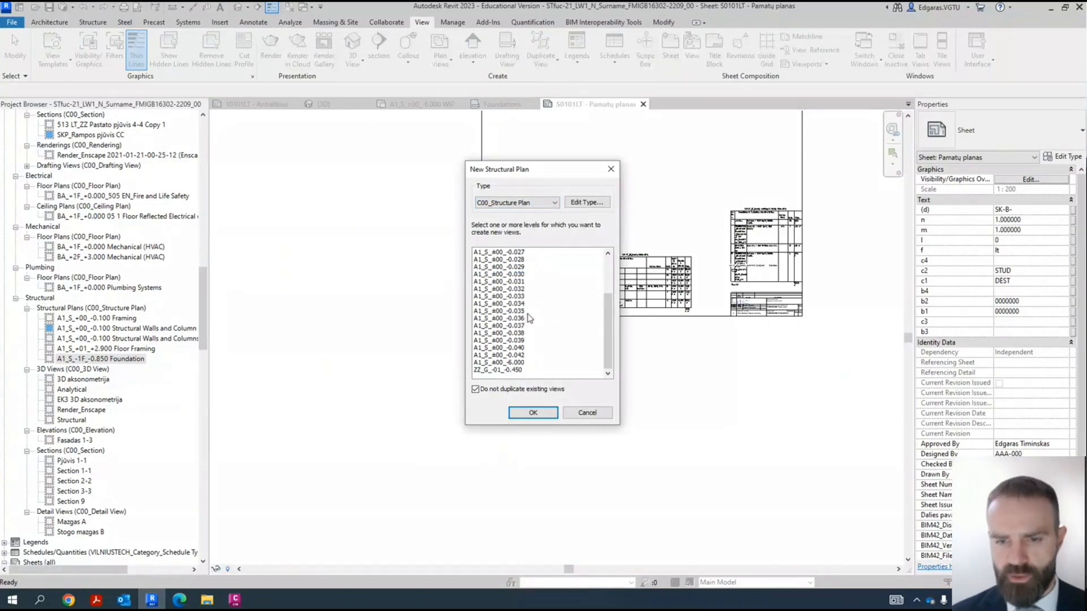
pyautogui.click(522, 363)
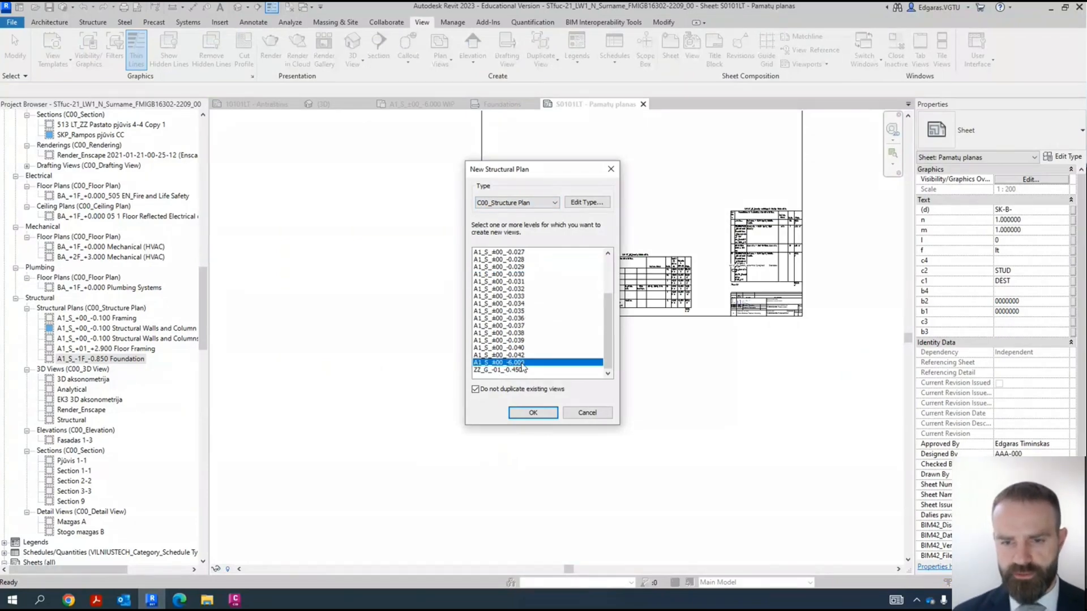
pyautogui.click(533, 413)
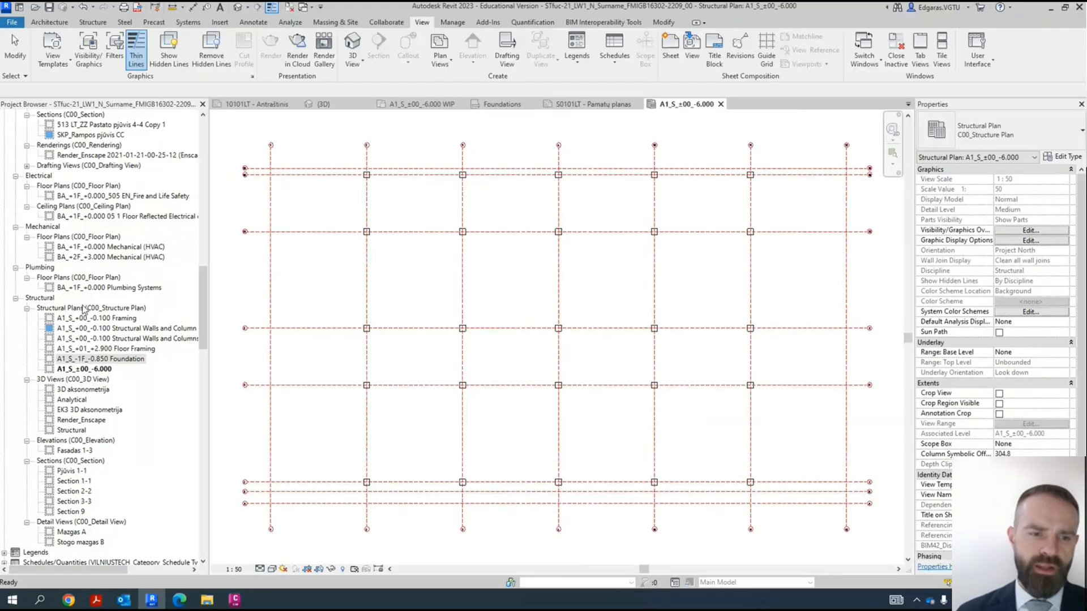
# - Remove the assigned view template from the A1_S_±00_-6.000 structural plan by setting it to <None>
pyautogui.scroll(-4, 403, 399)
pyautogui.scroll(4, 423, 405)
pyautogui.moveTo(421, 420); pyautogui.dragTo(448, 424, button='middle')
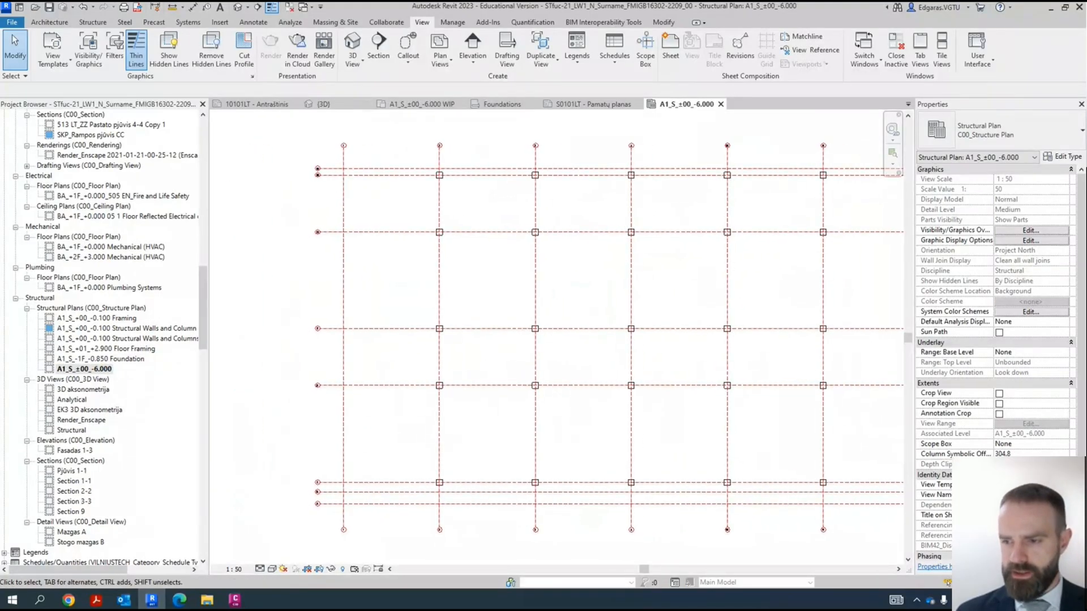
pyautogui.click(1030, 485)
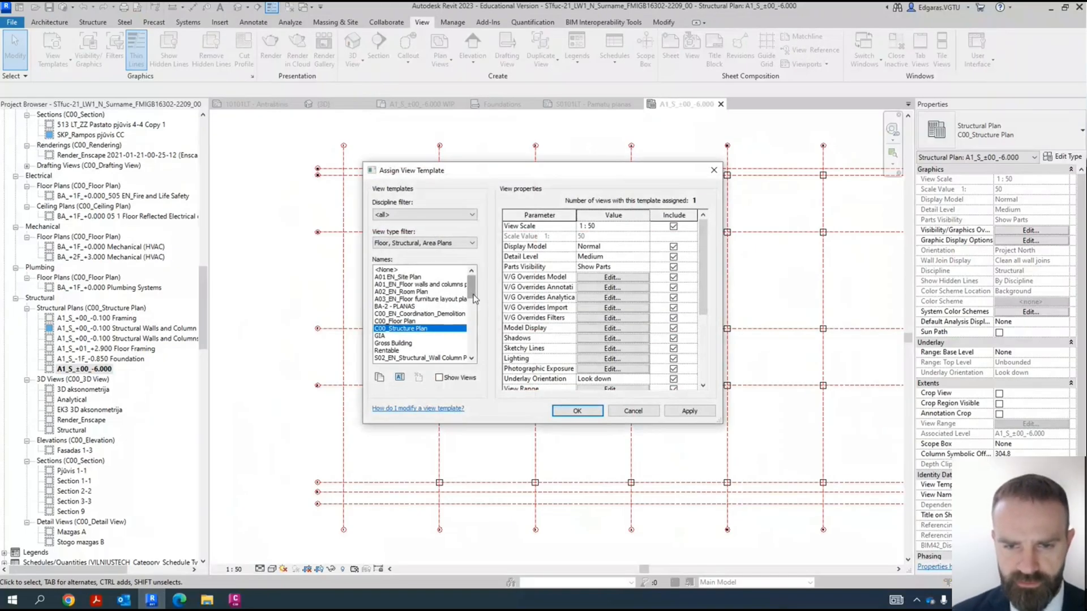
pyautogui.moveTo(473, 300); pyautogui.dragTo(484, 278)
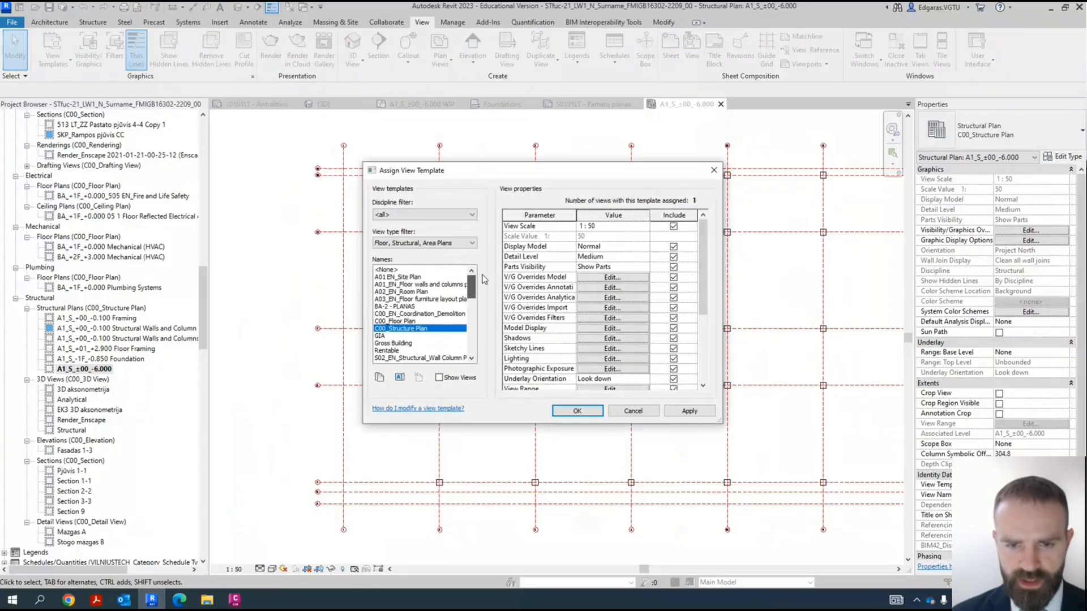
pyautogui.click(397, 270)
pyautogui.click(573, 411)
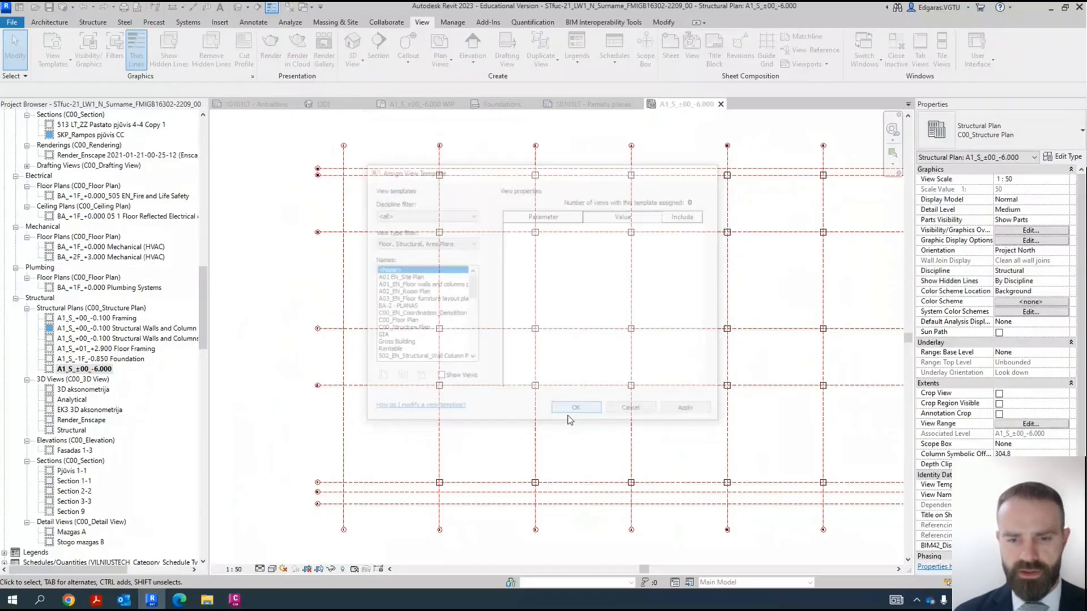
# - Turn off all model categories in the -6.000 plan's visibility overrides, and turn Walls back on
pyautogui.moveTo(540, 426); pyautogui.dragTo(469, 419, button='middle')
pyautogui.scroll(-1, 437, 411)
pyautogui.press('v')
pyautogui.press('g')
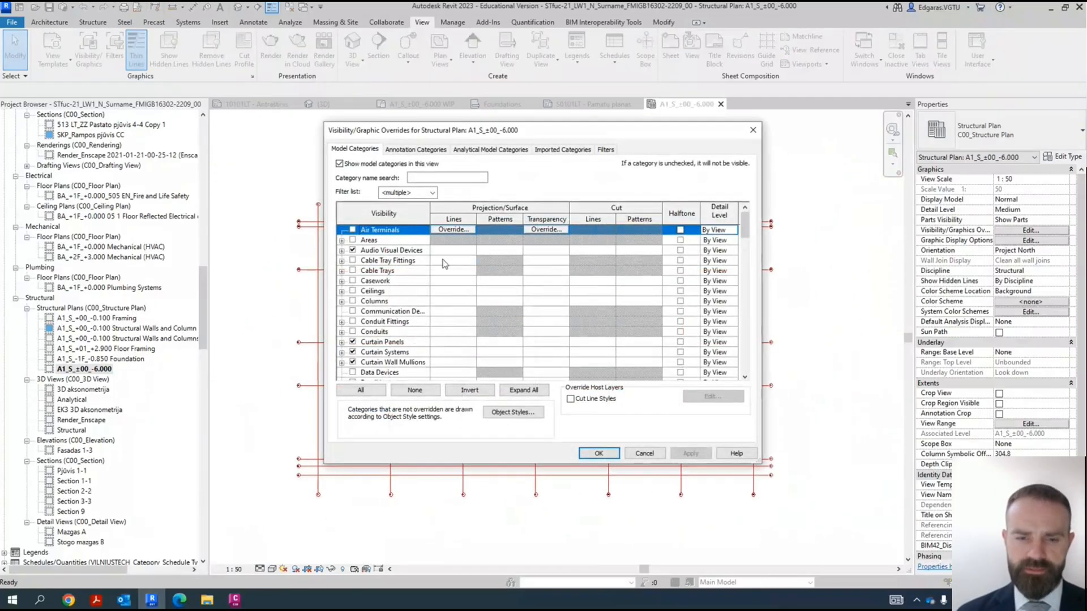
pyautogui.scroll(-2, 378, 378)
pyautogui.click(368, 395)
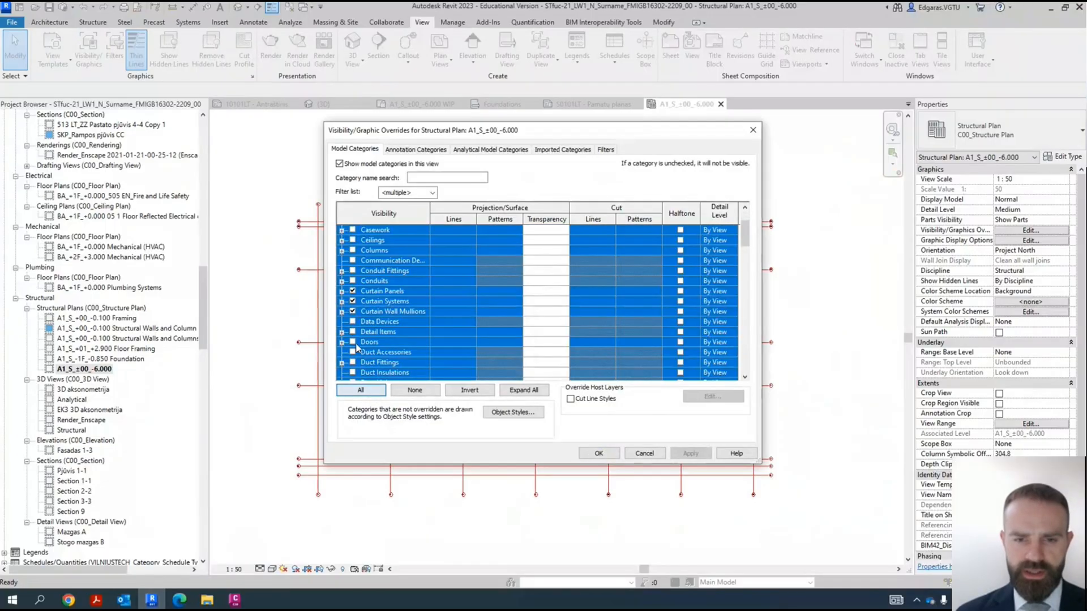
pyautogui.click(352, 311)
pyautogui.press('w')
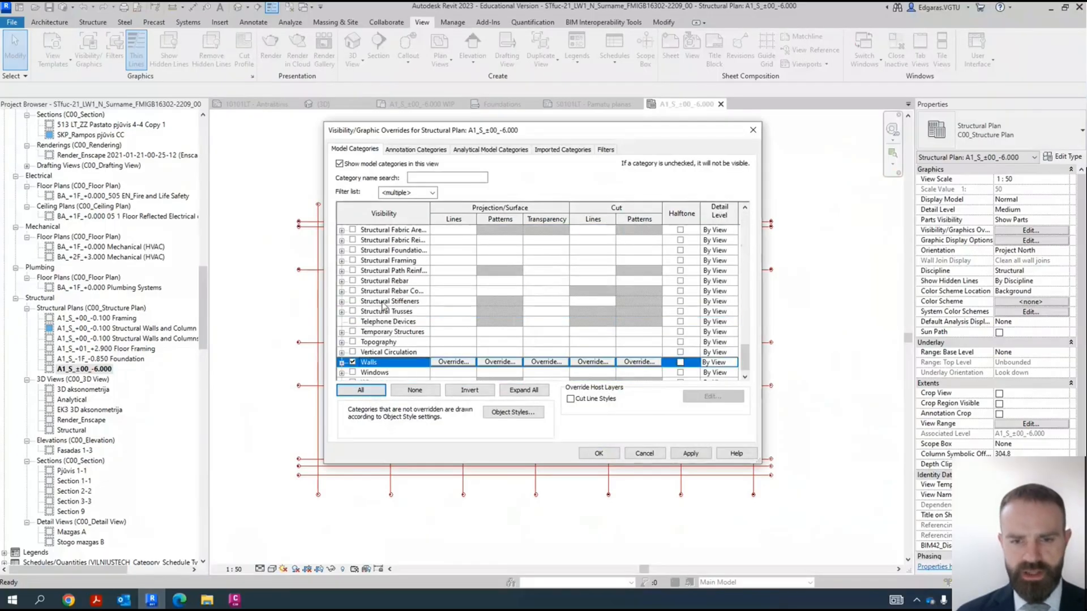
# - Make Structural Foundations and Structural Columns visible in the plan and apply the visibility overrides
pyautogui.doubleClick(410, 253)
pyautogui.scroll(2, 402, 273)
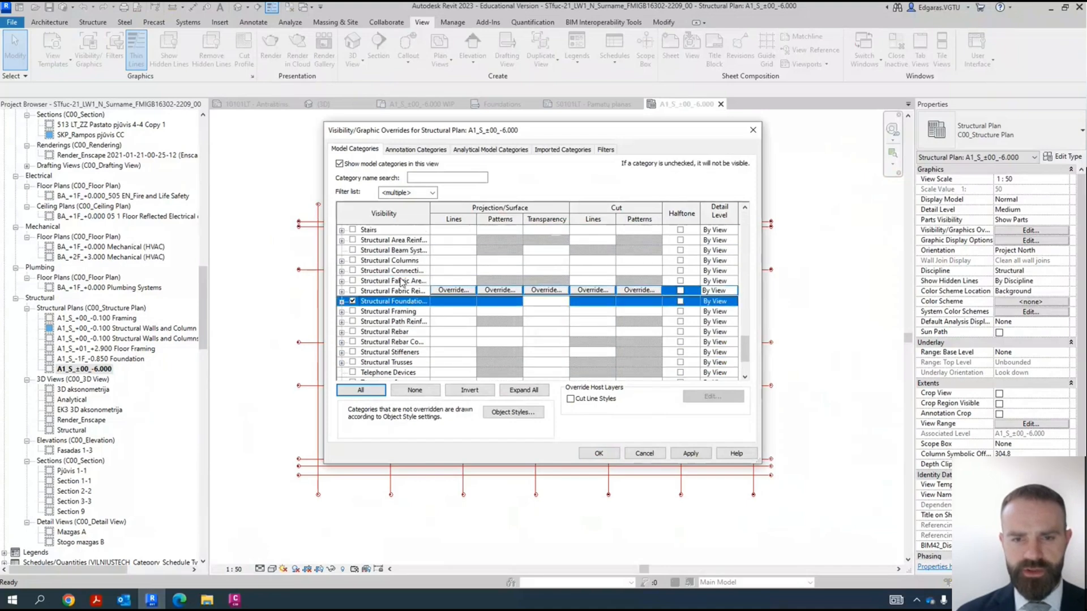
pyautogui.click(413, 272)
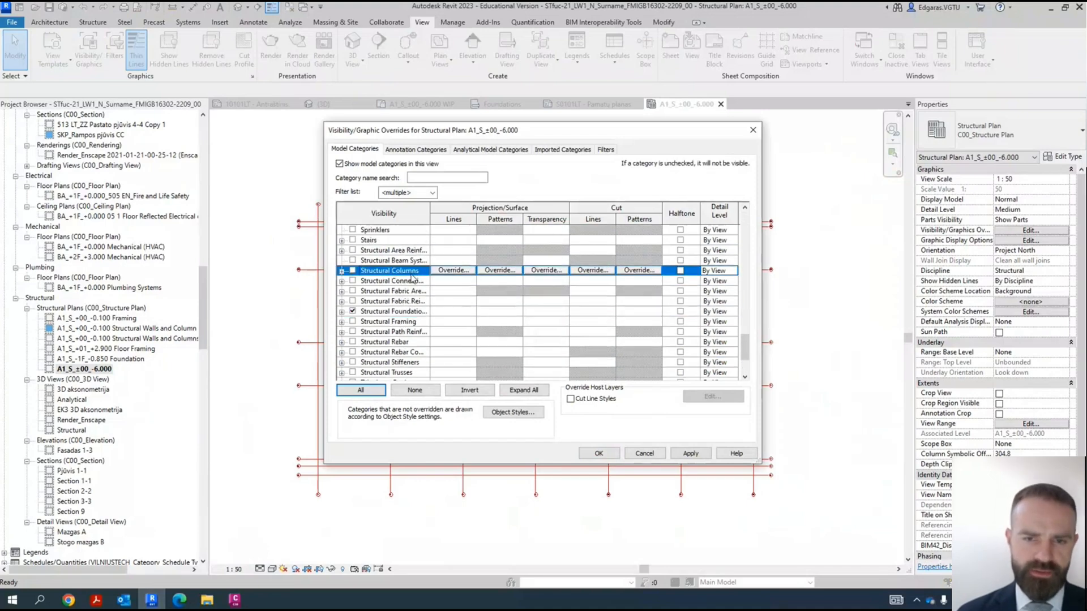
pyautogui.scroll(-1, 411, 328)
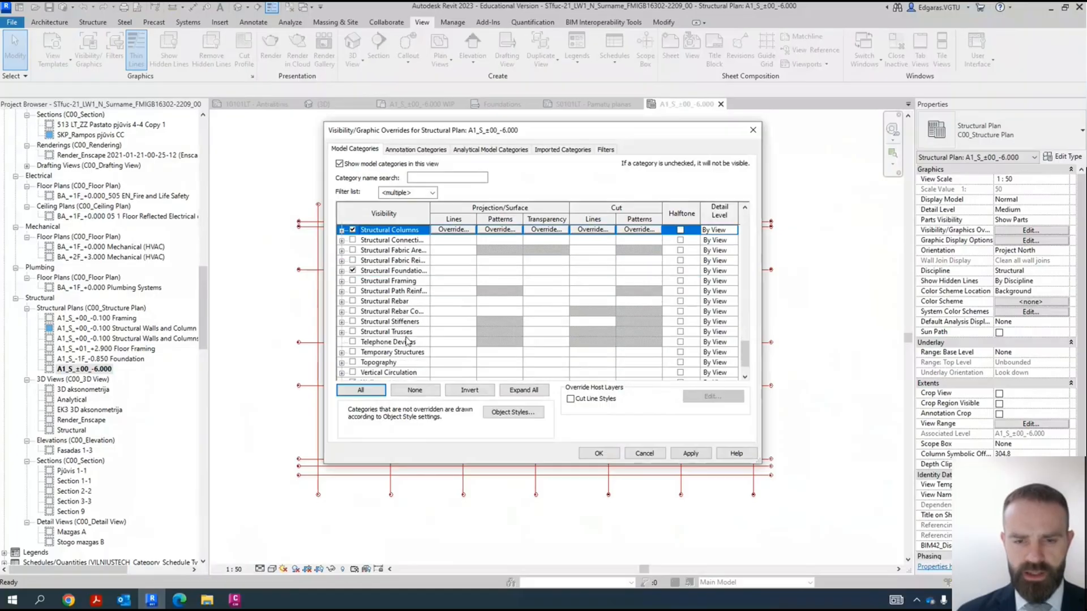
pyautogui.scroll(5, 408, 334)
pyautogui.scroll(-5, 406, 340)
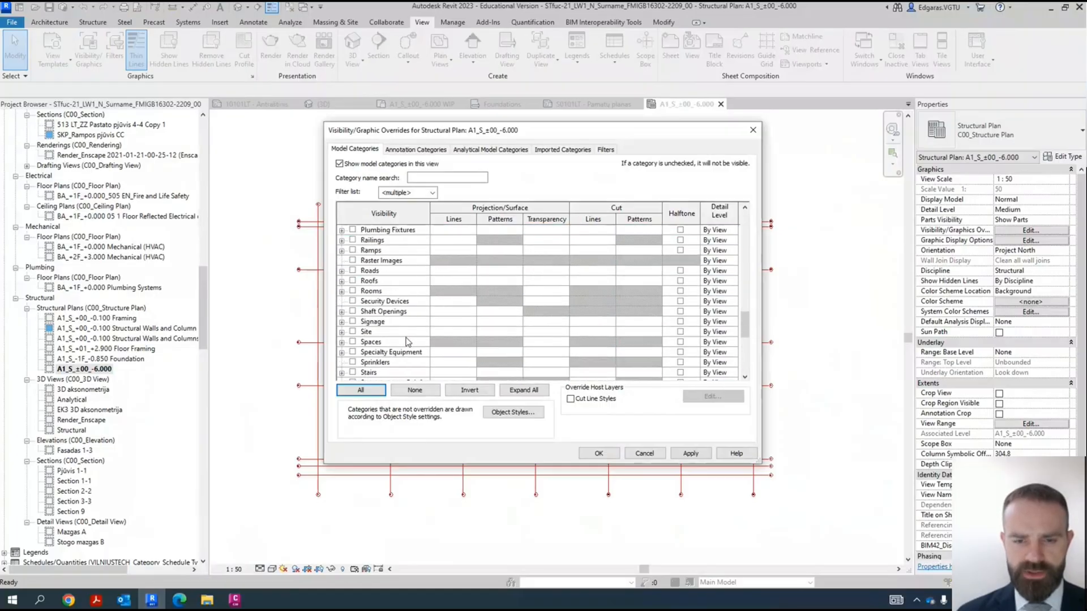
pyautogui.click(614, 455)
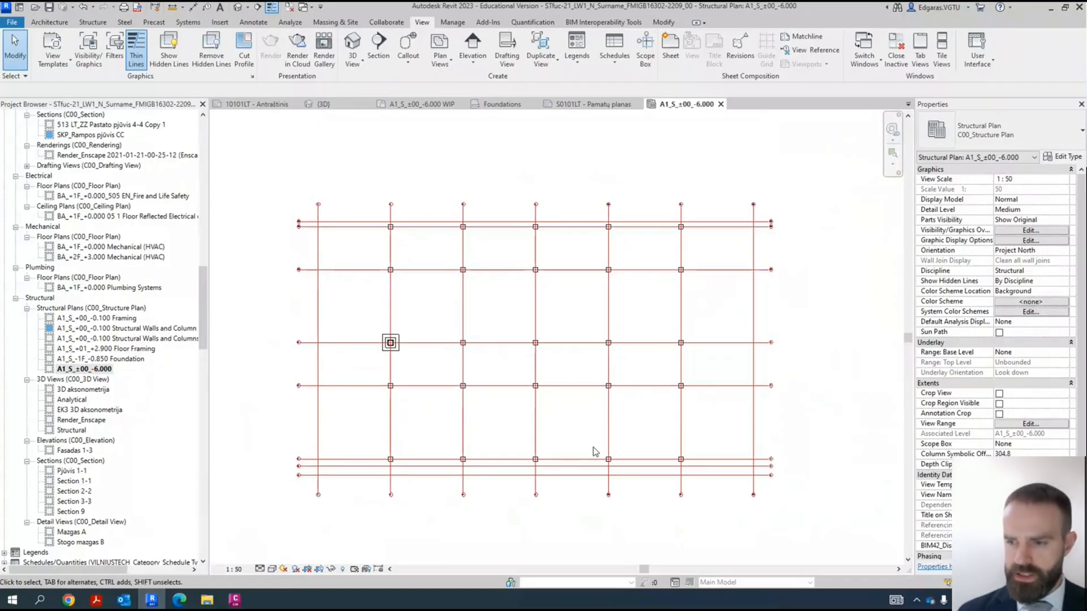
# - Extend the plan's view range downward, setting the bottom offset to -500 and lowering the view depth with it
pyautogui.click(1031, 424)
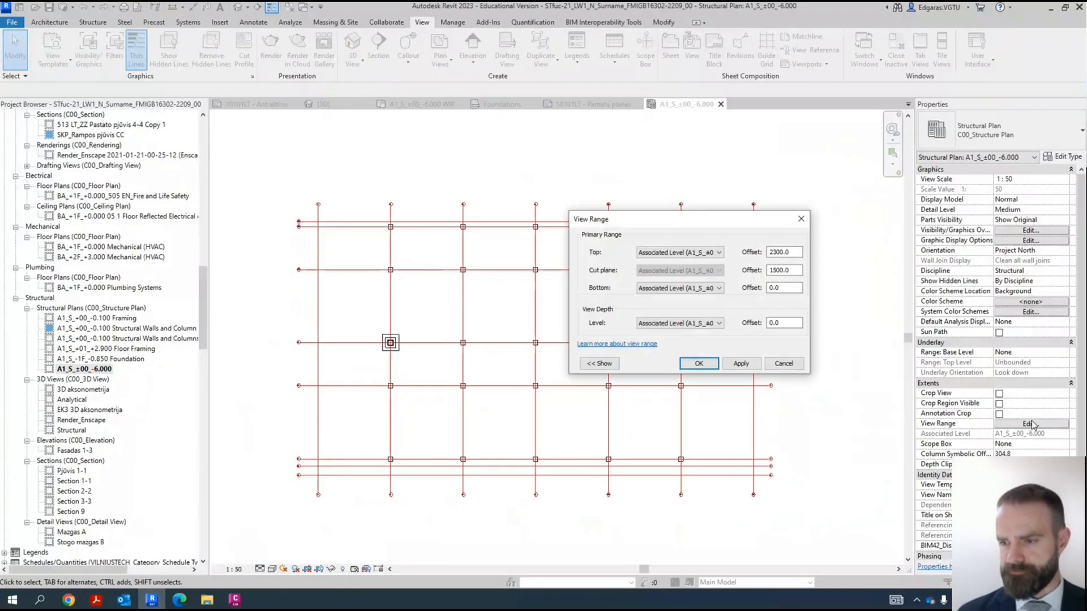
pyautogui.click(777, 271)
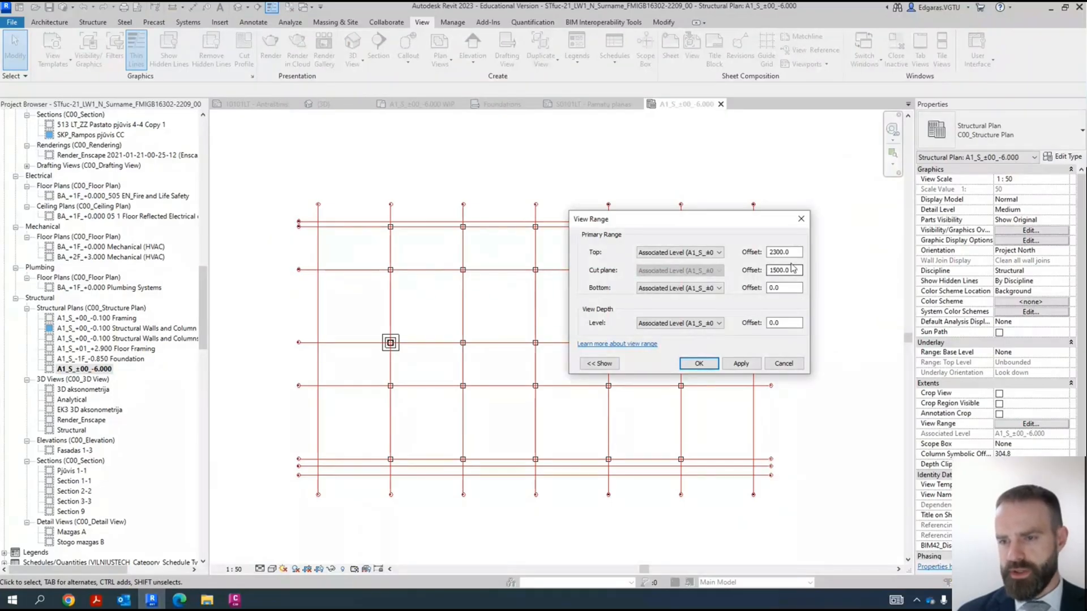
pyautogui.doubleClick(790, 291)
pyautogui.write('-100')
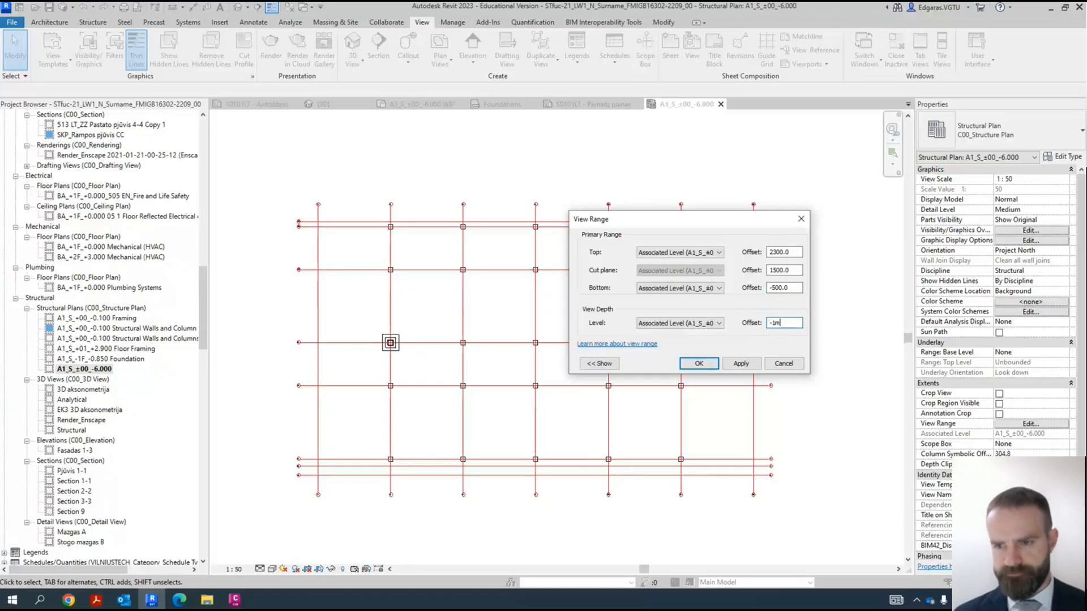
pyautogui.press('Return')
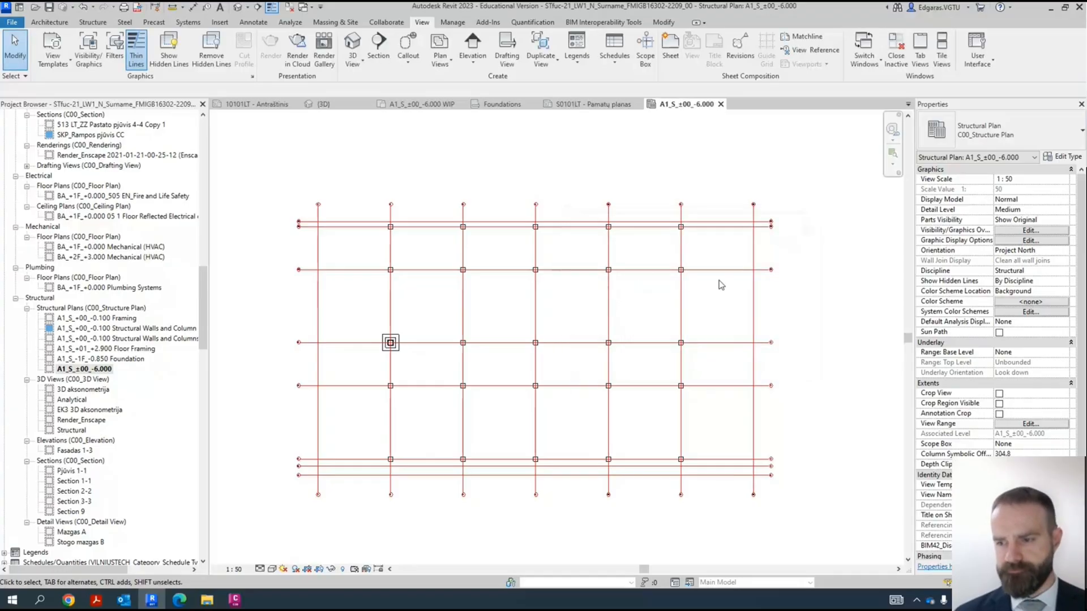
pyautogui.scroll(7, 391, 343)
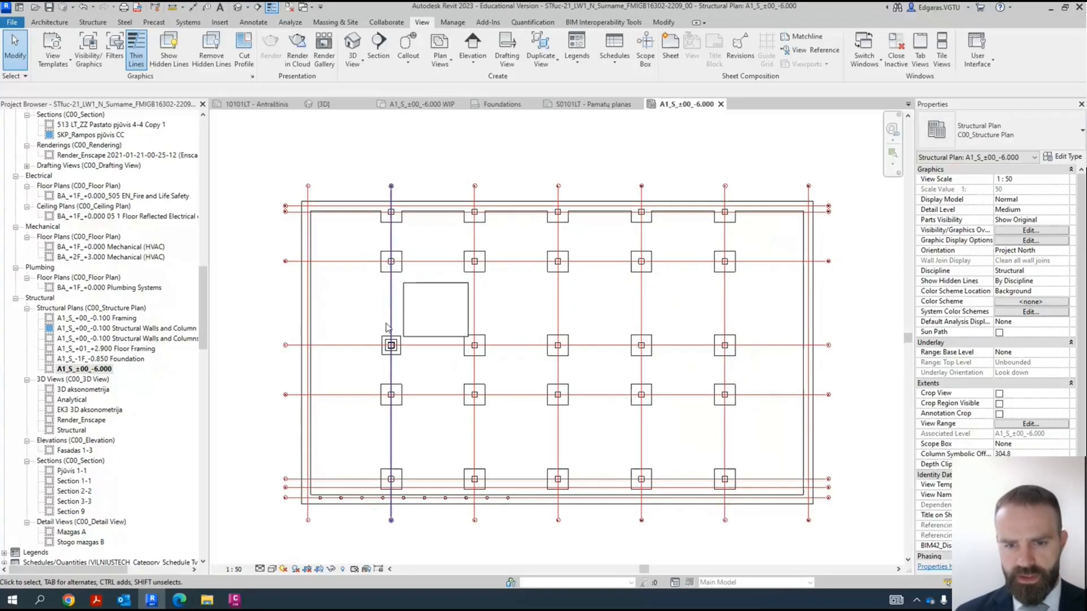
# - Examine how the pile caps and columns display in the plan, and review the view's phase properties
pyautogui.moveTo(528, 424); pyautogui.dragTo(767, 464, button='middle')
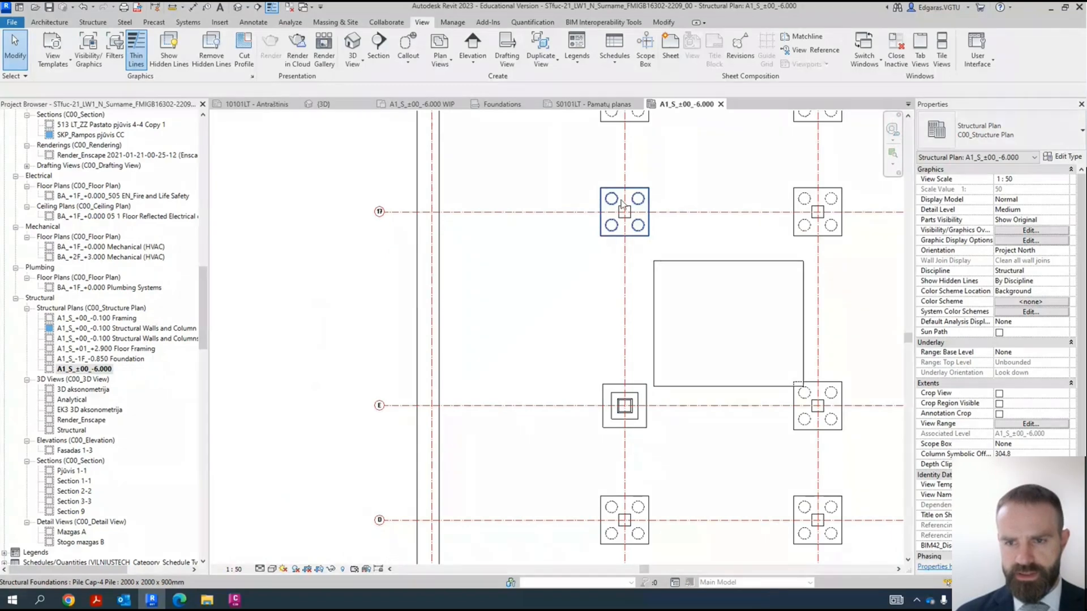
pyautogui.scroll(5, 623, 212)
pyautogui.scroll(-2, 544, 332)
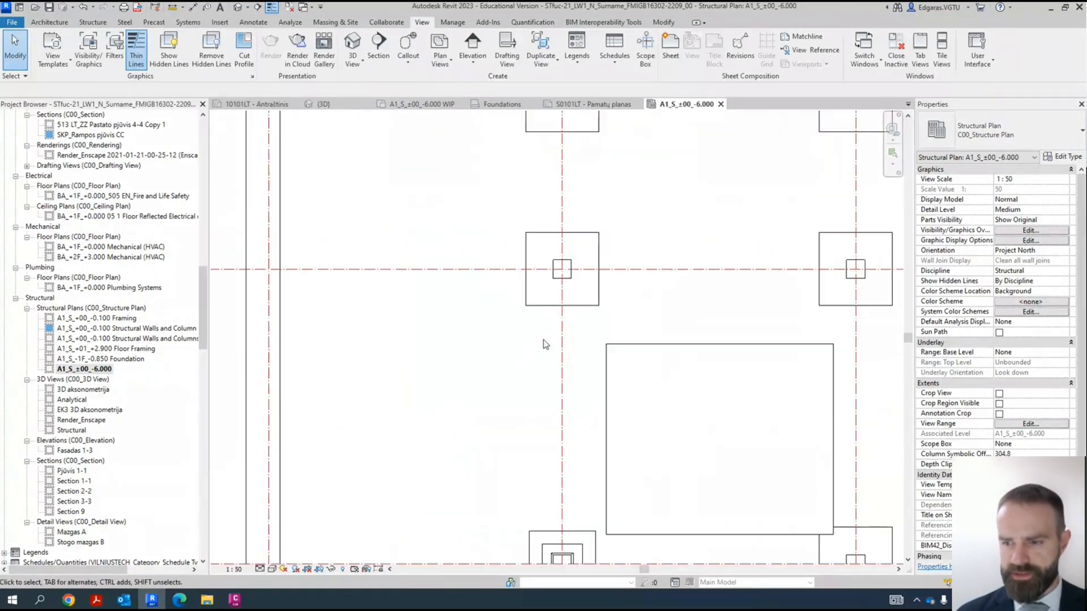
pyautogui.scroll(-3, 556, 346)
pyautogui.scroll(-2, 1053, 419)
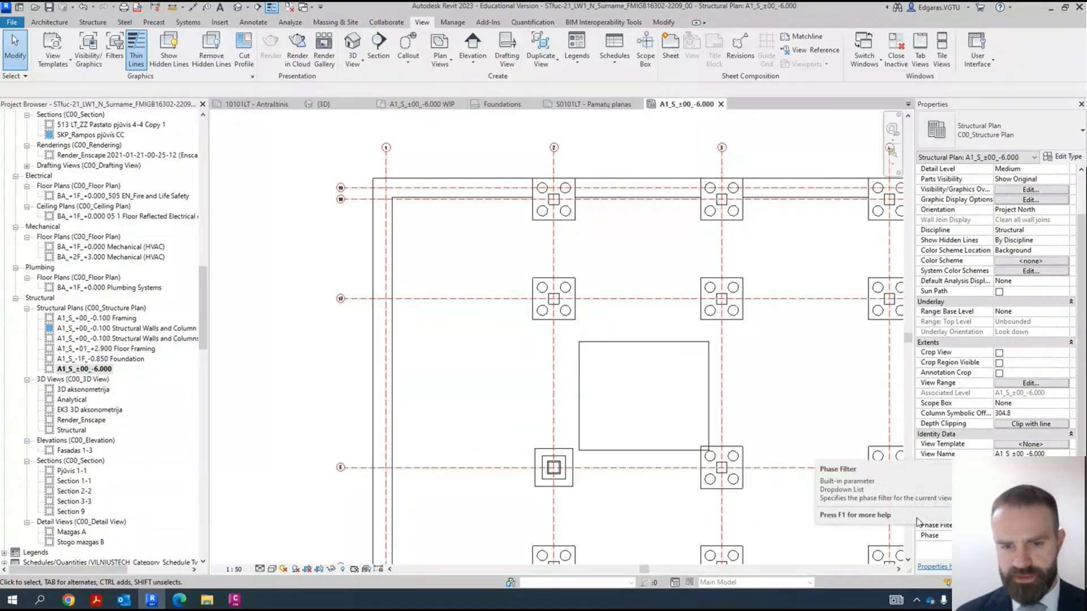
pyautogui.scroll(-2, 427, 332)
pyautogui.scroll(-2, 464, 416)
pyautogui.scroll(5, 340, 498)
# - Inspect the type and properties of the wall foundation along grid A, and review the pile caps across the plan
pyautogui.click(427, 453)
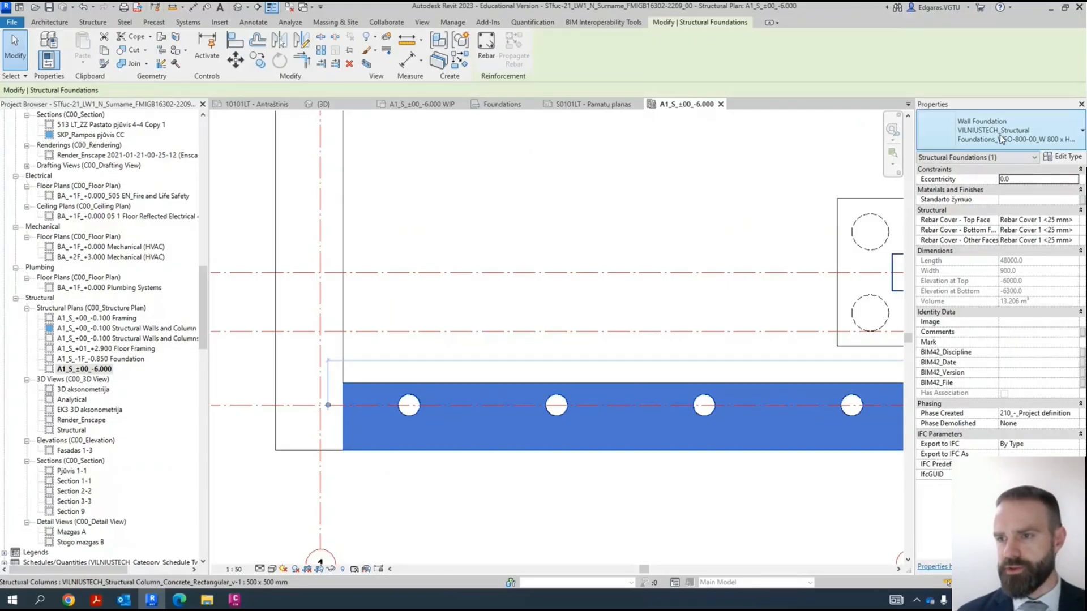
pyautogui.moveTo(548, 256); pyautogui.dragTo(305, 339, button='middle')
pyautogui.scroll(-5, 385, 322)
pyautogui.click(683, 440)
pyautogui.moveTo(679, 450); pyautogui.dragTo(681, 512, button='middle')
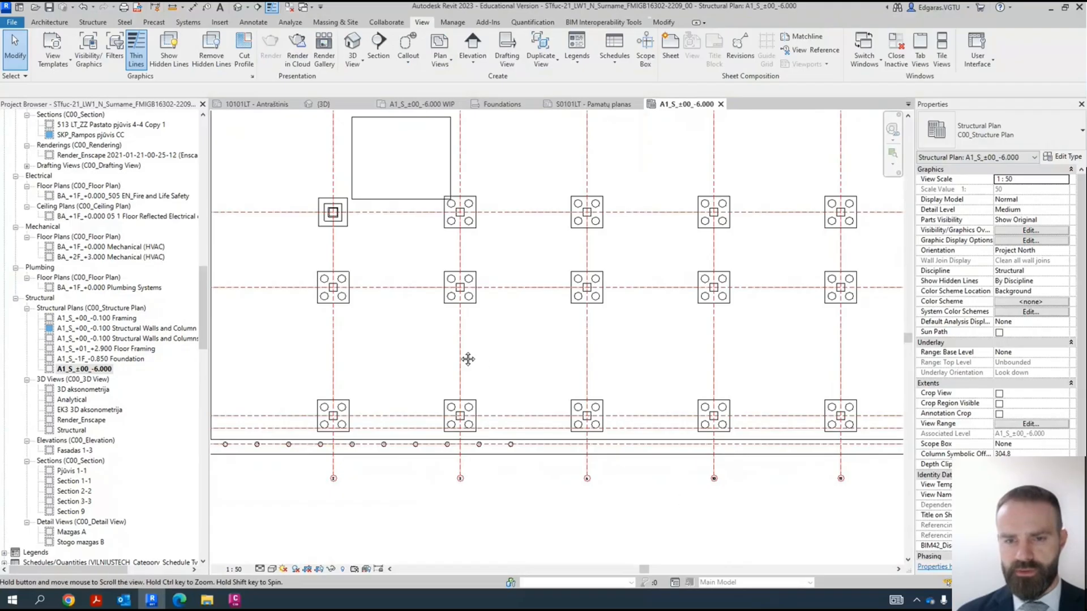
pyautogui.moveTo(418, 344); pyautogui.dragTo(487, 361, button='middle')
pyautogui.scroll(5, 526, 295)
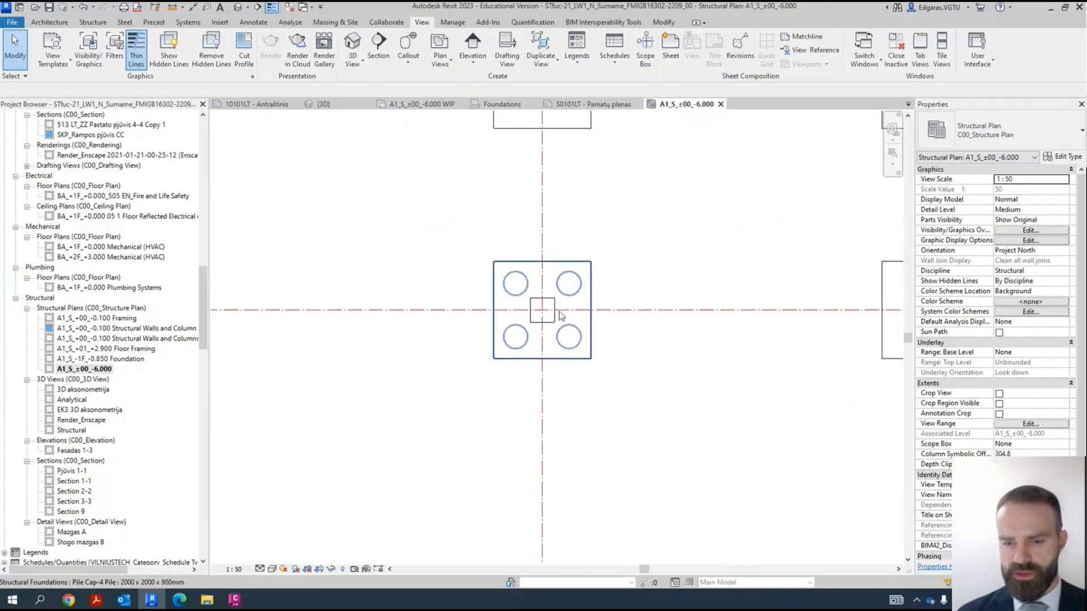
pyautogui.scroll(-5, 538, 329)
pyautogui.scroll(3, 396, 362)
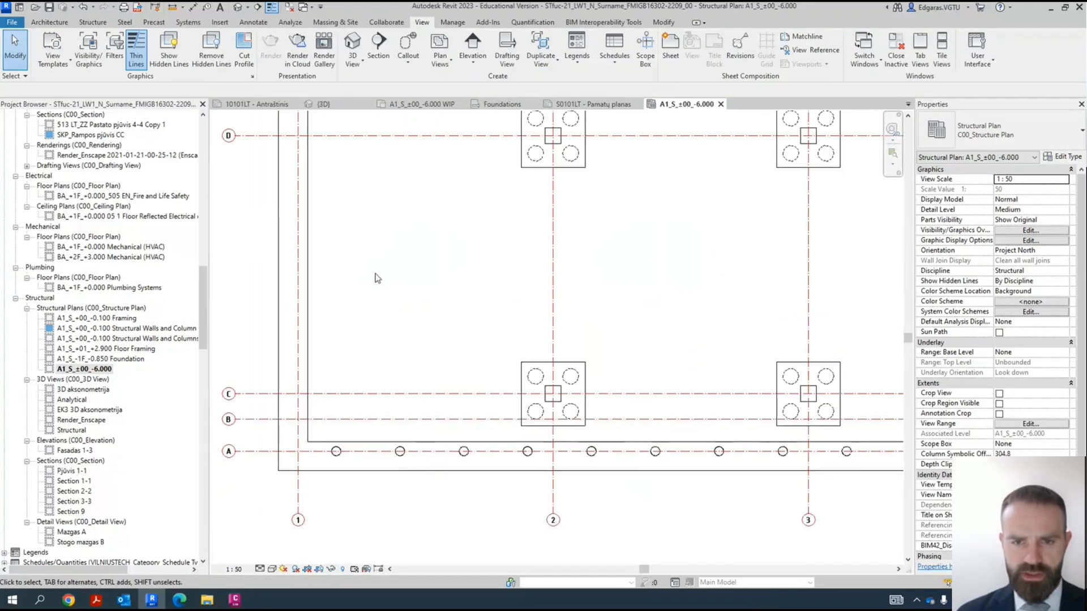
pyautogui.moveTo(418, 125); pyautogui.dragTo(414, 550, button='middle')
pyautogui.moveTo(441, 219); pyautogui.dragTo(420, 322, button='middle')
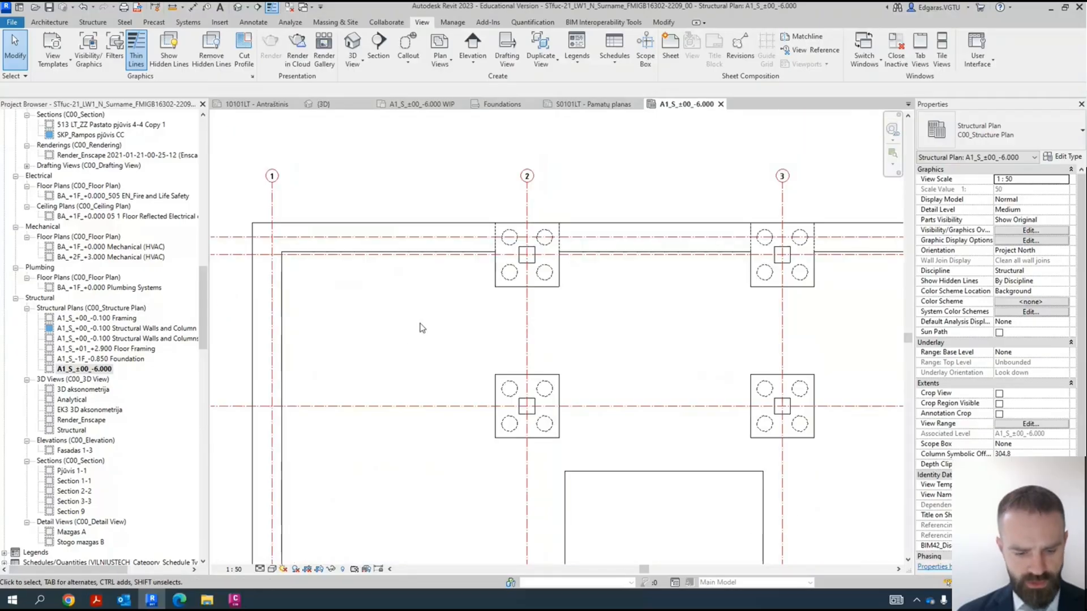
# - Check the Walls category and its subcategories in the visibility overrides, and review the whole plan
pyautogui.press('v')
pyautogui.press('g')
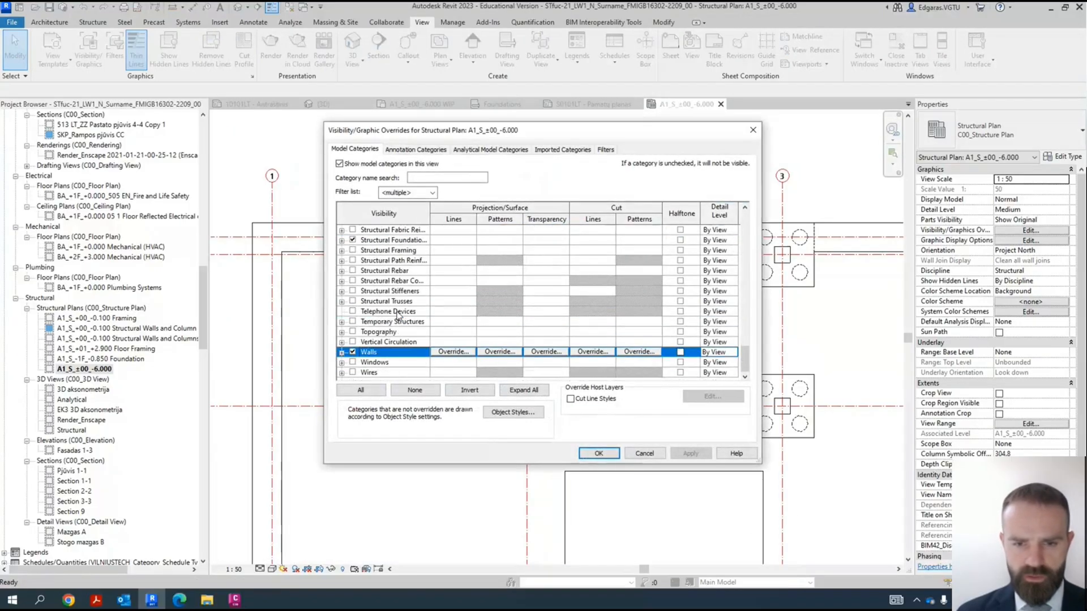
pyautogui.click(341, 352)
pyautogui.press('Return')
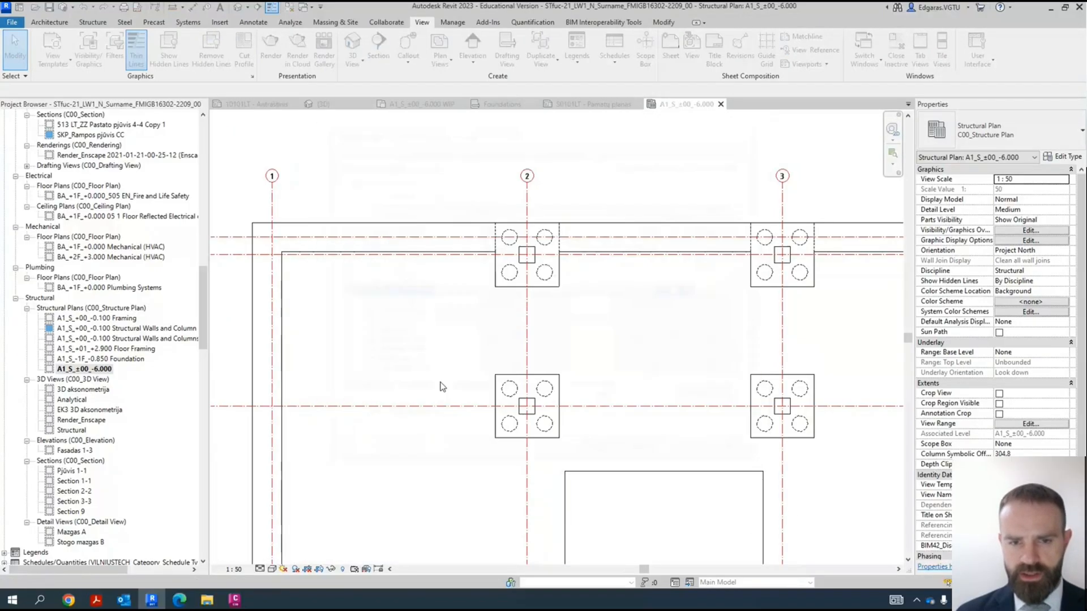
pyautogui.scroll(-3, 549, 465)
pyautogui.moveTo(824, 455); pyautogui.dragTo(782, 512, button='middle')
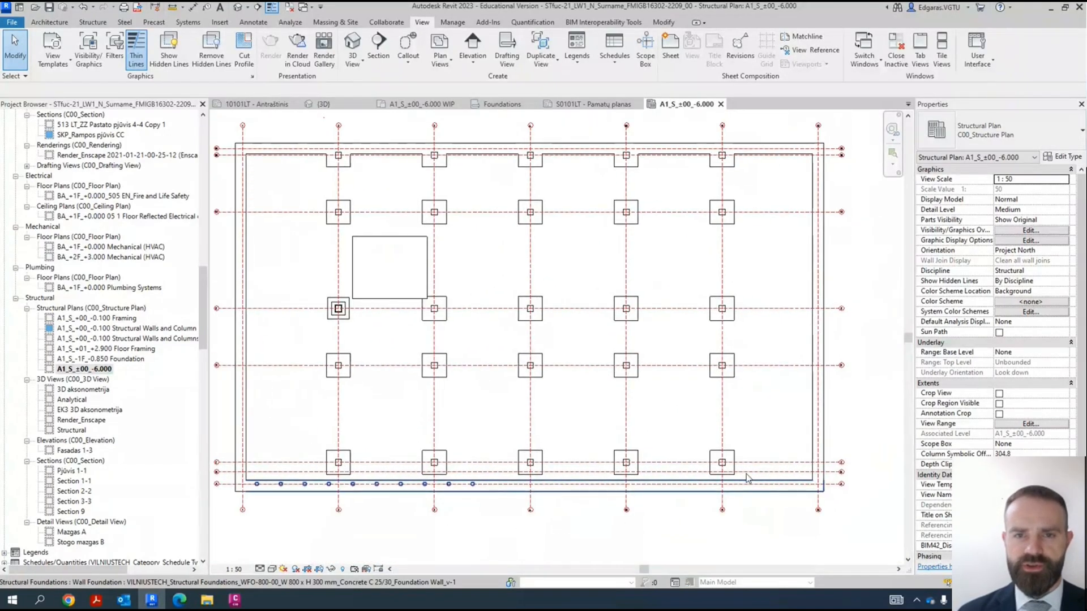
# - Close the inactive views, open the default 3D view, and tile it beside the -6.000 plan
pyautogui.click(291, 8)
pyautogui.click(238, 8)
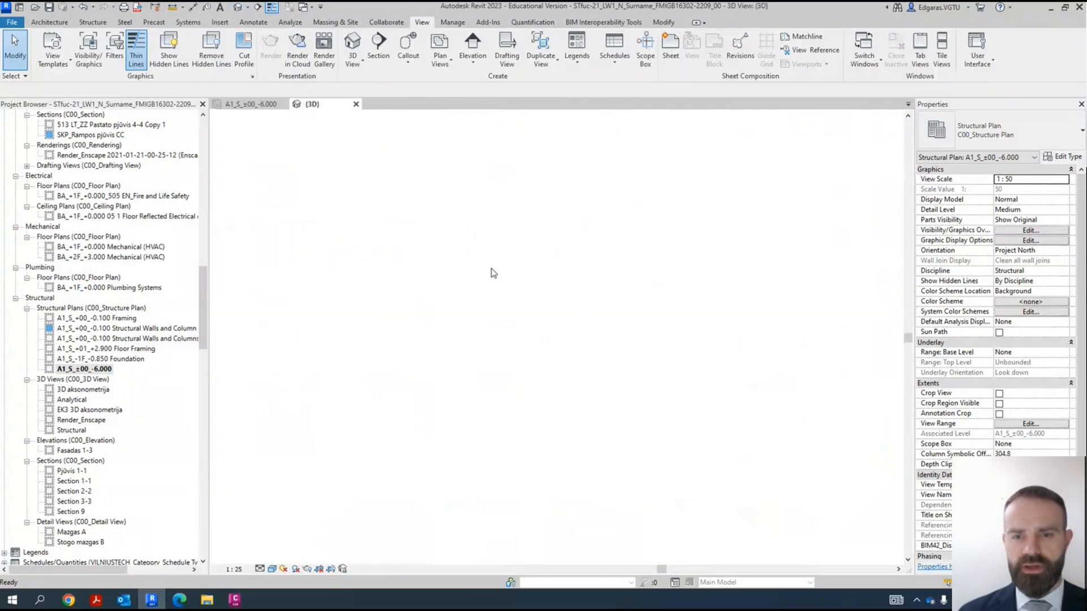
pyautogui.scroll(6, 424, 354)
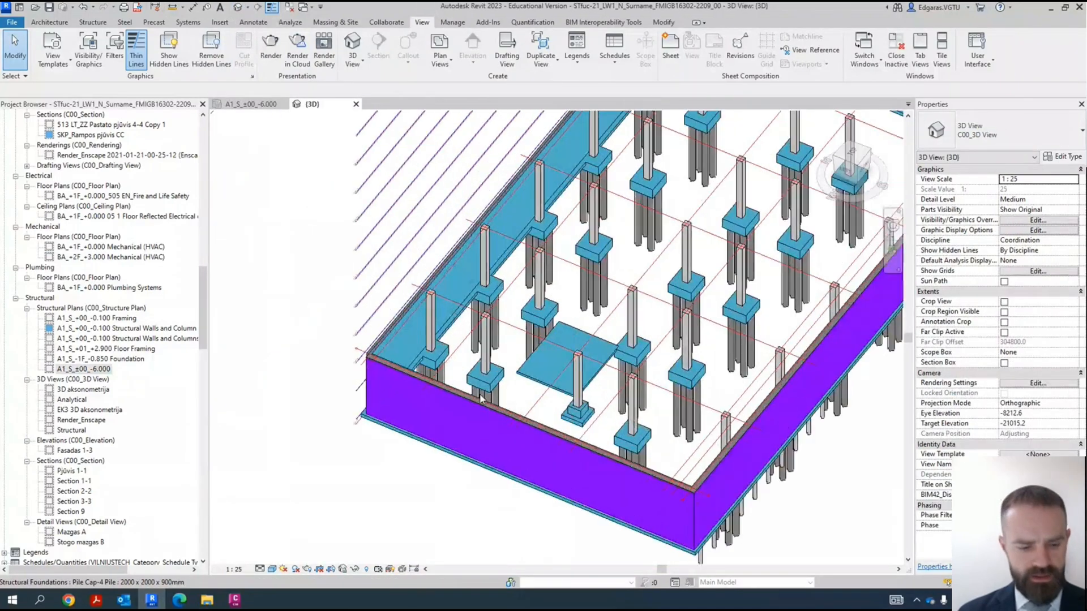
pyautogui.press('w')
pyautogui.press('t')
pyautogui.press('z')
pyautogui.press('a')
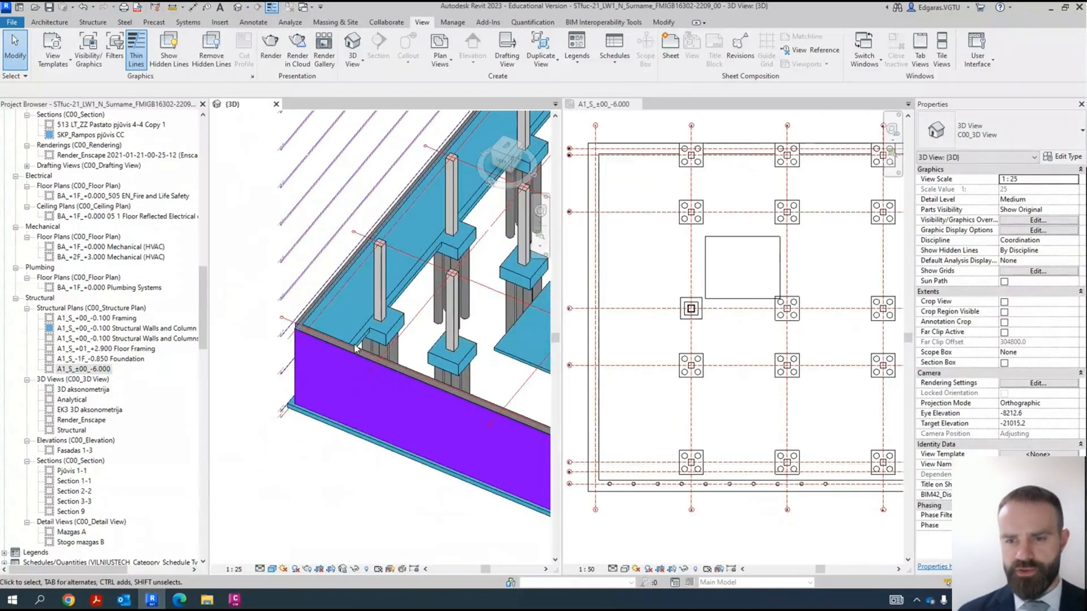
# - Make the four perimeter basement walls structural, with their structural usage set to Bearing
pyautogui.scroll(-4, 673, 354)
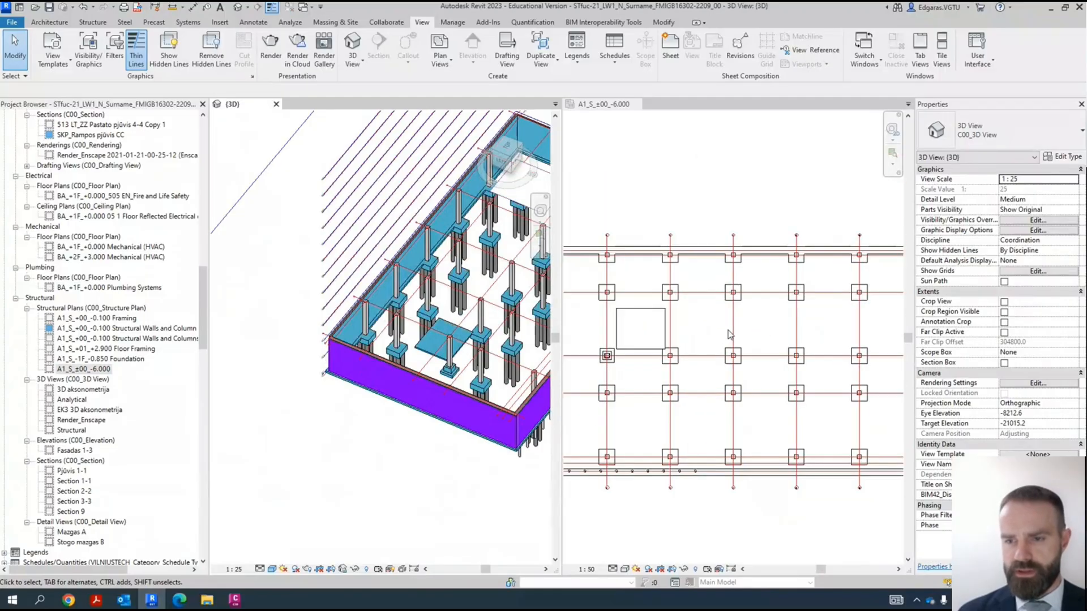
pyautogui.scroll(3, 663, 316)
pyautogui.scroll(3, 461, 380)
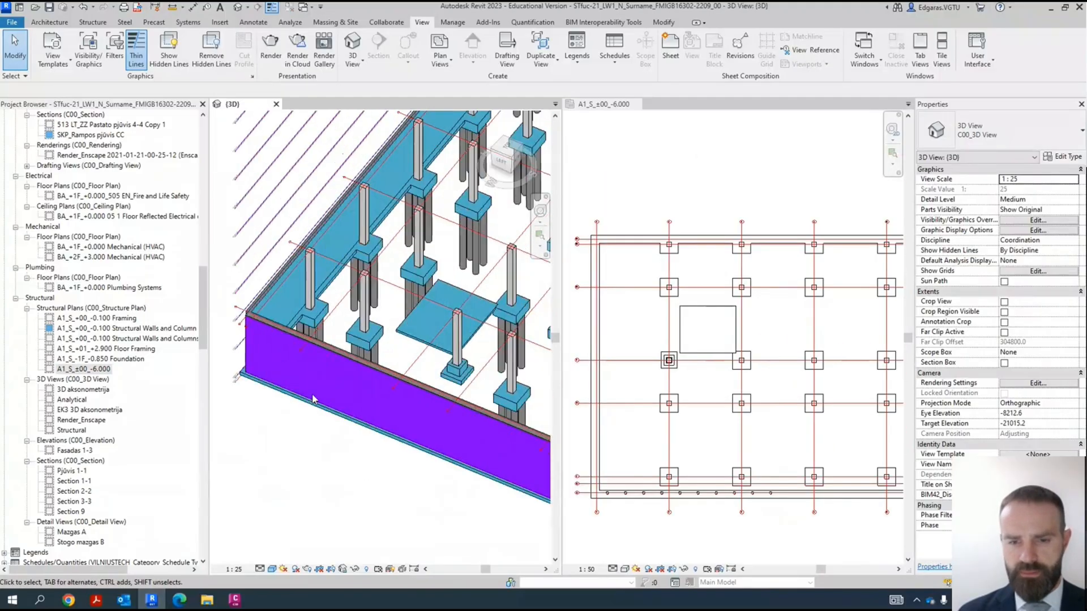
pyautogui.scroll(-3, 338, 388)
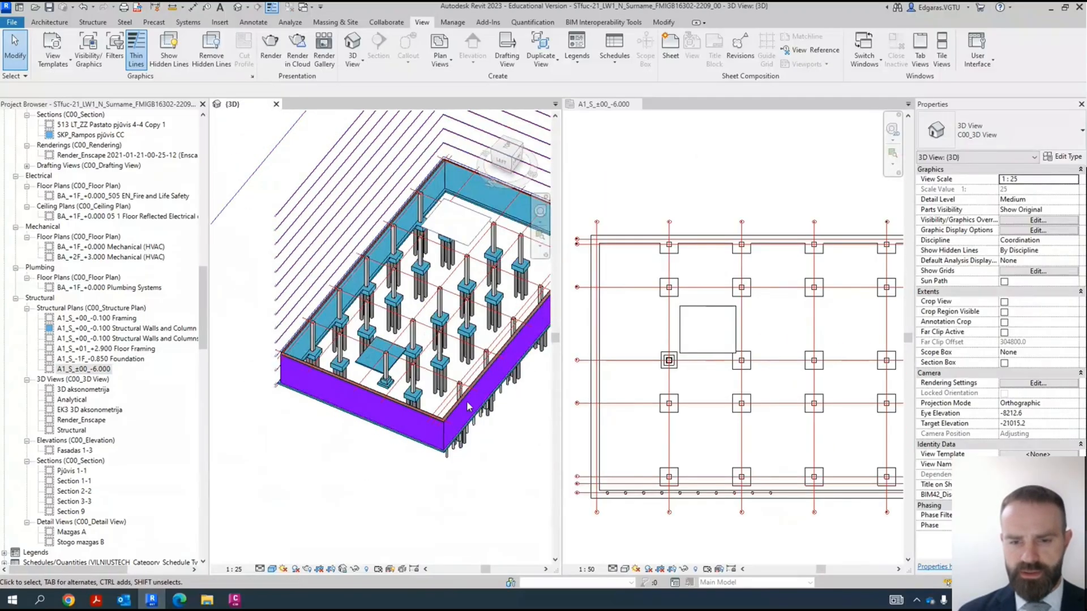
pyautogui.click(372, 352)
pyautogui.scroll(-2, 334, 333)
pyautogui.scroll(1, 360, 317)
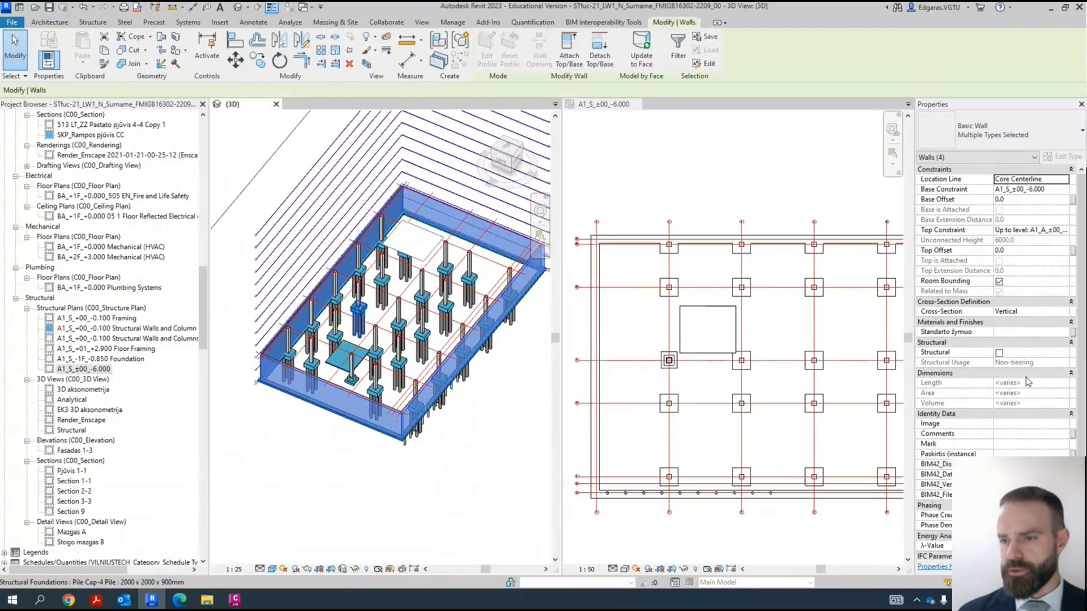
pyautogui.click(998, 352)
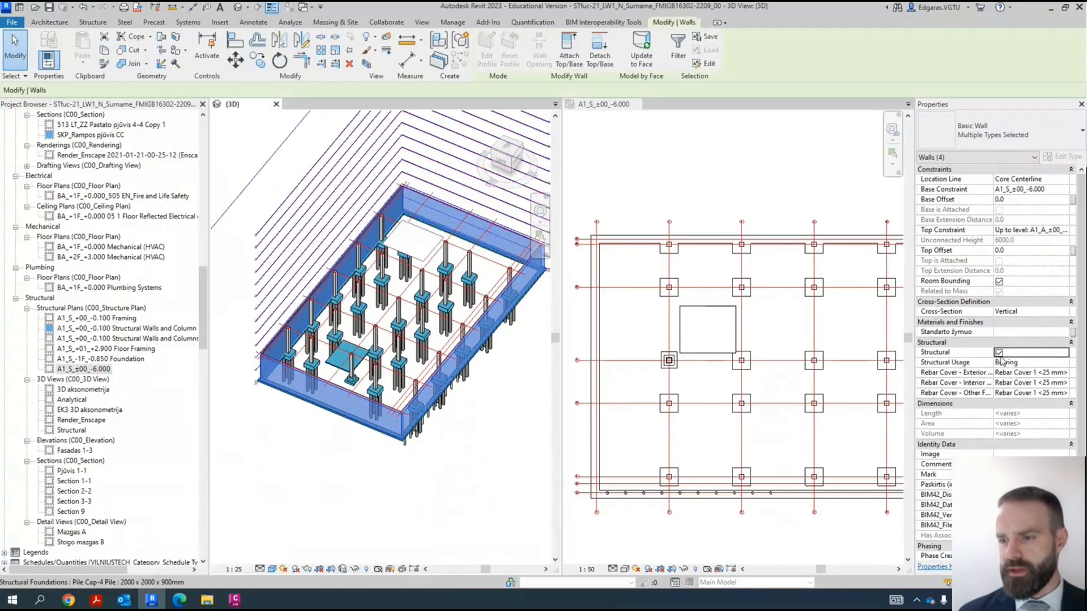
pyautogui.click(1067, 364)
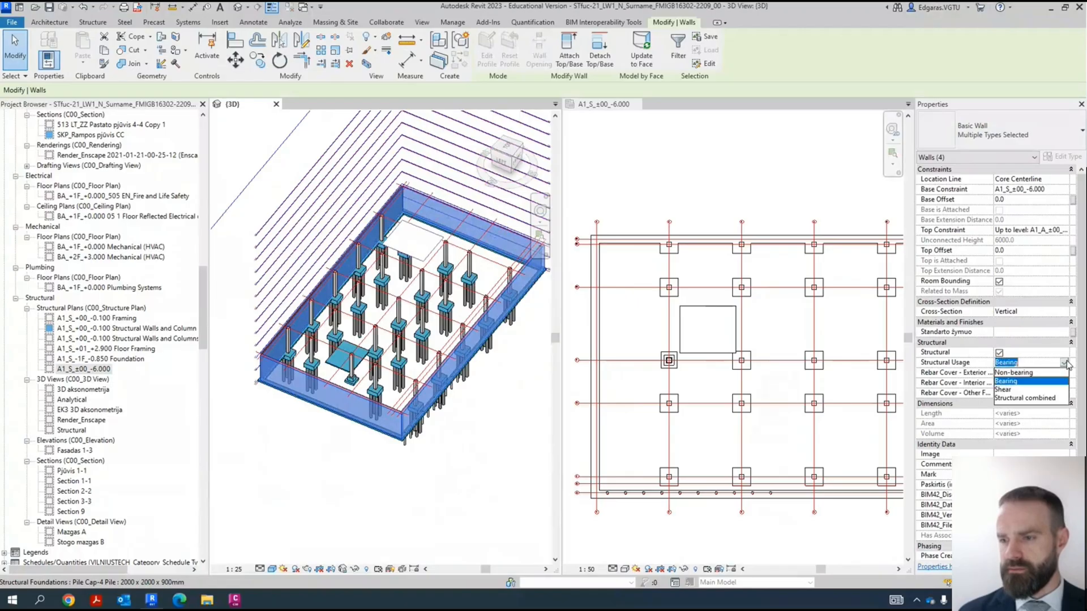
pyautogui.click(1007, 381)
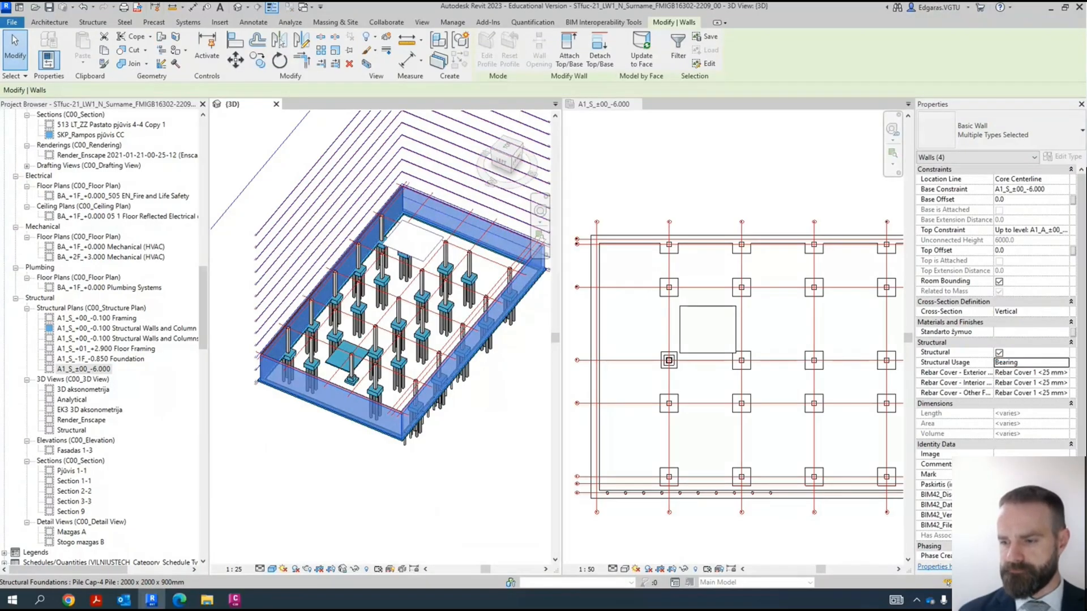
# - Examine how the perimeter walls and their layers display at the corners of the -6.000 plan
pyautogui.scroll(5, 669, 494)
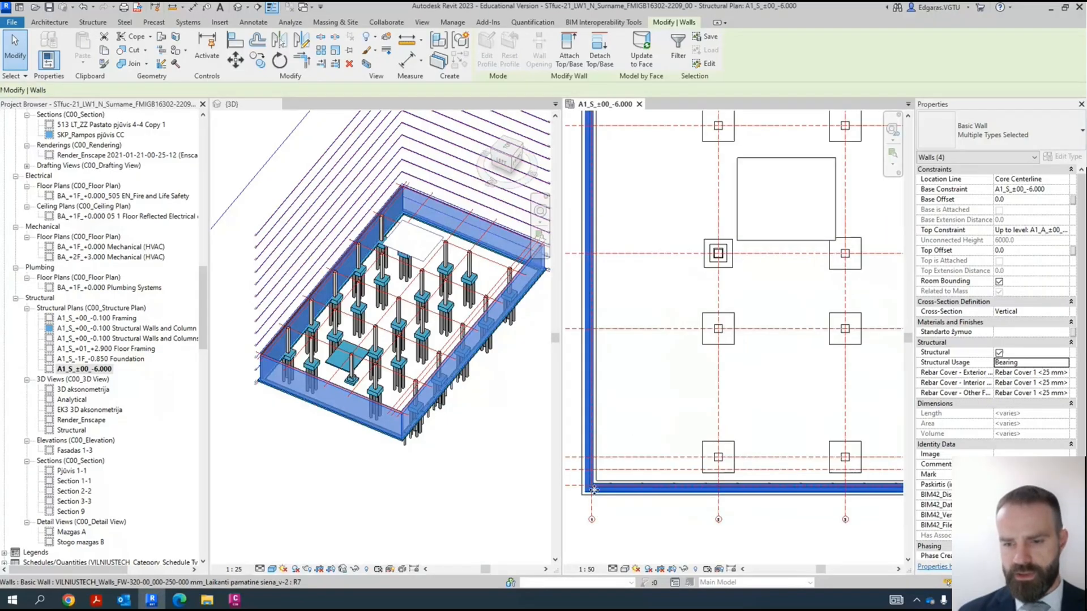
pyautogui.scroll(-3, 786, 493)
pyautogui.click(742, 399)
pyautogui.scroll(3, 693, 402)
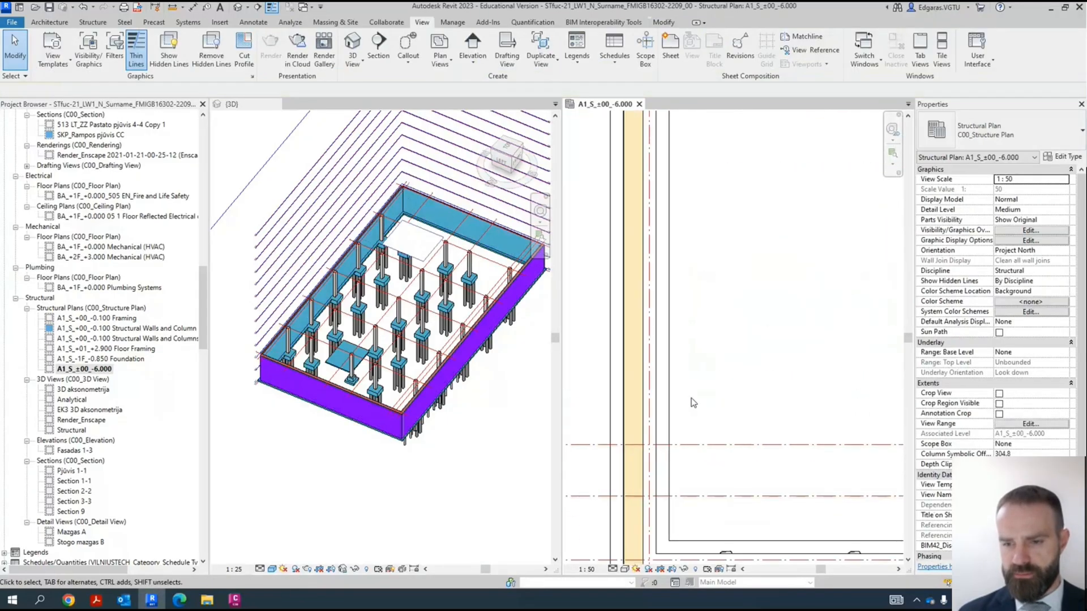
pyautogui.scroll(-3, 694, 343)
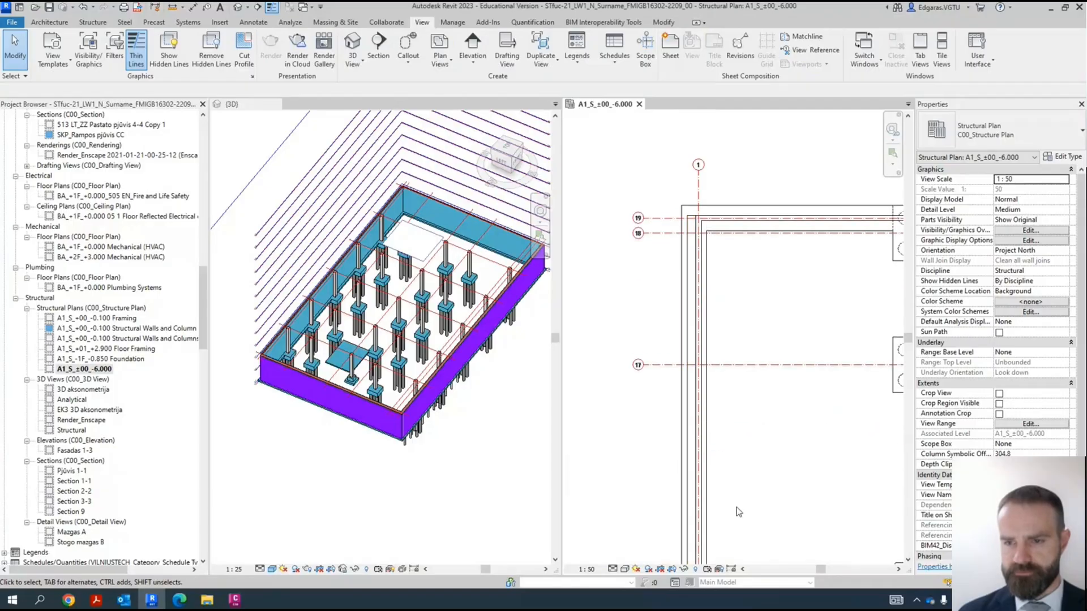
pyautogui.scroll(2, 669, 385)
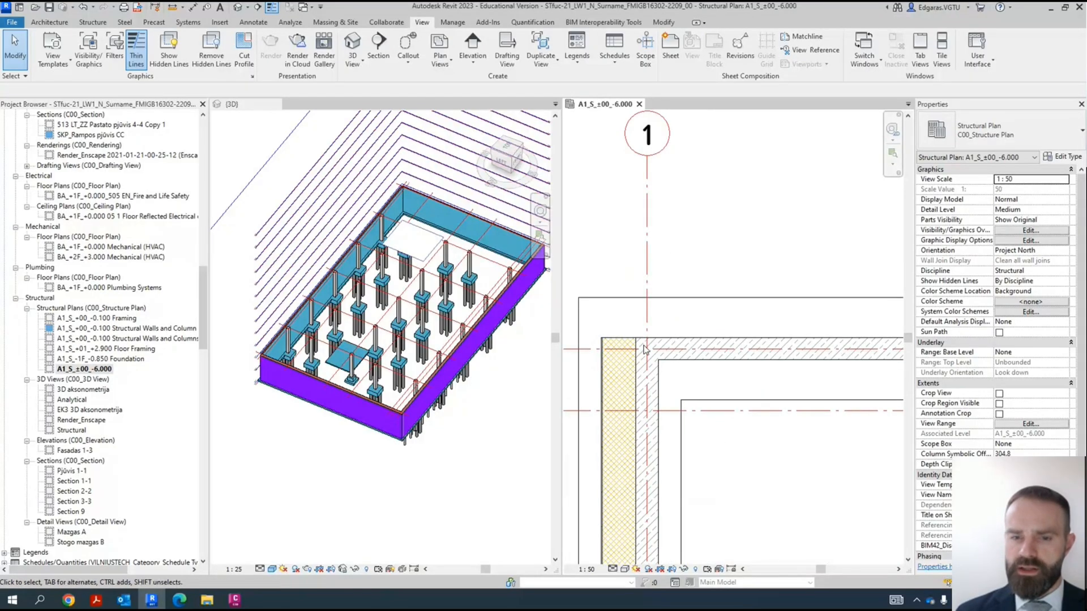
pyautogui.scroll(-4, 658, 312)
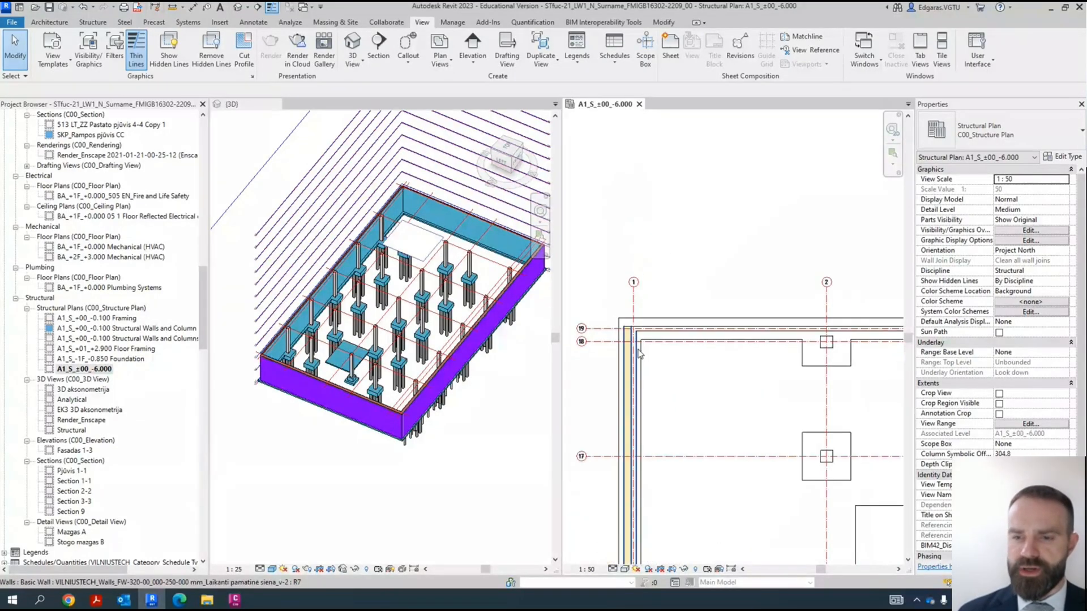
pyautogui.scroll(3, 690, 318)
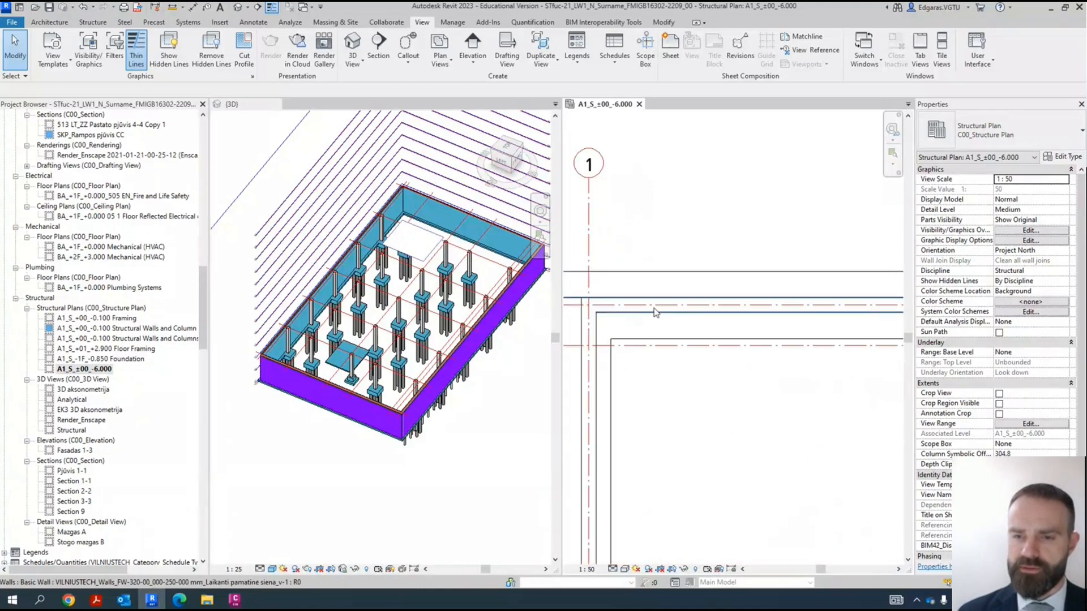
pyautogui.scroll(-4, 662, 283)
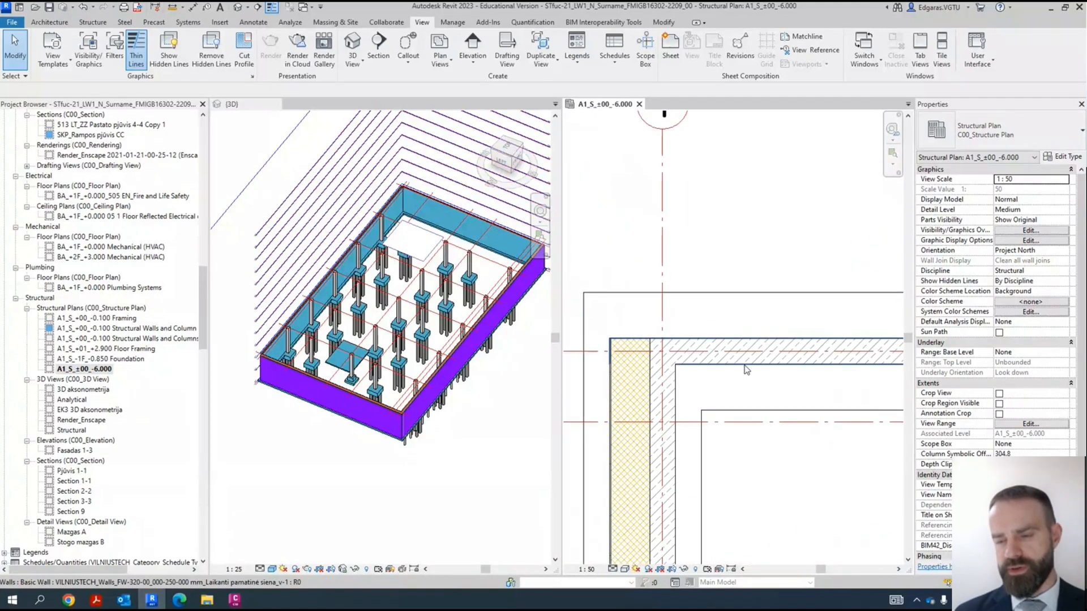
pyautogui.scroll(-4, 736, 305)
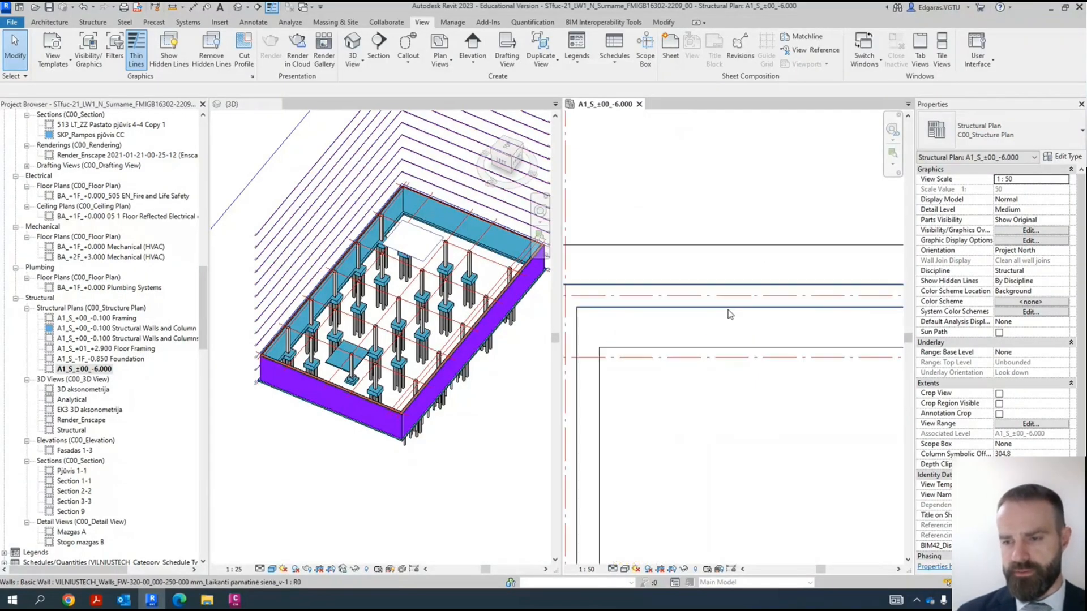
pyautogui.scroll(5, 725, 375)
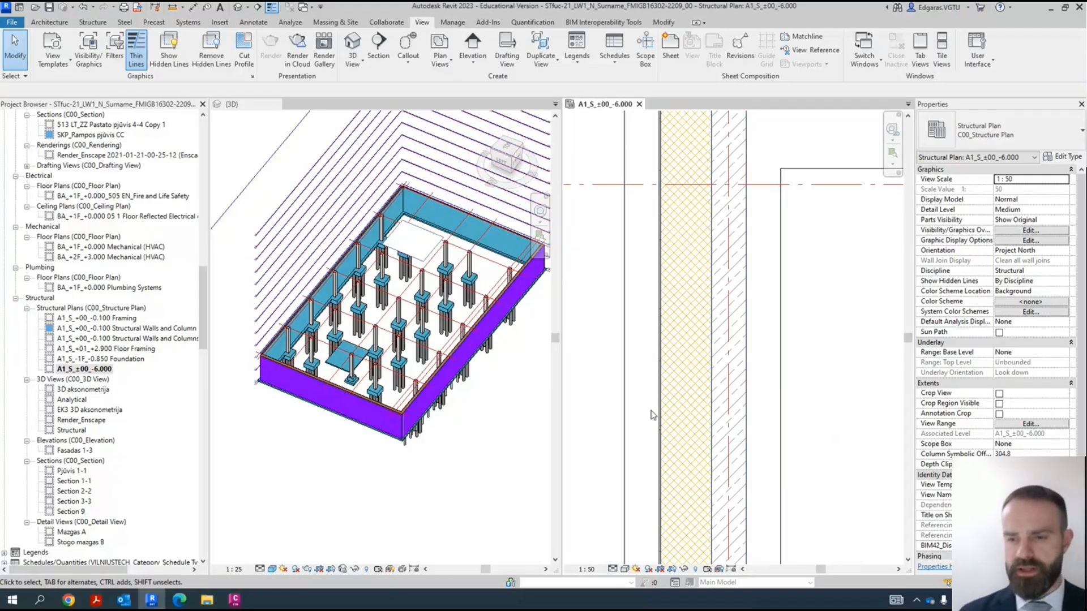
pyautogui.scroll(-8, 697, 349)
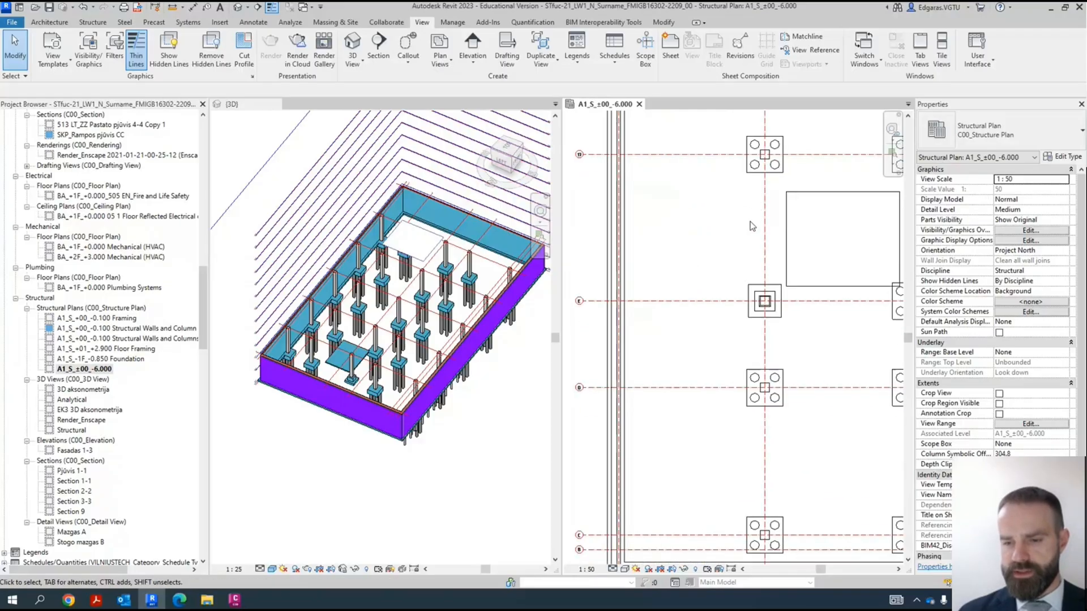
pyautogui.scroll(6, 690, 384)
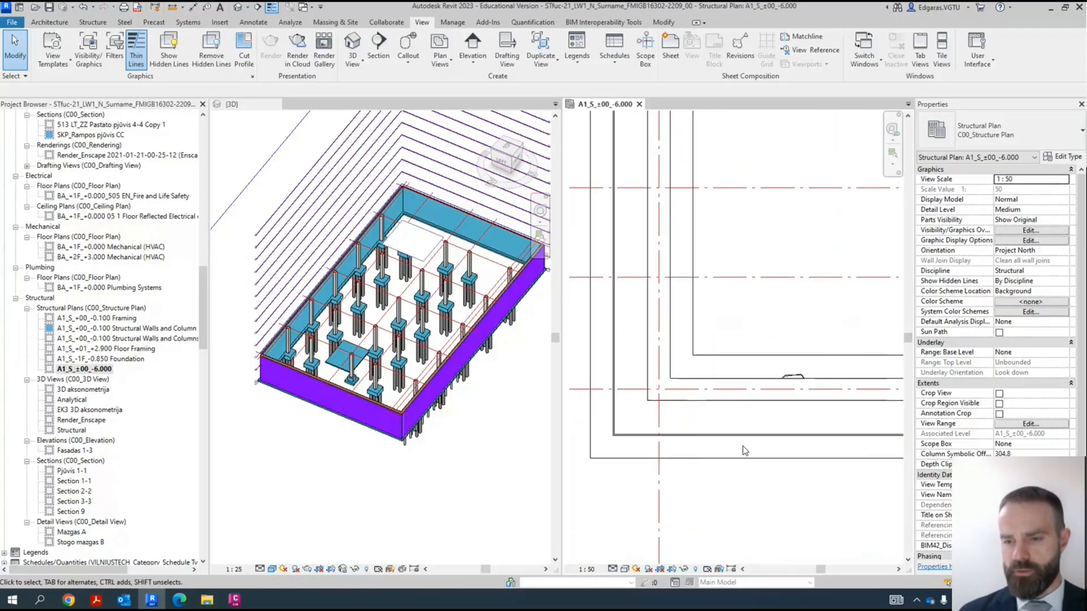
# - Inspect the type, layers and structural properties of the perimeter wall along grid A
pyautogui.click(688, 401)
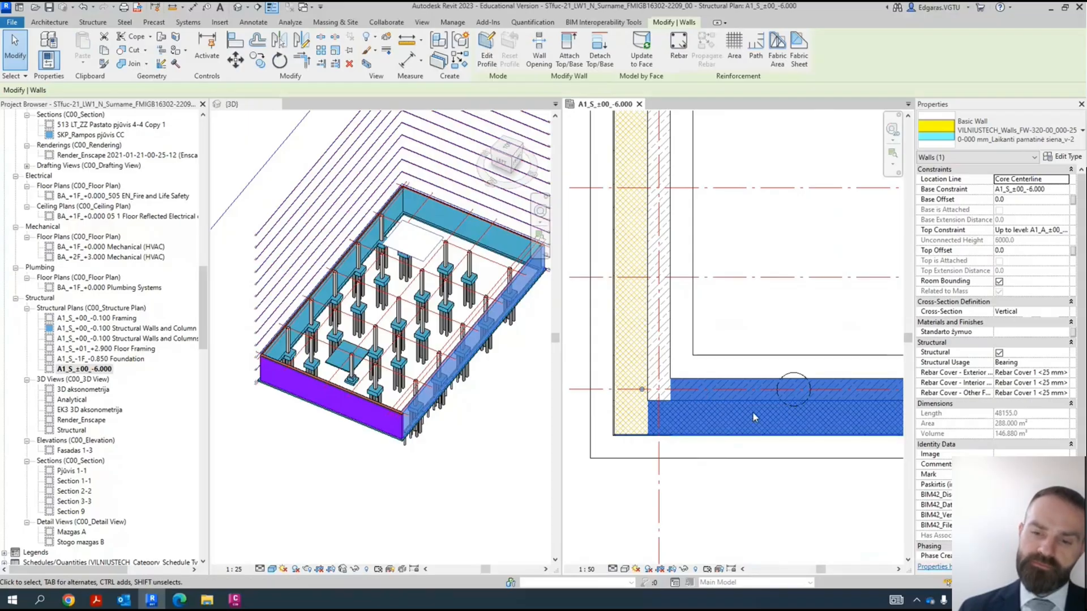
pyautogui.scroll(-3, 730, 398)
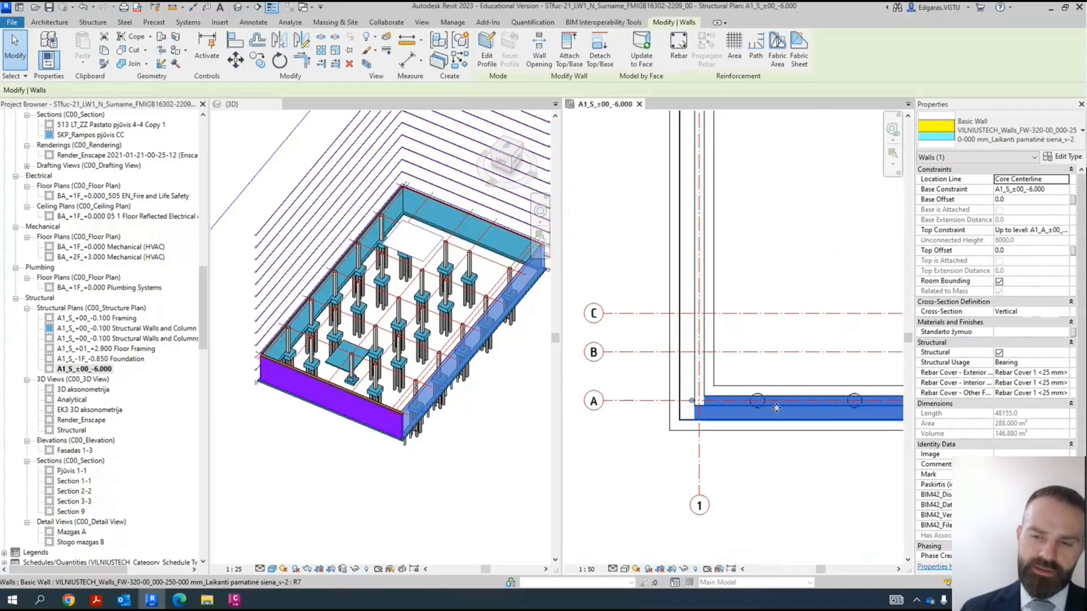
pyautogui.scroll(5, 730, 447)
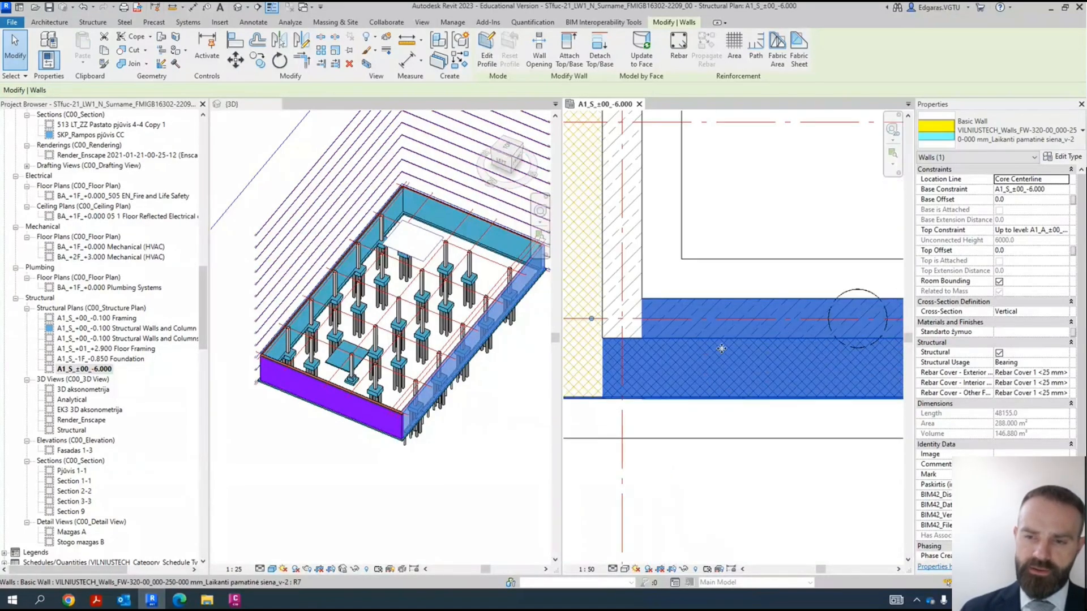
pyautogui.click(768, 485)
pyautogui.scroll(-3, 768, 408)
pyautogui.scroll(5, 786, 267)
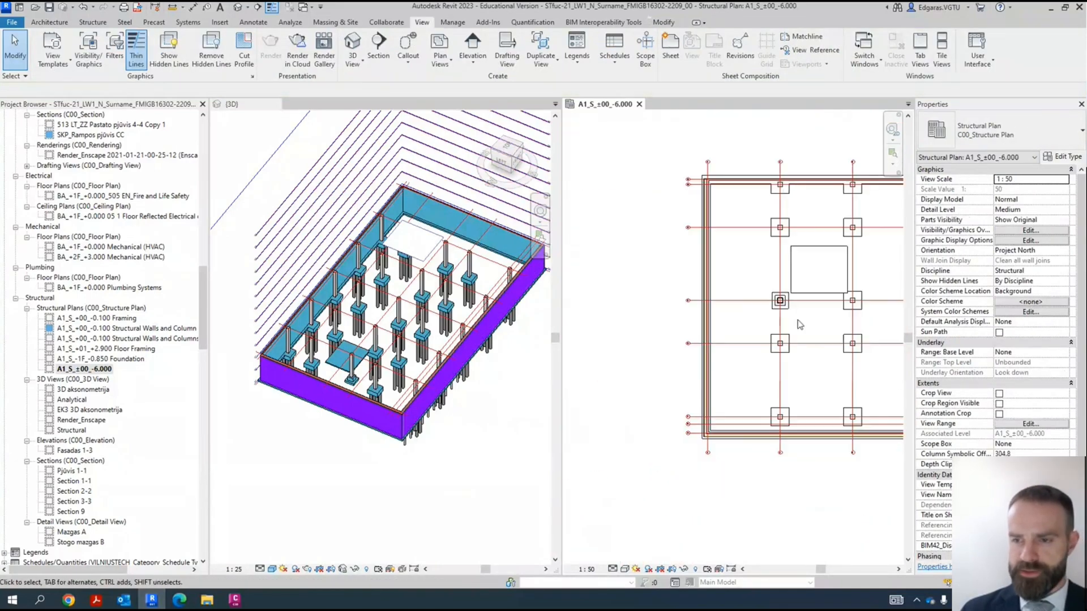
# - Examine the pile caps around grid 3 and the wall layers at the grid 1 and 19 corner in plan
pyautogui.scroll(6, 763, 260)
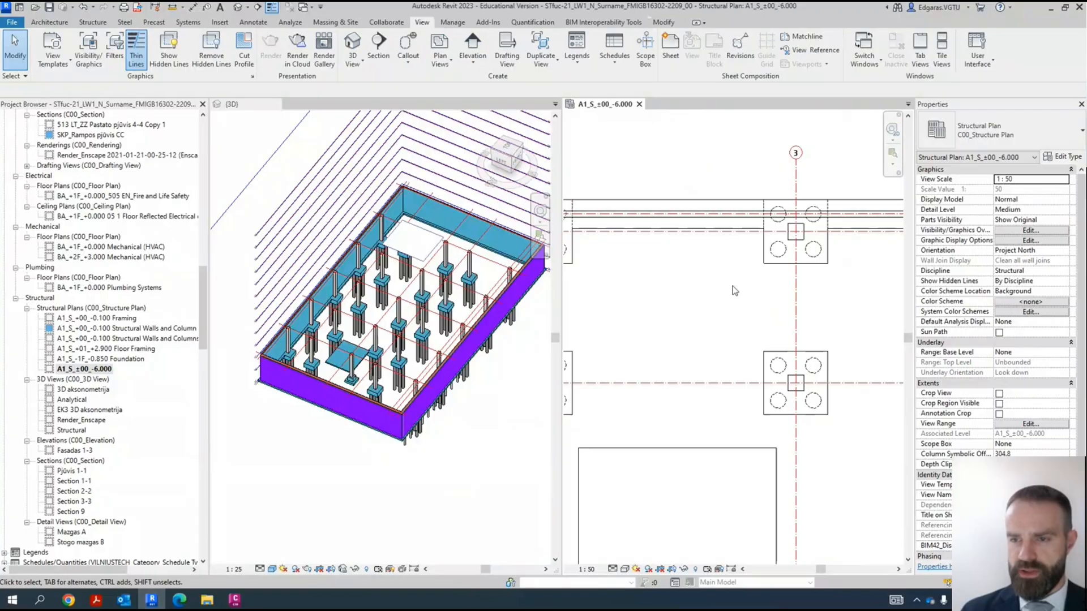
pyautogui.scroll(-4, 829, 257)
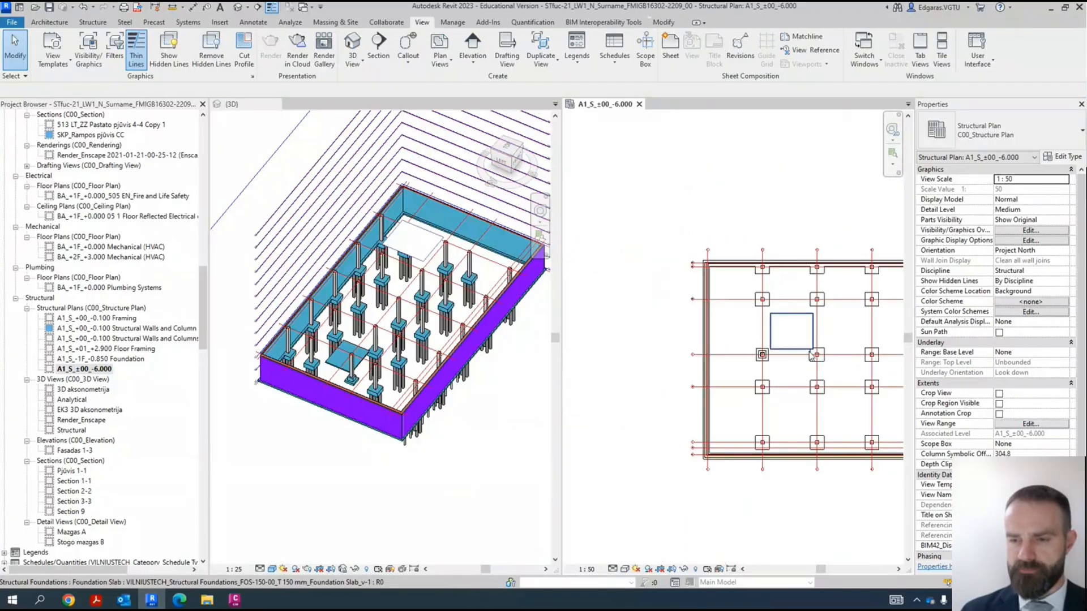
pyautogui.scroll(4, 709, 268)
pyautogui.scroll(3, 709, 267)
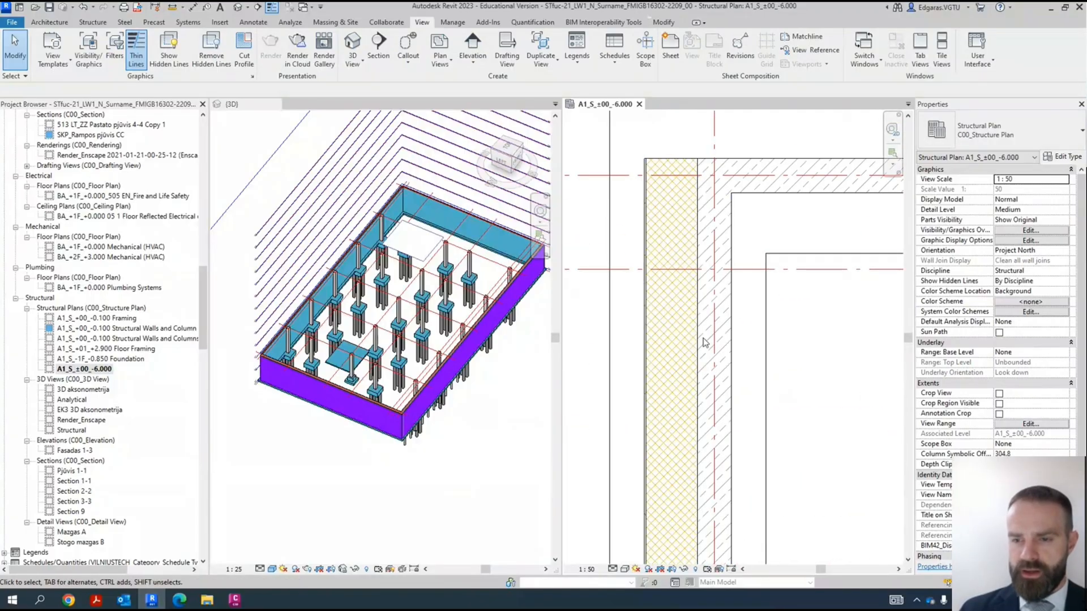
pyautogui.click(687, 265)
pyautogui.scroll(-3, 687, 262)
pyautogui.click(794, 370)
pyautogui.scroll(1, 716, 222)
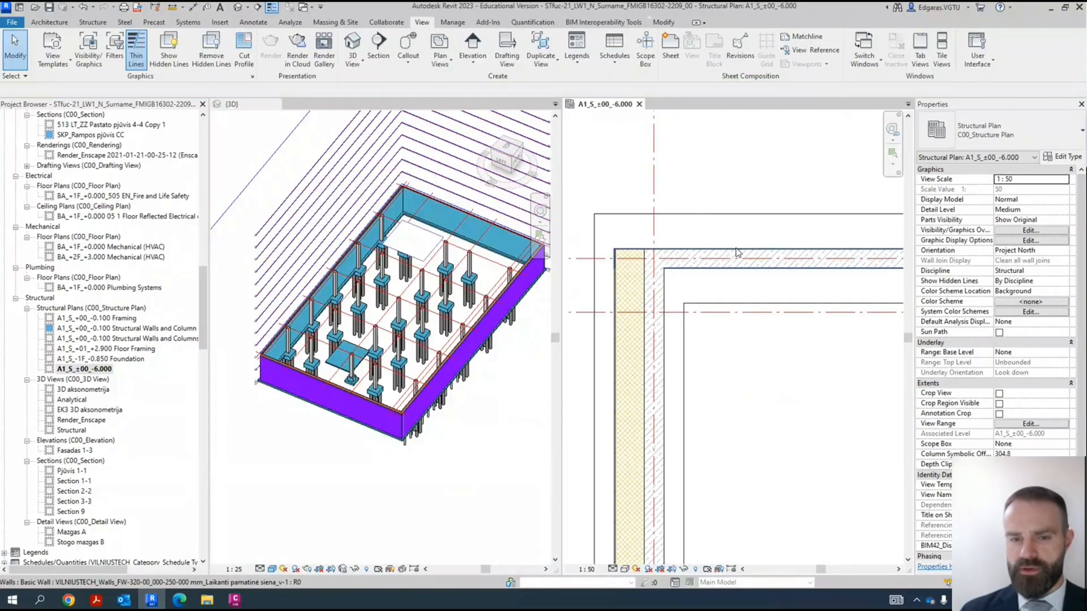
# - Compare the outer finish wall and the bearing foundation wall along grid 19 in the 3D view and plan
pyautogui.scroll(8, 266, 348)
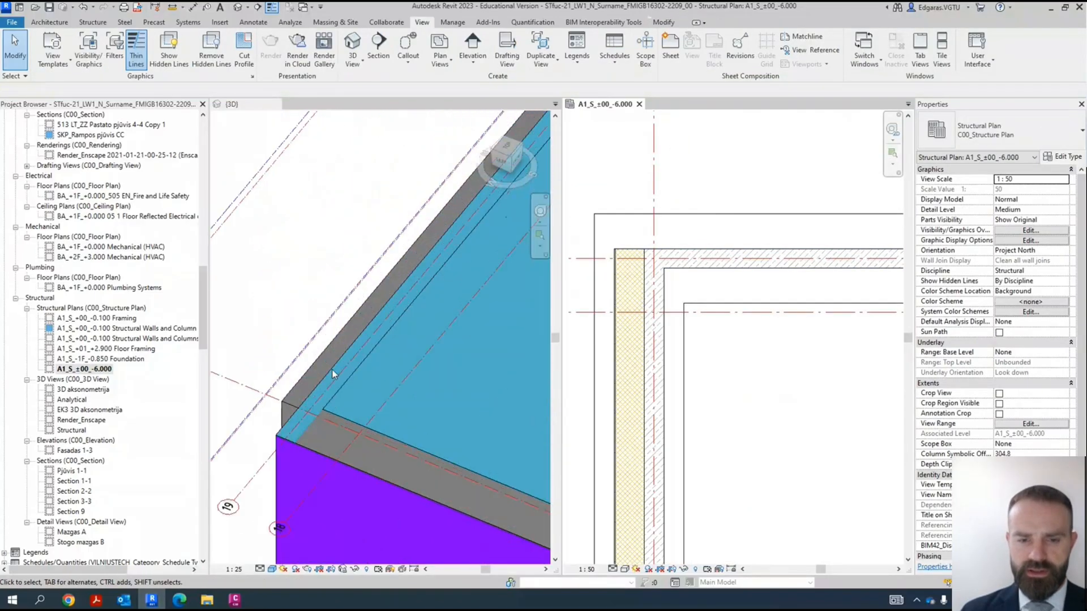
pyautogui.click(313, 371)
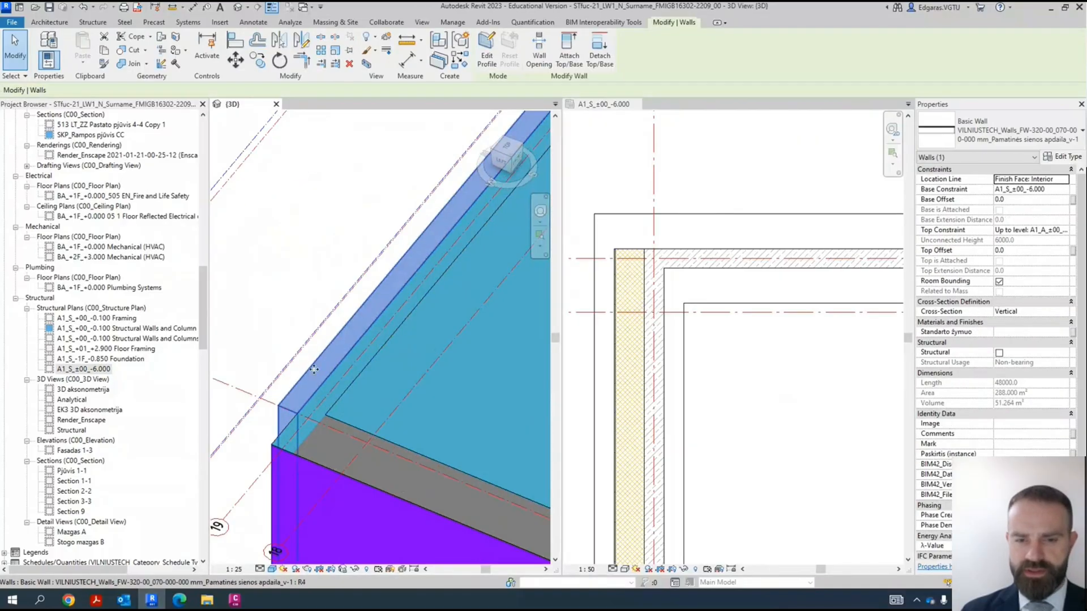
pyautogui.click(385, 379)
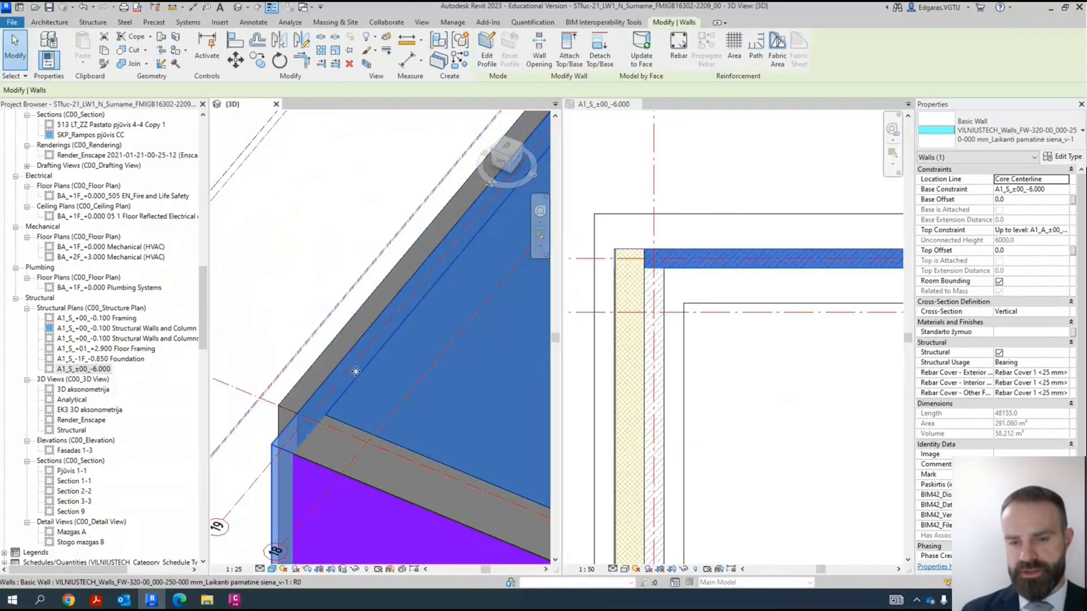
pyautogui.click(332, 348)
pyautogui.click(744, 237)
pyautogui.scroll(4, 739, 215)
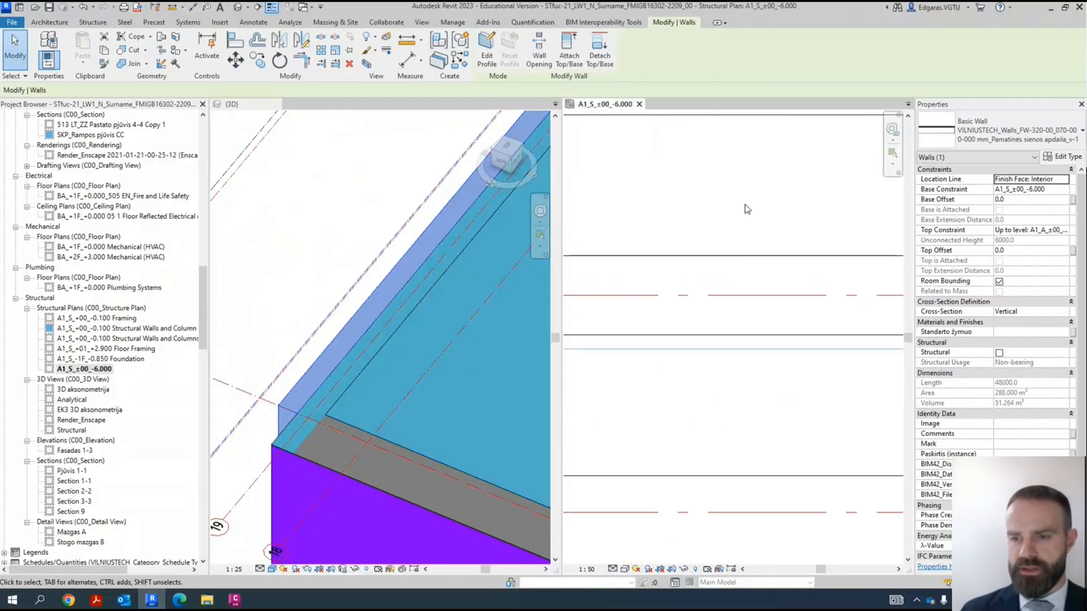
pyautogui.scroll(-4, 739, 209)
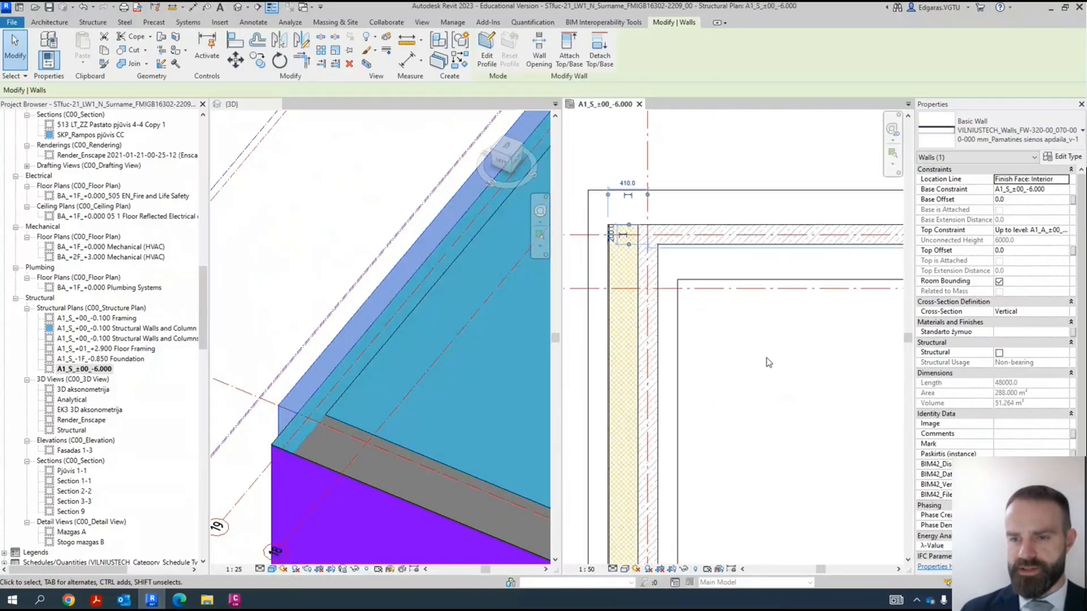
pyautogui.click(762, 385)
# - Create parts from the layers of the perimeter foundation wall along grid 1 and check the plan
pyautogui.scroll(-3, 678, 263)
pyautogui.scroll(2, 683, 363)
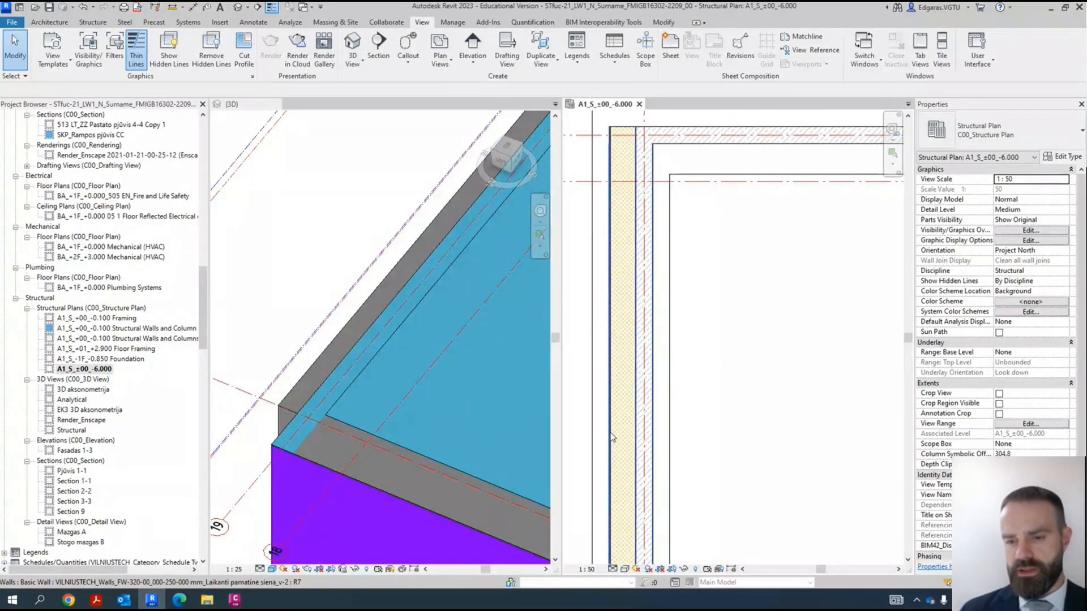
pyautogui.click(632, 434)
pyautogui.scroll(3, 603, 420)
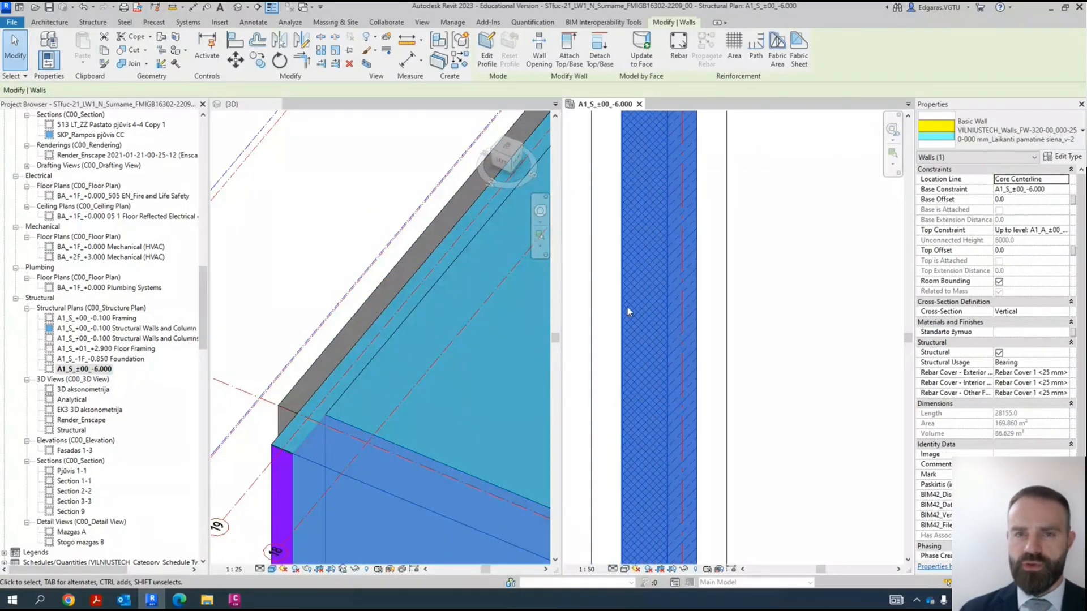
pyautogui.click(438, 62)
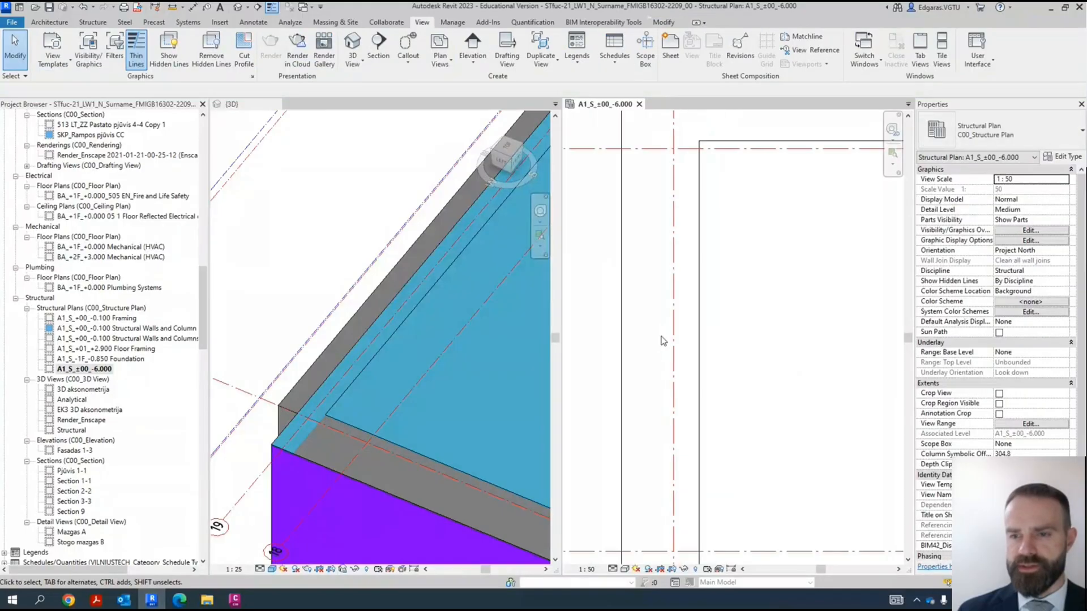
pyautogui.scroll(-3, 617, 238)
pyautogui.moveTo(706, 428); pyautogui.dragTo(673, 365, button='middle')
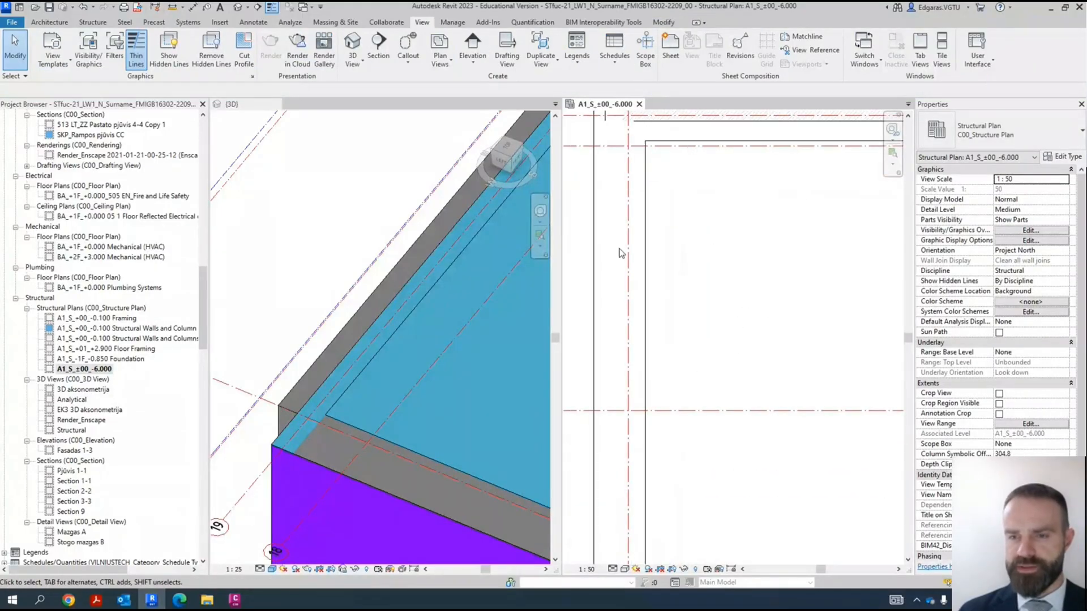
# - Check in the -6.000 plan's visibility overrides that the Parts model category is shown
pyautogui.scroll(-2, 629, 212)
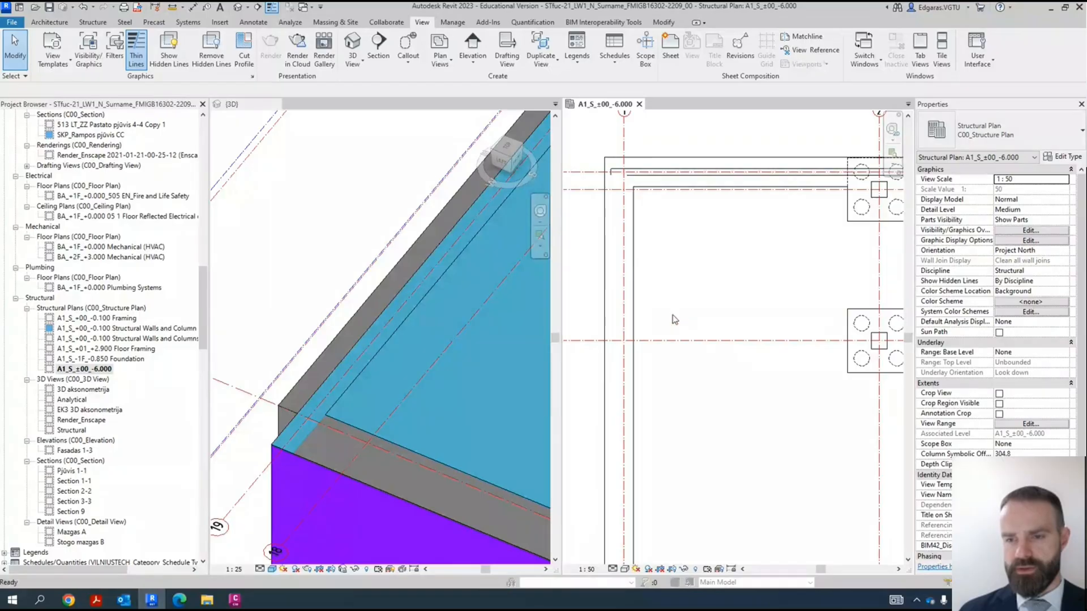
pyautogui.press('v')
pyautogui.press('v')
pyautogui.press('Escape')
pyautogui.click(89, 50)
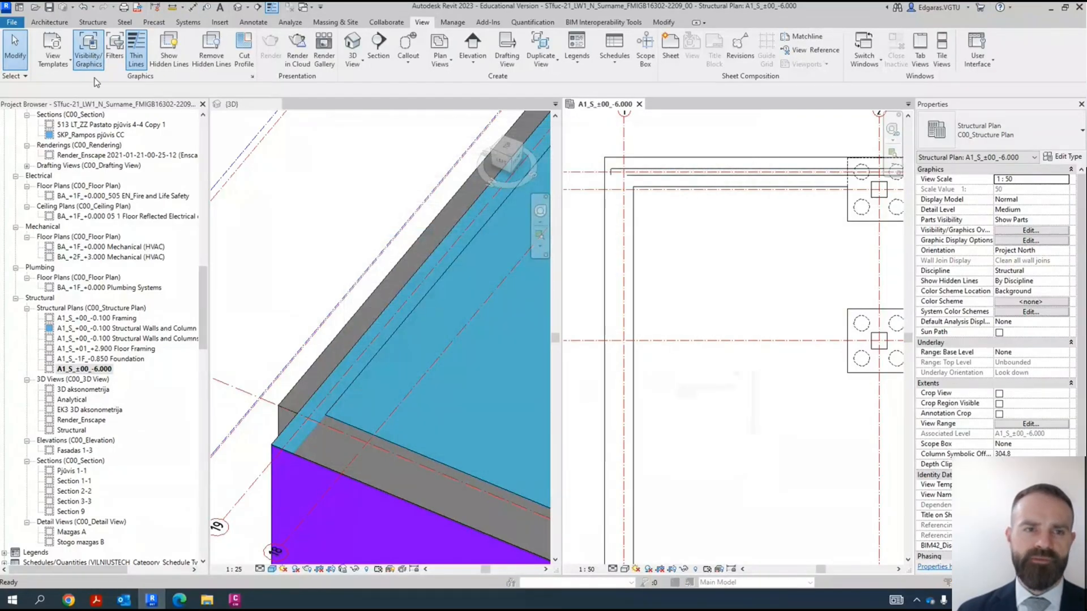
pyautogui.scroll(-2, 407, 324)
pyautogui.click(403, 288)
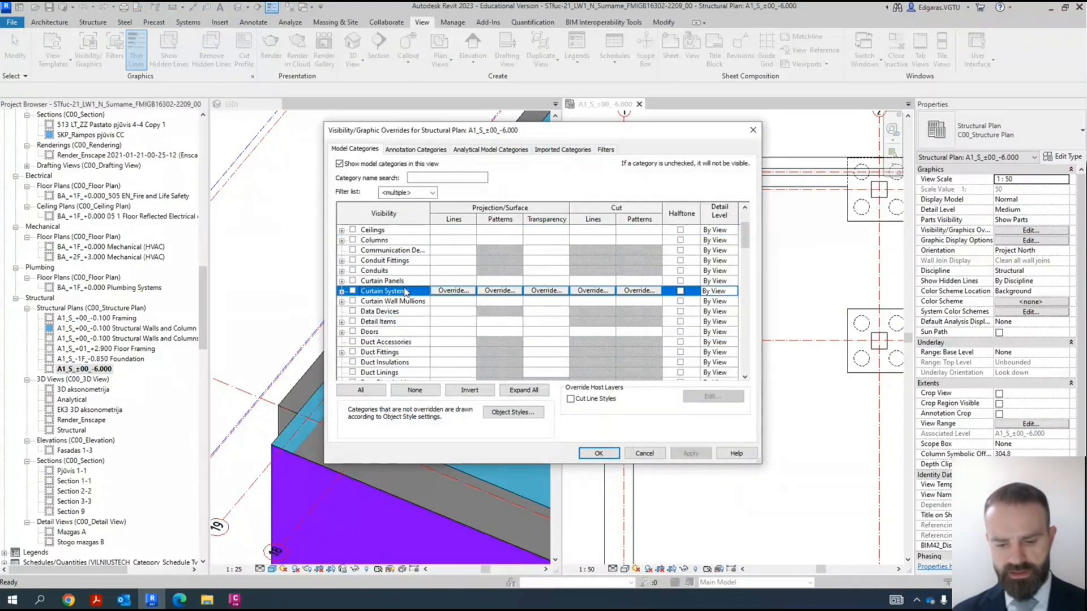
pyautogui.press('p')
pyautogui.scroll(-1, 383, 335)
pyautogui.click(376, 333)
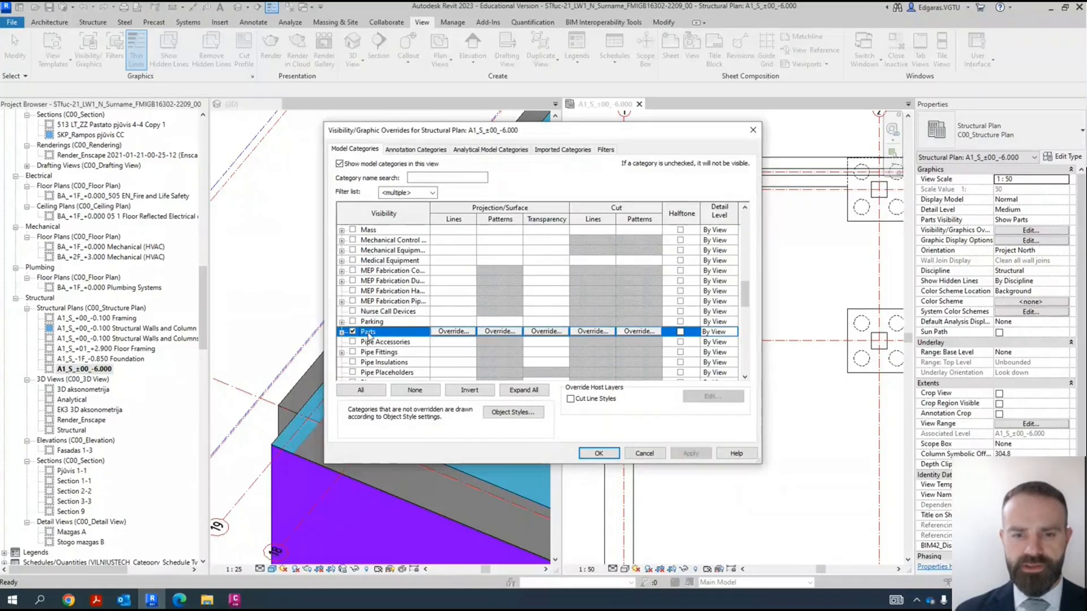
pyautogui.scroll(-2, 368, 333)
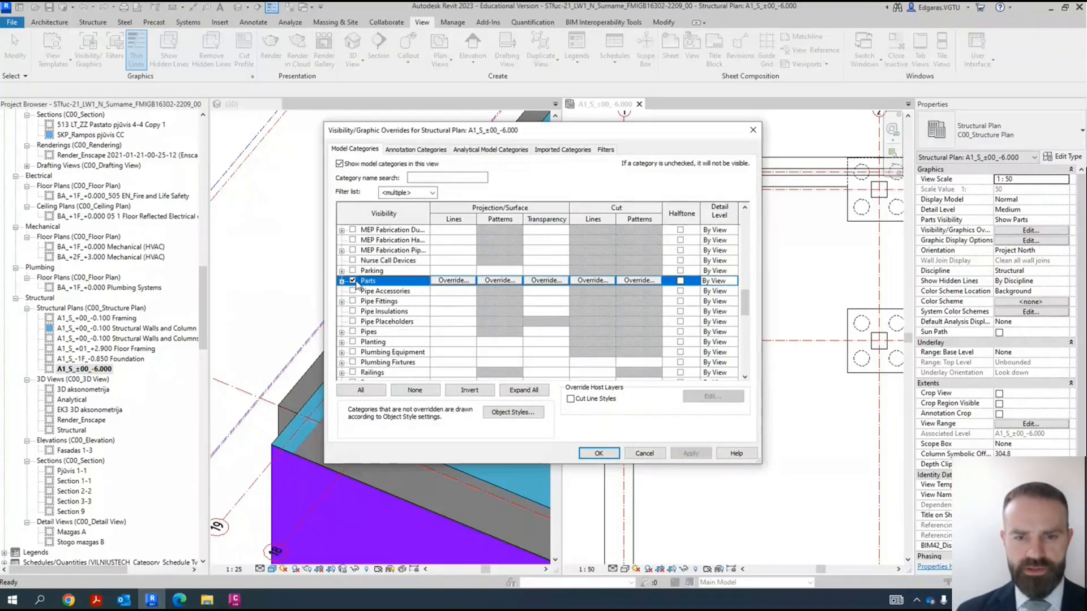
pyautogui.click(599, 453)
pyautogui.scroll(2, 985, 344)
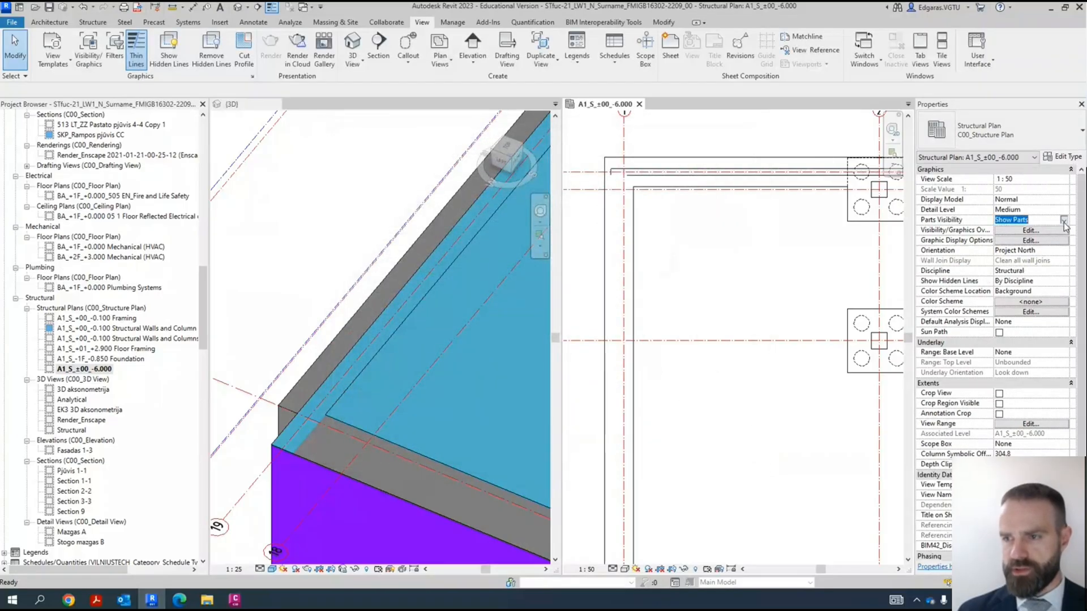
# - Switch the -6.000 plan's parts visibility to Show Original, compare the corner walls, and return it to Show Parts
pyautogui.click(1064, 220)
pyautogui.click(1024, 238)
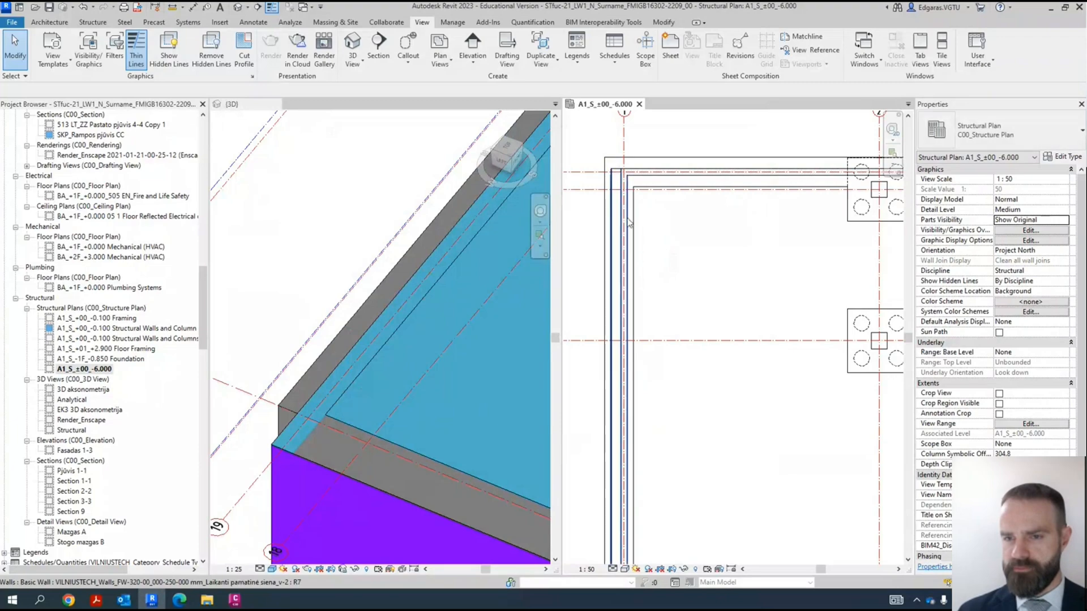
pyautogui.click(1064, 221)
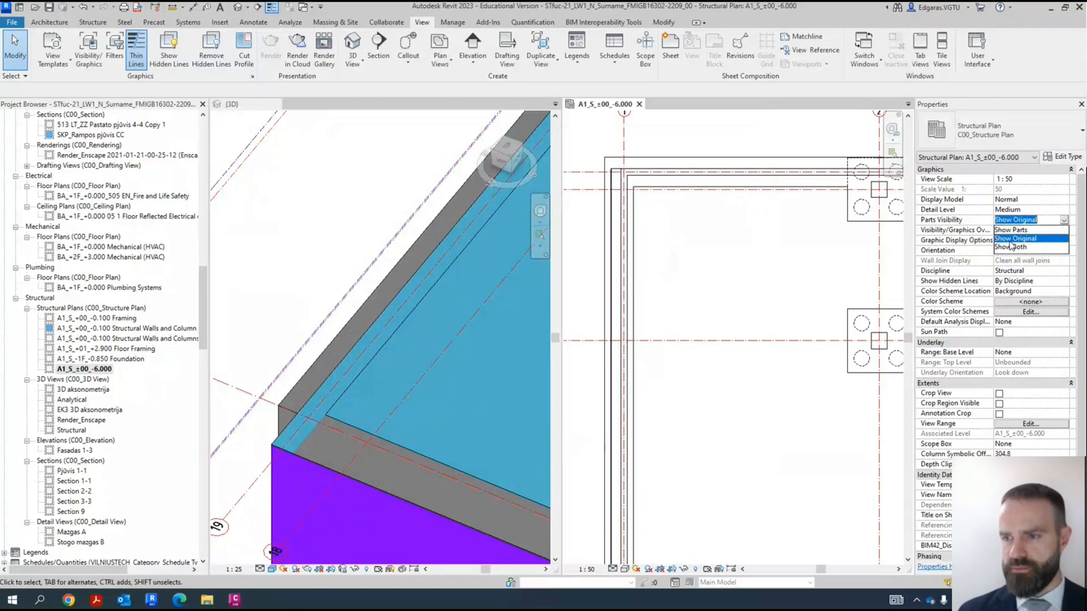
pyautogui.click(1019, 230)
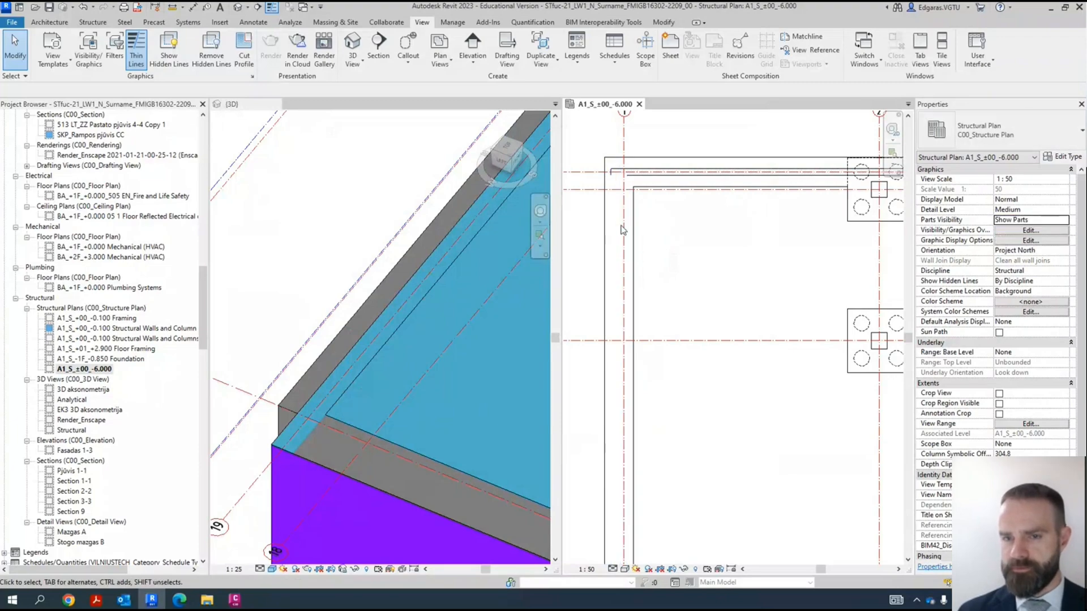
# - Set the parts visibility of the 3D view to Show Parts
pyautogui.click(308, 433)
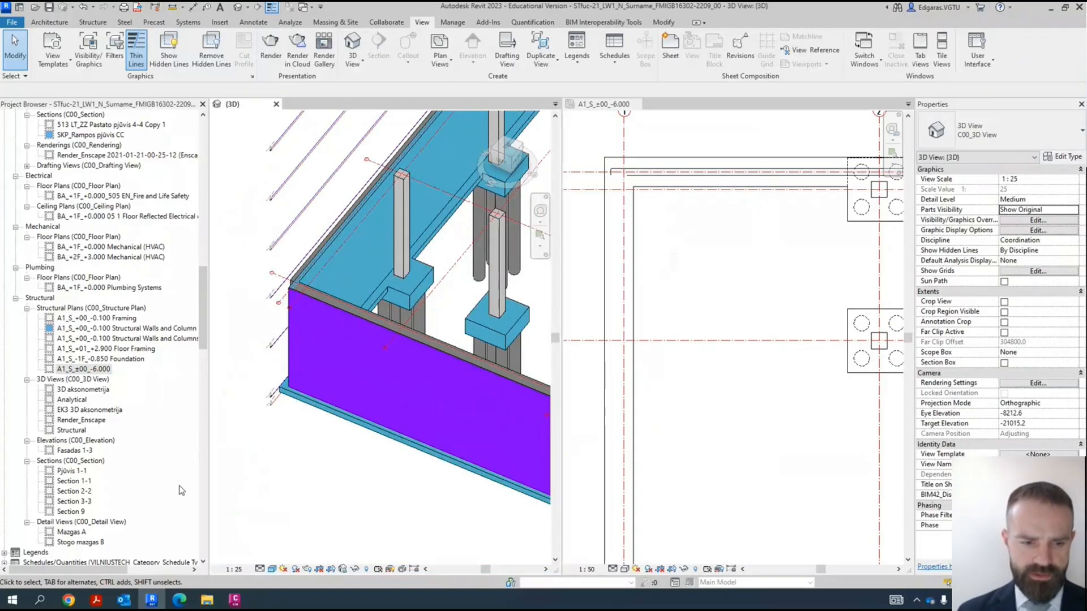
pyautogui.click(1075, 210)
pyautogui.click(1016, 220)
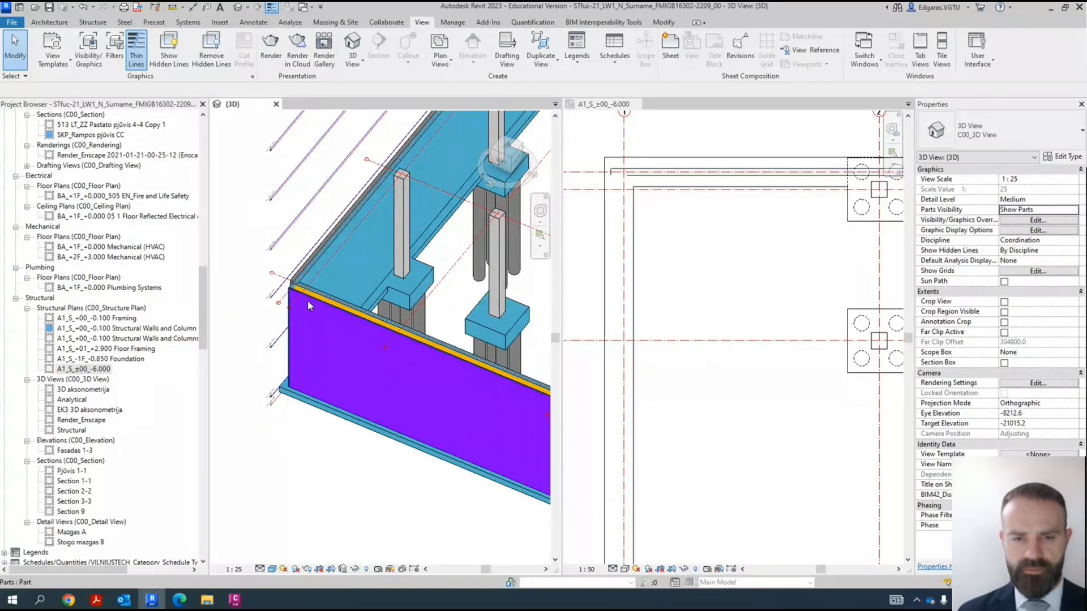
# - Inspect the insulation, bearing and plaster parts of the perimeter foundation wall at the corner in the 3D view
pyautogui.scroll(5, 304, 299)
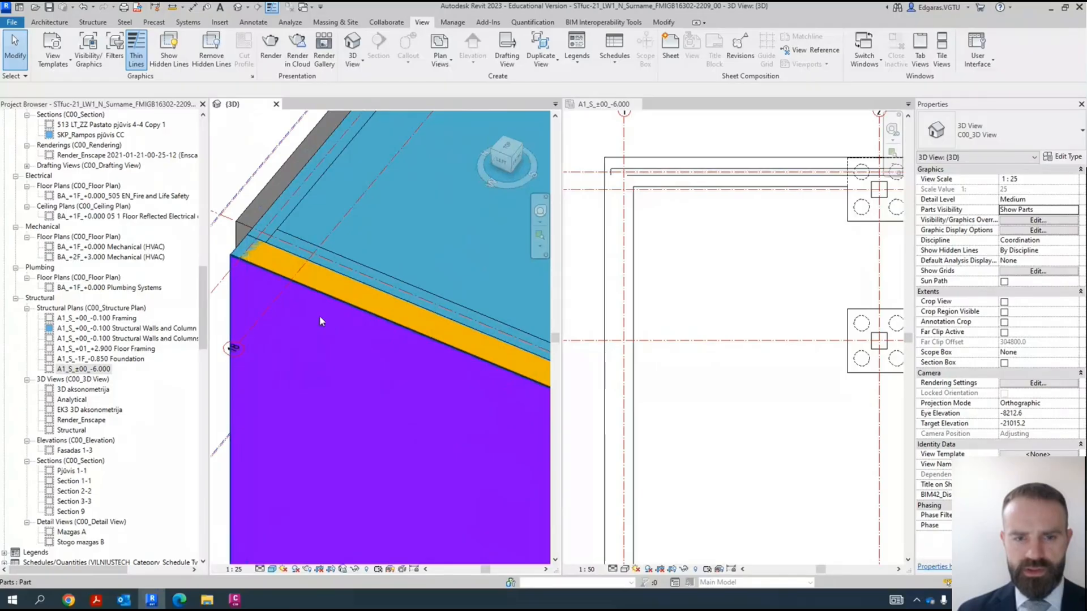
pyautogui.click(368, 303)
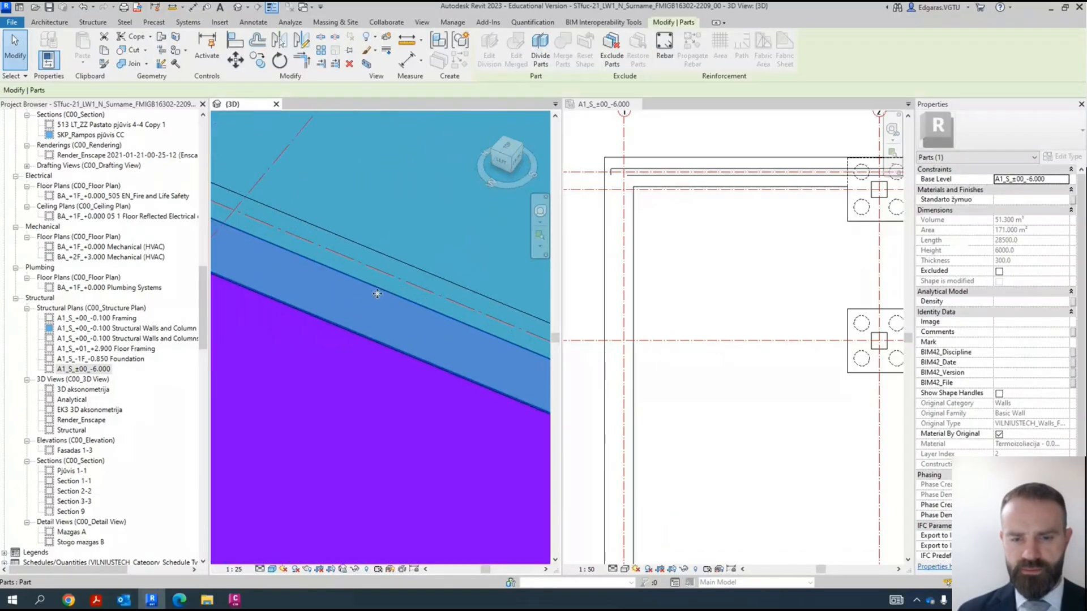
pyautogui.click(430, 298)
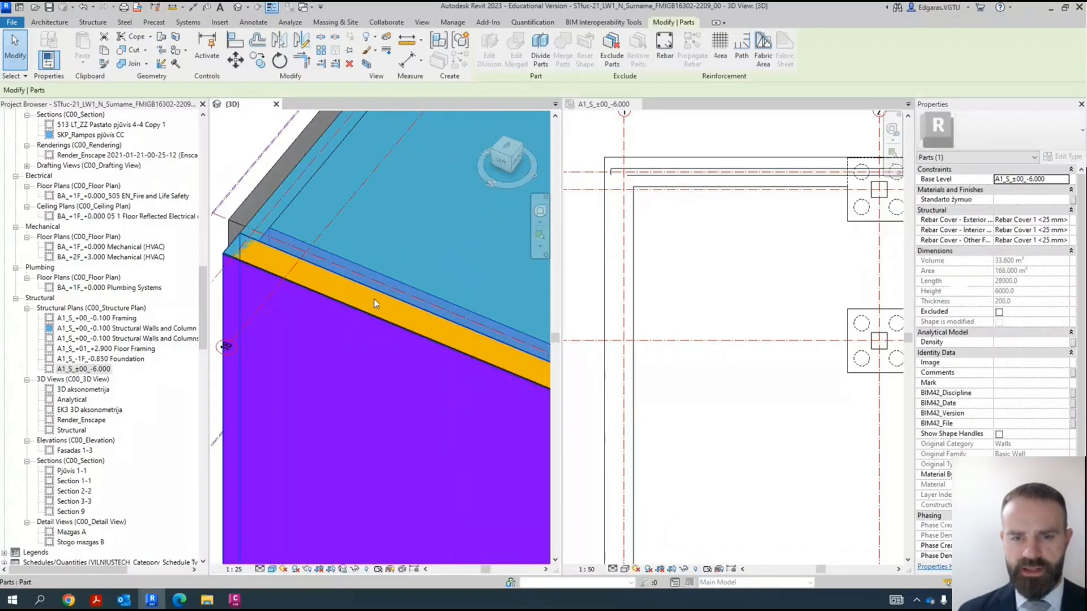
pyautogui.click(374, 316)
pyautogui.click(372, 337)
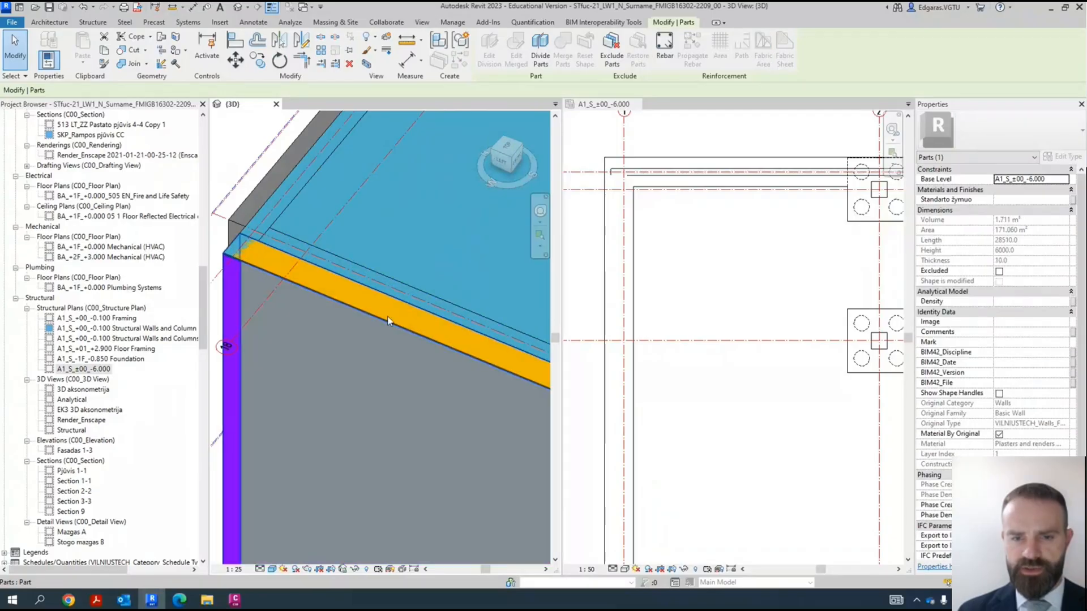
pyautogui.click(387, 315)
pyautogui.click(407, 290)
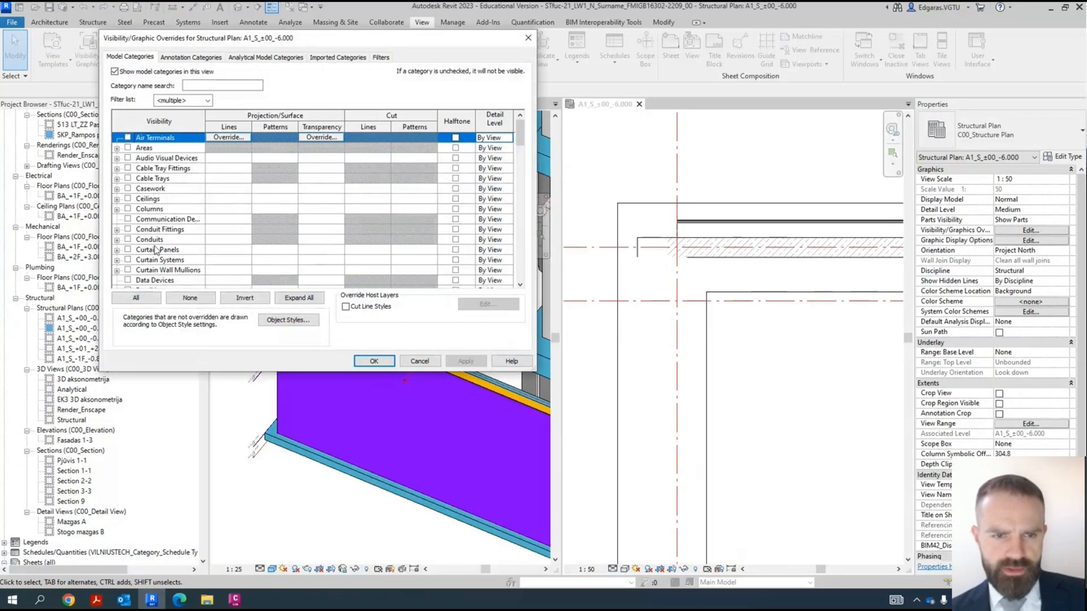
# - Turn on visibility for all the view filters applied to the -6.000 structural plan
pyautogui.click(158, 250)
pyautogui.scroll(1, 170, 249)
pyautogui.scroll(-2, 181, 240)
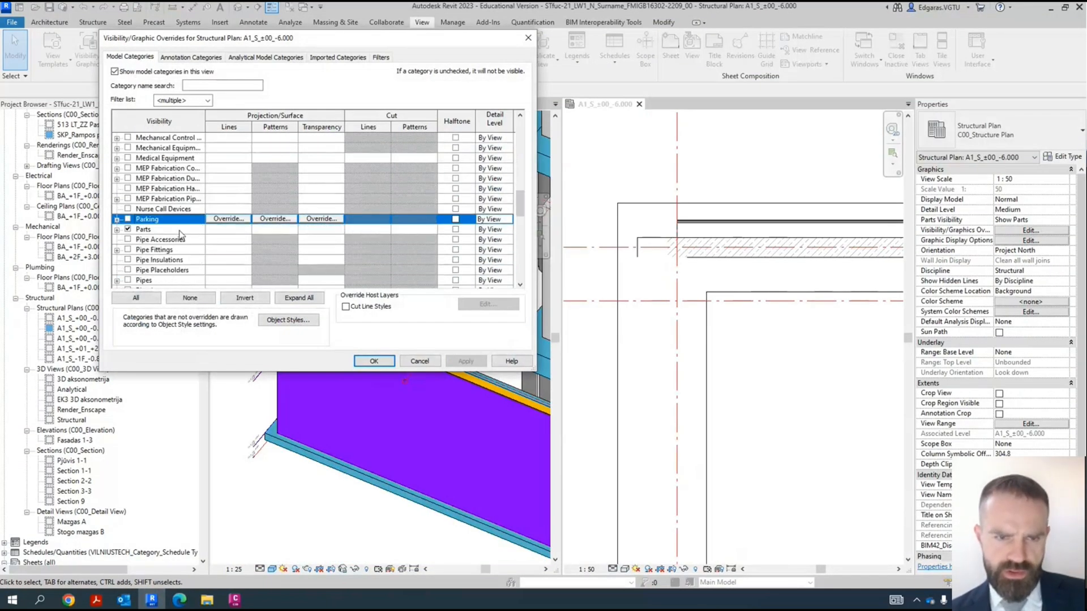
pyautogui.click(118, 229)
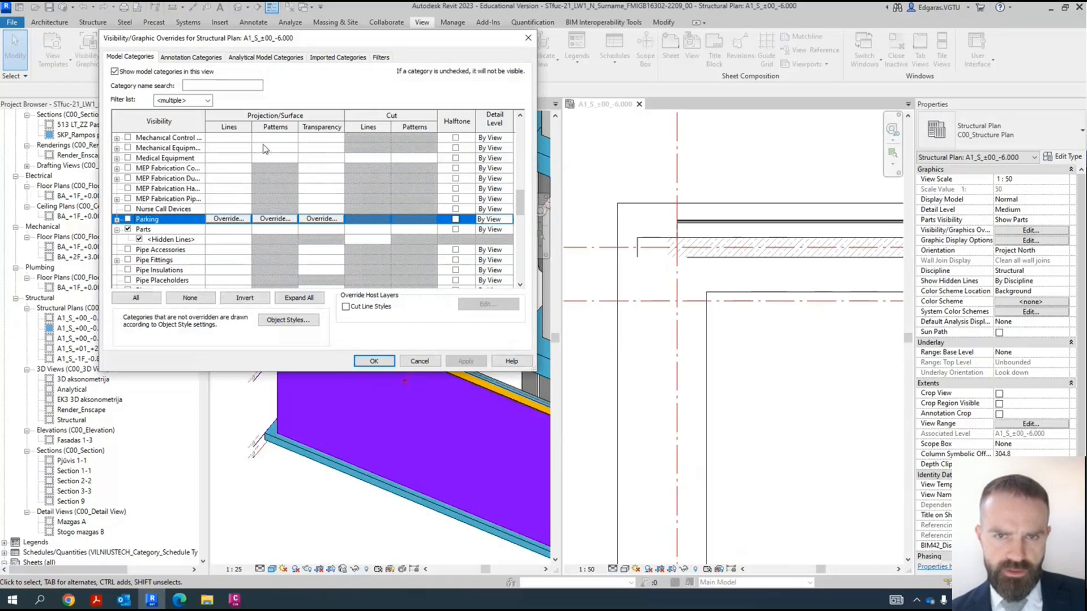
pyautogui.click(381, 58)
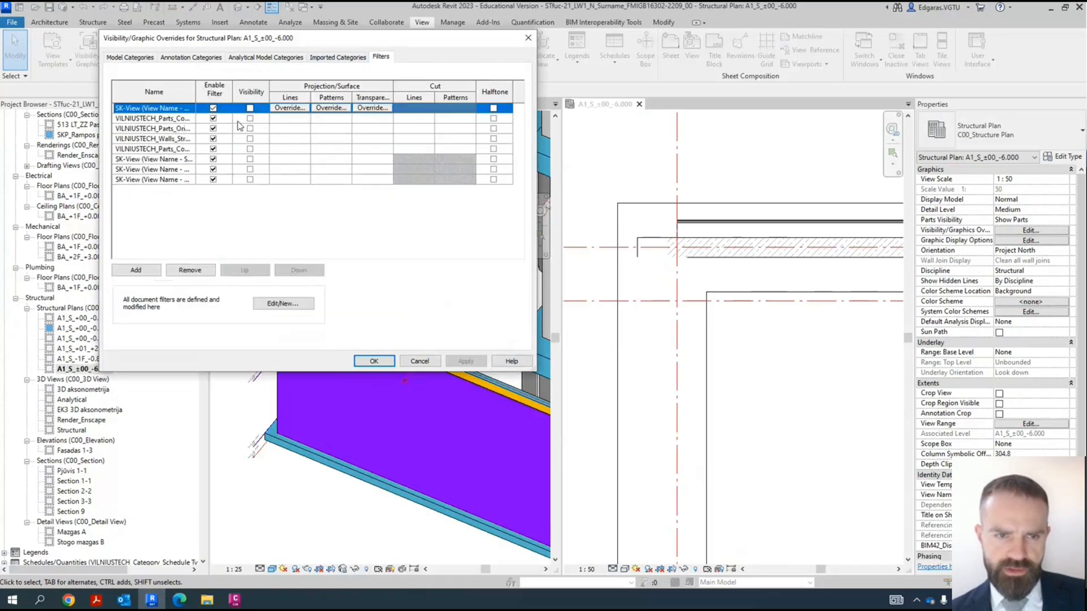
pyautogui.moveTo(196, 92); pyautogui.dragTo(237, 93)
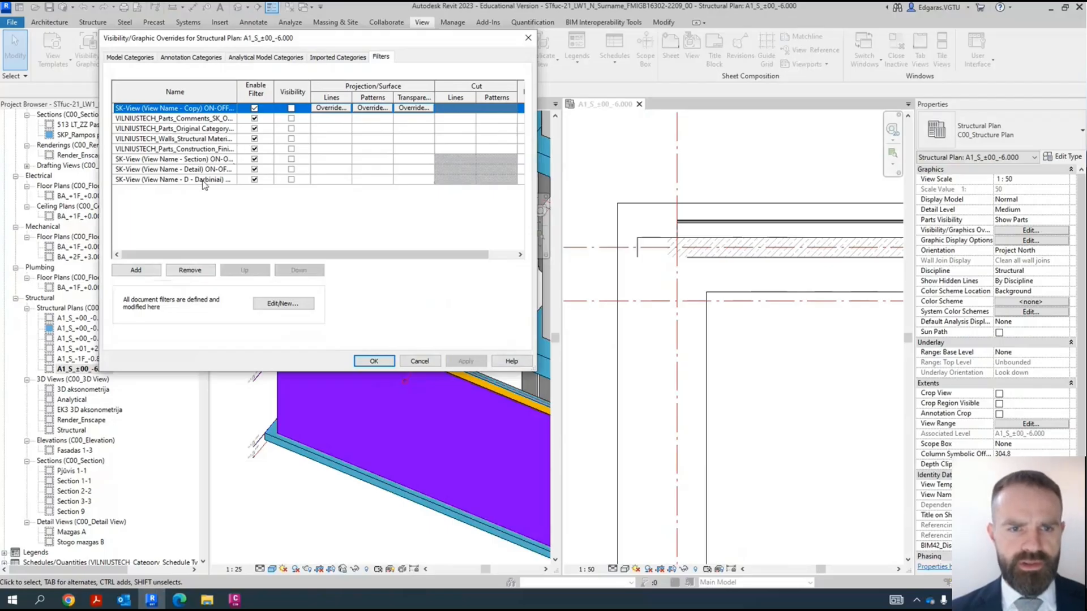
pyautogui.moveTo(235, 89); pyautogui.dragTo(299, 89)
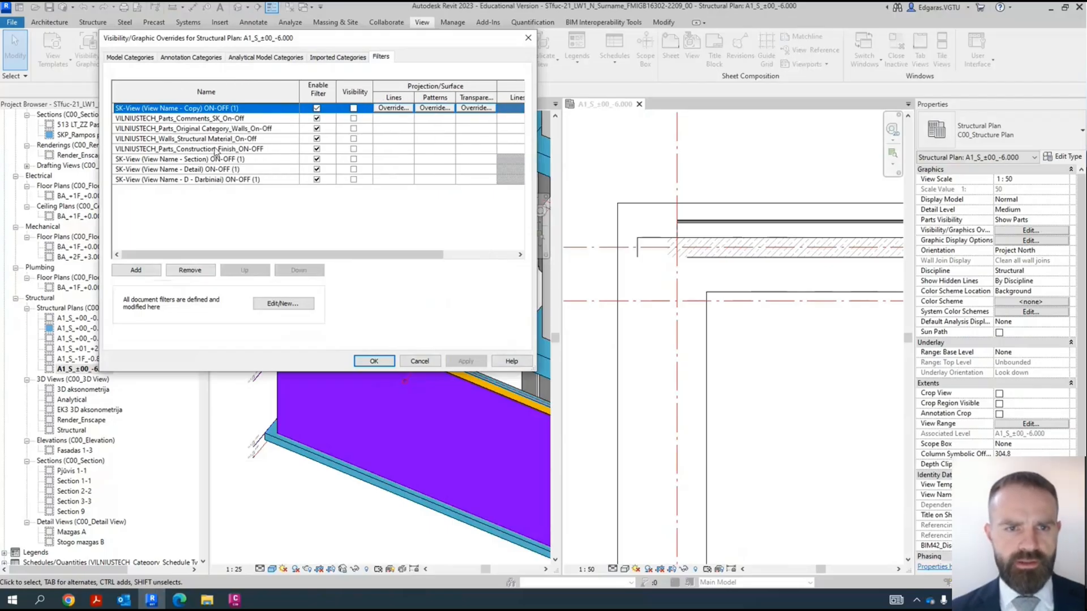
pyautogui.click(258, 180)
pyautogui.keyDown('shift'); pyautogui.click(320, 106); pyautogui.keyUp('shift')
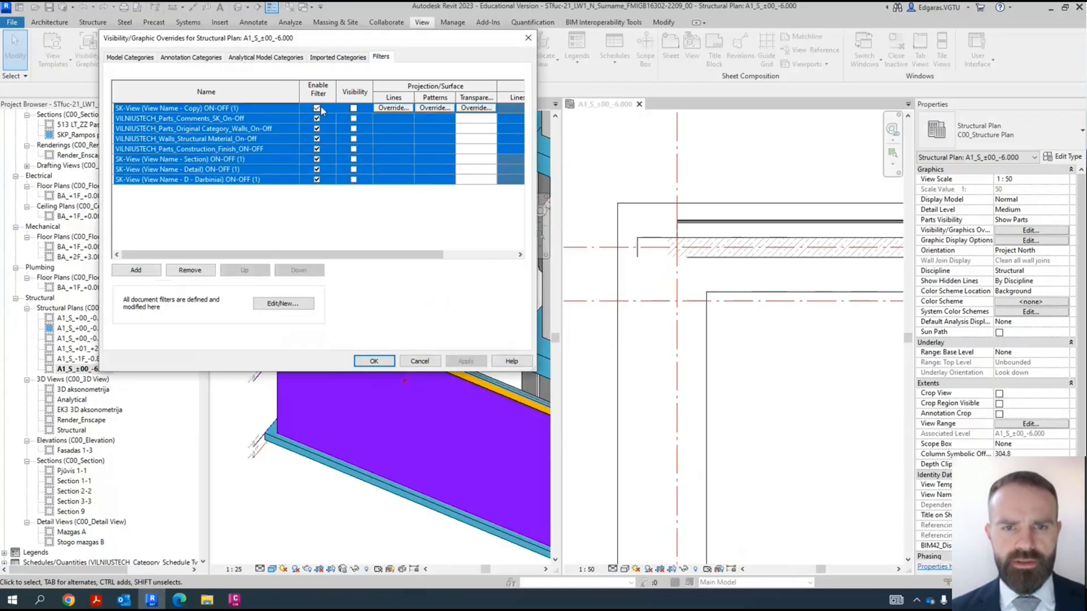
pyautogui.click(353, 108)
pyautogui.click(383, 365)
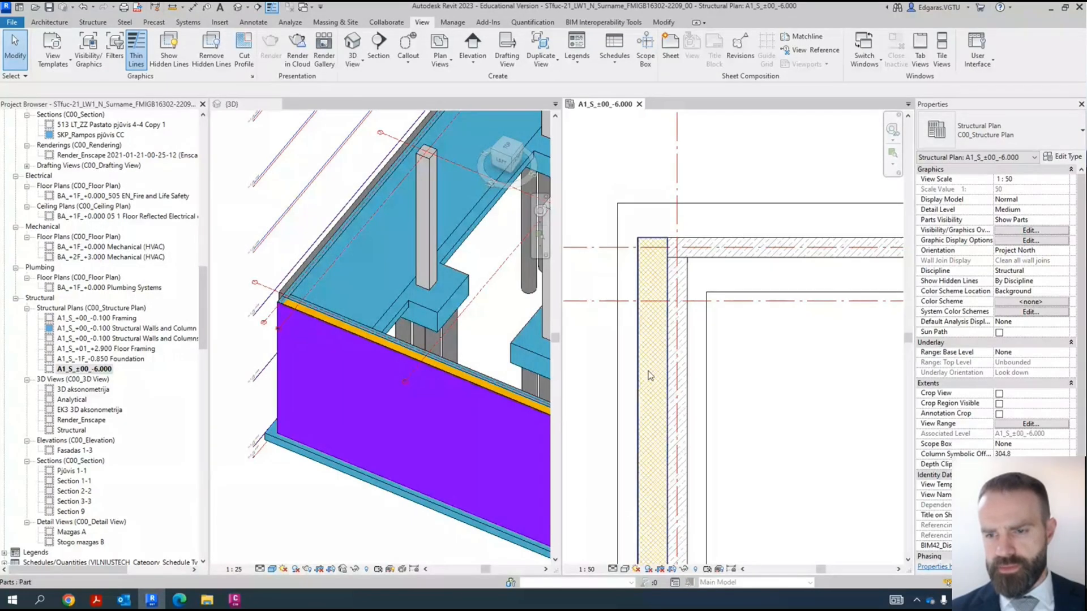
# - Inspect the insulation part of the grid 1 foundation wall beside its bearing layer in the -6.000 plan
pyautogui.click(651, 375)
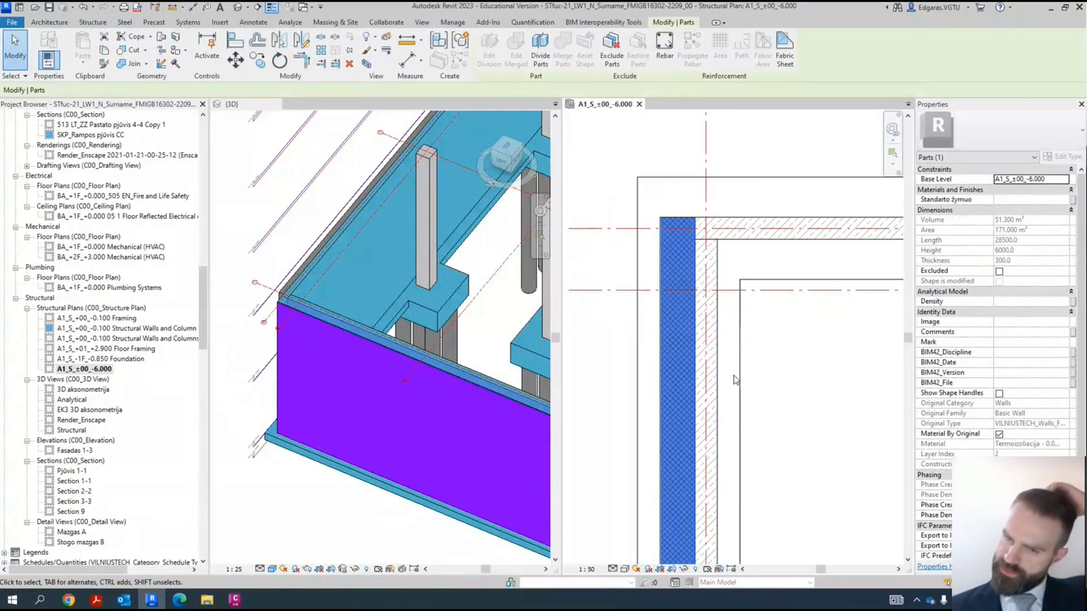
pyautogui.click(803, 388)
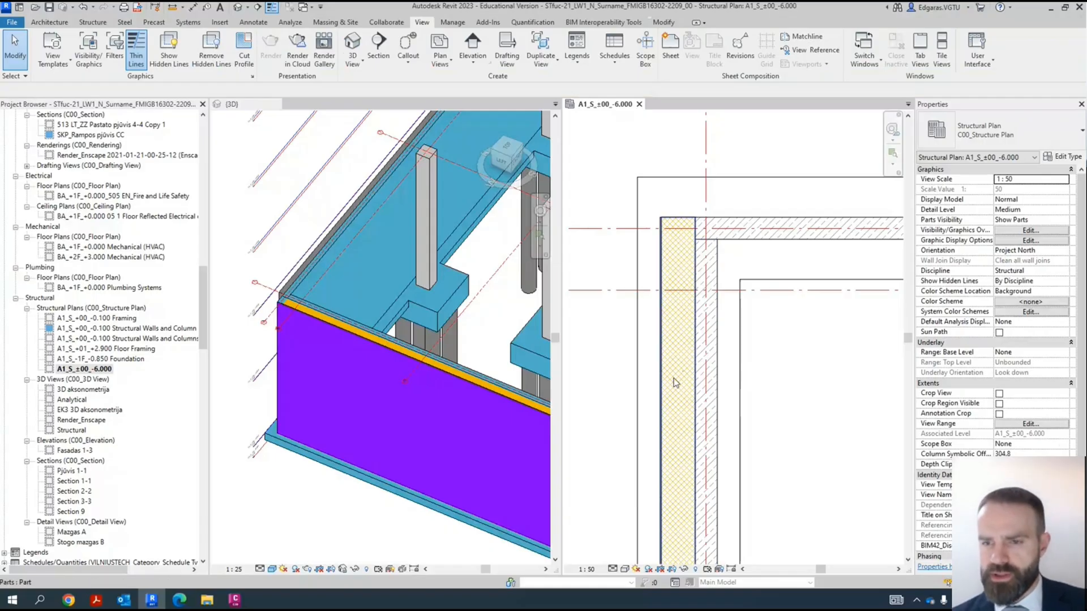
pyautogui.click(674, 382)
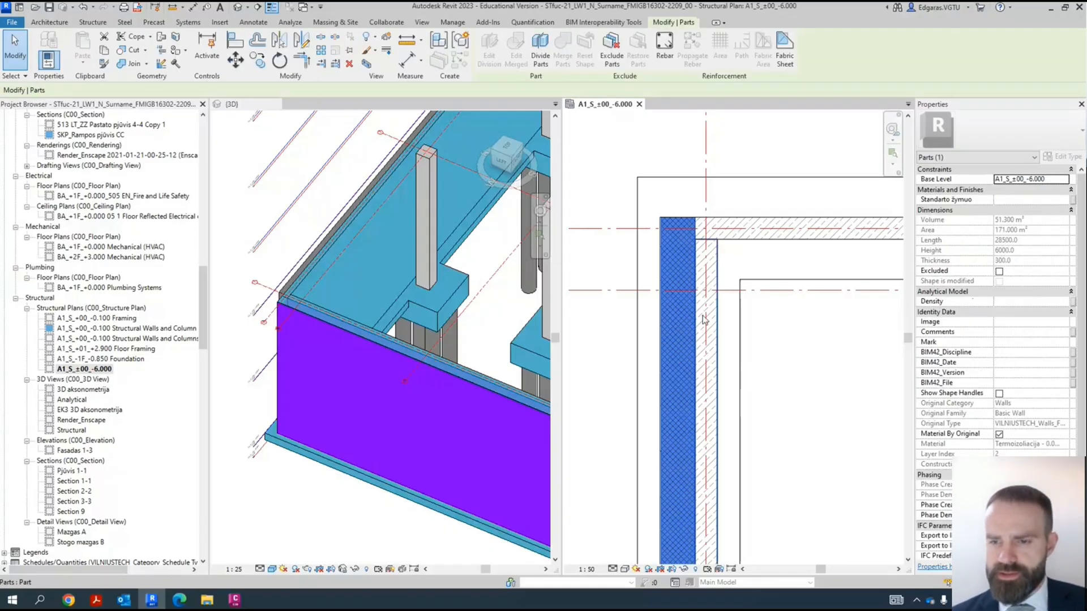
pyautogui.scroll(3, 704, 319)
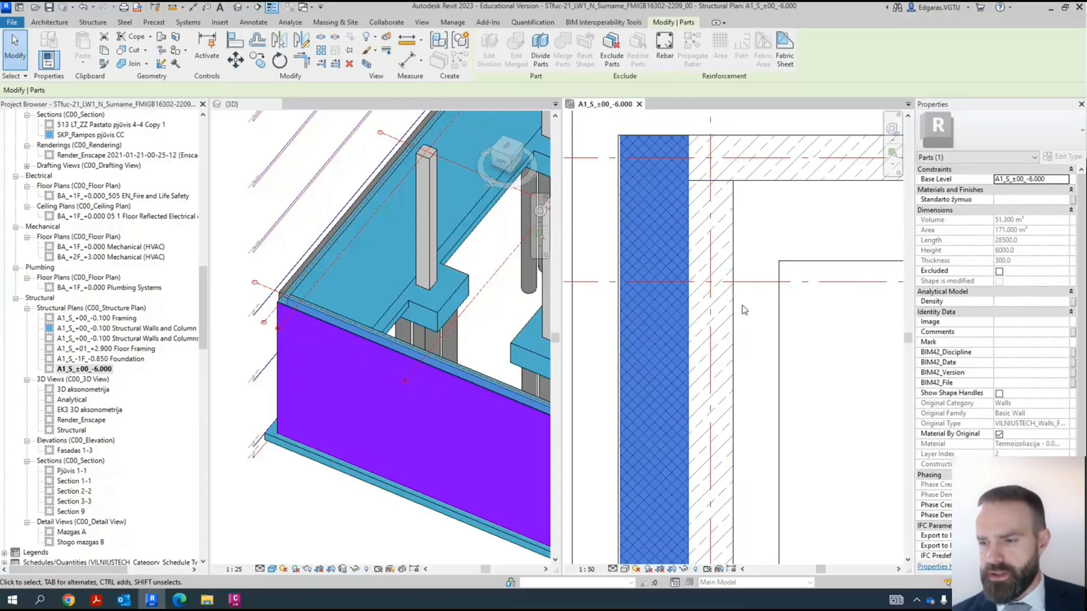
pyautogui.scroll(-2, 746, 305)
pyautogui.scroll(-1, 746, 305)
pyautogui.moveTo(746, 305); pyautogui.dragTo(702, 235, button='middle')
pyautogui.click(770, 330)
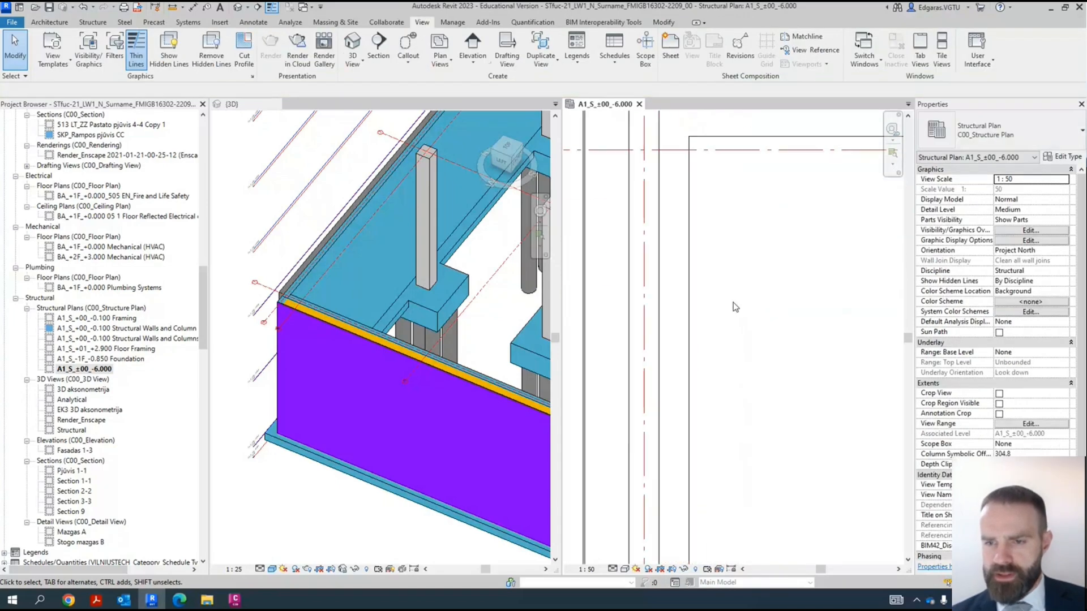
# - Hide the elements of the VILNIUSTECH_Parts_Construction_Finish_ON-OFF filter in the -6.000 plan's visibility overrides
pyautogui.press('v')
pyautogui.press('g')
pyautogui.click(378, 57)
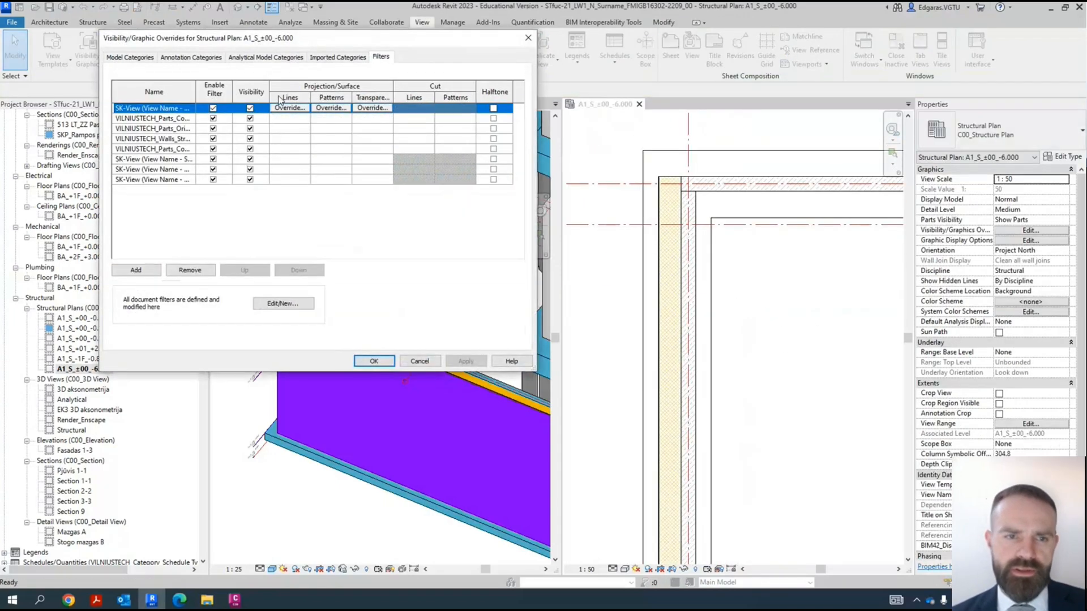
pyautogui.moveTo(196, 89); pyautogui.dragTo(312, 110)
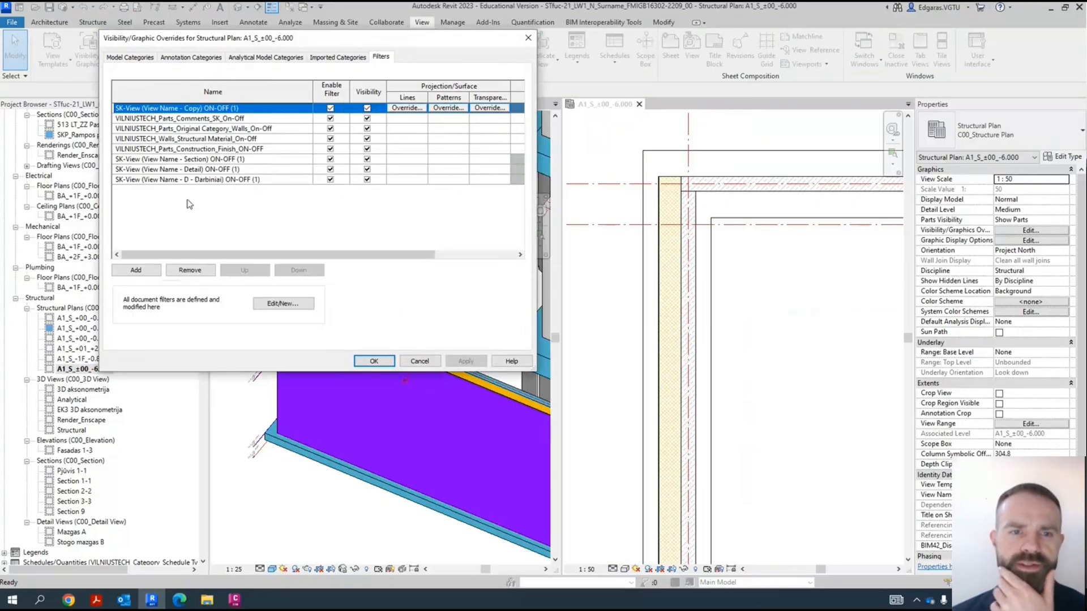
pyautogui.click(227, 150)
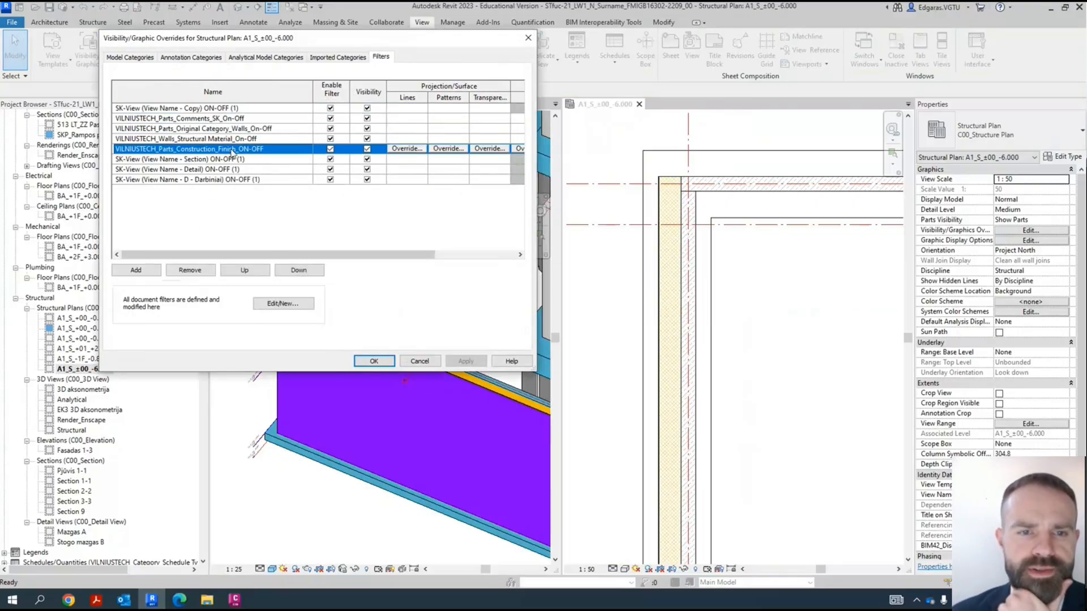
pyautogui.click(367, 150)
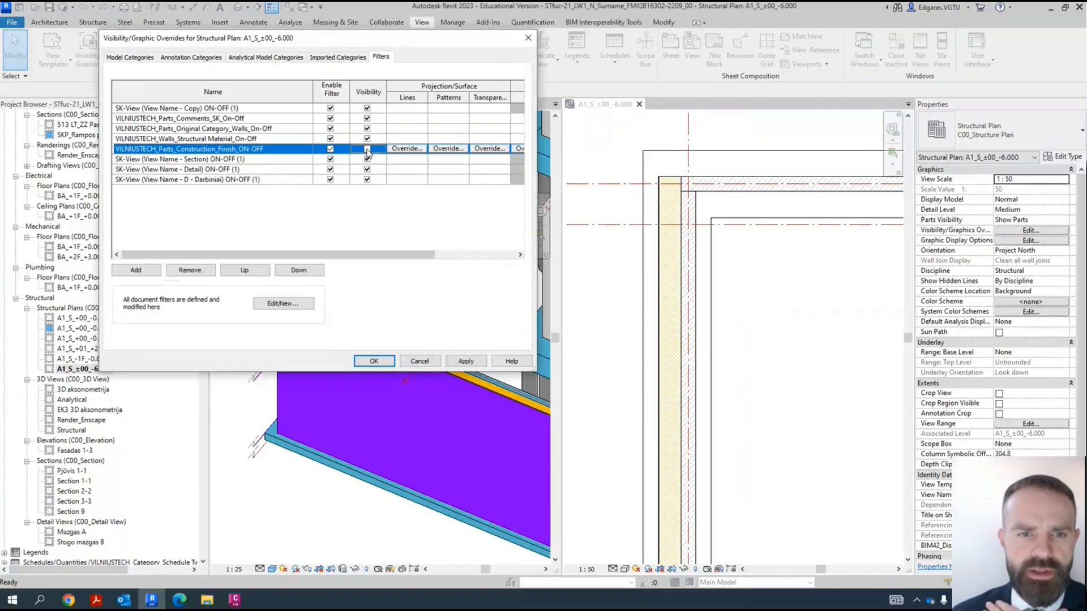
pyautogui.click(457, 362)
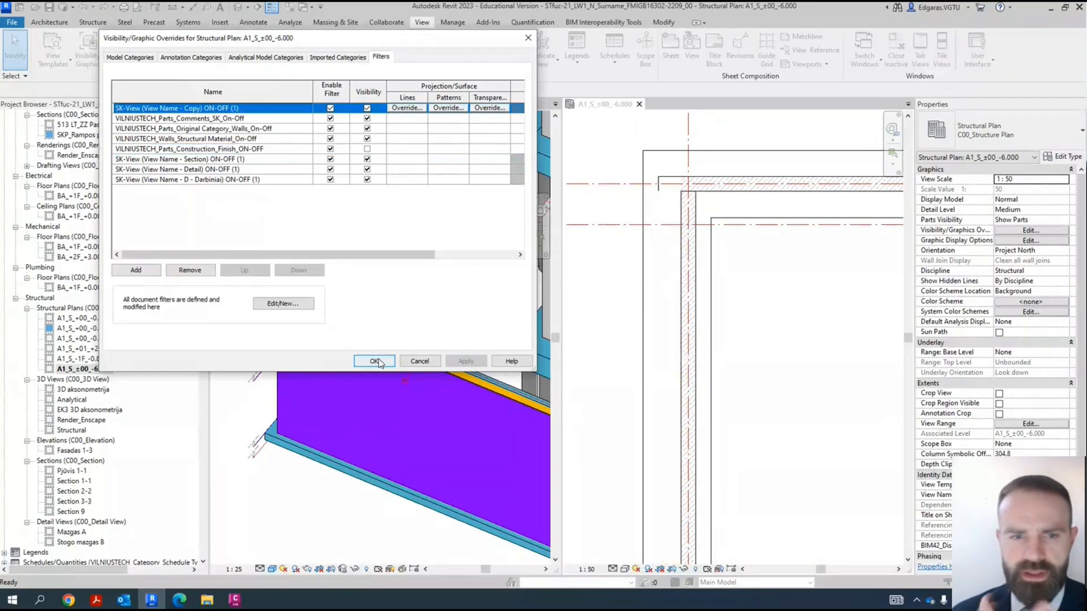
pyautogui.click(242, 149)
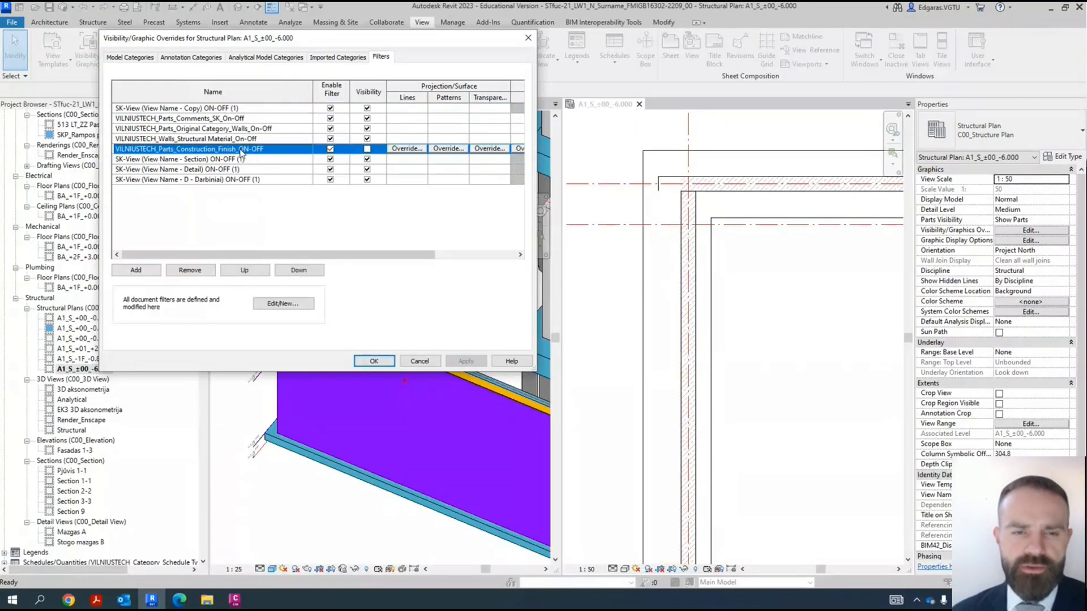
pyautogui.click(374, 362)
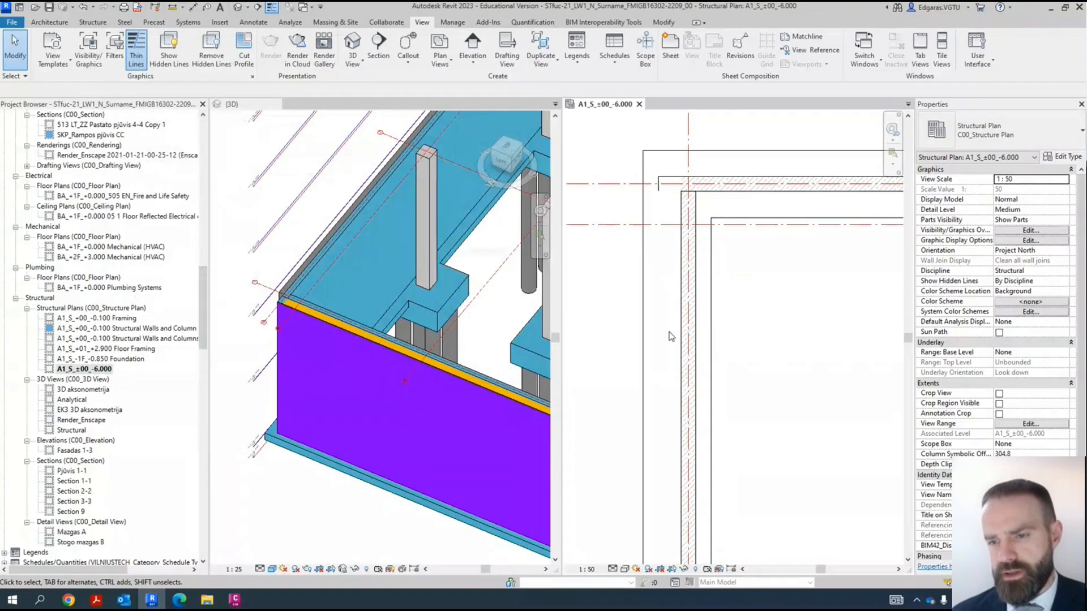
# - Inspect the bearing part of the grid 1 foundation wall and its corner joint in the -6.000 plan
pyautogui.click(746, 341)
pyautogui.scroll(-2, 768, 294)
pyautogui.moveTo(769, 294); pyautogui.dragTo(745, 155, button='middle')
pyautogui.moveTo(771, 427); pyautogui.dragTo(757, 550, button='middle')
pyautogui.scroll(4, 689, 257)
pyautogui.moveTo(676, 238); pyautogui.dragTo(736, 438, button='middle')
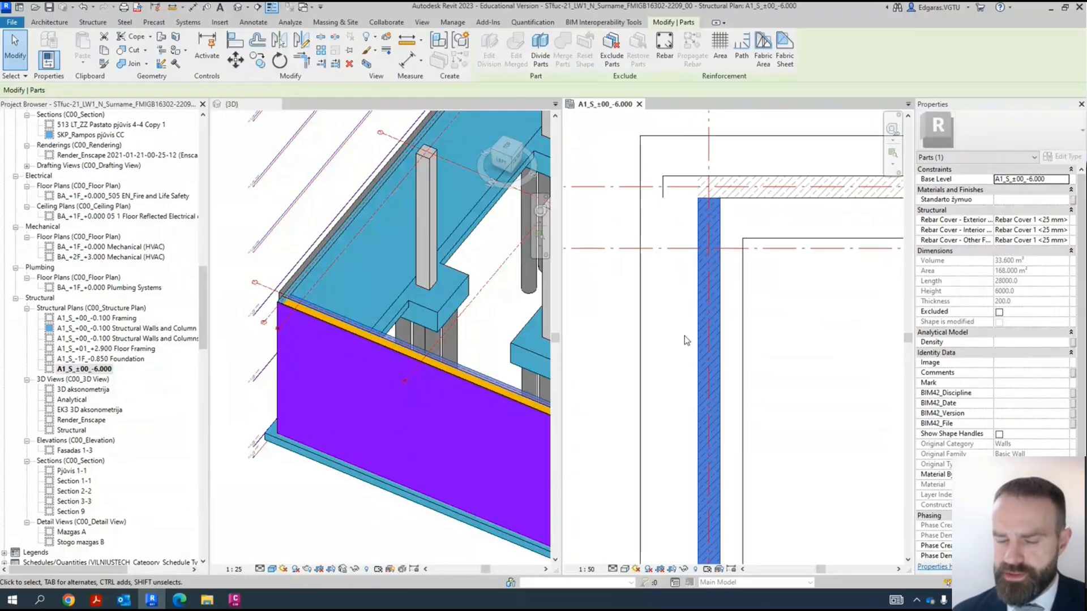
pyautogui.scroll(3, 686, 340)
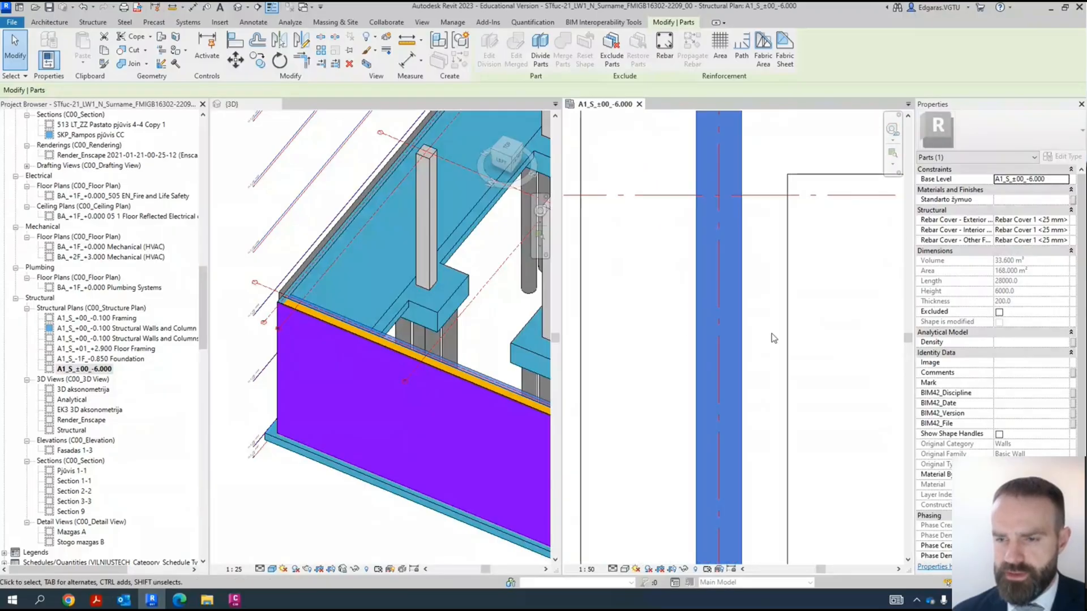
pyautogui.click(838, 371)
pyautogui.scroll(-4, 726, 323)
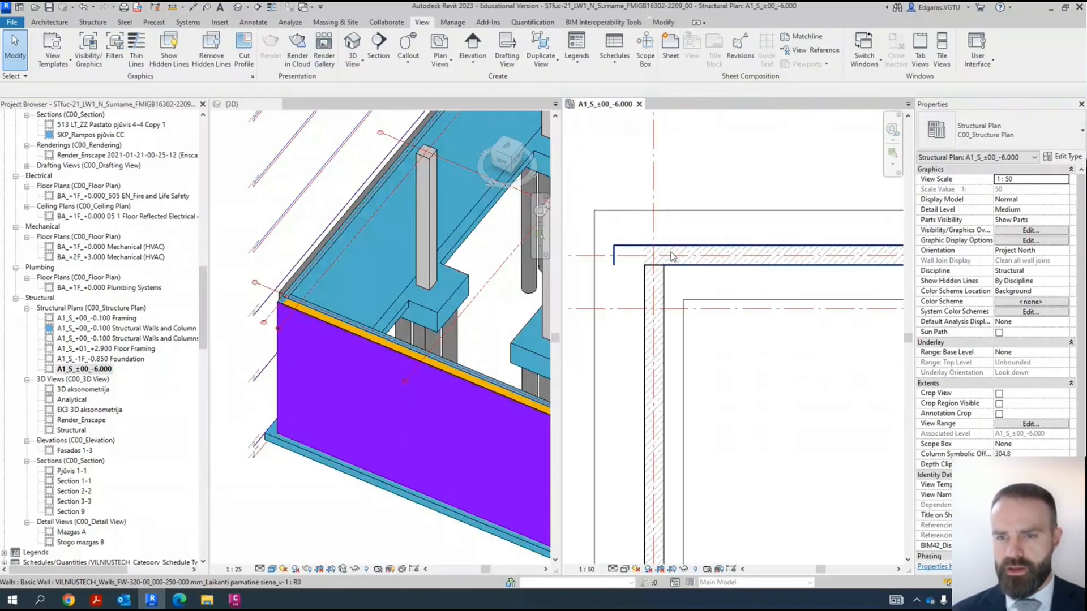
# - Create parts from the foundation wall running along the plan's upper edge from the grid 1 corner
pyautogui.click(692, 258)
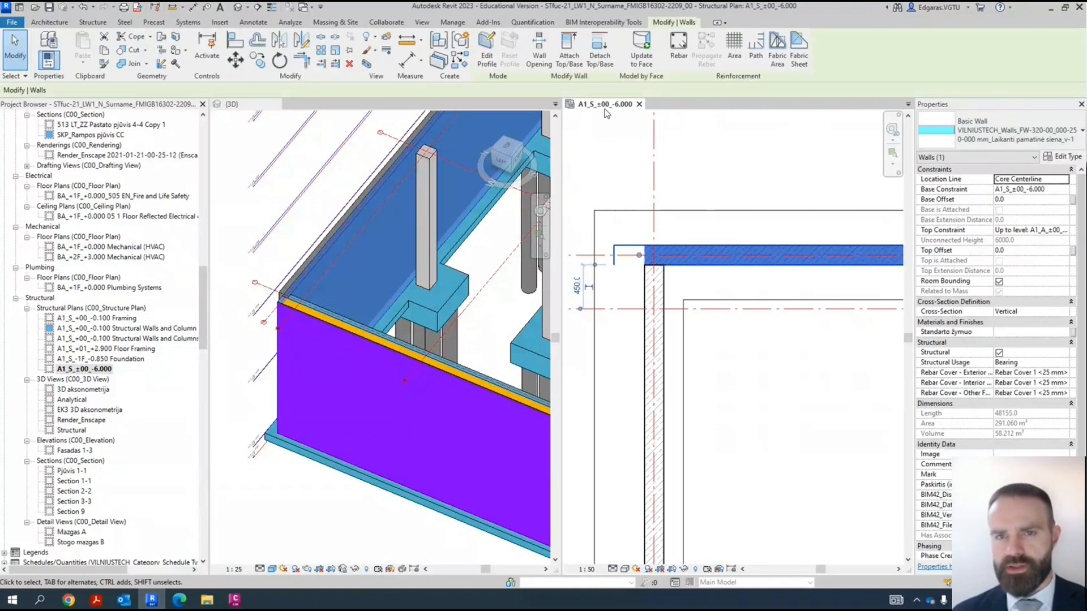
pyautogui.click(624, 241)
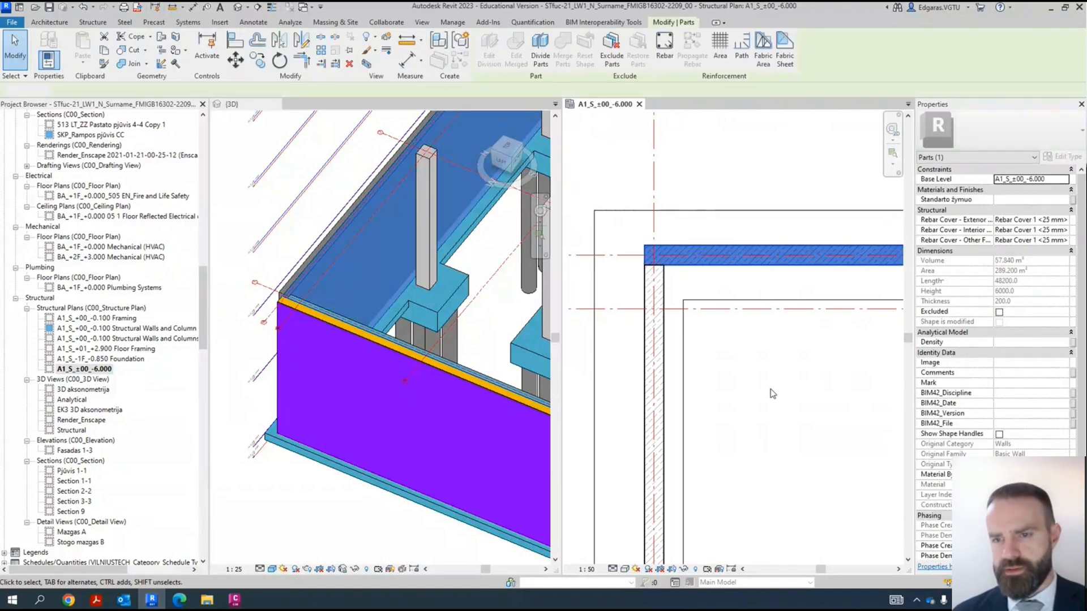
pyautogui.scroll(-4, 624, 240)
pyautogui.scroll(3, 660, 421)
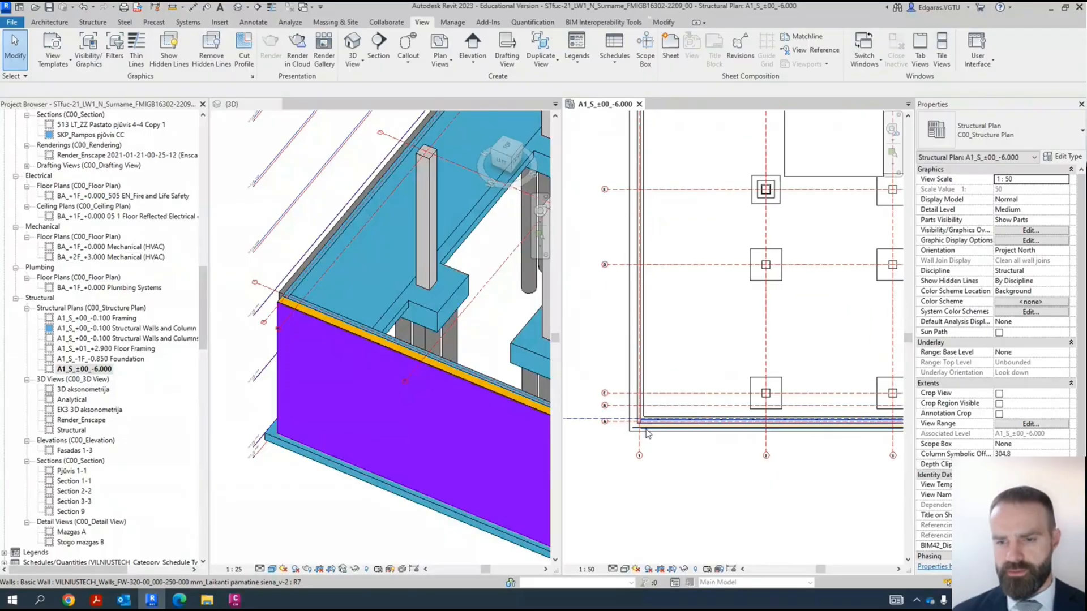
# - Create parts from the foundation wall along grid A, starting at its corner with grid 1
pyautogui.scroll(1, 651, 422)
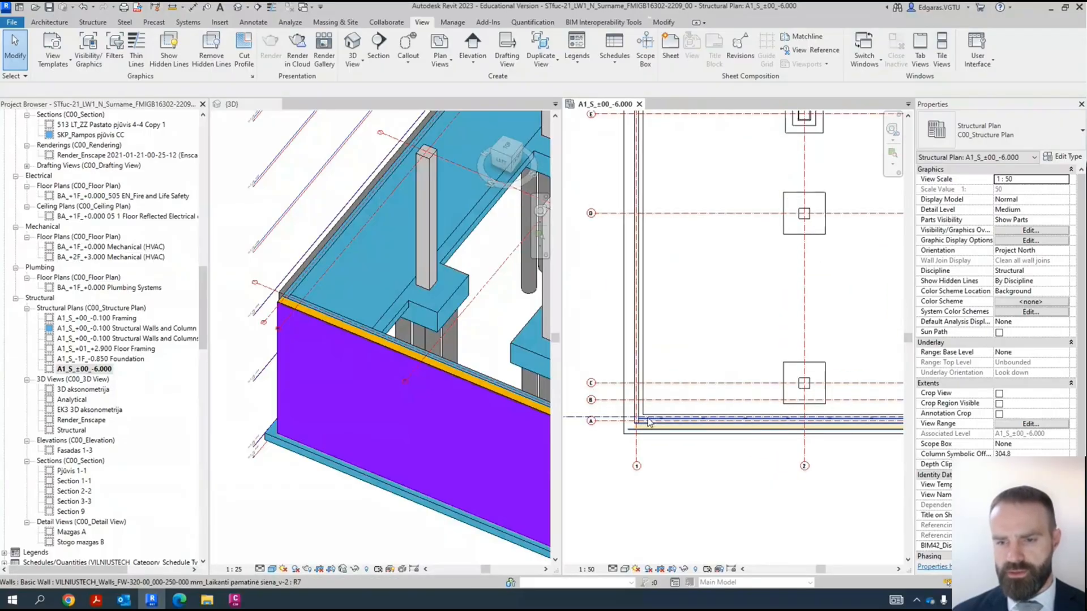
pyautogui.scroll(2, 649, 422)
pyautogui.click(649, 424)
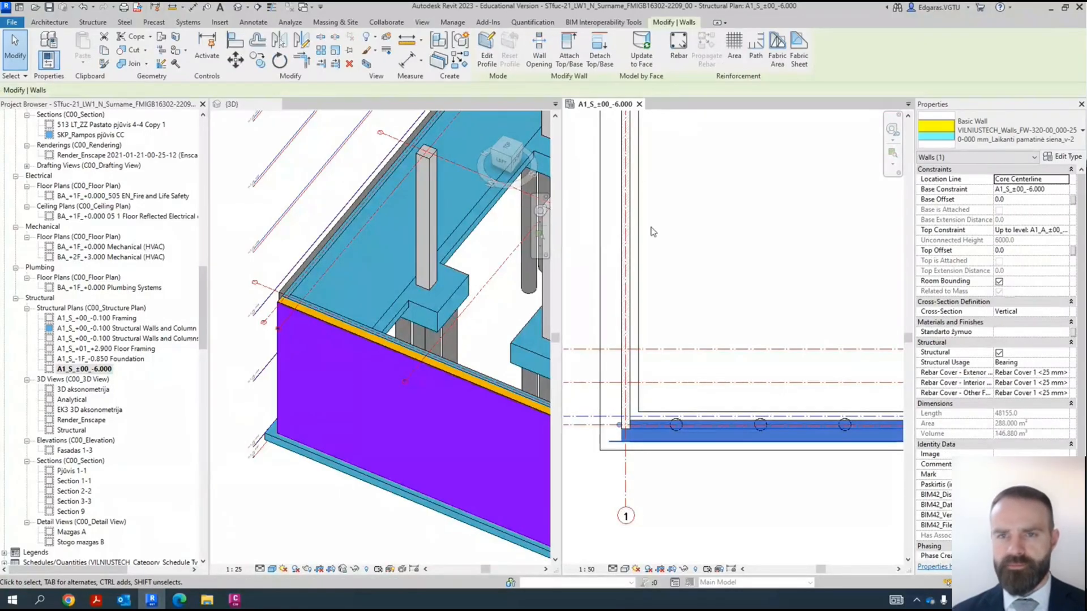
pyautogui.click(778, 520)
pyautogui.scroll(-4, 781, 510)
# - Create parts from the perimeter foundation wall at the far end of the plan, opposite grid 1
pyautogui.scroll(5, 819, 499)
pyautogui.scroll(2, 816, 498)
pyautogui.scroll(2, 742, 475)
pyautogui.click(786, 452)
pyautogui.scroll(-3, 786, 452)
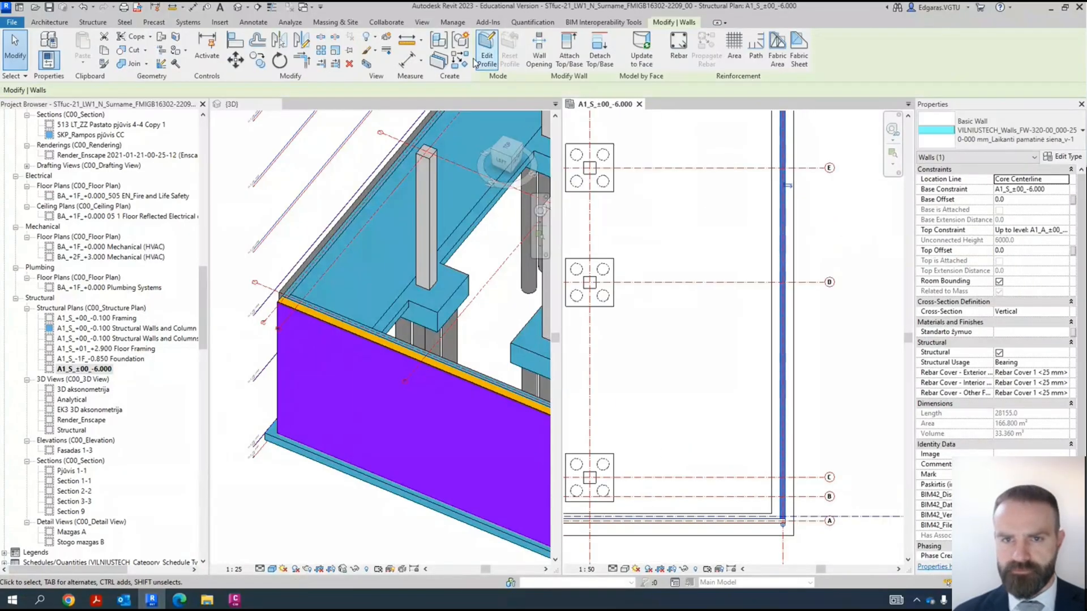
pyautogui.click(738, 367)
pyautogui.moveTo(773, 372); pyautogui.dragTo(779, 424, button='middle')
pyautogui.scroll(-5, 779, 424)
pyautogui.scroll(3, 681, 343)
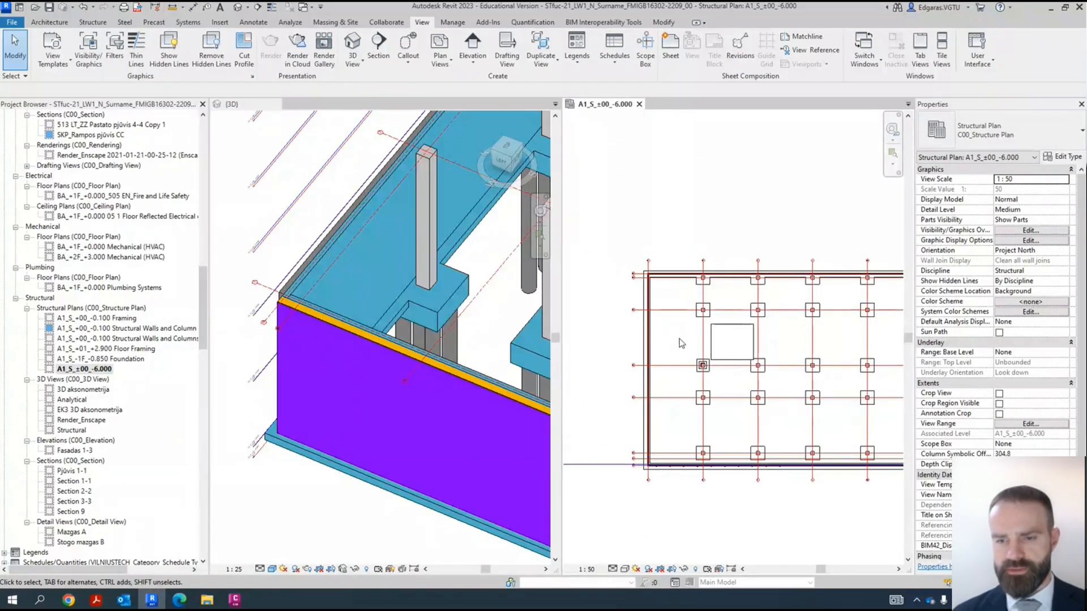
# - Assign the A1_Pagrindinis pastatas scope box to the -6.000 structural plan
pyautogui.scroll(-3, 655, 213)
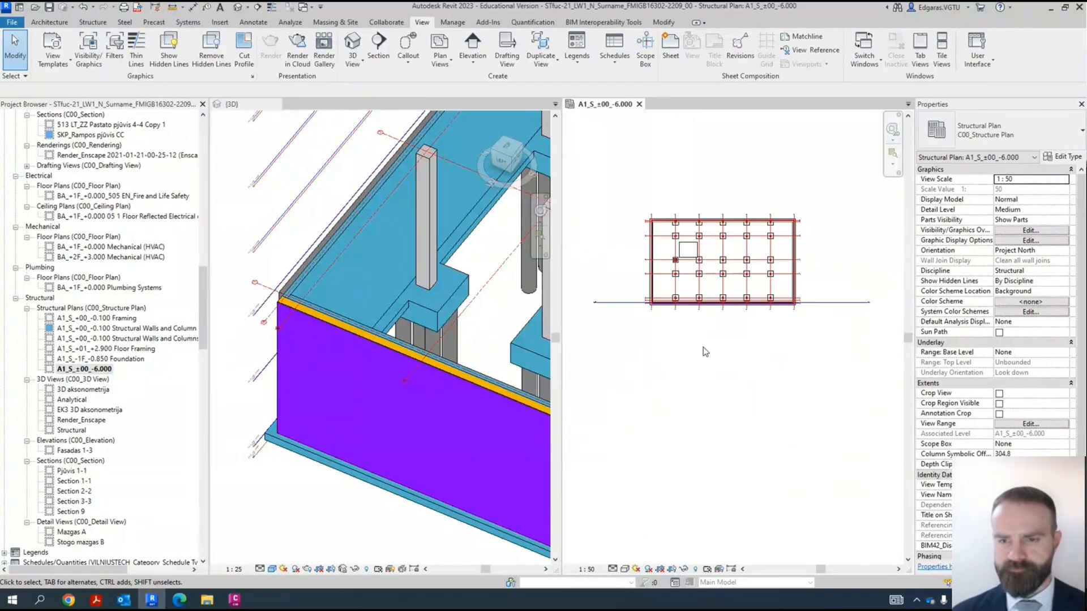
pyautogui.scroll(3, 630, 276)
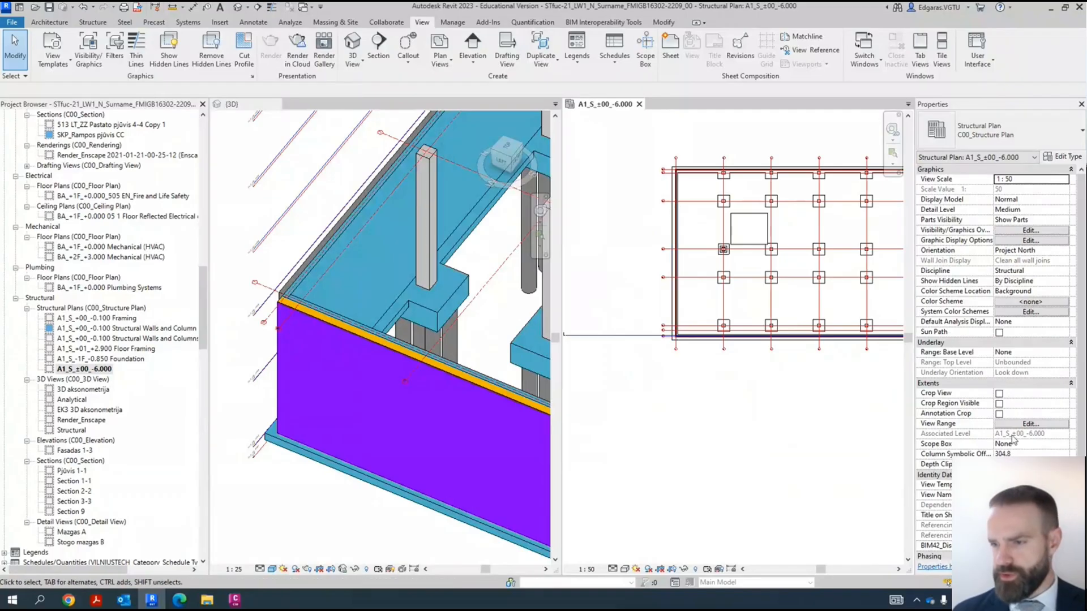
pyautogui.click(1064, 444)
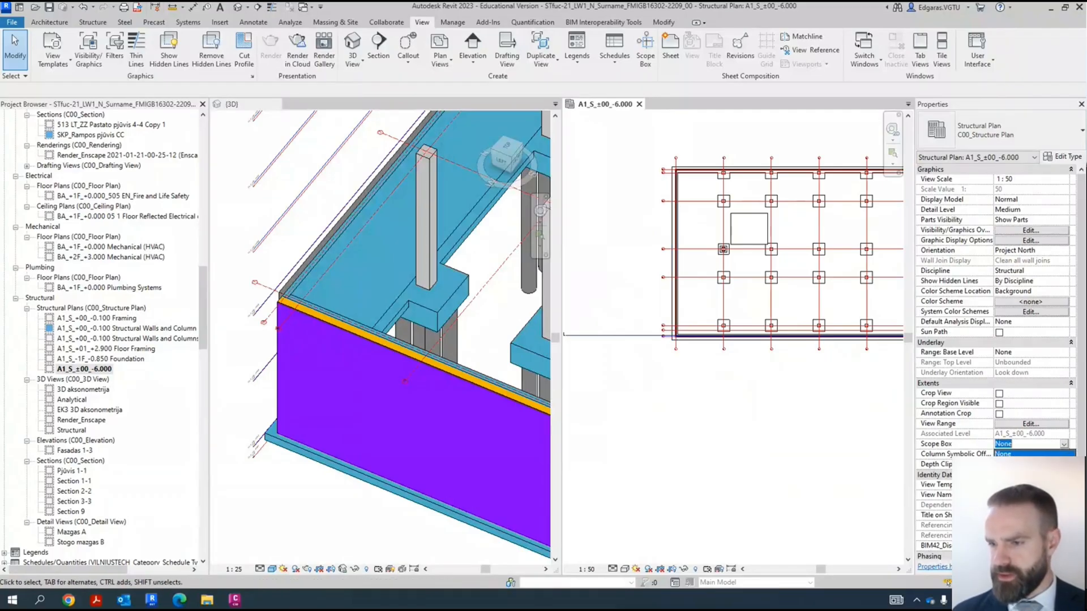
pyautogui.click(1027, 463)
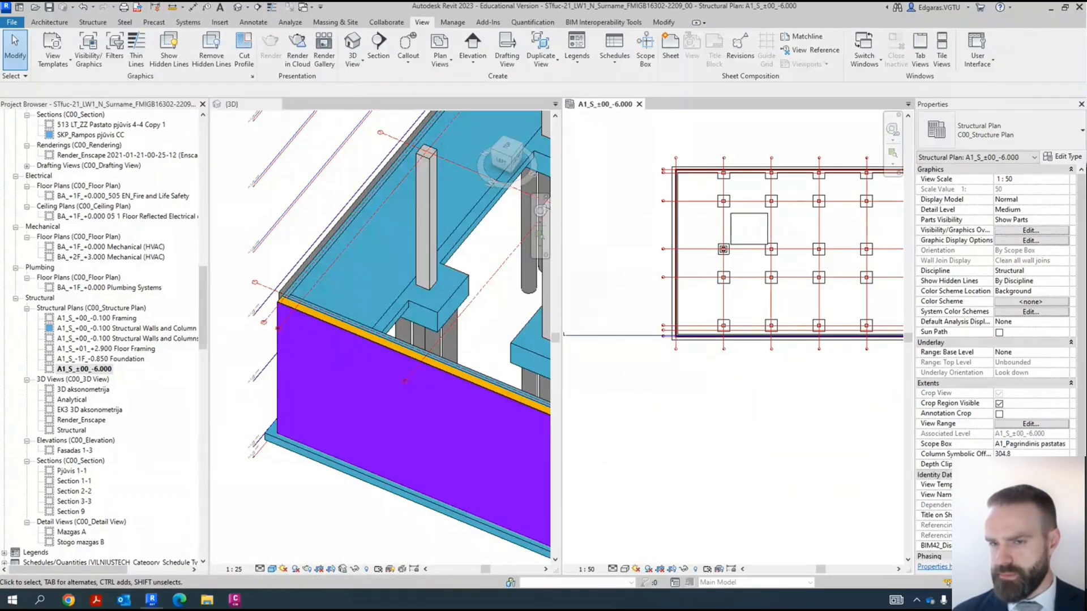
pyautogui.scroll(-3, 642, 224)
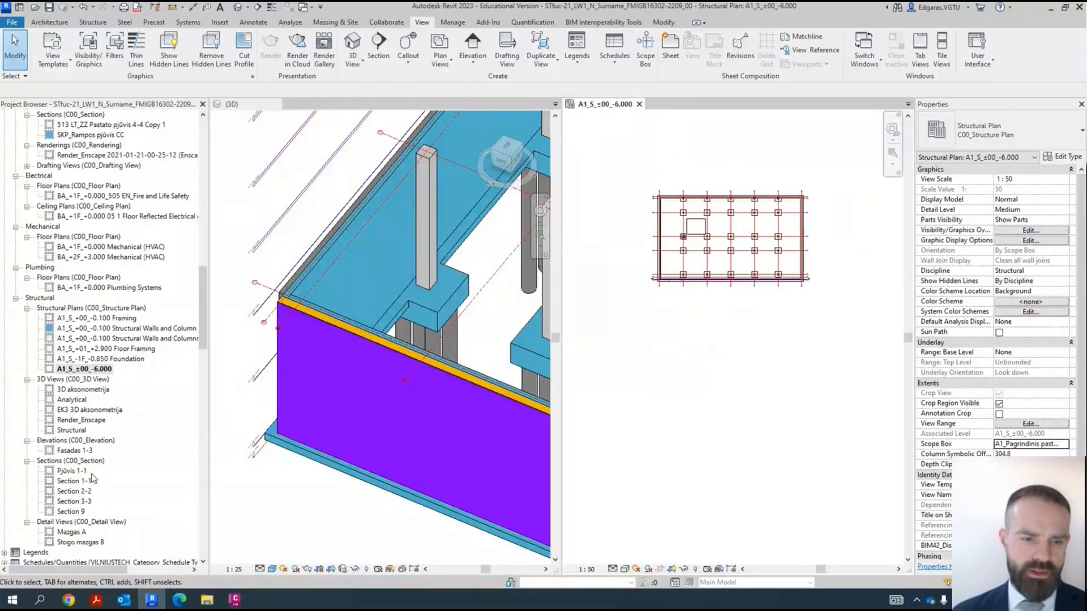
# - Open the sheet S0101LT - Pamatų planas
pyautogui.moveTo(203, 291); pyautogui.dragTo(237, 385)
pyautogui.scroll(-6, 59, 396)
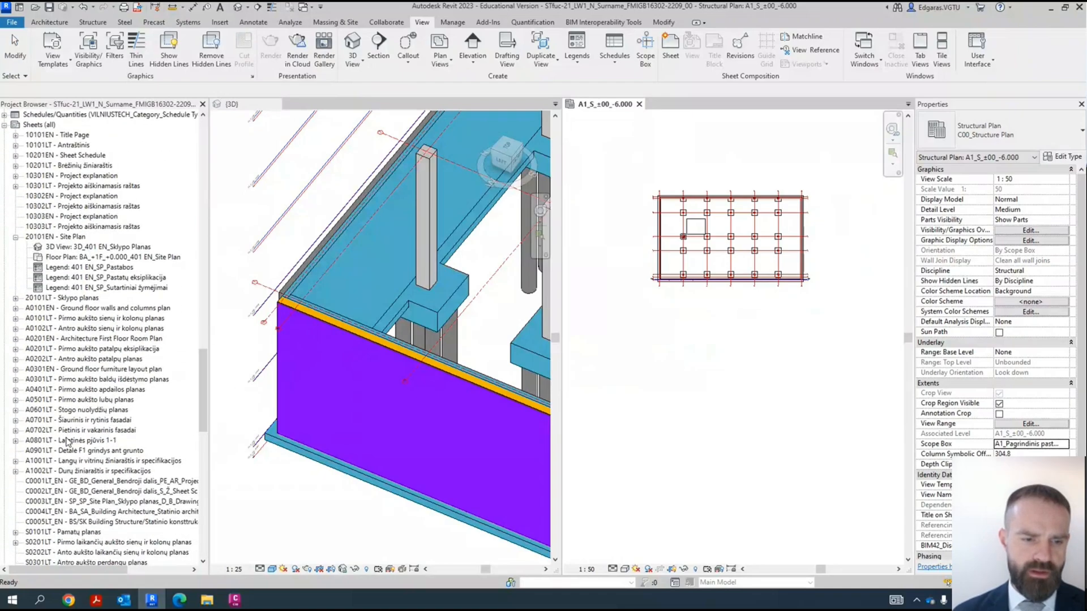
pyautogui.doubleClick(73, 421)
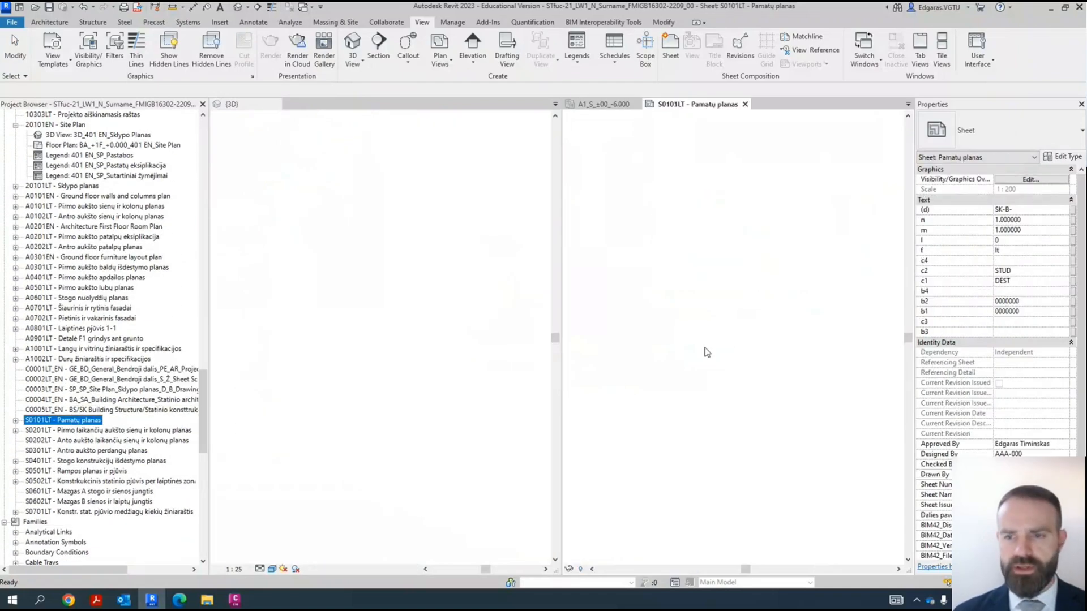
pyautogui.click(739, 427)
pyautogui.press('Escape')
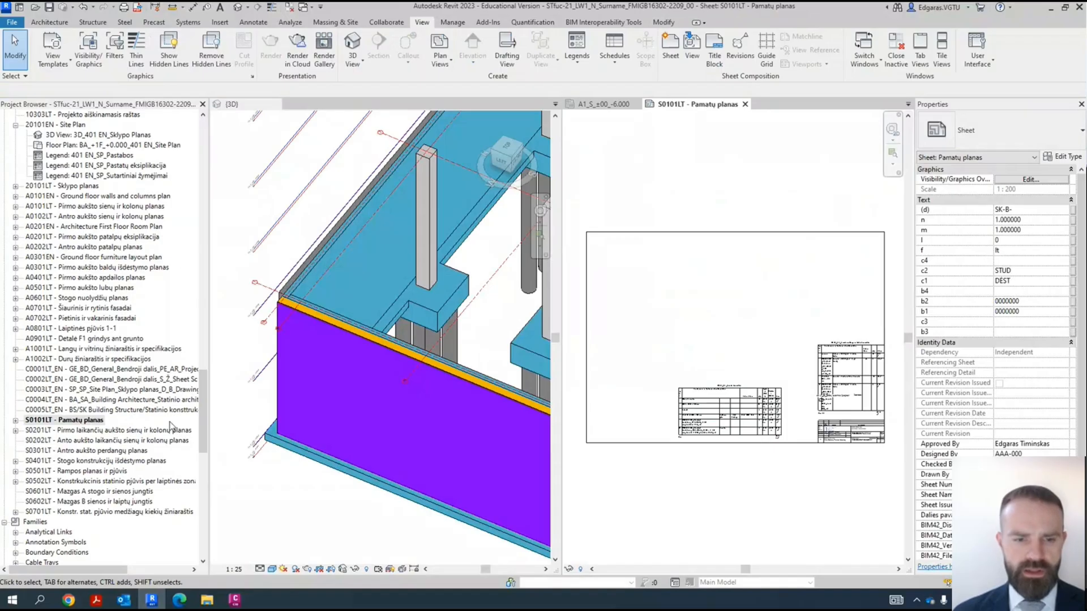
# - Place the A1_S_±00_-6.000 structural plan on the Pamatų planas sheet
pyautogui.moveTo(204, 431); pyautogui.dragTo(200, 327)
pyautogui.click(95, 339)
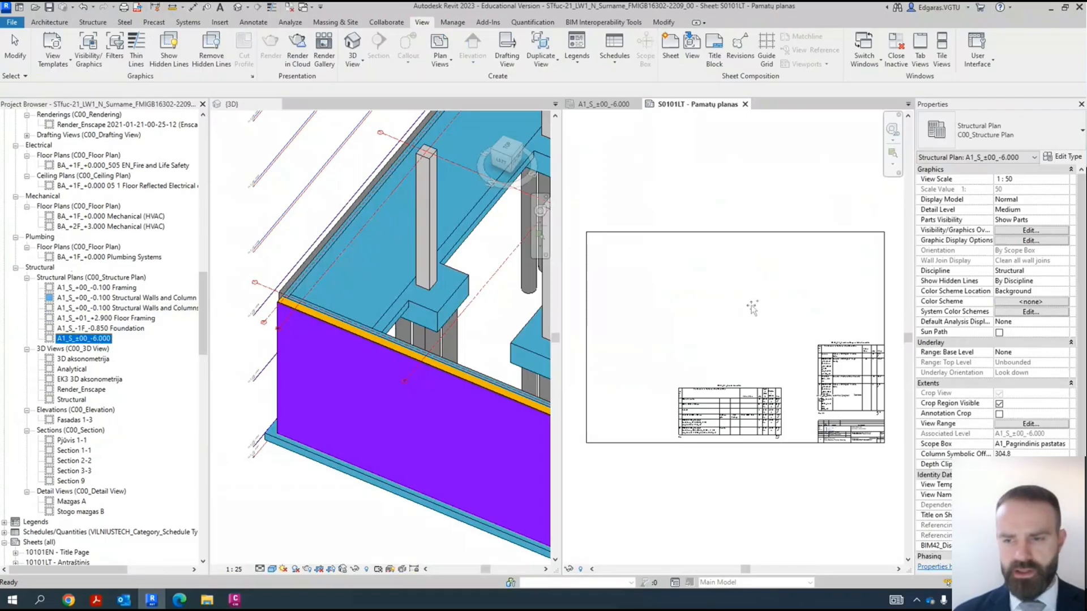
pyautogui.click(723, 284)
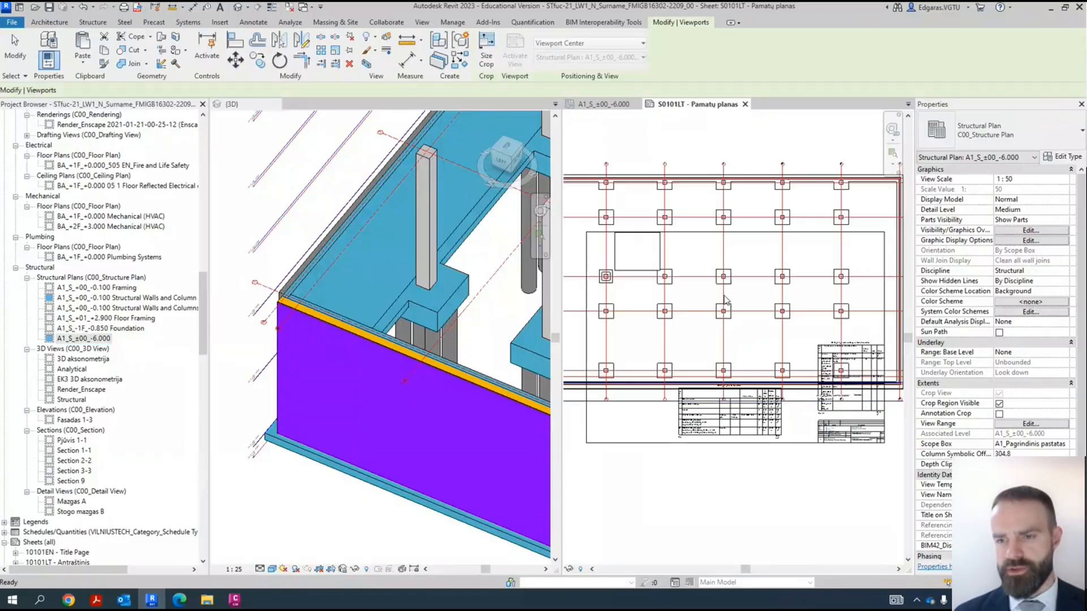
pyautogui.scroll(-3, 723, 297)
pyautogui.scroll(3, 719, 300)
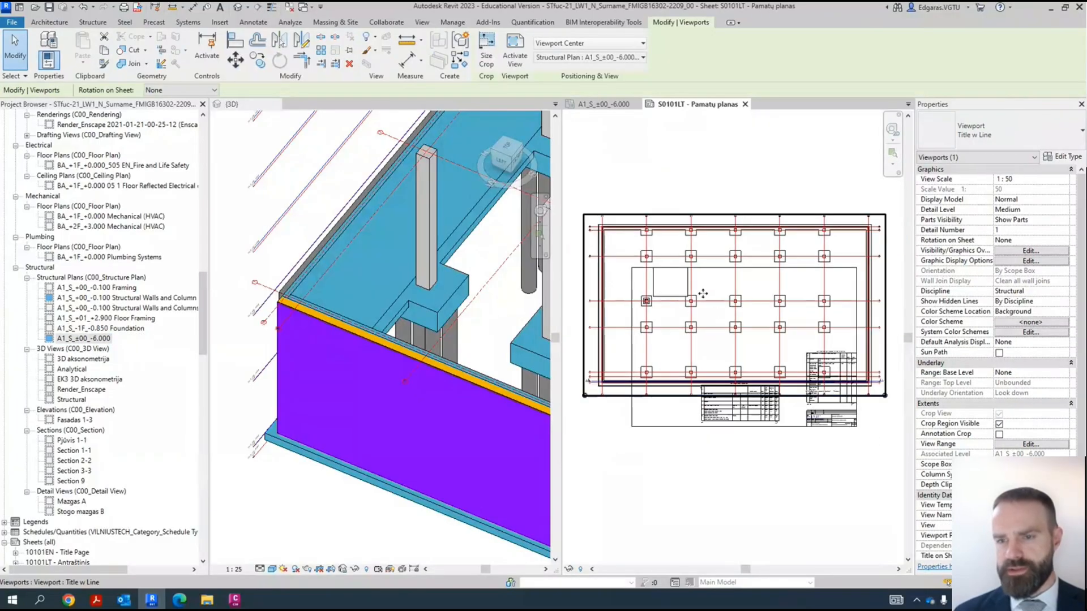
# - Set the plan viewport's scale to 1:100 and position it inside the sheet frame above the schedule
pyautogui.click(1066, 180)
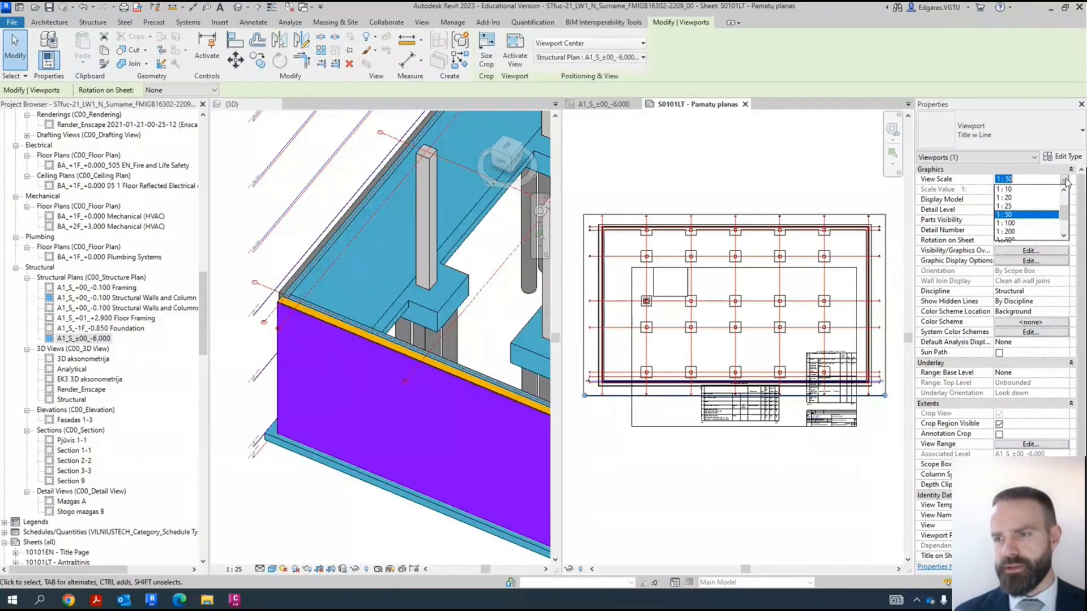
pyautogui.click(1011, 223)
pyautogui.moveTo(677, 358); pyautogui.dragTo(739, 338)
pyautogui.scroll(3, 736, 338)
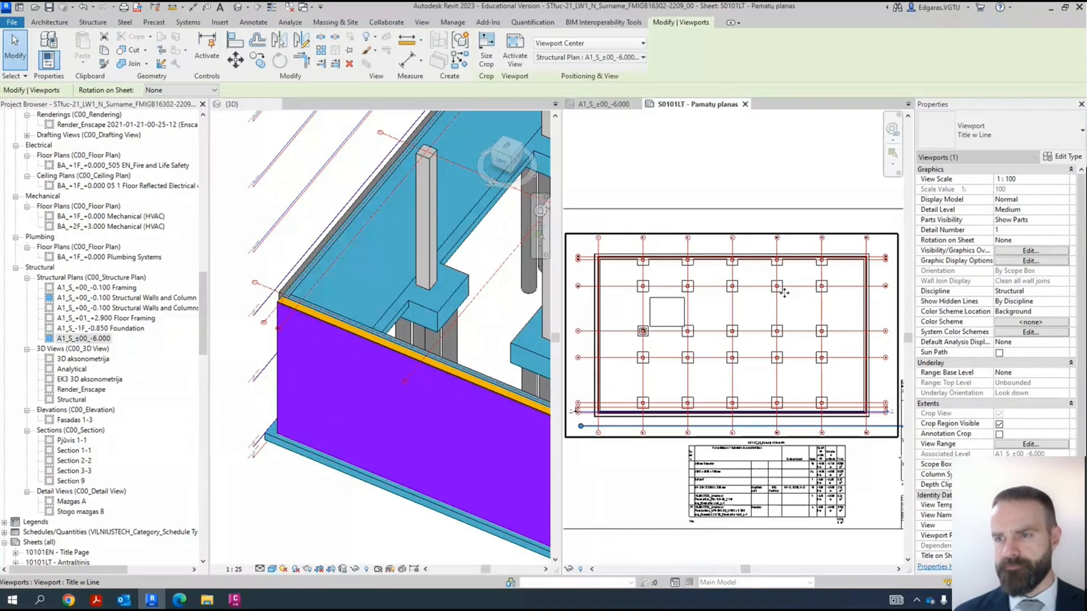
# - Change the viewport type to Pavadinimas_ISOCPEUR 2-5 mm and move its title above the plan near grid 4
pyautogui.click(999, 131)
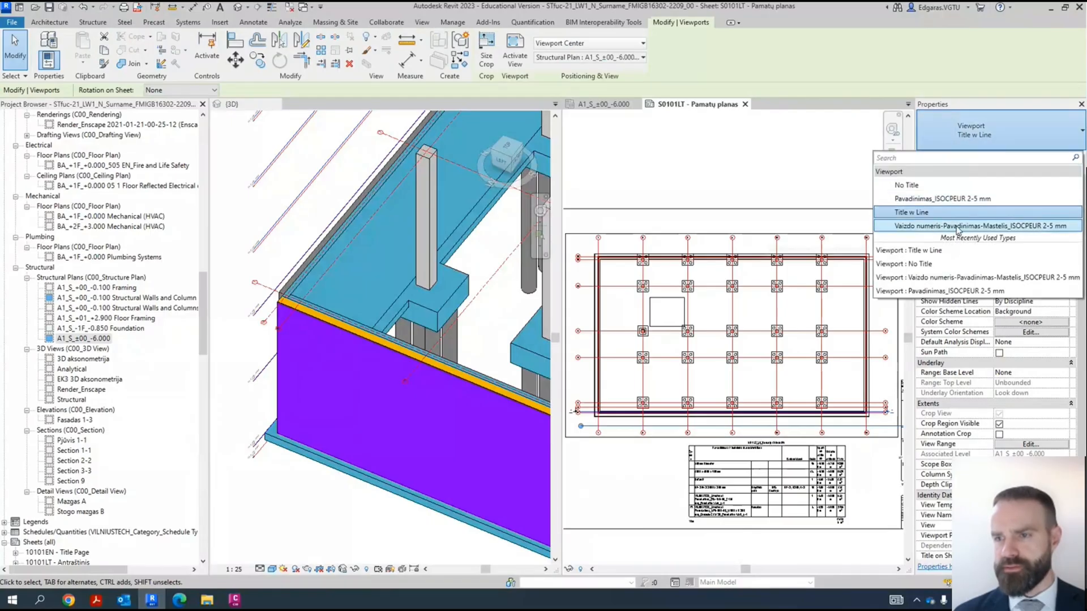
pyautogui.click(951, 199)
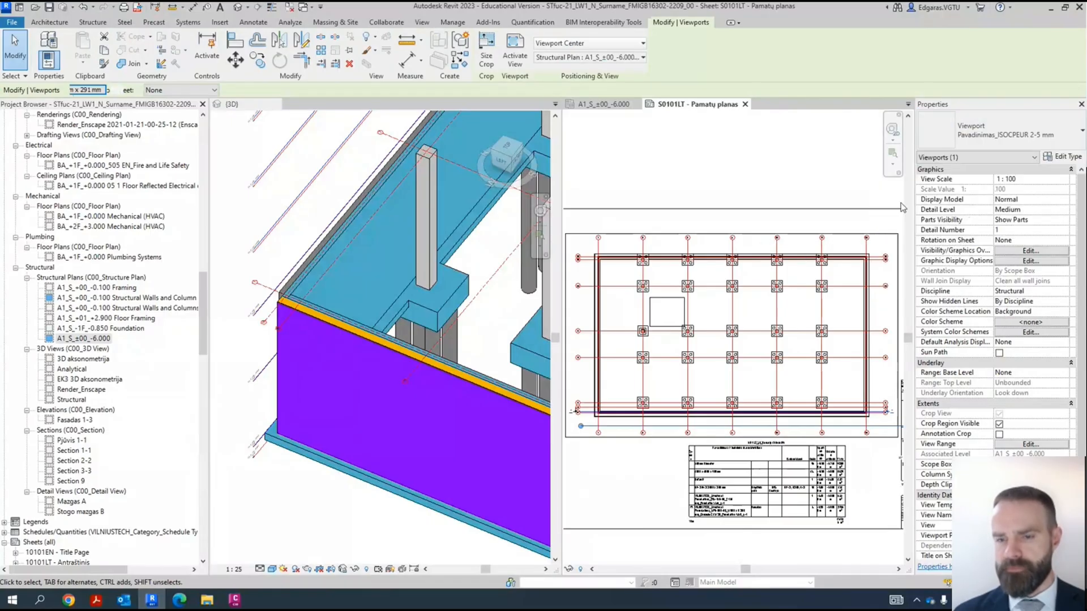
pyautogui.click(760, 182)
pyautogui.click(639, 386)
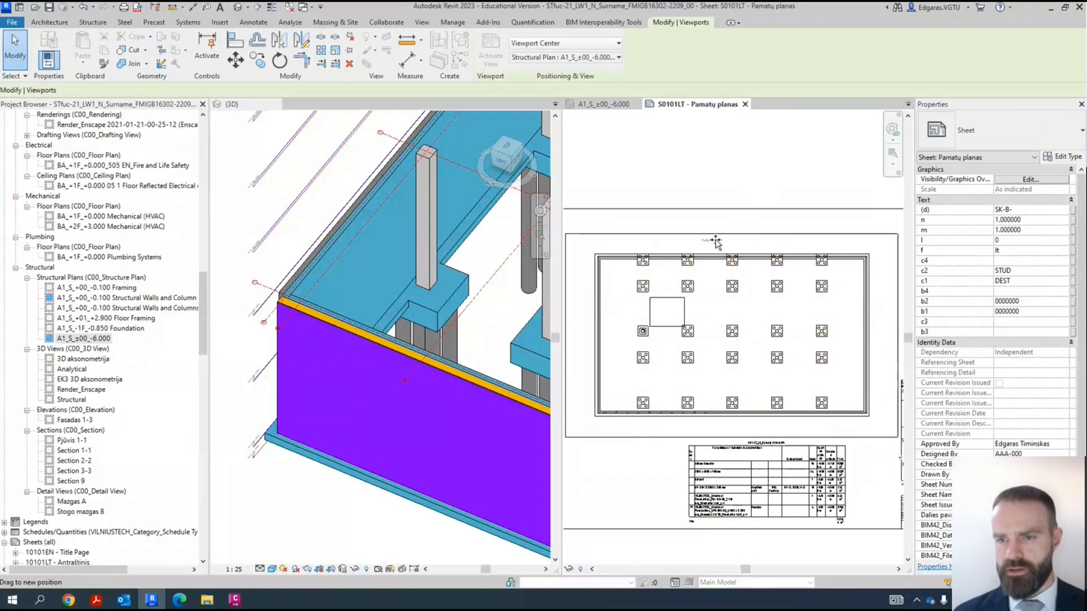
pyautogui.moveTo(735, 235); pyautogui.dragTo(735, 234)
pyautogui.scroll(7, 735, 232)
pyautogui.moveTo(769, 278)
pyautogui.mouseDown()
pyautogui.moveTo(766, 243)
pyautogui.moveTo(767, 260)
pyautogui.mouseUp()
# - Change the viewport type to Vaizdo numeris-Pavadinimas-Mastelis_ISOCPEUR 2-5 mm and centre its title above grid 4
pyautogui.click(993, 125)
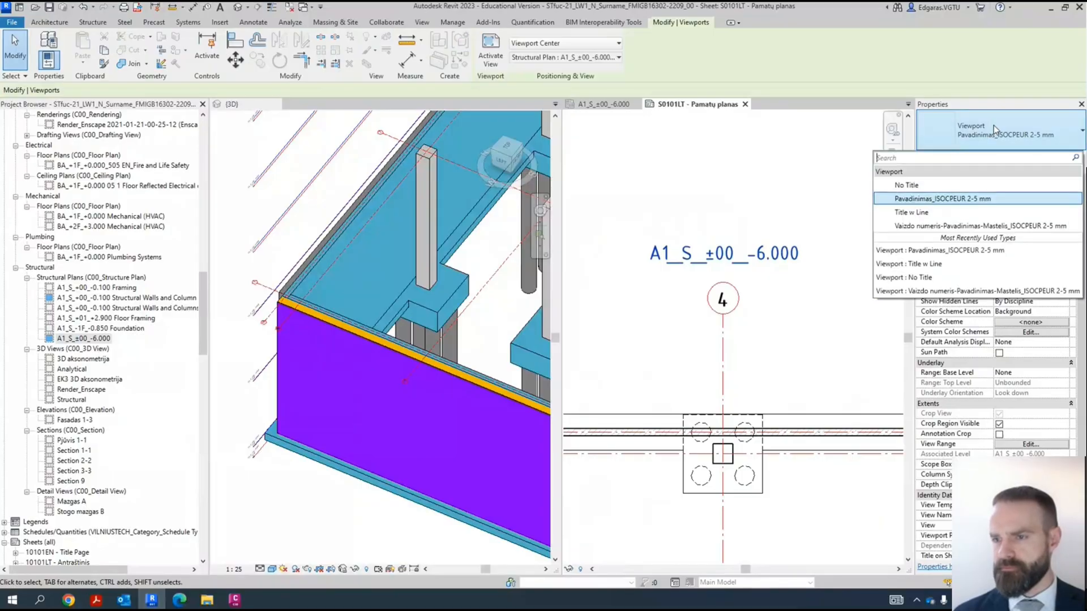
pyautogui.click(1013, 225)
pyautogui.scroll(-3, 751, 193)
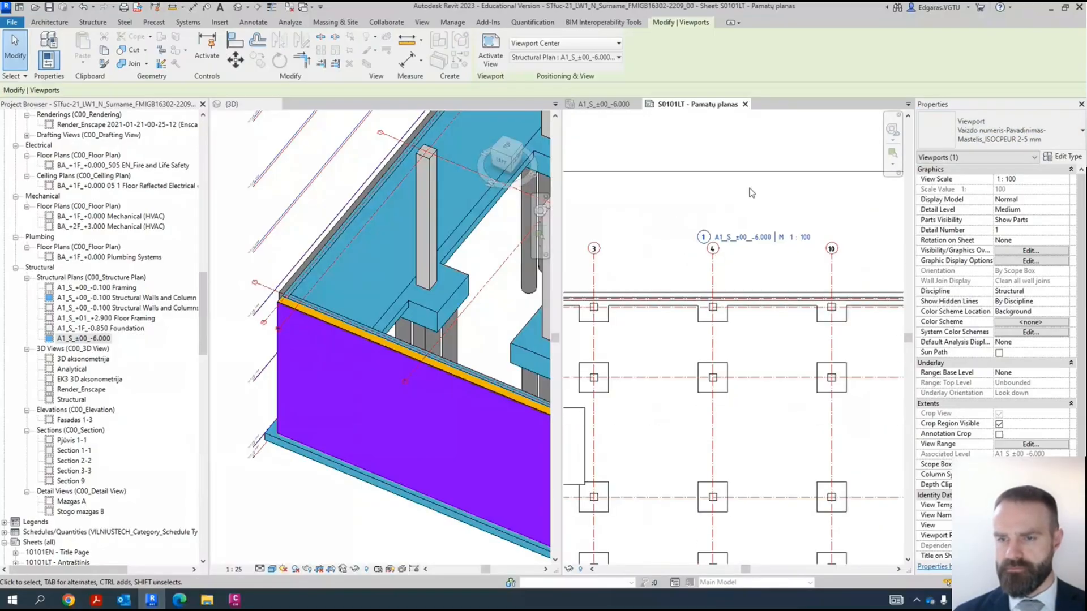
pyautogui.click(742, 151)
pyautogui.moveTo(746, 237); pyautogui.dragTo(711, 229)
# - Rename the plan view to "A1_S_±00_-6.000 Foundation Plan" without renaming the corresponding level and views
pyautogui.scroll(-3, 996, 311)
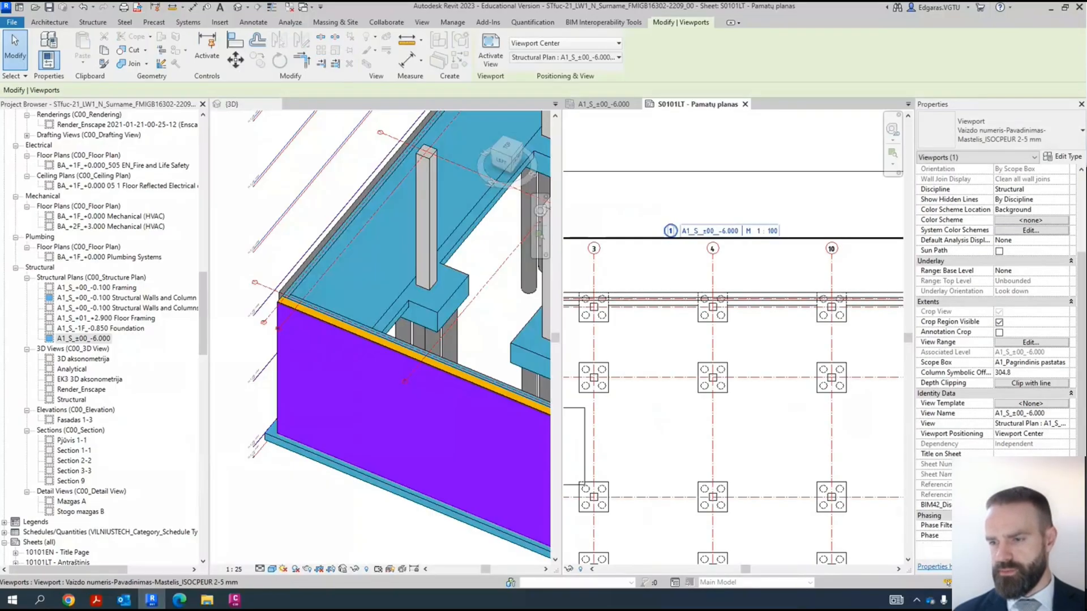
pyautogui.click(1013, 453)
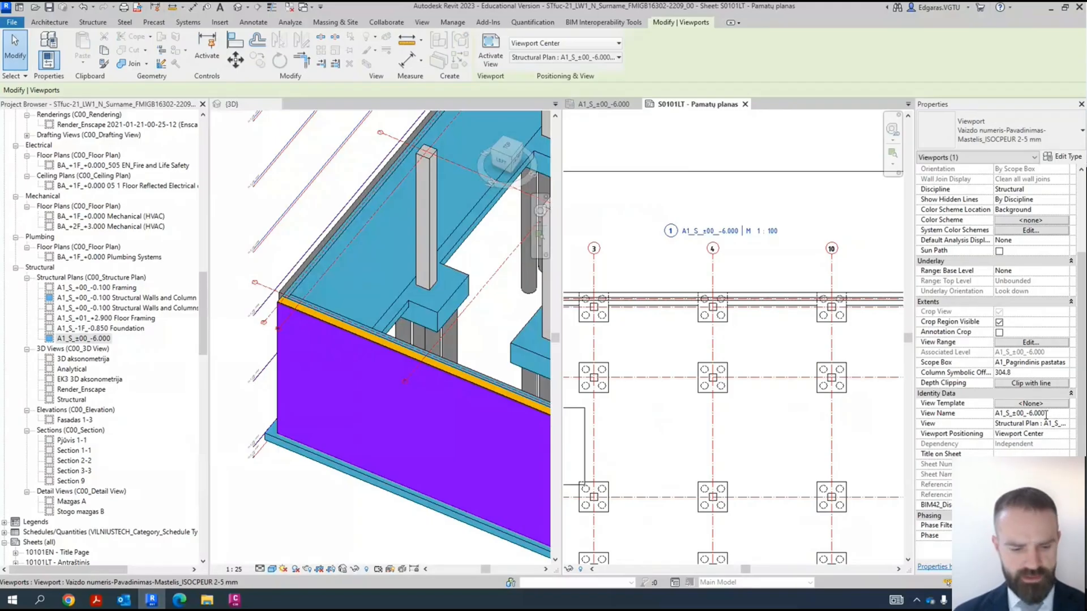
pyautogui.write('ti')
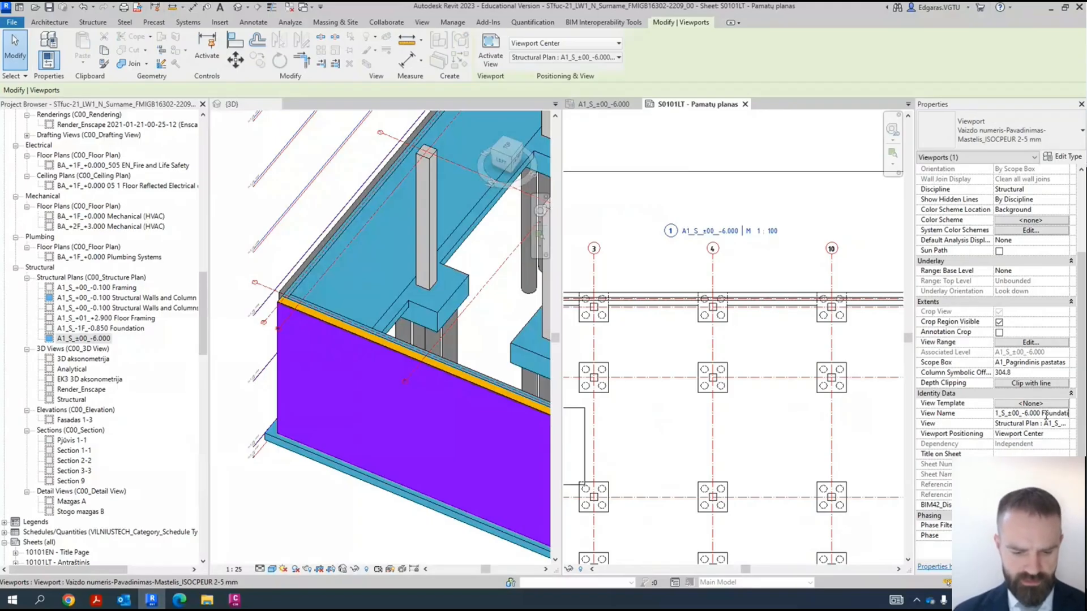
pyautogui.write('on Plan')
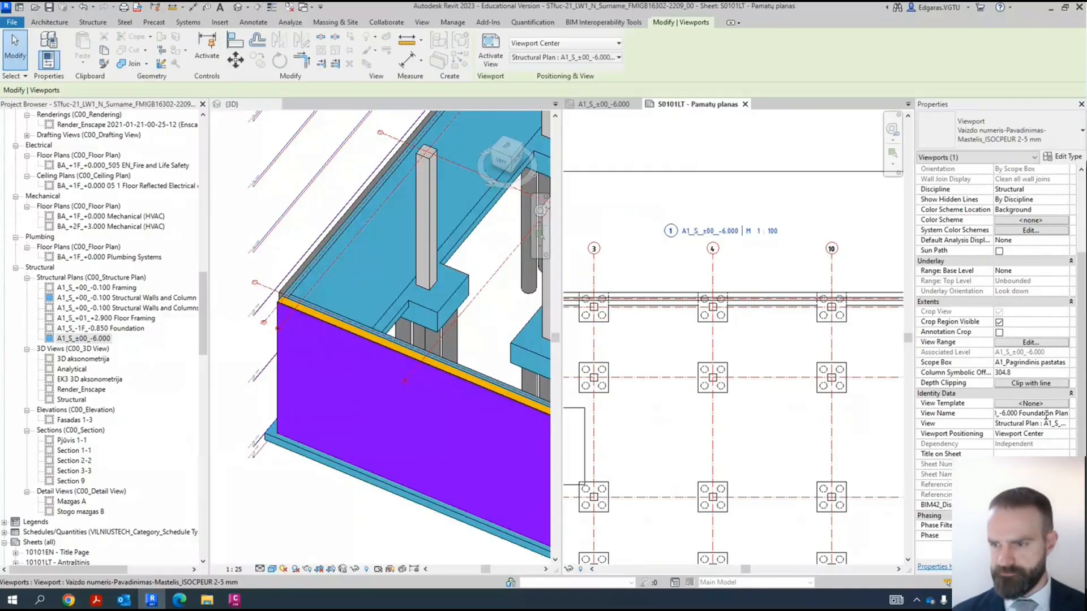
pyautogui.press('Return')
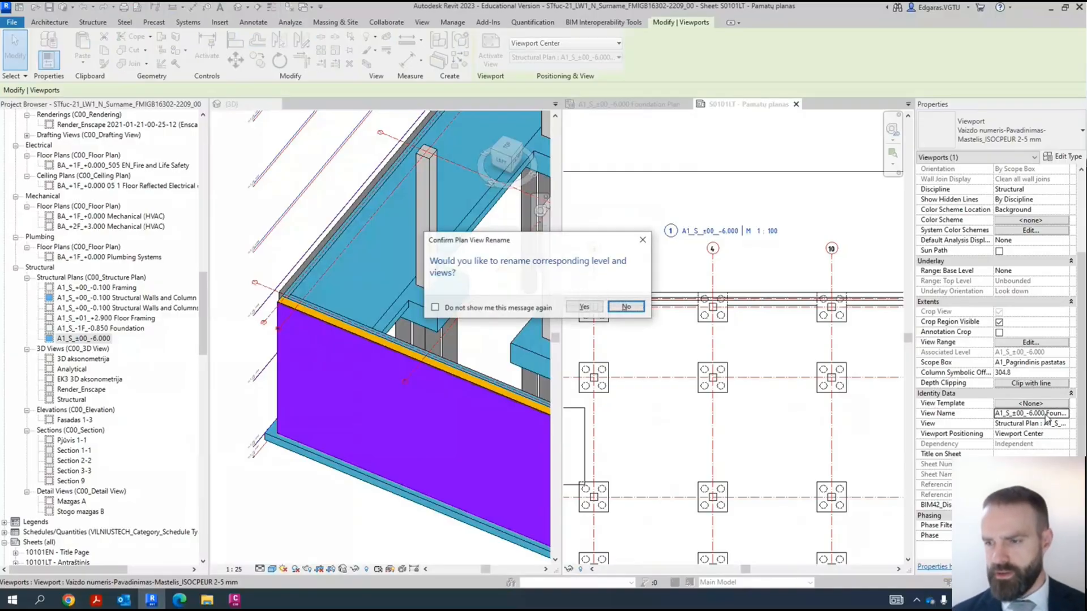
pyautogui.click(626, 306)
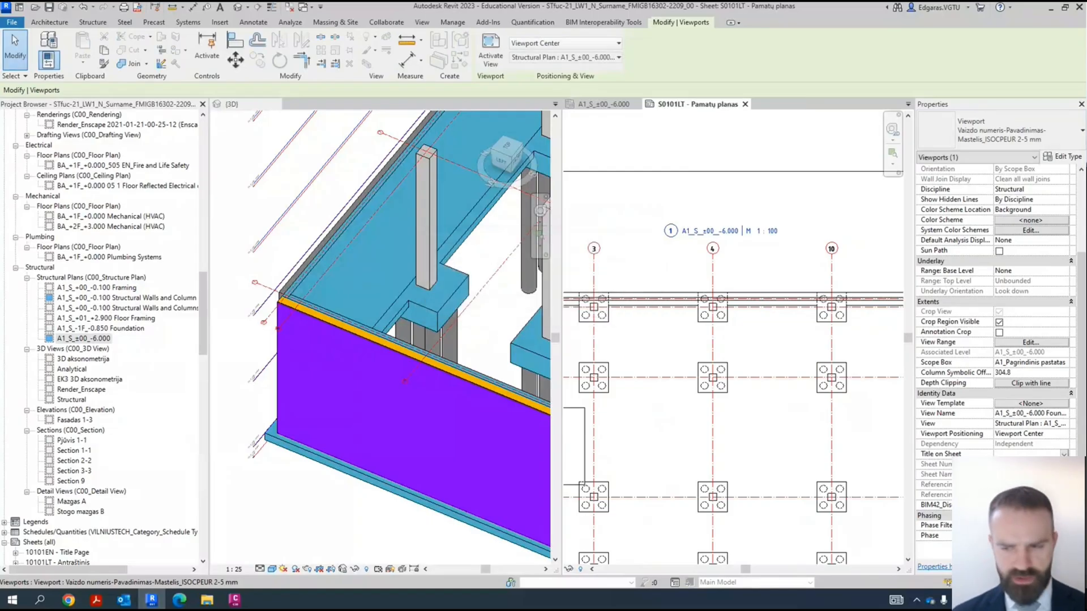
# - Set the plan viewport's title on sheet to "Foundation Plan" and check the title above grid 4
pyautogui.write('Foundation Plan')
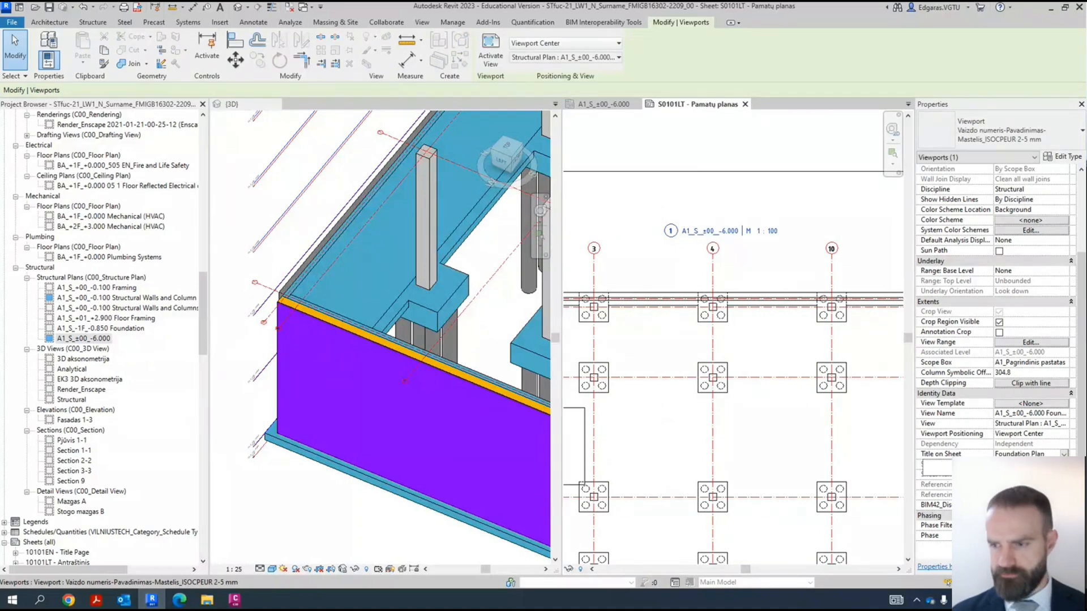
pyautogui.press('Return')
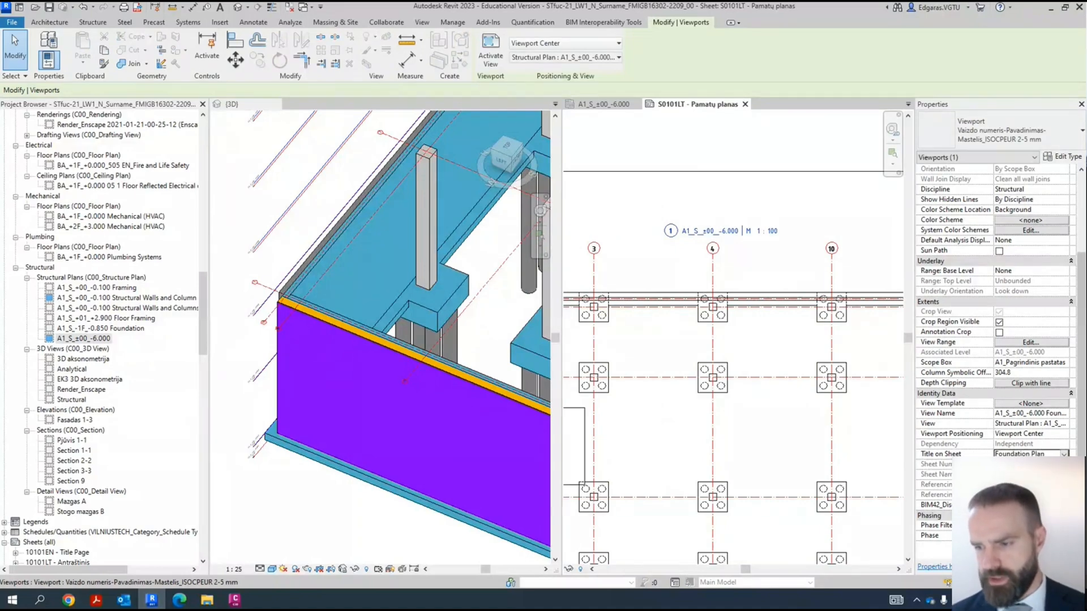
pyautogui.scroll(3, 722, 221)
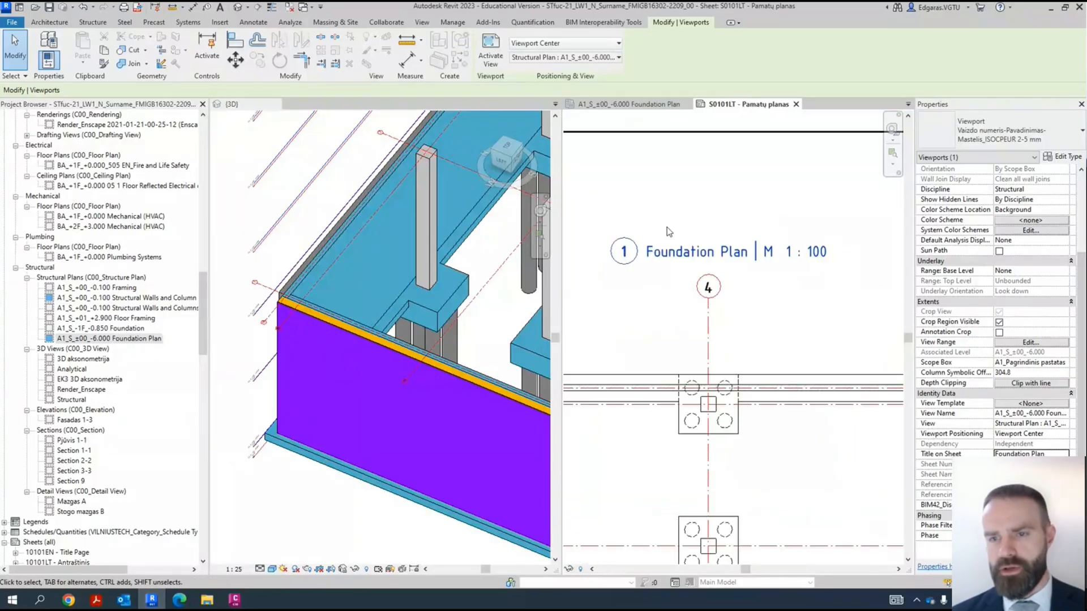
pyautogui.press('Escape')
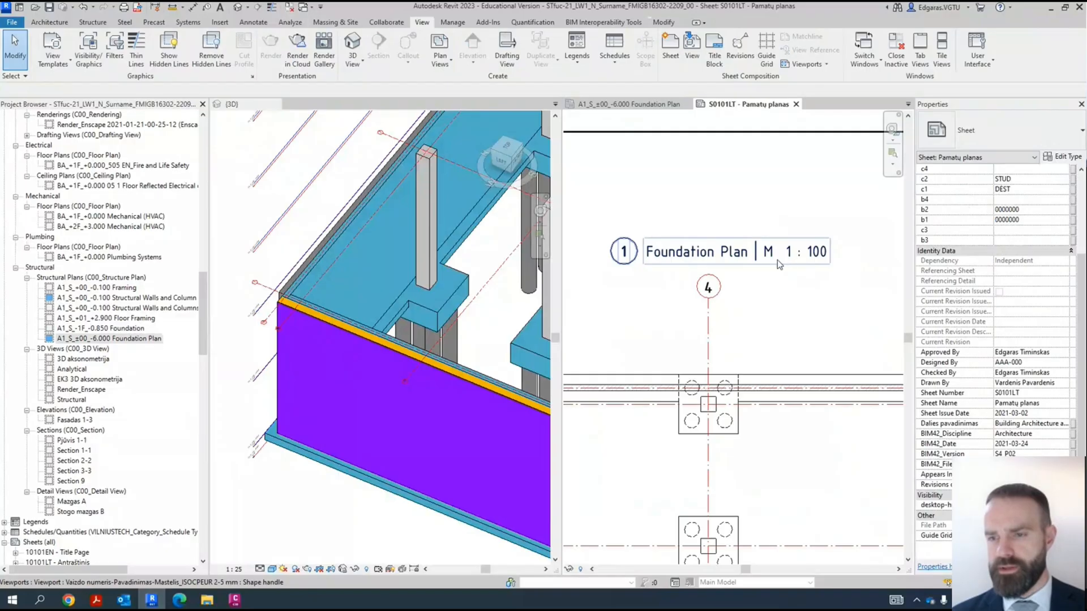
pyautogui.scroll(-3, 815, 257)
pyautogui.click(813, 251)
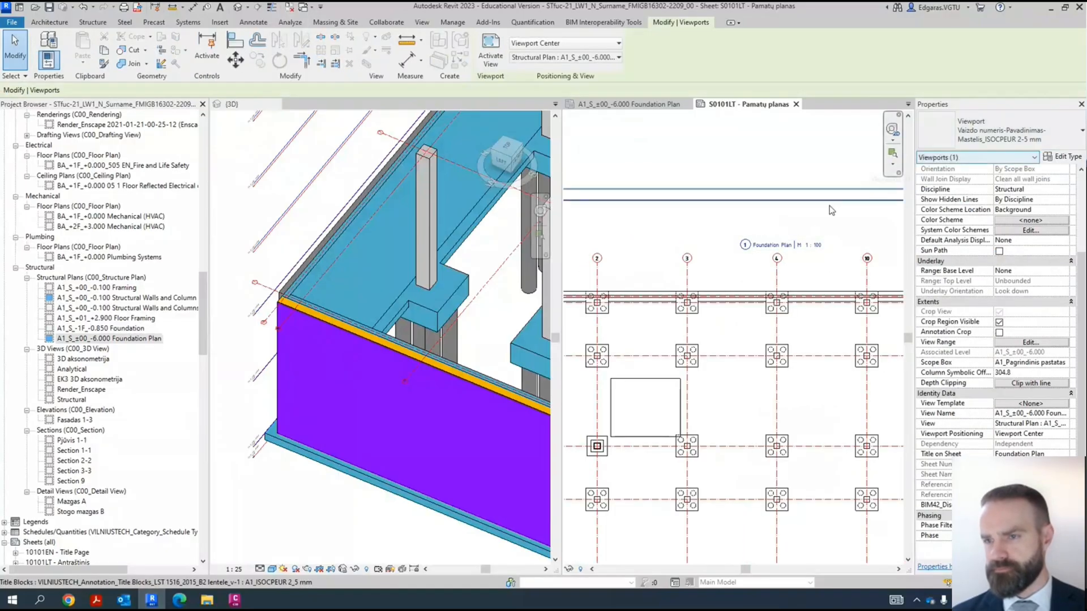
pyautogui.click(796, 165)
pyautogui.scroll(-5, 834, 259)
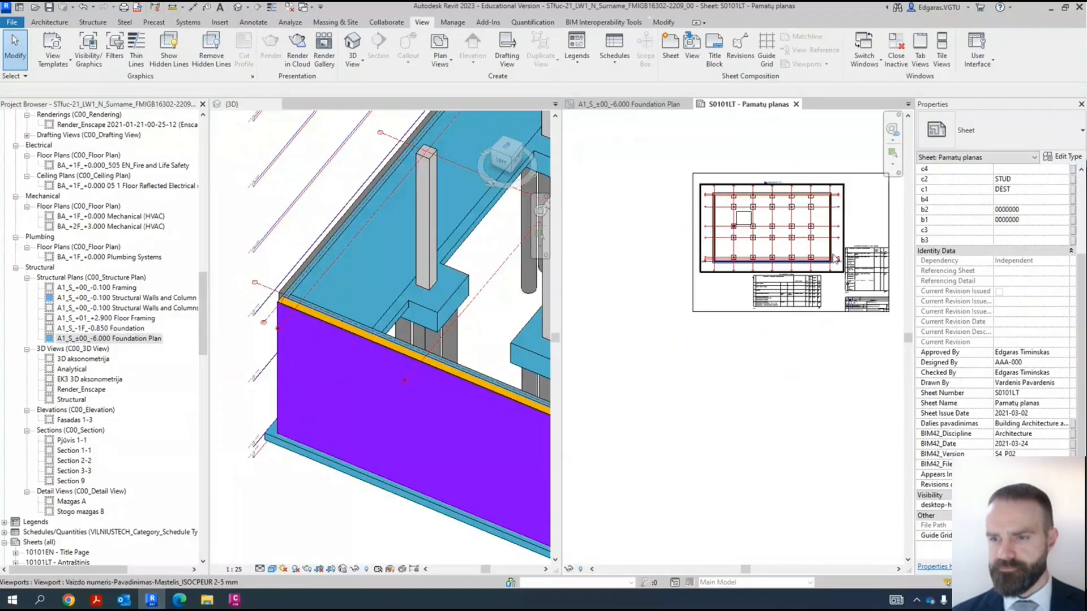
# - Move the 601 LT_SK_Pamatų žiniaraštis schedule from below the plan to the sheet's upper right area, above the material takeoff schedule
pyautogui.scroll(4, 847, 202)
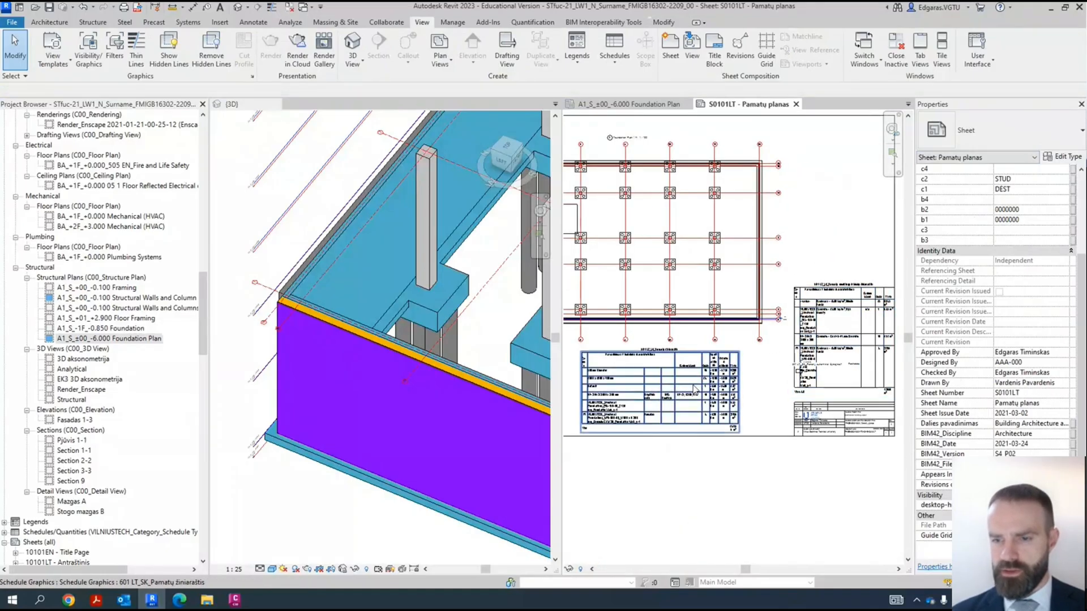
pyautogui.scroll(-3, 693, 388)
pyautogui.moveTo(692, 386); pyautogui.dragTo(812, 276)
pyautogui.scroll(3, 768, 227)
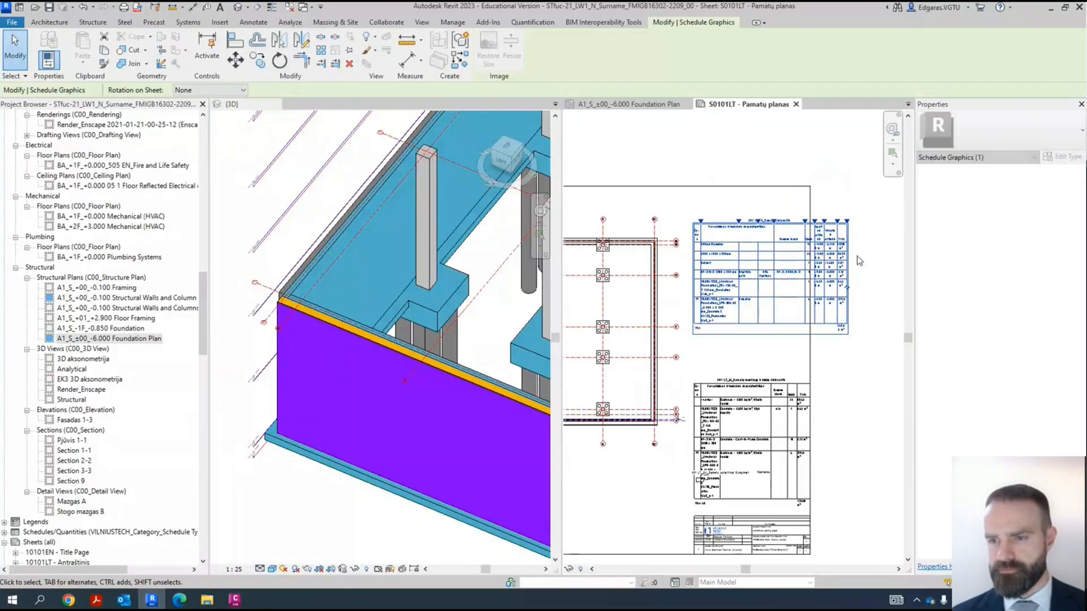
pyautogui.scroll(1, 804, 242)
pyautogui.scroll(2, 798, 241)
pyautogui.moveTo(810, 204); pyautogui.dragTo(774, 214)
pyautogui.scroll(-3, 774, 214)
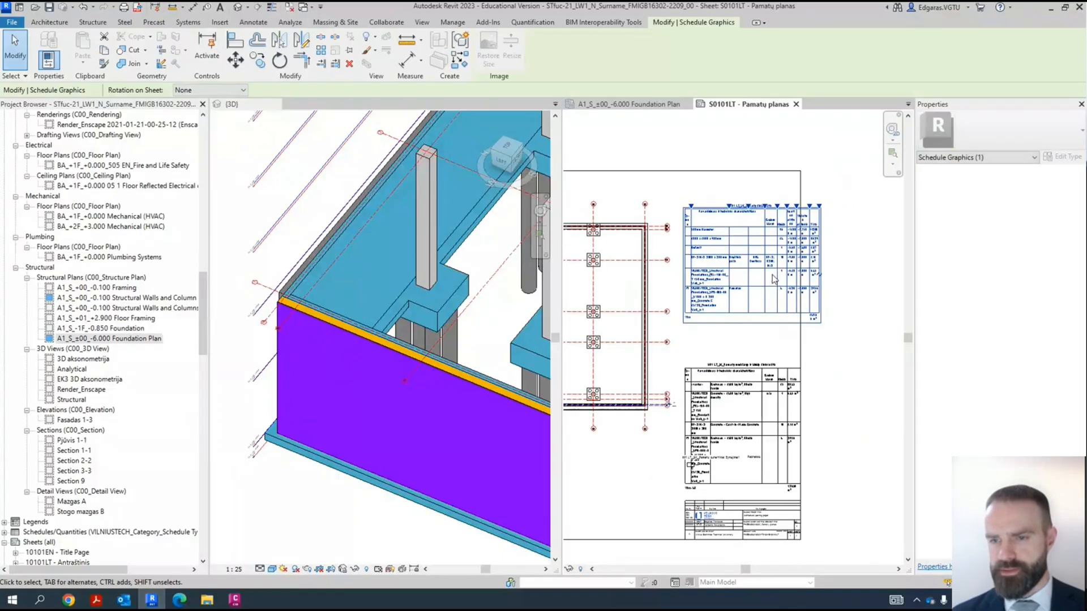
pyautogui.scroll(-4, 880, 274)
# - Shift the foundation plan viewport slightly toward the sheet frame's upper left corner
pyautogui.click(739, 266)
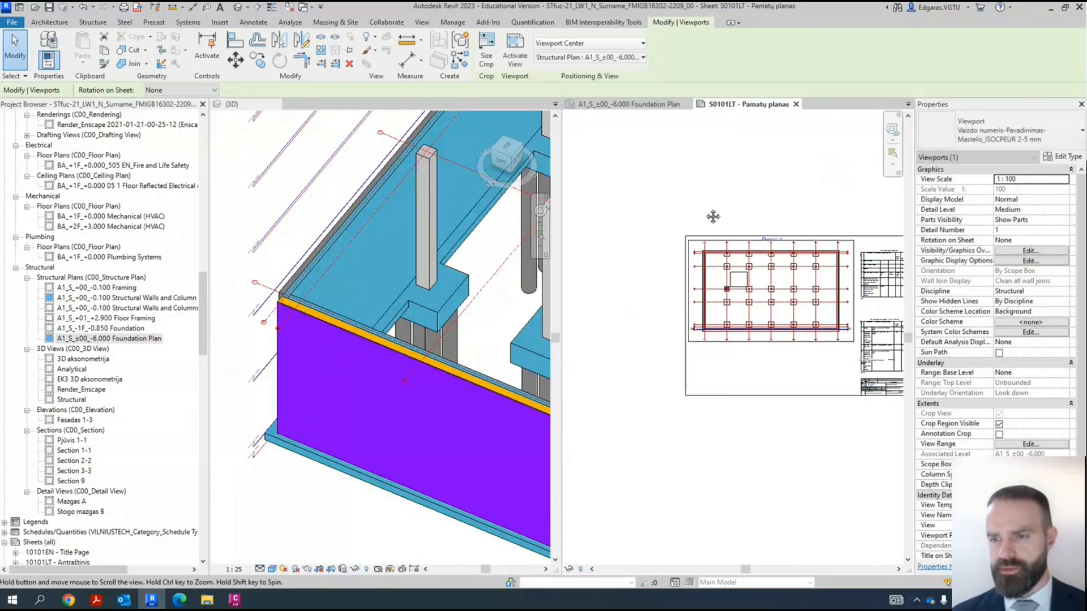
pyautogui.scroll(5, 745, 305)
pyautogui.click(745, 305)
pyautogui.moveTo(745, 306); pyautogui.dragTo(738, 299)
pyautogui.click(840, 272)
pyautogui.scroll(3, 819, 266)
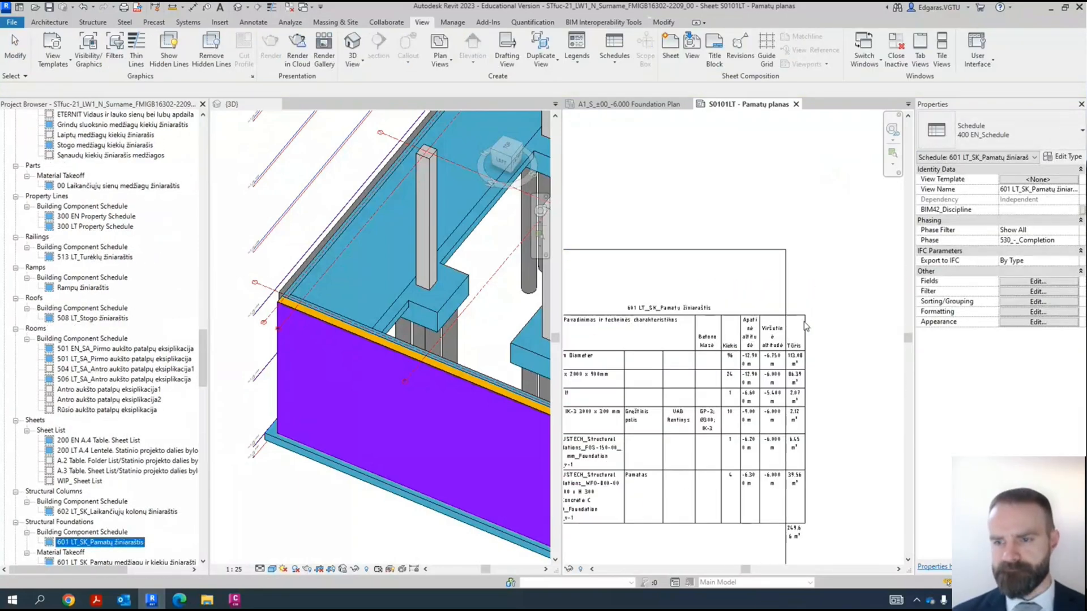
# - Move the 601 LT_SK_Pamatų žiniaraštis schedule so its upper right corner meets the sheet frame's upper right corner
pyautogui.click(806, 323)
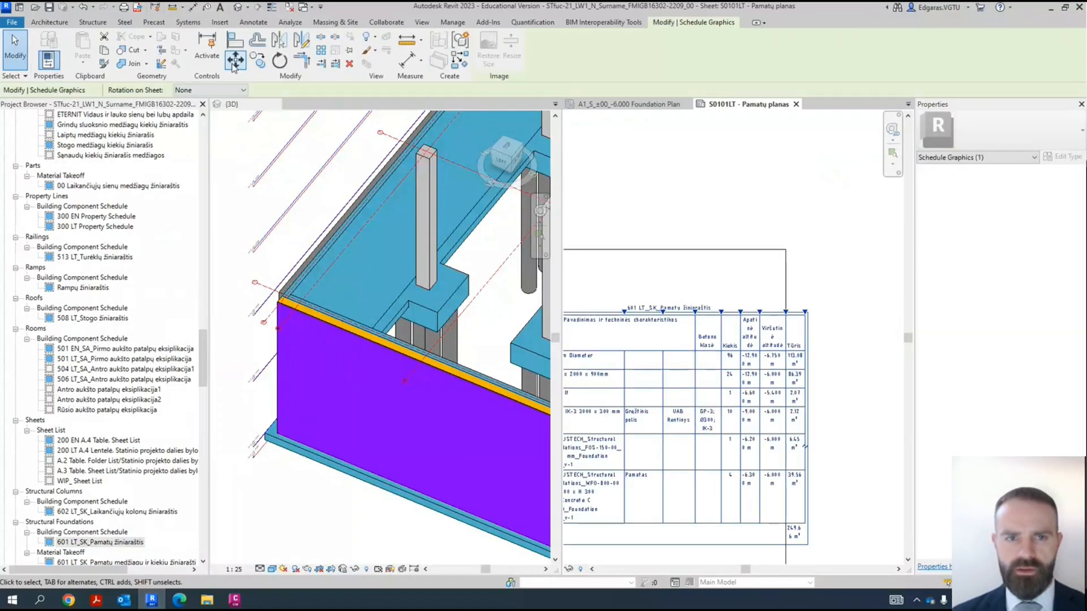
pyautogui.click(233, 64)
pyautogui.click(805, 303)
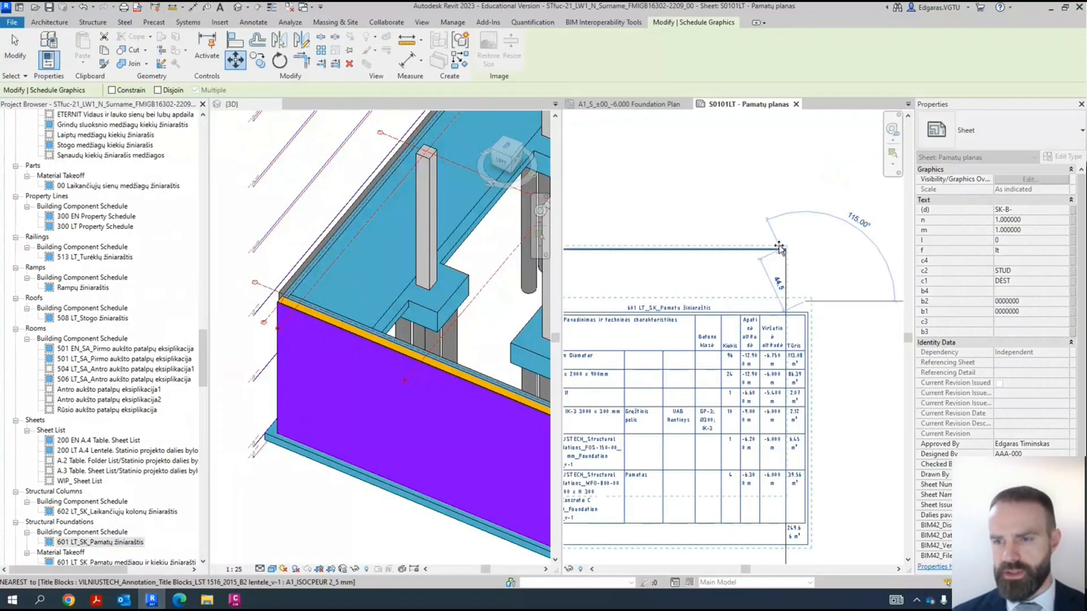
pyautogui.click(785, 250)
pyautogui.click(817, 283)
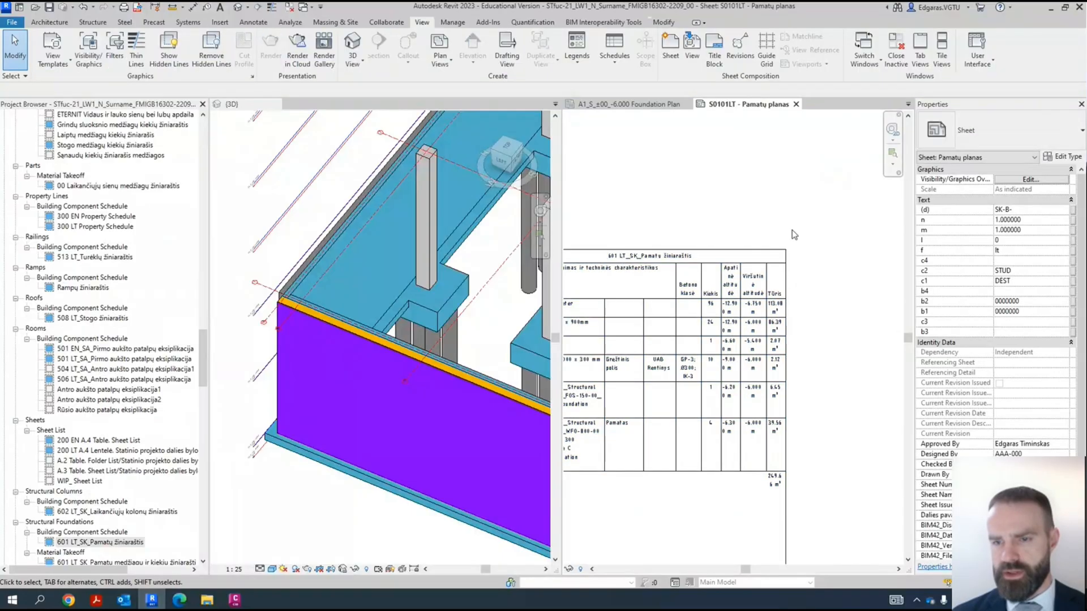
# - Move the 601 LT_SK_Pamatų medžiagų ir kiekių žiniaraštis schedule vertically to sit directly below the foundation schedule
pyautogui.scroll(-2, 805, 221)
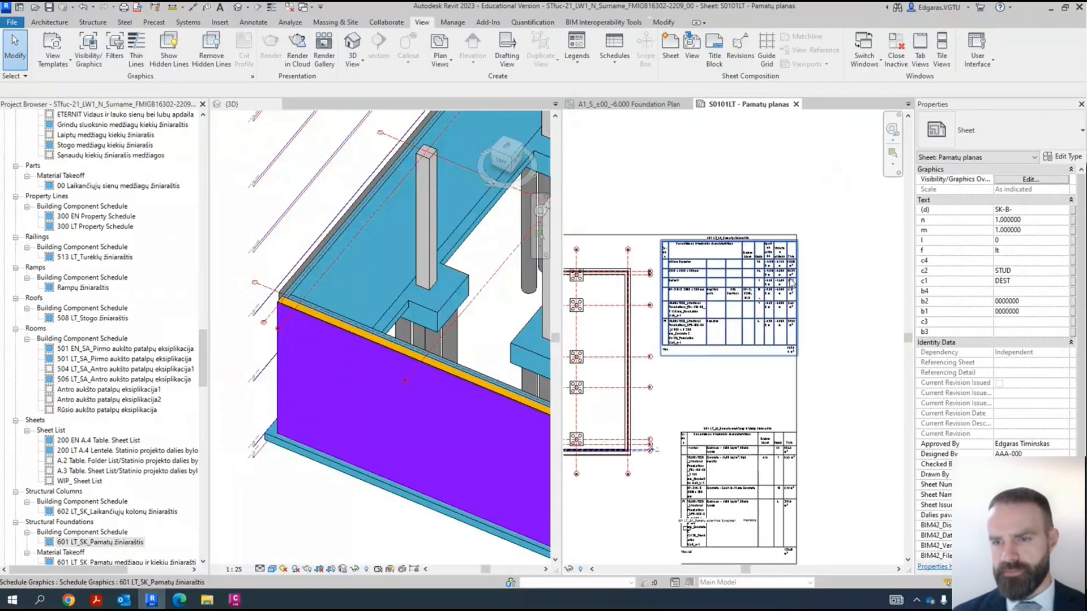
pyautogui.click(775, 446)
pyautogui.scroll(2, 808, 446)
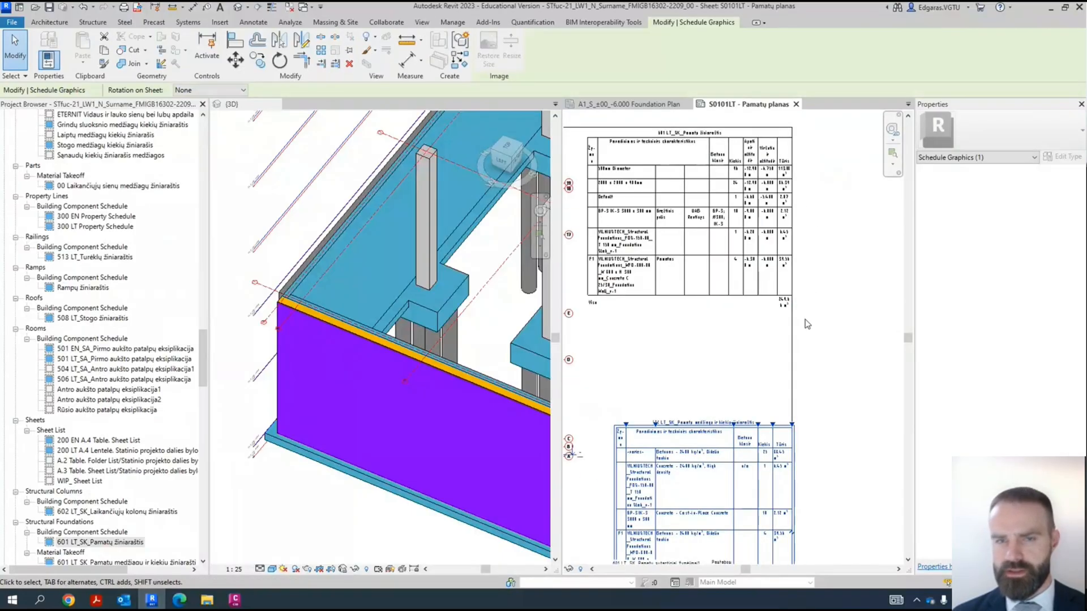
pyautogui.click(234, 59)
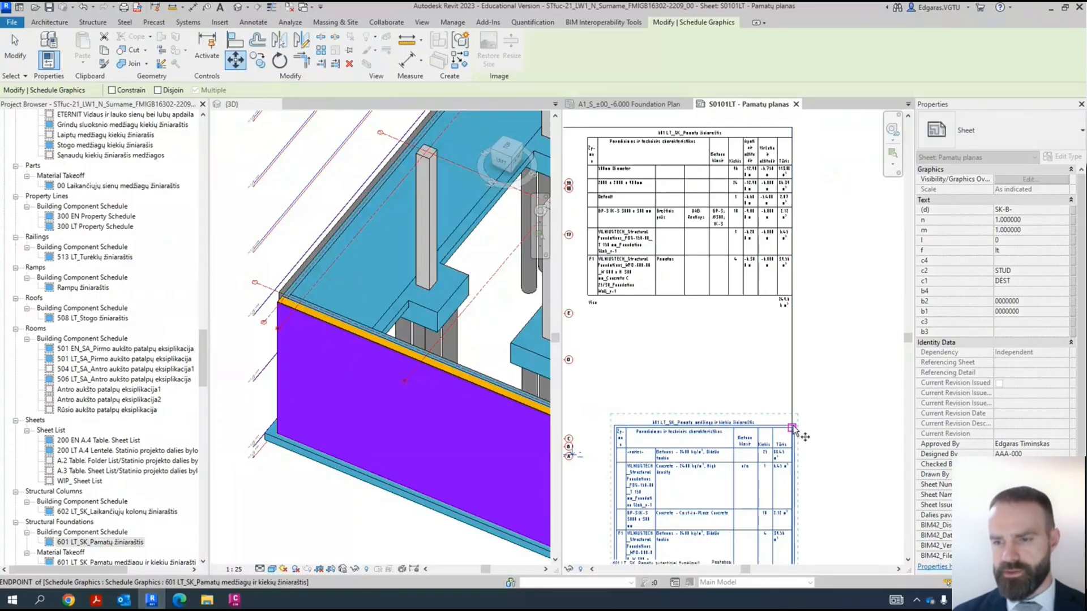
pyautogui.click(792, 418)
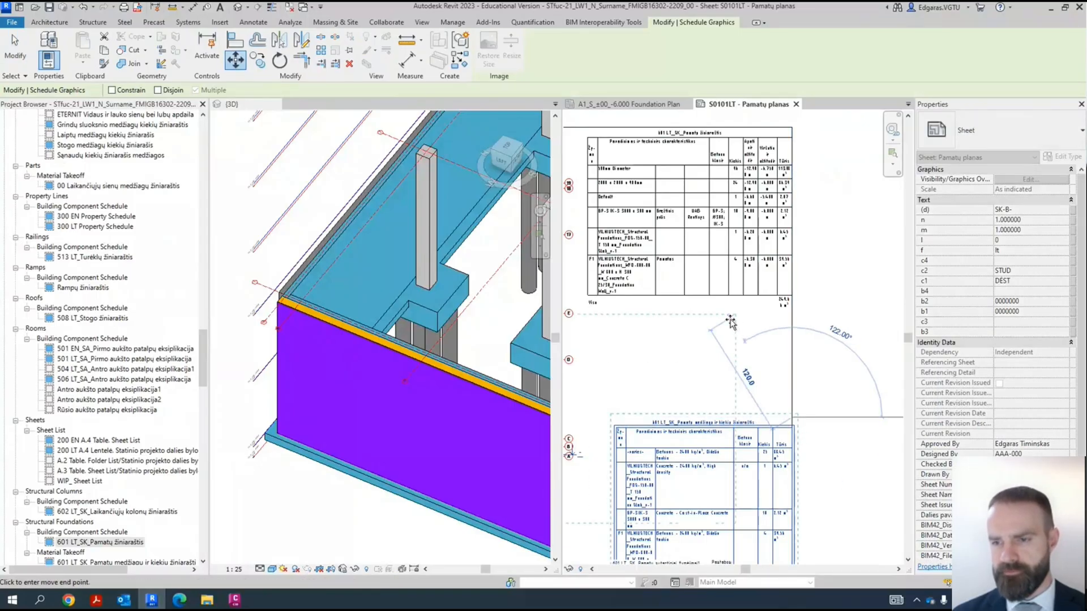
pyautogui.click(791, 316)
pyautogui.click(879, 341)
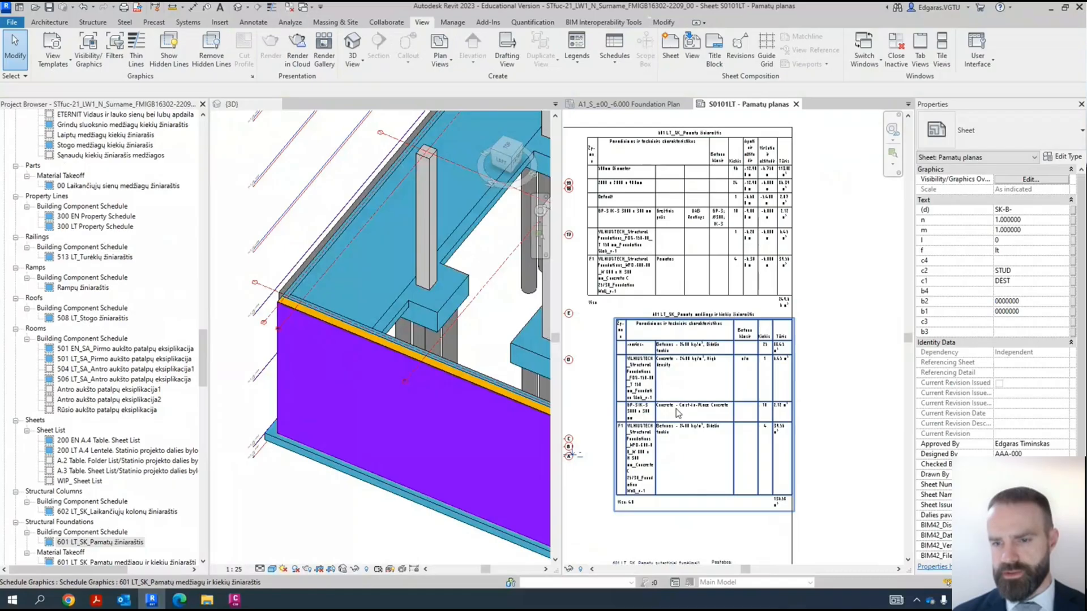
# - Examine the types, materials and quantities in both foundation schedules on the sheet
pyautogui.click(656, 371)
pyautogui.moveTo(626, 318); pyautogui.dragTo(737, 326)
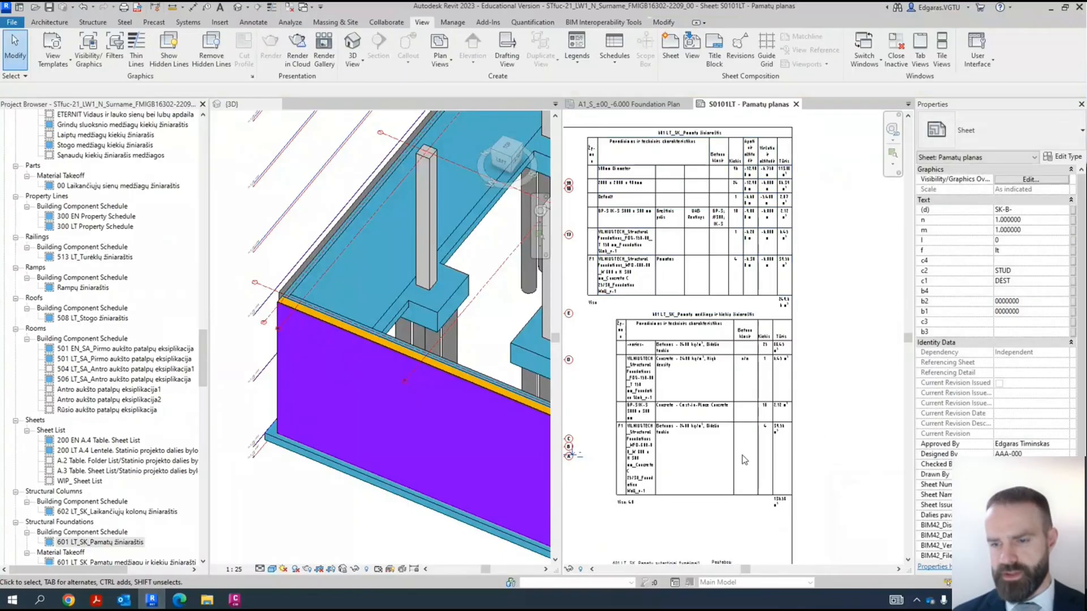
pyautogui.scroll(3, 742, 455)
pyautogui.scroll(-3, 785, 404)
pyautogui.scroll(5, 784, 403)
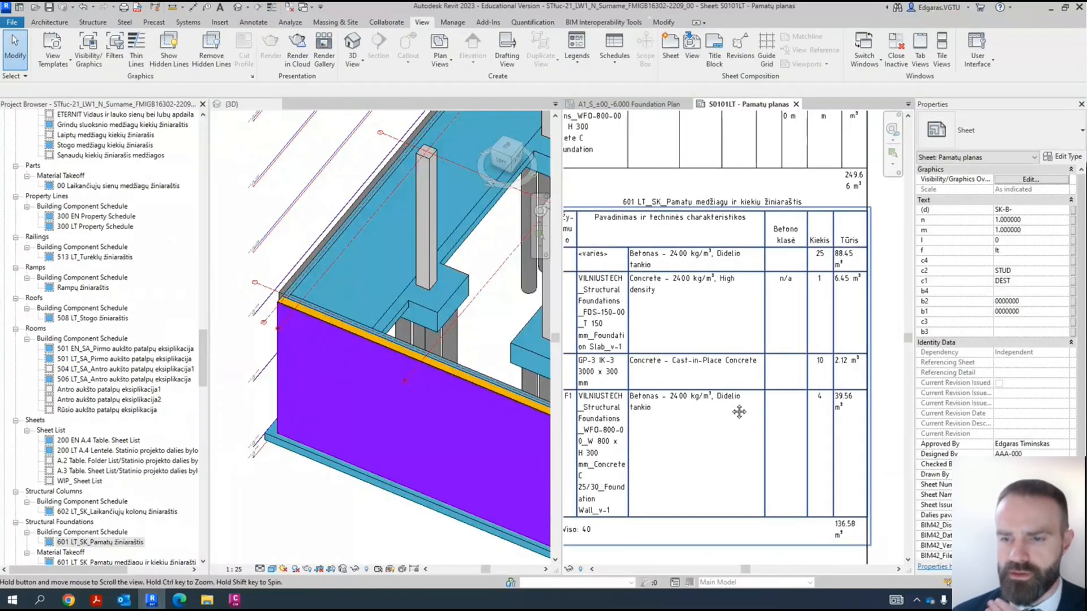
pyautogui.scroll(-4, 808, 412)
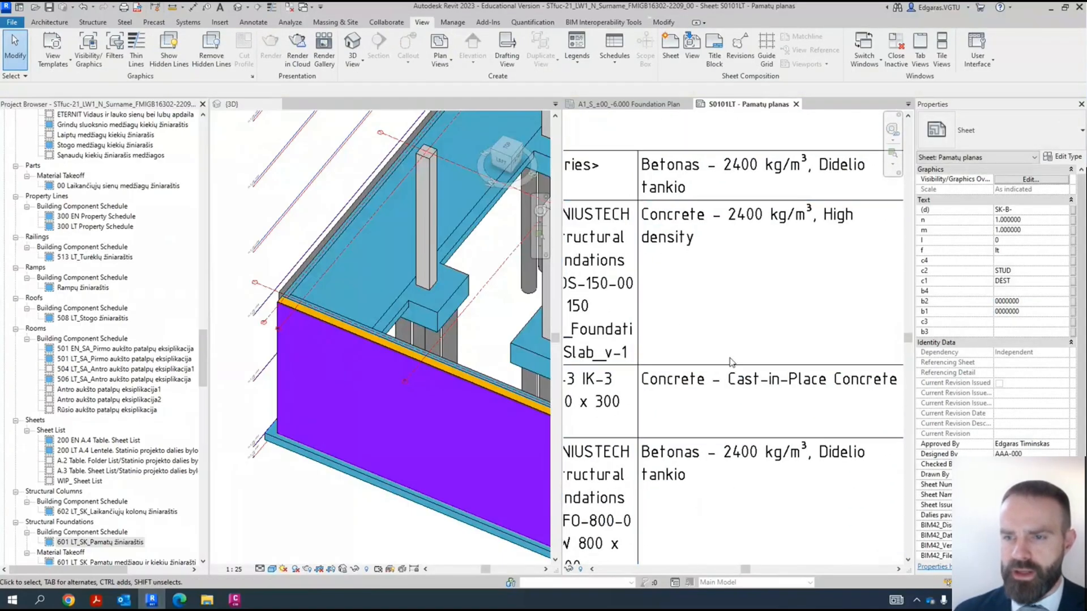
pyautogui.scroll(-2, 711, 245)
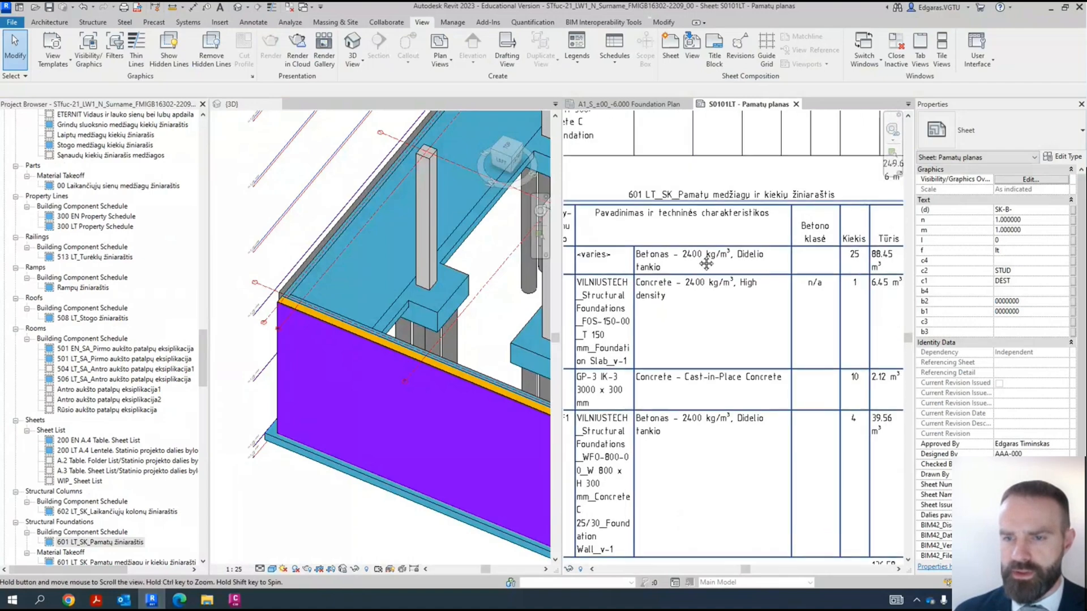
pyautogui.scroll(-1, 680, 383)
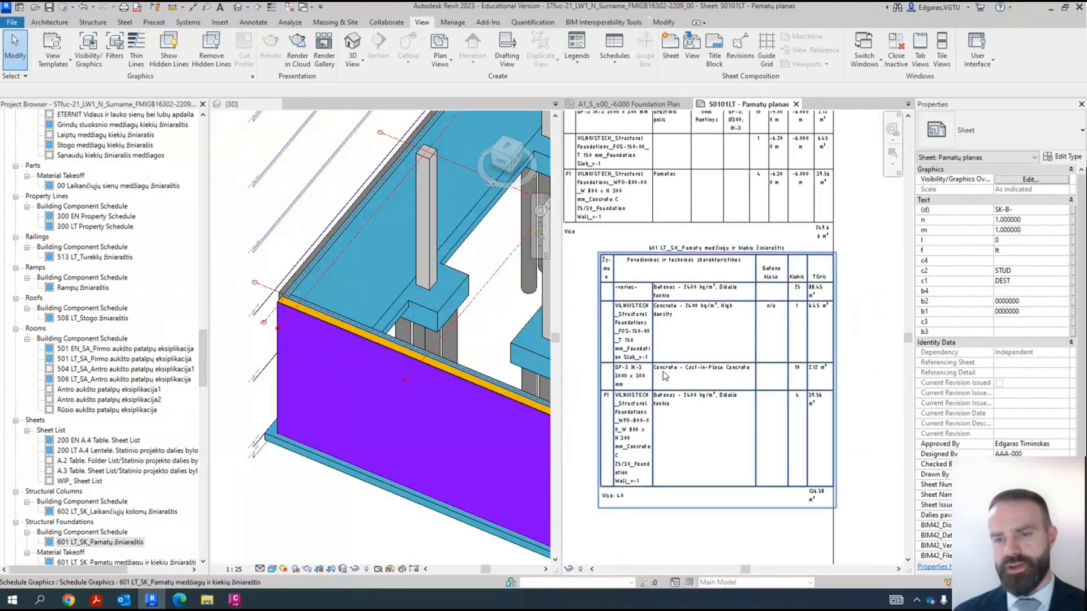
pyautogui.scroll(7, 690, 347)
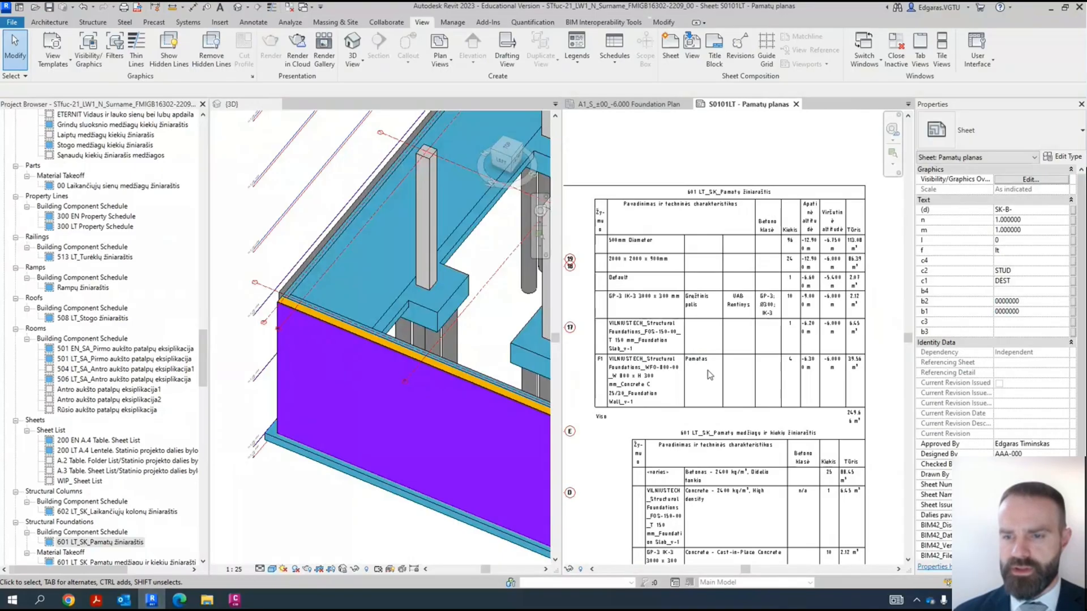
pyautogui.scroll(-3, 756, 353)
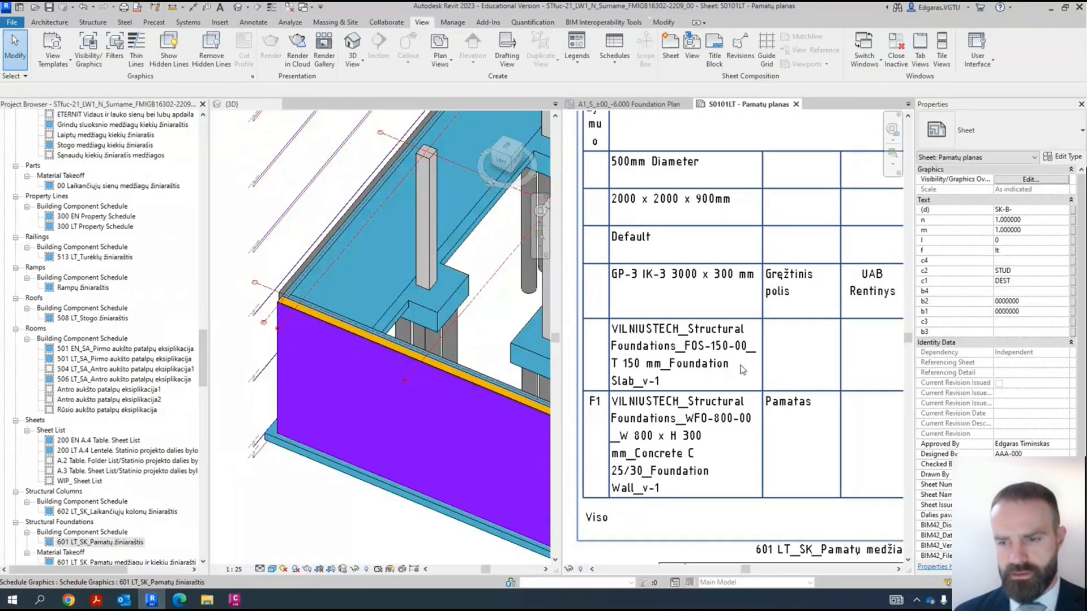
pyautogui.scroll(-3, 790, 369)
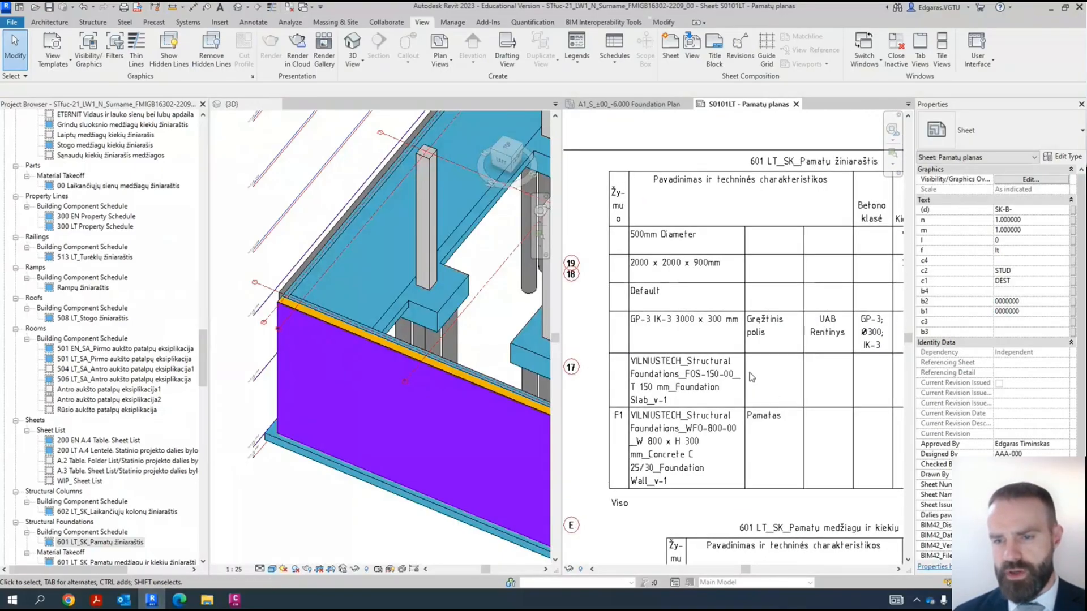
pyautogui.scroll(-3, 676, 273)
pyautogui.scroll(6, 753, 340)
# - Move the "Pastabos:" text note beneath the material takeoff schedule, above the foundation symbols legend
pyautogui.moveTo(835, 346); pyautogui.dragTo(730, 369, button='middle')
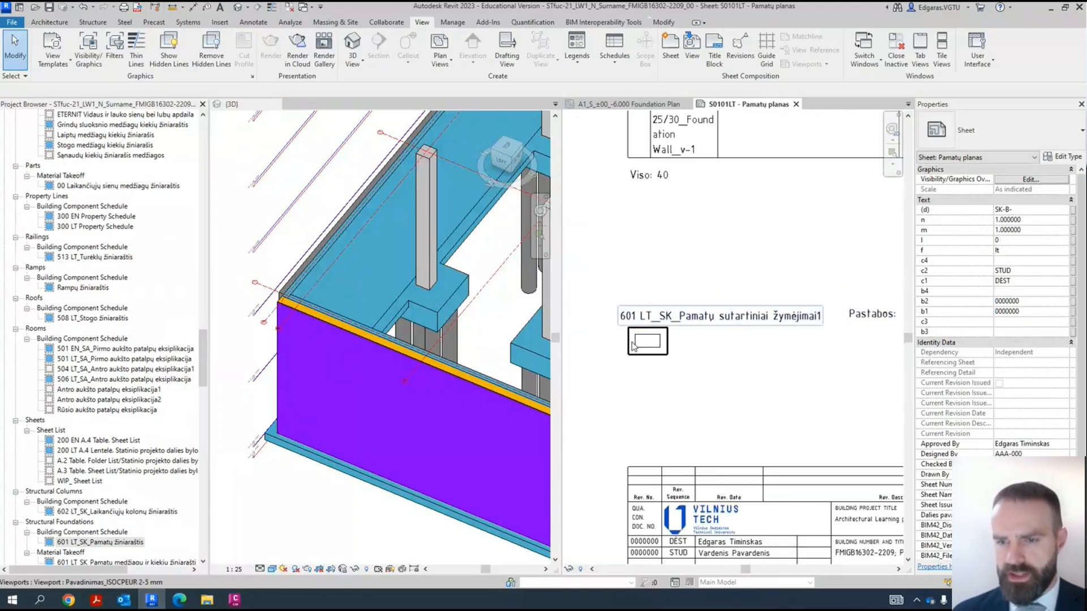
pyautogui.scroll(-2, 746, 376)
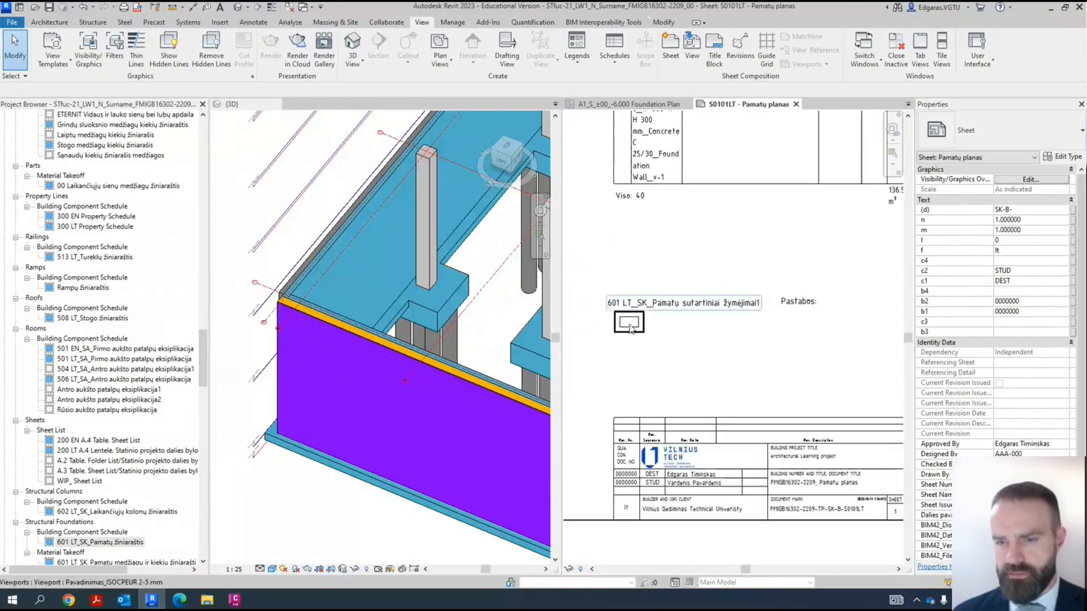
pyautogui.scroll(2, 623, 323)
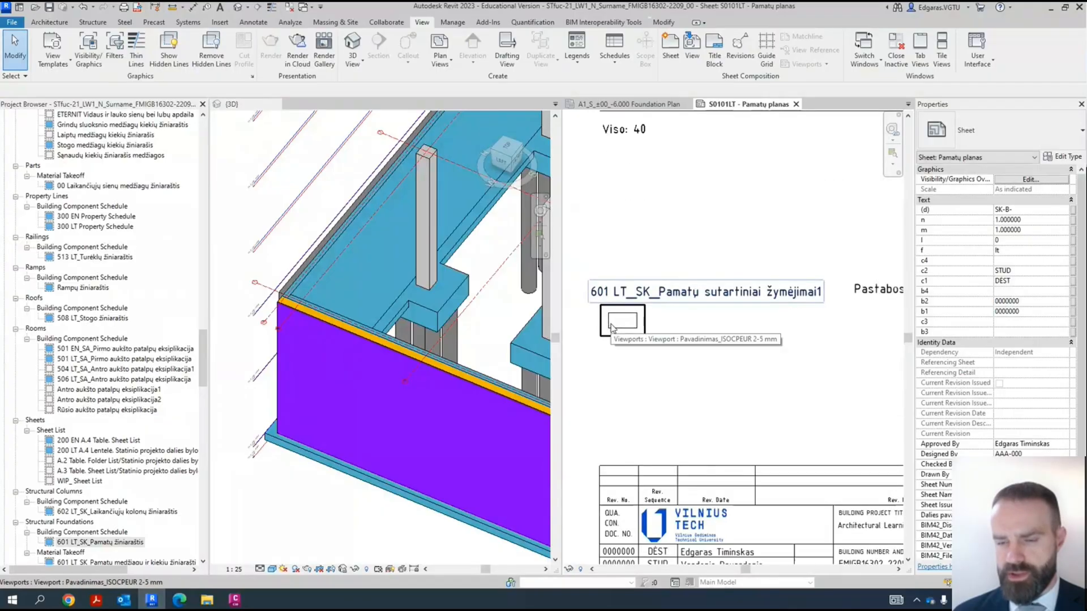
pyautogui.scroll(-2, 613, 325)
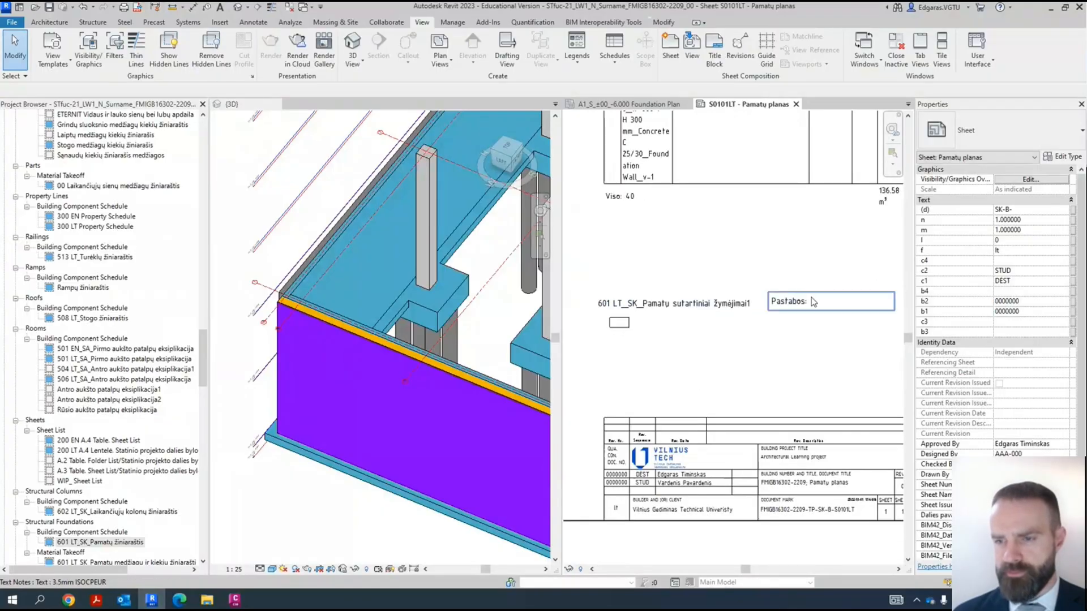
pyautogui.moveTo(689, 238); pyautogui.dragTo(631, 249)
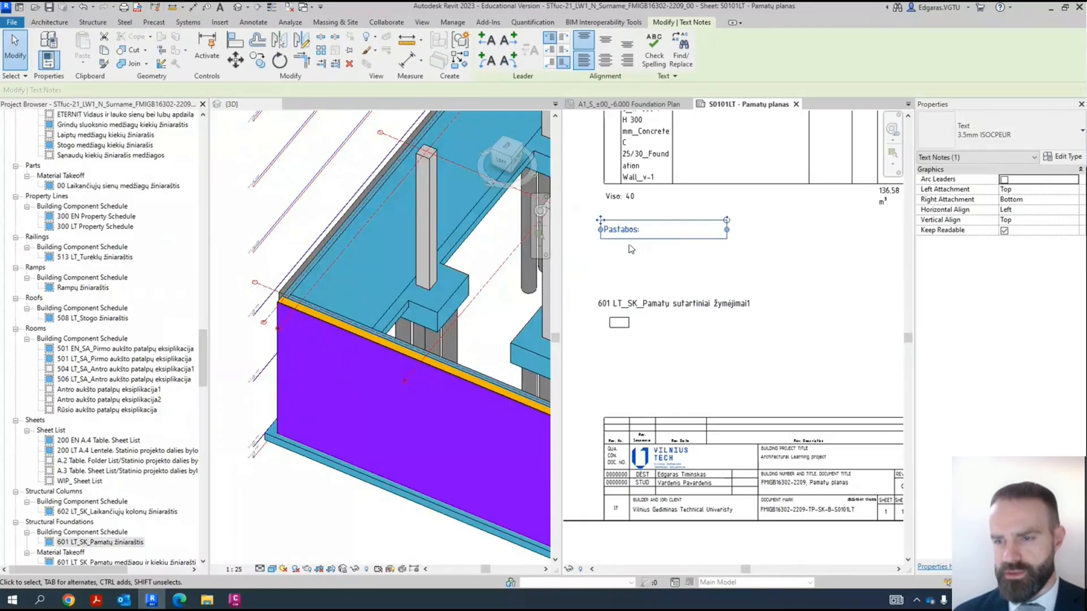
pyautogui.scroll(-3, 738, 339)
pyautogui.press('Escape')
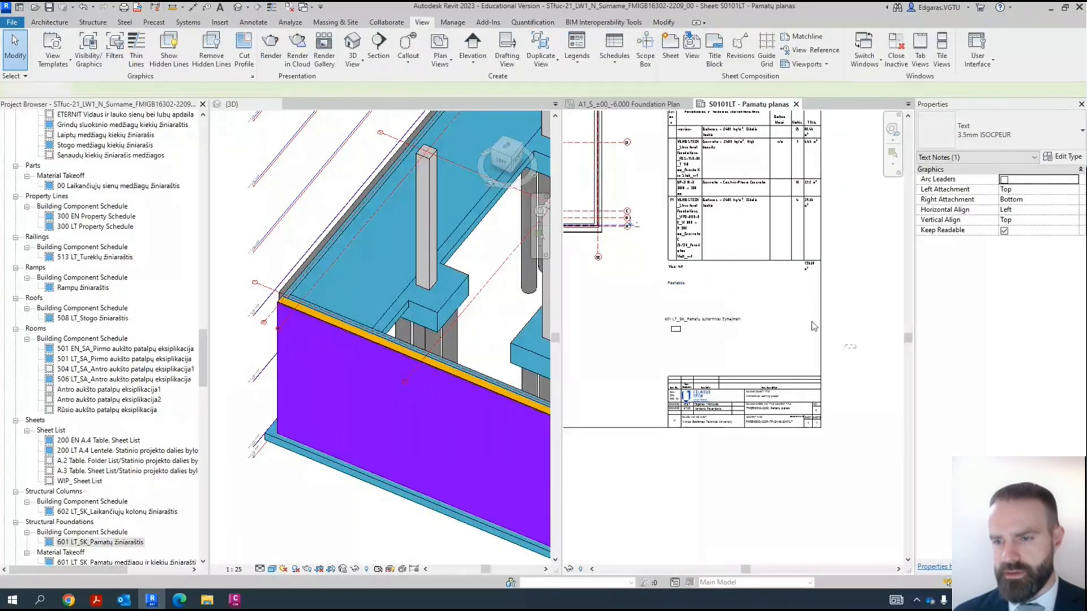
# - Move the "Pastabos:" text note below the foundation symbols legend, just above the title block
pyautogui.scroll(3, 688, 297)
pyautogui.moveTo(675, 277); pyautogui.dragTo(674, 399)
pyautogui.click(811, 380)
pyautogui.moveTo(712, 399); pyautogui.dragTo(666, 353, button='middle')
pyautogui.scroll(-1, 825, 377)
pyautogui.scroll(-4, 825, 377)
pyautogui.moveTo(730, 371); pyautogui.dragTo(763, 397, button='middle')
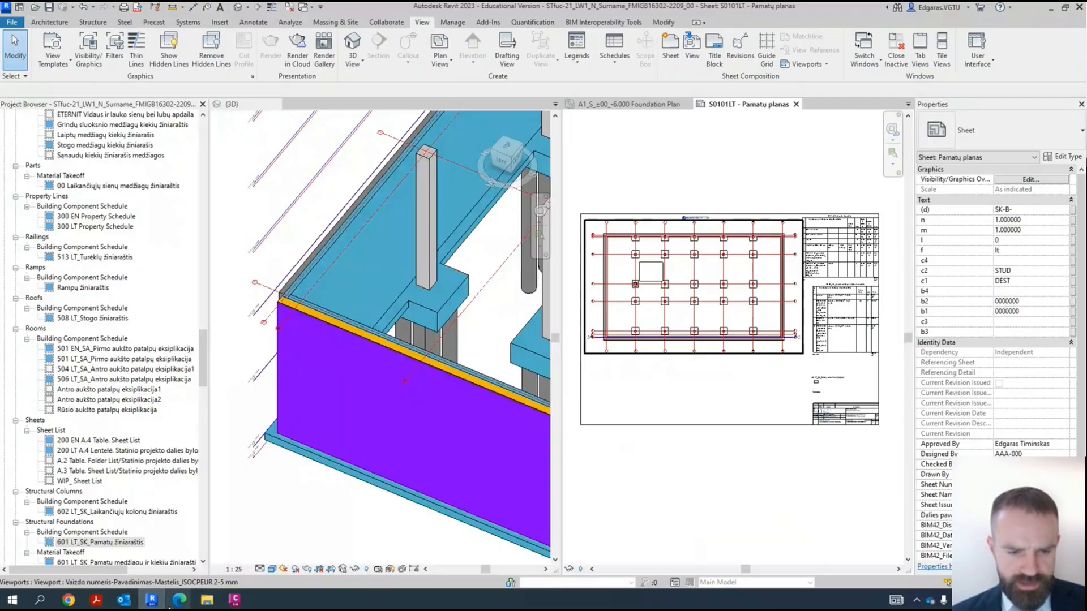
# - Switch to Plannerly and review the Savaitė Week 7 scope requirements for annotations, including dimensions, legends, schedules, tags and title blocks
pyautogui.moveTo(181, 601)
pyautogui.click(145, 535)
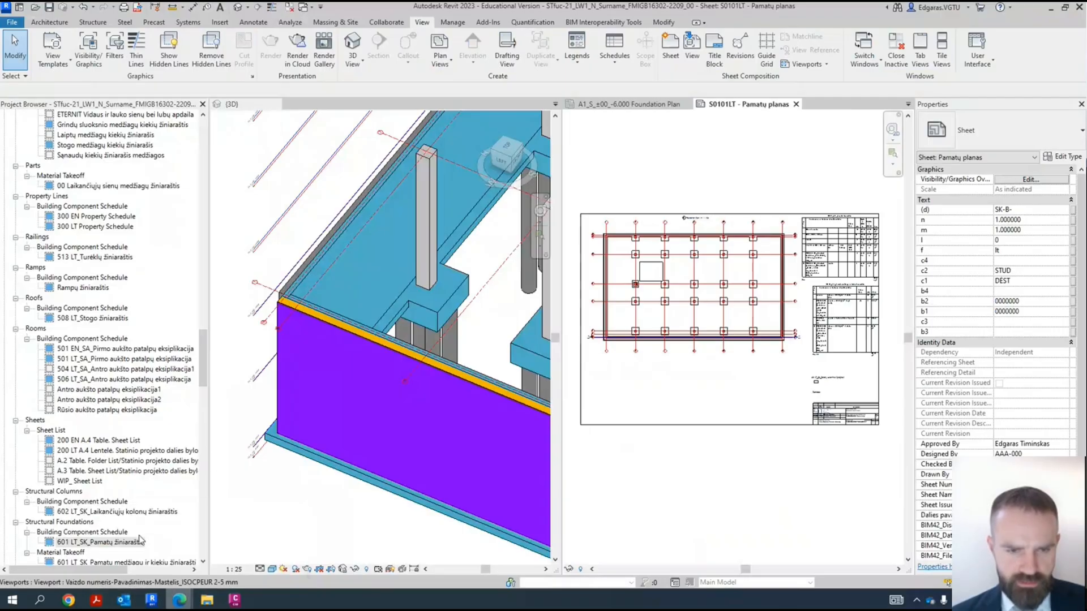
pyautogui.moveTo(15, 169)
pyautogui.click(39, 110)
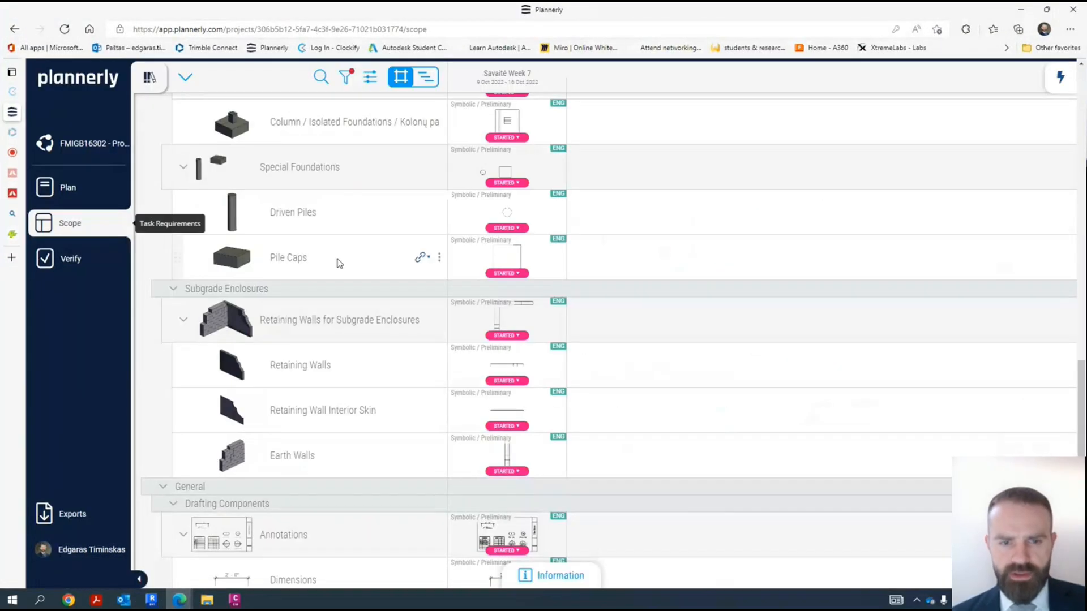
pyautogui.scroll(-4, 292, 447)
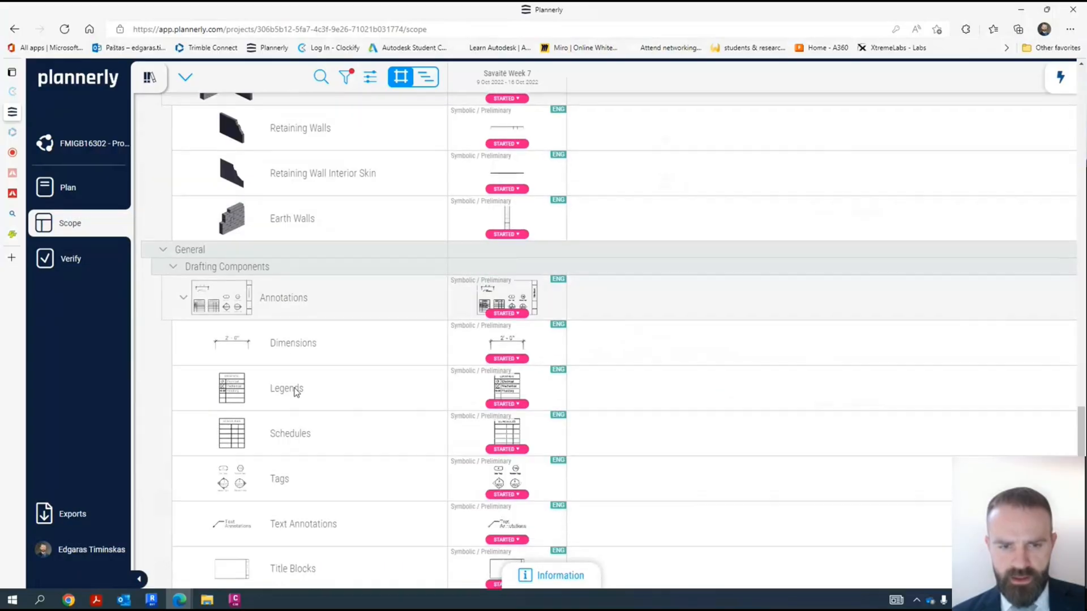
pyautogui.scroll(-3, 317, 450)
pyautogui.scroll(2, 315, 434)
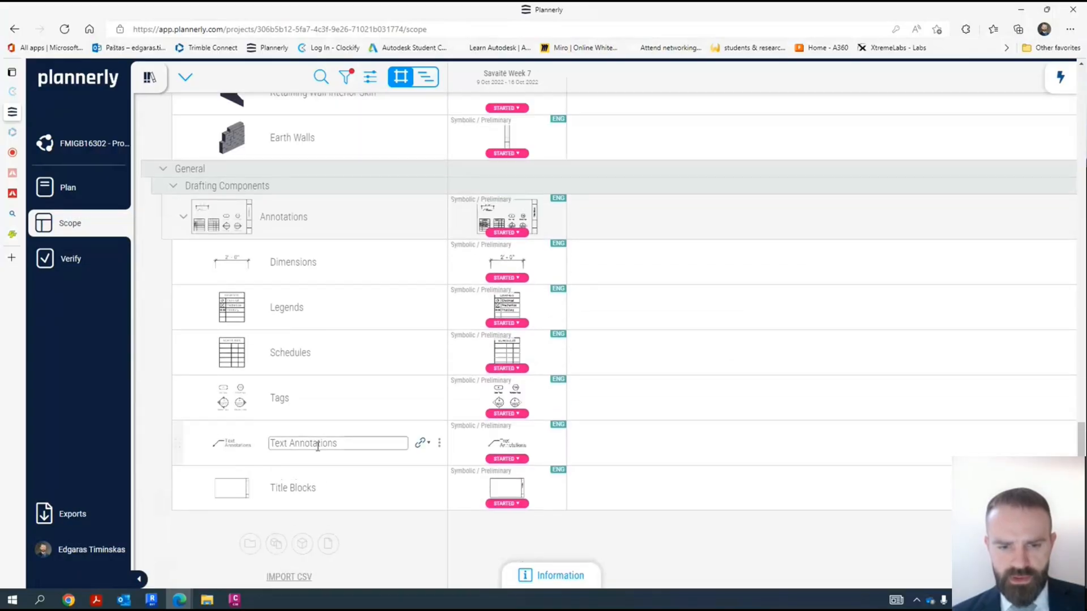
pyautogui.click(305, 261)
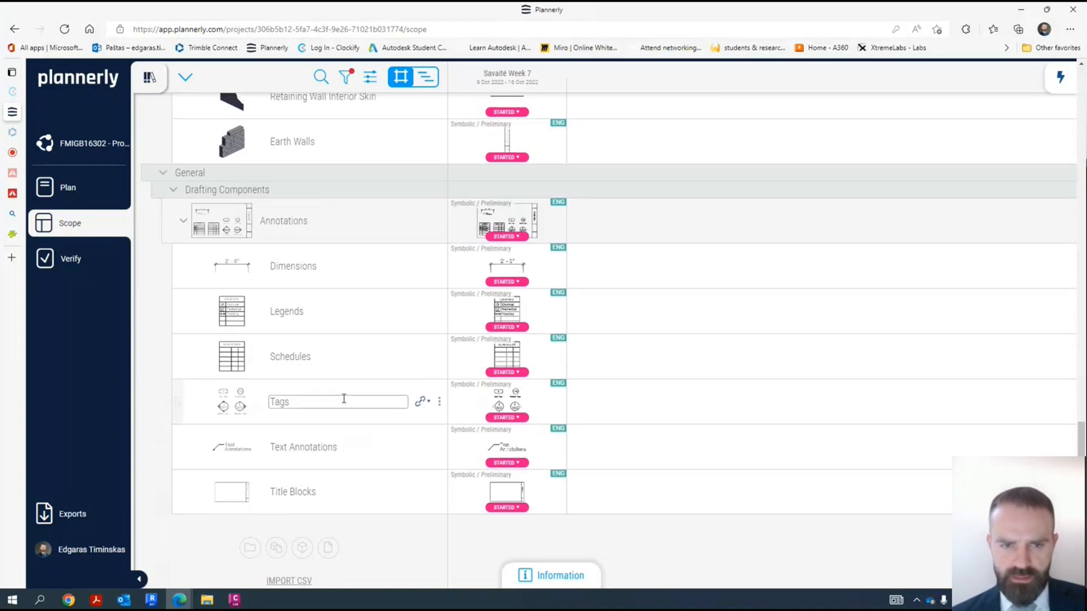
pyautogui.scroll(5, 326, 400)
pyautogui.scroll(5, 297, 401)
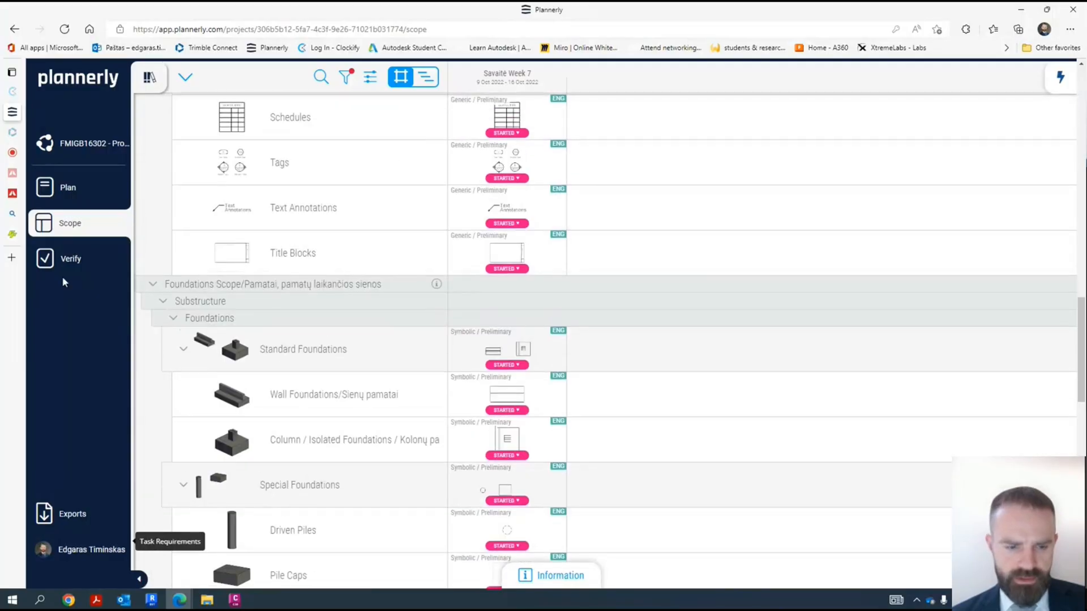
# - Switch back to Revit and activate the foundation plan viewport on the S0101LT sheet at the pile cap on grids D and 2
pyautogui.click(157, 604)
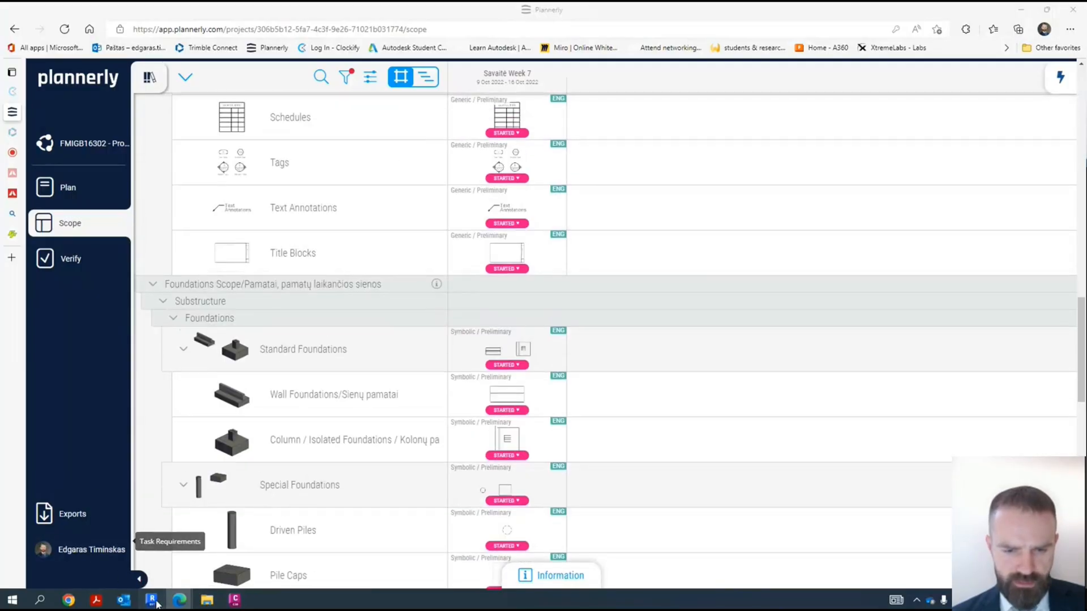
pyautogui.scroll(3, 609, 334)
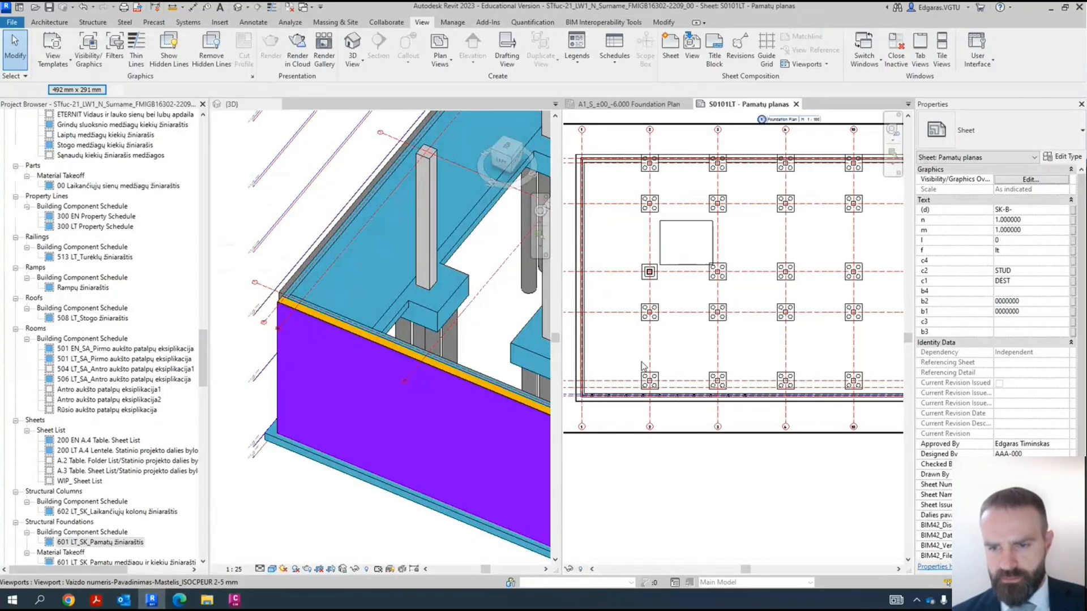
pyautogui.doubleClick(609, 334)
pyautogui.moveTo(609, 334); pyautogui.dragTo(679, 347, button='middle')
pyautogui.scroll(5, 715, 330)
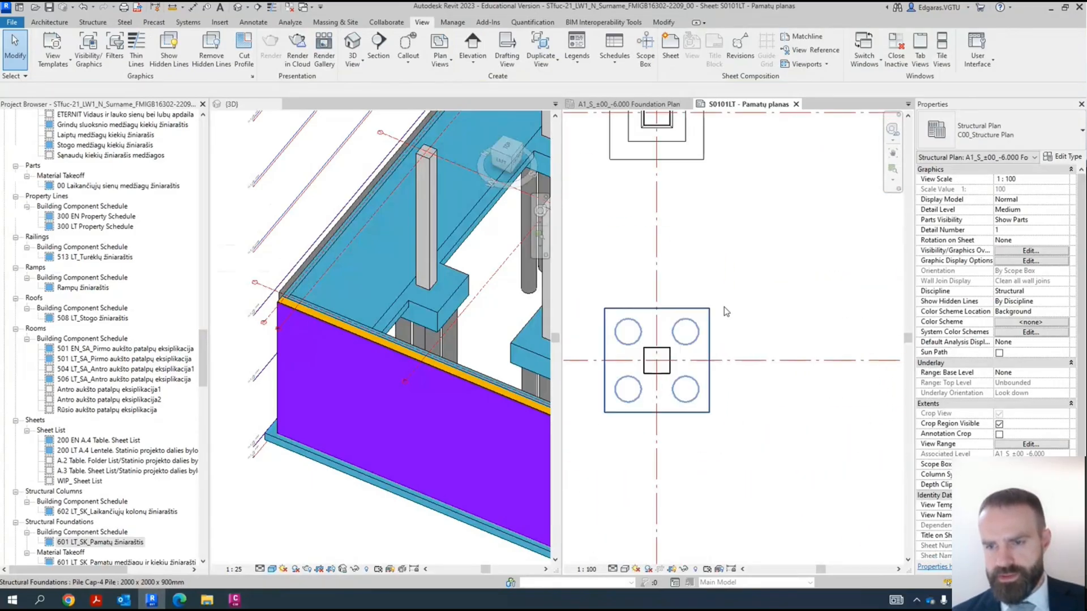
pyautogui.scroll(-1, 725, 311)
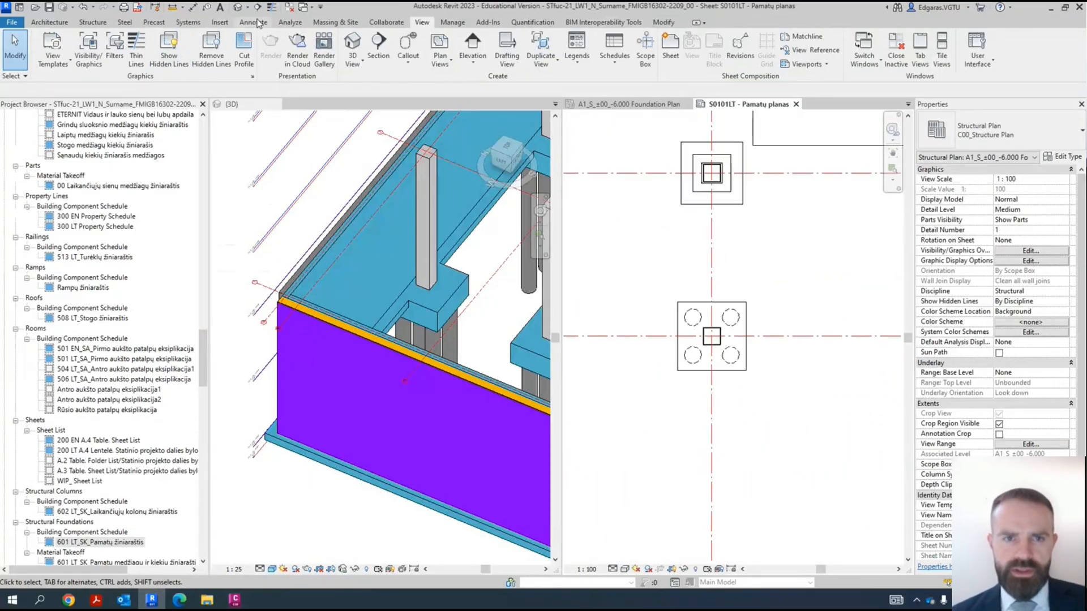
# - Add a vertical aligned dimension chain to the pile cap at grids D and 2, from edge to edge through grid D
pyautogui.click(258, 23)
pyautogui.click(45, 48)
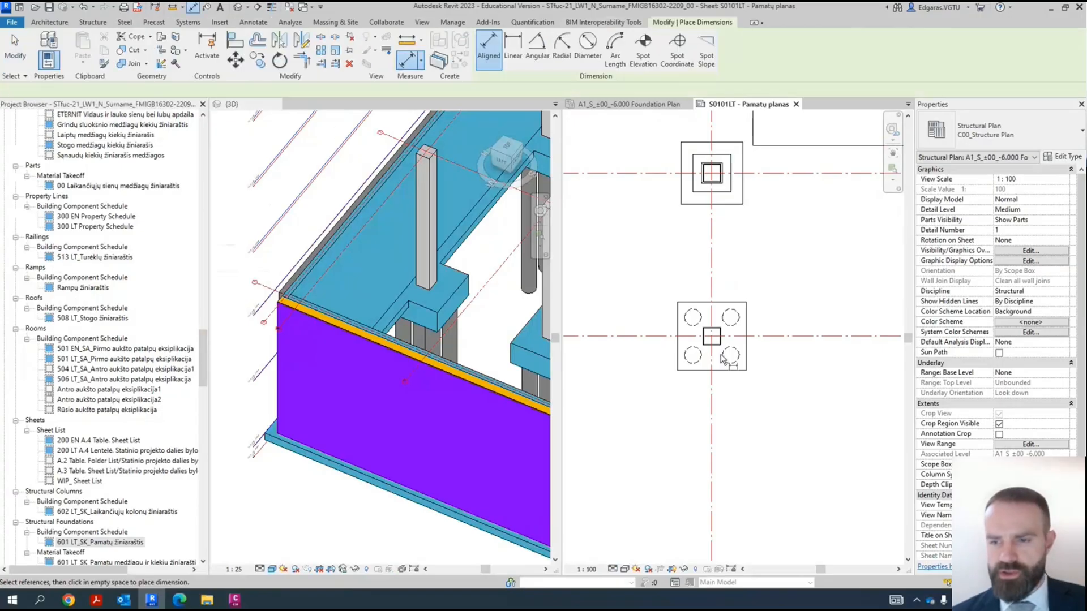
pyautogui.click(737, 371)
pyautogui.scroll(2, 767, 308)
pyautogui.click(727, 299)
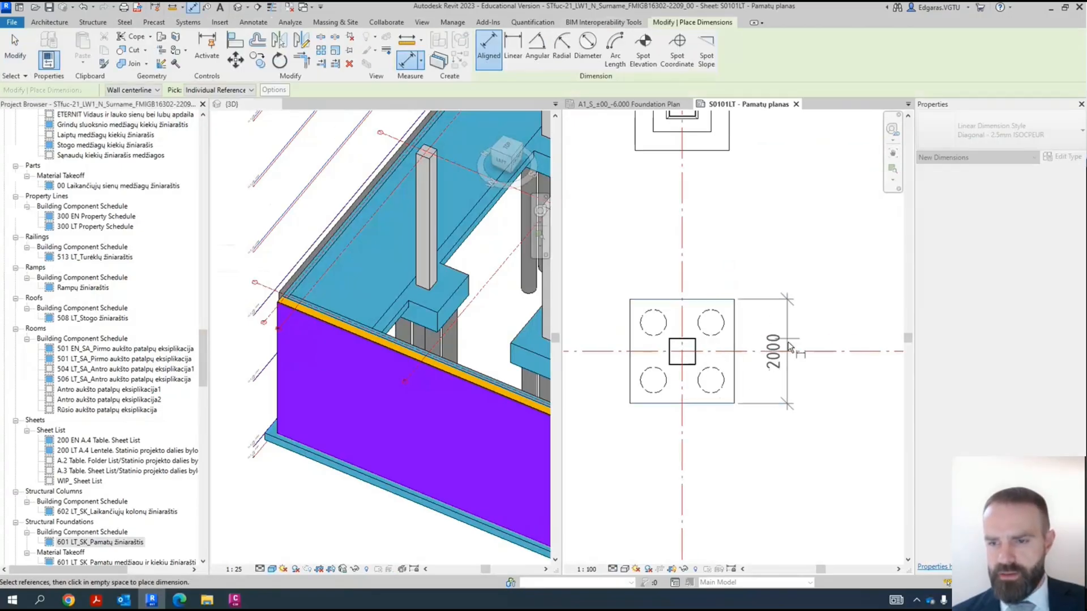
pyautogui.click(790, 352)
pyautogui.click(795, 366)
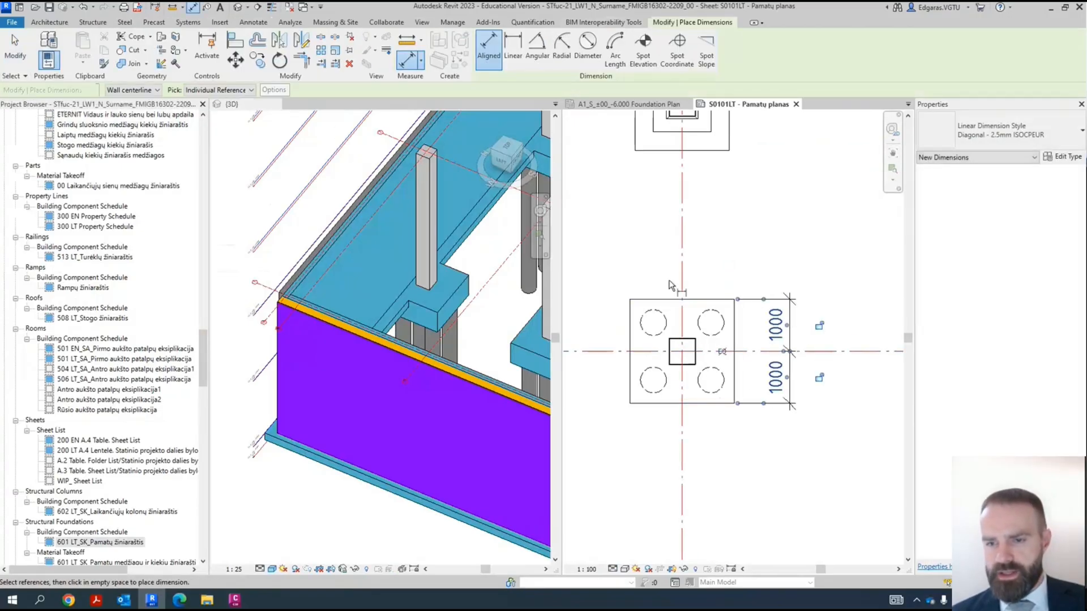
# - Add a horizontal dimension chain above the same pile cap, from edge to edge through grid 2
pyautogui.click(630, 327)
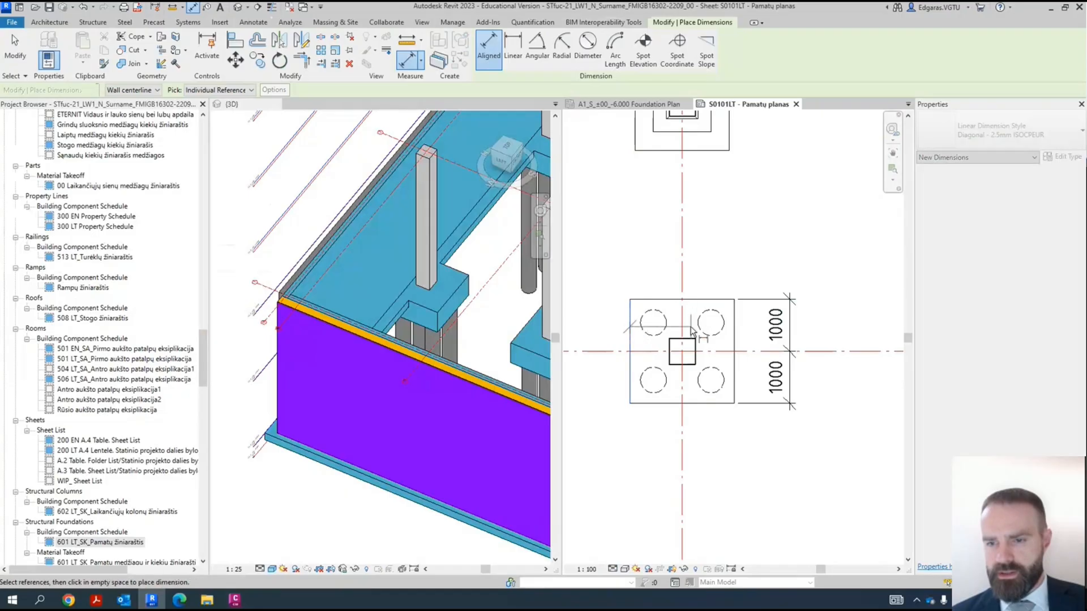
pyautogui.click(736, 314)
pyautogui.click(682, 237)
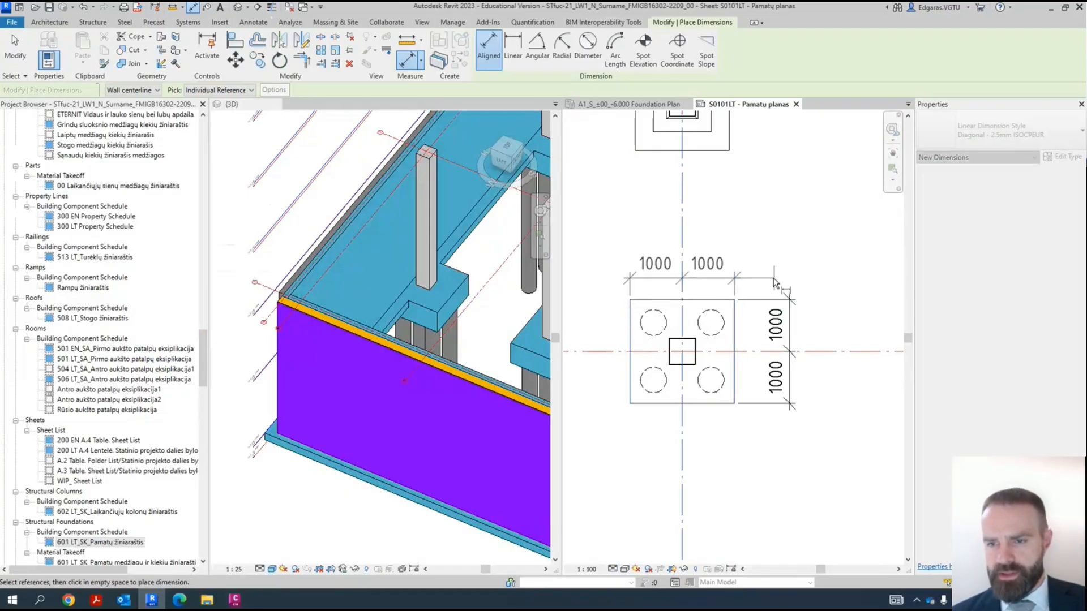
pyautogui.click(774, 264)
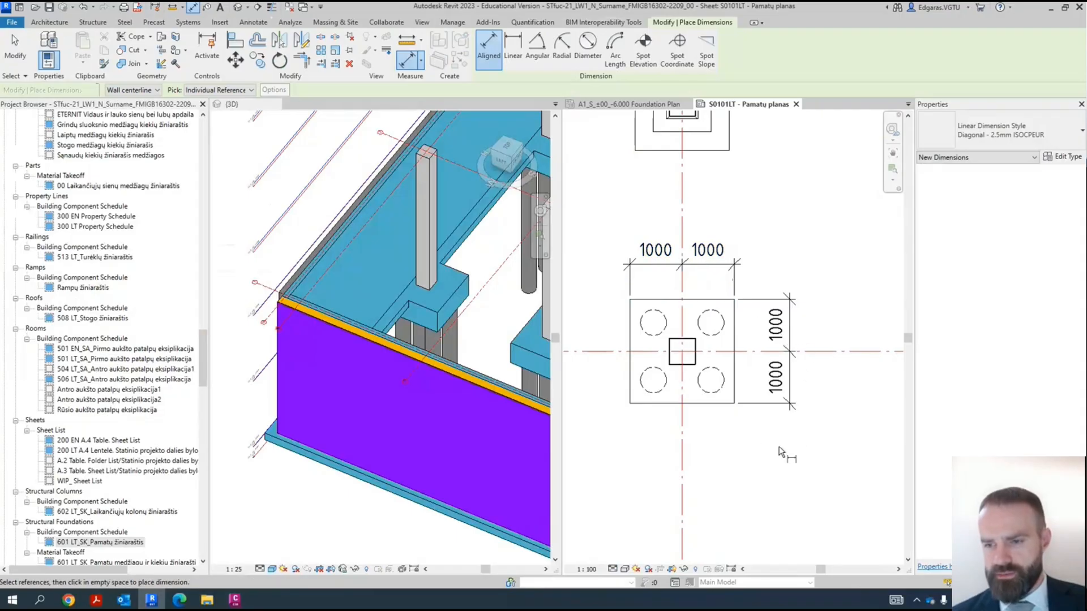
# - Add overall width and depth dimensions below and left of the pile cap at grids D and 2
pyautogui.scroll(-2, 814, 305)
pyautogui.scroll(-3, 814, 397)
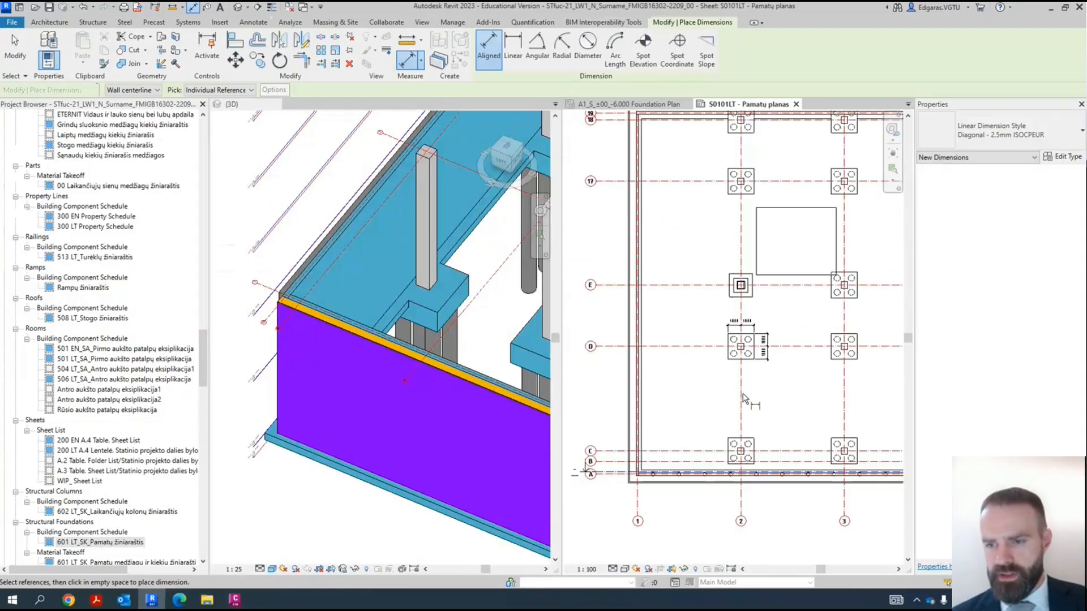
pyautogui.scroll(4, 761, 348)
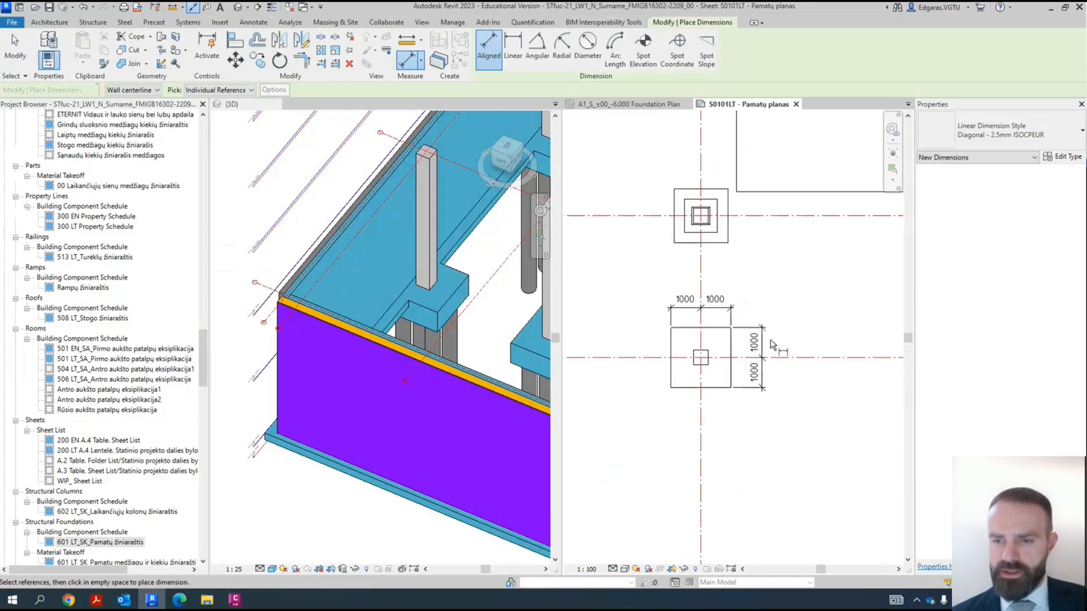
pyautogui.scroll(-2, 788, 365)
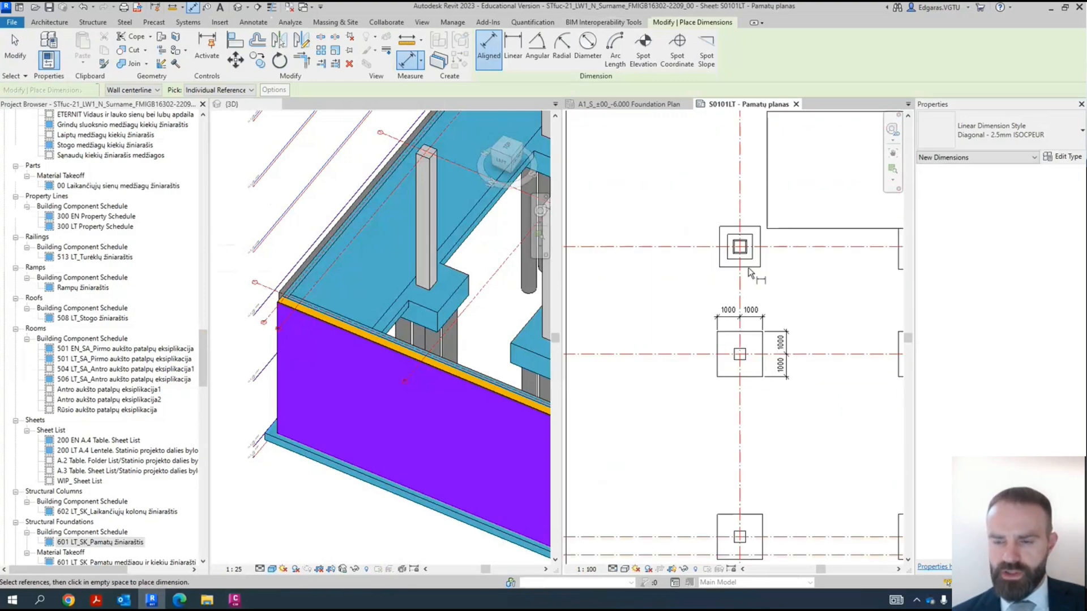
pyautogui.scroll(2, 784, 371)
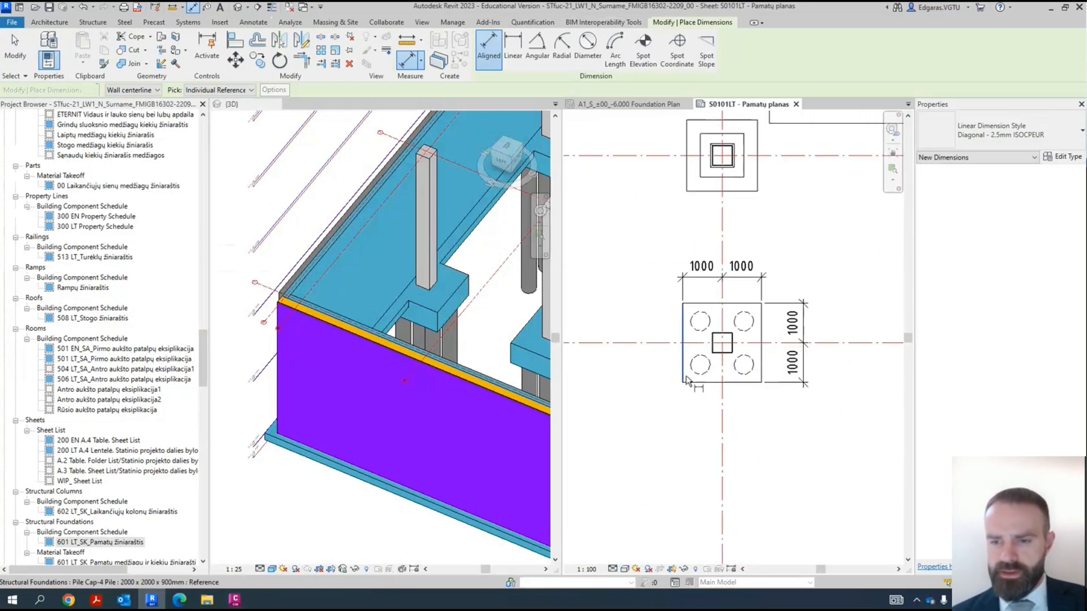
pyautogui.click(687, 380)
pyautogui.click(764, 378)
pyautogui.click(730, 414)
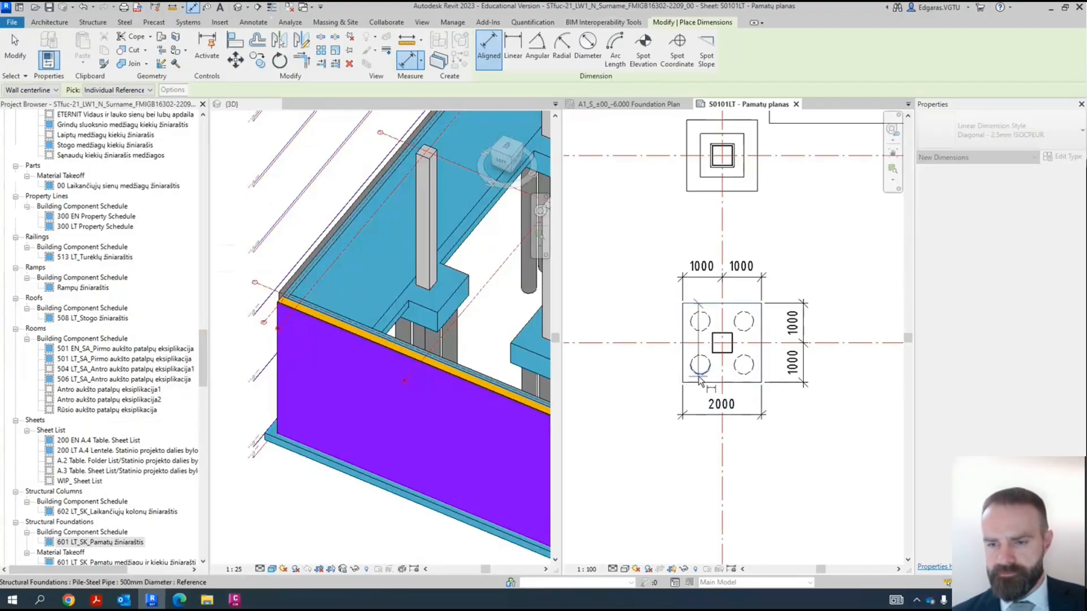
pyautogui.click(696, 383)
pyautogui.click(658, 380)
pyautogui.scroll(-4, 706, 383)
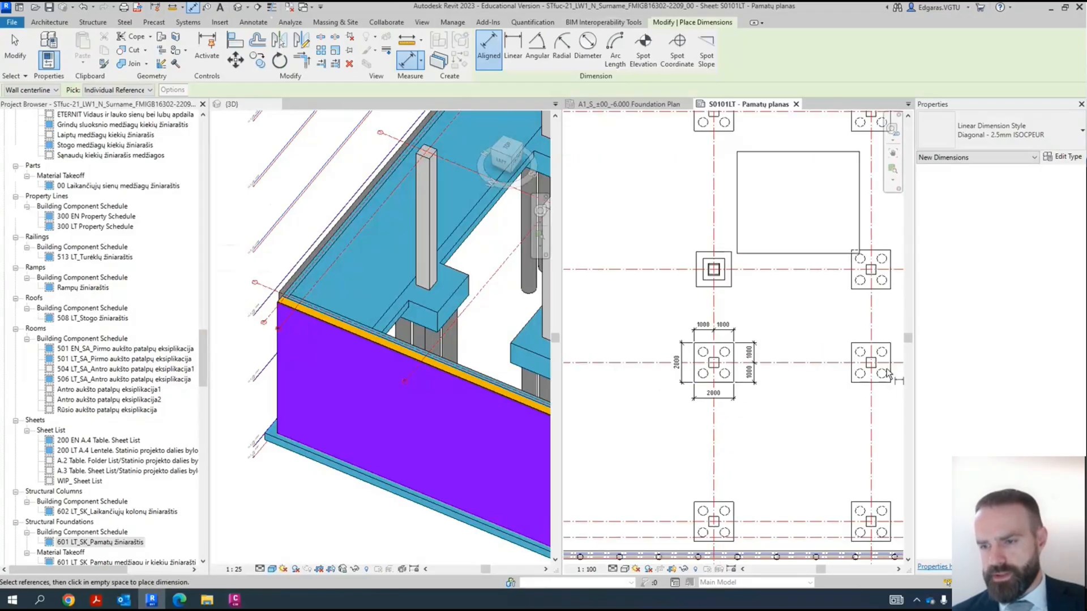
# - Examine the dimensioned pile cap and the neighbouring pile caps along grid 2, and end dimensioning
pyautogui.scroll(2, 736, 413)
pyautogui.scroll(-2, 696, 413)
pyautogui.scroll(2, 736, 347)
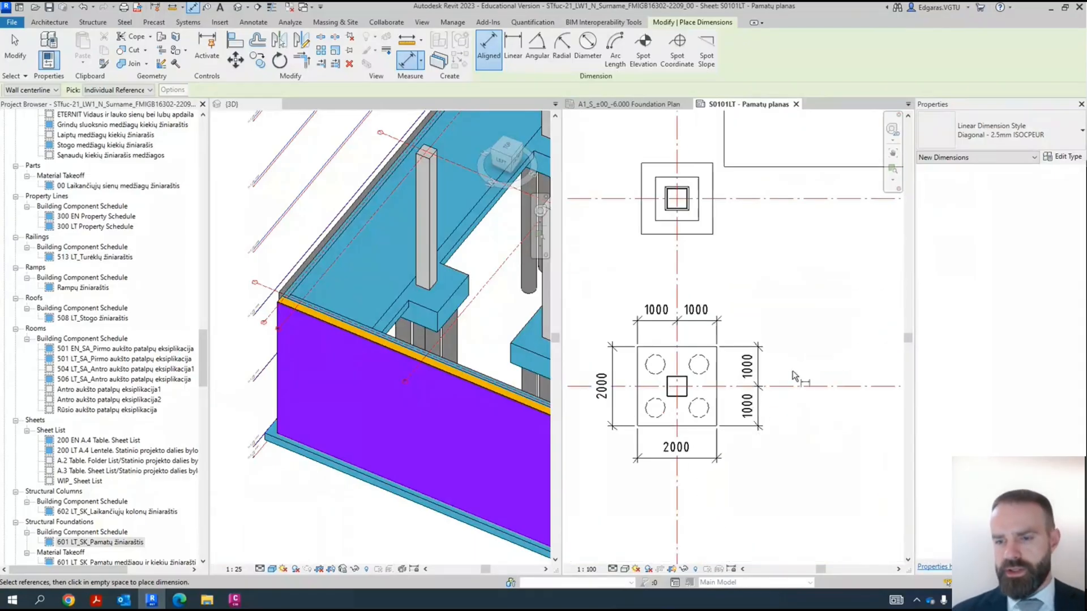
pyautogui.scroll(-2, 792, 379)
pyautogui.scroll(2, 786, 425)
pyautogui.scroll(-2, 779, 477)
pyautogui.scroll(-2, 779, 477)
pyautogui.scroll(4, 736, 413)
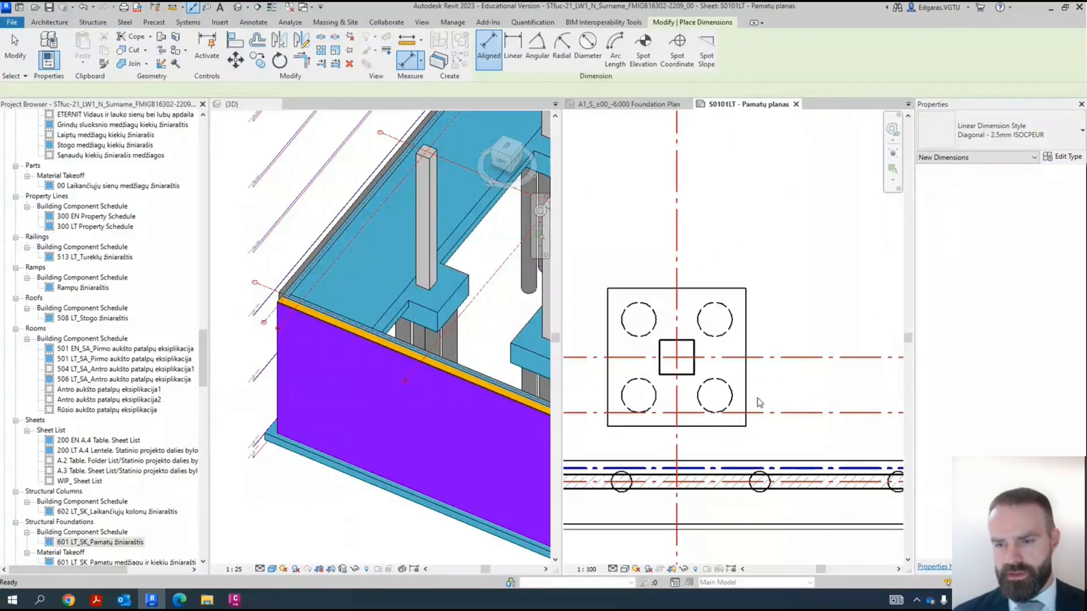
pyautogui.press('Escape')
pyautogui.press('Escape')
pyautogui.scroll(-4, 736, 396)
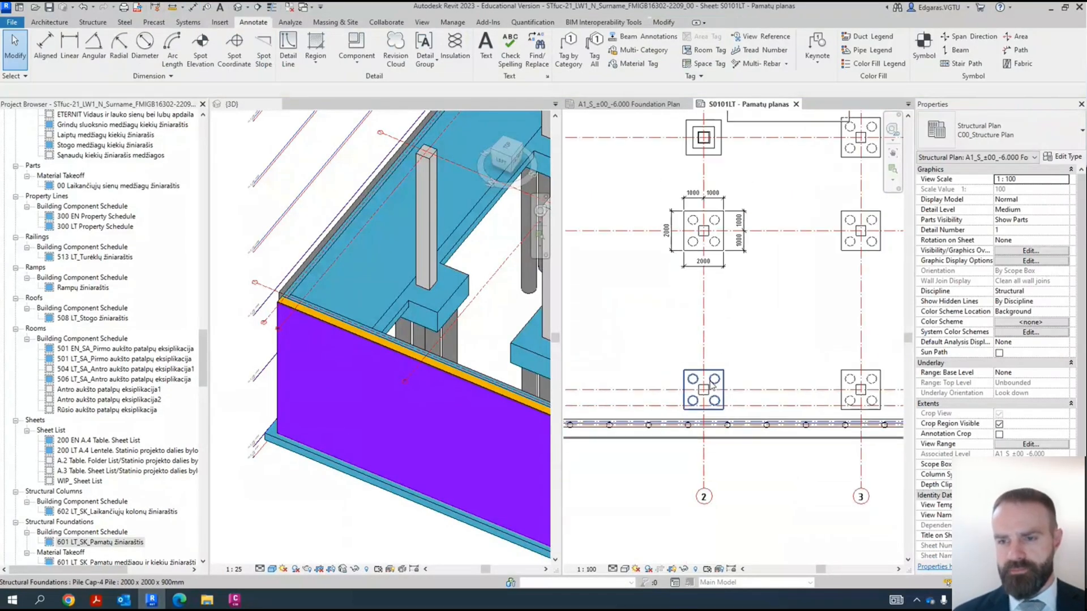
# - Dimension the sleeve foundation at grids E and 2 with an overall depth and a width chain through grid 2
pyautogui.scroll(5, 737, 292)
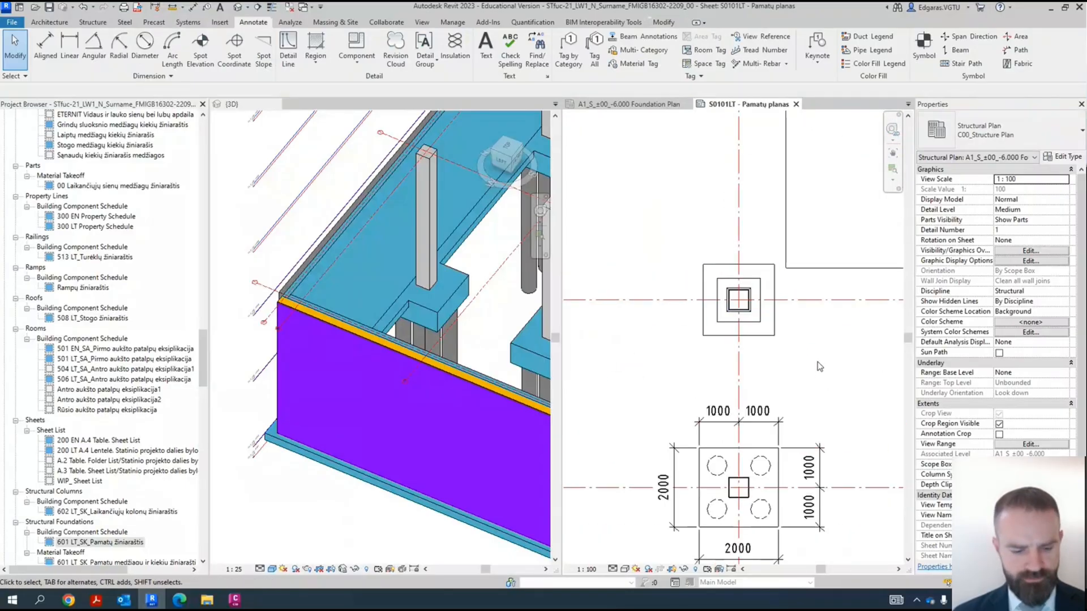
pyautogui.press('d')
pyautogui.press('i')
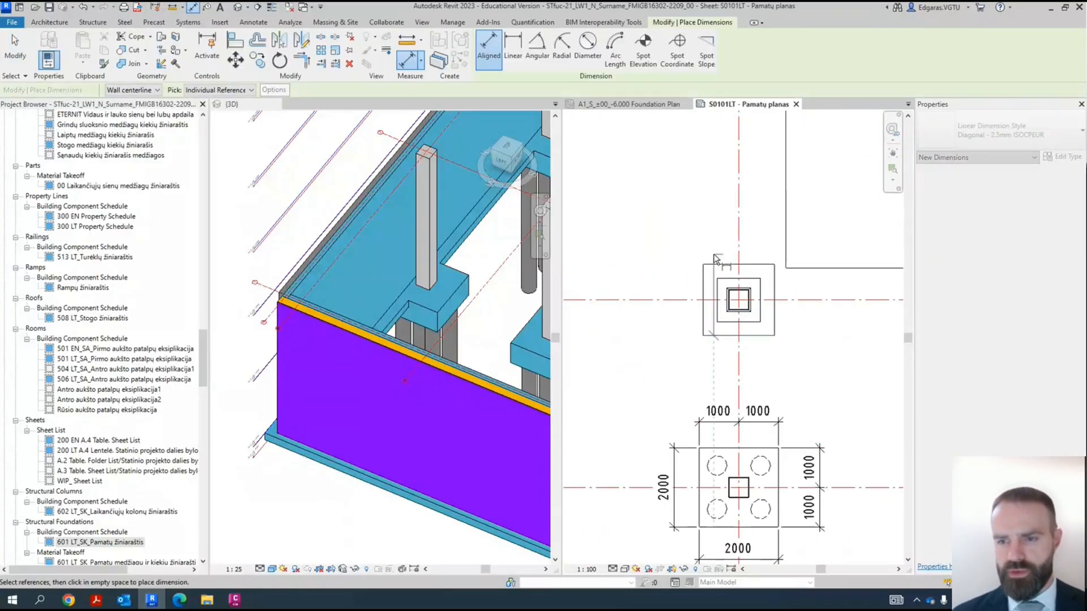
pyautogui.click(702, 283)
pyautogui.click(739, 266)
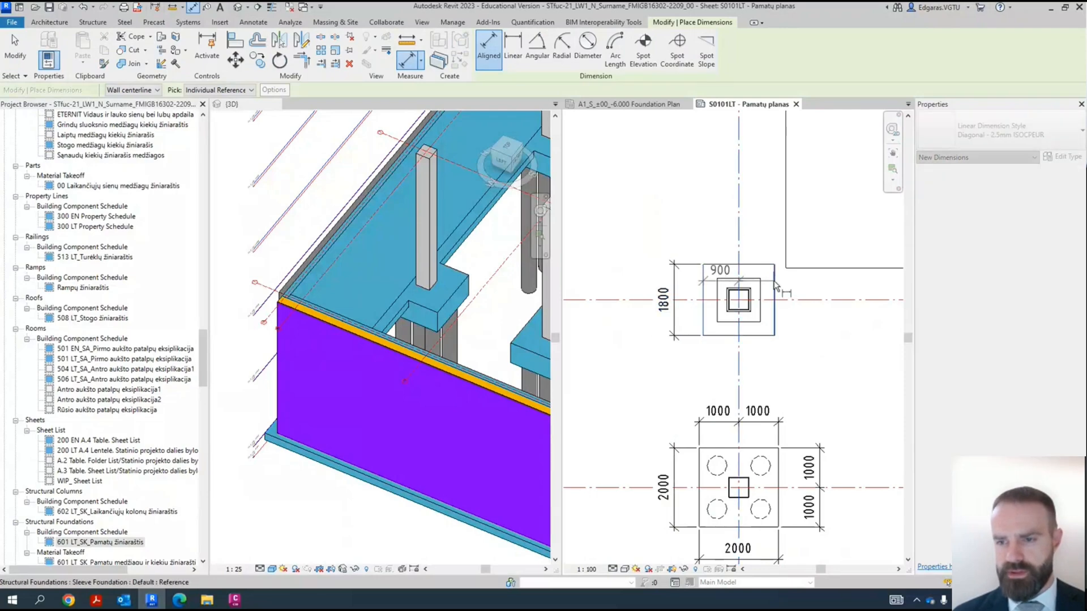
pyautogui.click(767, 244)
# - Add a depth dimension chain through grid E and an overall width dimension below the sleeve foundation
pyautogui.click(768, 336)
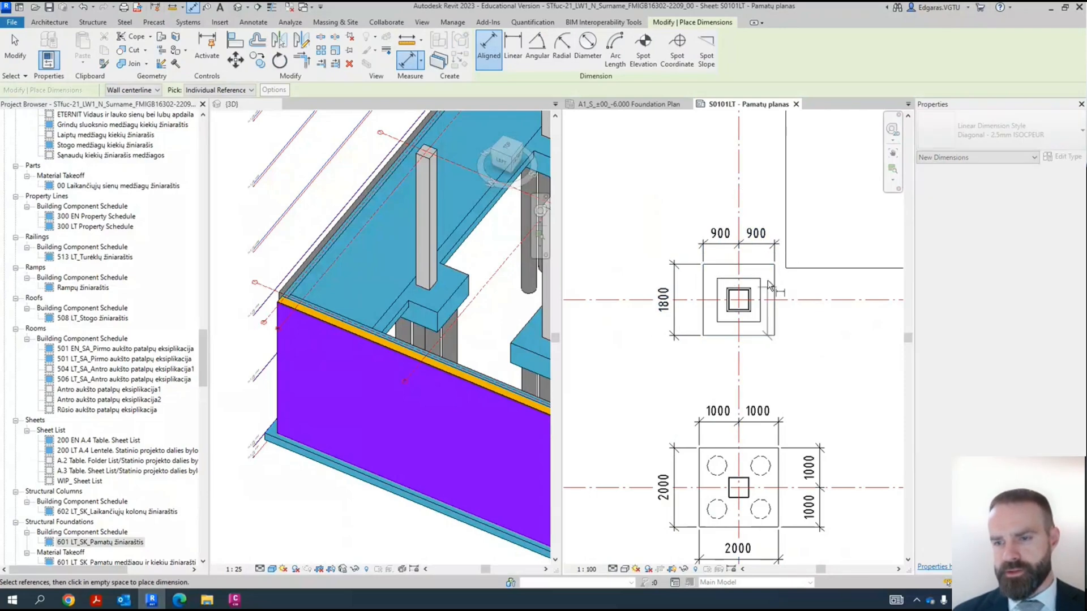
pyautogui.click(814, 301)
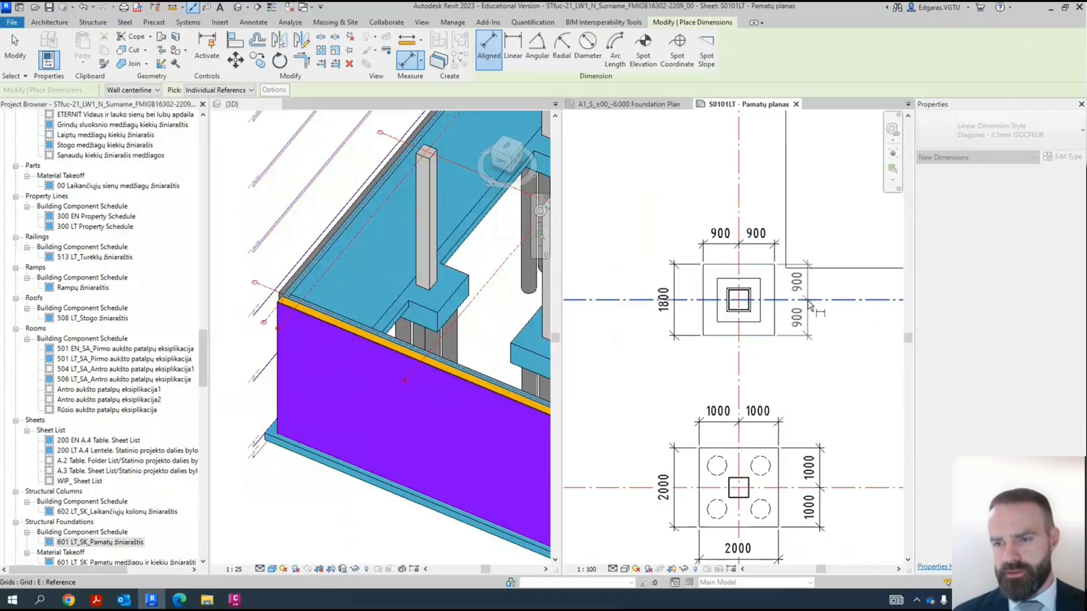
pyautogui.click(802, 369)
pyautogui.click(774, 329)
pyautogui.click(703, 331)
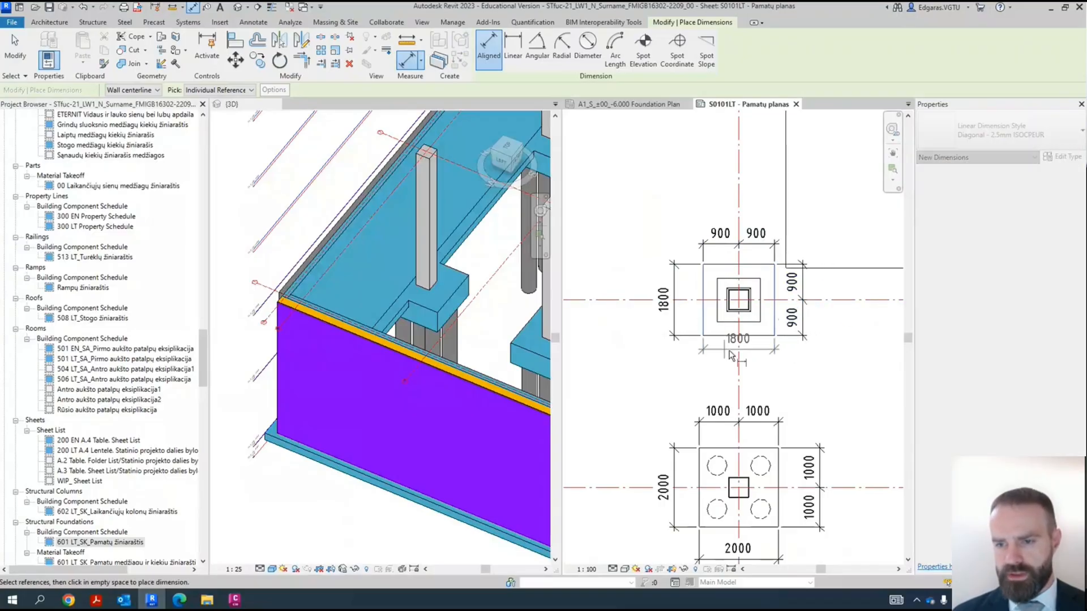
pyautogui.click(775, 368)
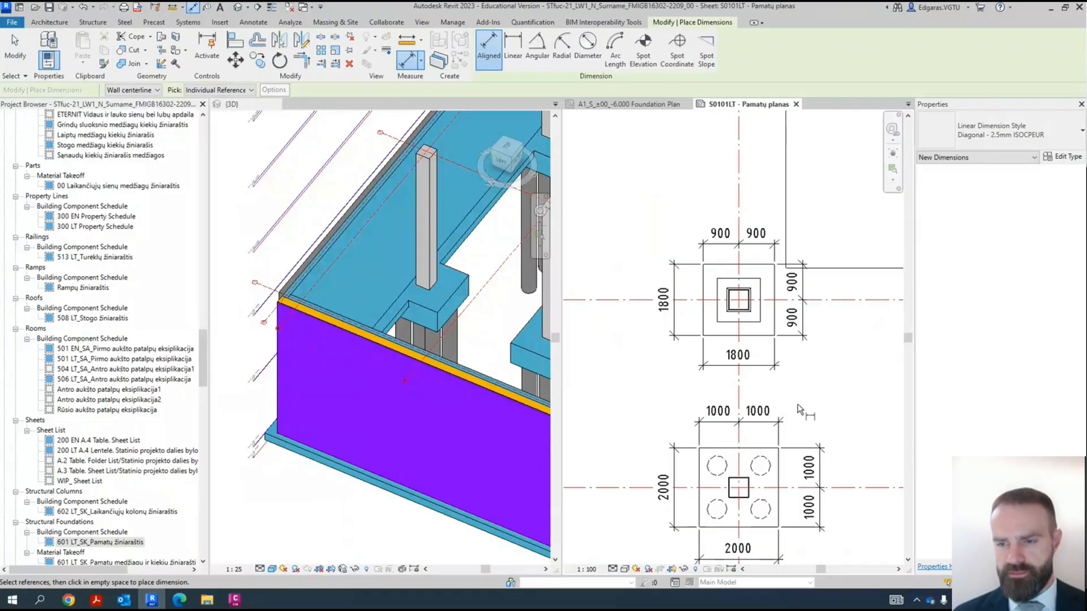
pyautogui.moveTo(855, 342); pyautogui.dragTo(814, 368, button='middle')
pyautogui.scroll(-5, 794, 319)
pyautogui.scroll(4, 789, 315)
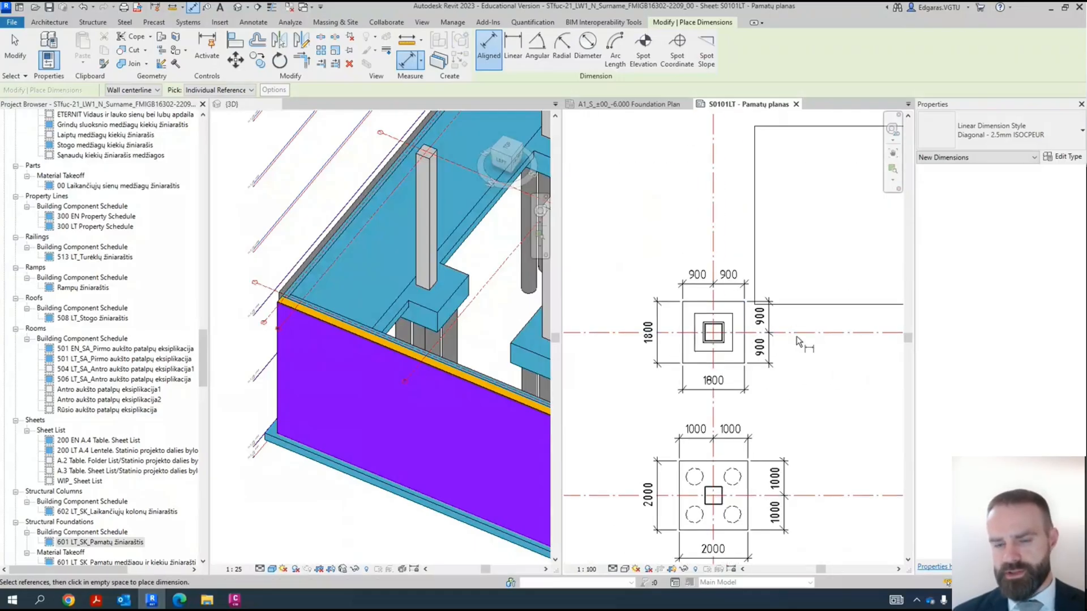
pyautogui.press('Escape')
pyautogui.press('Escape')
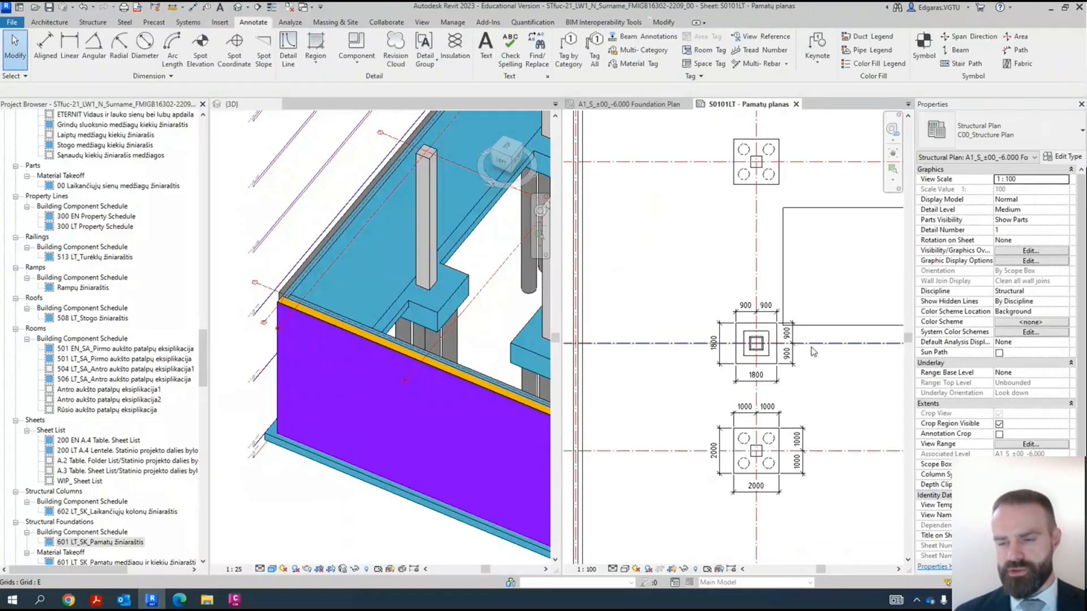
pyautogui.scroll(1, 818, 342)
pyautogui.scroll(2, 724, 283)
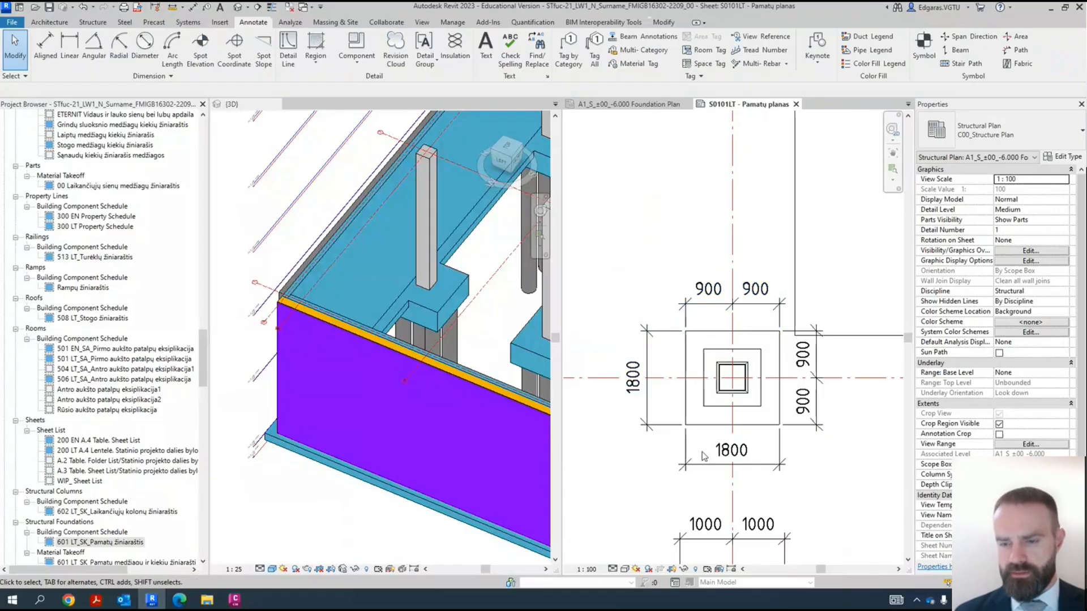
# - Examine the dimensions around the sleeve foundation and the pile cap on grid 2, comparing how far the dimension lines sit from the edges
pyautogui.moveTo(721, 478); pyautogui.dragTo(690, 331, button='middle')
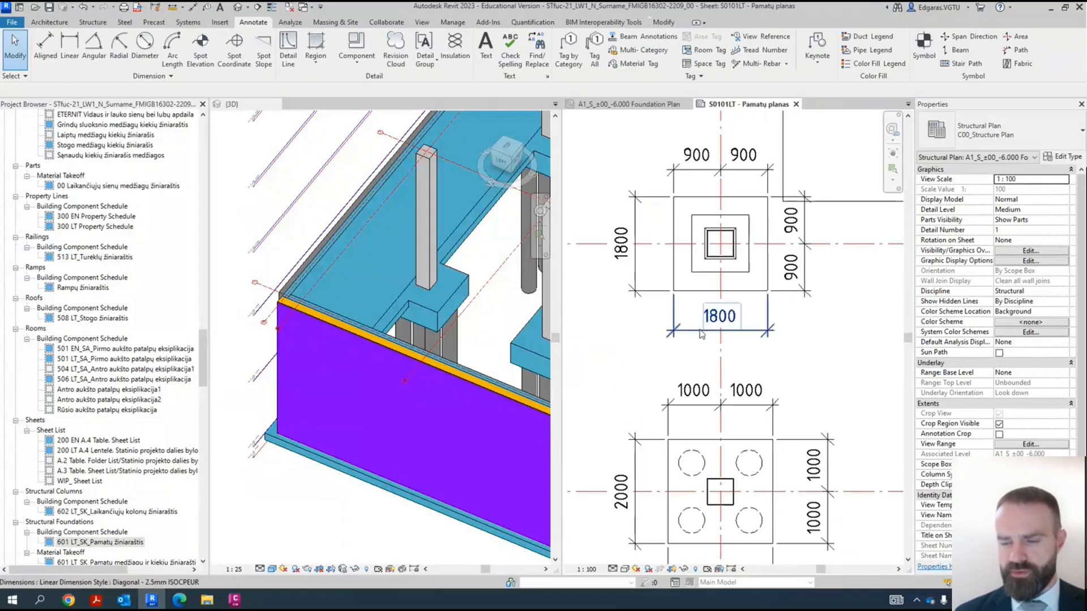
pyautogui.scroll(-2, 702, 334)
pyautogui.scroll(-2, 764, 379)
pyautogui.scroll(1, 780, 387)
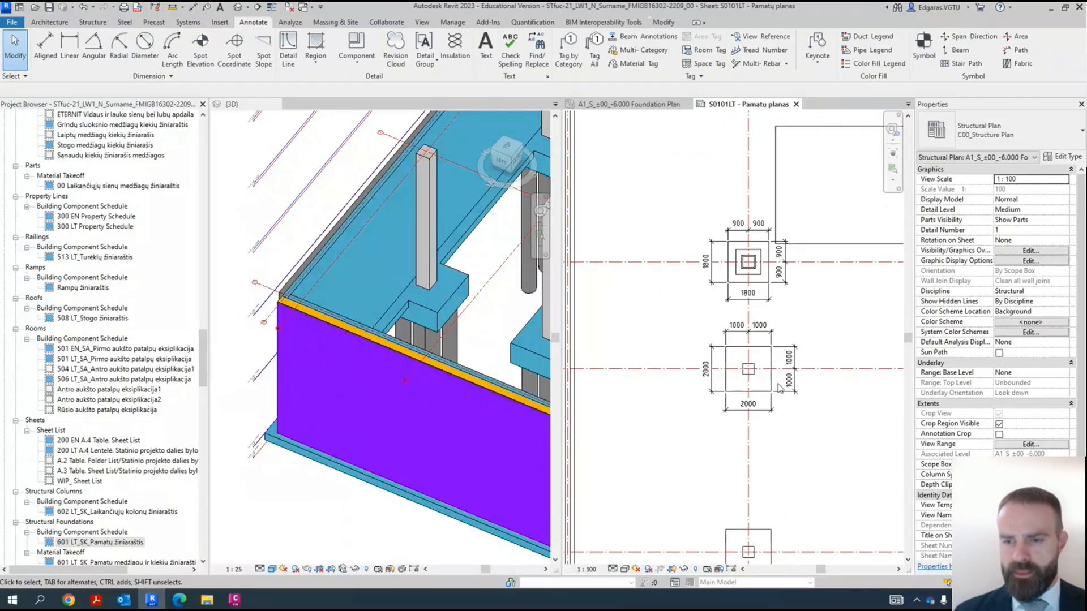
pyautogui.scroll(2, 736, 341)
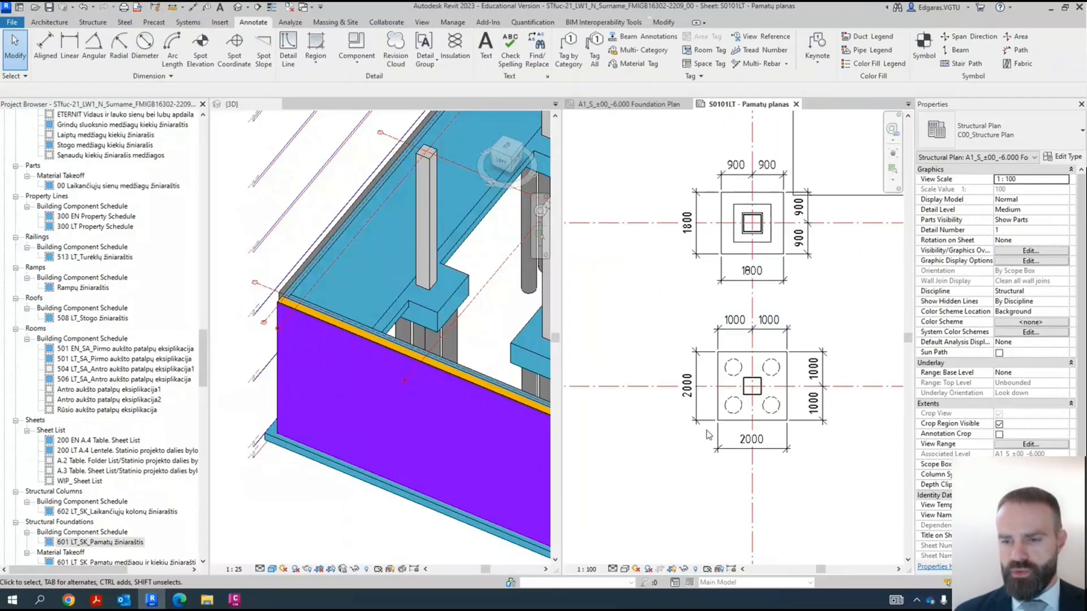
pyautogui.scroll(2, 739, 388)
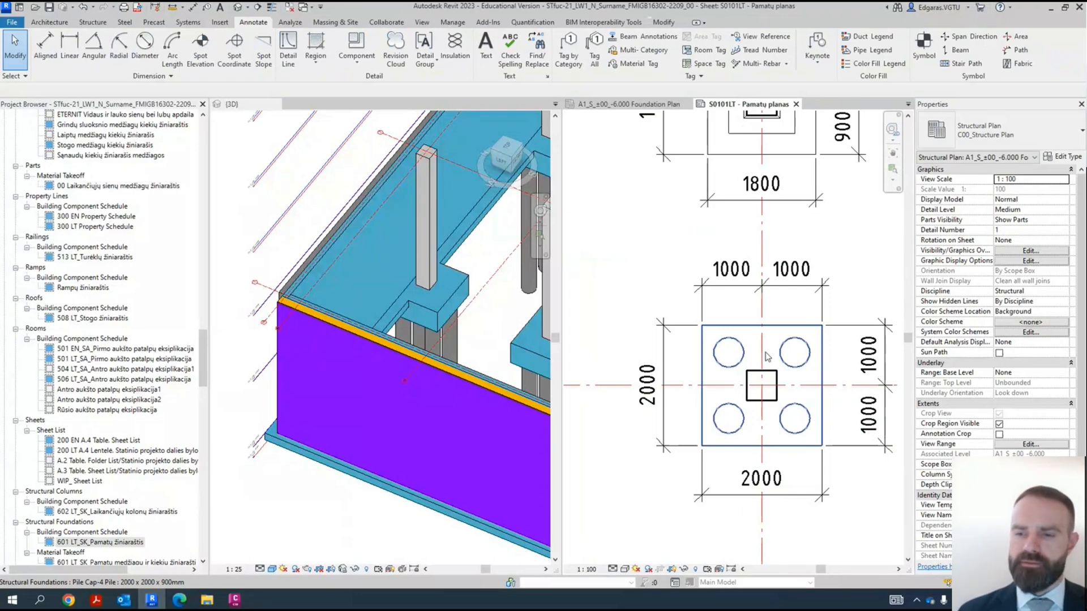
pyautogui.scroll(-4, 730, 356)
pyautogui.moveTo(801, 396); pyautogui.dragTo(793, 356, button='middle')
pyautogui.scroll(3, 804, 352)
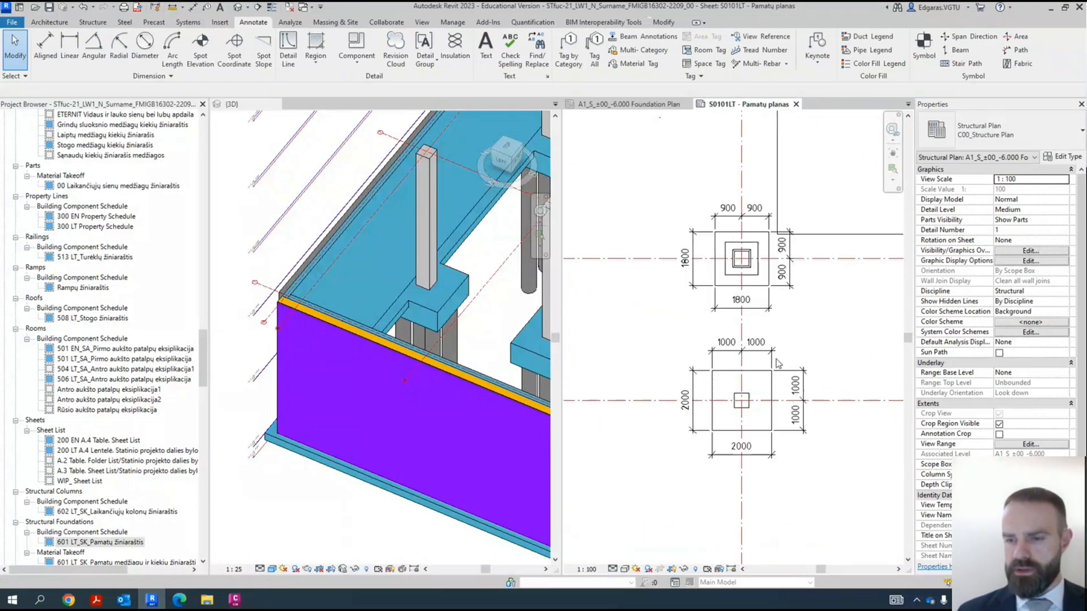
pyautogui.scroll(4, 716, 371)
pyautogui.scroll(2, 716, 370)
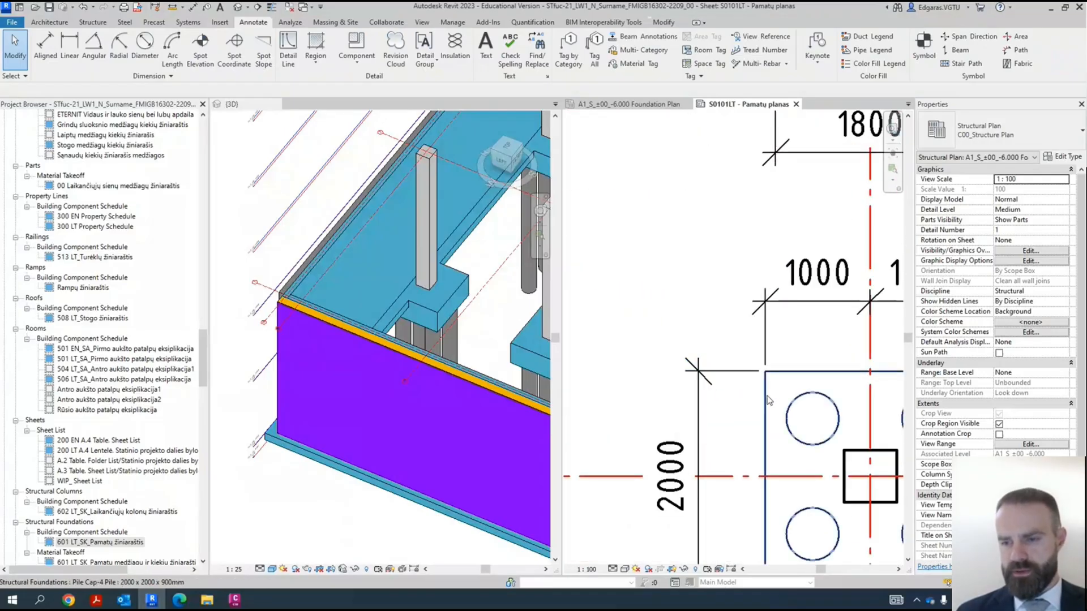
pyautogui.moveTo(827, 335); pyautogui.dragTo(734, 333, button='middle')
pyautogui.scroll(-3, 691, 298)
pyautogui.scroll(2, 693, 306)
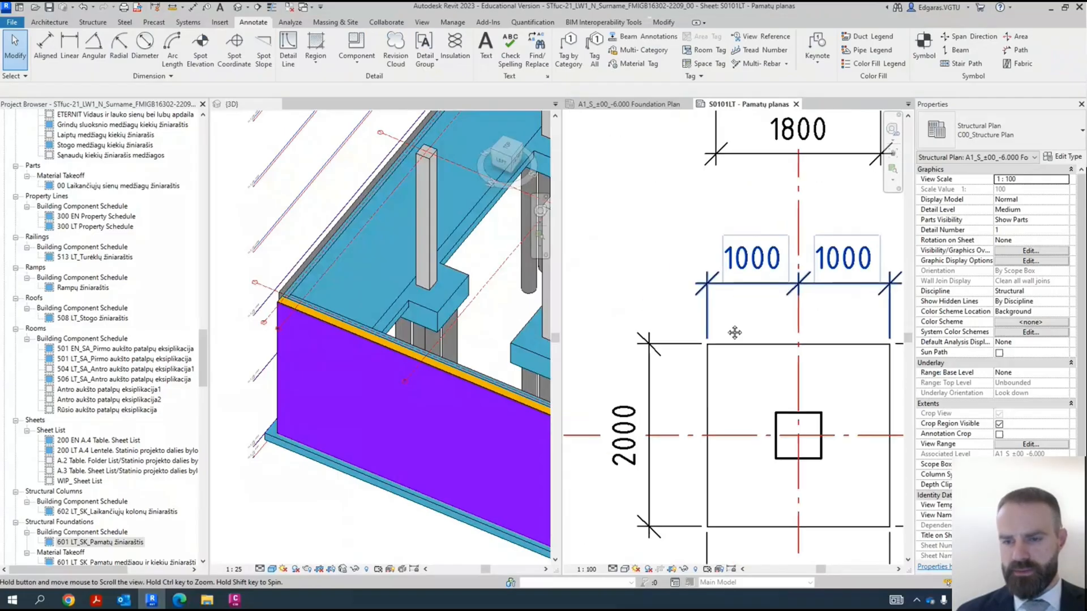
pyautogui.scroll(1, 716, 346)
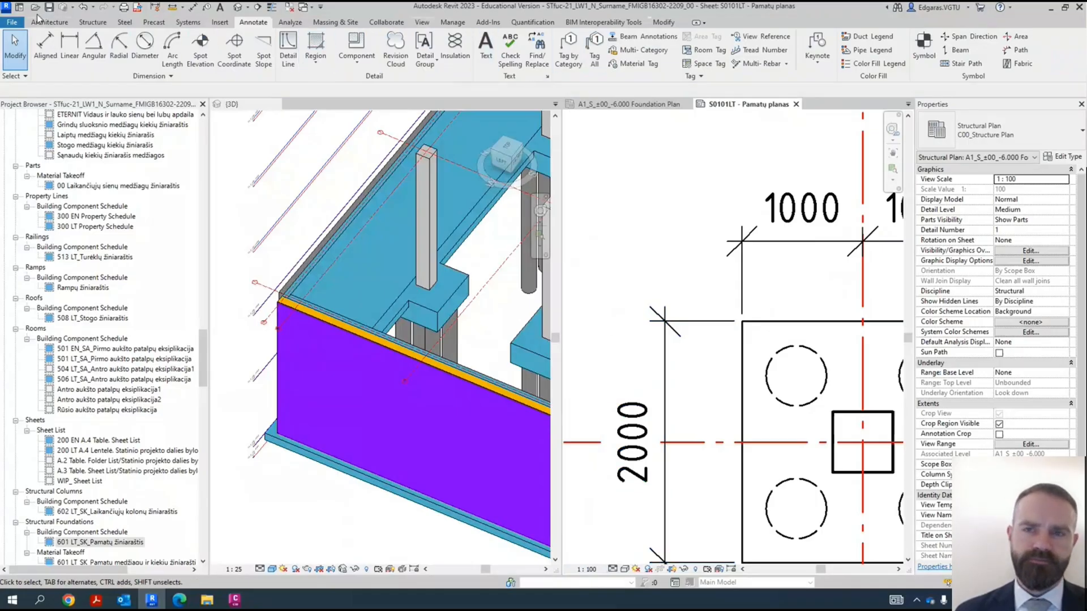
# - Measure the horizontal distance from the left edge of the pile cap at grids D and 2 to its overall depth dimension line
pyautogui.click(668, 22)
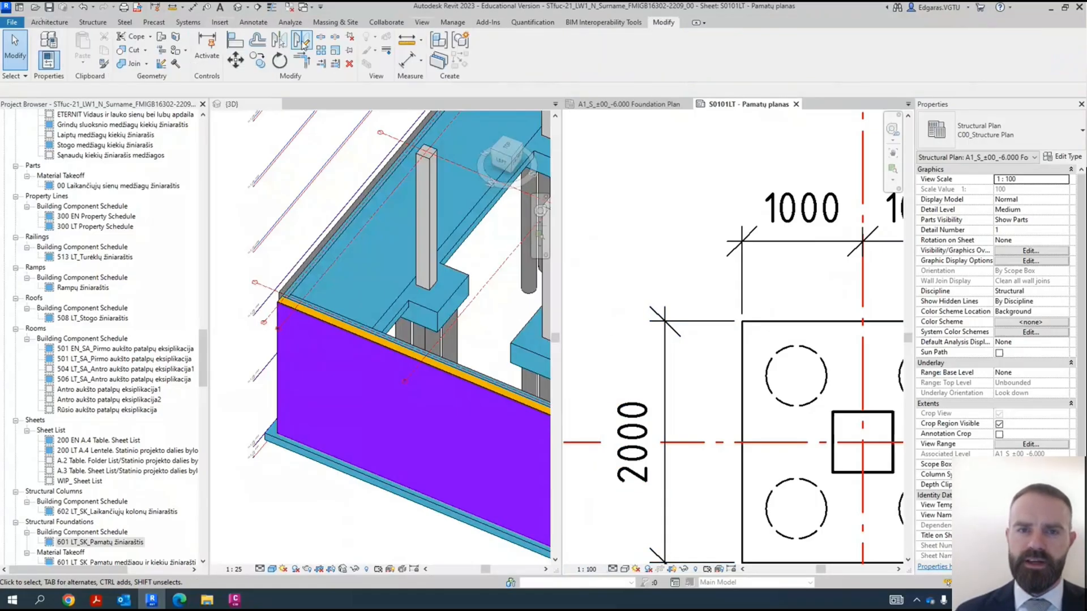
pyautogui.click(406, 41)
pyautogui.click(741, 359)
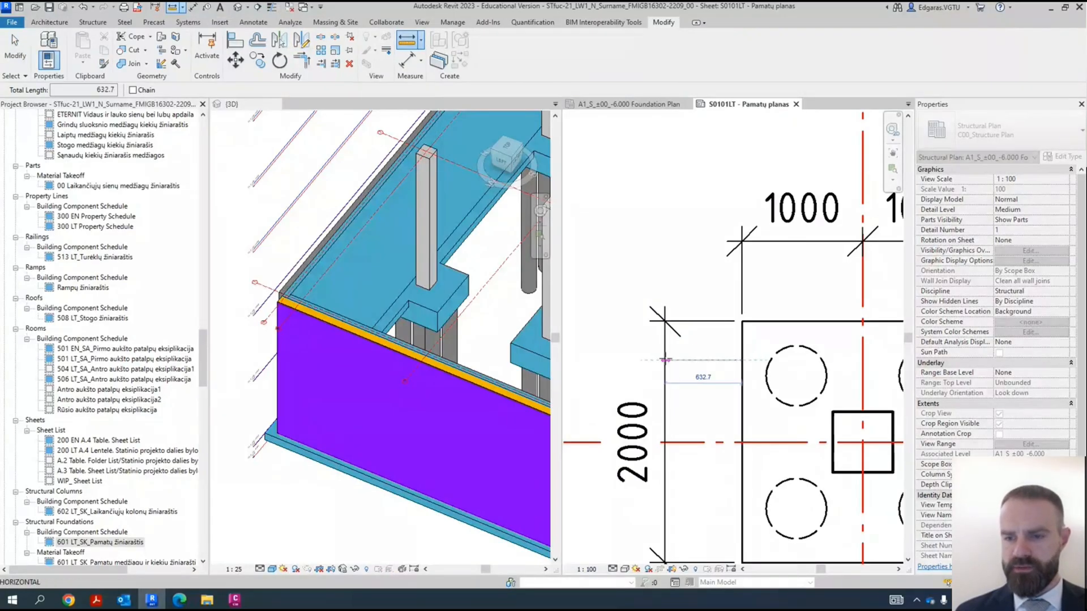
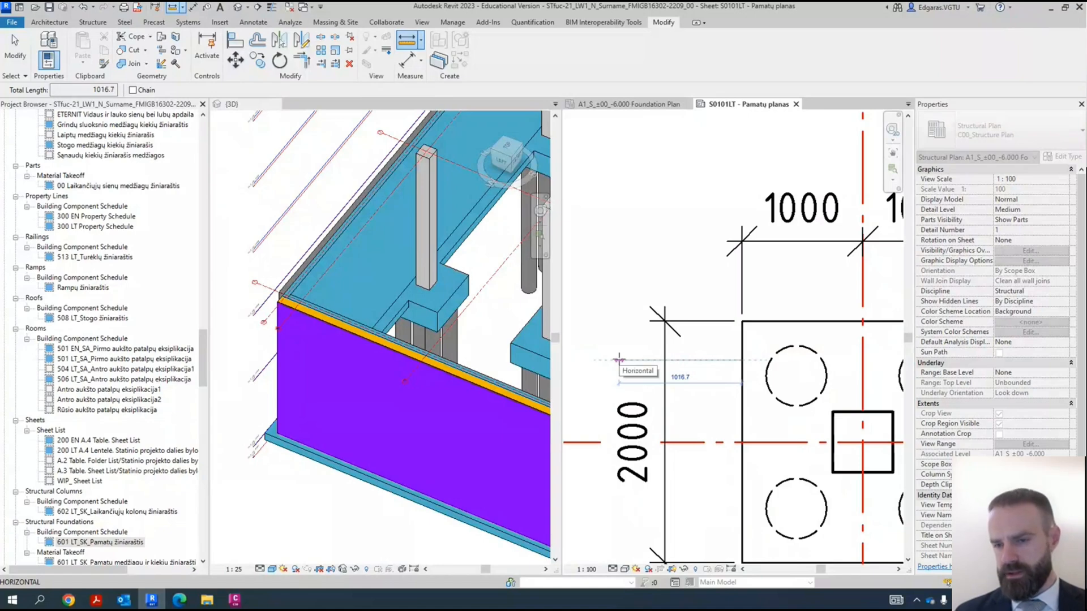
# - Move the pile cap's vertical 2000 dimension outward to about 1073 mm from the cap's left edge
pyautogui.press('Escape')
pyautogui.press('Escape')
pyautogui.moveTo(664, 388); pyautogui.dragTo(613, 387)
pyautogui.click(671, 371)
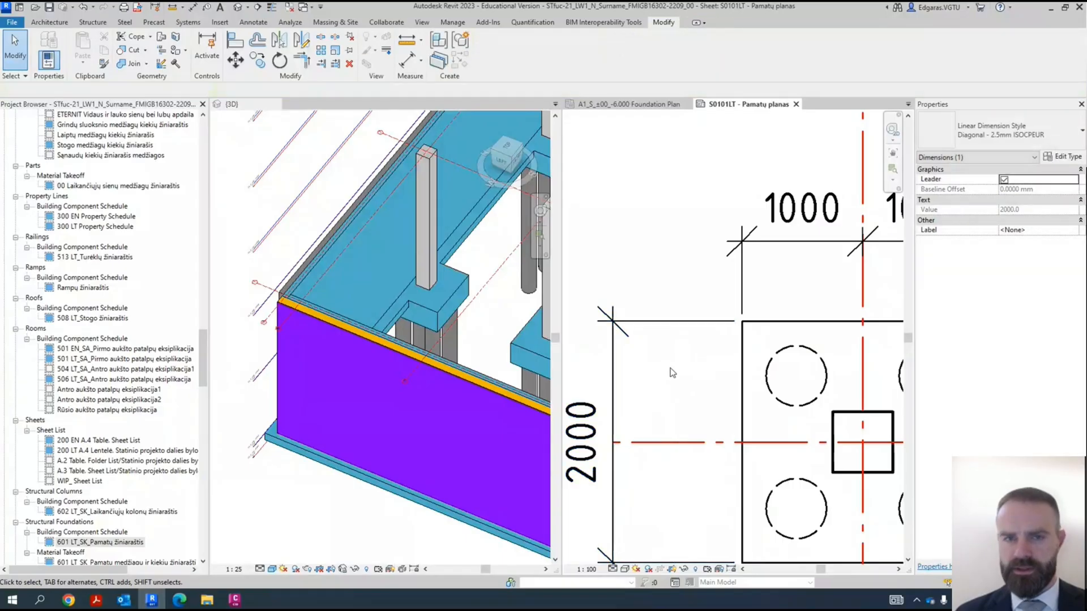
# - Measure the distance between the moved vertical dimension line and the pile cap's left edge
pyautogui.click(407, 40)
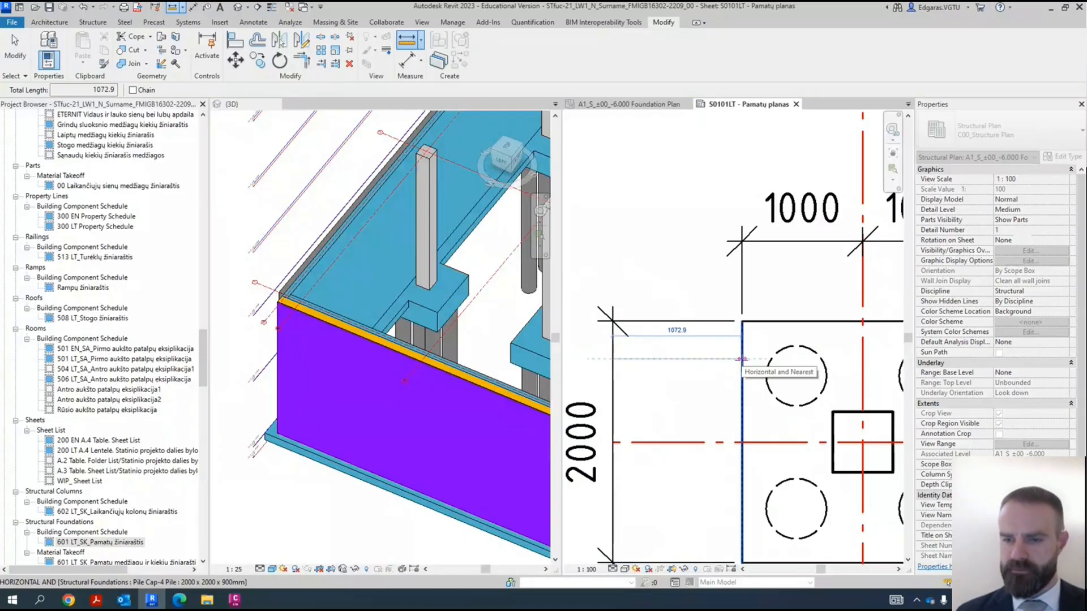
pyautogui.press('Escape')
pyautogui.press('Escape')
# - Move the 1000/1000 dimension above the pile cap and the 2000 dimension below it farther from the cap's edges
pyautogui.scroll(-3, 742, 359)
pyautogui.click(758, 239)
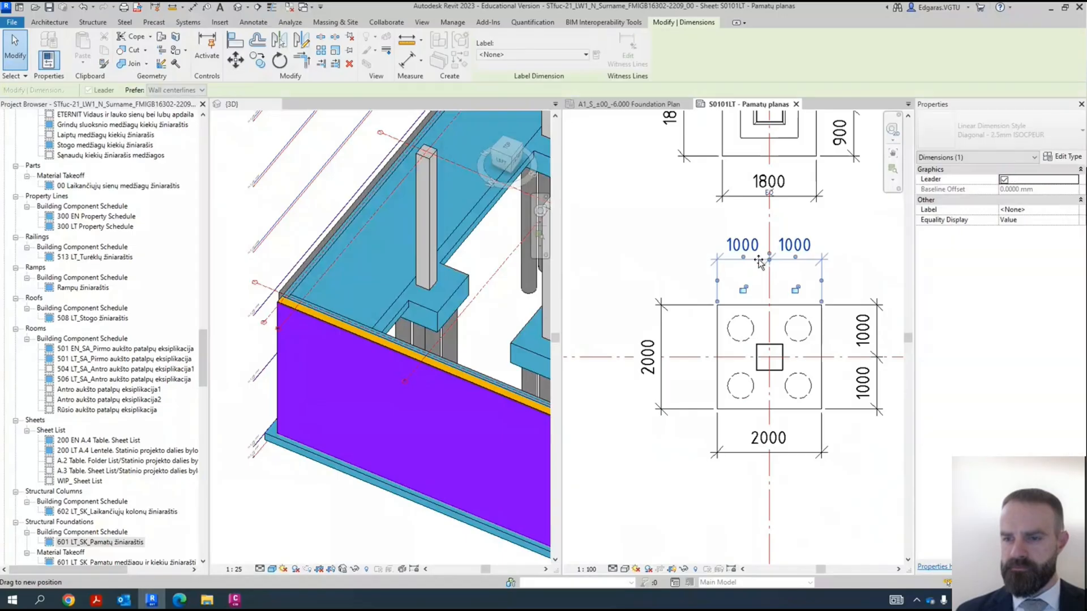
pyautogui.moveTo(846, 378); pyautogui.dragTo(775, 383, button='middle')
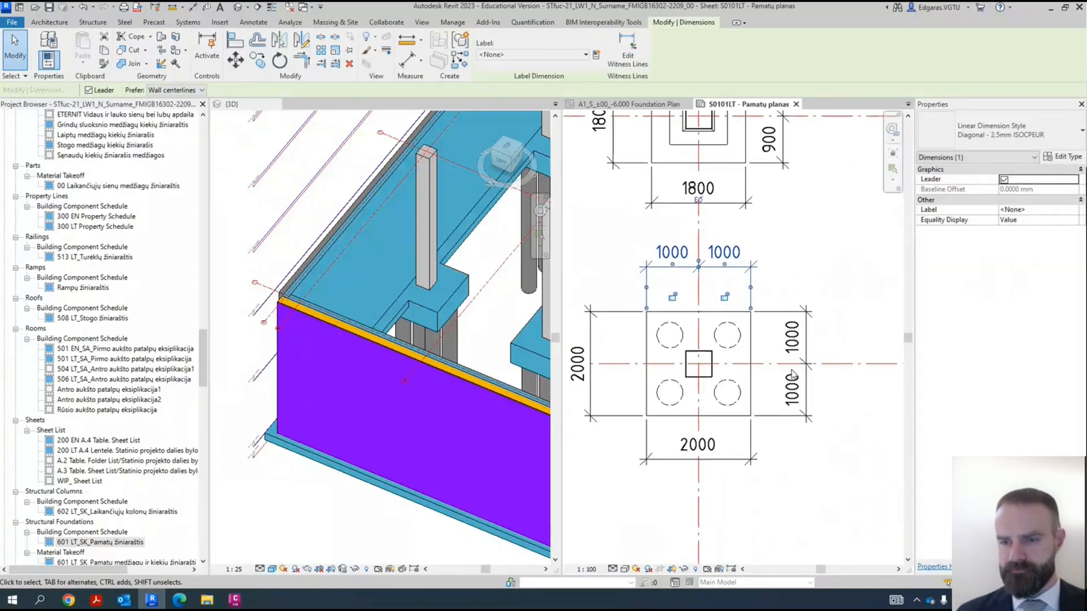
pyautogui.moveTo(739, 460)
pyautogui.mouseDown()
pyautogui.moveTo(739, 491)
pyautogui.moveTo(742, 469)
pyautogui.mouseUp()
pyautogui.click(813, 461)
# - Examine the dimensioned foundations and their surroundings across the foundation plan
pyautogui.scroll(-2, 820, 453)
pyautogui.scroll(2, 743, 340)
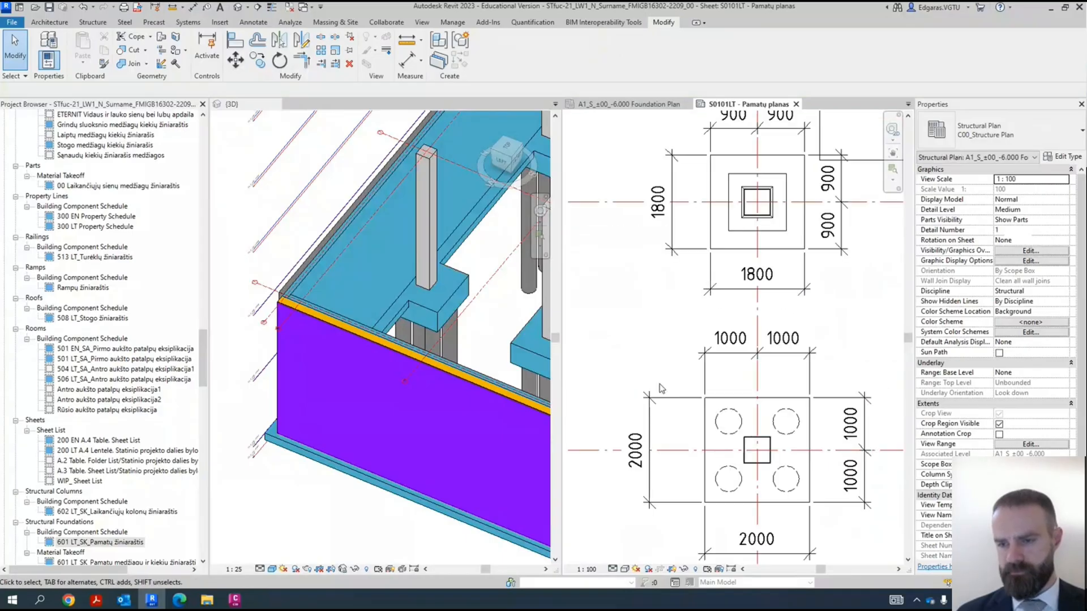
pyautogui.scroll(-3, 659, 387)
pyautogui.scroll(-3, 737, 330)
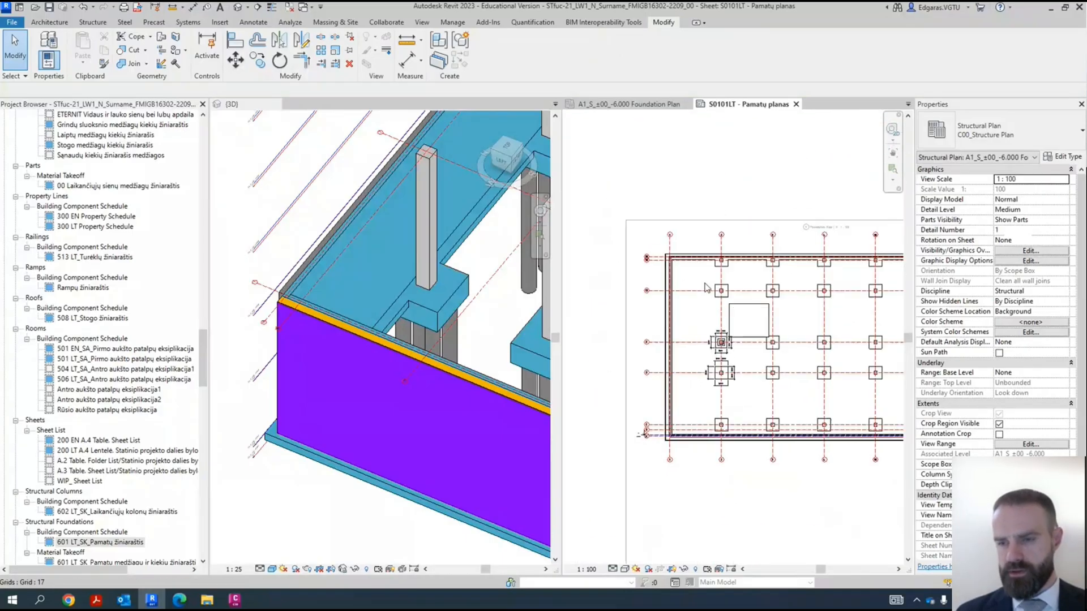
pyautogui.moveTo(644, 299); pyautogui.dragTo(689, 303, button='middle')
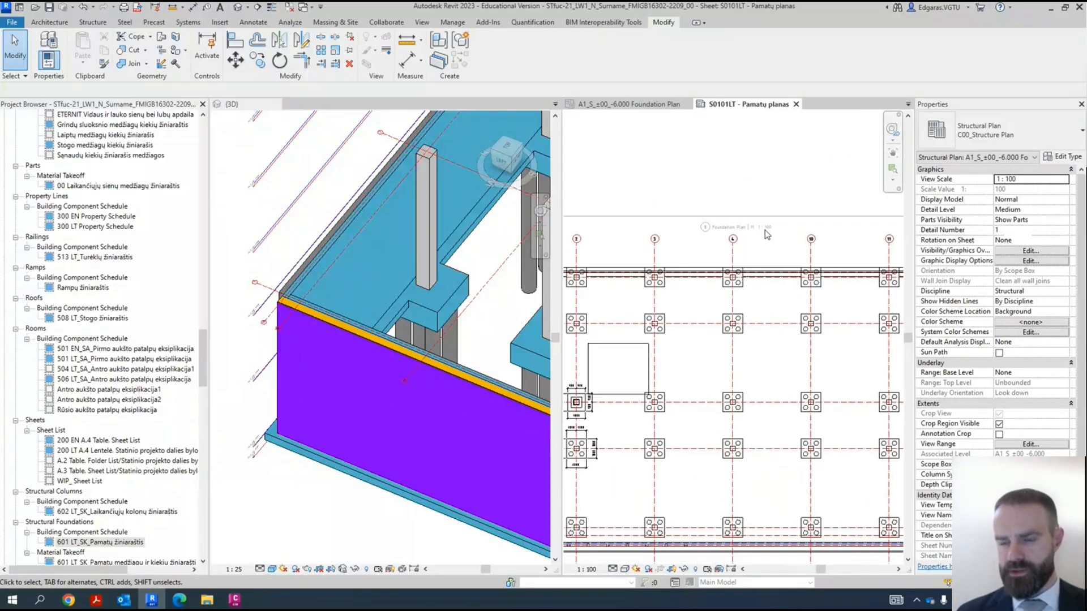
pyautogui.scroll(5, 651, 413)
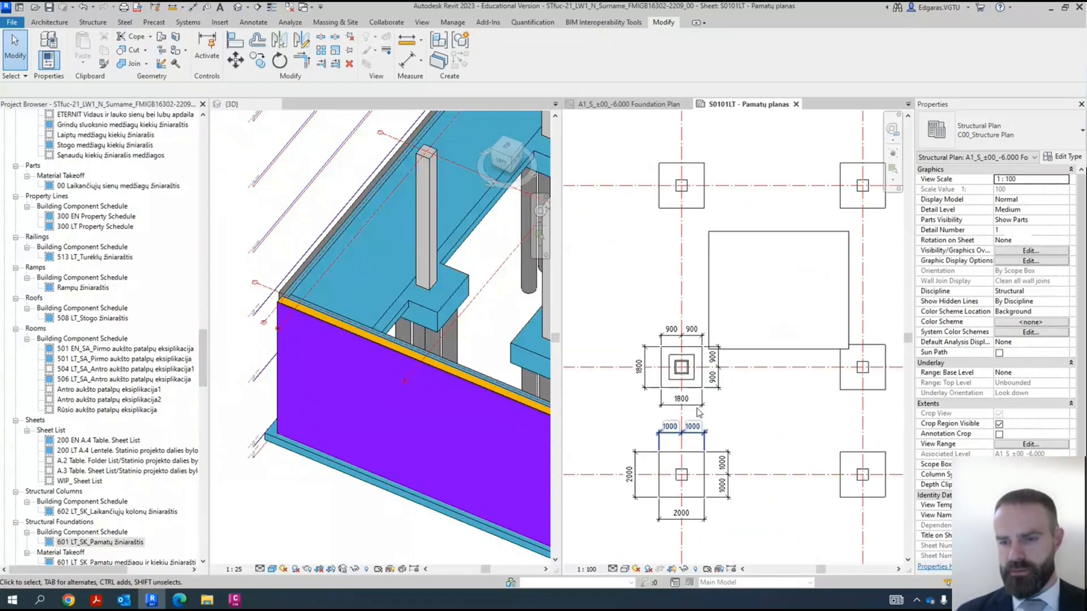
pyautogui.scroll(-5, 710, 390)
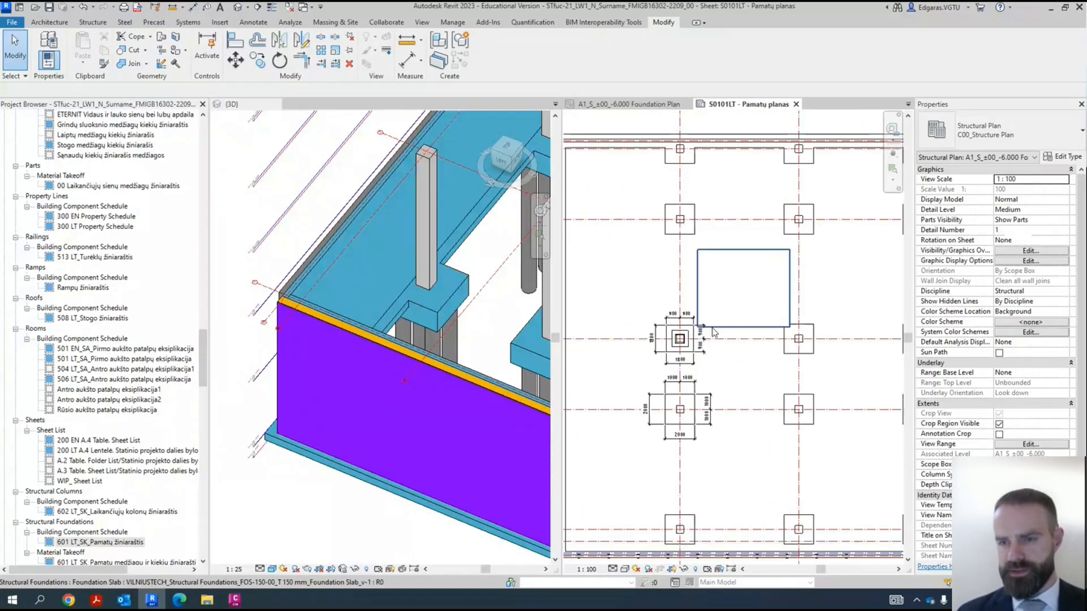
pyautogui.scroll(2, 859, 182)
pyautogui.scroll(-4, 862, 182)
pyautogui.scroll(4, 768, 235)
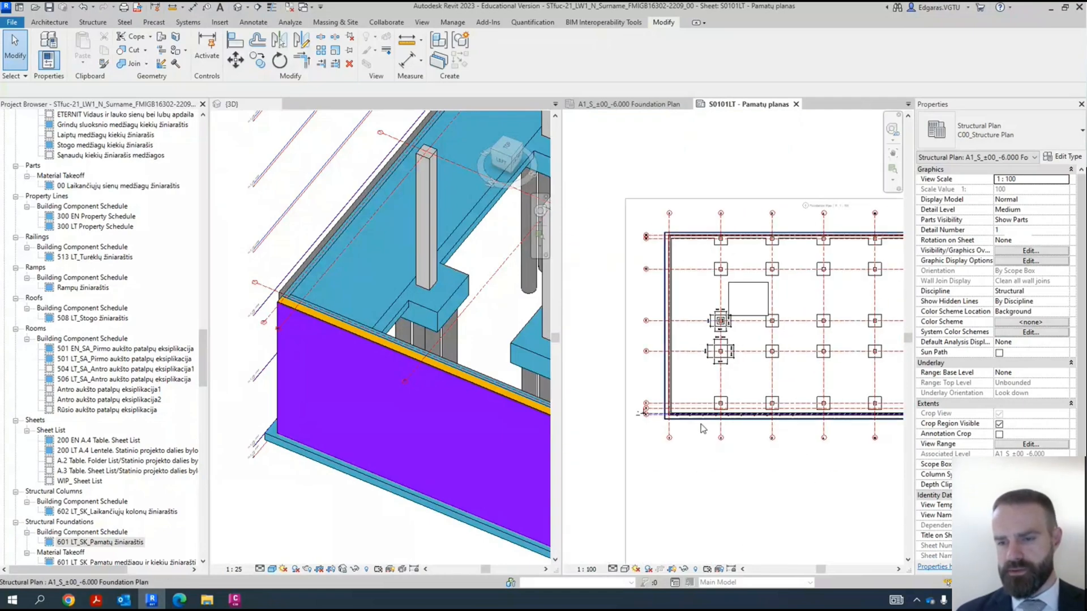
# - Place an aligned dimension across the left foundation wall from both wall faces to the grid line at its centre
pyautogui.moveTo(643, 509); pyautogui.dragTo(665, 448, button='middle')
pyautogui.scroll(5, 622, 302)
pyautogui.scroll(2, 621, 302)
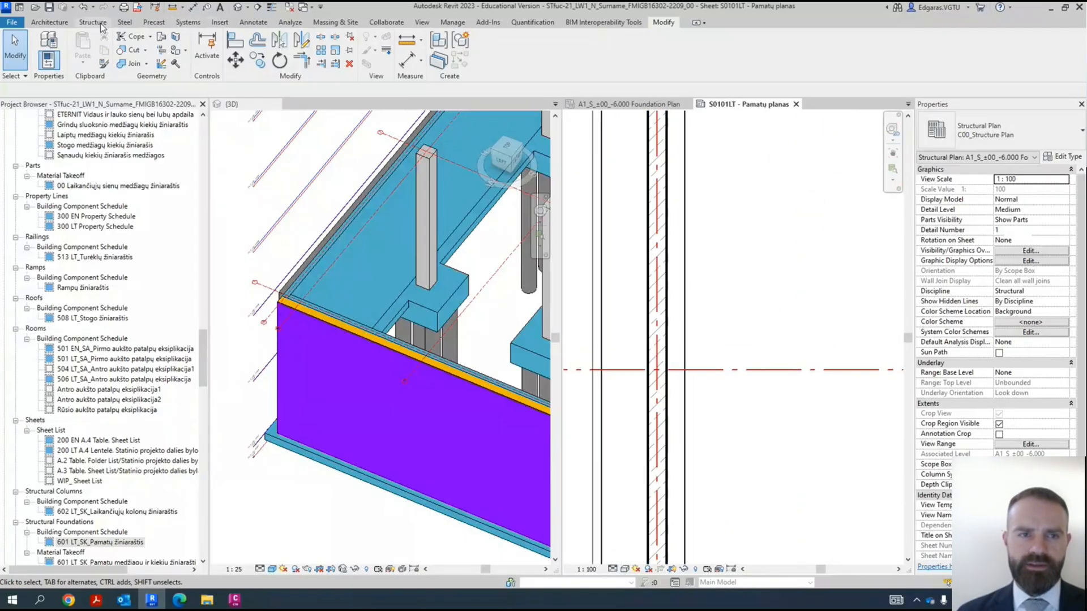
pyautogui.click(253, 22)
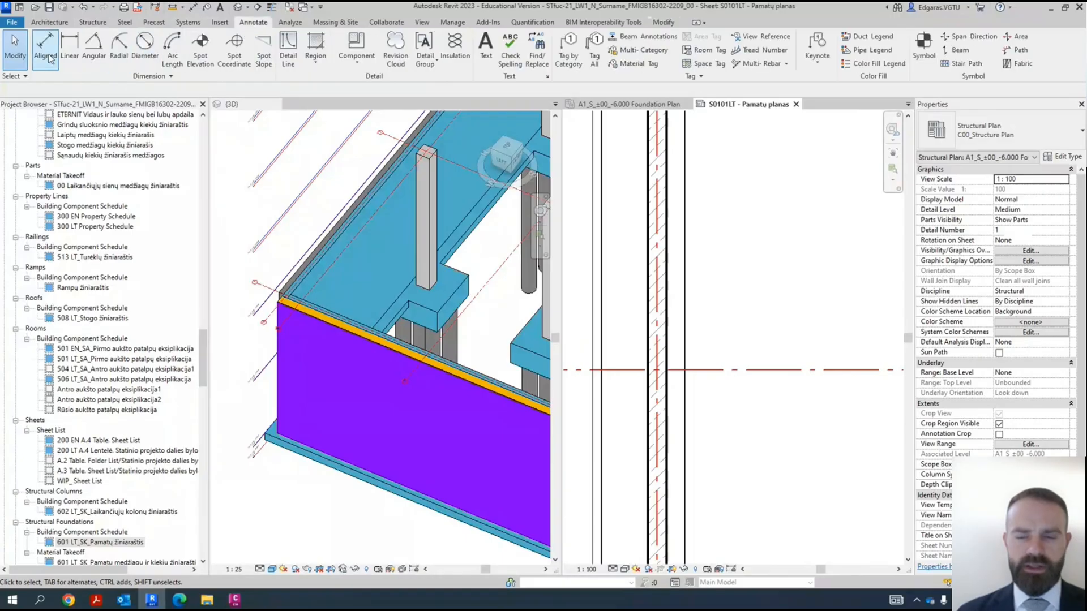
pyautogui.click(46, 49)
pyautogui.click(649, 317)
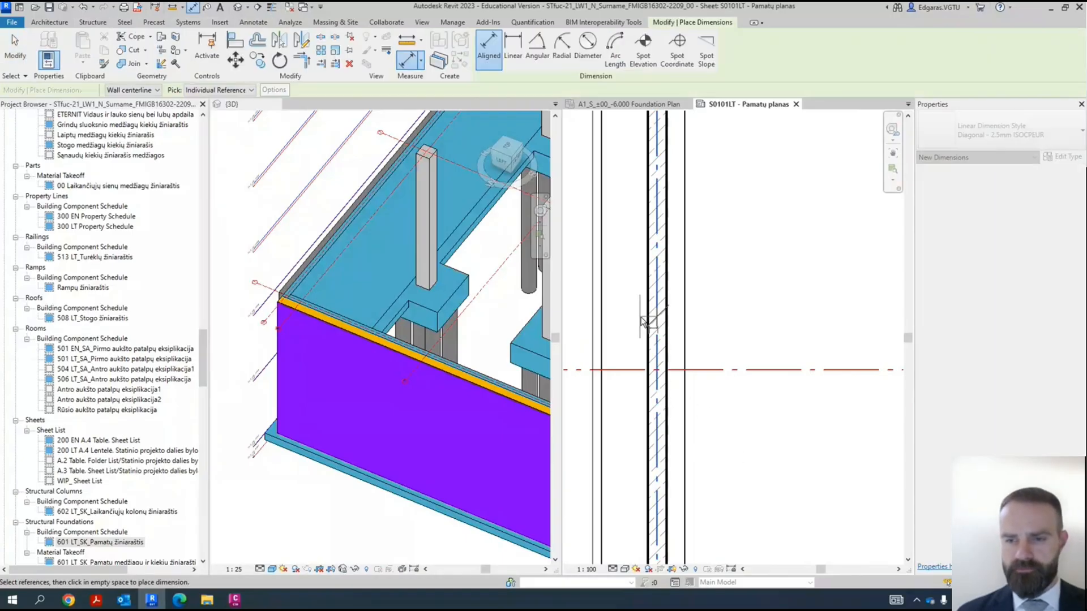
pyautogui.click(666, 321)
pyautogui.click(740, 303)
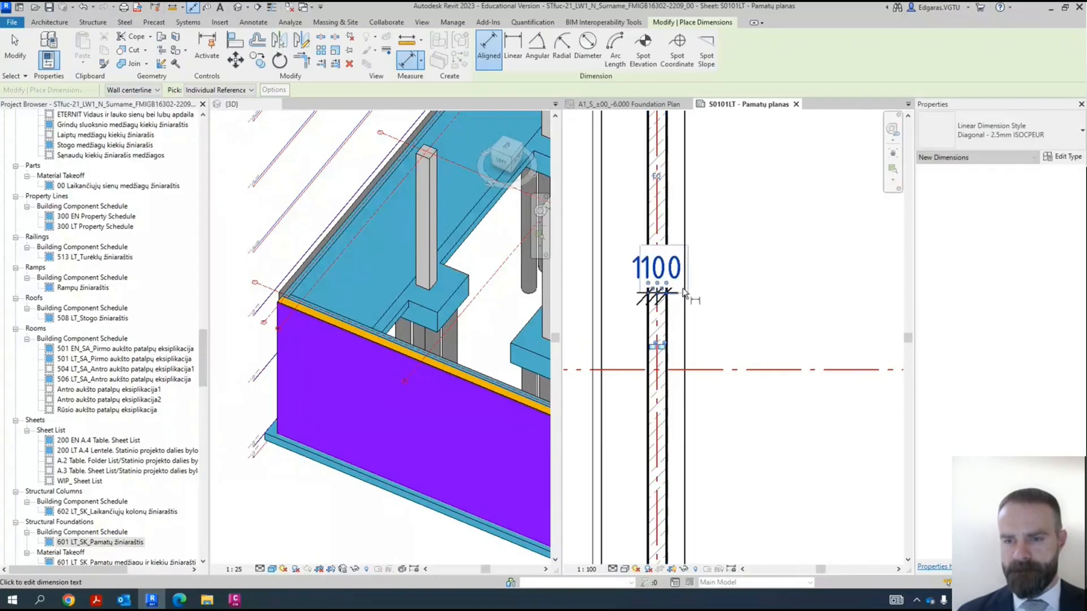
# - Move the two overlapping 100 texts of the wall dimension apart, one to each side of the wall
pyautogui.scroll(3, 660, 296)
pyautogui.scroll(3, 656, 299)
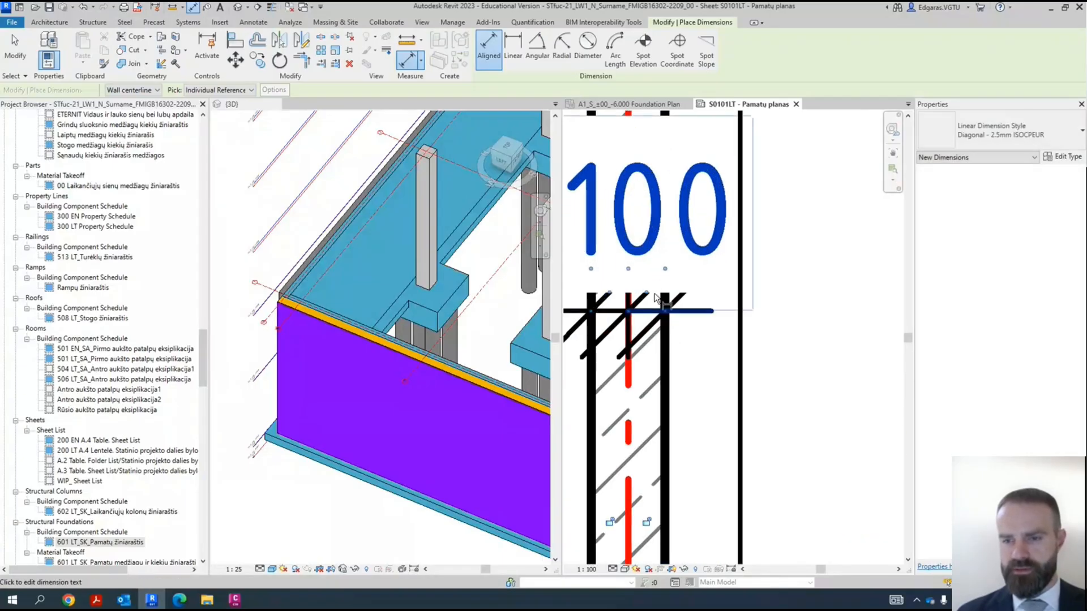
pyautogui.scroll(-2, 659, 303)
pyautogui.moveTo(639, 297); pyautogui.dragTo(787, 295)
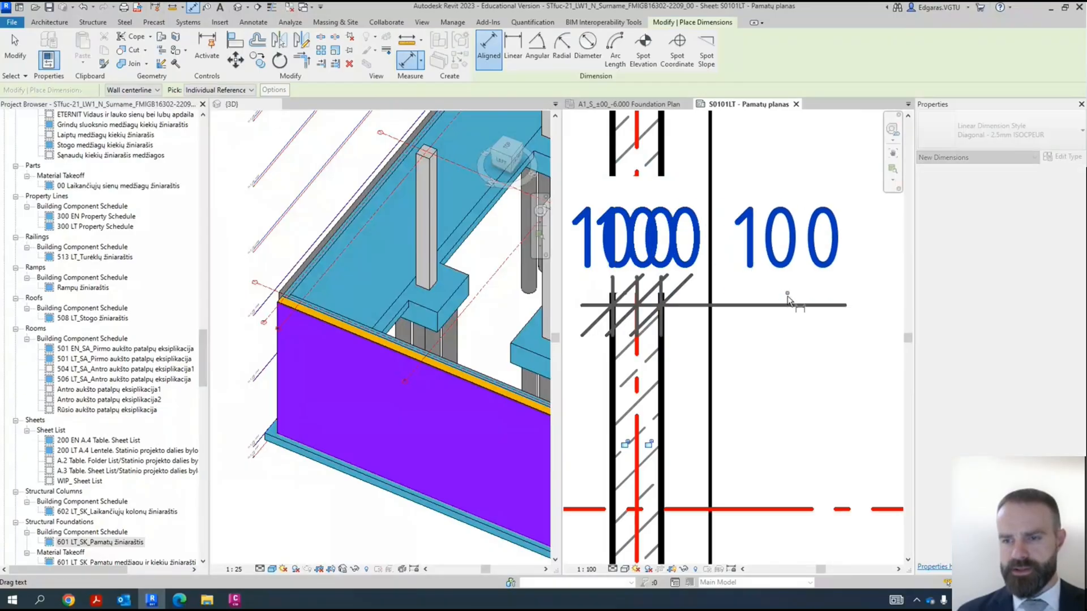
pyautogui.scroll(-2, 815, 288)
pyautogui.scroll(2, 697, 290)
pyautogui.moveTo(716, 300); pyautogui.dragTo(599, 300)
pyautogui.scroll(-2, 746, 278)
pyautogui.scroll(3, 672, 261)
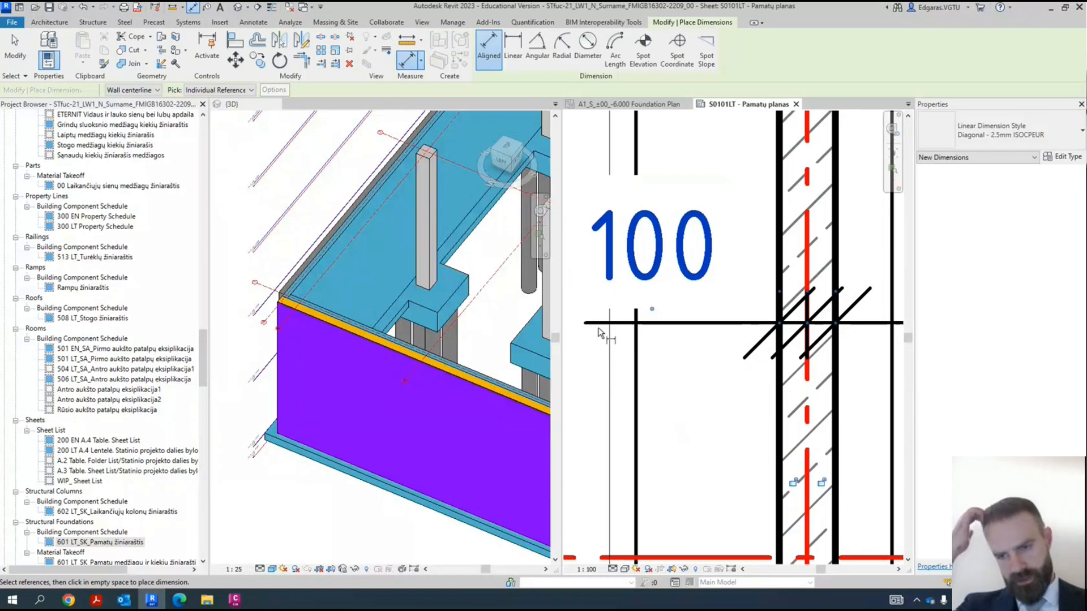
pyautogui.scroll(-3, 667, 378)
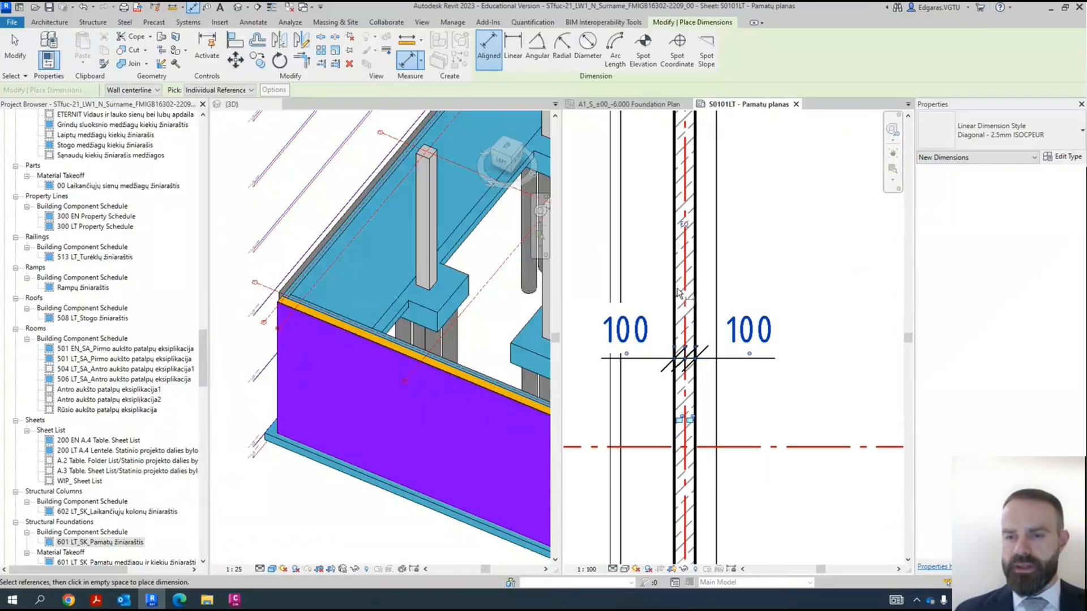
# - Add an aligned dimension for the left wall's full thickness and move its text to the right of the wall
pyautogui.click(674, 294)
pyautogui.click(695, 300)
pyautogui.click(799, 301)
pyautogui.scroll(2, 679, 293)
pyautogui.moveTo(679, 293); pyautogui.dragTo(743, 299)
pyautogui.scroll(-2, 743, 299)
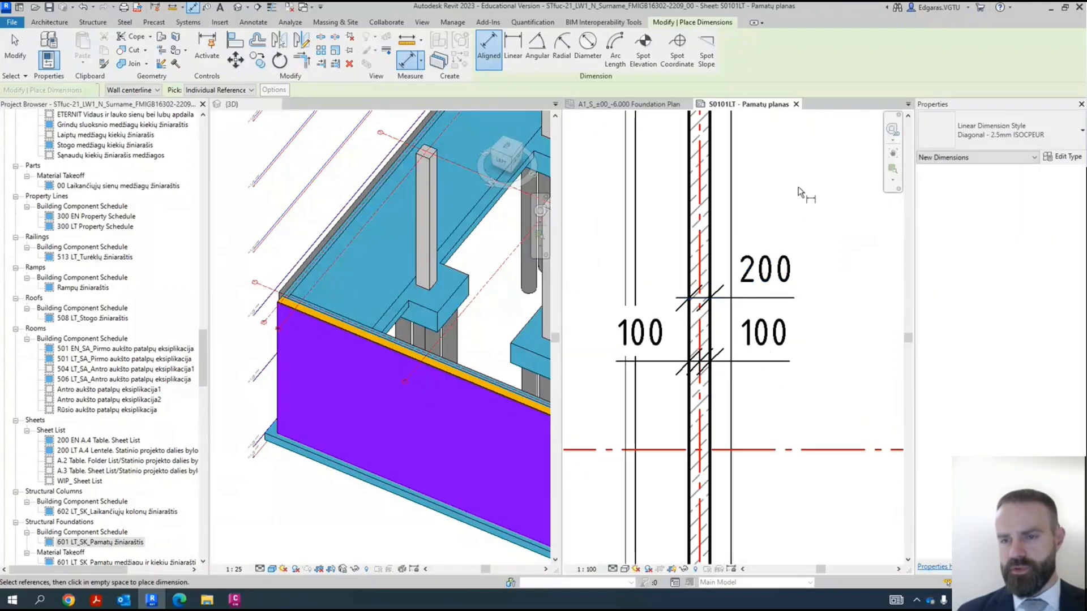
# - Place an aligned dimension from both outer edges of the foundation strip under the left wall to the wall's grid line
pyautogui.scroll(-2, 718, 274)
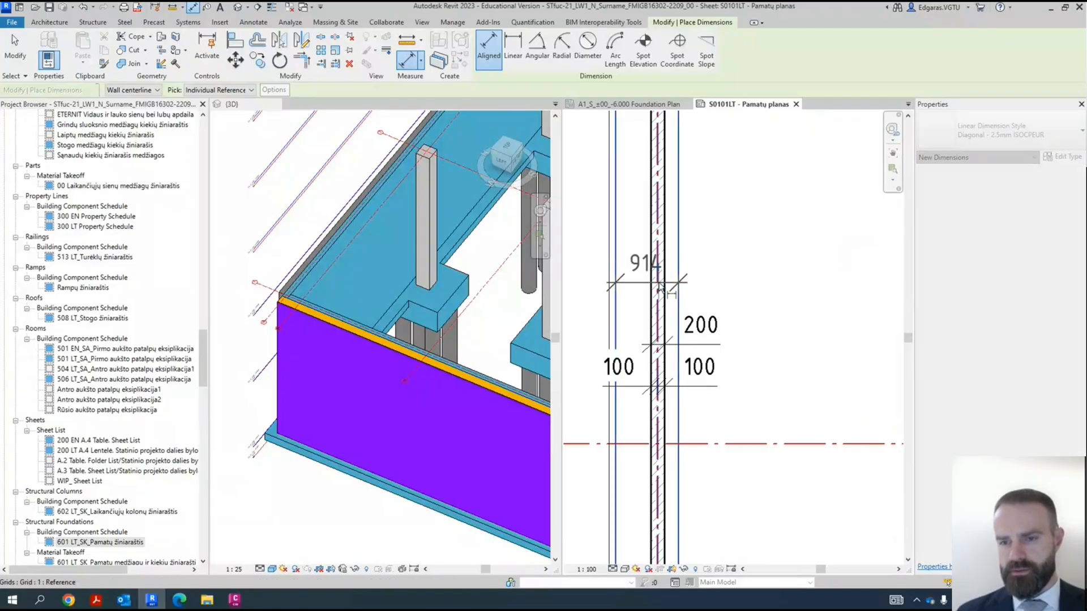
pyautogui.click(659, 285)
pyautogui.scroll(3, 702, 300)
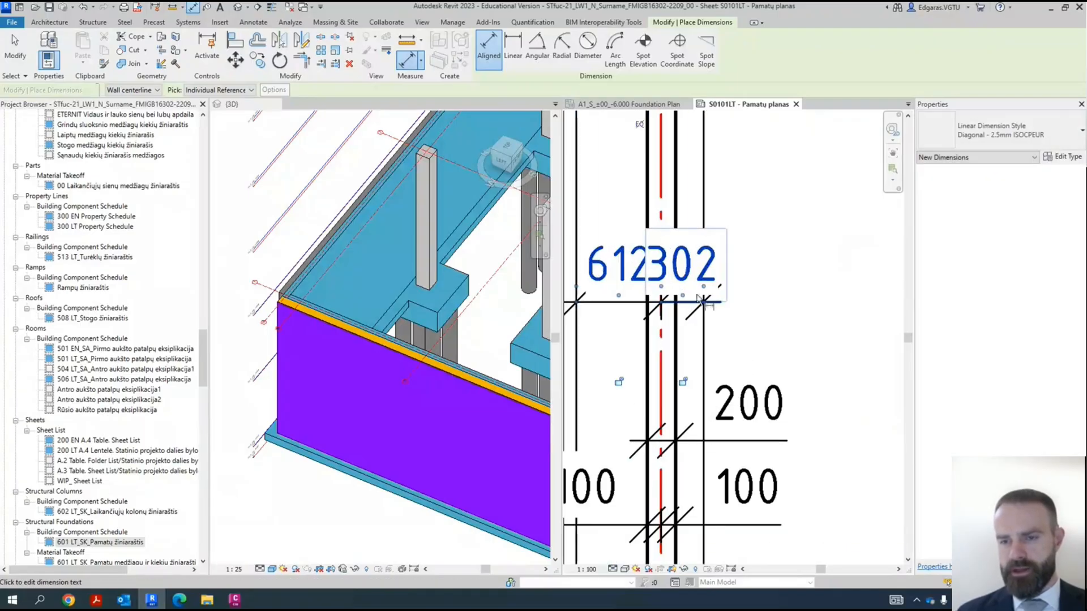
# - Move both texts of the strip-edge-to-grid dimension outside the strip edges, keeping the left text level with the dimension line
pyautogui.moveTo(686, 300); pyautogui.dragTo(776, 303)
pyautogui.scroll(-2, 779, 308)
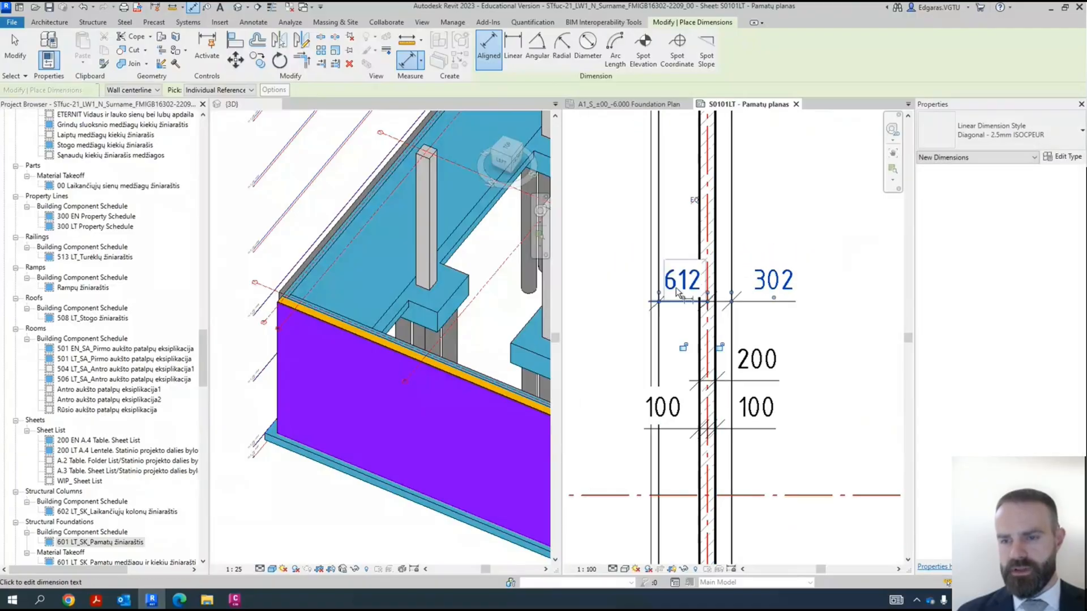
pyautogui.scroll(1, 686, 307)
pyautogui.moveTo(685, 302); pyautogui.dragTo(695, 306)
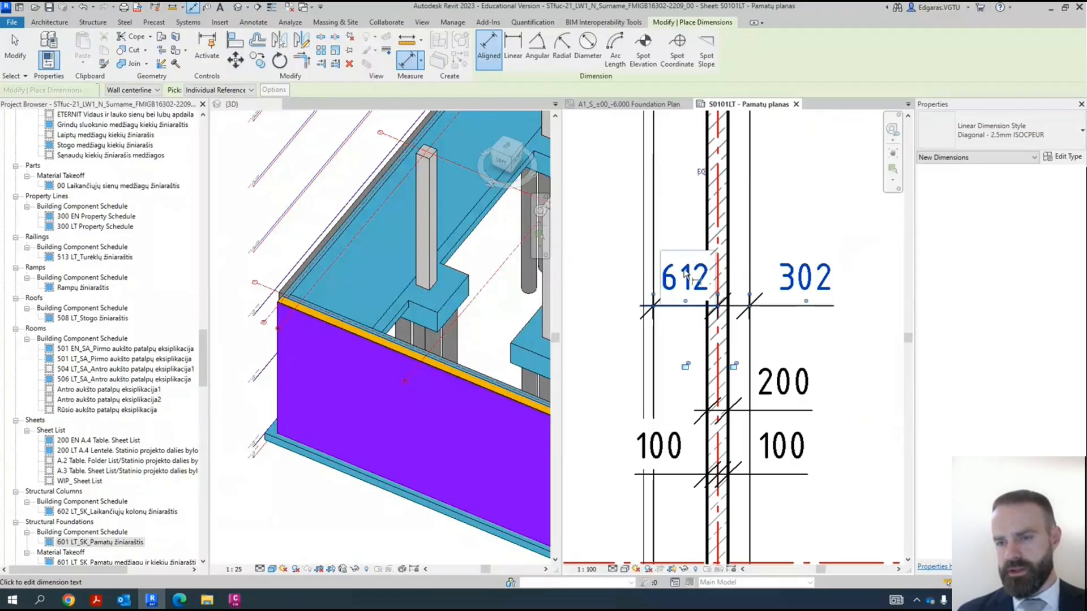
pyautogui.moveTo(787, 217); pyautogui.dragTo(780, 241, button='middle')
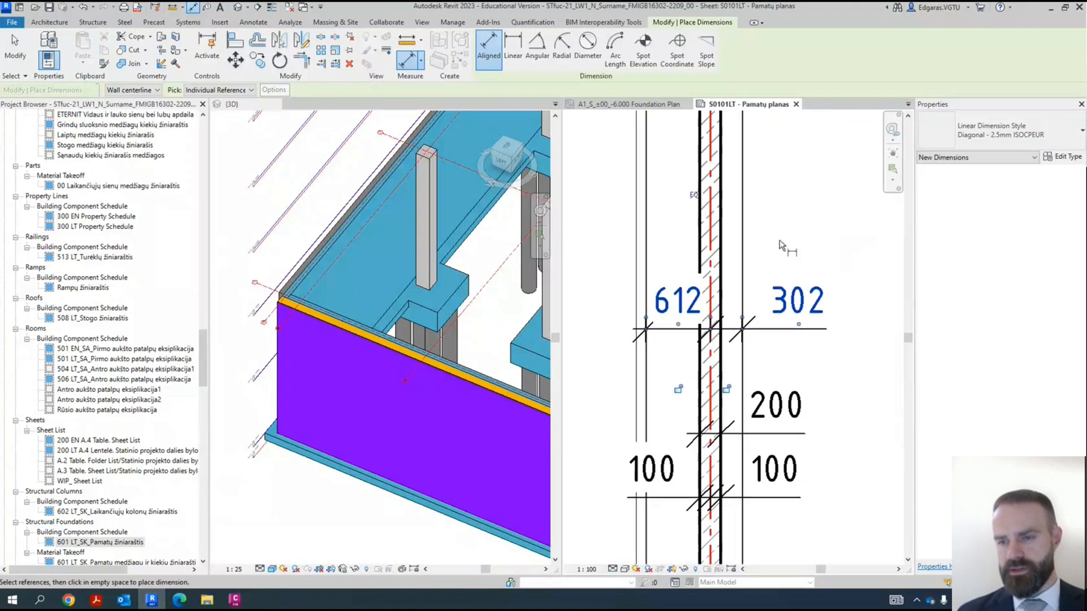
pyautogui.moveTo(679, 328); pyautogui.dragTo(719, 324, button='middle')
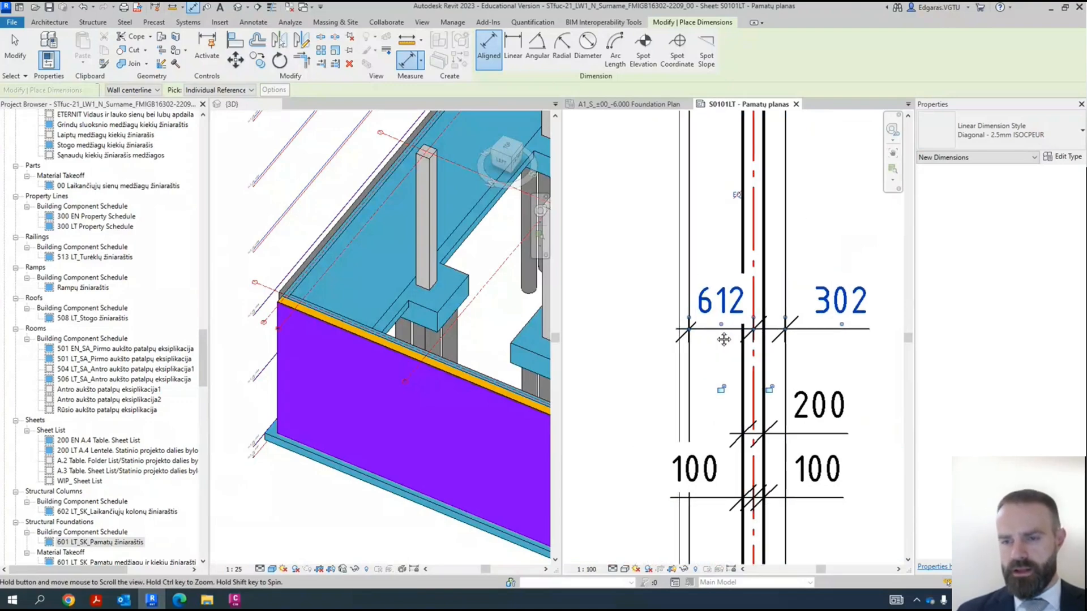
pyautogui.moveTo(719, 321); pyautogui.dragTo(635, 265)
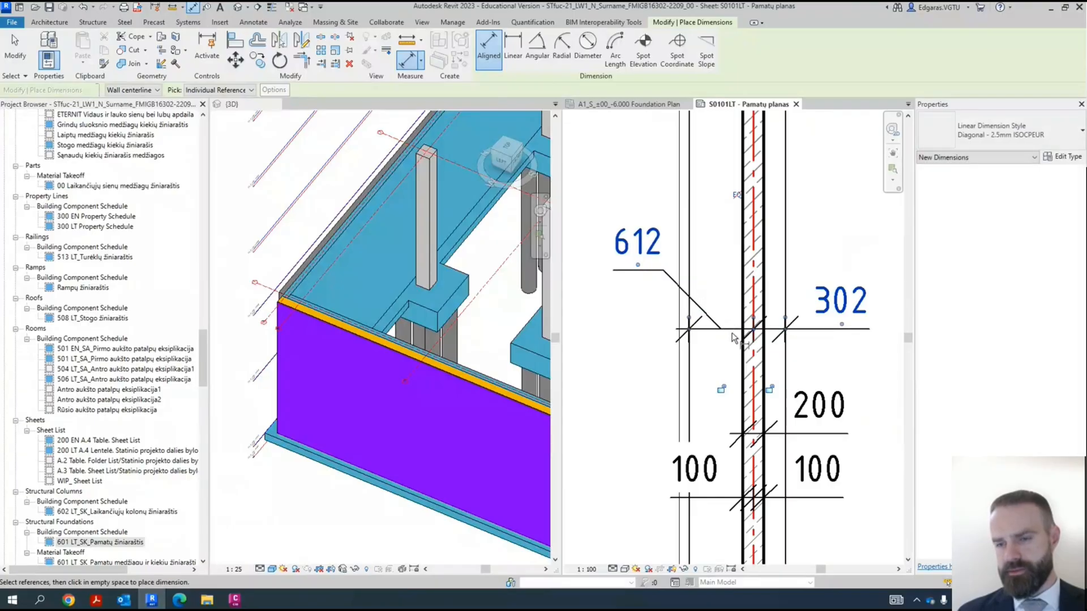
pyautogui.moveTo(637, 267); pyautogui.dragTo(641, 326)
# - Add an aligned dimension for the foundation strip's overall width above the existing strip dimensions and finish dimensioning
pyautogui.moveTo(774, 305)
pyautogui.mouseDown(button='middle')
pyautogui.moveTo(687, 314)
pyautogui.moveTo(747, 299)
pyautogui.moveTo(702, 328)
pyautogui.mouseUp(button='middle')
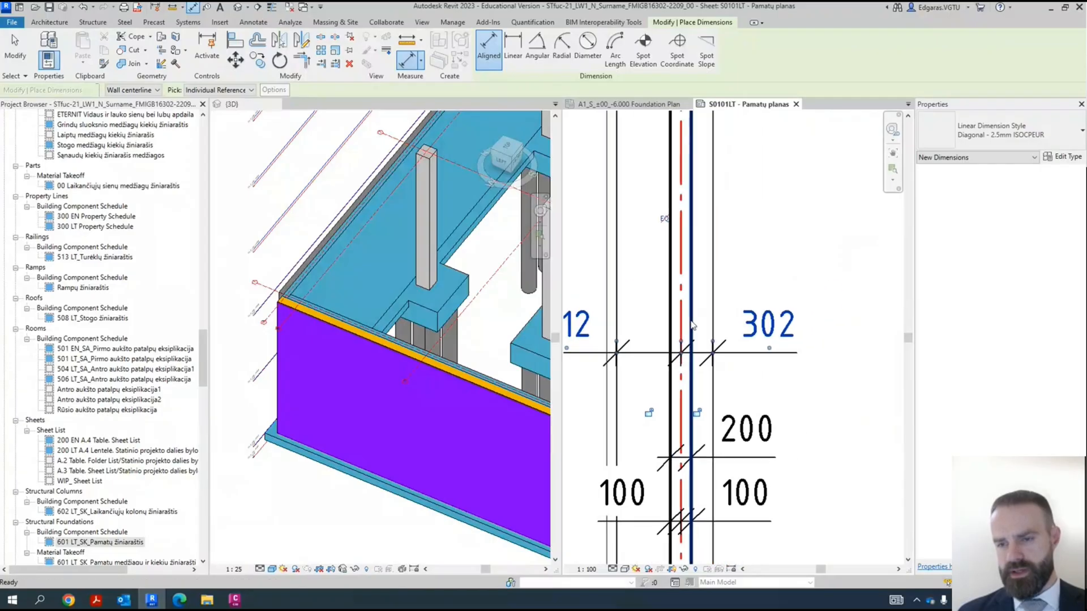
pyautogui.click(618, 311)
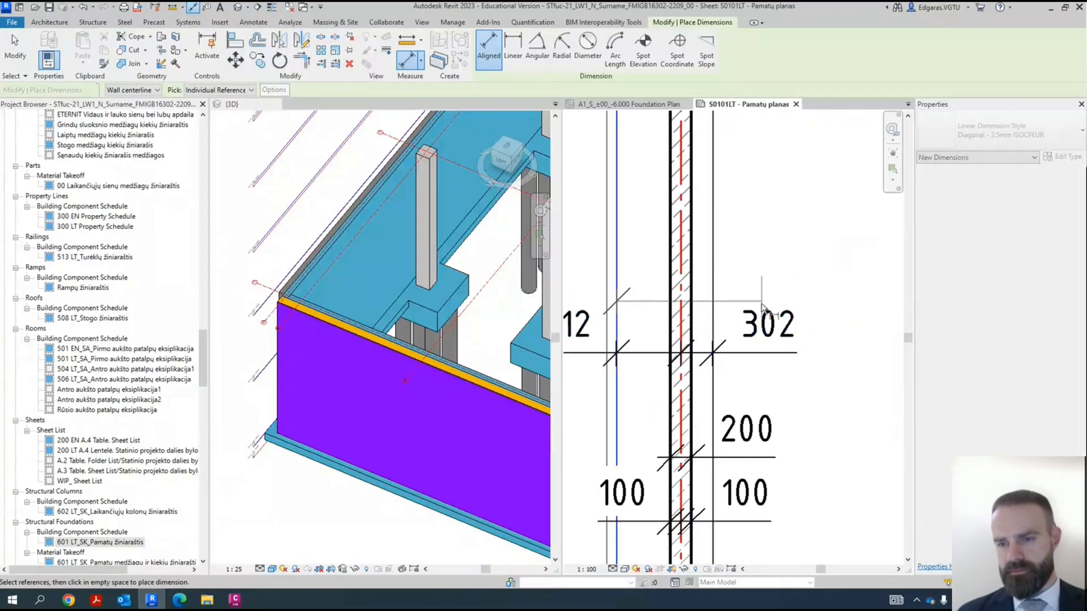
pyautogui.click(714, 313)
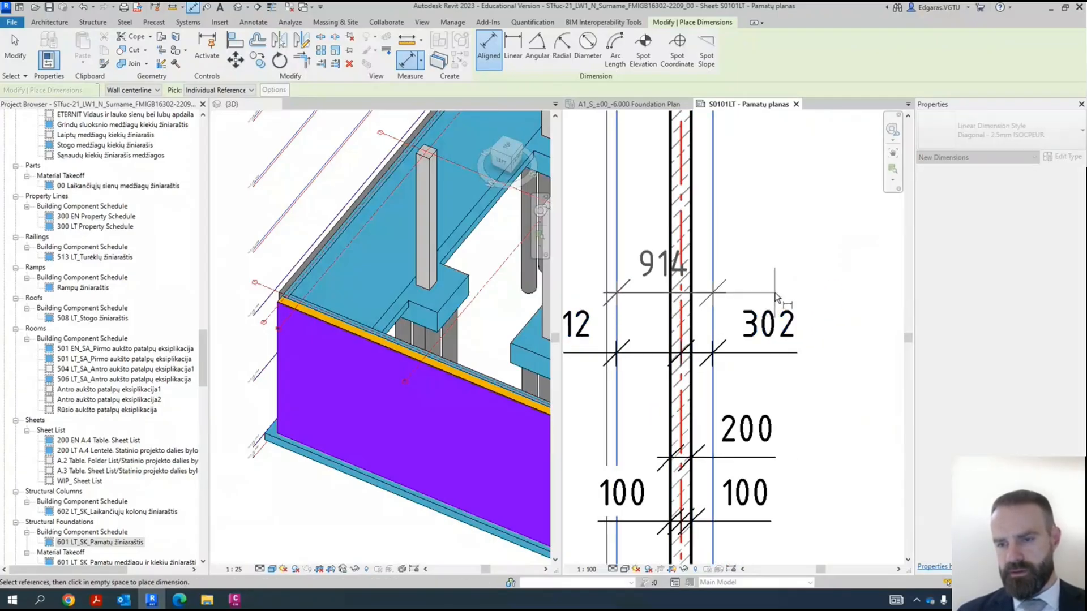
pyautogui.click(746, 286)
pyautogui.scroll(-4, 604, 240)
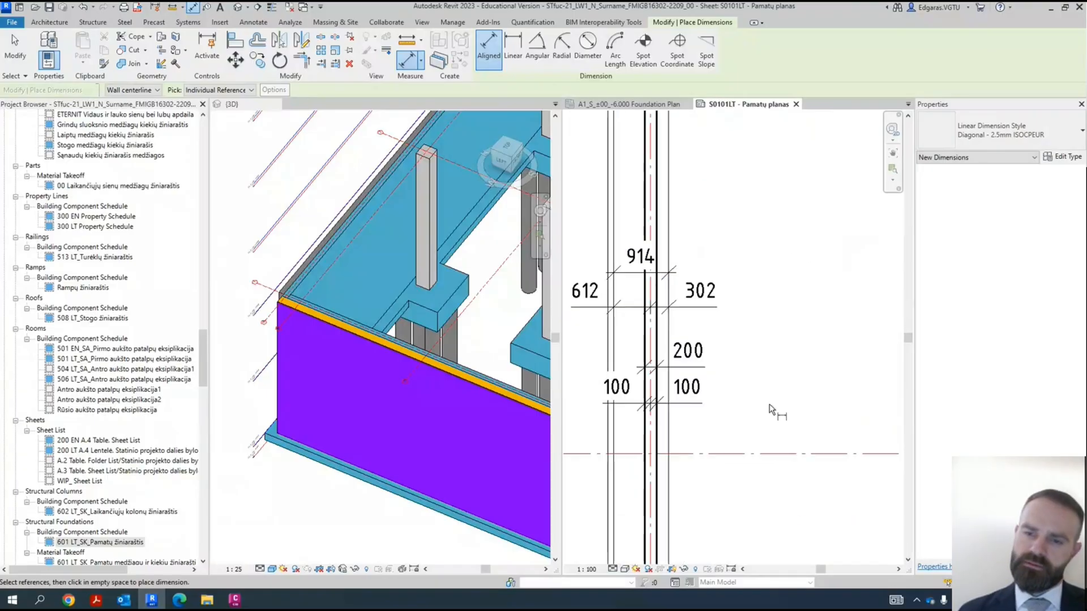
pyautogui.scroll(3, 653, 297)
pyautogui.press('Escape')
pyautogui.press('Escape')
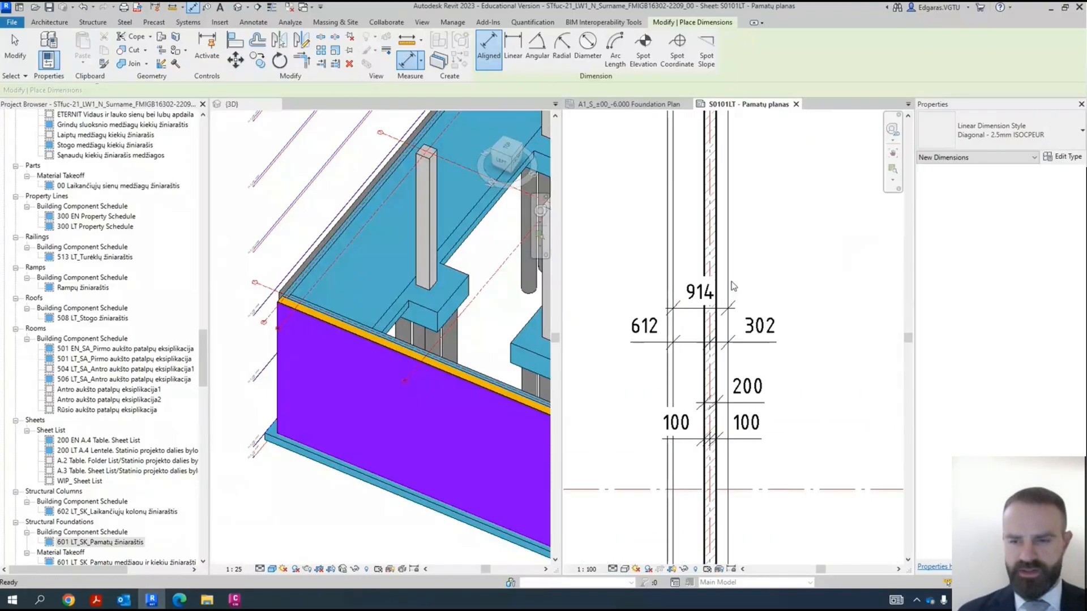
# - Start a chained aligned dimension to the left of the left wall, picking grid lines A, B, C, D and E
pyautogui.scroll(-5, 667, 341)
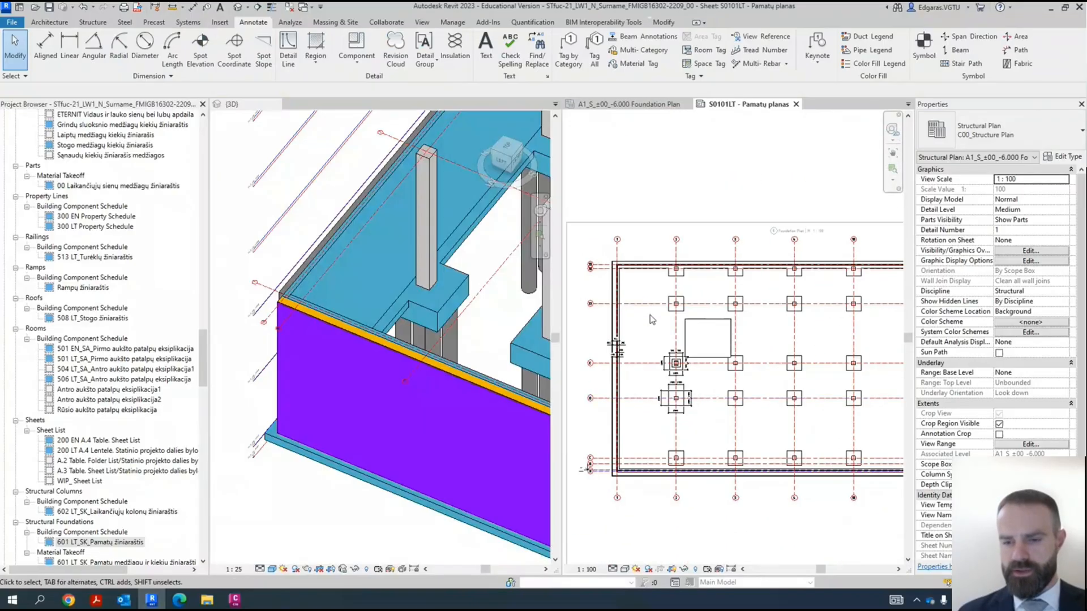
pyautogui.scroll(1, 567, 408)
pyautogui.moveTo(650, 444); pyautogui.dragTo(633, 406, button='middle')
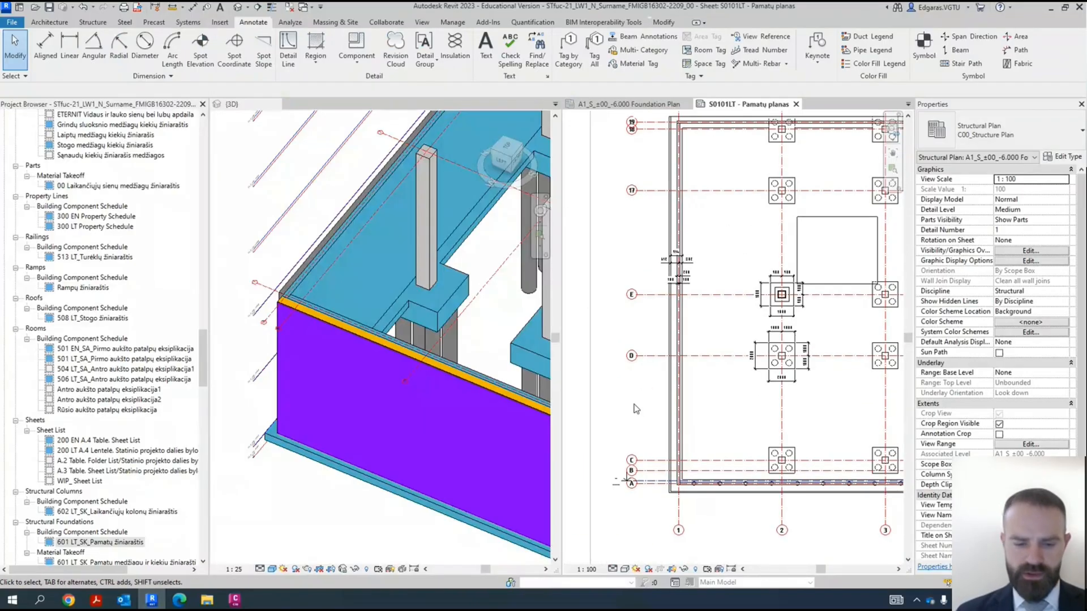
pyautogui.press('i')
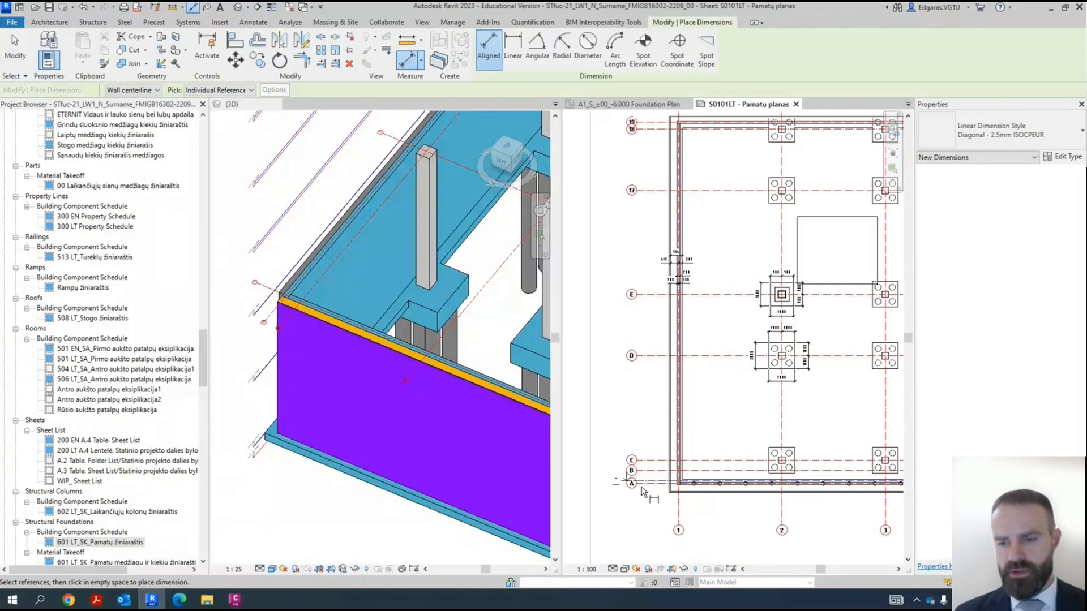
pyautogui.scroll(2, 656, 498)
pyautogui.click(666, 482)
pyautogui.click(667, 459)
pyautogui.click(667, 440)
pyautogui.scroll(-2, 666, 446)
pyautogui.click(671, 323)
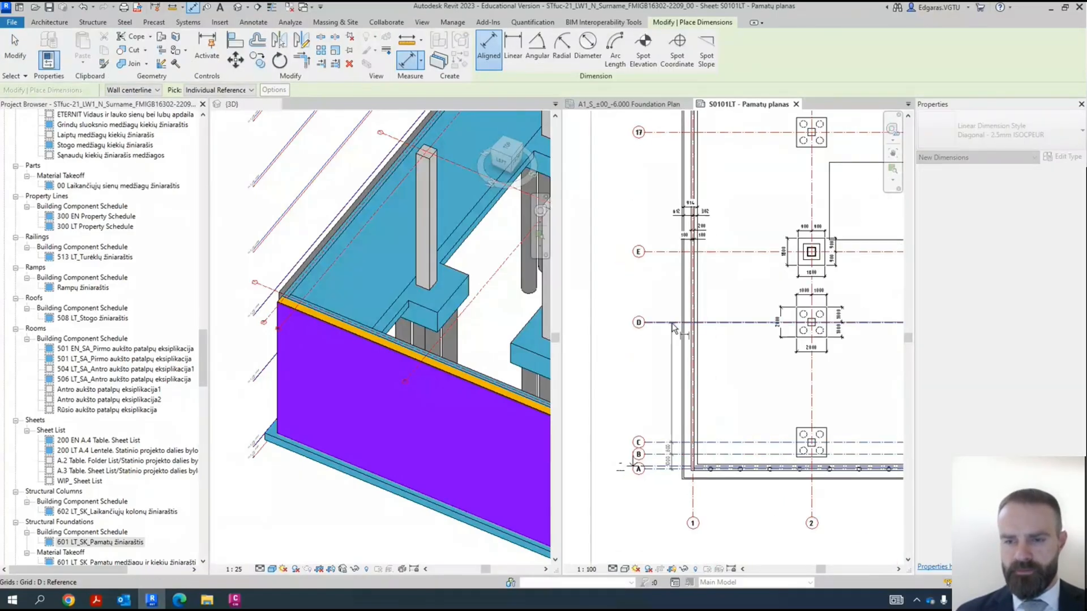
pyautogui.click(666, 252)
# - Extend the chained dimension to grid lines 17, 18 and 19 and place it between the grid bubbles and the left wall
pyautogui.moveTo(661, 212); pyautogui.dragTo(664, 395, button='middle')
pyautogui.click(671, 315)
pyautogui.click(673, 241)
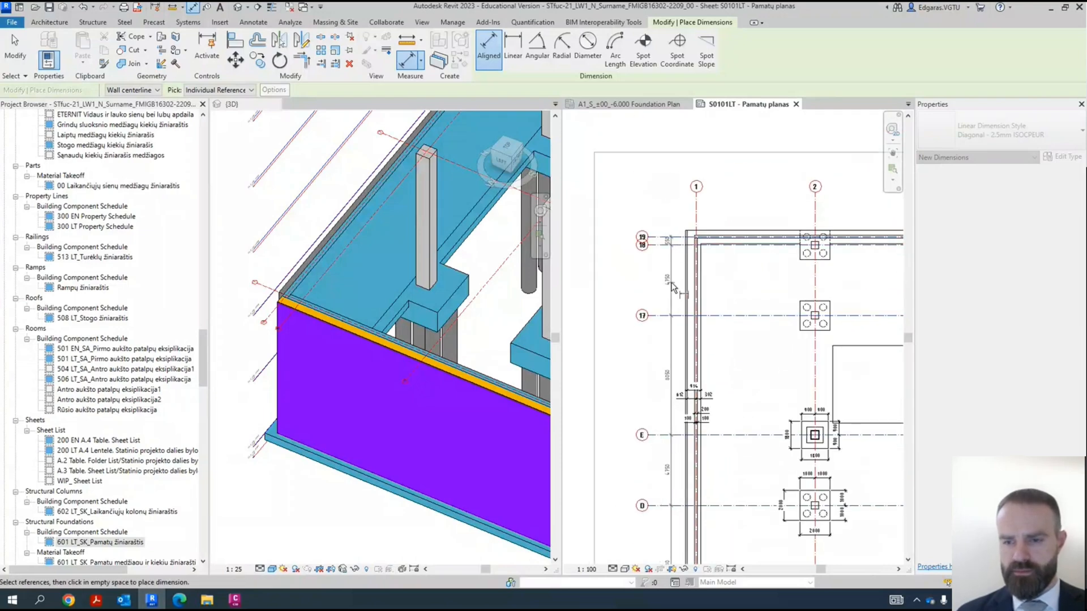
pyautogui.click(673, 233)
pyautogui.scroll(-2, 667, 212)
# - Add an outer vertical aligned dimension from grid A and the lower foundation strip's outer edge to the upper strip's outer edge, and finish dimensioning
pyautogui.scroll(4, 661, 497)
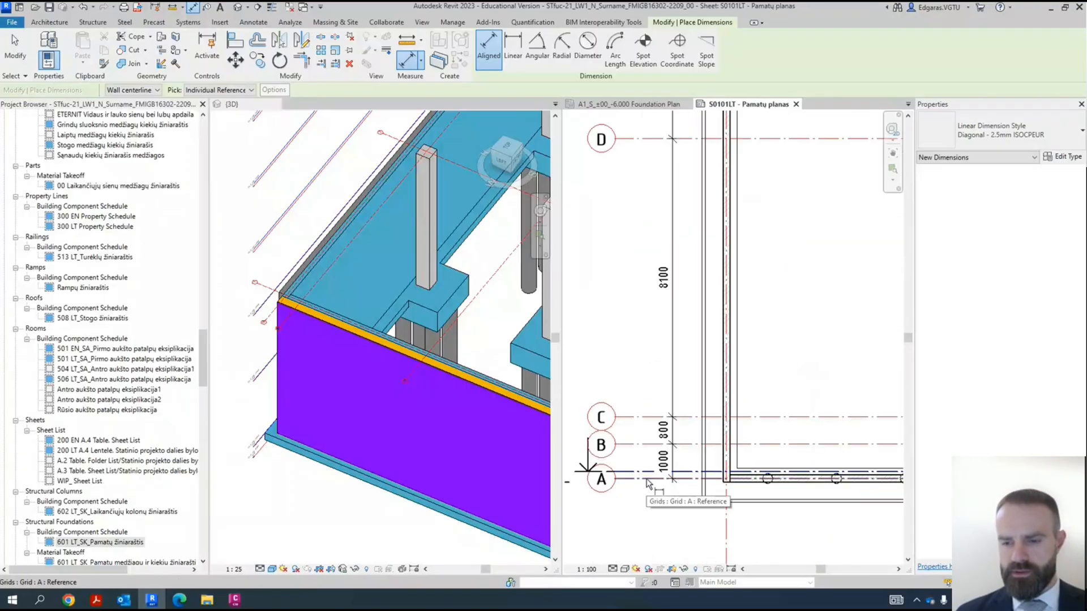
pyautogui.click(648, 481)
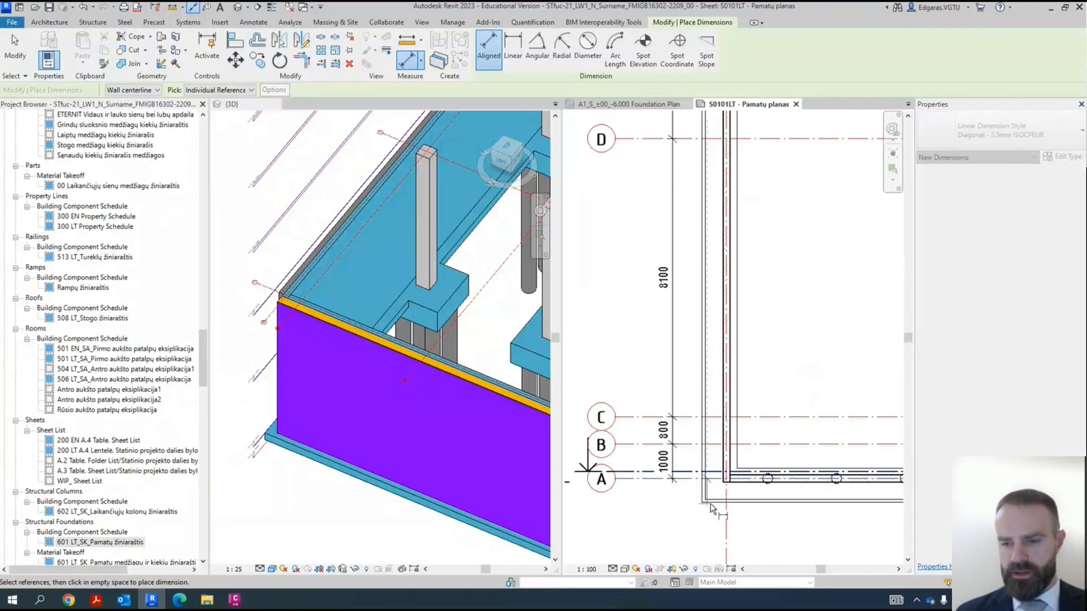
pyautogui.scroll(2, 699, 504)
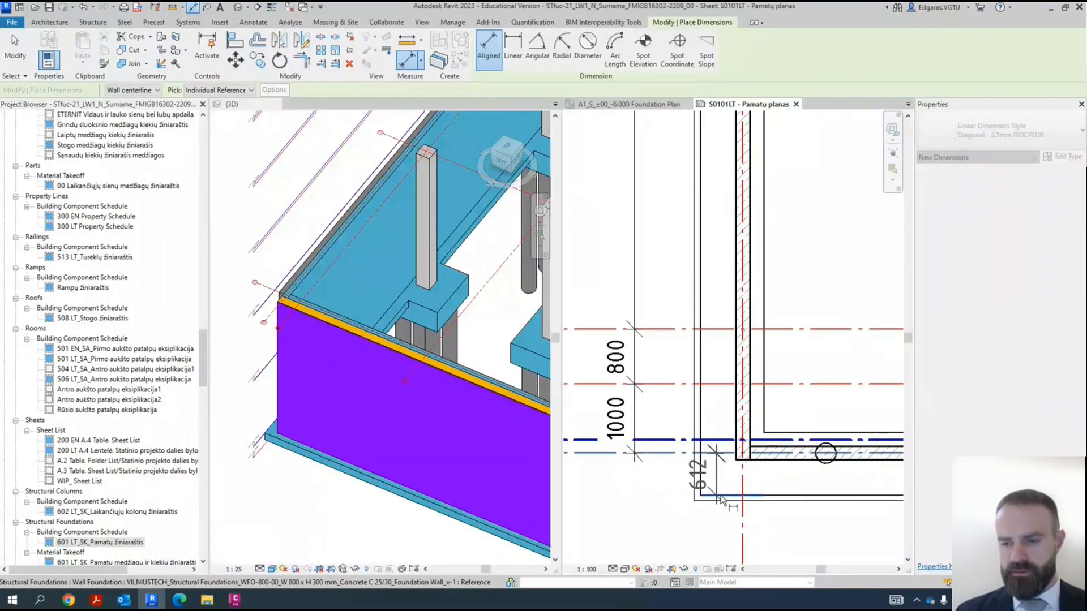
pyautogui.scroll(-4, 724, 497)
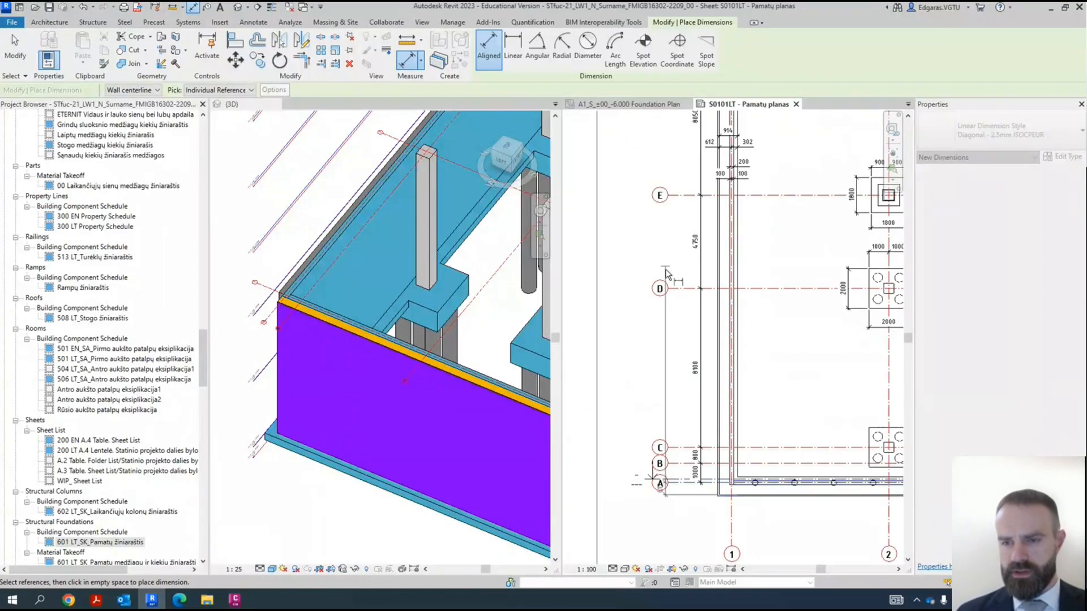
pyautogui.moveTo(666, 272); pyautogui.dragTo(649, 520, button='middle')
pyautogui.click(676, 181)
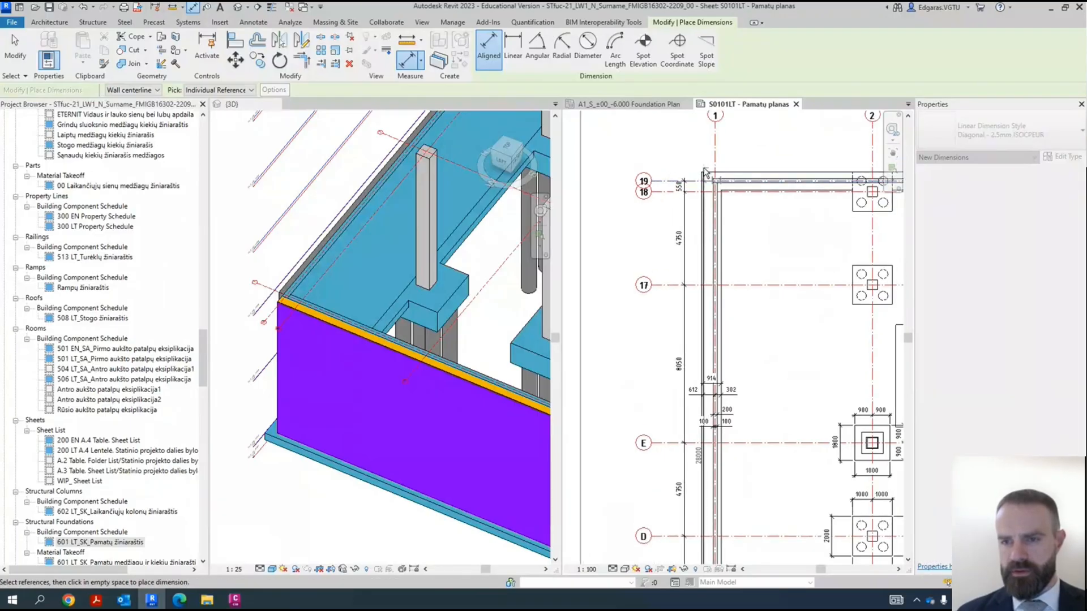
pyautogui.scroll(2, 679, 182)
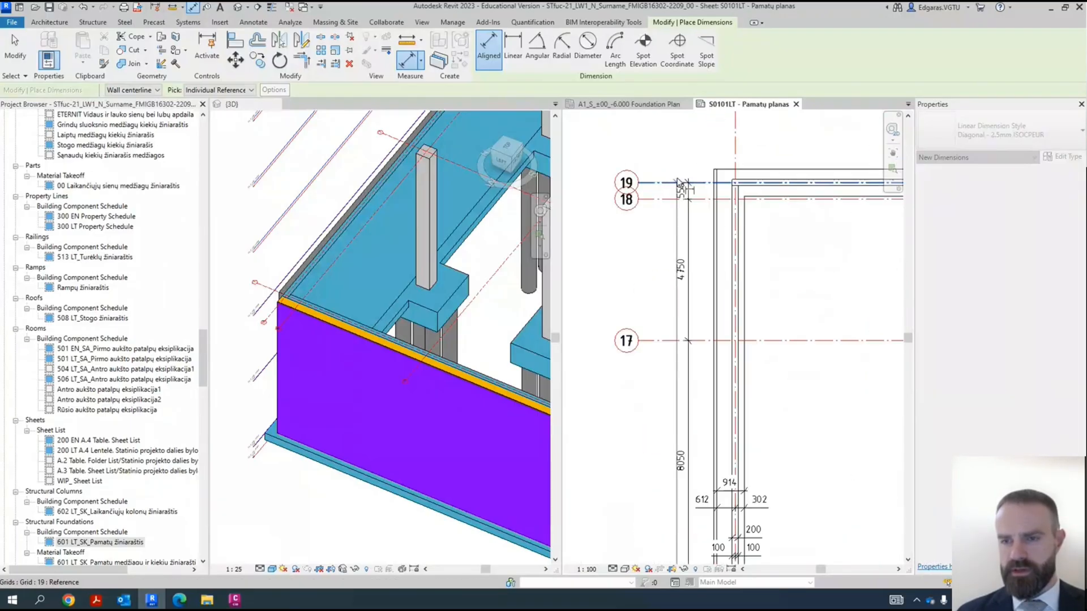
pyautogui.scroll(1, 679, 182)
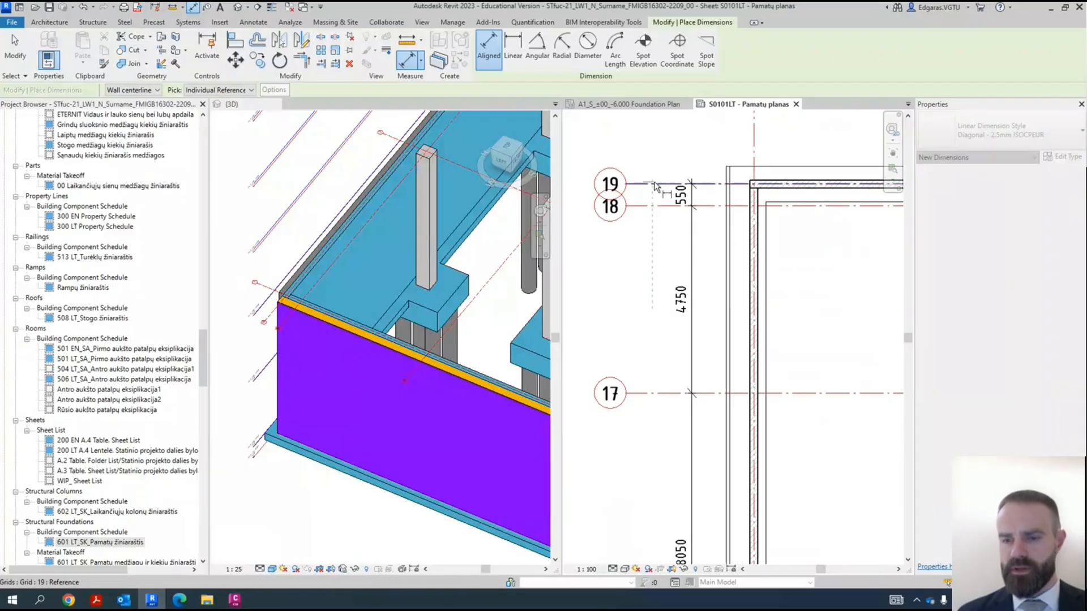
pyautogui.scroll(-6, 639, 340)
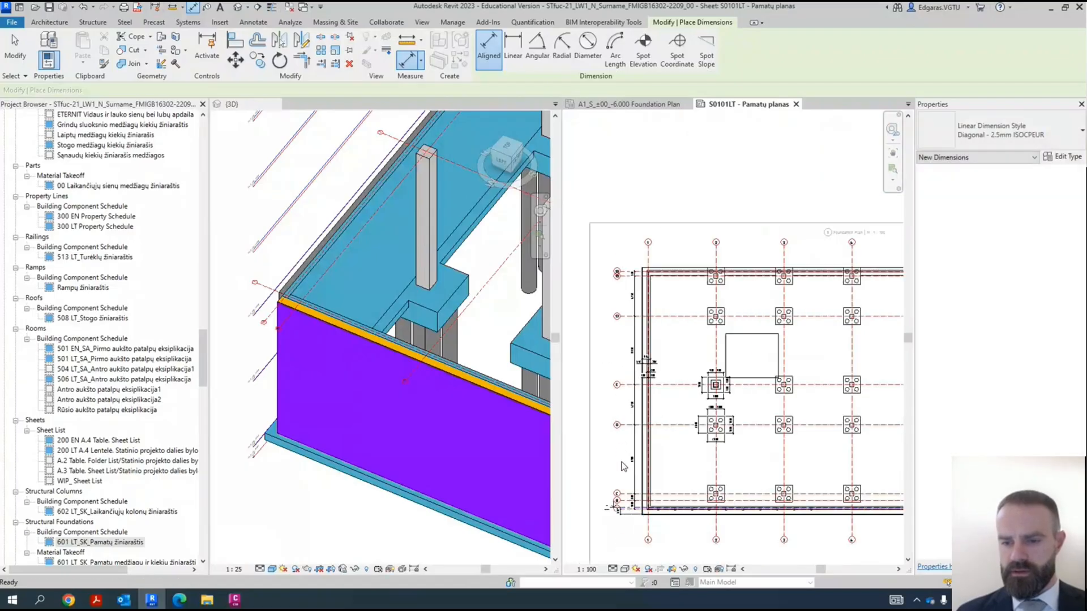
pyautogui.press('Escape')
pyautogui.press('Escape')
# - Make the Scope Boxes annotation category visible in the 3D view through its visibility/graphics overrides
pyautogui.scroll(3, 623, 465)
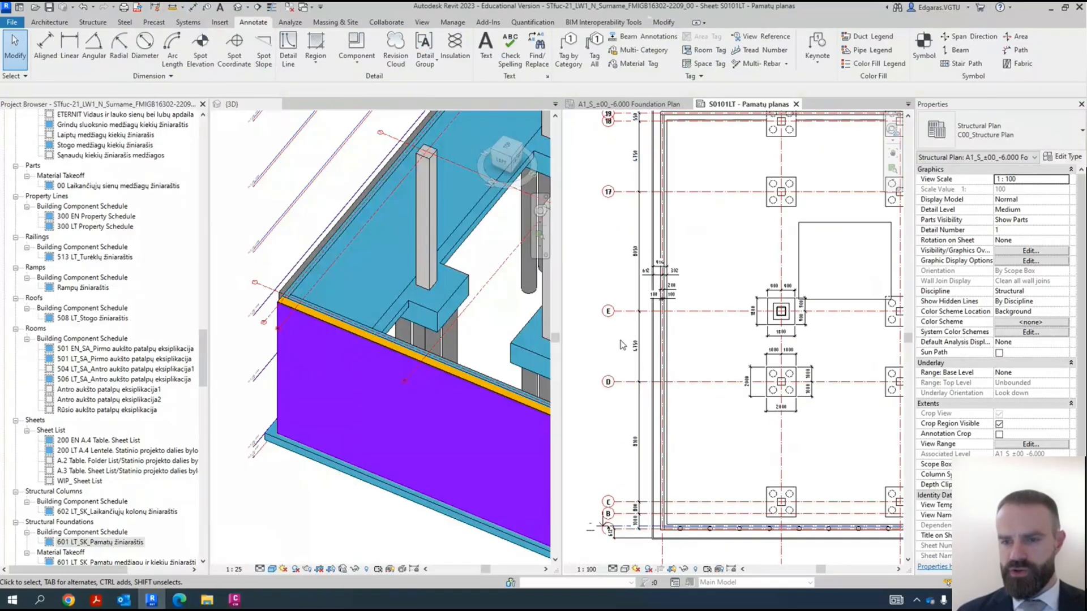
pyautogui.scroll(6, 622, 344)
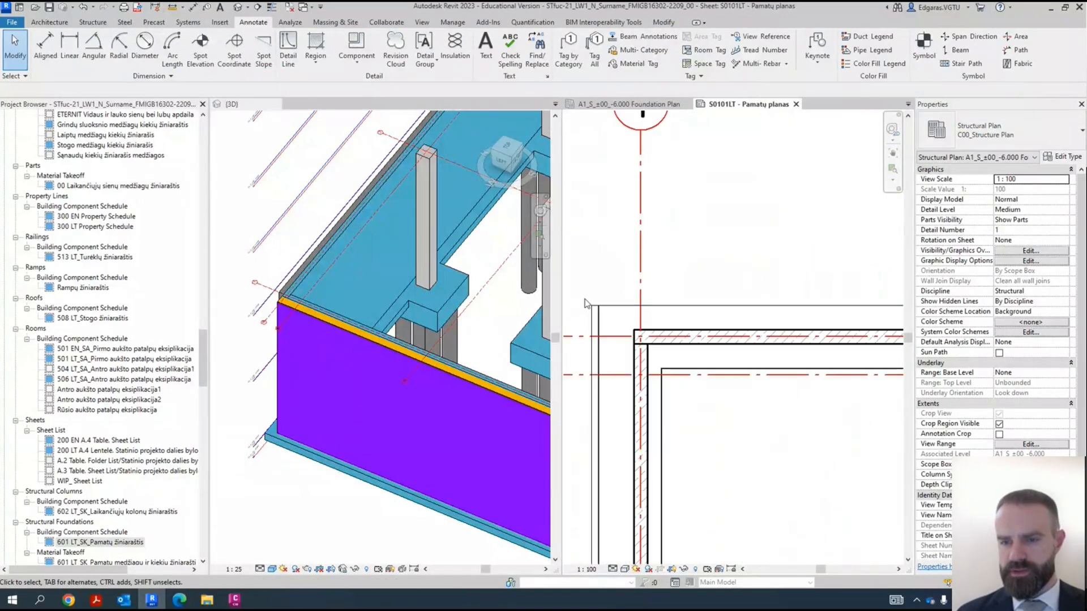
pyautogui.scroll(4, 600, 311)
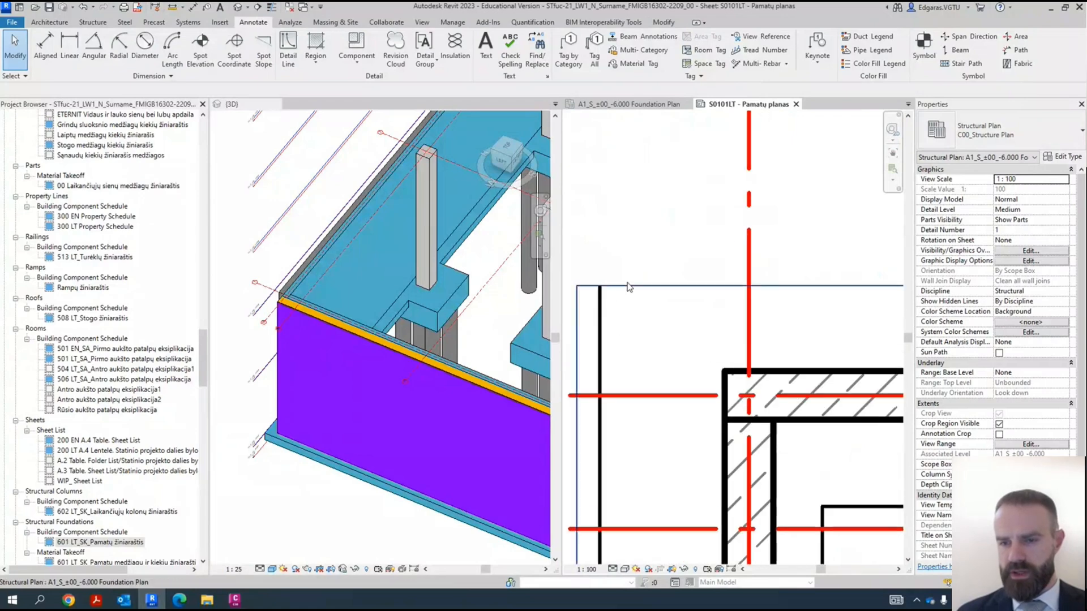
pyautogui.scroll(-4, 393, 277)
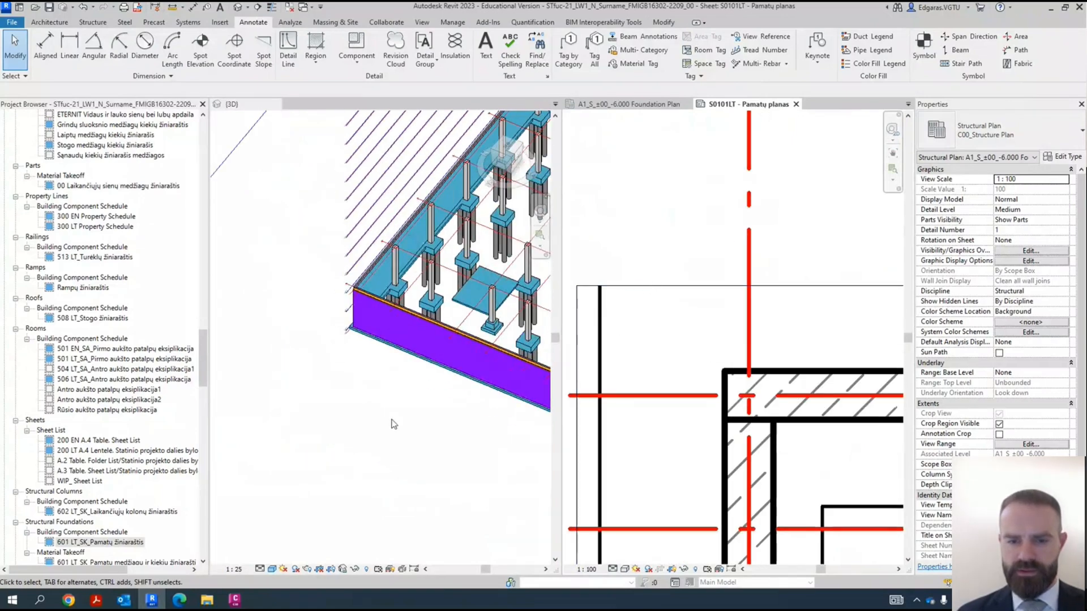
pyautogui.scroll(-3, 369, 405)
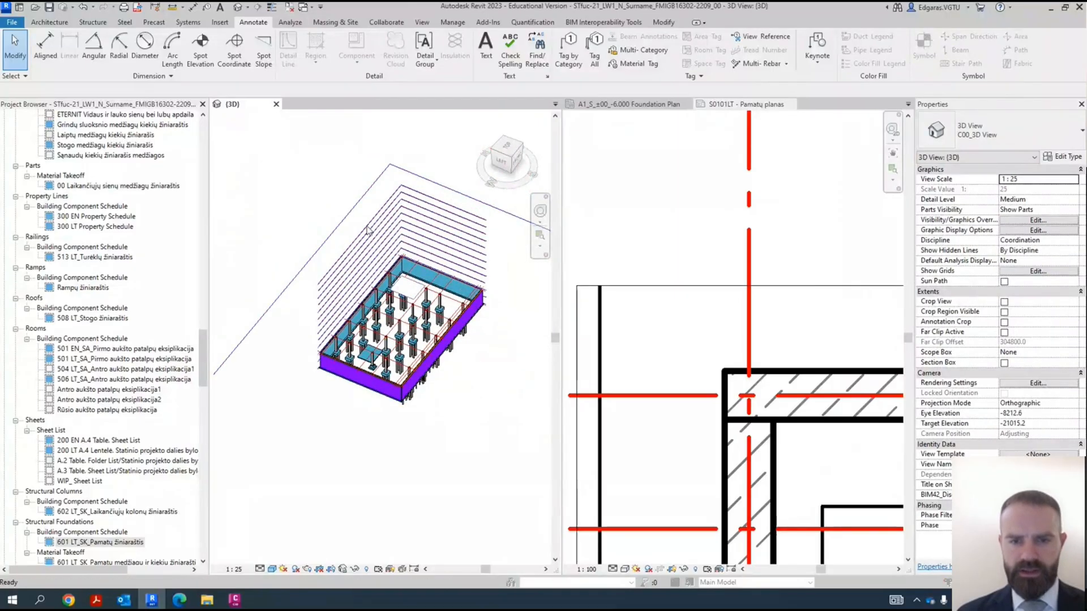
pyautogui.press('v')
pyautogui.press('g')
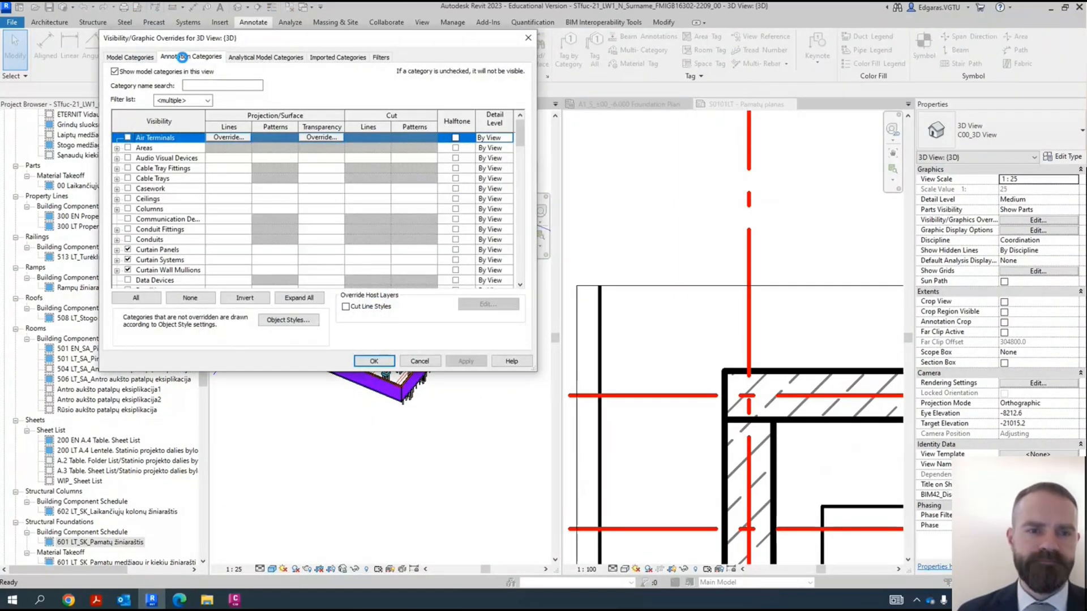
pyautogui.click(182, 57)
pyautogui.press('s')
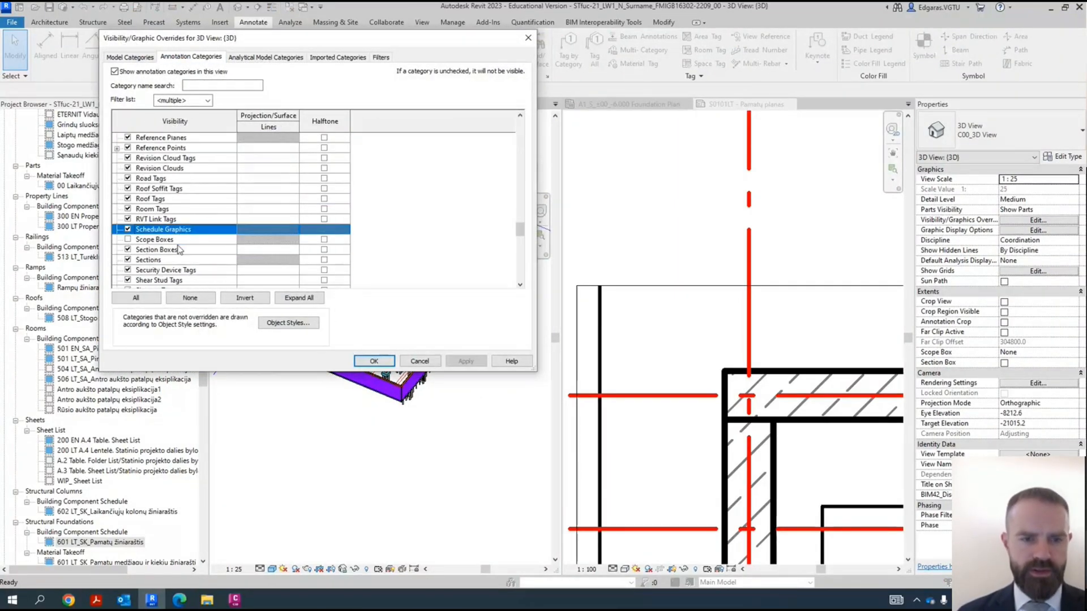
pyautogui.click(166, 240)
pyautogui.click(373, 361)
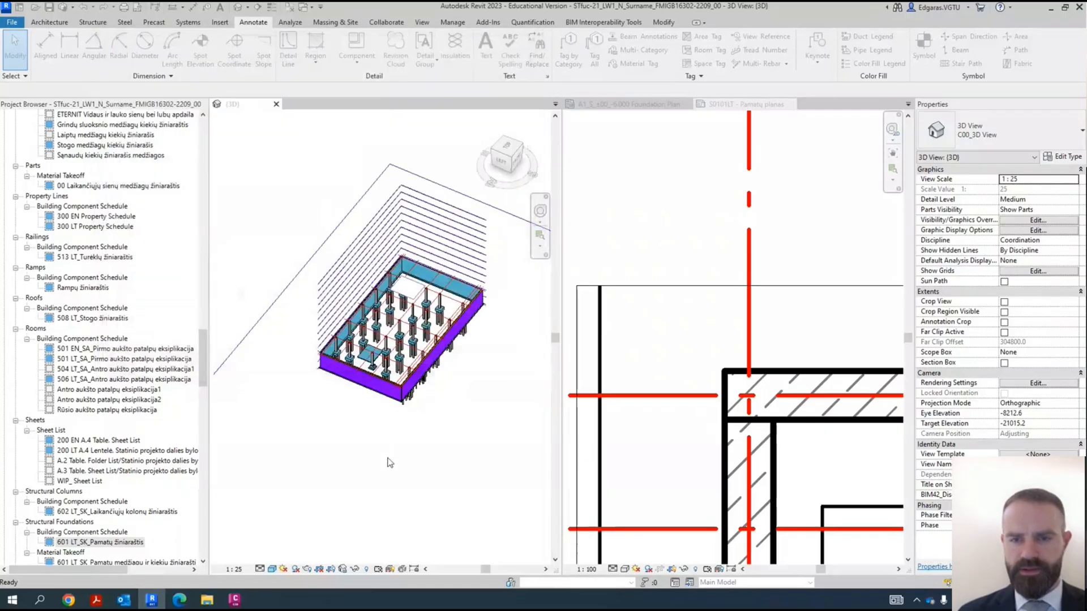
# - Orient the 3D view to the top and stretch the upper side of scope box A1_Pagrindinis pastatas beyond the foundation strip's outer edge
pyautogui.click(508, 148)
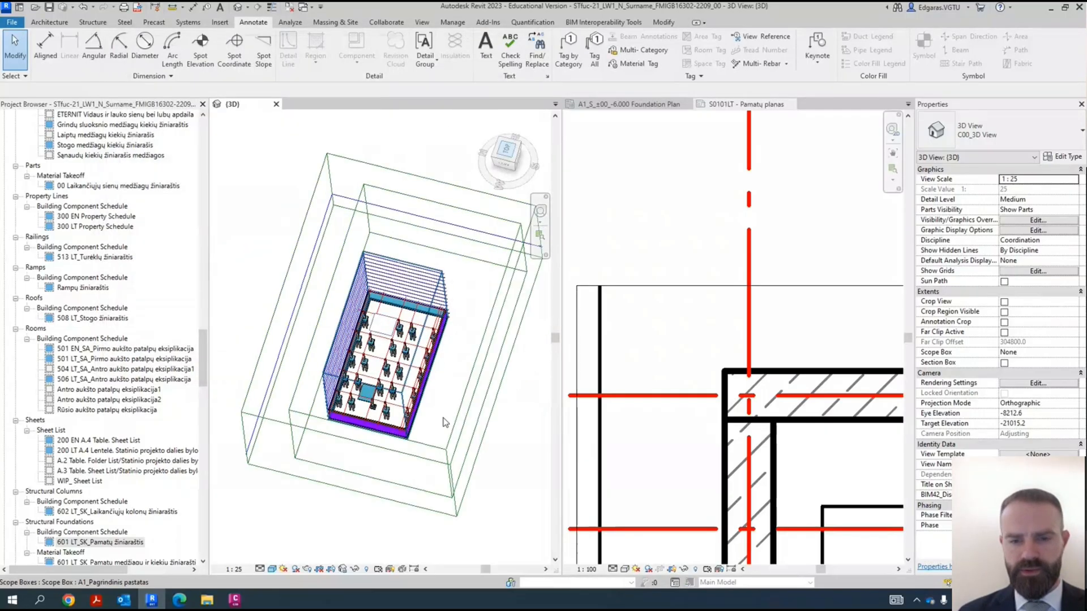
pyautogui.scroll(6, 438, 309)
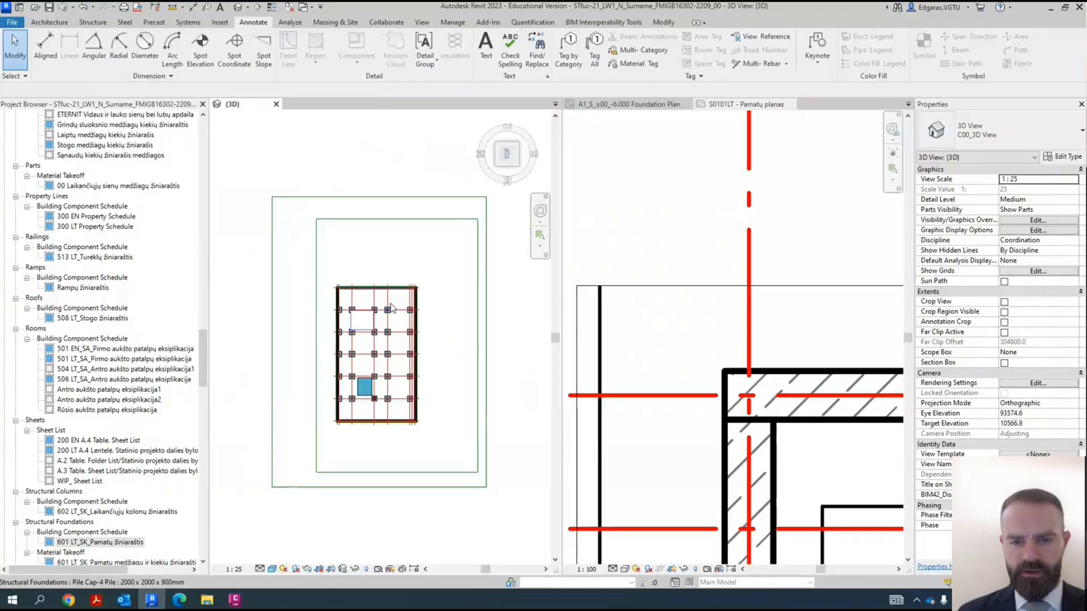
pyautogui.scroll(3, 416, 275)
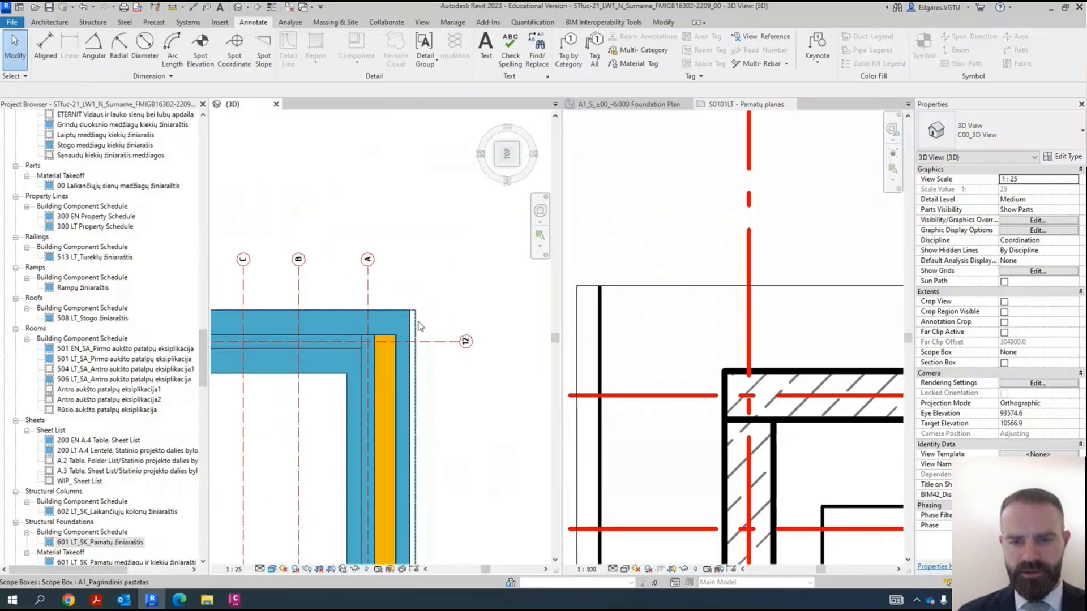
pyautogui.click(417, 322)
pyautogui.scroll(-5, 465, 286)
pyautogui.scroll(8, 275, 311)
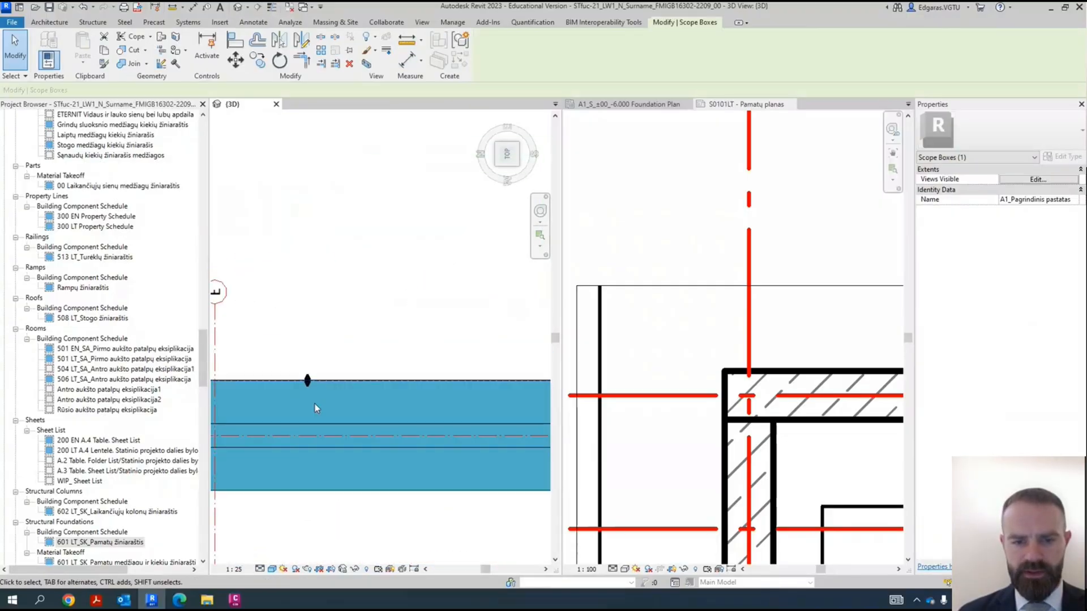
pyautogui.moveTo(300, 361); pyautogui.dragTo(307, 352)
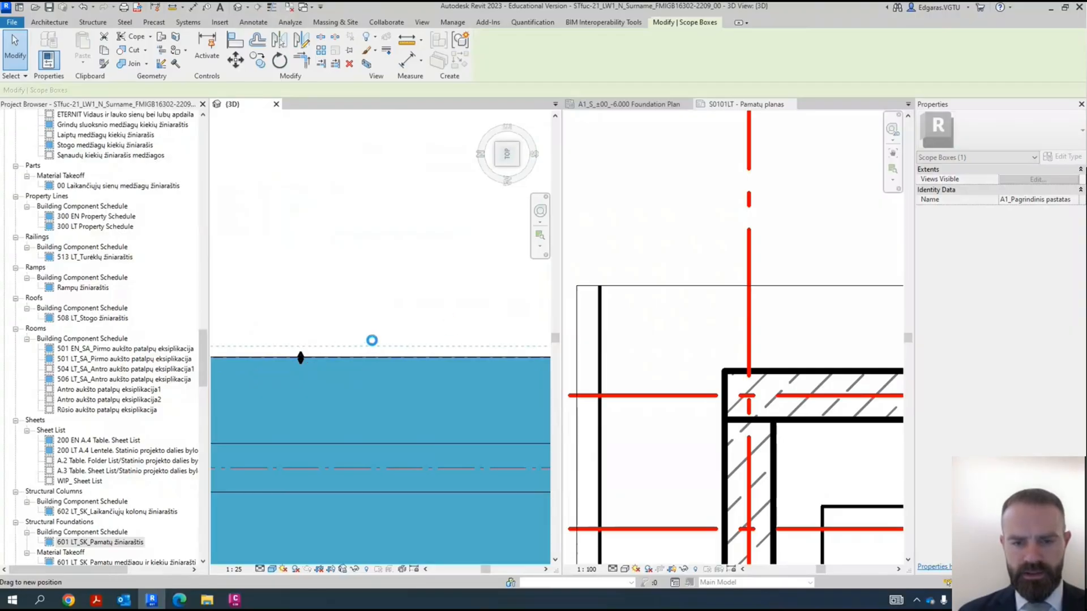
# - Stretch the scope box's left side, as seen from the top, beyond the foundation strip's outer edge and check its lower side
pyautogui.scroll(-5, 428, 309)
pyautogui.scroll(10, 498, 442)
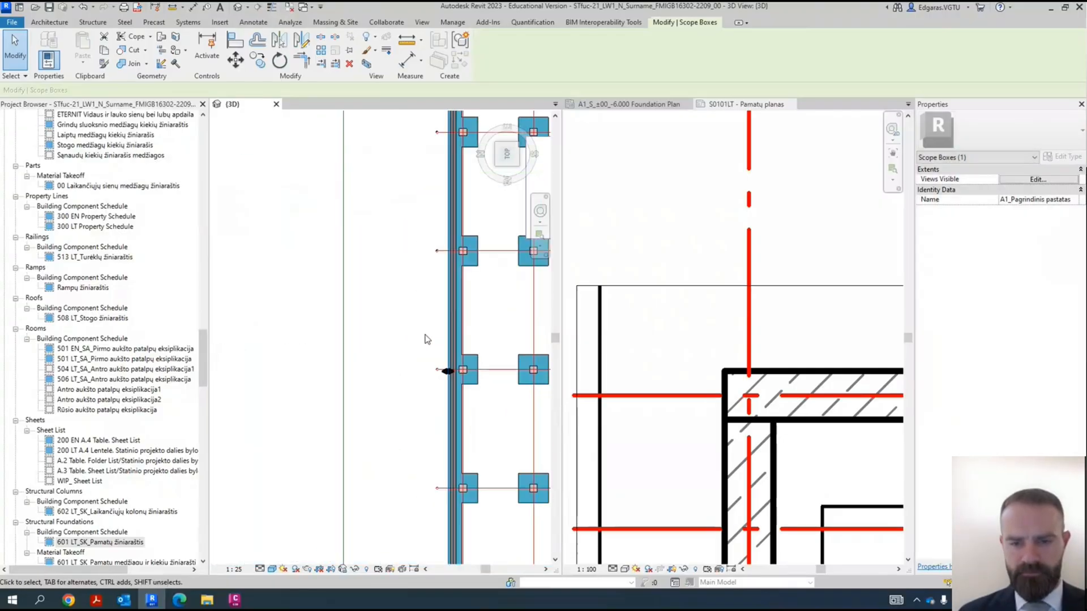
pyautogui.scroll(5, 452, 404)
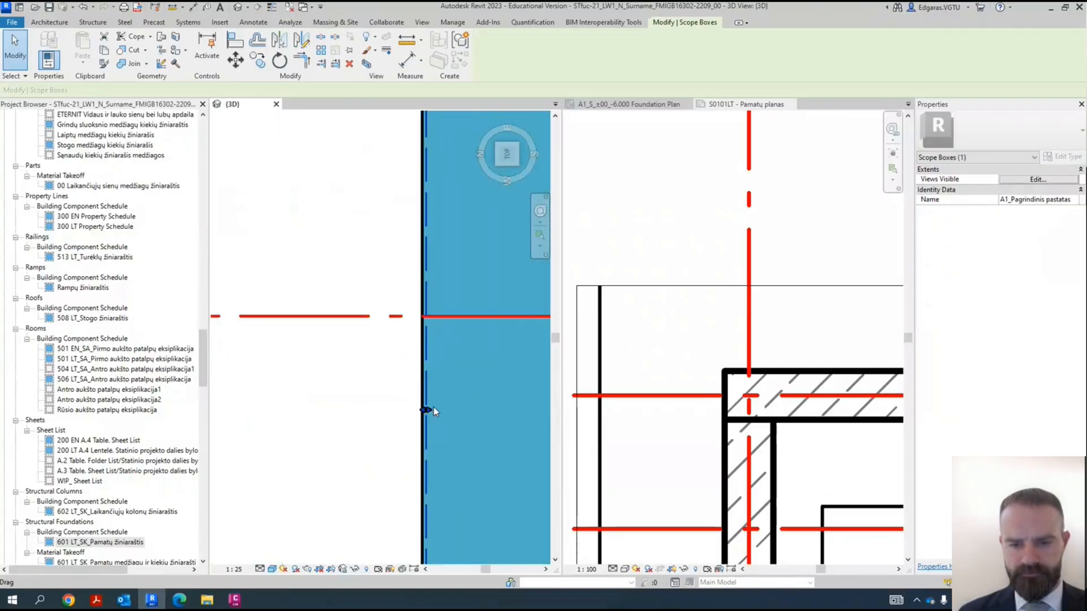
pyautogui.moveTo(428, 412); pyautogui.dragTo(409, 414)
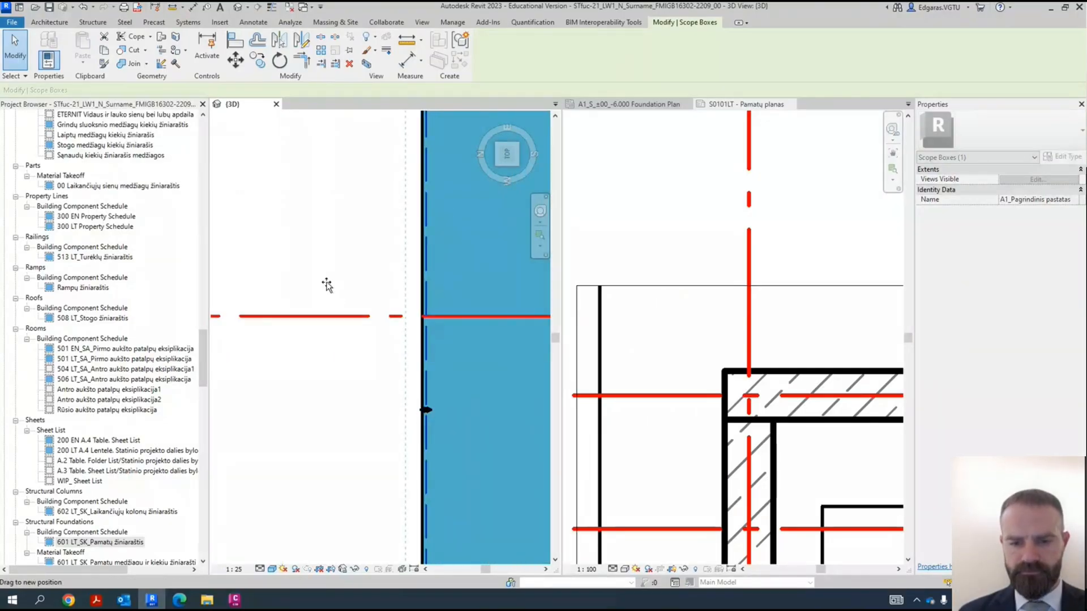
pyautogui.scroll(-6, 320, 273)
pyautogui.scroll(4, 351, 330)
pyautogui.scroll(6, 371, 346)
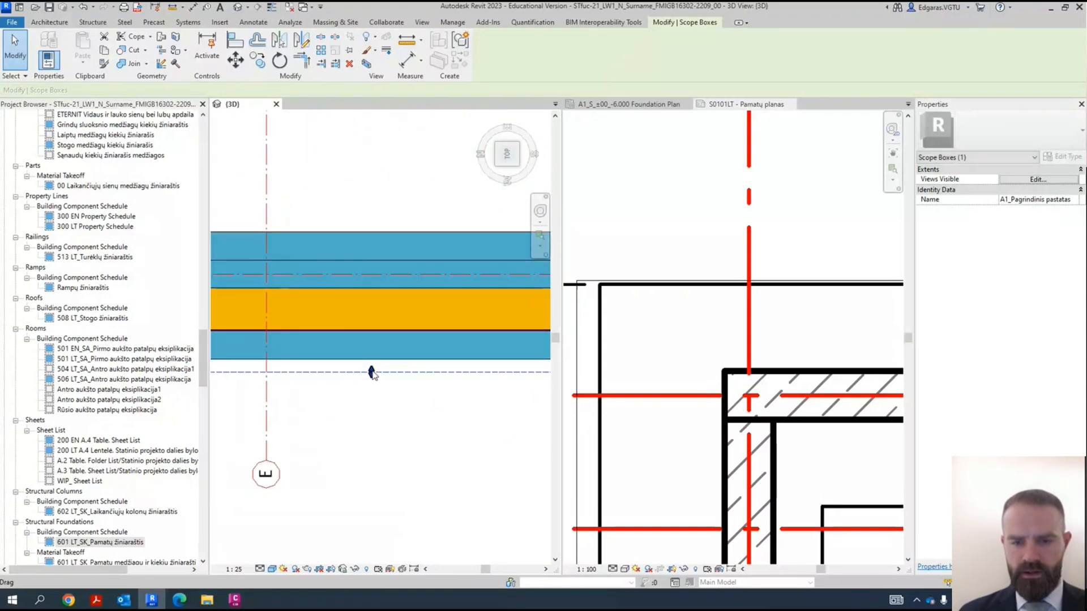
# - Edit the outer vertical dimension's witness lines on the sheet to include grid 19 before the upper foundation strip's outer edge
pyautogui.click(745, 105)
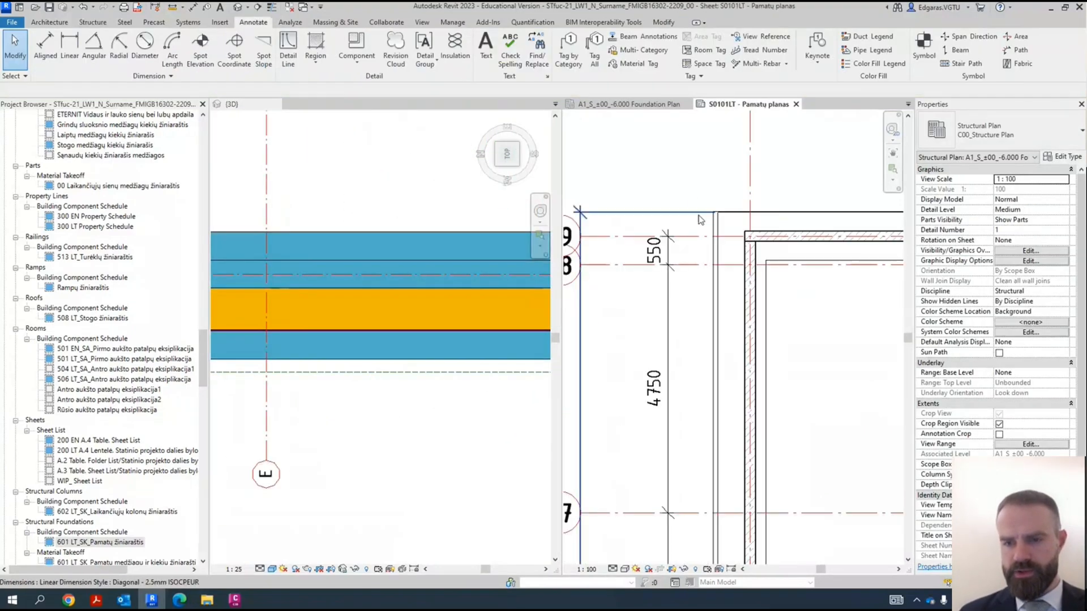
pyautogui.scroll(-4, 632, 194)
pyautogui.scroll(5, 644, 170)
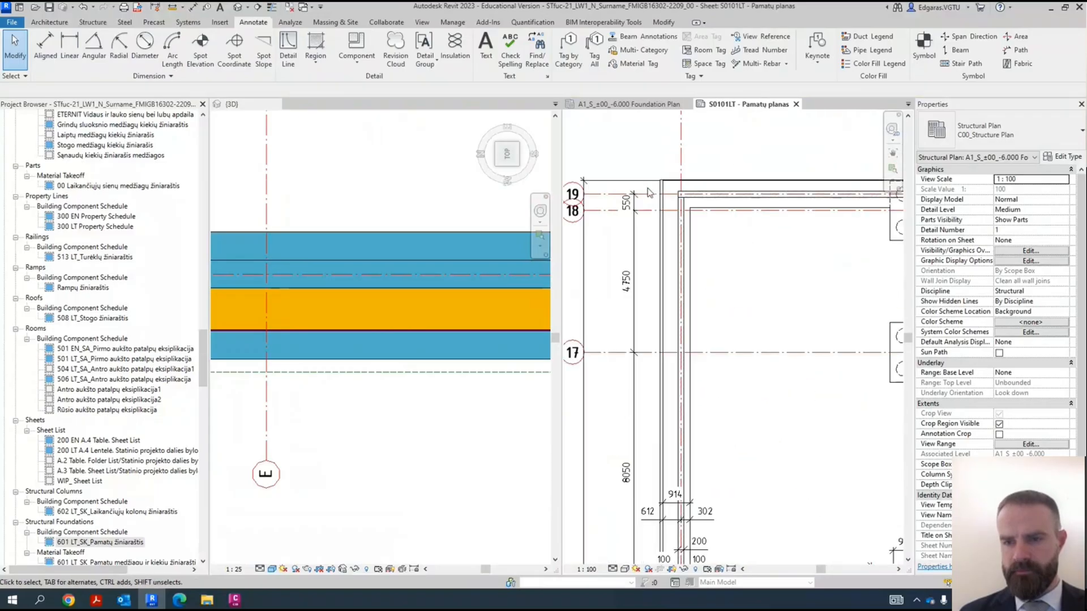
pyautogui.scroll(-5, 644, 170)
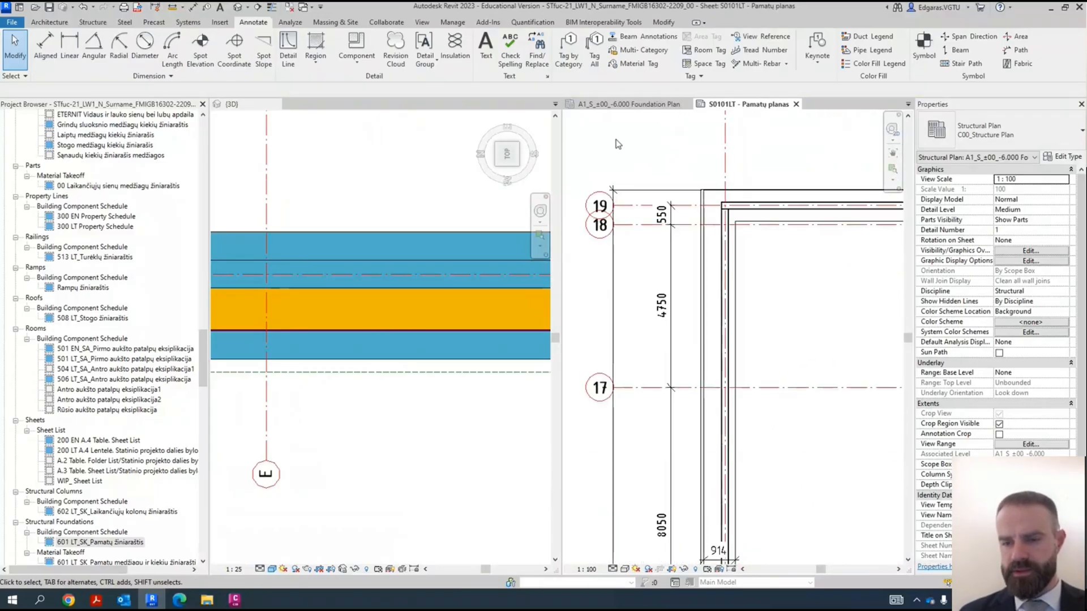
pyautogui.click(623, 460)
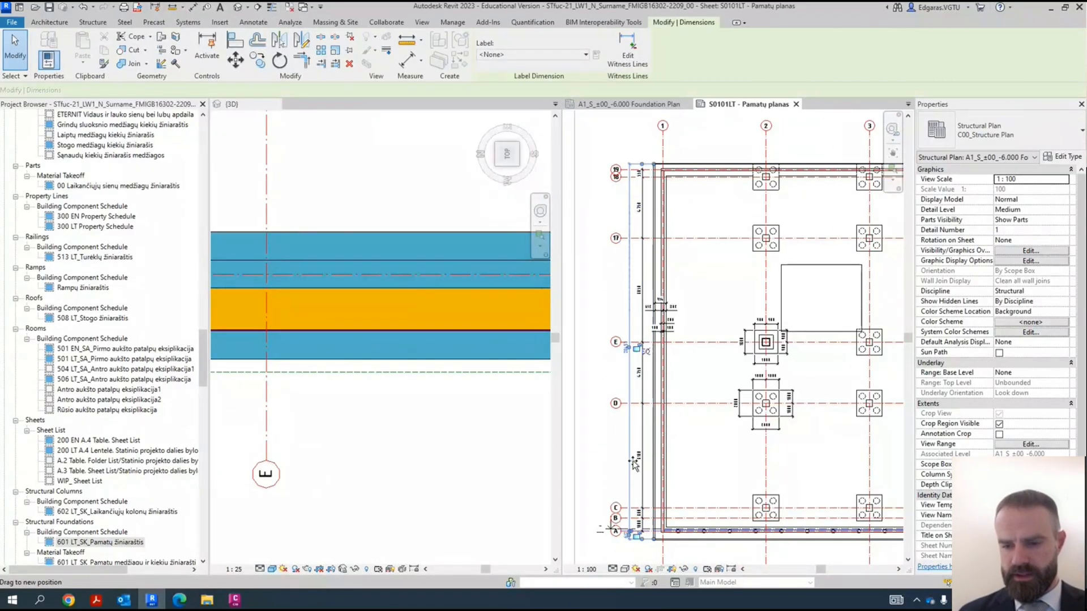
pyautogui.scroll(4, 640, 152)
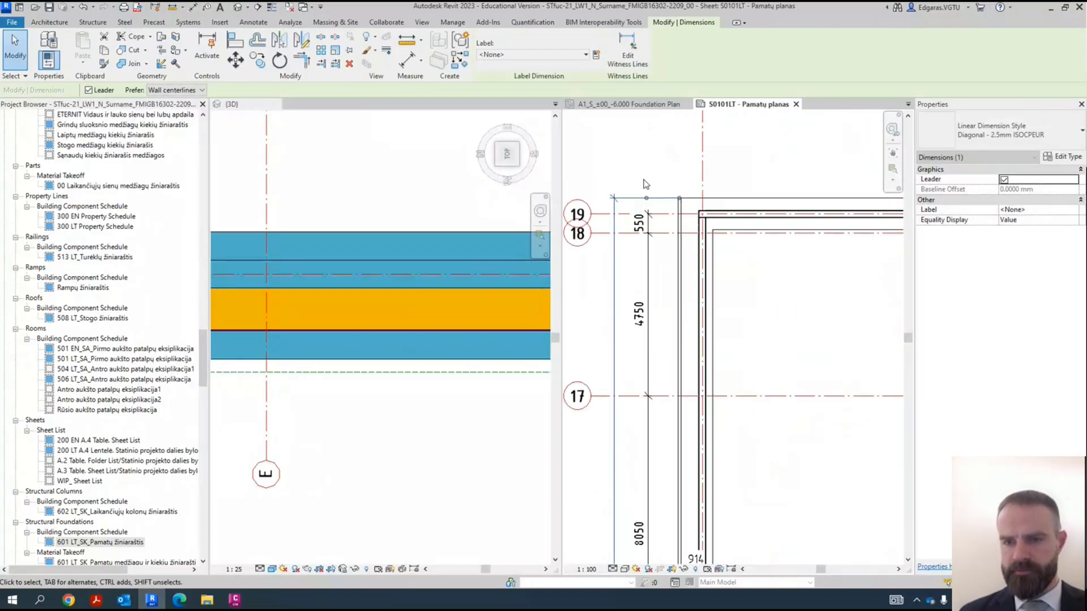
pyautogui.click(641, 58)
pyautogui.click(684, 260)
pyautogui.click(721, 164)
pyautogui.scroll(-2, 722, 179)
pyautogui.click(705, 159)
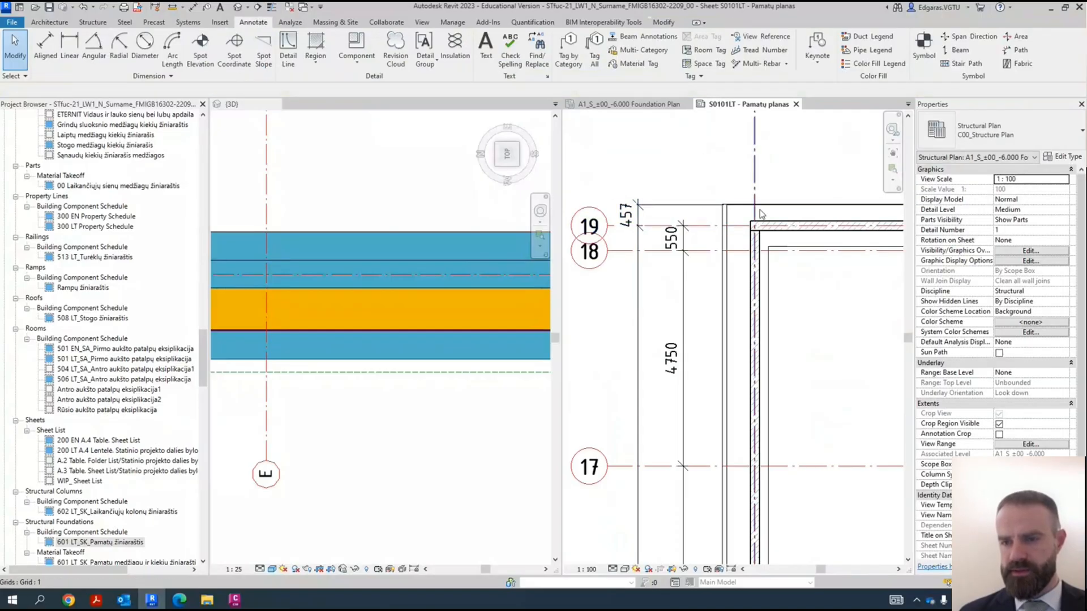
# - Add an overall vertical aligned dimension from the lower to the upper foundation strip's outer edge, outside the existing dimension chains
pyautogui.scroll(3, 743, 210)
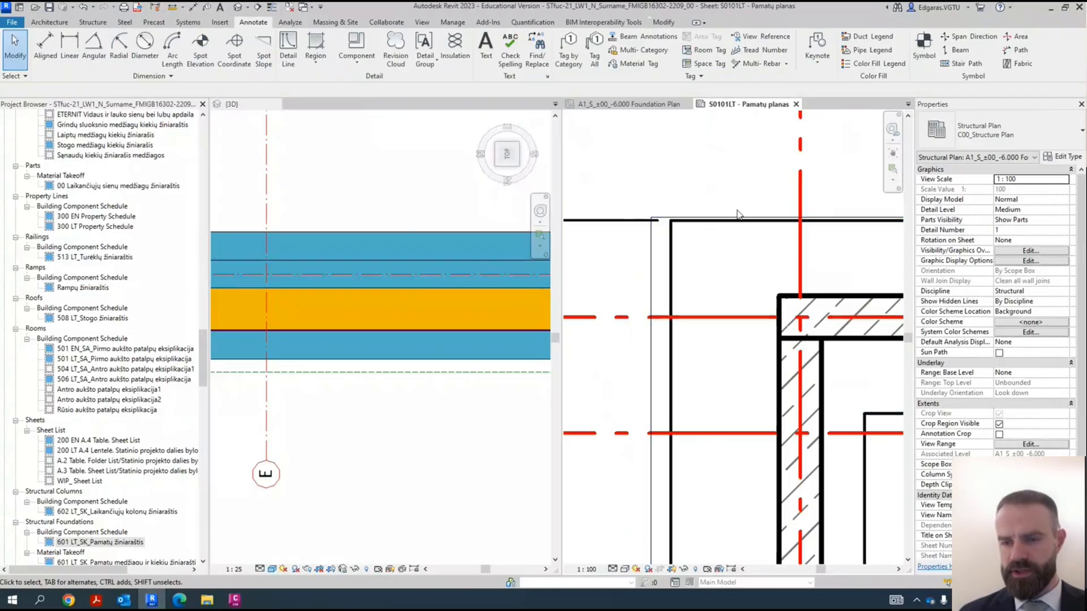
pyautogui.scroll(-3, 685, 159)
pyautogui.scroll(-4, 685, 159)
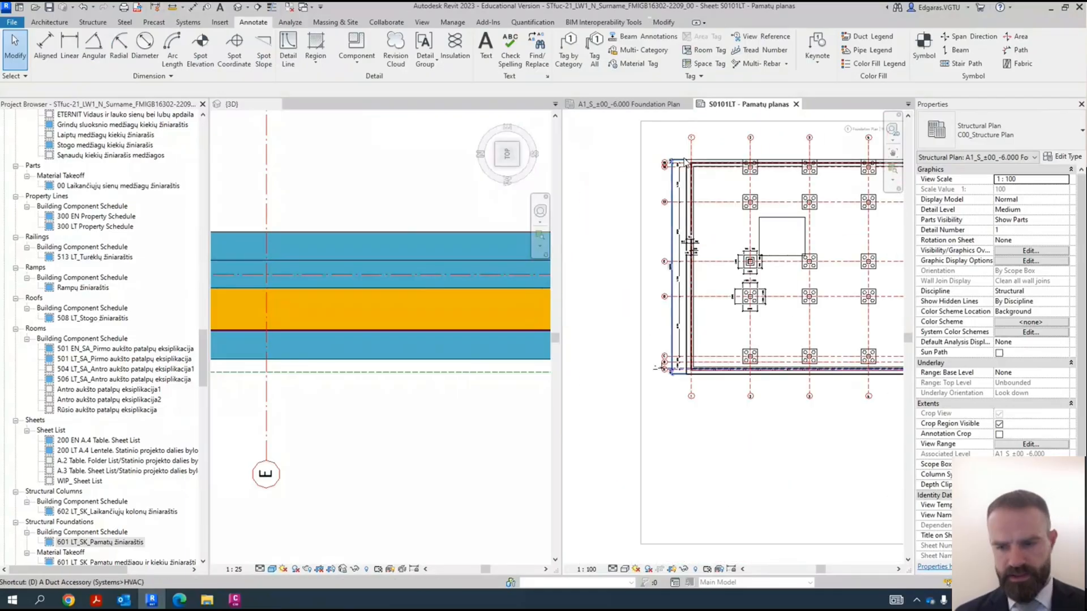
pyautogui.press('d')
pyautogui.press('i')
pyautogui.scroll(6, 691, 368)
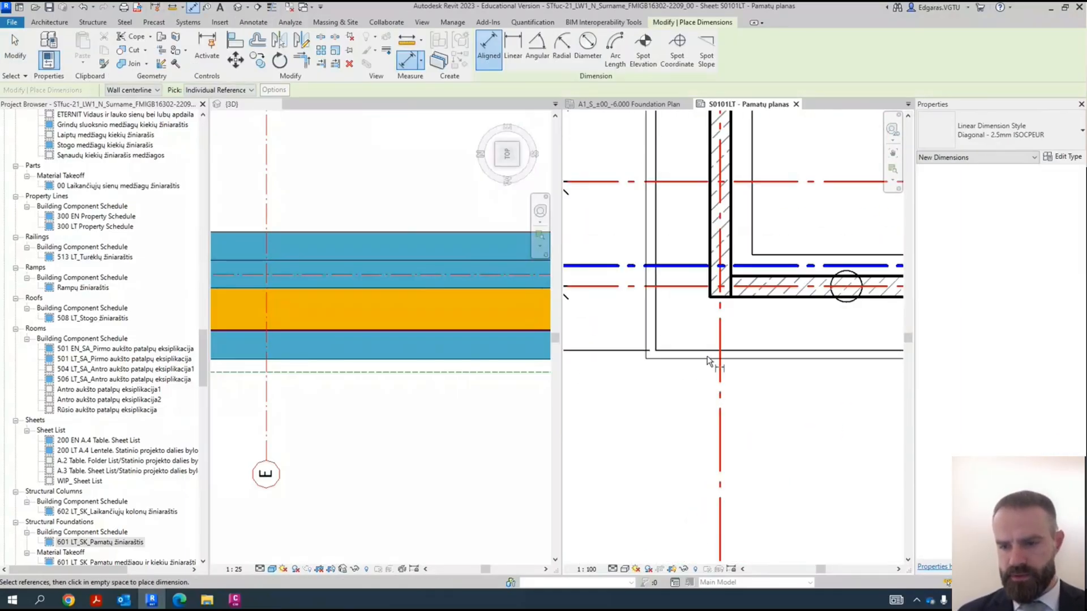
pyautogui.click(705, 358)
pyautogui.scroll(-9, 699, 417)
pyautogui.scroll(2, 692, 257)
pyautogui.moveTo(692, 260); pyautogui.dragTo(694, 321, button='middle')
pyautogui.scroll(5, 695, 321)
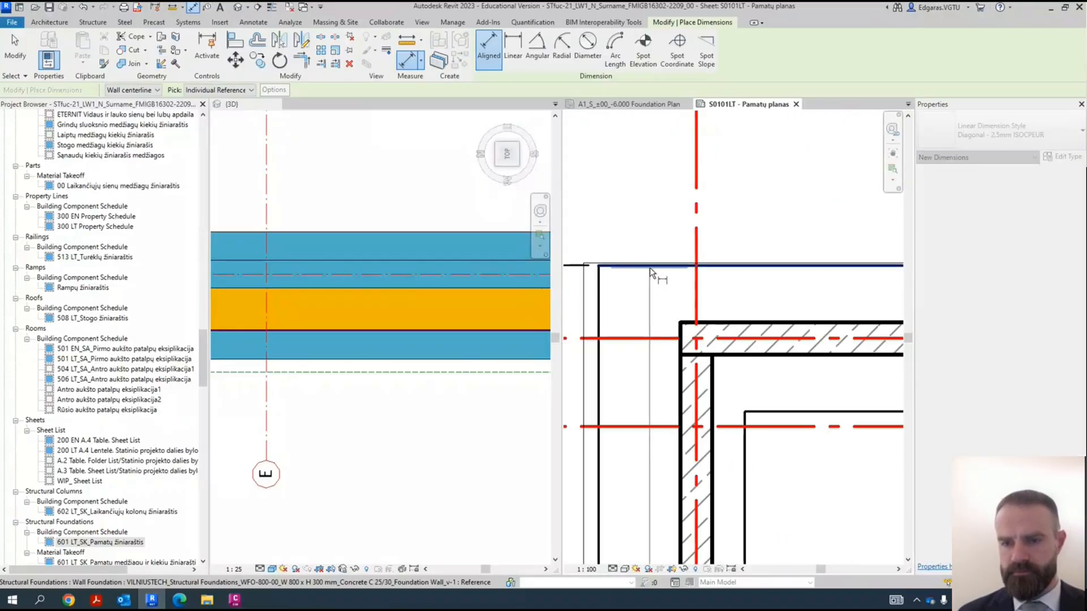
pyautogui.scroll(-5, 651, 272)
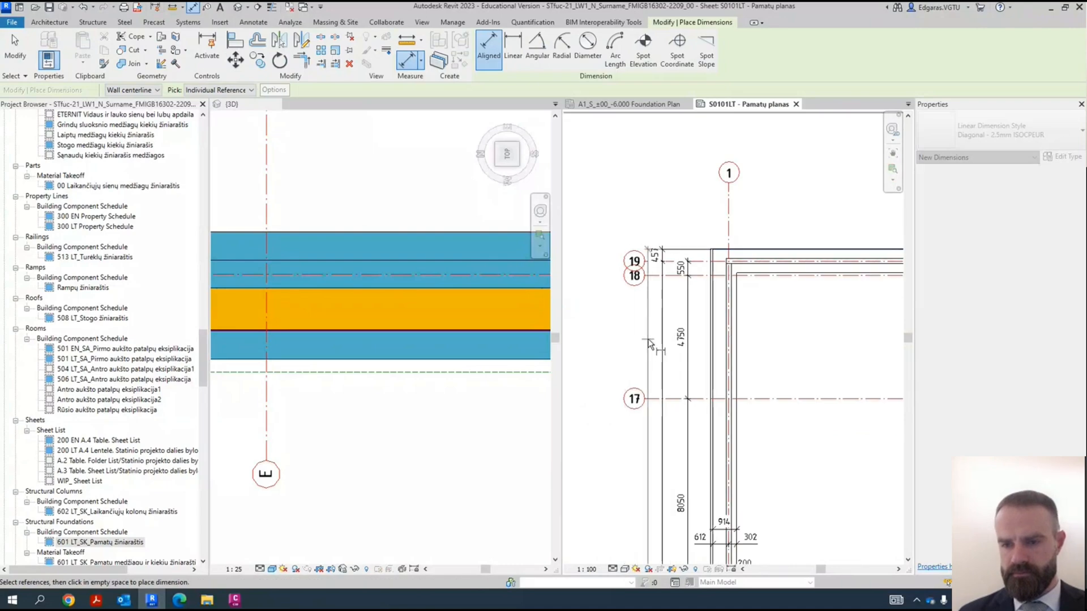
pyautogui.press('Escape')
pyautogui.scroll(3, 637, 342)
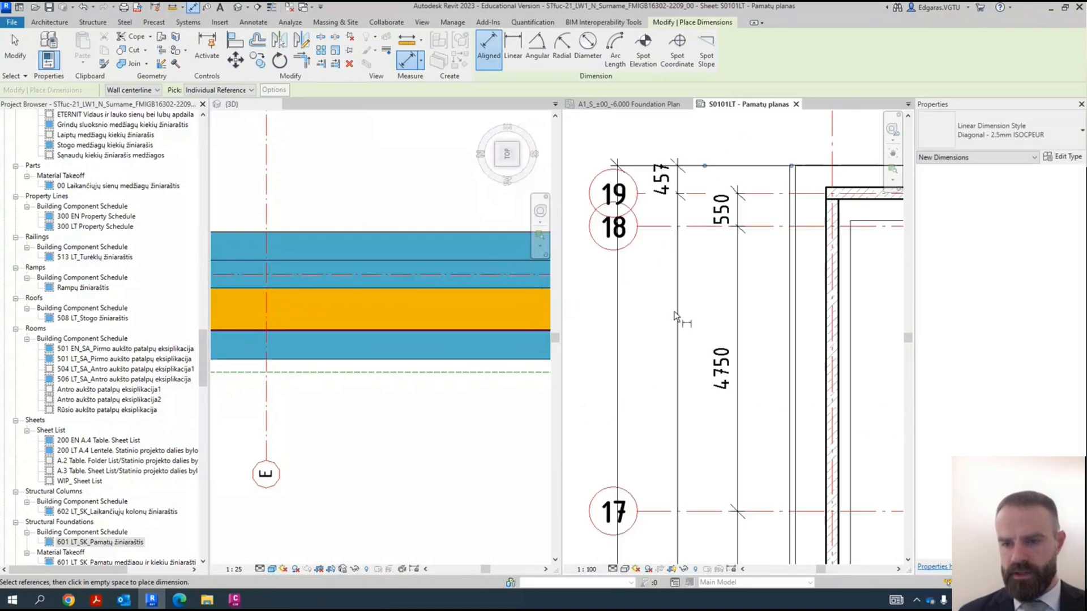
pyautogui.scroll(-3, 611, 357)
pyautogui.press('Escape')
pyautogui.scroll(3, 634, 358)
pyautogui.moveTo(648, 359)
pyautogui.mouseDown()
pyautogui.moveTo(657, 352)
pyautogui.moveTo(630, 351)
pyautogui.moveTo(677, 352)
pyautogui.moveTo(642, 351)
pyautogui.mouseUp()
pyautogui.press('Escape')
# - Measure the horizontal spacing between the overall vertical dimension line and the neighbouring dimension chain
pyautogui.scroll(2, 691, 322)
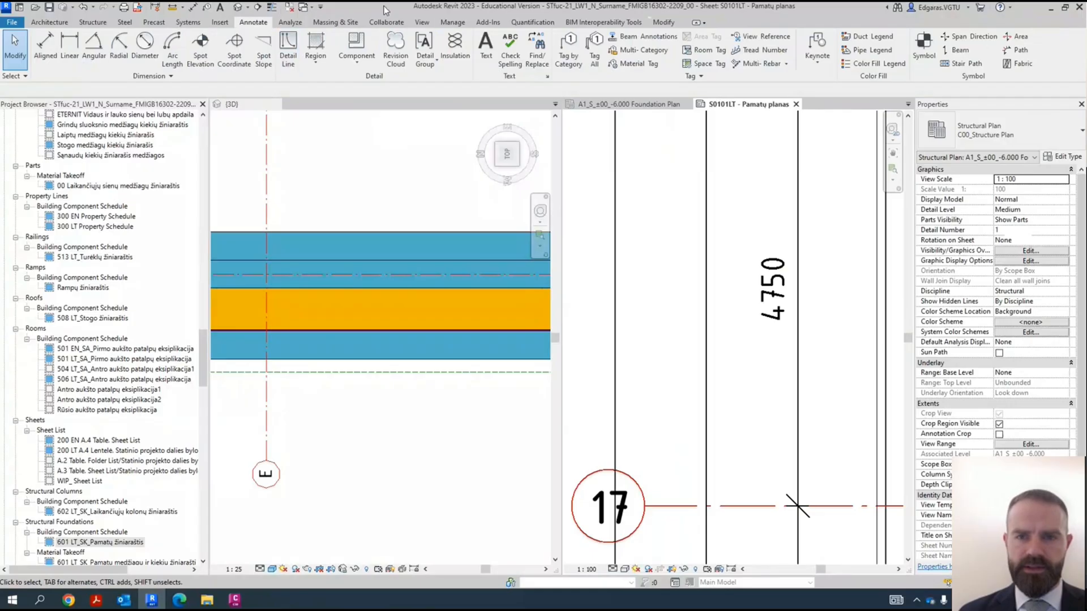
pyautogui.click(662, 23)
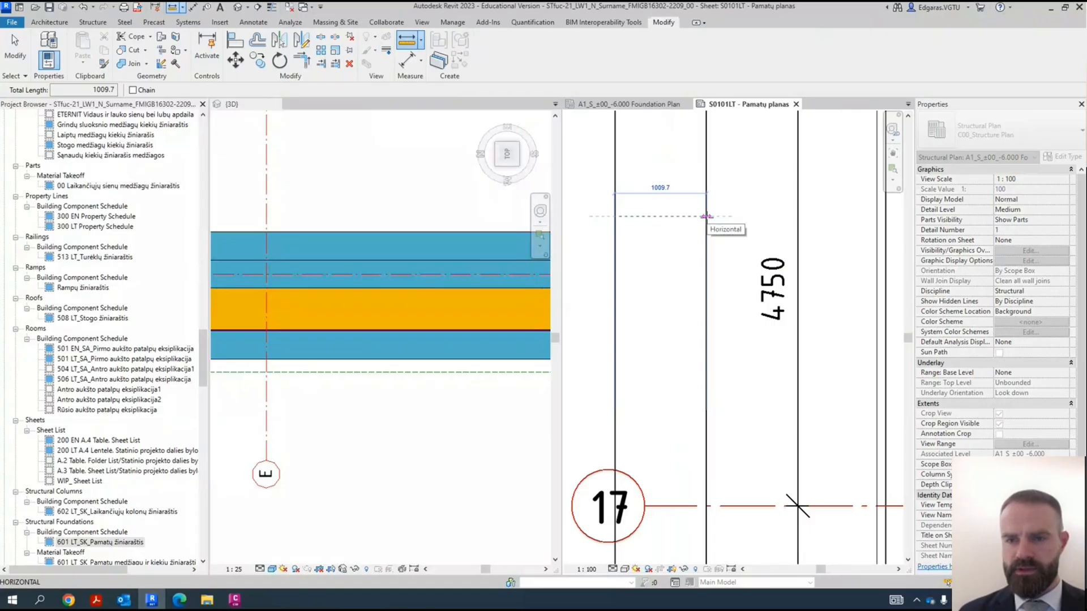
pyautogui.press('Escape')
pyautogui.press('Escape')
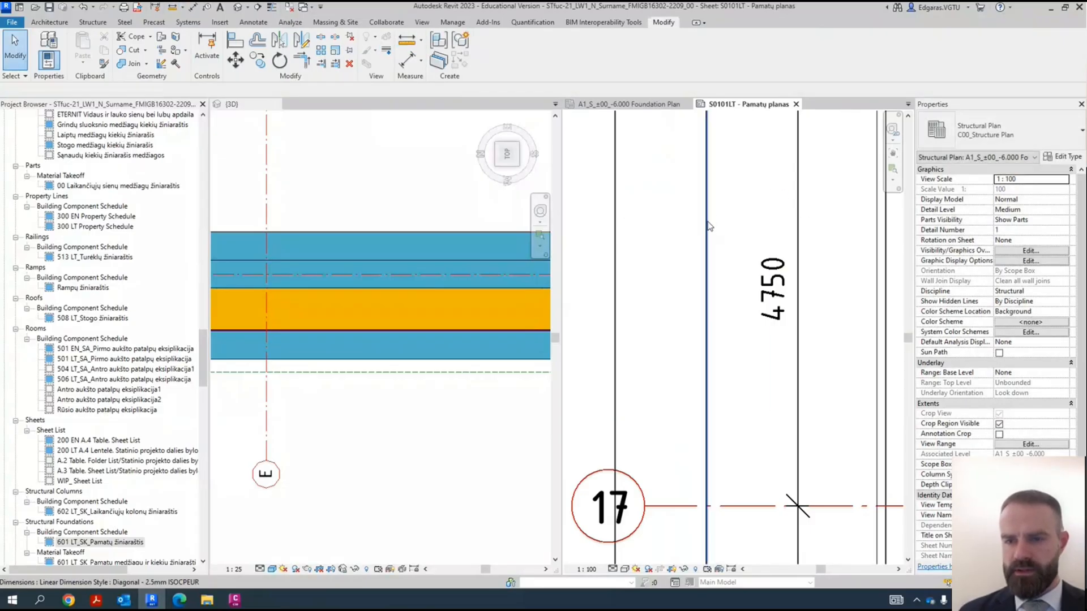
# - Stretch the aligned ends of the horizontal grids outward so their heads sit beyond the overall vertical dimension line
pyautogui.scroll(-5, 689, 209)
pyautogui.scroll(-2, 690, 208)
pyautogui.scroll(5, 686, 261)
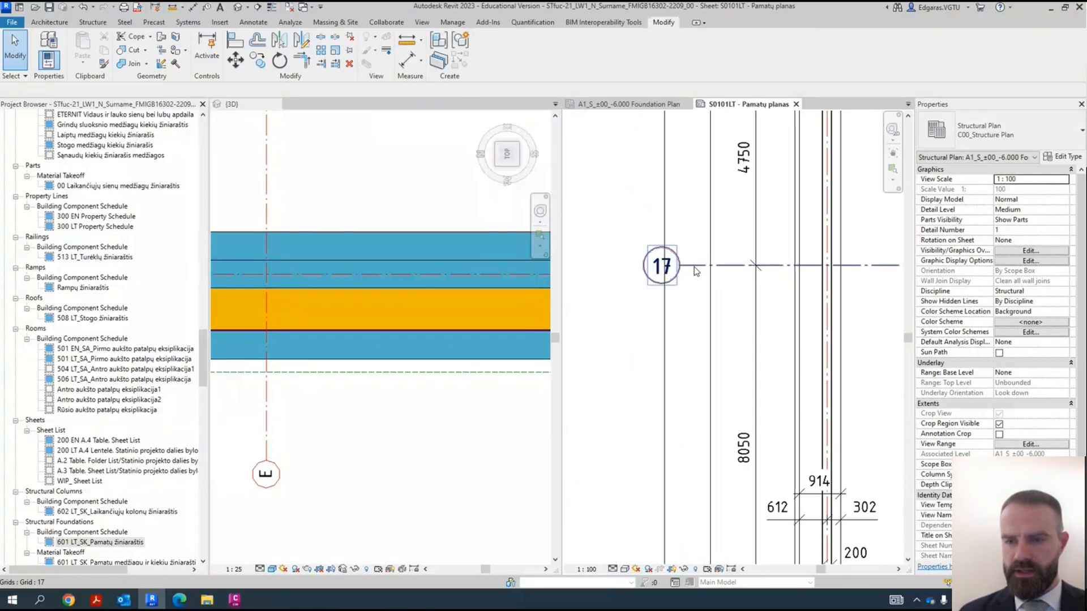
pyautogui.click(684, 264)
pyautogui.scroll(2, 665, 268)
pyautogui.scroll(-4, 675, 207)
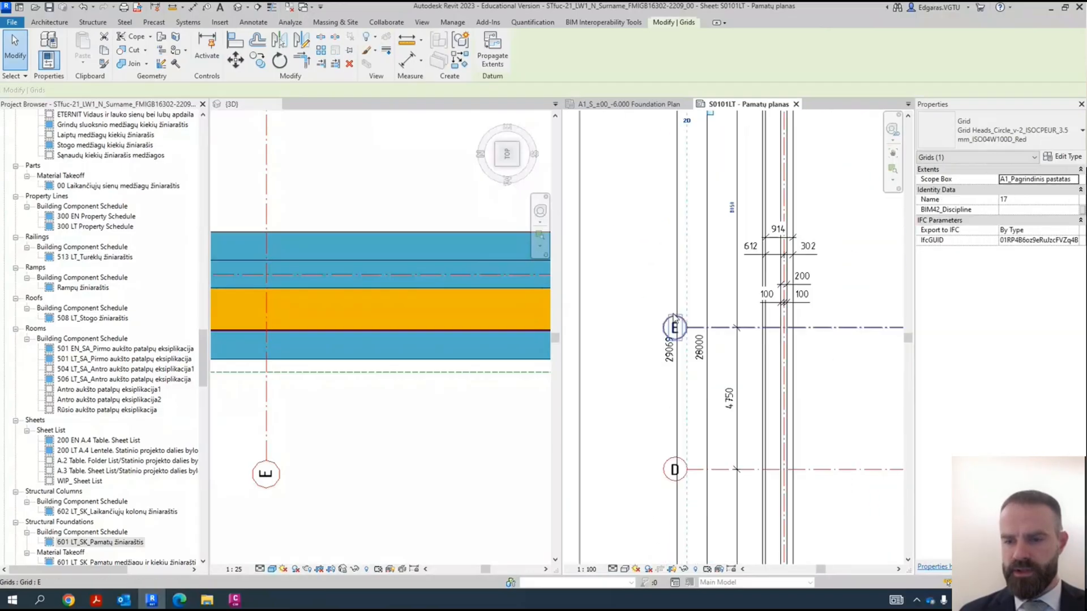
pyautogui.scroll(4, 724, 350)
pyautogui.scroll(2, 675, 351)
pyautogui.moveTo(715, 349); pyautogui.dragTo(628, 347)
pyautogui.press('Escape')
# - Measure the distance from the edge of grid E's head to the overall vertical dimension line
pyautogui.scroll(2, 628, 347)
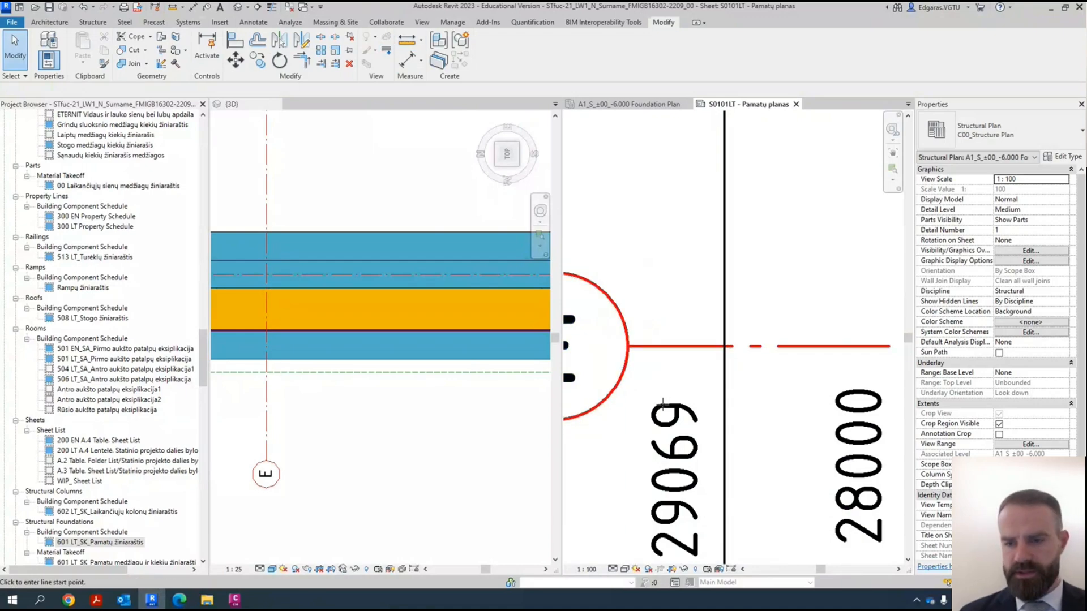
pyautogui.click(722, 344)
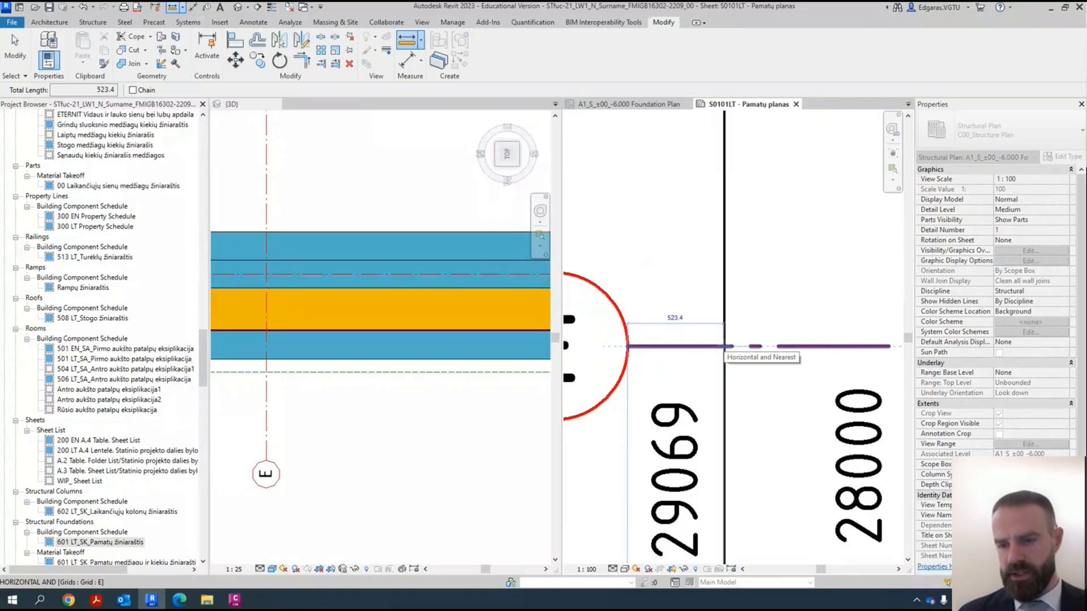
pyautogui.press('Escape')
pyautogui.scroll(-5, 708, 278)
pyautogui.scroll(5, 707, 279)
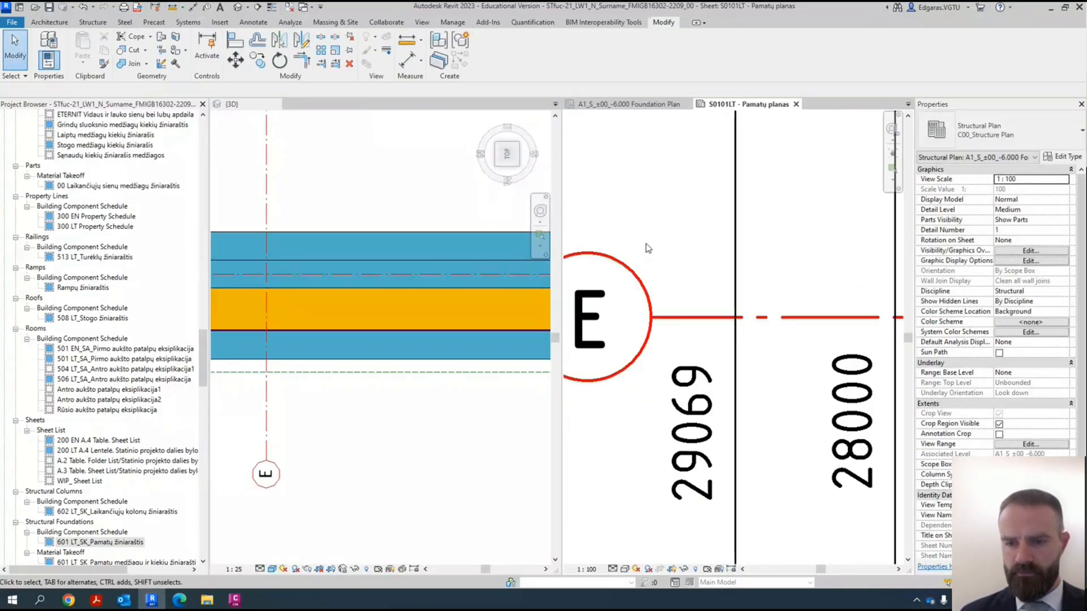
pyautogui.press('Return')
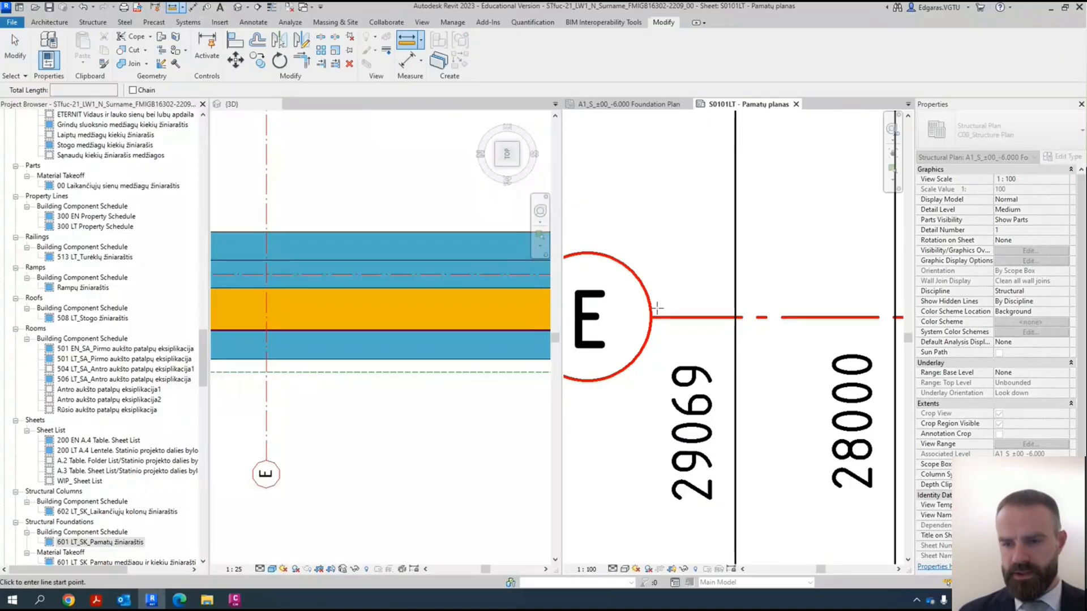
pyautogui.click(650, 317)
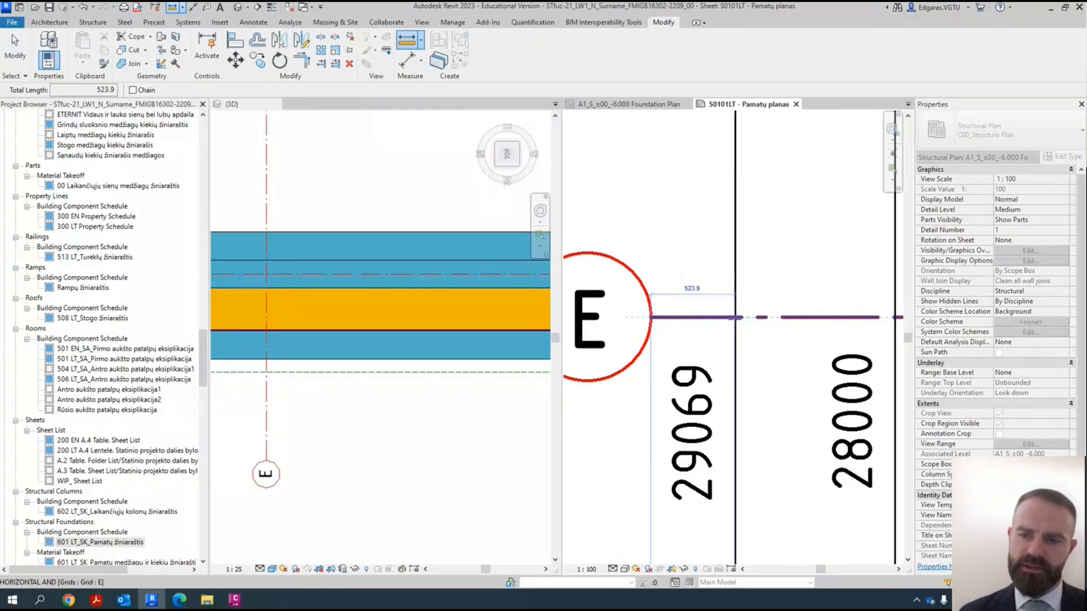
pyautogui.press('Escape')
pyautogui.press('Escape')
# - Move the head of Section 9's line outward past the grid A head and clear the selection
pyautogui.scroll(-8, 672, 300)
pyautogui.scroll(8, 672, 300)
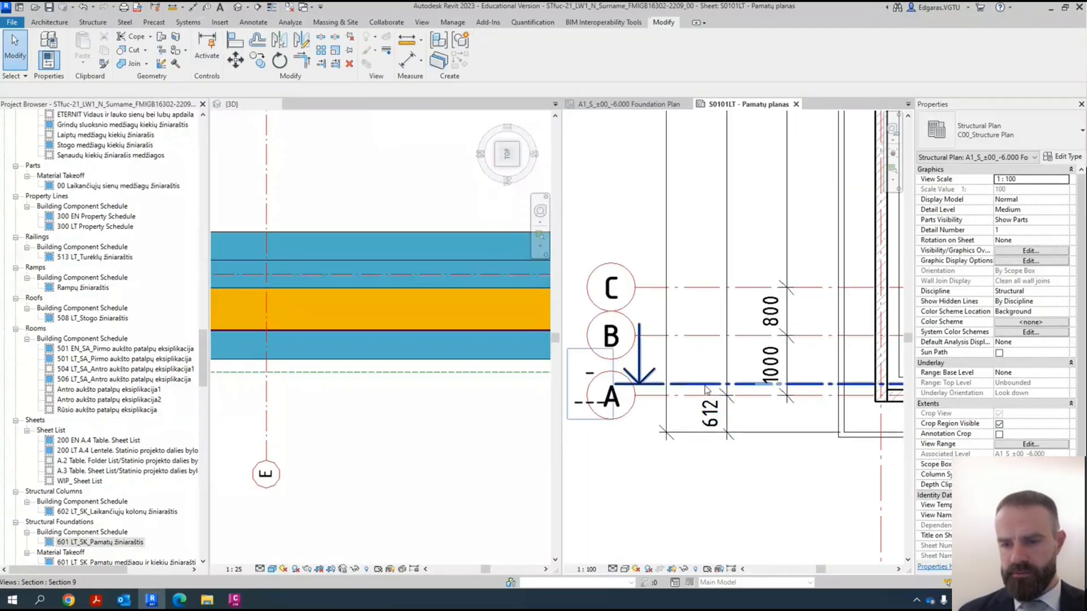
pyautogui.click(705, 389)
pyautogui.moveTo(560, 391); pyautogui.dragTo(690, 390, button='middle')
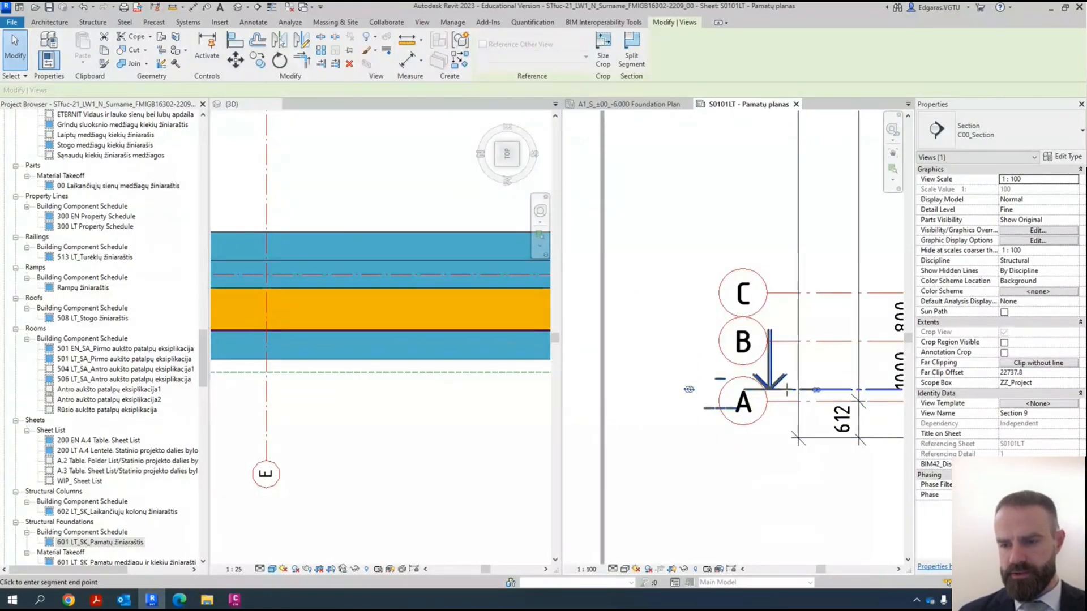
pyautogui.moveTo(724, 394); pyautogui.dragTo(721, 389)
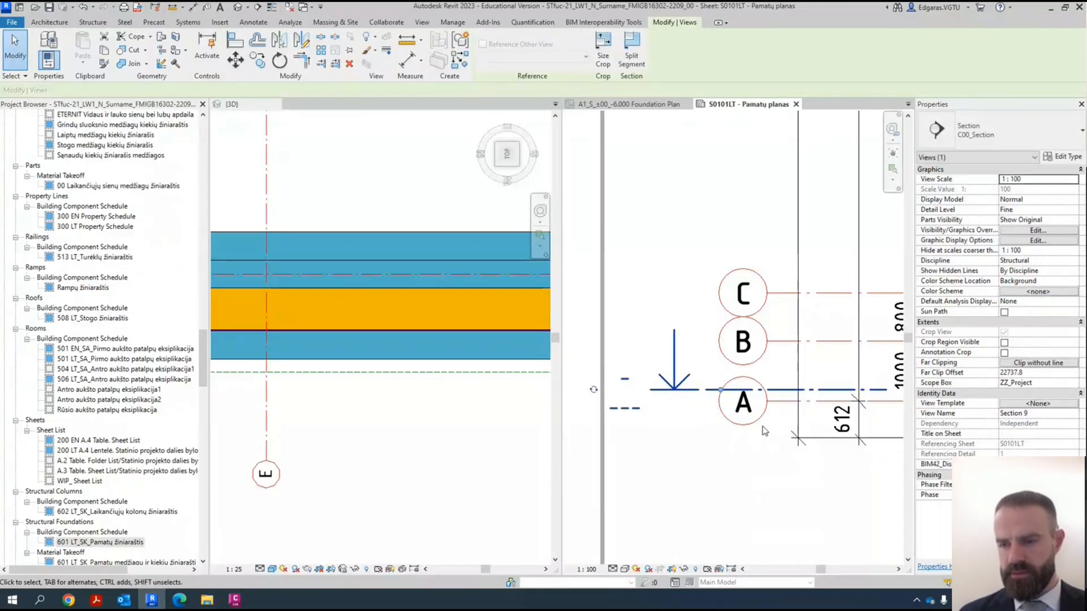
pyautogui.click(707, 453)
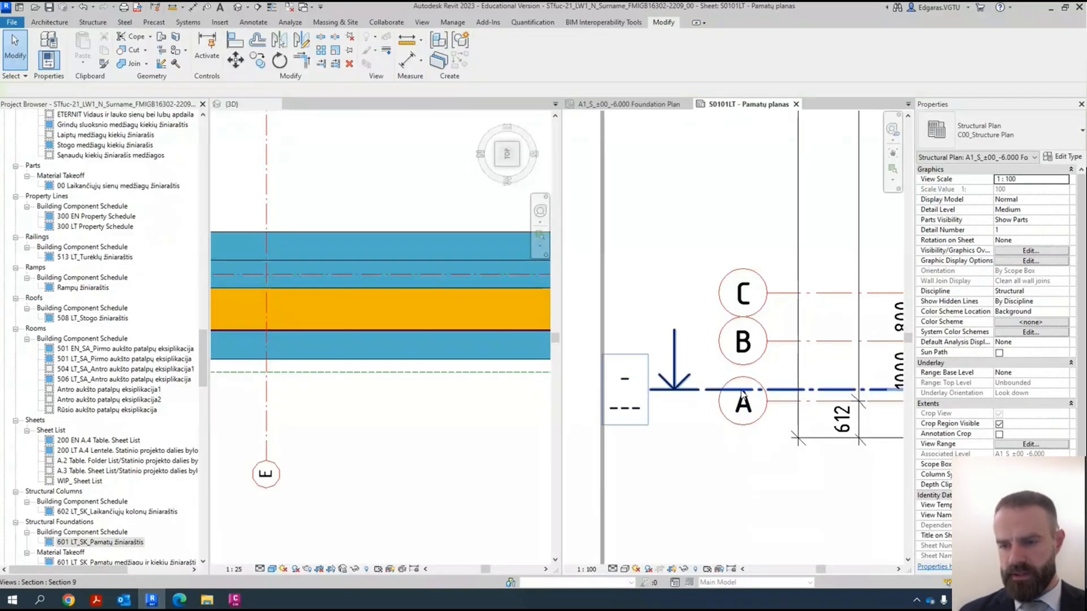
# - Add an elbow to grid A's head and adjust its offset so the head sits slightly below the section line
pyautogui.scroll(3, 736, 375)
pyautogui.scroll(-3, 736, 397)
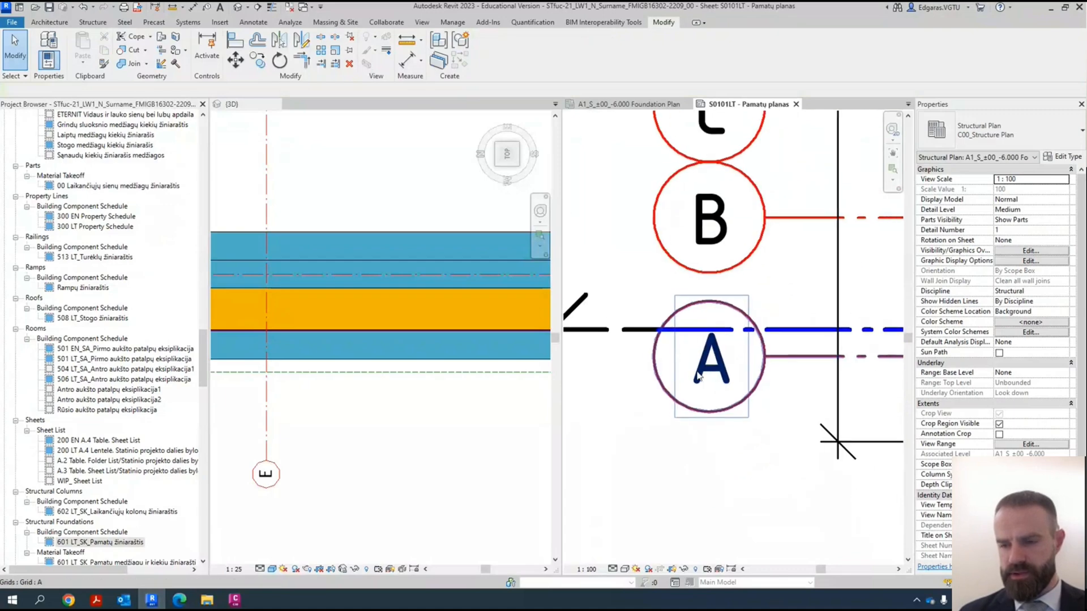
pyautogui.click(791, 359)
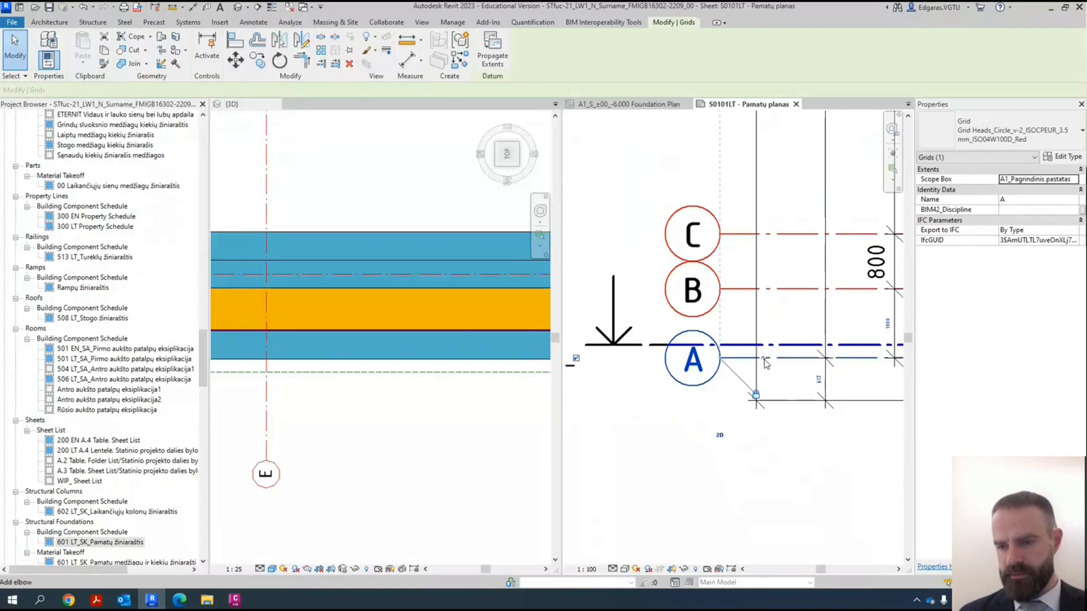
pyautogui.click(764, 360)
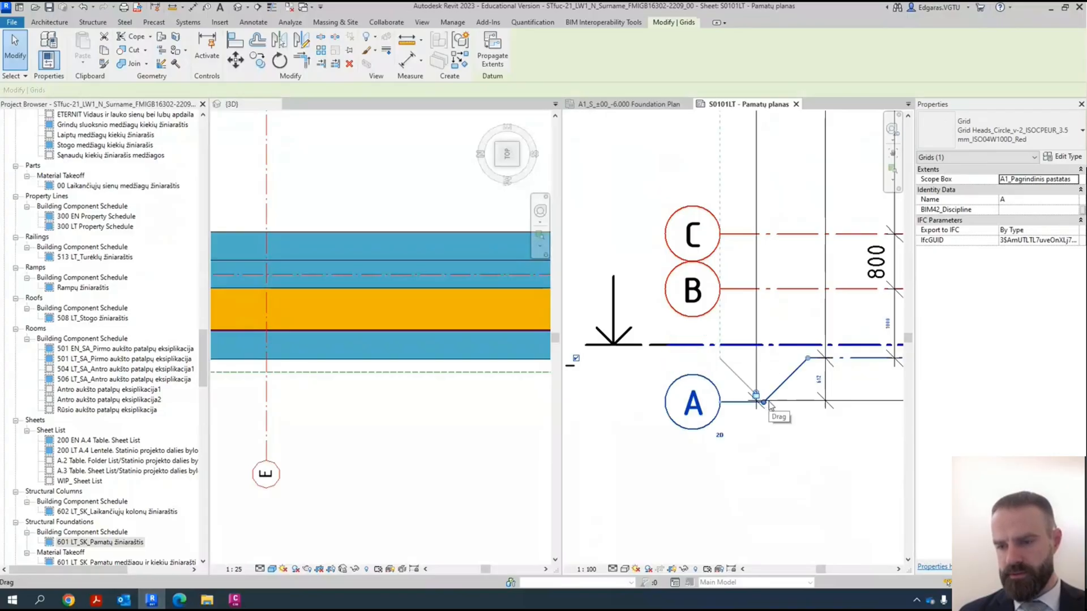
pyautogui.scroll(3, 765, 397)
pyautogui.moveTo(765, 419); pyautogui.dragTo(771, 375)
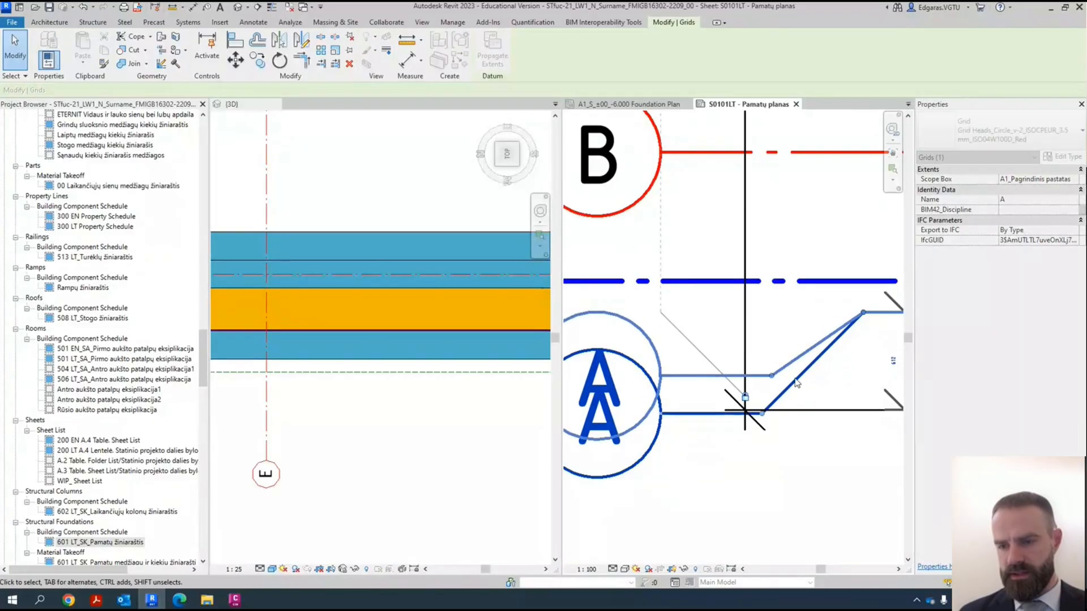
pyautogui.scroll(-3, 797, 380)
pyautogui.click(760, 469)
# - Shift the inner bend of grid A's elbow outward, away from the 612 dimension text
pyautogui.scroll(-3, 652, 343)
pyautogui.scroll(1, 764, 341)
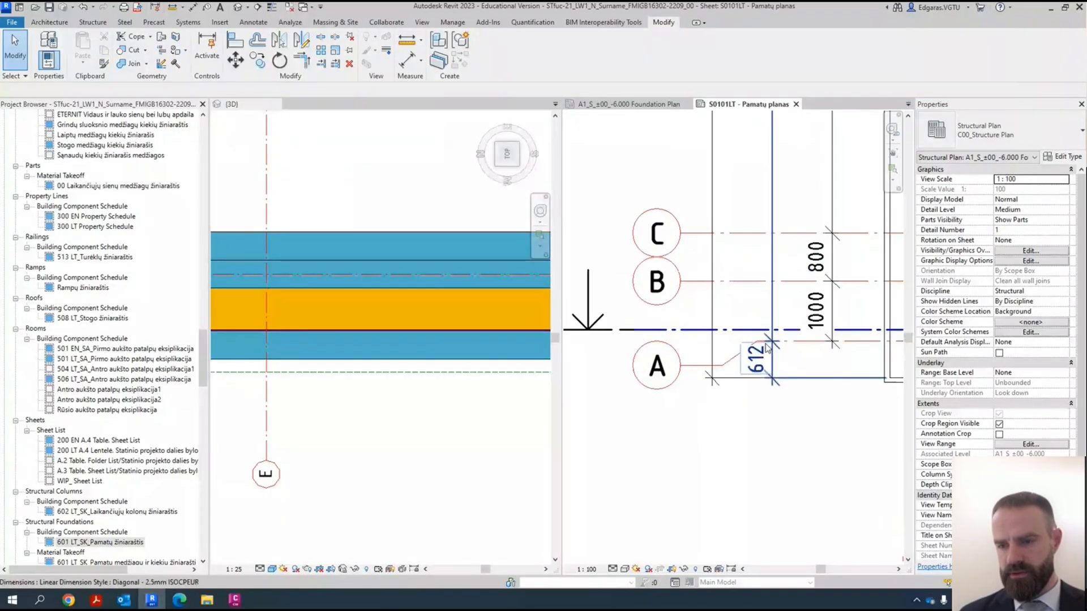
pyautogui.scroll(3, 767, 348)
pyautogui.click(749, 323)
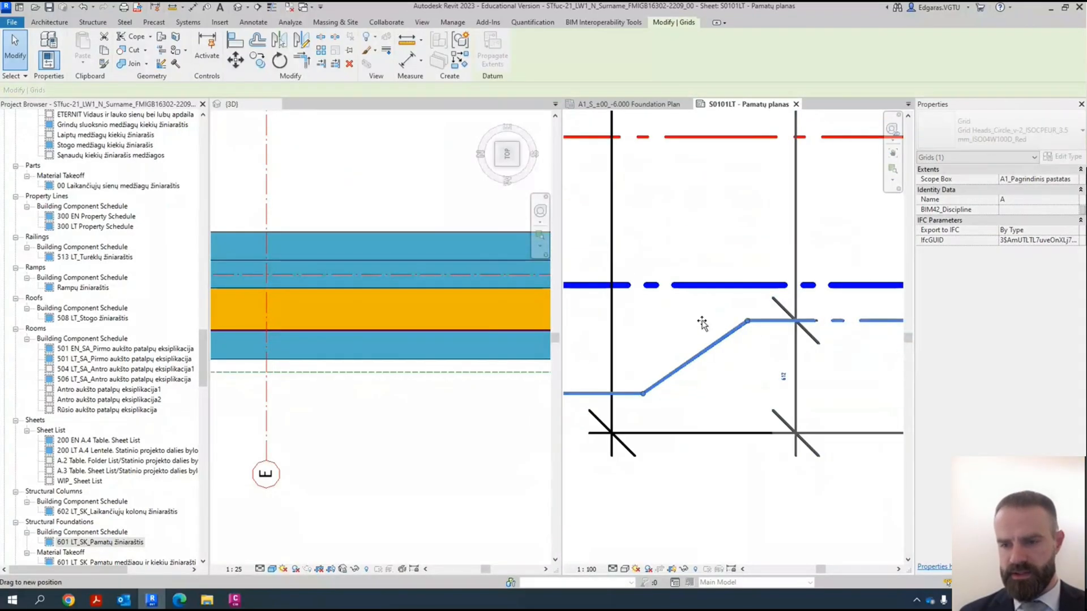
pyautogui.click(732, 445)
pyautogui.scroll(-2, 733, 419)
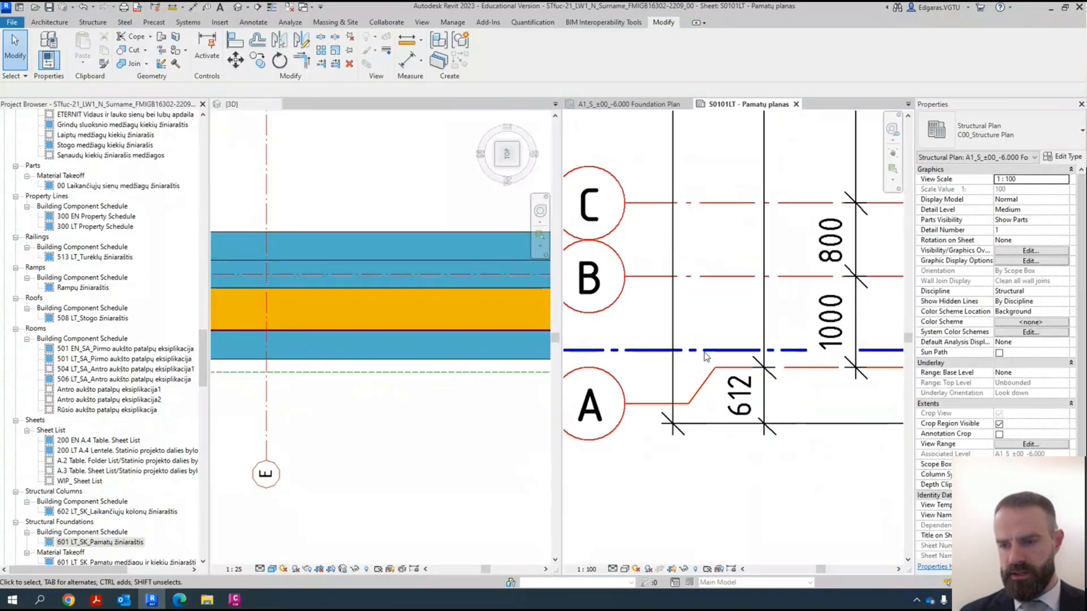
# - Examine the arrangement of the grid heads, section mark and vertical dimension chains along the plan's left side
pyautogui.scroll(-3, 682, 429)
pyautogui.scroll(1, 690, 433)
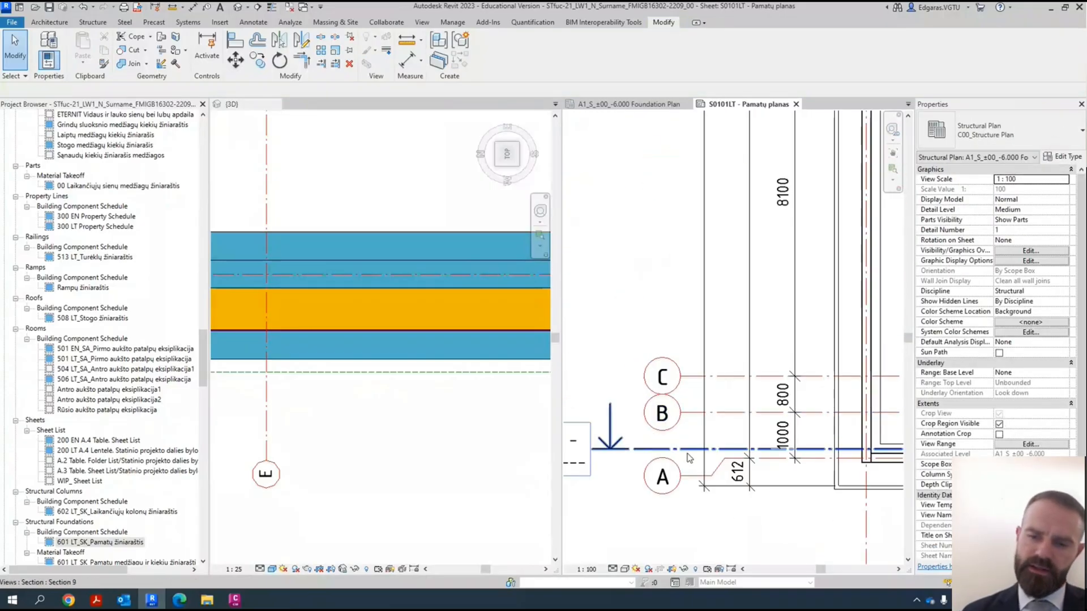
pyautogui.scroll(-2, 702, 438)
pyautogui.moveTo(752, 491); pyautogui.dragTo(742, 456, button='middle')
pyautogui.scroll(3, 738, 454)
pyautogui.scroll(-2, 730, 450)
pyautogui.scroll(1, 727, 449)
pyautogui.scroll(-2, 704, 429)
pyautogui.scroll(2, 711, 406)
pyautogui.scroll(-3, 710, 396)
pyautogui.scroll(2, 707, 391)
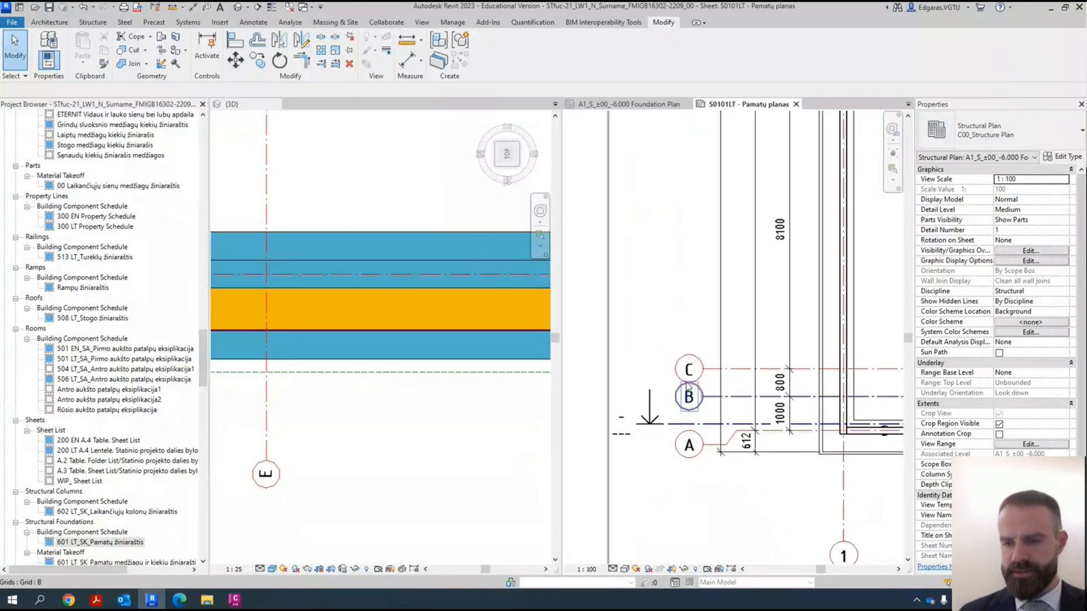
# - Examine the strip width dimensions near grid E and the vertical dimension chains down to grid A
pyautogui.scroll(-4, 693, 416)
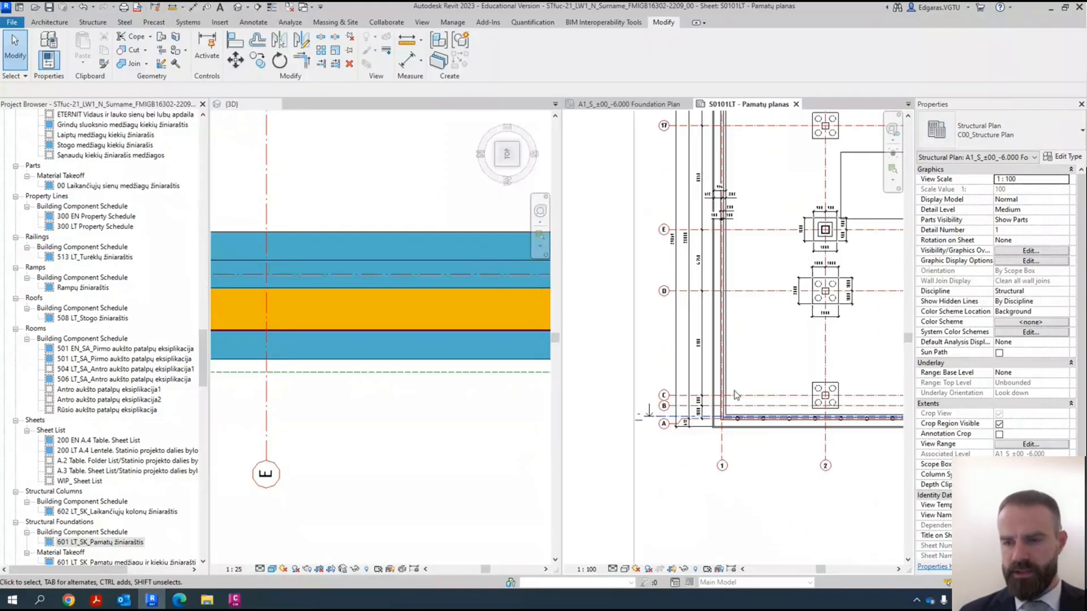
pyautogui.scroll(-2, 702, 397)
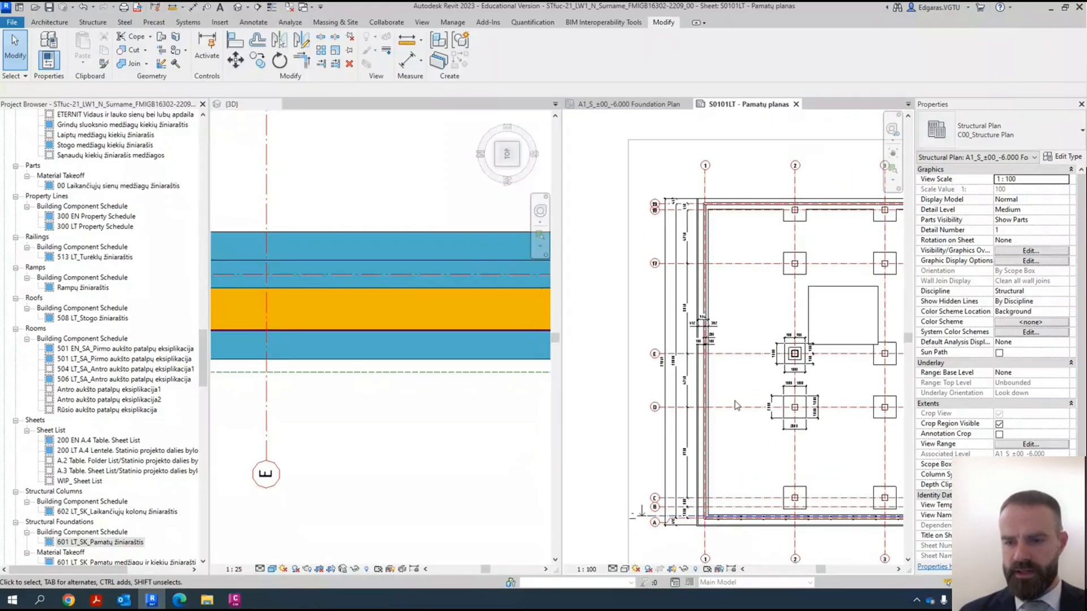
pyautogui.scroll(3, 628, 289)
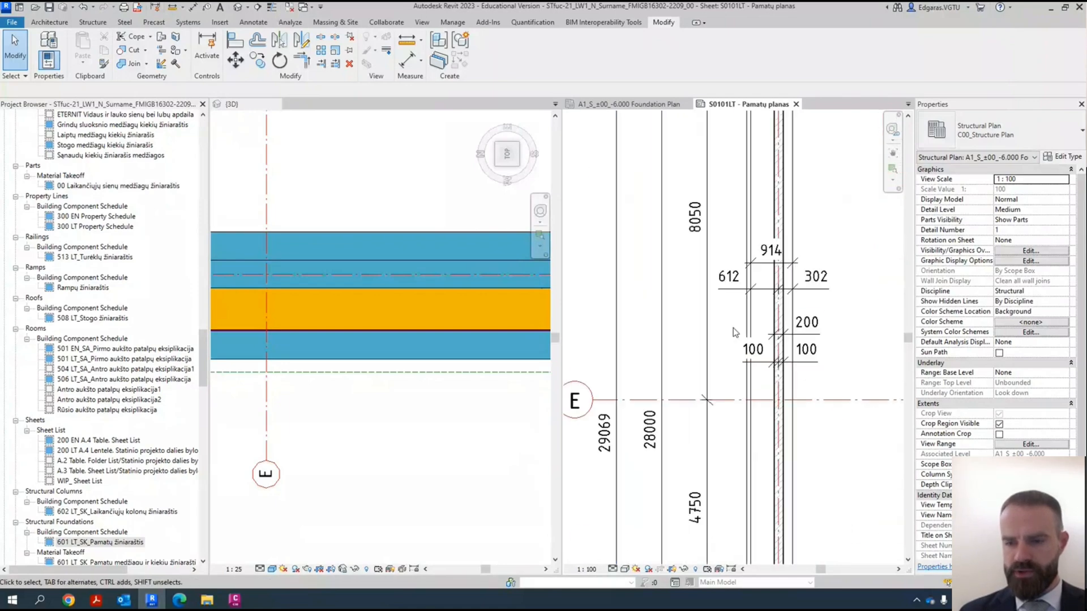
pyautogui.scroll(2, 593, 418)
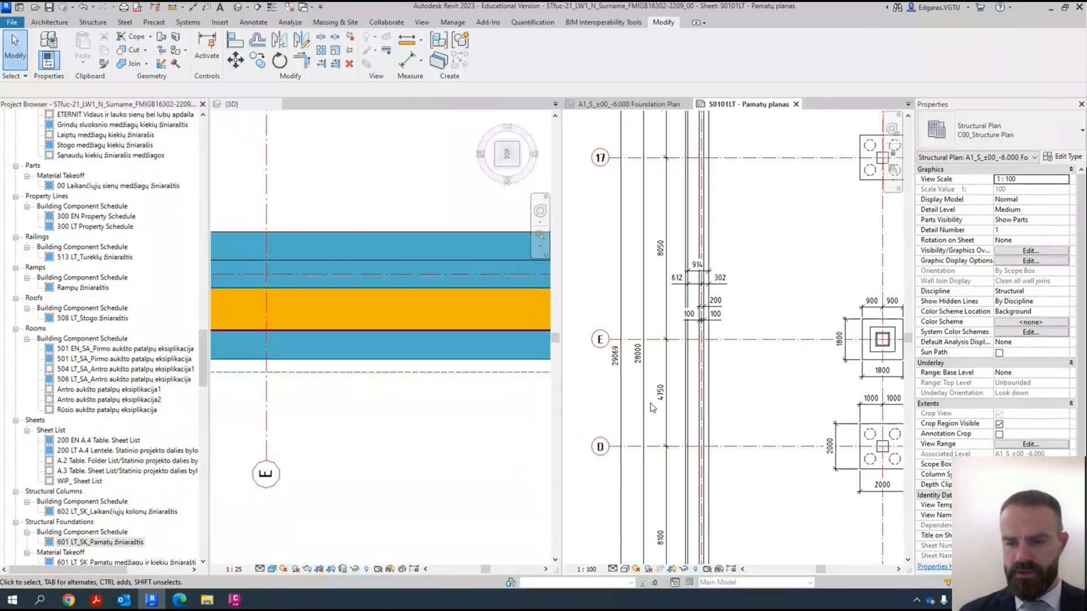
pyautogui.moveTo(651, 406); pyautogui.dragTo(605, 249, button='middle')
pyautogui.scroll(3, 641, 510)
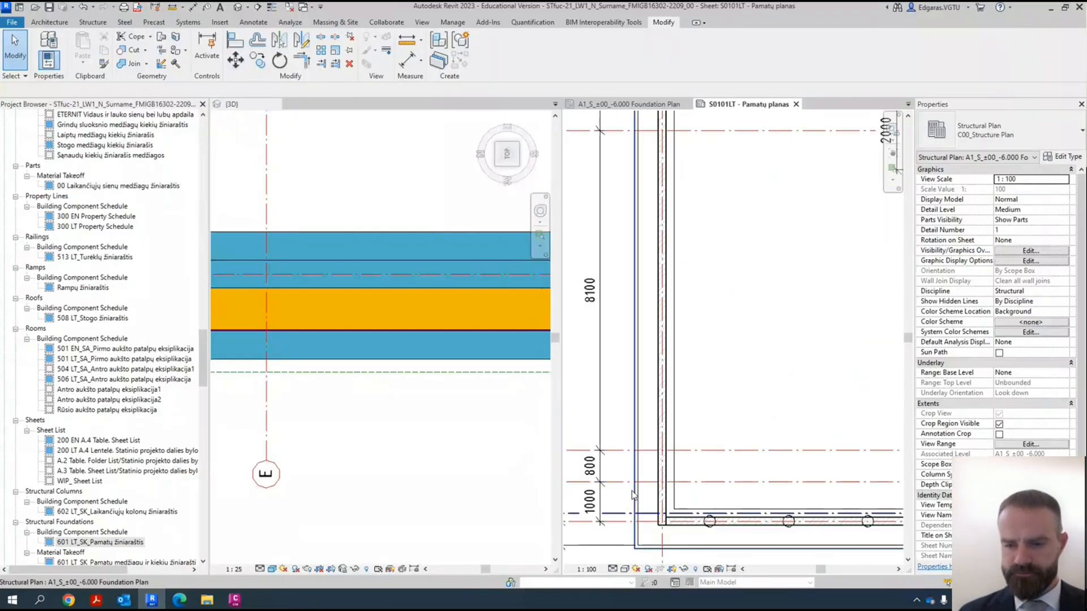
pyautogui.scroll(-2, 635, 503)
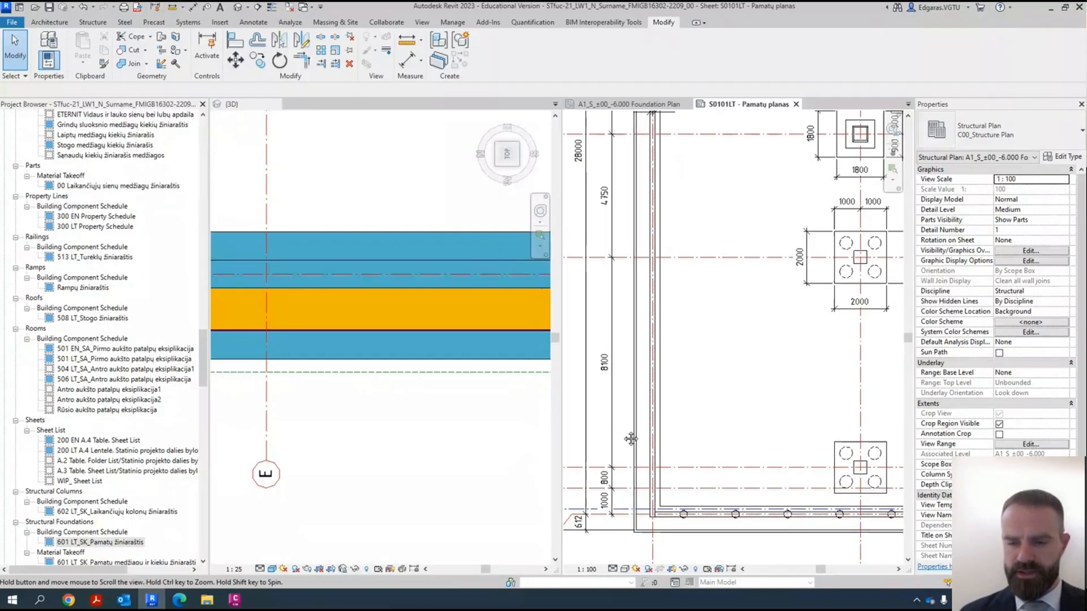
# - Add an aligned dimension between grids C and D along the outer edge of the foundation strip by grid 1
pyautogui.moveTo(629, 468); pyautogui.dragTo(687, 480, button='middle')
pyautogui.press('i')
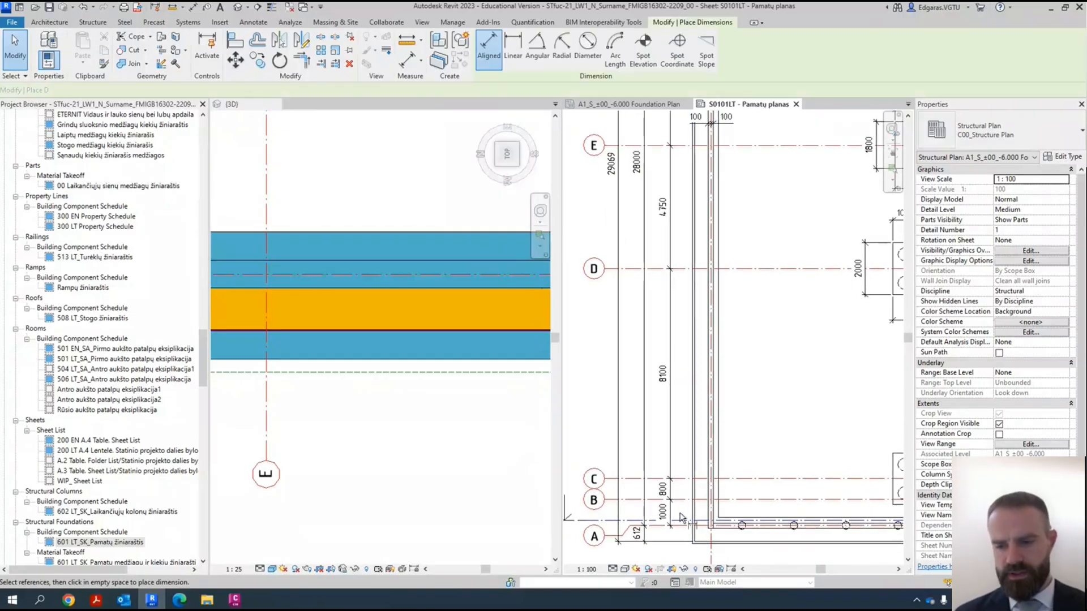
pyautogui.scroll(3, 686, 516)
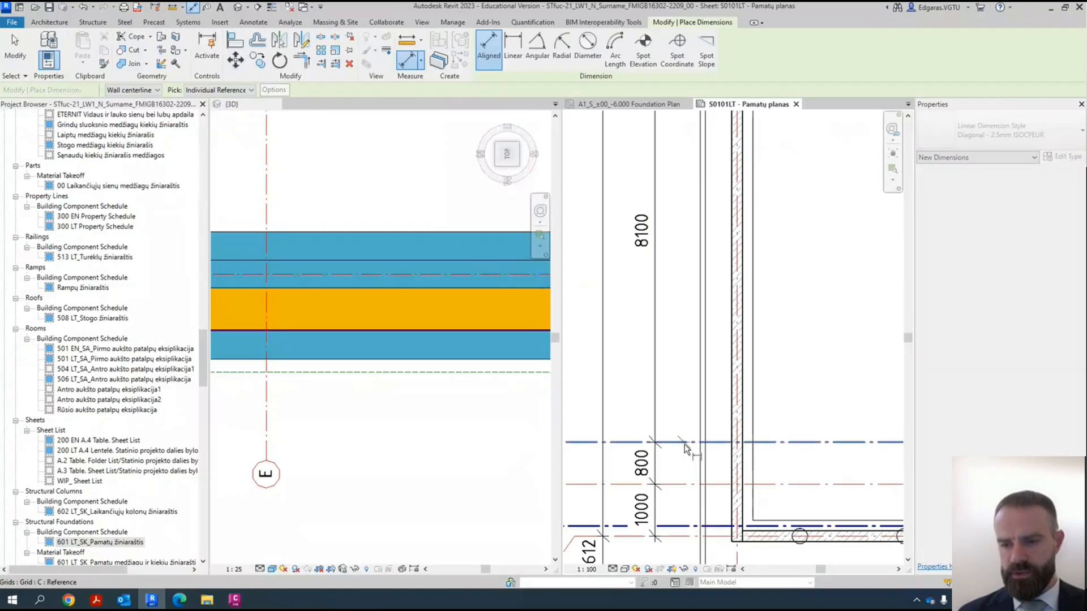
pyautogui.scroll(-3, 690, 453)
pyautogui.scroll(3, 702, 222)
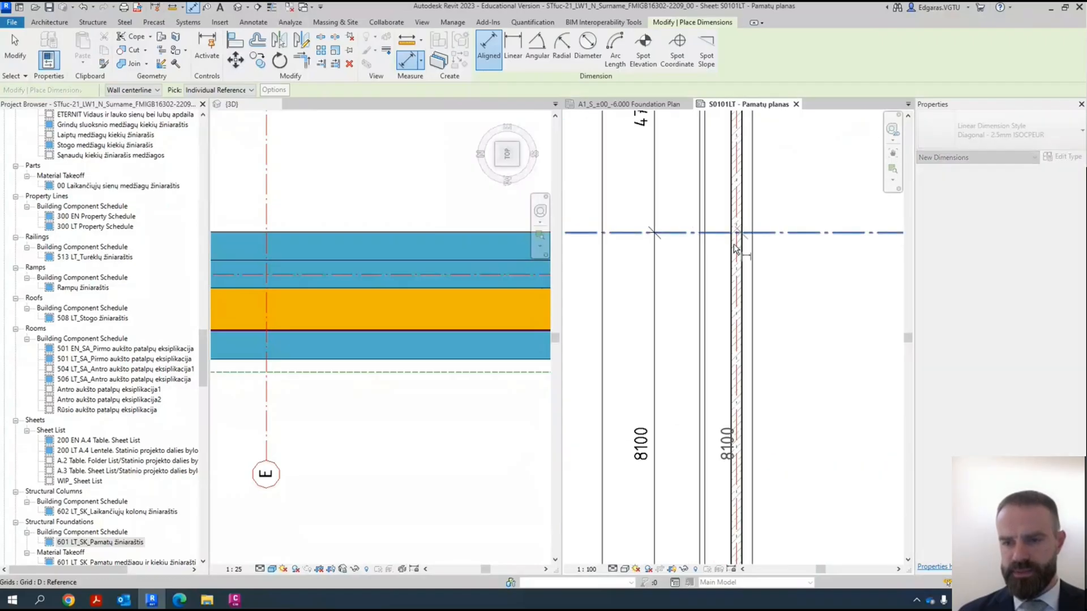
pyautogui.press('Escape')
pyautogui.press('Escape')
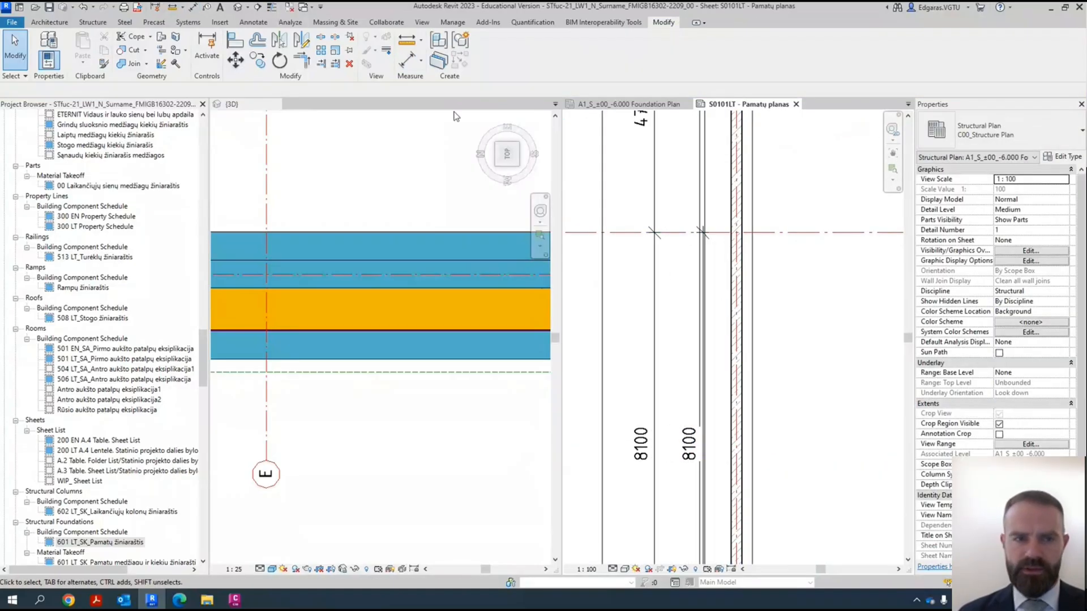
# - Start placing a door and choose the VU-1_900 x 2100 type of the one-vision-panel door family
pyautogui.click(50, 23)
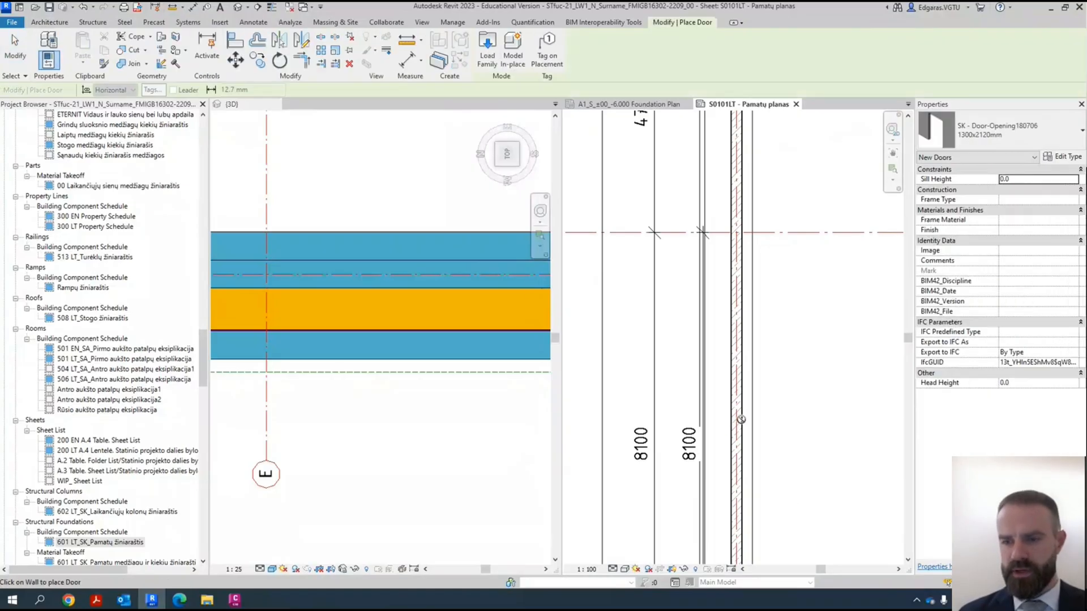
pyautogui.scroll(-3, 741, 419)
pyautogui.click(1038, 131)
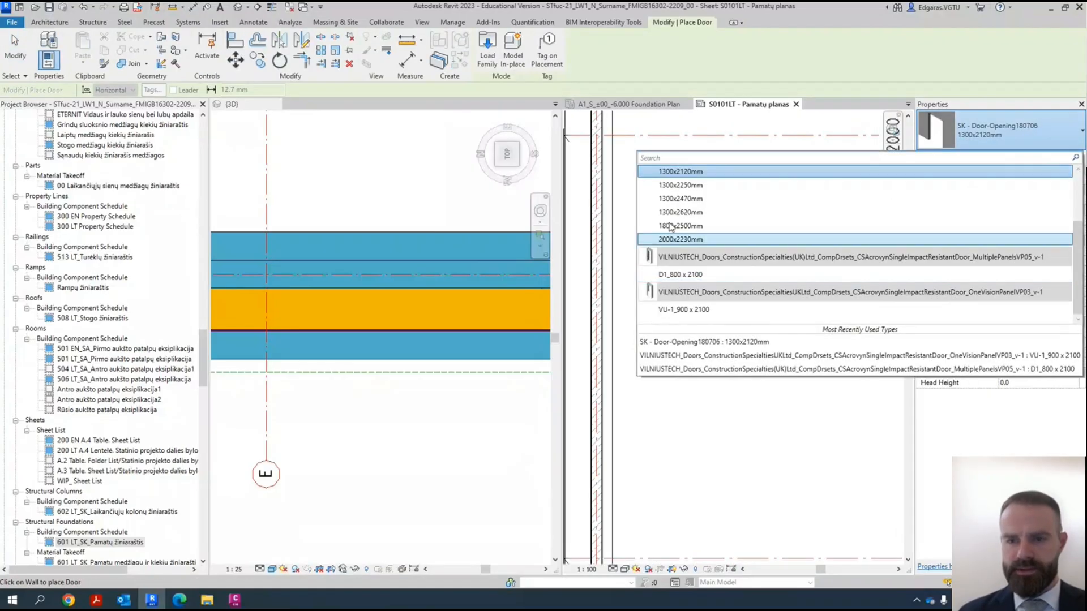
pyautogui.click(683, 310)
pyautogui.scroll(-2, 706, 350)
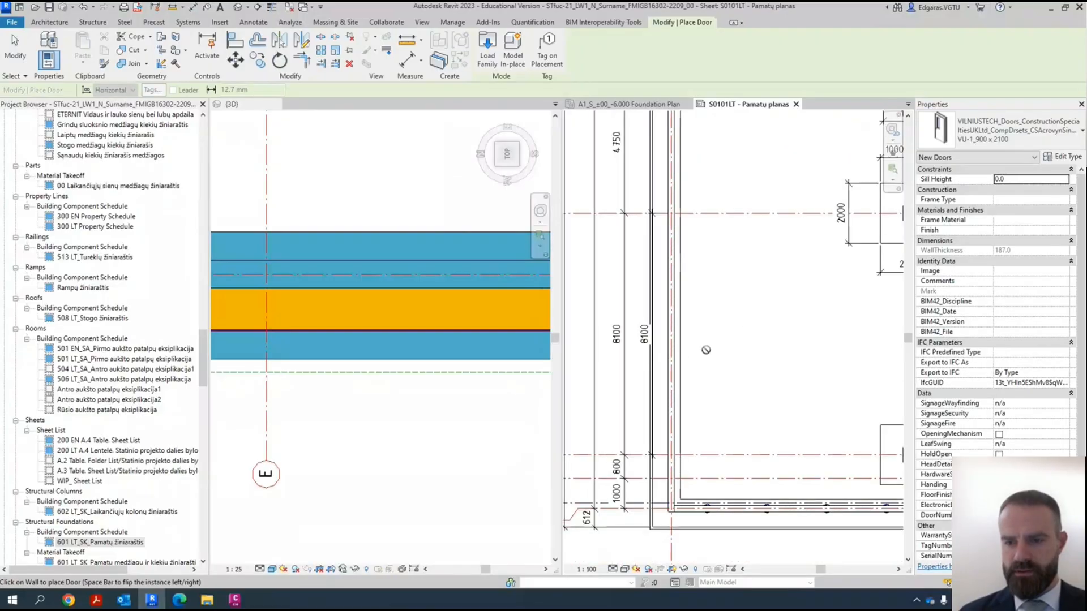
pyautogui.moveTo(679, 366); pyautogui.dragTo(707, 347, button='middle')
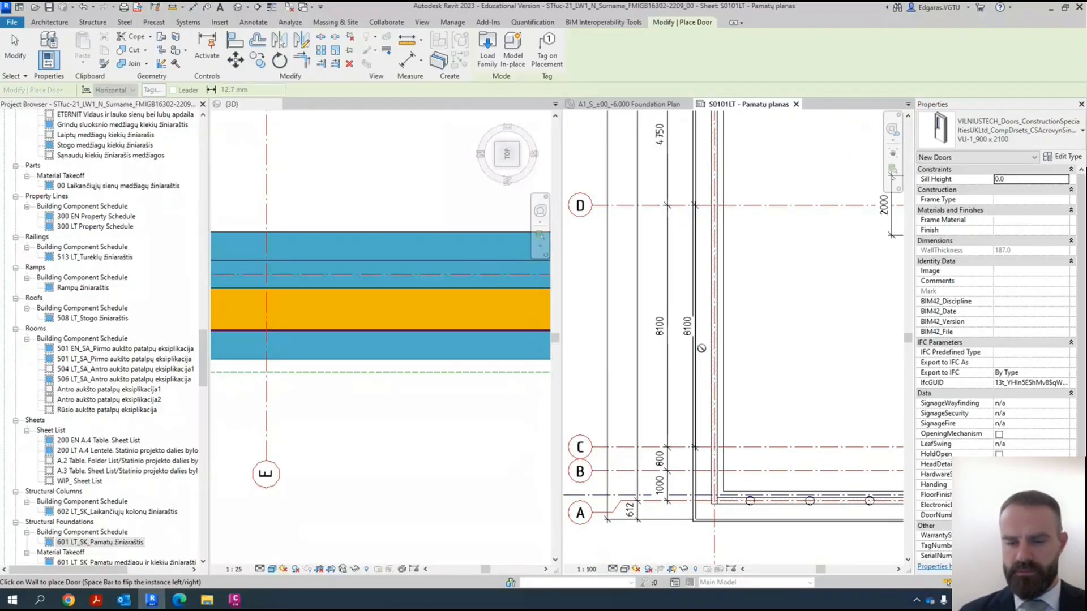
# - Cancel the door placement, tilt the 3D view to show the foundation walls, and set its parts visibility to Show Original
pyautogui.scroll(-6, 388, 294)
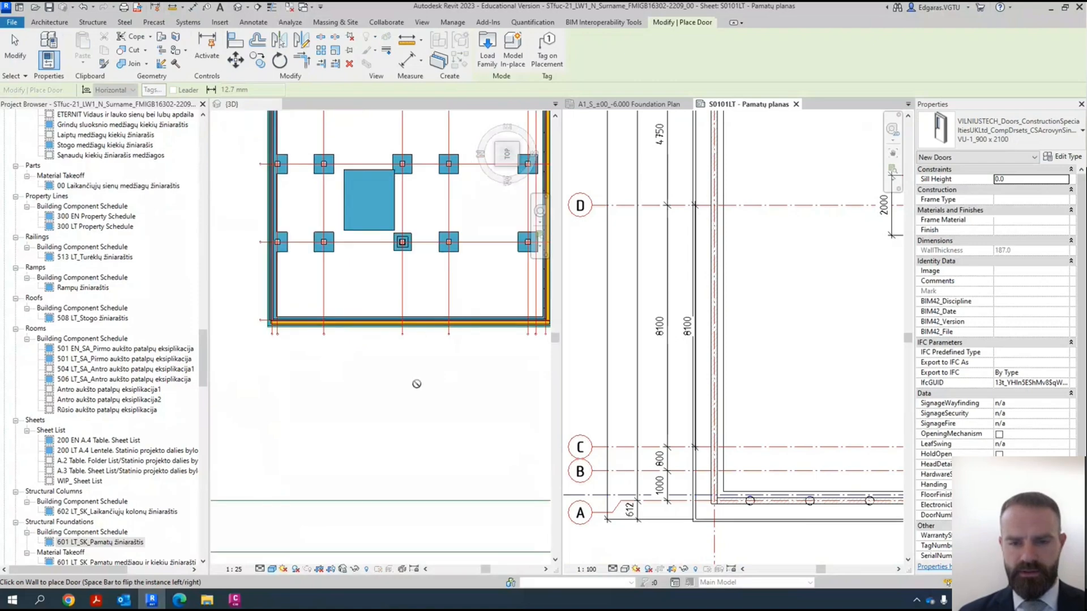
pyautogui.keyDown('shift'); pyautogui.moveTo(411, 391); pyautogui.dragTo(497, 307, button='middle'); pyautogui.keyUp('shift')
pyautogui.press('Escape')
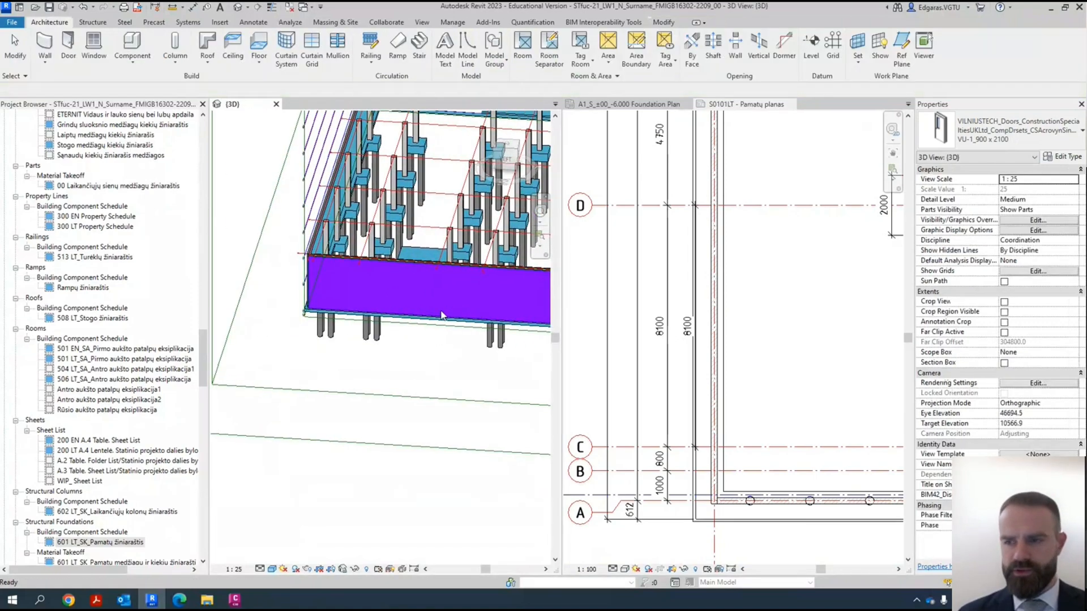
pyautogui.click(1073, 210)
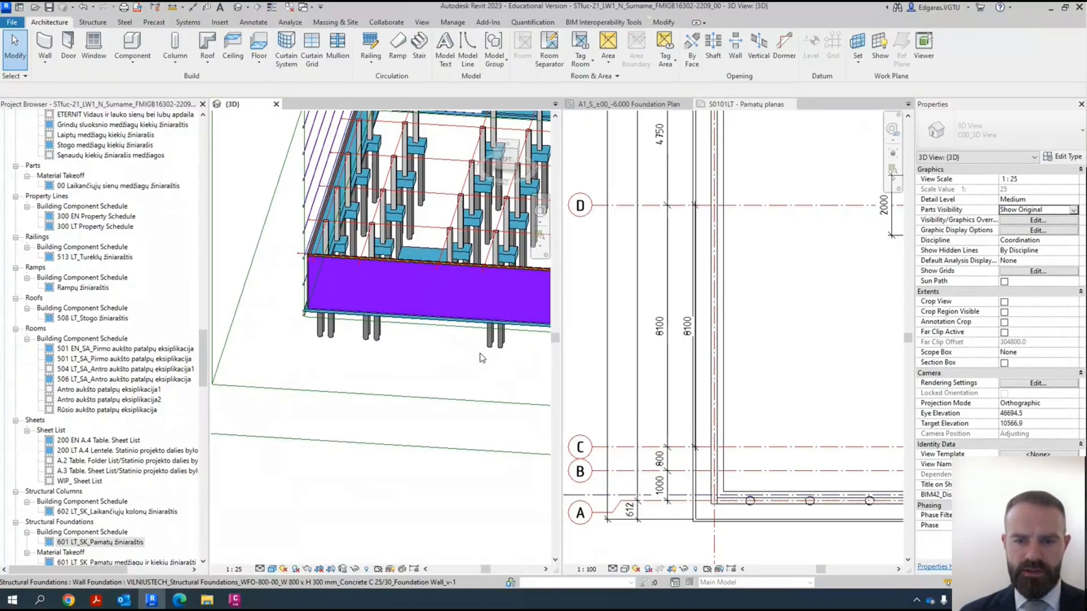
pyautogui.scroll(-3, 481, 358)
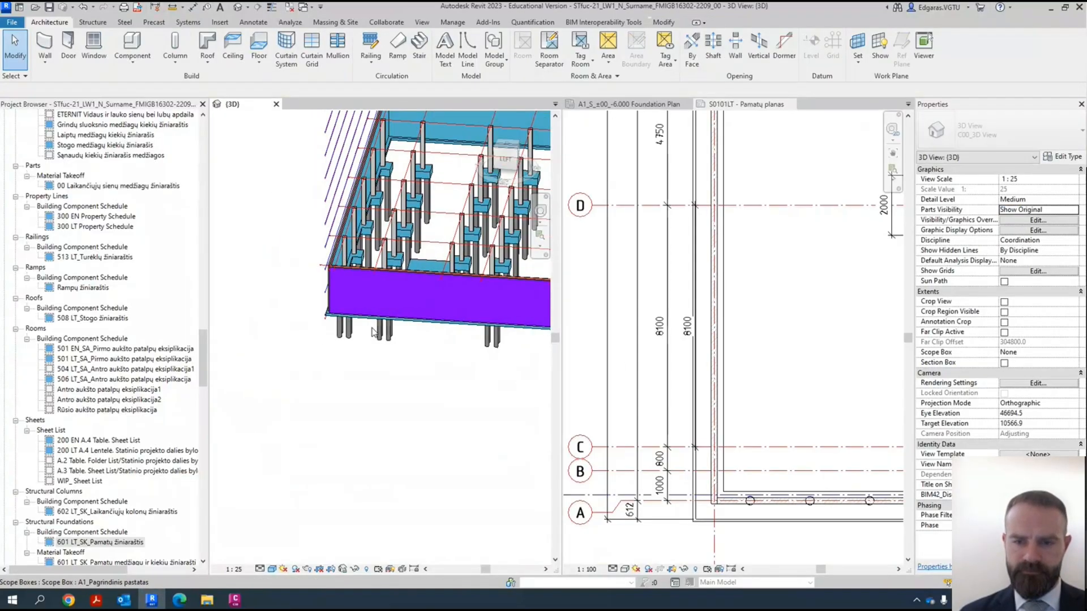
# - Place the VU-1_900 x 2100 door in the front purple foundation wall in the 3D view, accepting the loss of affected dimensions
pyautogui.click(70, 45)
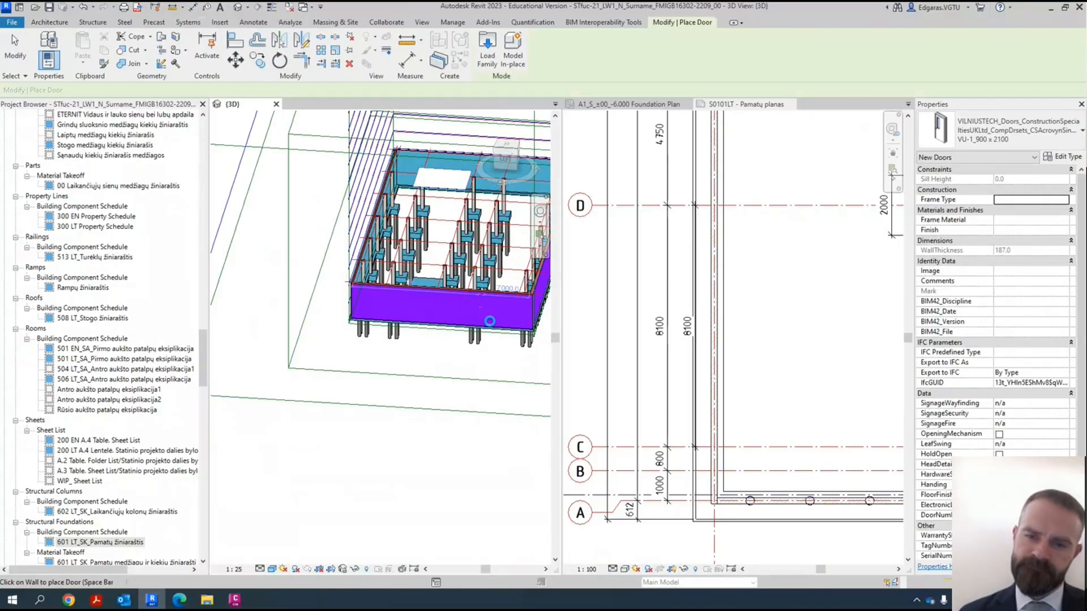
pyautogui.click(489, 321)
pyautogui.click(888, 576)
pyautogui.click(879, 575)
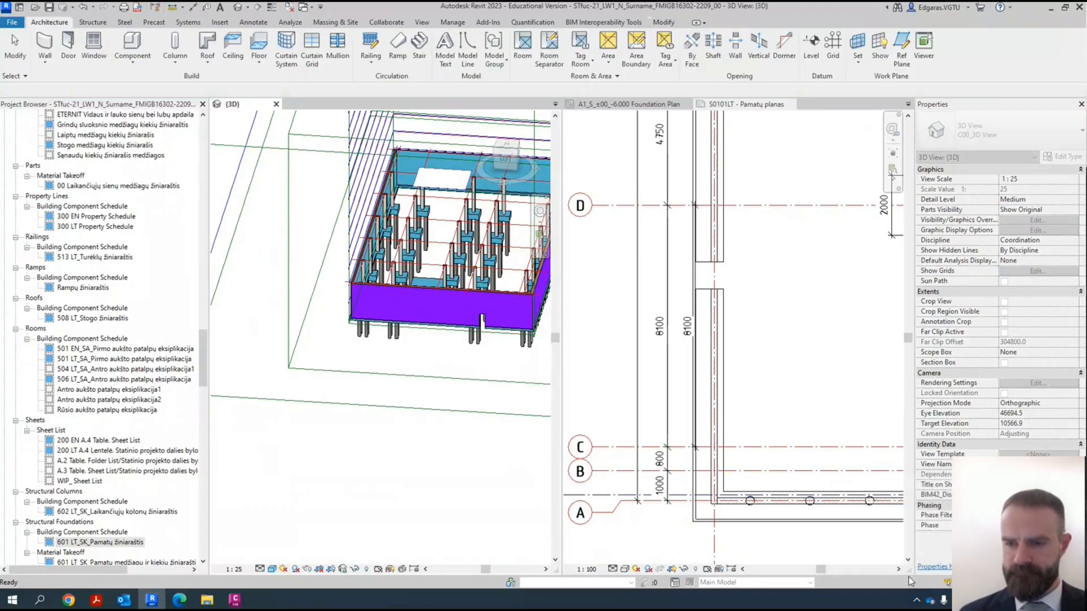
# - Edit the witness lines of the inner dimension between grids C and D on the sheet to include both edges of the door opening
pyautogui.click(687, 290)
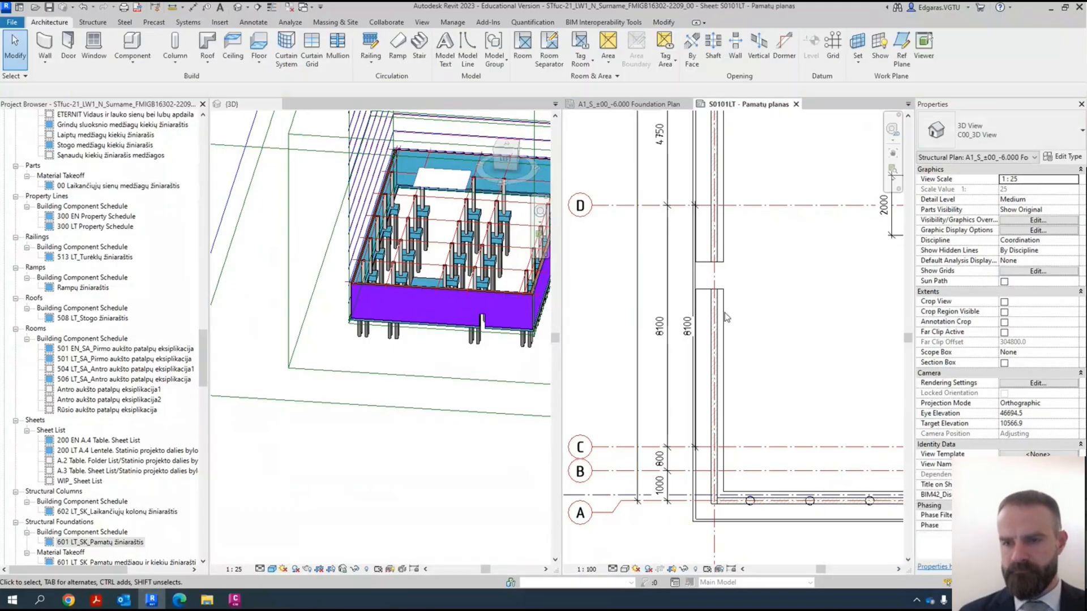
pyautogui.click(688, 338)
pyautogui.scroll(-4, 687, 336)
pyautogui.scroll(5, 673, 266)
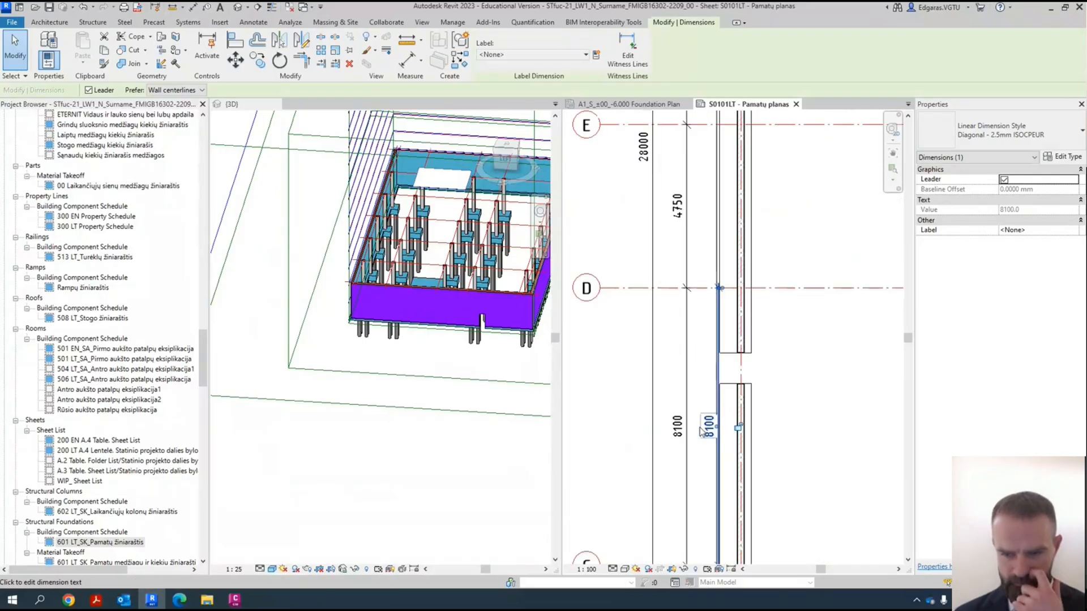
pyautogui.scroll(3, 714, 410)
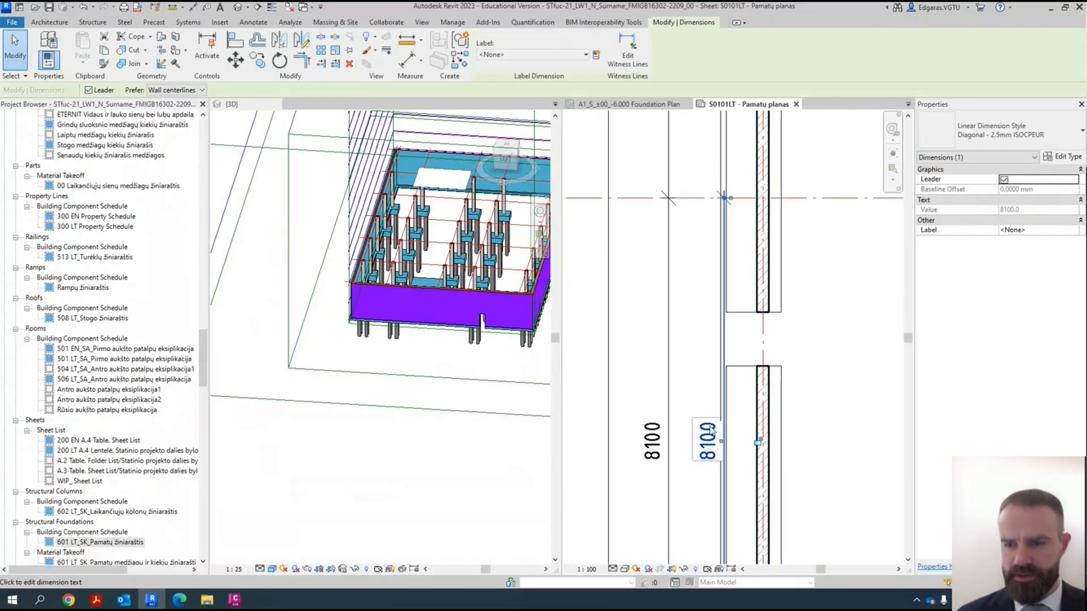
pyautogui.click(627, 51)
pyautogui.click(747, 325)
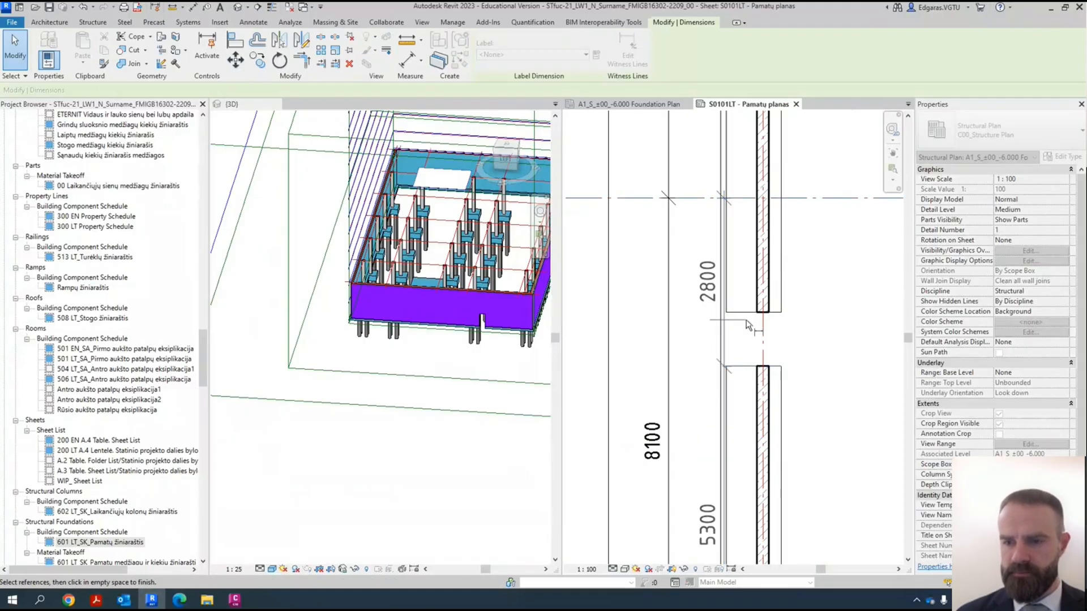
pyautogui.click(760, 313)
pyautogui.click(854, 348)
# - Move the door opening dimension chain outward, clear of the foundation strip
pyautogui.scroll(-4, 764, 426)
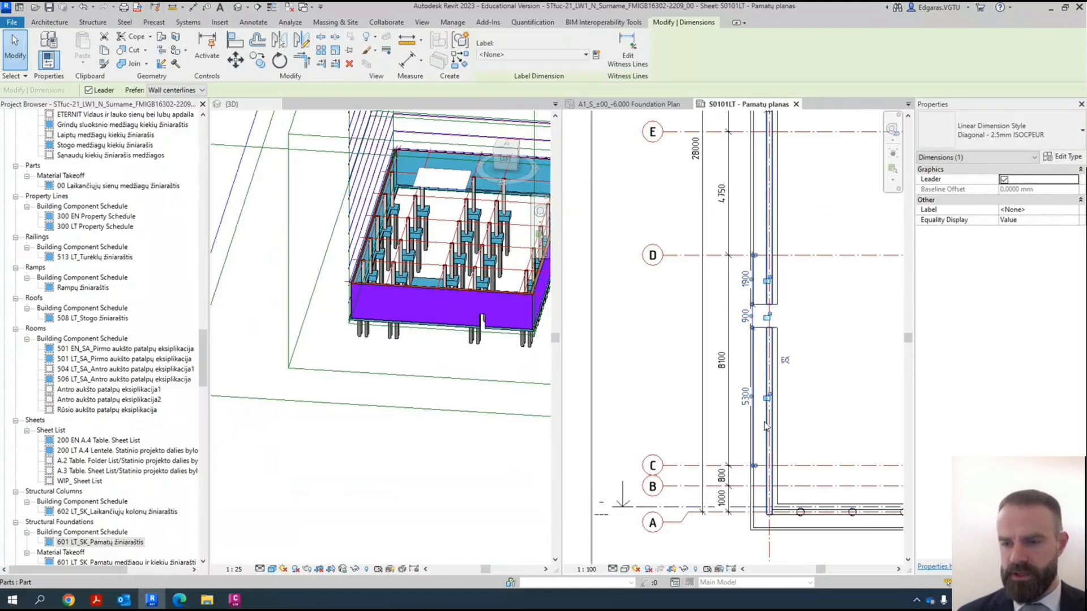
pyautogui.scroll(3, 764, 426)
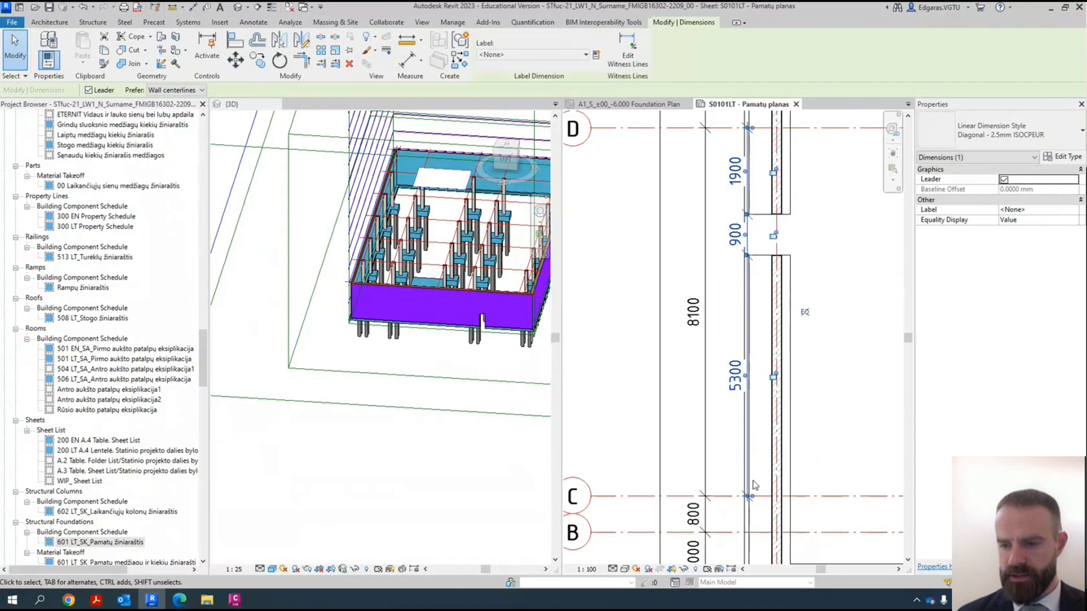
pyautogui.scroll(2, 755, 485)
pyautogui.moveTo(729, 473); pyautogui.dragTo(657, 469)
pyautogui.scroll(-2, 677, 365)
pyautogui.scroll(-3, 707, 376)
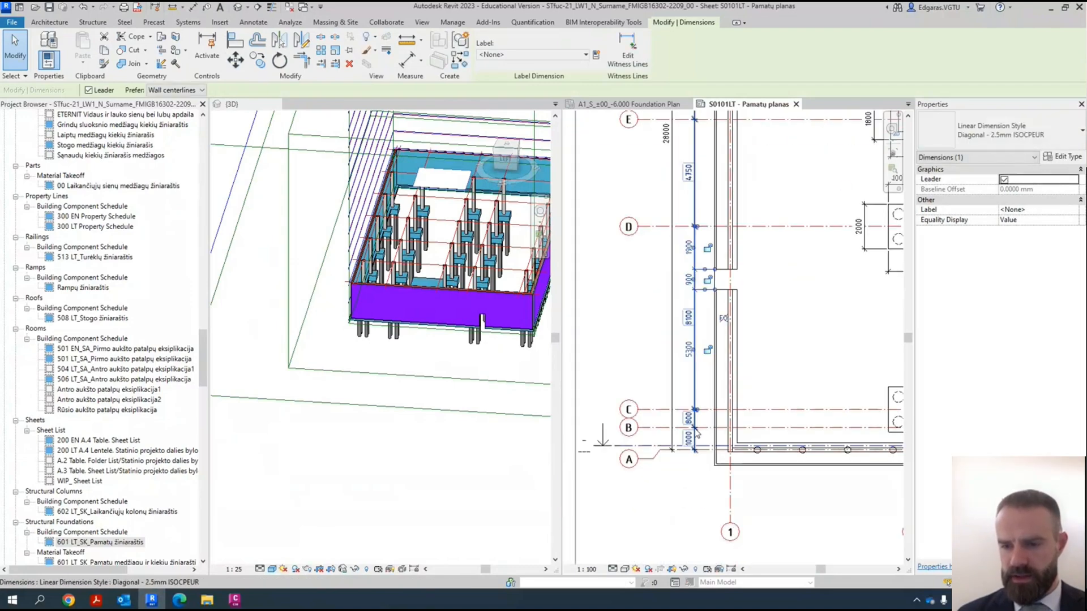
# - Move the grid dimension chain and the overall 28000 dimension outward, leaving evenly spaced rows beside the opening chain
pyautogui.moveTo(696, 433); pyautogui.dragTo(649, 372)
pyautogui.scroll(-5, 652, 410)
pyautogui.click(751, 384)
pyautogui.scroll(4, 709, 374)
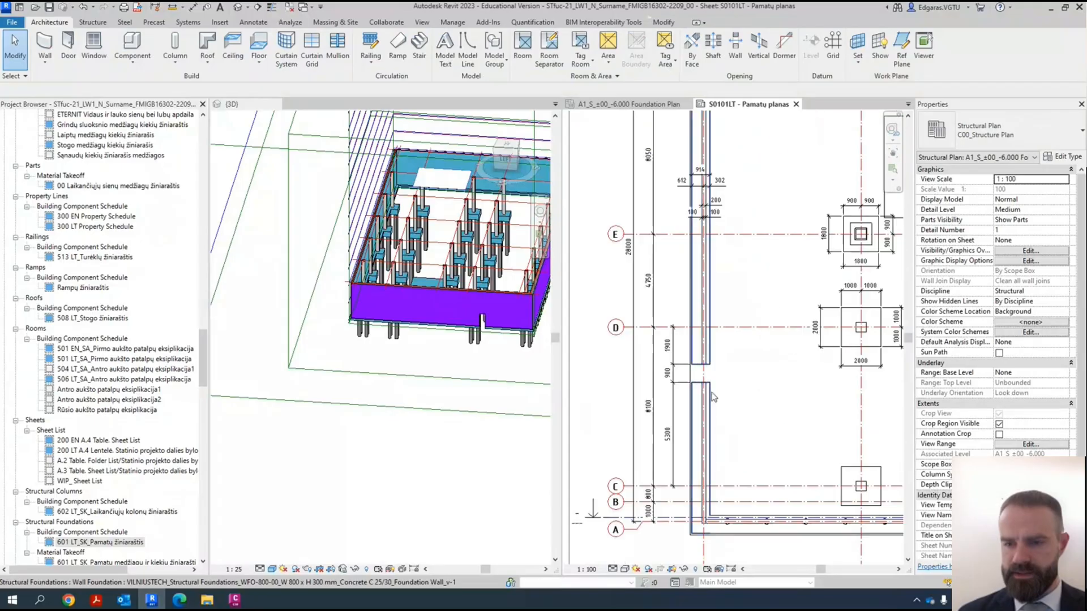
# - Dimension the overall length of the foundation strip between its outer edges and place it outside the 28000 dimension
pyautogui.scroll(-2, 682, 354)
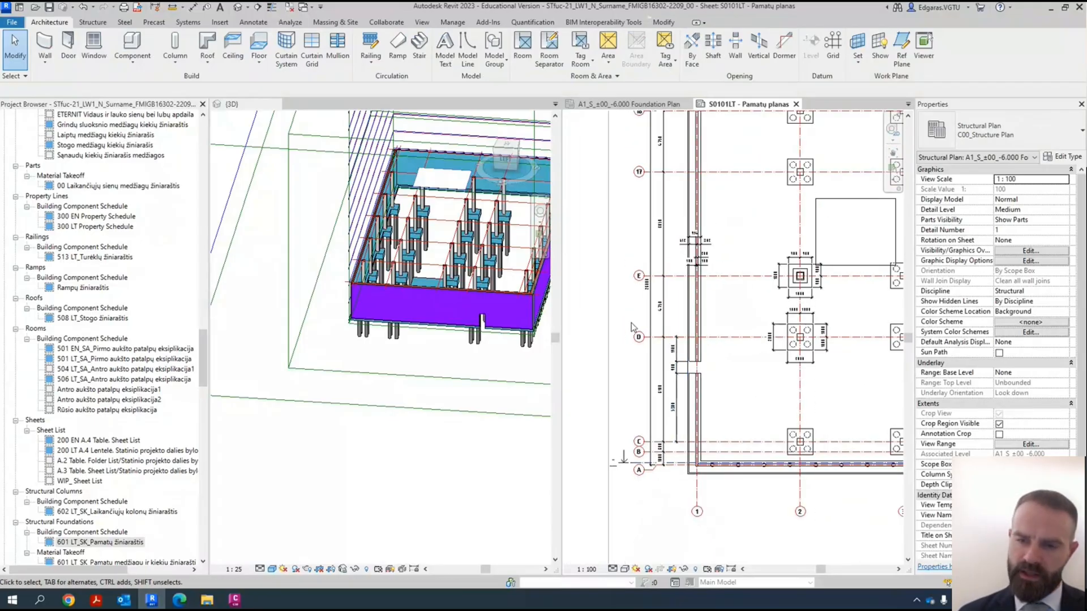
pyautogui.scroll(3, 642, 457)
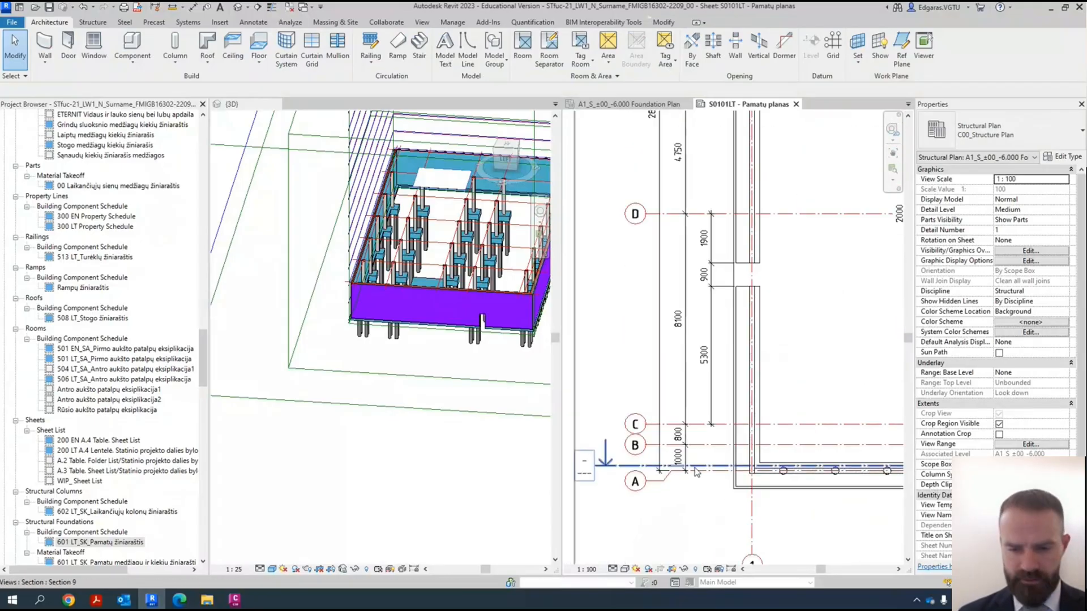
pyautogui.press('i')
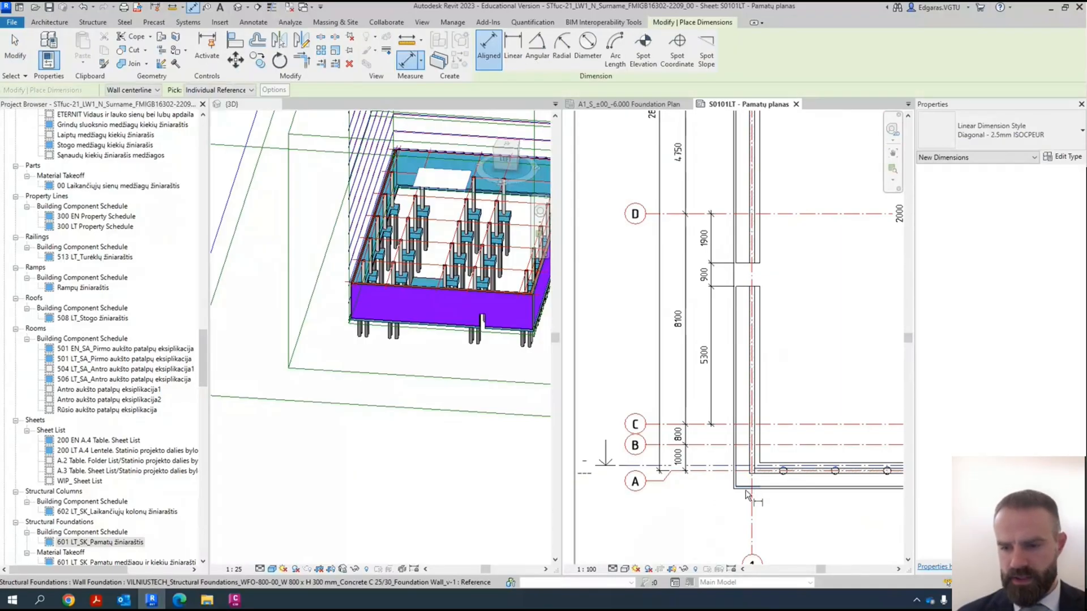
pyautogui.scroll(-2, 734, 490)
pyautogui.scroll(-2, 733, 490)
pyautogui.scroll(7, 737, 267)
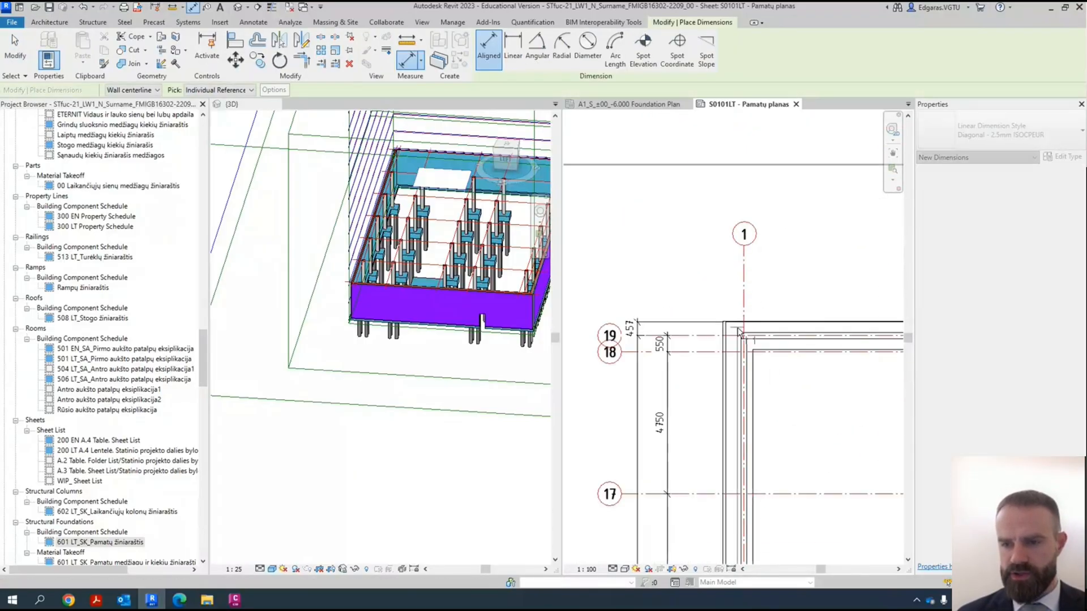
pyautogui.scroll(-3, 761, 263)
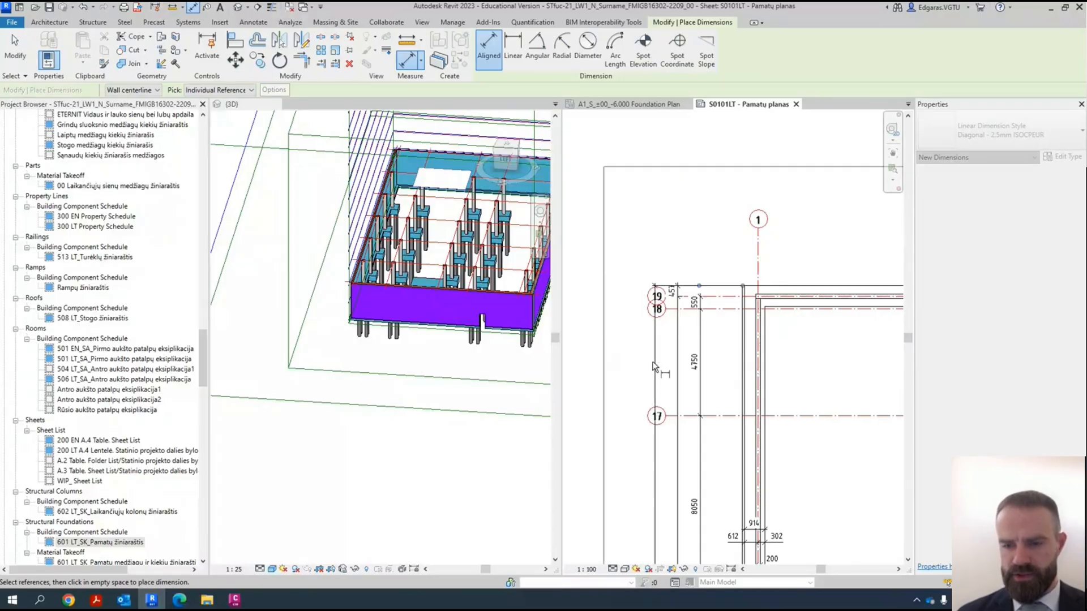
pyautogui.press('Escape')
pyautogui.press('Escape')
# - Move the row of lettered and numbered grid heads outward, clear of the outermost overall dimension, and clear the selection
pyautogui.scroll(-2, 686, 481)
pyautogui.scroll(5, 686, 482)
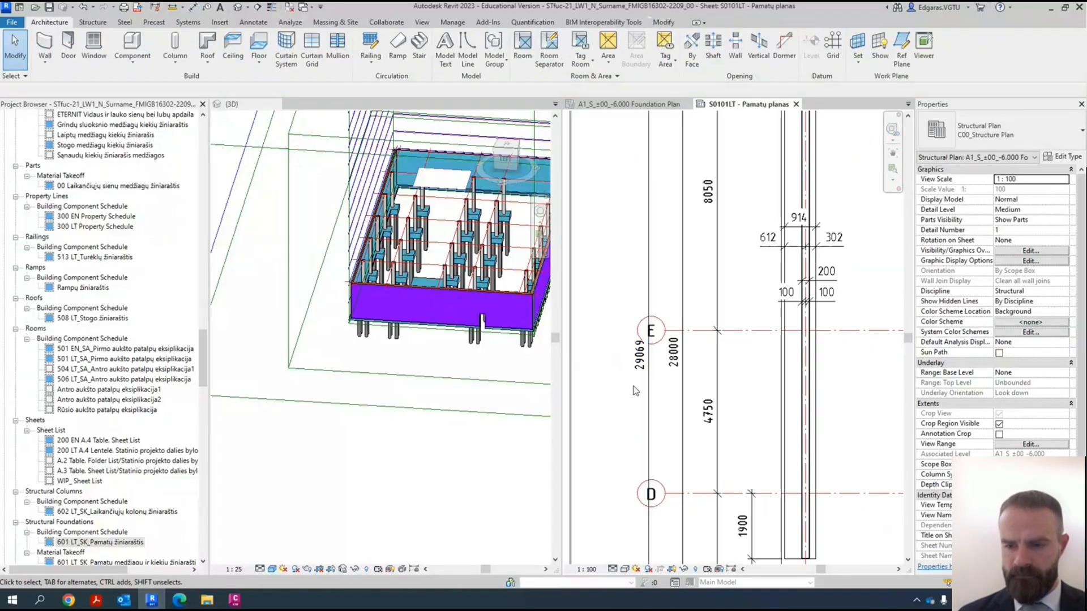
pyautogui.click(698, 297)
pyautogui.moveTo(691, 296); pyautogui.dragTo(614, 297)
pyautogui.scroll(-4, 694, 439)
pyautogui.press('Escape')
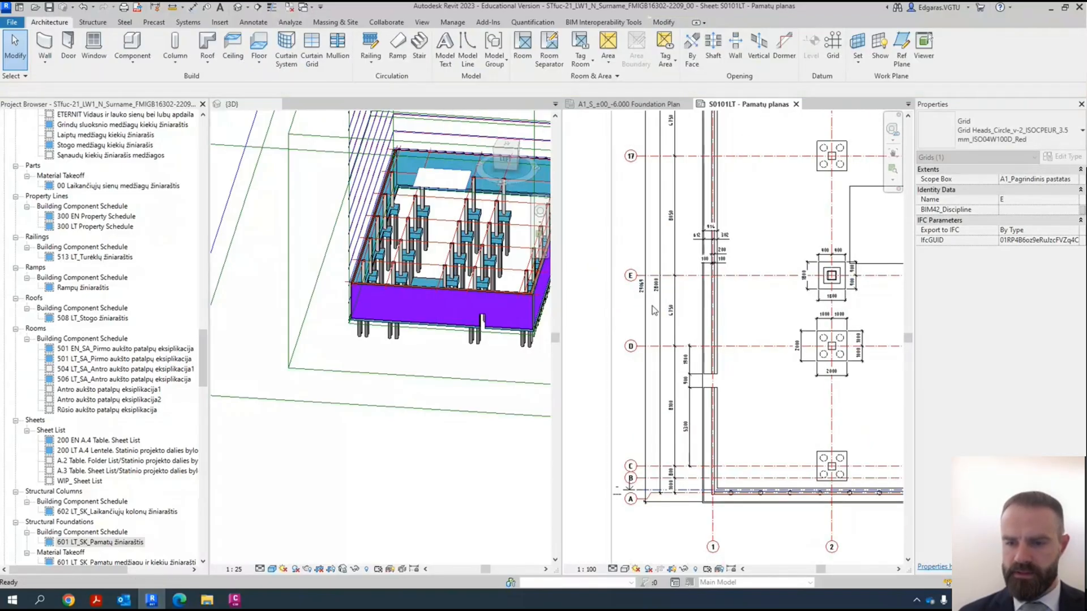
# - Examine the door opening, grid and overall dimension rows beside the strip foundation, and how the plan fills the sheet
pyautogui.scroll(5, 693, 439)
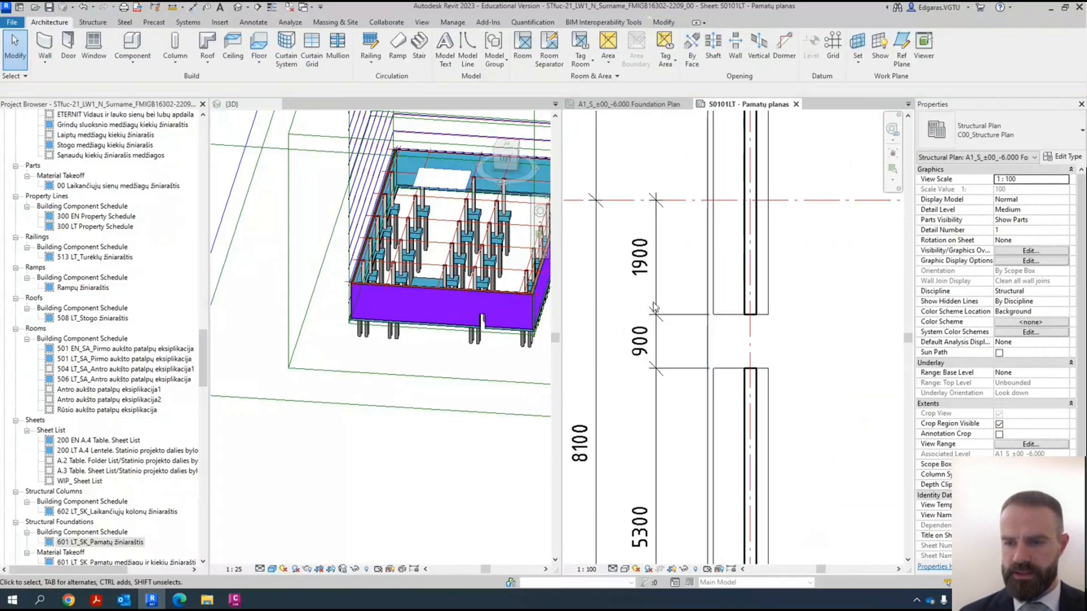
pyautogui.scroll(-2, 665, 199)
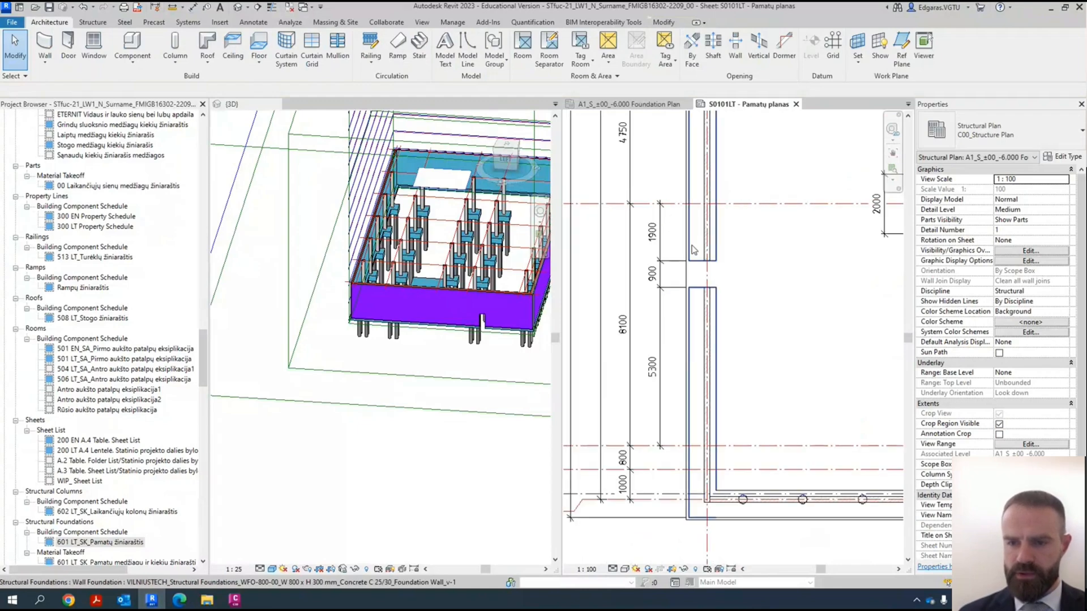
pyautogui.moveTo(778, 281); pyautogui.dragTo(645, 345, button='middle')
pyautogui.scroll(-1, 760, 286)
pyautogui.scroll(3, 656, 260)
pyautogui.scroll(-3, 657, 270)
pyautogui.scroll(-1, 655, 267)
pyautogui.scroll(-4, 695, 280)
pyautogui.scroll(-2, 742, 357)
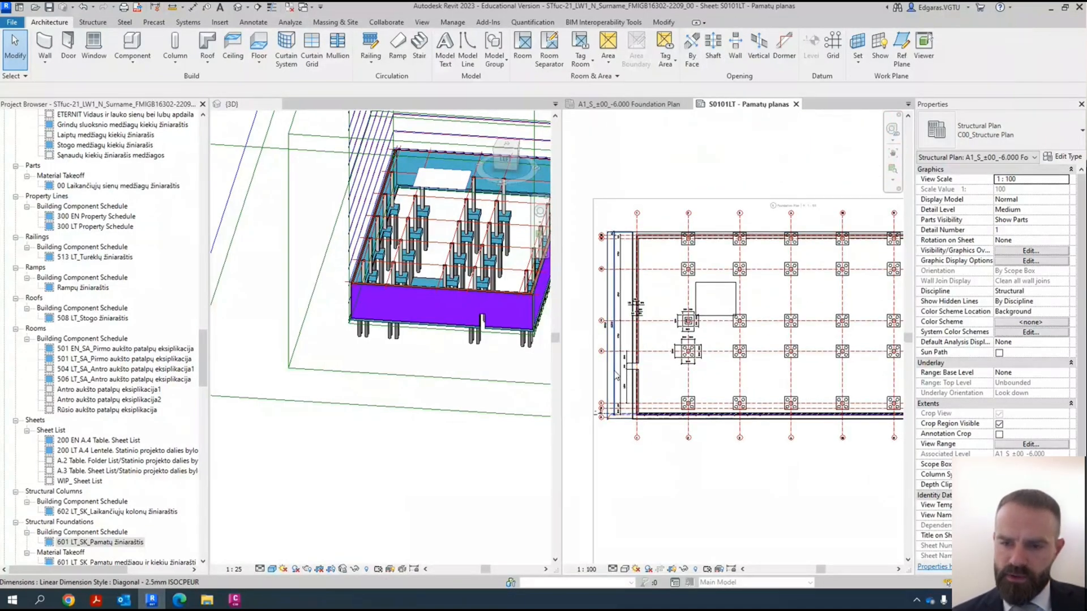
pyautogui.scroll(-2, 611, 396)
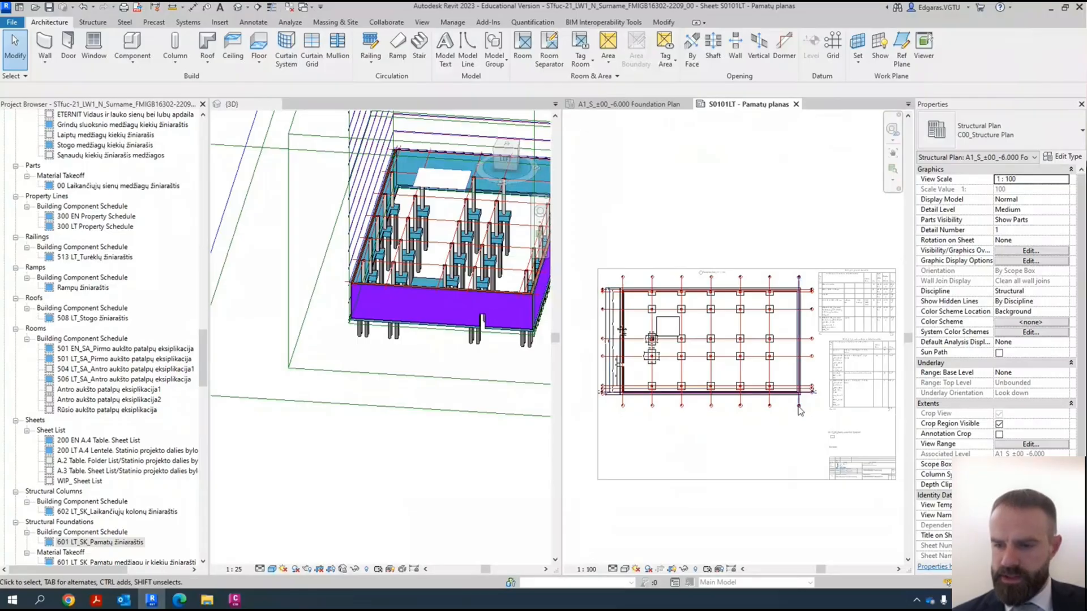
pyautogui.scroll(2, 733, 380)
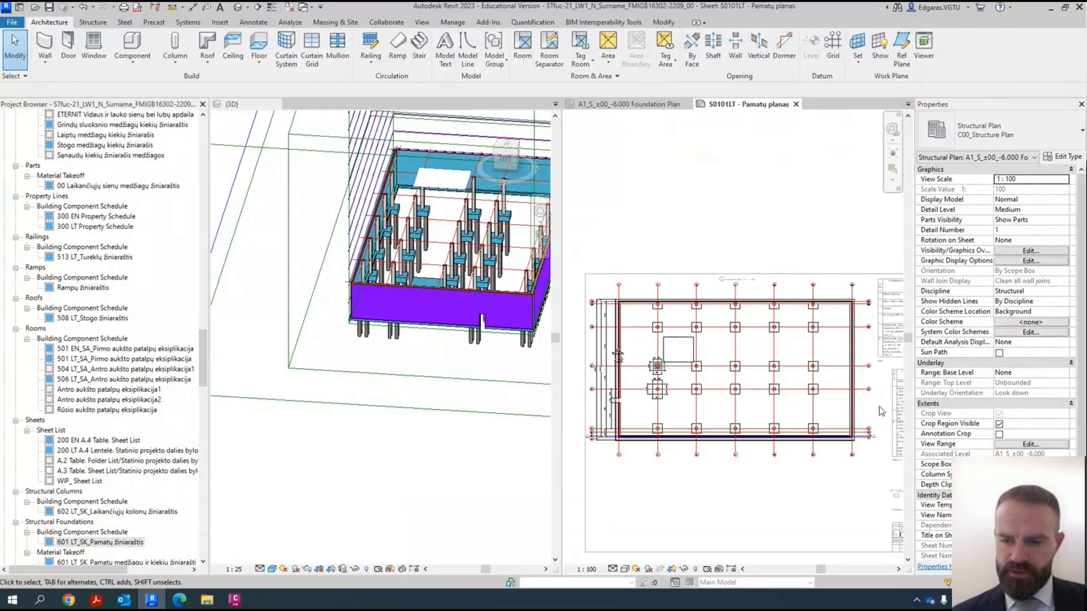
pyautogui.scroll(5, 613, 432)
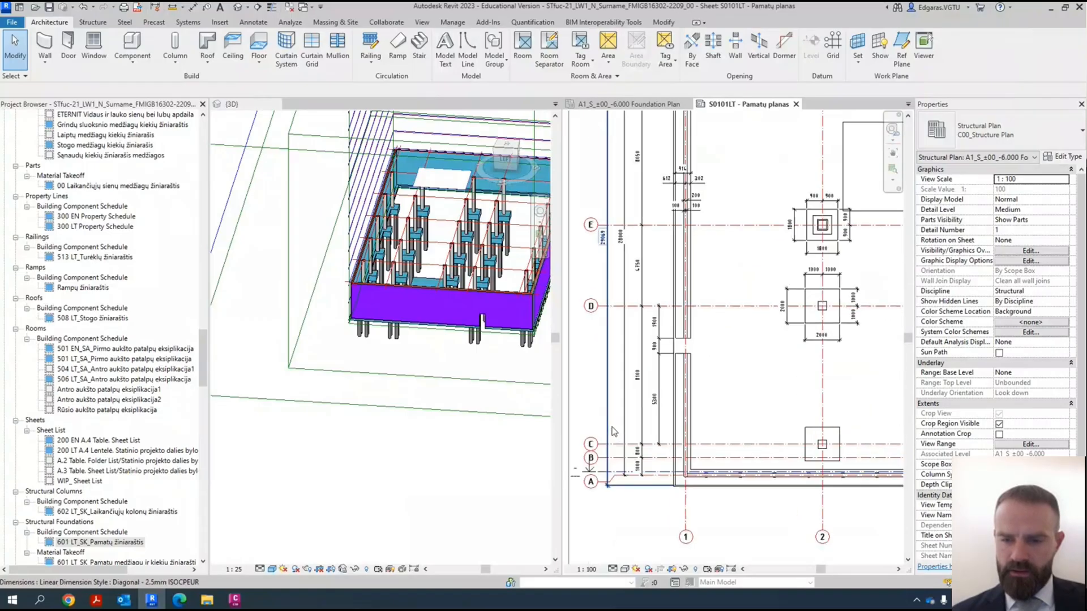
# - Check the outermost overall foundation dimension between both strip edges against the rest of the plan, and clear the selection
pyautogui.click(613, 432)
pyautogui.scroll(-3, 613, 431)
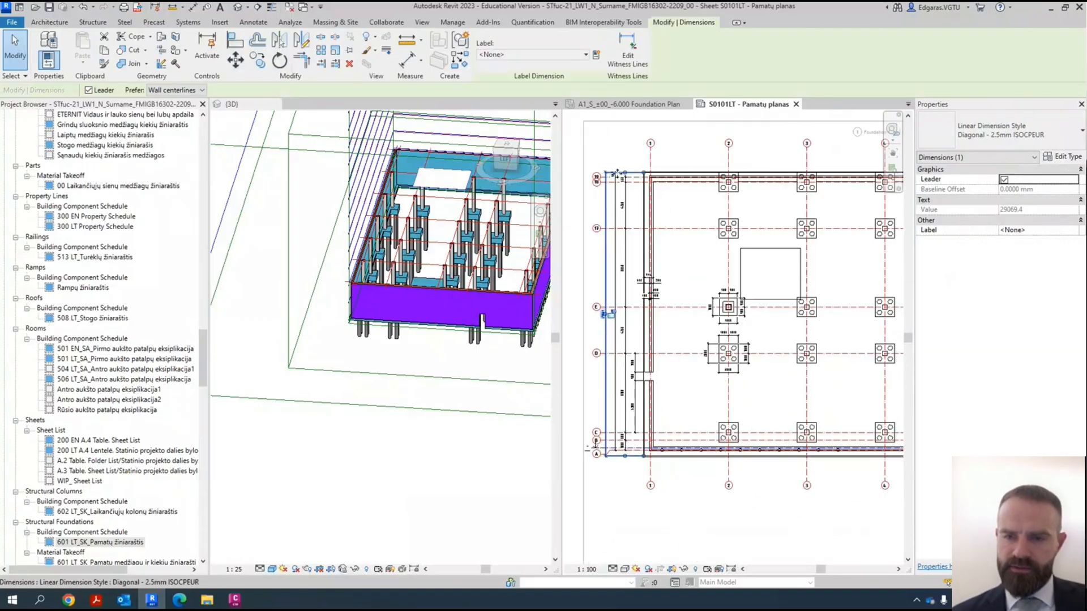
pyautogui.scroll(5, 603, 318)
pyautogui.scroll(-6, 591, 325)
pyautogui.scroll(-4, 590, 326)
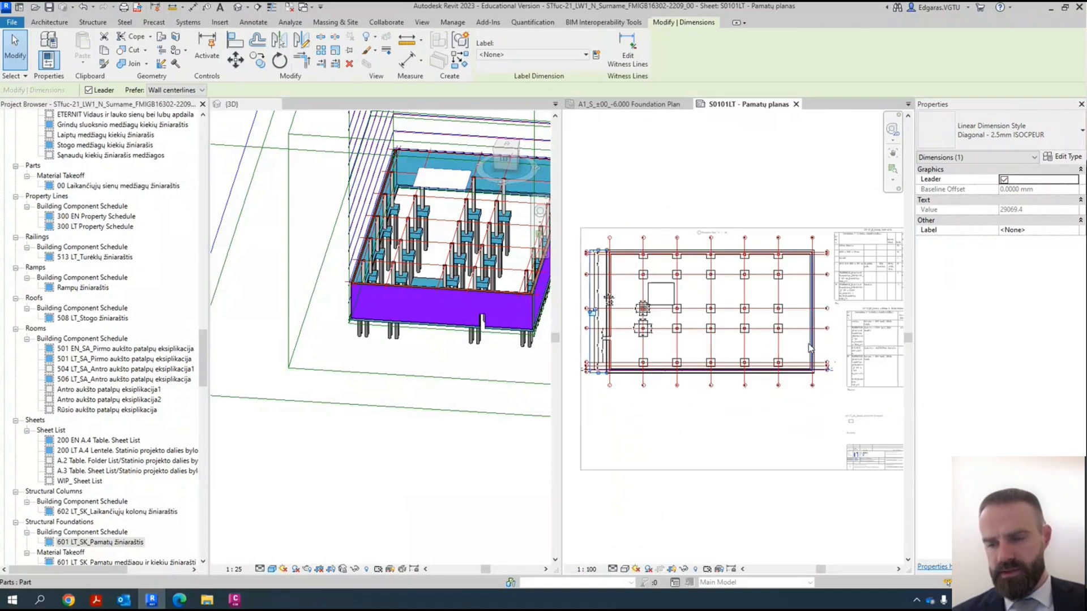
pyautogui.scroll(1, 604, 359)
pyautogui.scroll(3, 627, 318)
pyautogui.moveTo(626, 318); pyautogui.dragTo(714, 314, button='middle')
pyautogui.click(674, 294)
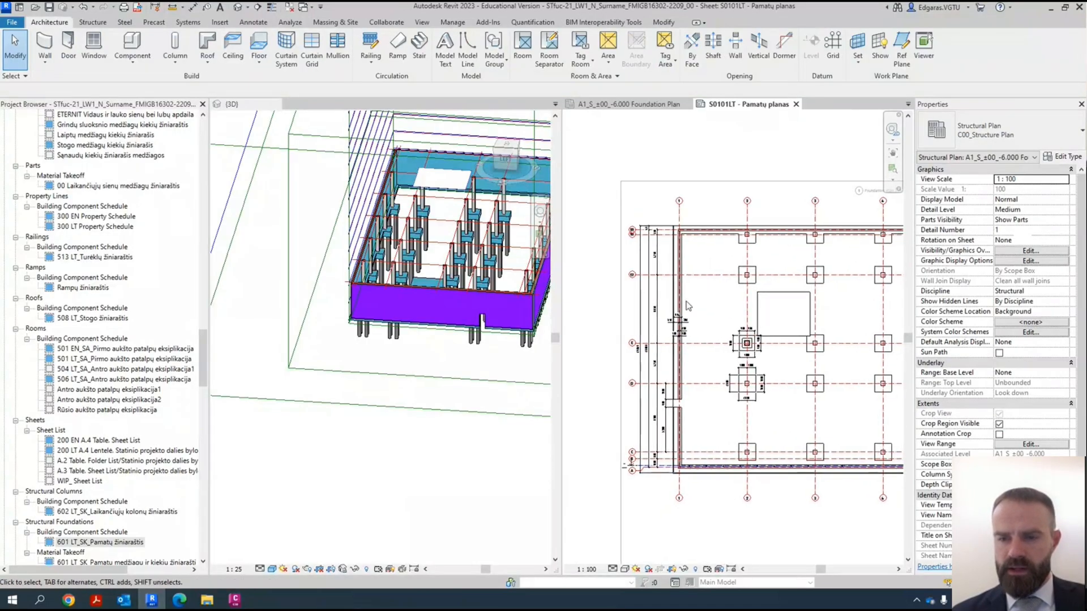
# - Move the 457 dimension text near grid 19 outward beyond the foundation edge, clear of its witness lines
pyautogui.scroll(2, 641, 245)
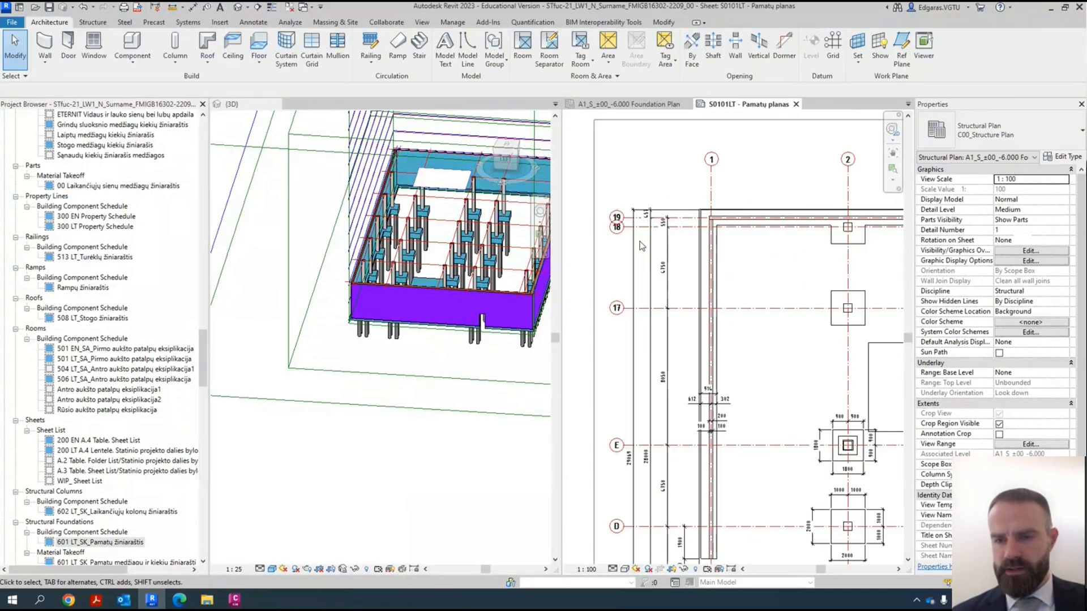
pyautogui.scroll(2, 639, 208)
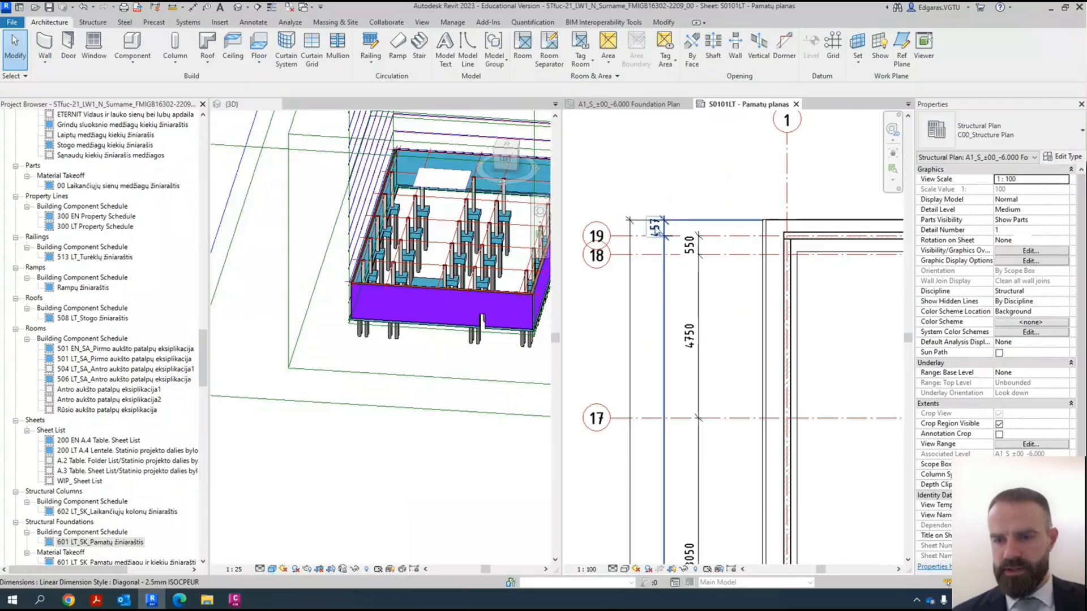
pyautogui.scroll(2, 650, 194)
pyautogui.click(680, 266)
pyautogui.moveTo(677, 271); pyautogui.dragTo(678, 224)
pyautogui.click(732, 212)
# - Examine the dimensions of the wall strip, column footings on grid 2 and door opening across the foundation plan
pyautogui.scroll(-1, 695, 204)
pyautogui.scroll(-5, 696, 206)
pyautogui.moveTo(695, 209); pyautogui.dragTo(668, 207, button='middle')
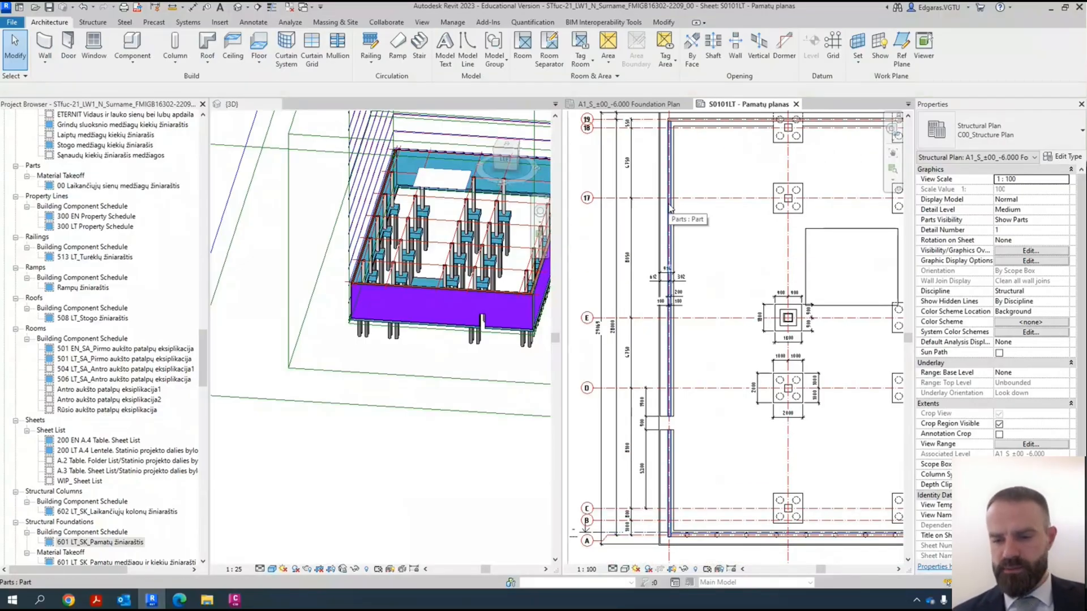
pyautogui.moveTo(737, 291); pyautogui.dragTo(705, 287, button='middle')
pyautogui.moveTo(796, 312); pyautogui.dragTo(709, 304, button='middle')
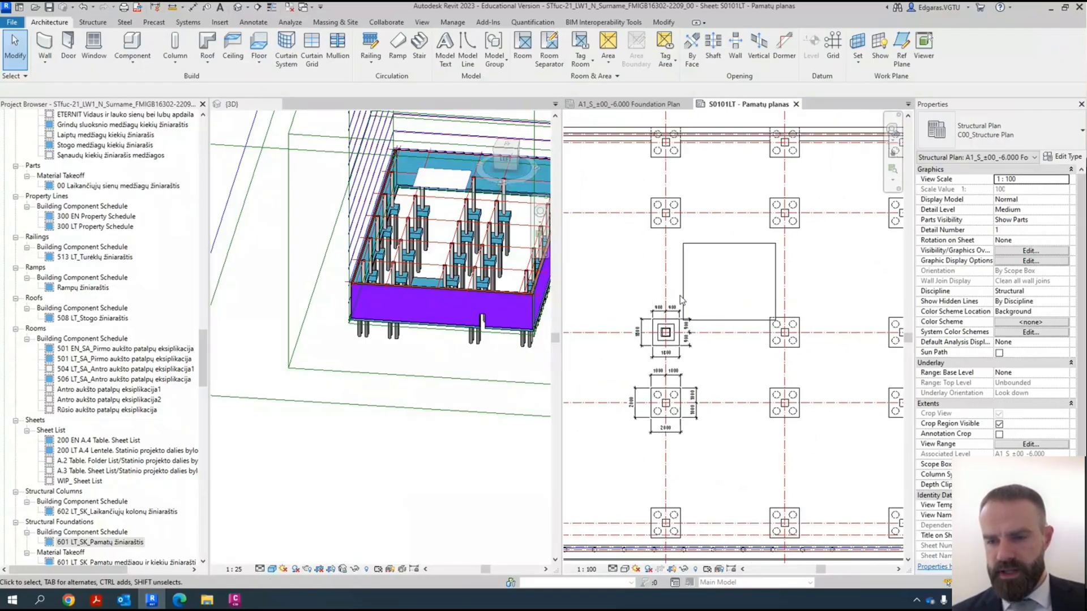
pyautogui.moveTo(735, 360); pyautogui.dragTo(793, 336, button='middle')
pyautogui.scroll(-1, 791, 339)
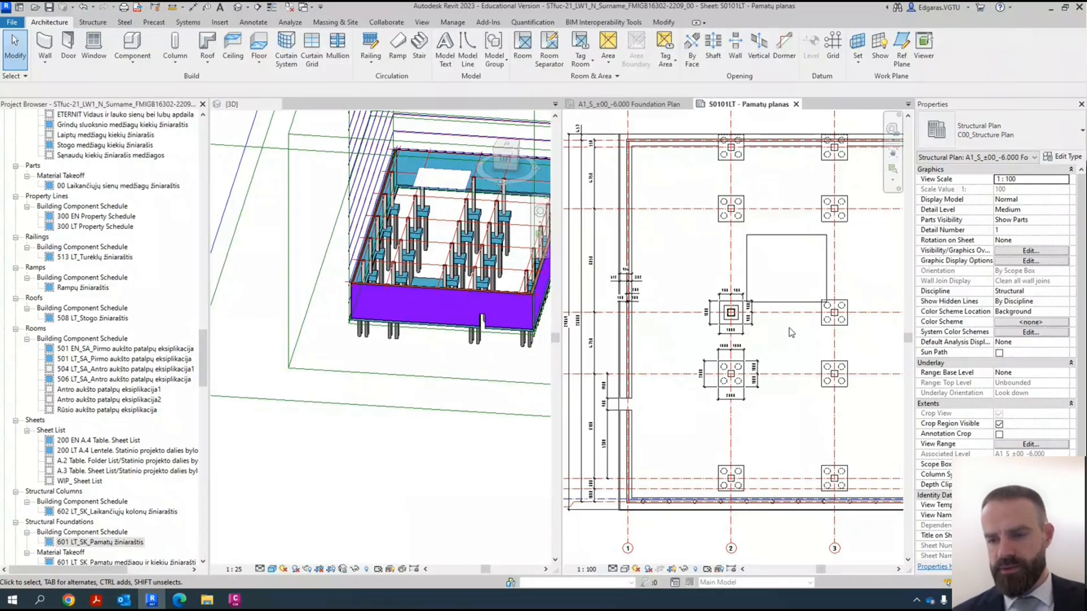
pyautogui.moveTo(663, 363); pyautogui.dragTo(700, 370, button='middle')
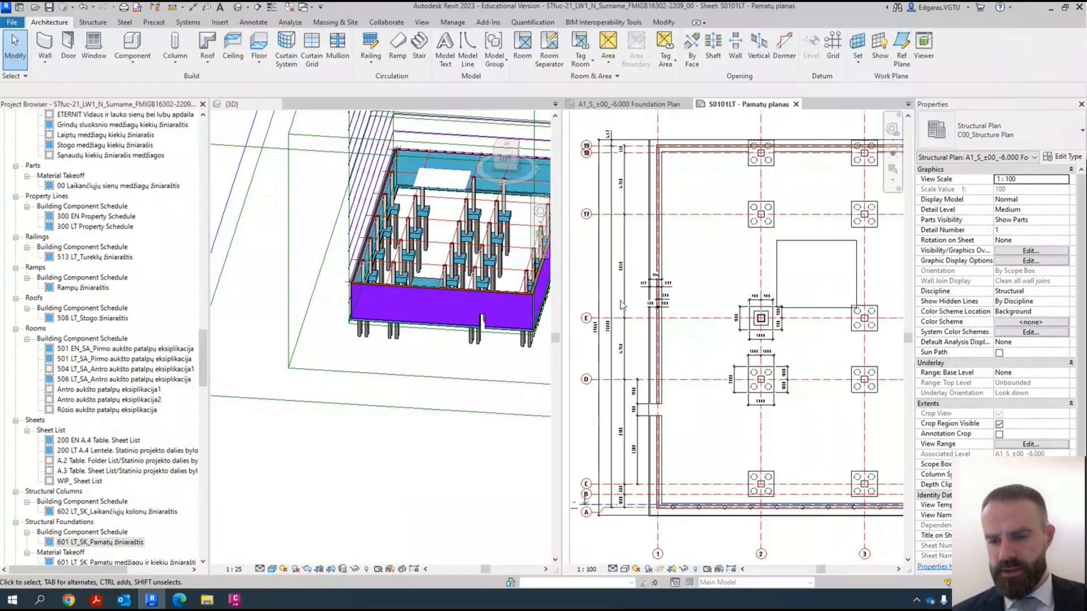
pyautogui.moveTo(704, 467); pyautogui.dragTo(720, 406, button='middle')
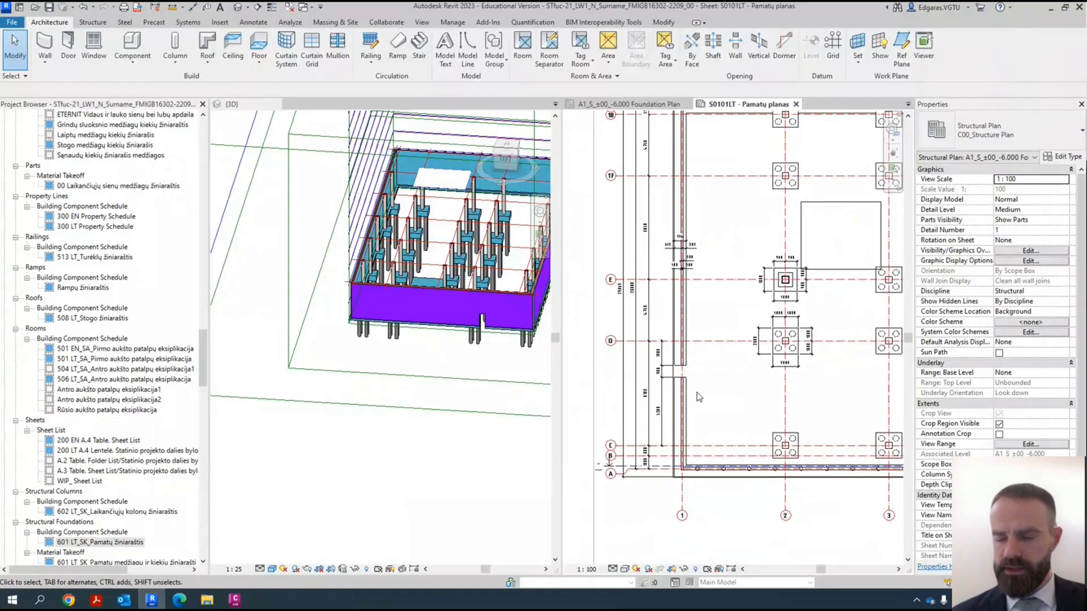
pyautogui.scroll(-3, 679, 393)
pyautogui.scroll(5, 636, 387)
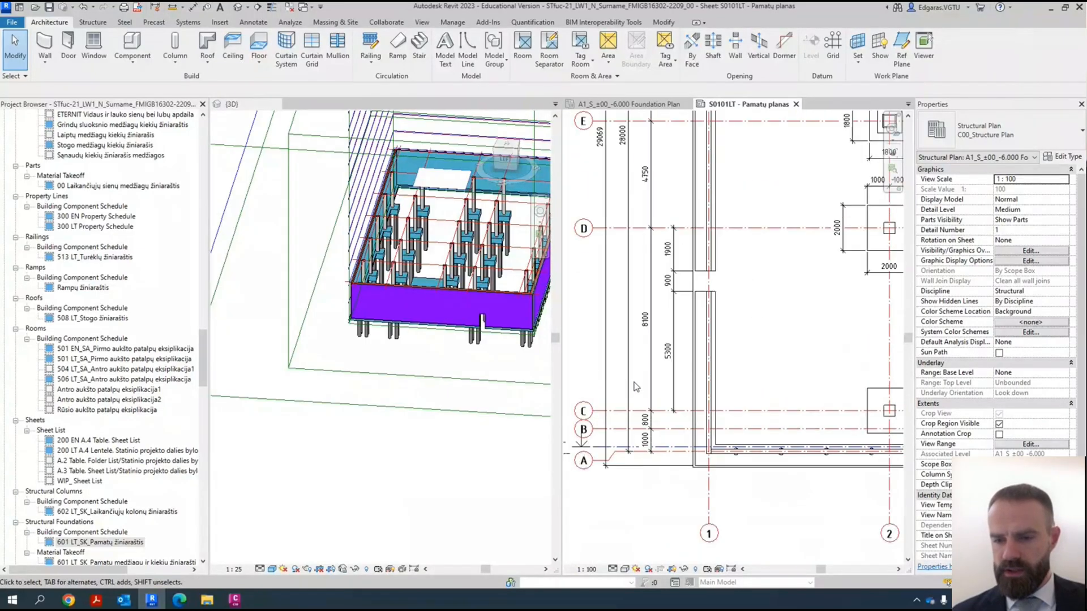
pyautogui.moveTo(755, 379); pyautogui.dragTo(725, 441, button='middle')
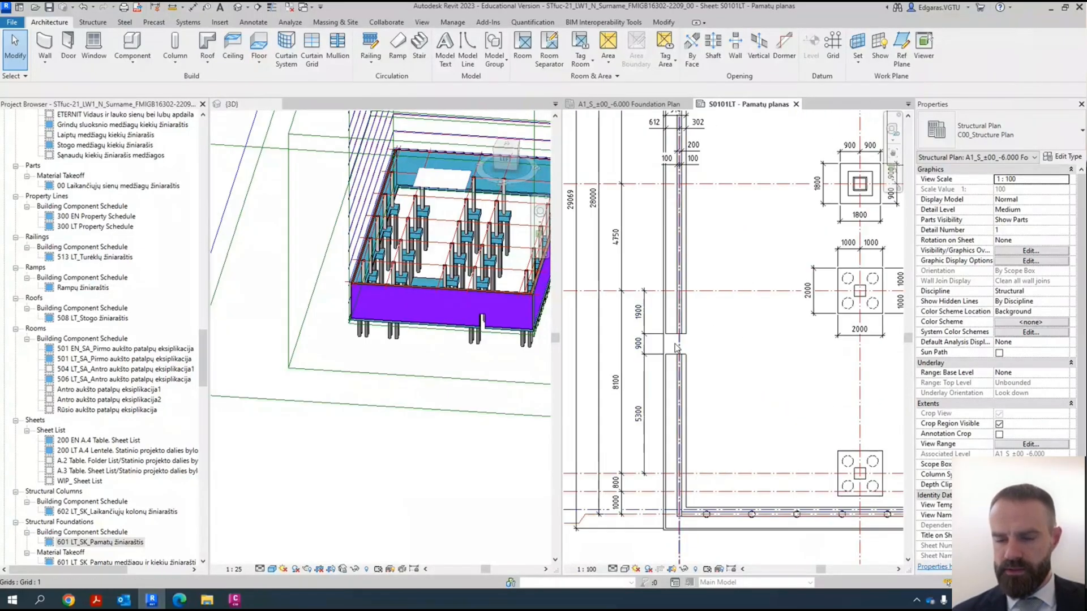
pyautogui.scroll(-2, 699, 368)
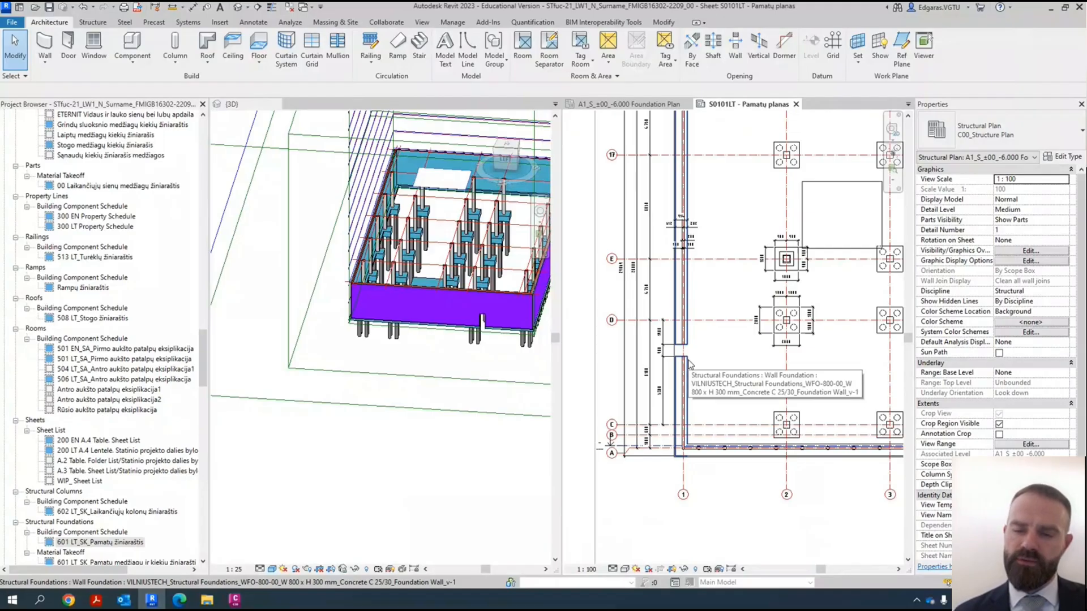
pyautogui.moveTo(670, 234); pyautogui.dragTo(655, 283, button='middle')
pyautogui.scroll(5, 655, 283)
pyautogui.scroll(-8, 621, 281)
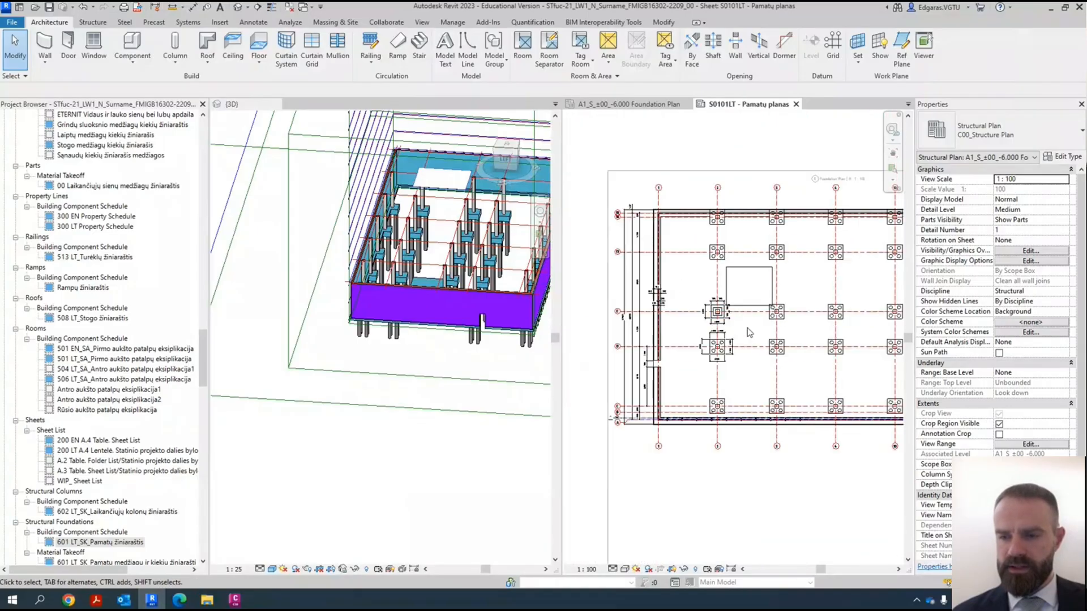
# - Move the rectangular foundation slab between grids 2 and 3 clear of the column footing at grids E and 3
pyautogui.scroll(2, 746, 268)
pyautogui.moveTo(734, 302); pyautogui.dragTo(729, 314)
pyautogui.hotkey('ctrl', 'z')
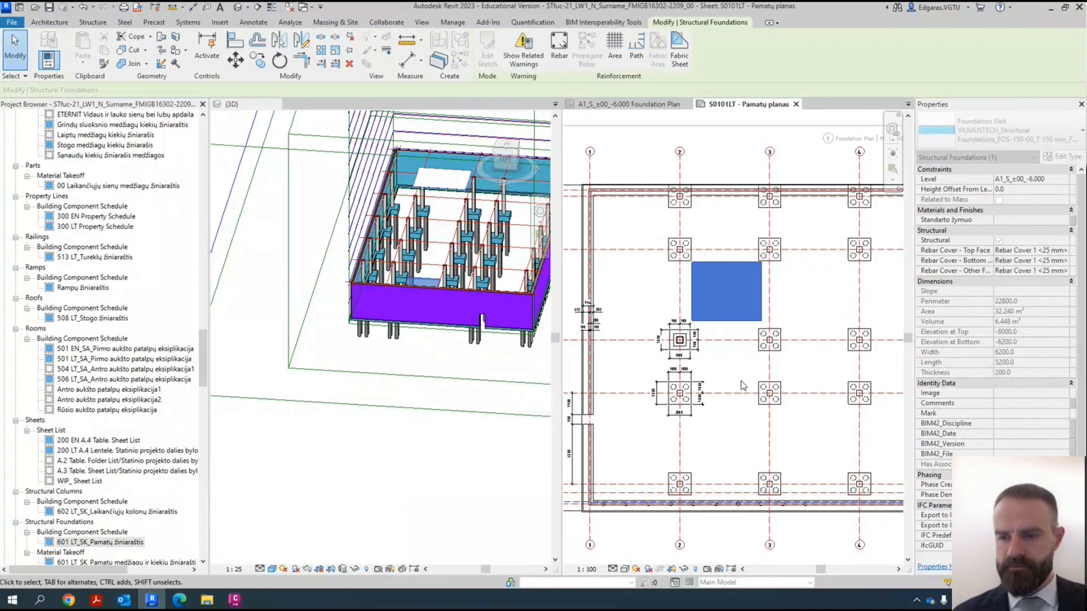
# - Deactivate the foundation plan view on the sheet and save the project
pyautogui.scroll(-2, 741, 374)
pyautogui.moveTo(785, 389); pyautogui.dragTo(703, 338, button='middle')
pyautogui.scroll(-4, 691, 311)
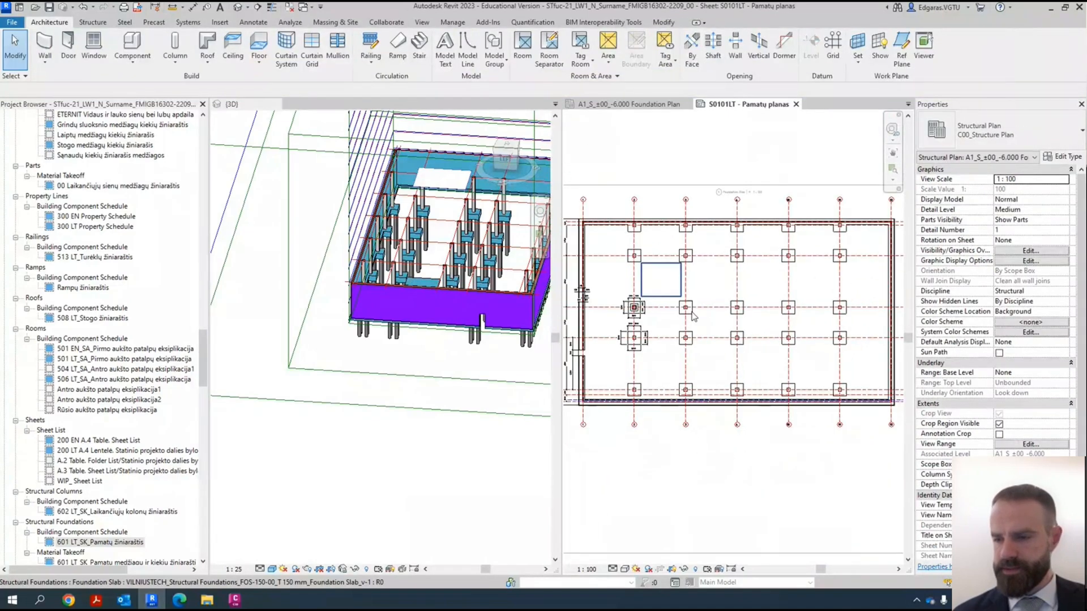
pyautogui.doubleClick(770, 483)
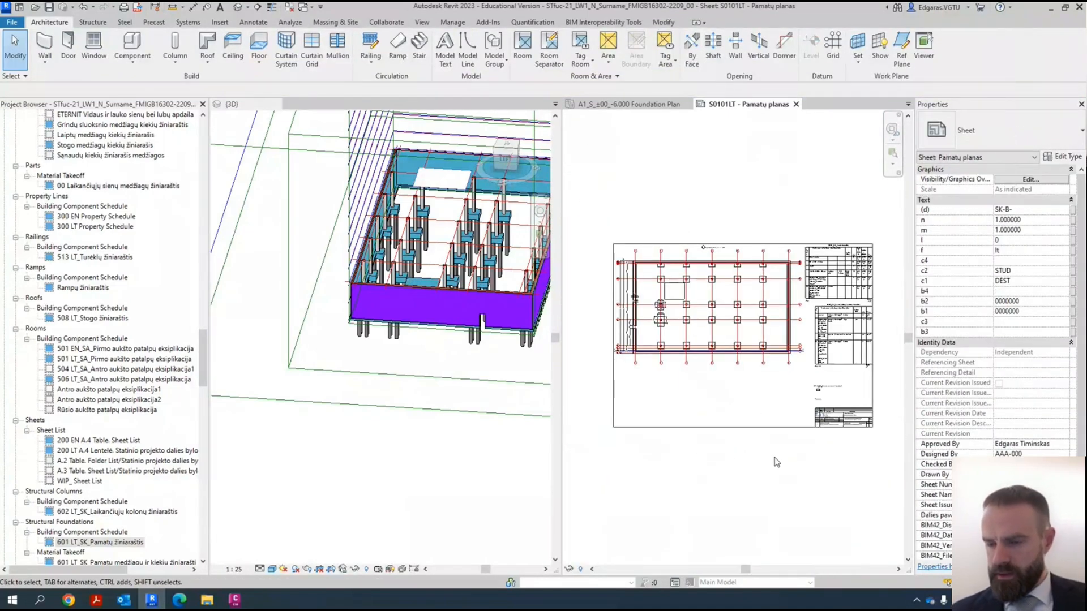
pyautogui.click(49, 8)
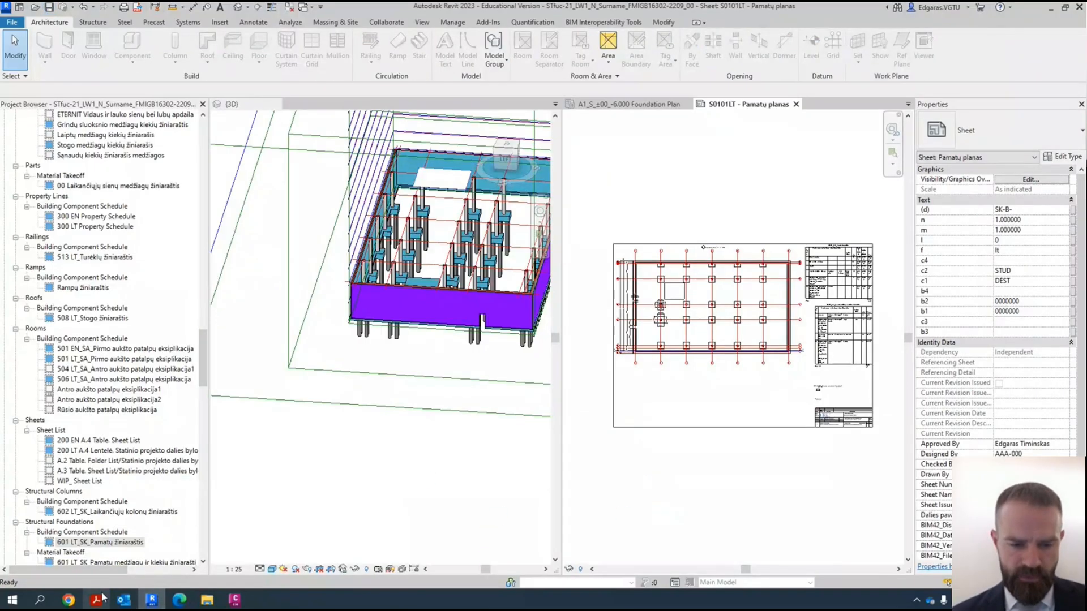
# - Switch to Plannerly in the browser and review the Week 7 scope items for drawing preparation, foundations, subgrade enclosures and annotations
pyautogui.moveTo(186, 603)
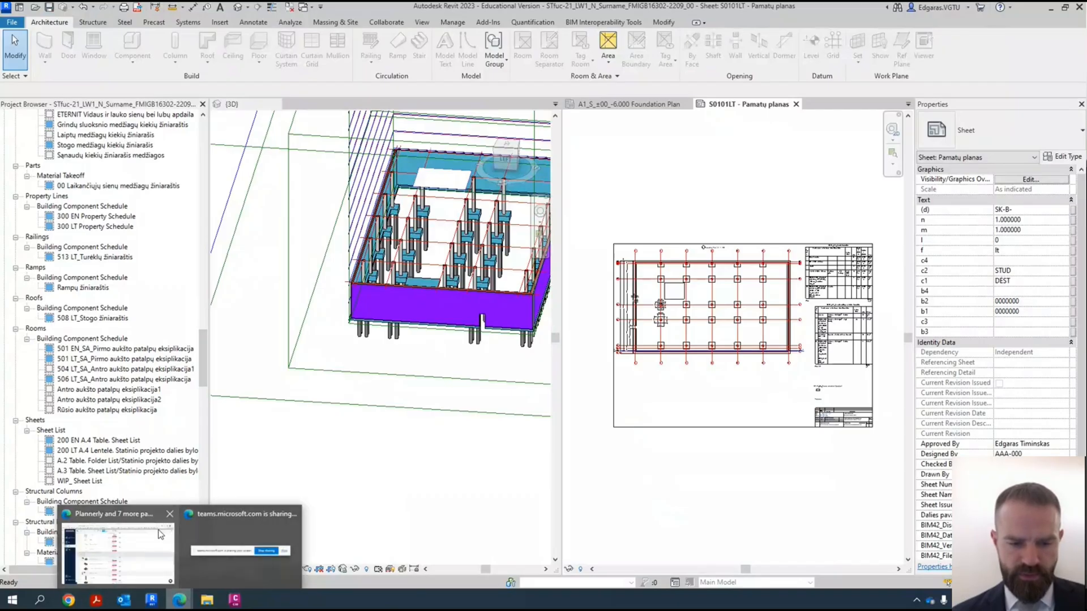
pyautogui.click(136, 559)
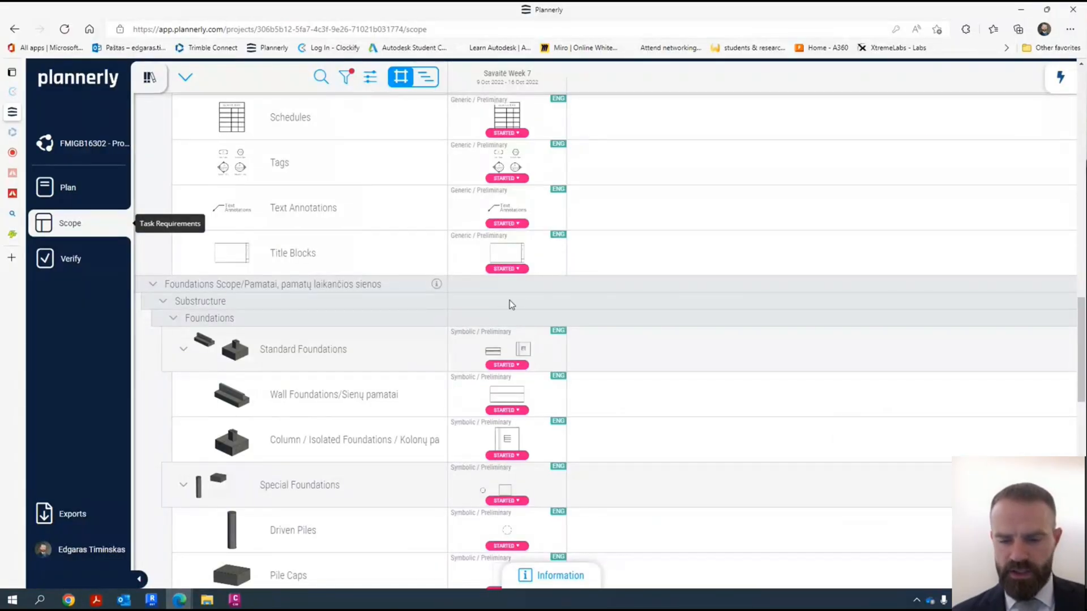
pyautogui.scroll(-7, 512, 304)
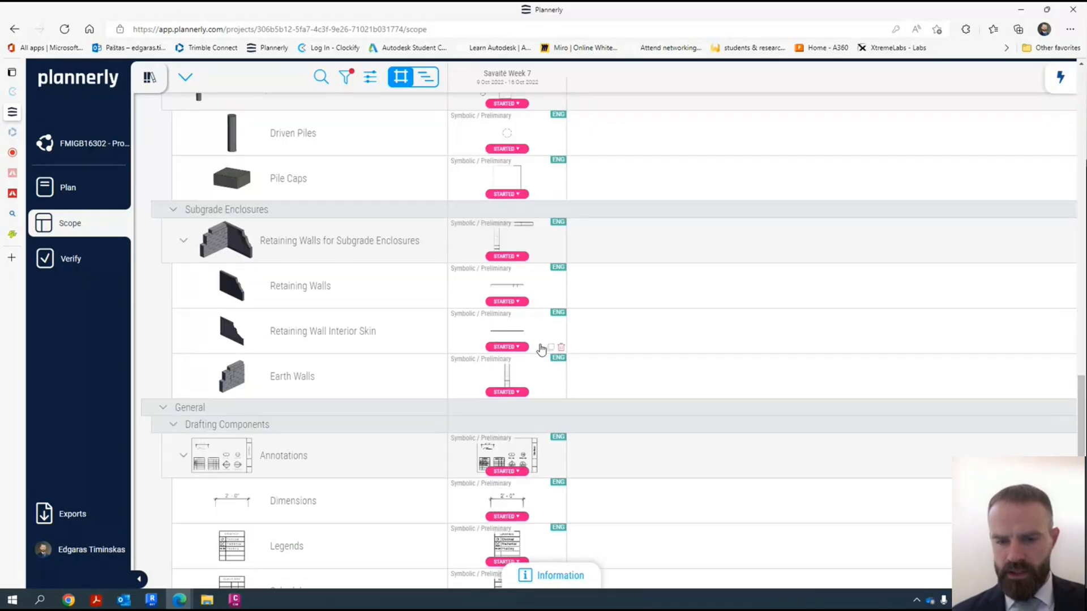
pyautogui.scroll(-4, 498, 365)
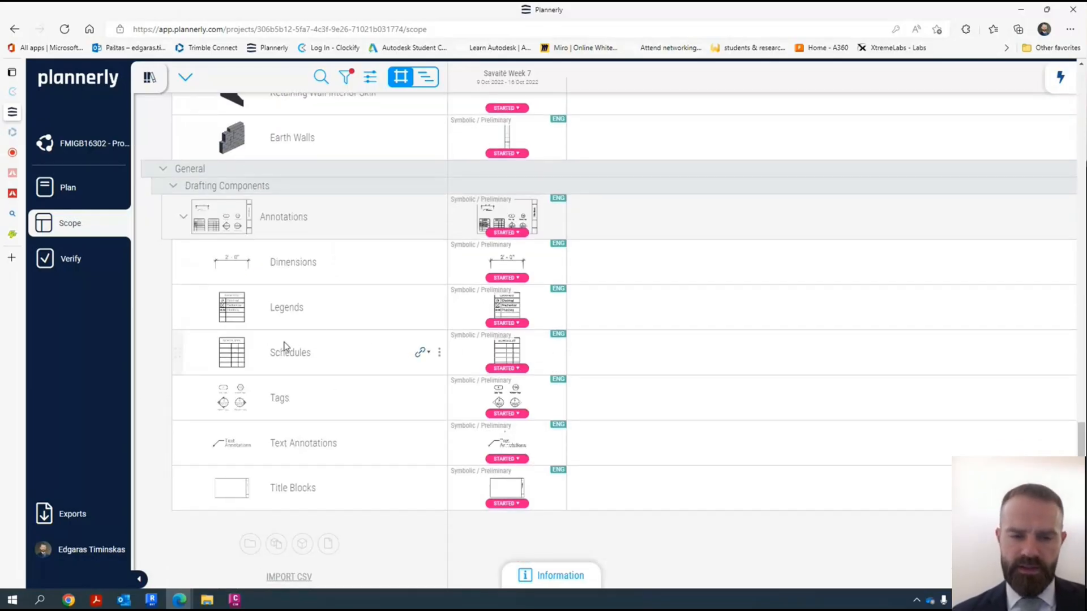
pyautogui.scroll(1, 338, 338)
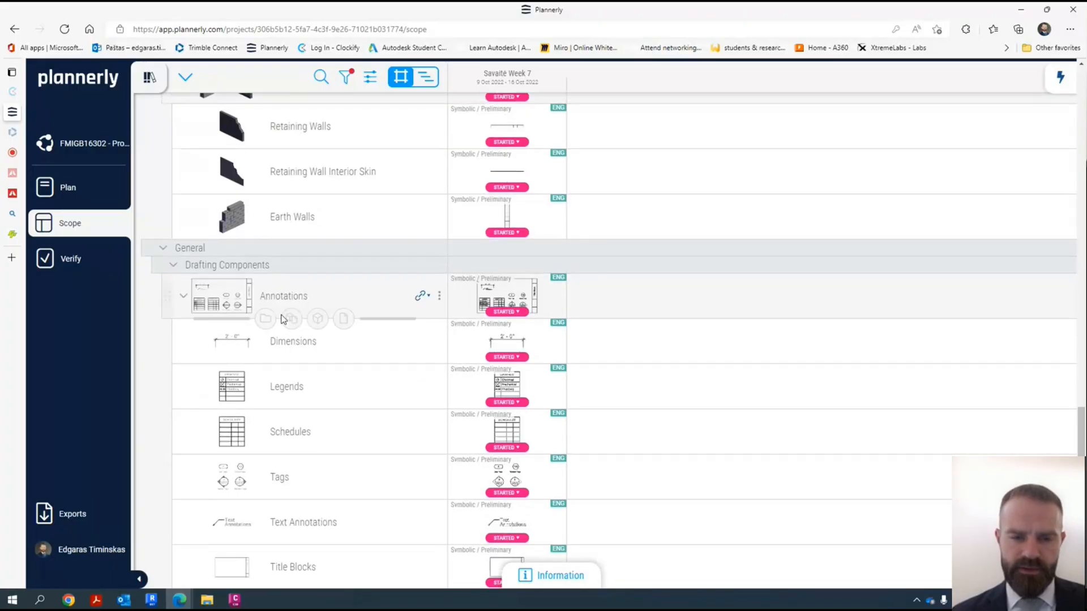
pyautogui.scroll(4, 288, 320)
pyautogui.scroll(3, 292, 339)
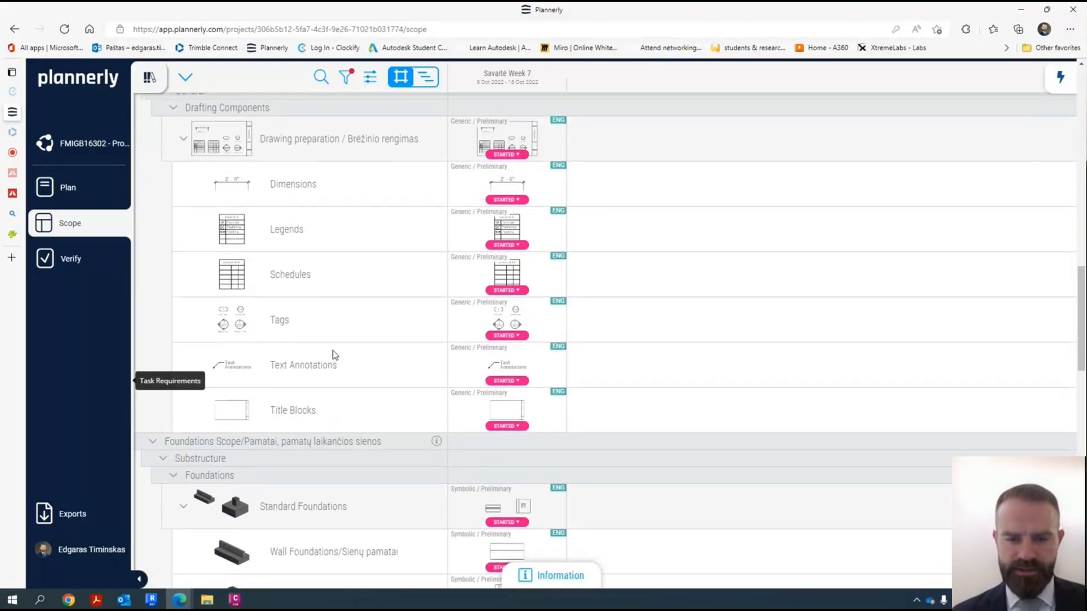
pyautogui.scroll(3, 320, 338)
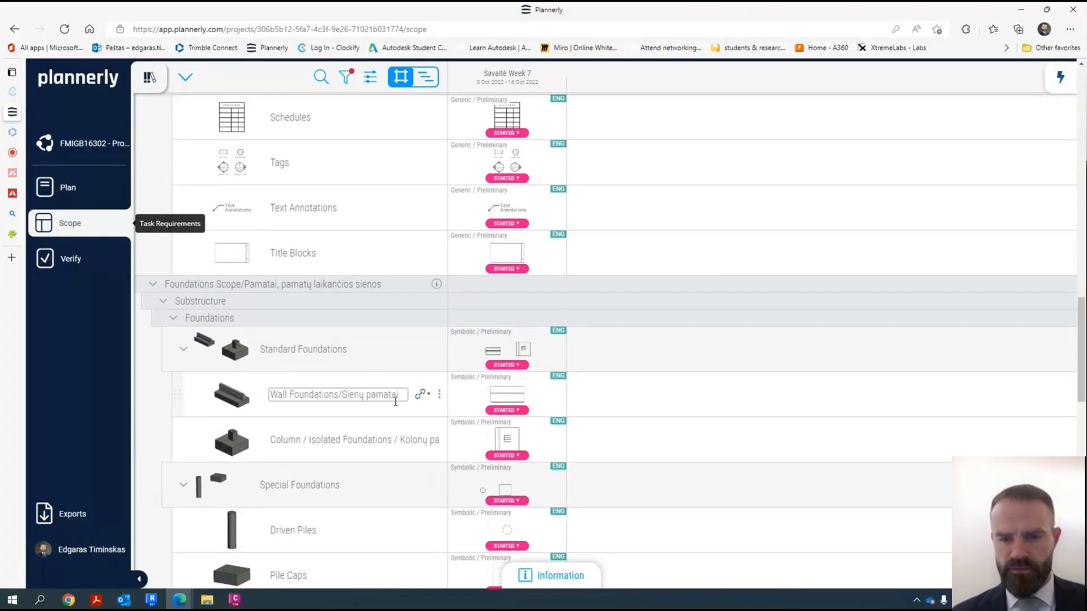
pyautogui.scroll(4, 400, 385)
pyautogui.scroll(-6, 384, 379)
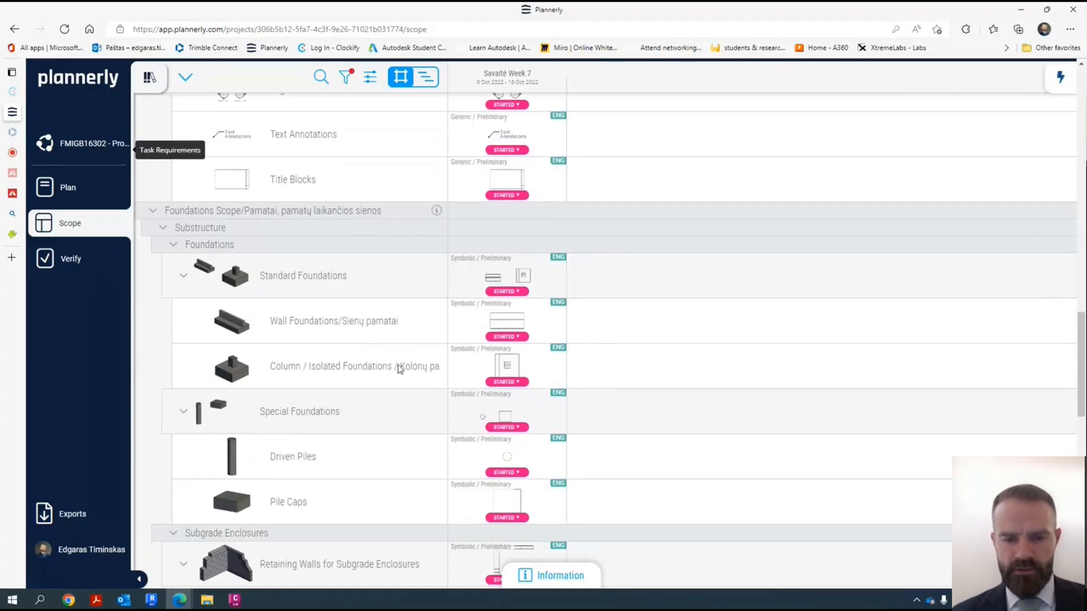
pyautogui.scroll(-5, 358, 357)
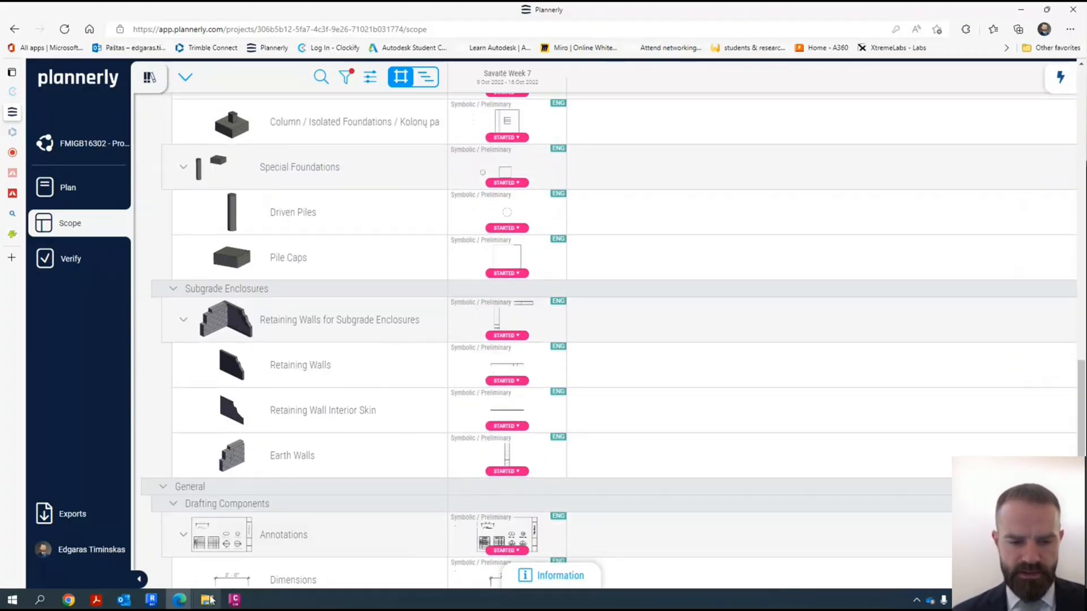
# - Switch back to Revit and try to transfer project standards from another open project
pyautogui.click(160, 603)
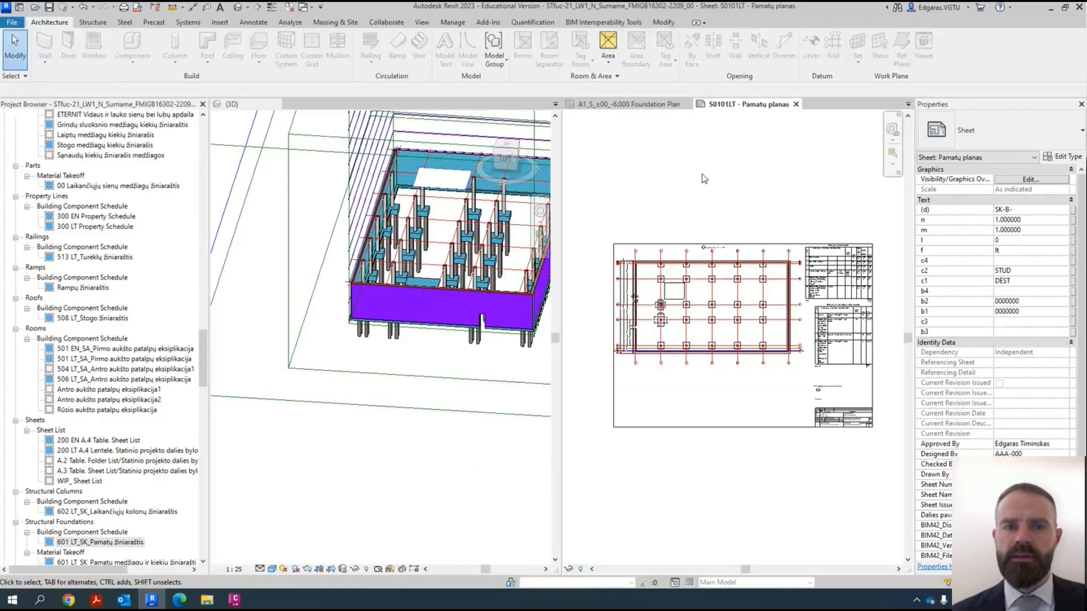
pyautogui.click(456, 22)
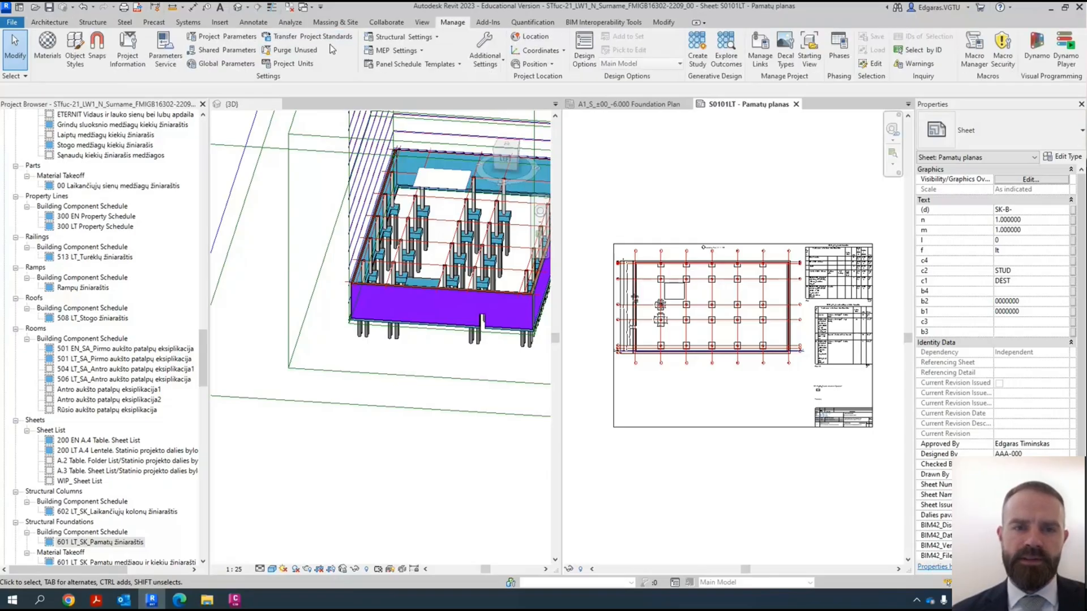
pyautogui.click(313, 37)
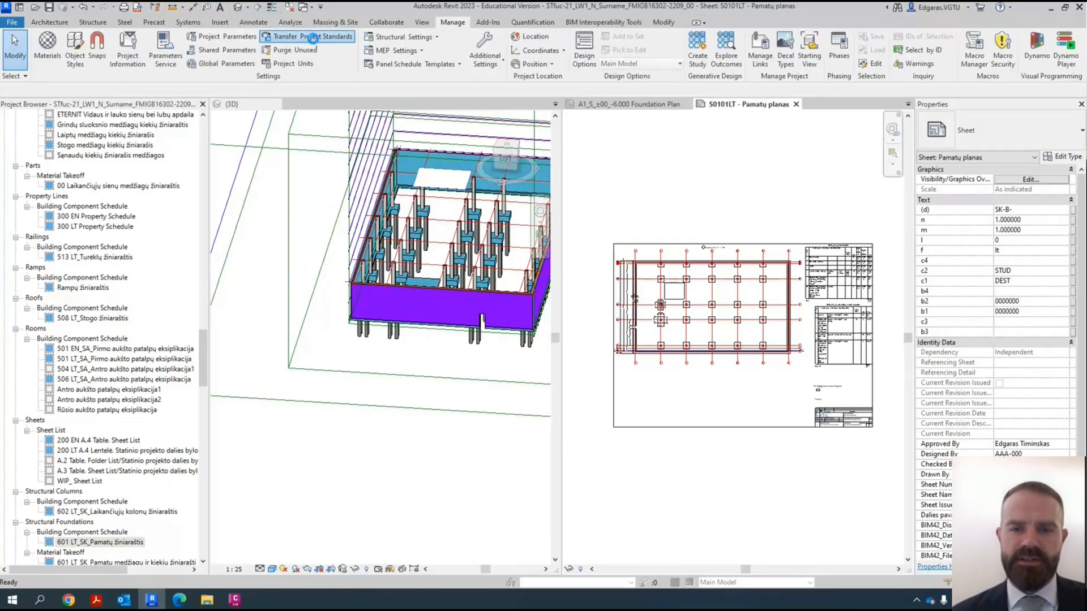
pyautogui.click(601, 309)
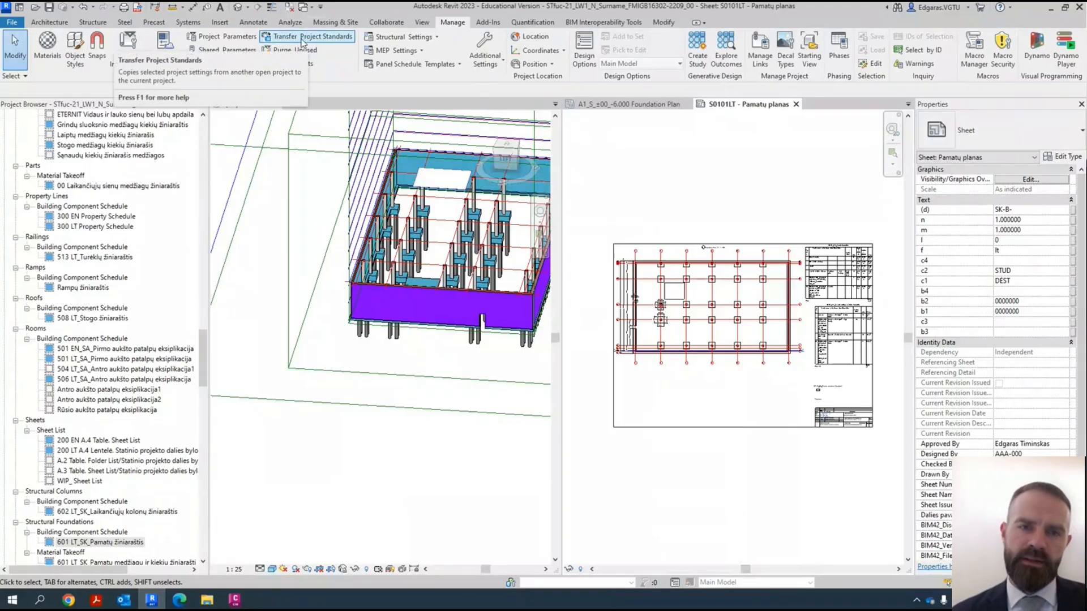
# - Examine the dimensions of the column footings on grid 2 in the foundation plan on the sheet
pyautogui.scroll(5, 664, 312)
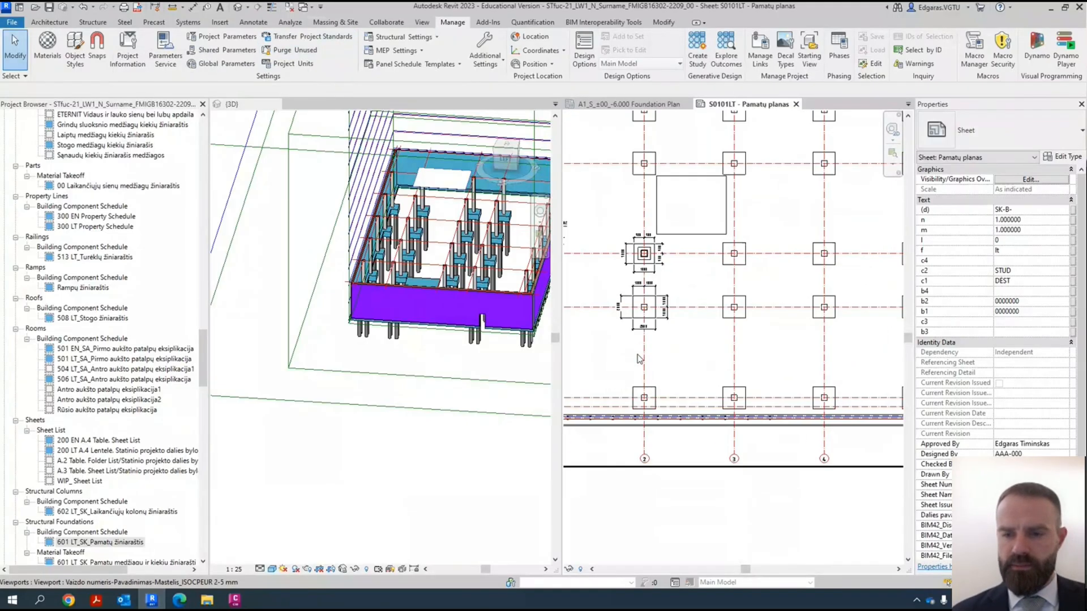
pyautogui.scroll(5, 664, 312)
pyautogui.scroll(2, 647, 327)
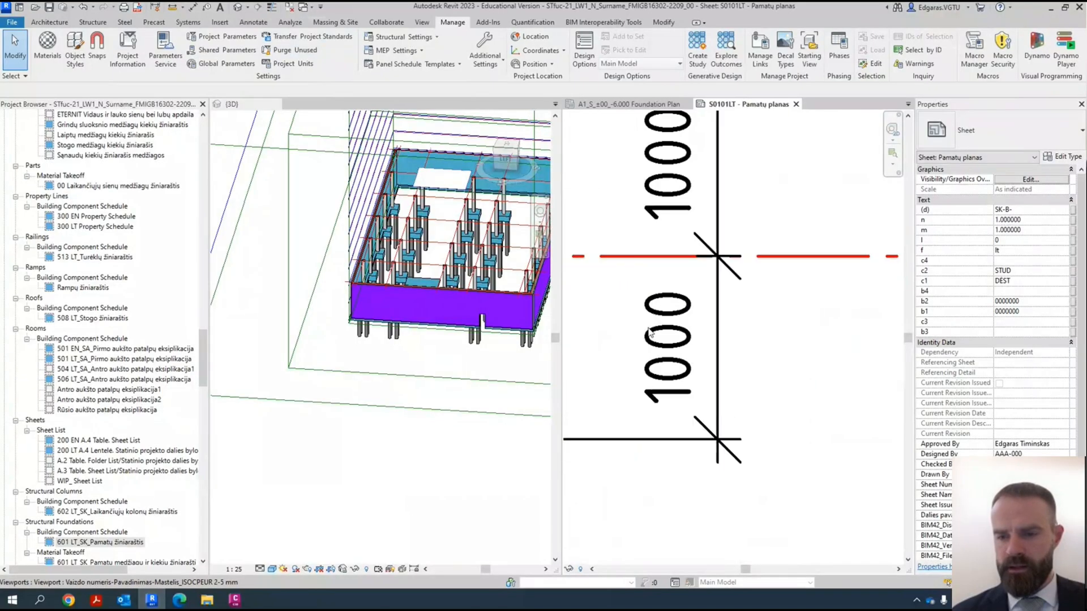
pyautogui.scroll(-3, 696, 411)
pyautogui.scroll(-5, 693, 295)
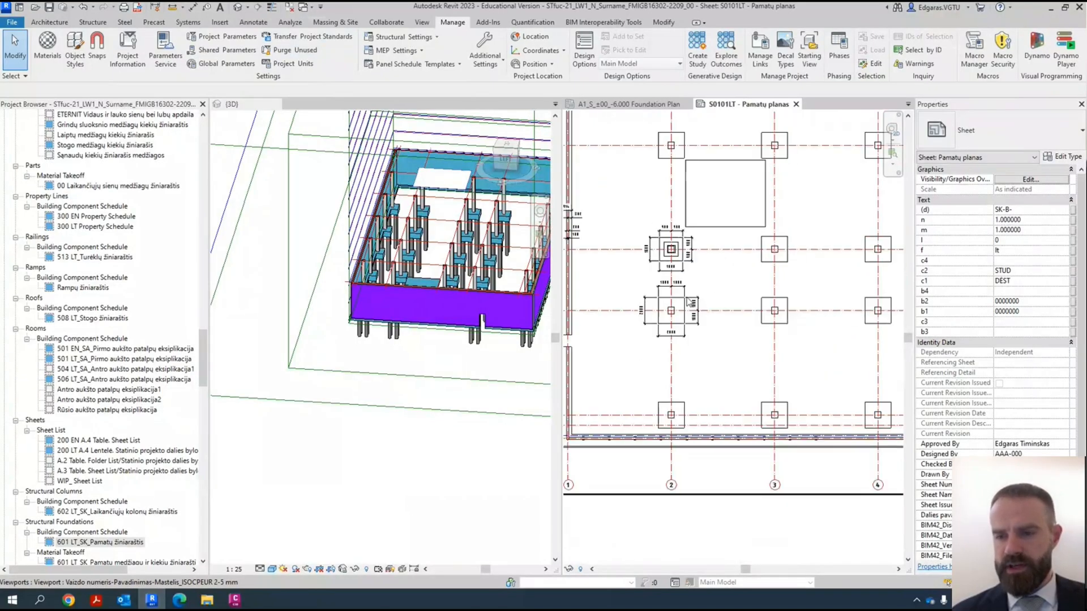
pyautogui.scroll(6, 682, 322)
pyautogui.scroll(-4, 644, 323)
pyautogui.scroll(3, 754, 281)
# - Select the 601 LT_SK foundation materials and quantities schedule on the sheet and examine its columns and material entries
pyautogui.click(754, 279)
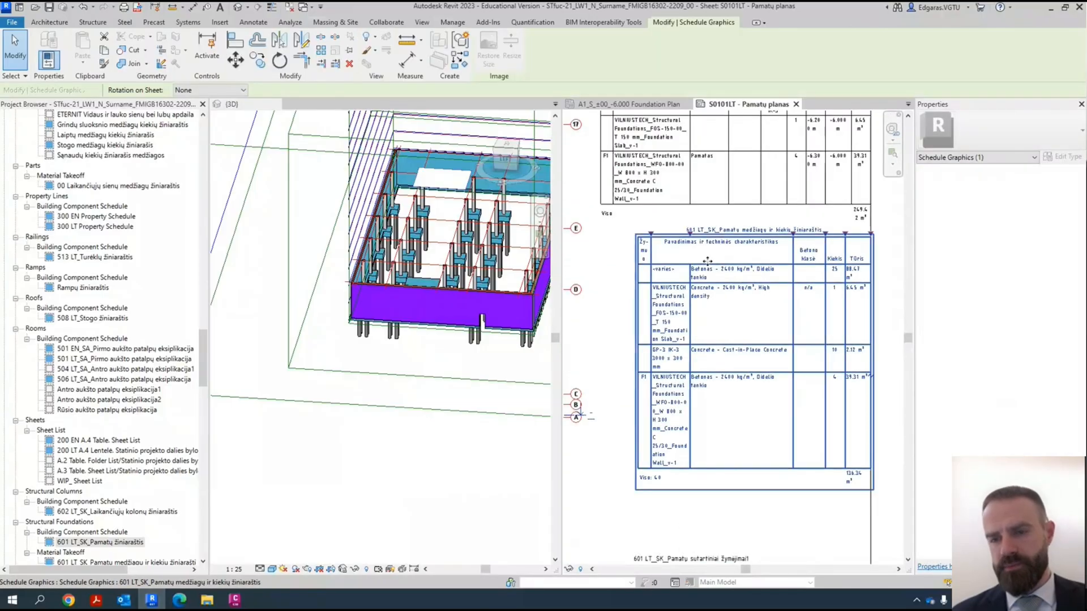
pyautogui.scroll(-4, 741, 270)
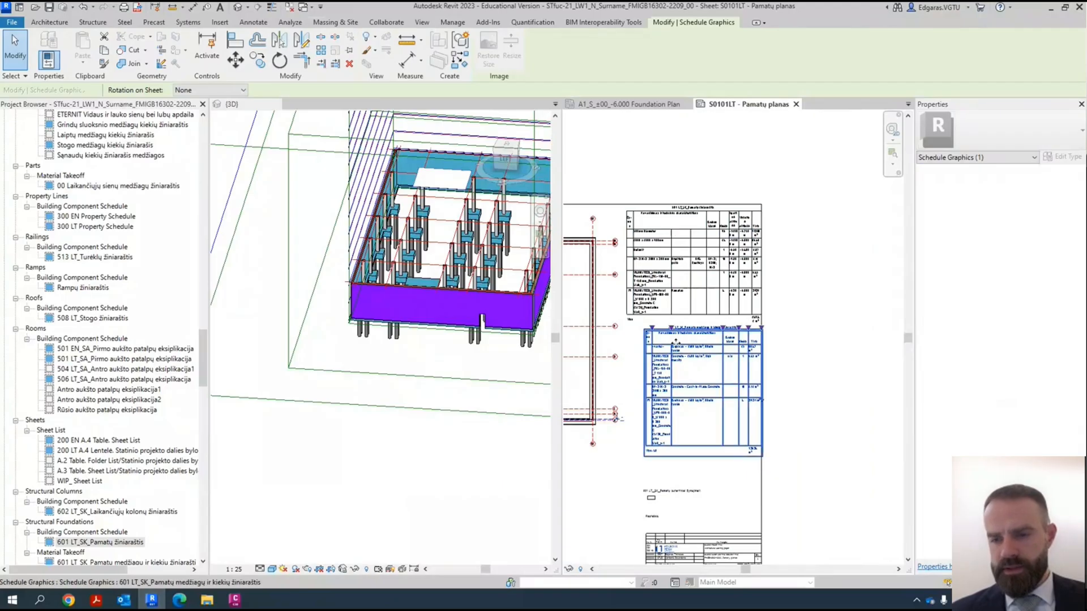
pyautogui.scroll(5, 636, 320)
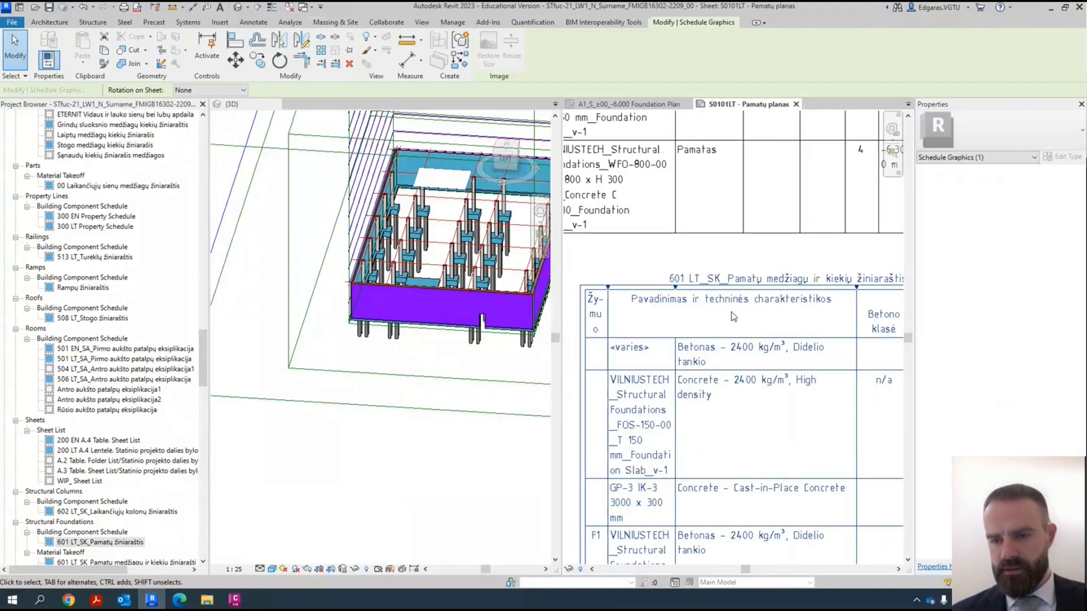
pyautogui.moveTo(886, 307); pyautogui.dragTo(783, 308, button='middle')
pyautogui.scroll(2, 783, 308)
pyautogui.scroll(-4, 786, 338)
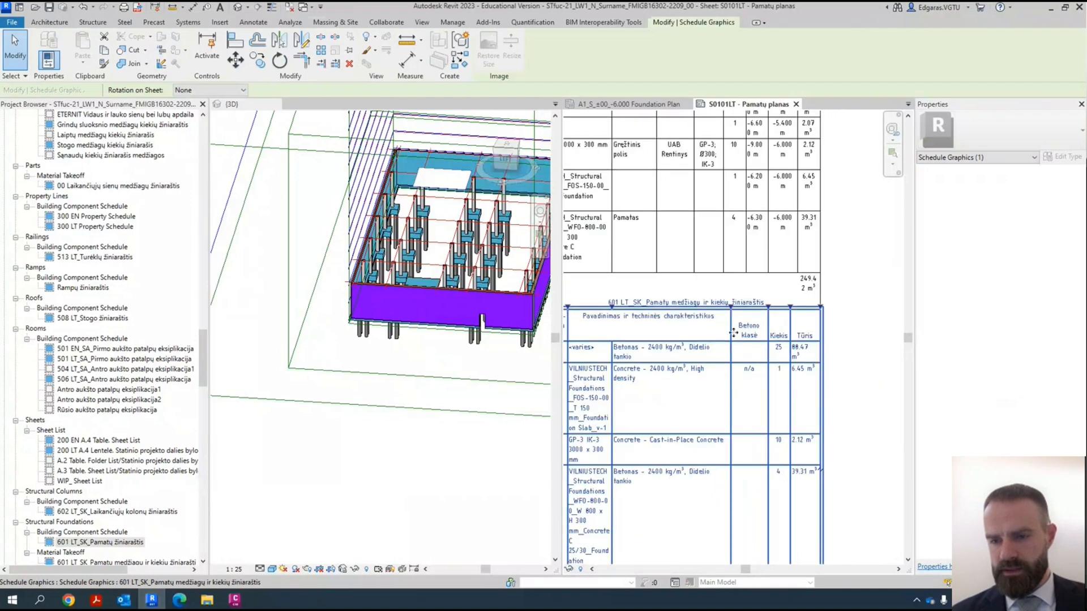
pyautogui.scroll(-3, 782, 335)
pyautogui.scroll(-2, 724, 249)
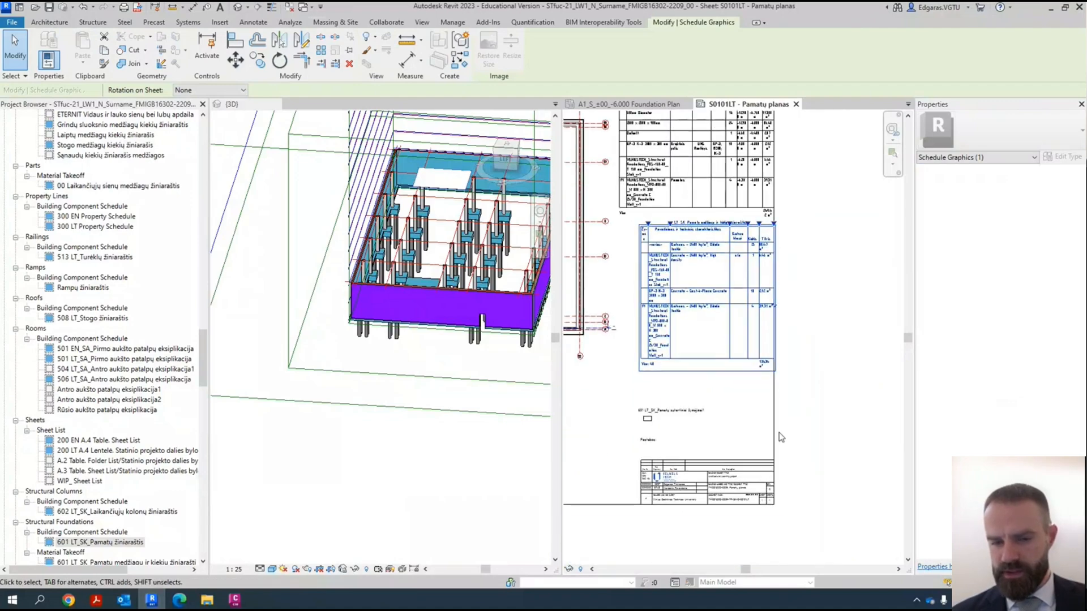
# - Open the sheet A0301EN - Ground floor furniture layout plan and close the inactive views
pyautogui.moveTo(204, 372); pyautogui.dragTo(222, 469)
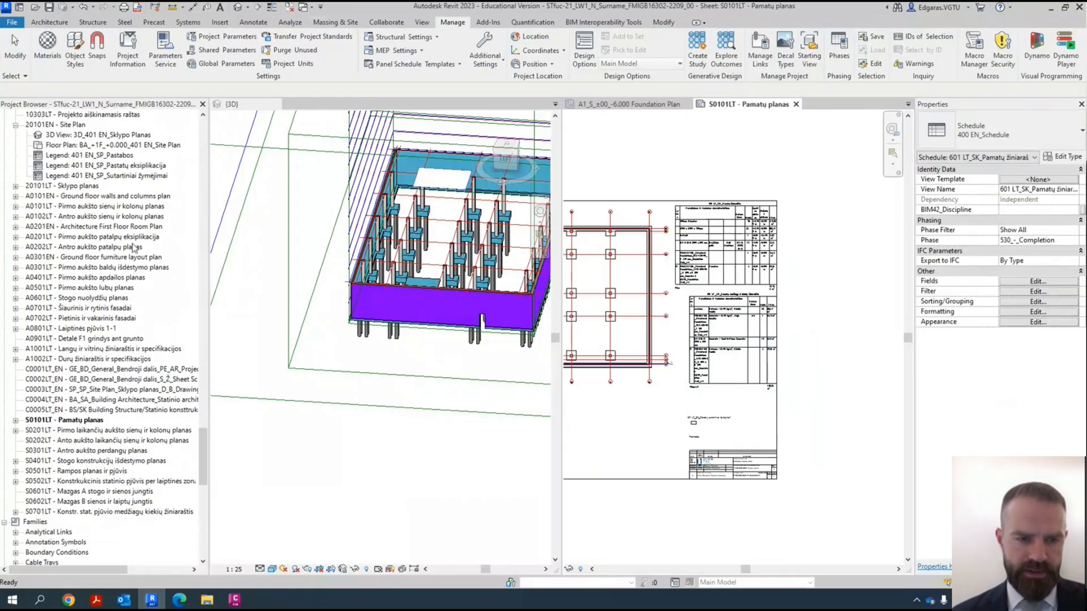
pyautogui.doubleClick(81, 257)
pyautogui.click(852, 249)
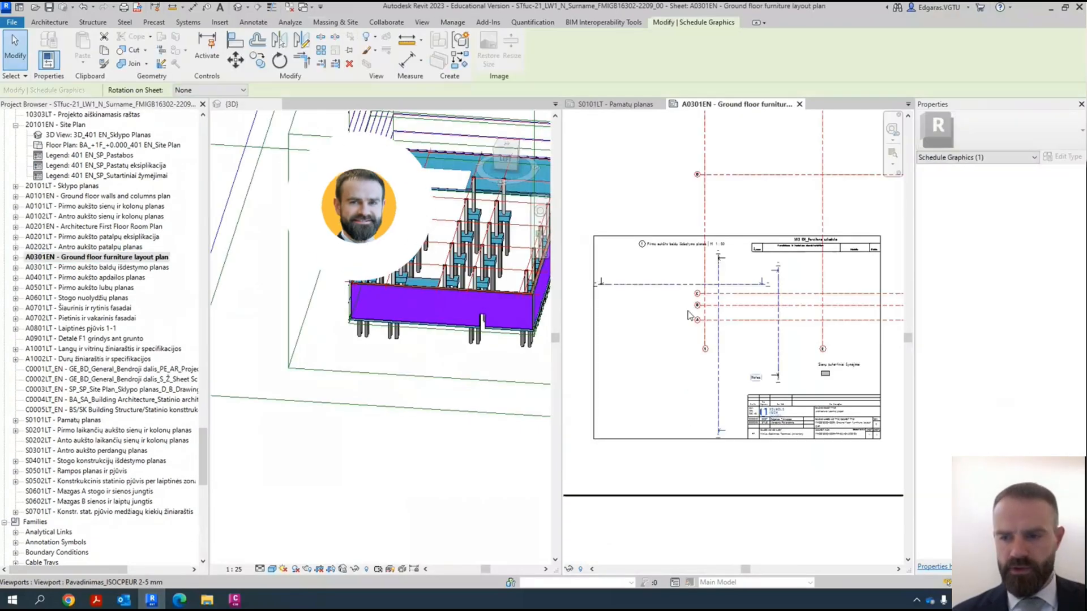
pyautogui.scroll(5, 853, 259)
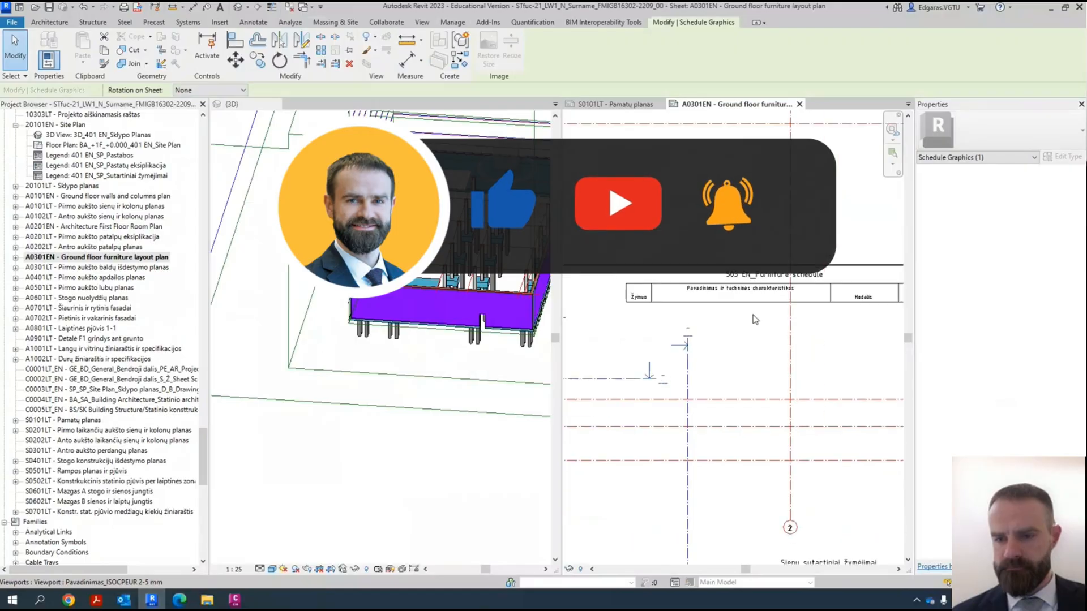
pyautogui.scroll(-5, 743, 274)
pyautogui.click(96, 257)
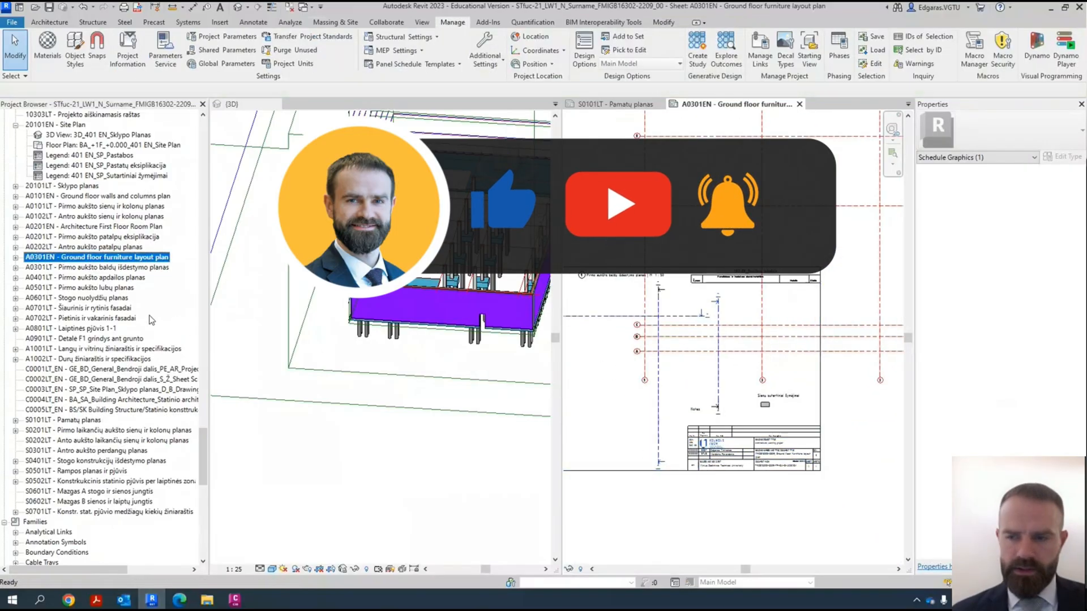
pyautogui.click(290, 8)
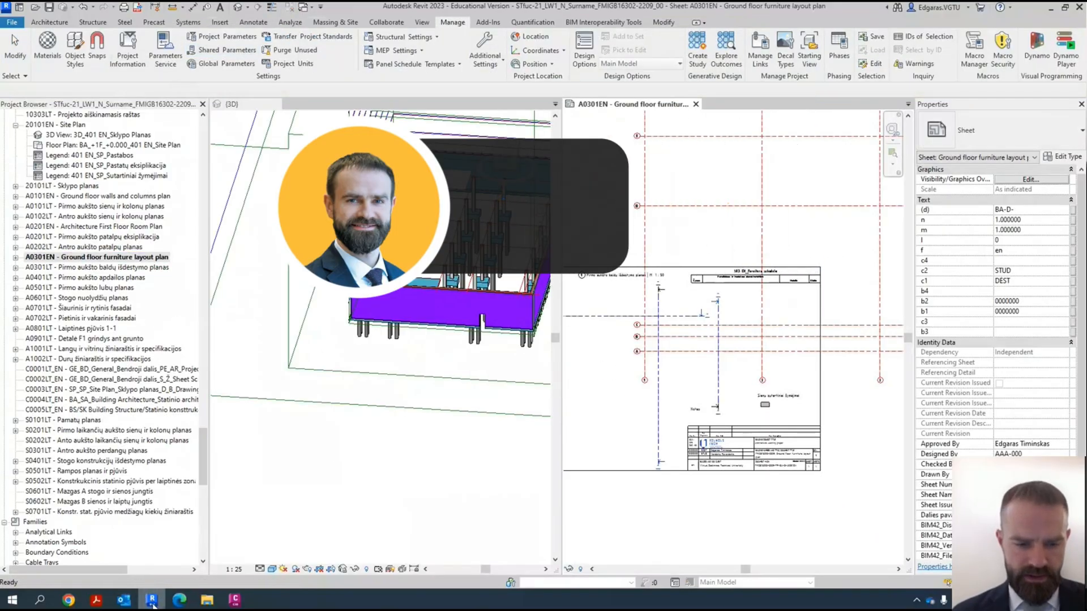